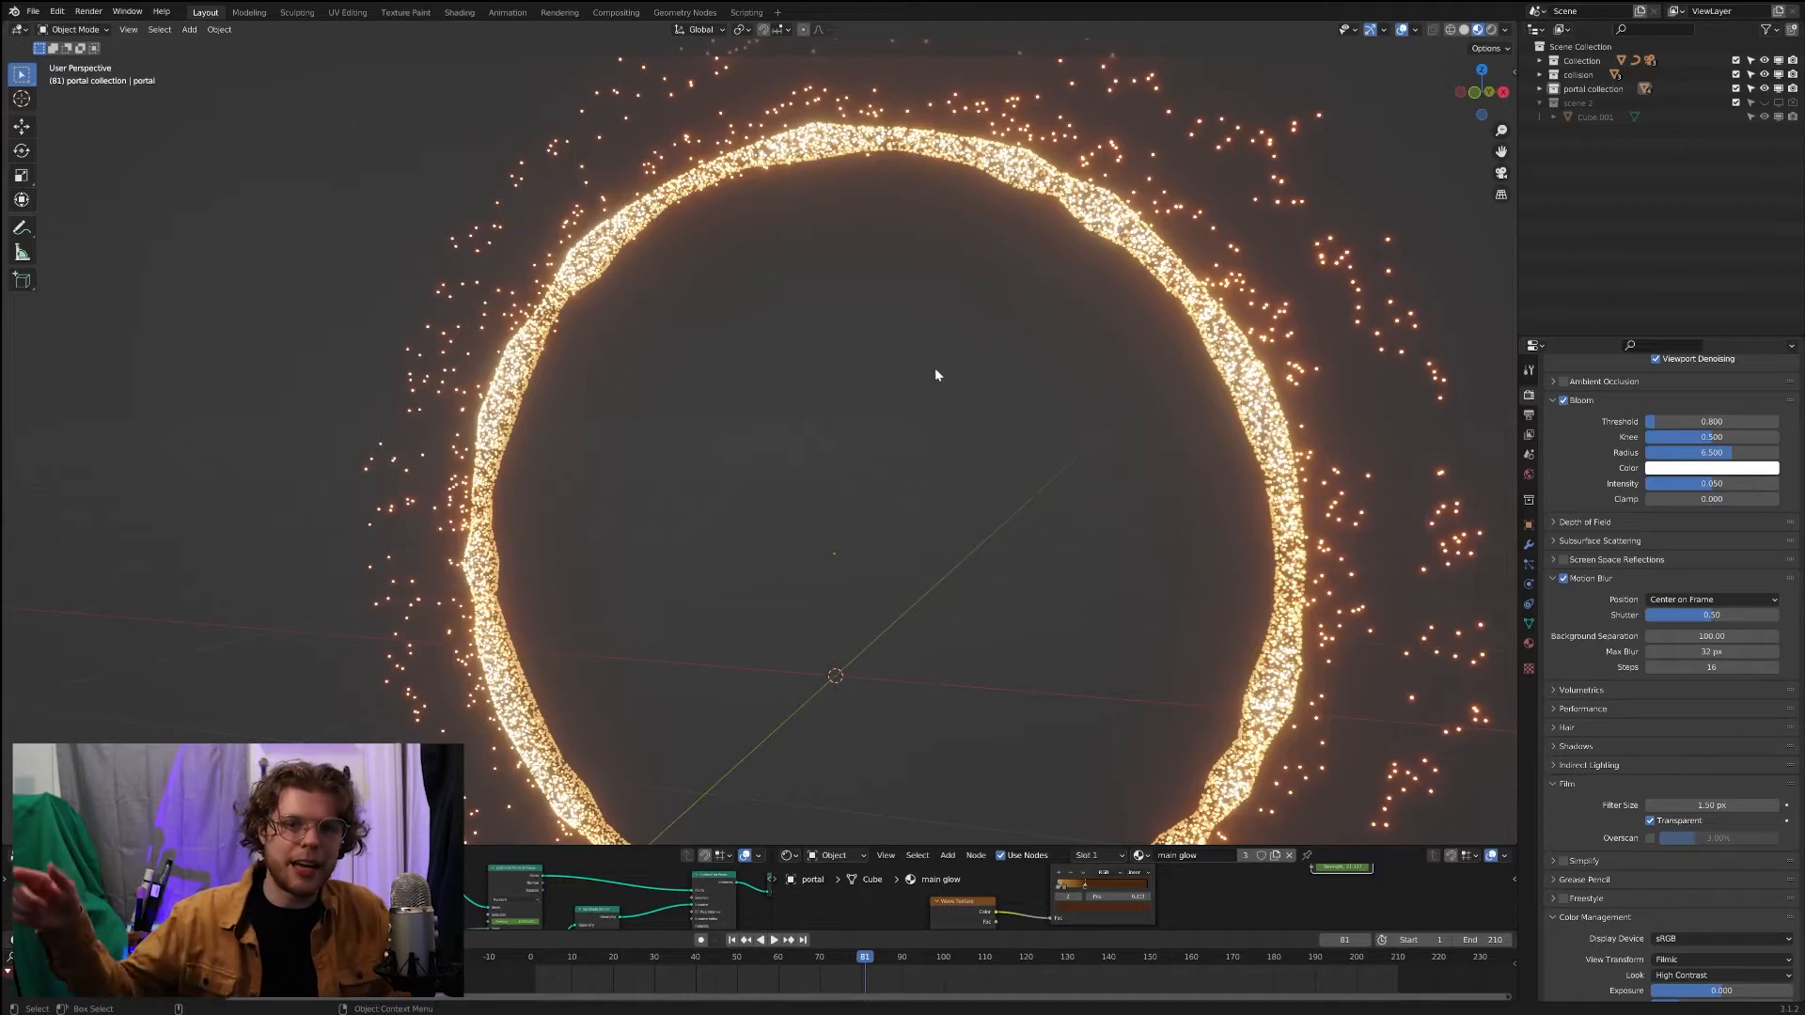
{"action": "scroll", "coordinate": [1119, 273], "scroll_direction": "down", "scroll_amount": 2}
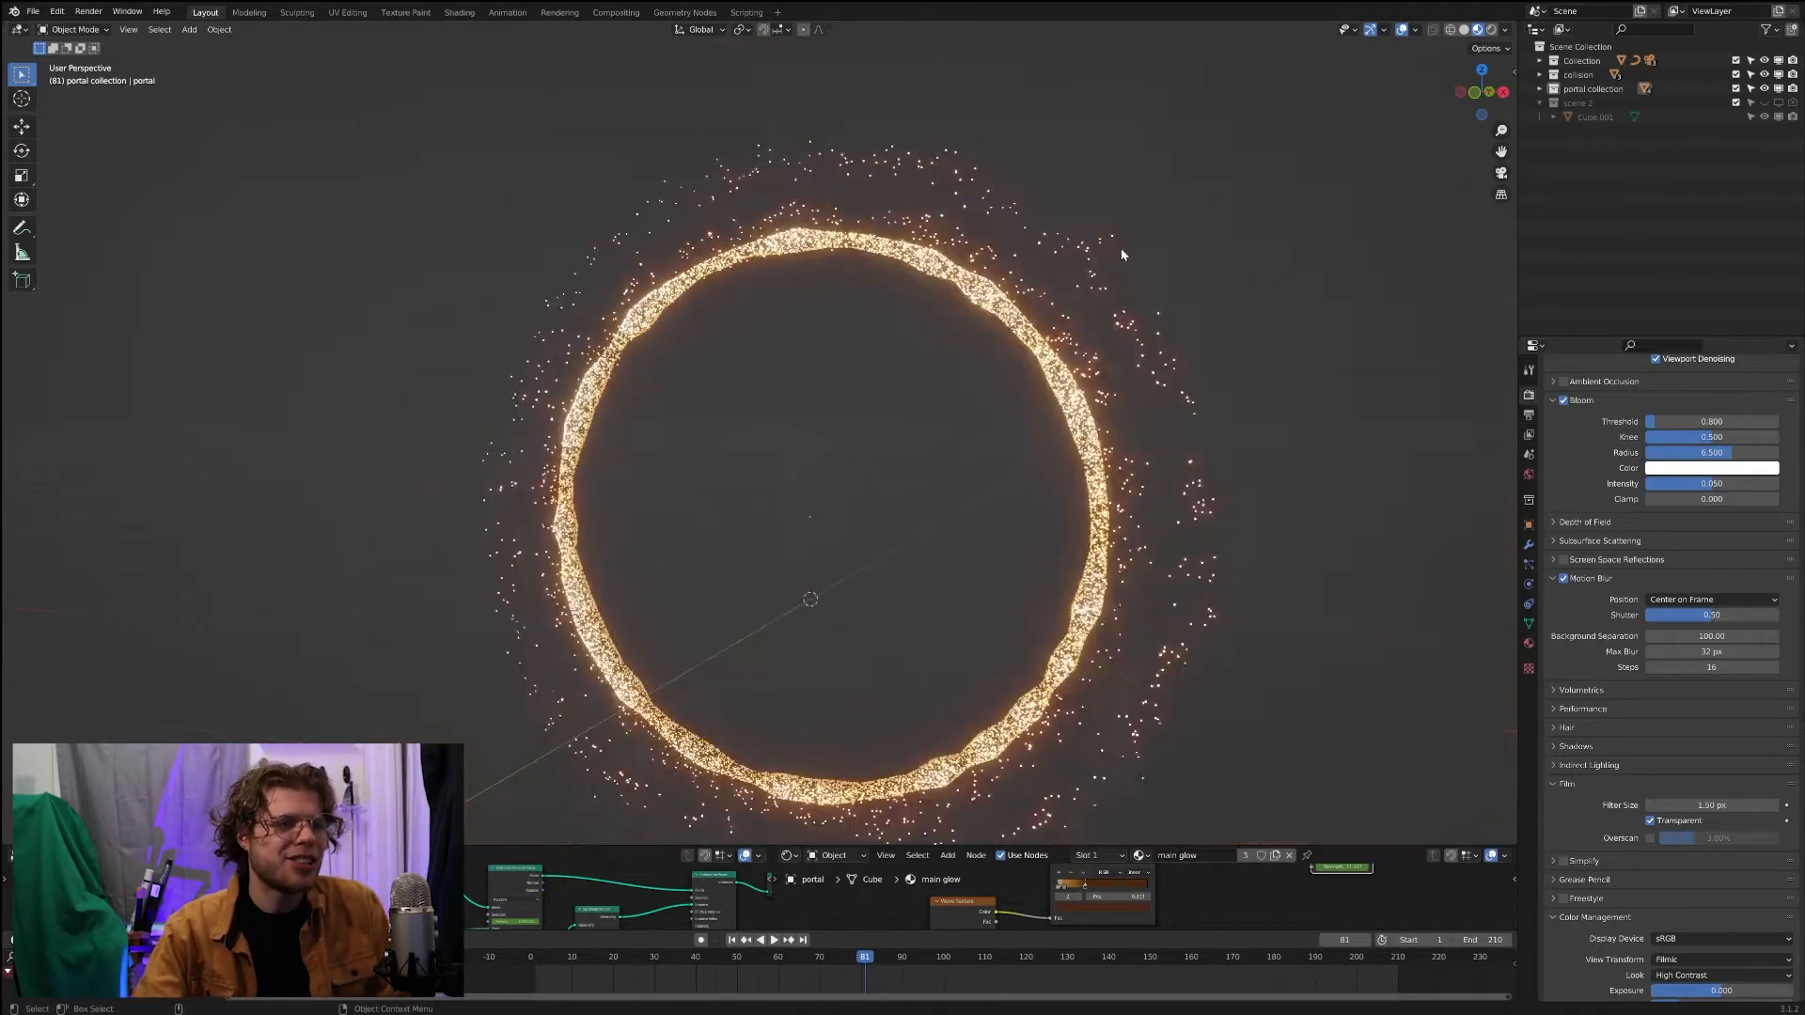
{"action": "middle_click_drag", "start_coordinate": [1064, 289], "coordinate": [968, 325]}
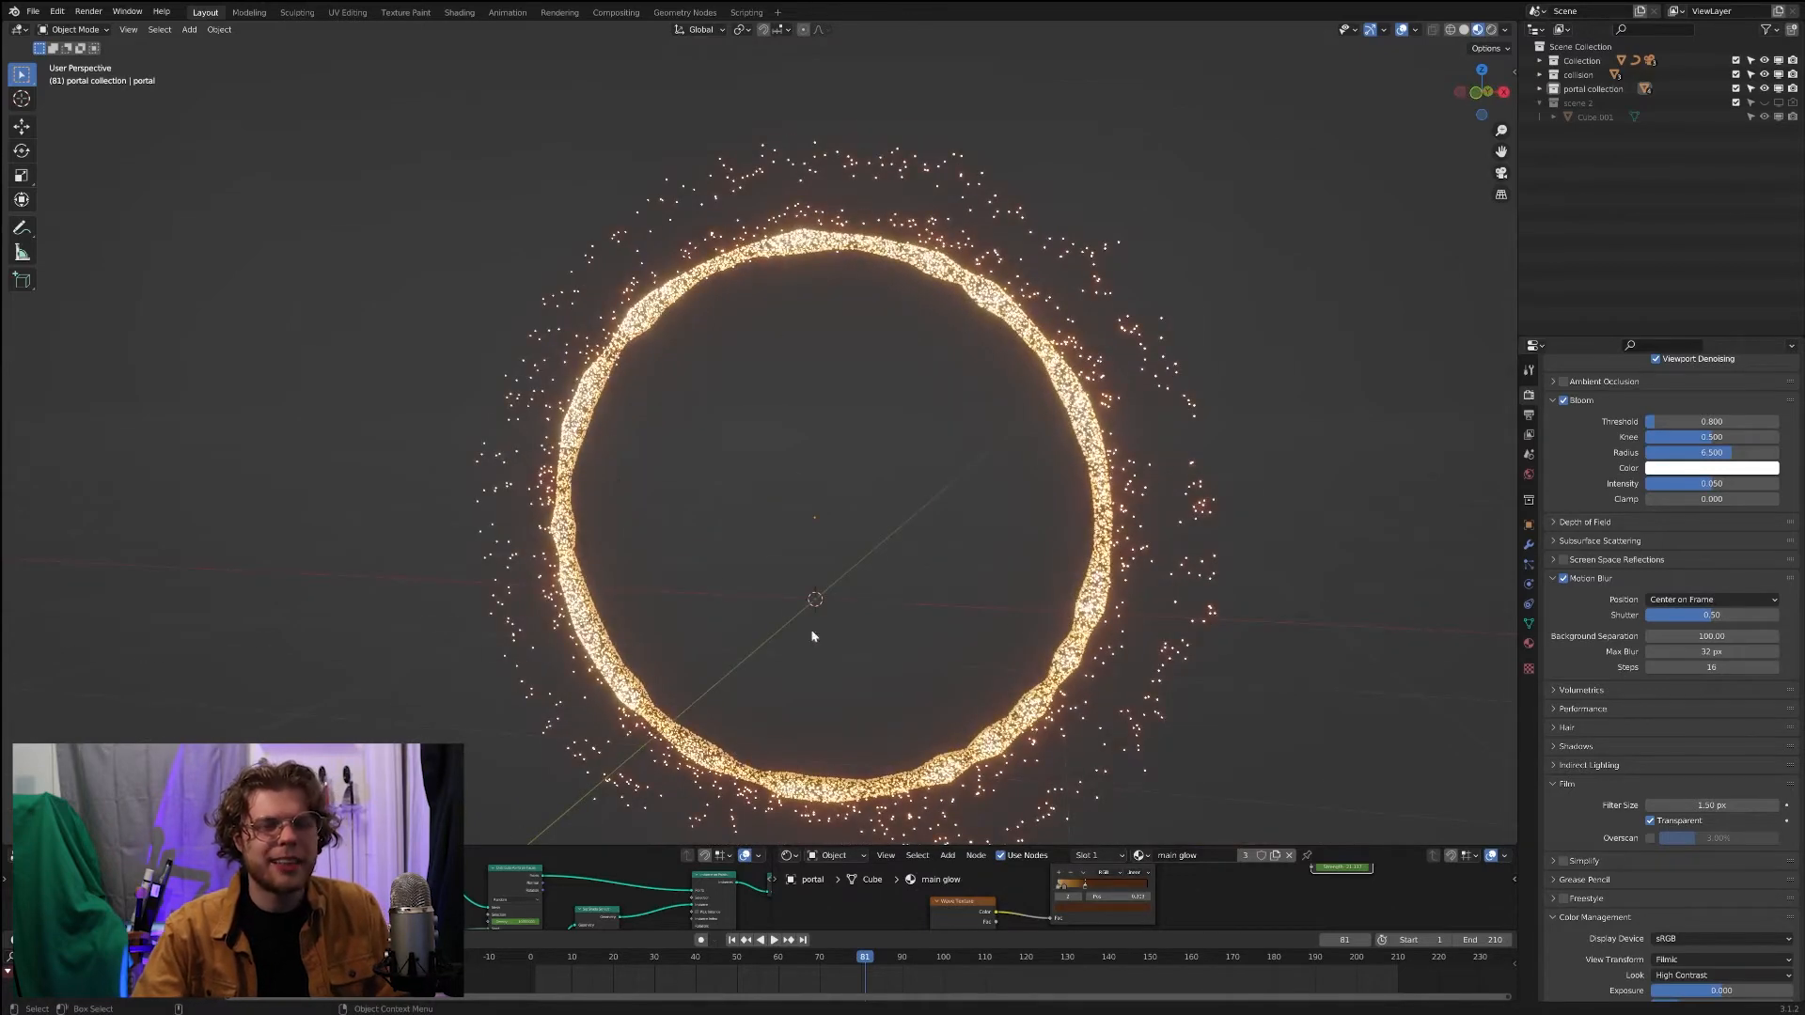
{"action": "middle_click_drag", "start_coordinate": [801, 423], "coordinate": [835, 436]}
{"action": "scroll", "coordinate": [820, 423], "scroll_direction": "up", "scroll_amount": 2}
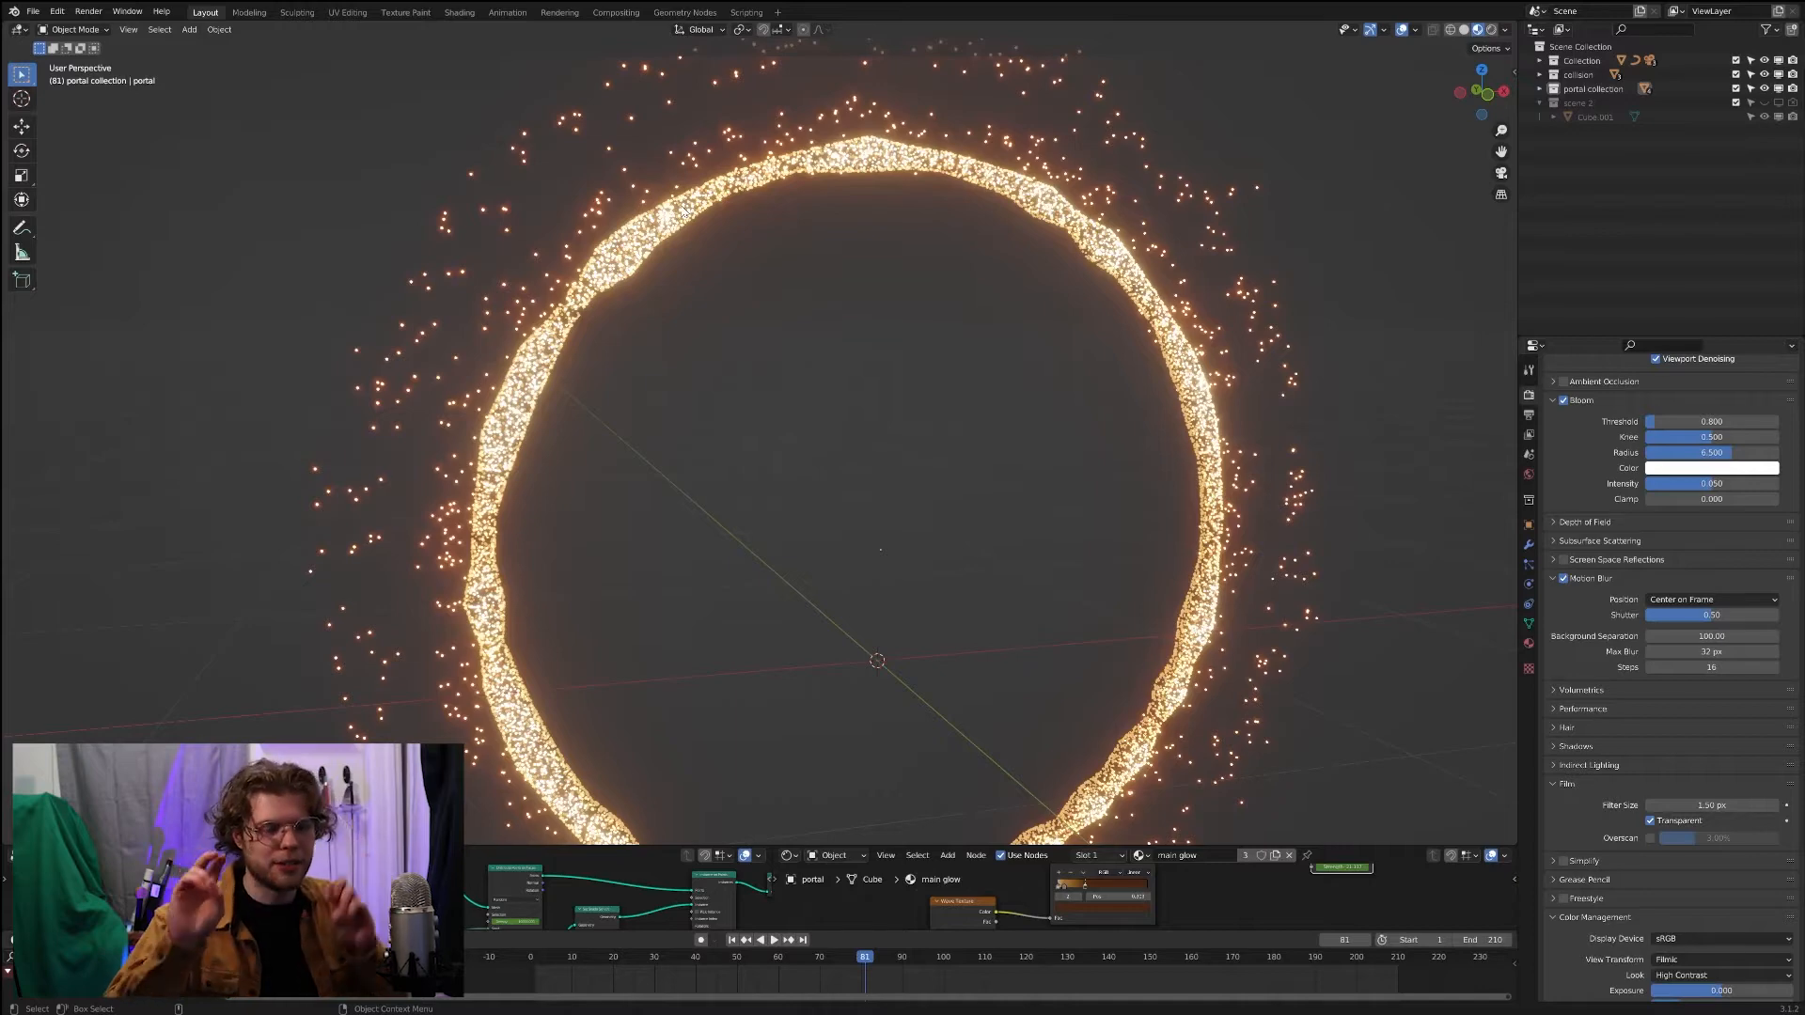
{"action": "scroll", "coordinate": [383, 294], "scroll_direction": "up", "scroll_amount": 2}
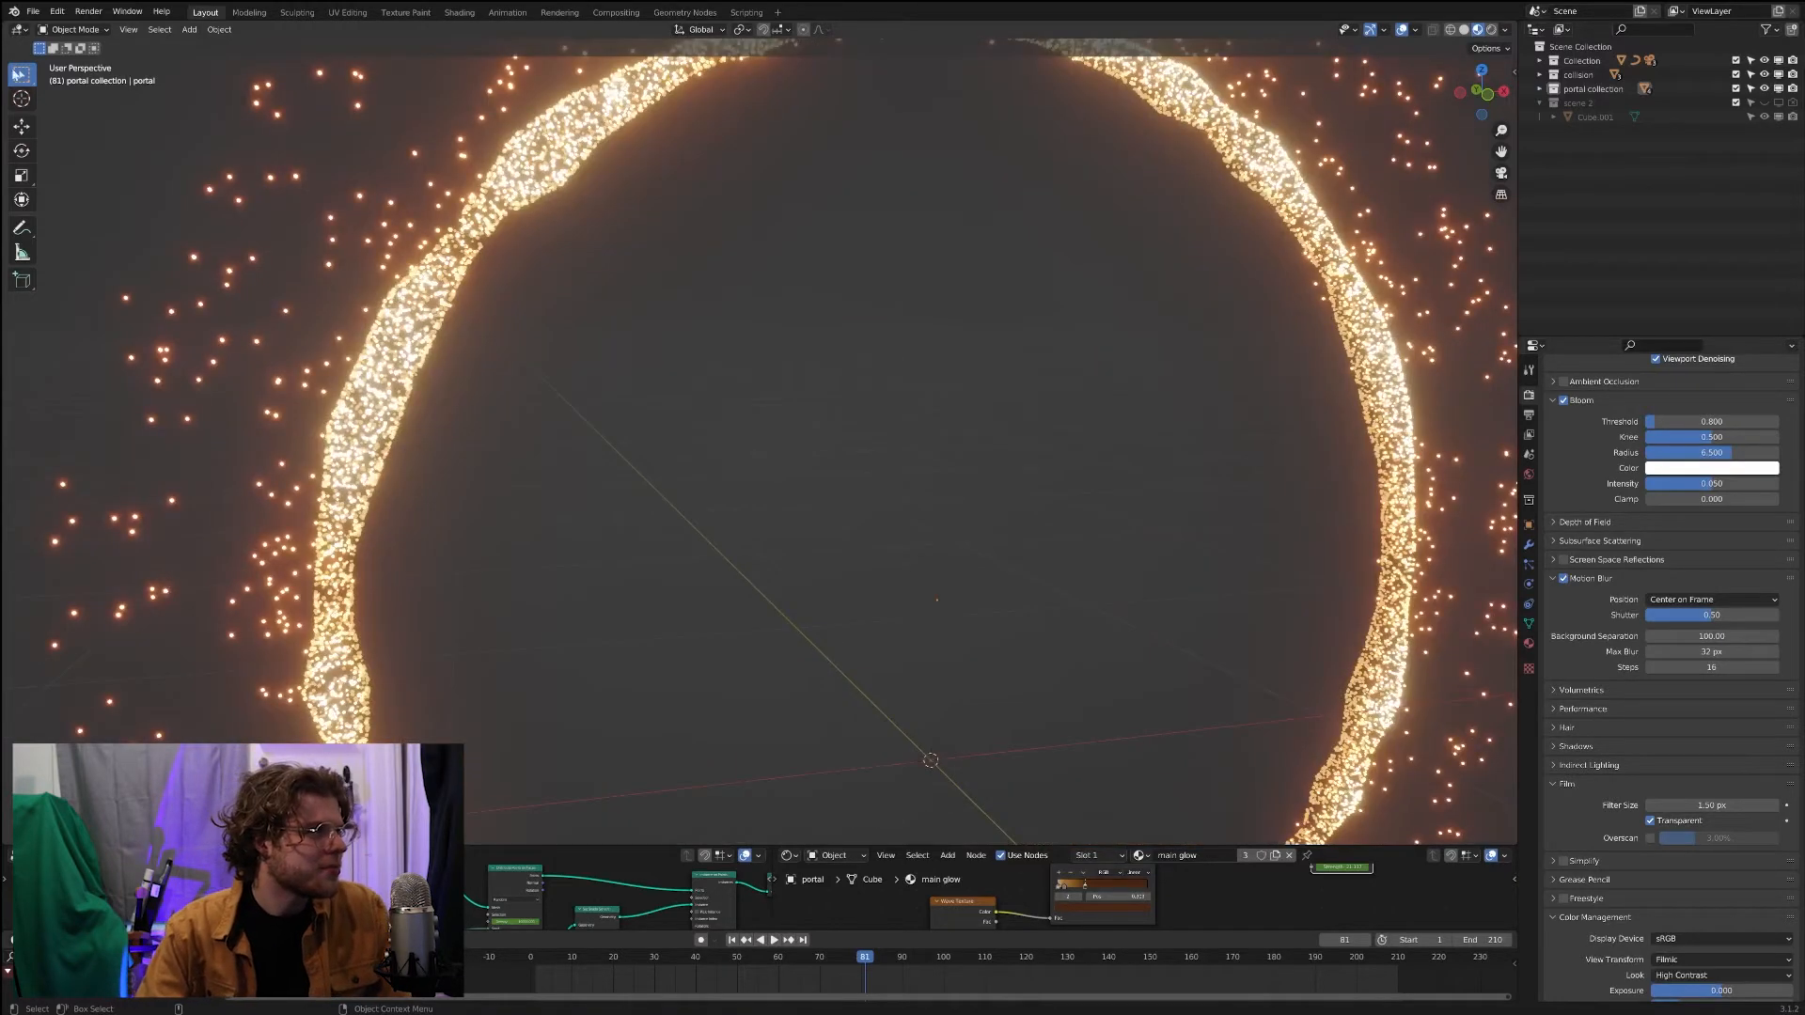
Step: Start a new default scene, saving the changes to the current portal file
{"action": "left_click", "coordinate": [33, 11]}
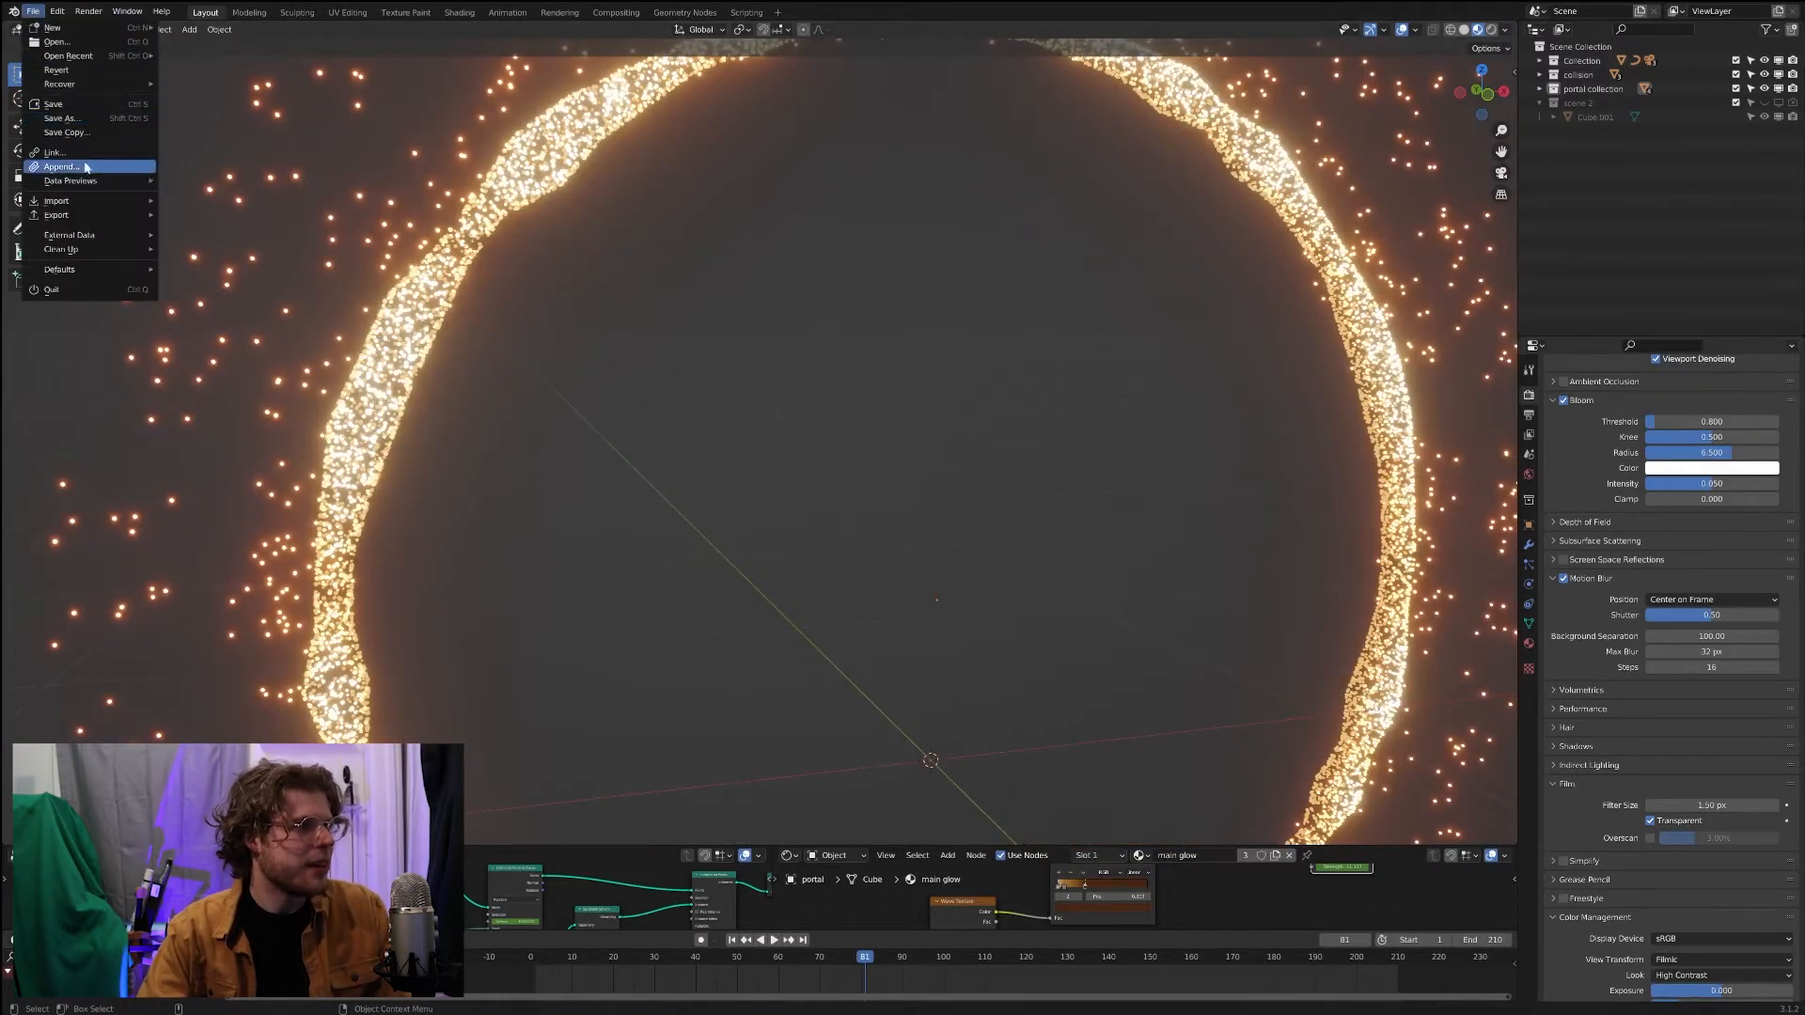
{"action": "mouse_move", "coordinate": [58, 30]}
{"action": "left_click", "coordinate": [180, 30]}
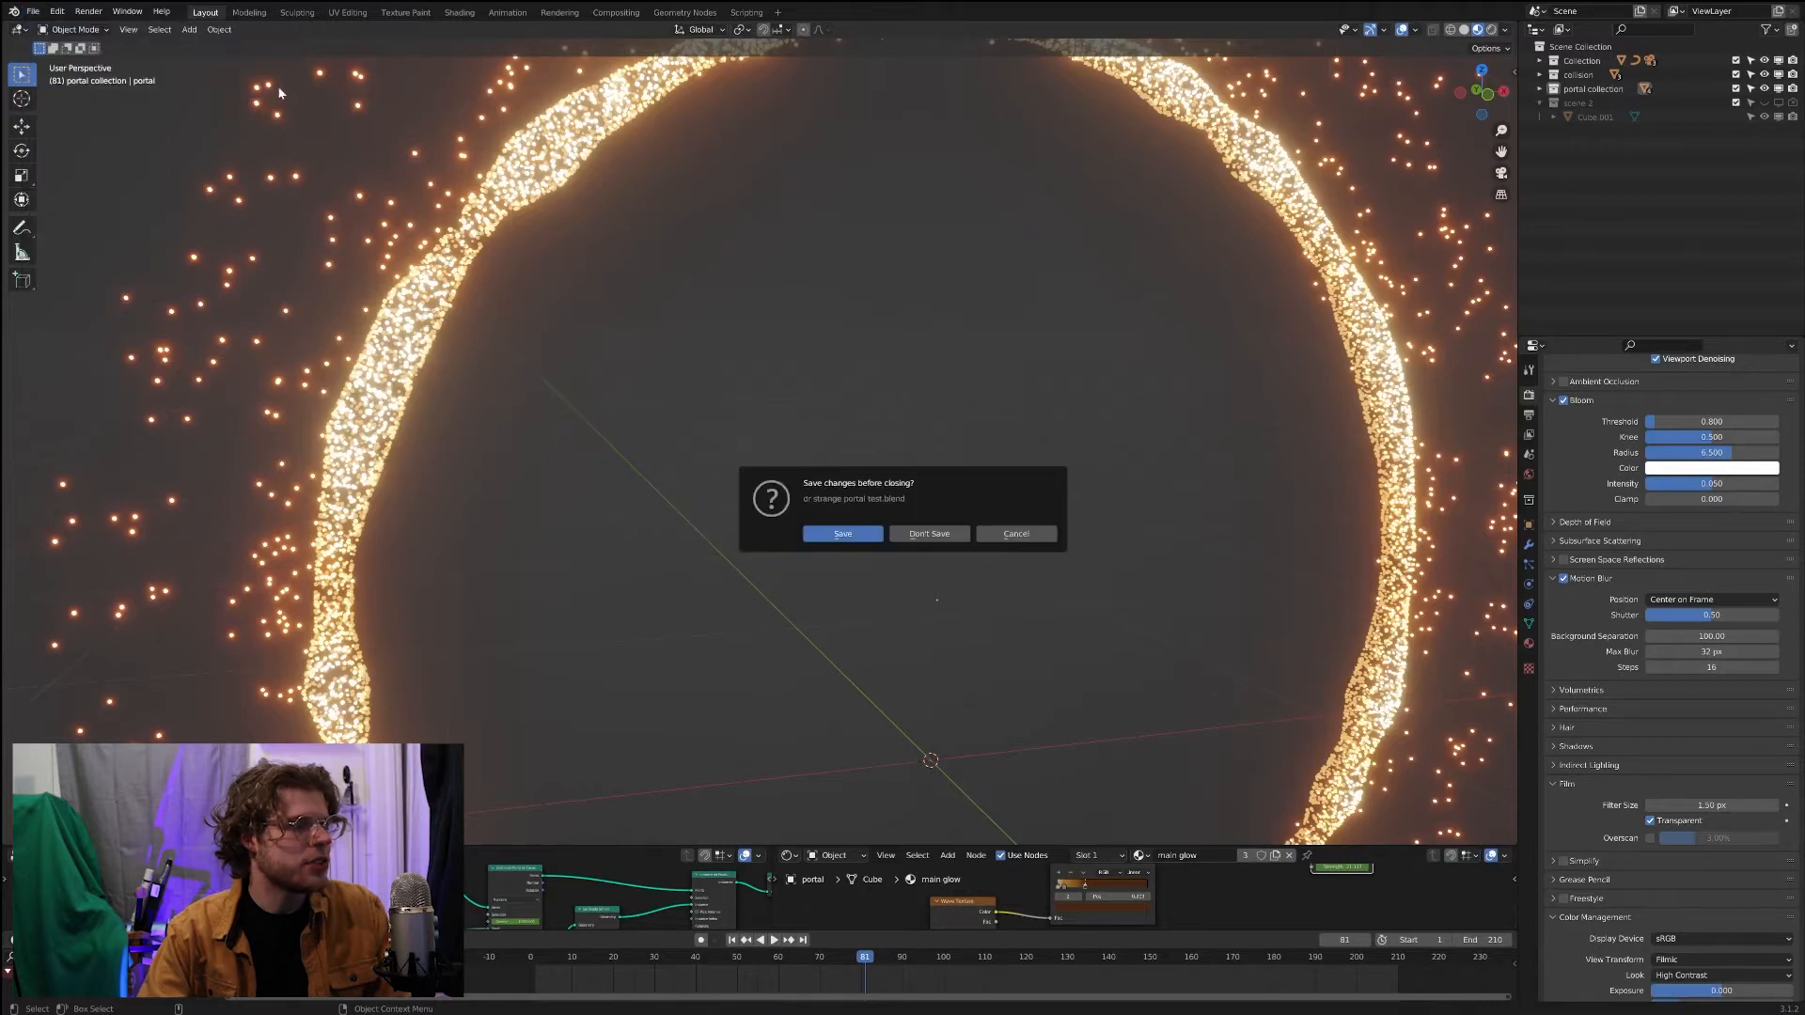
{"action": "left_click", "coordinate": [858, 533]}
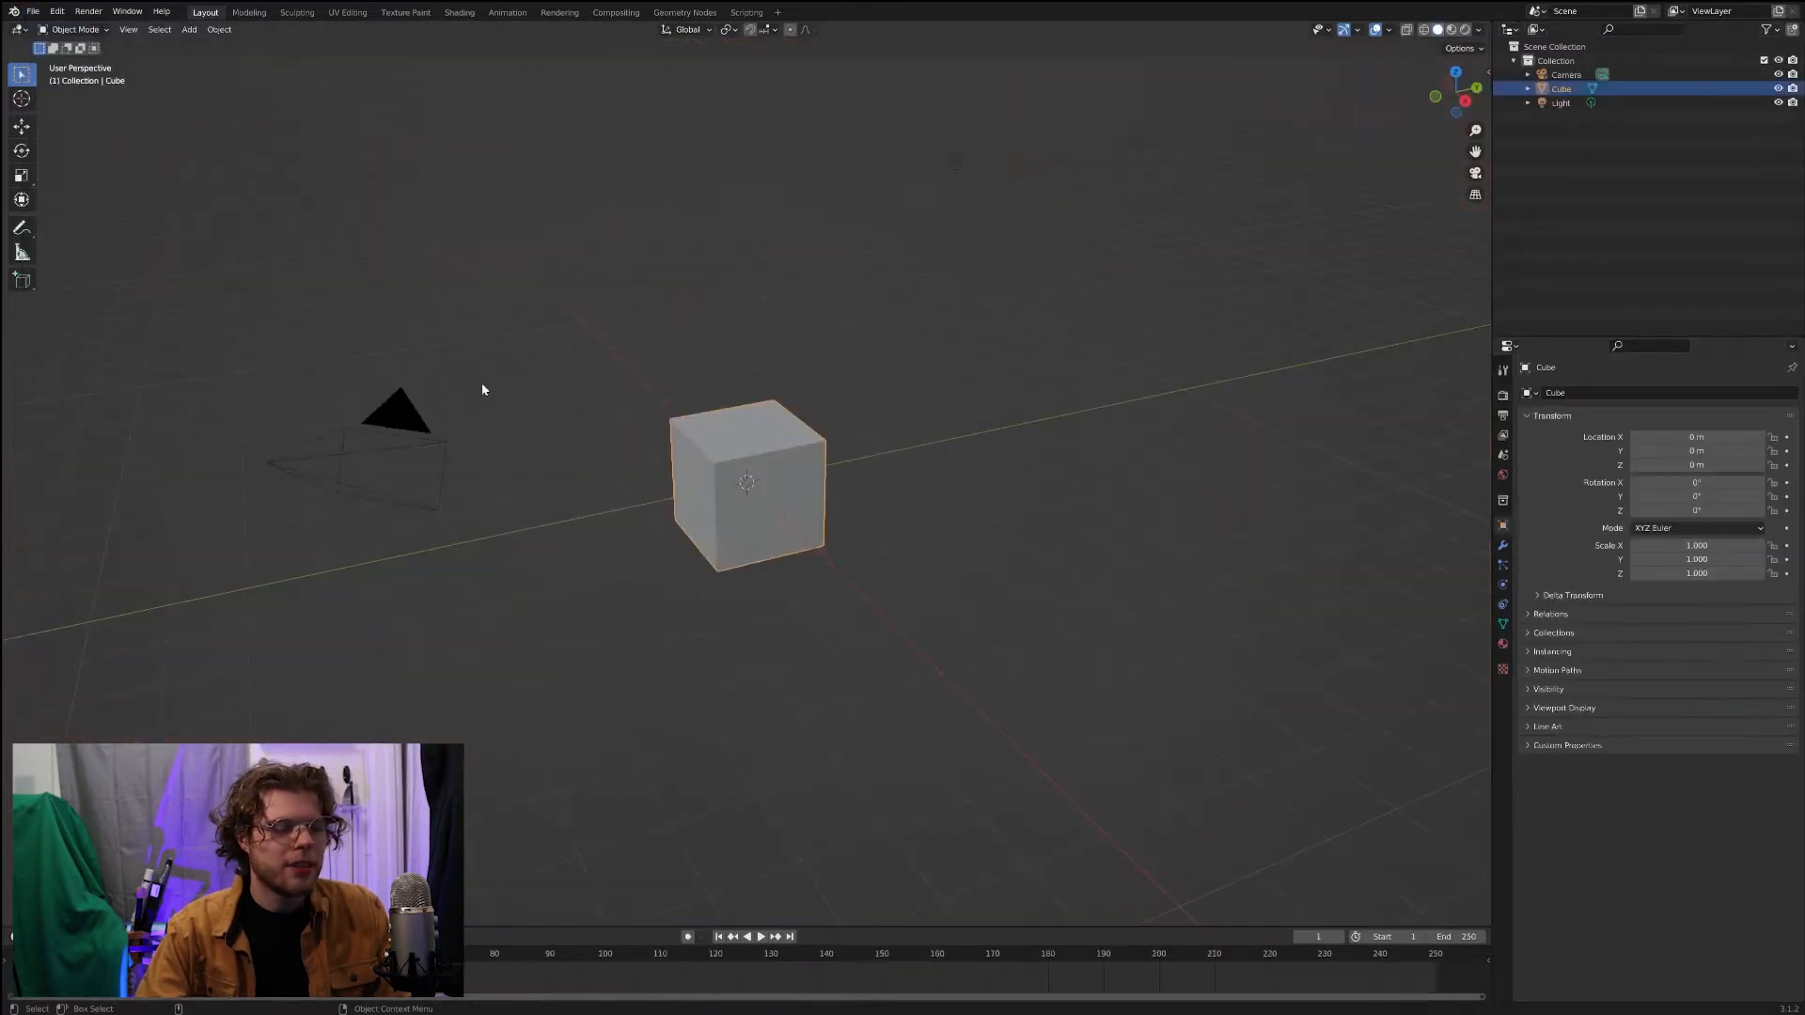
Step: Delete the default light from the scene
{"action": "scroll", "coordinate": [799, 453], "scroll_direction": "down", "scroll_amount": 2}
{"action": "middle_click_drag", "start_coordinate": [872, 463], "coordinate": [893, 456]}
{"action": "scroll", "coordinate": [893, 456], "scroll_direction": "up", "scroll_amount": 1}
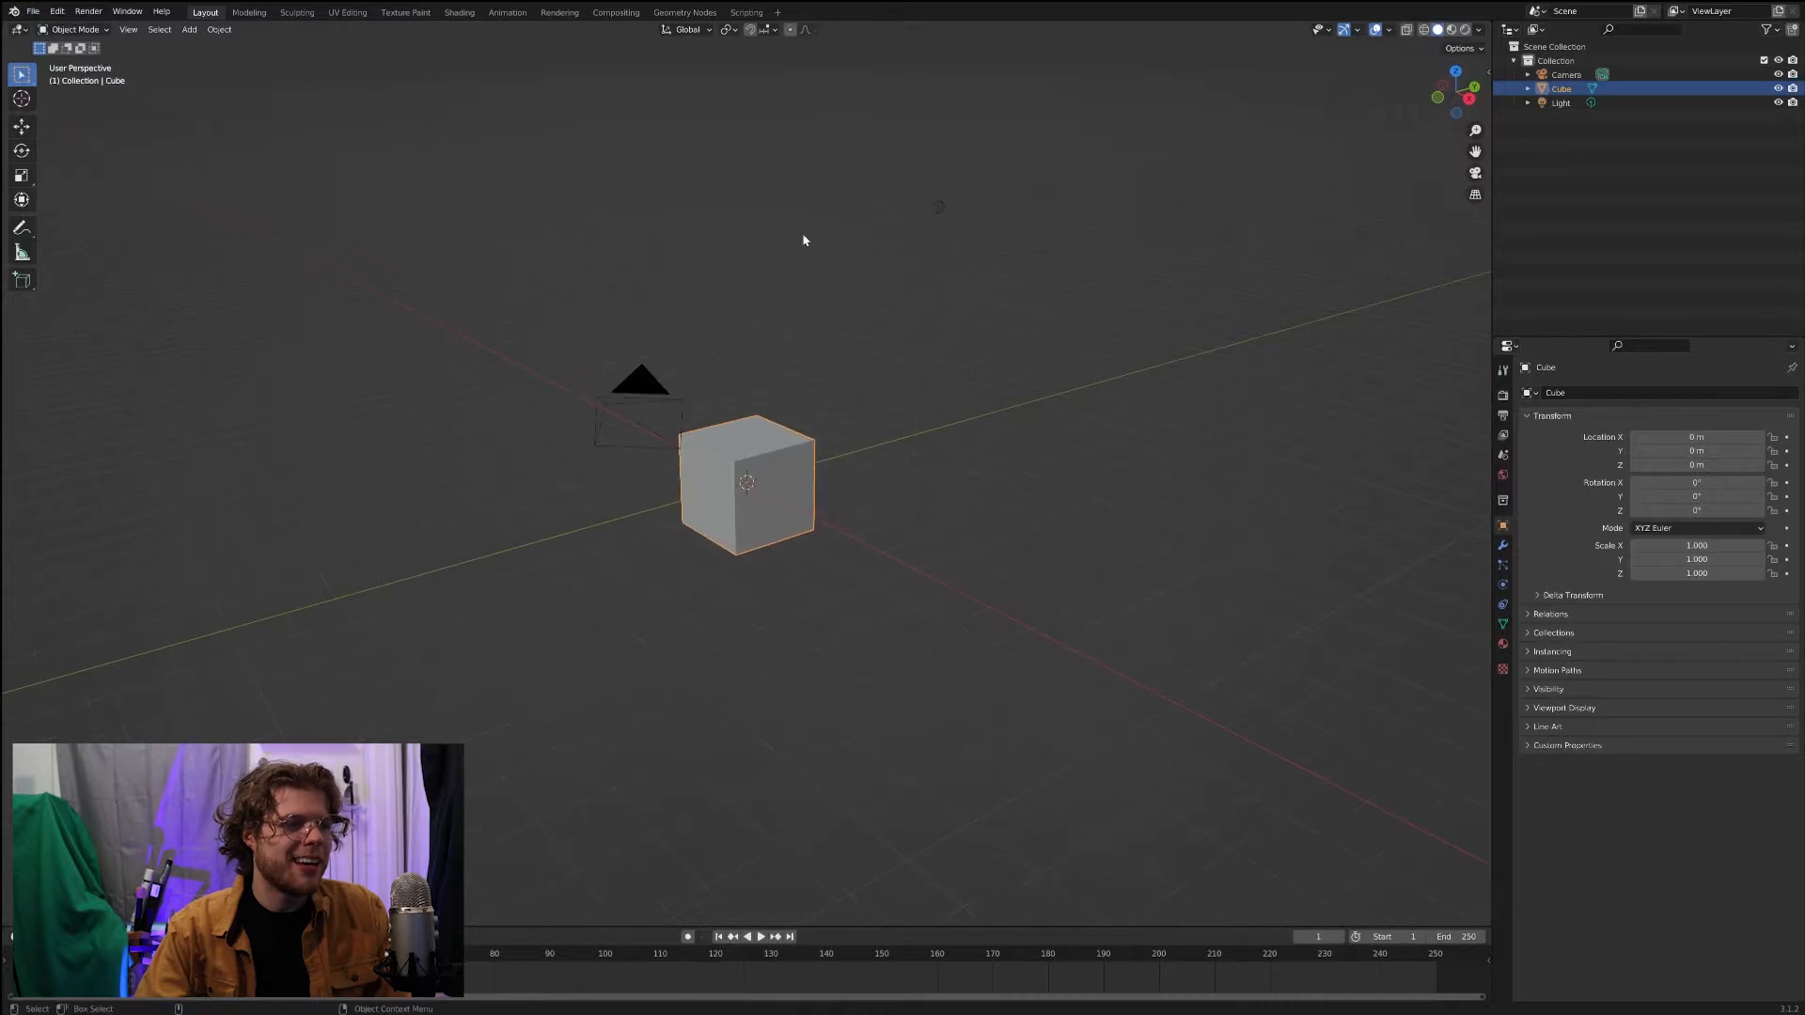
{"action": "left_click_drag", "start_coordinate": [872, 198], "coordinate": [998, 296]}
{"action": "key", "text": "Delete"}
Step: Select the cube, then split the viewport horizontally with a Geometry Node Editor in the lower half
{"action": "middle_click_drag", "start_coordinate": [743, 451], "coordinate": [842, 441]}
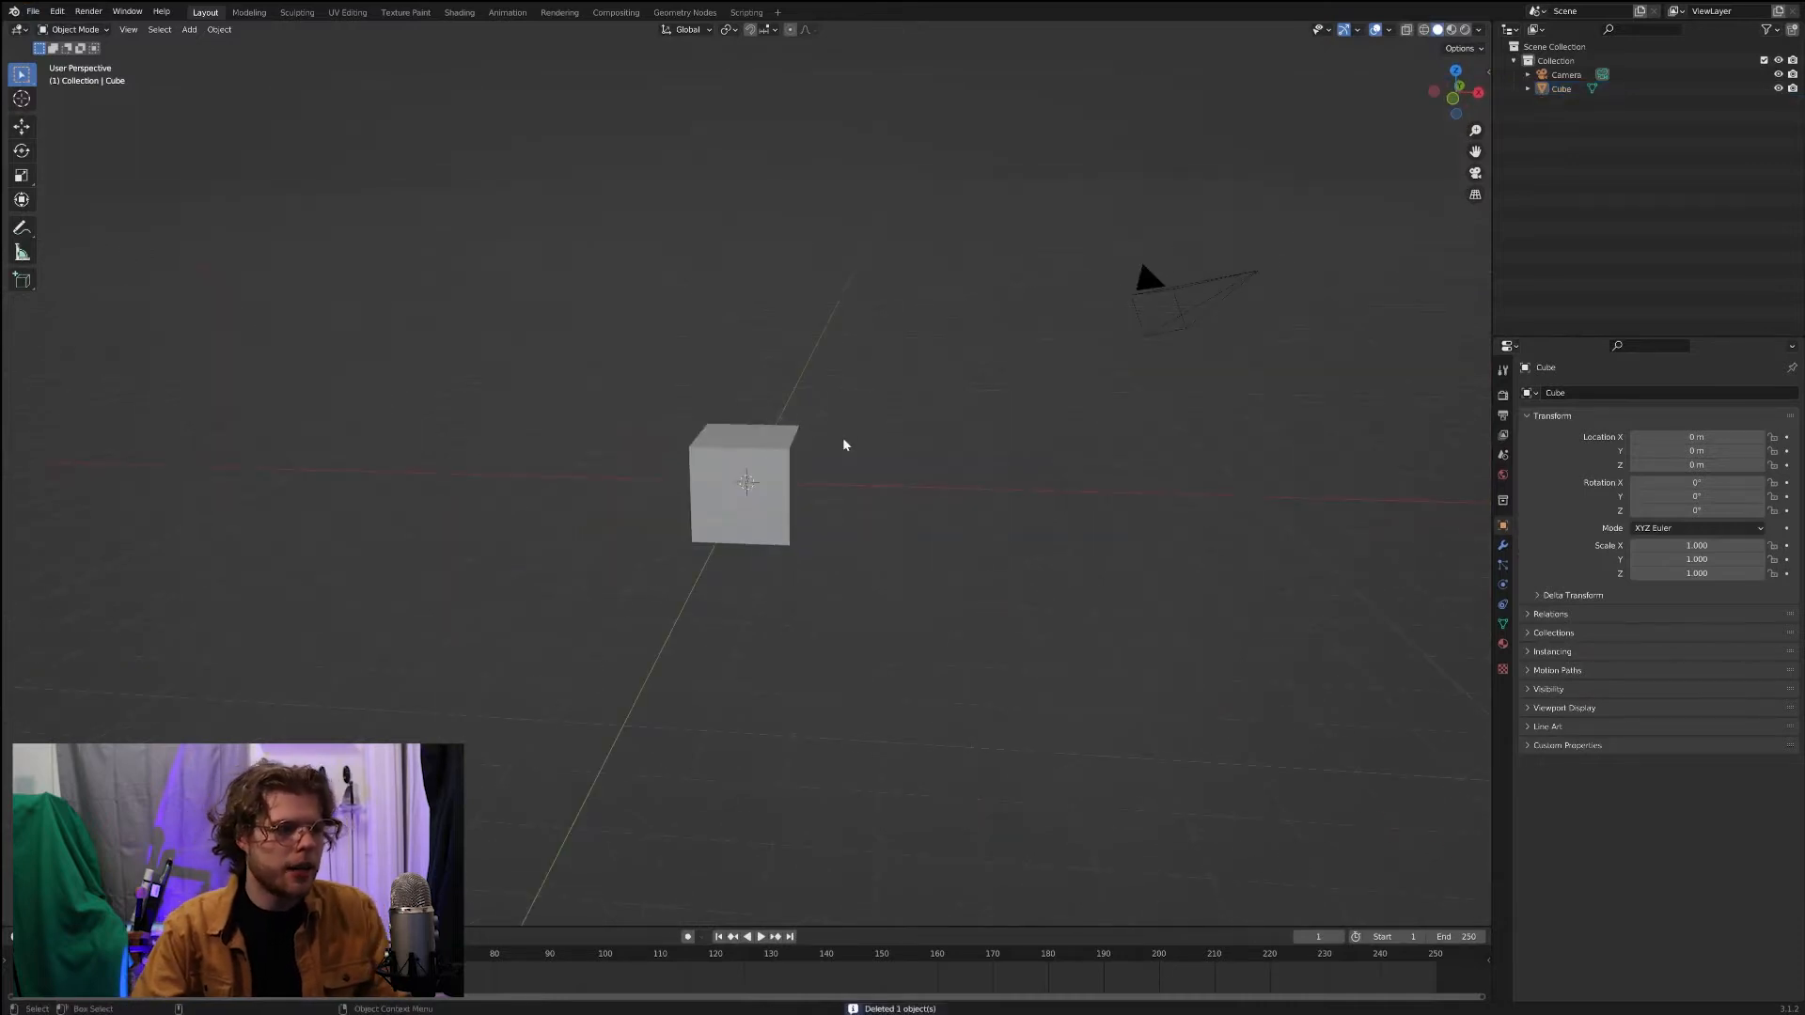
{"action": "left_click", "coordinate": [777, 465]}
{"action": "scroll", "coordinate": [1031, 498], "scroll_direction": "up", "scroll_amount": 2}
{"action": "middle_click_drag", "start_coordinate": [1043, 493], "coordinate": [1126, 450], "text": "shift"}
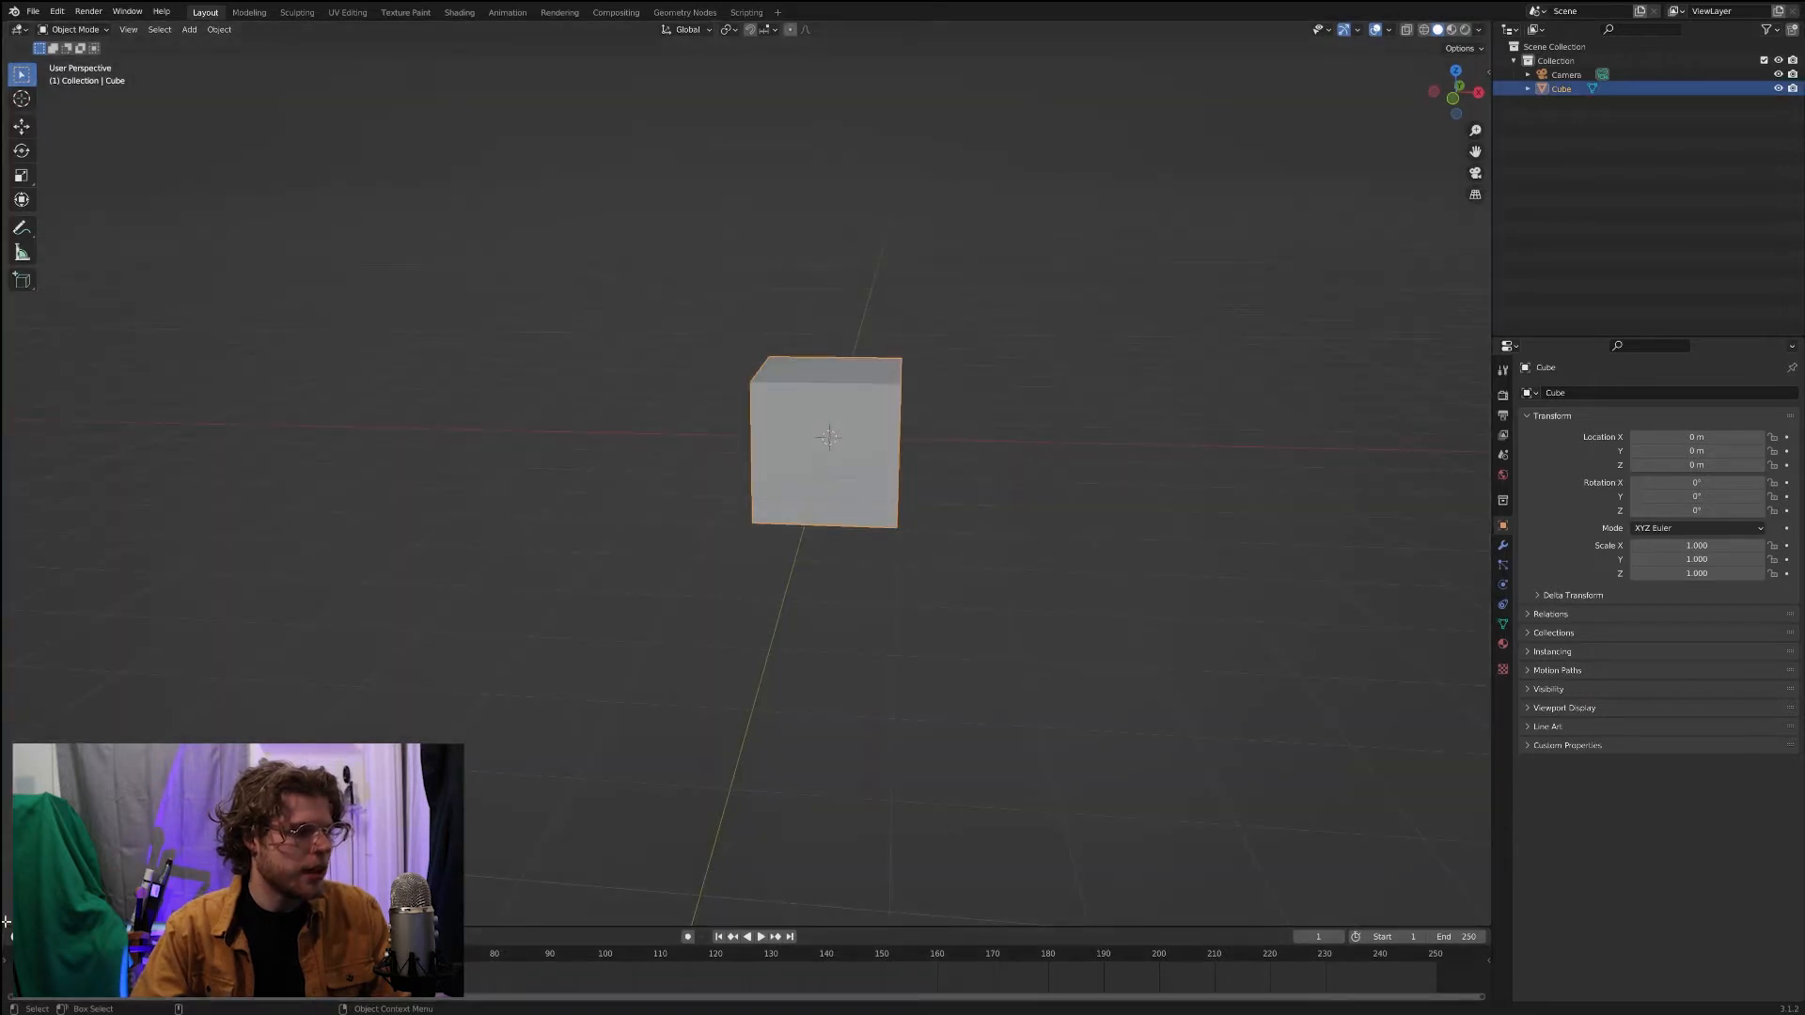
{"action": "left_click_drag", "start_coordinate": [5, 917], "coordinate": [66, 348]}
{"action": "left_click", "coordinate": [18, 415]}
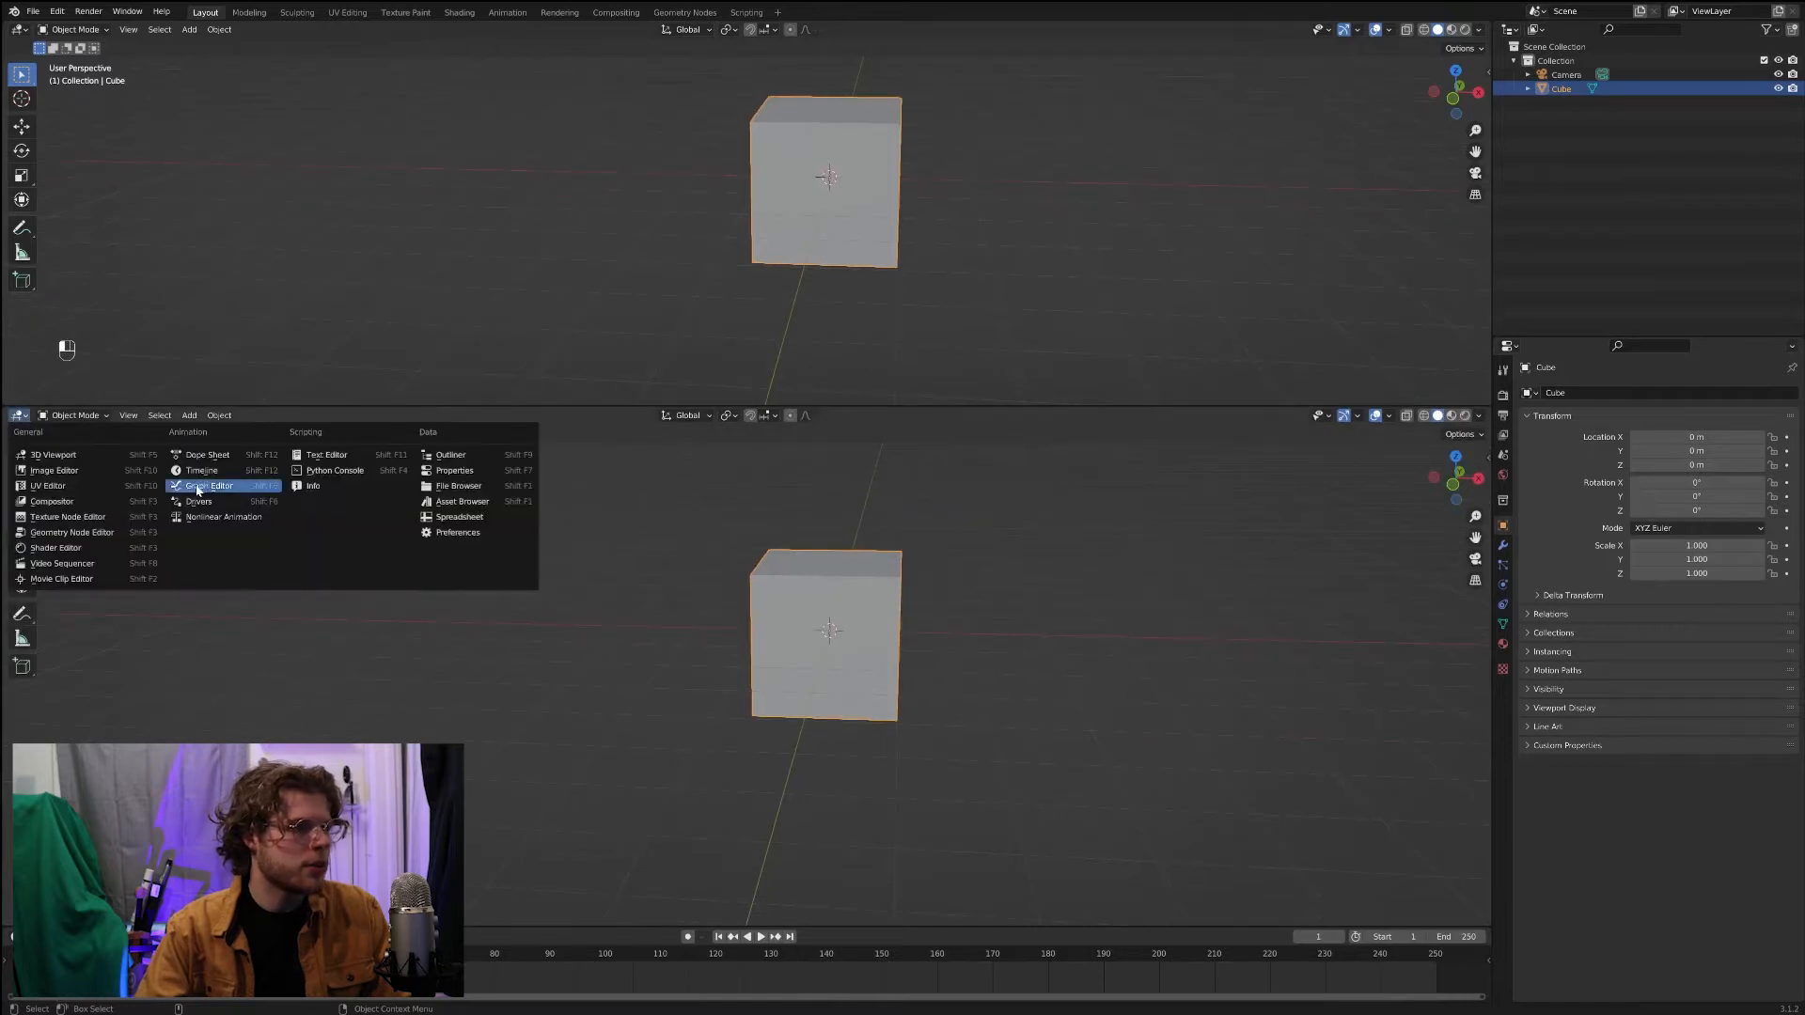
{"action": "left_click", "coordinate": [102, 532]}
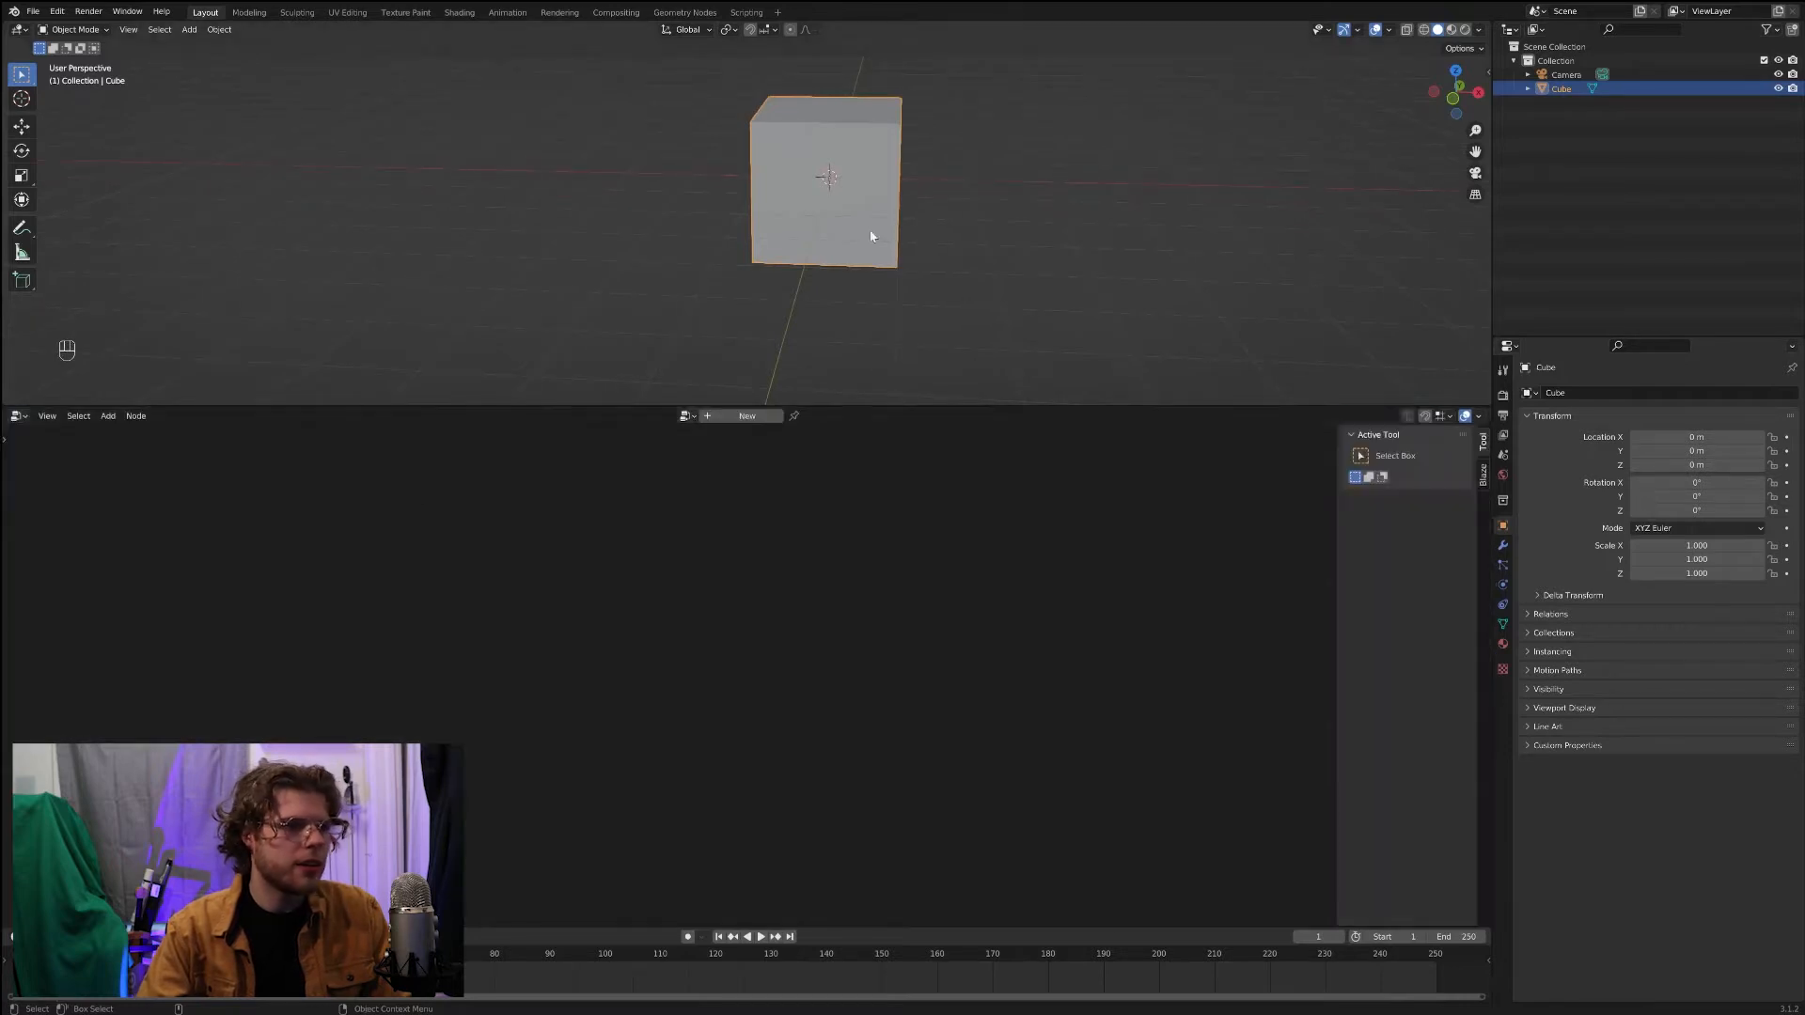
Step: Create a new geometry node tree on the cube and name it "portal nodes"
{"action": "left_click", "coordinate": [728, 417]}
{"action": "left_click", "coordinate": [714, 415]}
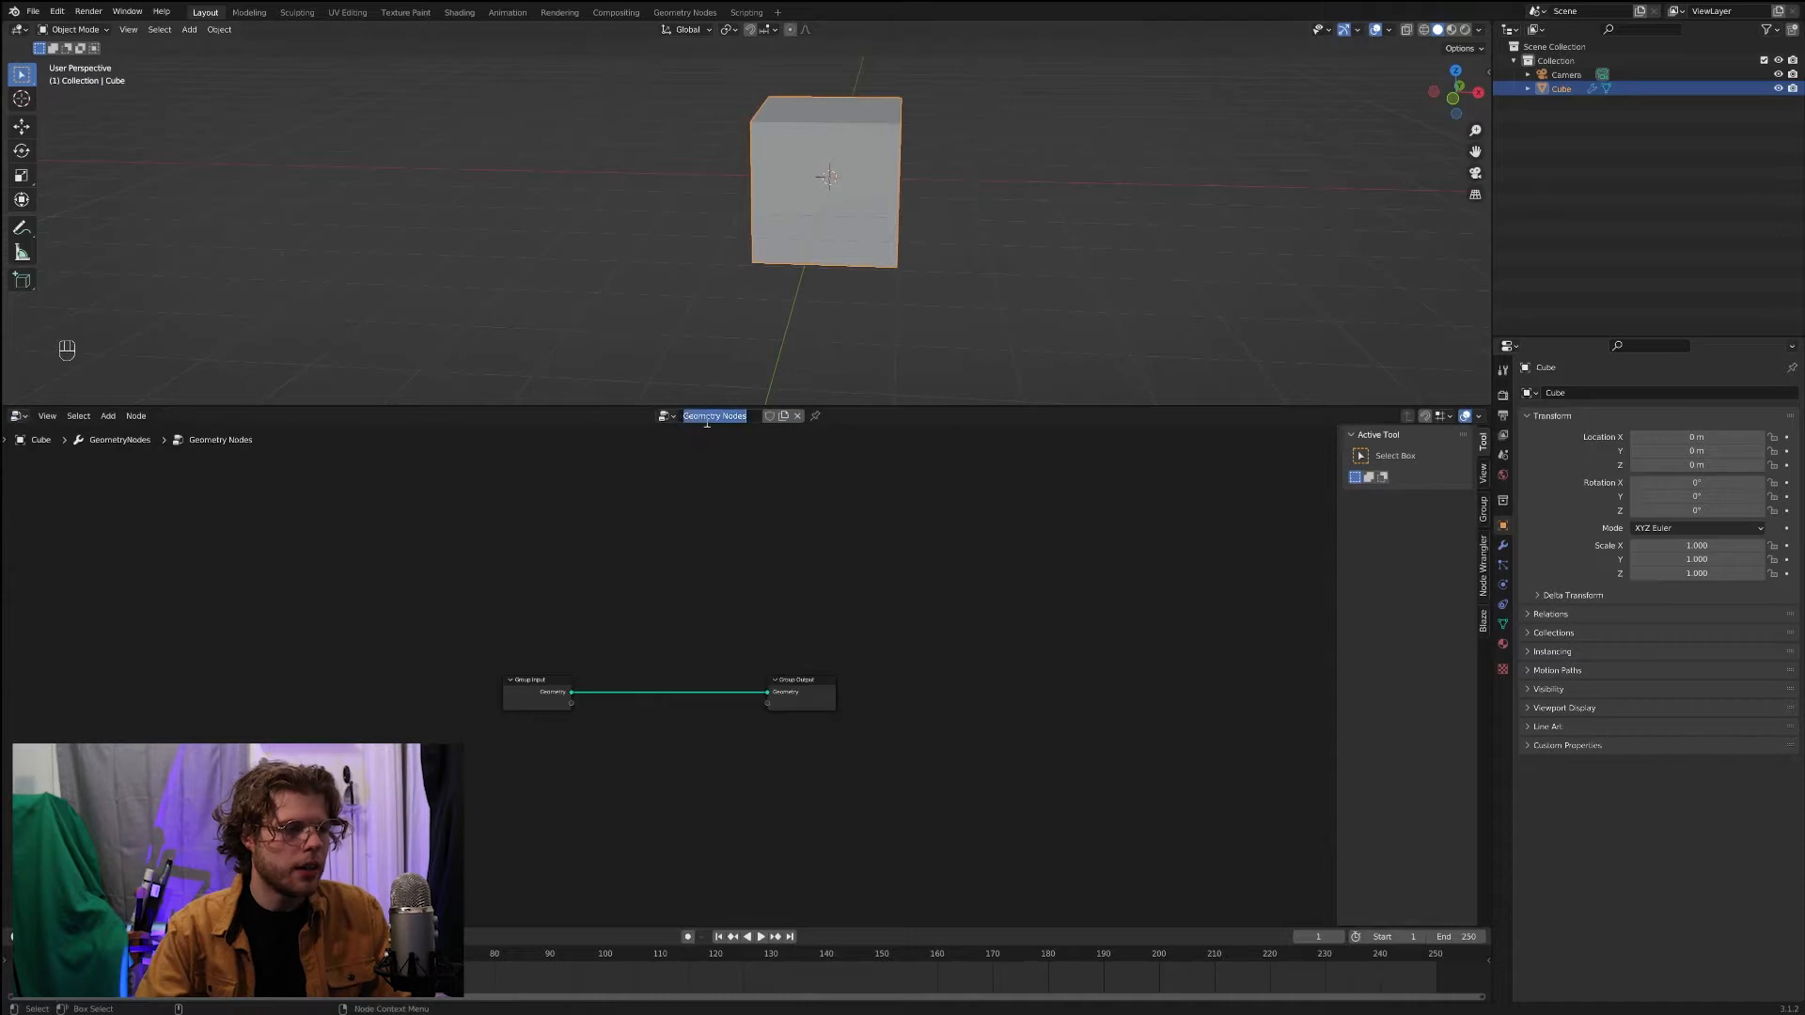
{"action": "type", "text": "portal"}
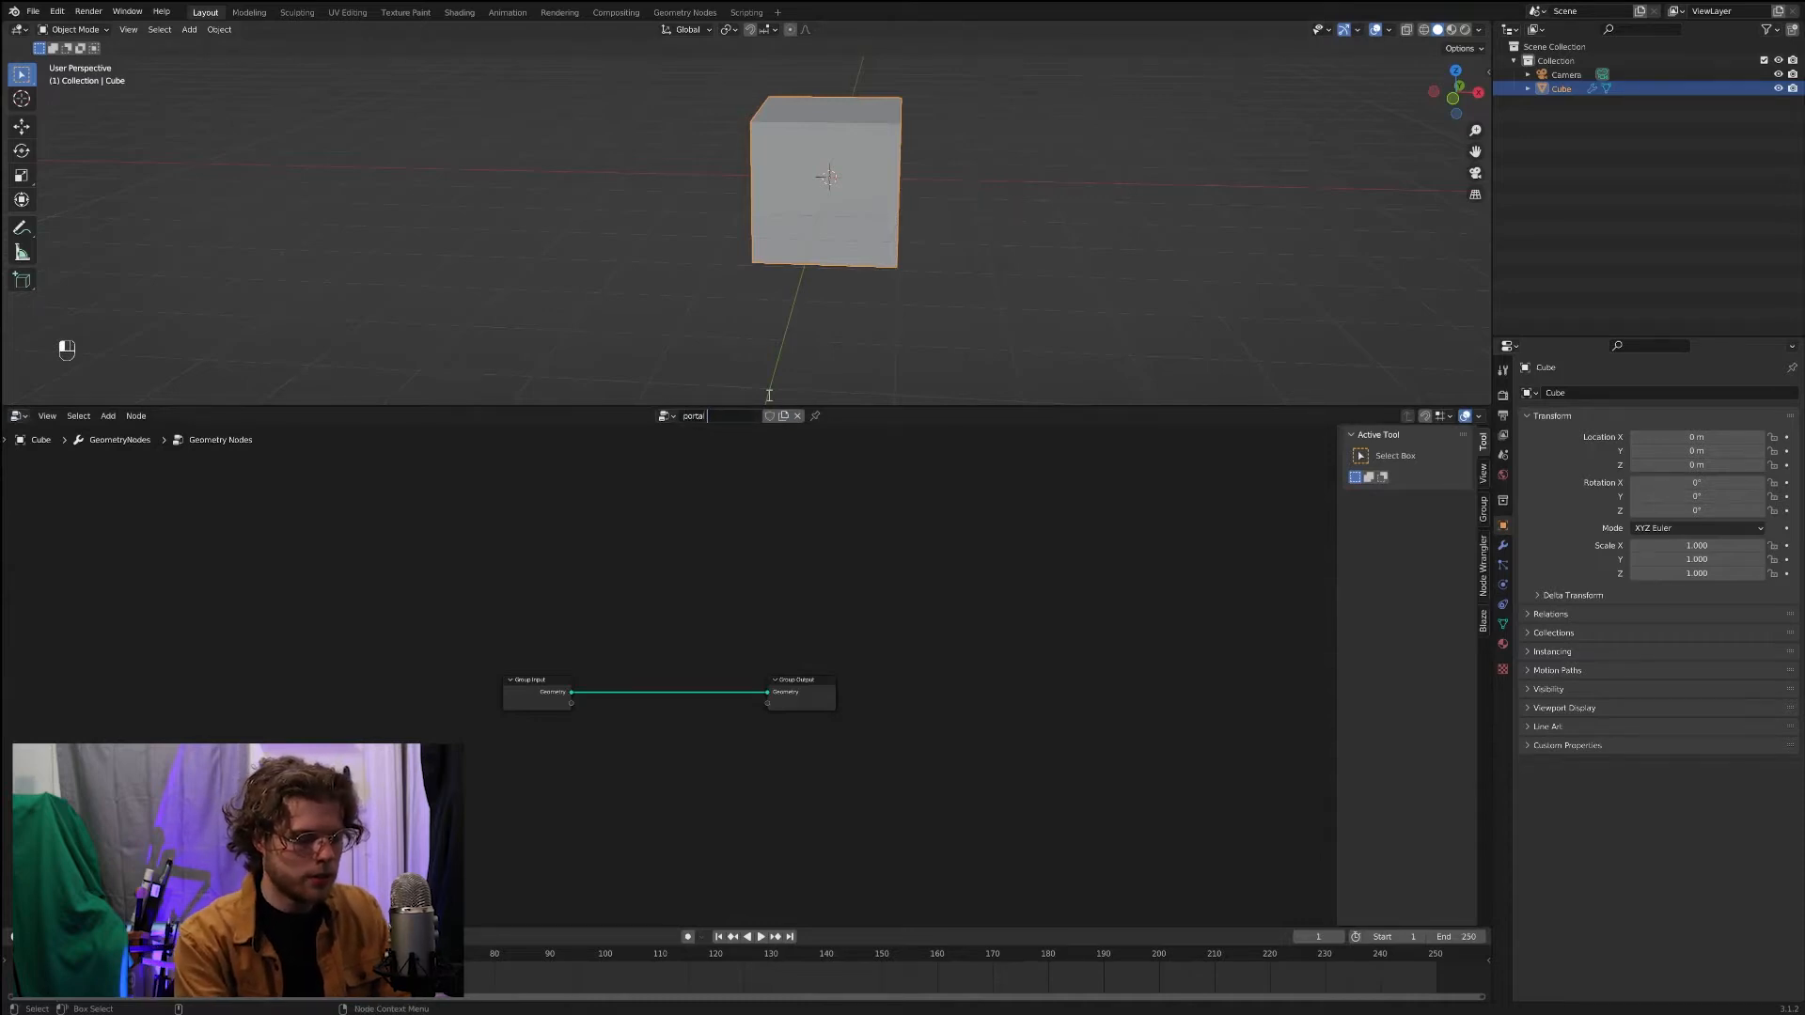
{"action": "type", "text": " nodes"}
{"action": "key", "text": "Return"}
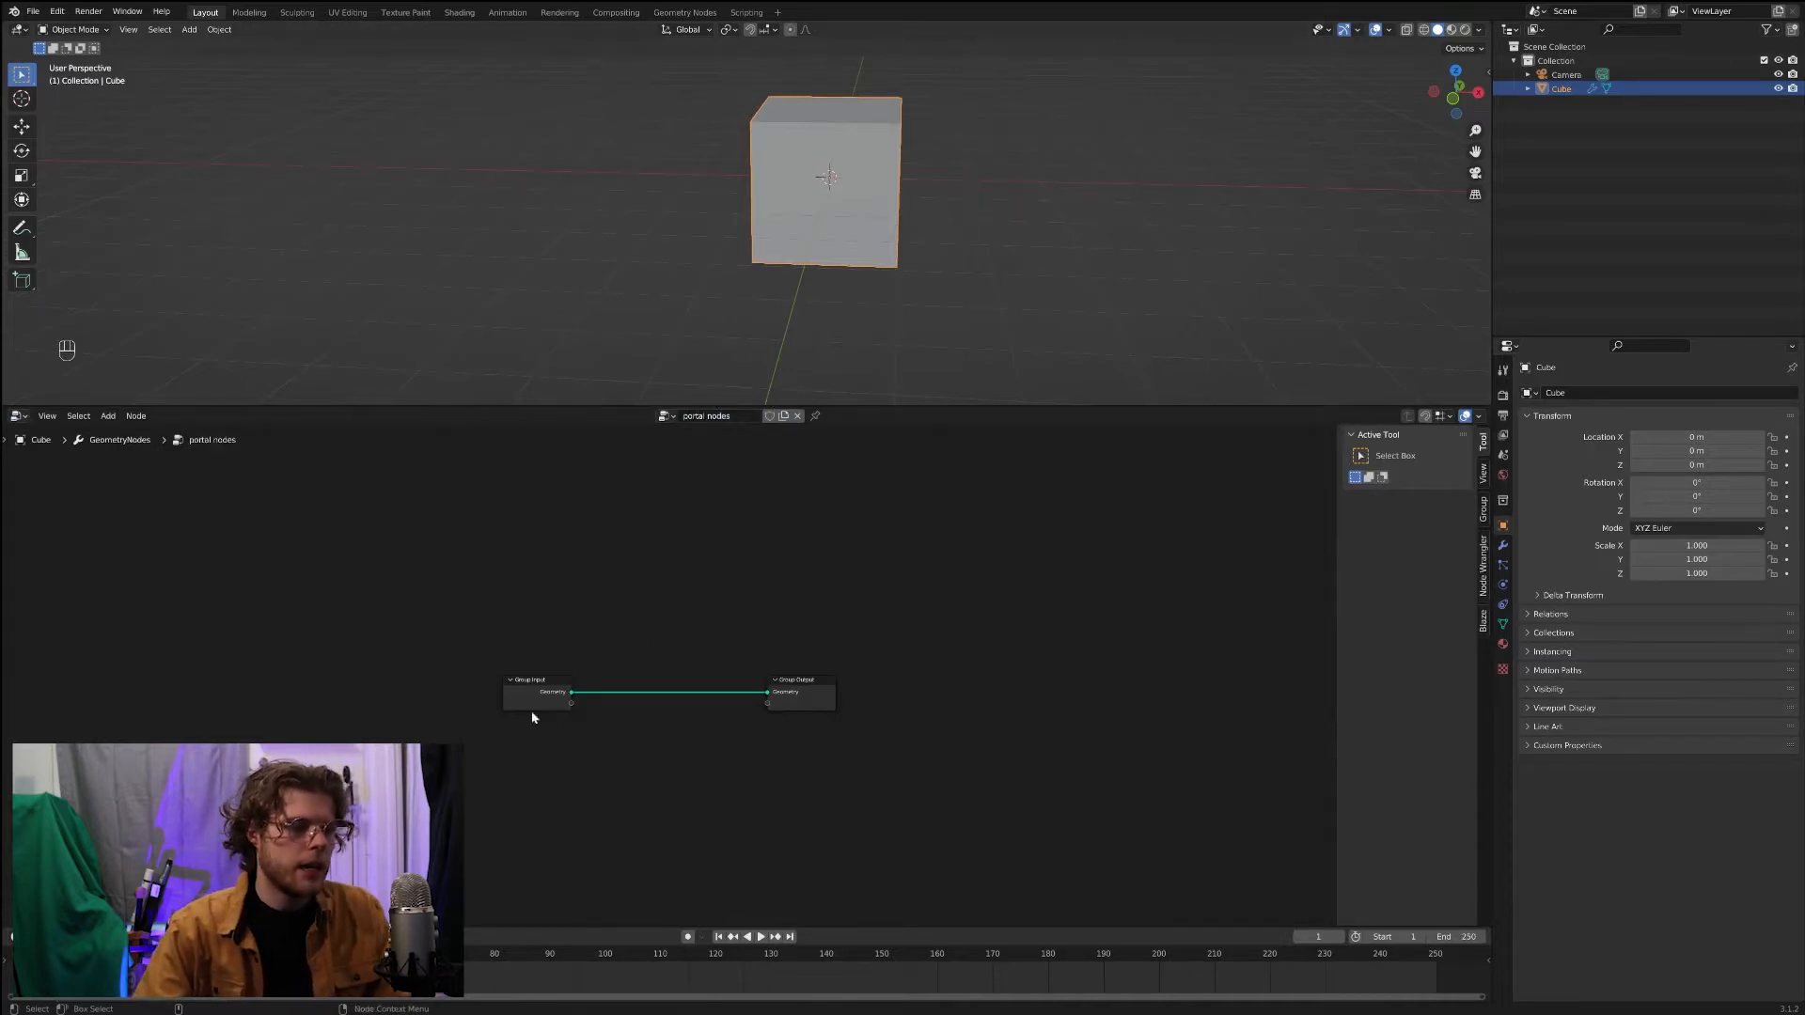
Step: Add a Curve Circle node feeding the Group Output in place of the Group Input, and shift both source nodes back for room
{"action": "left_click_drag", "start_coordinate": [532, 705], "coordinate": [379, 656]}
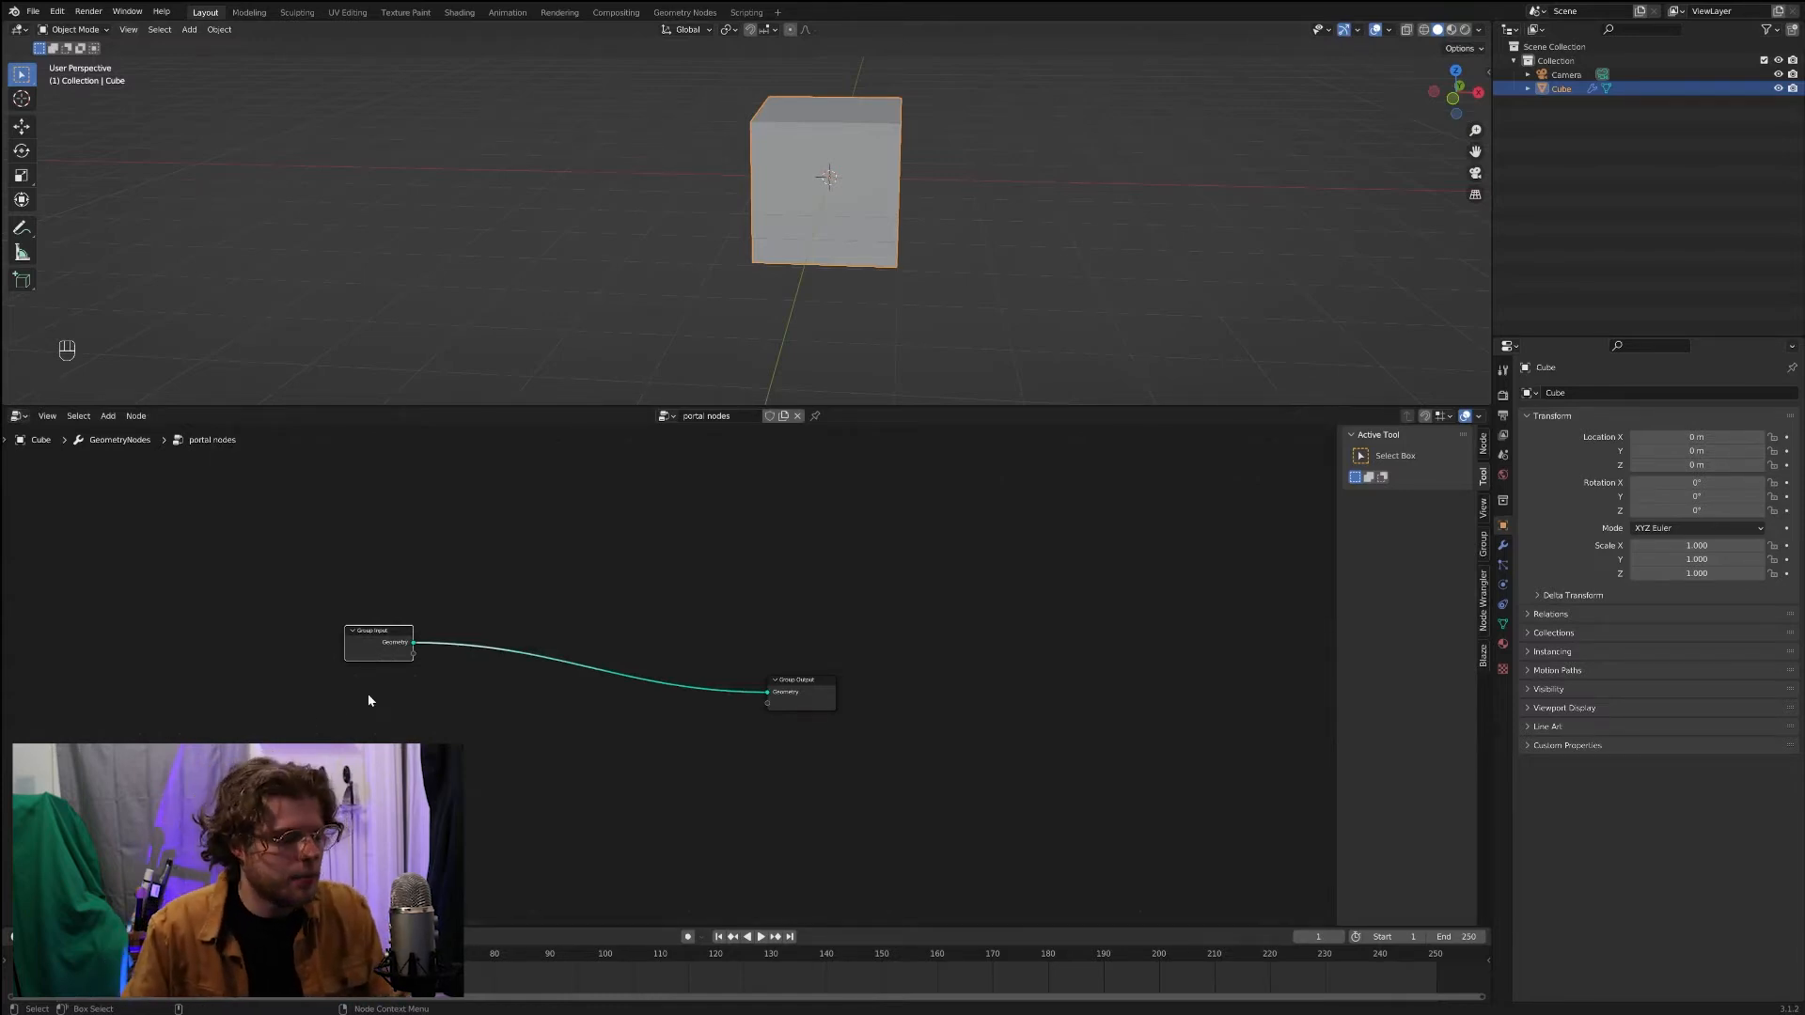
{"action": "key", "text": "shift+a"}
{"action": "type", "text": "c"}
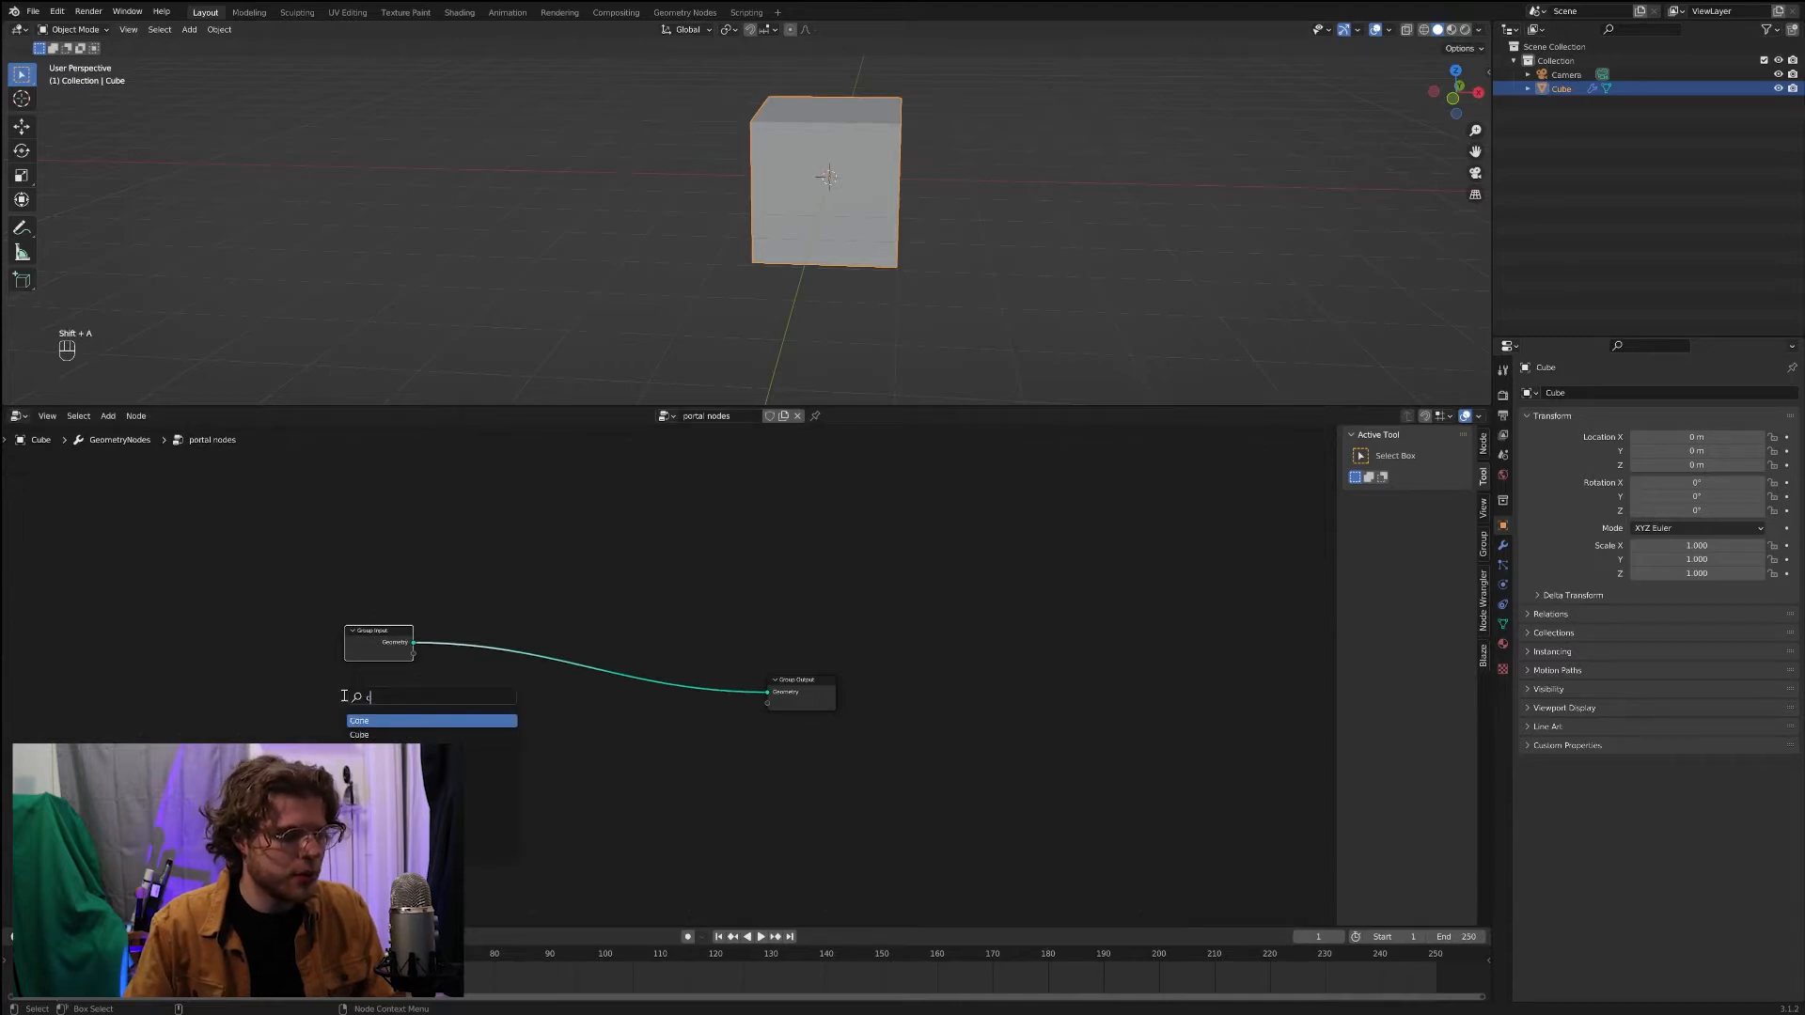
{"action": "type", "text": "irc"}
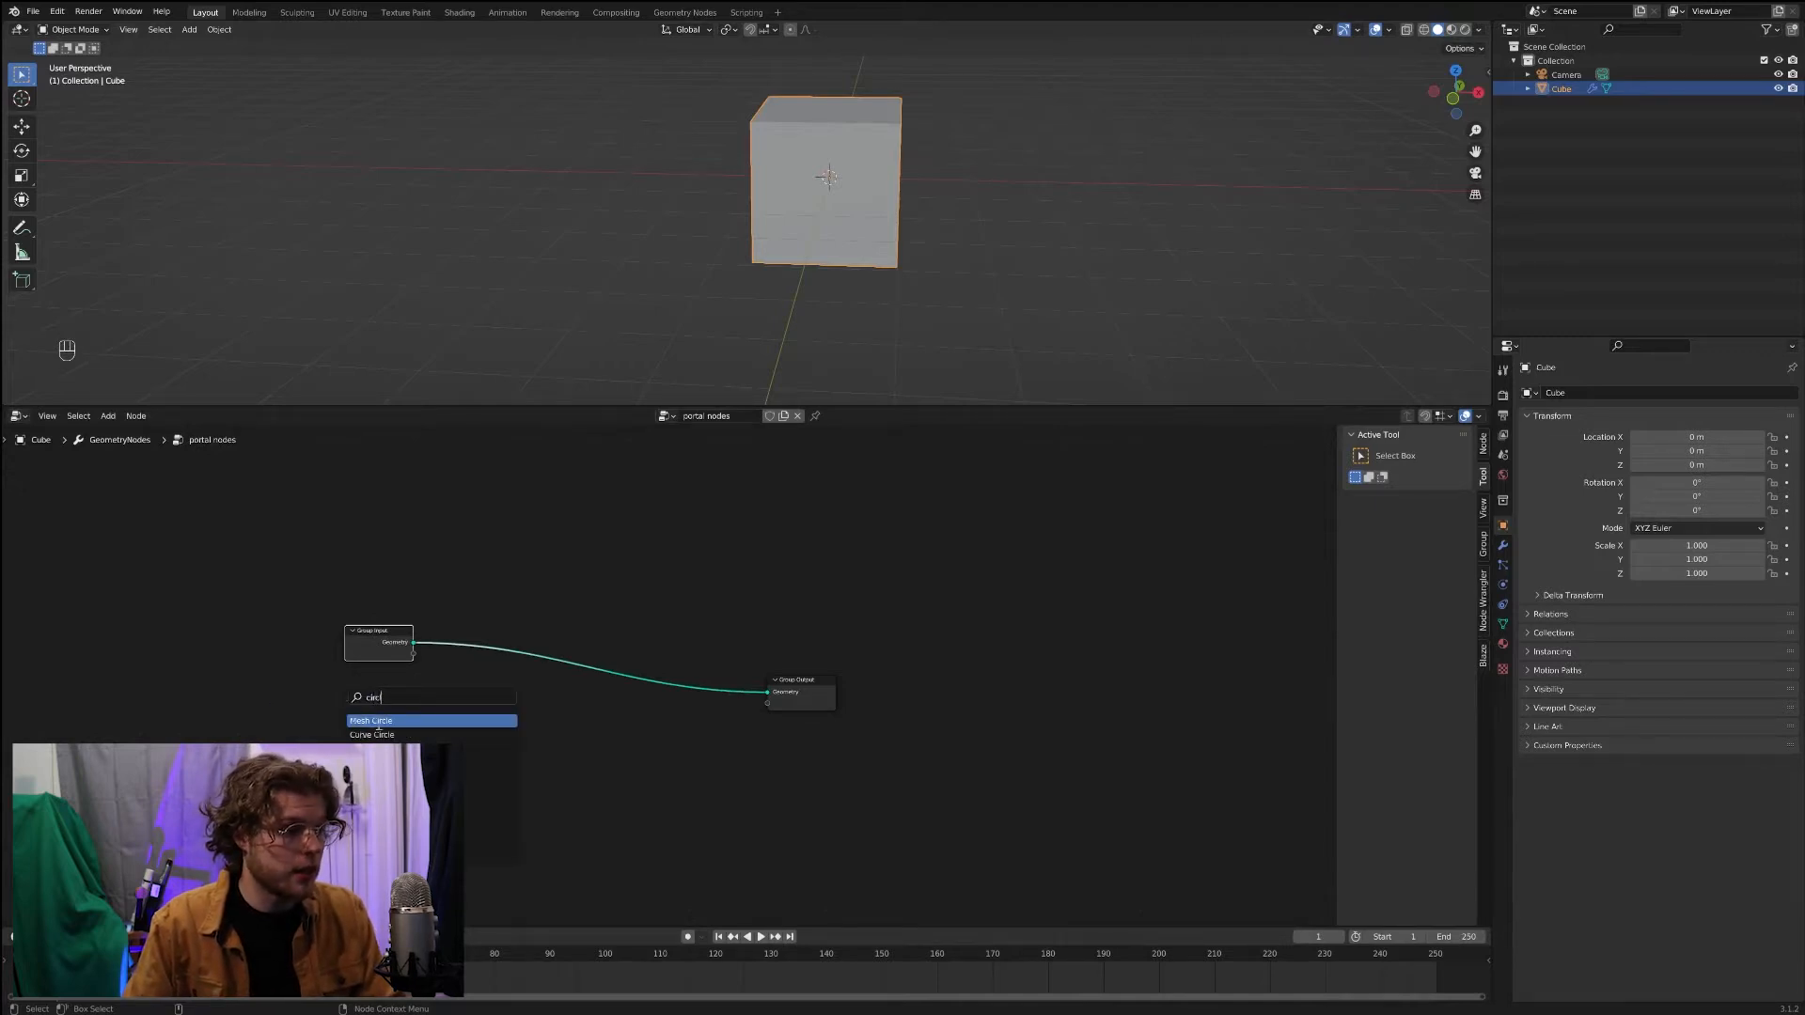
{"action": "left_click", "coordinate": [376, 734]}
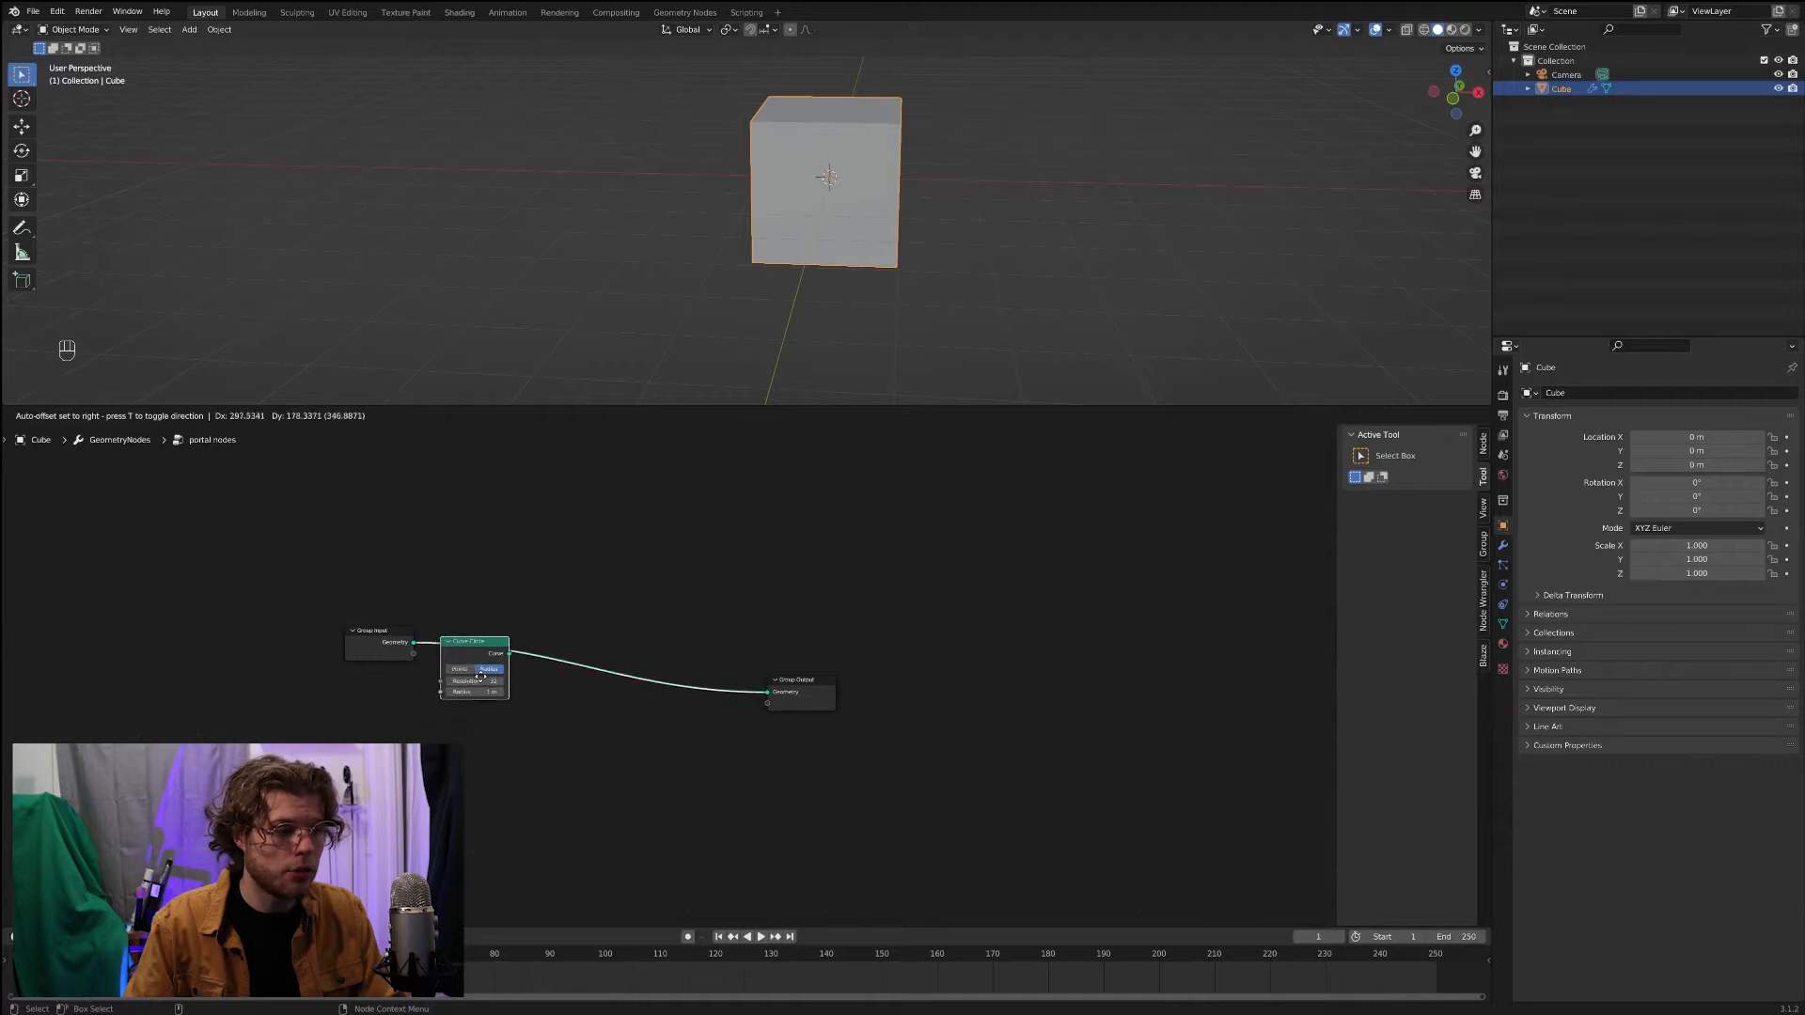
{"action": "left_click", "coordinate": [481, 676]}
{"action": "left_click_drag", "start_coordinate": [390, 657], "coordinate": [305, 638]}
{"action": "left_click_drag", "start_coordinate": [473, 649], "coordinate": [398, 640]}
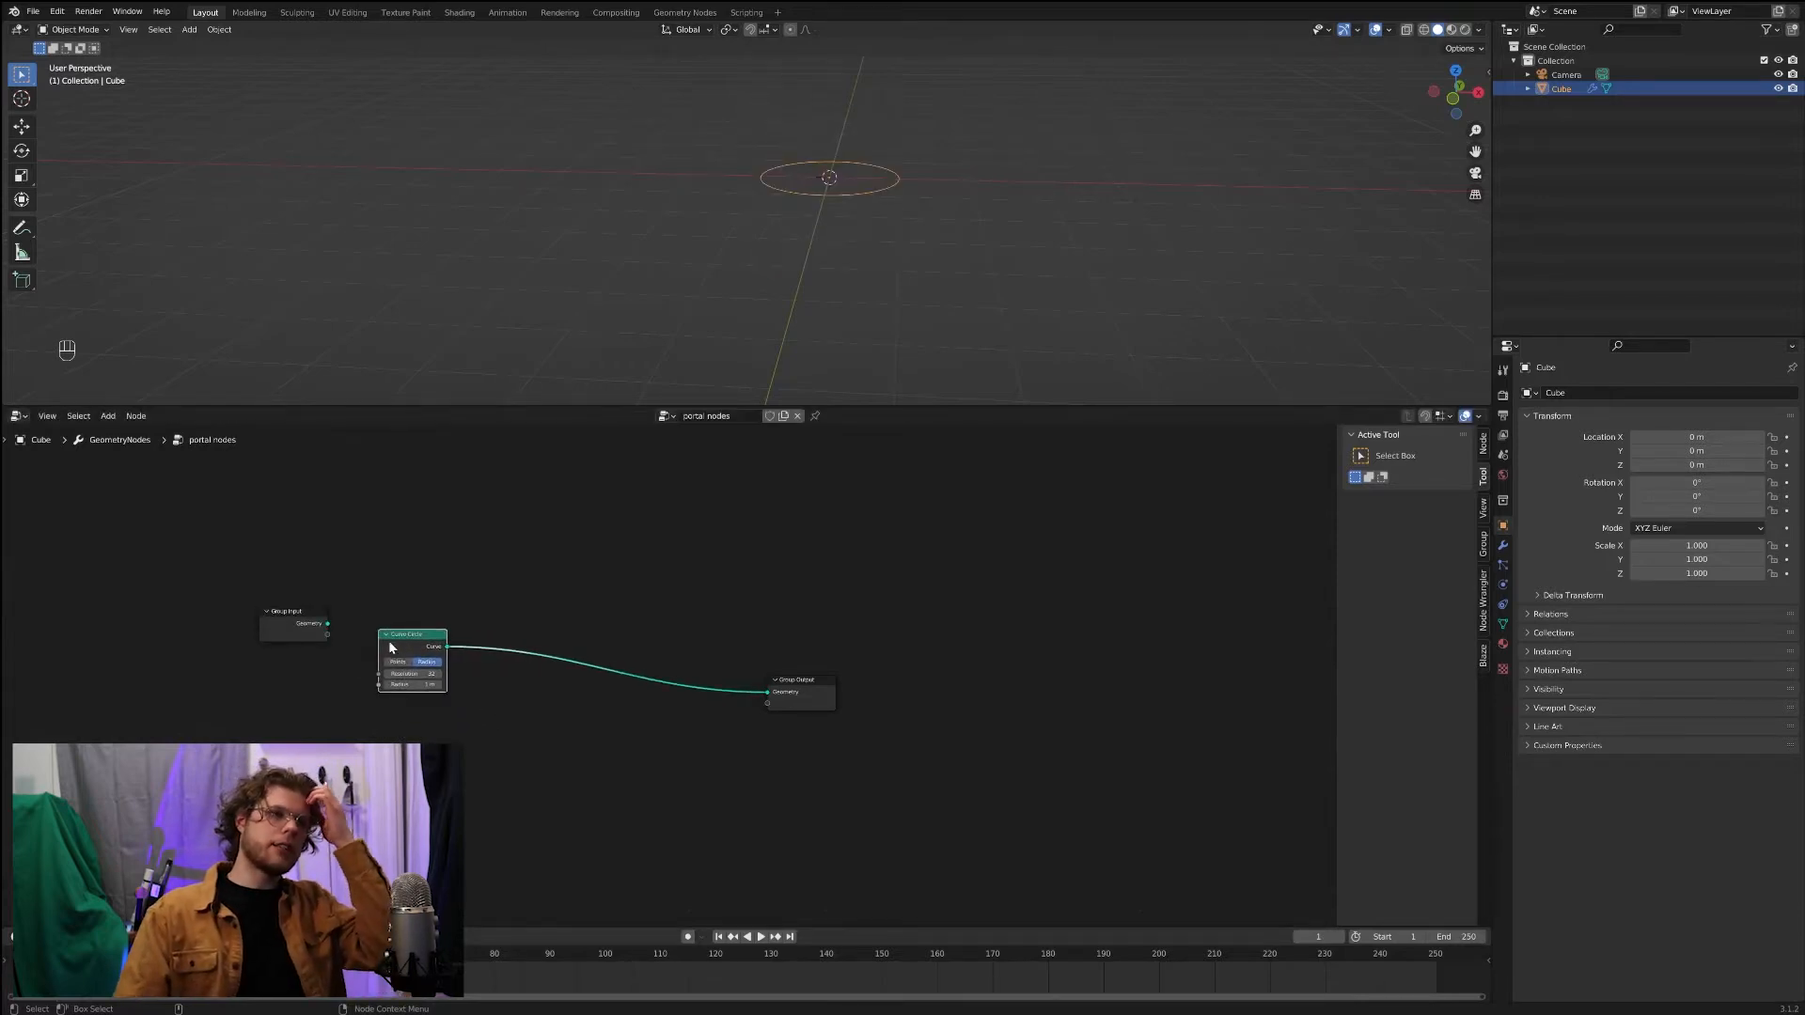
Step: Insert a Transform node between the Curve Circle and the Group Output
{"action": "middle_click_drag", "start_coordinate": [849, 287], "coordinate": [854, 344]}
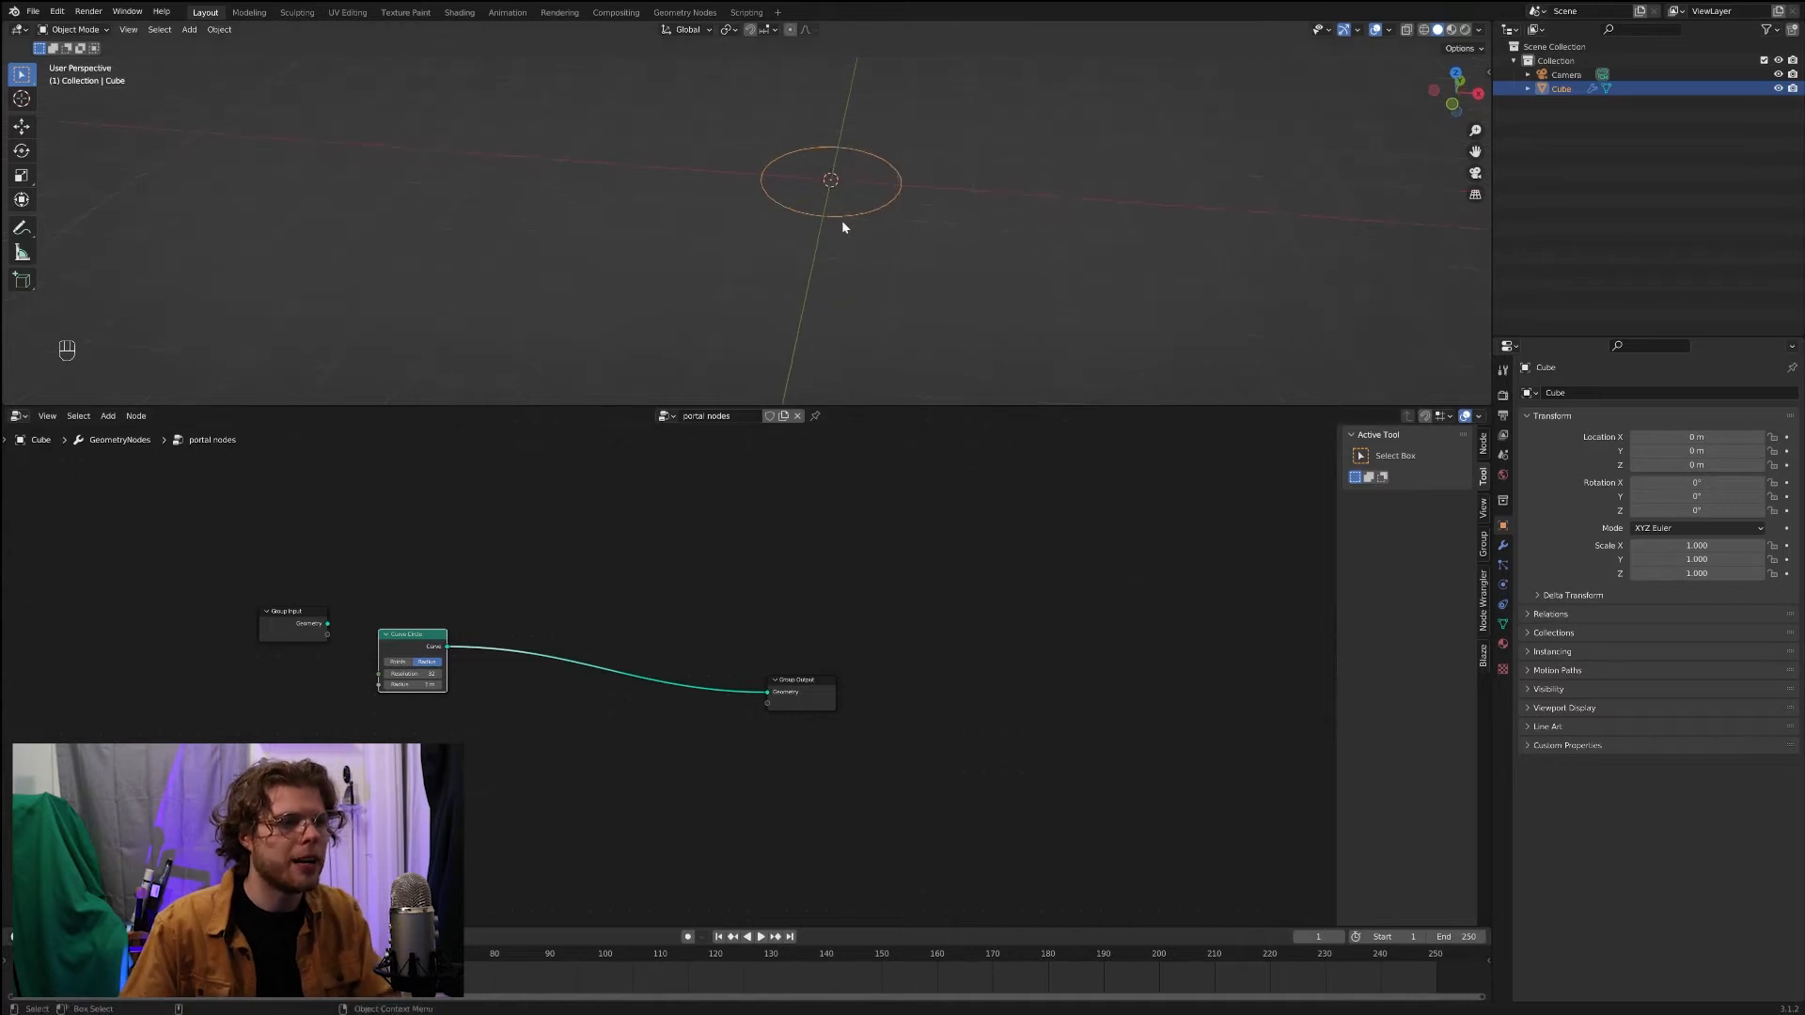
{"action": "middle_click_drag", "start_coordinate": [842, 224], "coordinate": [831, 272]}
{"action": "key", "text": "shift+a"}
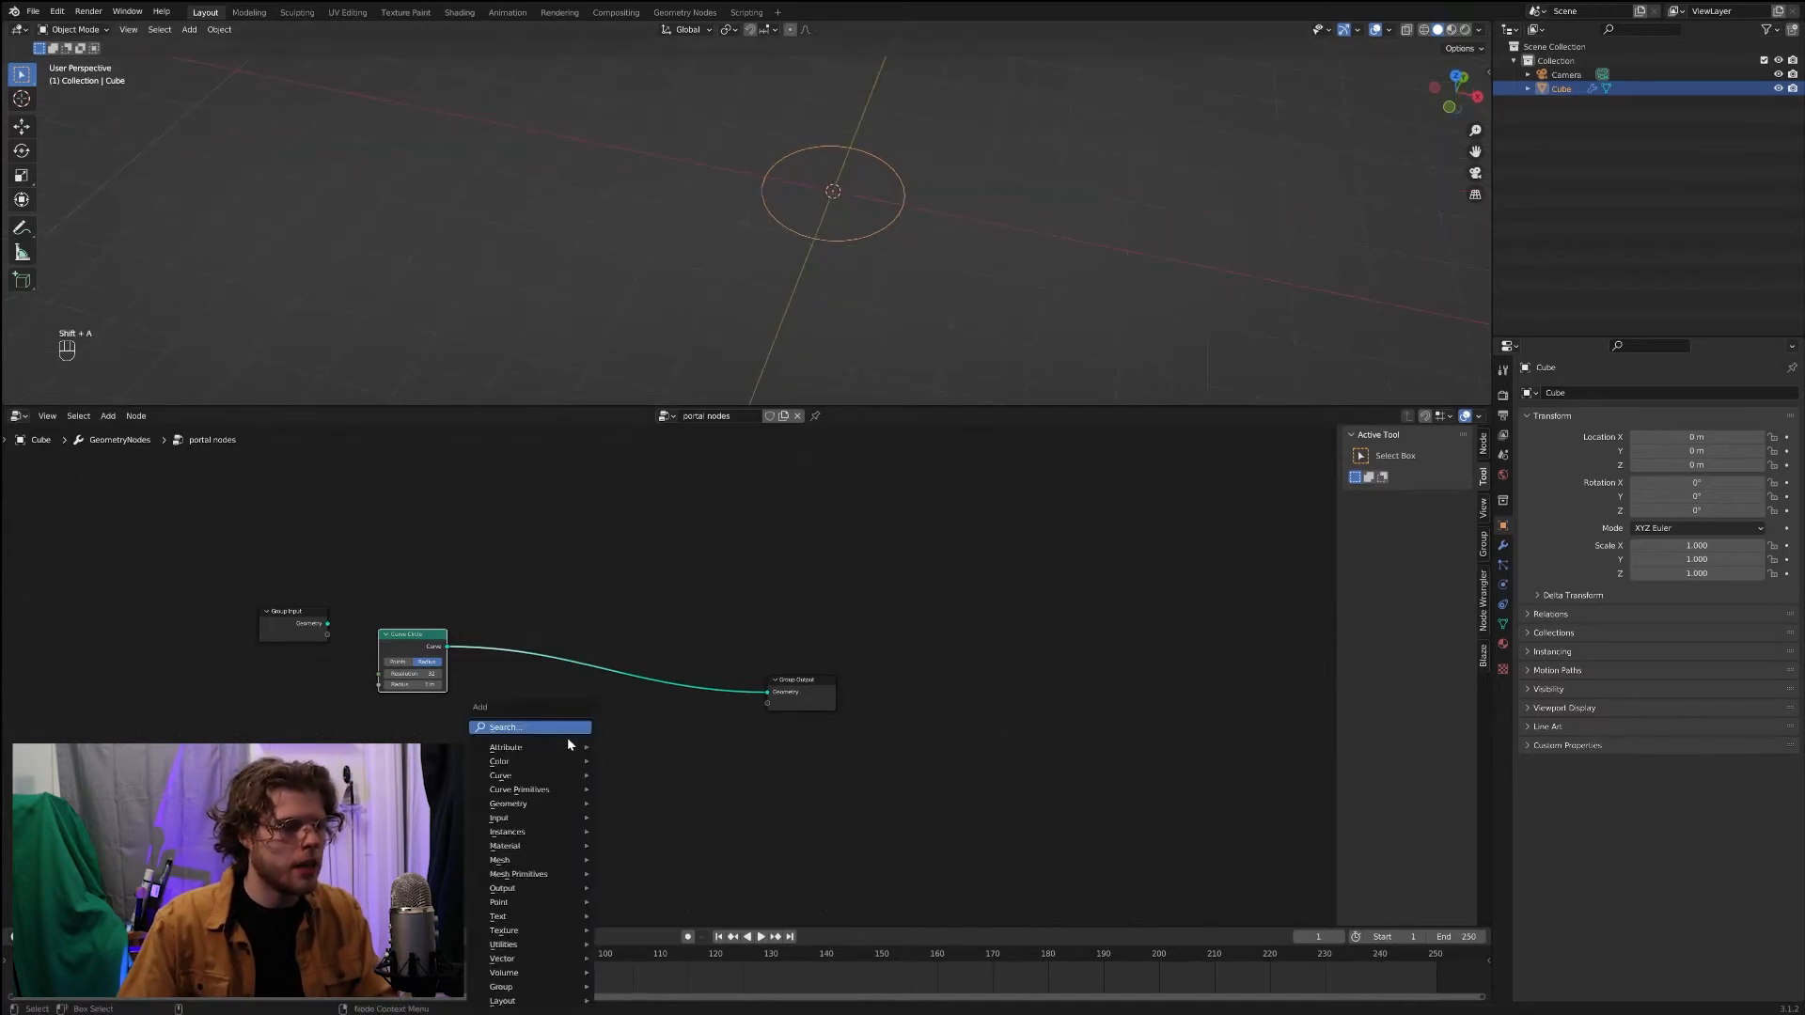
{"action": "type", "text": "tr"}
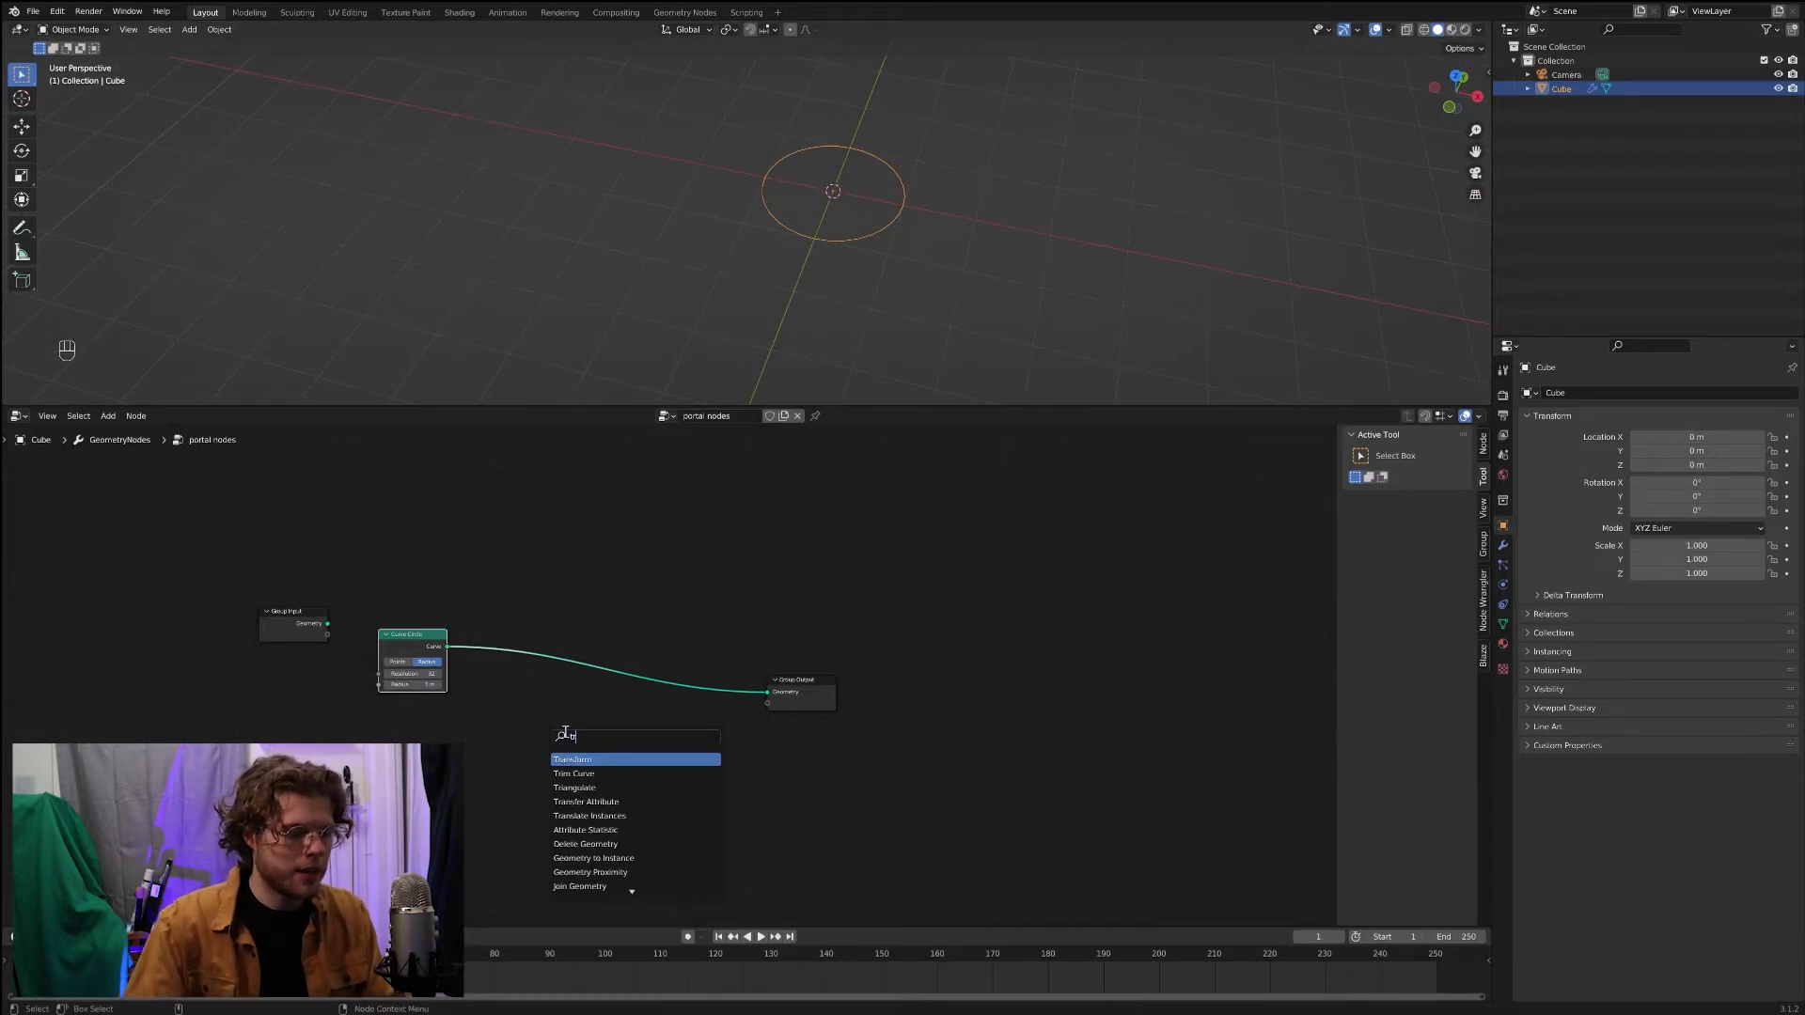
{"action": "type", "text": "ansform"}
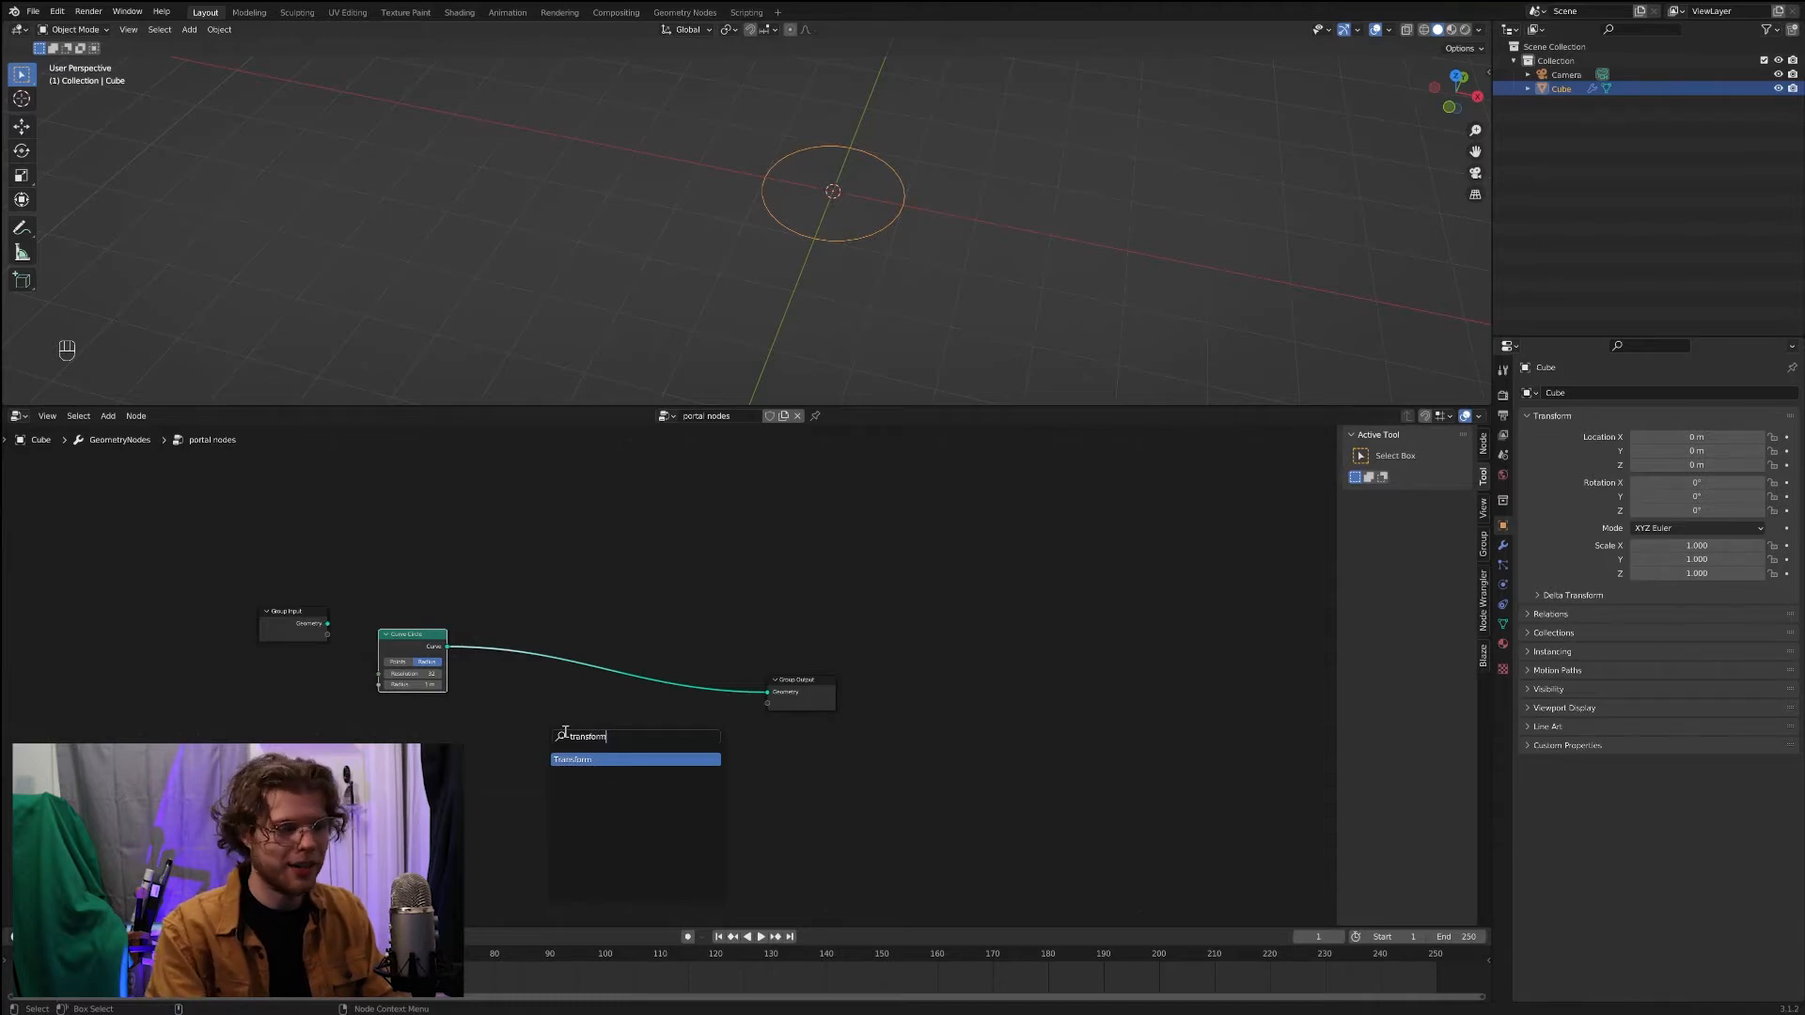
{"action": "key", "text": "Return"}
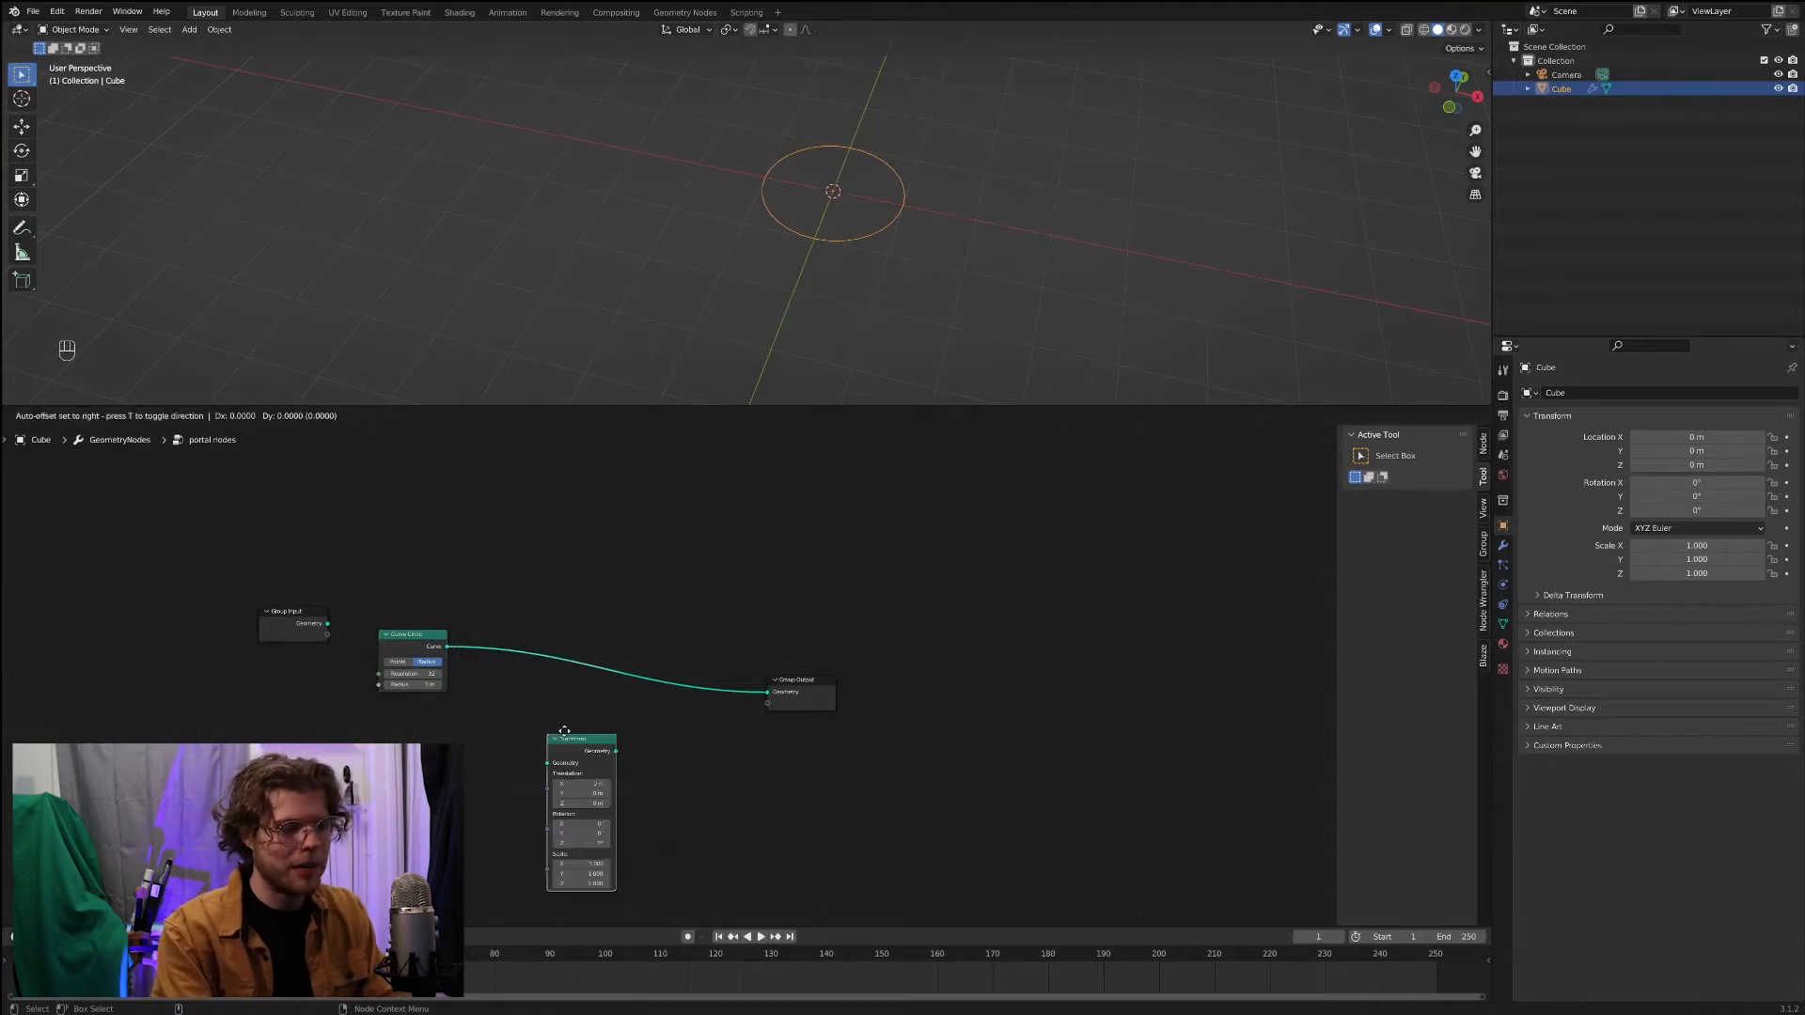
{"action": "left_click", "coordinate": [564, 611]}
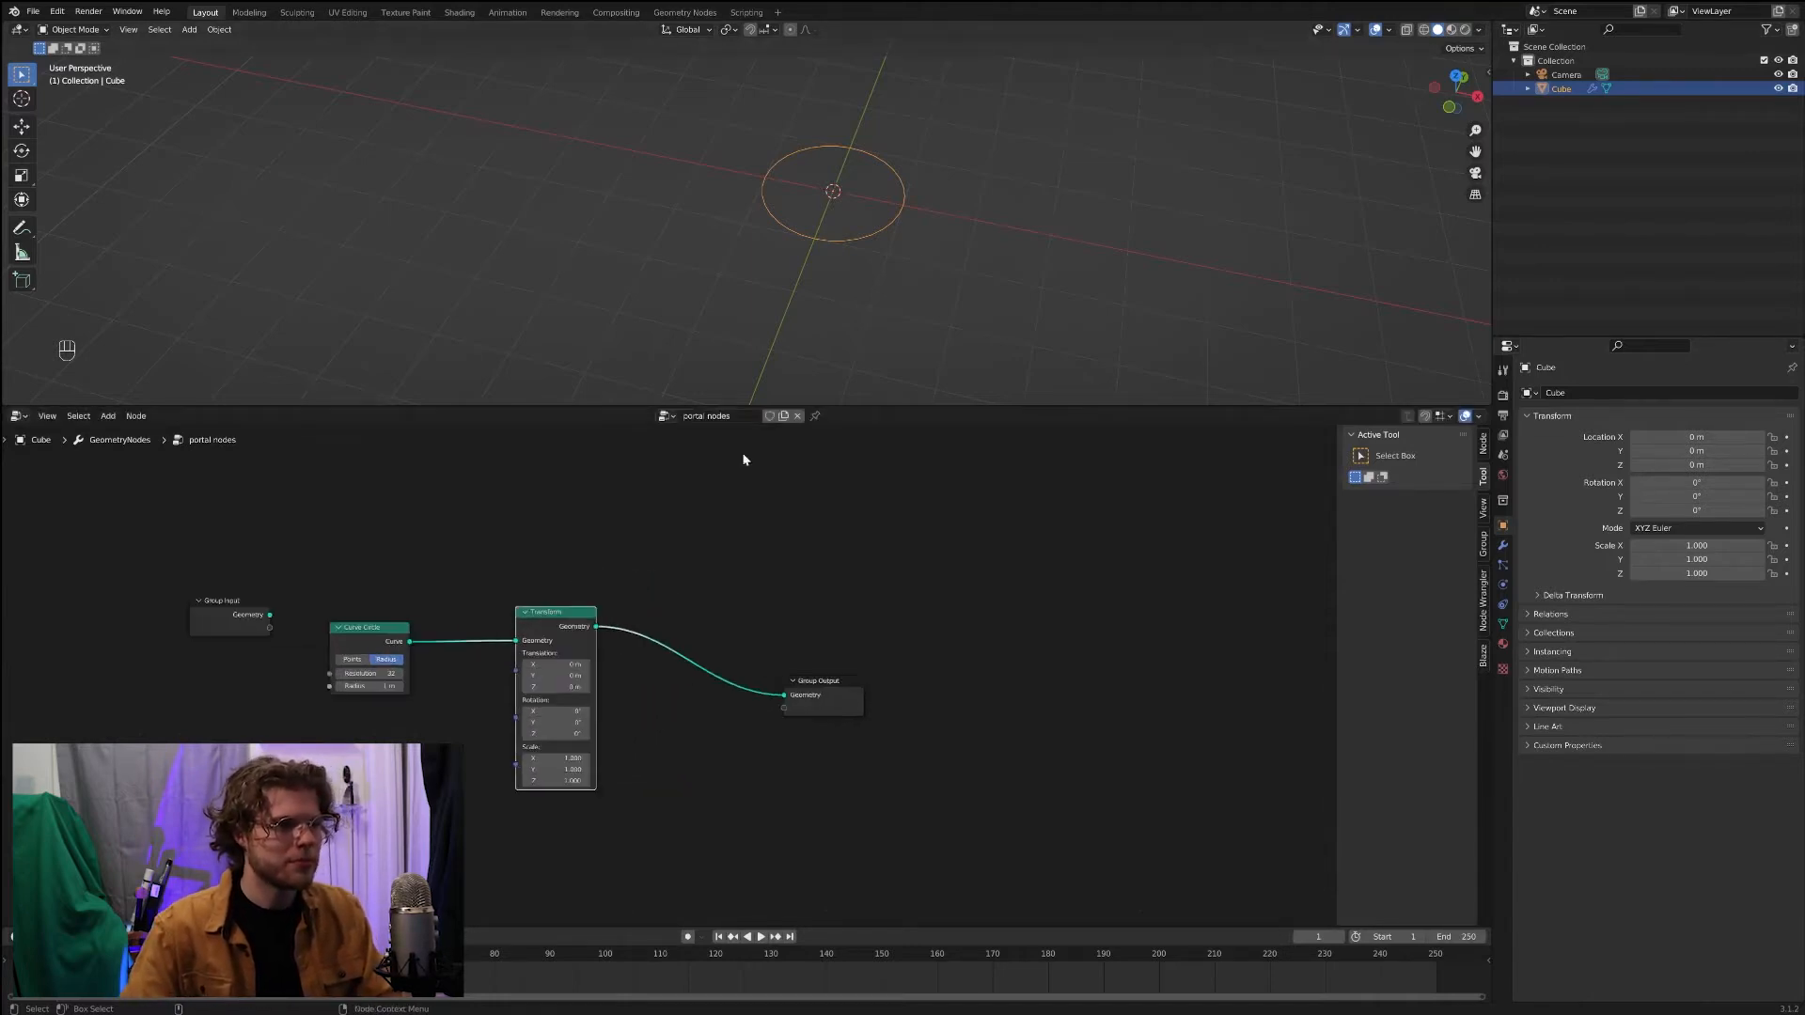
Step: Set the Transform node's X rotation to 90° so the circle stands upright
{"action": "scroll", "coordinate": [552, 749], "scroll_direction": "up", "scroll_amount": 3}
{"action": "left_click", "coordinate": [509, 728]}
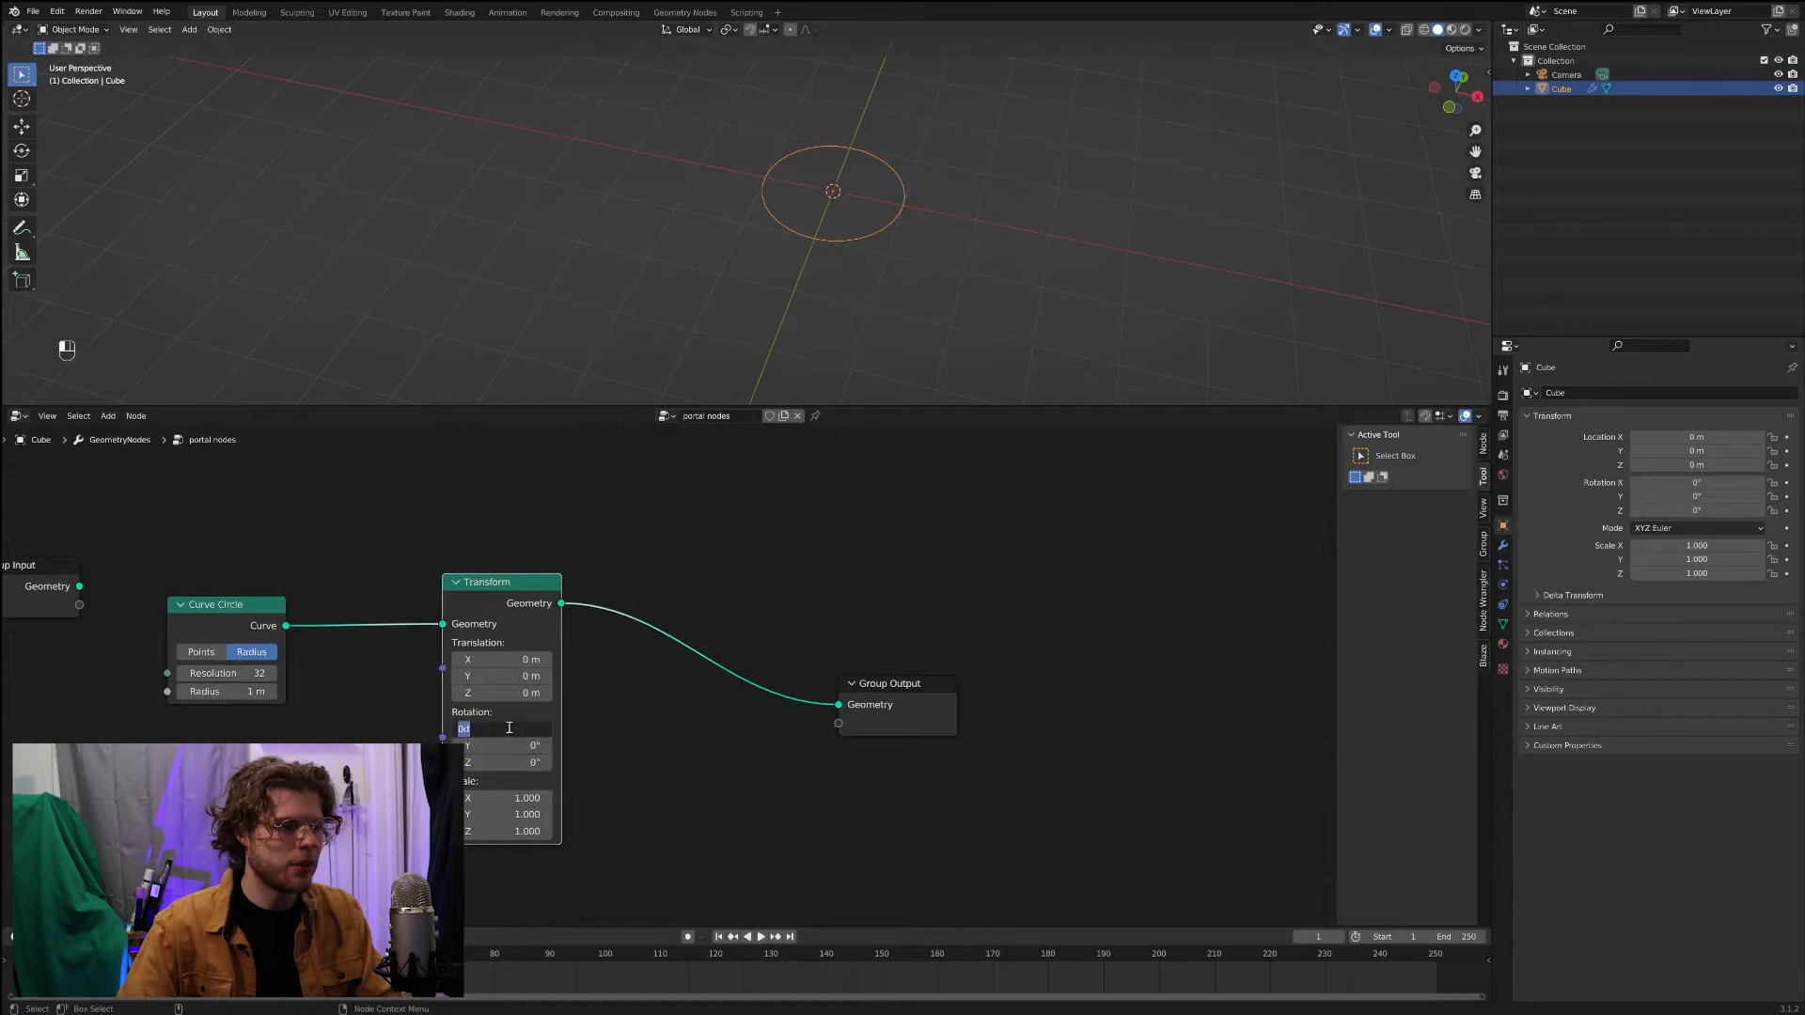
{"action": "type", "text": "90"}
{"action": "key", "text": "Return"}
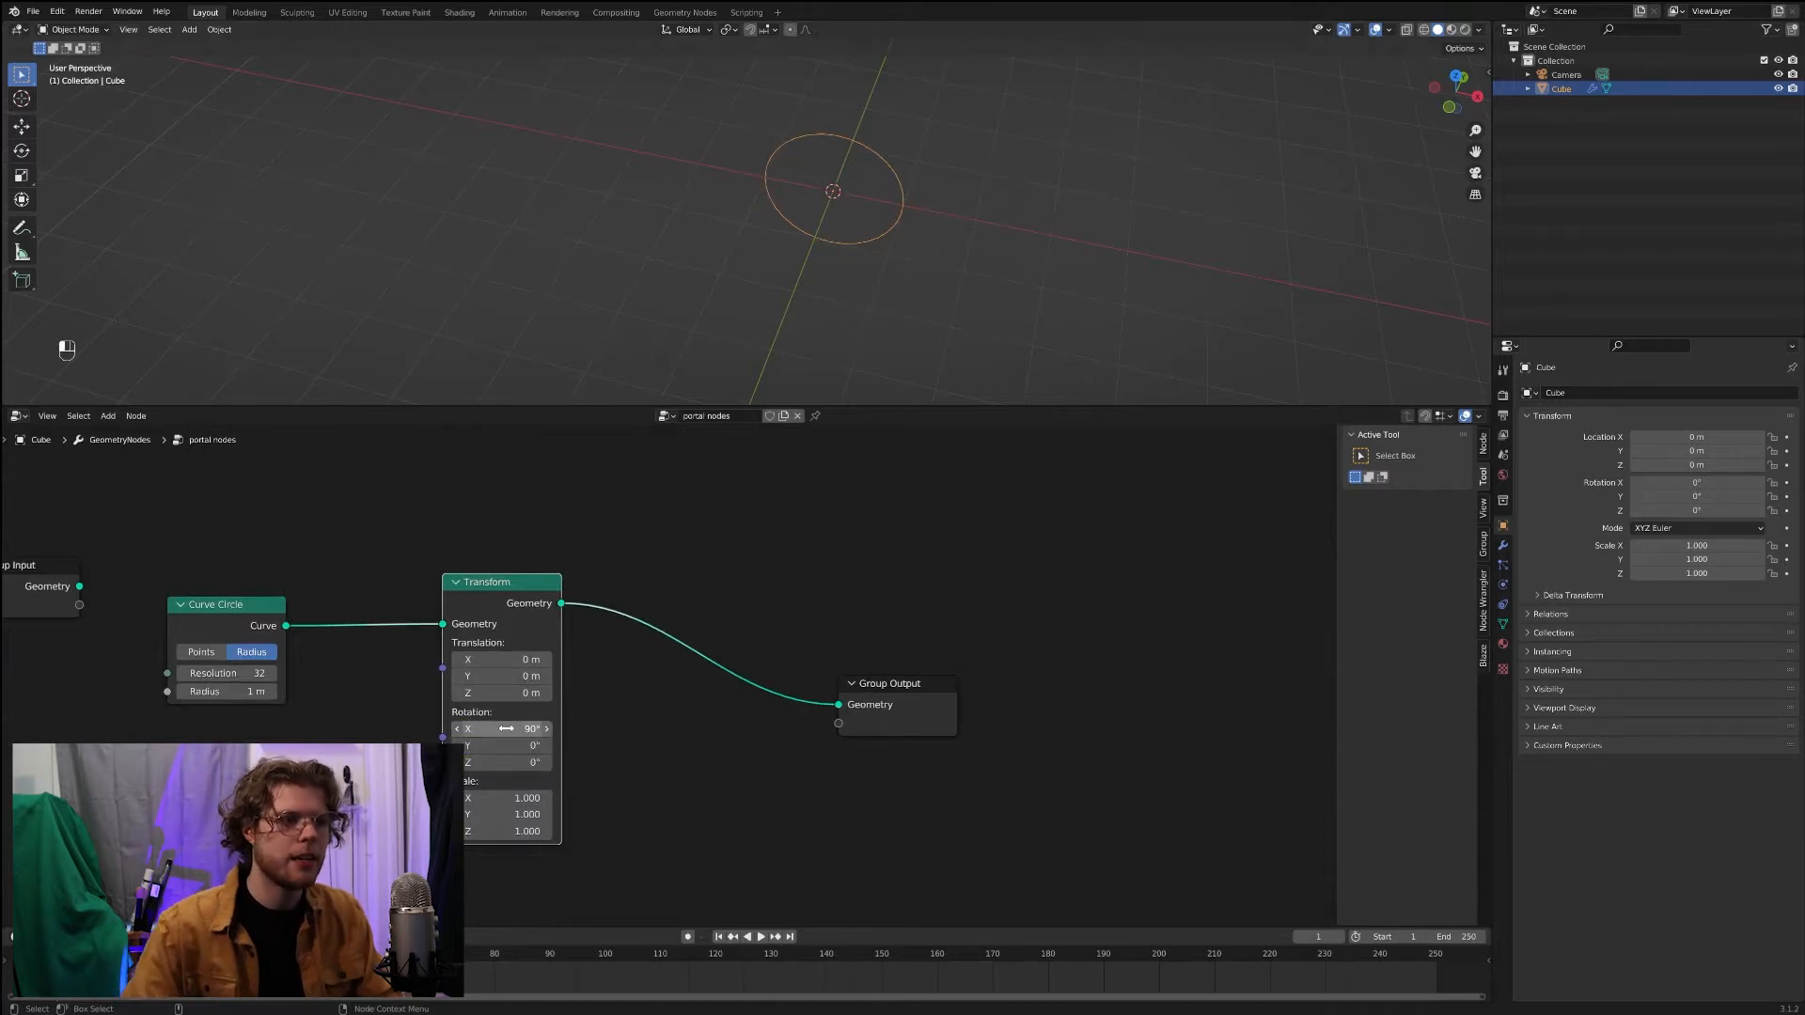
{"action": "middle_click_drag", "start_coordinate": [757, 362], "coordinate": [858, 274]}
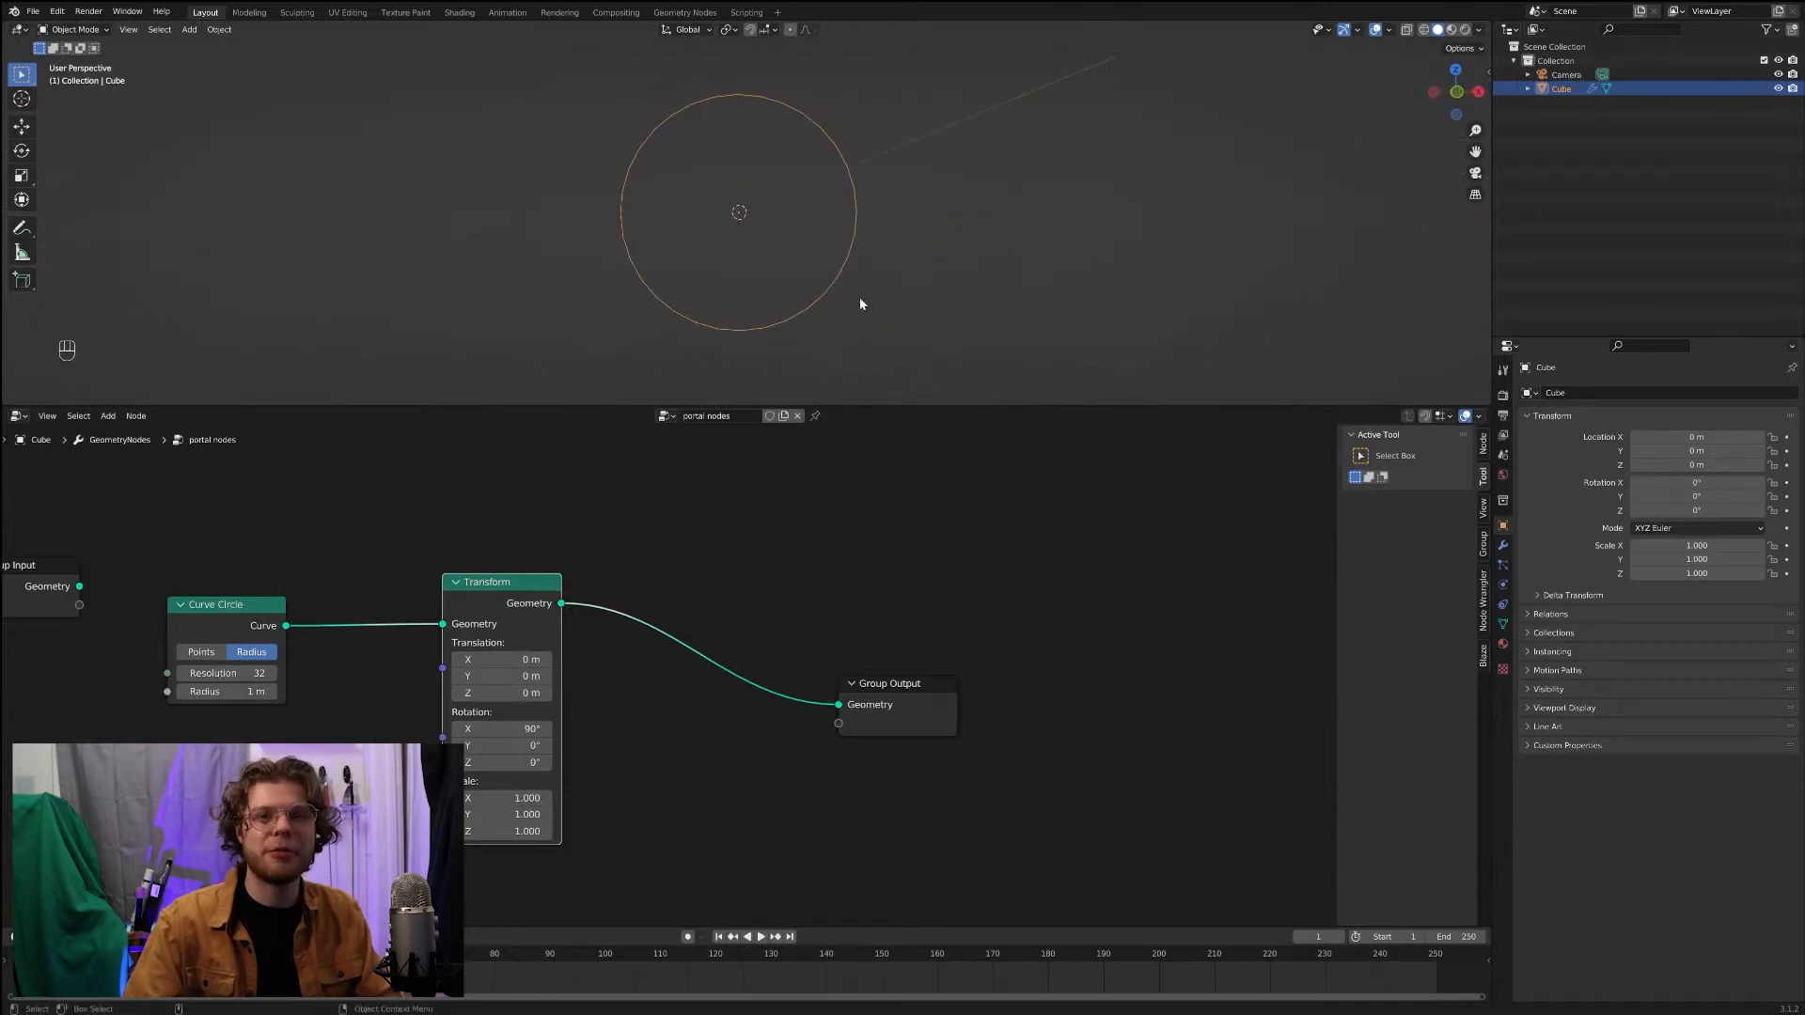
Step: Spread the nodes apart to leave a wide gap between Transform and Group Output, and hide the node editor's sidebar
{"action": "middle_click_drag", "start_coordinate": [636, 742], "coordinate": [762, 722]}
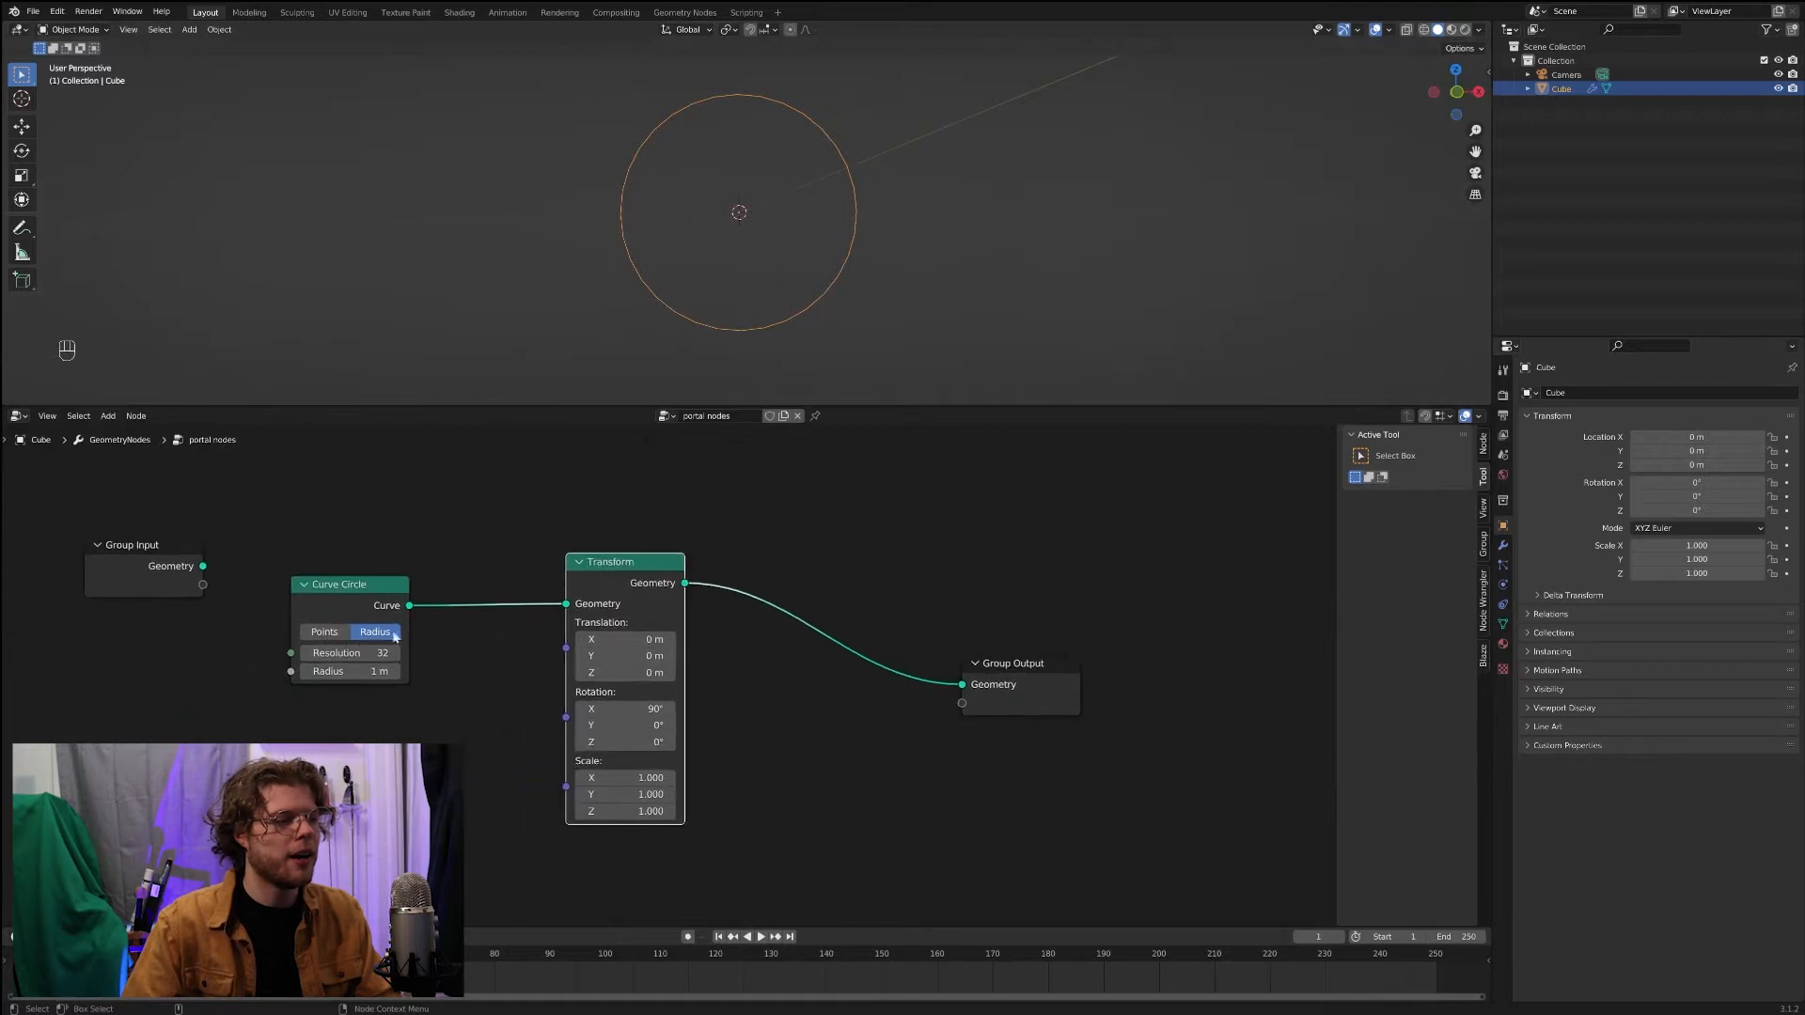
{"action": "left_click", "coordinate": [332, 602]}
{"action": "left_click_drag", "start_coordinate": [135, 559], "coordinate": [19, 555]}
{"action": "left_click_drag", "start_coordinate": [341, 613], "coordinate": [195, 577]}
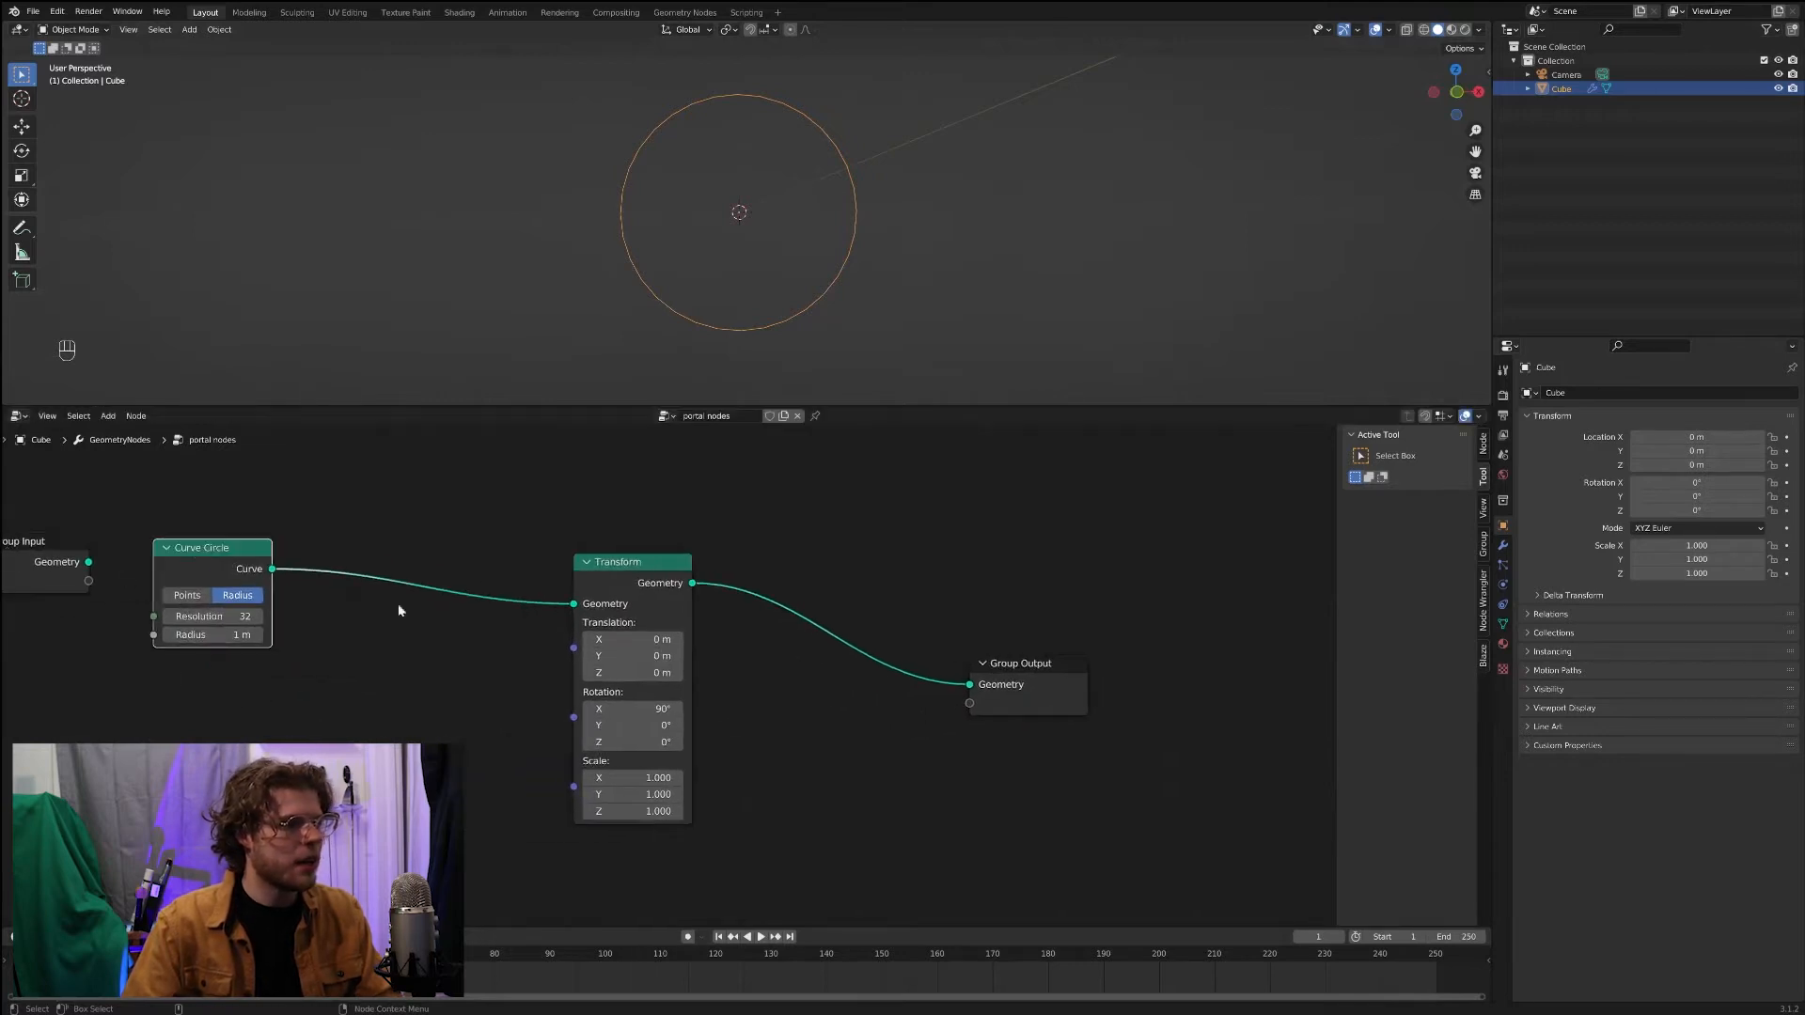
{"action": "left_click_drag", "start_coordinate": [637, 576], "coordinate": [492, 557]}
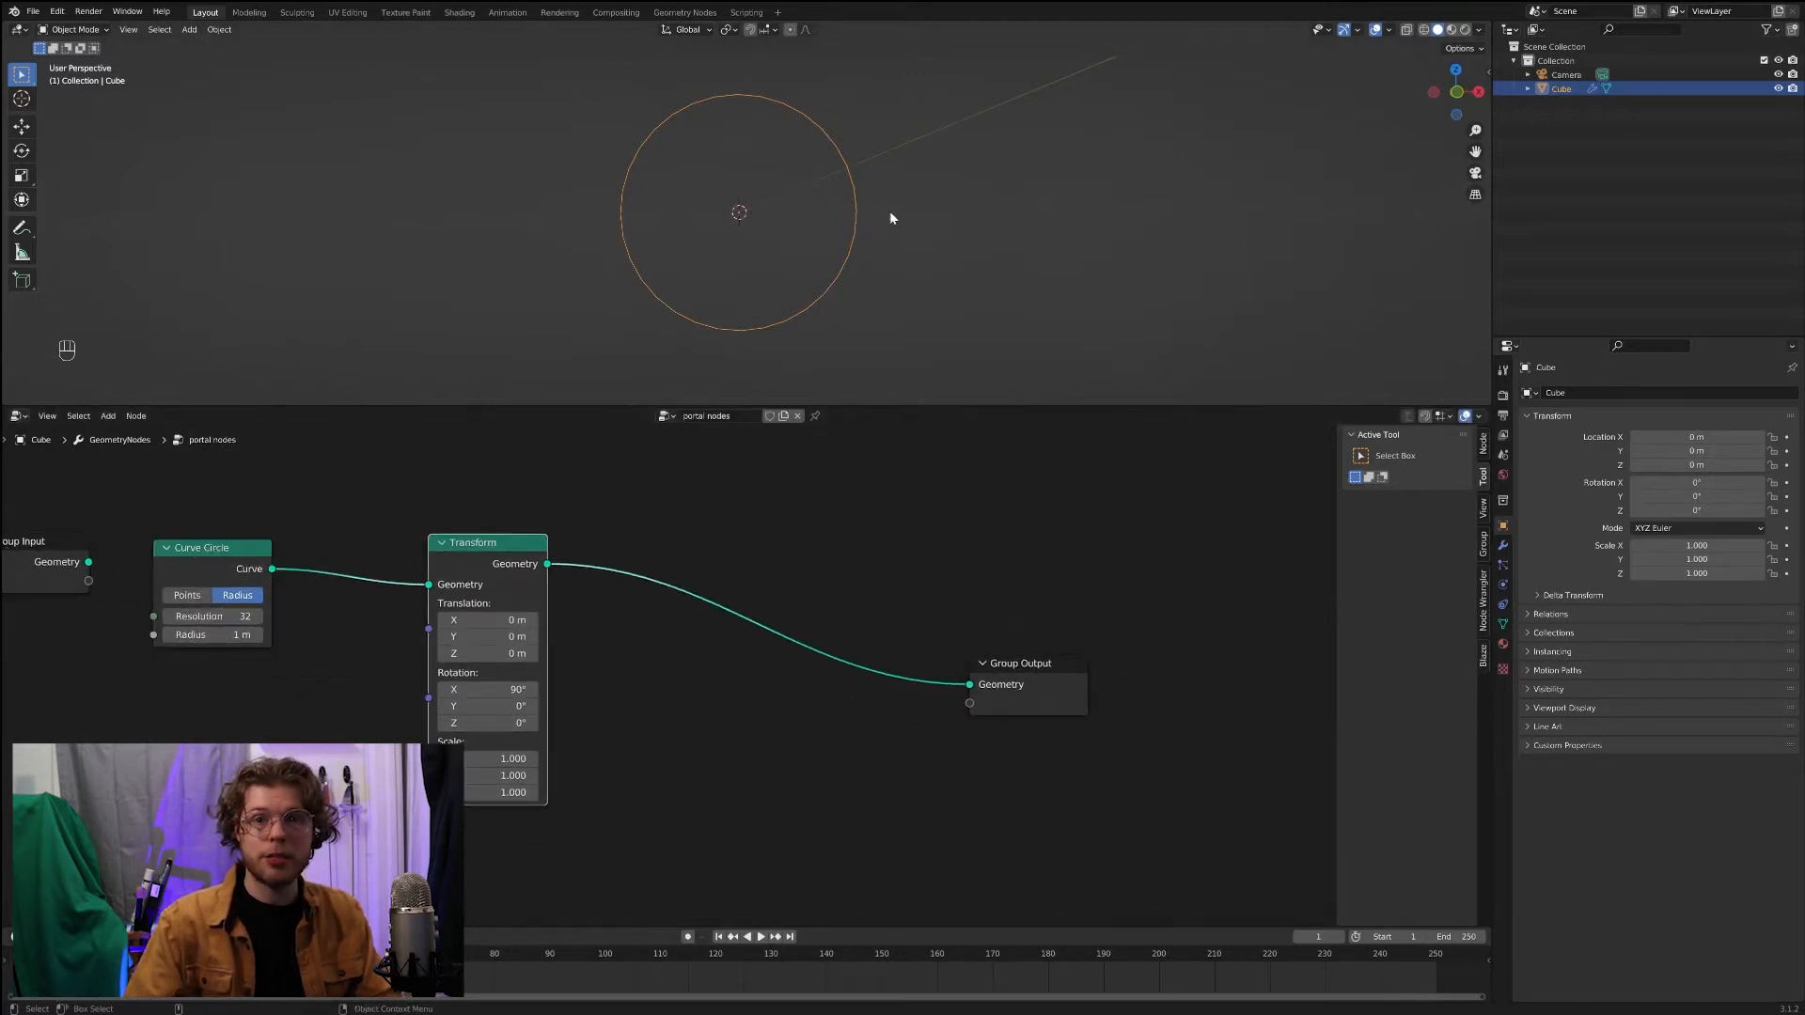
{"action": "left_click_drag", "start_coordinate": [1025, 669], "coordinate": [1183, 639]}
{"action": "key", "text": "n"}
Step: Insert a Curve to Mesh node between the Transform and the Group Output
{"action": "key", "text": "shift+a"}
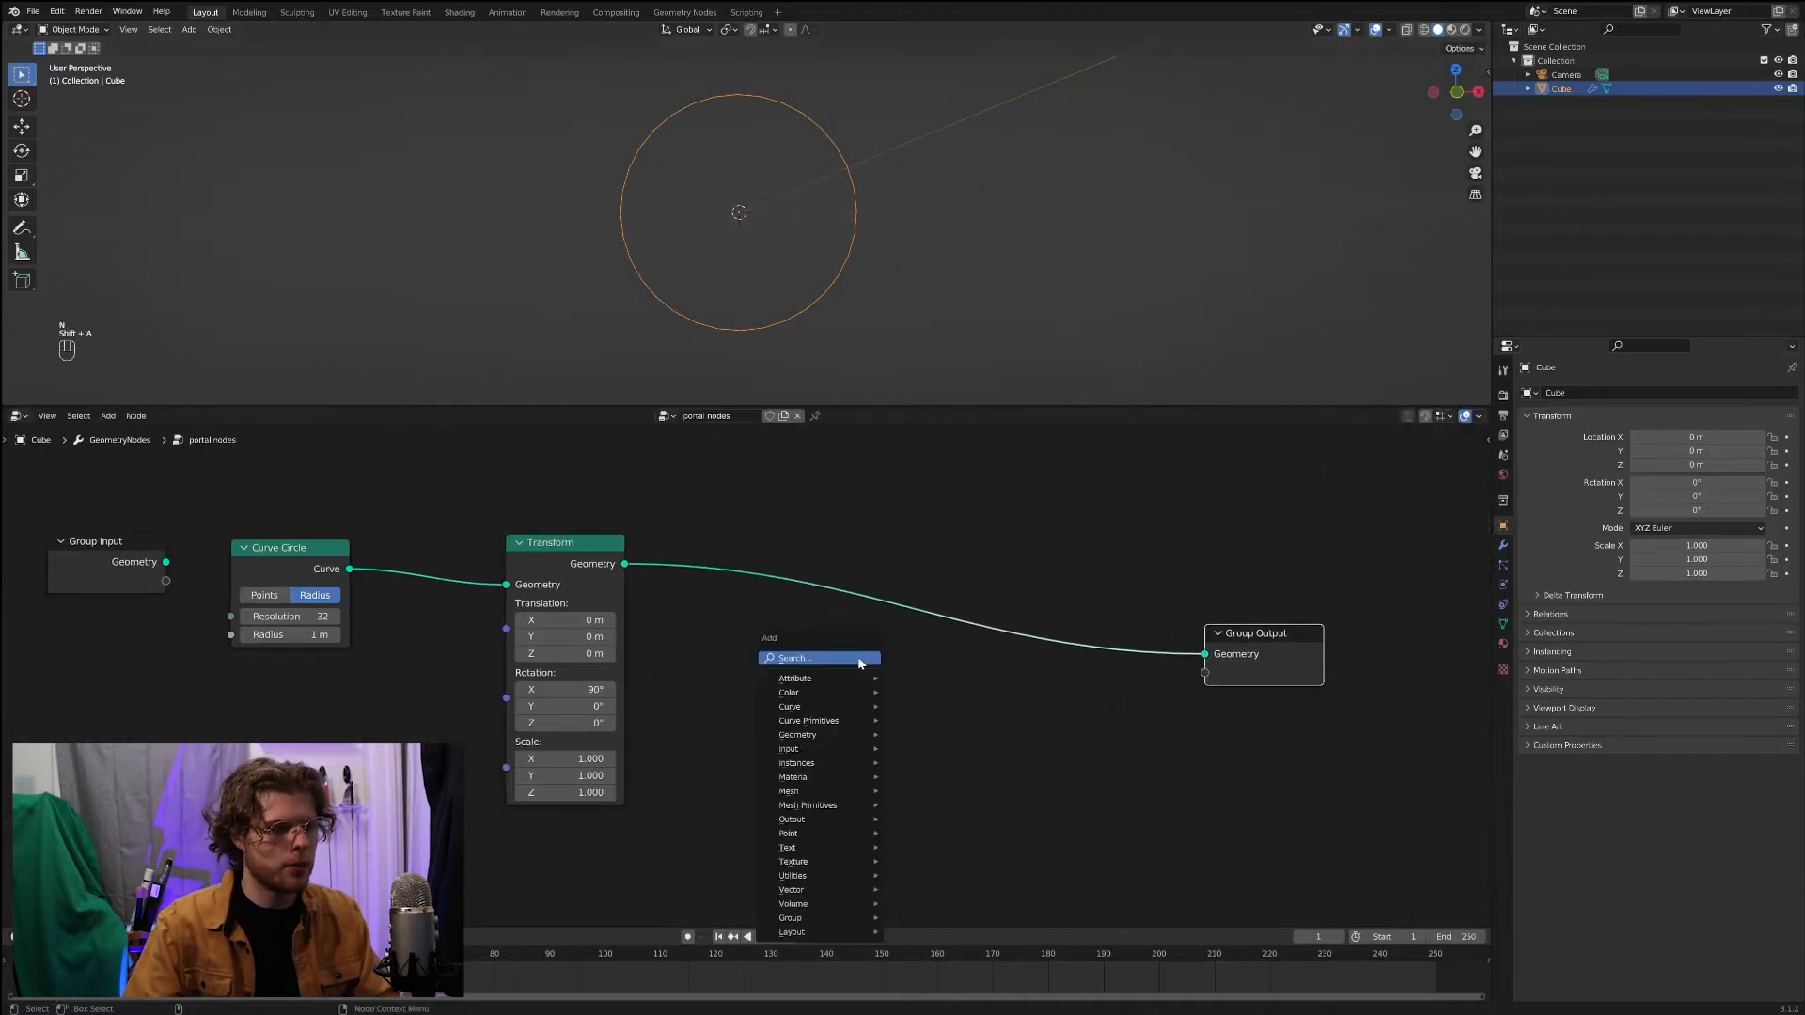
{"action": "type", "text": "curve"}
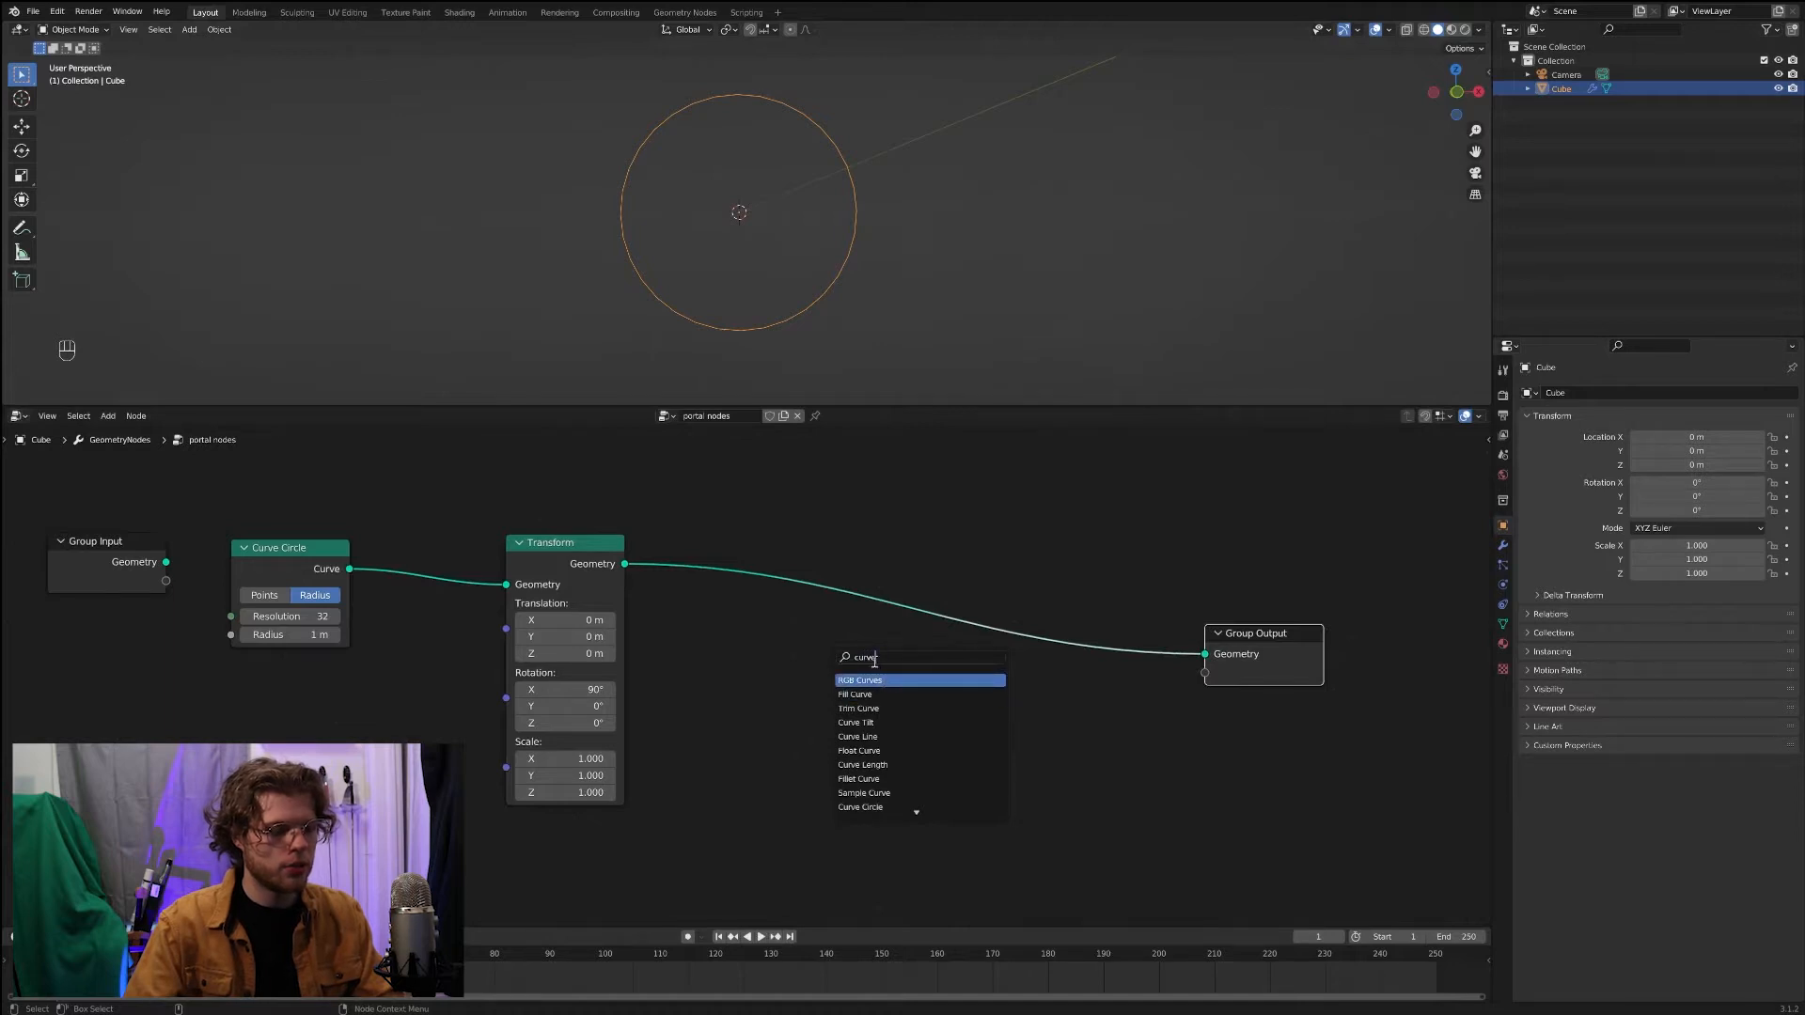
{"action": "type", "text": " to mesh"}
{"action": "key", "text": "Return"}
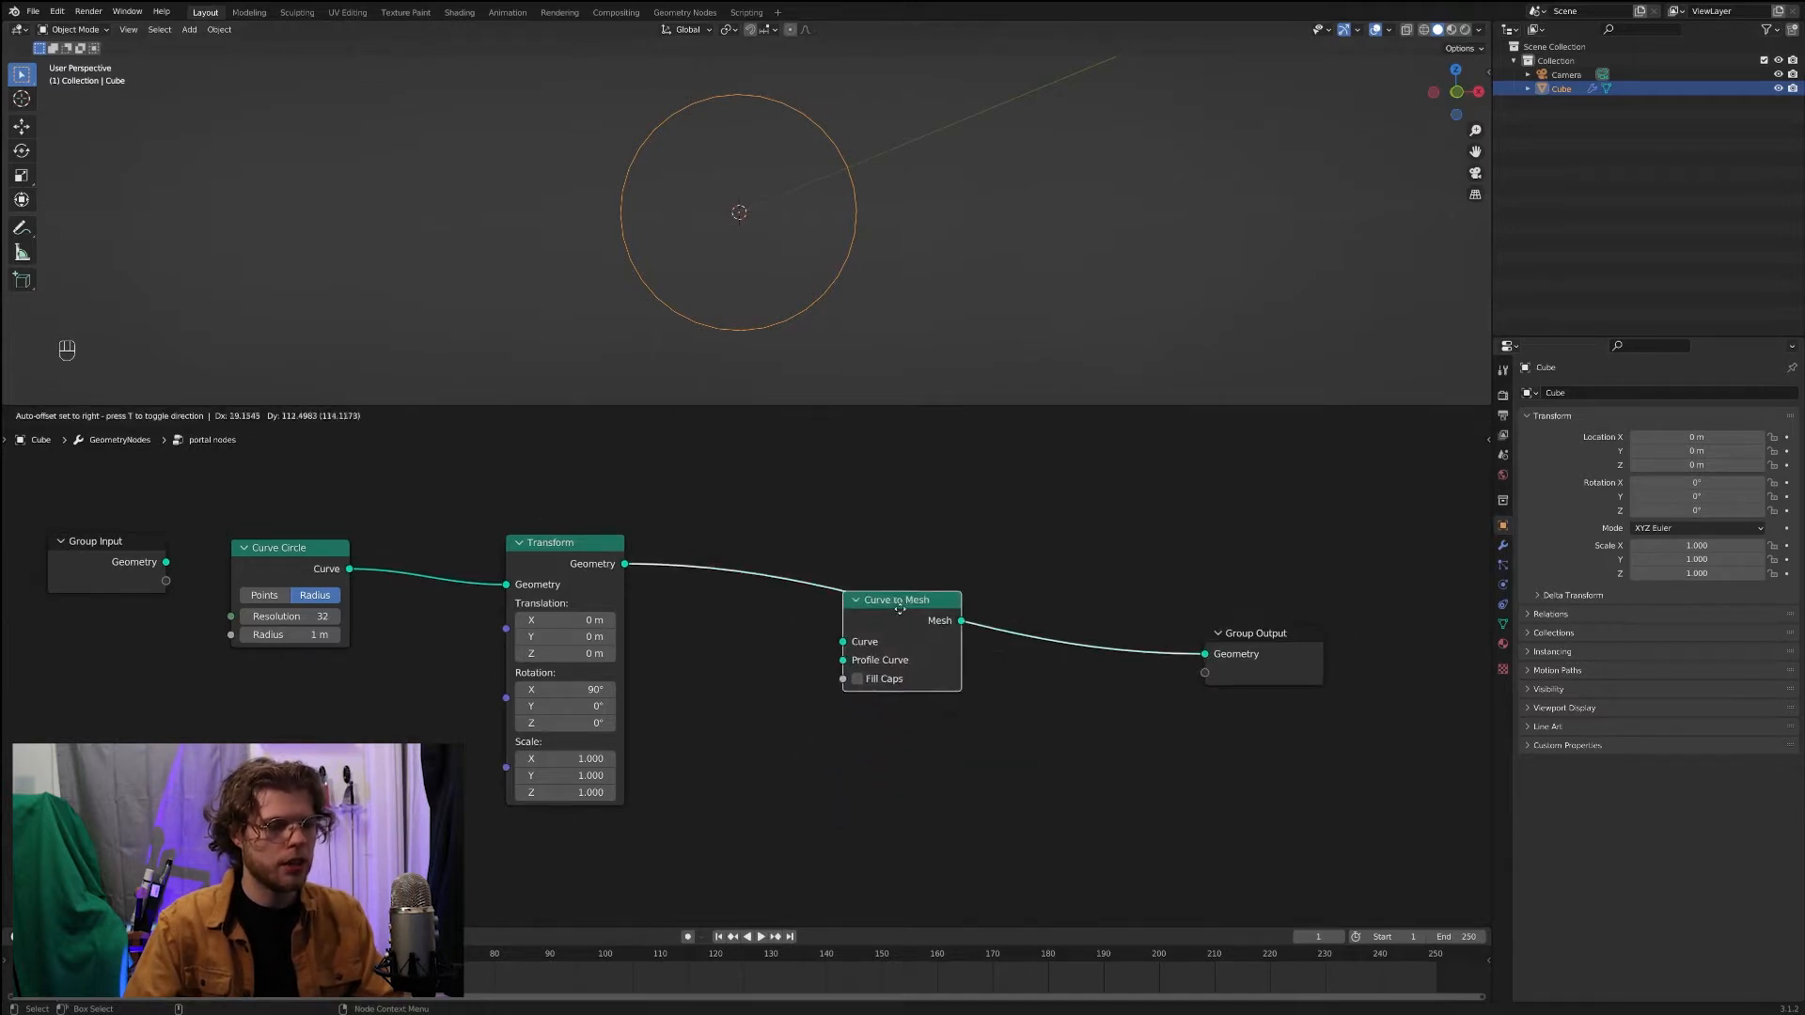
{"action": "left_click", "coordinate": [919, 598]}
{"action": "middle_click_drag", "start_coordinate": [828, 730], "coordinate": [867, 719]}
Step: Duplicate the Curve Circle, connect the copy to Curve to Mesh's Profile Curve, and shift the Transform node back for room
{"action": "left_click", "coordinate": [295, 542]}
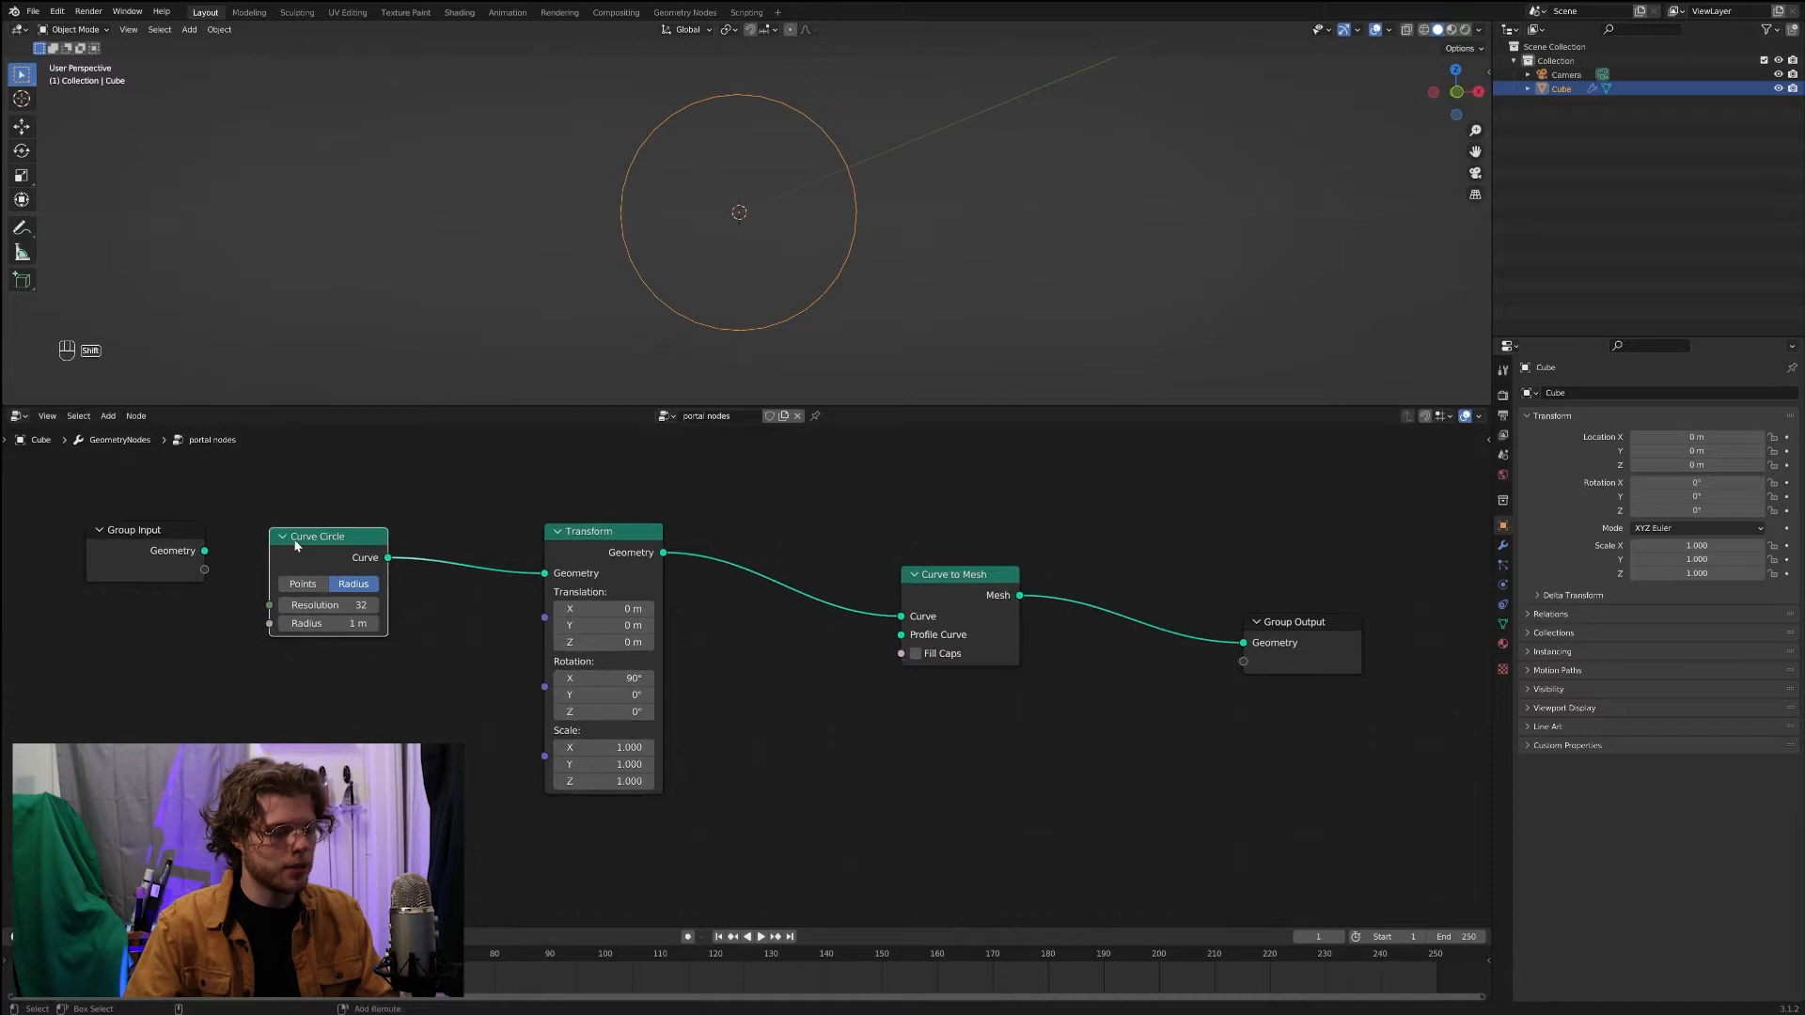
{"action": "key", "text": "shift+d"}
{"action": "left_click", "coordinate": [713, 647]}
{"action": "left_click_drag", "start_coordinate": [805, 661], "coordinate": [905, 636]}
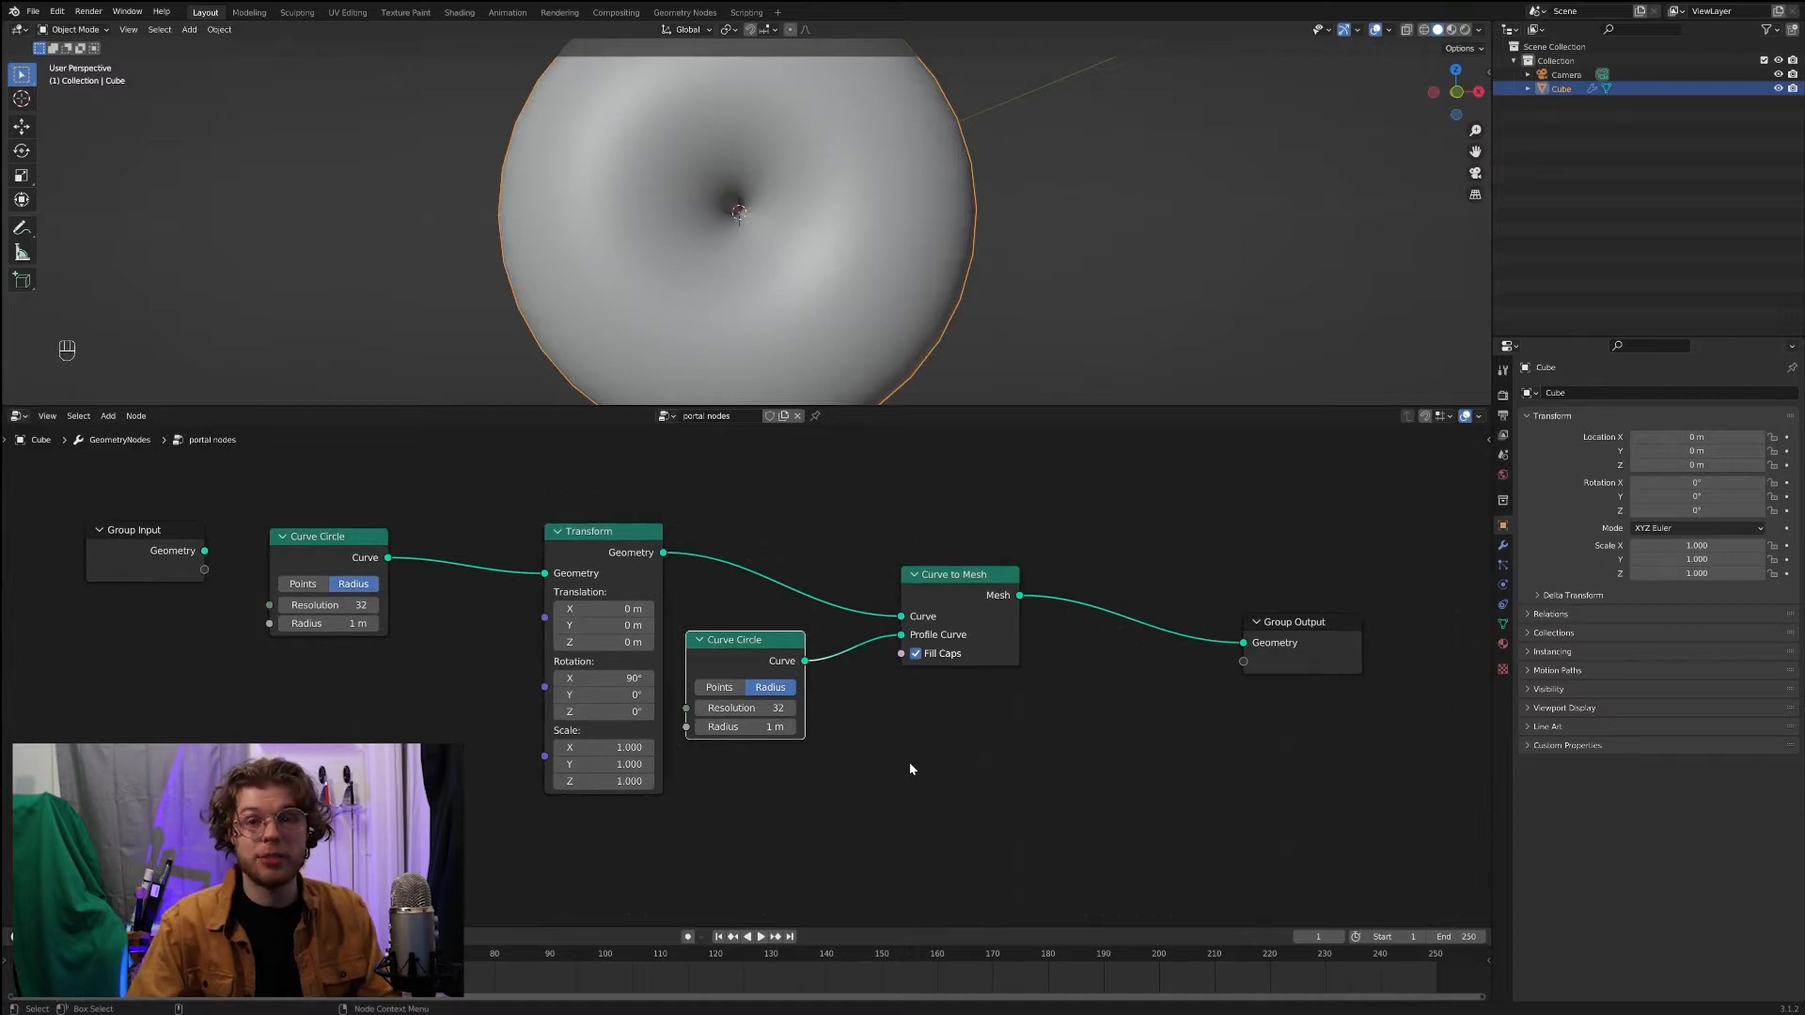
{"action": "left_click_drag", "start_coordinate": [613, 563], "coordinate": [523, 540]}
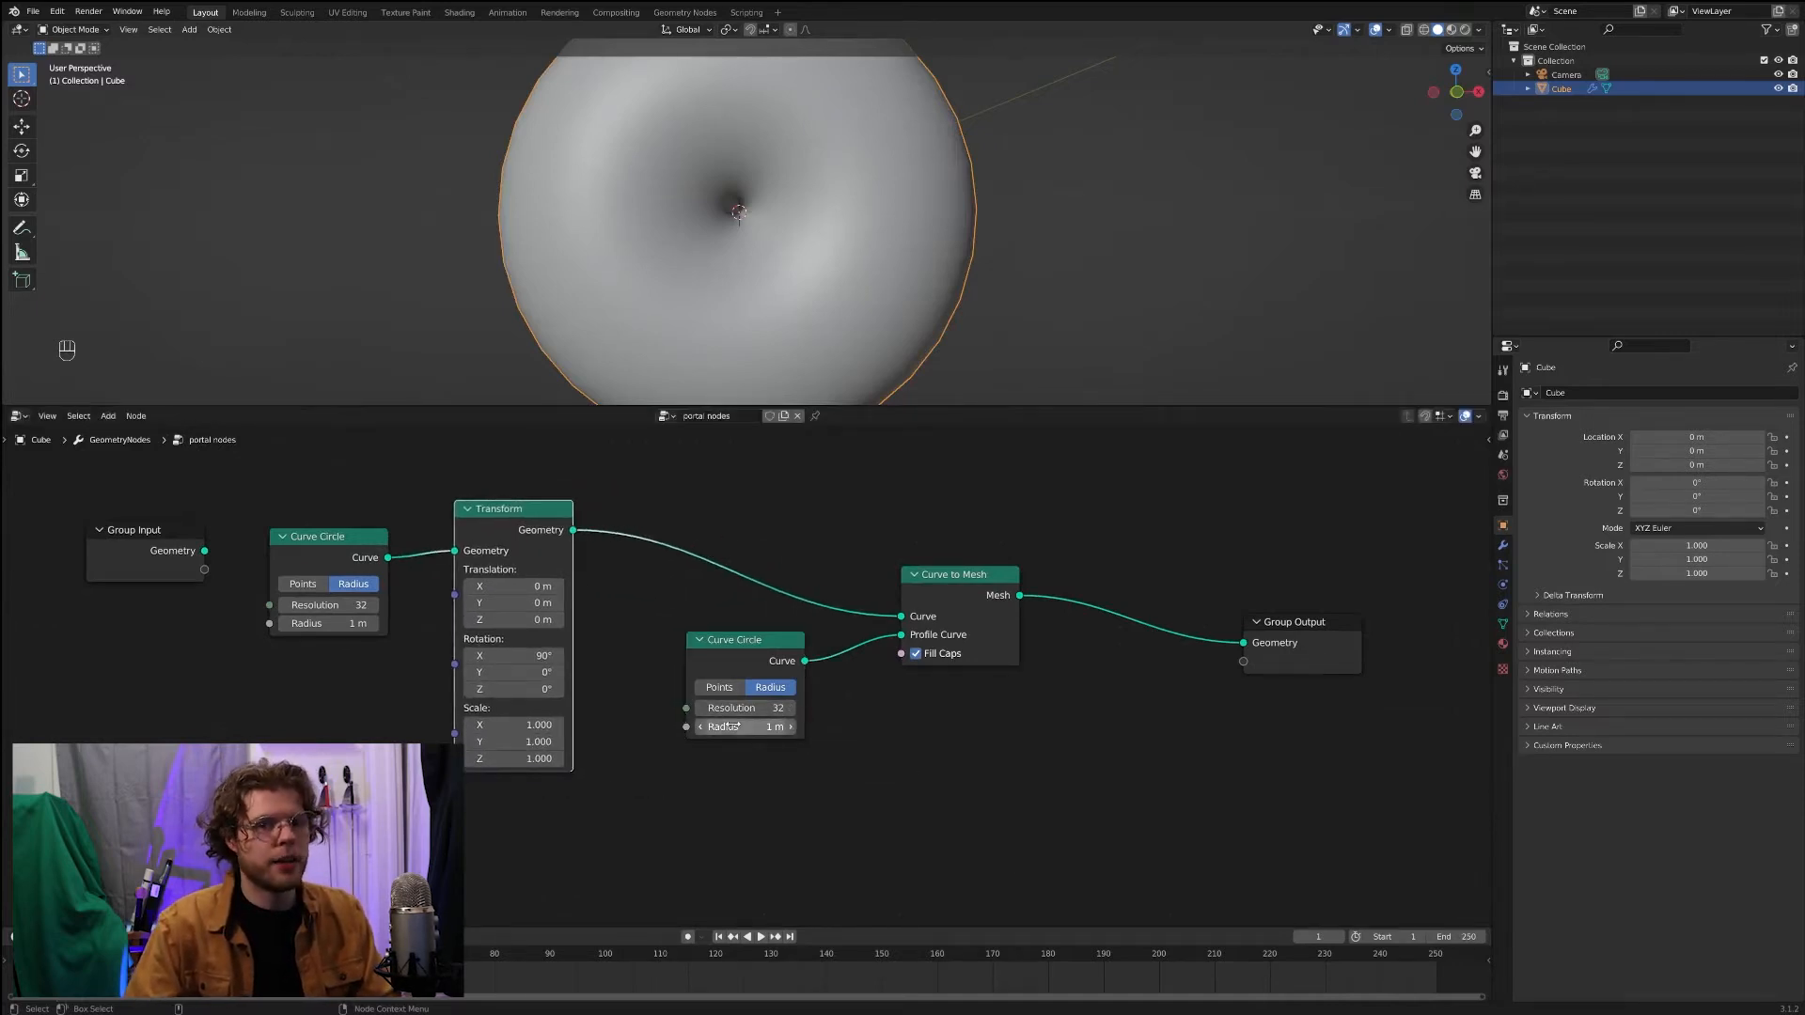
Step: Try much thinner and 0.5 m radii on the profile Curve Circle
{"action": "left_click", "coordinate": [782, 729]}
{"action": "key", "text": "BackSpace"}
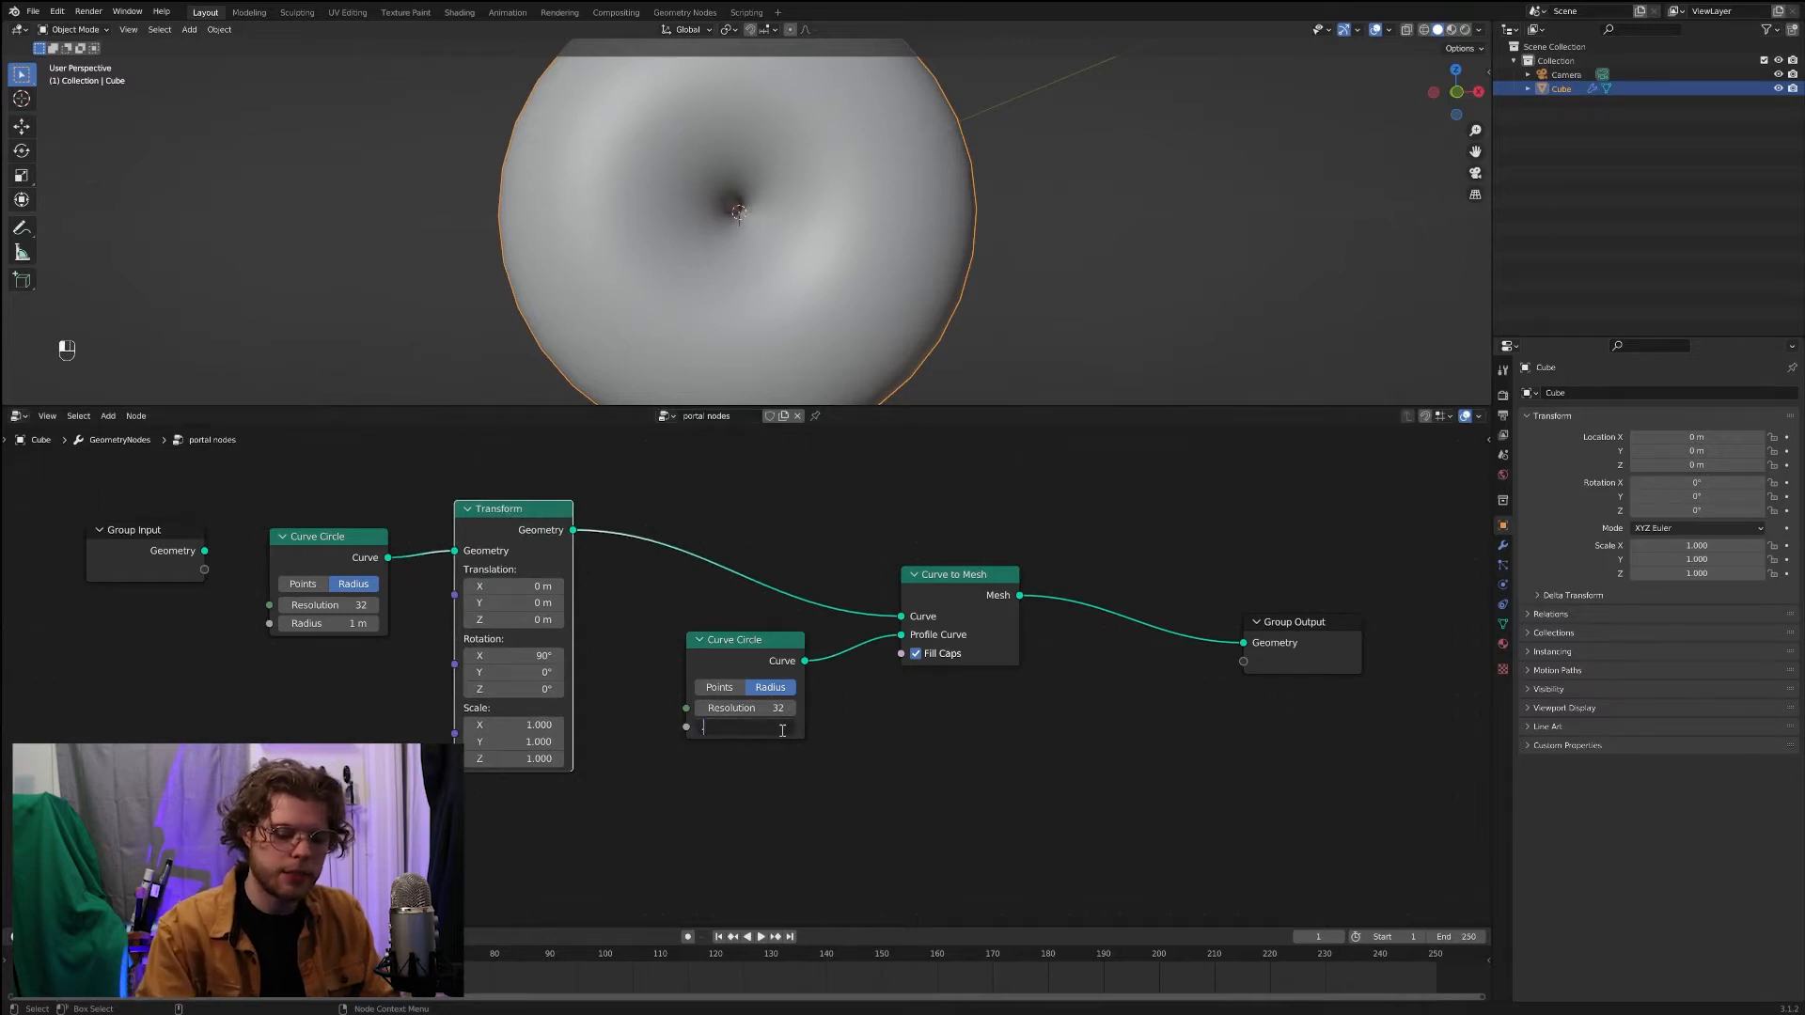
{"action": "key", "text": "Return"}
{"action": "left_click", "coordinate": [778, 728]}
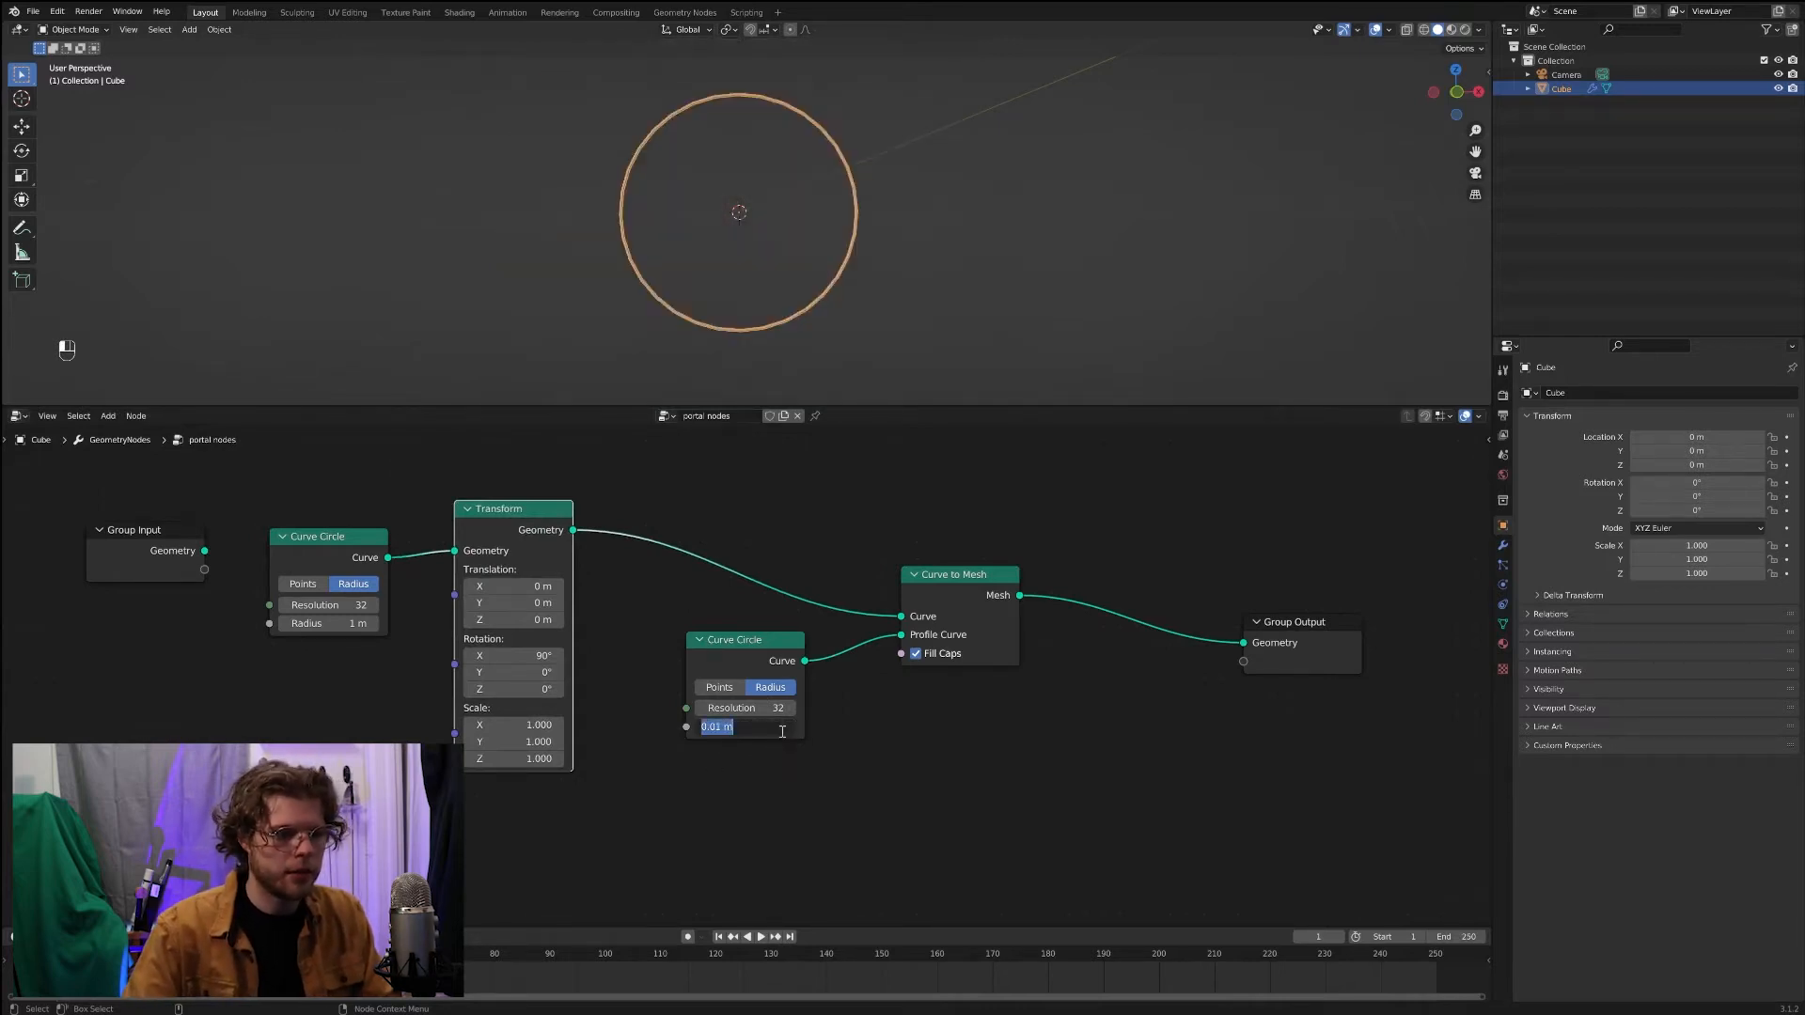
{"action": "key", "text": "BackSpace"}
{"action": "type", "text": ".5"}
{"action": "key", "text": "Return"}
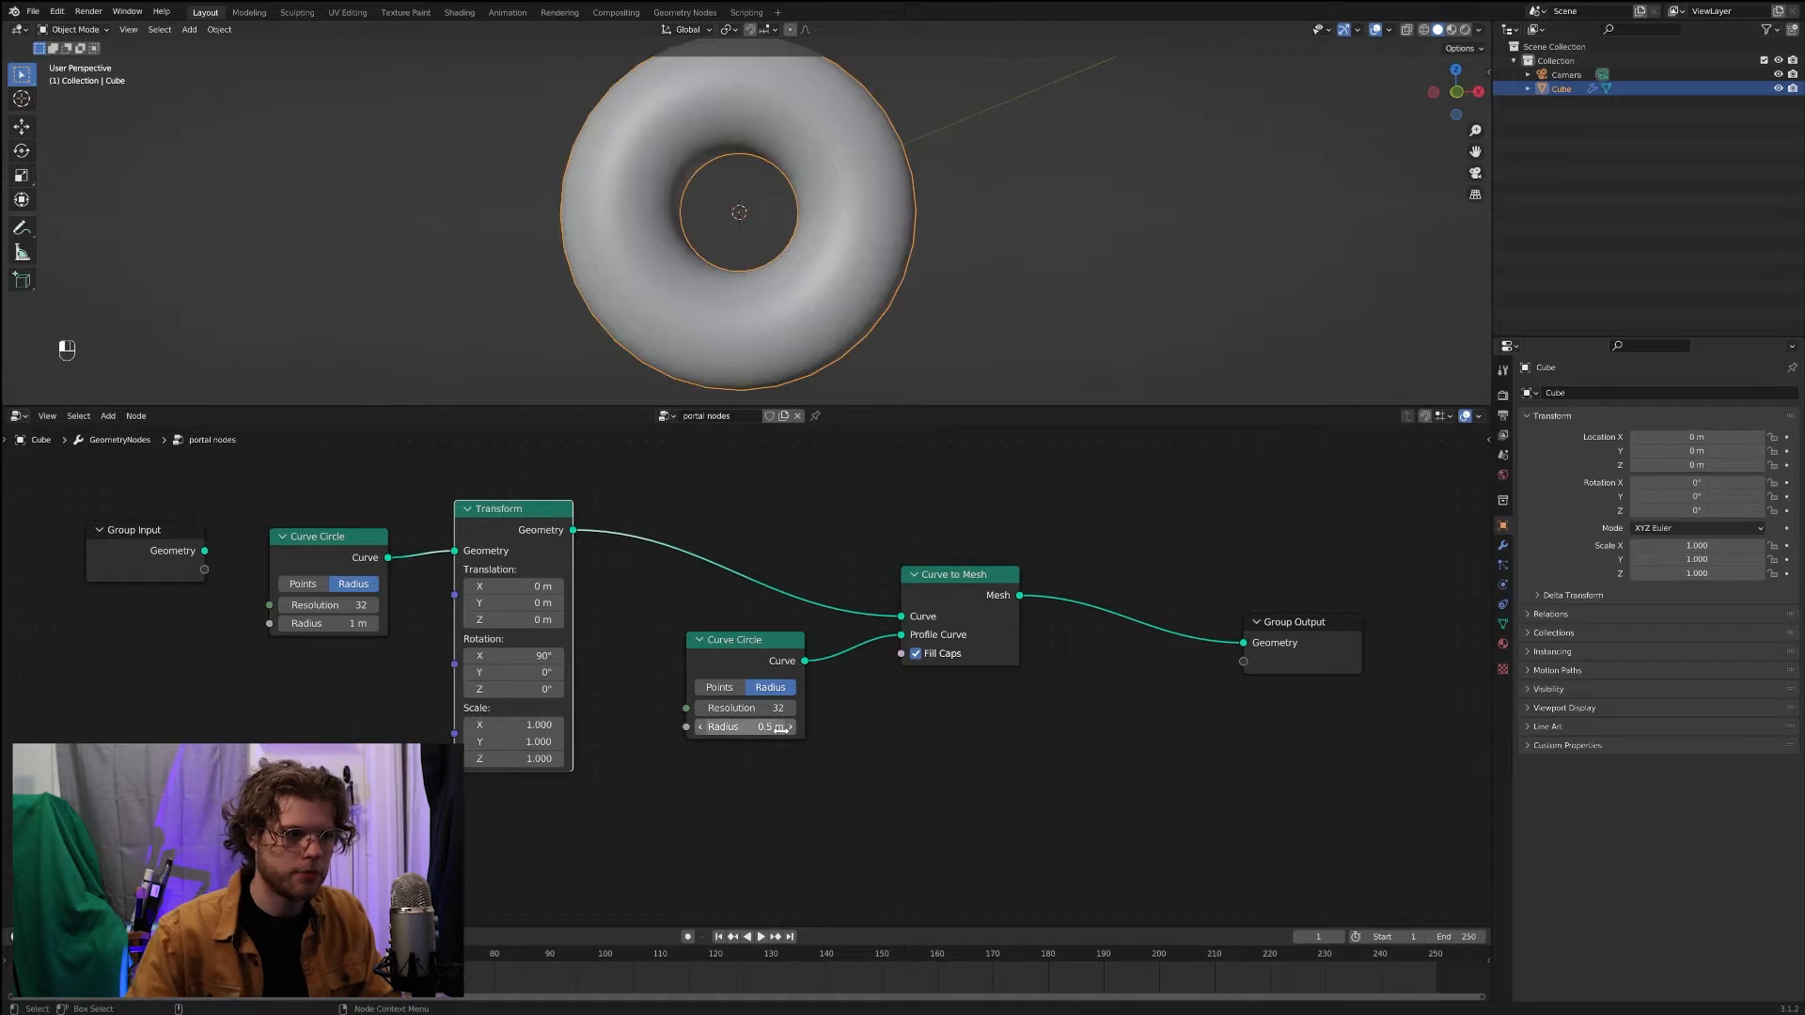
Step: Set the profile Curve Circle's radius to 0.1 m
{"action": "left_click", "coordinate": [781, 728]}
{"action": "key", "text": "BackSpace"}
{"action": "type", "text": ".1"}
{"action": "key", "text": "Return"}
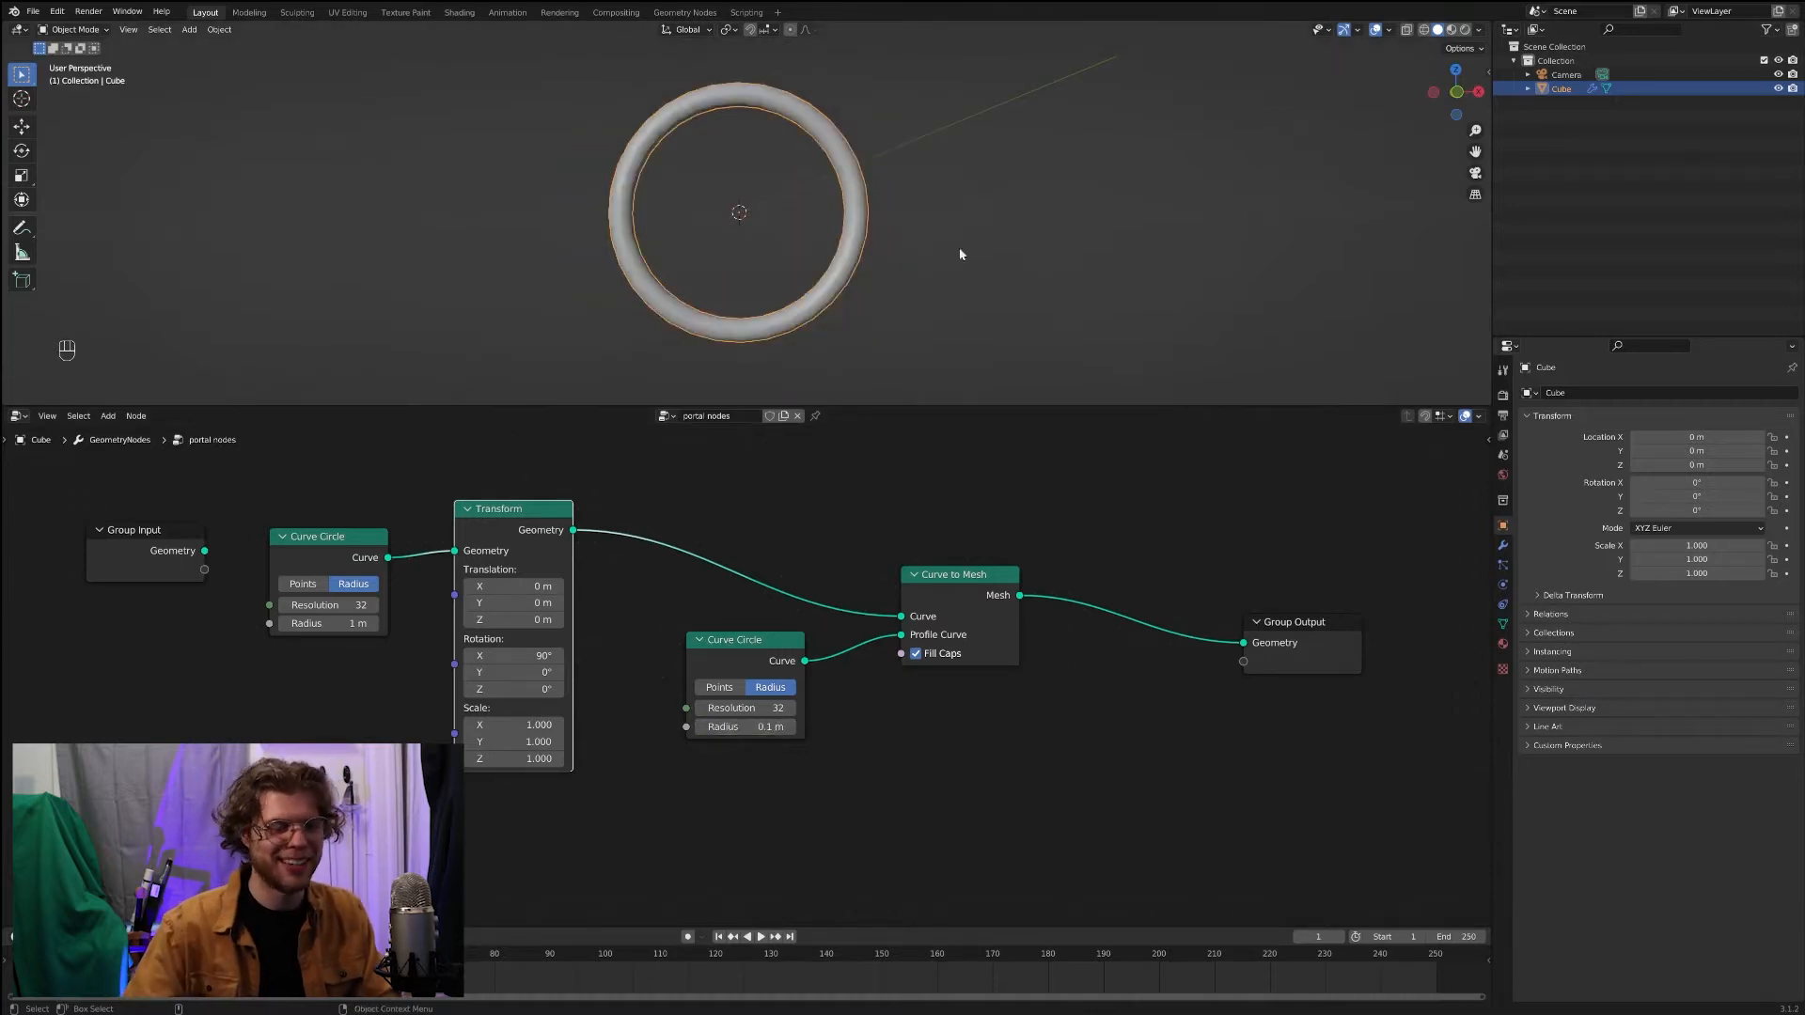
Step: Shift the Group Input and first Curve Circle back, and insert a Resample Curve node between that circle and the Transform
{"action": "middle_click_drag", "start_coordinate": [940, 319], "coordinate": [771, 388]}
{"action": "left_click_drag", "start_coordinate": [172, 555], "coordinate": [85, 515]}
{"action": "left_click_drag", "start_coordinate": [322, 538], "coordinate": [183, 531]}
{"action": "middle_click_drag", "start_coordinate": [183, 531], "coordinate": [532, 617]}
{"action": "scroll", "coordinate": [536, 630], "scroll_direction": "up", "scroll_amount": 1}
{"action": "key", "text": "shift+a"}
{"action": "left_click", "coordinate": [538, 646]}
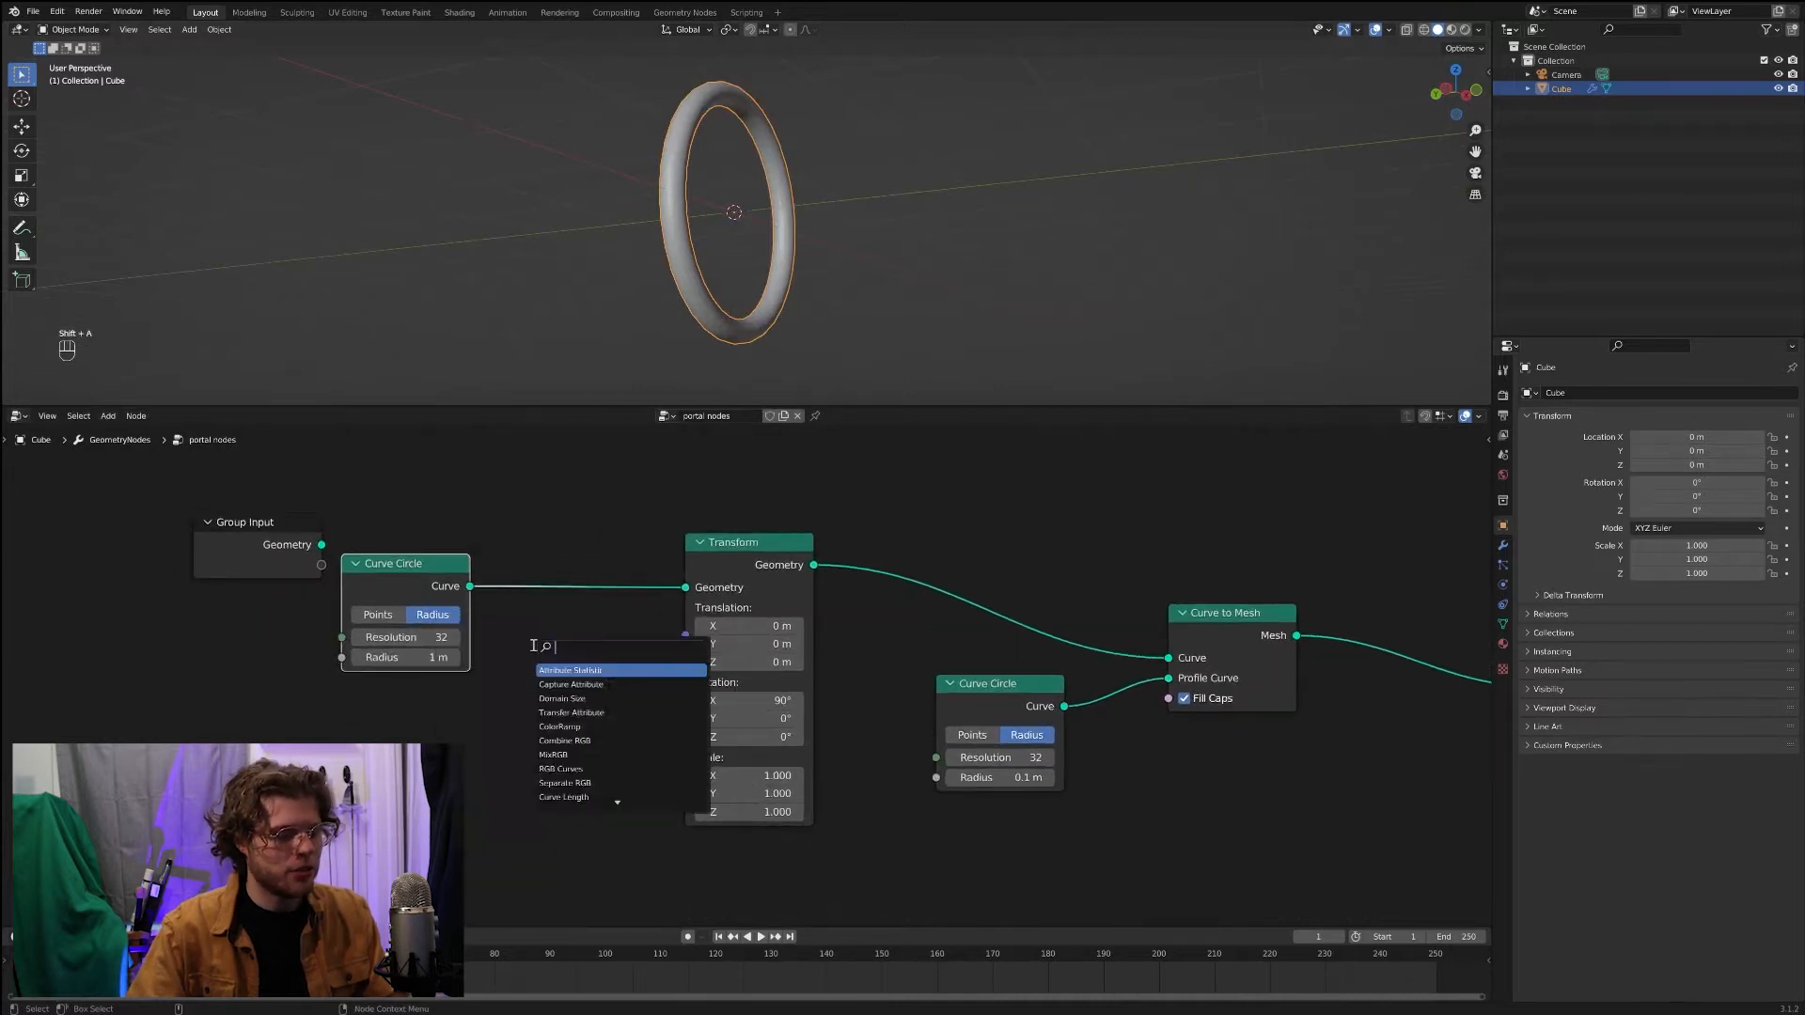
{"action": "type", "text": "resample"}
{"action": "key", "text": "Return"}
{"action": "left_click", "coordinate": [597, 571]}
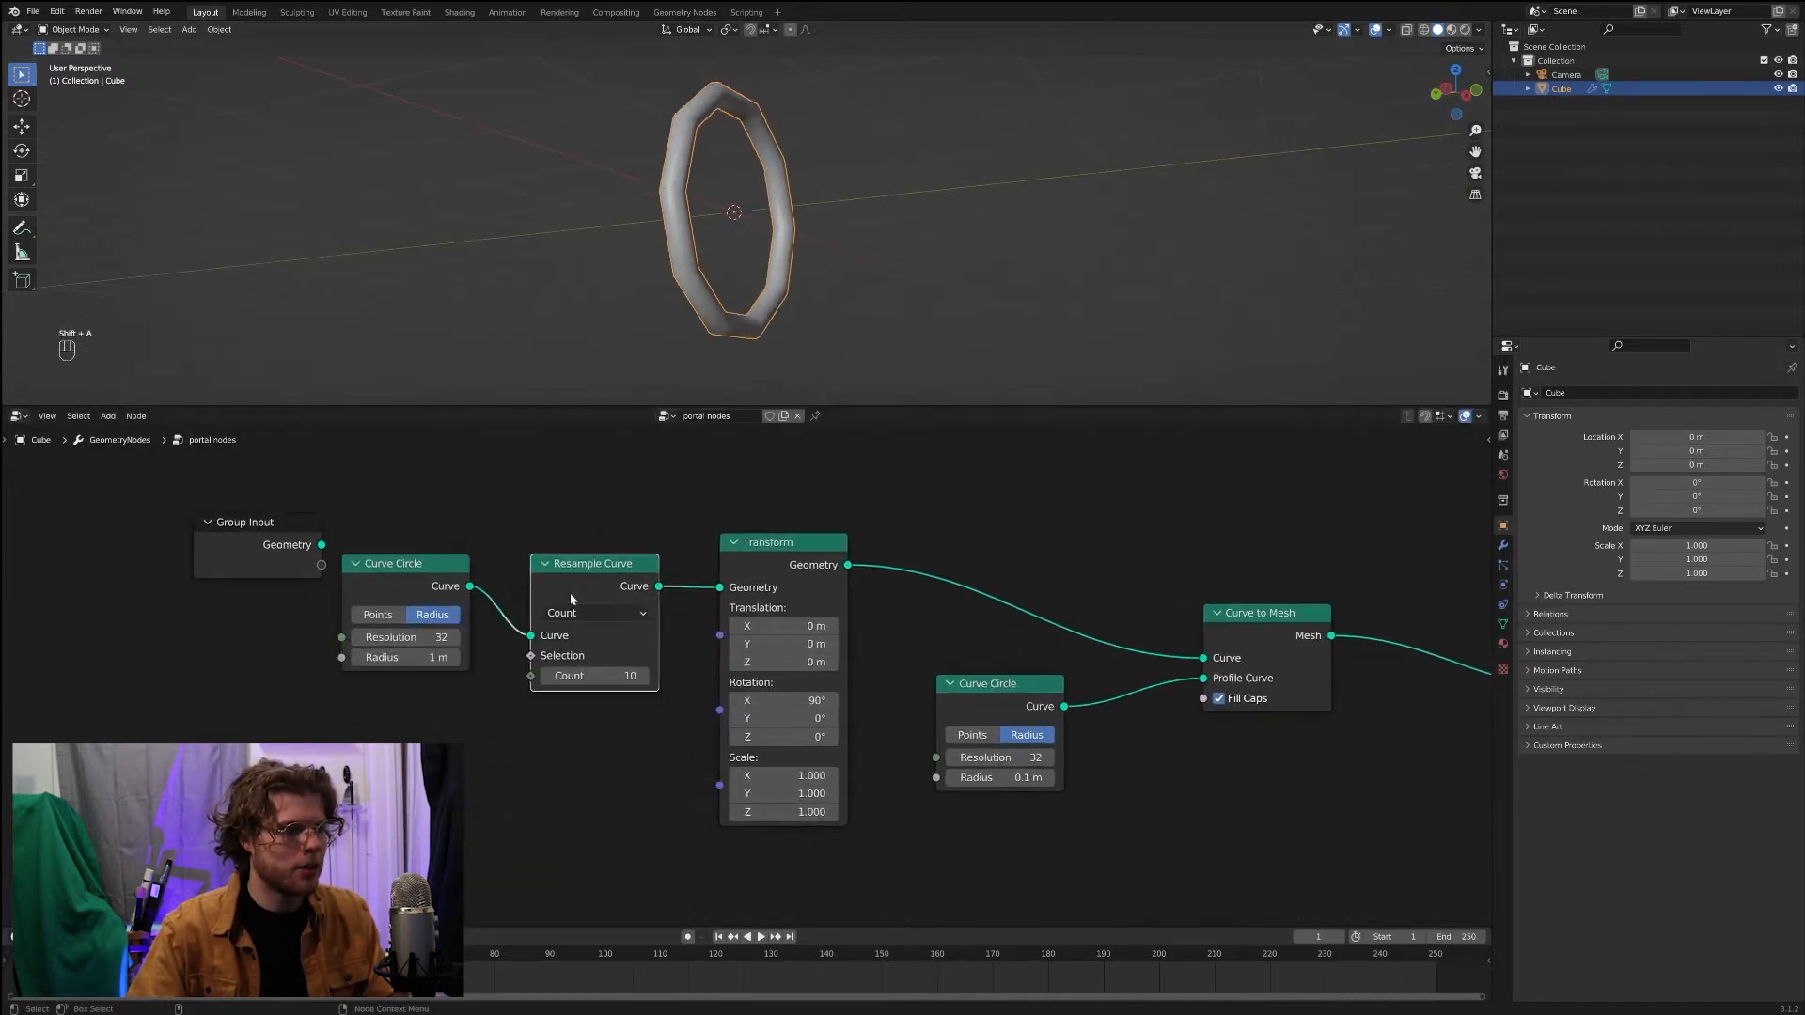
Step: Set the Resample Curve's count to 100
{"action": "left_click", "coordinate": [615, 674]}
{"action": "type", "text": "100"}
{"action": "key", "text": "Return"}
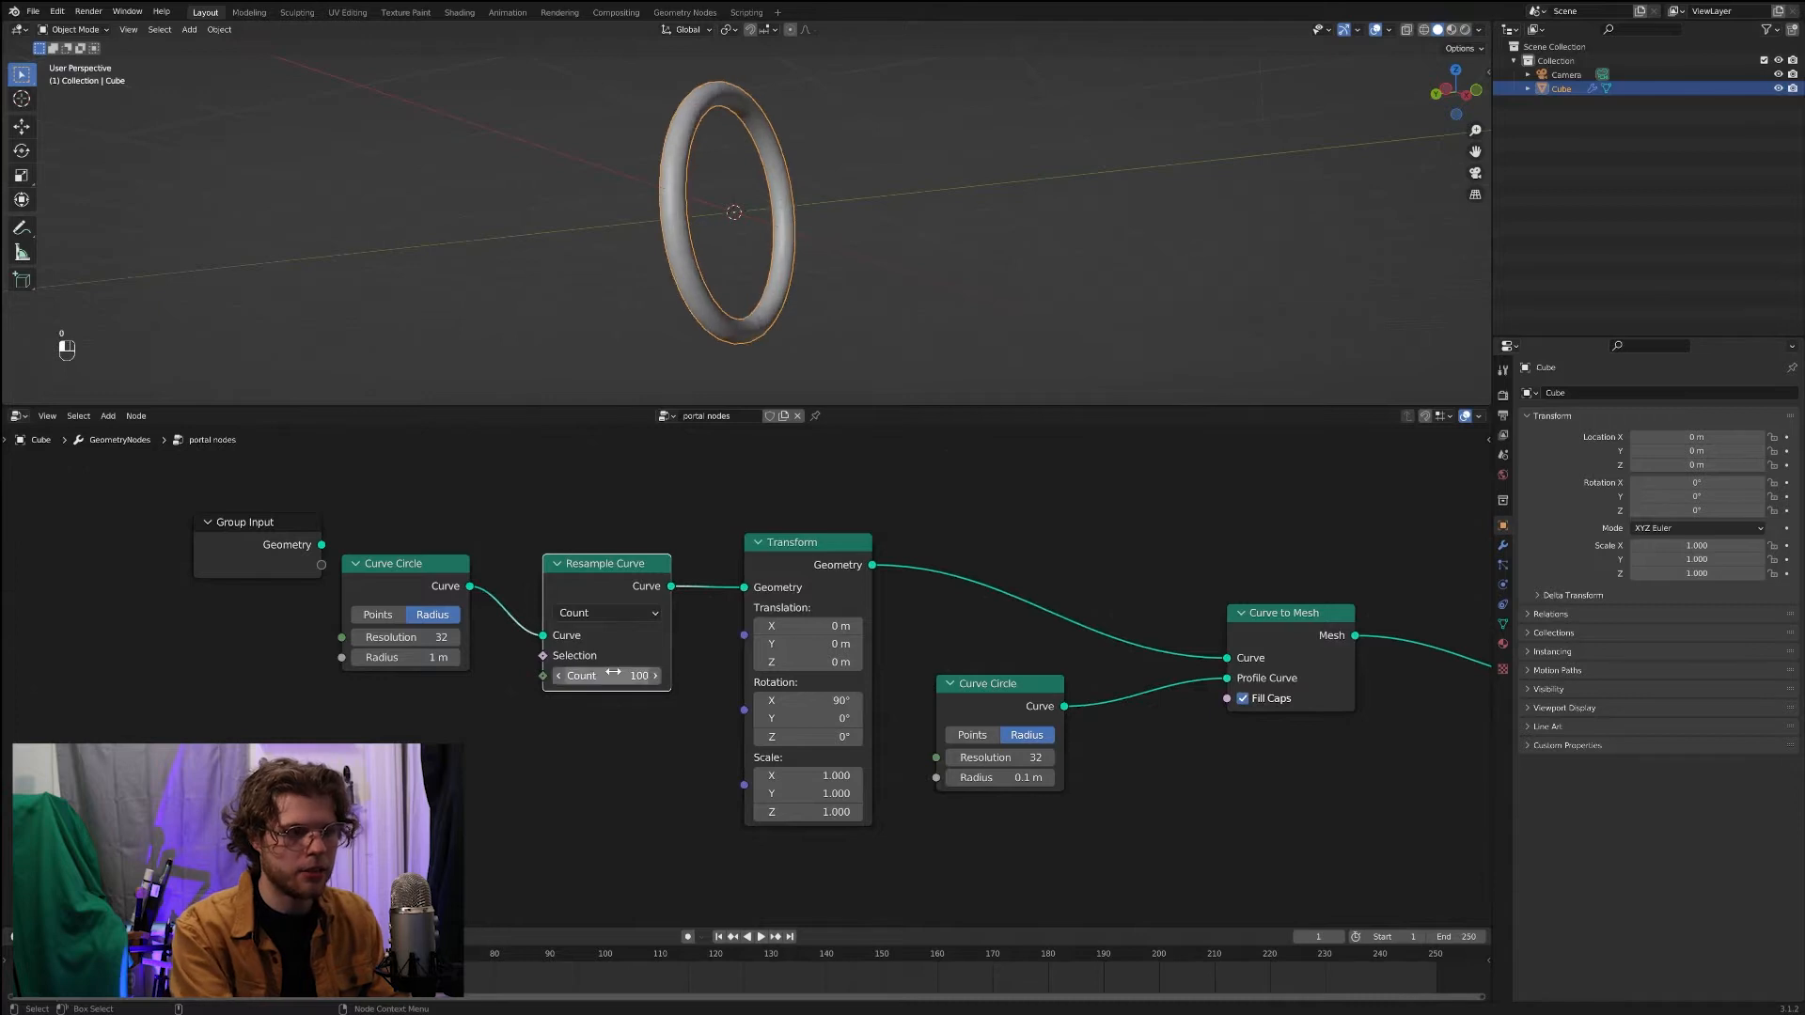
{"action": "middle_click_drag", "start_coordinate": [636, 294], "coordinate": [693, 258]}
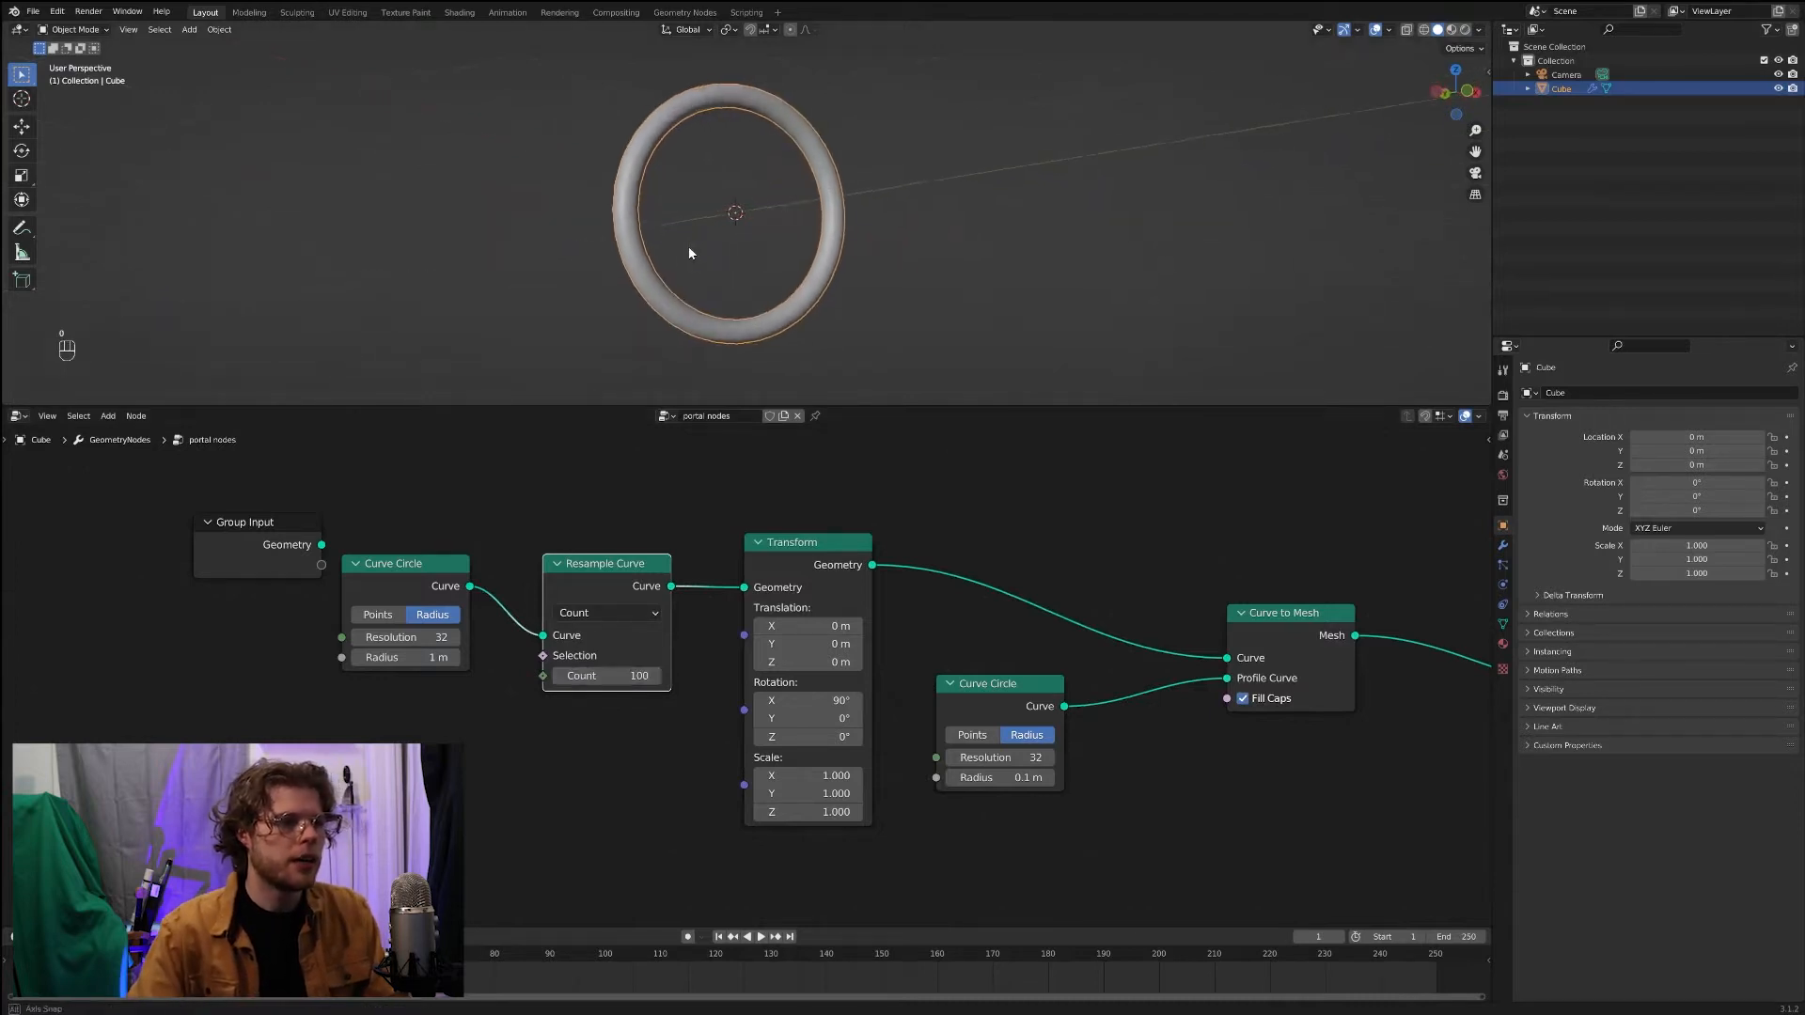
{"action": "middle_click_drag", "start_coordinate": [871, 113], "coordinate": [870, 148], "text": "shift"}
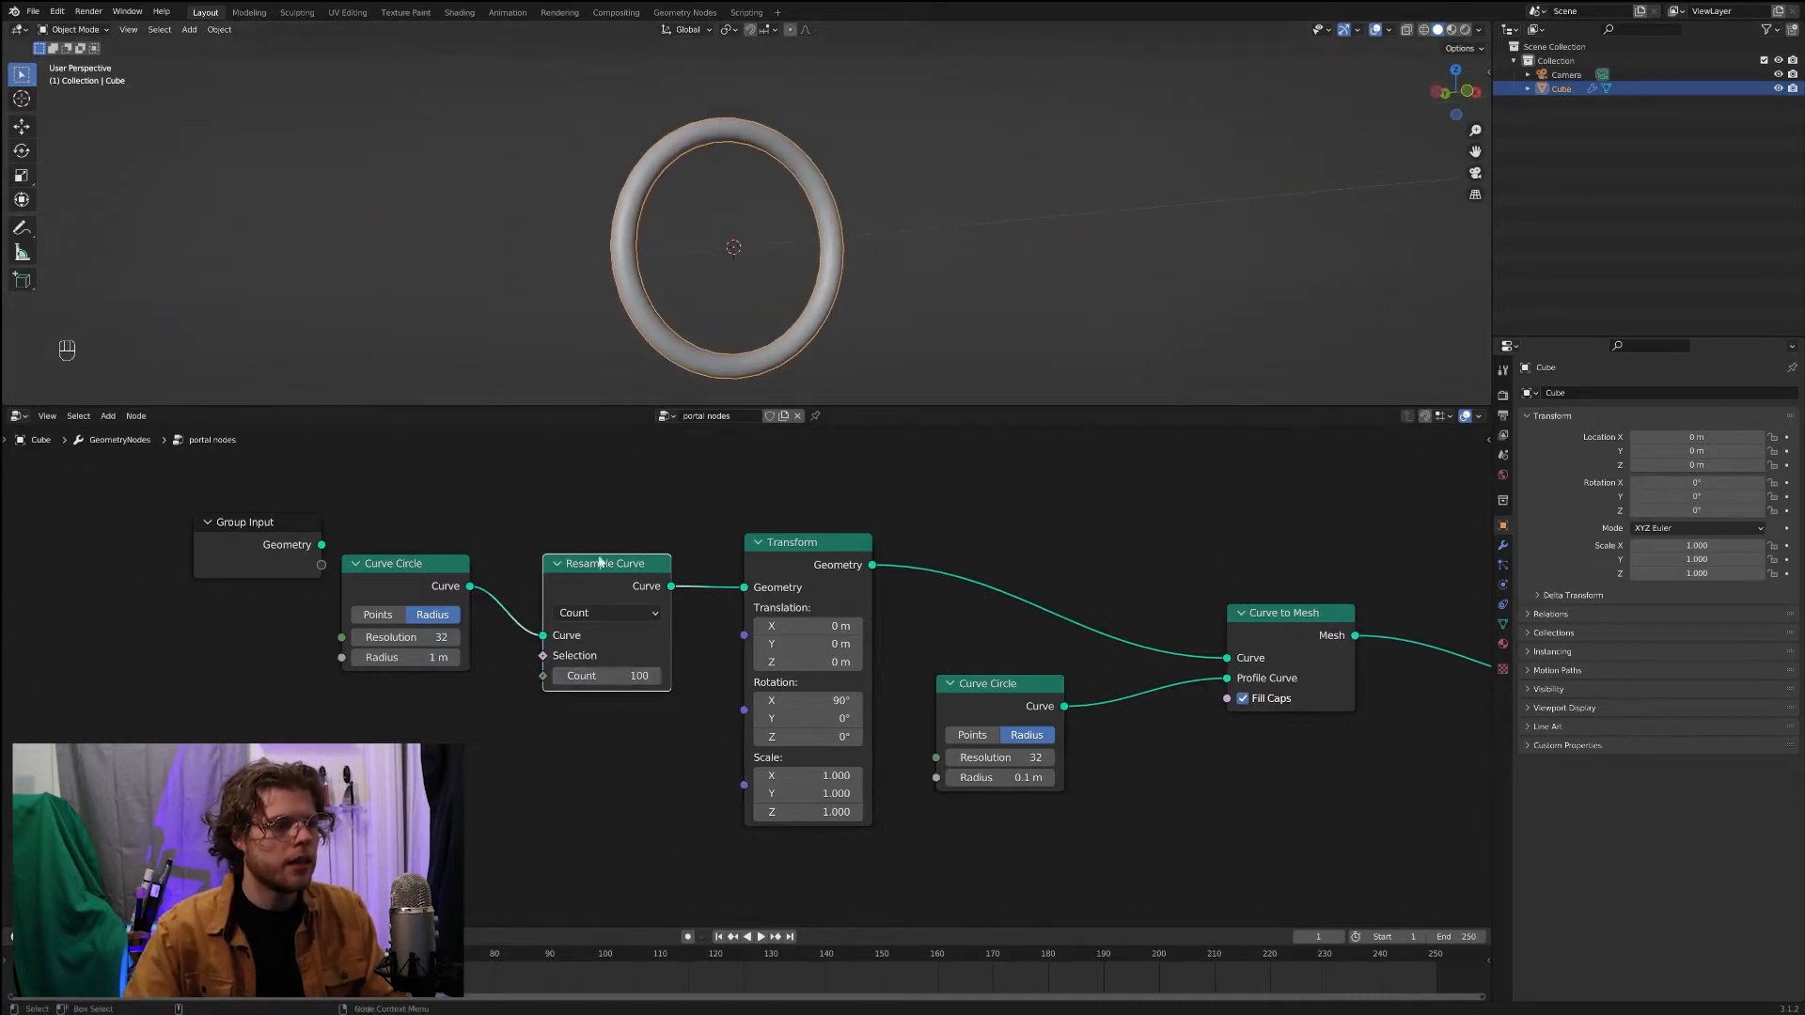
Step: Switch the Resample Curve node to Length mode
{"action": "left_click", "coordinate": [606, 612]}
{"action": "left_click", "coordinate": [587, 677]}
{"action": "middle_click_drag", "start_coordinate": [760, 248], "coordinate": [791, 202]}
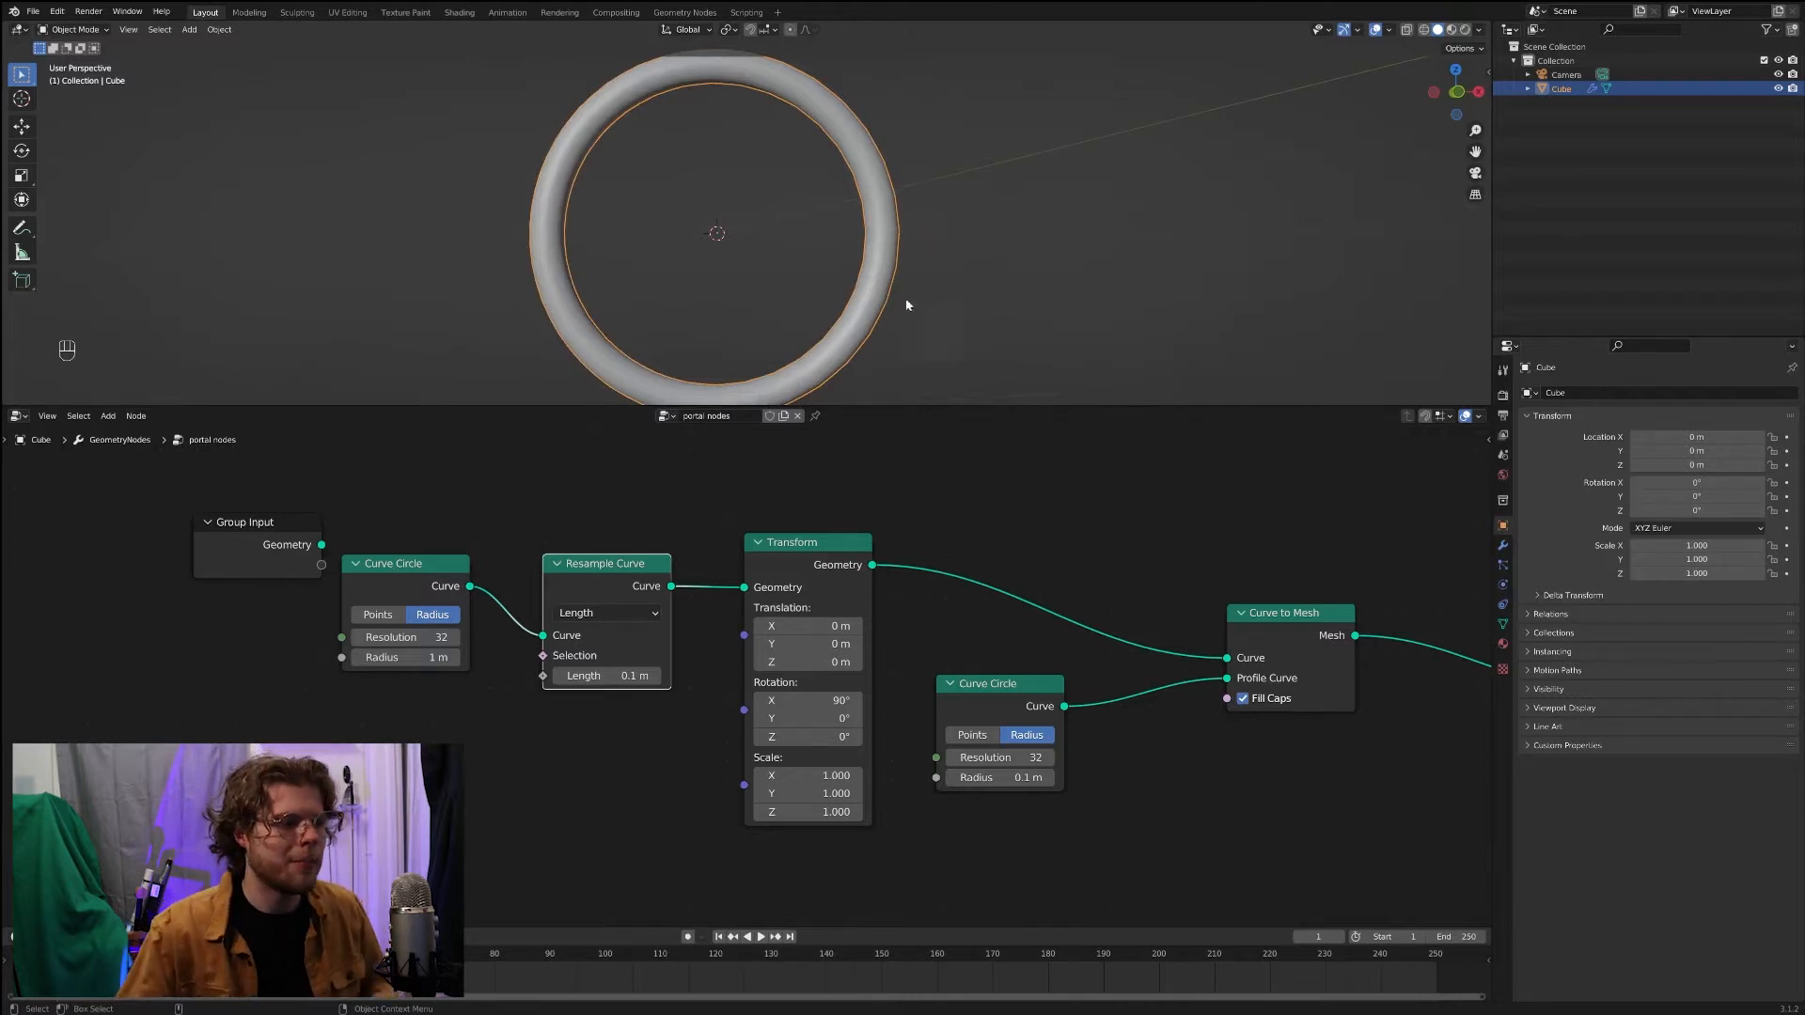
Step: Move the profile circle and Curve to Mesh away from the Transform, and insert a Set Curve Radius node in the gap
{"action": "left_click_drag", "start_coordinate": [793, 617], "coordinate": [774, 613]}
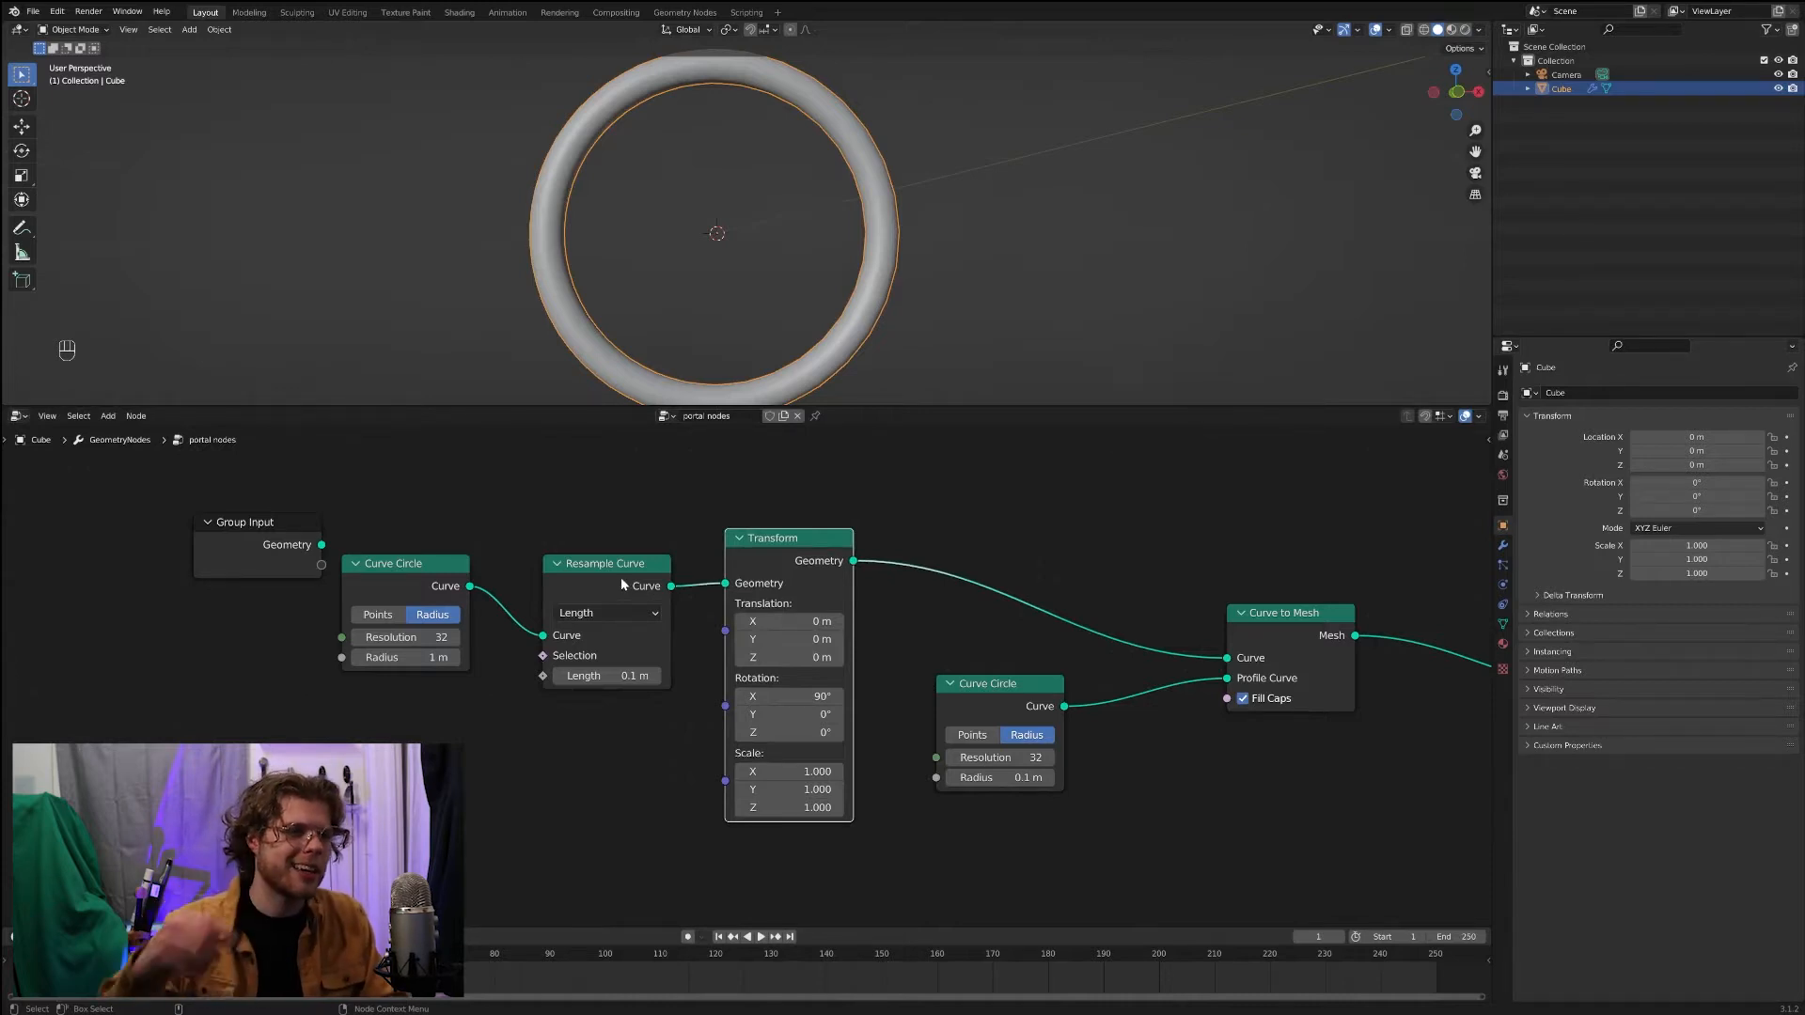
{"action": "left_click_drag", "start_coordinate": [967, 704], "coordinate": [1025, 714]}
{"action": "middle_click_drag", "start_coordinate": [1183, 793], "coordinate": [1062, 802]}
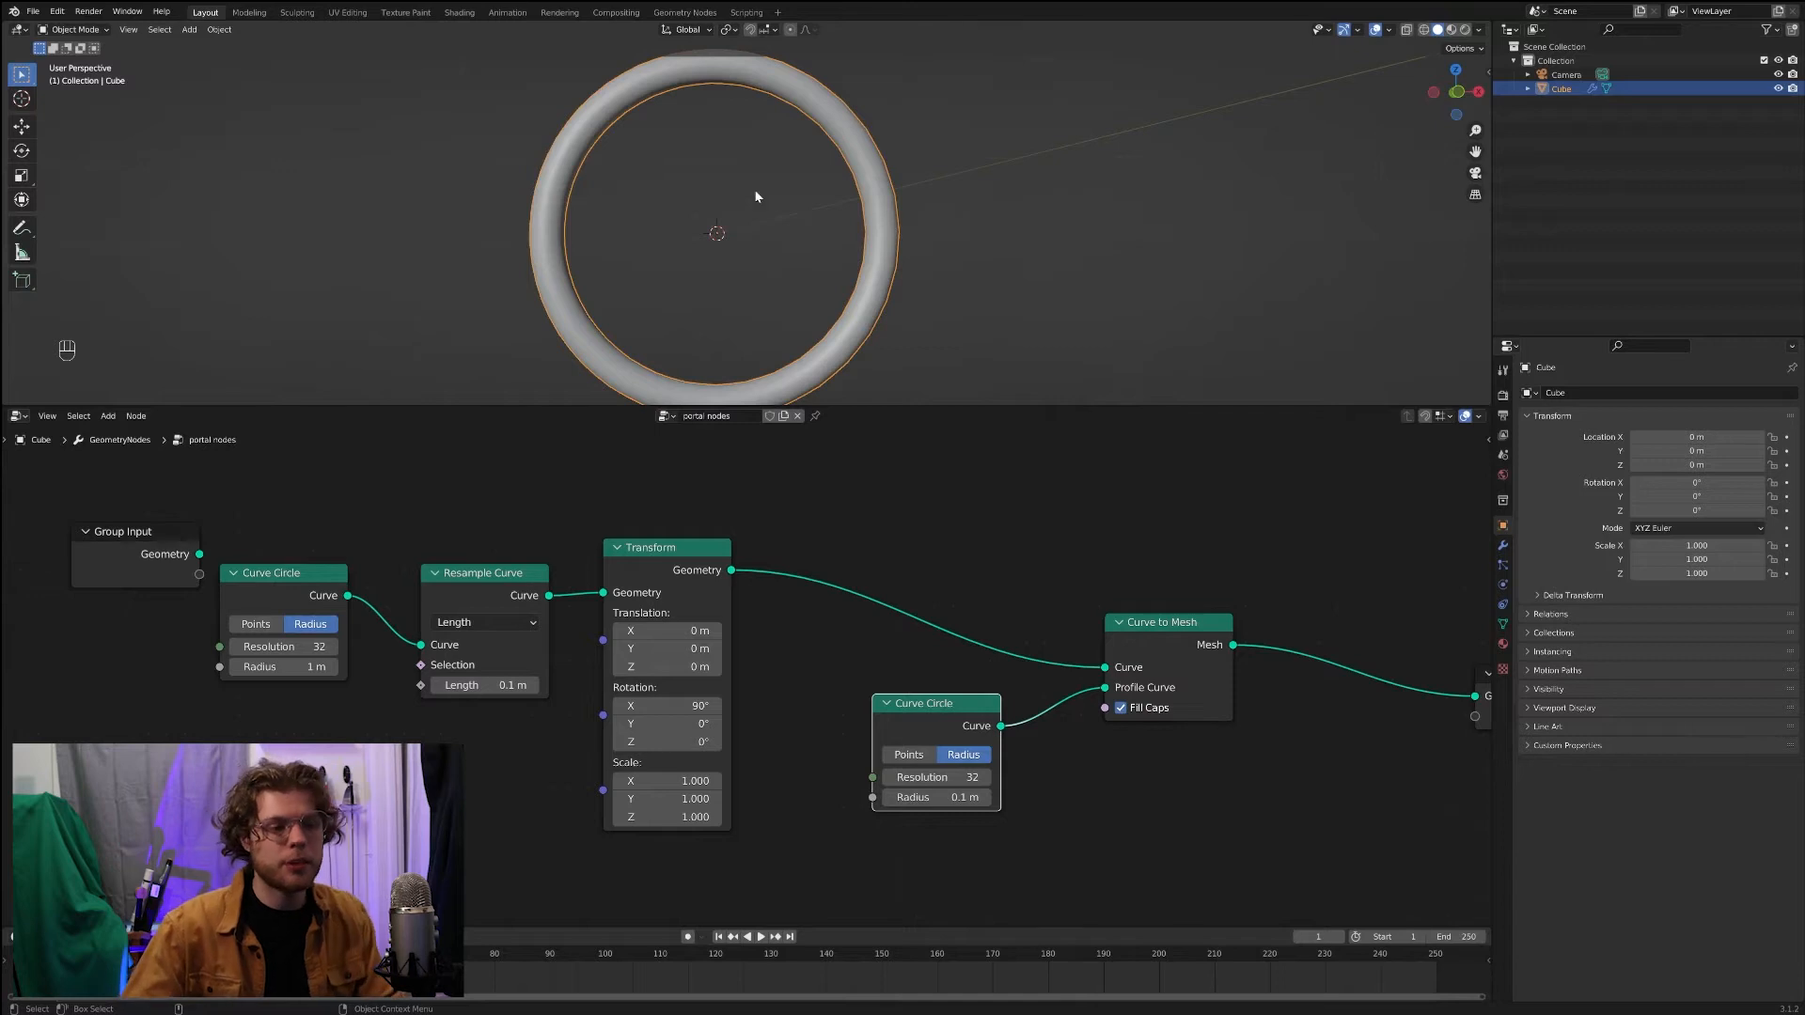
{"action": "left_click_drag", "start_coordinate": [812, 558], "coordinate": [1297, 767]}
{"action": "left_click_drag", "start_coordinate": [1144, 637], "coordinate": [1357, 595]}
{"action": "key", "text": "shift+a"}
{"action": "type", "text": "s"}
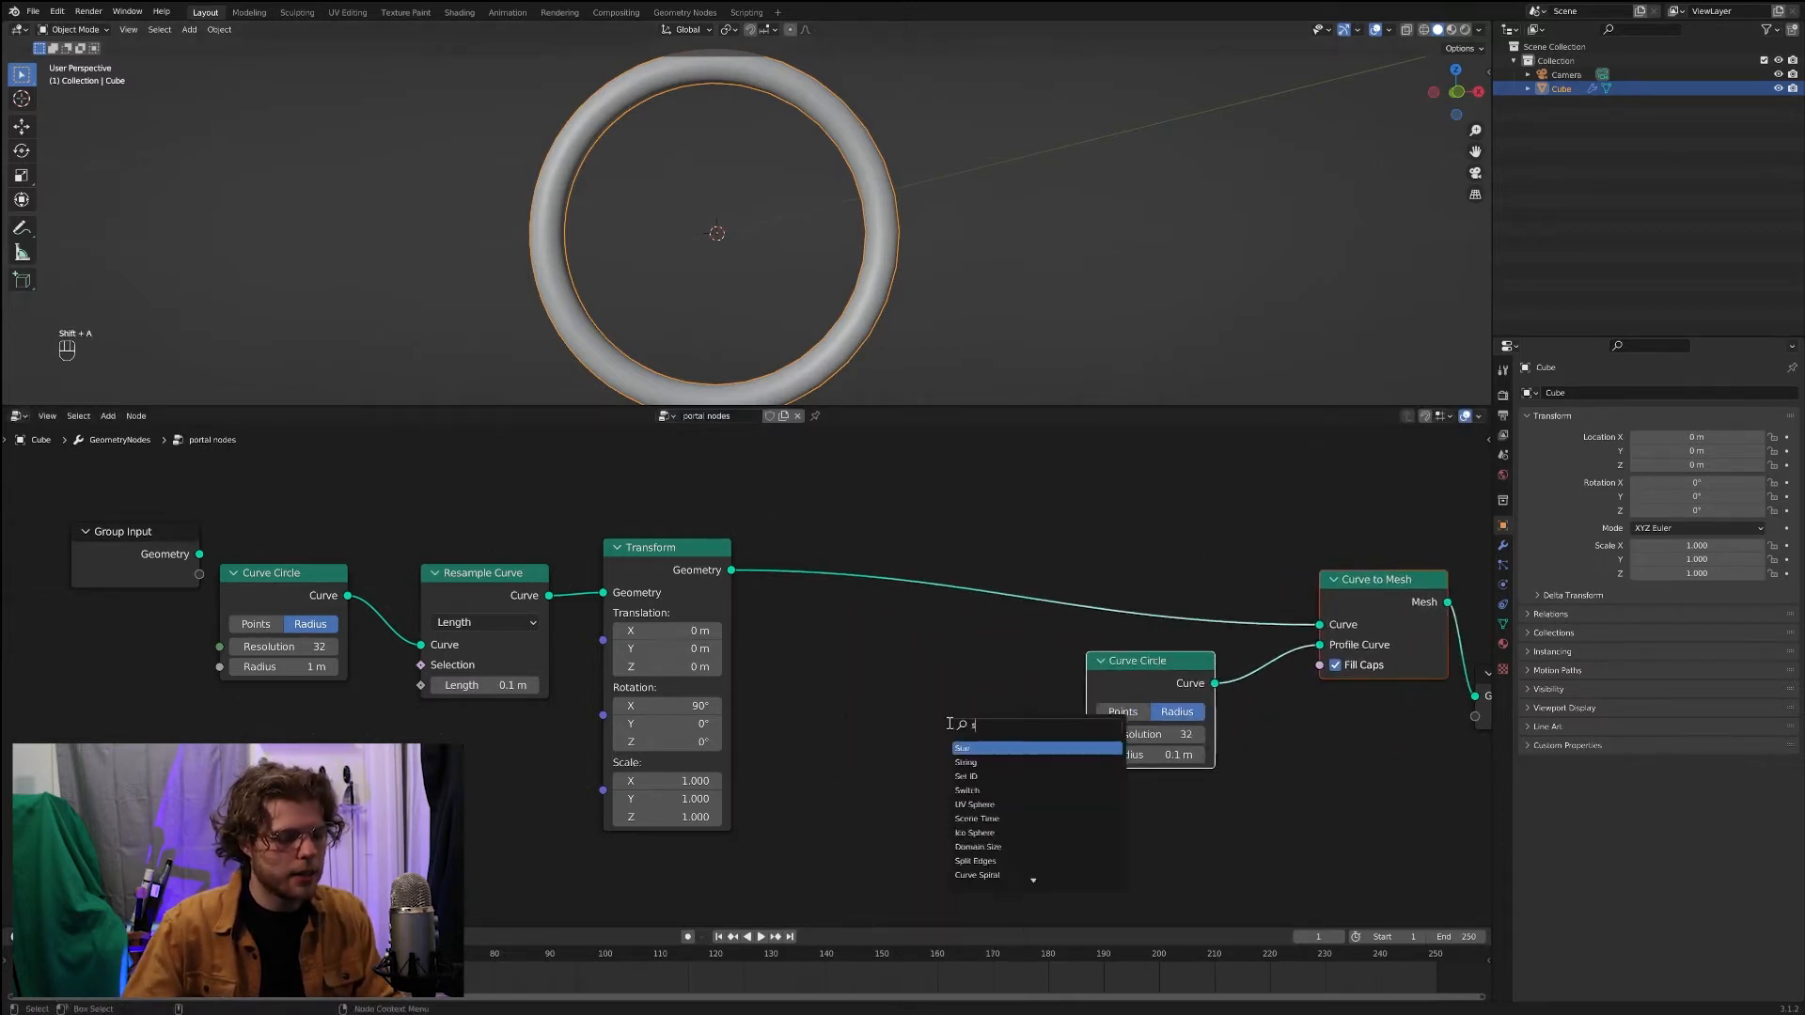
{"action": "type", "text": "et curve rad"}
{"action": "key", "text": "Return"}
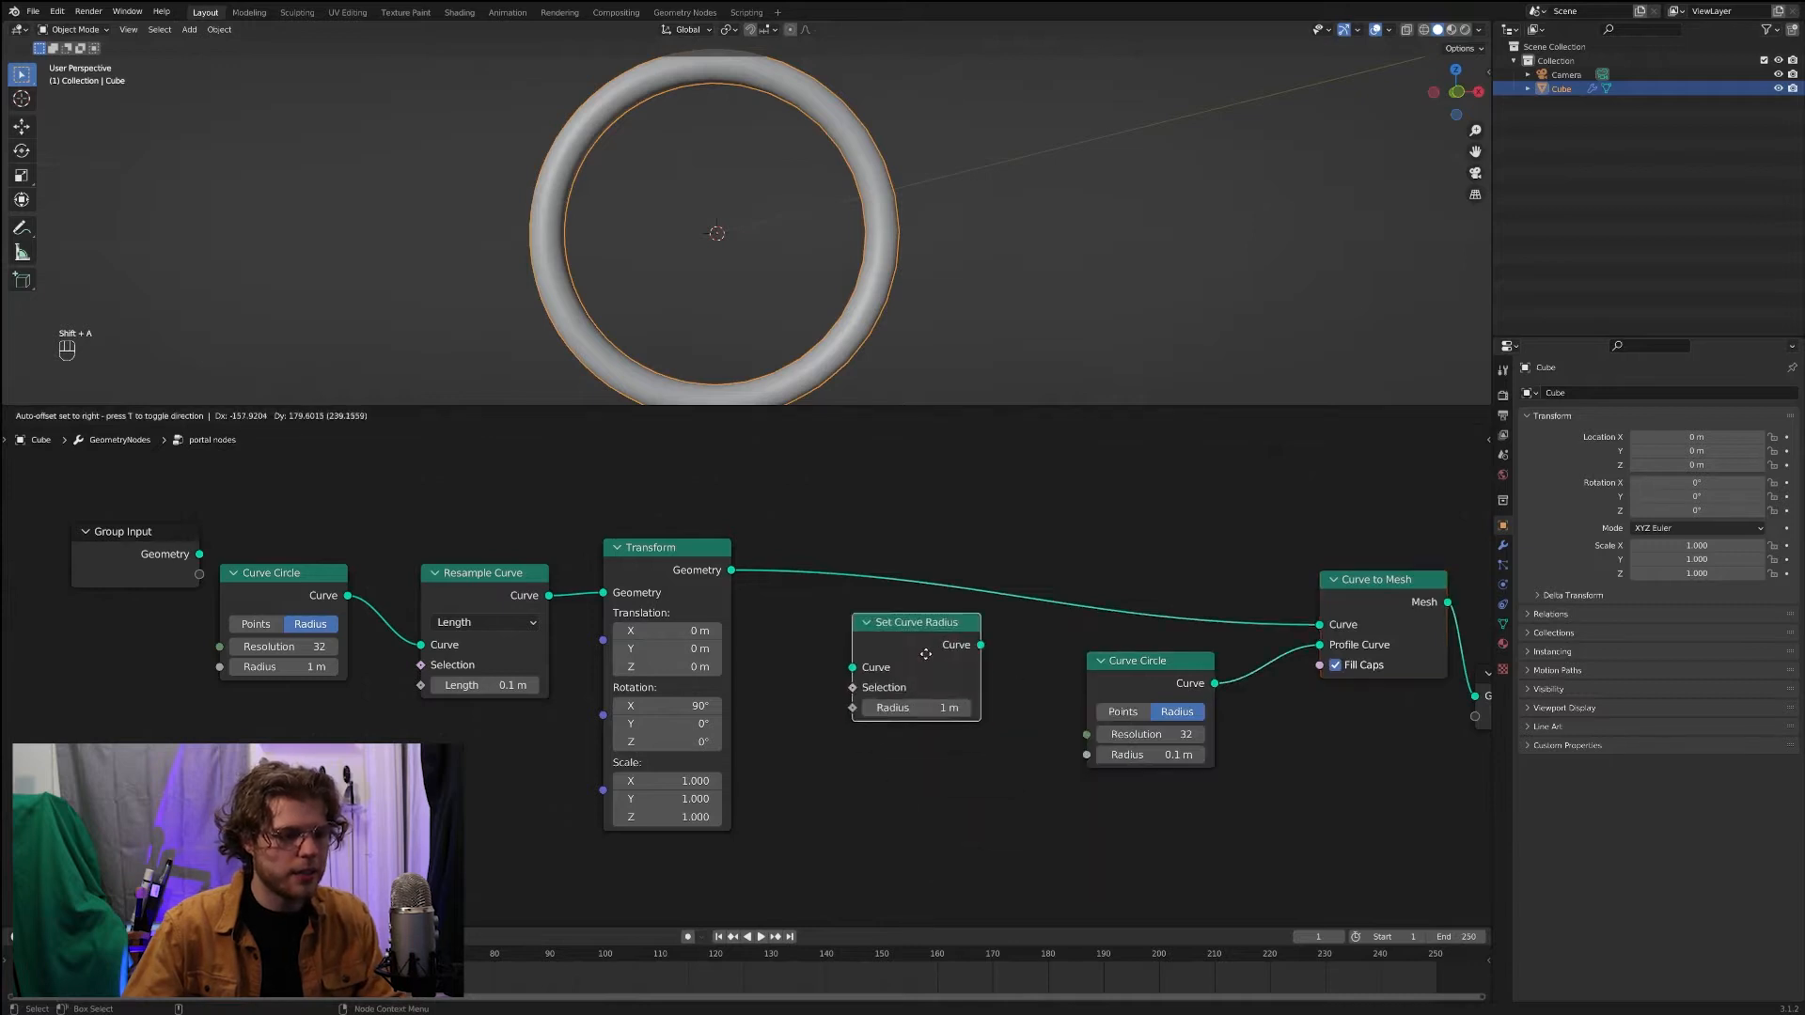
{"action": "left_click", "coordinate": [960, 601]}
Step: Set the Set Curve Radius value to 2 m and shift the circle, Resample Curve and Transform nodes further back
{"action": "middle_click_drag", "start_coordinate": [894, 742], "coordinate": [956, 734]}
{"action": "mouse_move", "coordinate": [1046, 646]}
{"action": "left_mouse_down"}
{"action": "mouse_move", "coordinate": [992, 647]}
{"action": "mouse_move", "coordinate": [1053, 647]}
{"action": "left_mouse_up"}
{"action": "left_click_drag", "start_coordinate": [184, 499], "coordinate": [789, 784]}
{"action": "left_click_drag", "start_coordinate": [776, 551], "coordinate": [489, 500]}
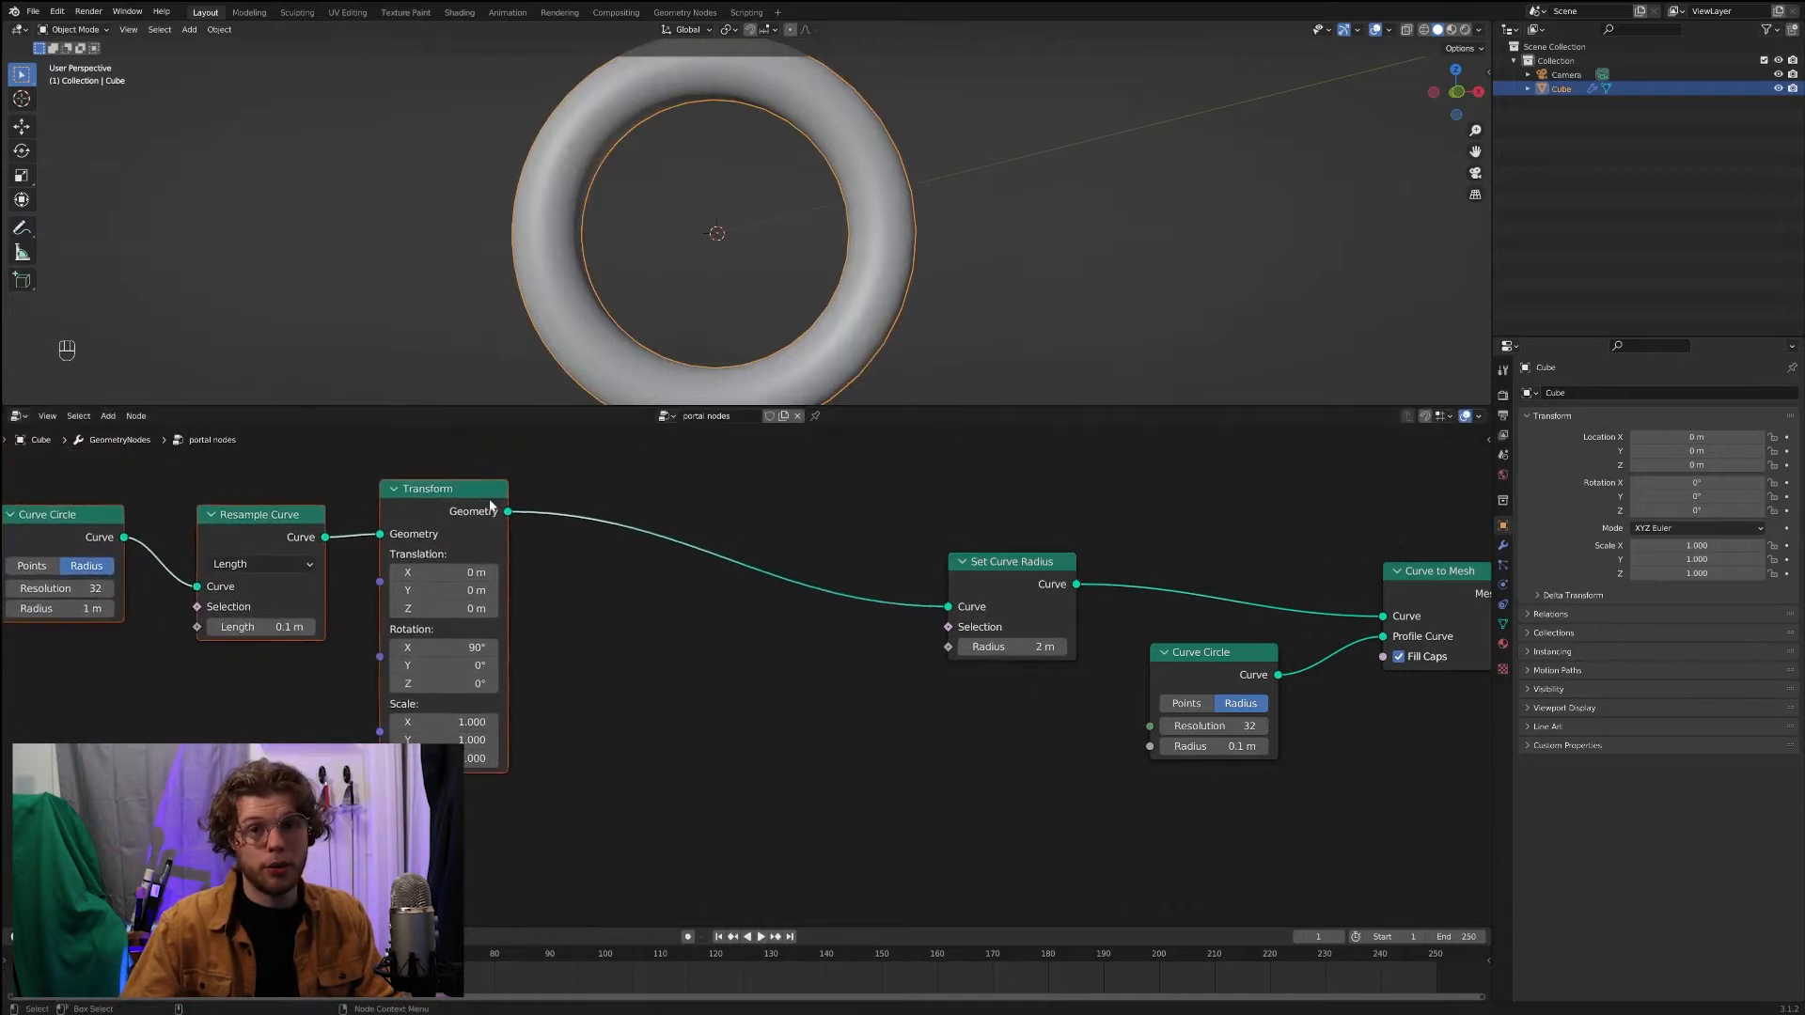
Step: Add a Random Value node and connect its Value to the Set Curve Radius node's Radius
{"action": "left_click", "coordinate": [801, 690]}
{"action": "key", "text": "shift+a"}
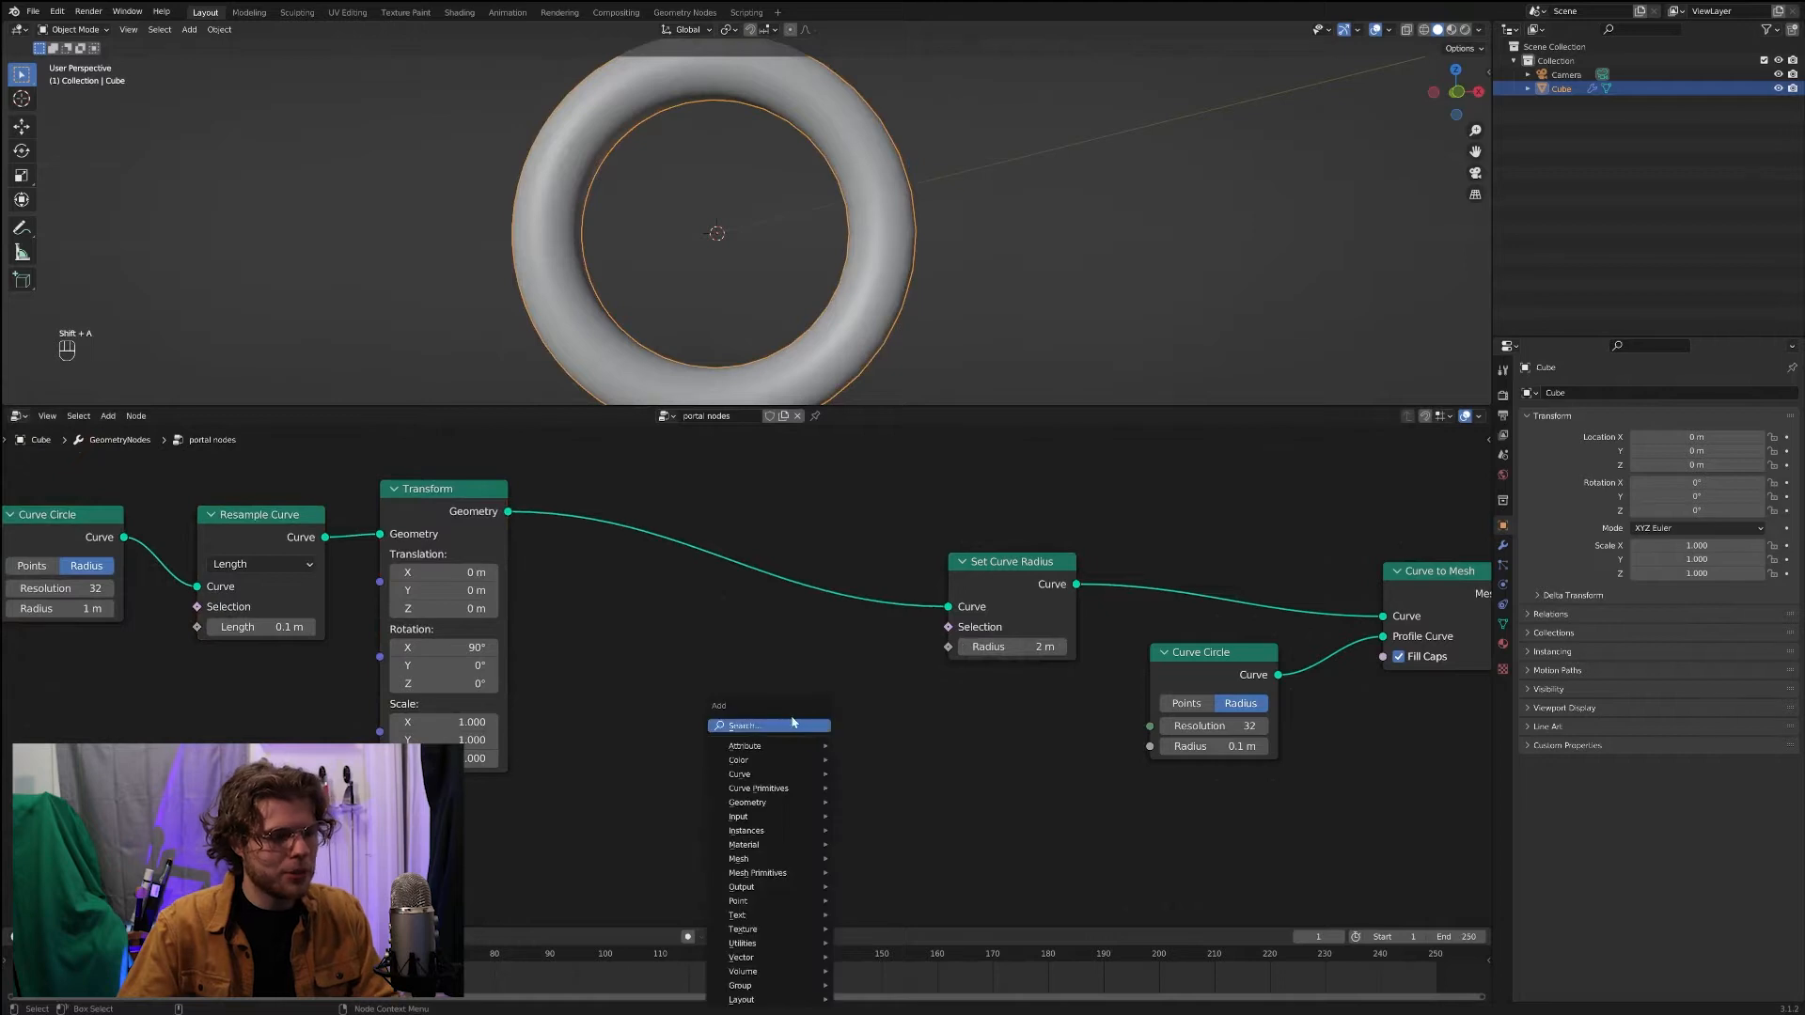
{"action": "type", "text": "rand"}
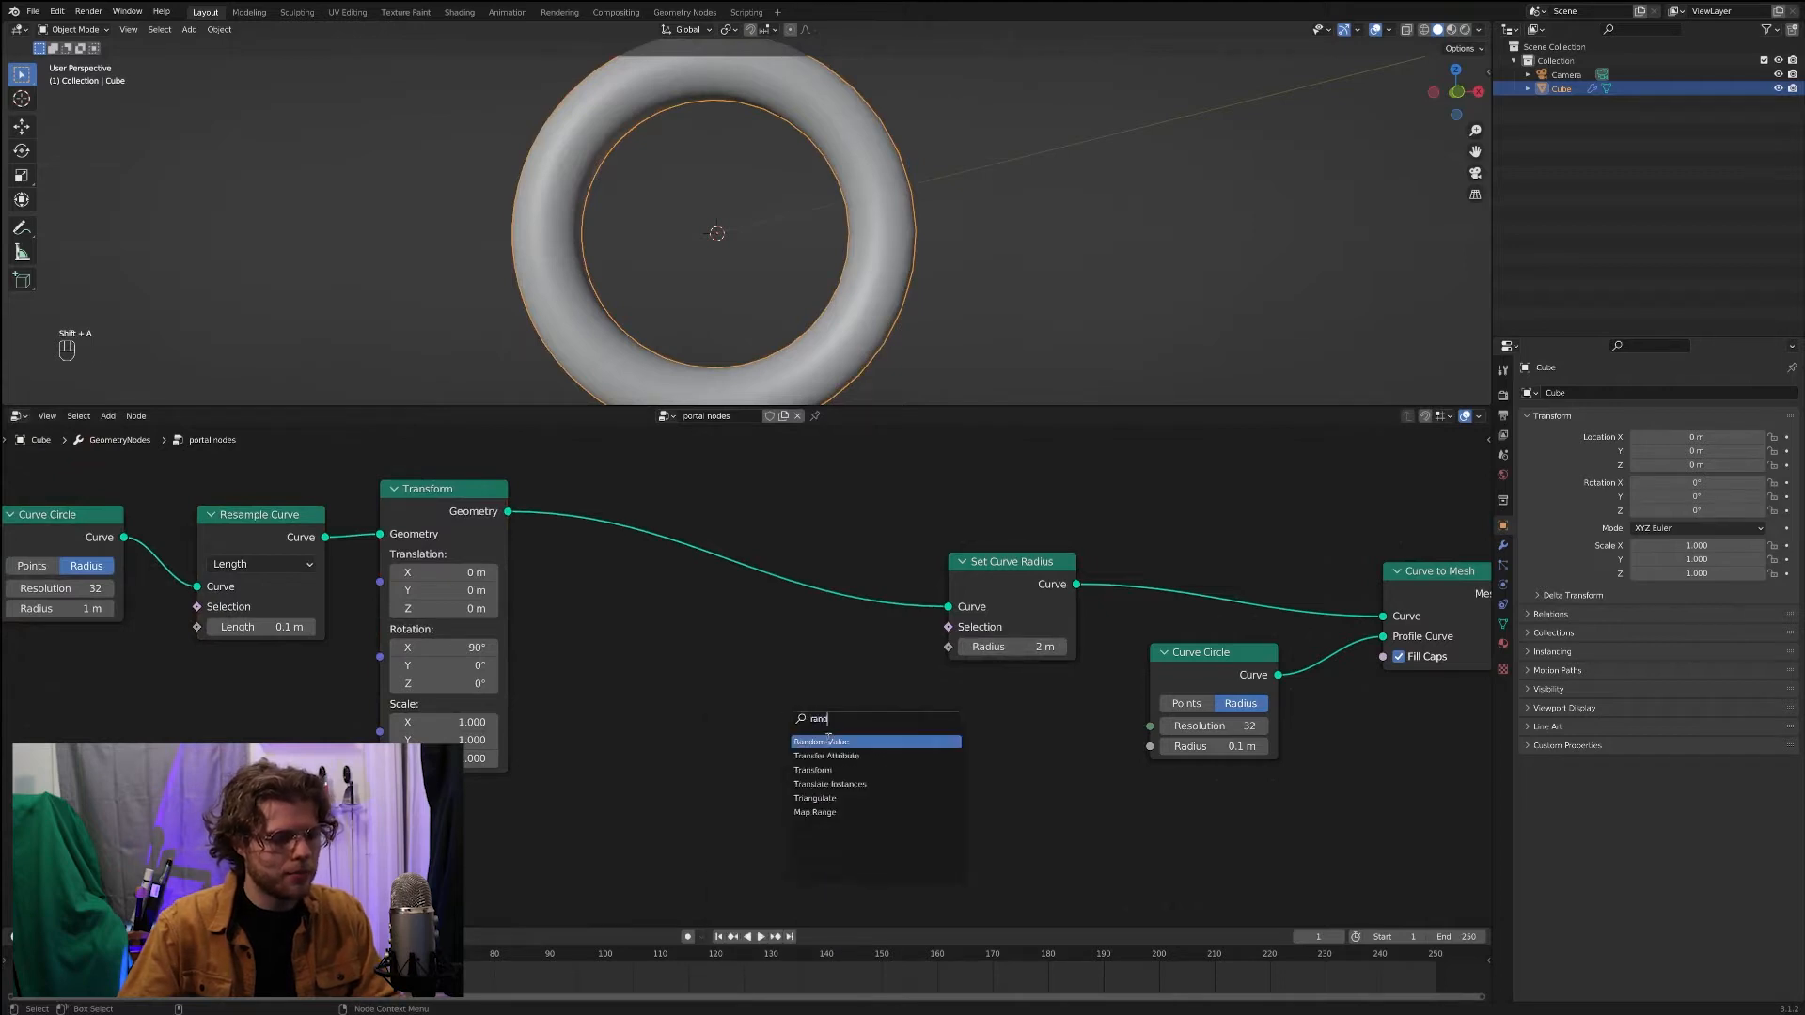
{"action": "left_click", "coordinate": [829, 742]}
{"action": "left_click", "coordinate": [738, 710]}
{"action": "left_click_drag", "start_coordinate": [813, 709], "coordinate": [948, 647]}
{"action": "middle_click_drag", "start_coordinate": [789, 250], "coordinate": [848, 391]}
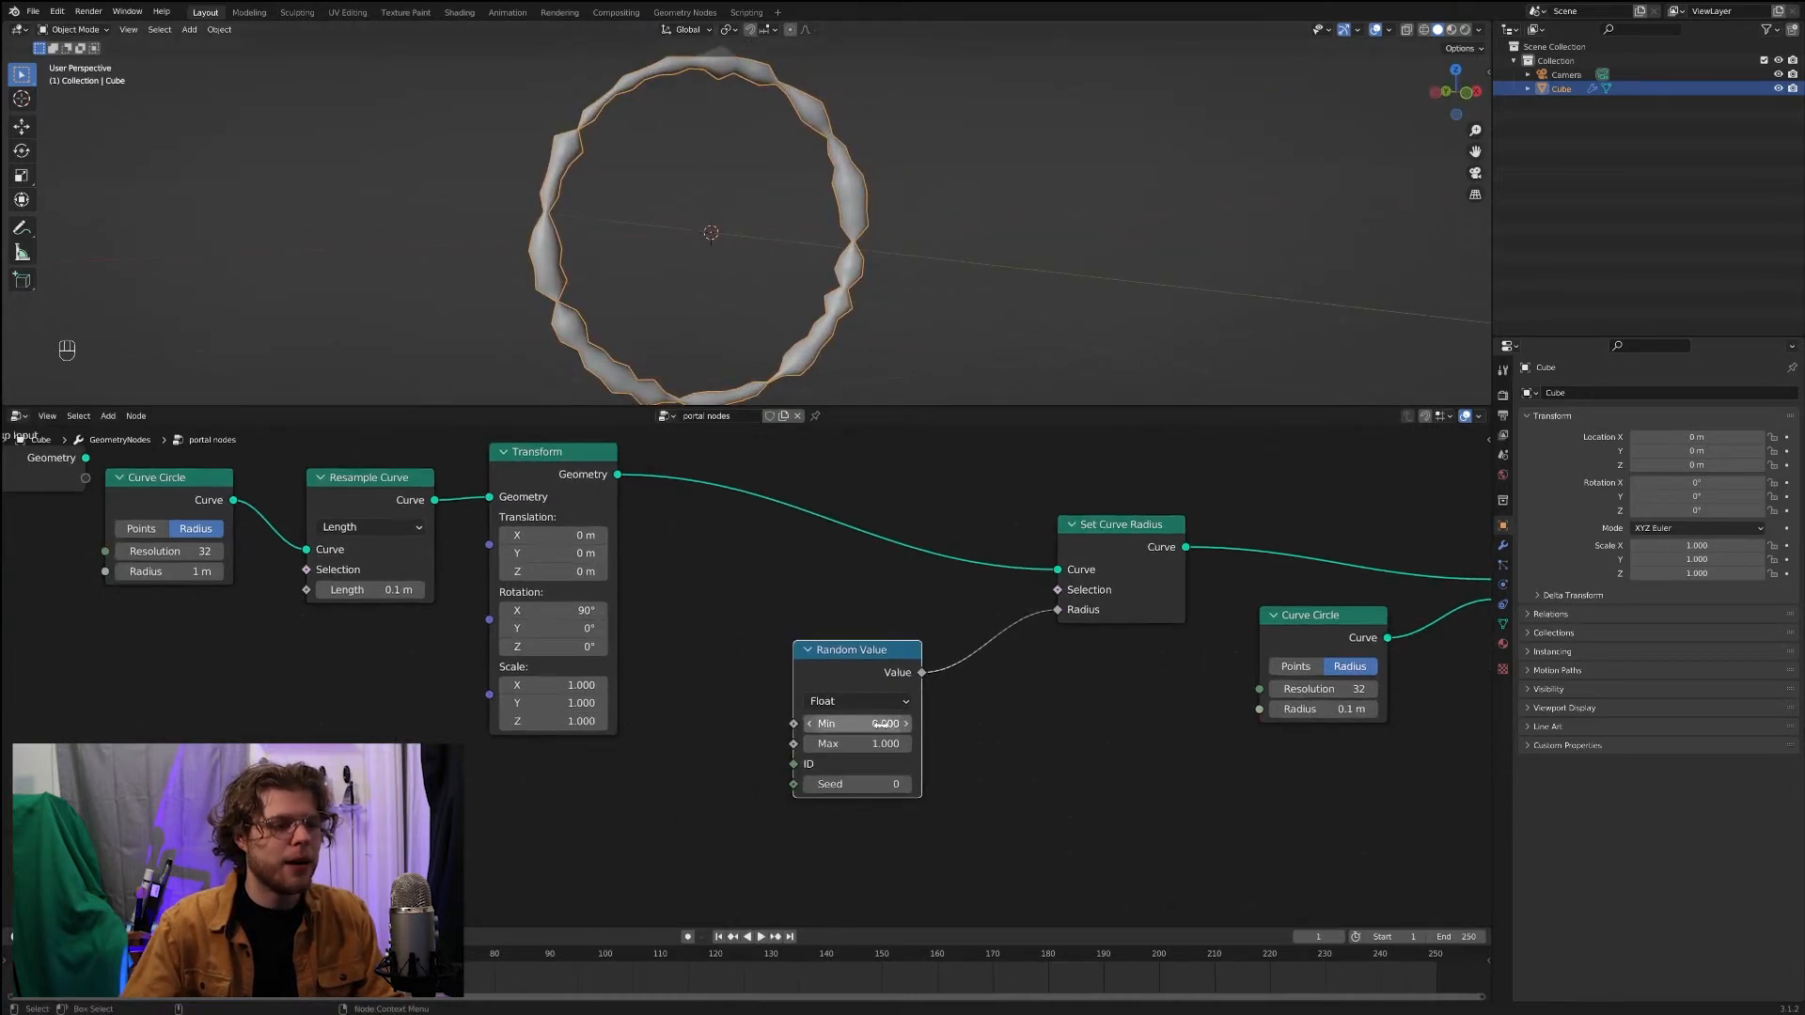
Step: Set the Random Value's minimum to 0.5 and widen the gap between the Transform side nodes and the Random Value node
{"action": "left_click_drag", "start_coordinate": [884, 723], "coordinate": [930, 723]}
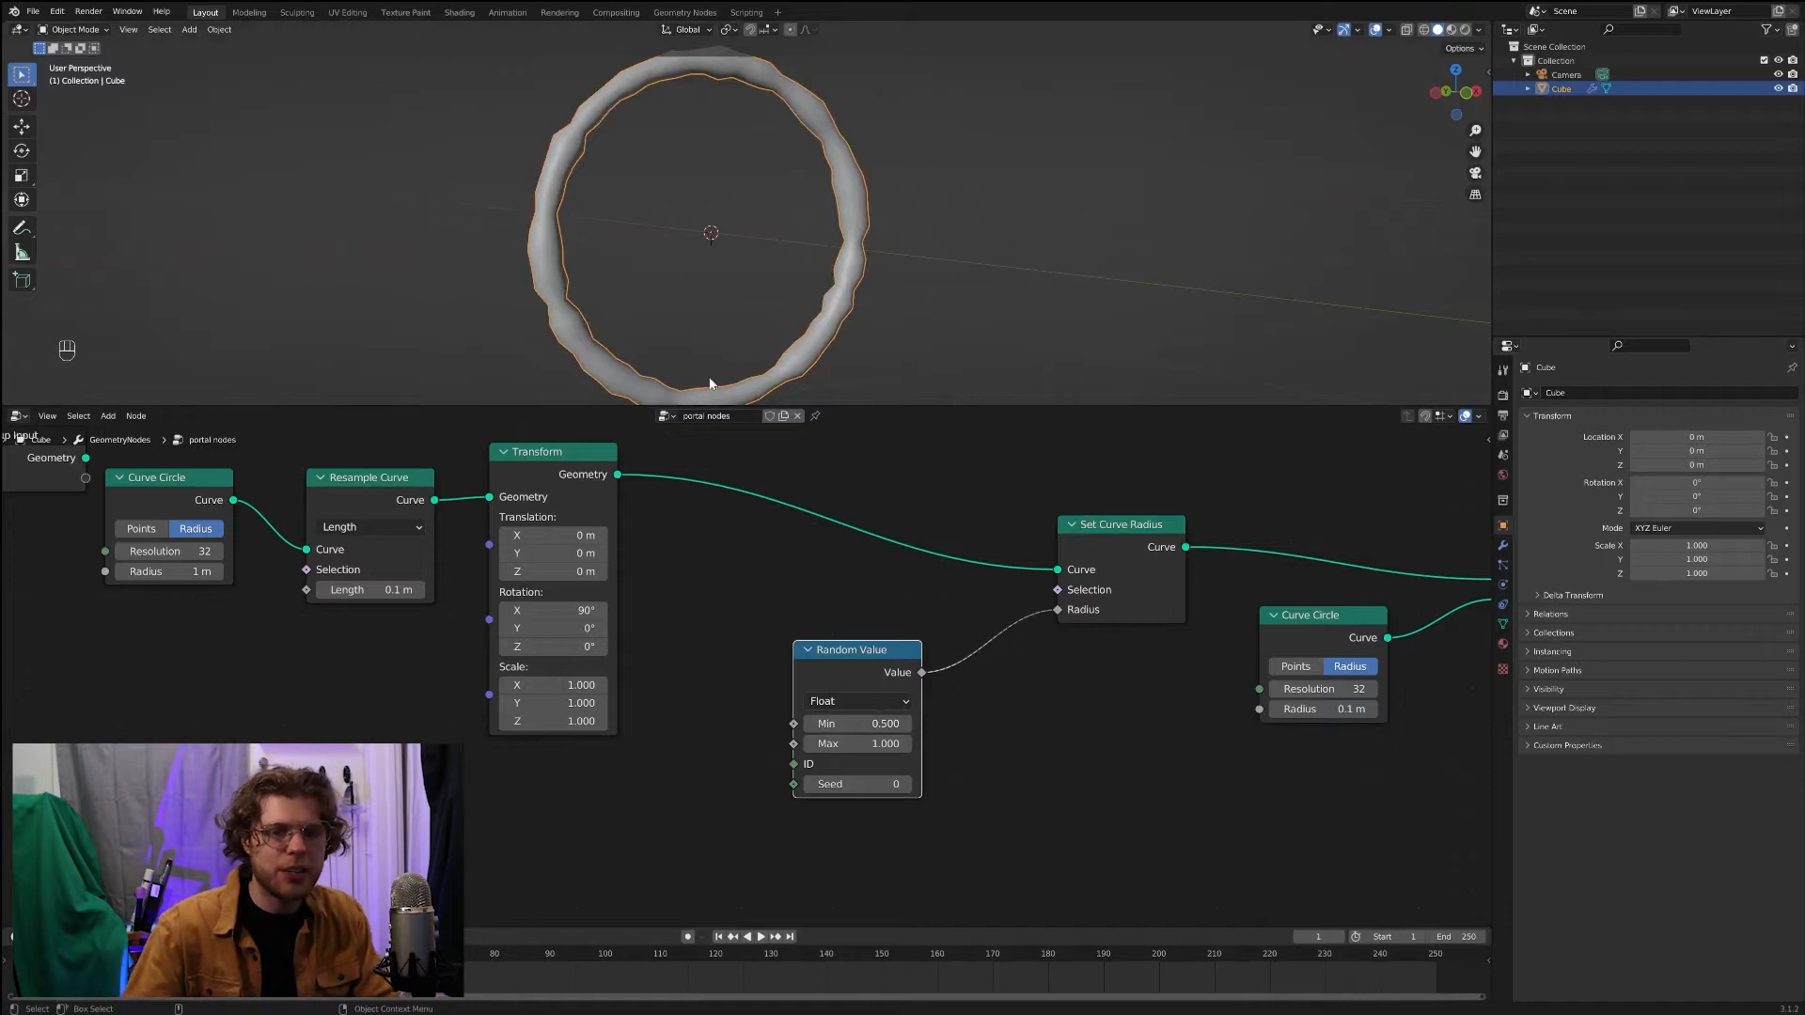
{"action": "middle_click_drag", "start_coordinate": [741, 571], "coordinate": [799, 559]}
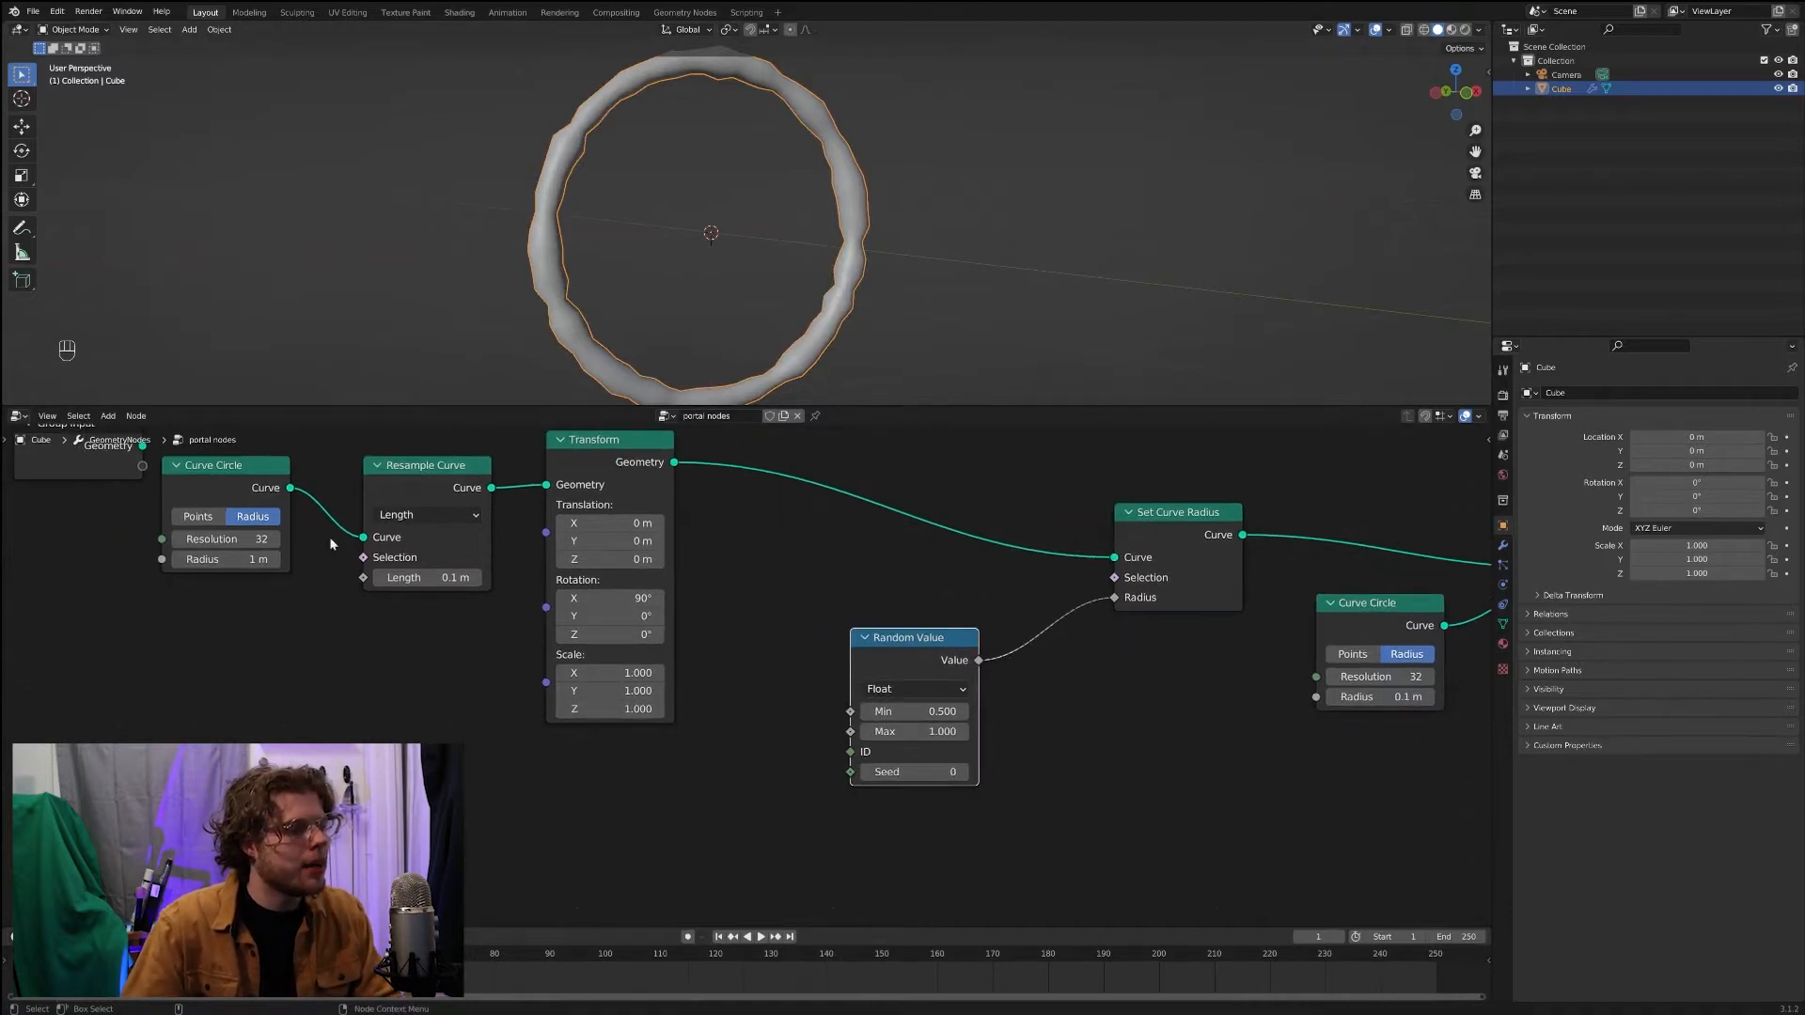
{"action": "left_click_drag", "start_coordinate": [140, 532], "coordinate": [625, 572]}
{"action": "left_click_drag", "start_coordinate": [633, 490], "coordinate": [442, 535]}
{"action": "left_click_drag", "start_coordinate": [922, 637], "coordinate": [1005, 611]}
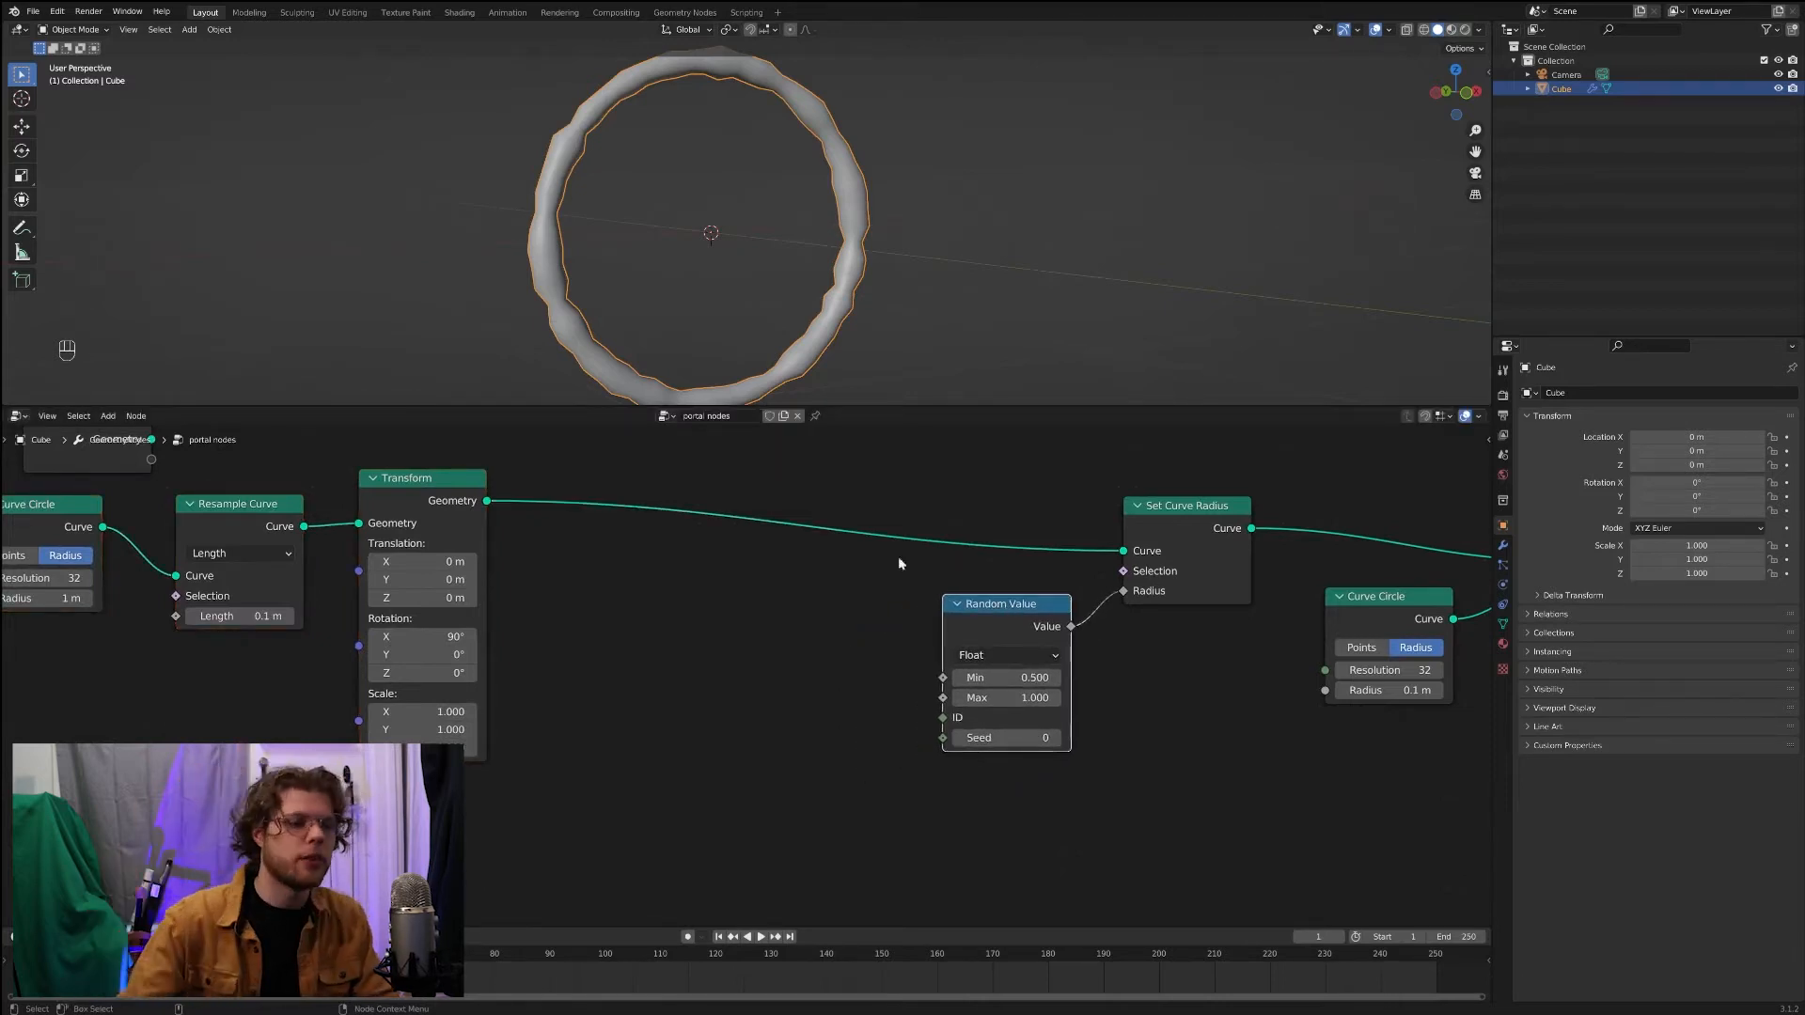
{"action": "key", "text": "shift+a"}
{"action": "left_click", "coordinate": [620, 731]}
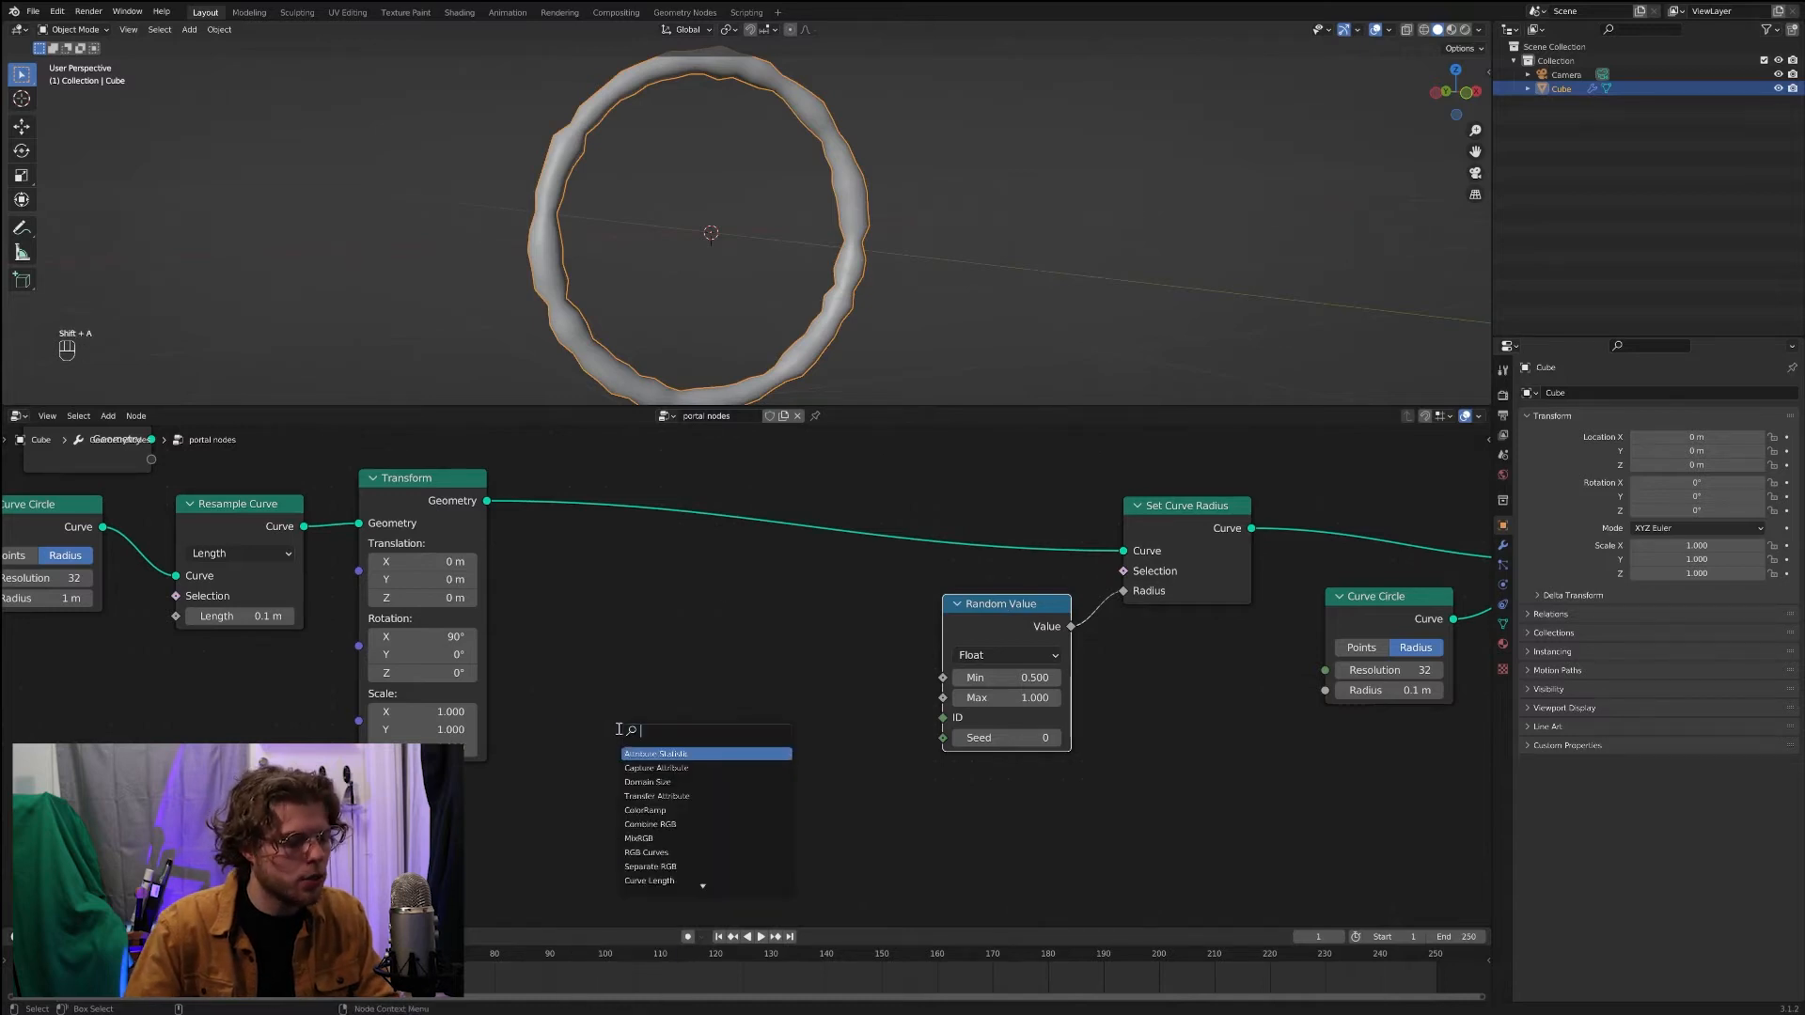
{"action": "type", "text": "spline"}
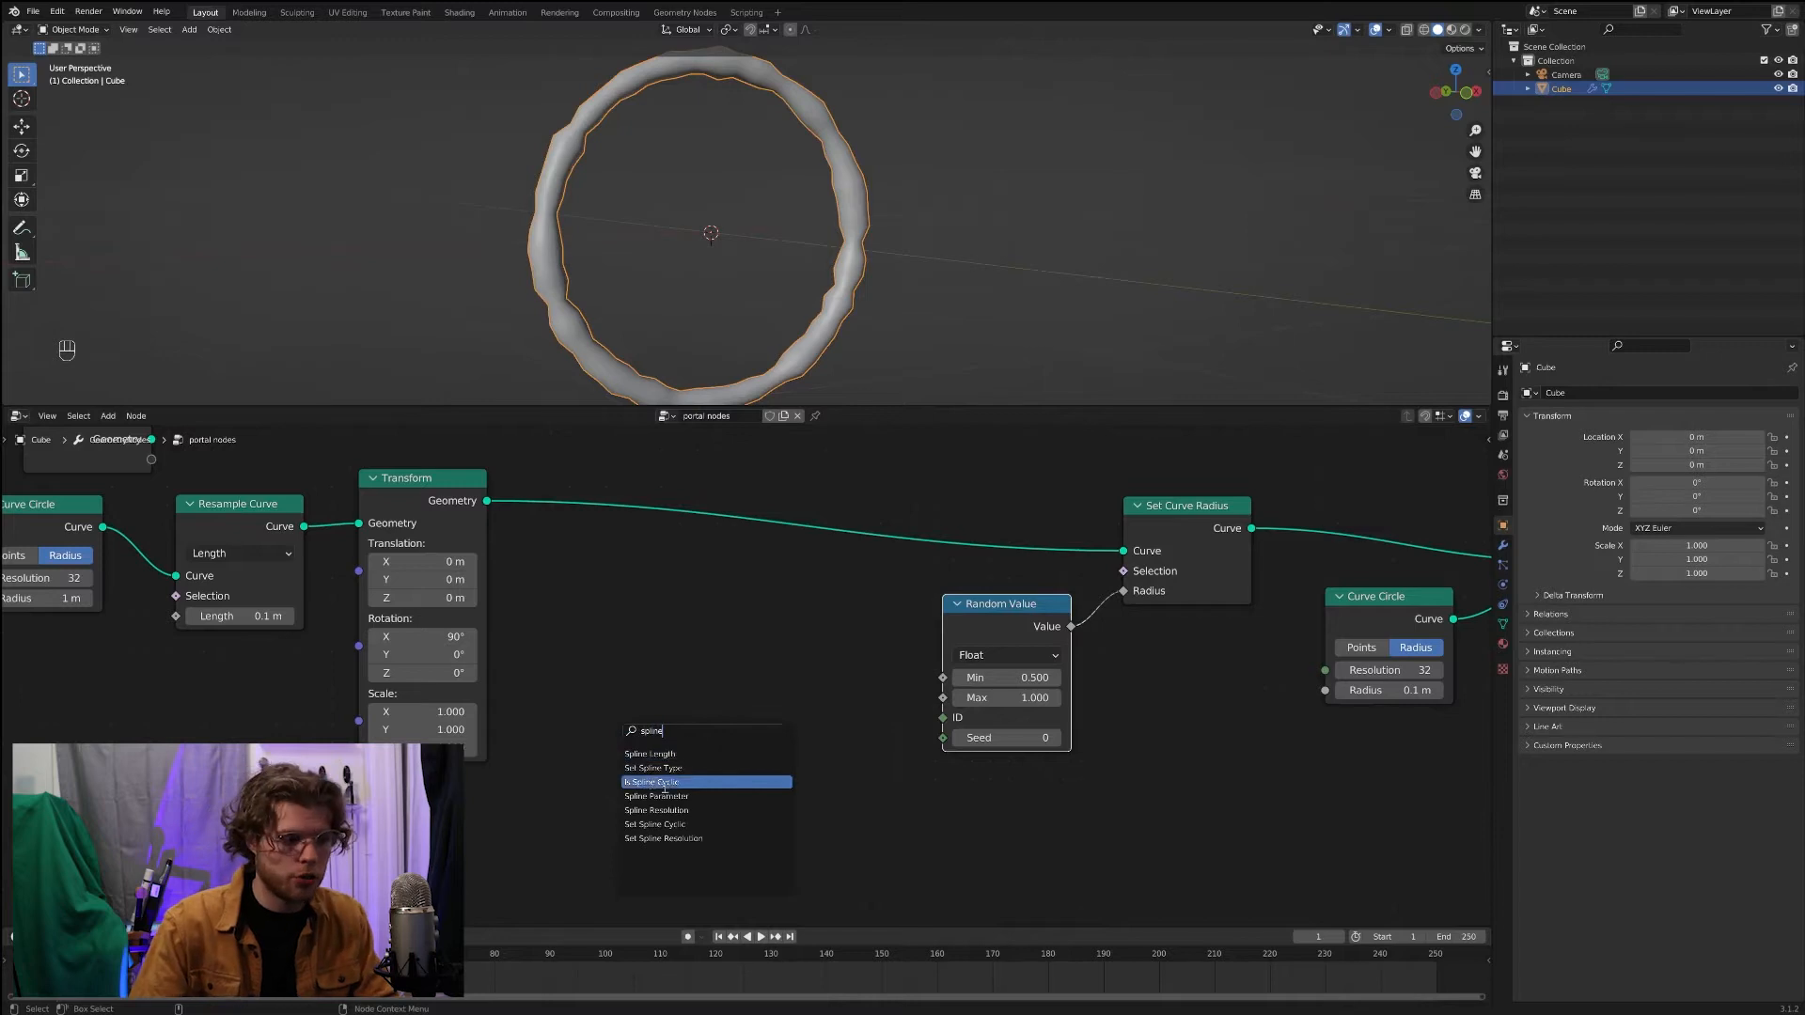
{"action": "left_click", "coordinate": [655, 783]}
{"action": "left_click", "coordinate": [703, 681]}
{"action": "scroll", "coordinate": [696, 683], "scroll_direction": "up", "scroll_amount": 2}
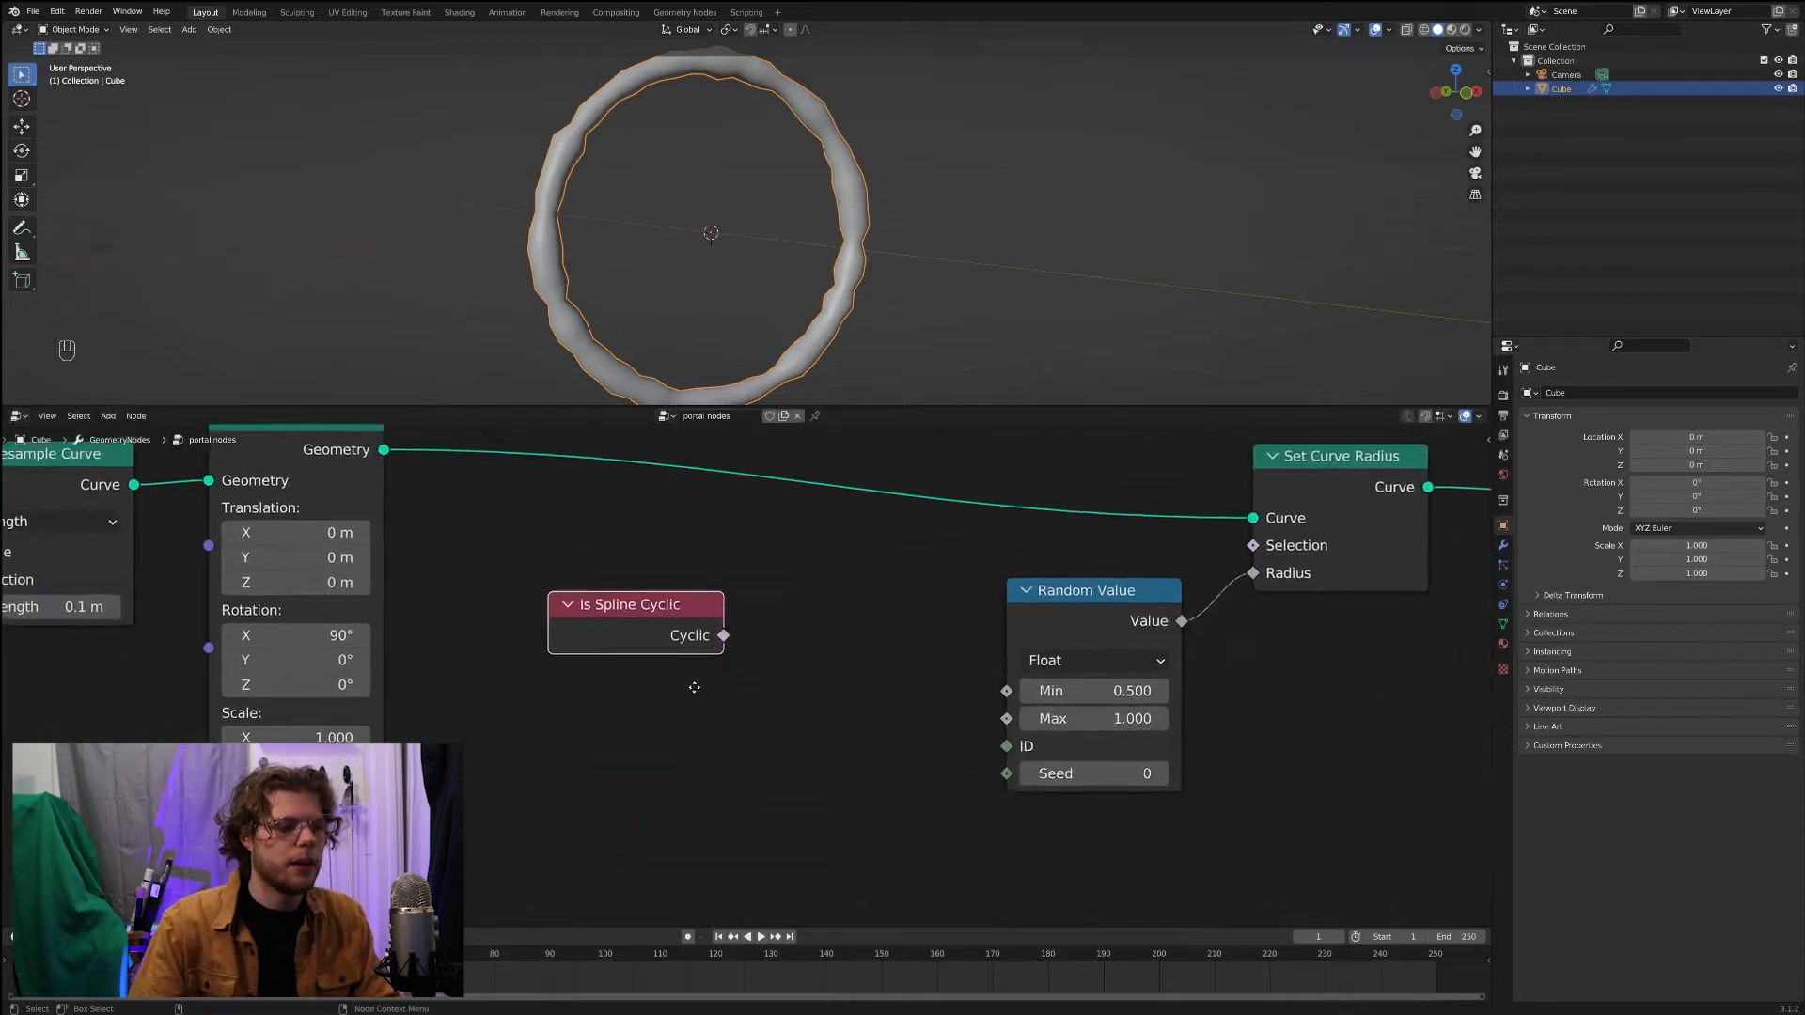
{"action": "key", "text": "Delete"}
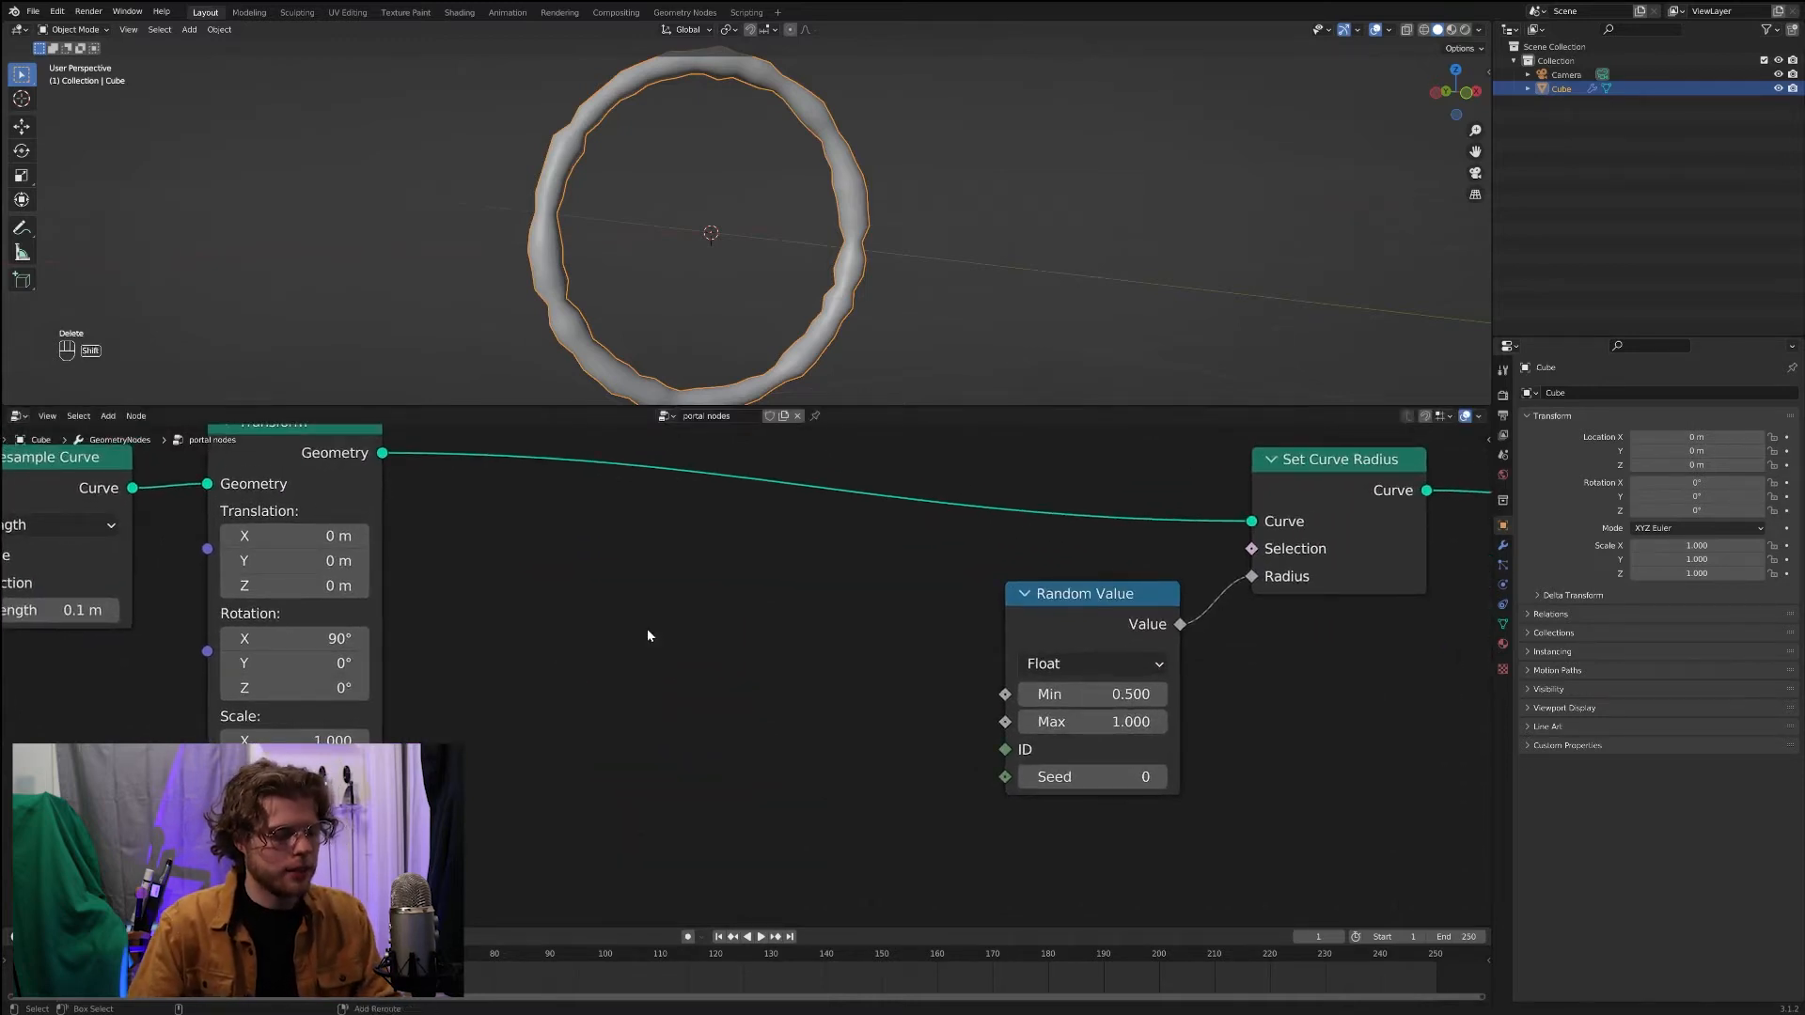
Step: Add a Spline Parameter node and place it between the Transform and Random Value nodes
{"action": "key", "text": "shift+a"}
{"action": "type", "text": "spli"}
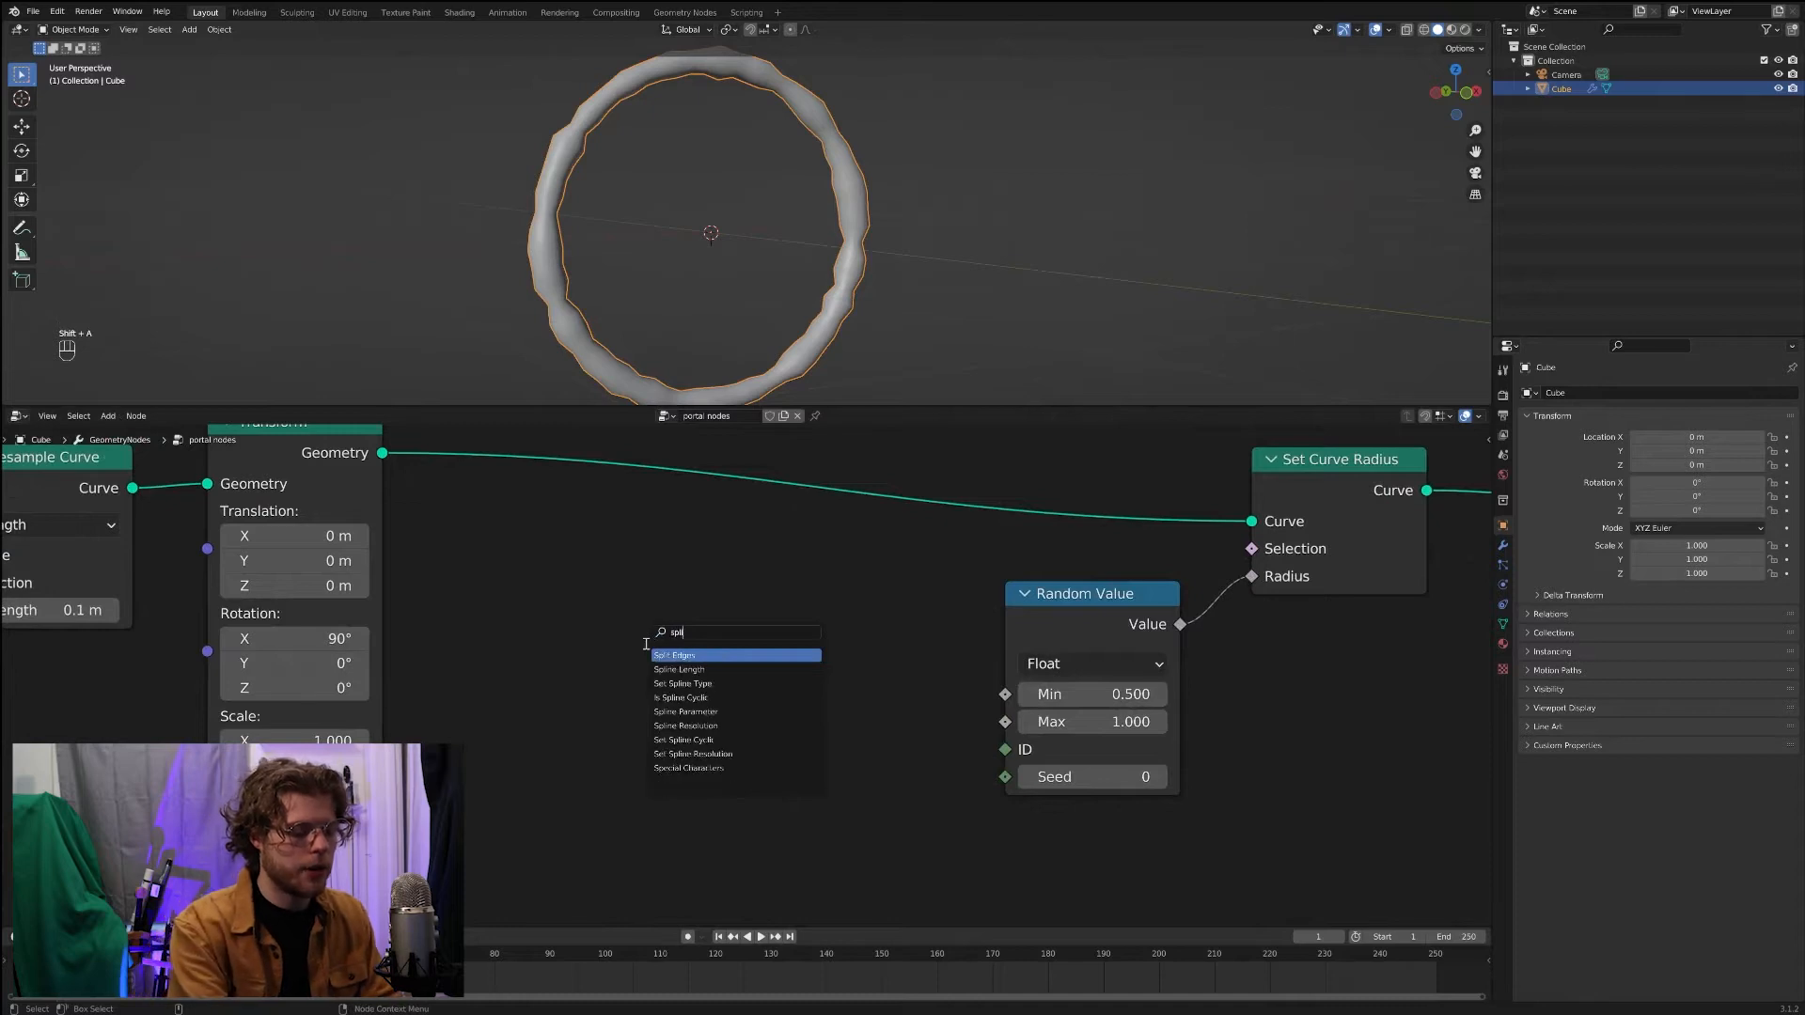
{"action": "type", "text": "ne"}
{"action": "key", "text": "Down"}
{"action": "key", "text": "Down"}
{"action": "key", "text": "Down"}
{"action": "key", "text": "Return"}
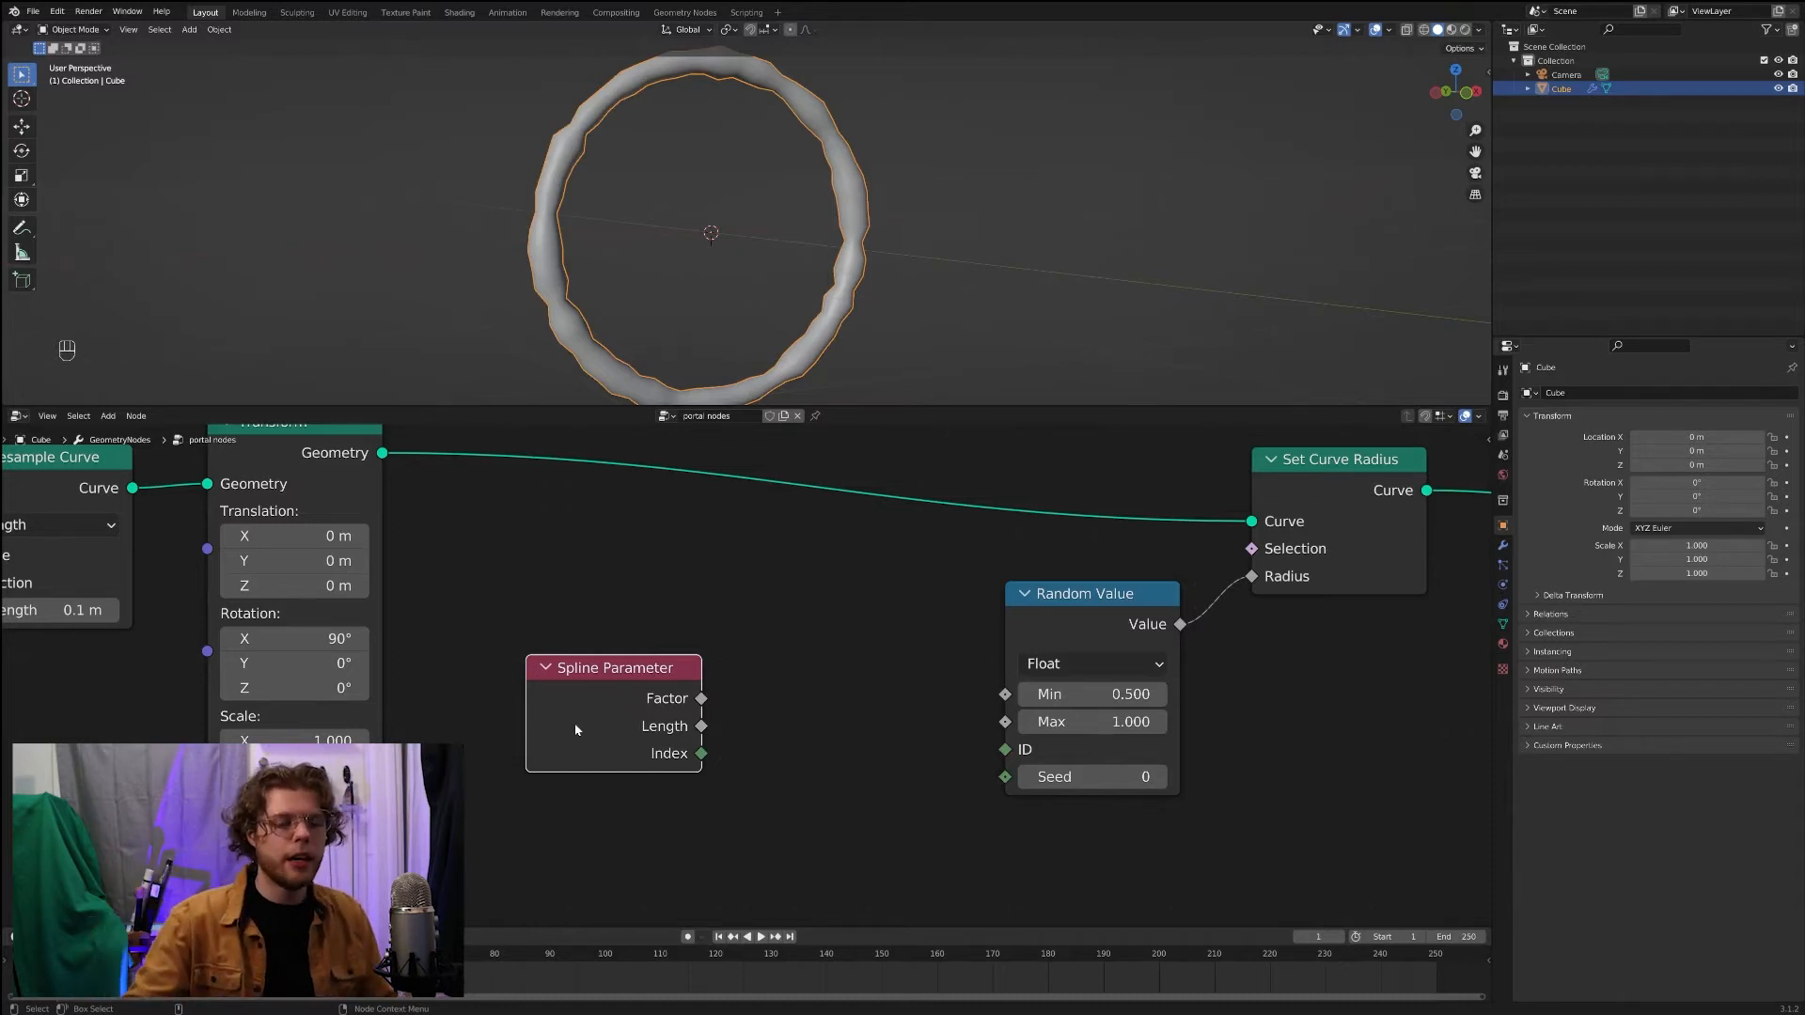
{"action": "left_click", "coordinate": [637, 705]}
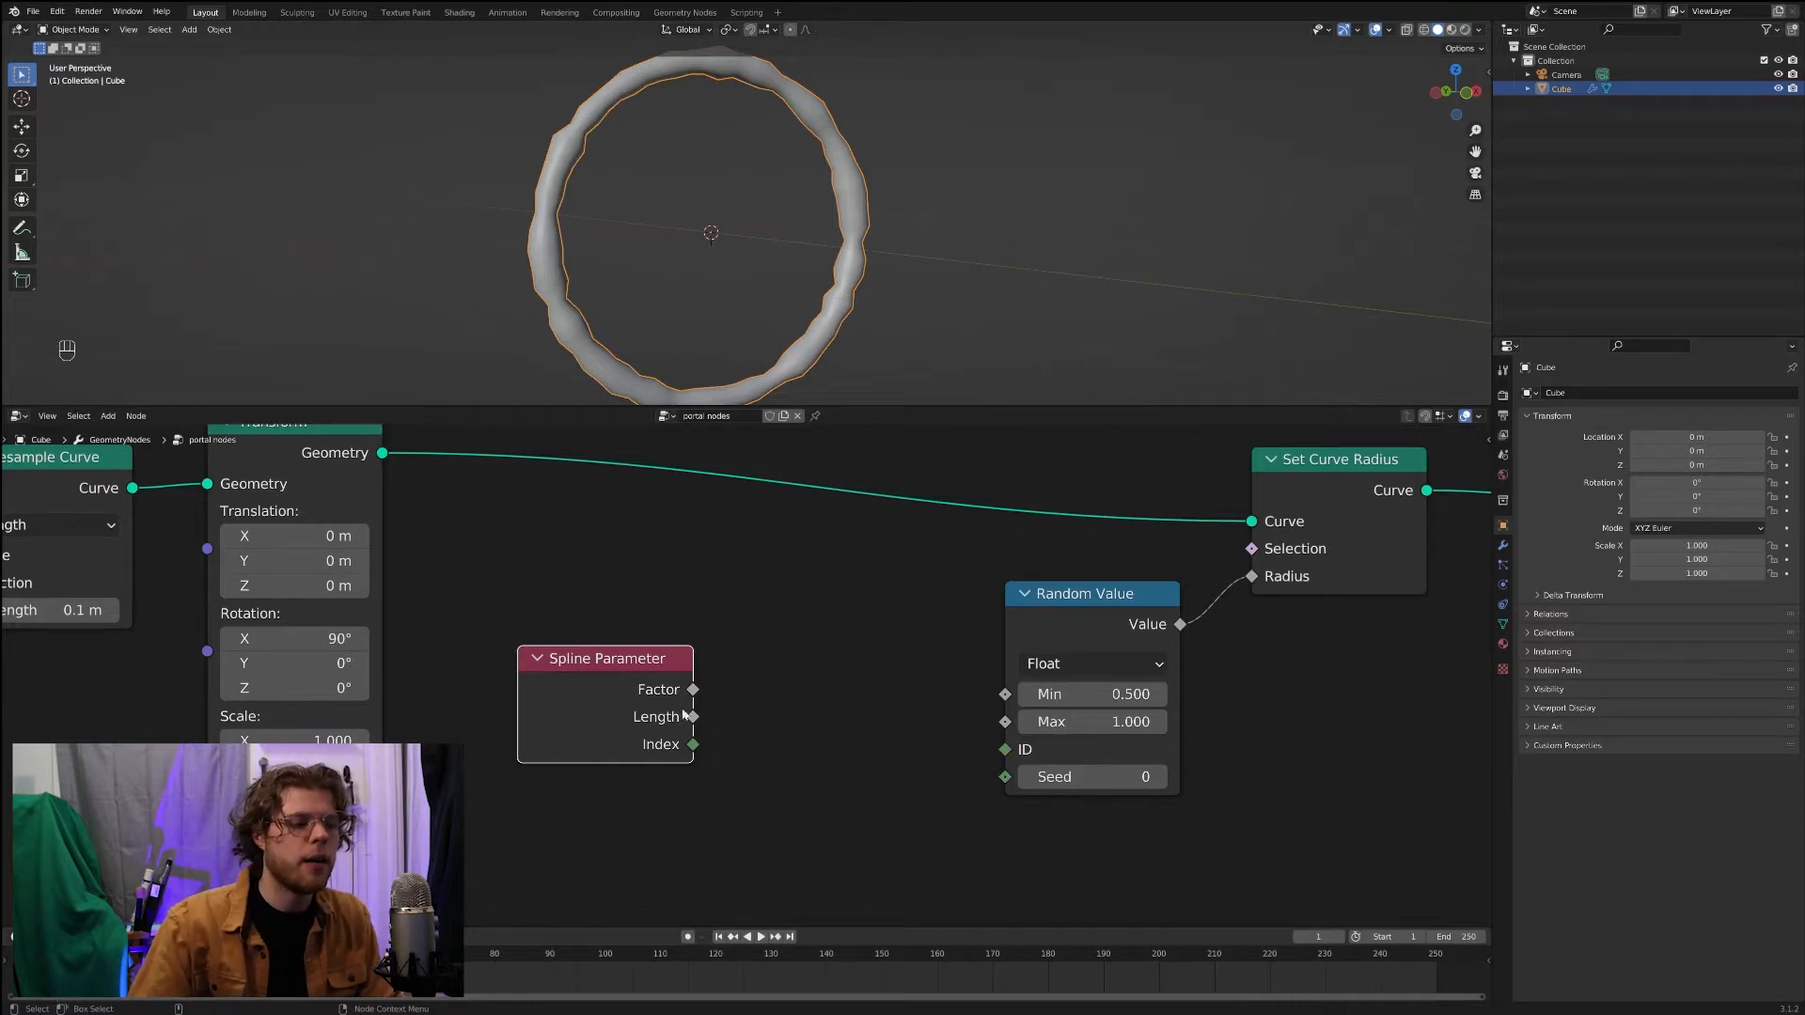
{"action": "left_click_drag", "start_coordinate": [585, 670], "coordinate": [580, 649]}
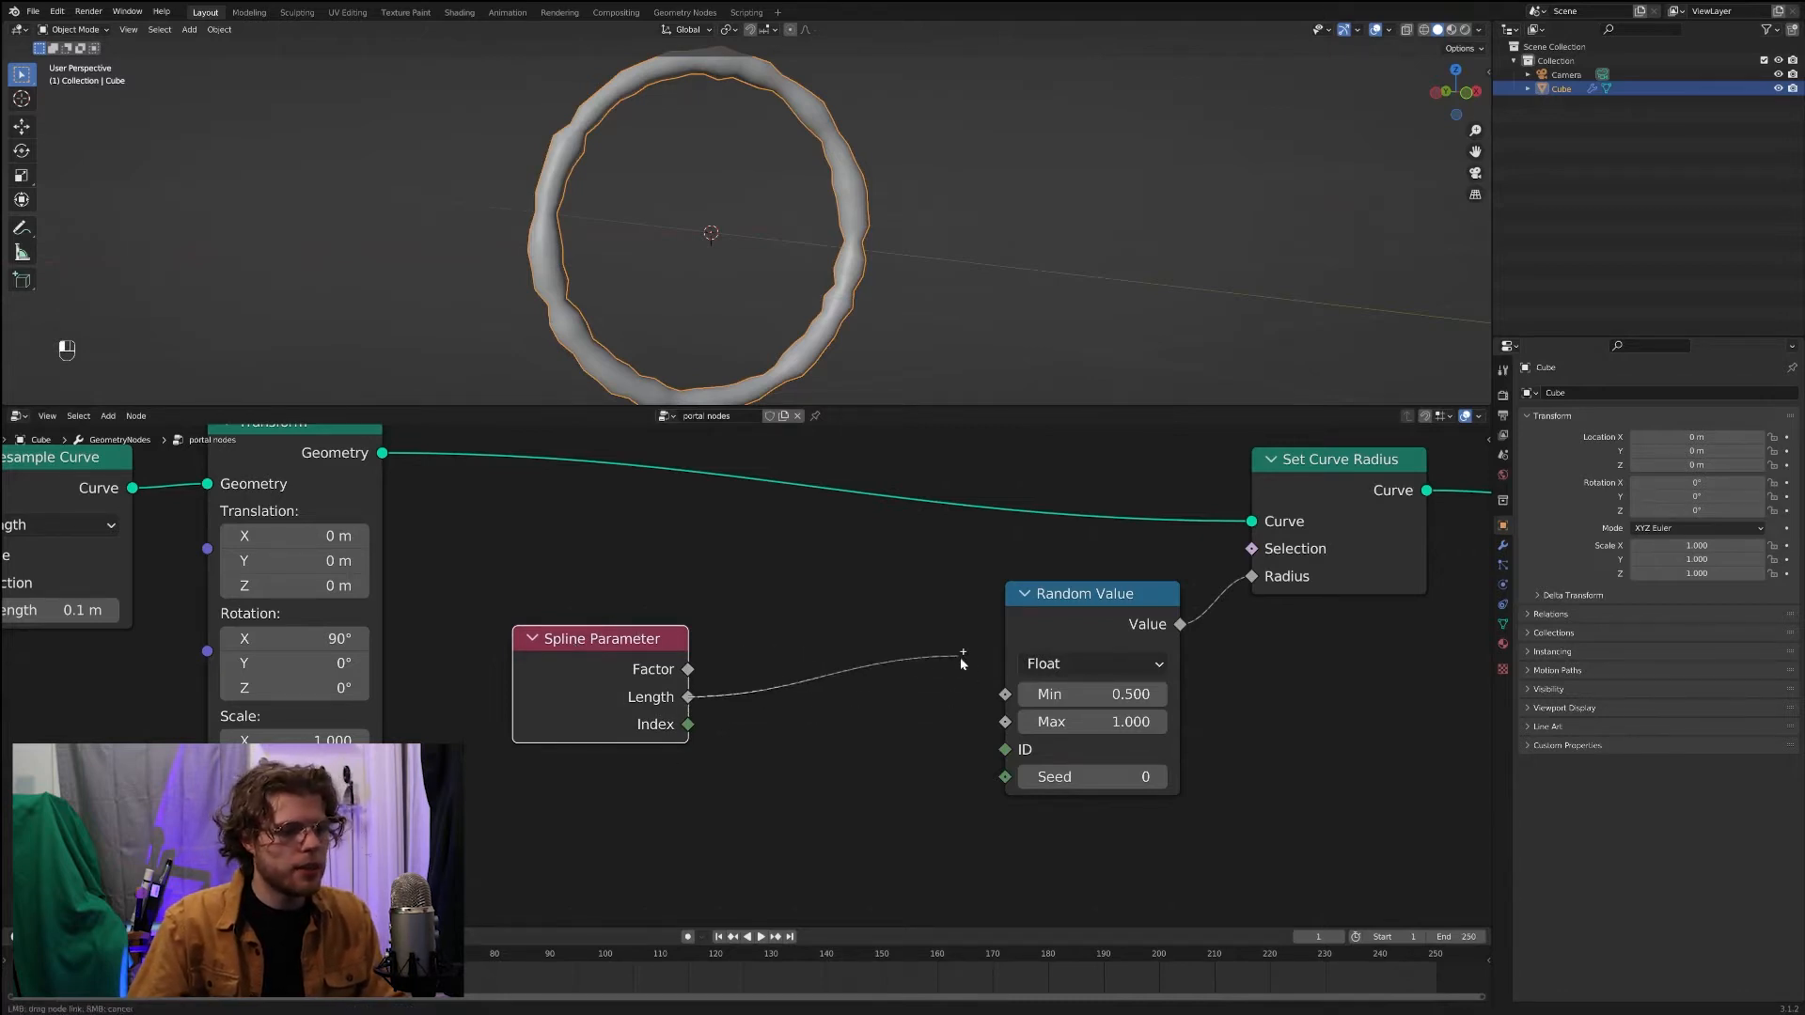
Step: Connect the Spline Parameter's Length output to both the Max and Min inputs of the Random Value node
{"action": "left_click_drag", "start_coordinate": [1022, 722], "coordinate": [1010, 722]}
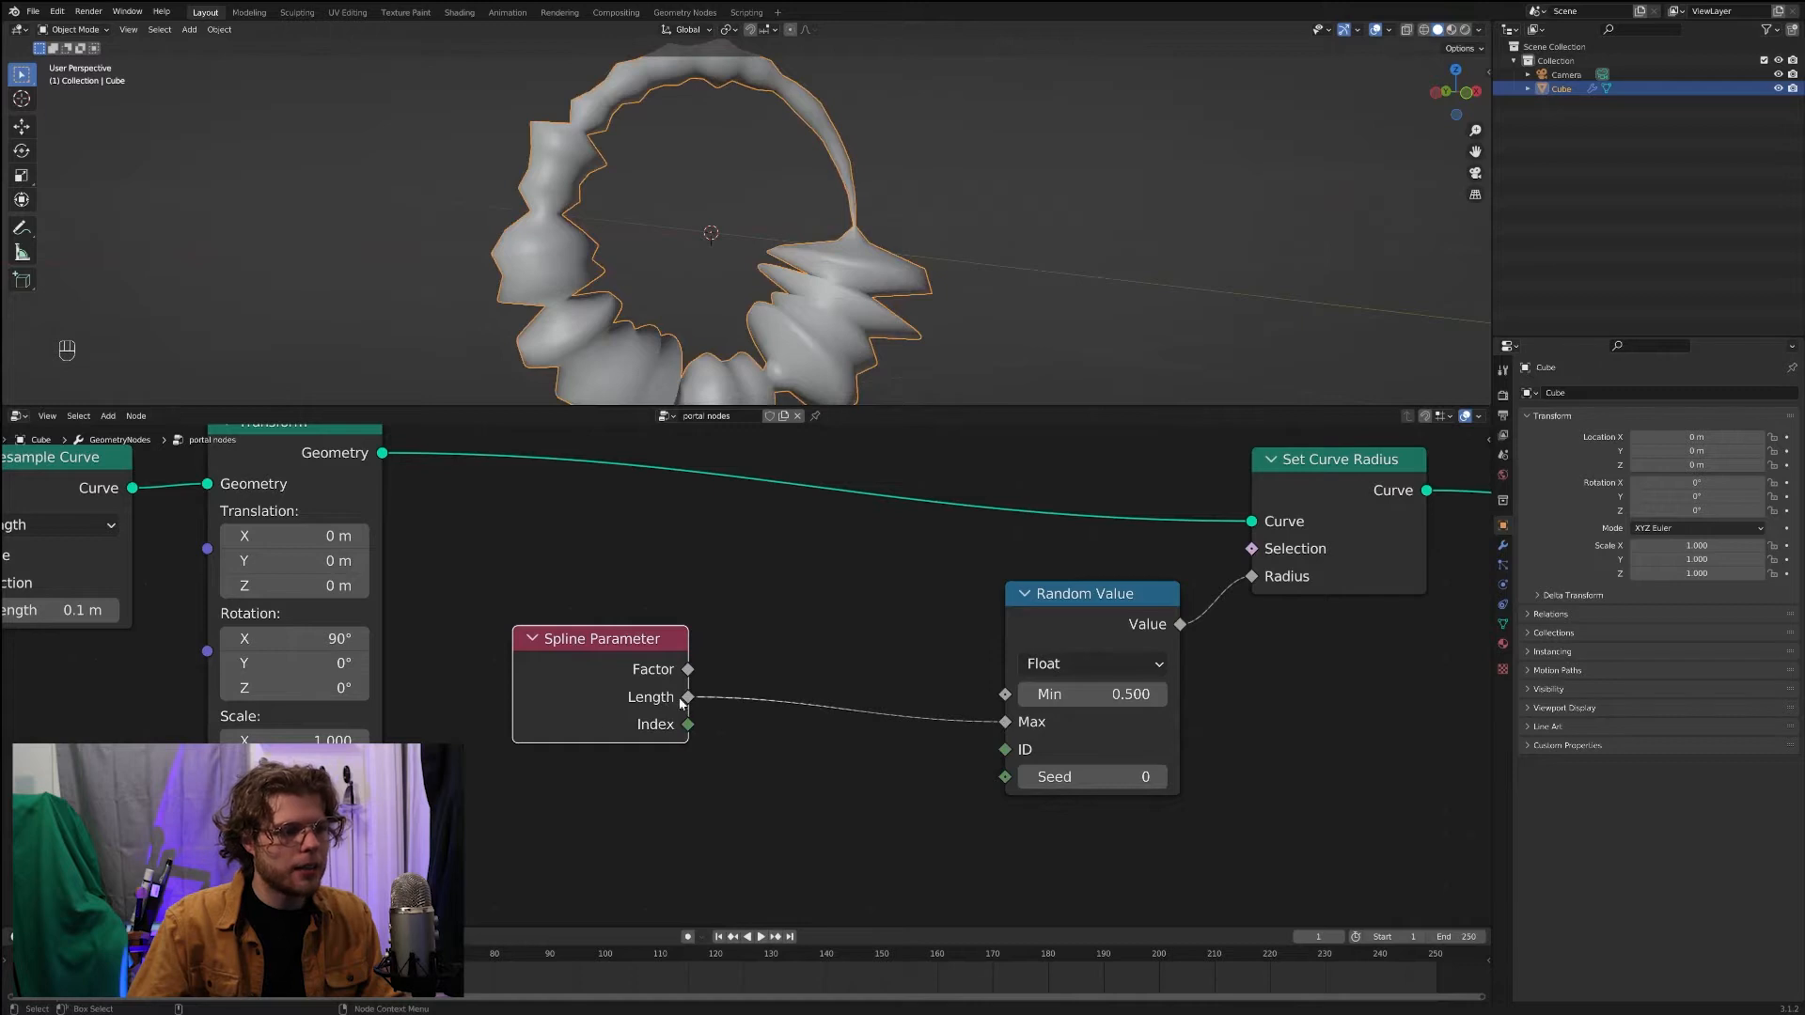
{"action": "left_click_drag", "start_coordinate": [687, 697], "coordinate": [1005, 693]}
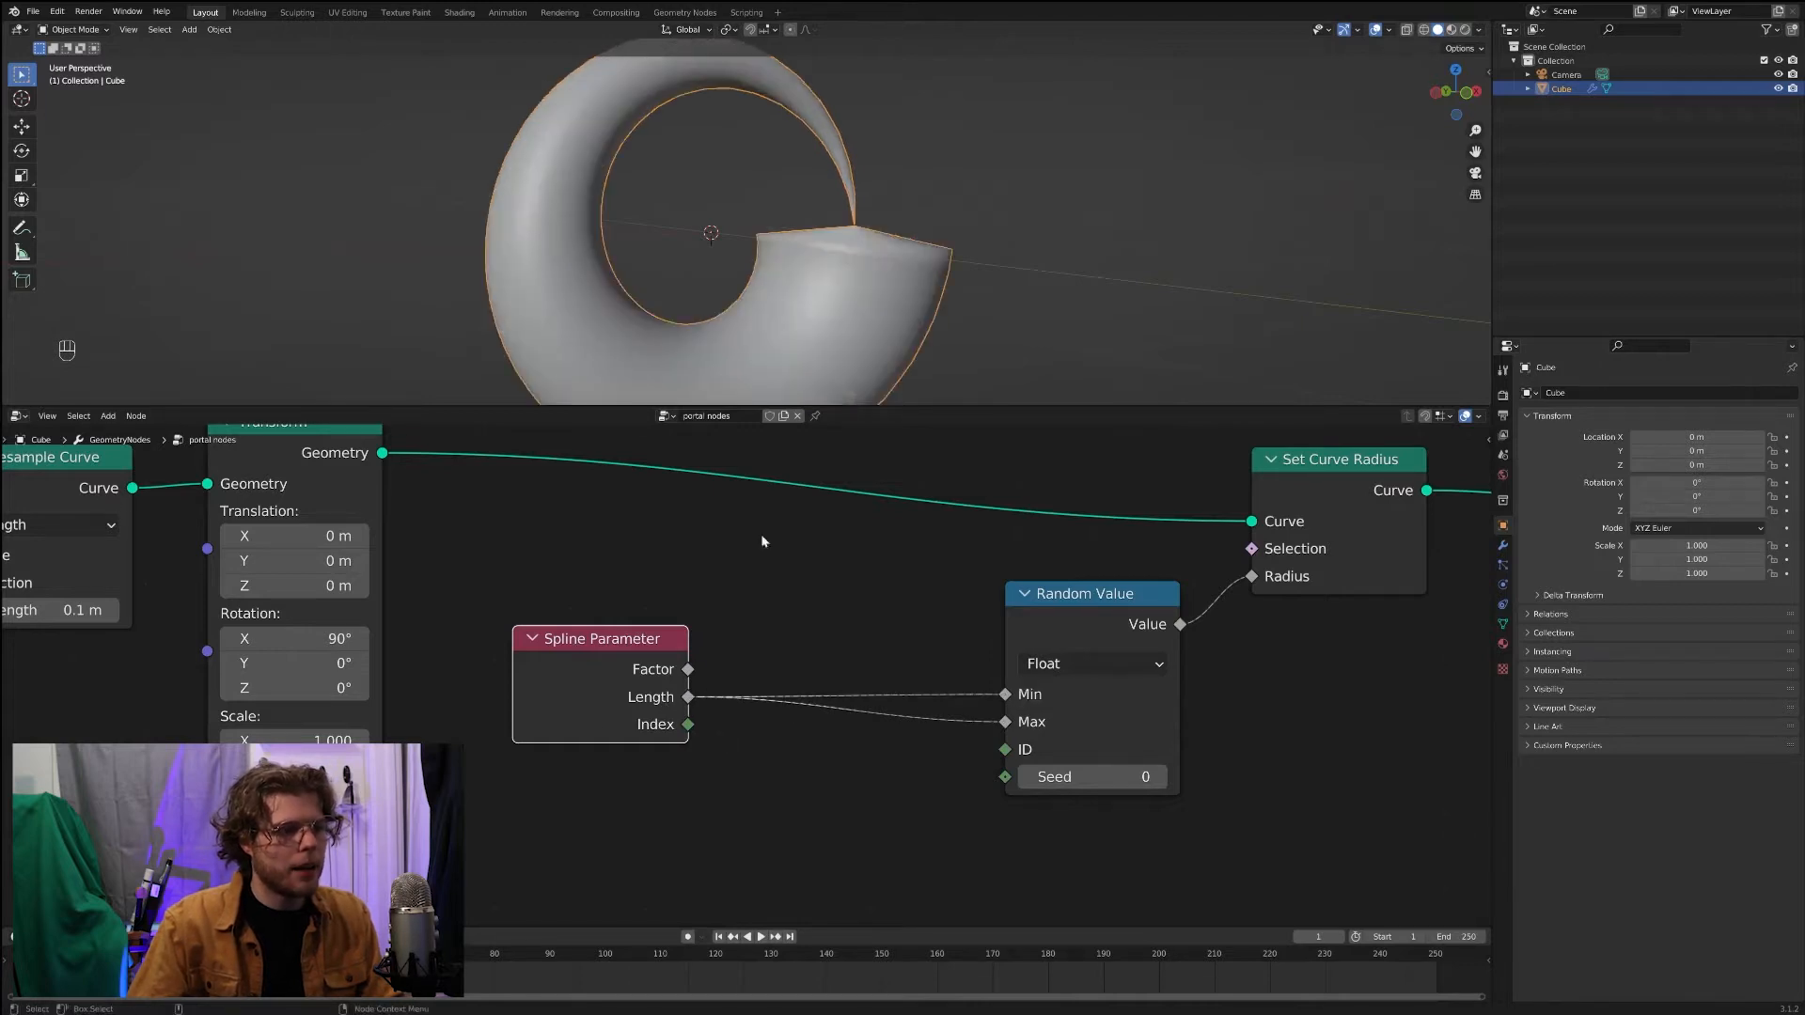
{"action": "middle_click_drag", "start_coordinate": [855, 177], "coordinate": [775, 169]}
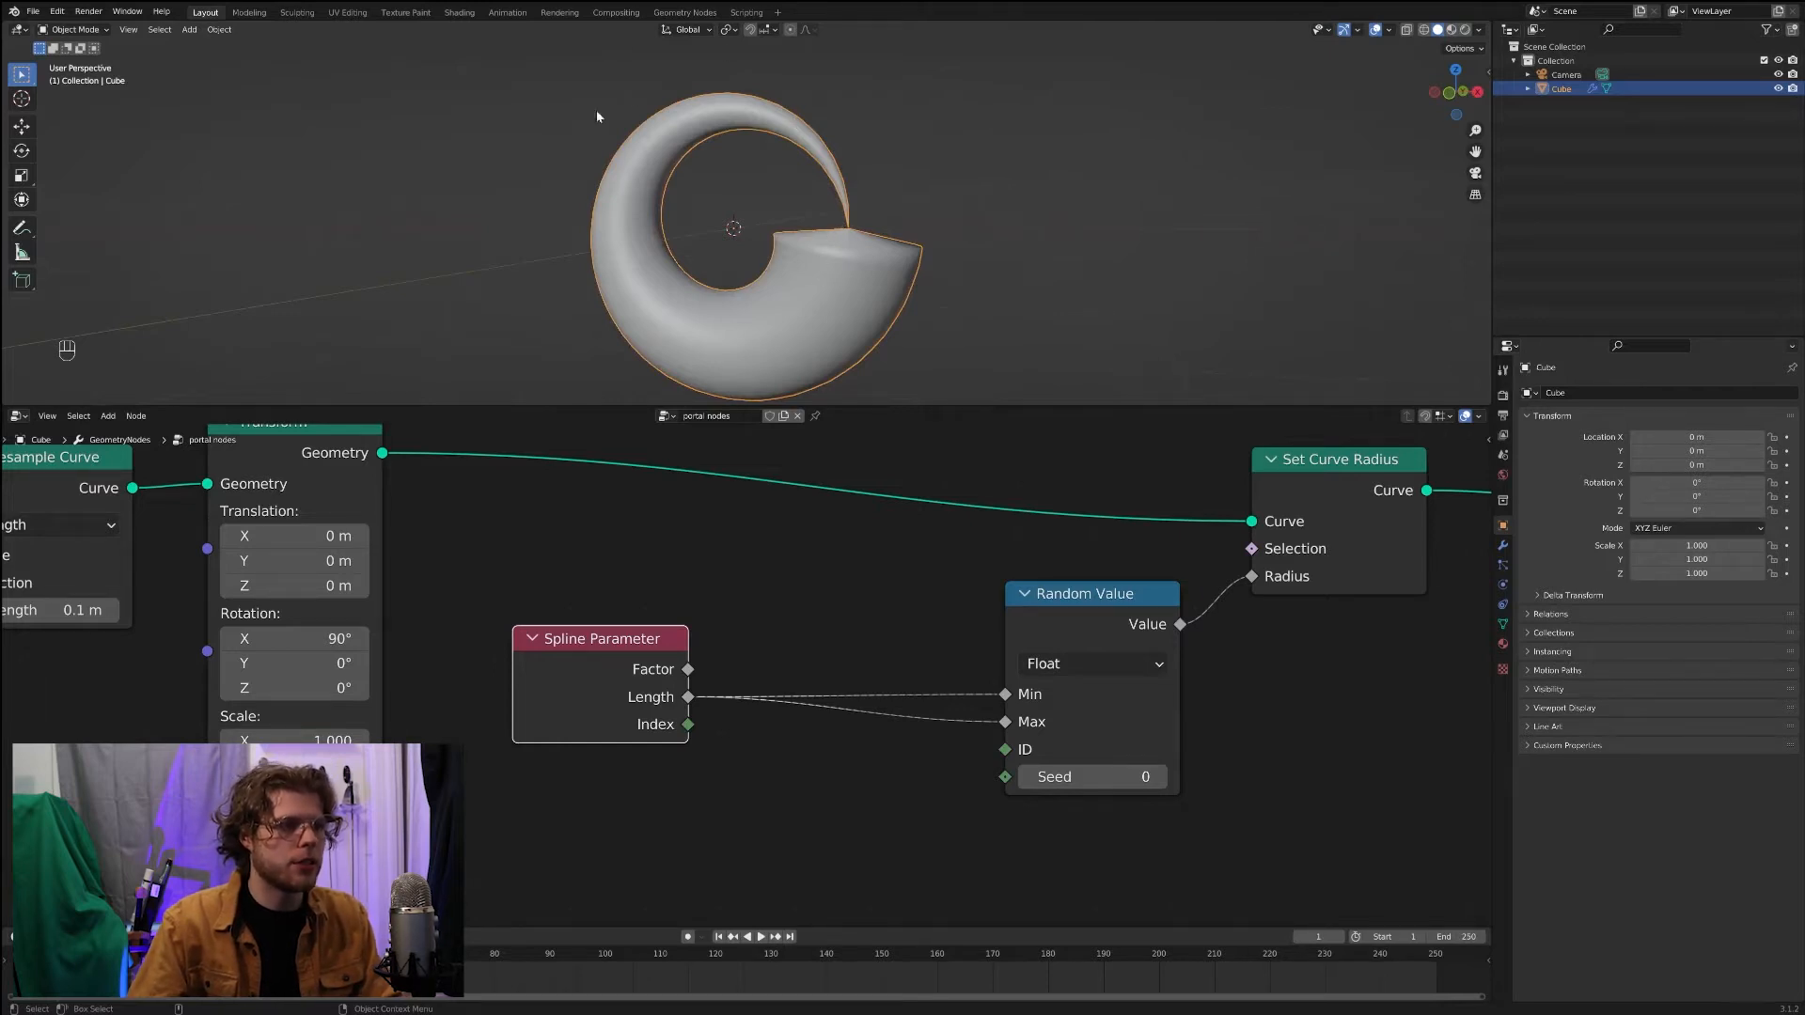
Step: Insert a Math node between the Spline Parameter's Length and the Random Value's Min, and connect its output to Max as well
{"action": "key", "text": "shift+a"}
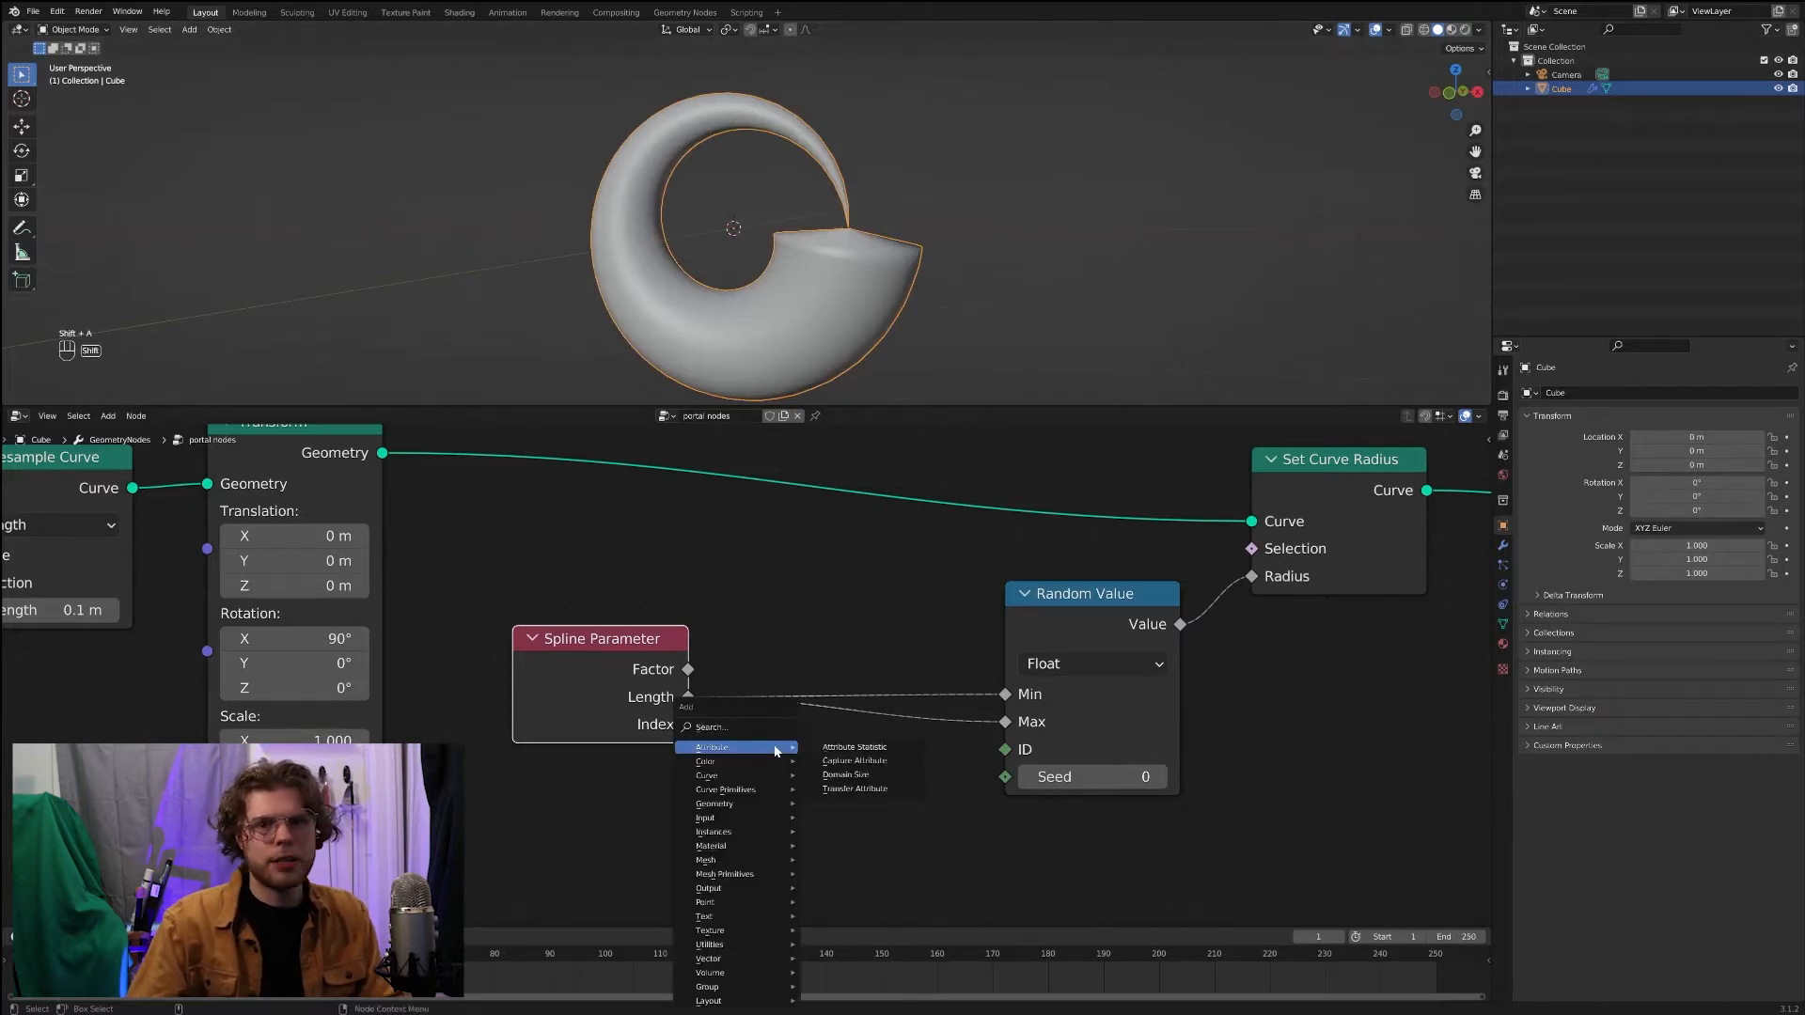
{"action": "left_click", "coordinate": [731, 728]}
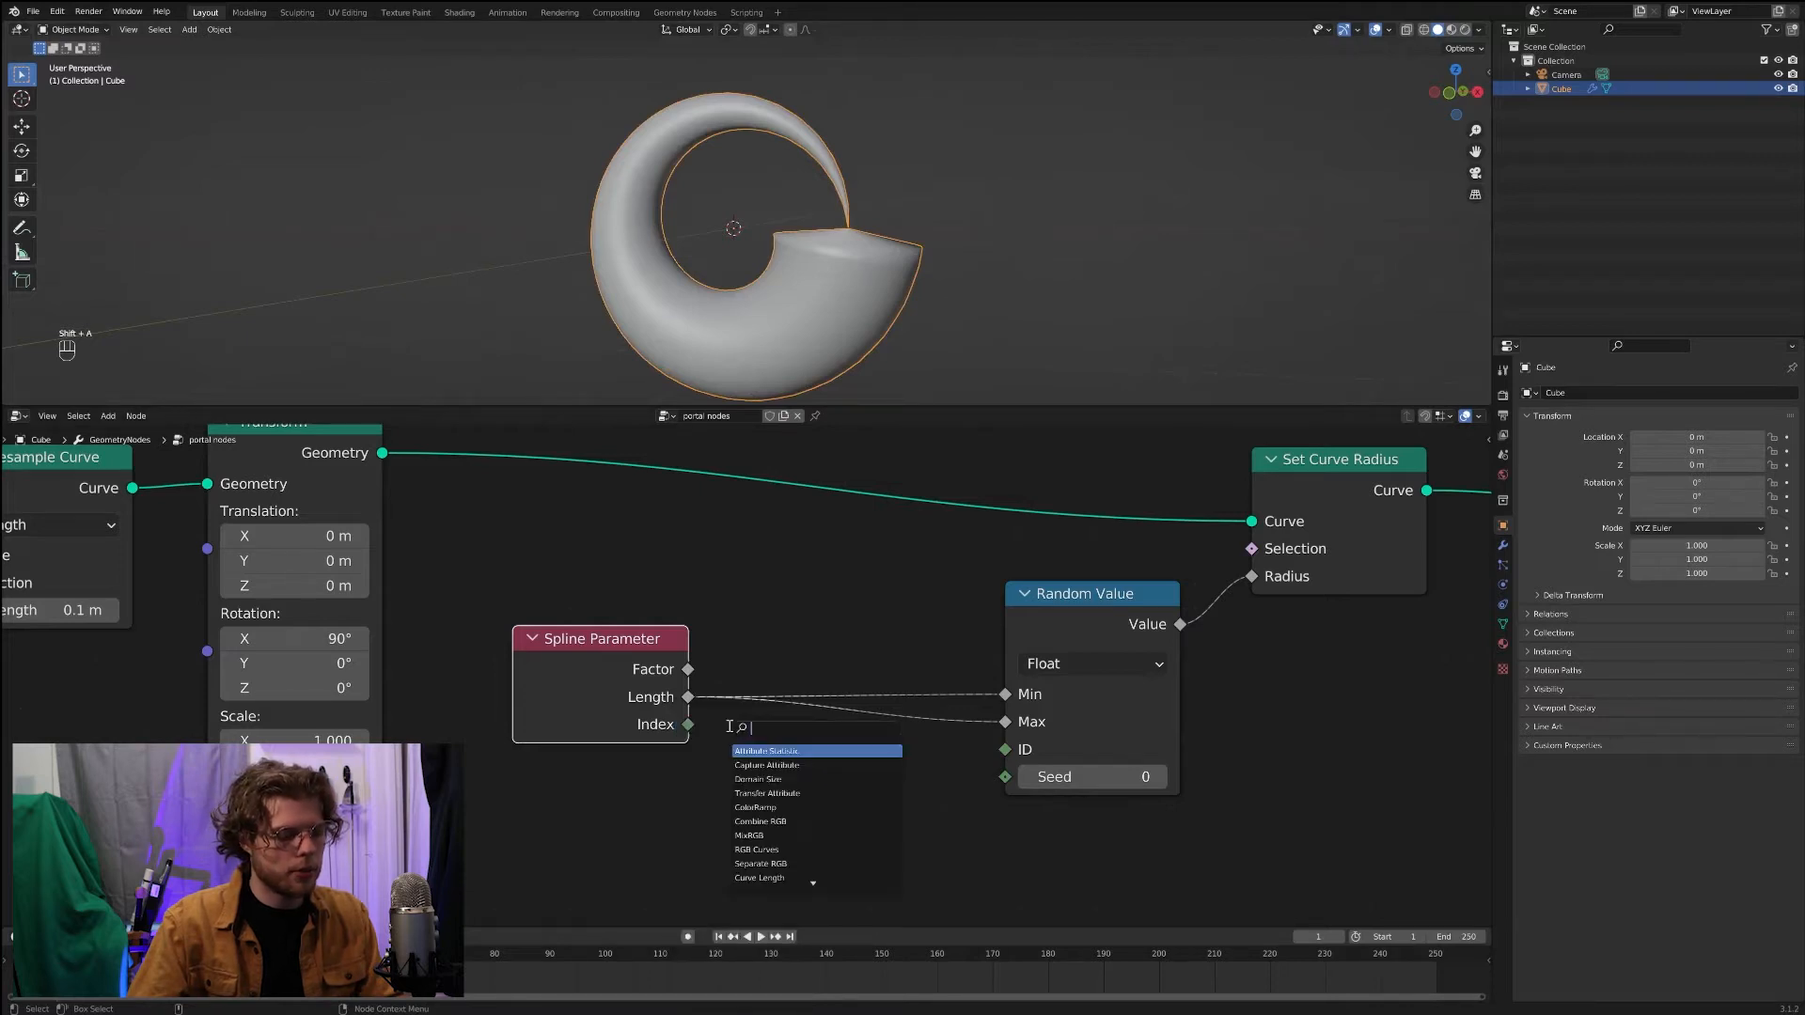
{"action": "type", "text": "math"}
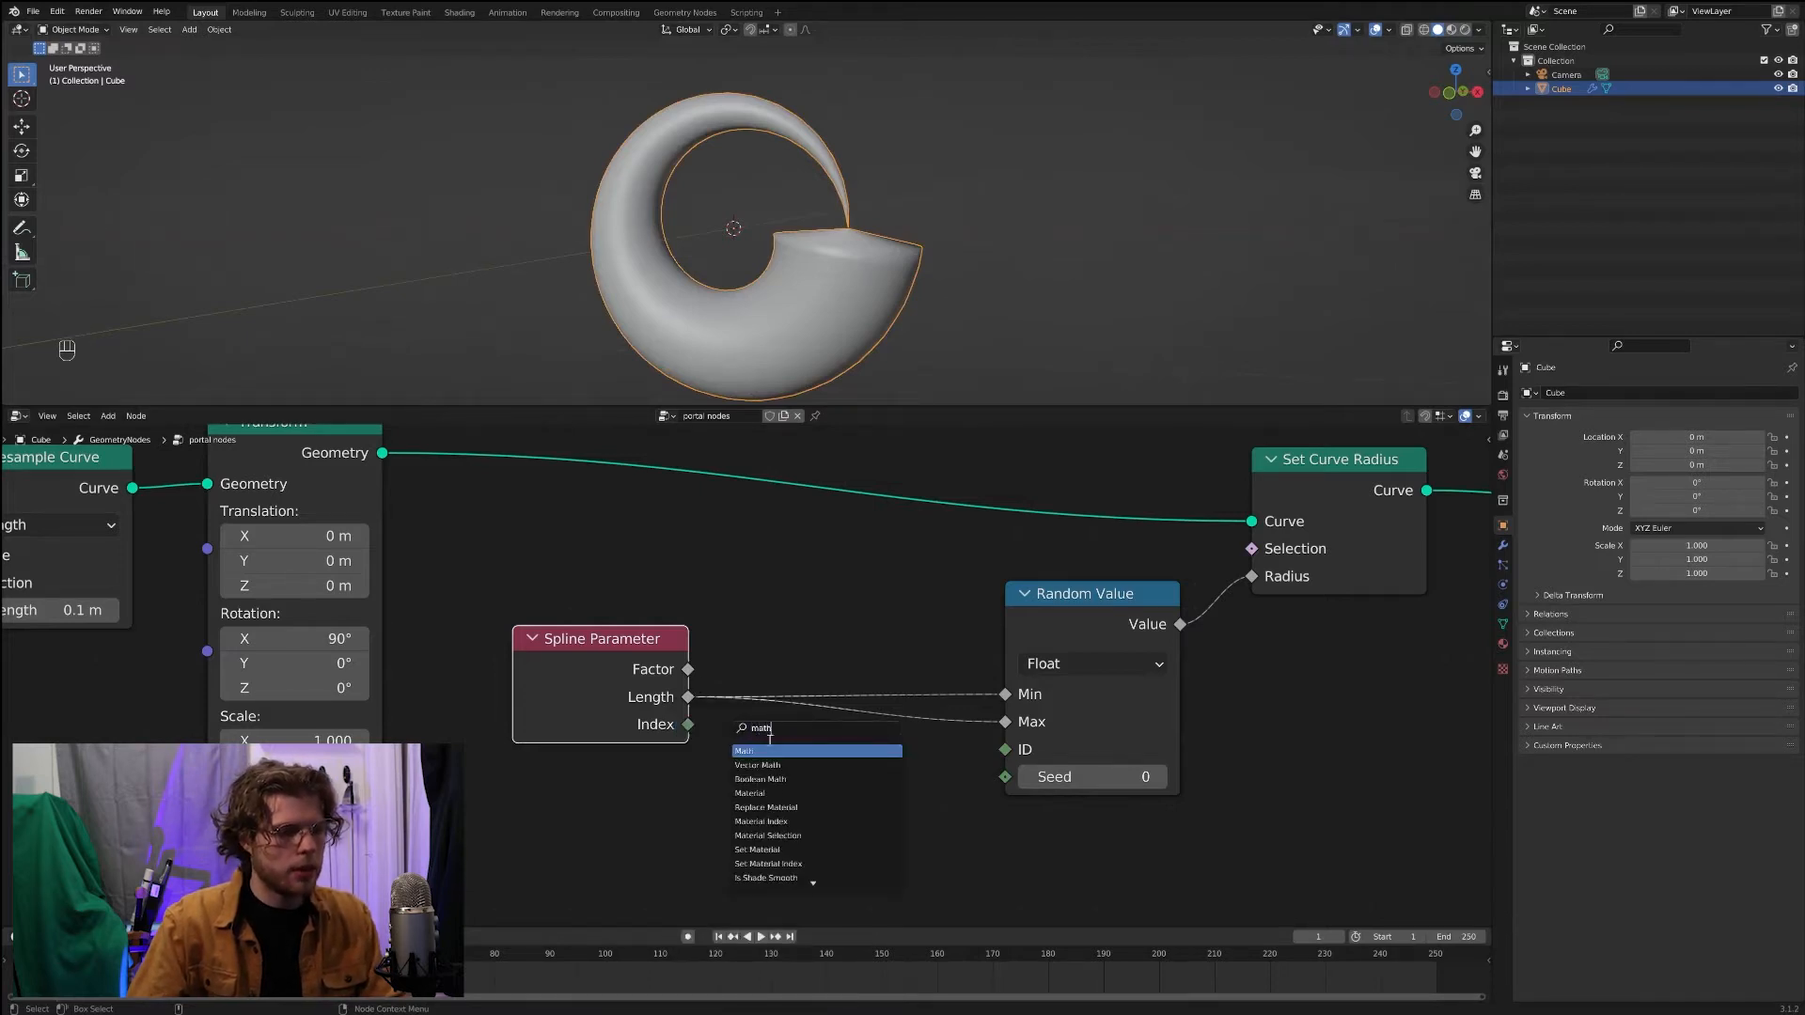
{"action": "left_click", "coordinate": [785, 751]}
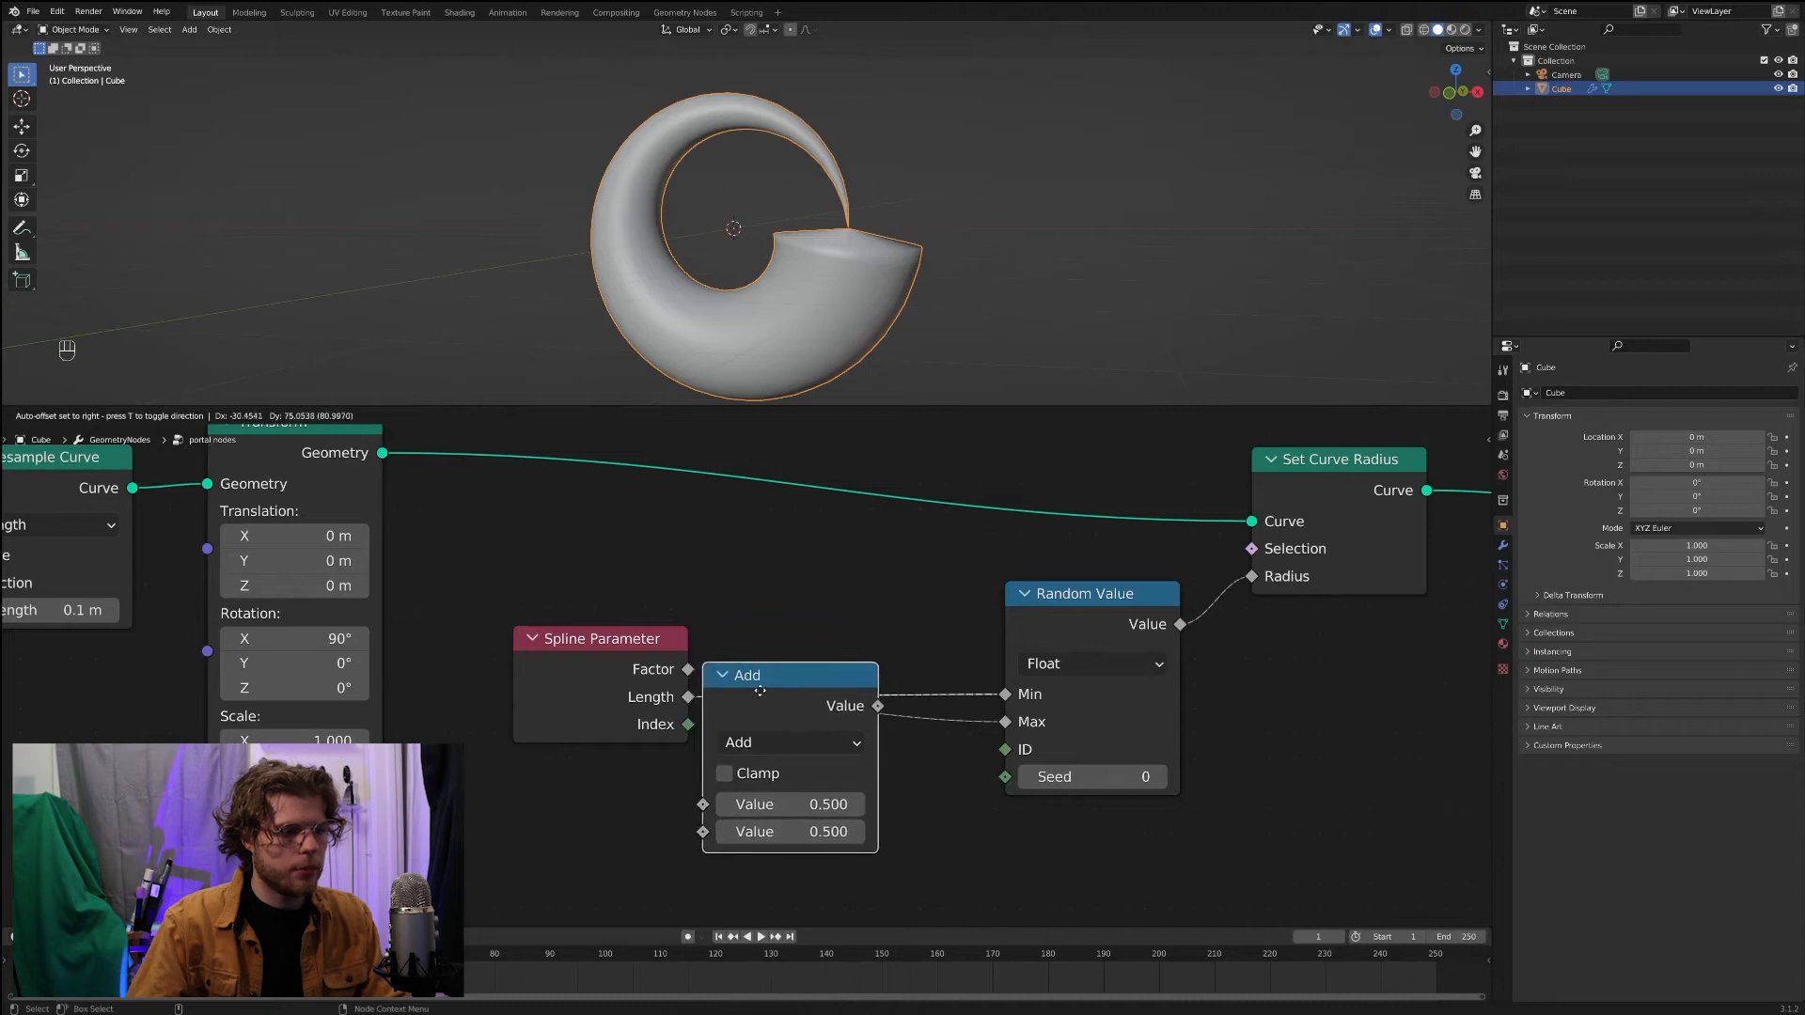
{"action": "left_click", "coordinate": [835, 702]}
{"action": "left_click_drag", "start_coordinate": [835, 703], "coordinate": [763, 578]}
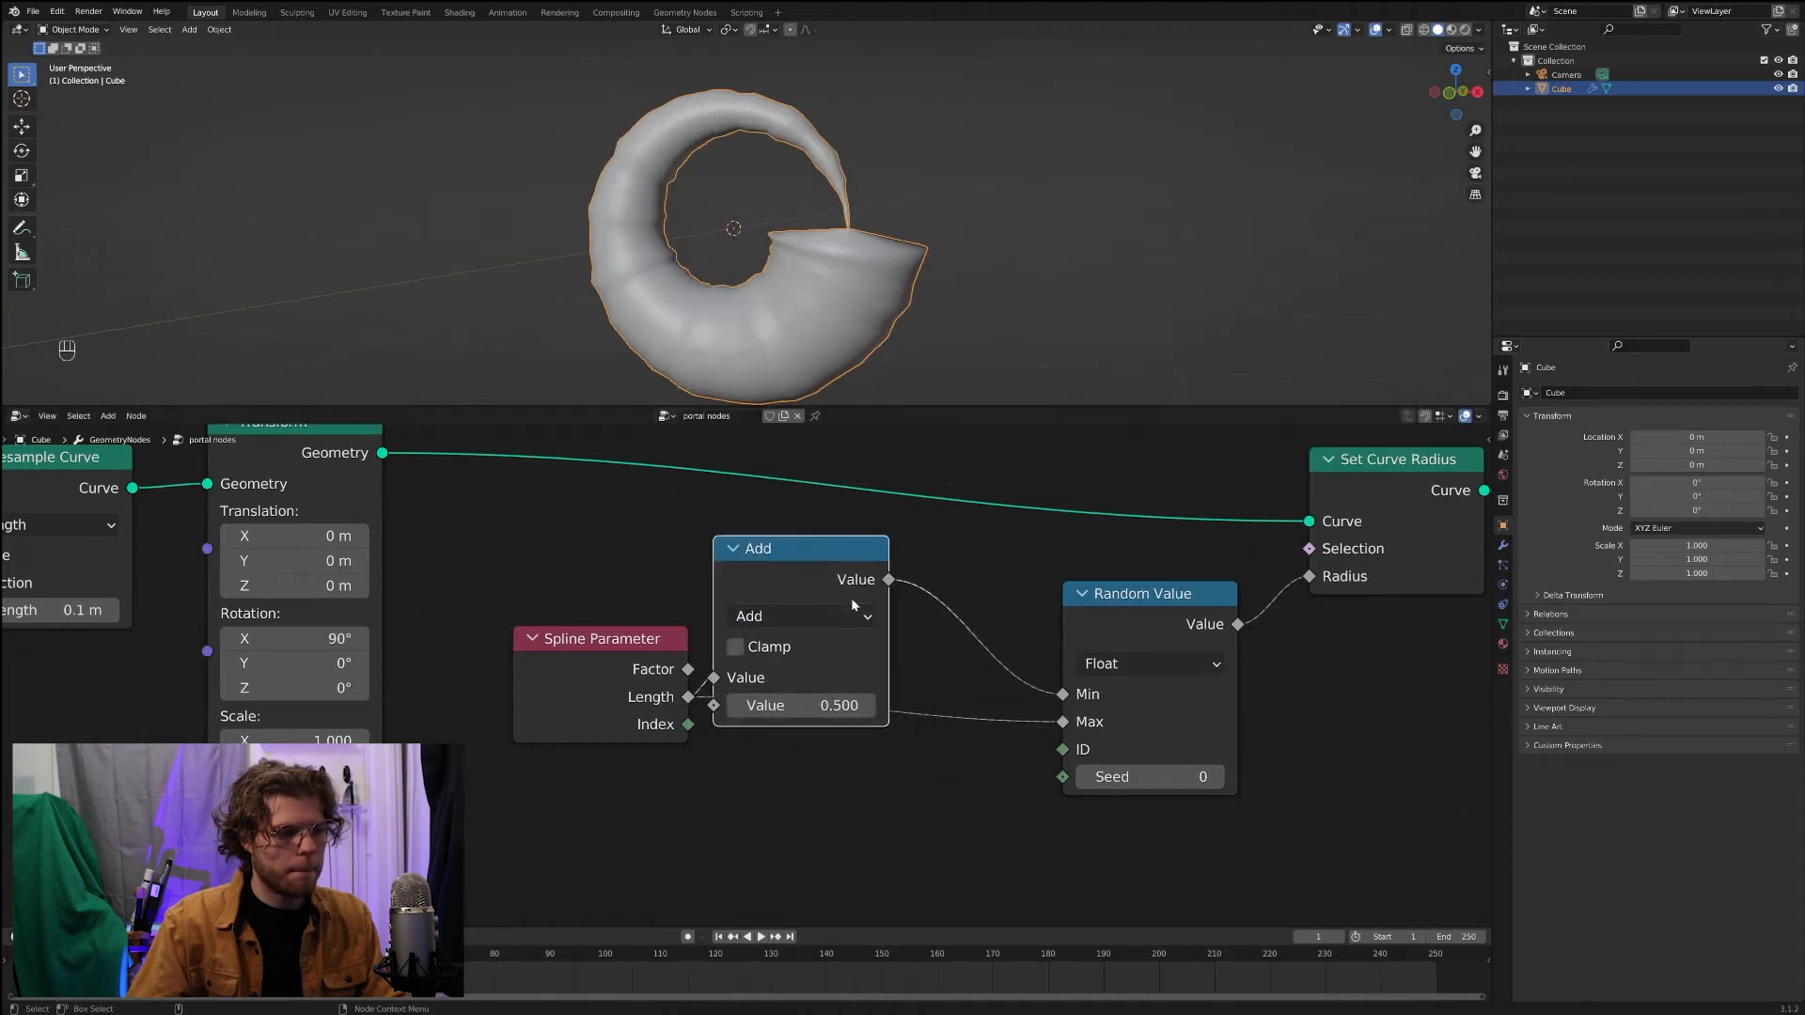
{"action": "left_click_drag", "start_coordinate": [888, 581], "coordinate": [1062, 722]}
{"action": "middle_click_drag", "start_coordinate": [921, 752], "coordinate": [951, 779]}
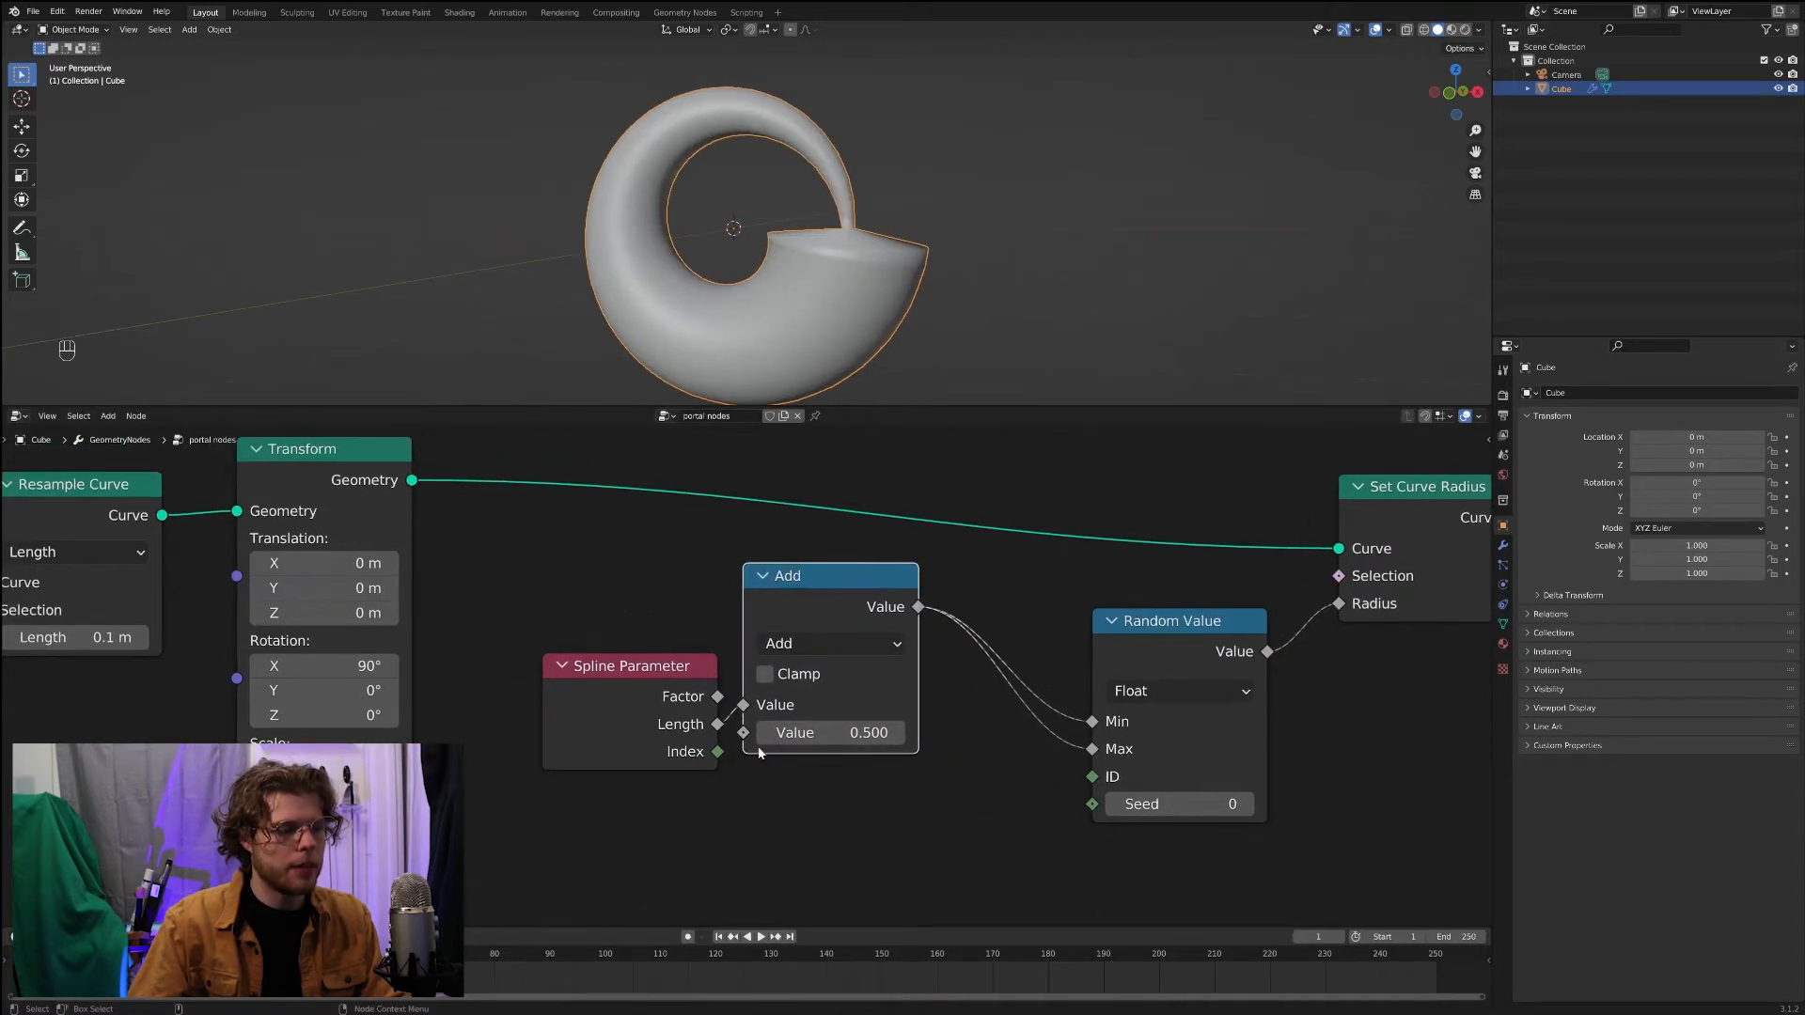
Step: Space out the Spline Parameter and Math nodes, change the Math operation to Greater Than, and set its threshold to -4.6
{"action": "left_click_drag", "start_coordinate": [630, 673], "coordinate": [583, 638]}
{"action": "left_click", "coordinate": [826, 653]}
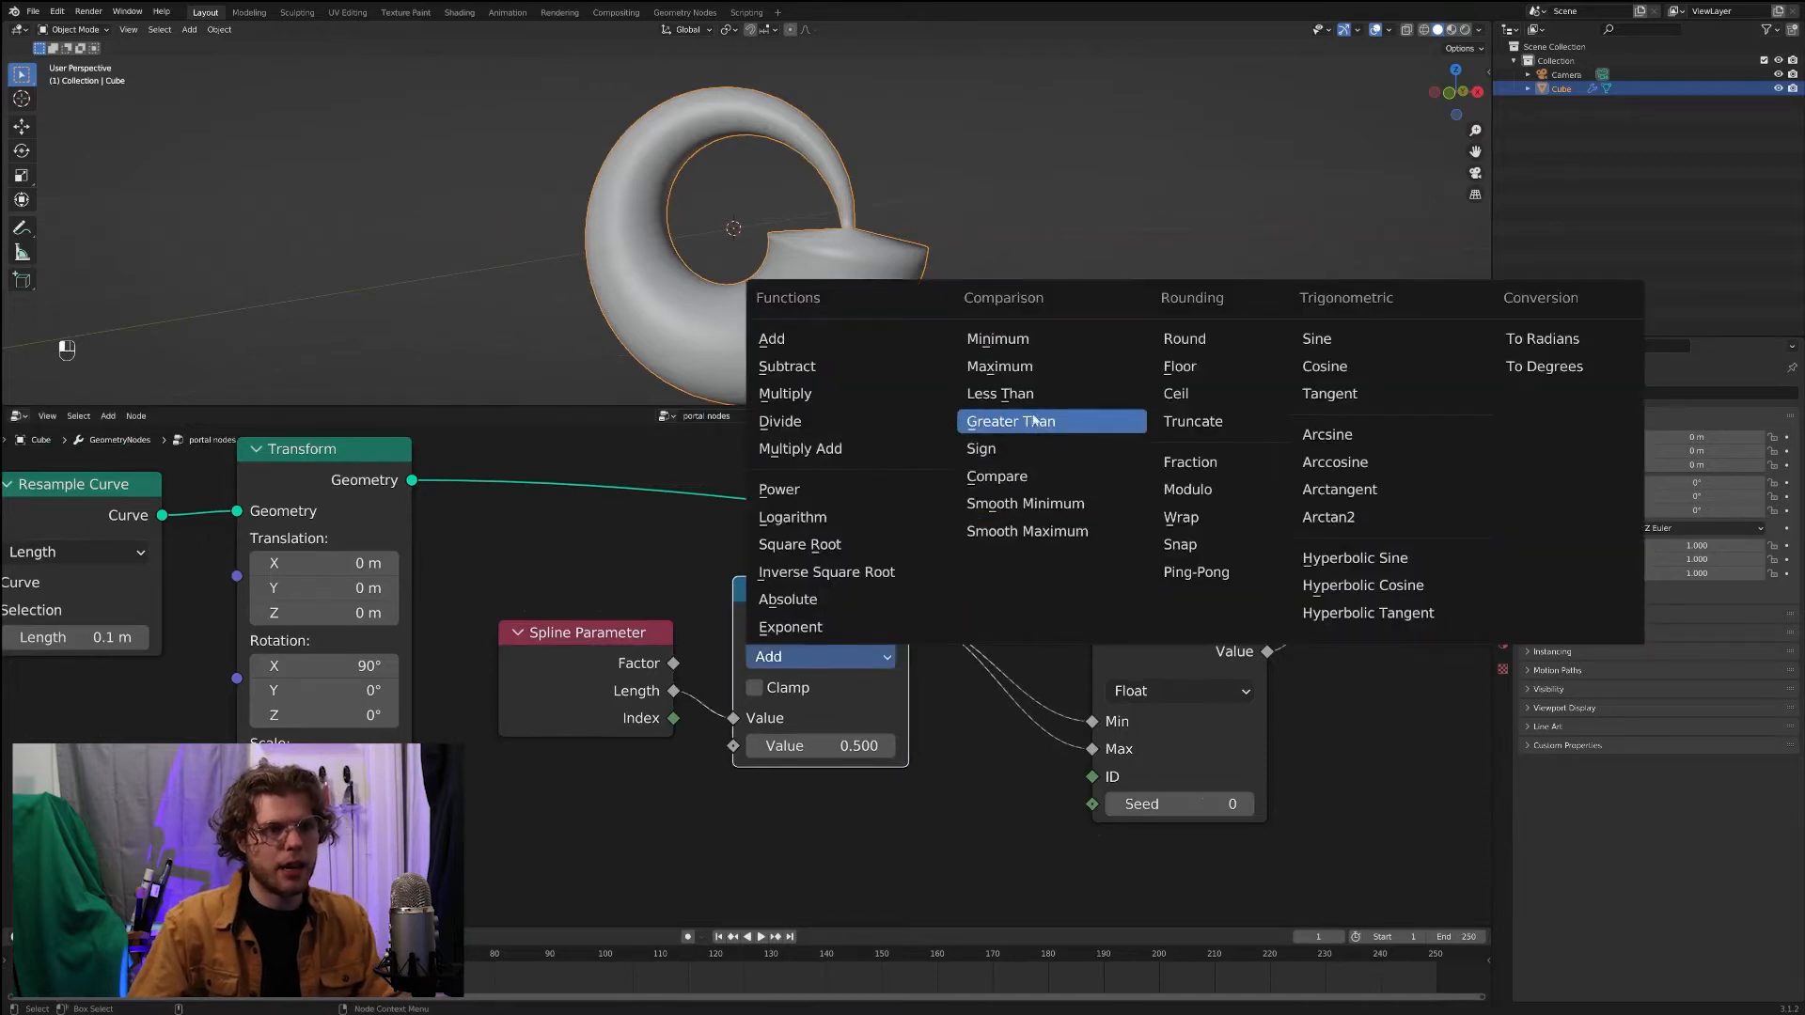
{"action": "left_click", "coordinate": [1030, 422]}
{"action": "scroll", "coordinate": [855, 721], "scroll_direction": "up", "scroll_amount": 1}
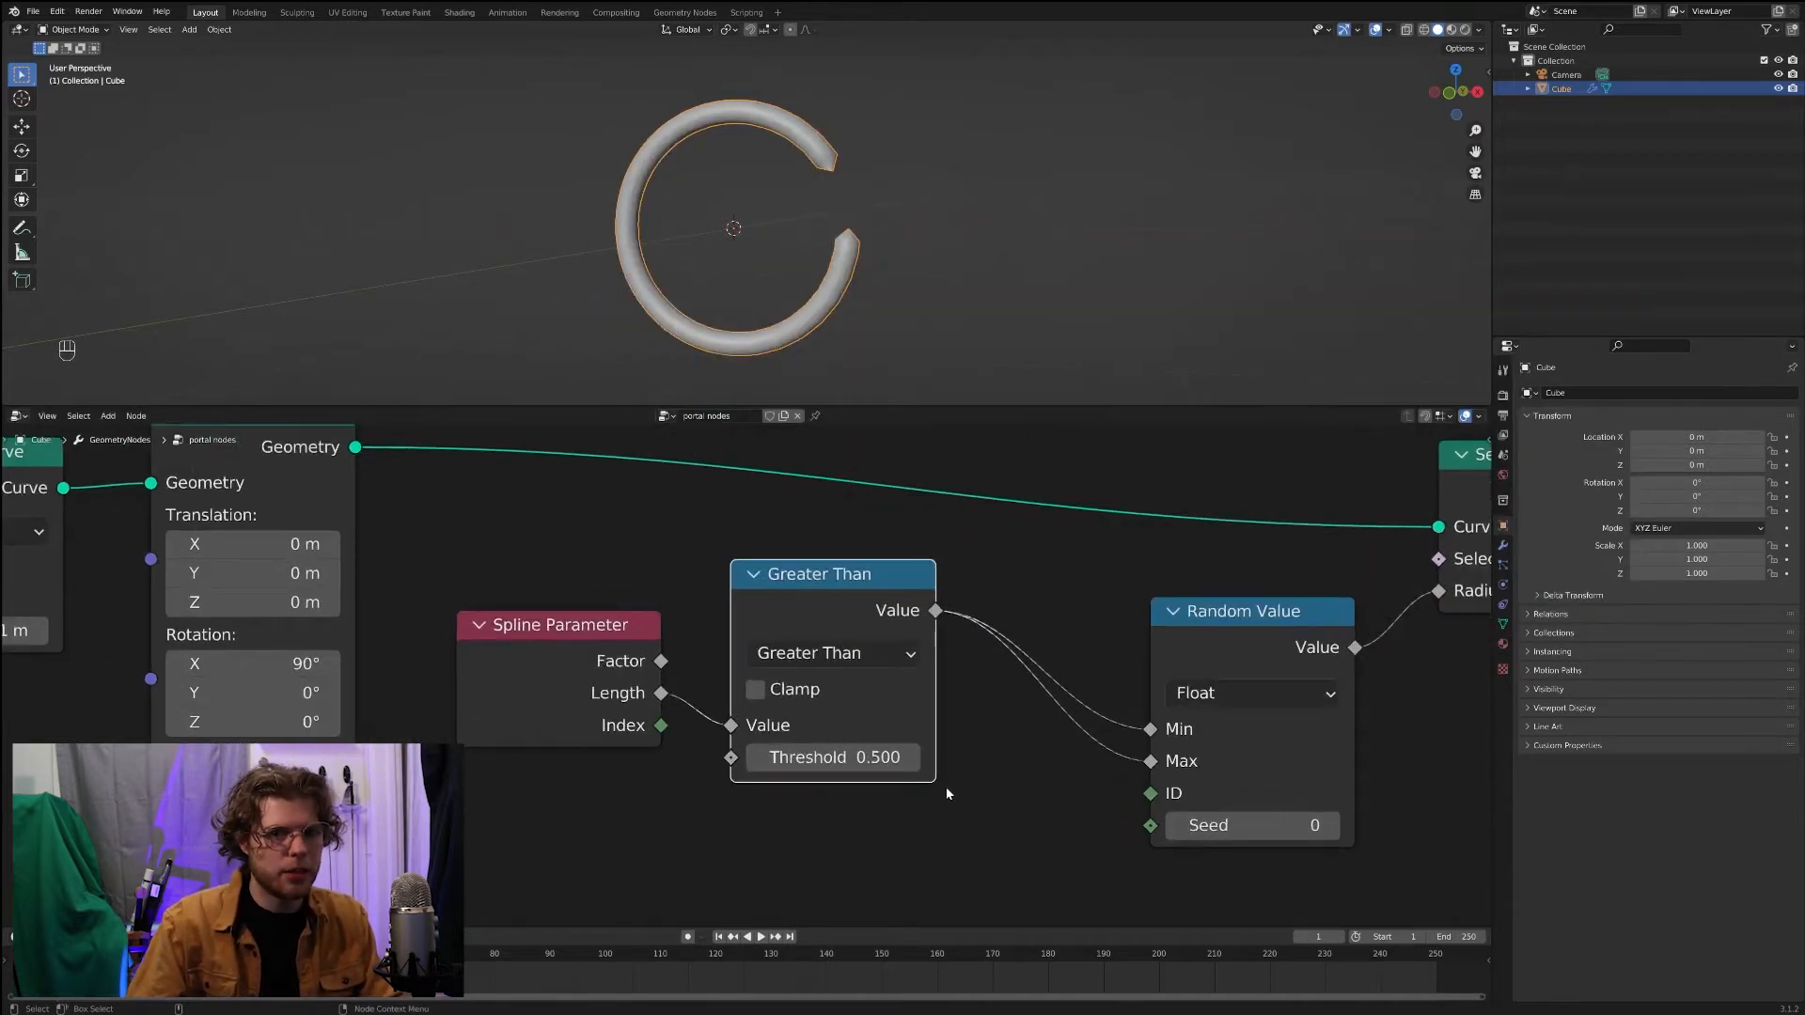
{"action": "scroll", "coordinate": [947, 794], "scroll_direction": "up", "scroll_amount": 1}
{"action": "left_click_drag", "start_coordinate": [851, 767], "coordinate": [776, 767]}
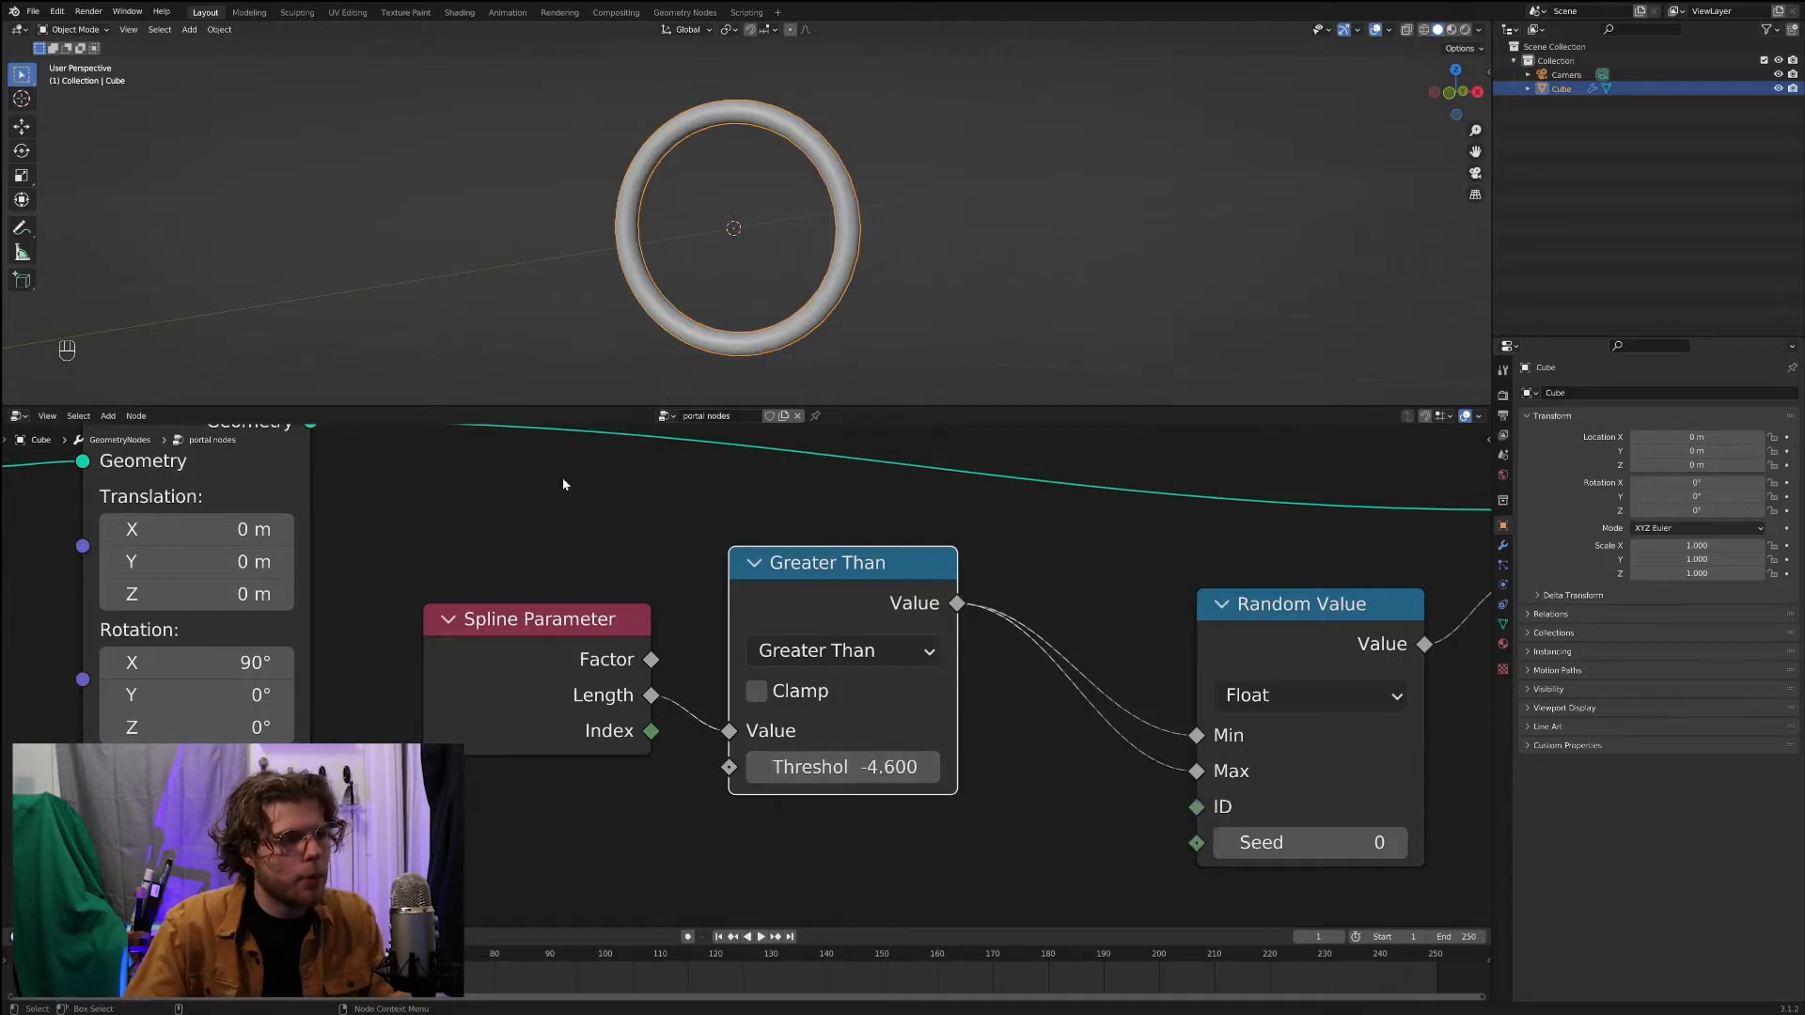
Step: Move the Spline Parameter and Greater Than nodes lower, and insert a duplicate of only Greater Than into the link feeding Random Value's Min
{"action": "scroll", "coordinate": [871, 207], "scroll_direction": "up", "scroll_amount": 3}
{"action": "left_click_drag", "start_coordinate": [522, 588], "coordinate": [446, 934]}
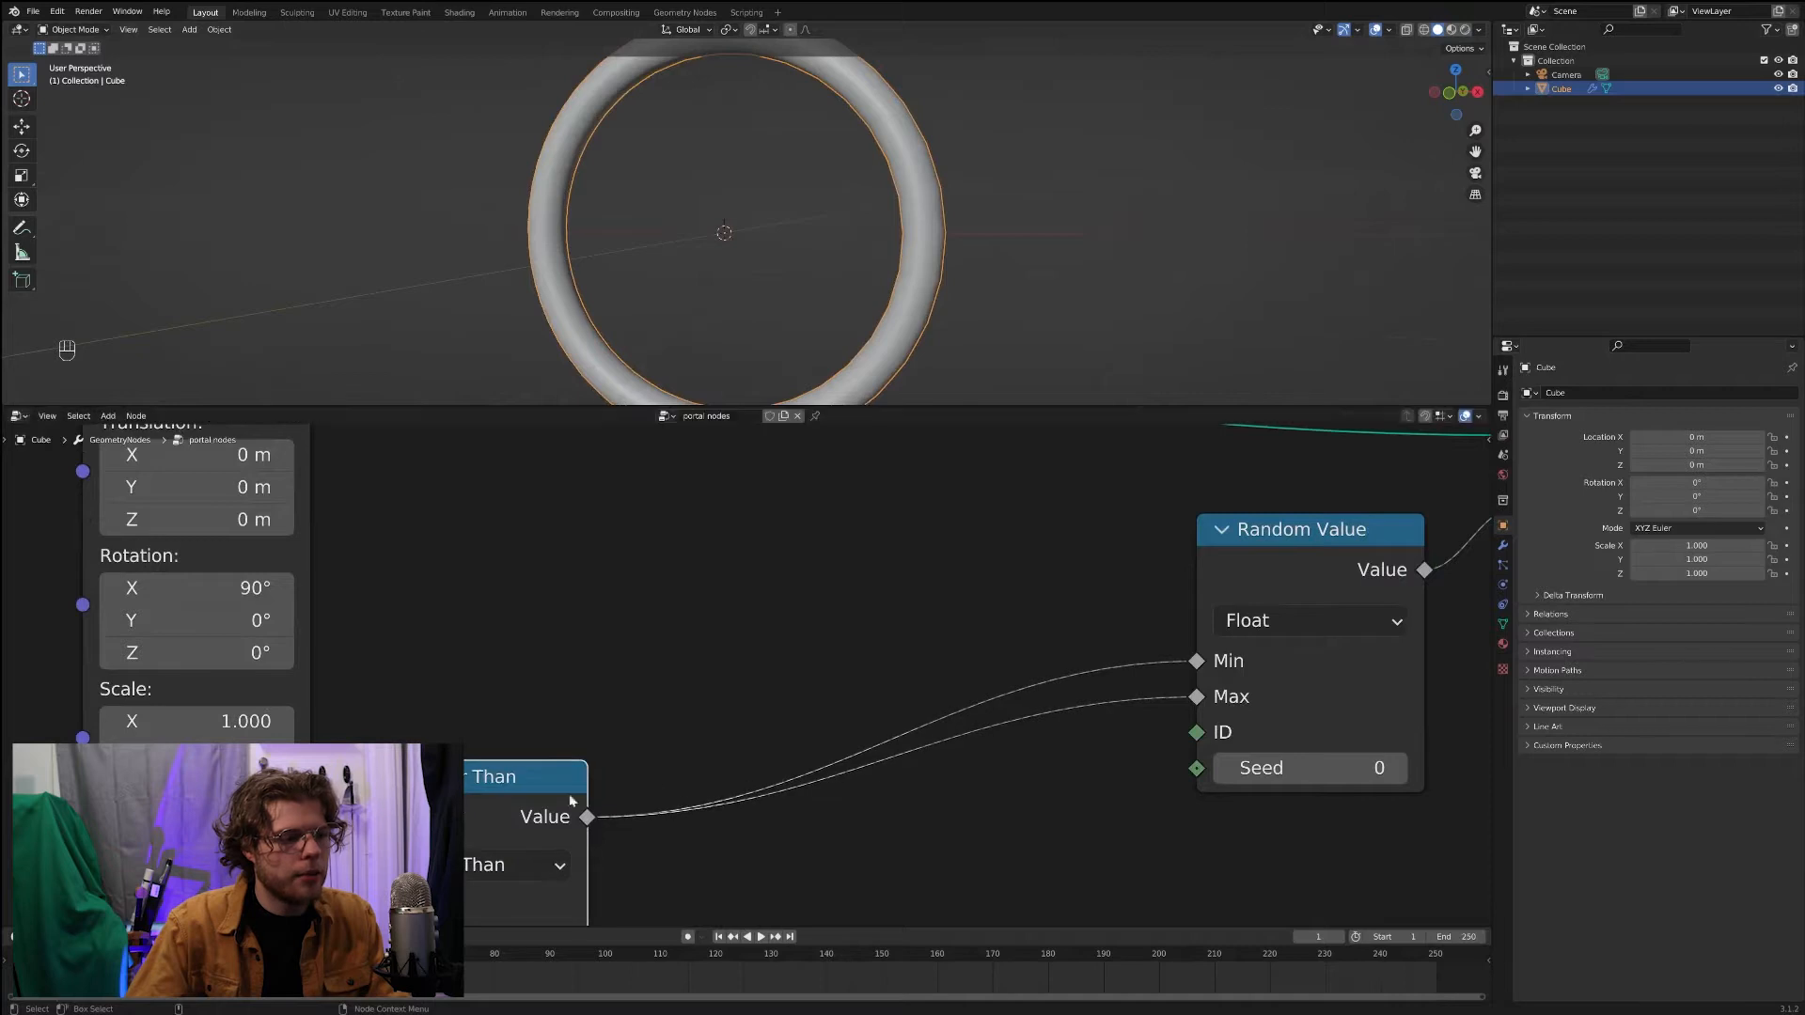
{"action": "key", "text": "shift+d"}
{"action": "left_click", "coordinate": [833, 533]}
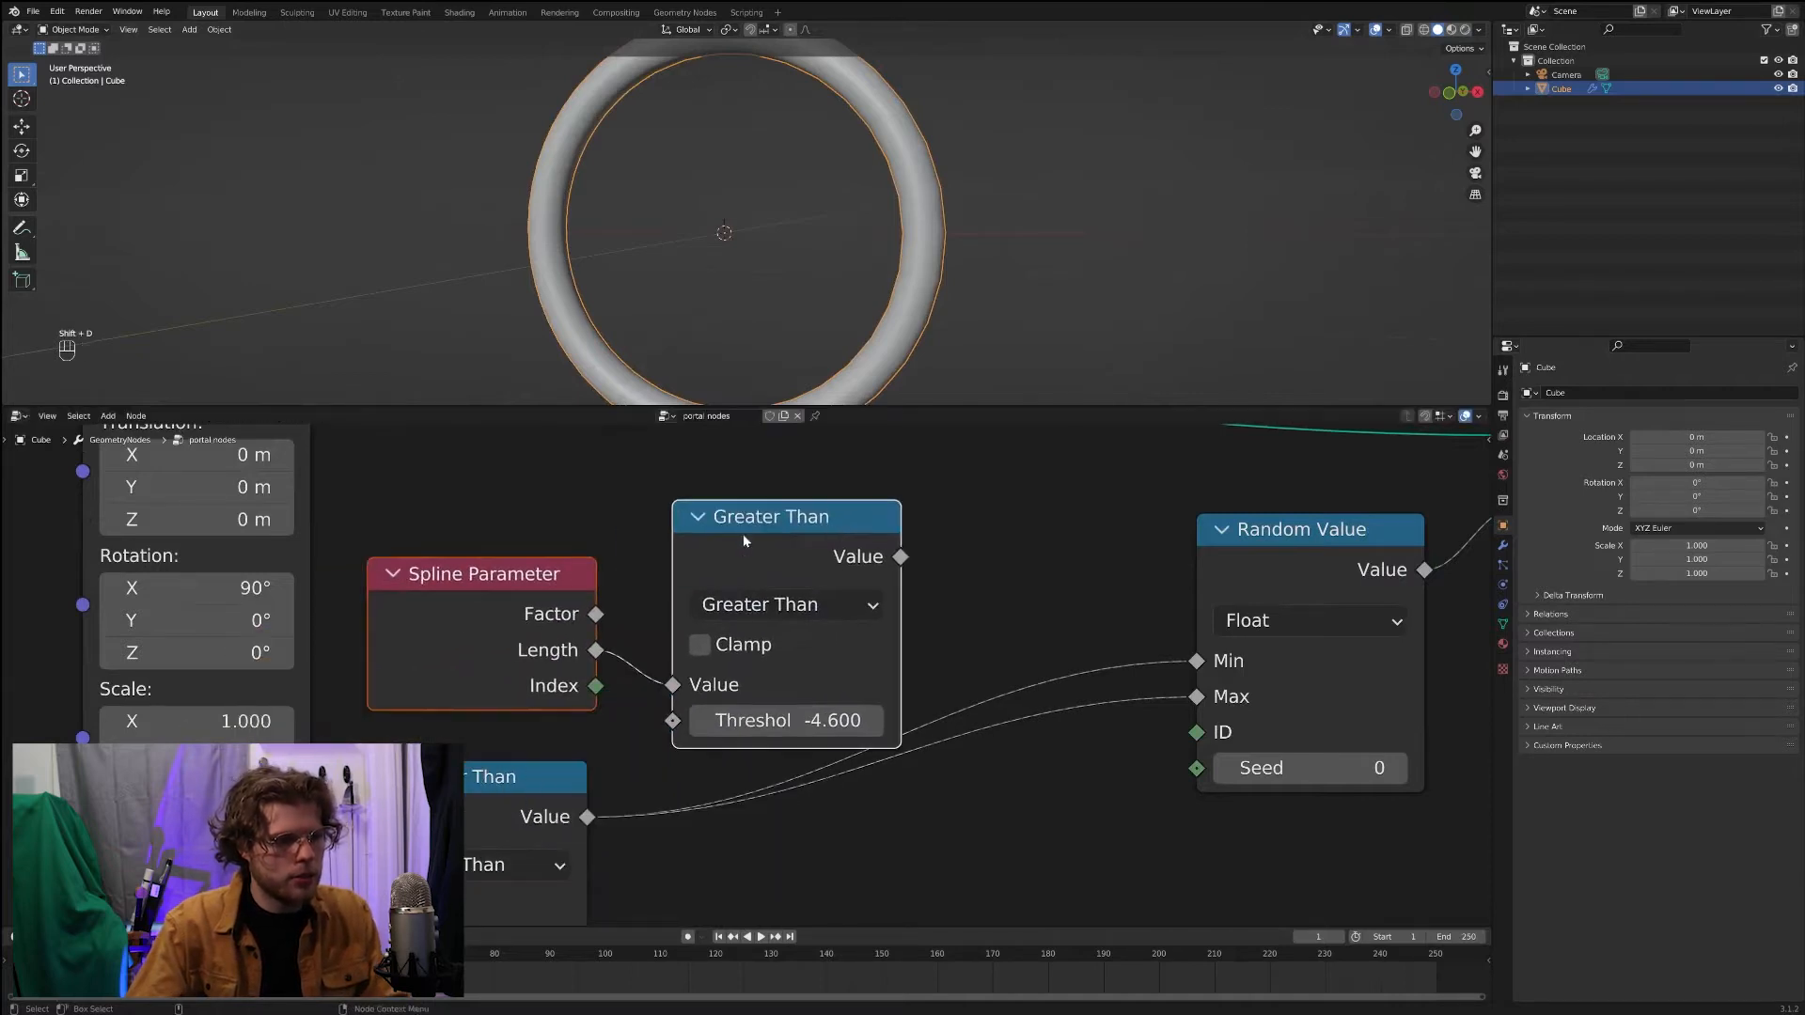
{"action": "left_click", "coordinate": [529, 571]}
{"action": "key", "text": "Delete"}
{"action": "left_click_drag", "start_coordinate": [788, 526], "coordinate": [884, 619]}
Step: Change the duplicated Math node's operation to Multiply and insert a copy of it into the link feeding Random Value's Max
{"action": "left_click", "coordinate": [905, 708]}
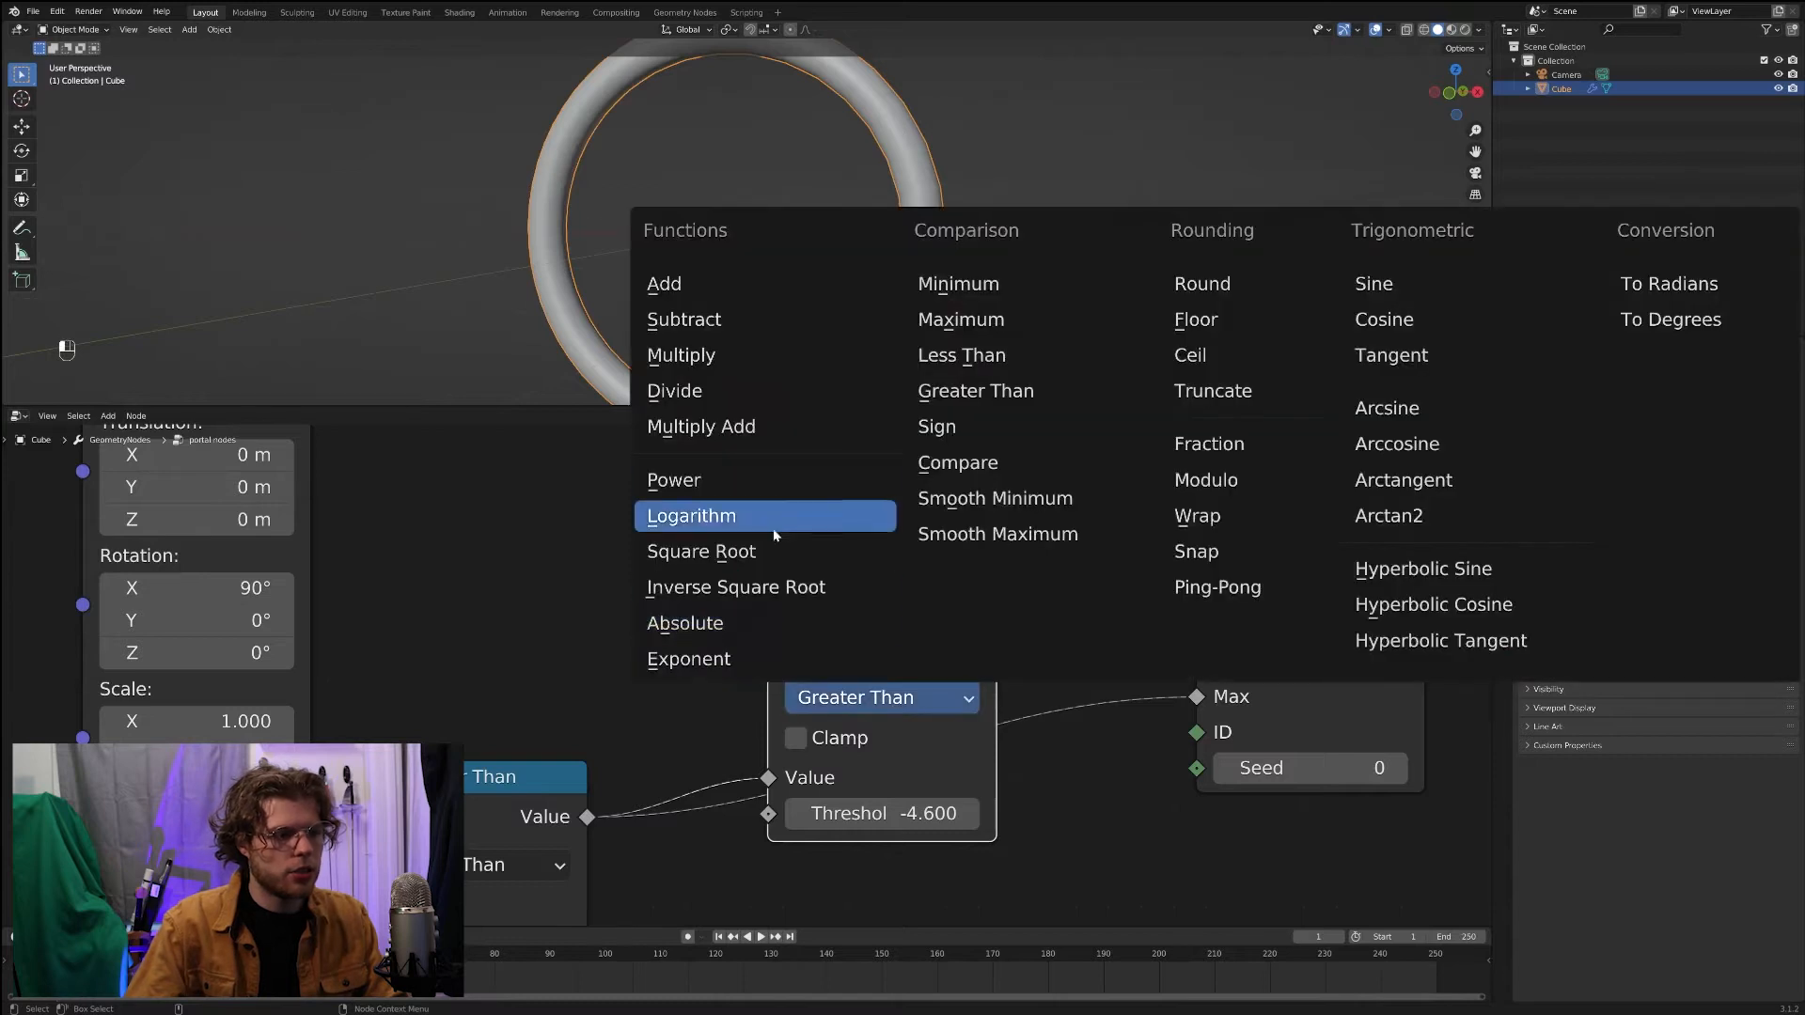
{"action": "left_click", "coordinate": [752, 355]}
{"action": "left_click_drag", "start_coordinate": [879, 625], "coordinate": [766, 505]}
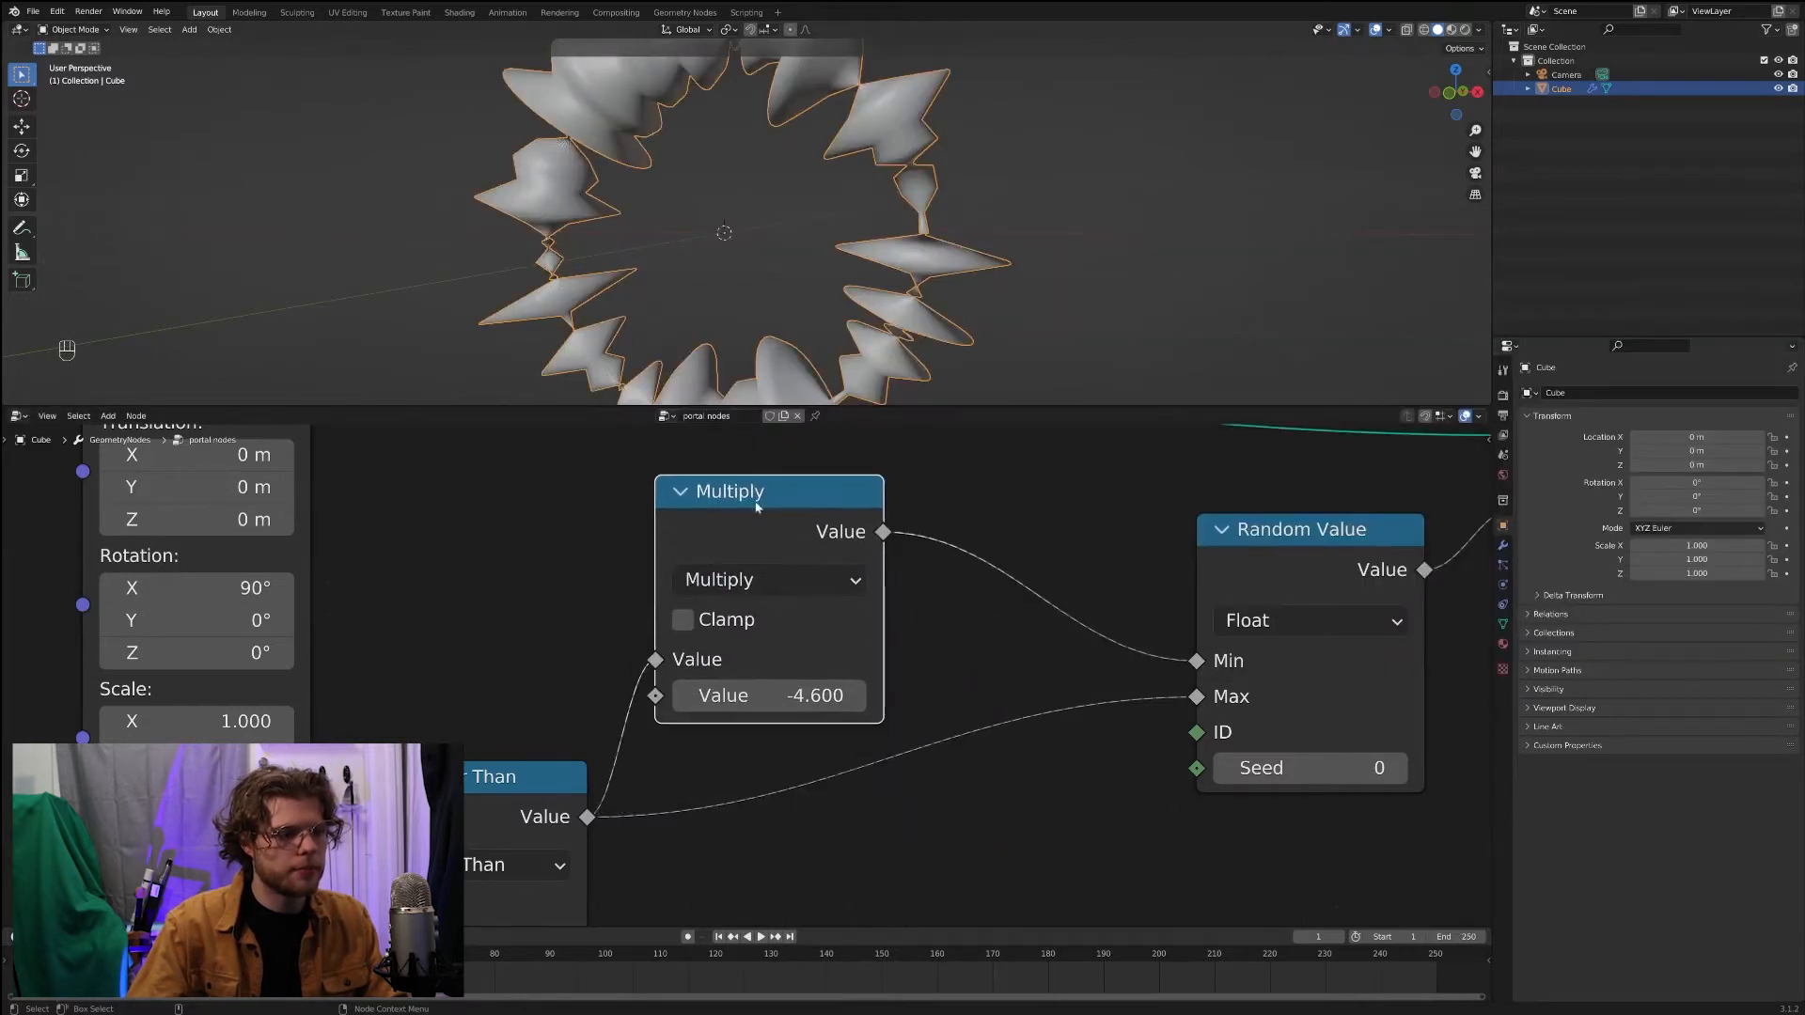
{"action": "middle_click_drag", "start_coordinate": [923, 826], "coordinate": [919, 763]}
{"action": "key", "text": "shift+d"}
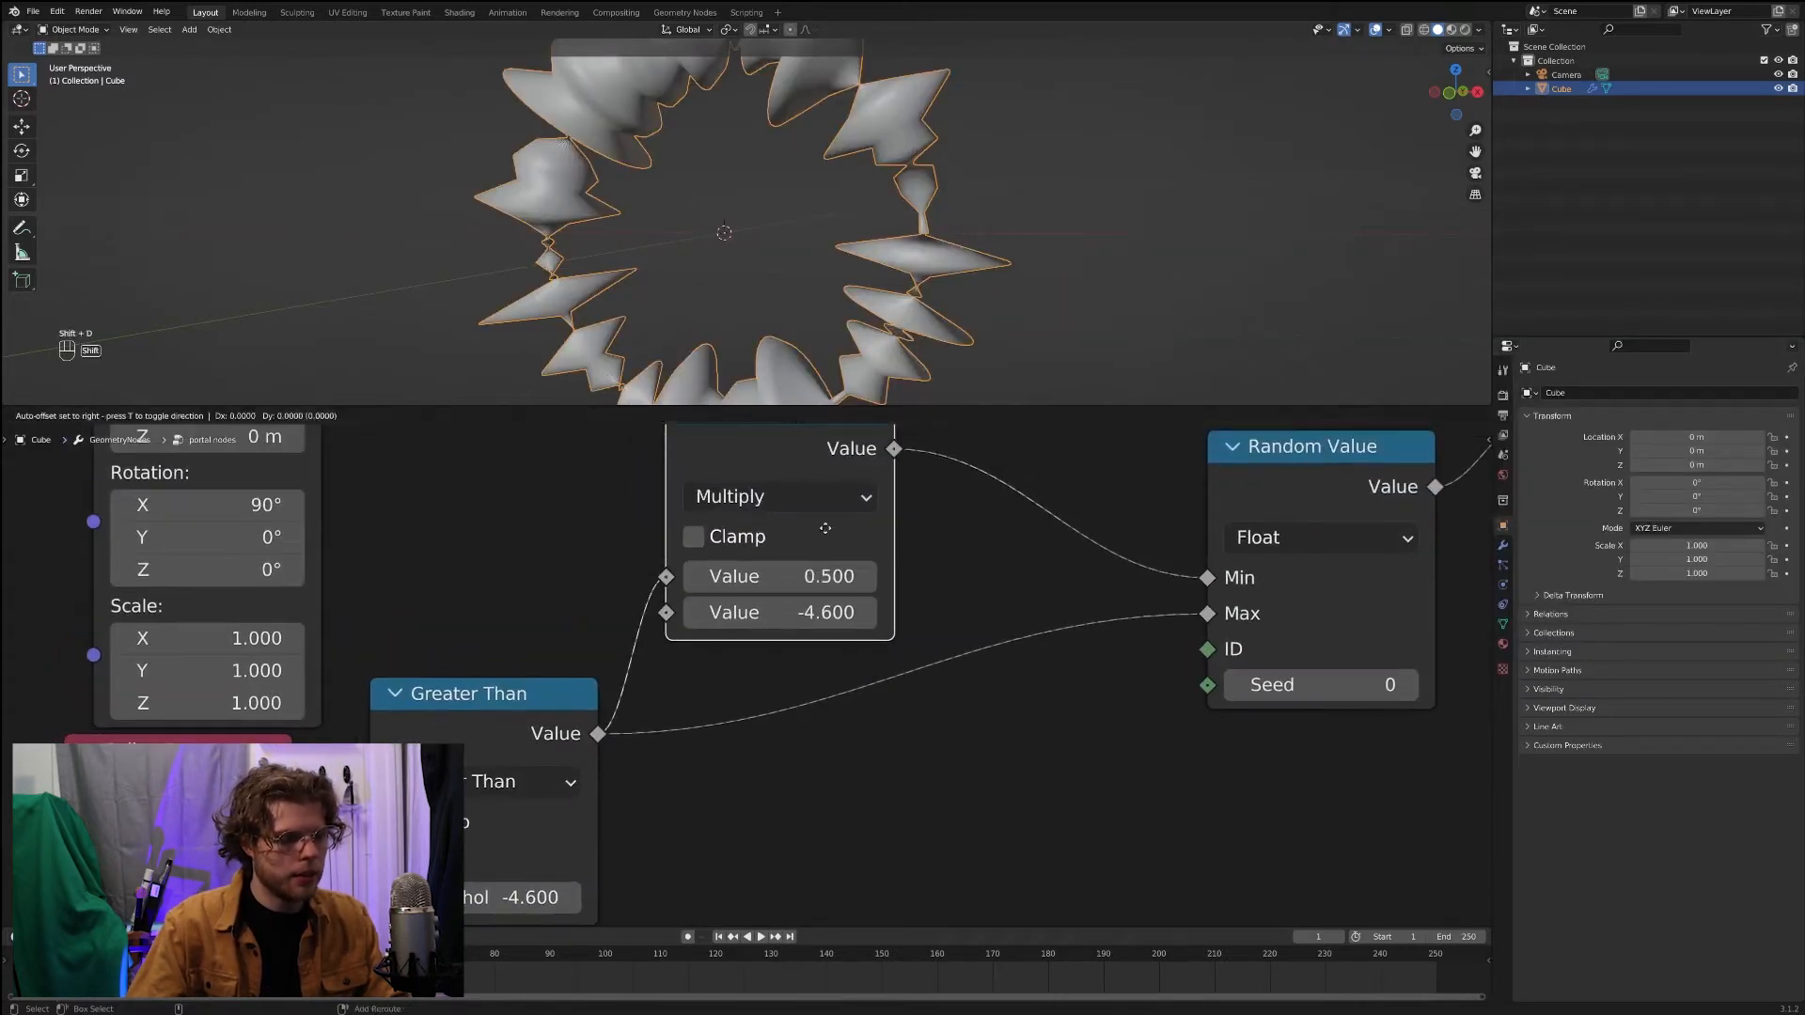
{"action": "left_click", "coordinate": [889, 676]}
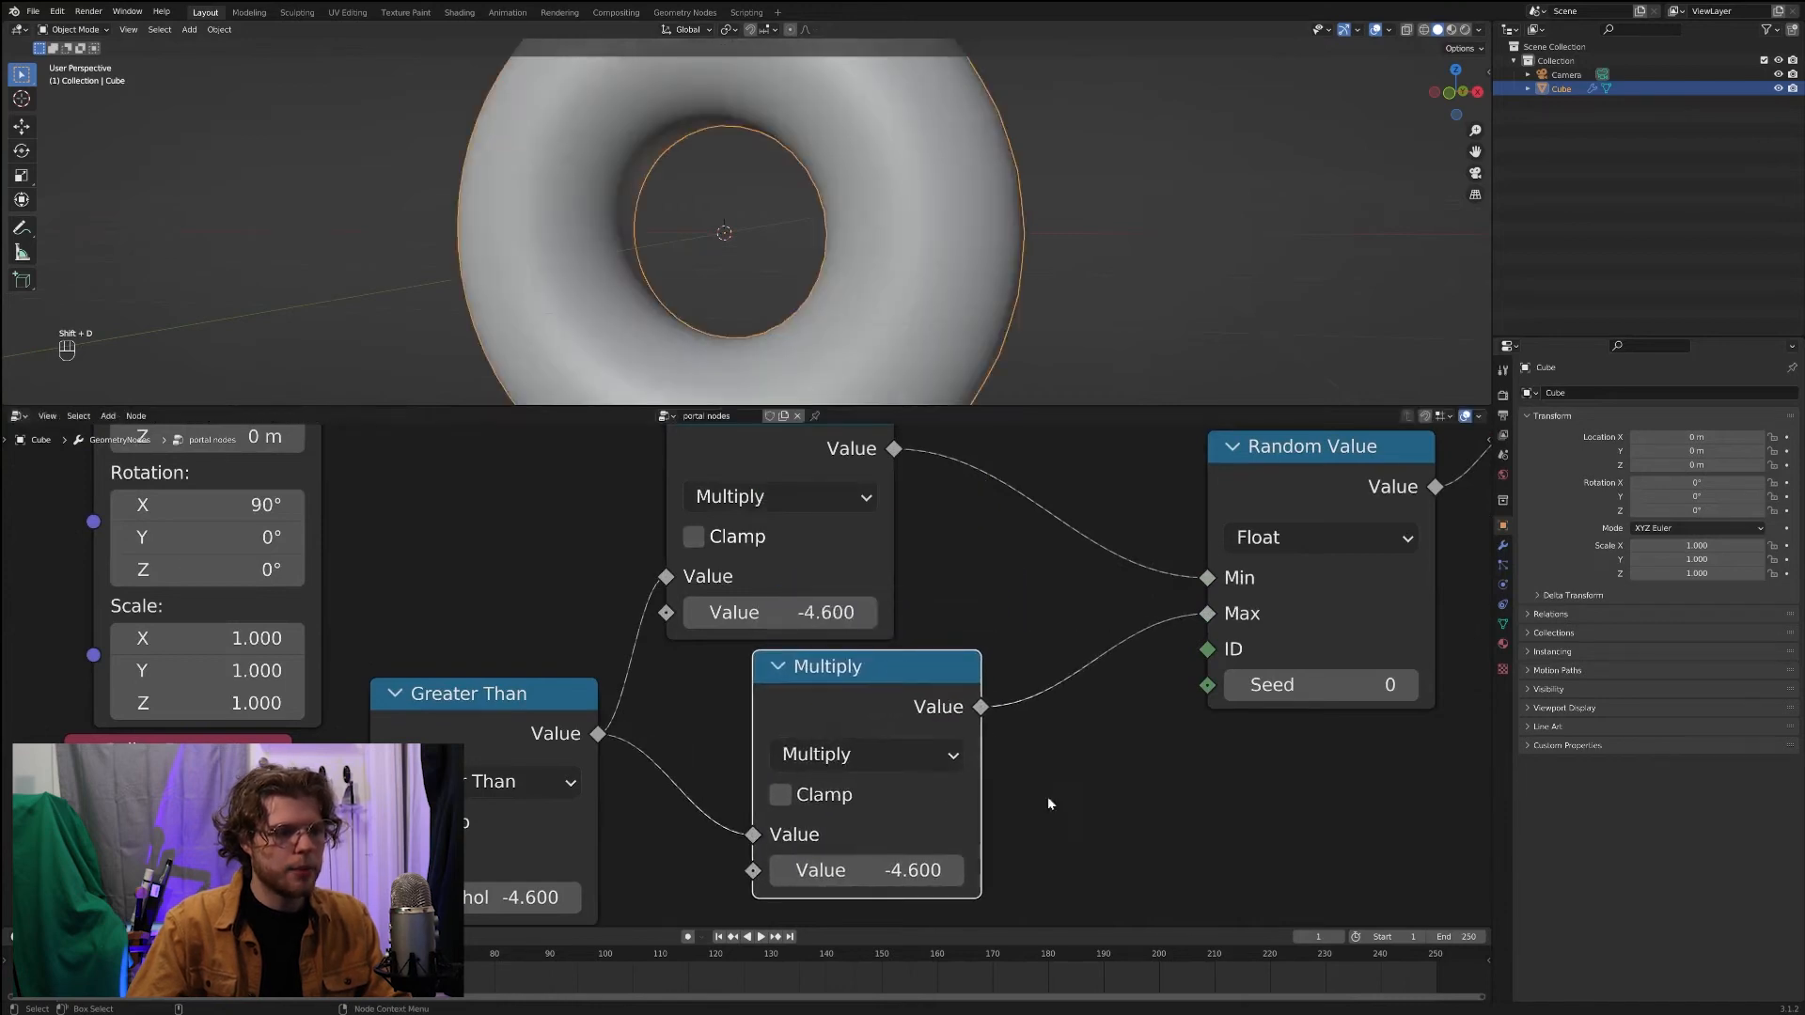
Step: Set the Multiply value to 0.3 for the node feeding Min and to 0.6 for the node feeding Max
{"action": "middle_click_drag", "start_coordinate": [1045, 795], "coordinate": [1056, 778]}
{"action": "mouse_move", "coordinate": [913, 854]}
{"action": "left_mouse_down"}
{"action": "mouse_move", "coordinate": [884, 854]}
{"action": "mouse_move", "coordinate": [950, 853]}
{"action": "left_mouse_up"}
{"action": "left_click_drag", "start_coordinate": [827, 594], "coordinate": [893, 594]}
{"action": "left_click_drag", "start_coordinate": [894, 853], "coordinate": [949, 853]}
{"action": "left_click", "coordinate": [706, 598]}
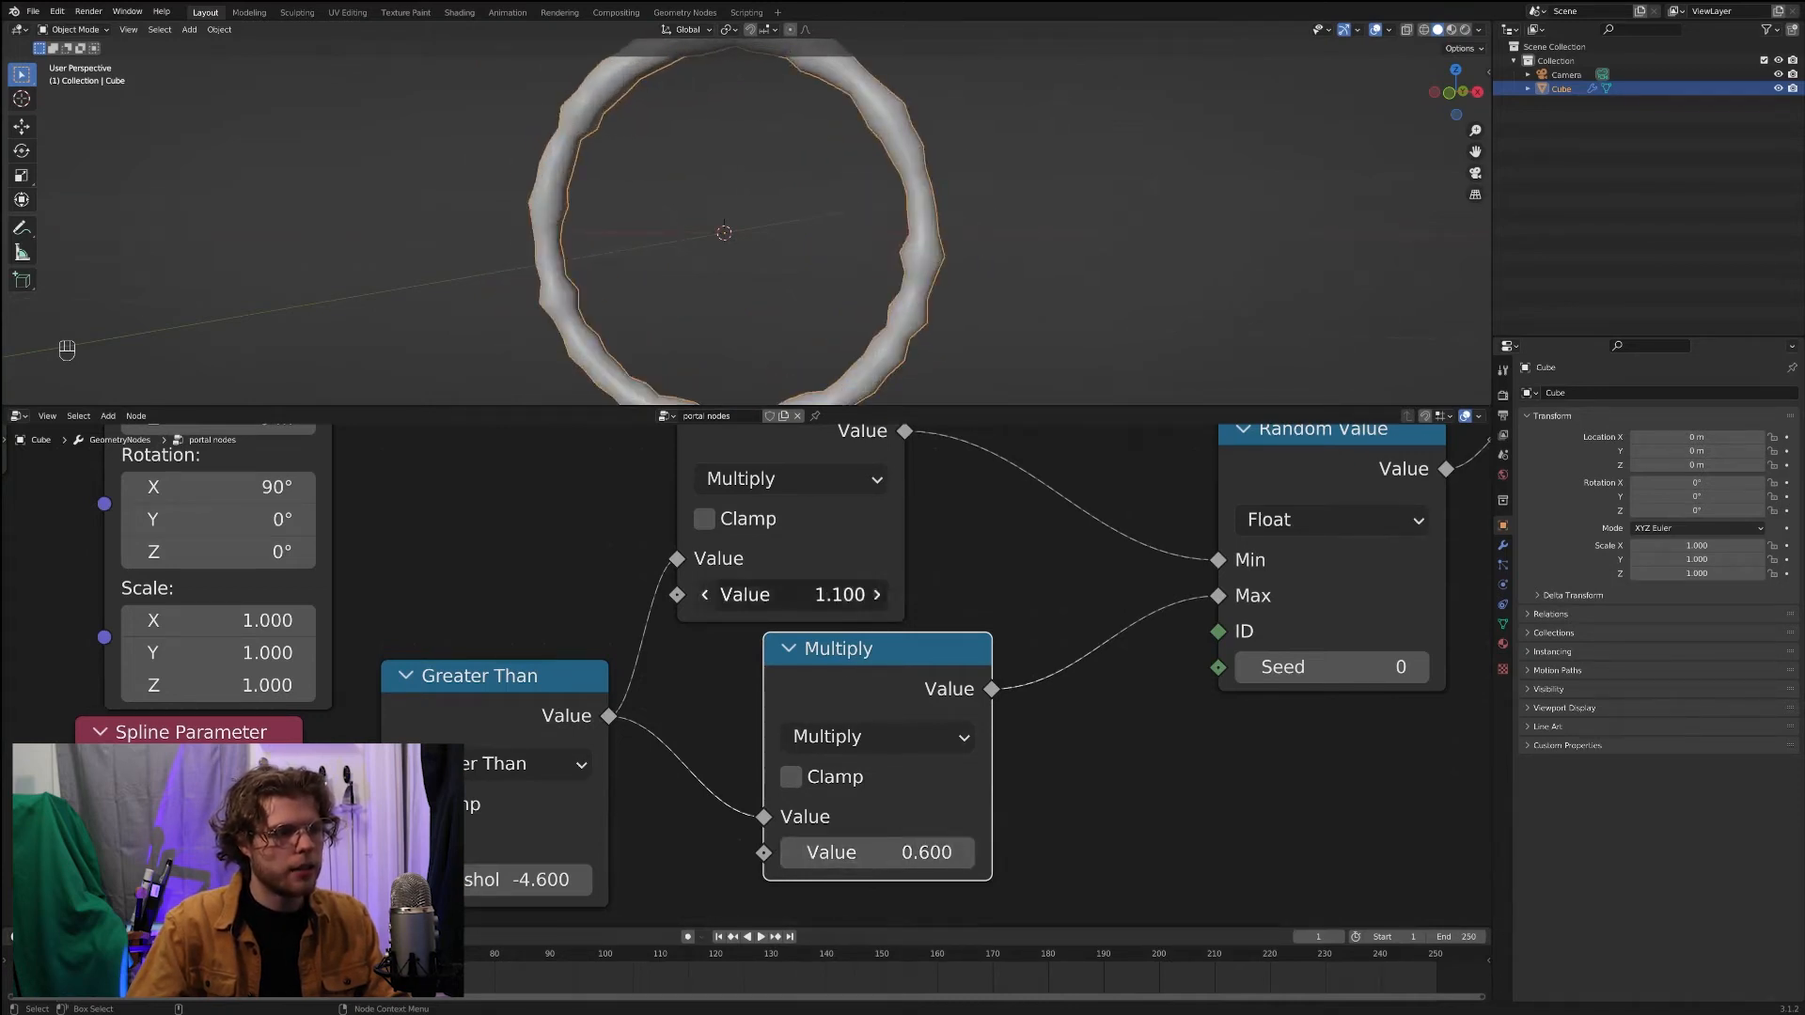
{"action": "left_click", "coordinate": [707, 598]}
{"action": "left_click", "coordinate": [707, 598]}
{"action": "left_click", "coordinate": [707, 598]}
{"action": "left_click", "coordinate": [706, 598]}
{"action": "left_click", "coordinate": [707, 598]}
{"action": "left_click", "coordinate": [707, 598]}
{"action": "left_click", "coordinate": [707, 598]}
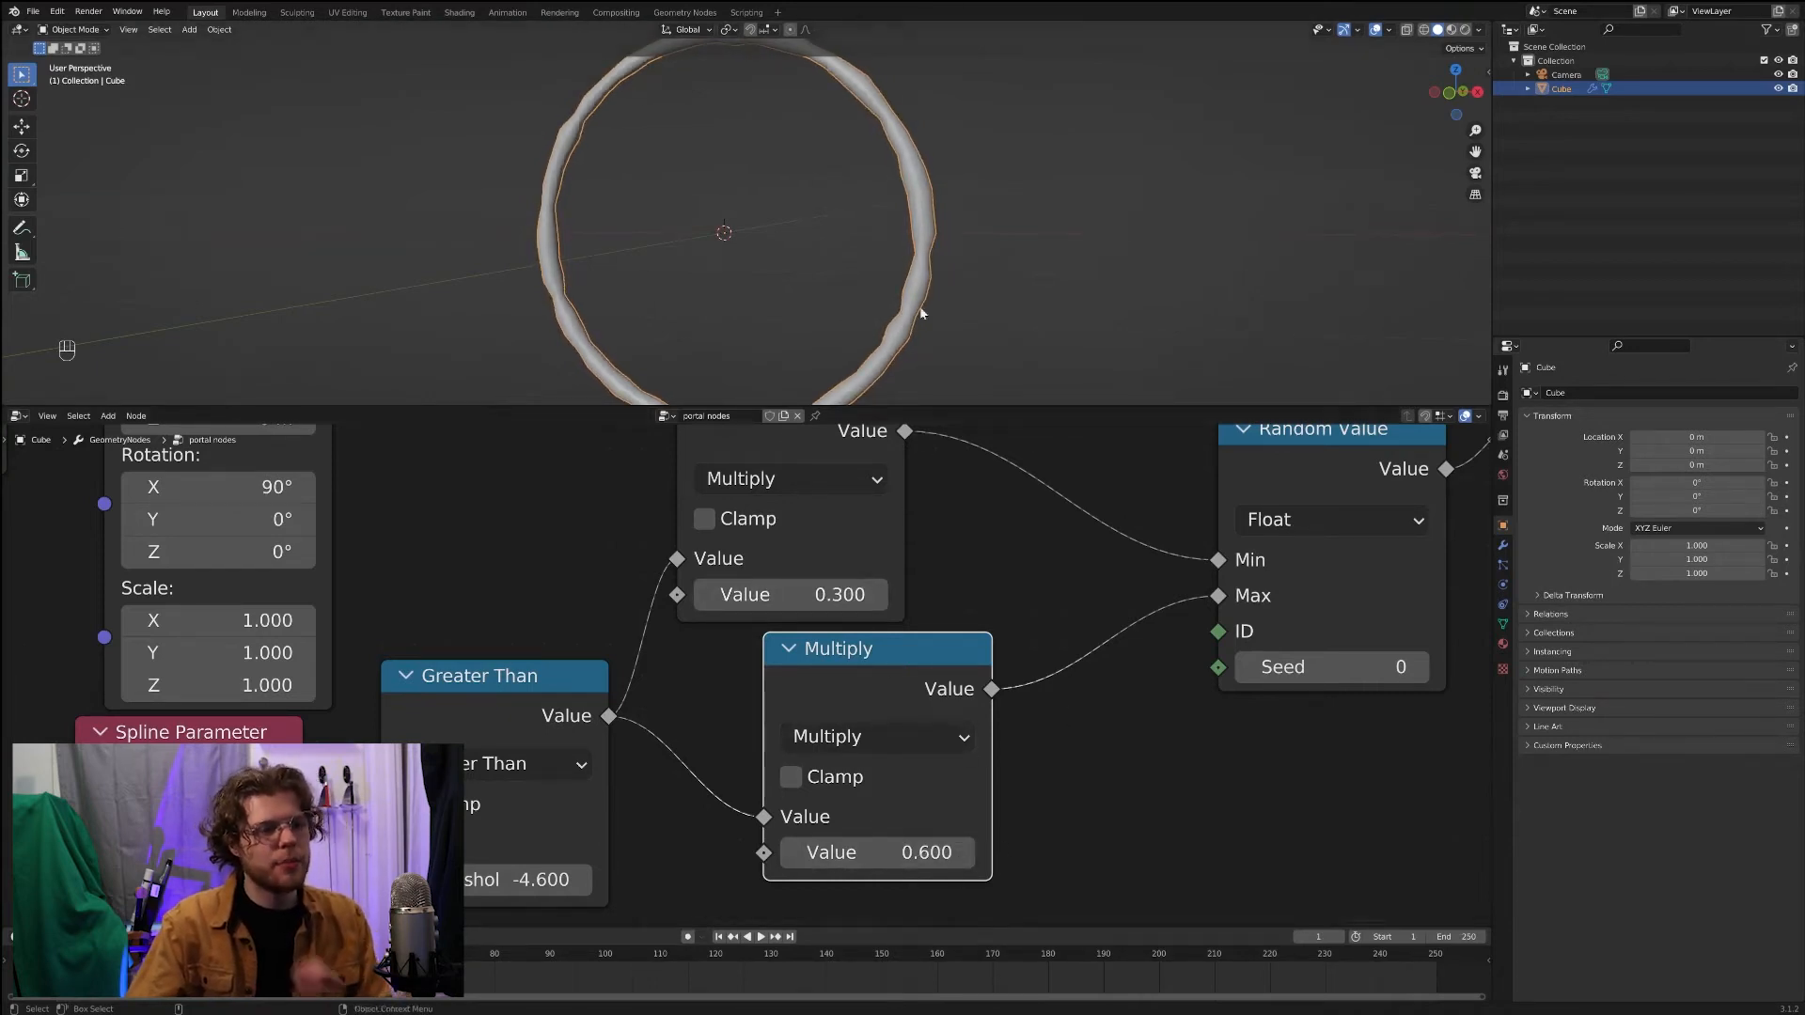
Step: Examine the ring's varying thickness in the viewport from several angles
{"action": "scroll", "coordinate": [931, 263], "scroll_direction": "down", "scroll_amount": 3}
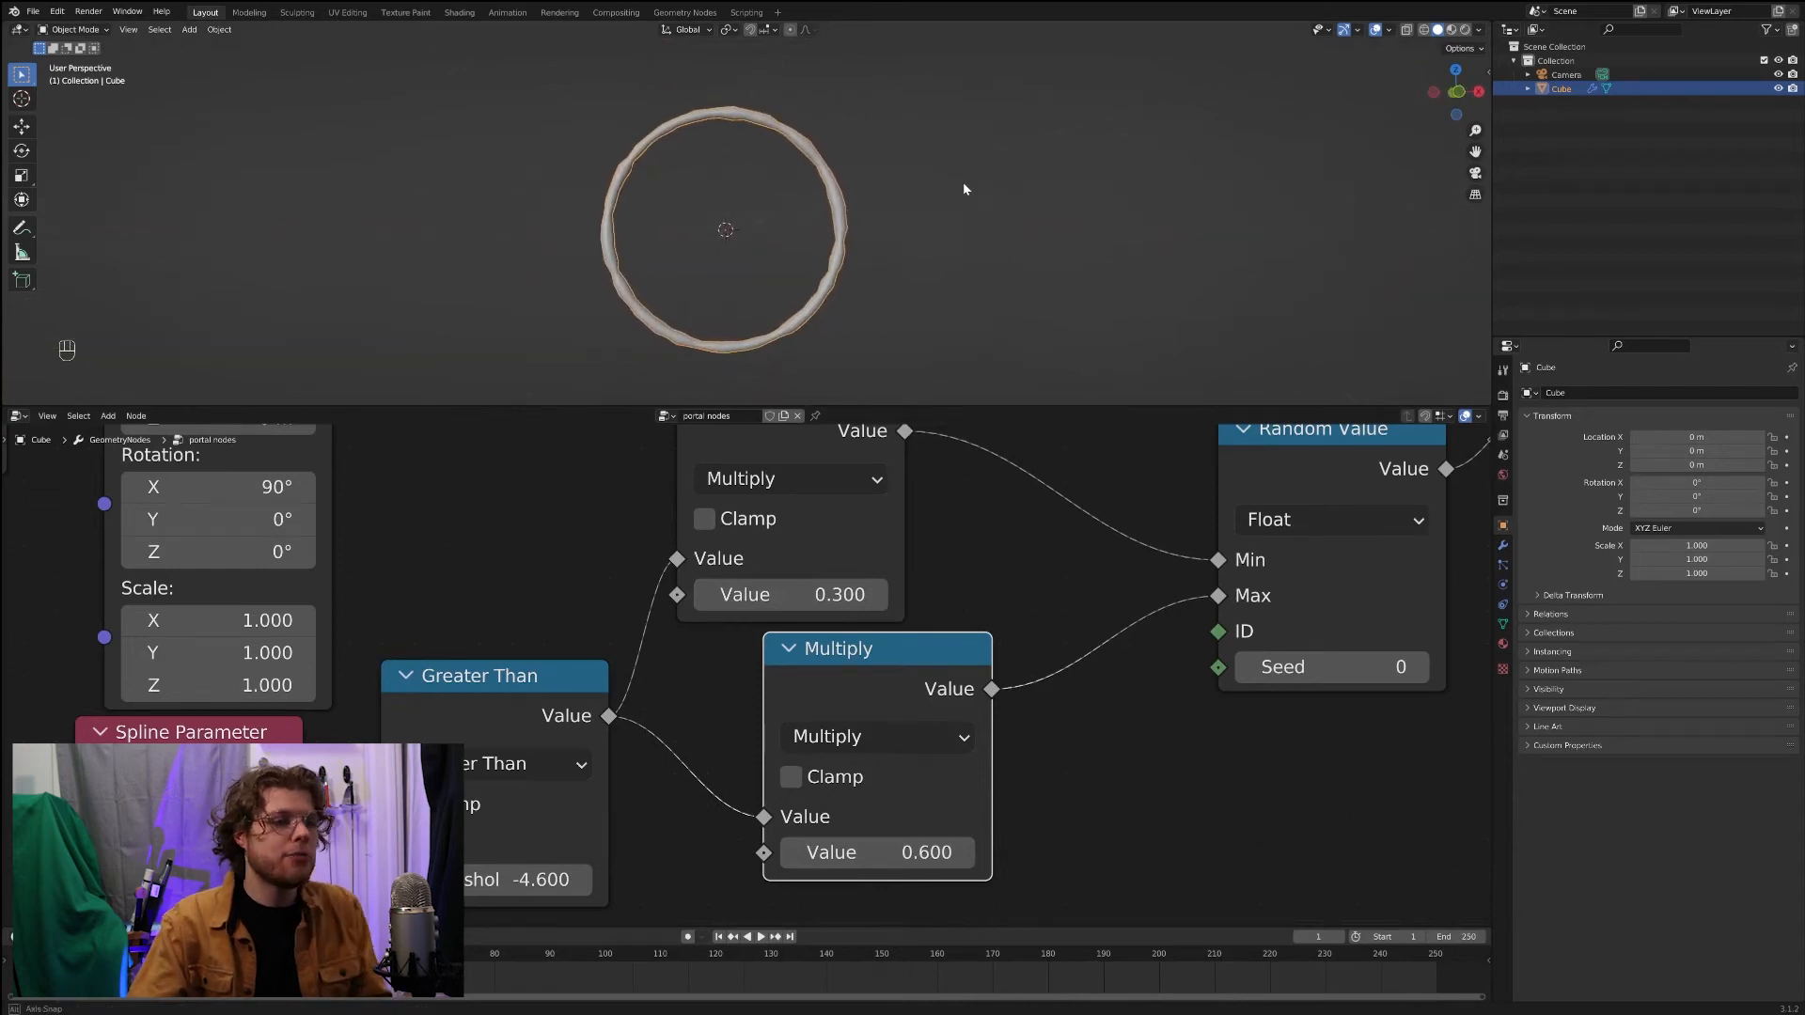
{"action": "middle_click_drag", "start_coordinate": [963, 184], "coordinate": [943, 184]}
{"action": "scroll", "coordinate": [947, 592], "scroll_direction": "down", "scroll_amount": 4}
{"action": "middle_click_drag", "start_coordinate": [937, 609], "coordinate": [979, 643]}
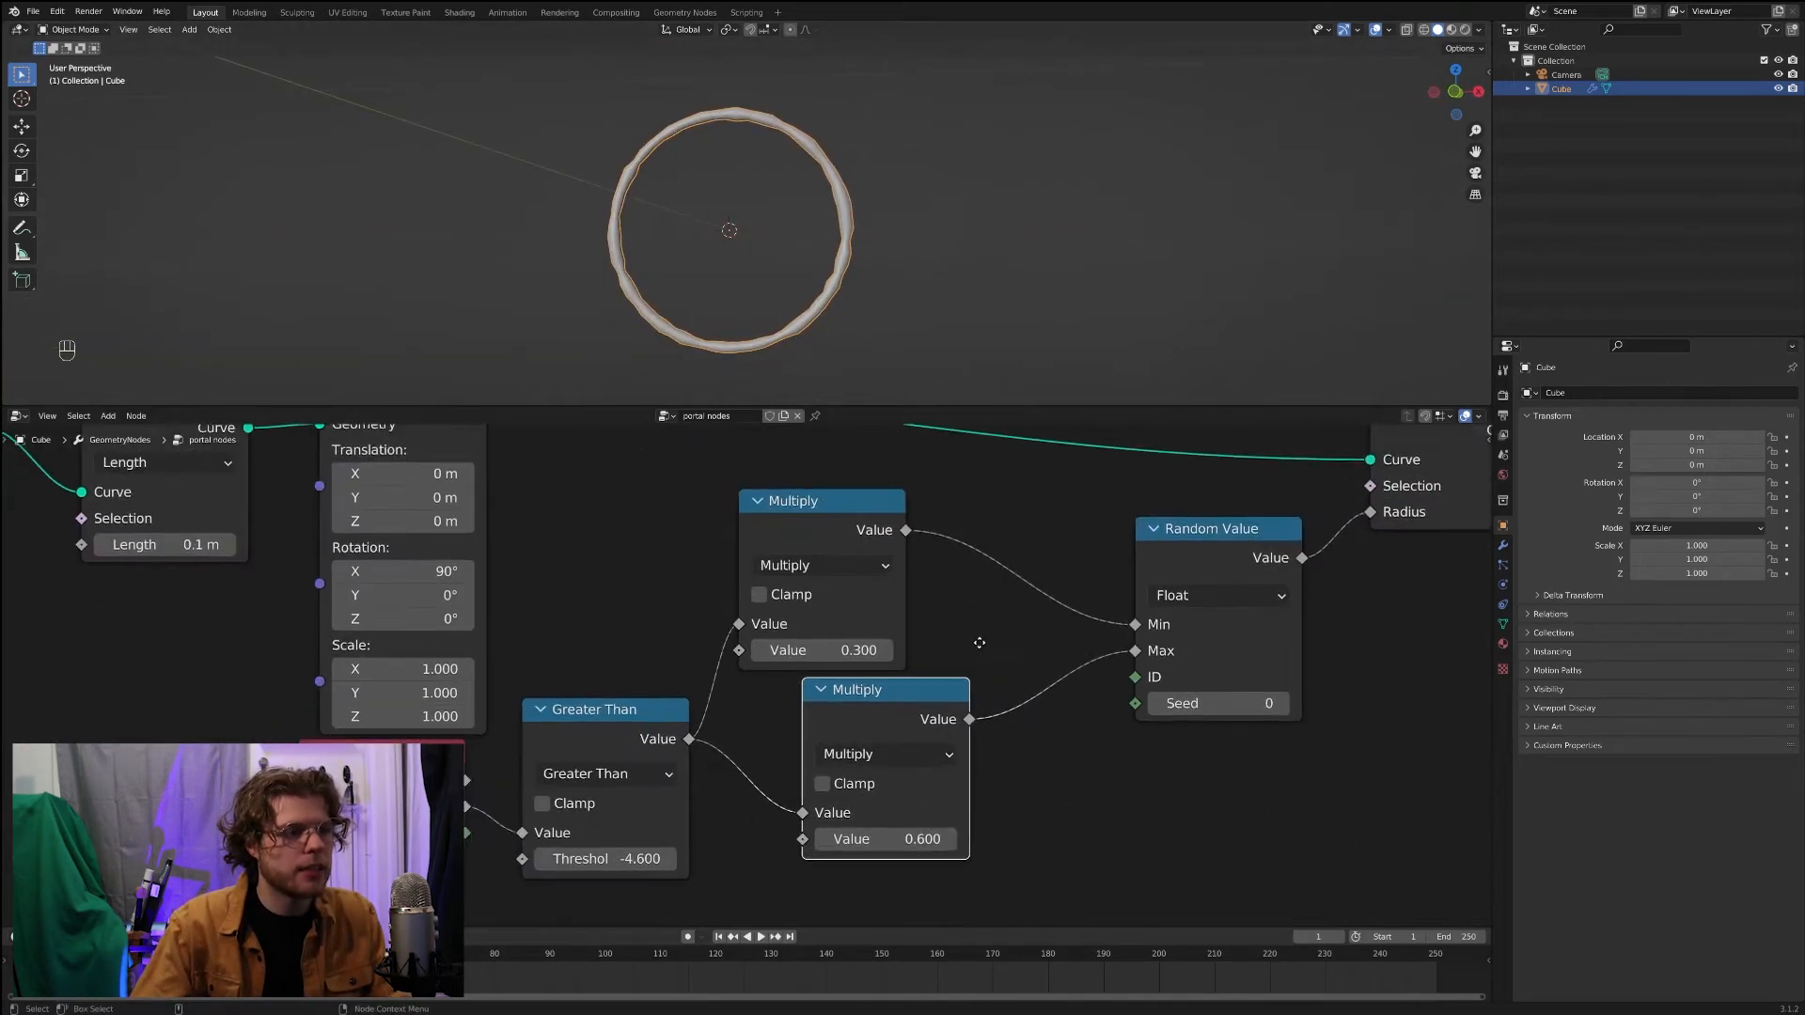
{"action": "scroll", "coordinate": [904, 179], "scroll_direction": "up", "scroll_amount": 2}
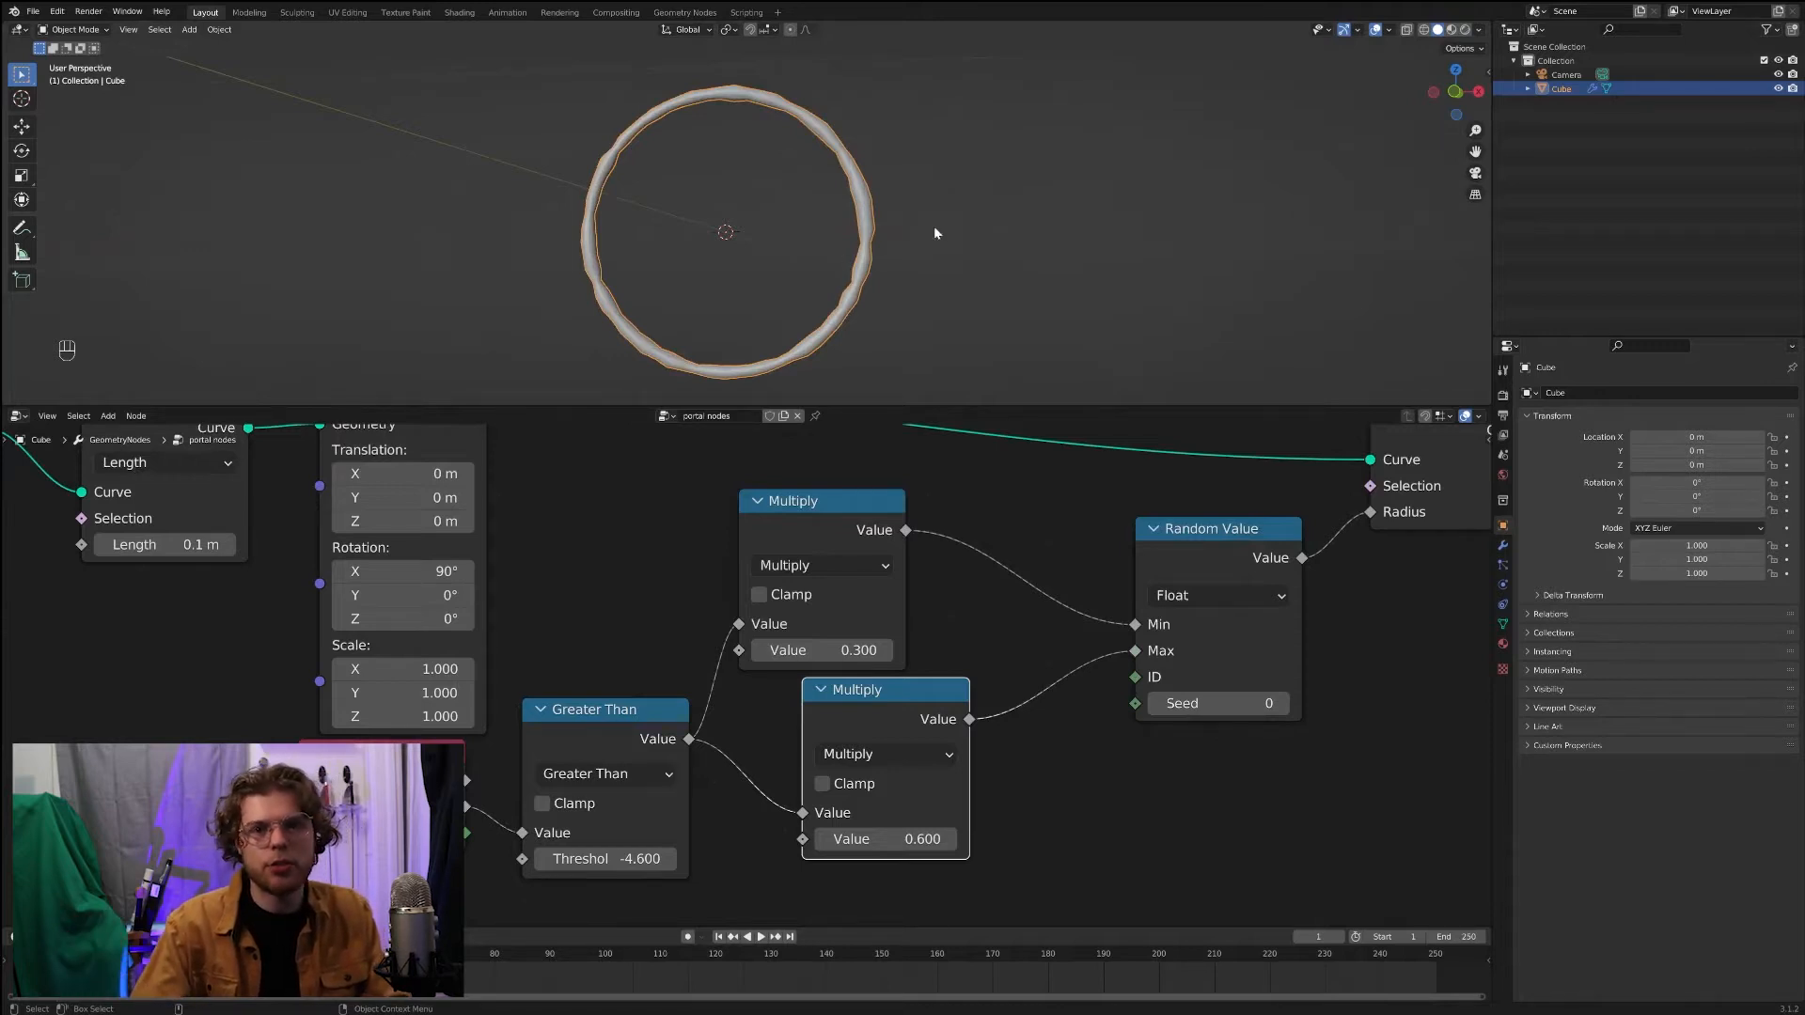
{"action": "middle_click_drag", "start_coordinate": [935, 233], "coordinate": [829, 225]}
{"action": "scroll", "coordinate": [874, 247], "scroll_direction": "down", "scroll_amount": 2}
{"action": "scroll", "coordinate": [1006, 619], "scroll_direction": "down", "scroll_amount": 3}
Step: Add a Scene Time node, connect its Frame output to the Random Value's Seed, and place it below the Random Value node
{"action": "middle_click_drag", "start_coordinate": [1006, 618], "coordinate": [893, 609]}
{"action": "mouse_move", "coordinate": [995, 574]}
{"action": "left_mouse_down"}
{"action": "mouse_move", "coordinate": [1049, 579]}
{"action": "mouse_move", "coordinate": [1023, 578]}
{"action": "left_mouse_up"}
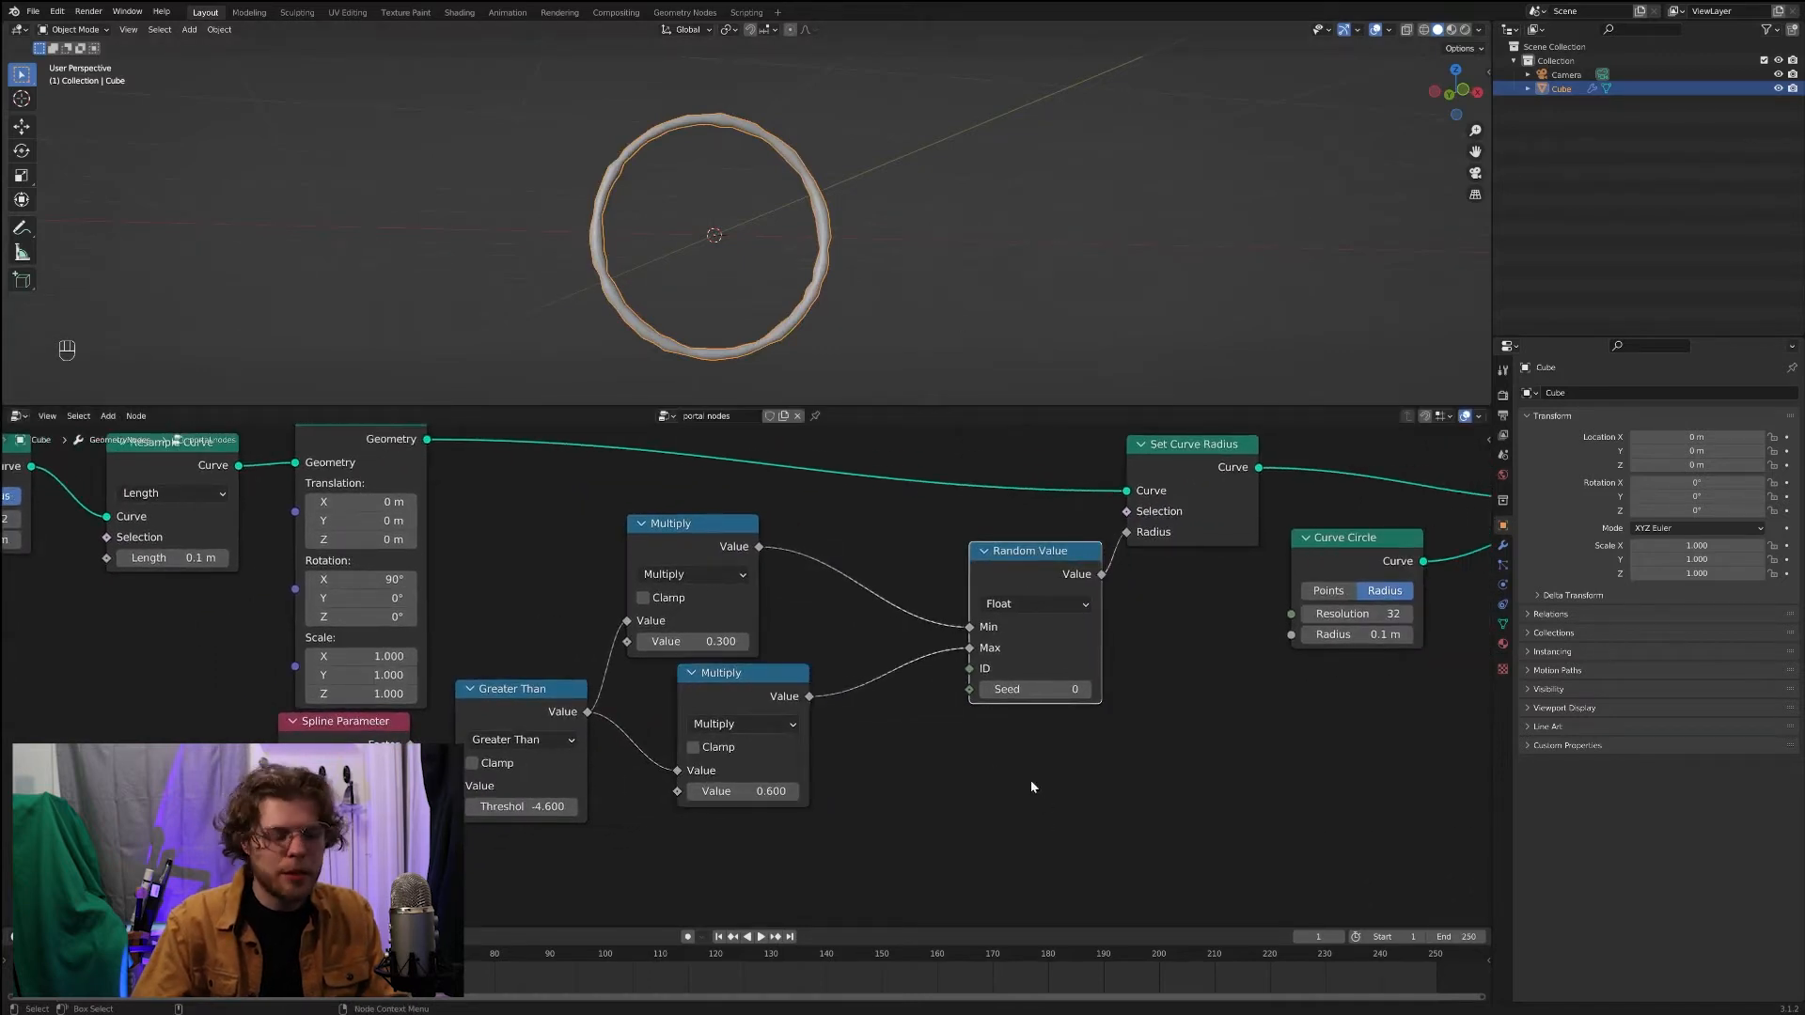
{"action": "key", "text": "shift+a"}
{"action": "type", "text": "sce"}
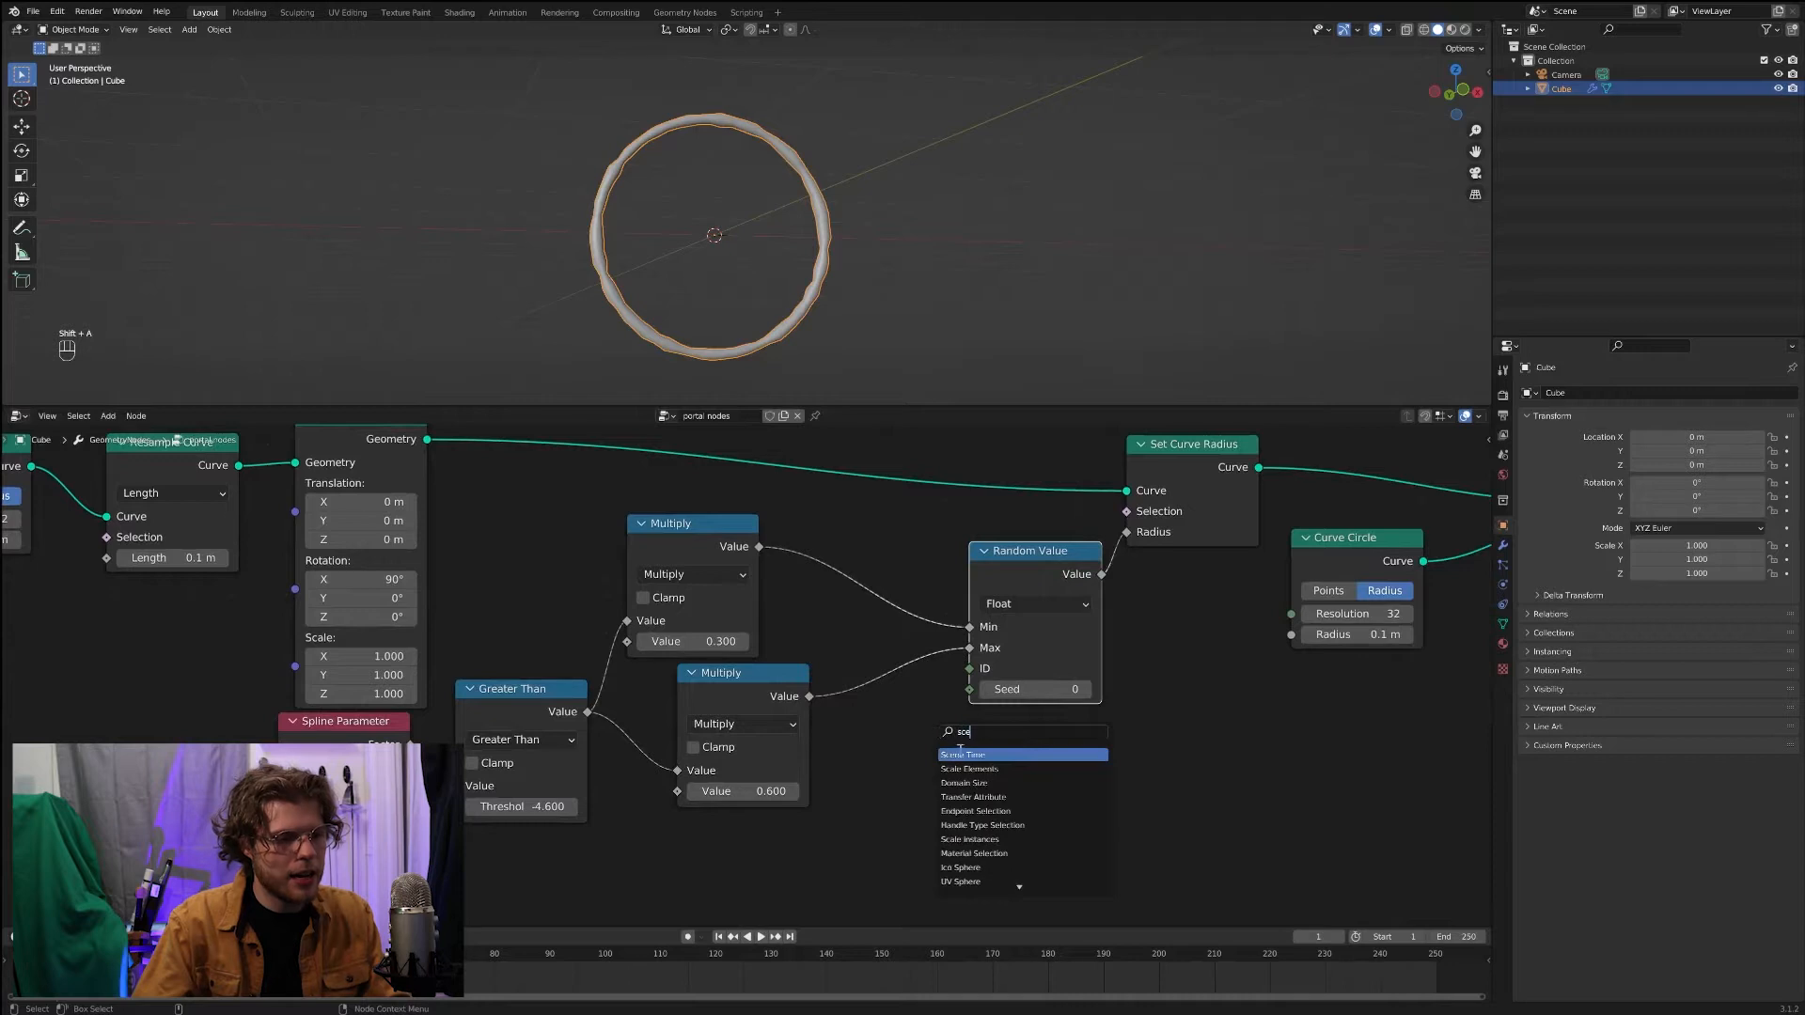
{"action": "key", "text": "Return"}
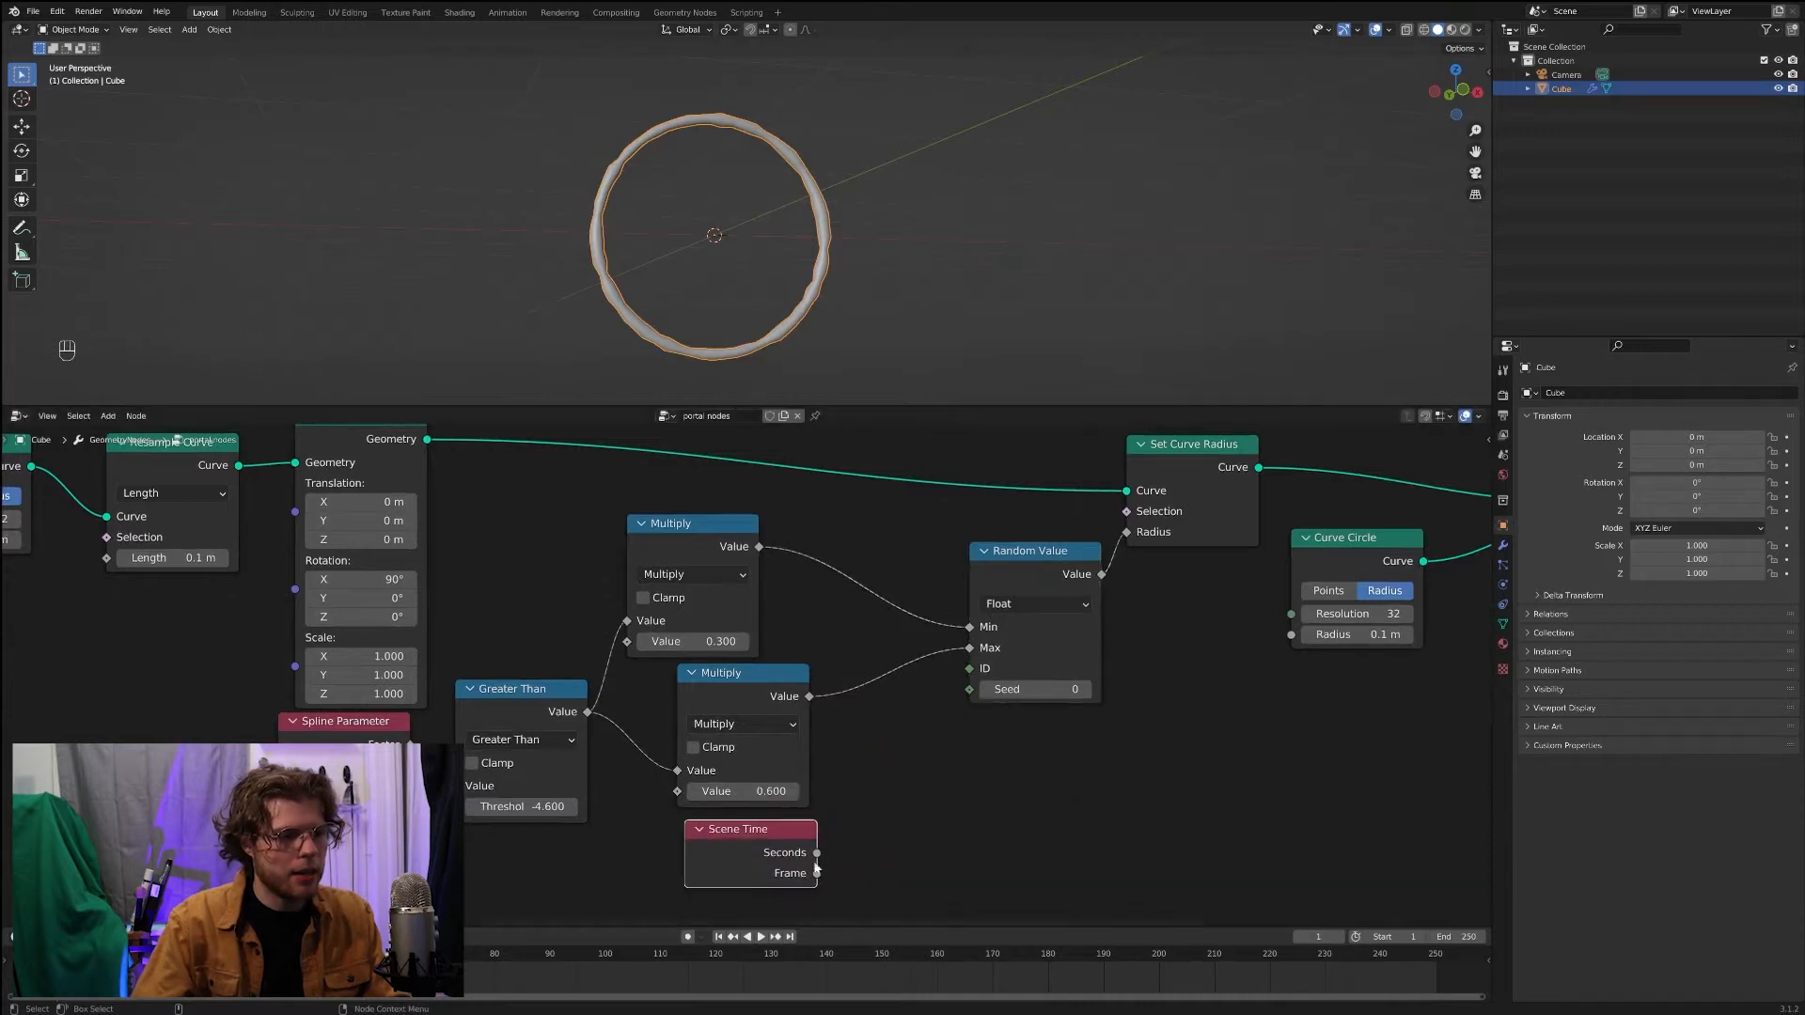
{"action": "left_click_drag", "start_coordinate": [816, 873], "coordinate": [970, 689]}
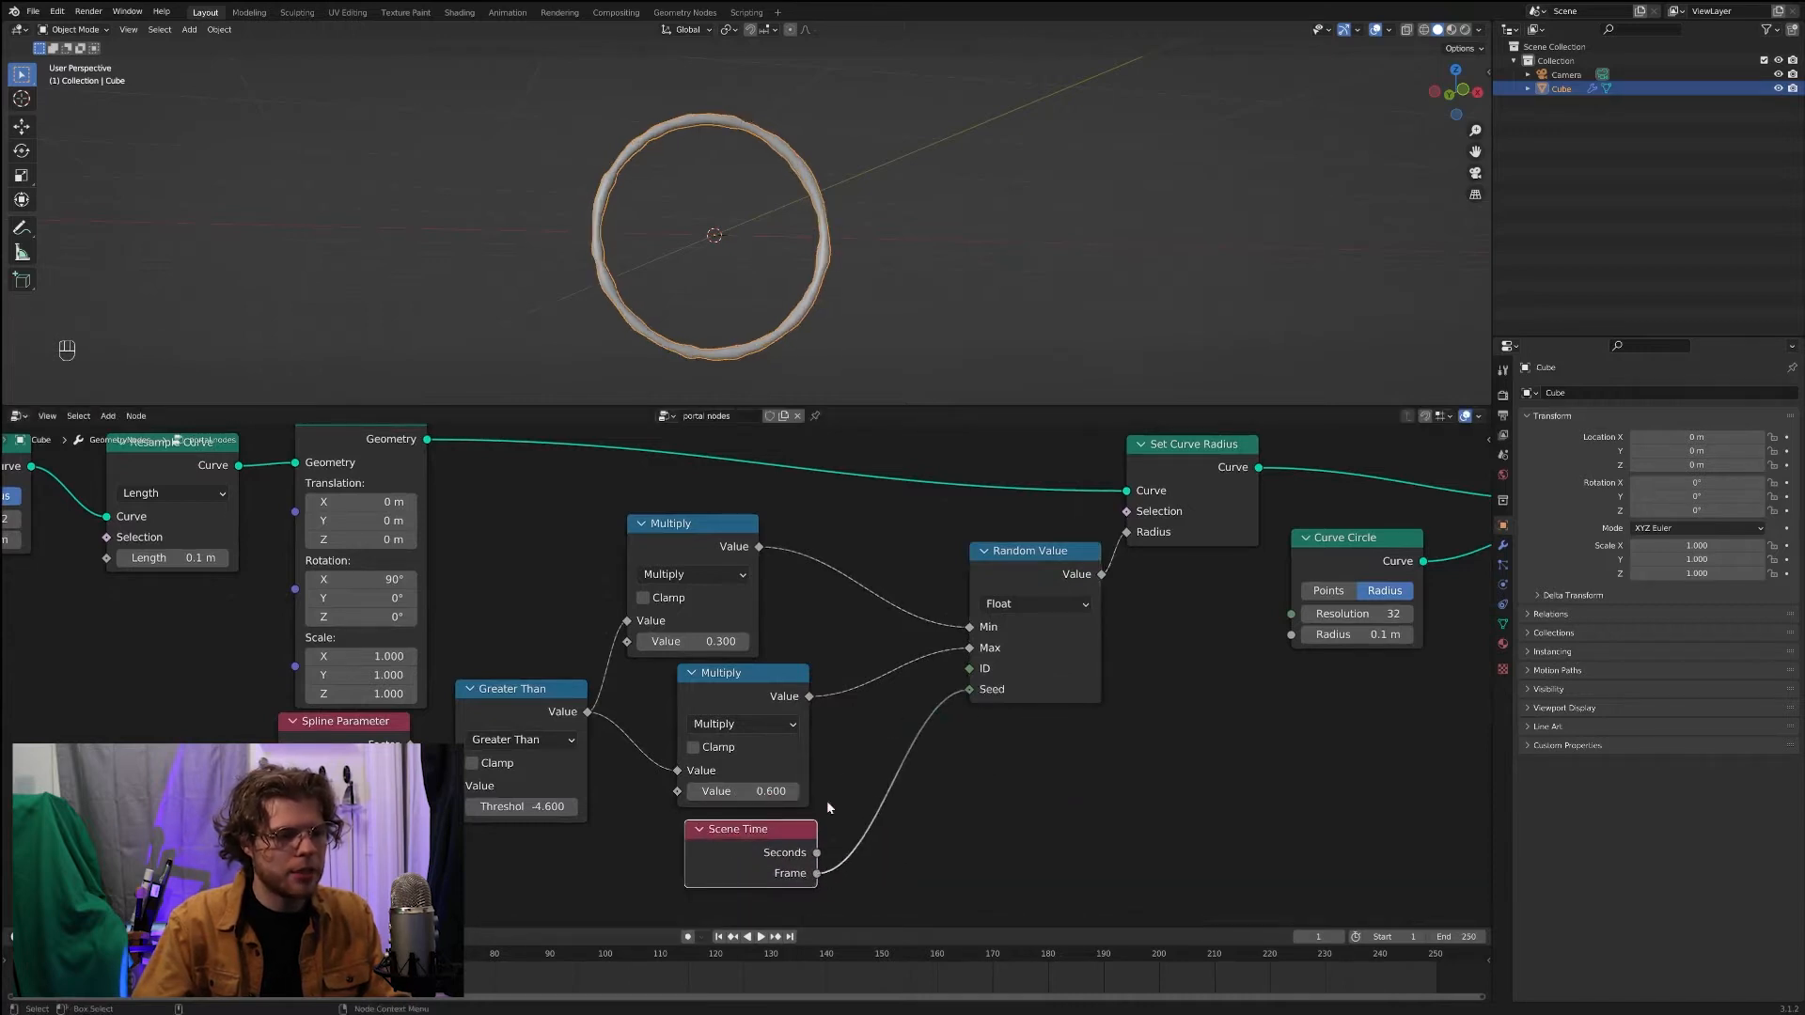
{"action": "left_click_drag", "start_coordinate": [799, 829], "coordinate": [912, 772]}
Step: Play the animation to check the flickering ring, stop it, and return to the first frame
{"action": "key", "text": "space"}
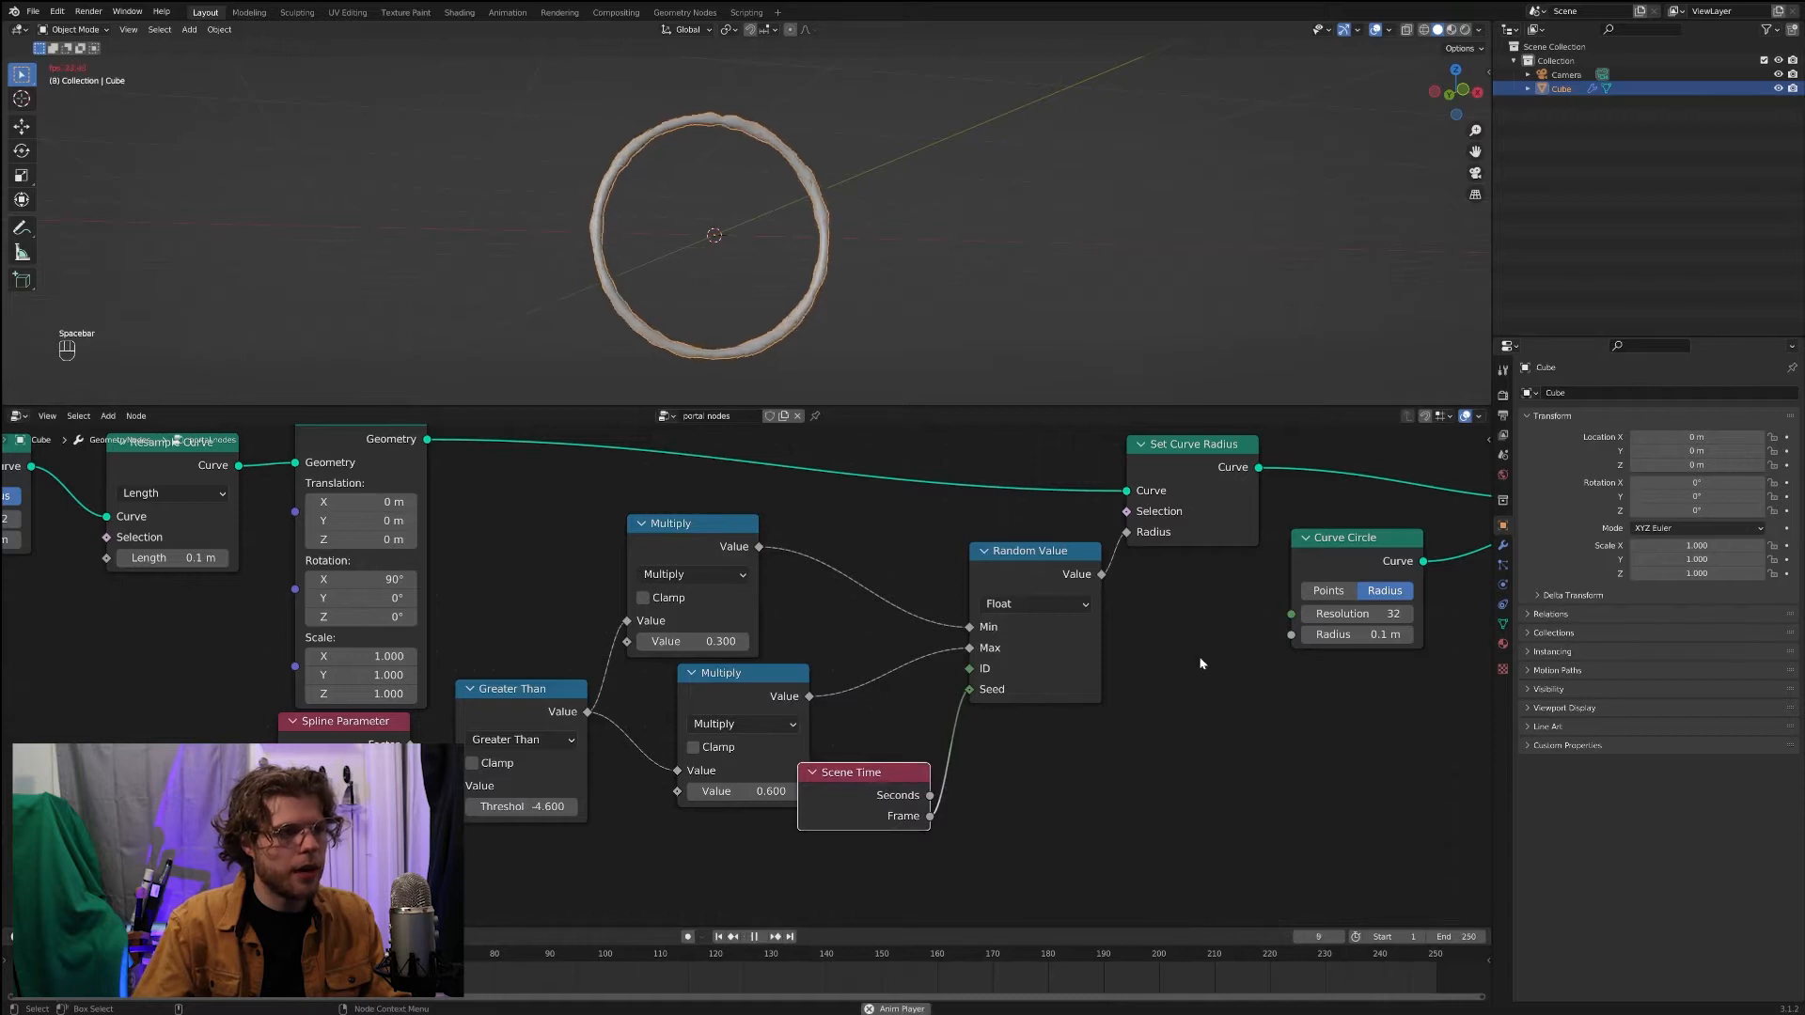
{"action": "scroll", "coordinate": [856, 235], "scroll_direction": "up", "scroll_amount": 2}
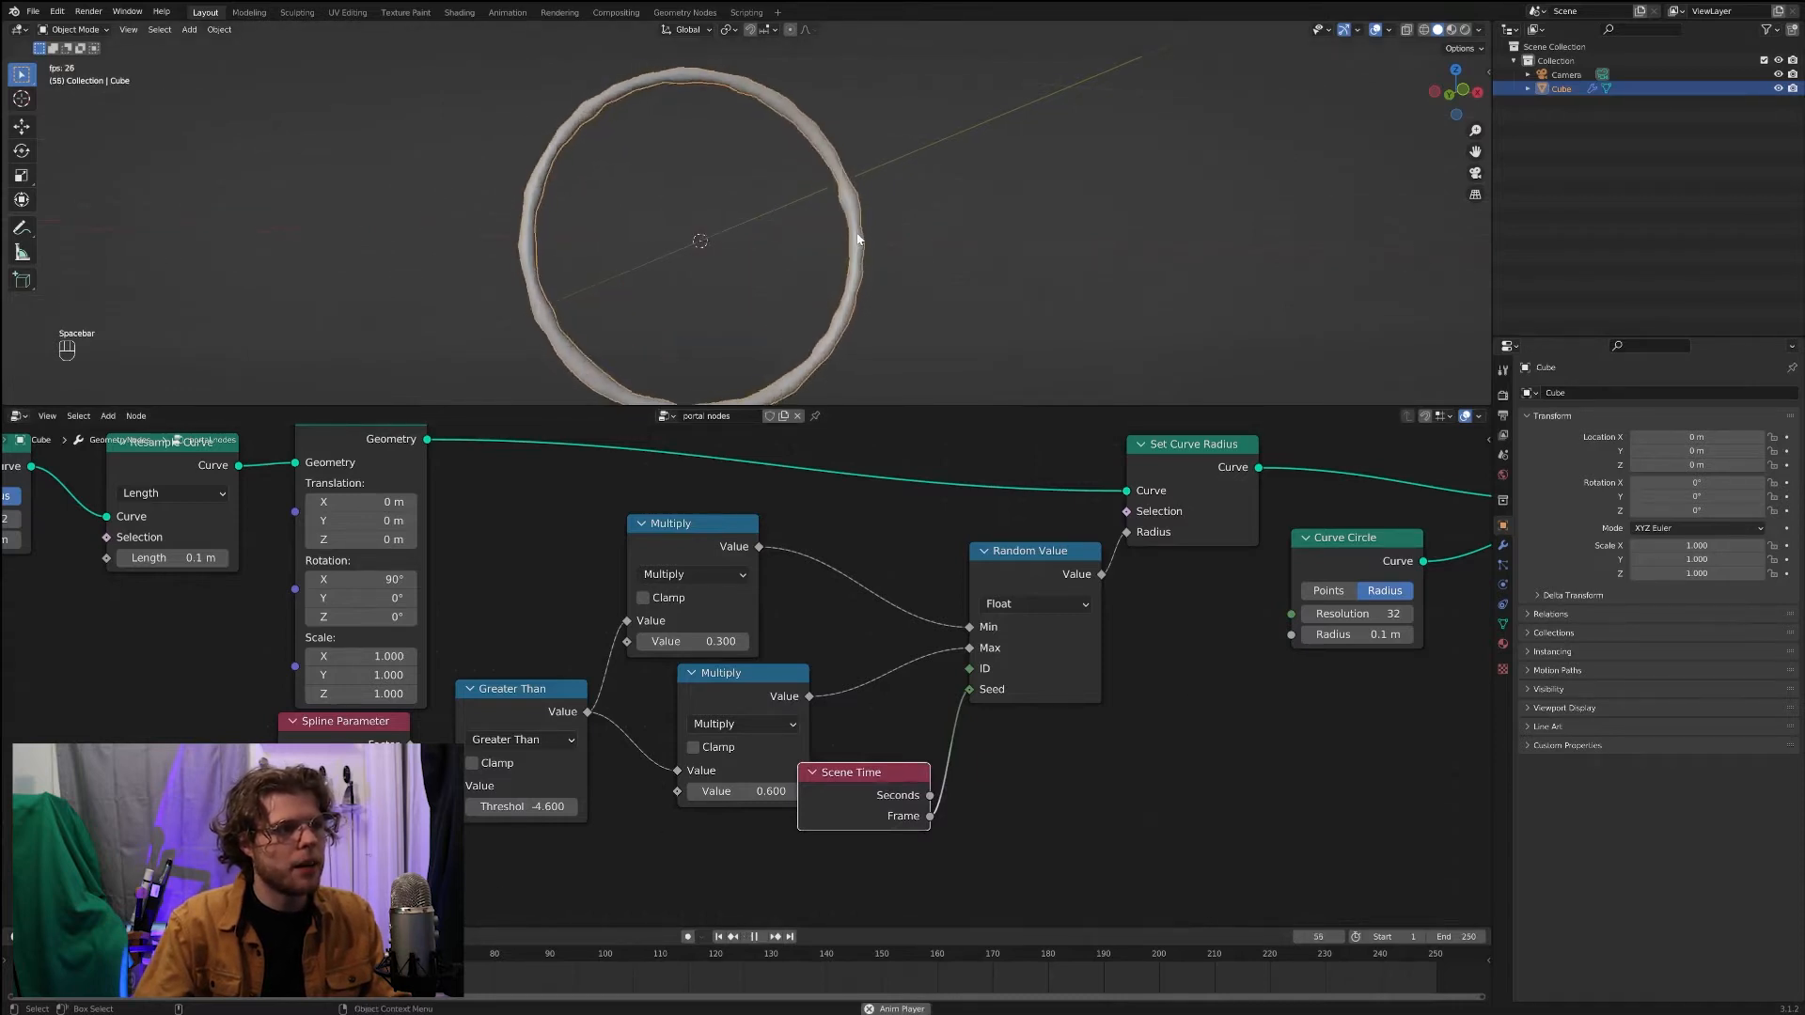
{"action": "mouse_move", "coordinate": [857, 239]}
{"action": "middle_mouse_down"}
{"action": "mouse_move", "coordinate": [836, 242]}
{"action": "mouse_move", "coordinate": [846, 253]}
{"action": "middle_mouse_up"}
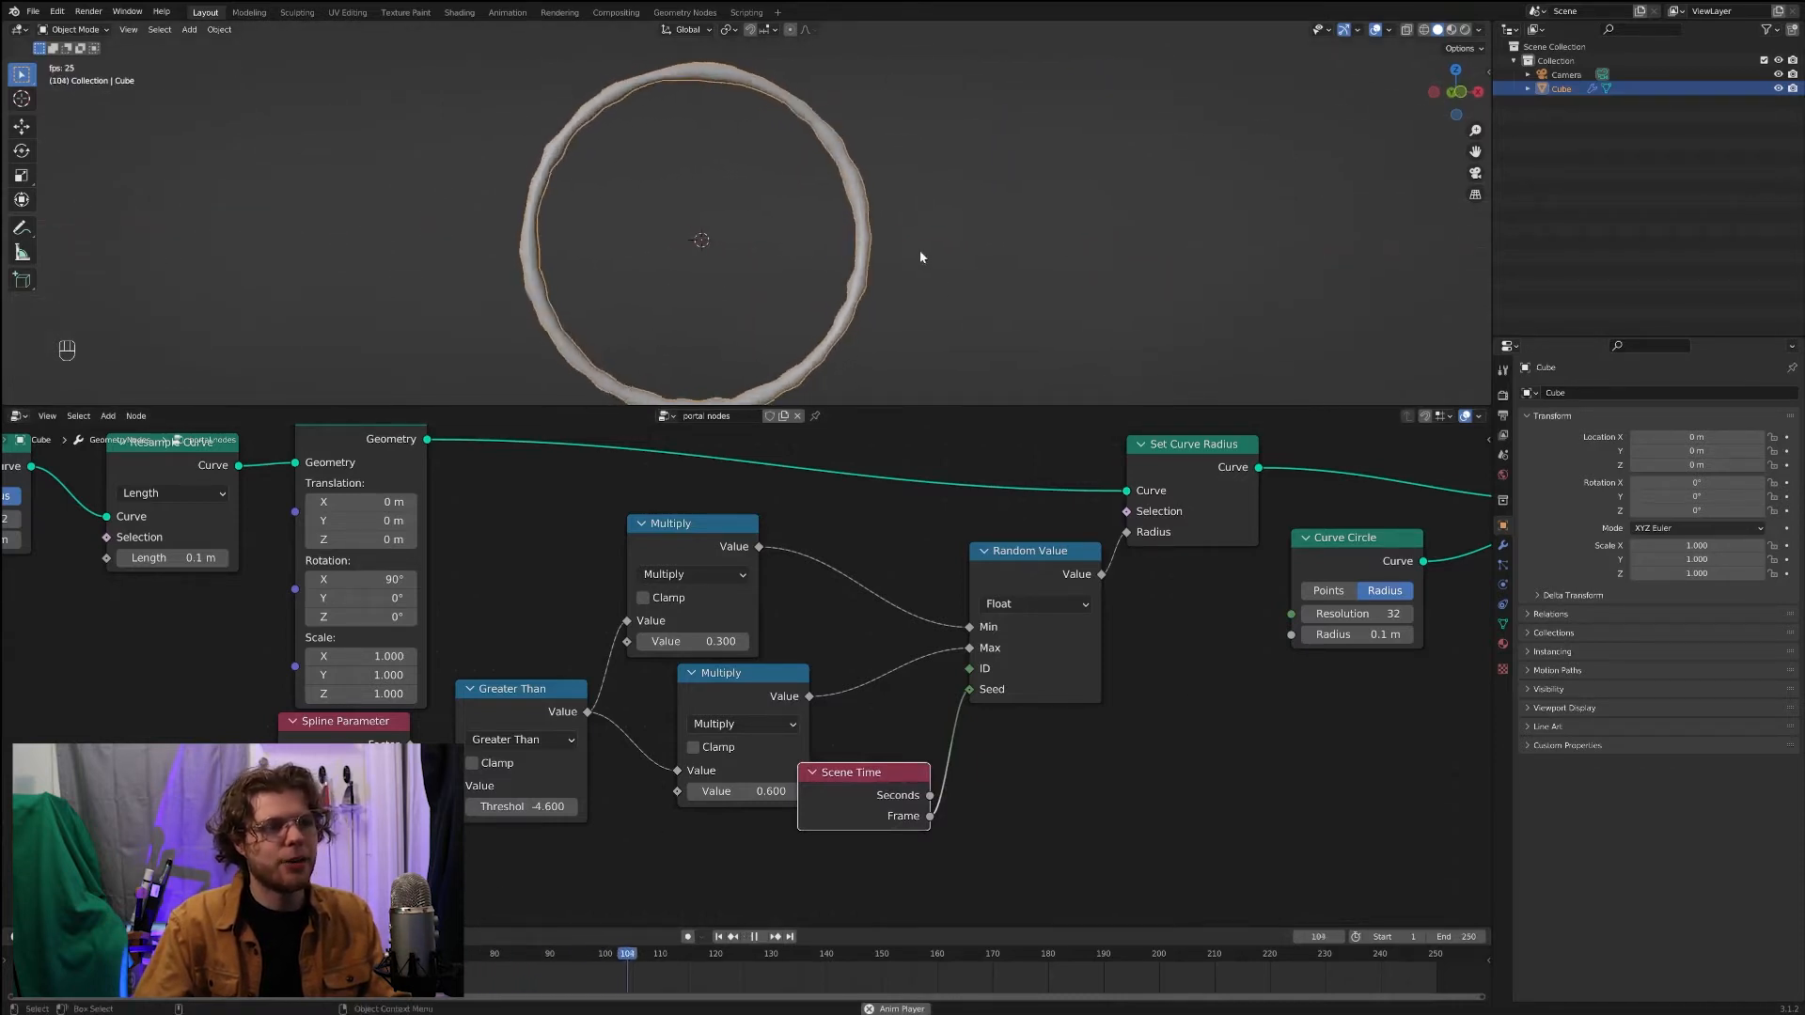
{"action": "key", "text": "space"}
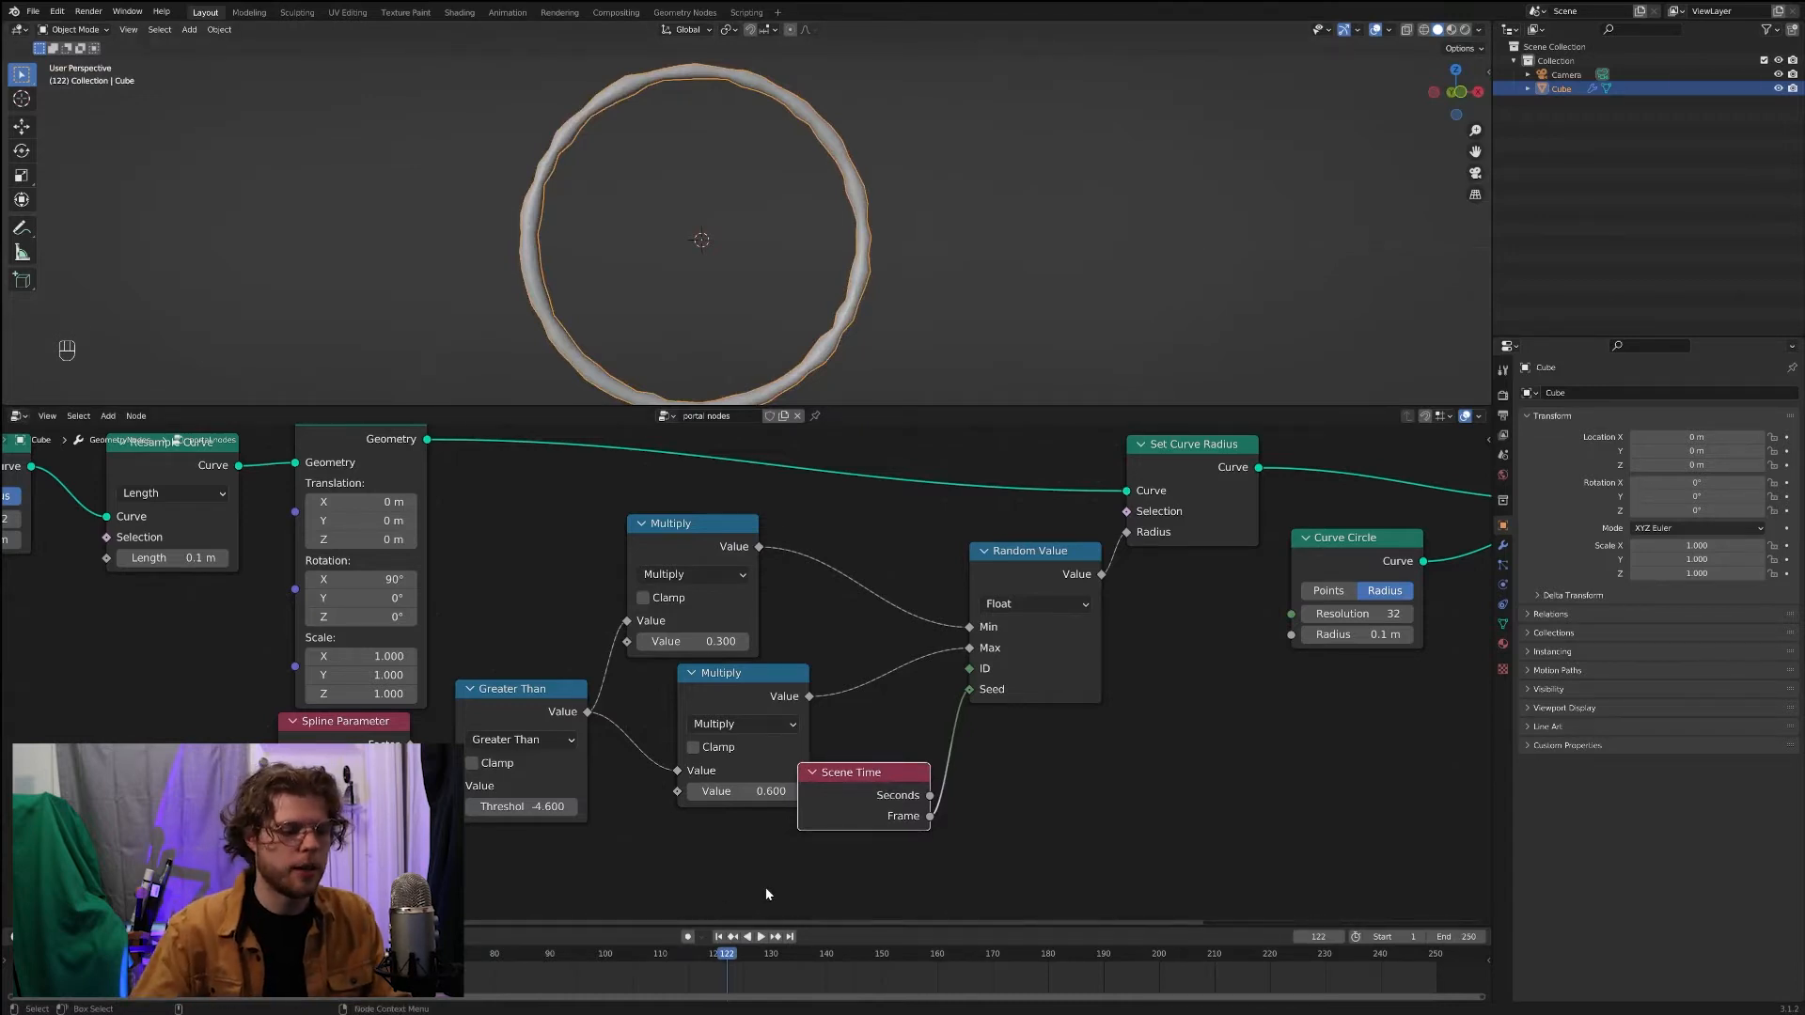
{"action": "key", "text": "shift+Left"}
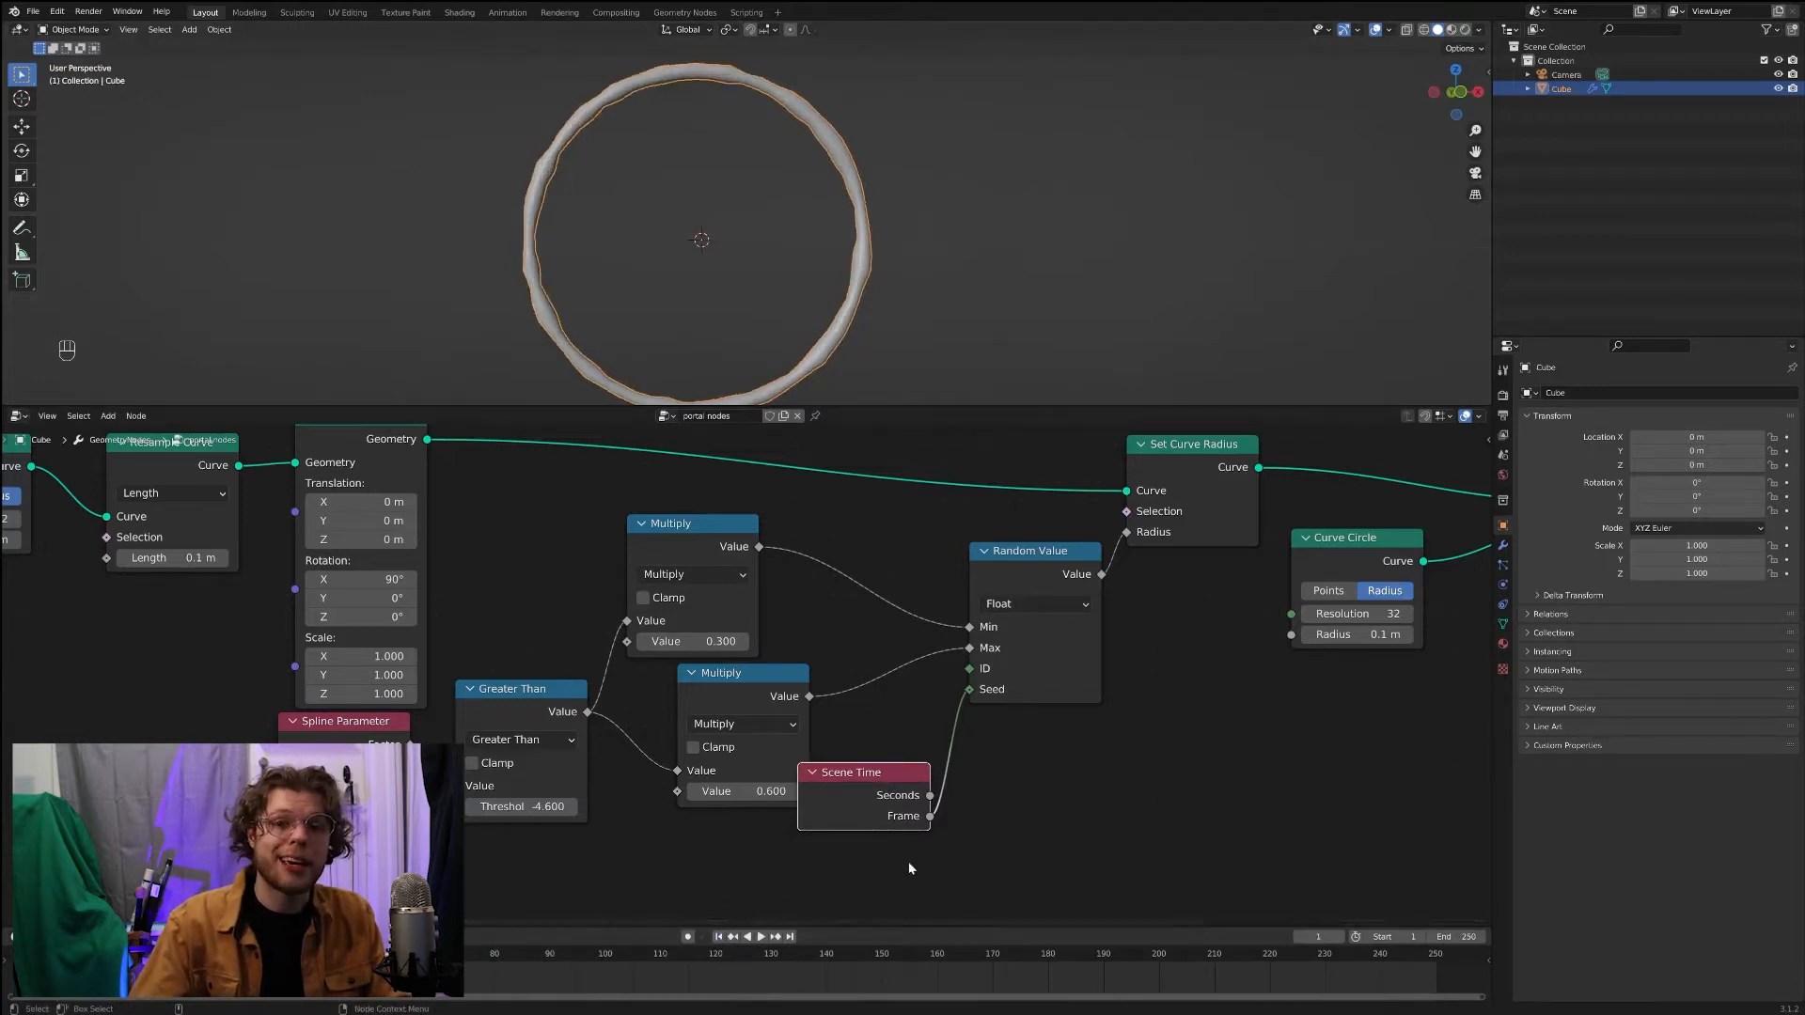
Step: Nudge the Transform node slightly upward and set the scene's output frame rate to 30 fps
{"action": "scroll", "coordinate": [909, 867], "scroll_direction": "down", "scroll_amount": 1}
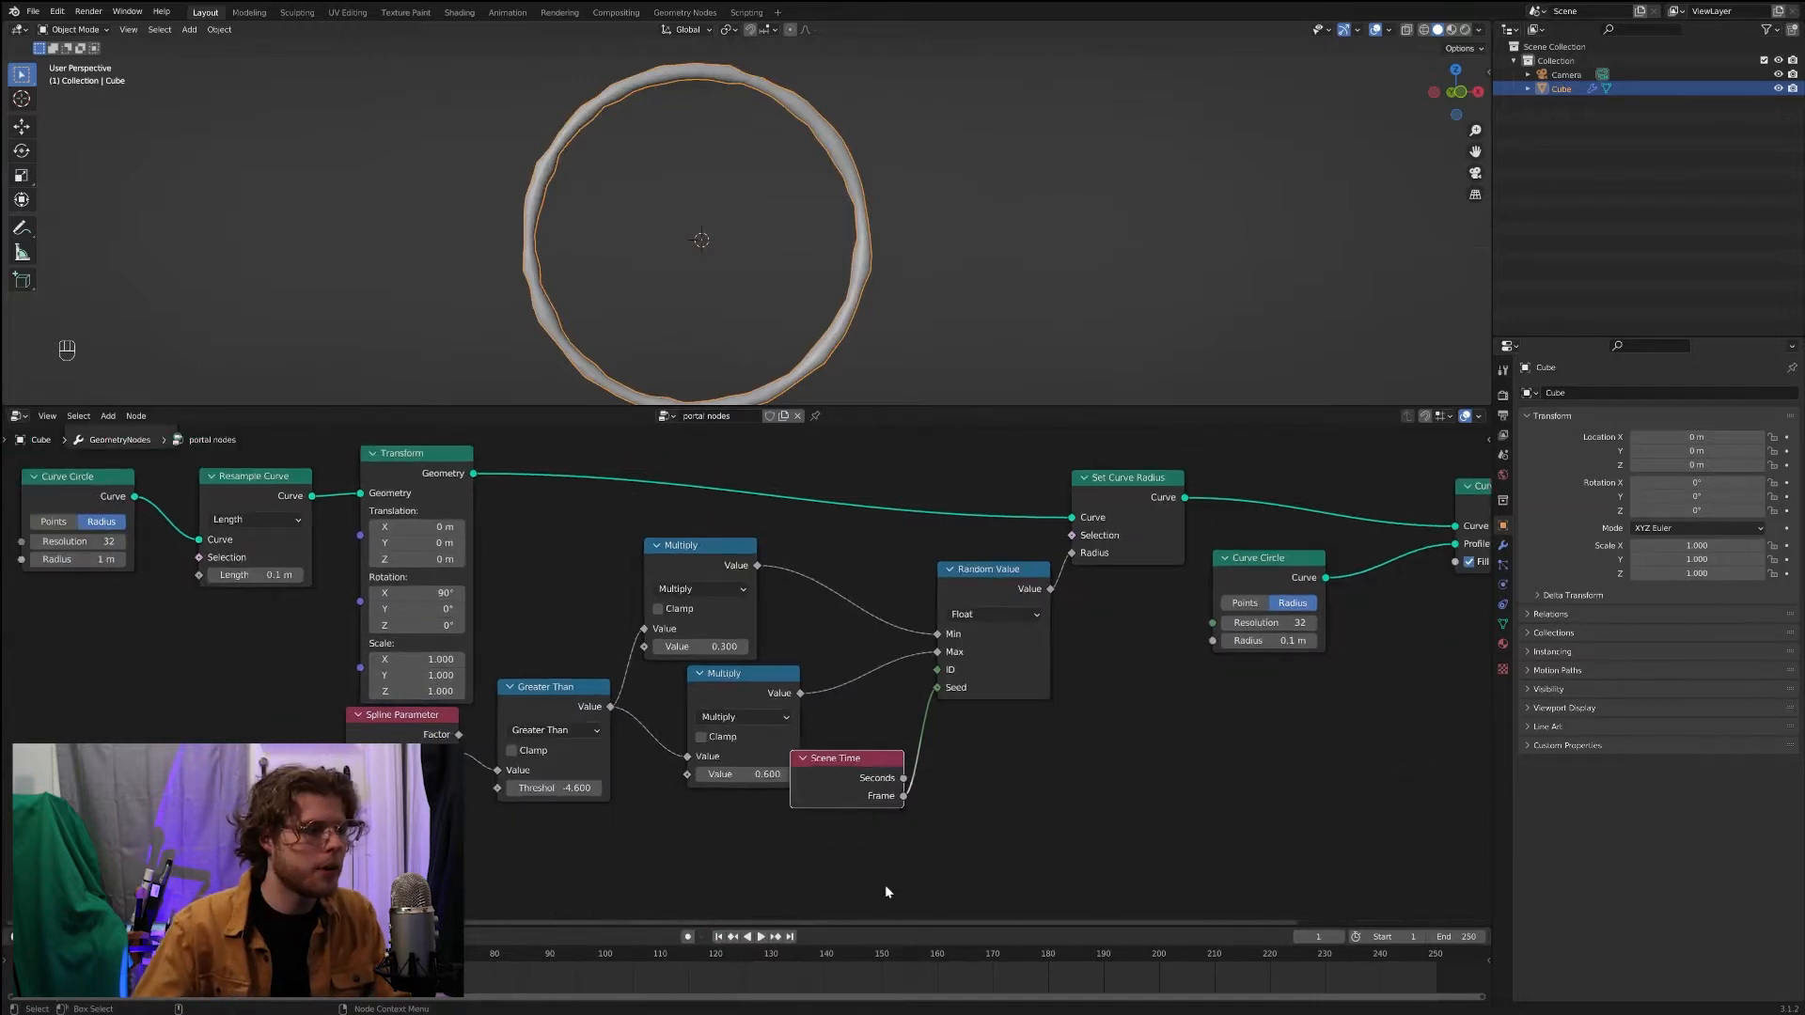
{"action": "middle_click_drag", "start_coordinate": [300, 662], "coordinate": [616, 779]}
{"action": "scroll", "coordinate": [585, 730], "scroll_direction": "up", "scroll_amount": 4}
{"action": "left_click_drag", "start_coordinate": [779, 519], "coordinate": [771, 499]}
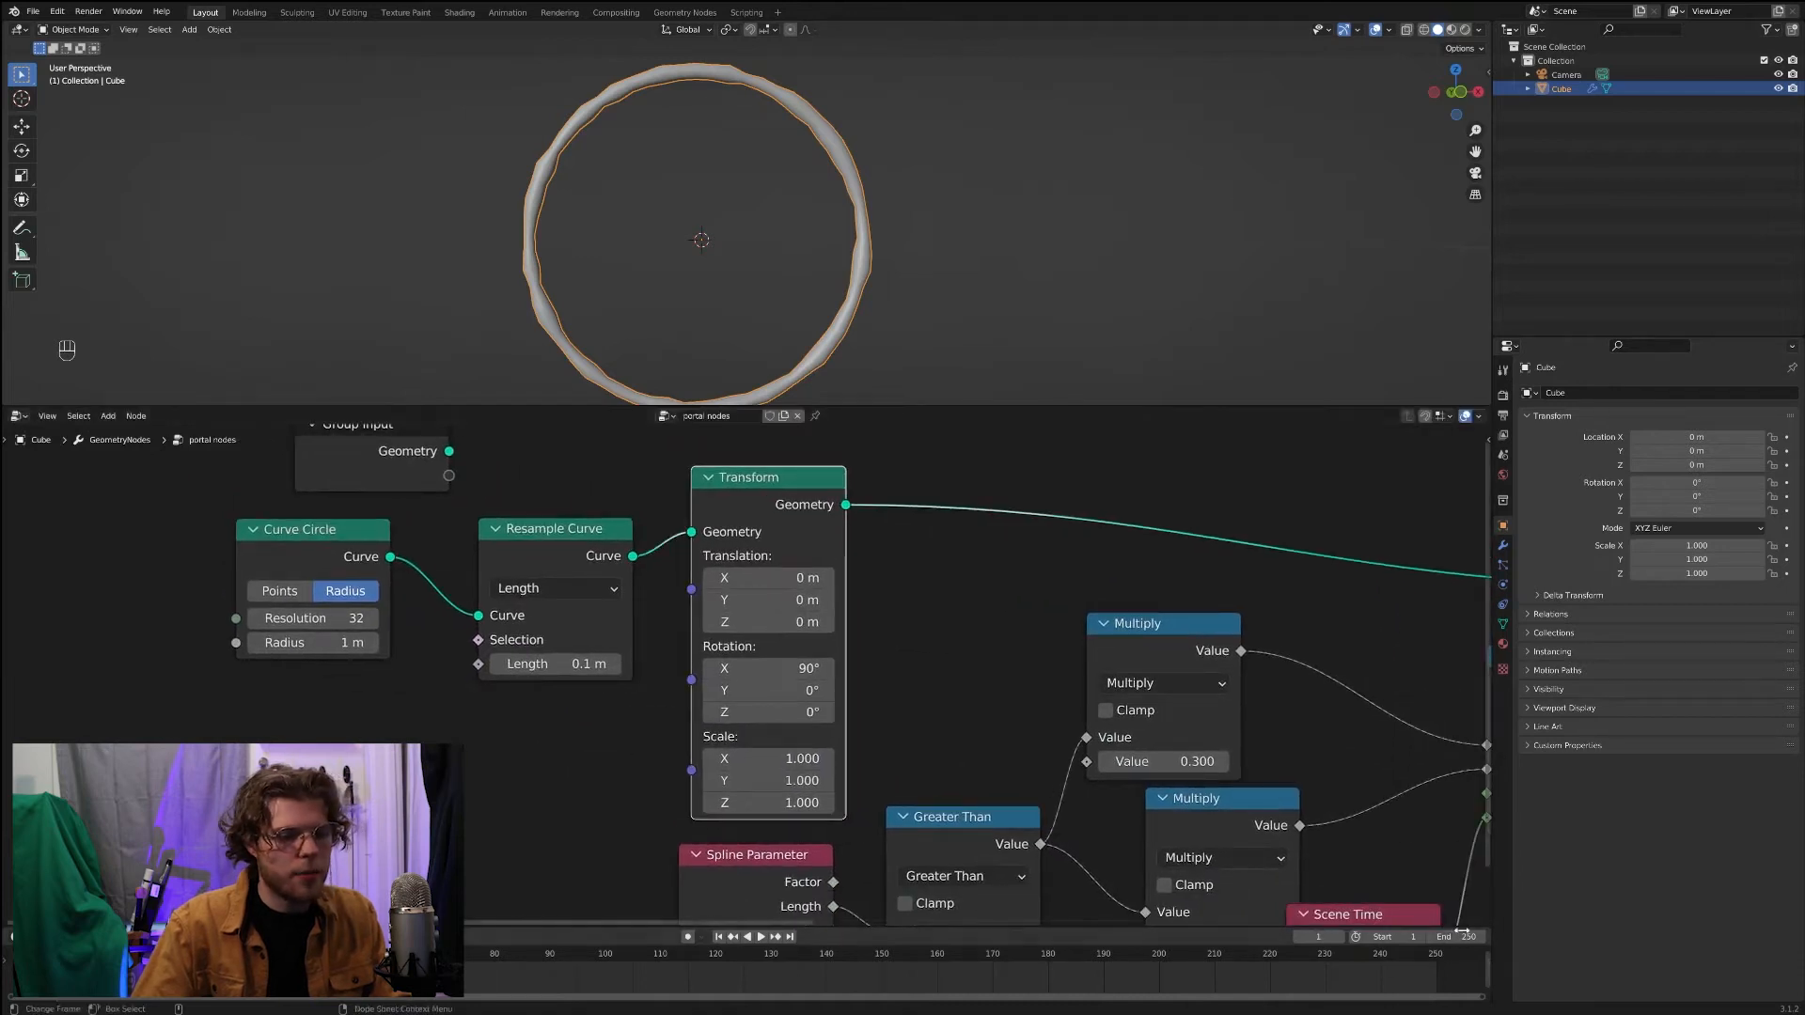
{"action": "left_click", "coordinate": [1502, 545]}
{"action": "left_click", "coordinate": [1502, 414]}
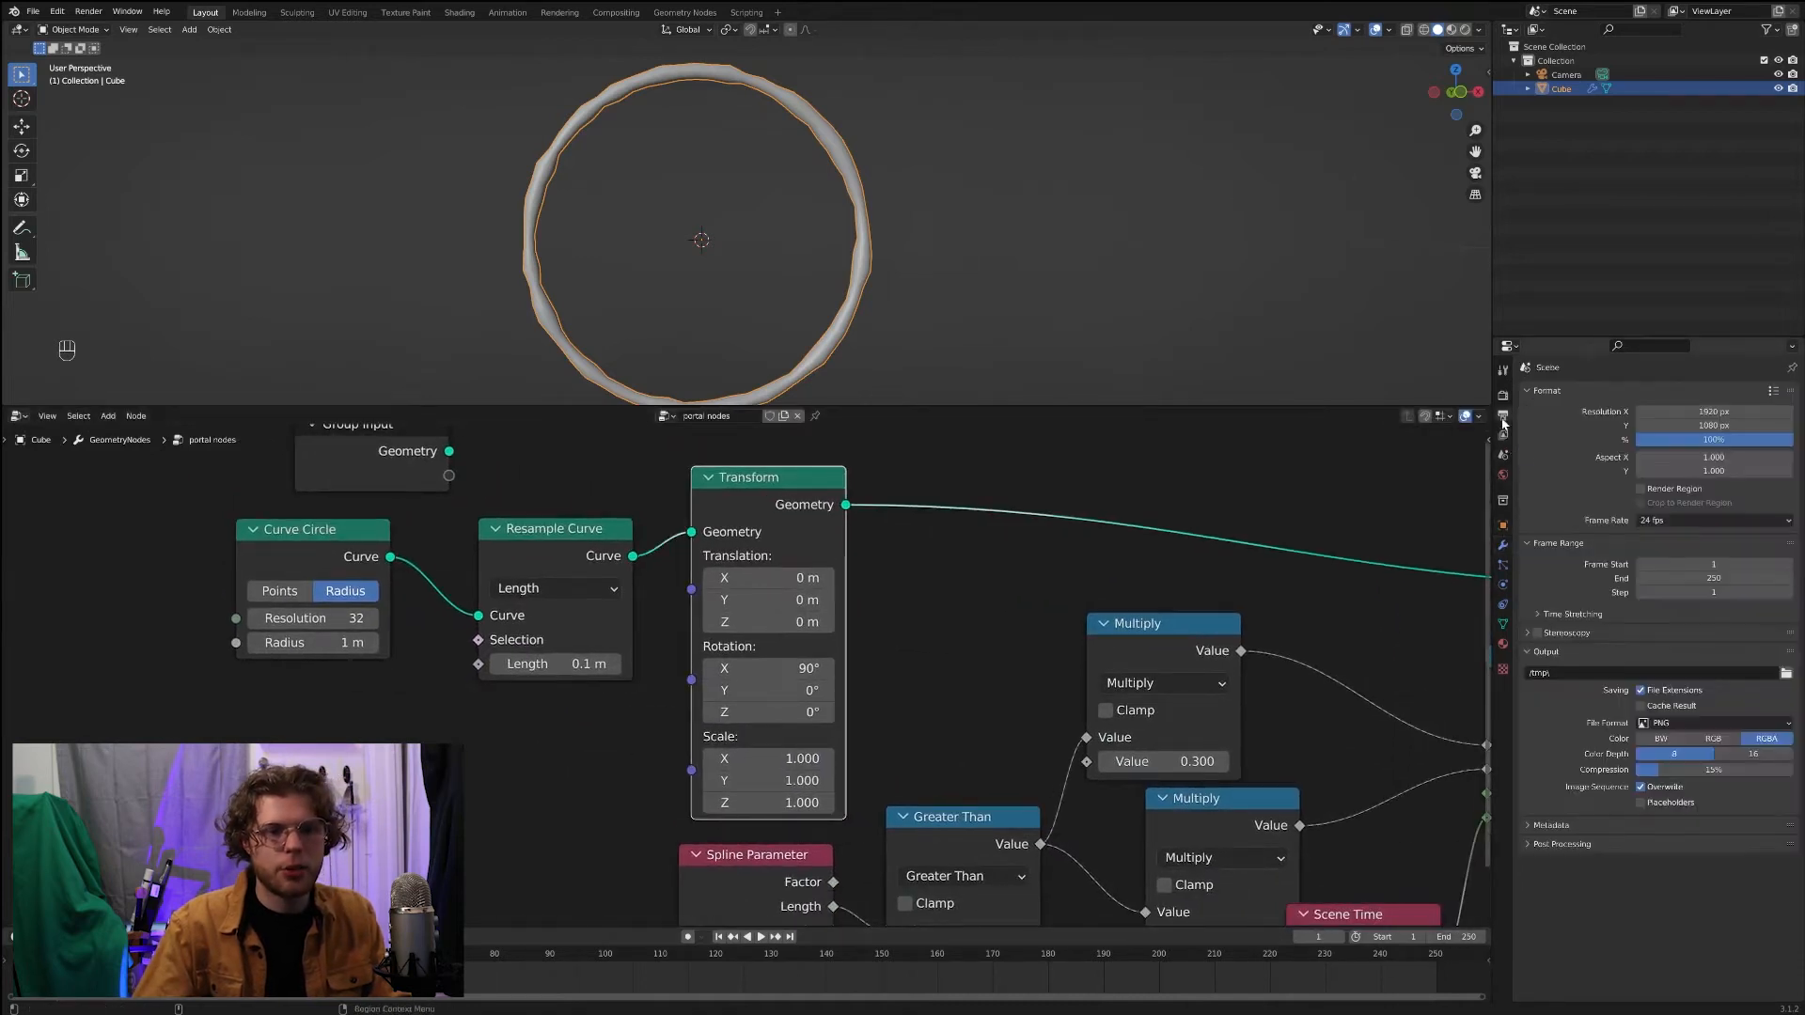
{"action": "left_click", "coordinate": [1683, 520]}
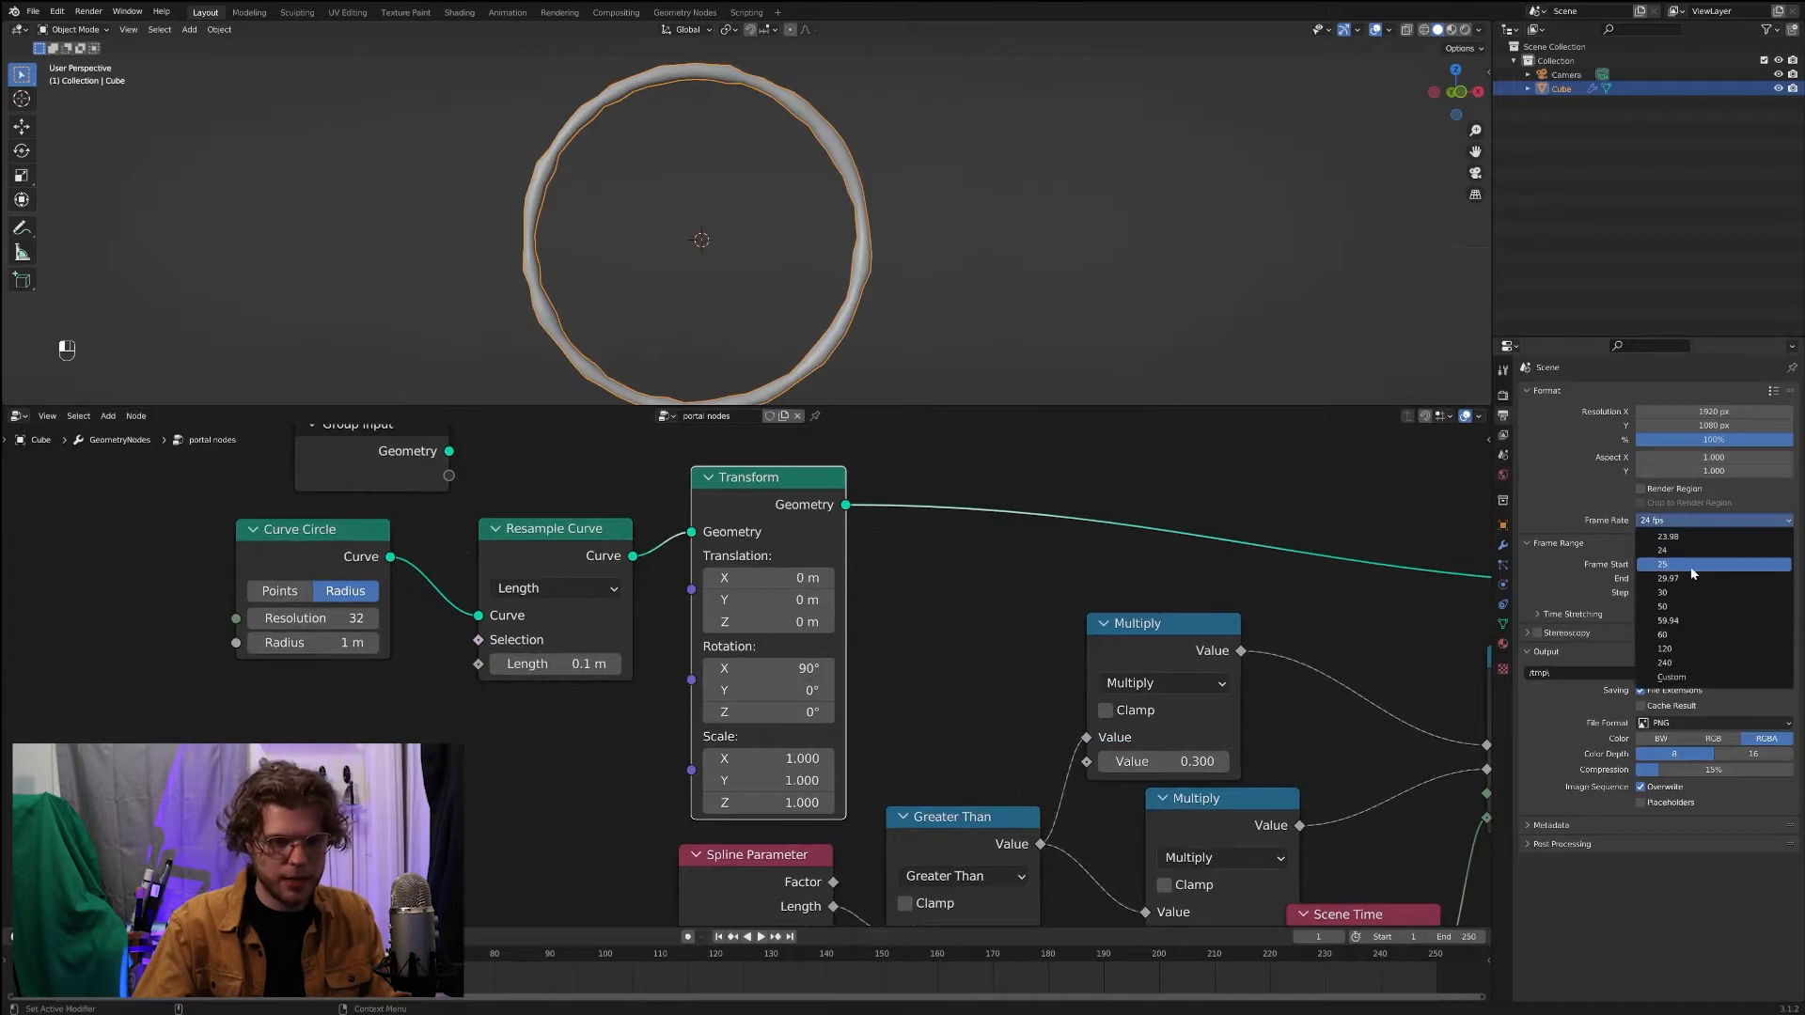
{"action": "left_click", "coordinate": [1687, 594]}
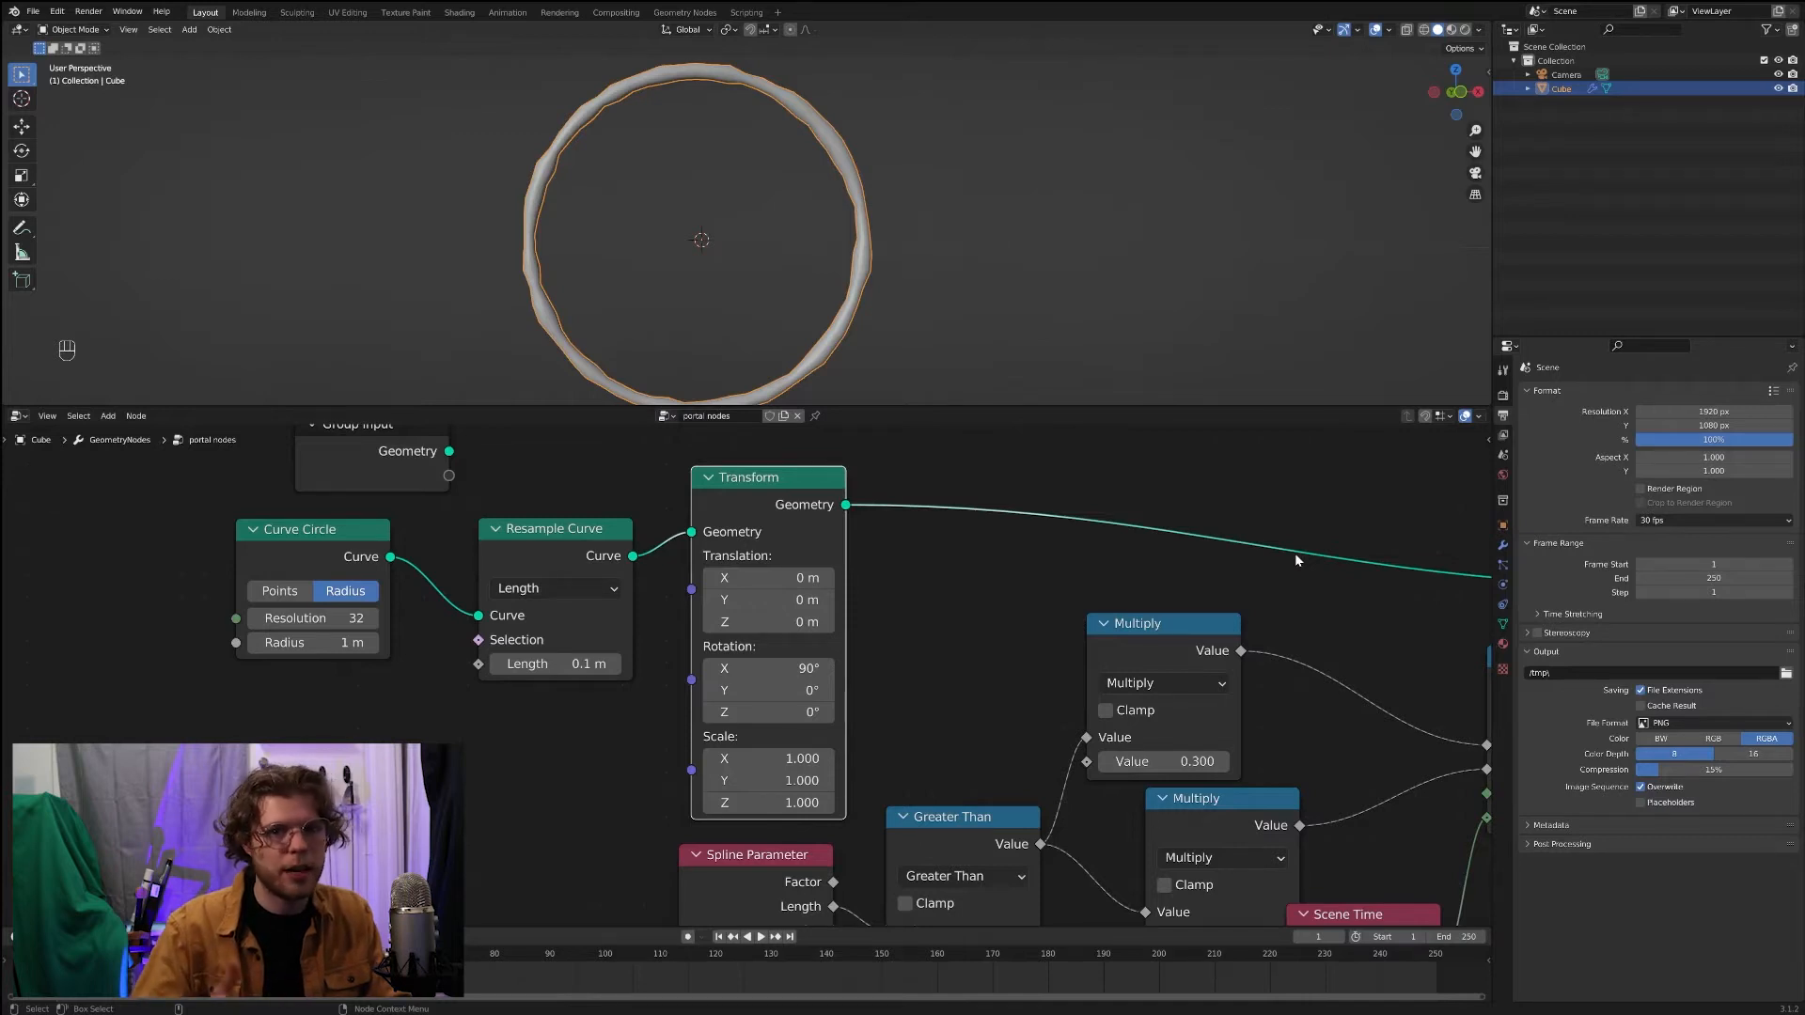
Step: Set the animation's end frame to 90
{"action": "middle_click_drag", "start_coordinate": [950, 647], "coordinate": [895, 598]}
{"action": "scroll", "coordinate": [891, 615], "scroll_direction": "up", "scroll_amount": 2}
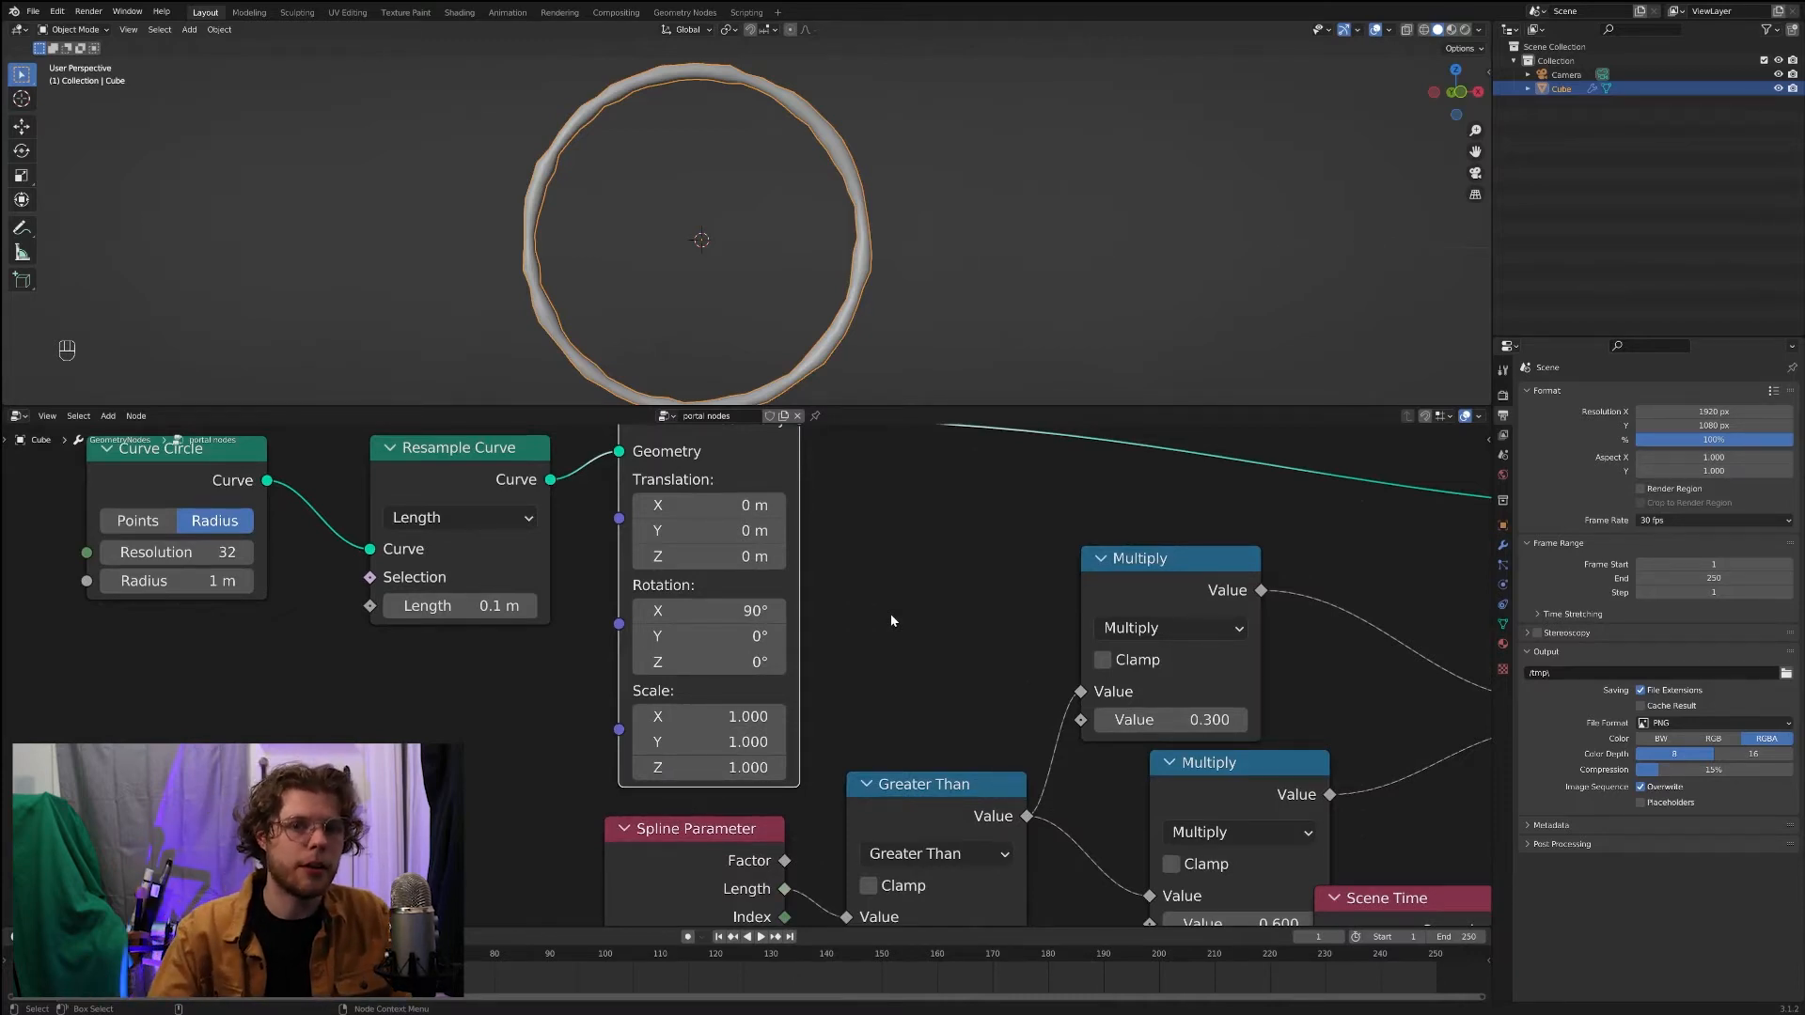
{"action": "middle_click_drag", "start_coordinate": [905, 644], "coordinate": [899, 591]}
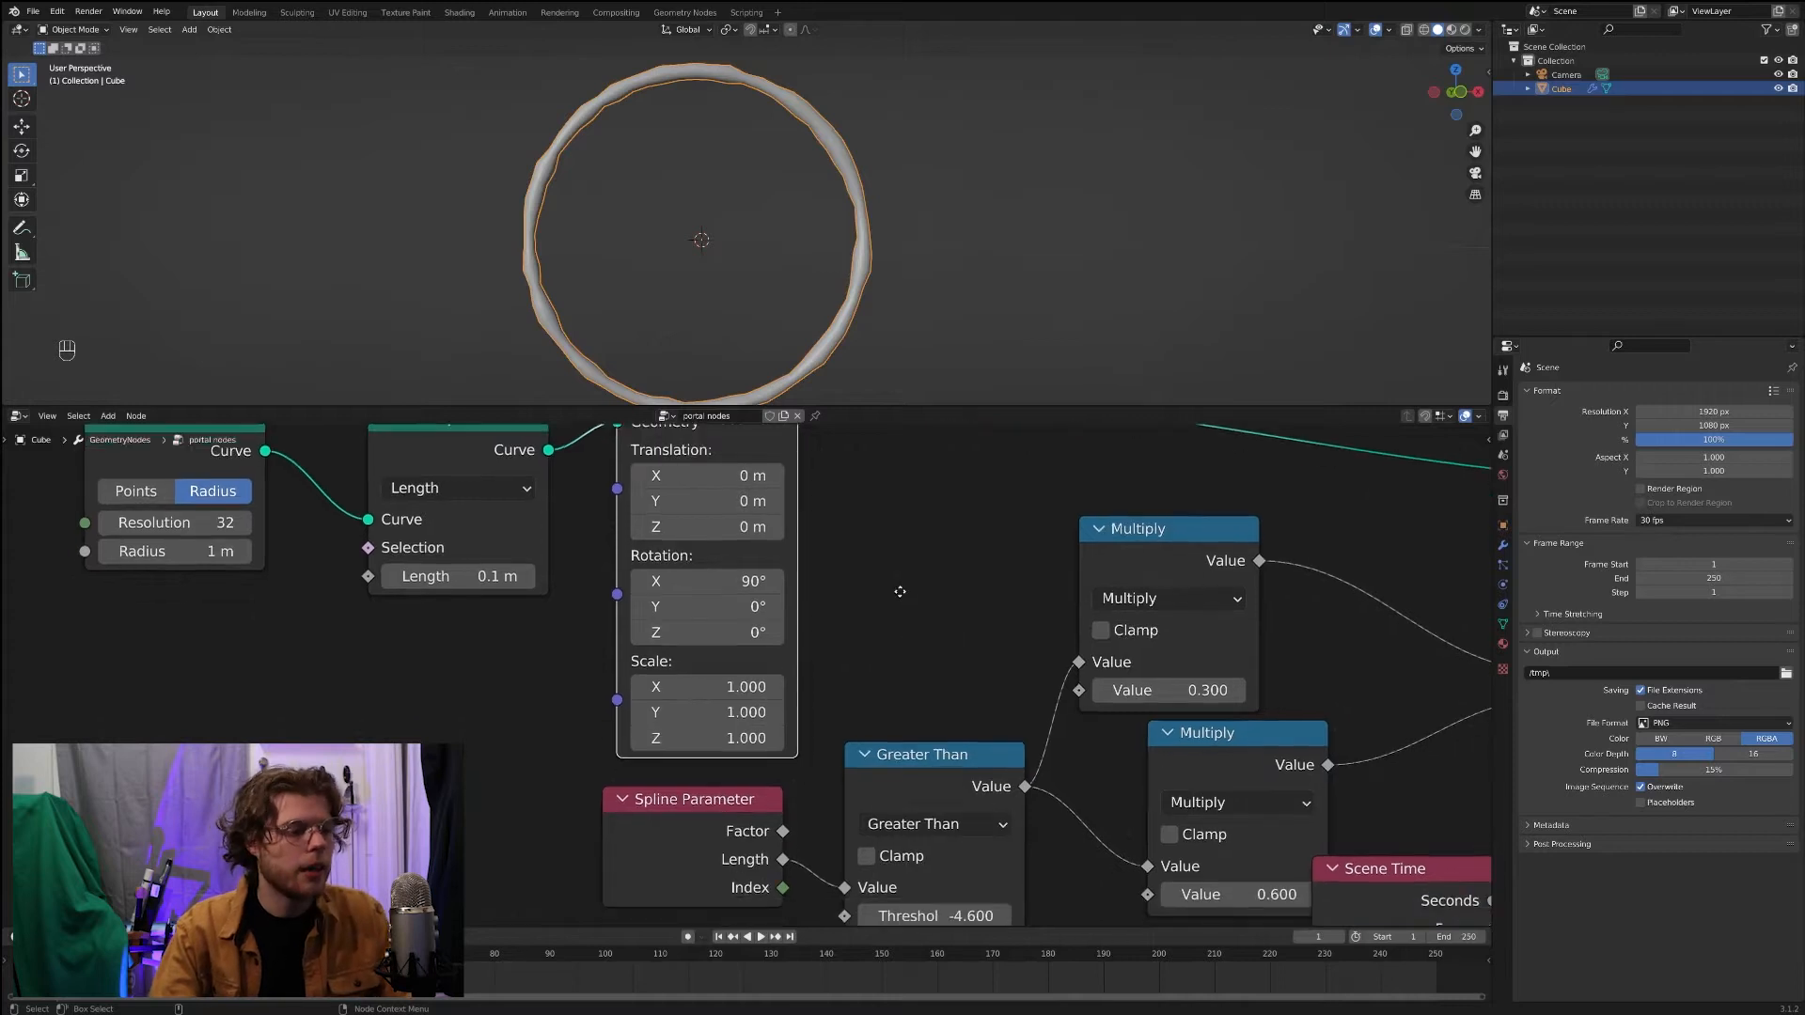
{"action": "scroll", "coordinate": [893, 827], "scroll_direction": "up", "scroll_amount": 1}
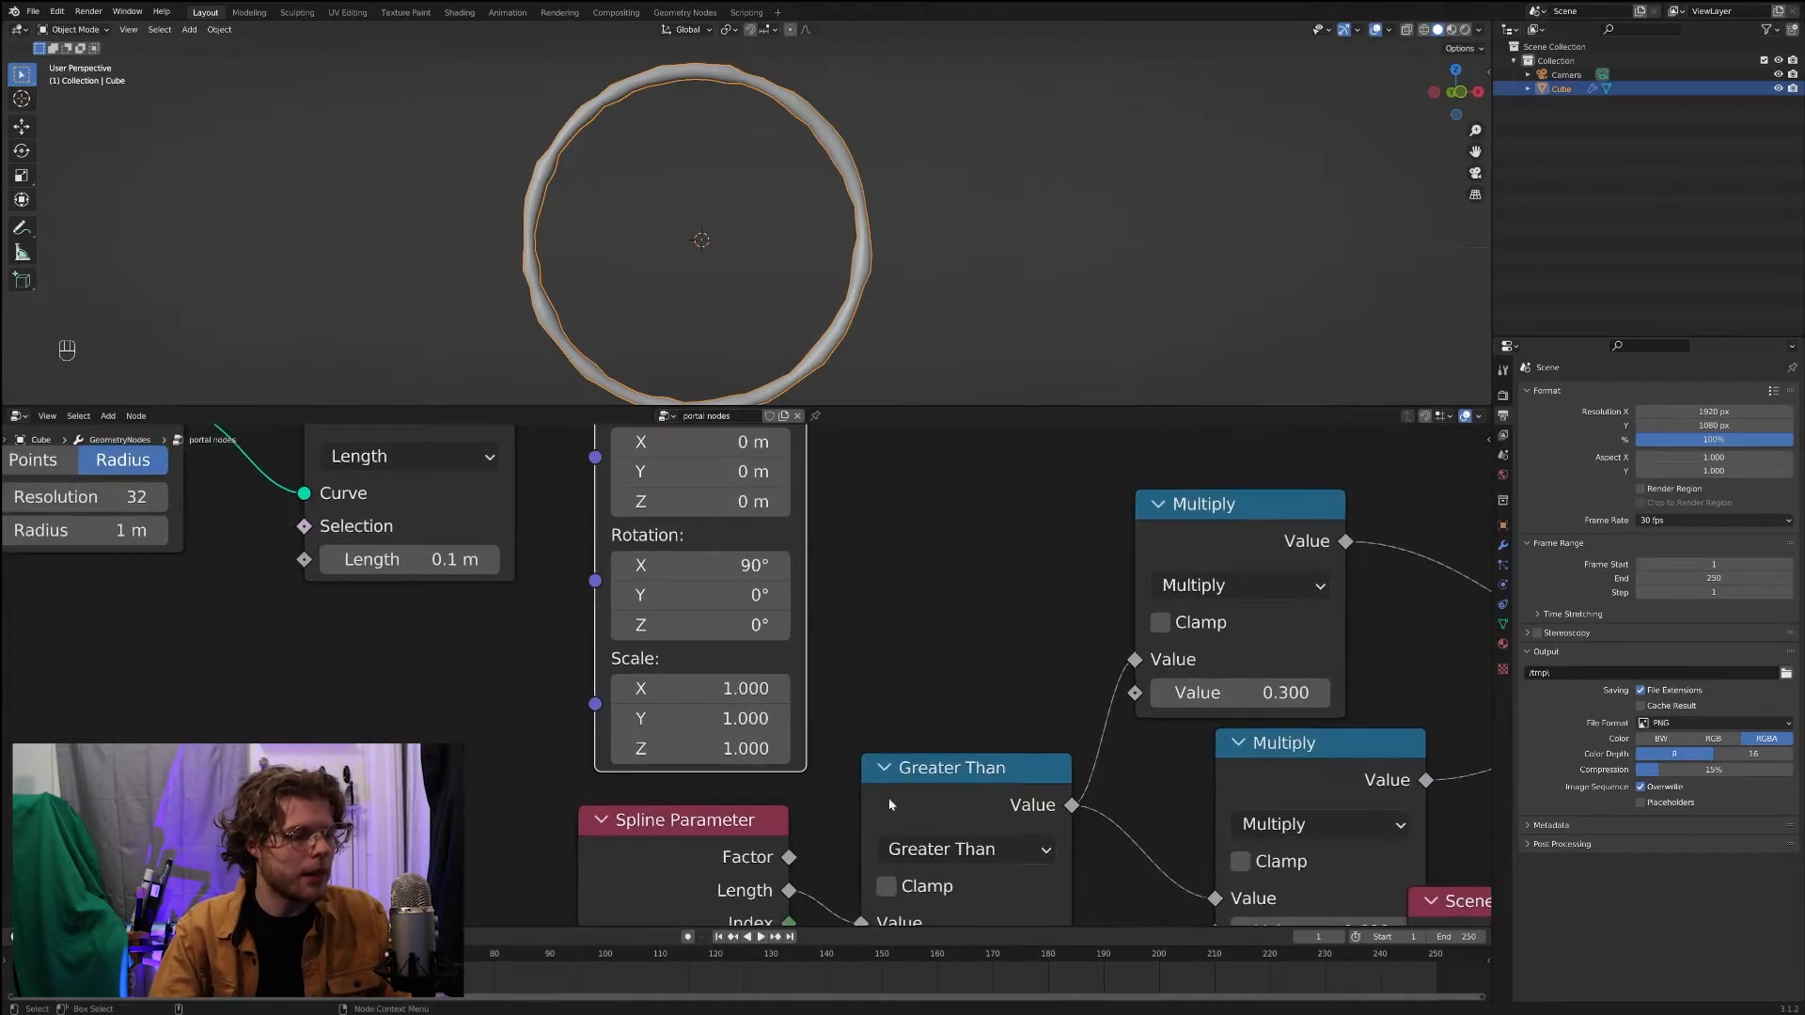
{"action": "middle_click_drag", "start_coordinate": [438, 713], "coordinate": [557, 775]}
{"action": "scroll", "coordinate": [451, 718], "scroll_direction": "down", "scroll_amount": 1}
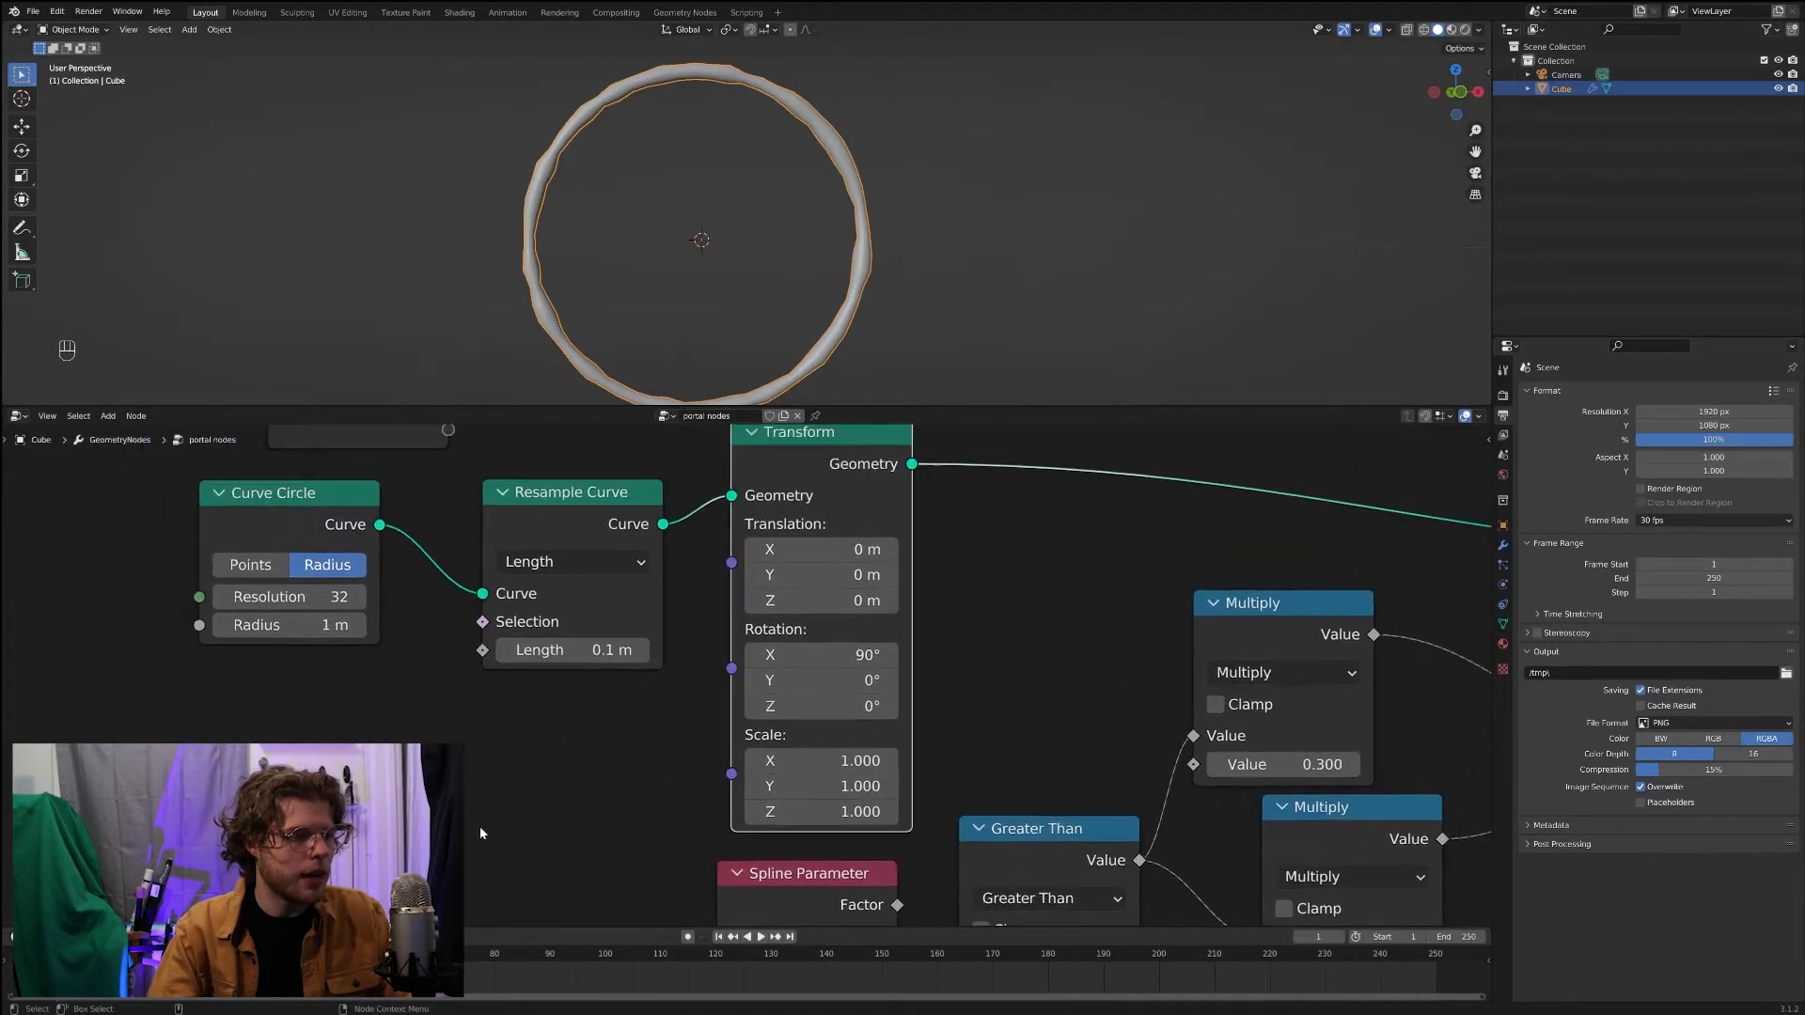
{"action": "middle_click_drag", "start_coordinate": [479, 830], "coordinate": [455, 834]}
{"action": "middle_click_drag", "start_coordinate": [971, 548], "coordinate": [903, 568]}
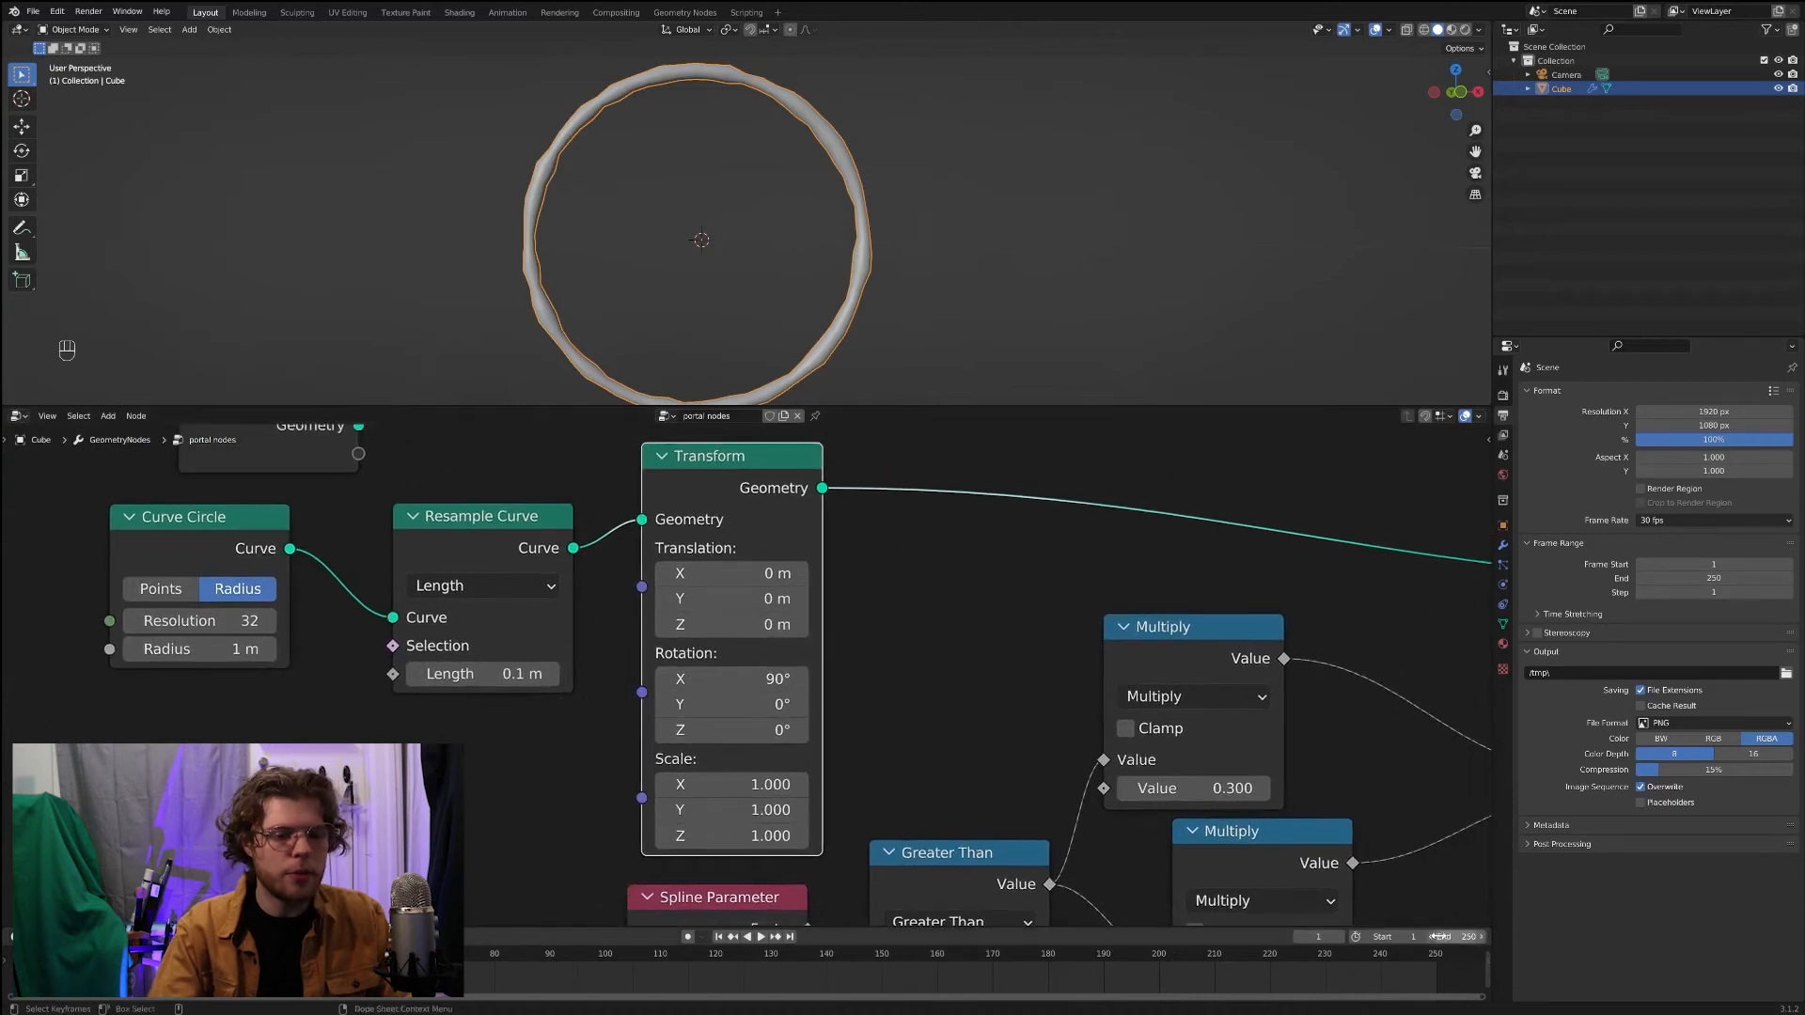
{"action": "key", "text": "Return"}
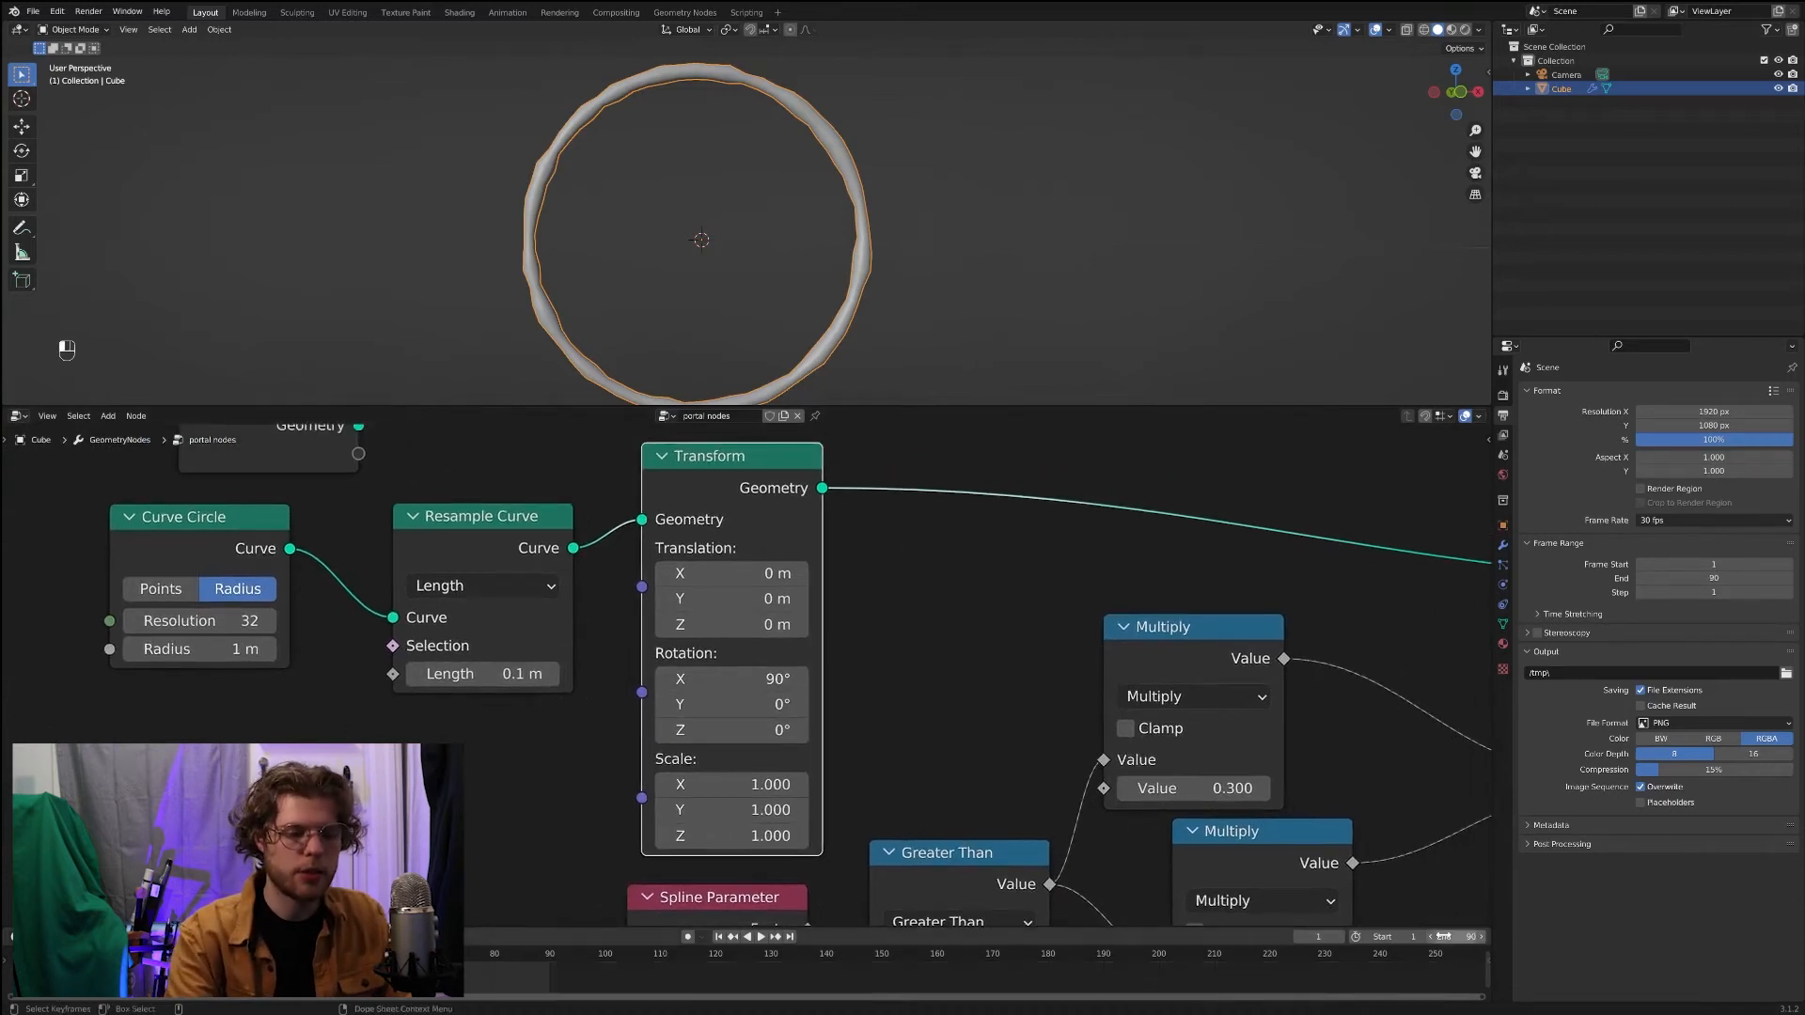
Step: Set the Transform node's Y rotation to 3*360 degrees
{"action": "mouse_move", "coordinate": [716, 705]}
{"action": "left_mouse_down"}
{"action": "mouse_move", "coordinate": [746, 705]}
{"action": "mouse_move", "coordinate": [712, 706]}
{"action": "left_mouse_up"}
{"action": "left_click", "coordinate": [724, 709]}
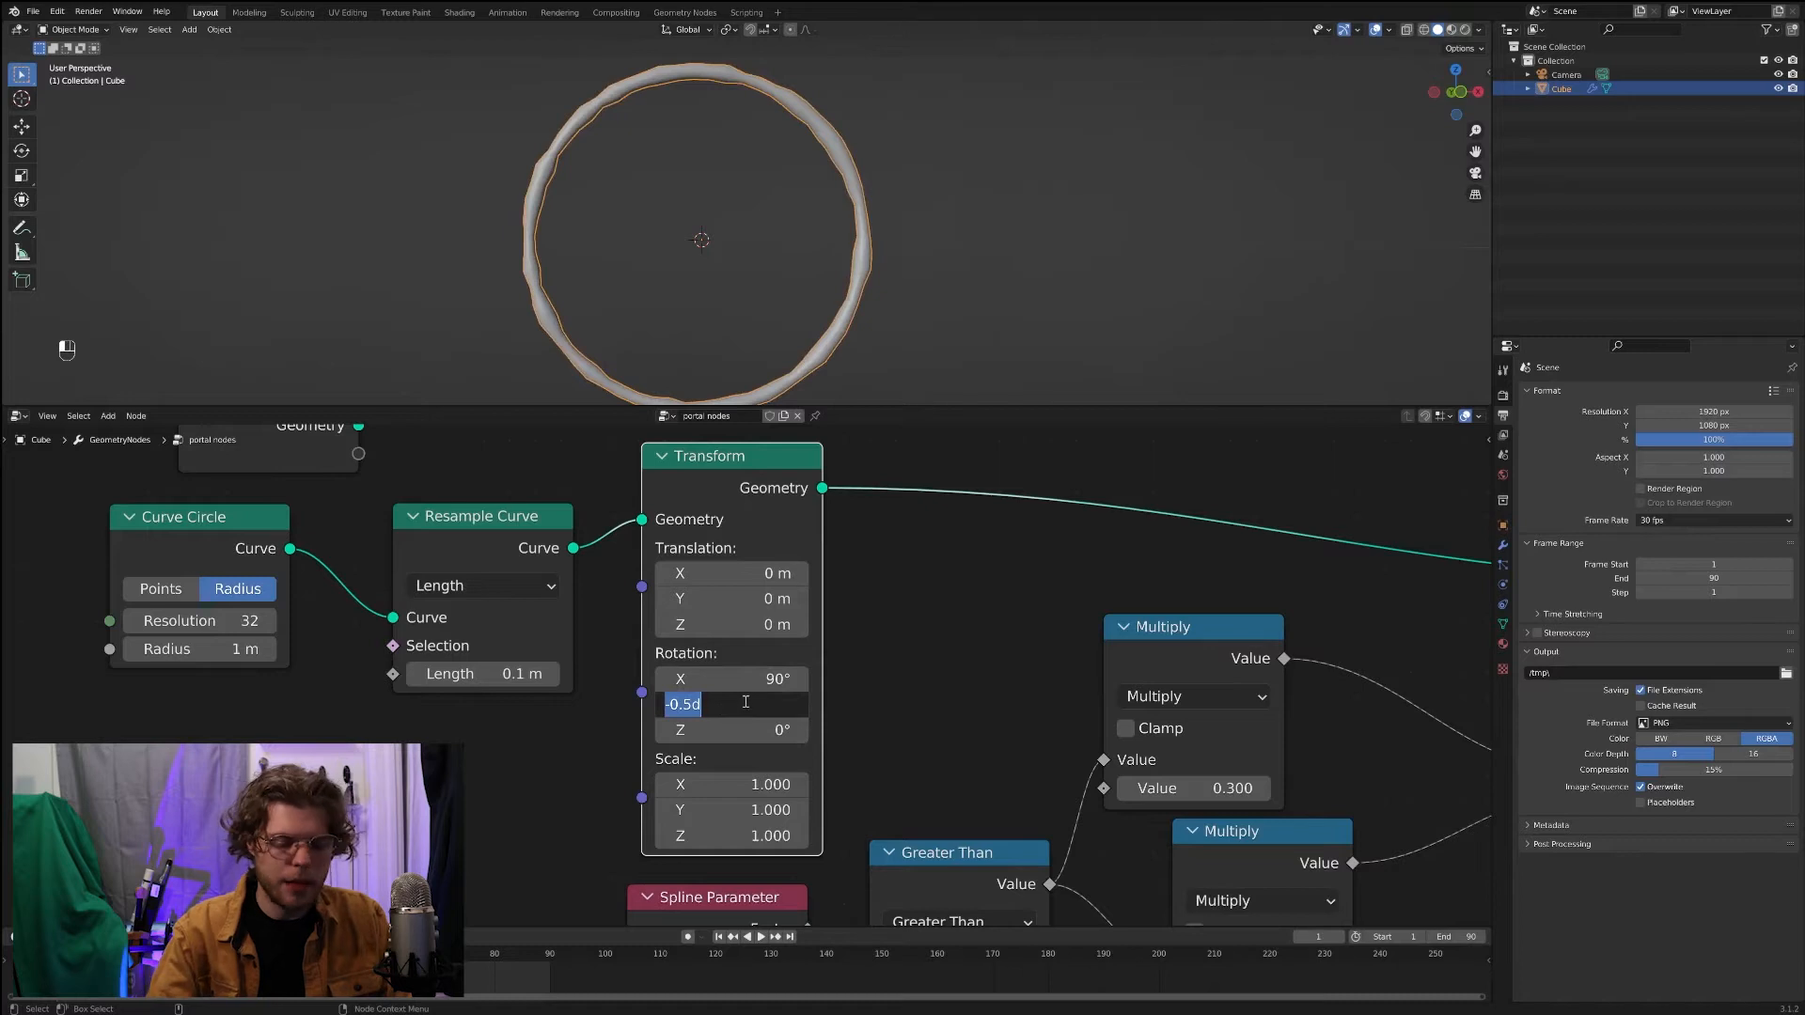
{"action": "type", "text": "3"}
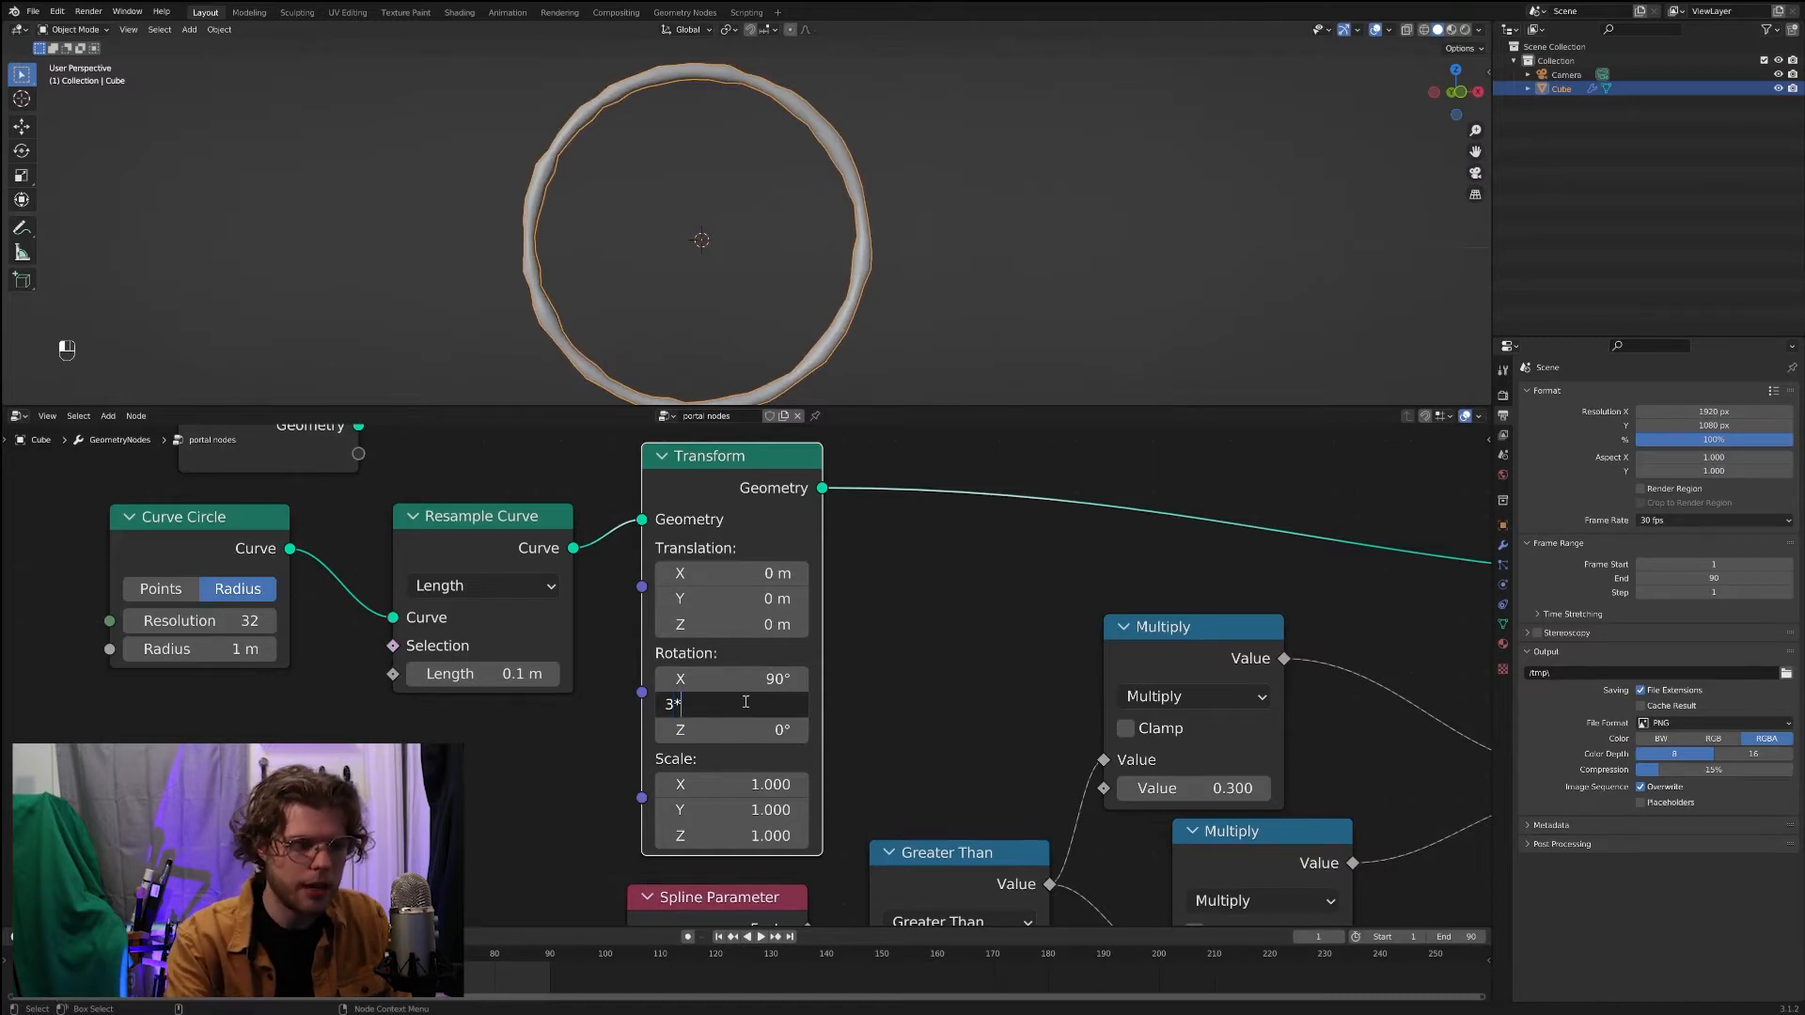
{"action": "type", "text": "*360"}
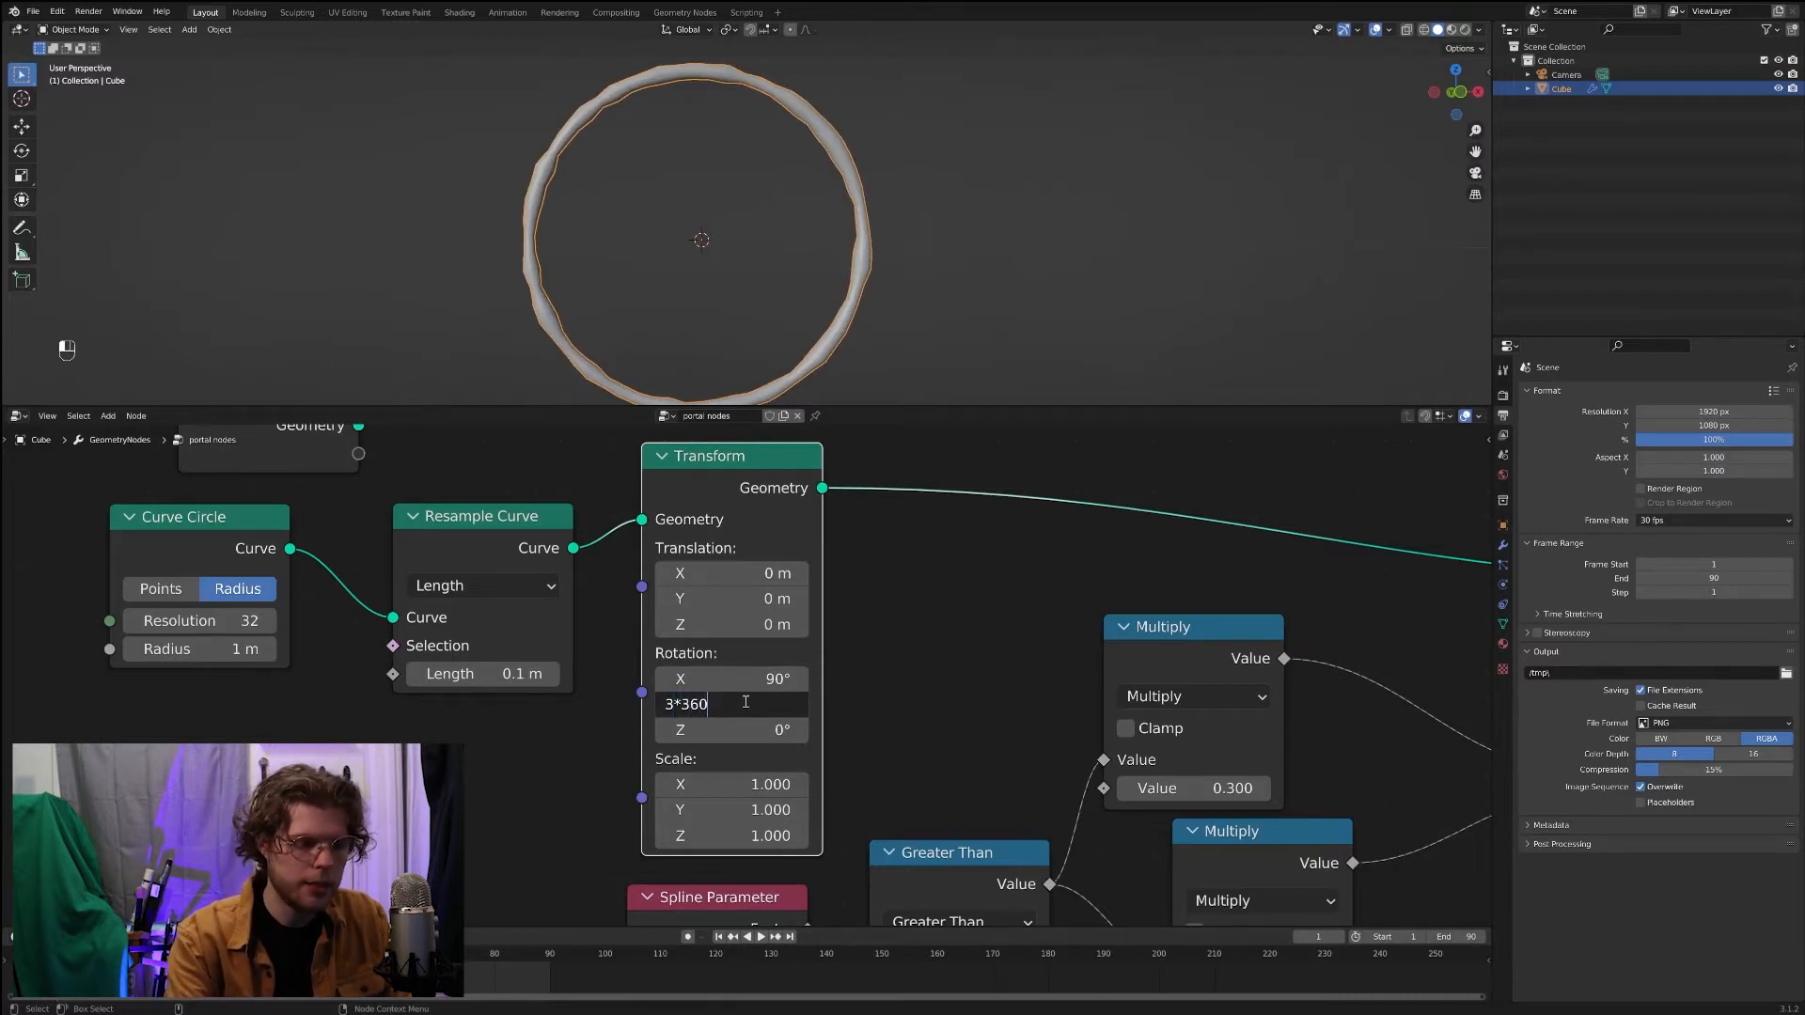
{"action": "key", "text": "Return"}
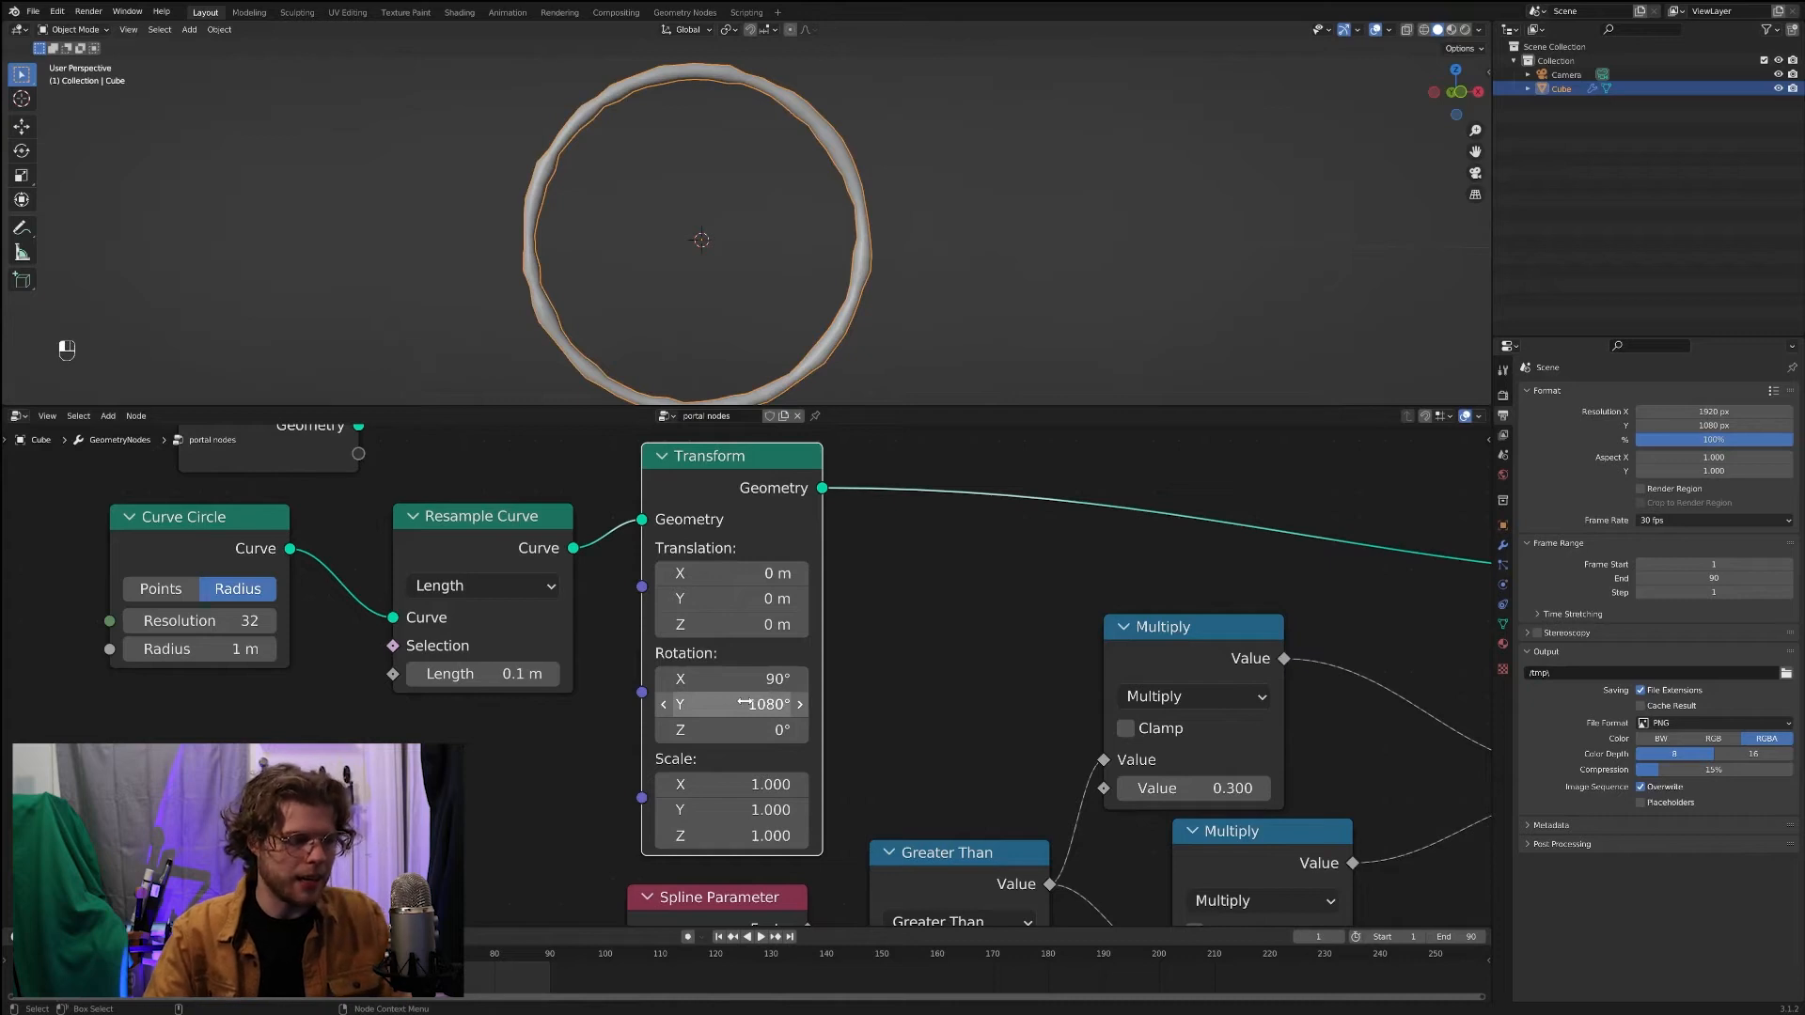
Step: Go to frame 90 and insert a keyframe on the Transform node's rotation
{"action": "key", "text": "space"}
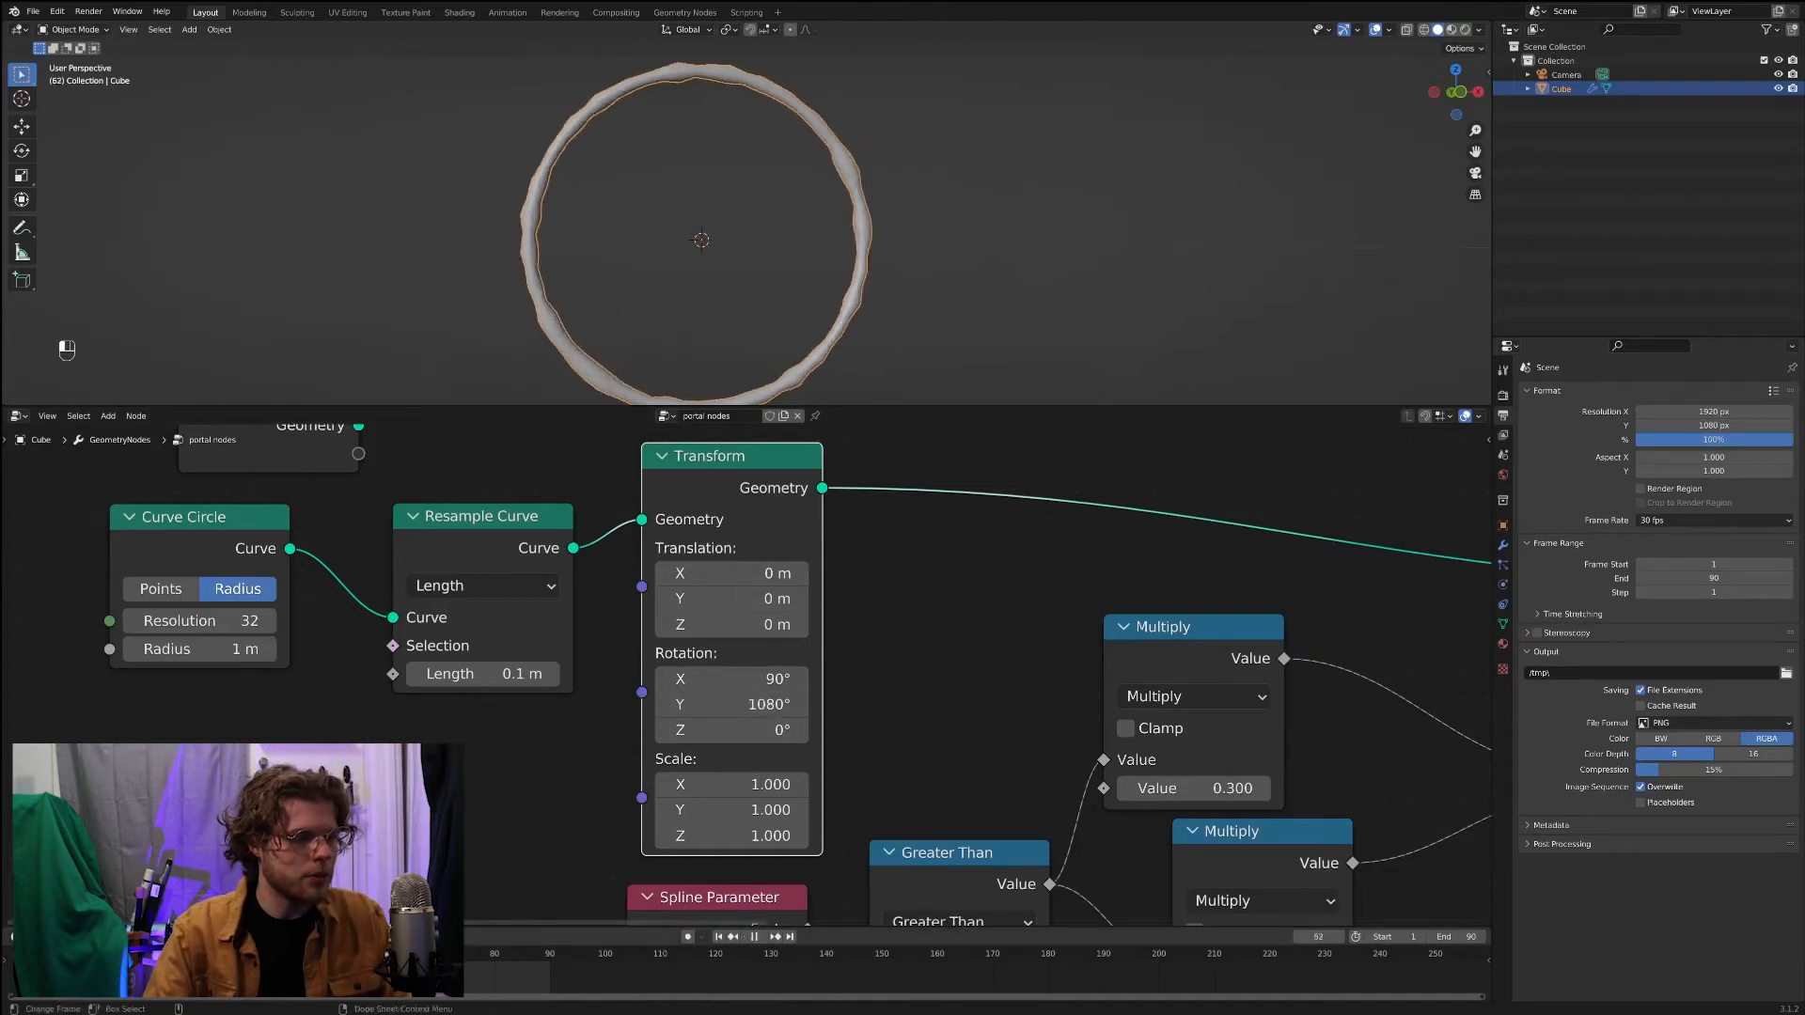
{"action": "left_click_drag", "start_coordinate": [394, 984], "coordinate": [552, 983]}
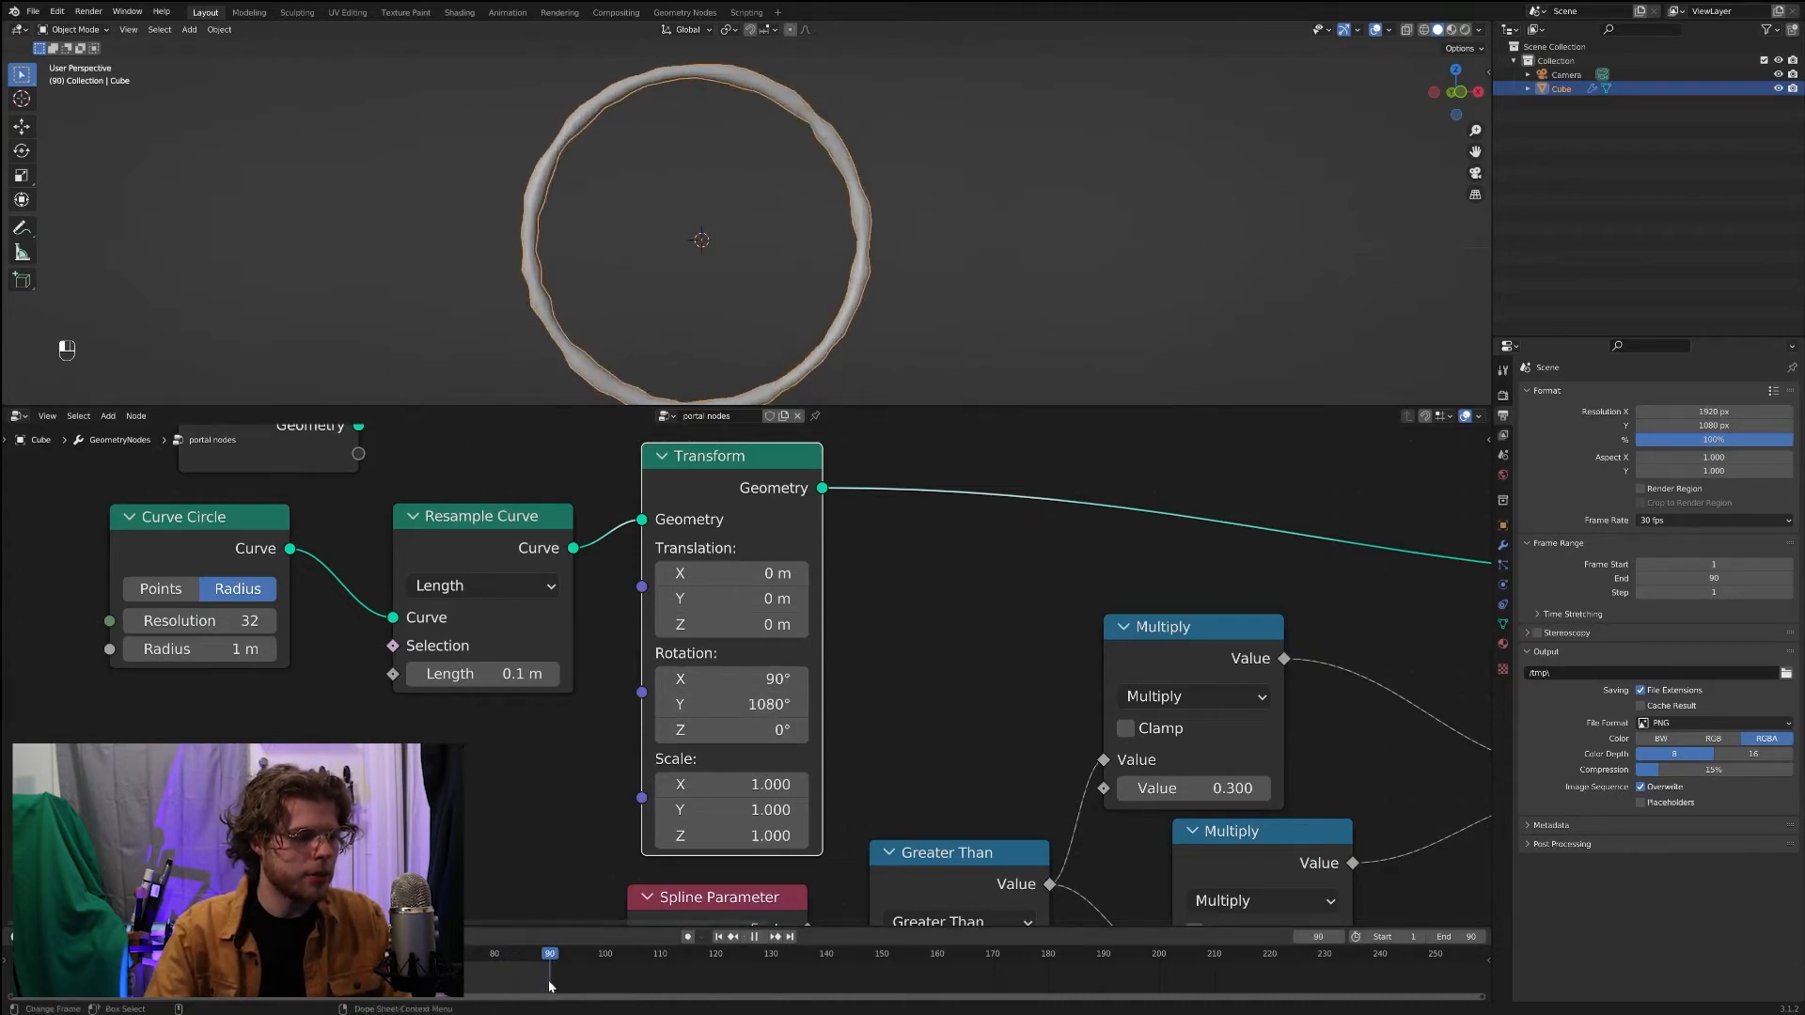
{"action": "key", "text": "i"}
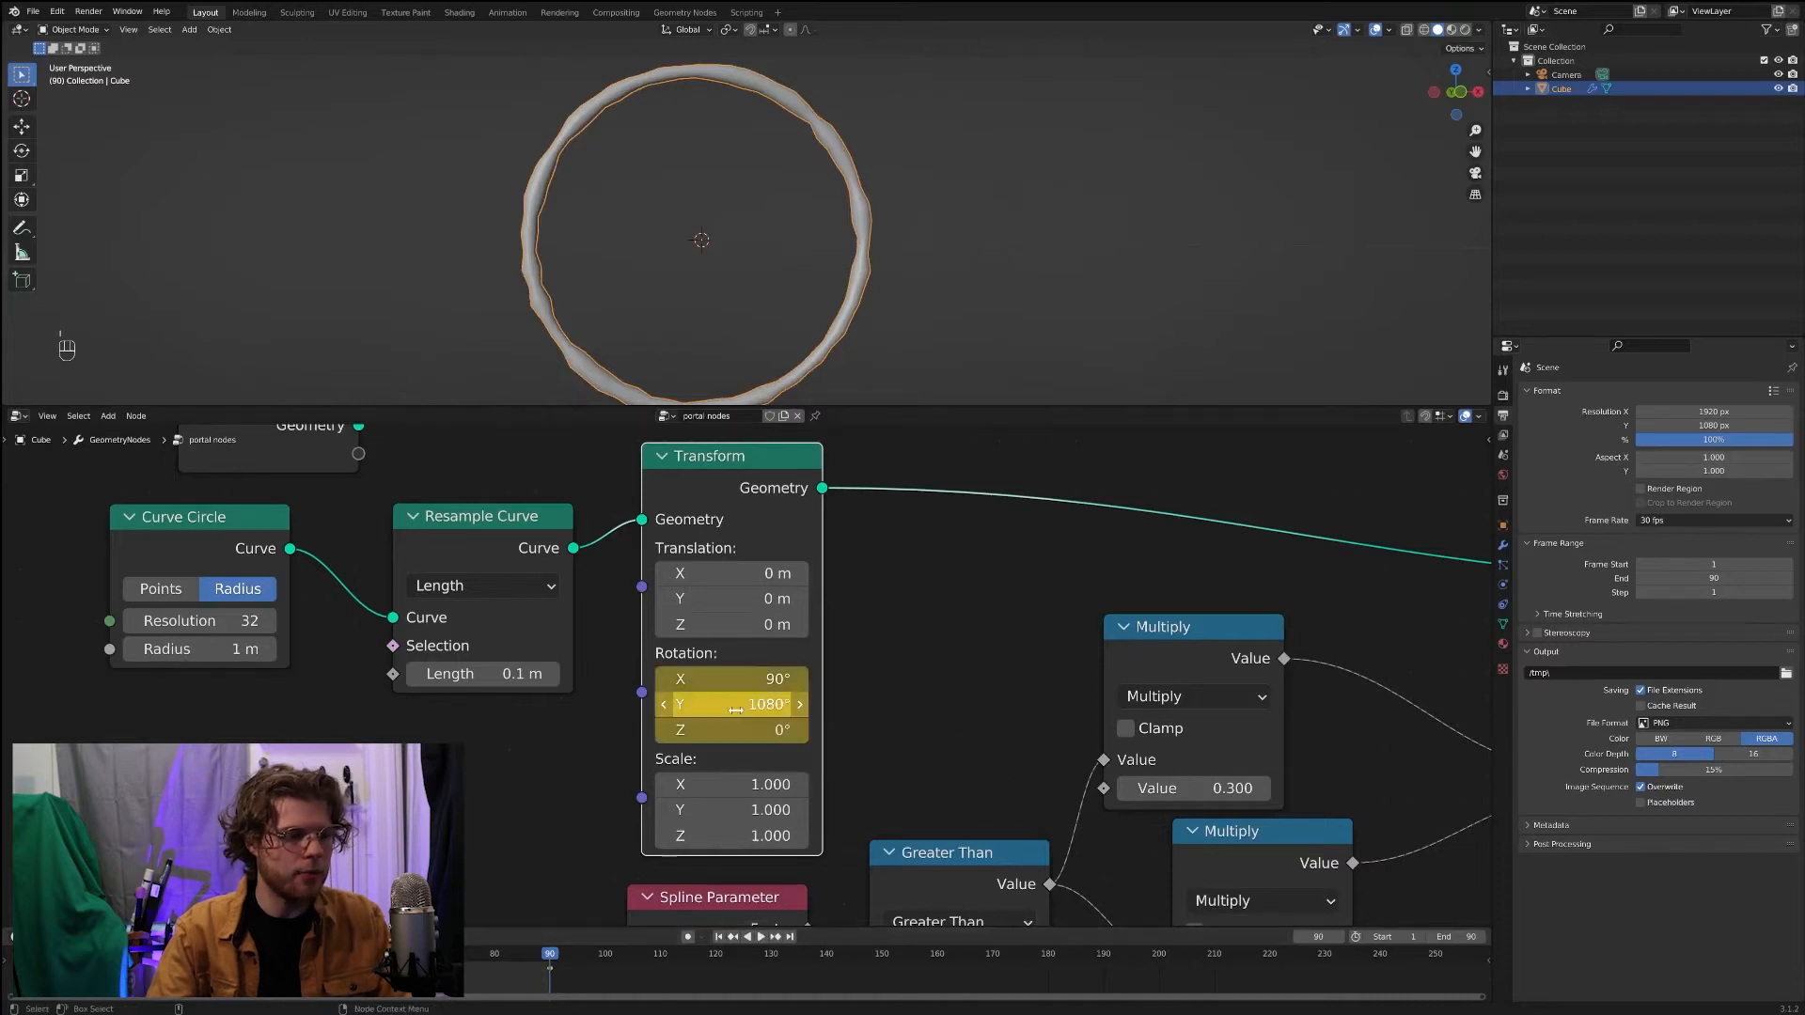
Step: Return to the first frame, set the Transform node's Y rotation to 0, and keyframe the rotation there
{"action": "left_click", "coordinate": [718, 937]}
{"action": "left_click", "coordinate": [769, 705]}
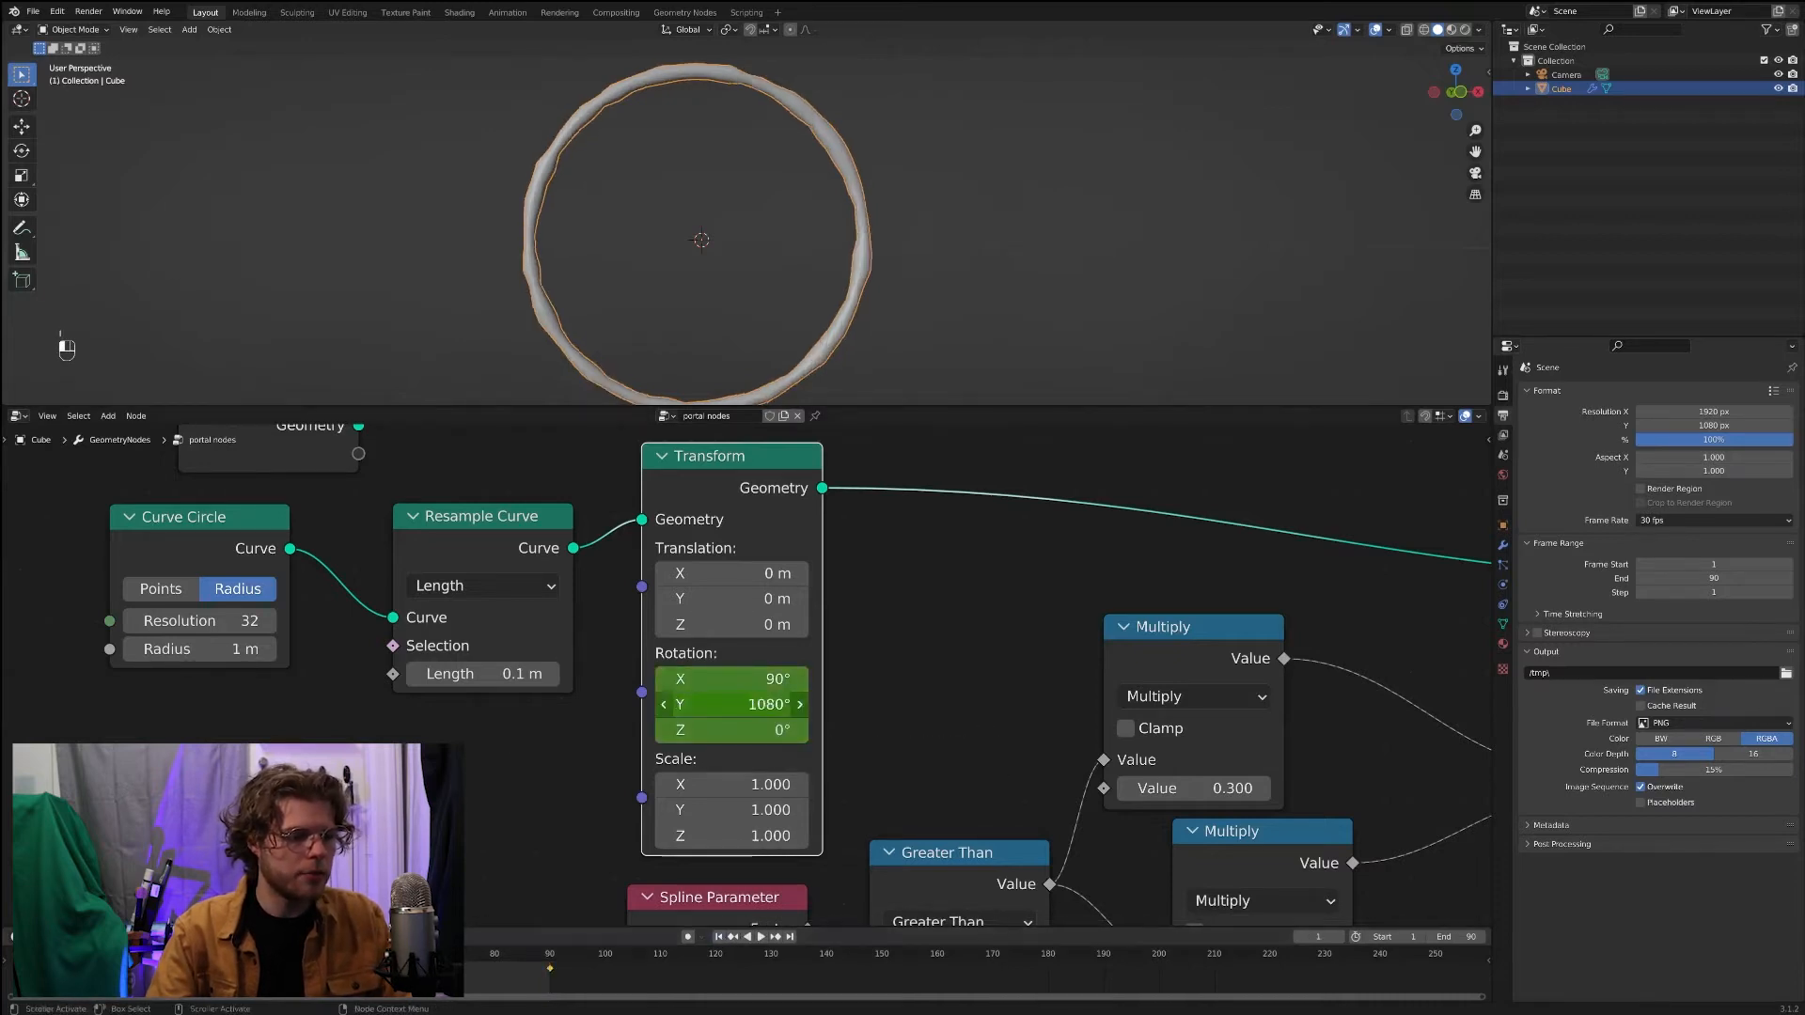
{"action": "type", "text": "0"}
{"action": "key", "text": "Return"}
{"action": "key", "text": "i"}
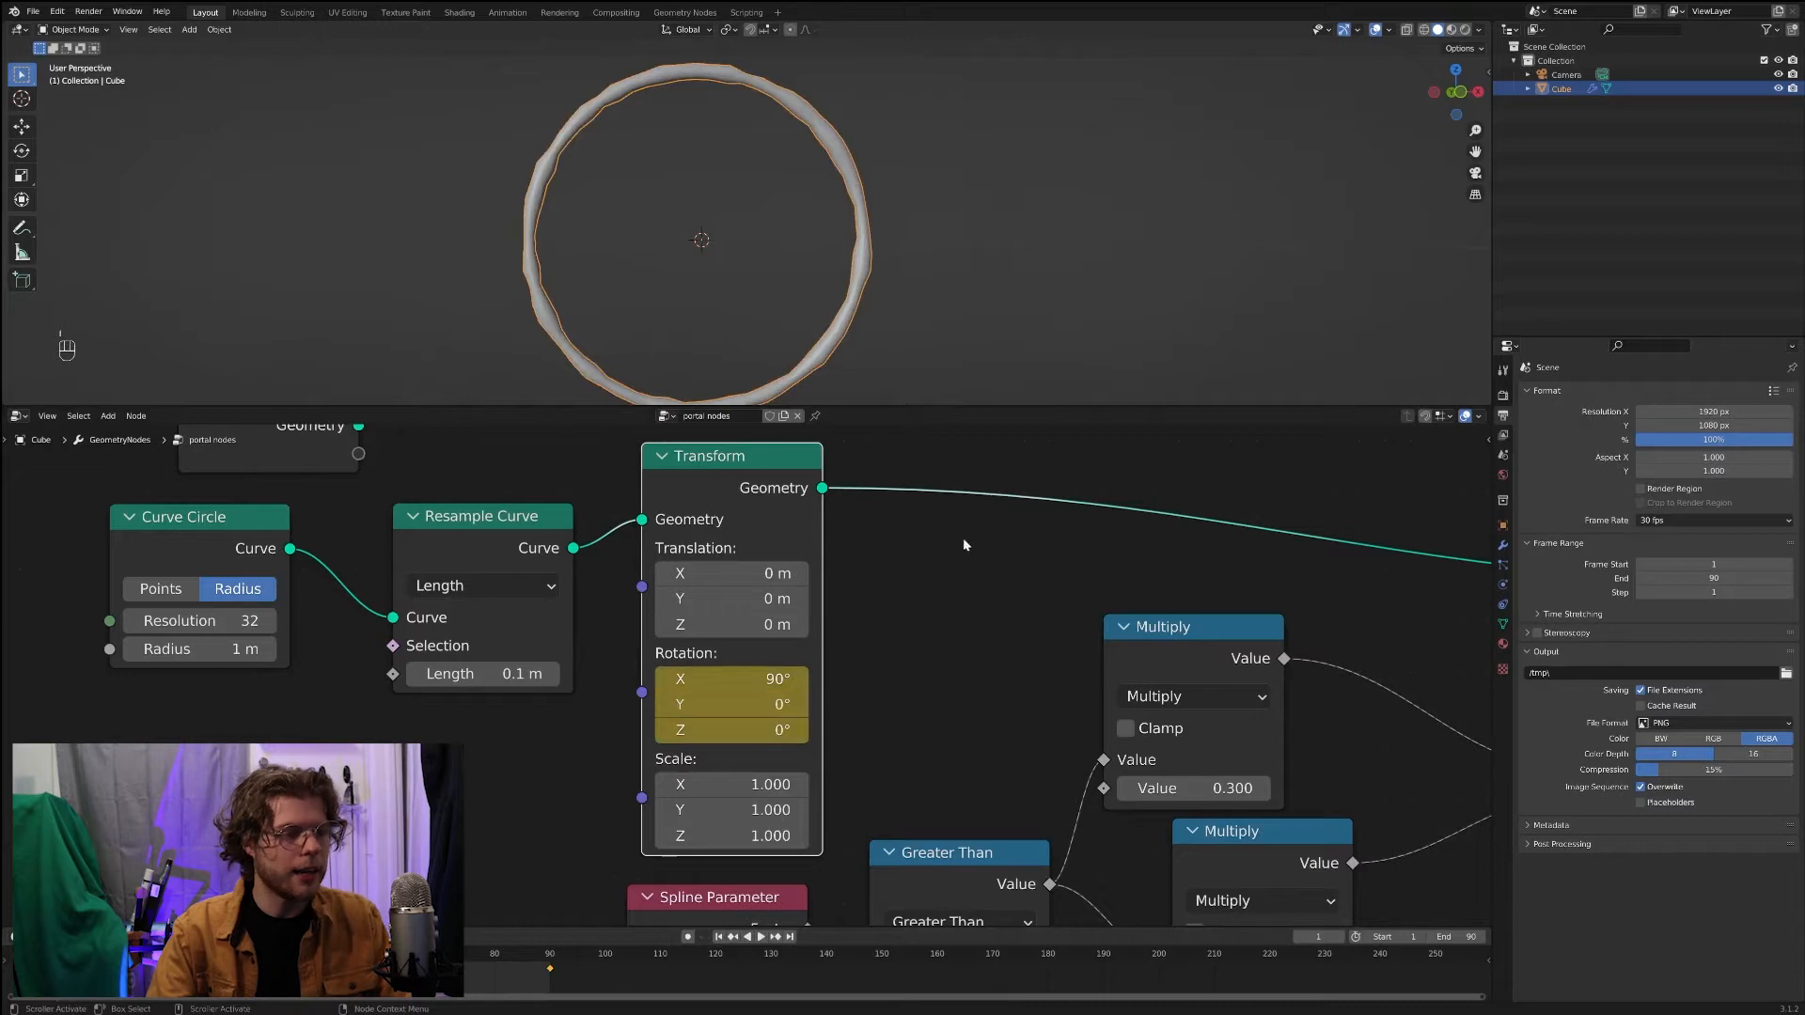
Step: Play the animation to check the ring's rotation, and stop it
{"action": "key", "text": "space"}
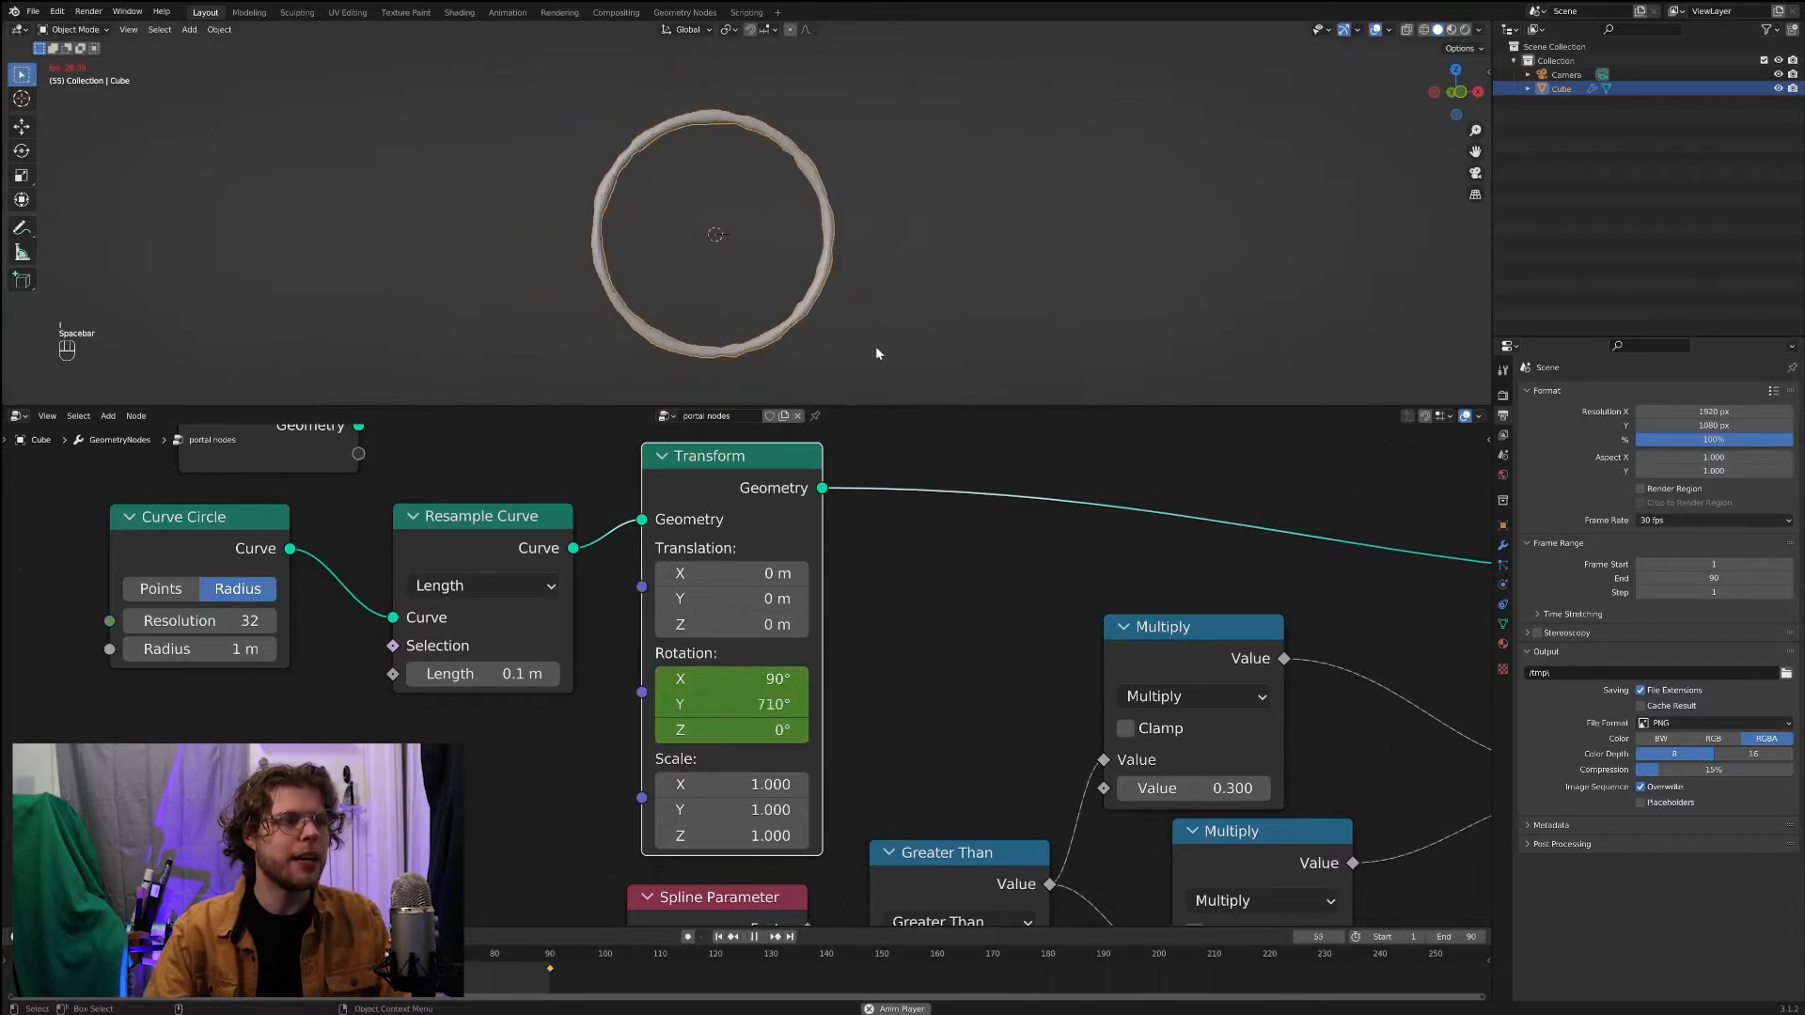
{"action": "key", "text": "space"}
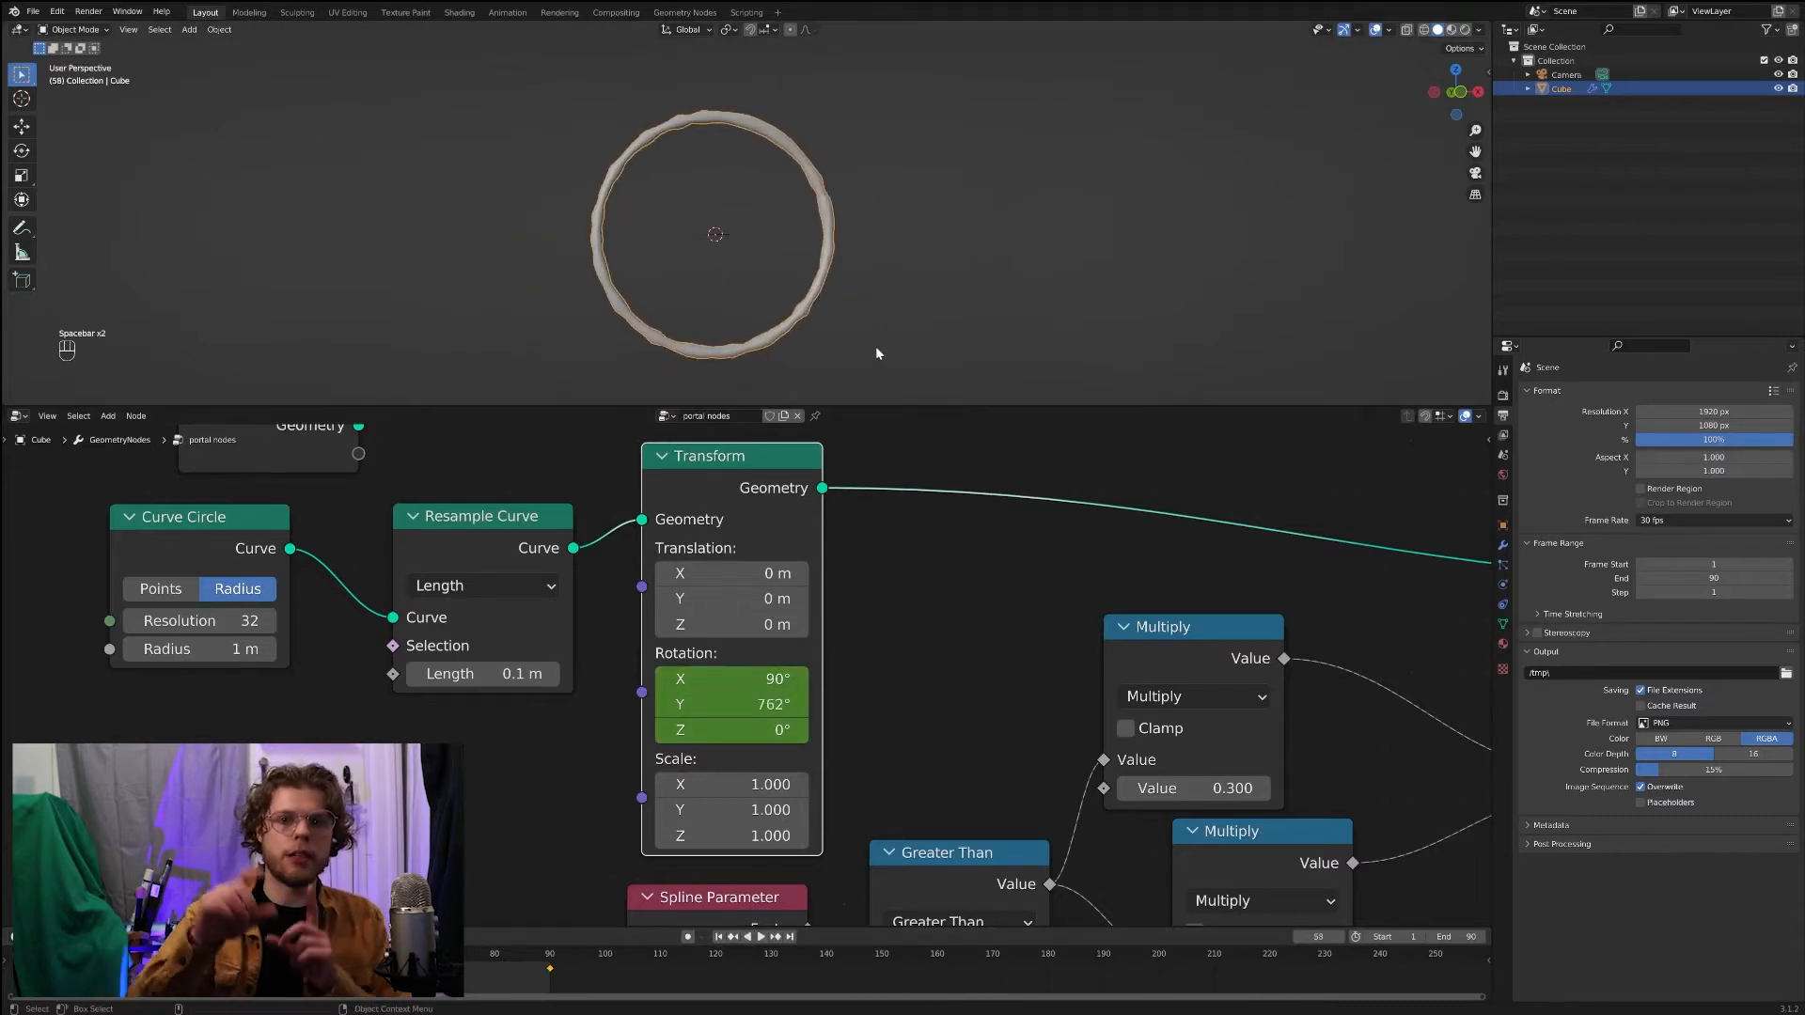
{"action": "scroll", "coordinate": [1019, 628], "scroll_direction": "down", "scroll_amount": 1}
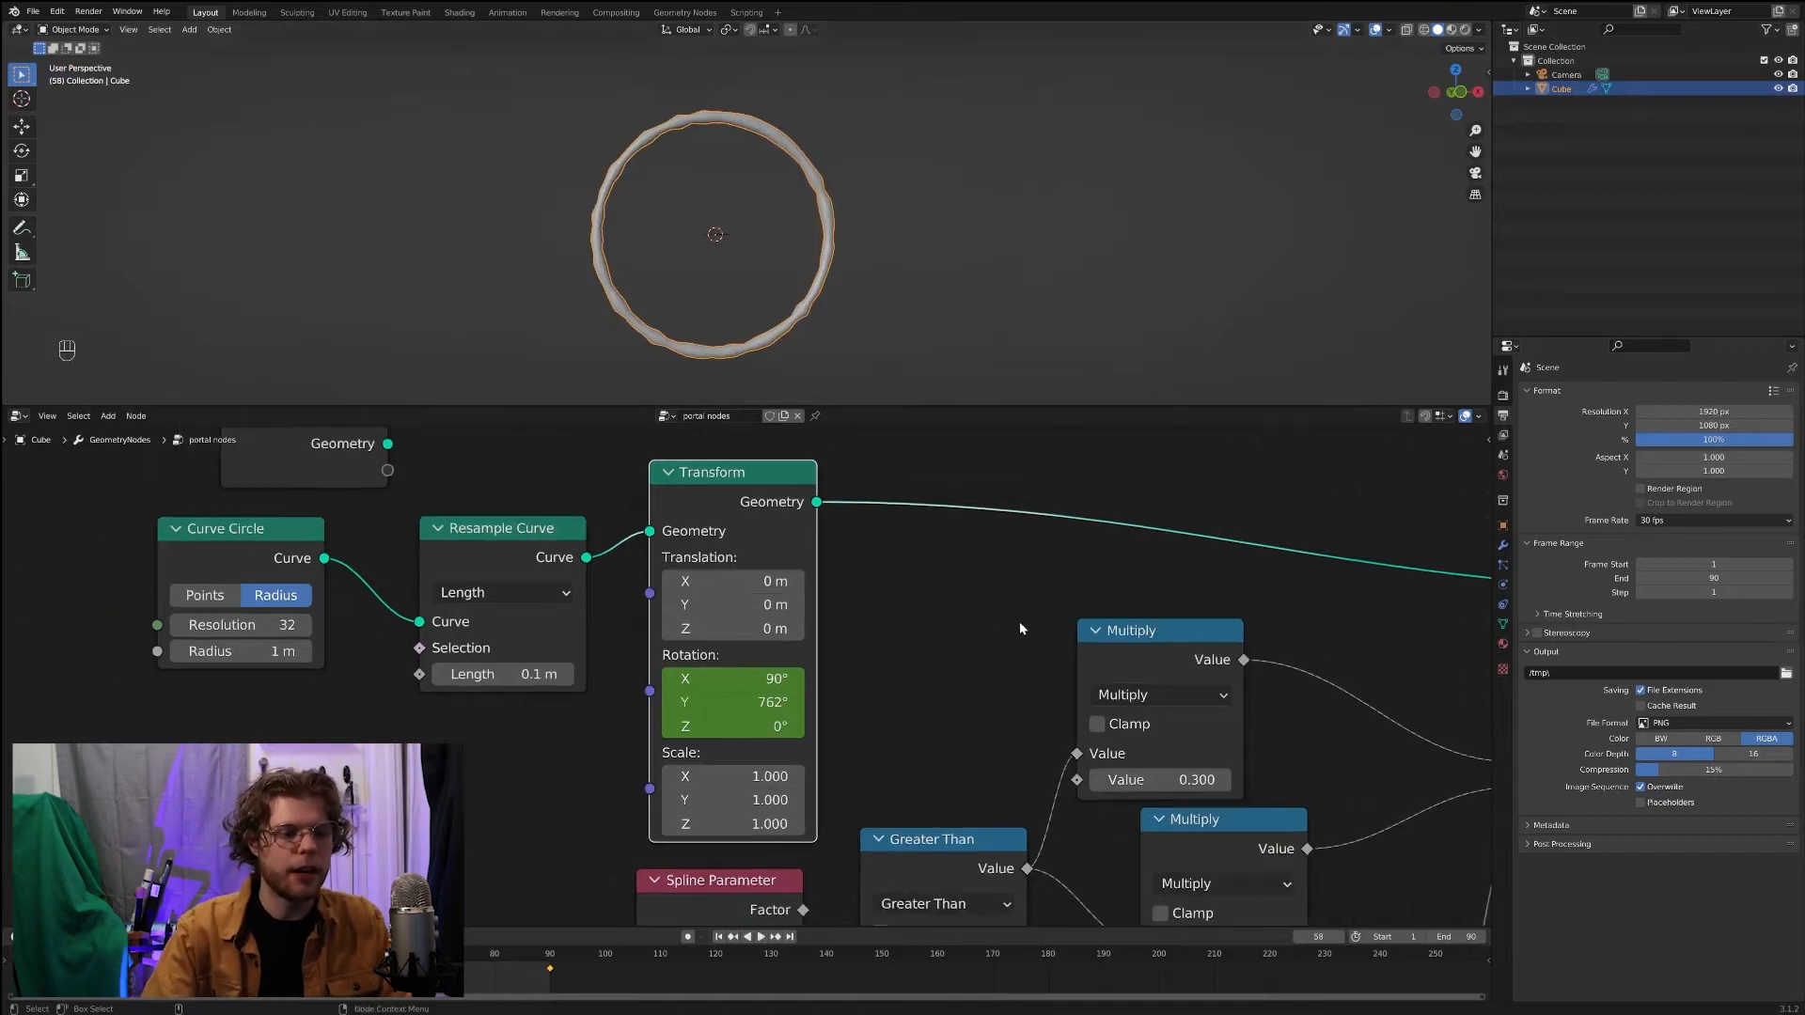
{"action": "scroll", "coordinate": [1021, 621], "scroll_direction": "down", "scroll_amount": 3}
{"action": "middle_click_drag", "start_coordinate": [915, 645], "coordinate": [902, 687]}
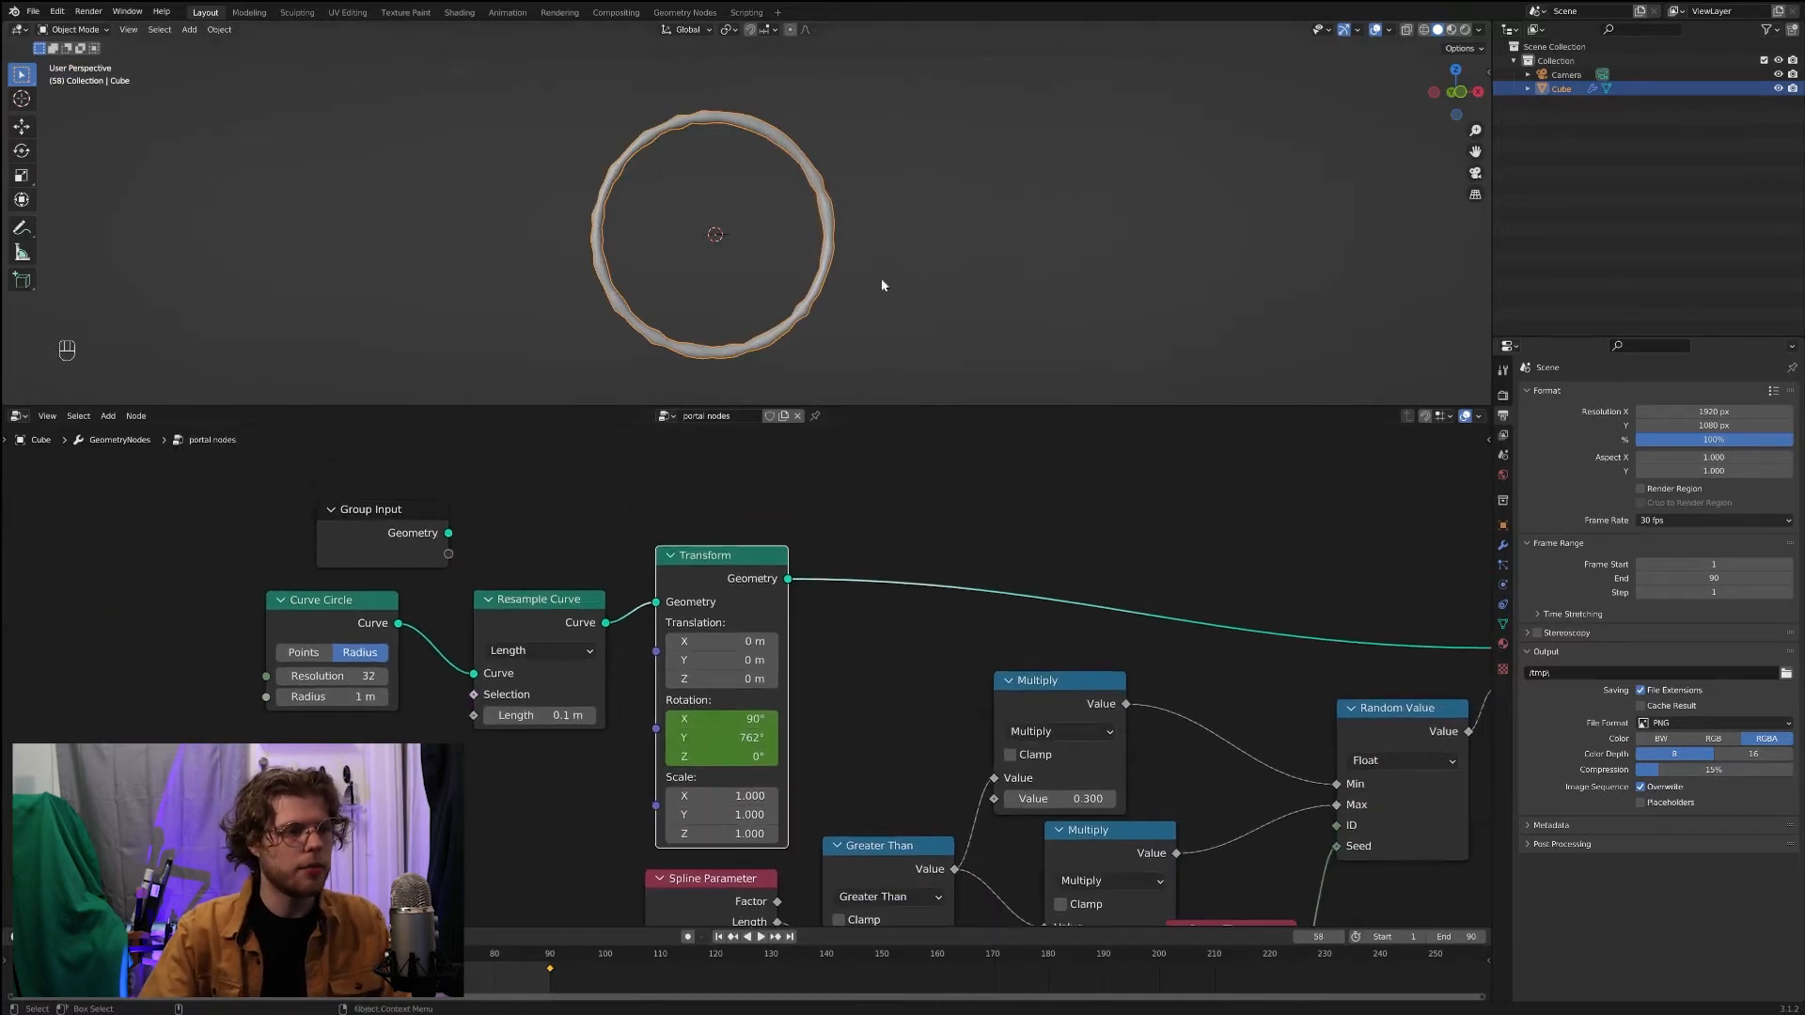
Step: Move the Scene Time node below the lower Multiply node and replay the animation to review the spinning ring
{"action": "scroll", "coordinate": [1015, 596], "scroll_direction": "down", "scroll_amount": 2}
{"action": "middle_click_drag", "start_coordinate": [1016, 600], "coordinate": [856, 539]}
{"action": "scroll", "coordinate": [855, 539], "scroll_direction": "down", "scroll_amount": 1}
{"action": "left_click_drag", "start_coordinate": [995, 802], "coordinate": [902, 849]}
{"action": "key", "text": "space"}
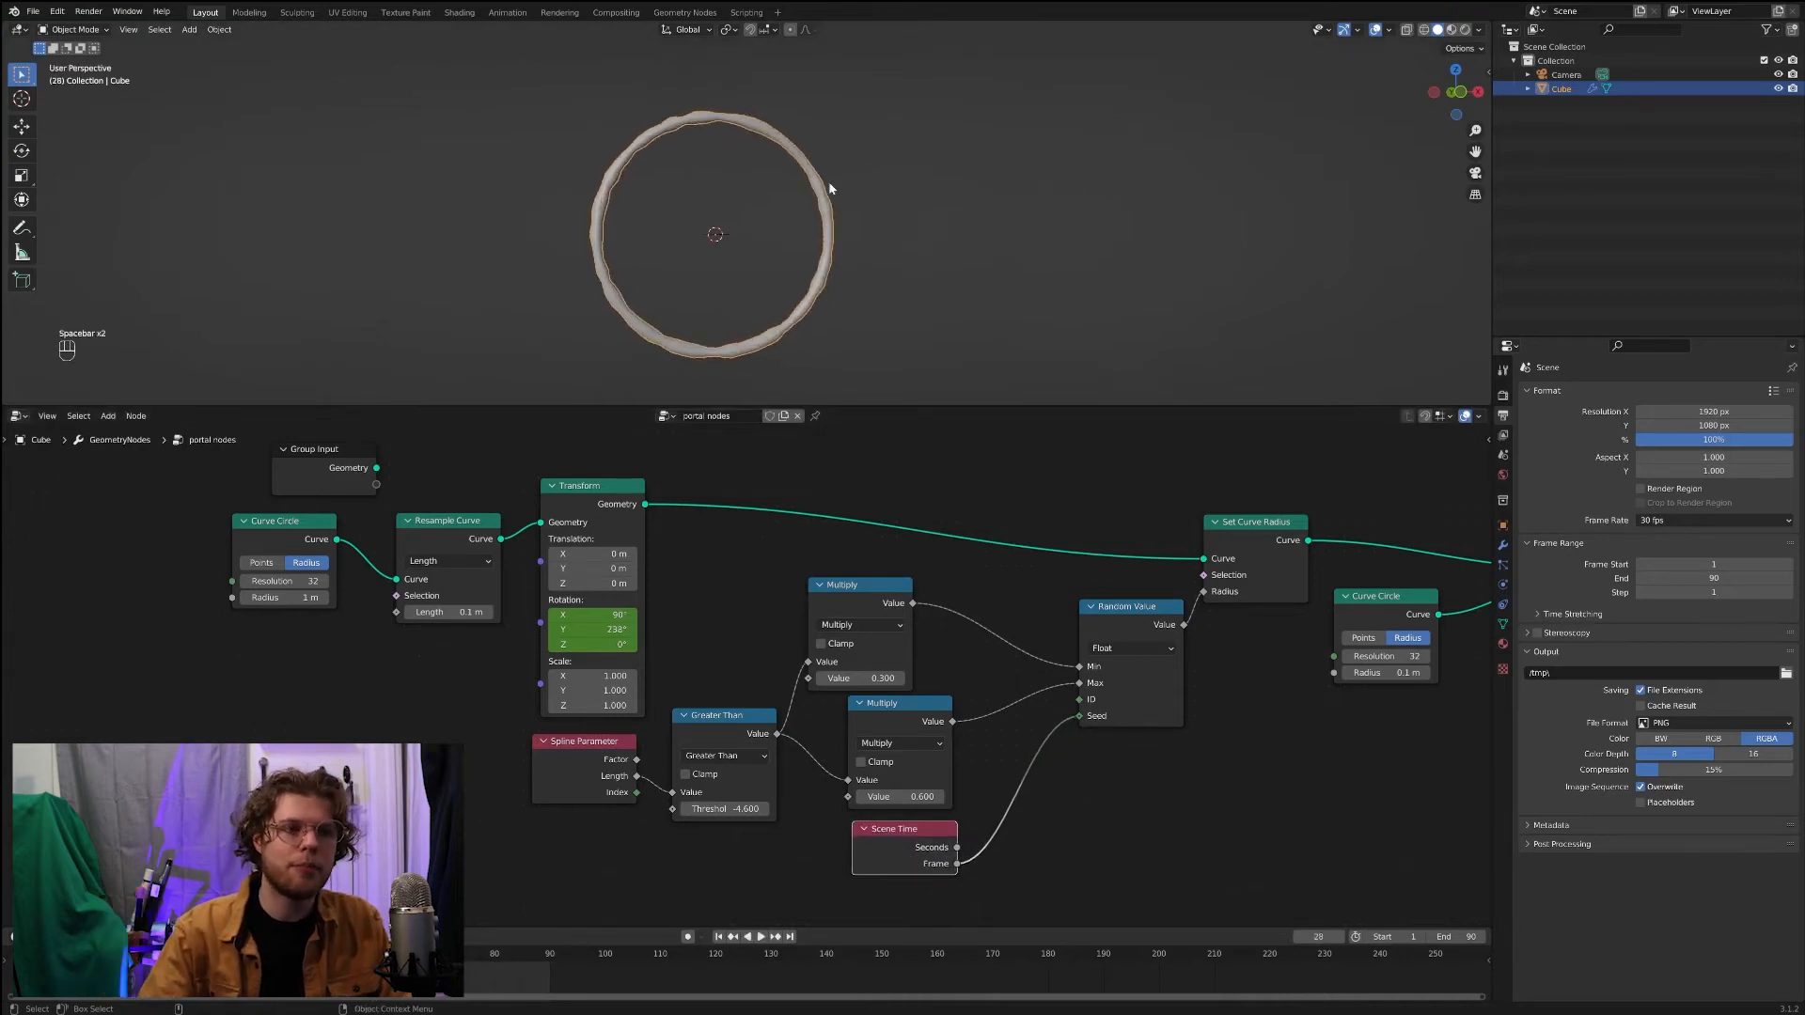
{"action": "key", "text": "space"}
{"action": "middle_click_drag", "start_coordinate": [960, 213], "coordinate": [939, 273]}
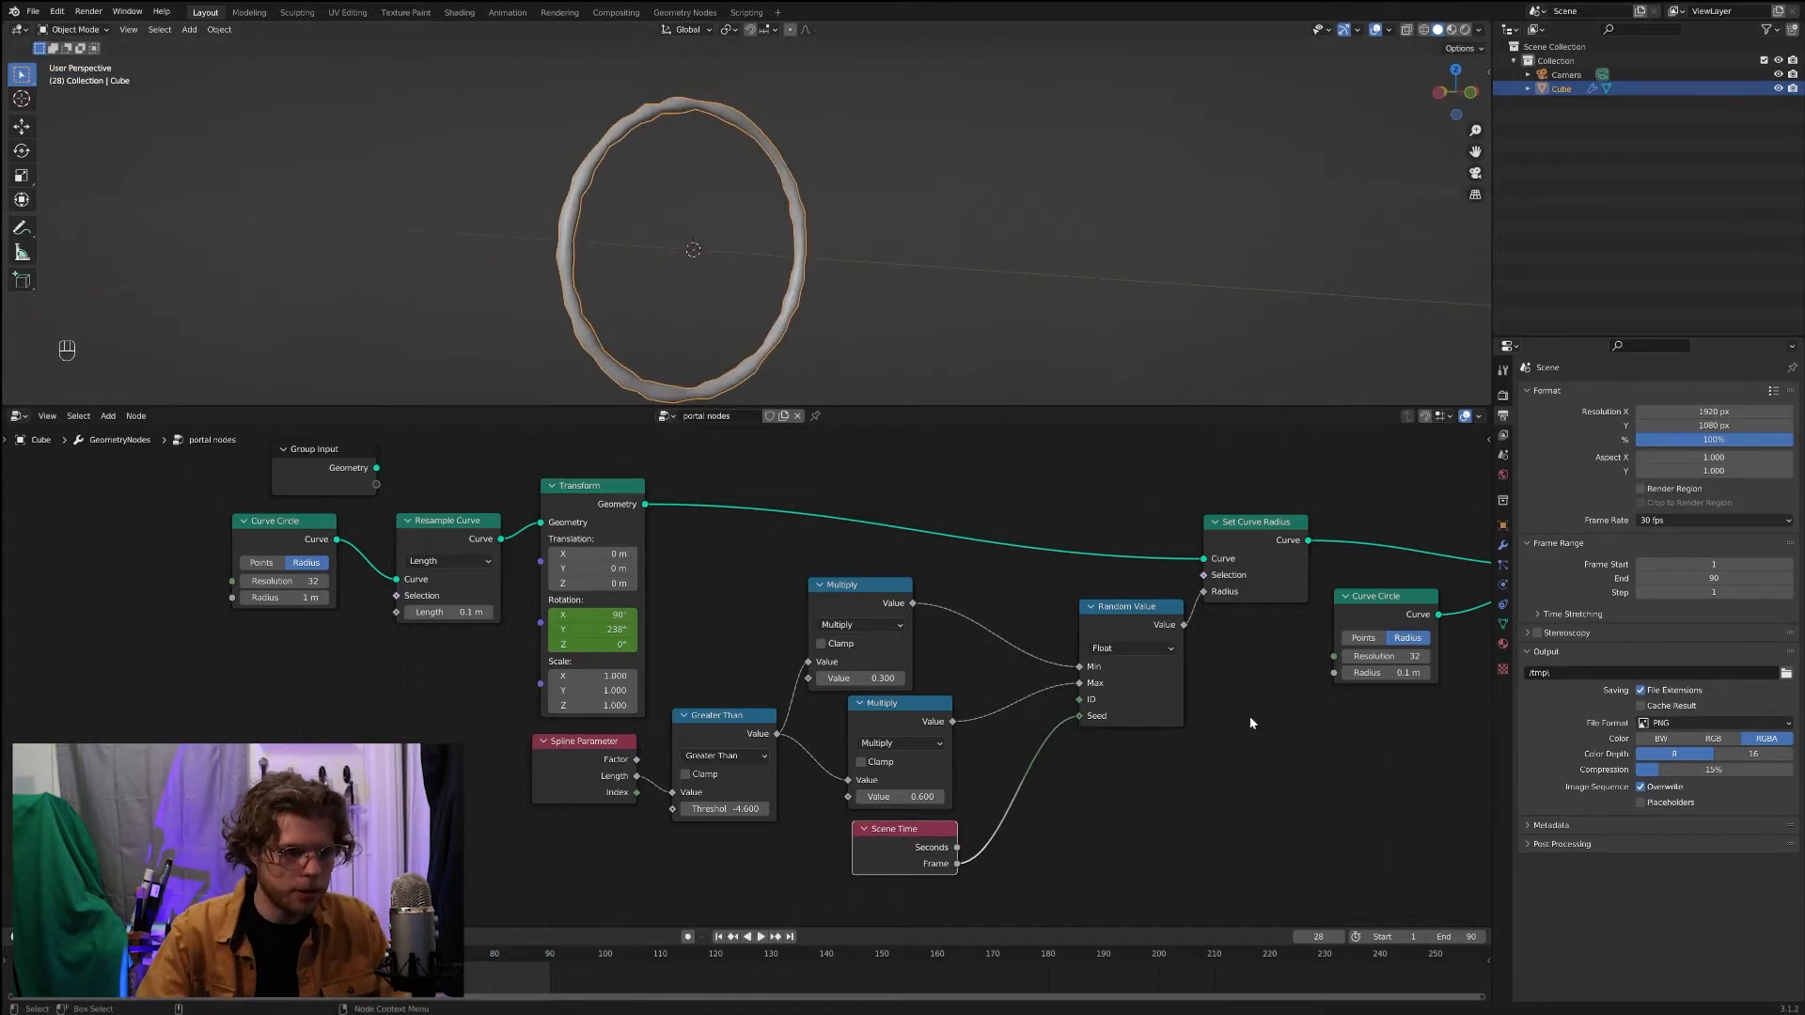
Step: Spread the Group Output and Curve to Mesh nodes apart to make room for another node between them
{"action": "middle_click_drag", "start_coordinate": [1250, 722], "coordinate": [613, 705]}
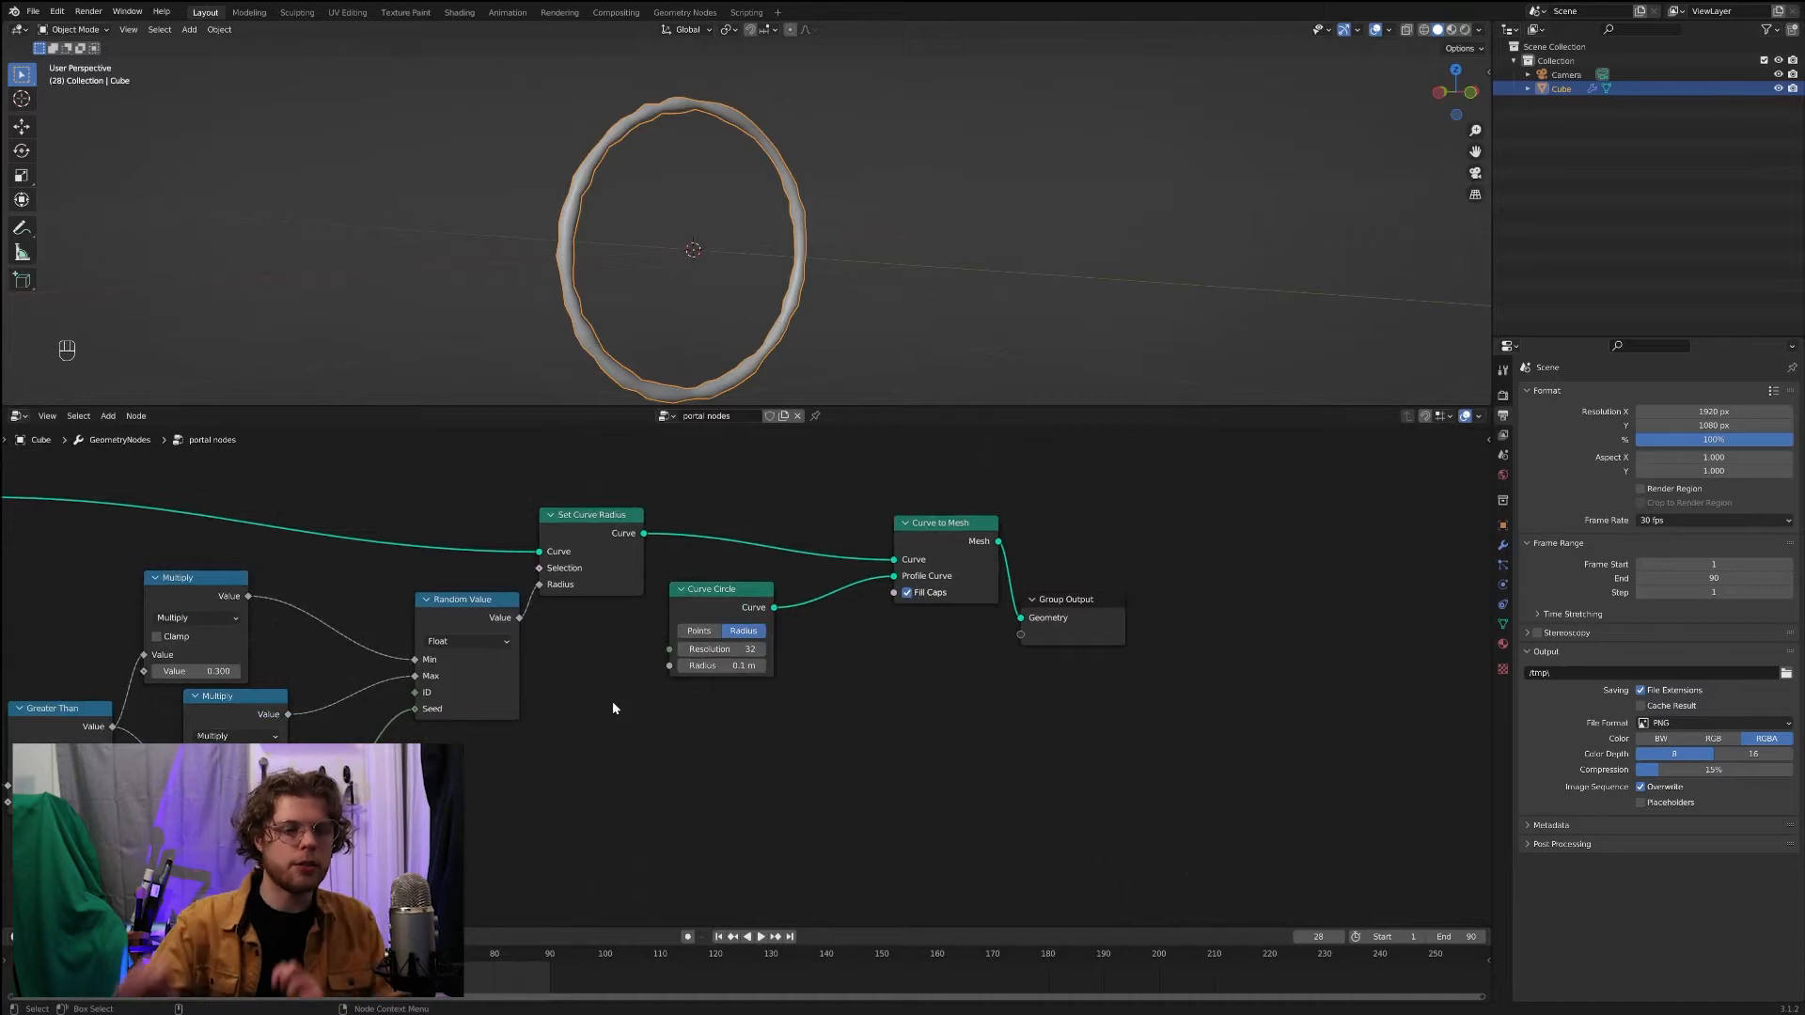
{"action": "left_click_drag", "start_coordinate": [1072, 599], "coordinate": [1288, 584]}
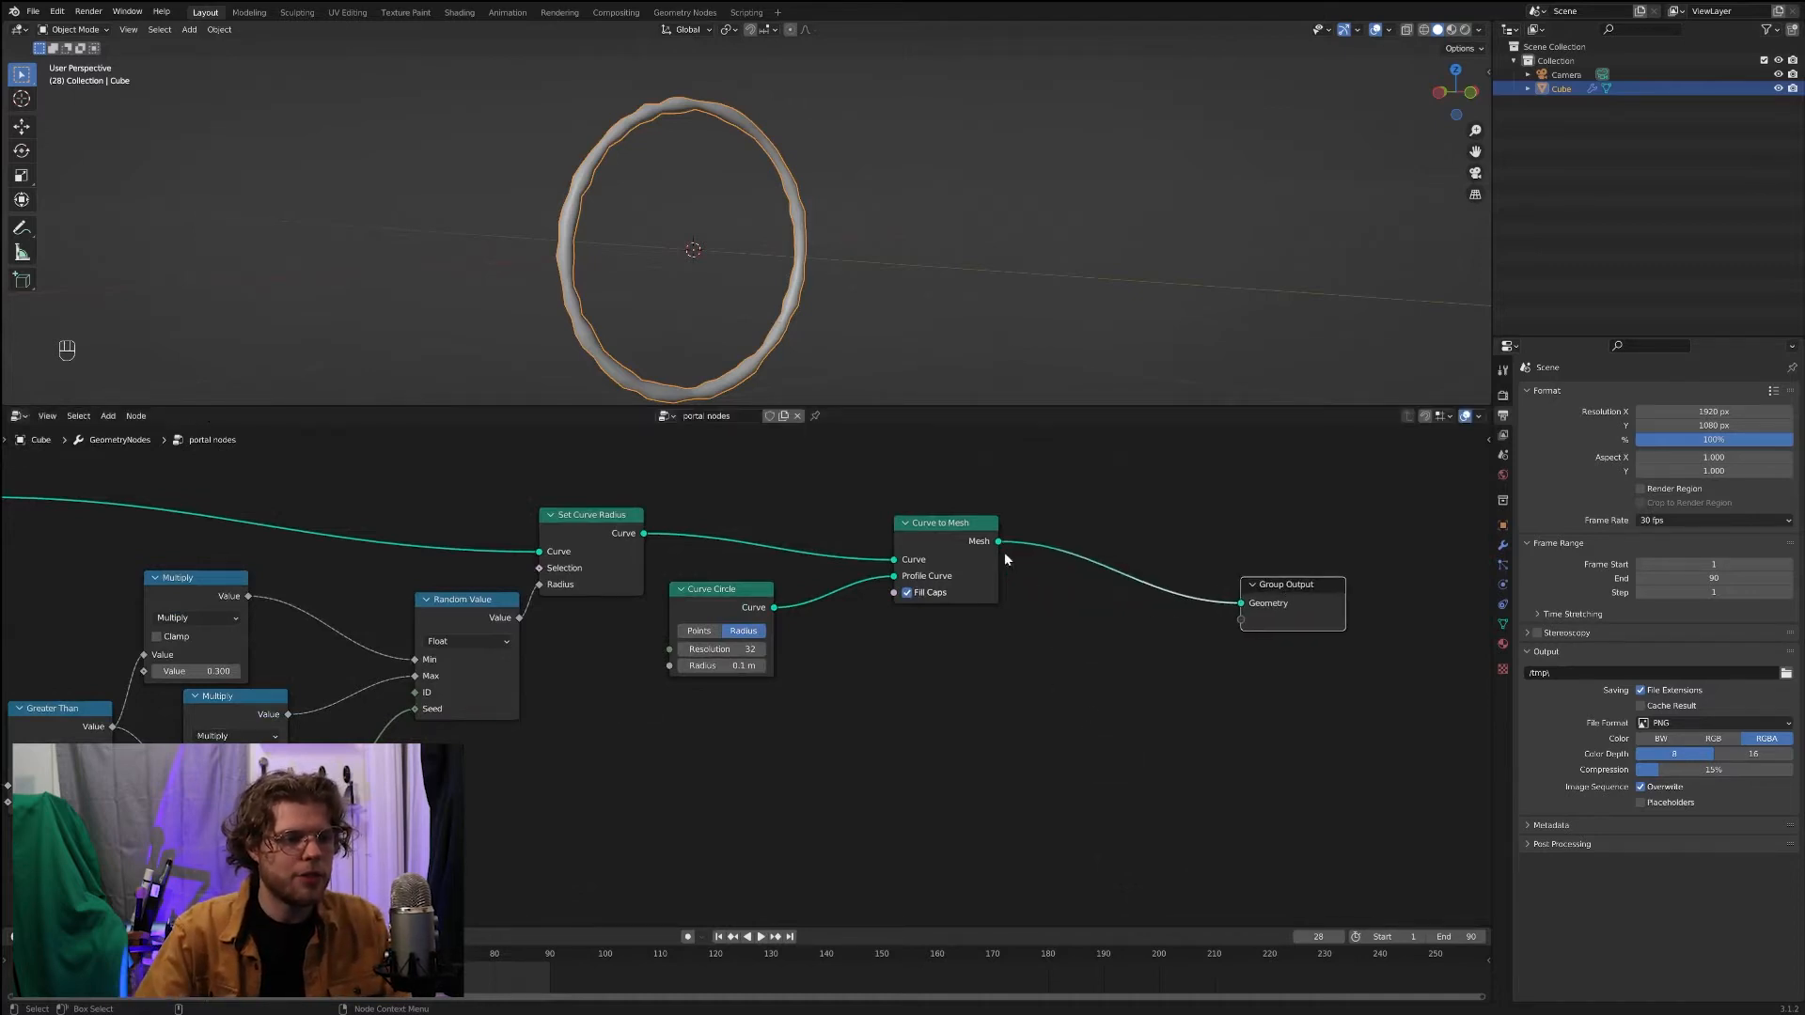
{"action": "left_click_drag", "start_coordinate": [978, 553], "coordinate": [932, 551]}
Step: Insert a Distribute Points on Faces node between Curve to Mesh and Group Output, and move Group Output farther from it
{"action": "key", "text": "shift+a"}
{"action": "type", "text": "dist"}
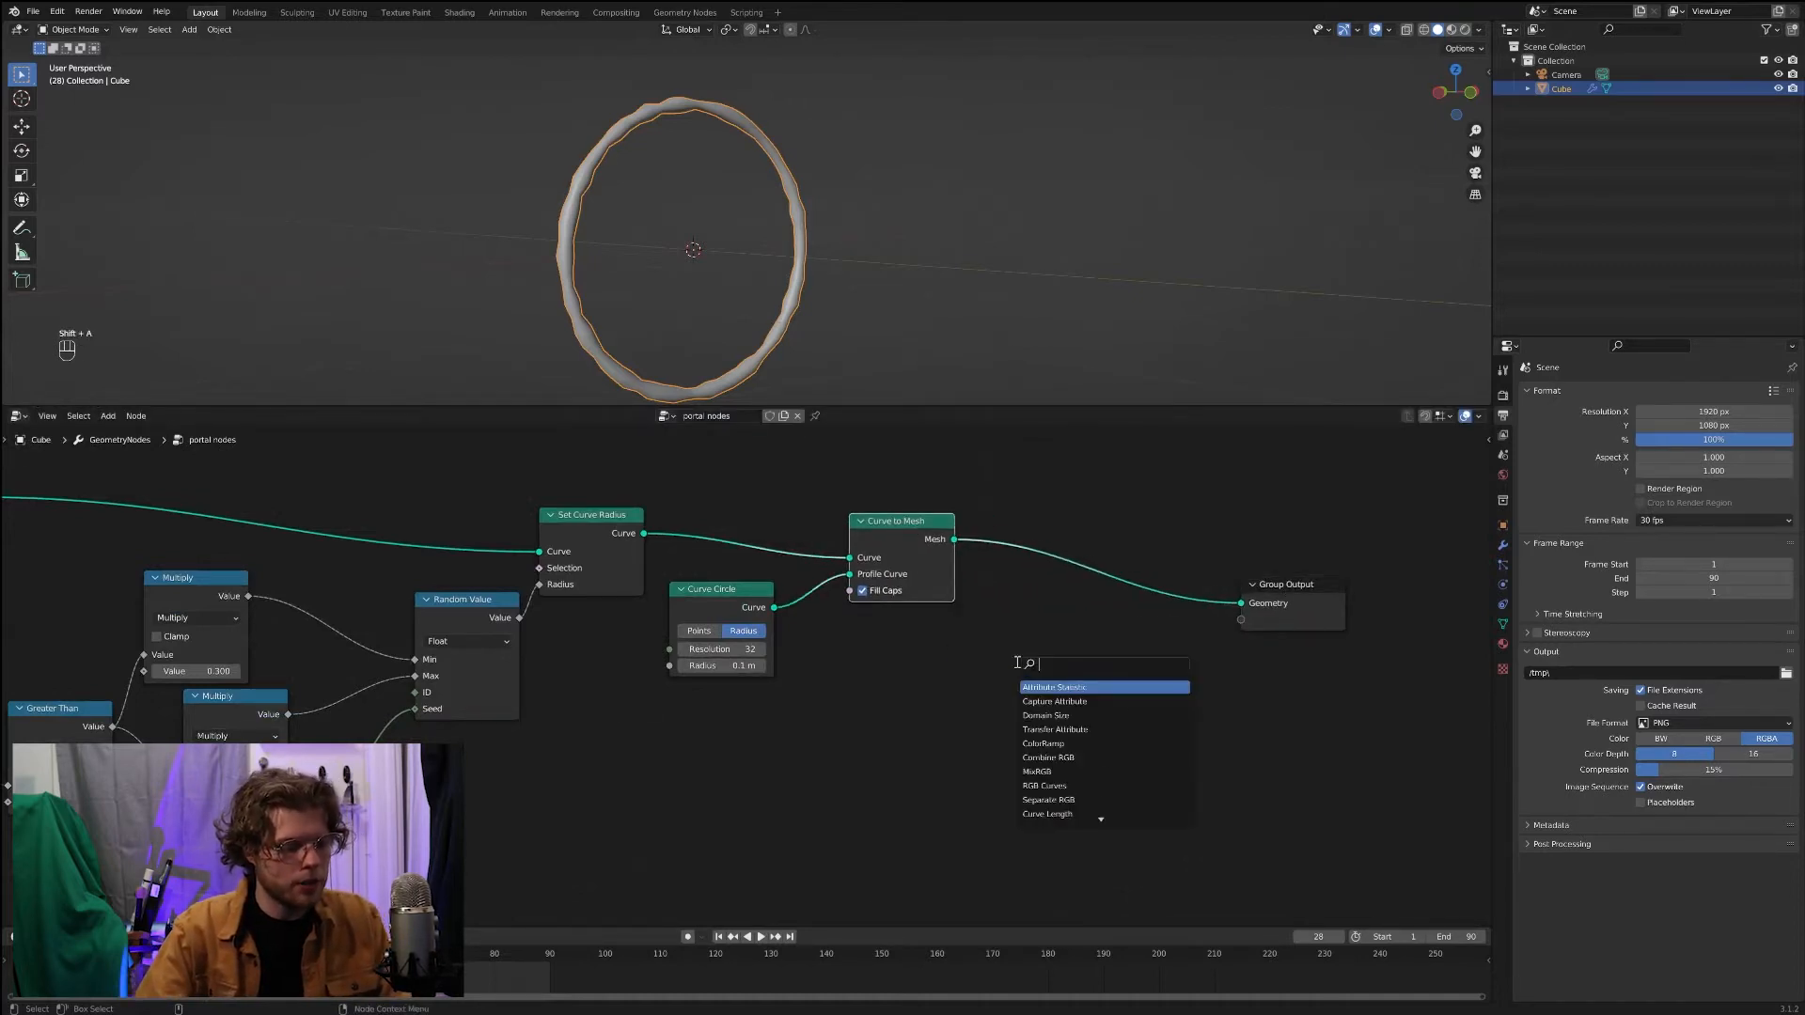
{"action": "type", "text": "r"}
{"action": "key", "text": "Return"}
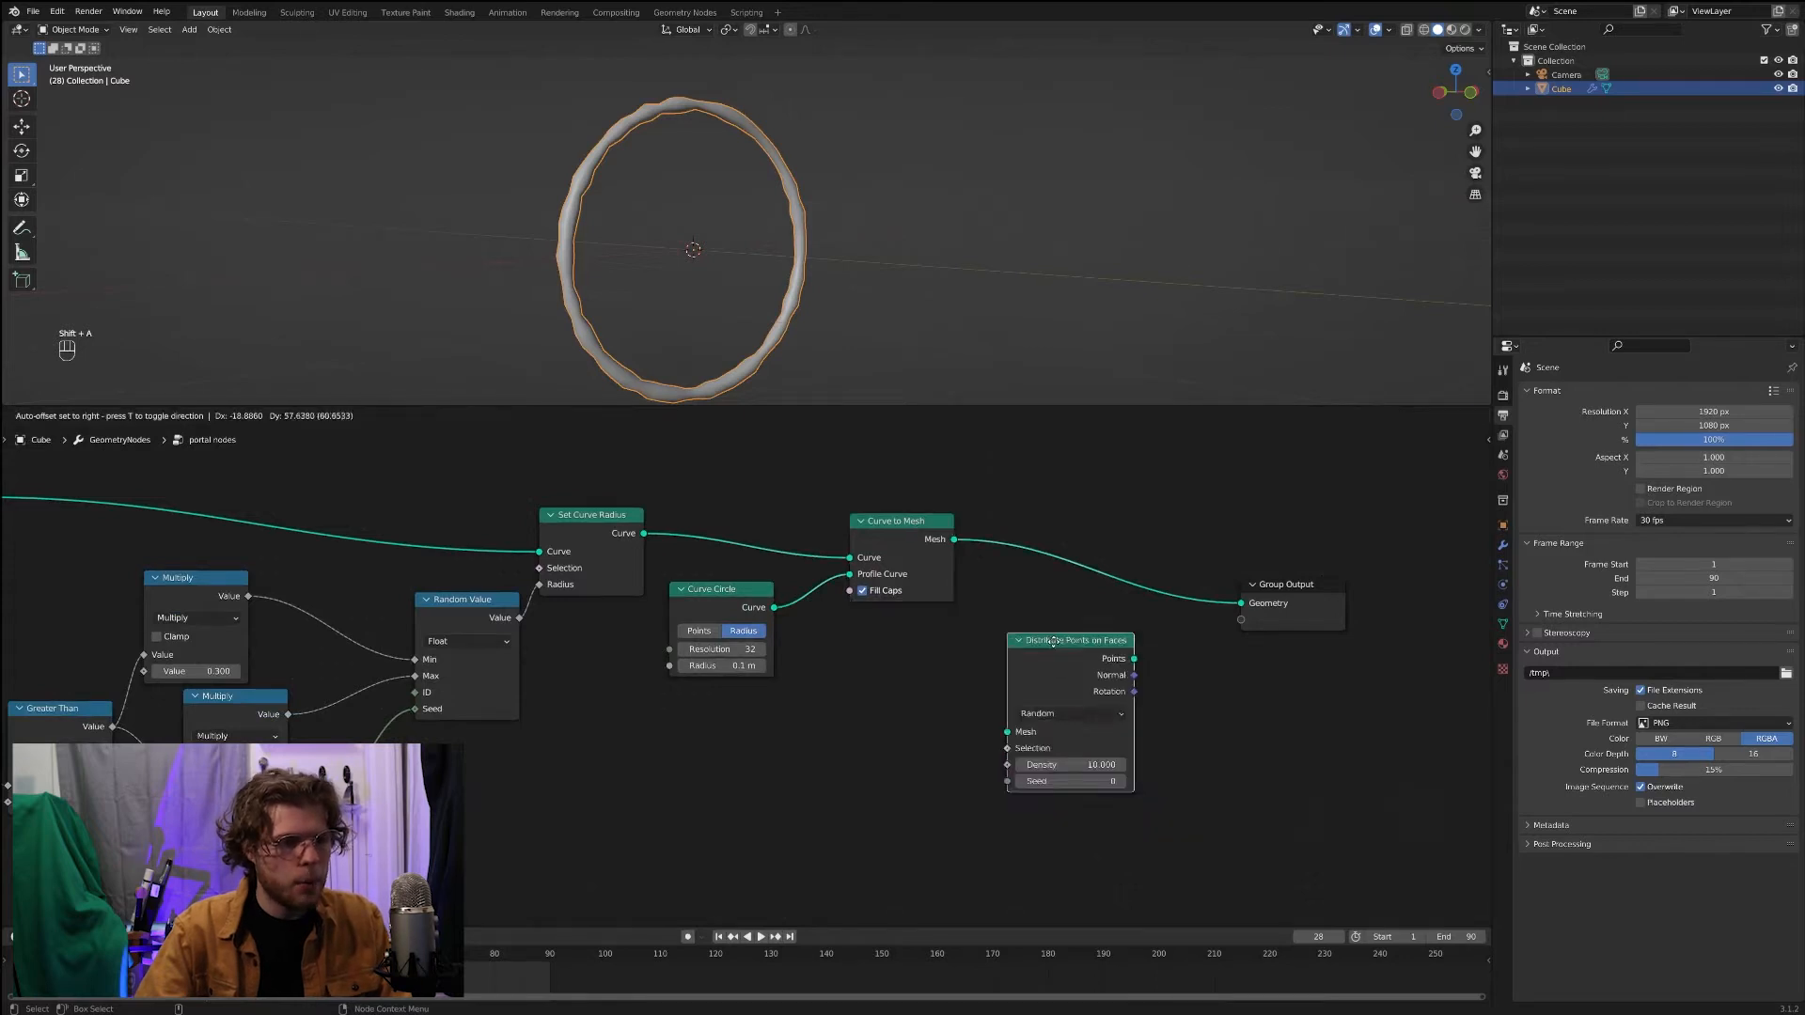
{"action": "left_click", "coordinate": [1024, 564]}
{"action": "middle_click_drag", "start_coordinate": [1167, 661], "coordinate": [996, 689]}
{"action": "scroll", "coordinate": [1029, 705], "scroll_direction": "up", "scroll_amount": 2}
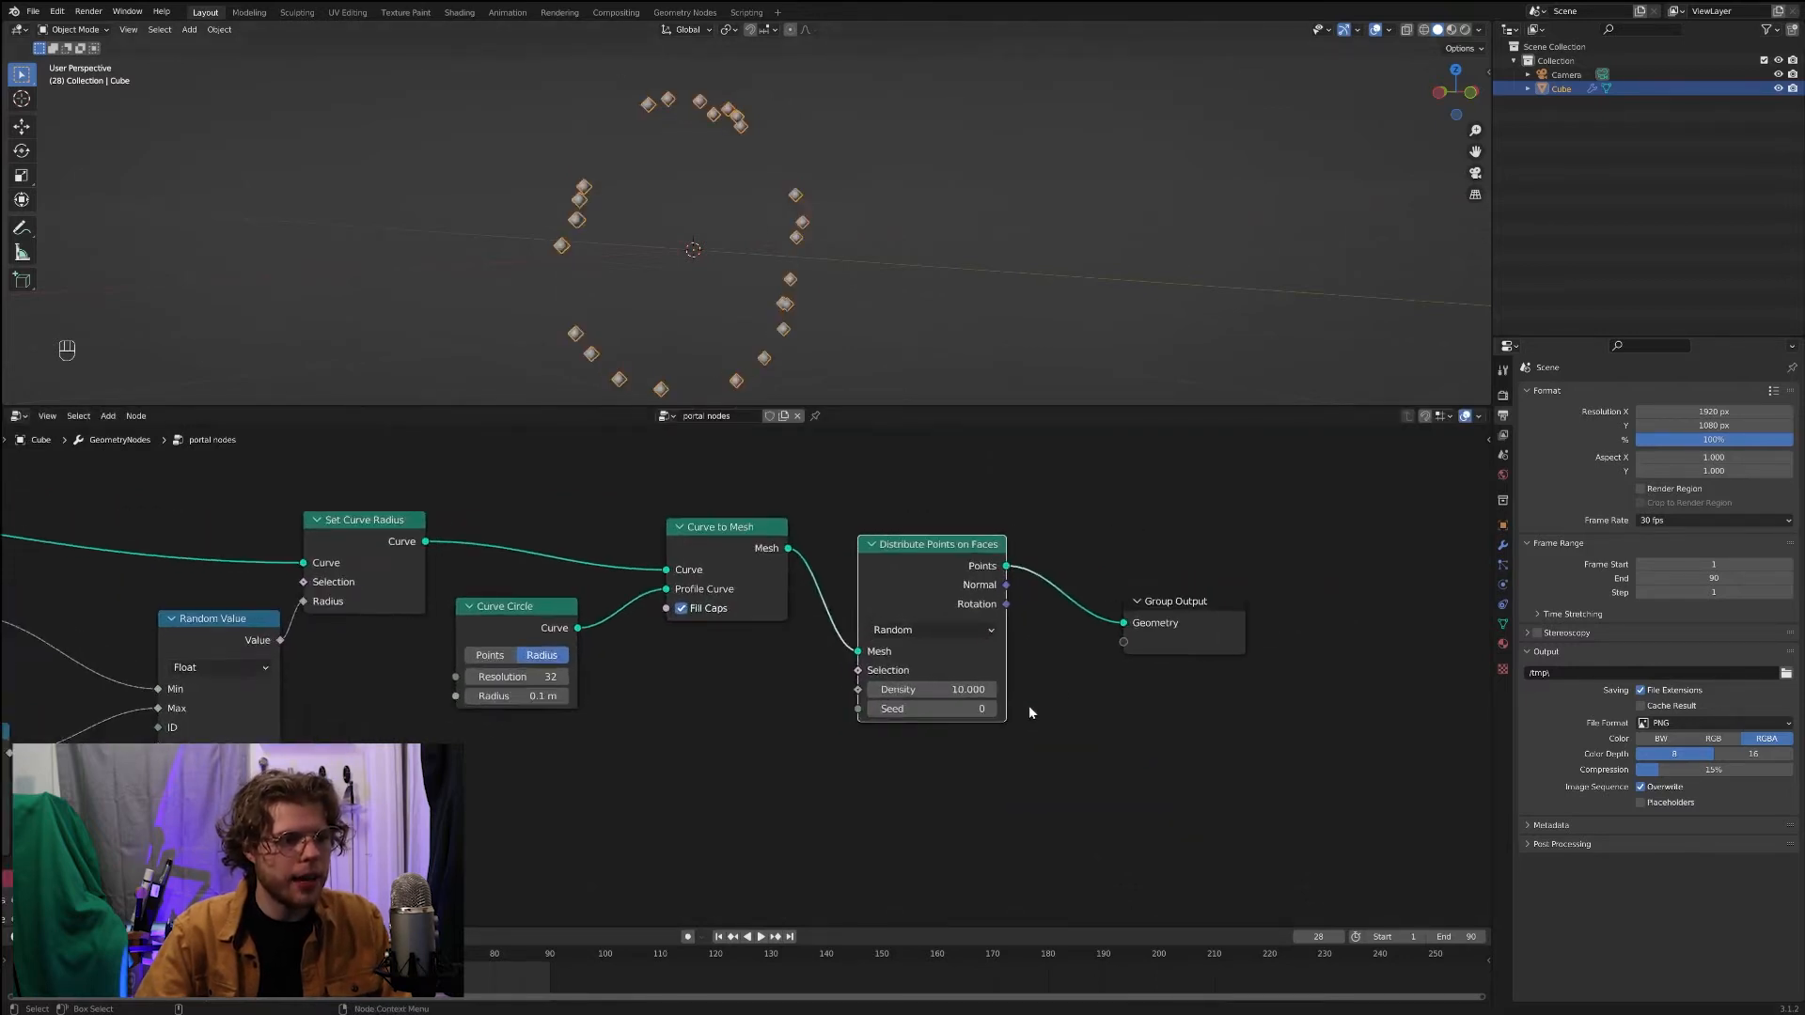
{"action": "left_click_drag", "start_coordinate": [1173, 636], "coordinate": [1374, 633]}
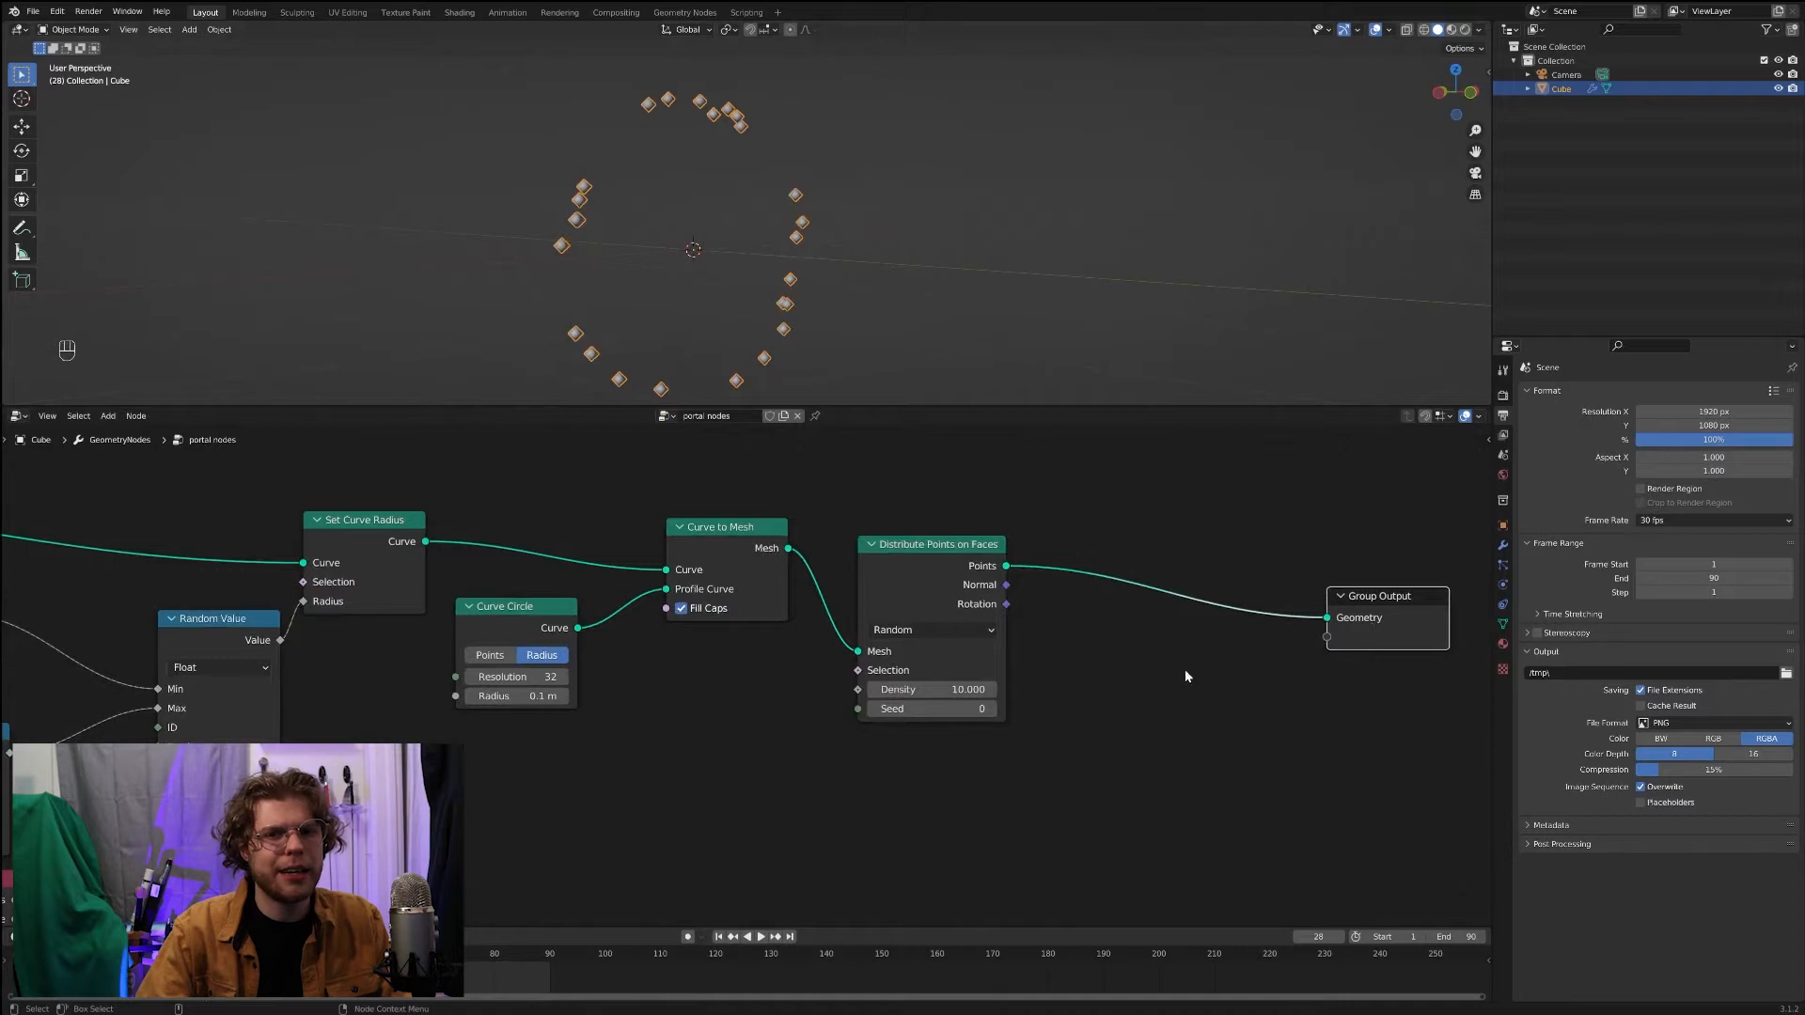
Step: Set the Distribute Points on Faces density to 10000 and inspect the points on the ring
{"action": "middle_click_drag", "start_coordinate": [1185, 670], "coordinate": [1107, 698]}
{"action": "scroll", "coordinate": [1085, 693], "scroll_direction": "up", "scroll_amount": 2}
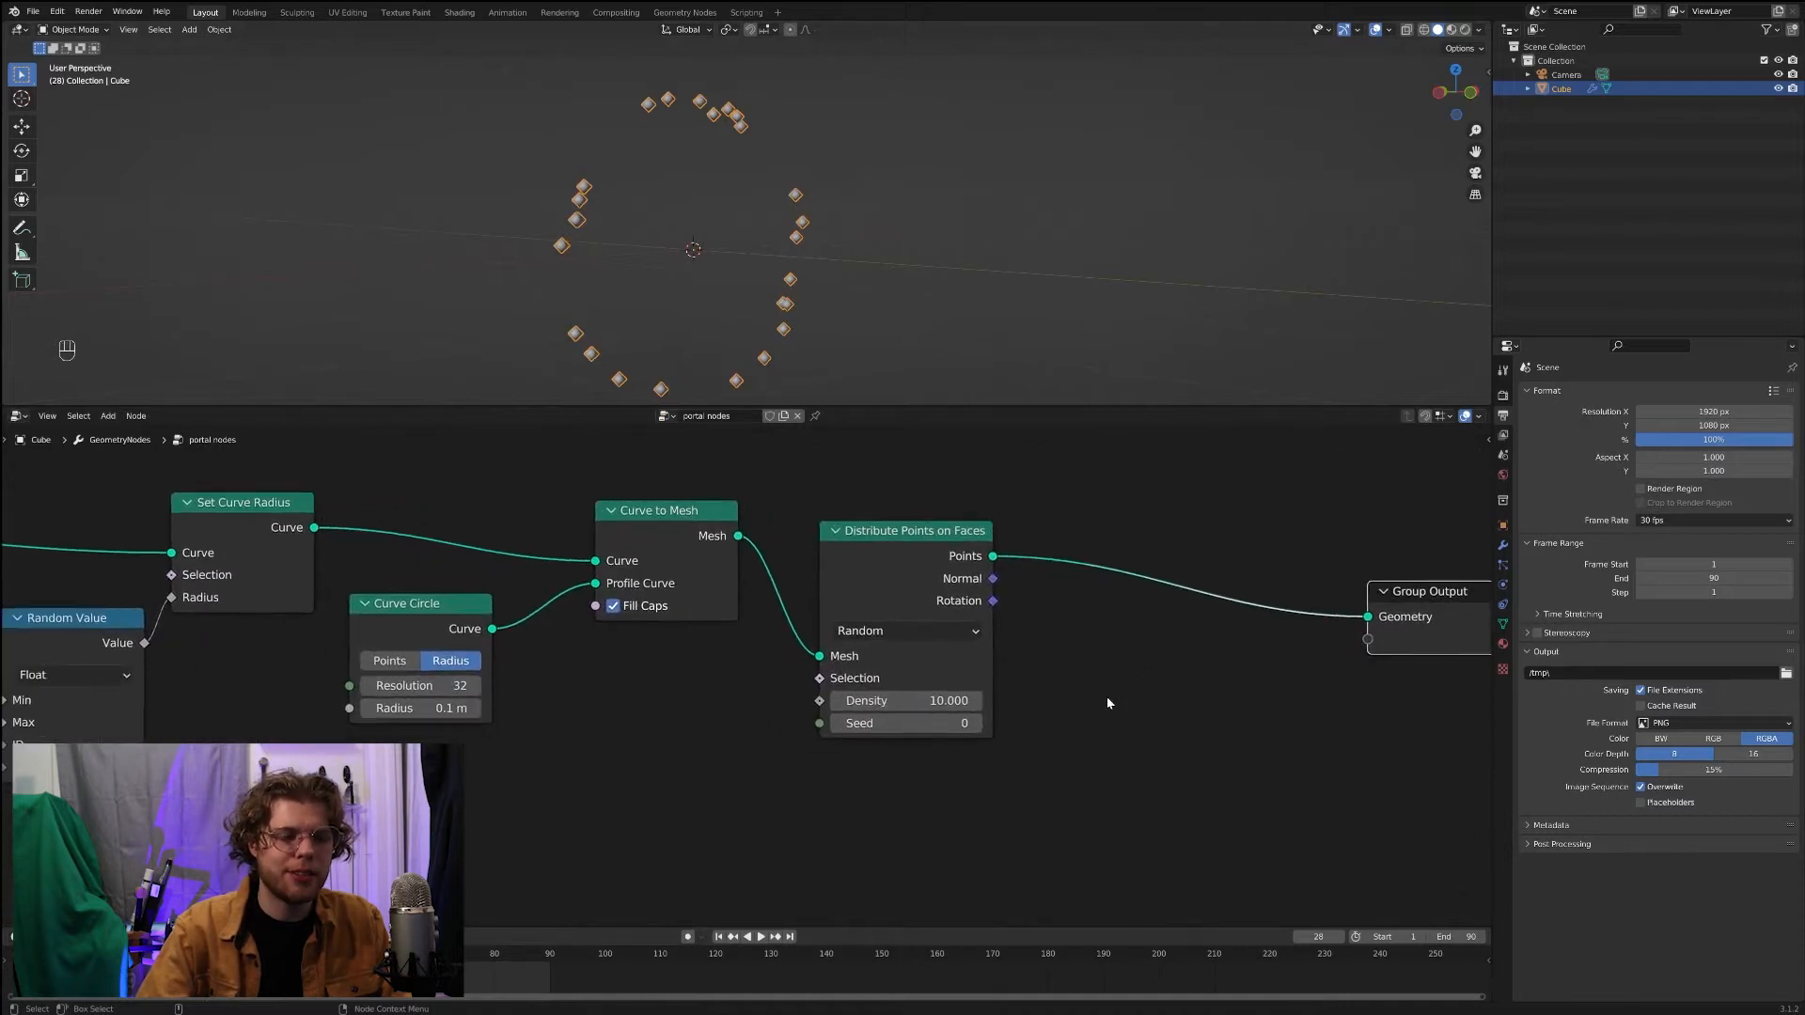
{"action": "middle_click_drag", "start_coordinate": [1156, 757], "coordinate": [1015, 745]}
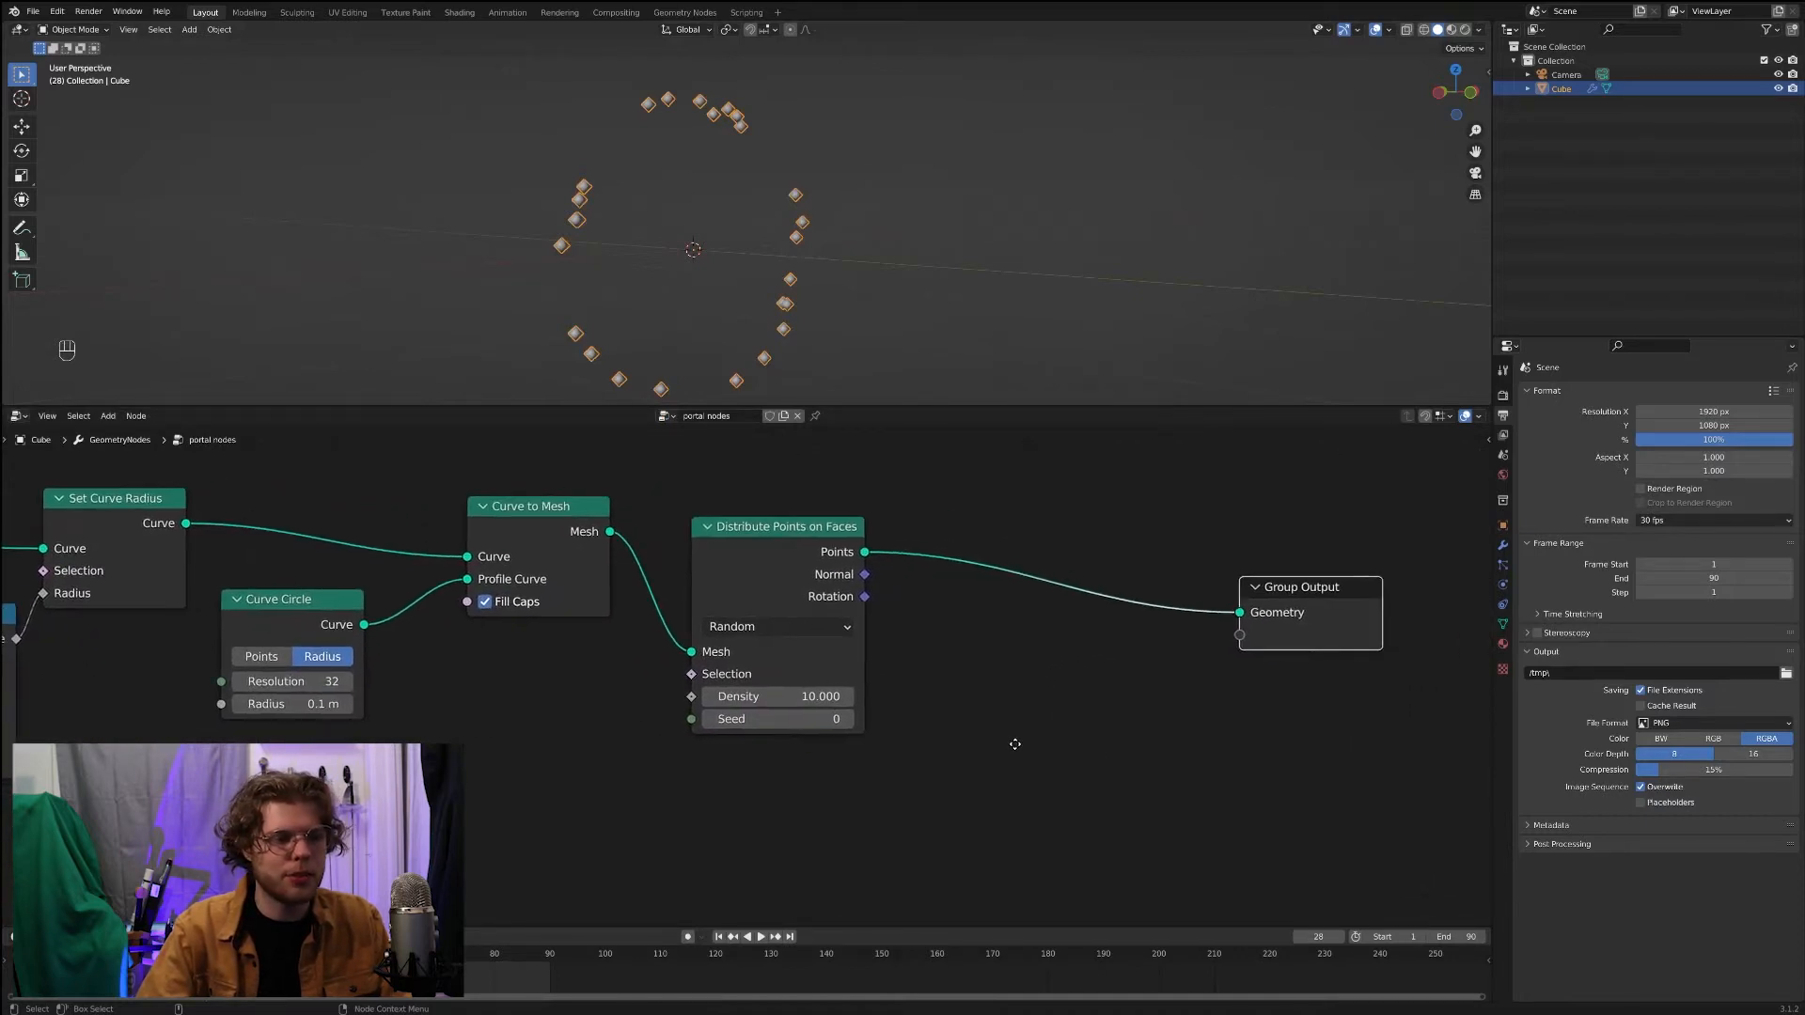
{"action": "left_click", "coordinate": [791, 697]}
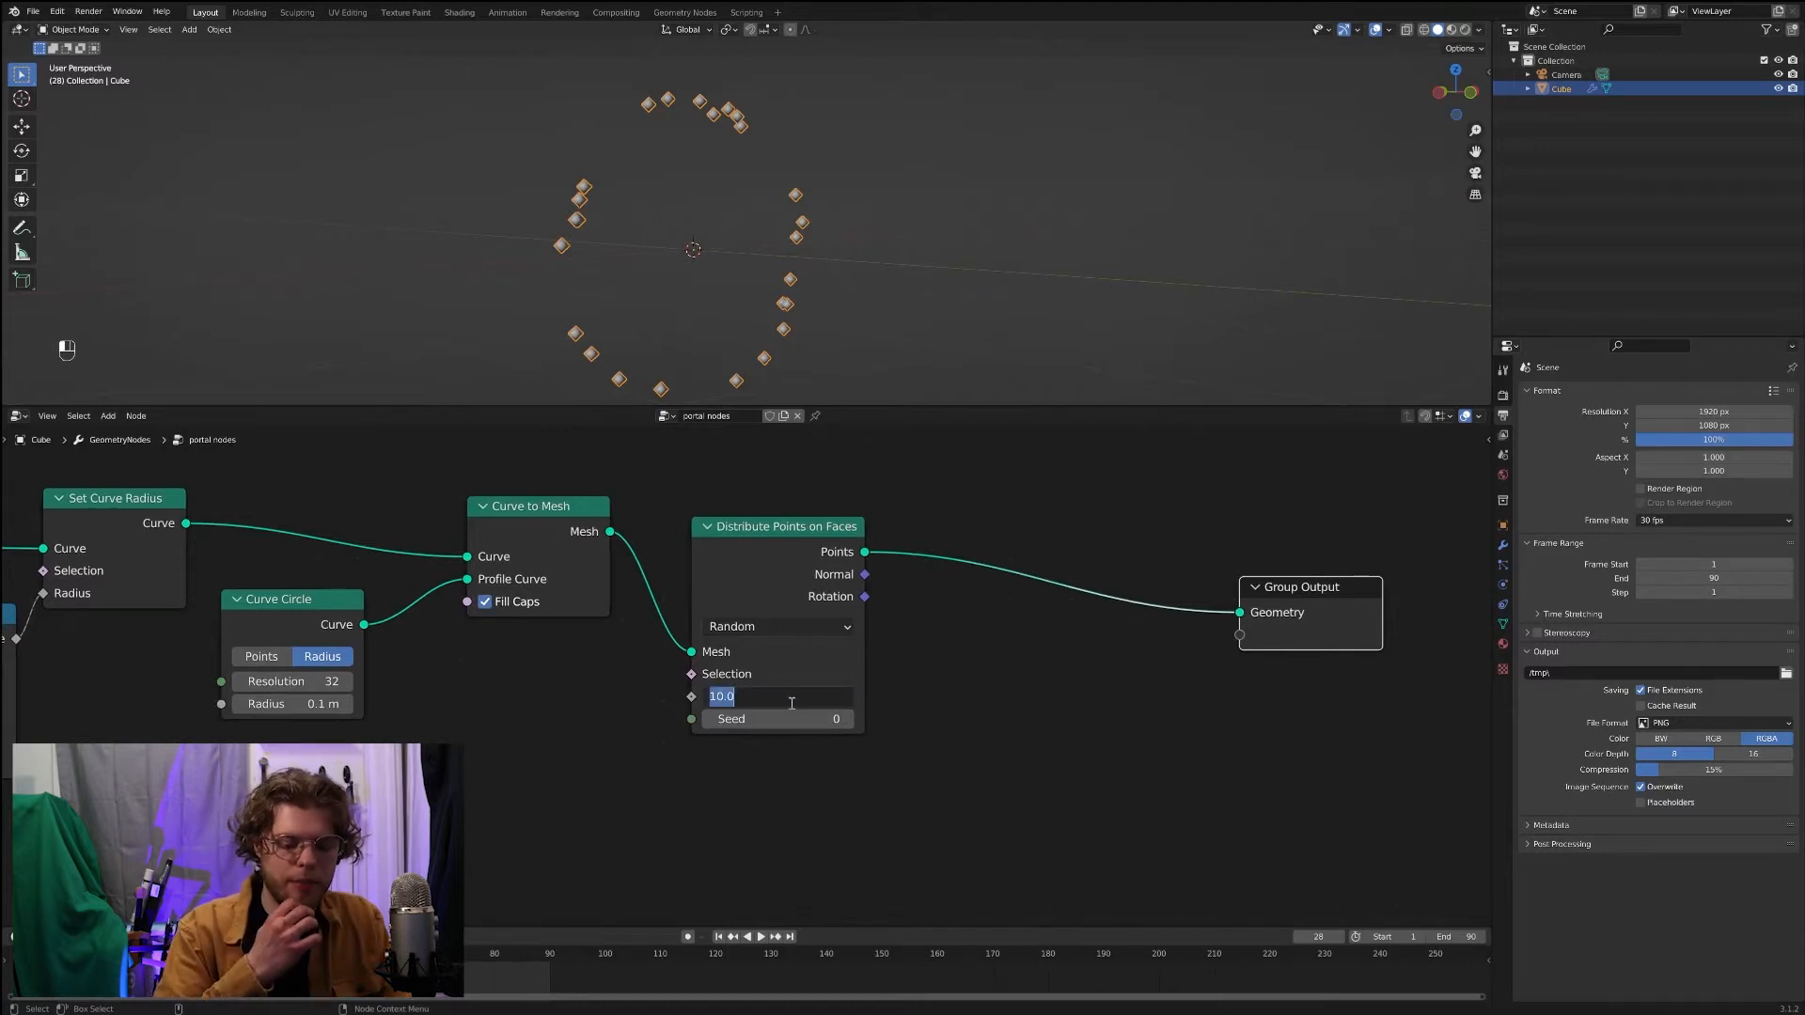
{"action": "type", "text": "1"}
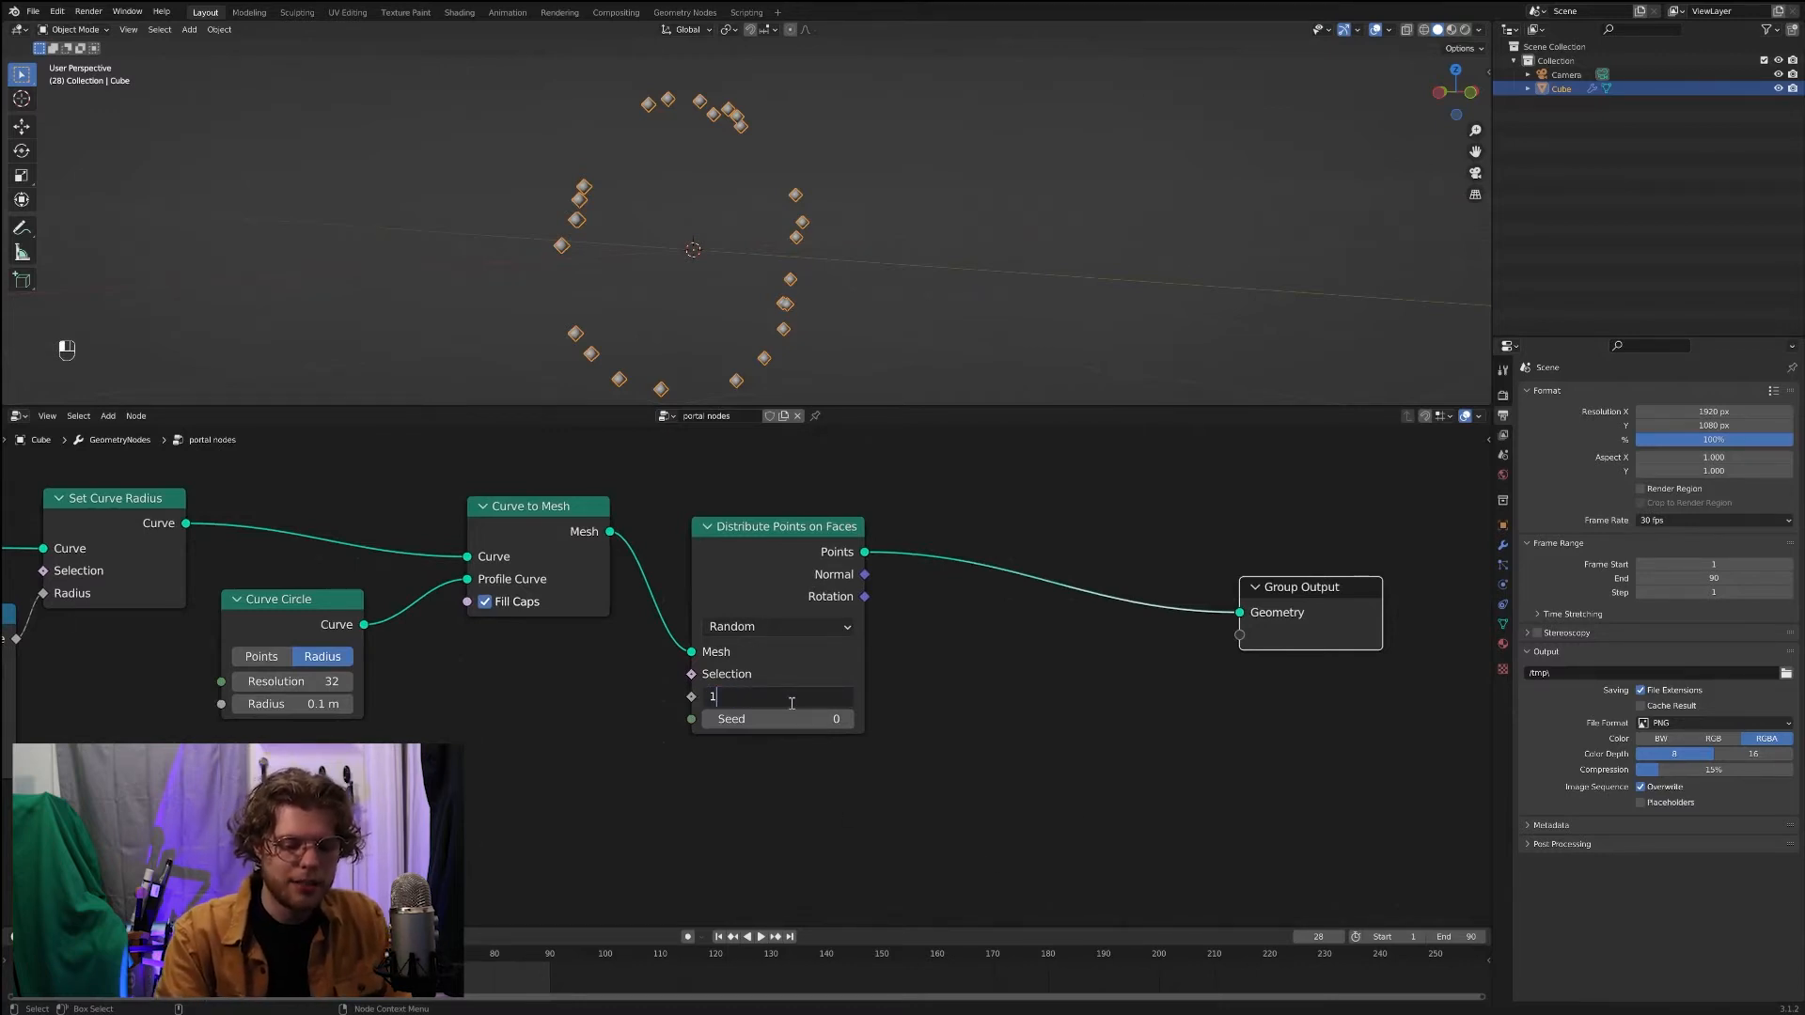
{"action": "type", "text": "0000"}
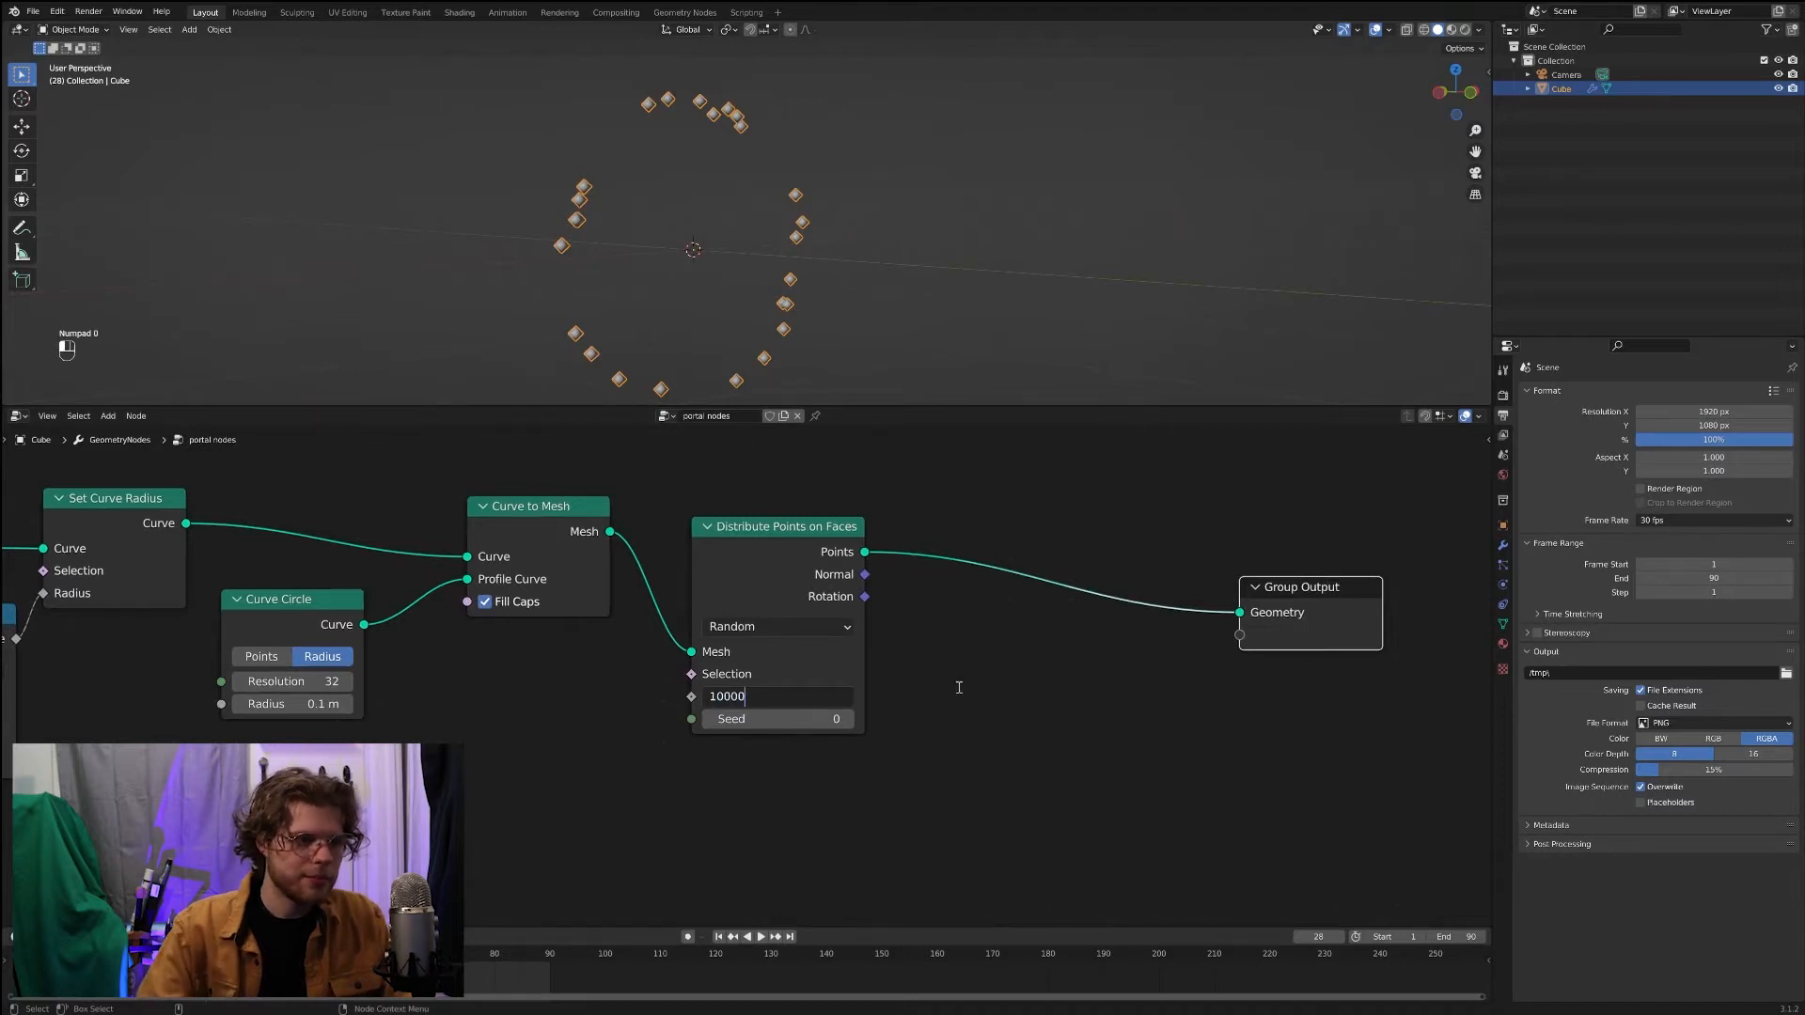
{"action": "key", "text": "Return"}
{"action": "scroll", "coordinate": [751, 175], "scroll_direction": "up", "scroll_amount": 8}
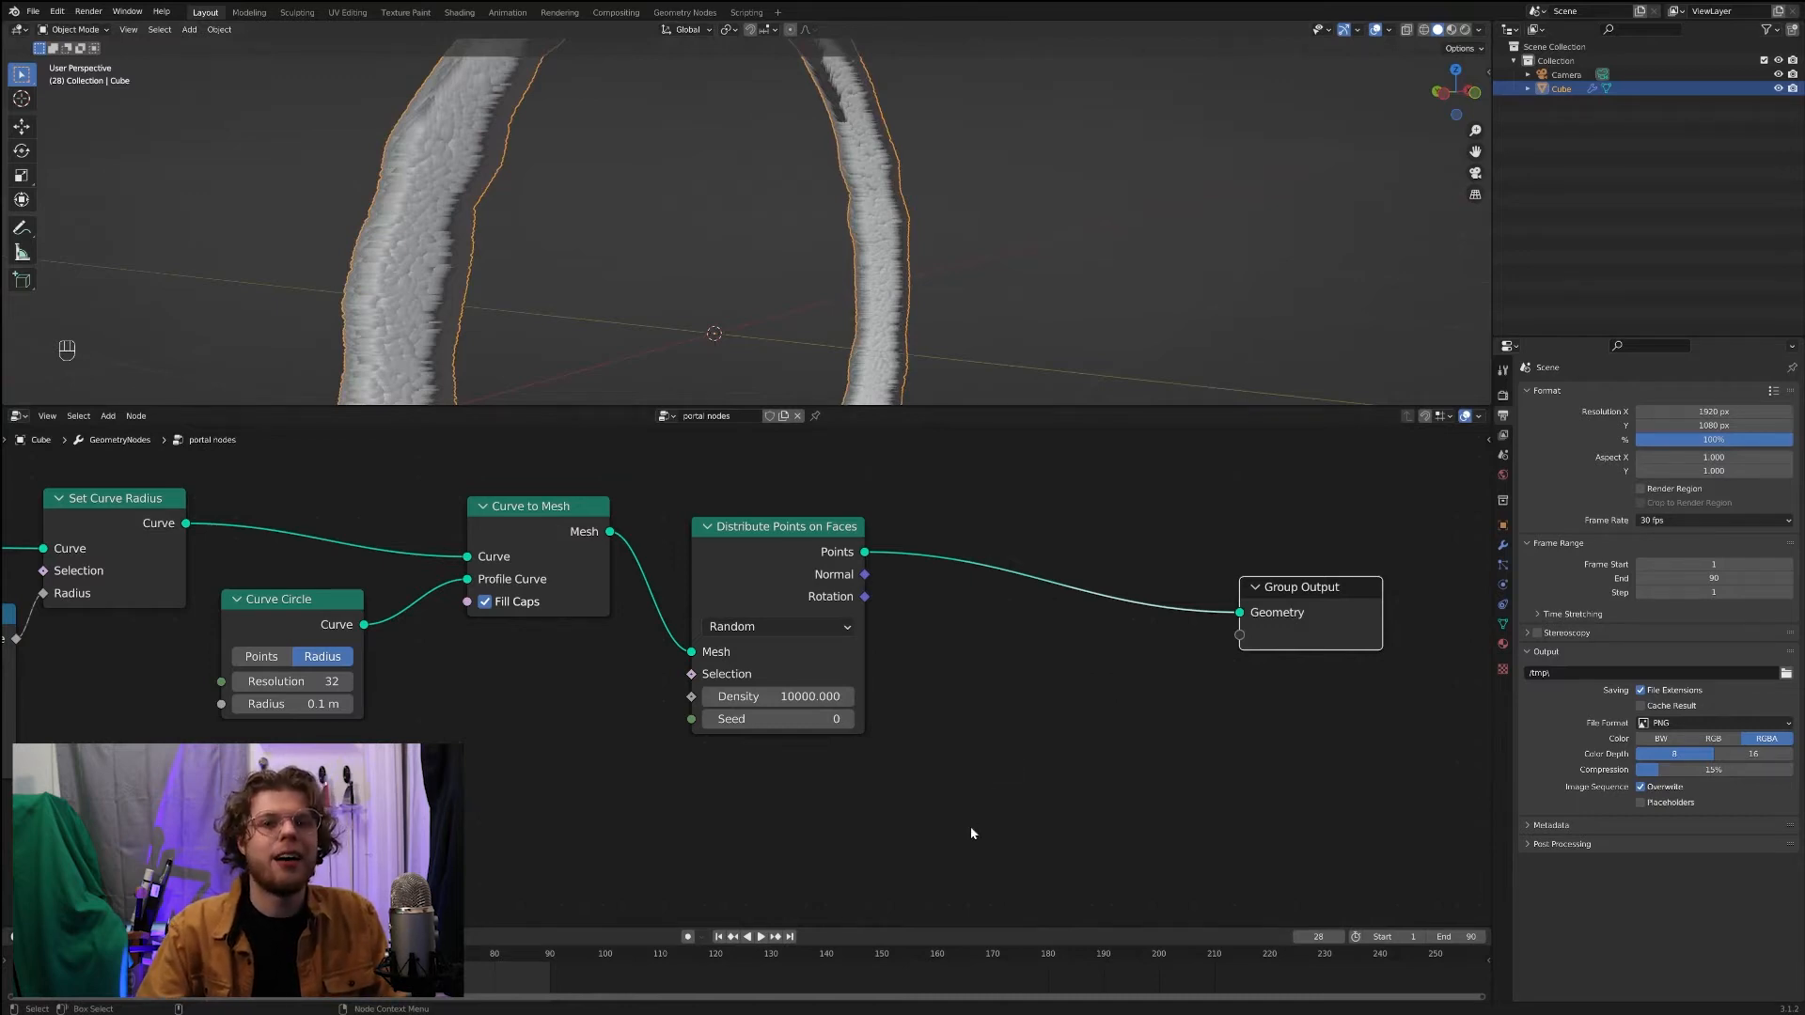
Step: Reduce the Distribute Points on Faces density to 100
{"action": "scroll", "coordinate": [974, 827], "scroll_direction": "down", "scroll_amount": 1}
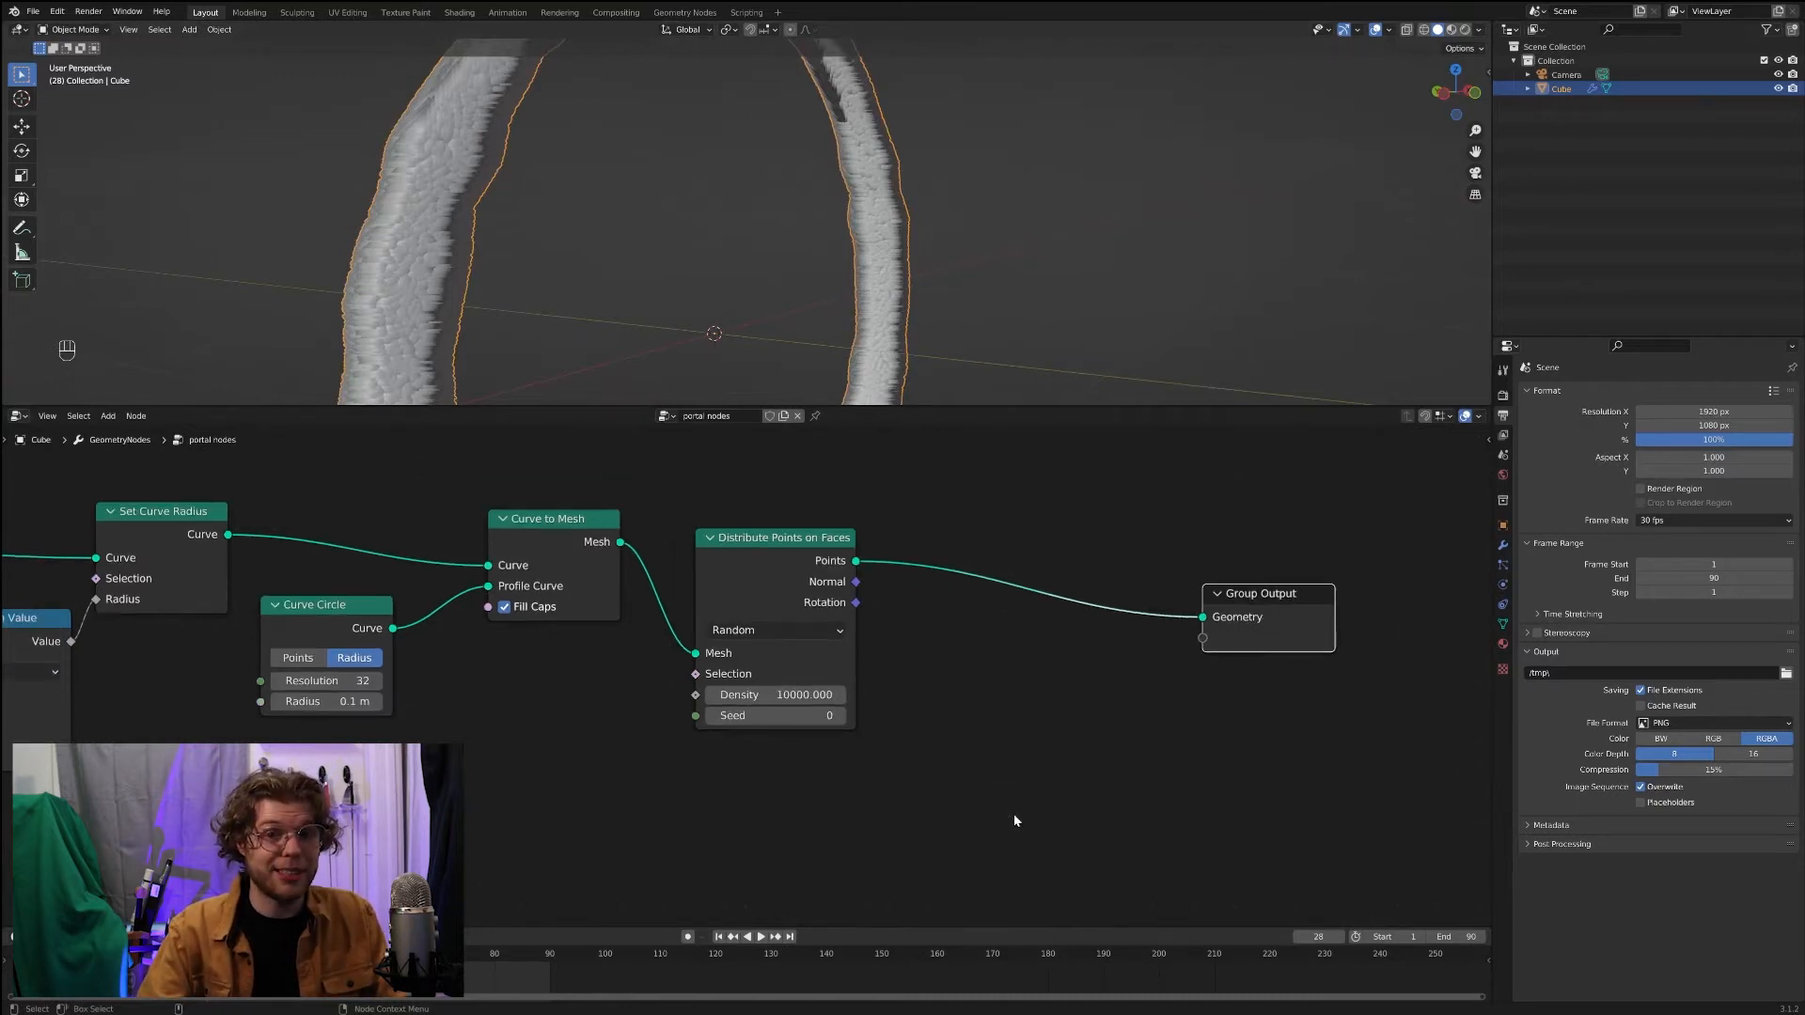
{"action": "left_click", "coordinate": [778, 693]}
{"action": "type", "text": "100"}
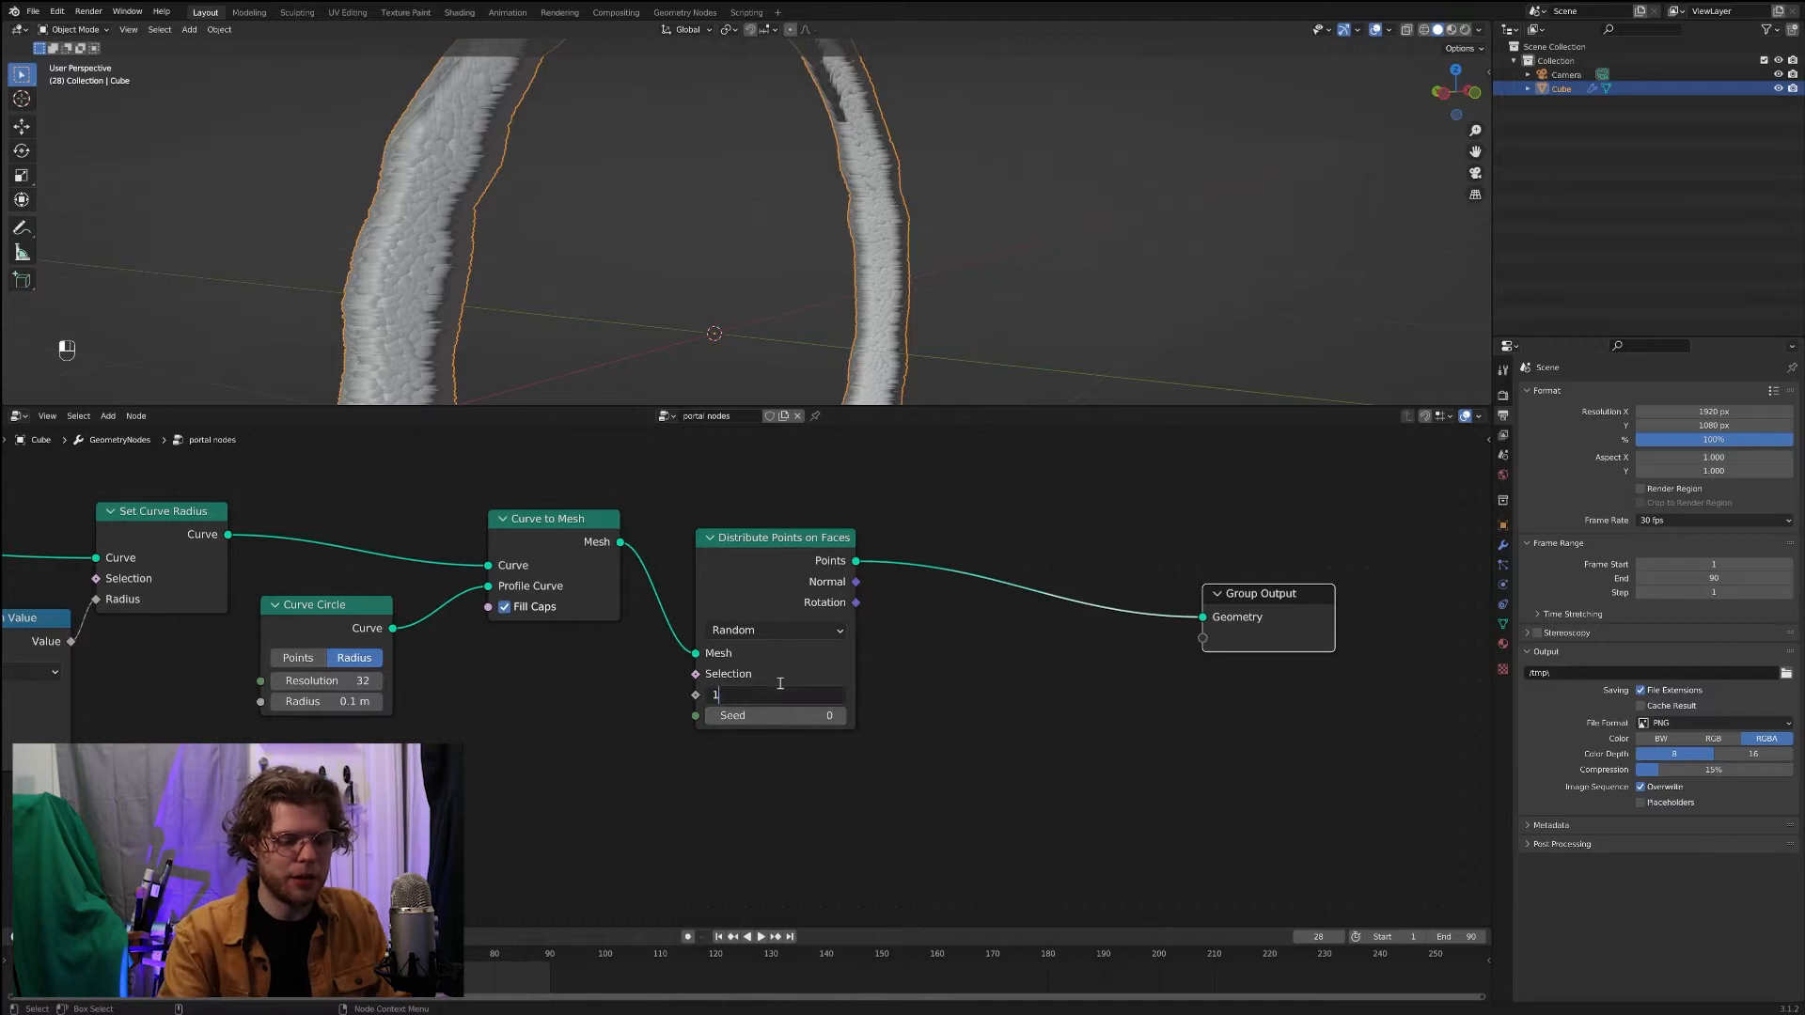
{"action": "key", "text": "Return"}
Step: Insert a Realize Instances node between Distribute Points on Faces and Group Output, and move it and Group Output farther along to leave a gap
{"action": "key", "text": "shift+a"}
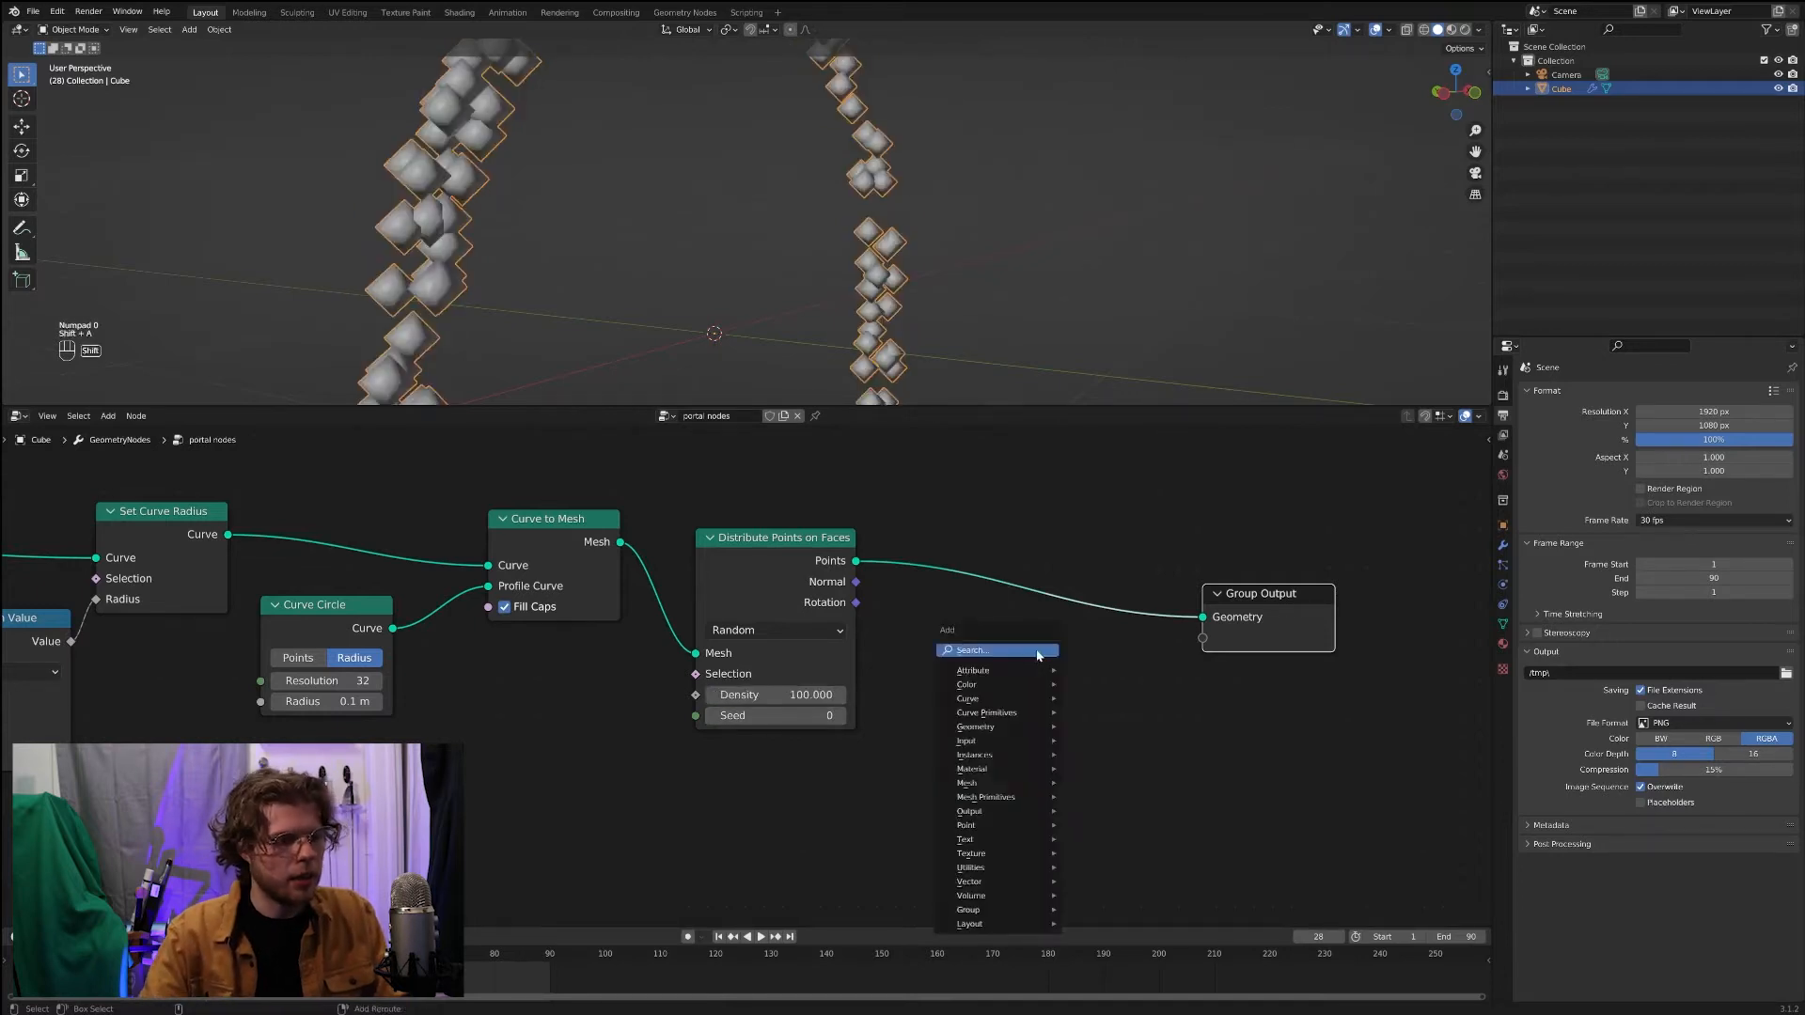
{"action": "type", "text": "inst"}
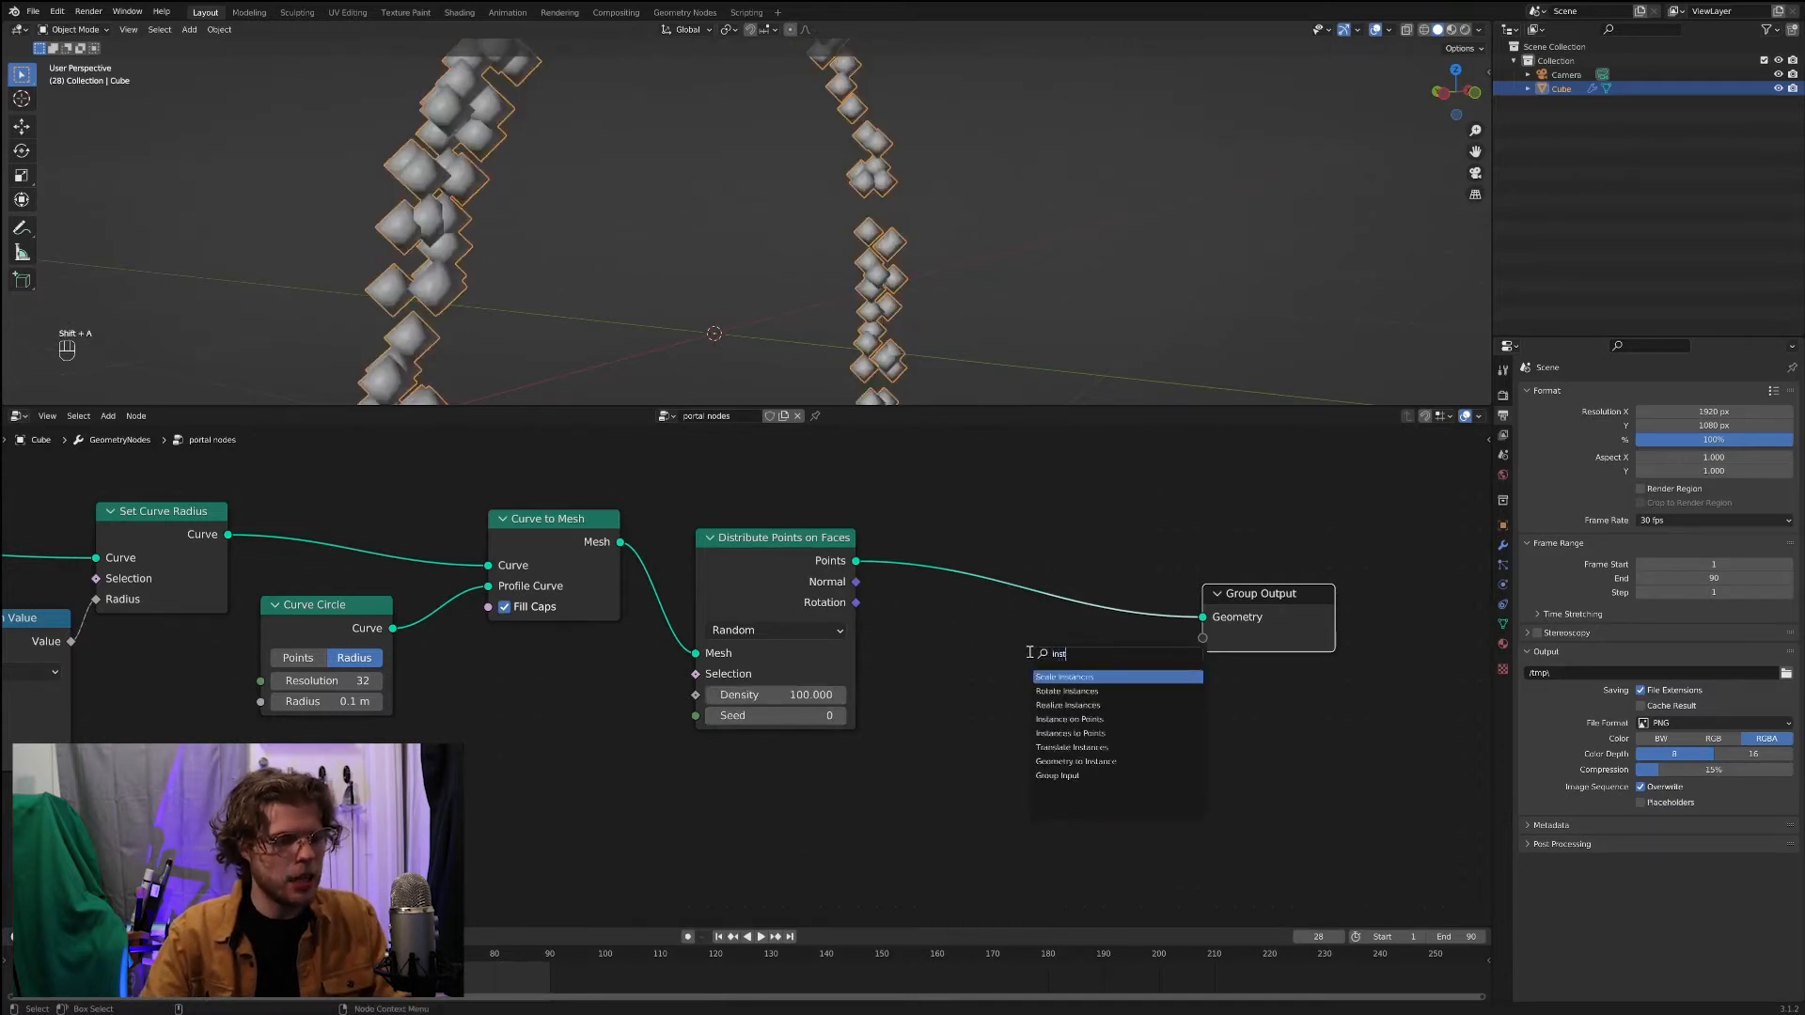
{"action": "left_click", "coordinate": [1083, 707]}
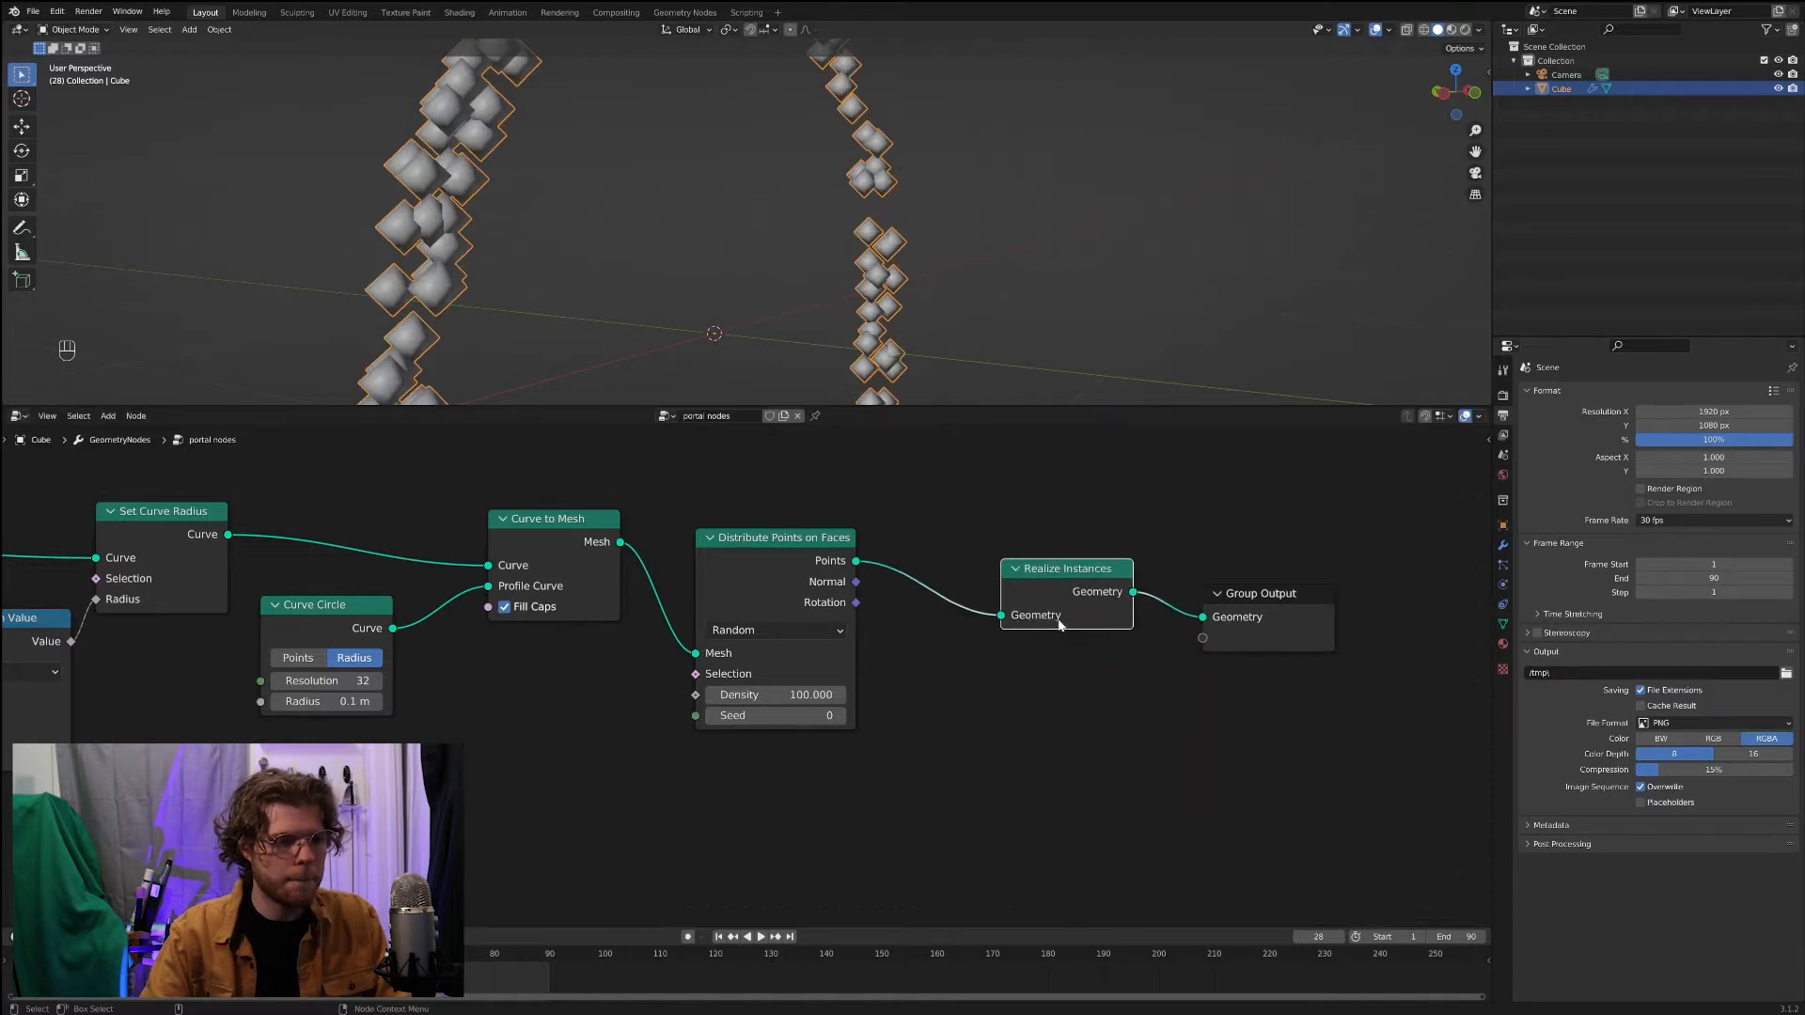
{"action": "left_click", "coordinate": [1062, 591]}
{"action": "left_click_drag", "start_coordinate": [938, 475], "coordinate": [1215, 647]}
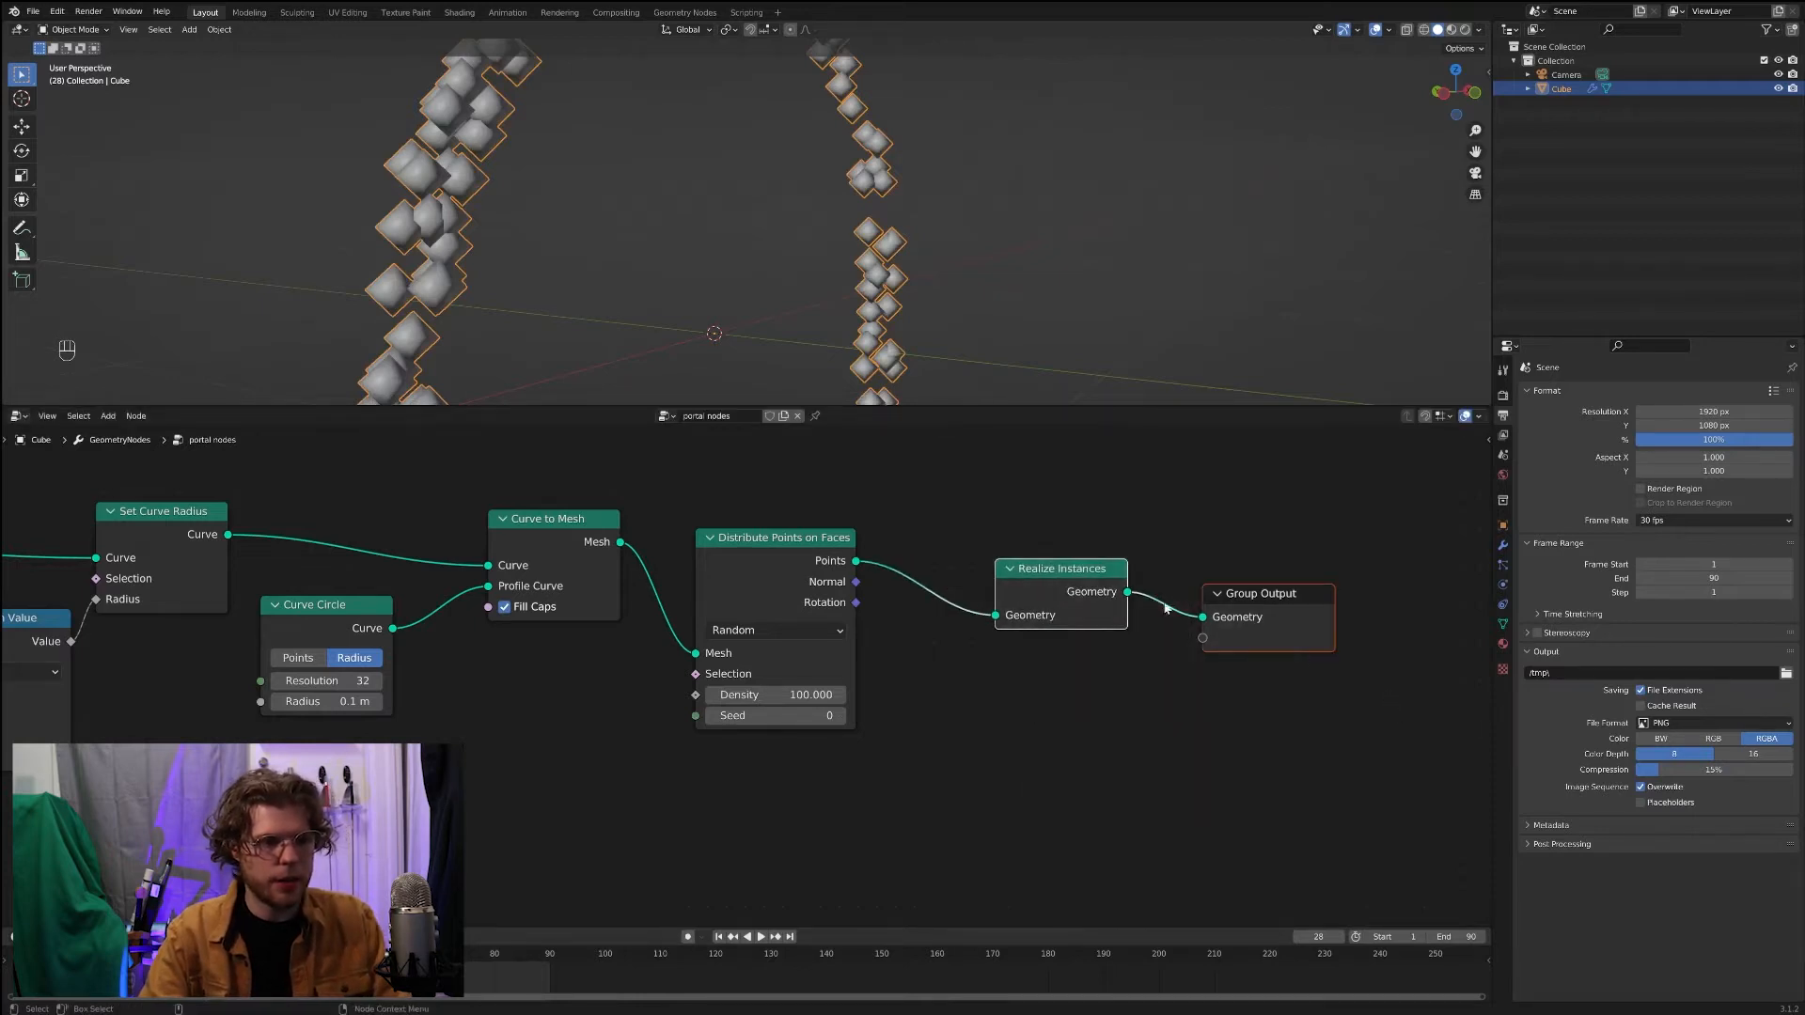
{"action": "left_click_drag", "start_coordinate": [1031, 575], "coordinate": [1383, 606]}
{"action": "left_click", "coordinate": [1101, 691]}
Step: Insert an Instance on Points node between Distribute Points on Faces and Realize Instances
{"action": "key", "text": "shift+a"}
{"action": "left_click", "coordinate": [1100, 690]}
{"action": "type", "text": "insta"}
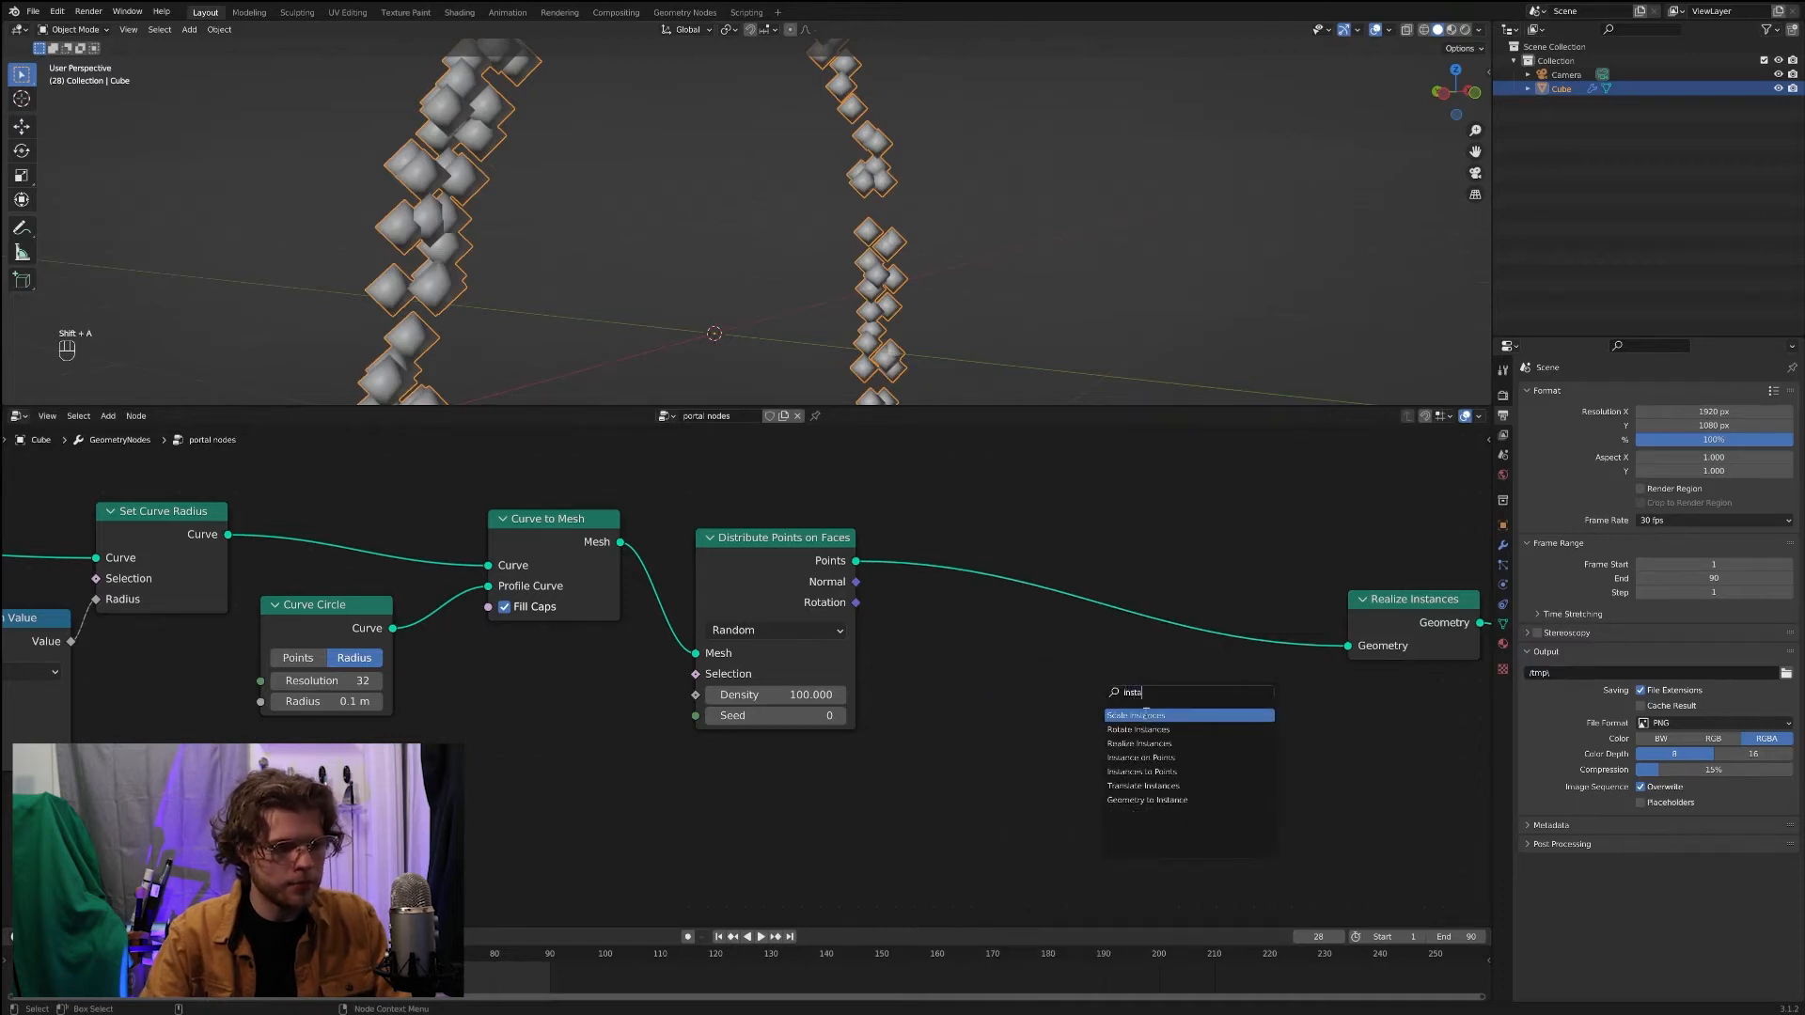
{"action": "left_click", "coordinate": [1146, 759]}
{"action": "left_click", "coordinate": [1130, 672]}
Step: Add an Ico Sphere node and connect its Mesh output to the Instance input of Instance on Points
{"action": "scroll", "coordinate": [977, 799], "scroll_direction": "down", "scroll_amount": 5}
{"action": "middle_click_drag", "start_coordinate": [956, 798], "coordinate": [1047, 768]}
{"action": "key", "text": "shift+a"}
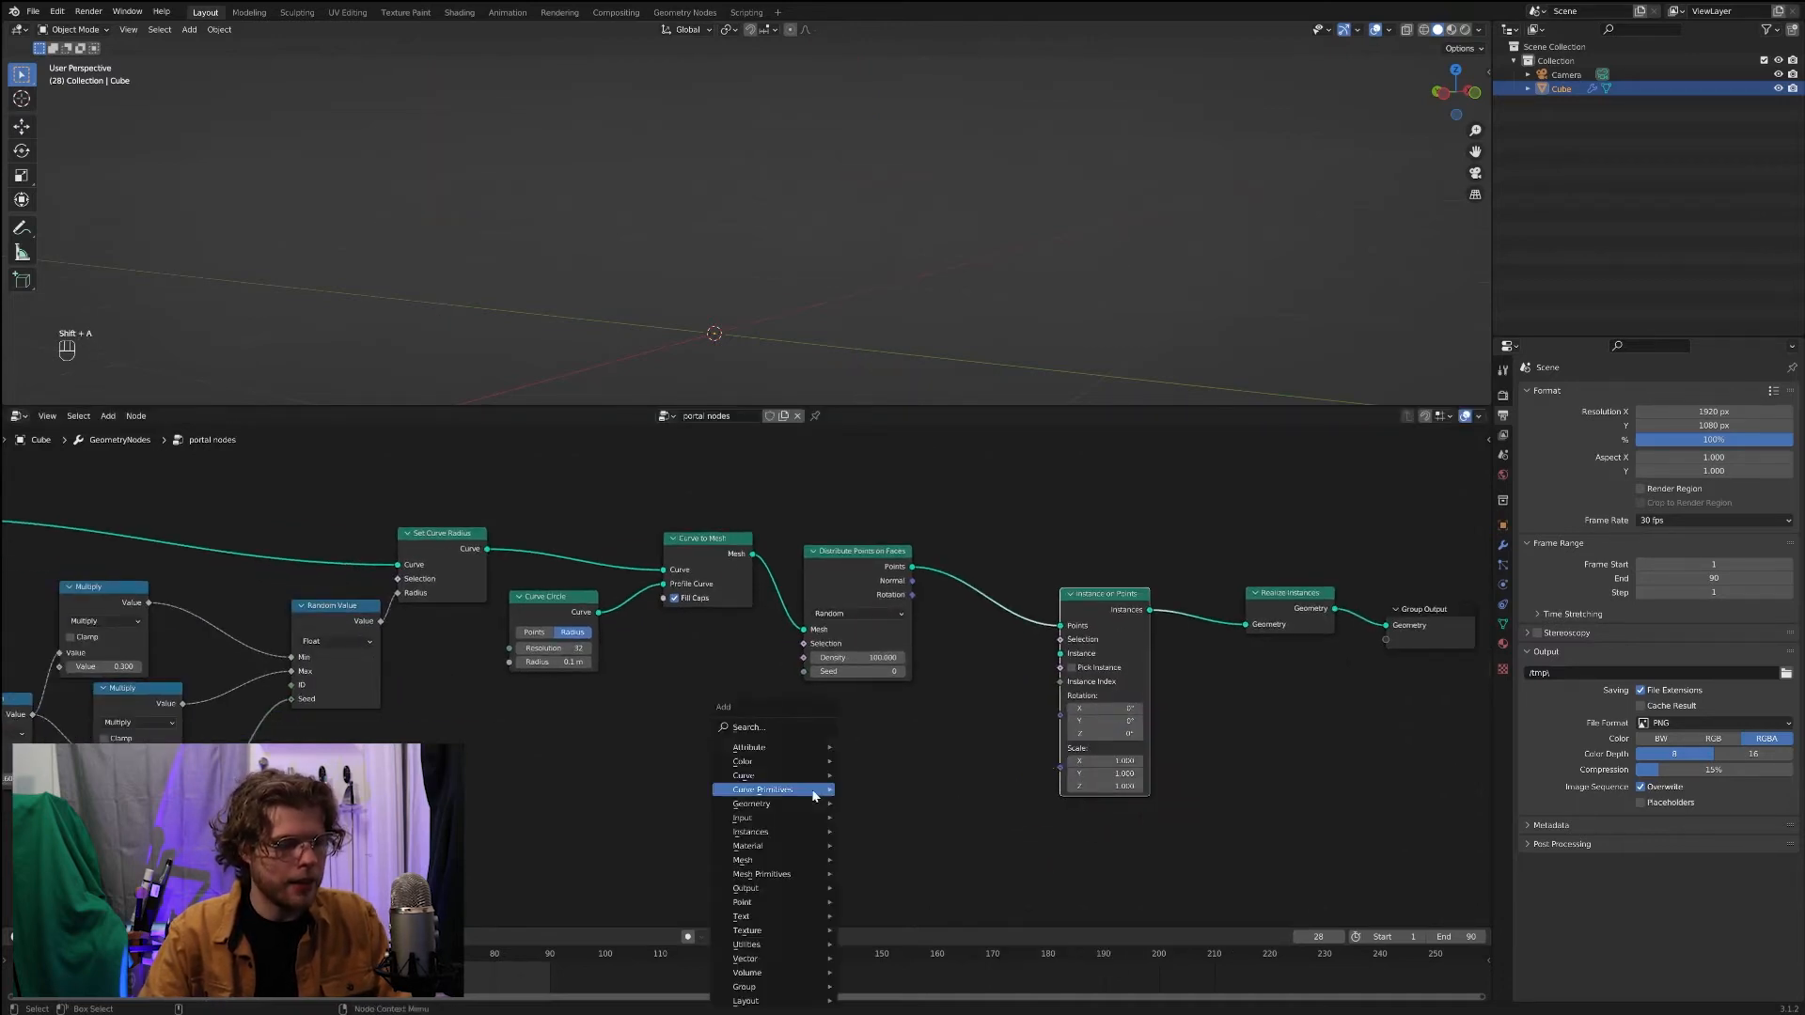
{"action": "type", "text": "ico"}
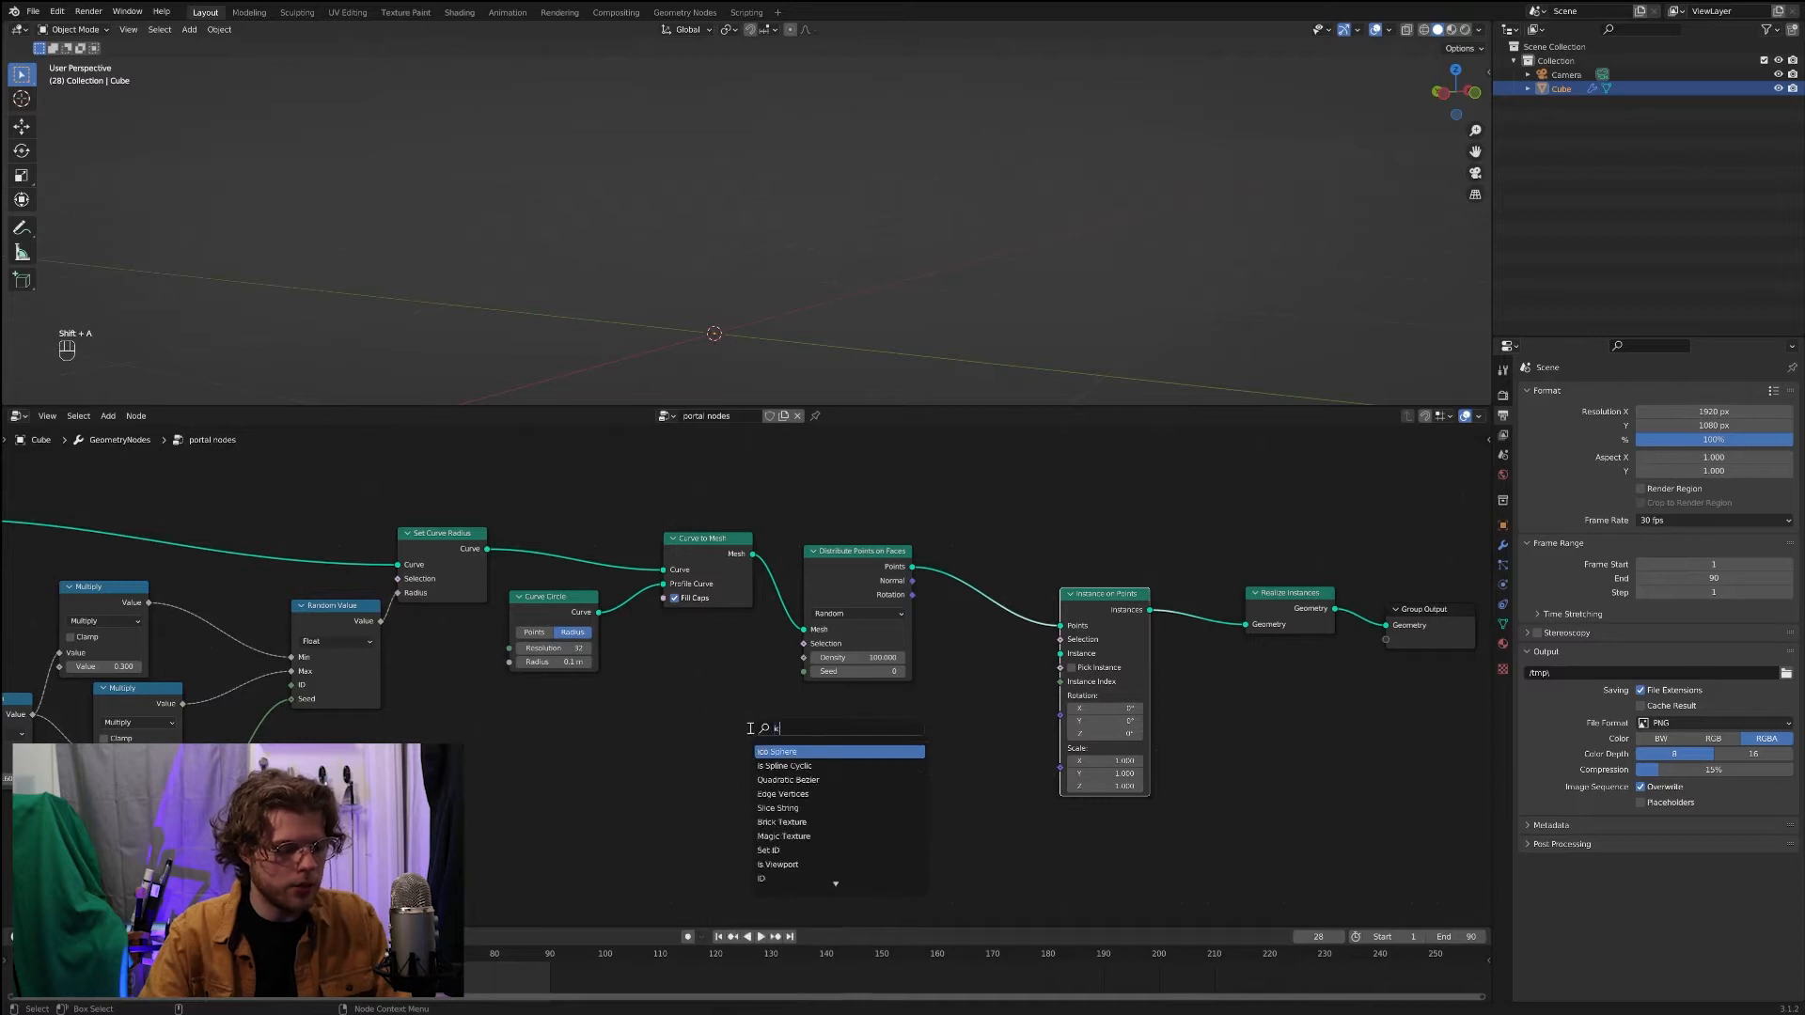
{"action": "key", "text": "Return"}
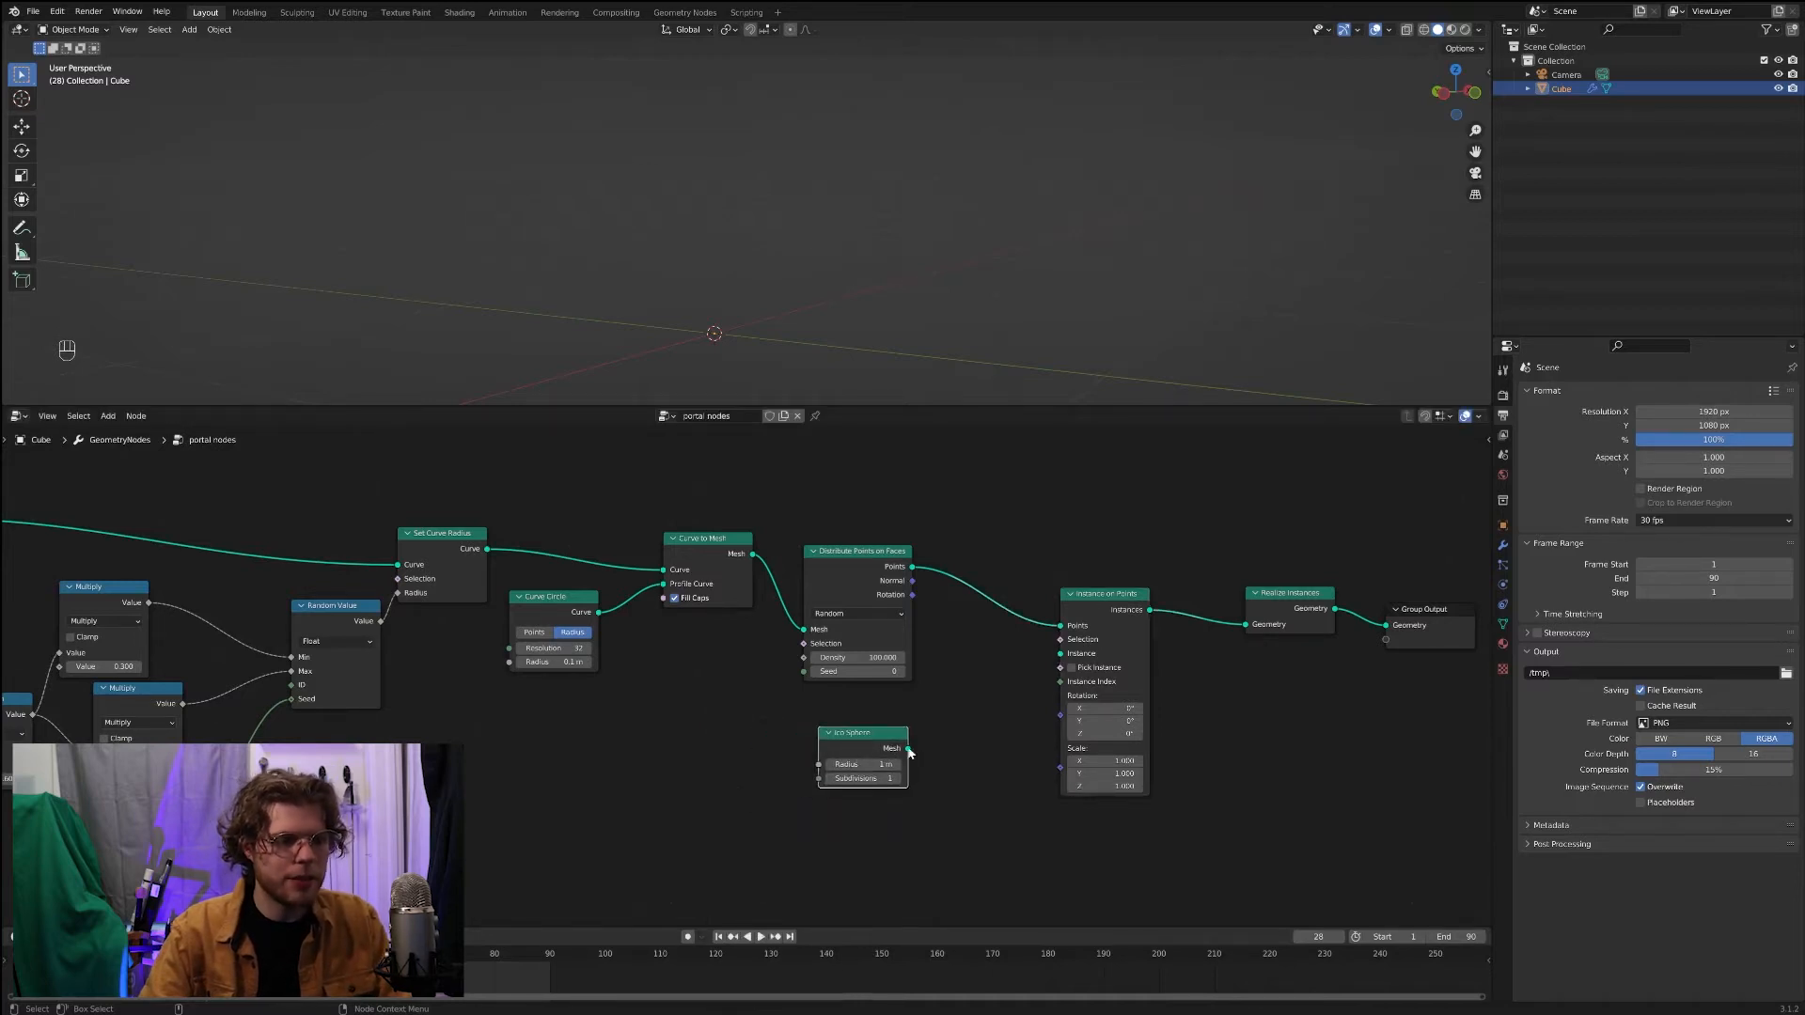
{"action": "left_click_drag", "start_coordinate": [909, 752], "coordinate": [1060, 653]}
Step: Set the Ico Sphere radius to 0.01 m and inspect the small spheres around the ring
{"action": "scroll", "coordinate": [987, 733], "scroll_direction": "up", "scroll_amount": 1}
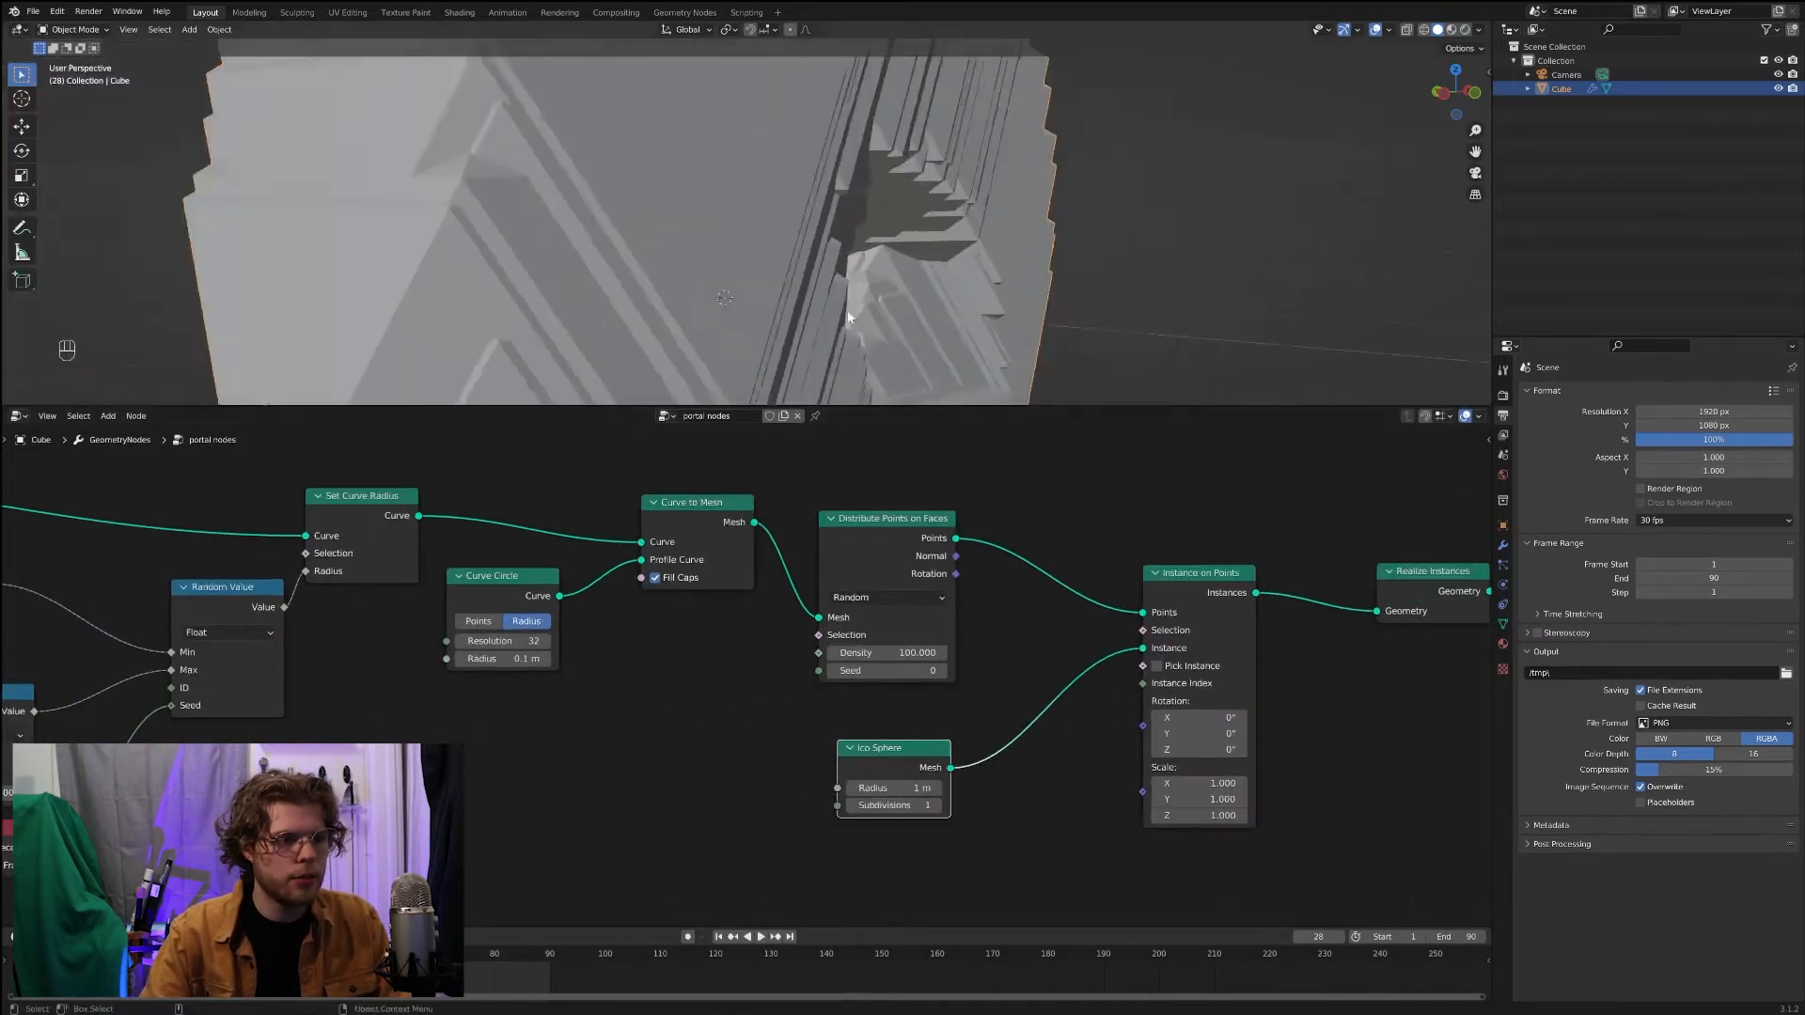
{"action": "scroll", "coordinate": [827, 310], "scroll_direction": "down", "scroll_amount": 4}
{"action": "scroll", "coordinate": [940, 818], "scroll_direction": "up", "scroll_amount": 1}
{"action": "left_click", "coordinate": [931, 819]}
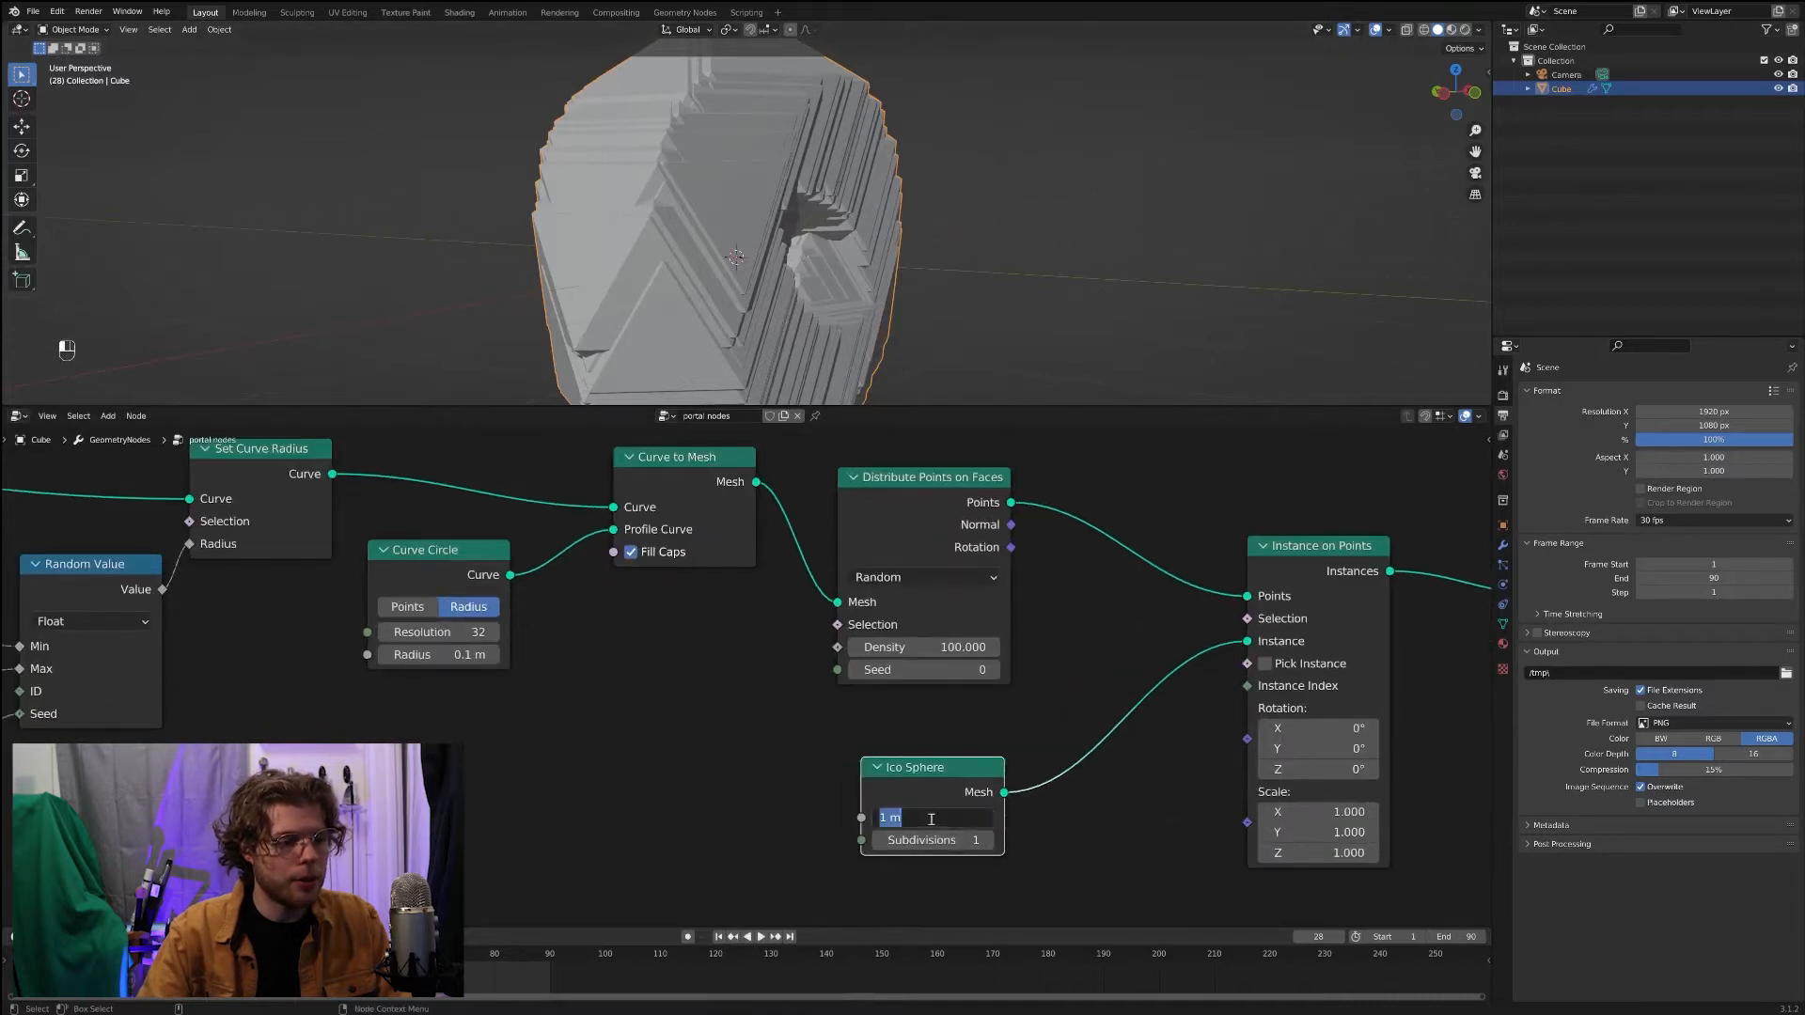
{"action": "type", "text": "0.01"}
{"action": "key", "text": "Return"}
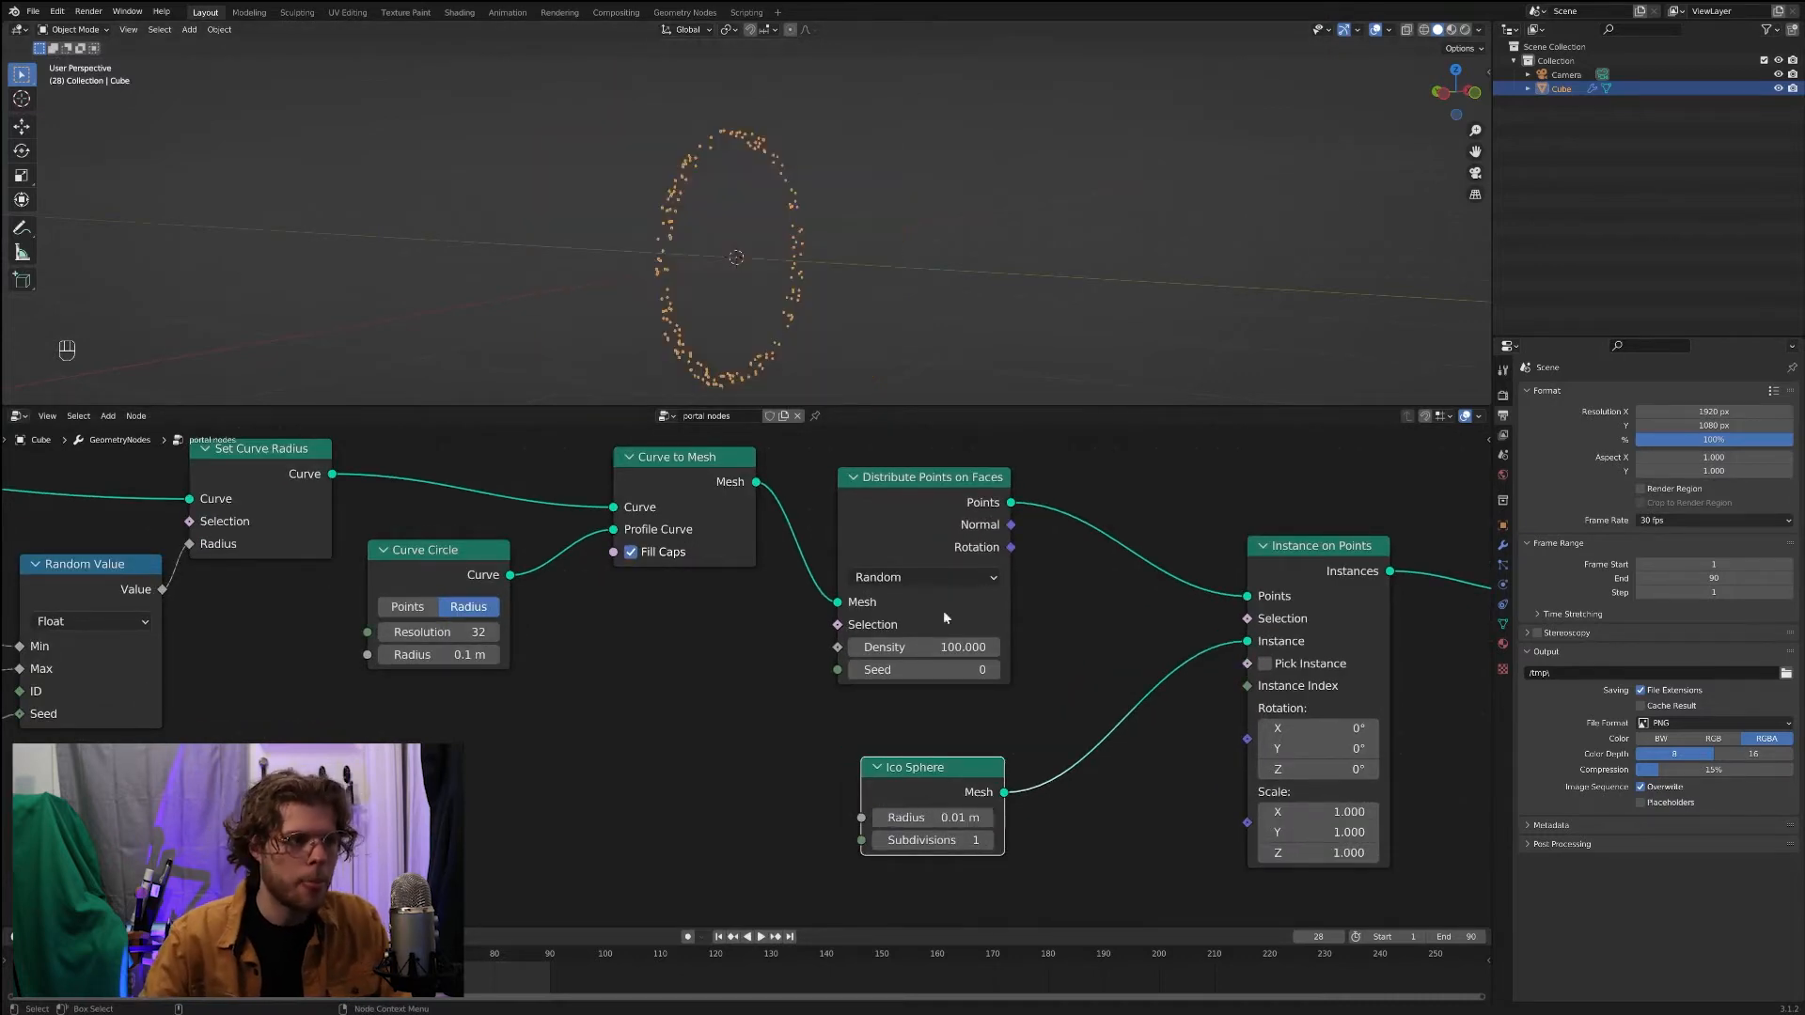
{"action": "scroll", "coordinate": [725, 301], "scroll_direction": "up", "scroll_amount": 6}
{"action": "mouse_move", "coordinate": [633, 221]}
{"action": "middle_mouse_down", "text": "shift"}
{"action": "mouse_move", "coordinate": [762, 209]}
{"action": "mouse_move", "coordinate": [653, 215]}
{"action": "middle_mouse_up", "text": "shift"}
{"action": "middle_click_drag", "start_coordinate": [919, 220], "coordinate": [800, 188], "text": "shift"}
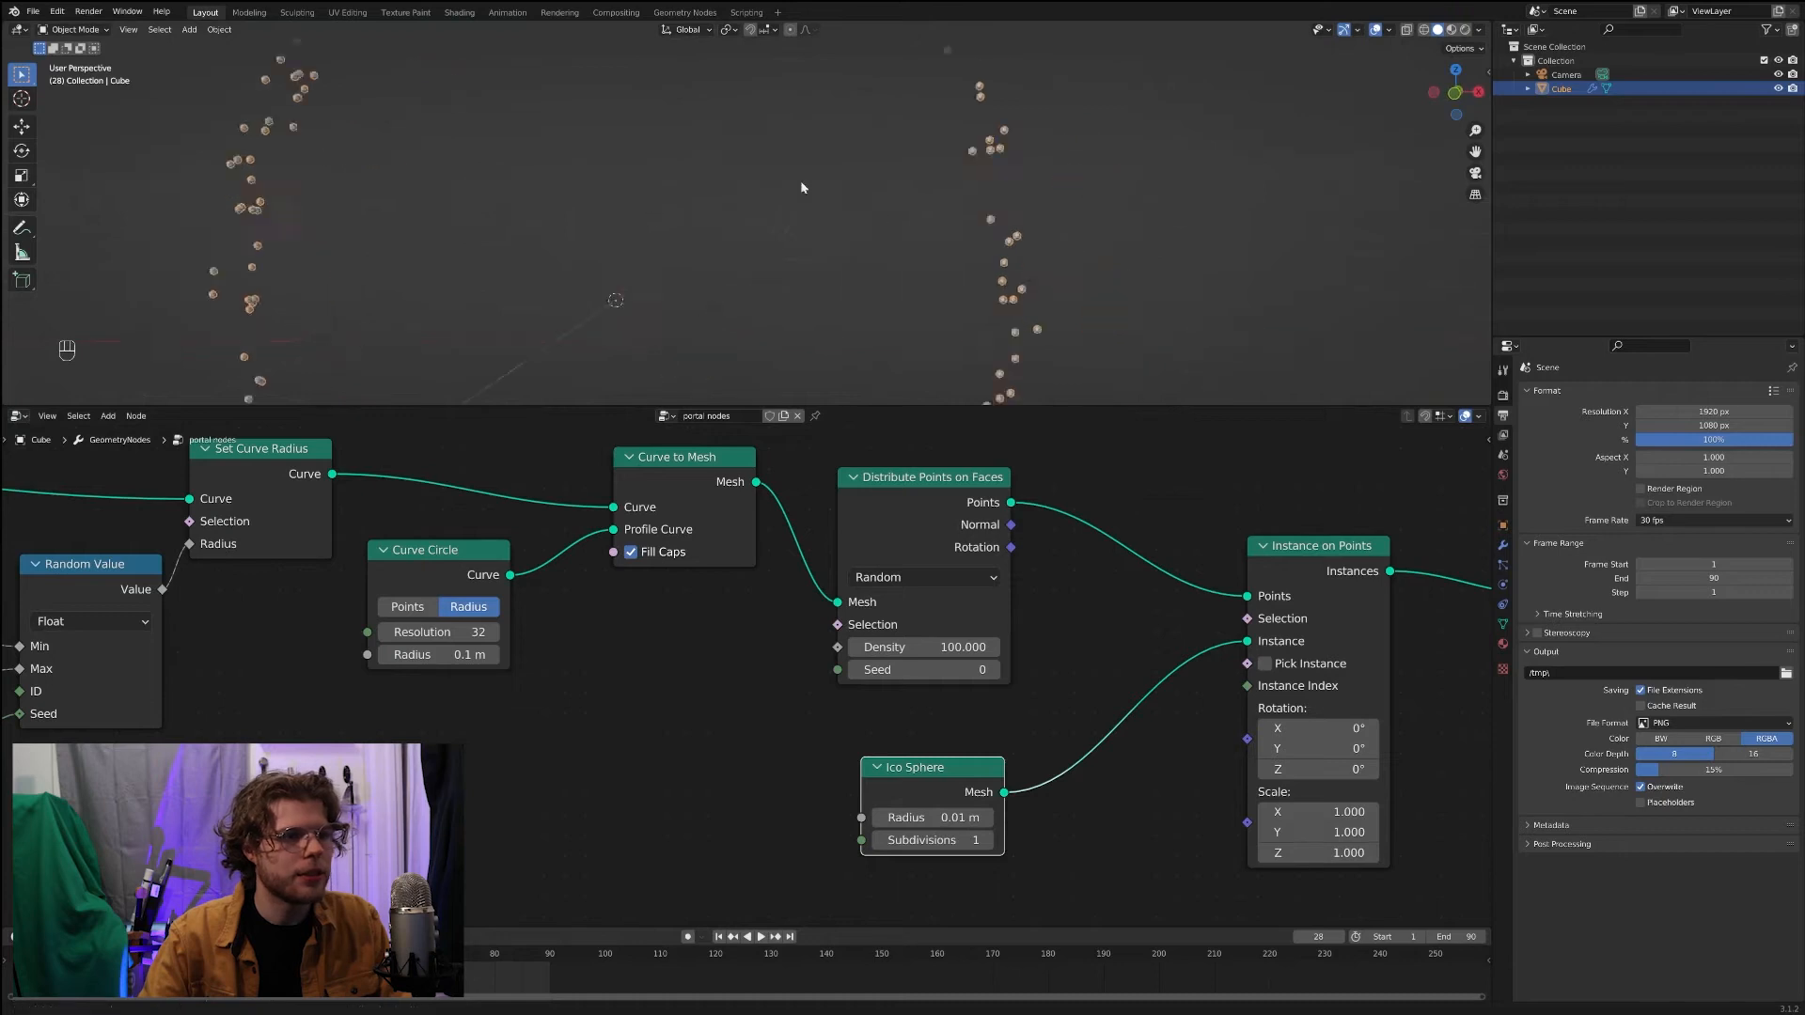
{"action": "scroll", "coordinate": [882, 208], "scroll_direction": "down", "scroll_amount": 5}
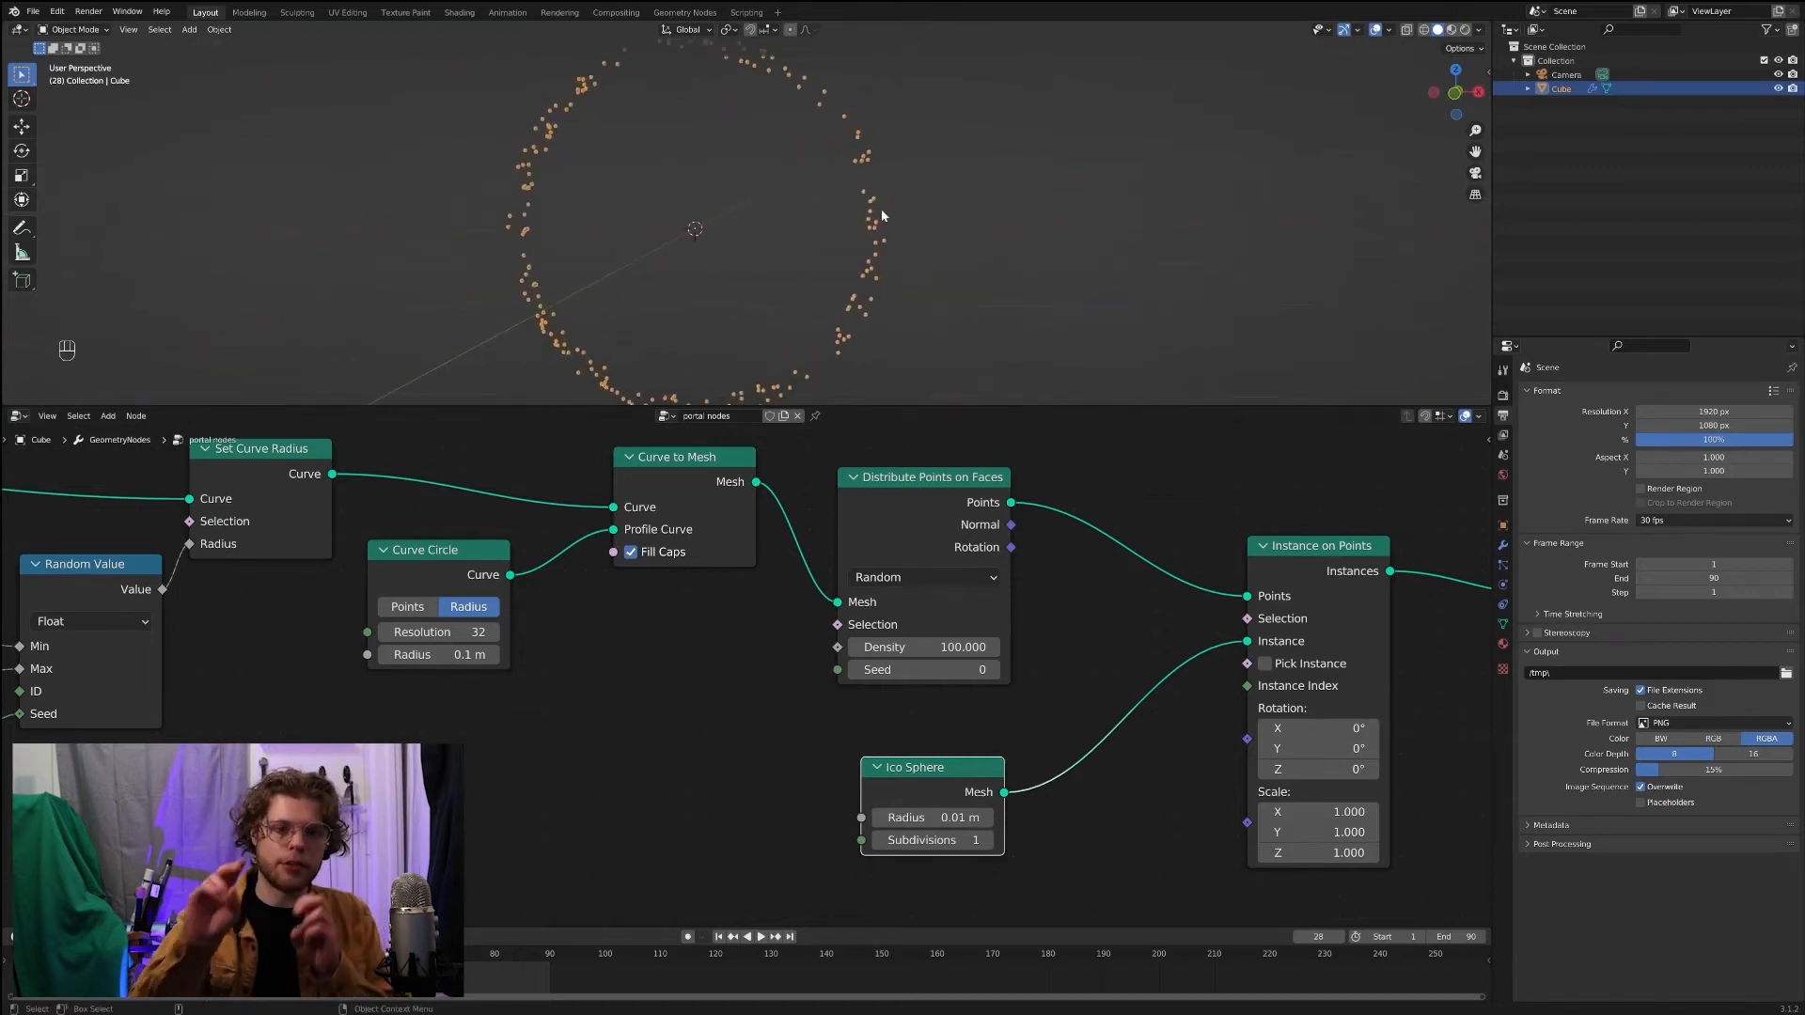
Step: Add a Random Value node and connect its Value output to the Scale input of Instance on Points
{"action": "middle_click_drag", "start_coordinate": [1088, 837], "coordinate": [1040, 757]}
{"action": "key", "text": "shift+a"}
{"action": "left_click", "coordinate": [987, 729]}
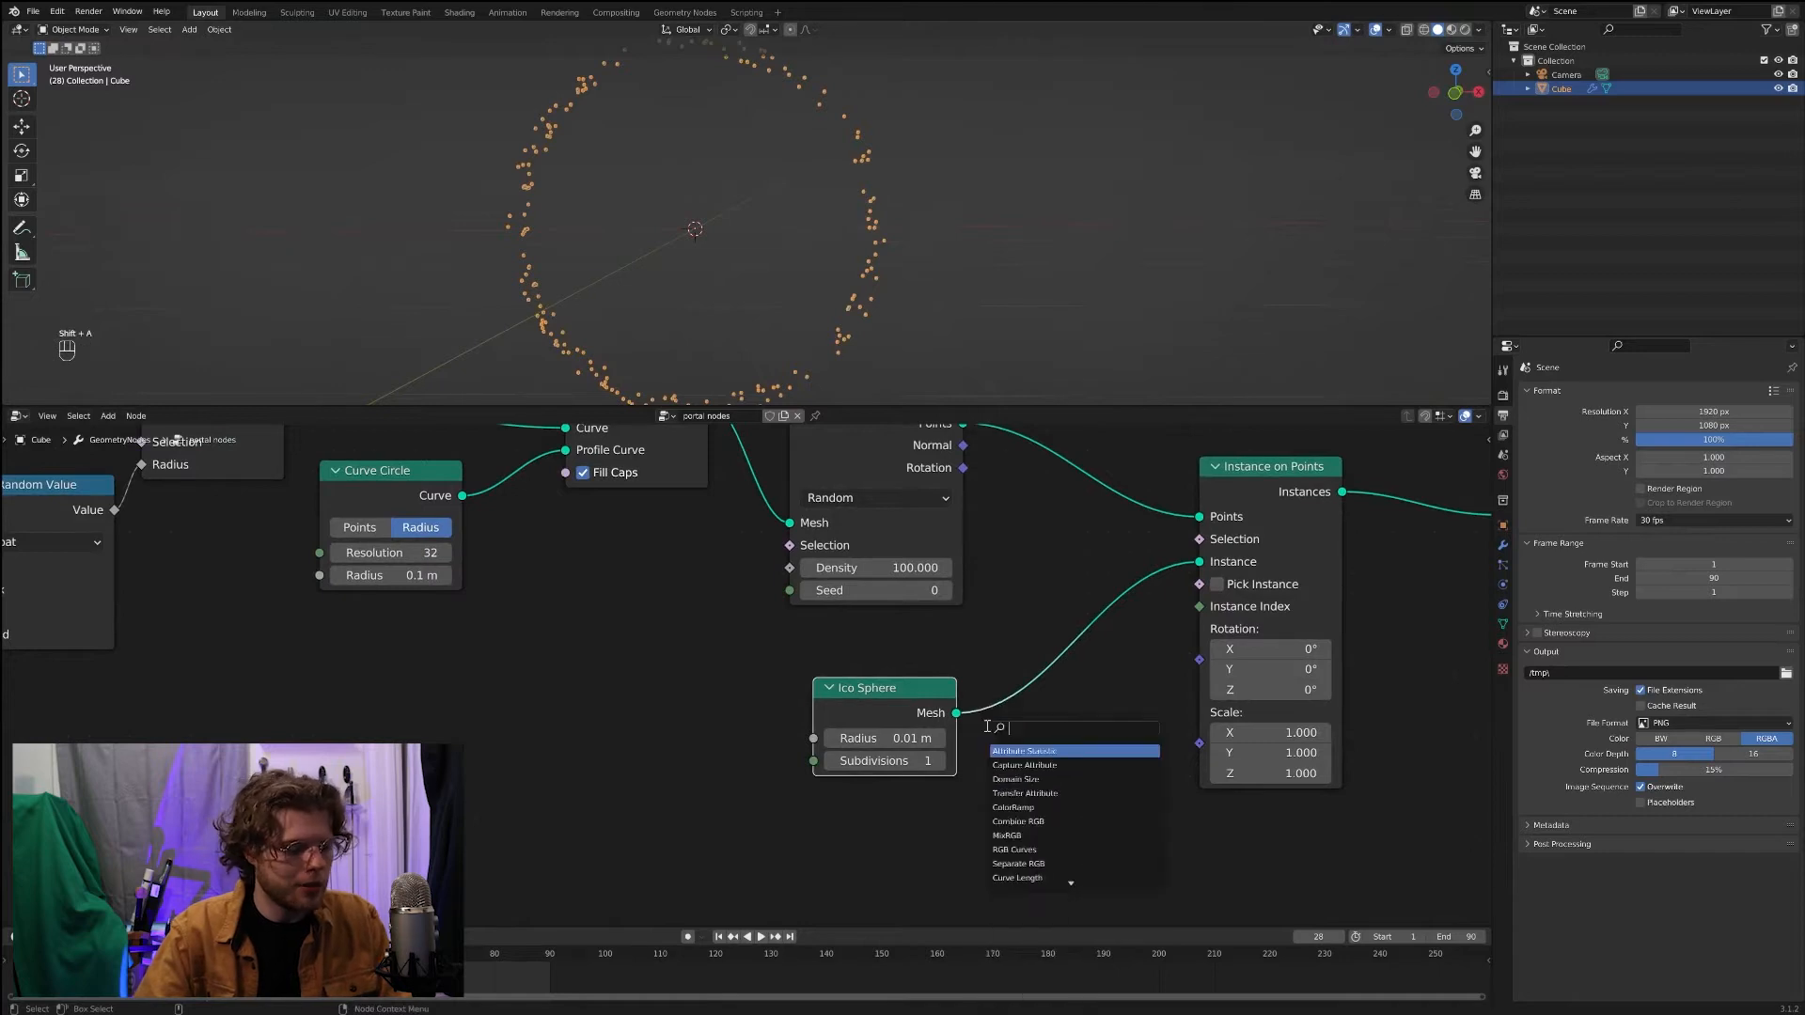
{"action": "type", "text": "rand"}
{"action": "left_click", "coordinate": [1064, 749]}
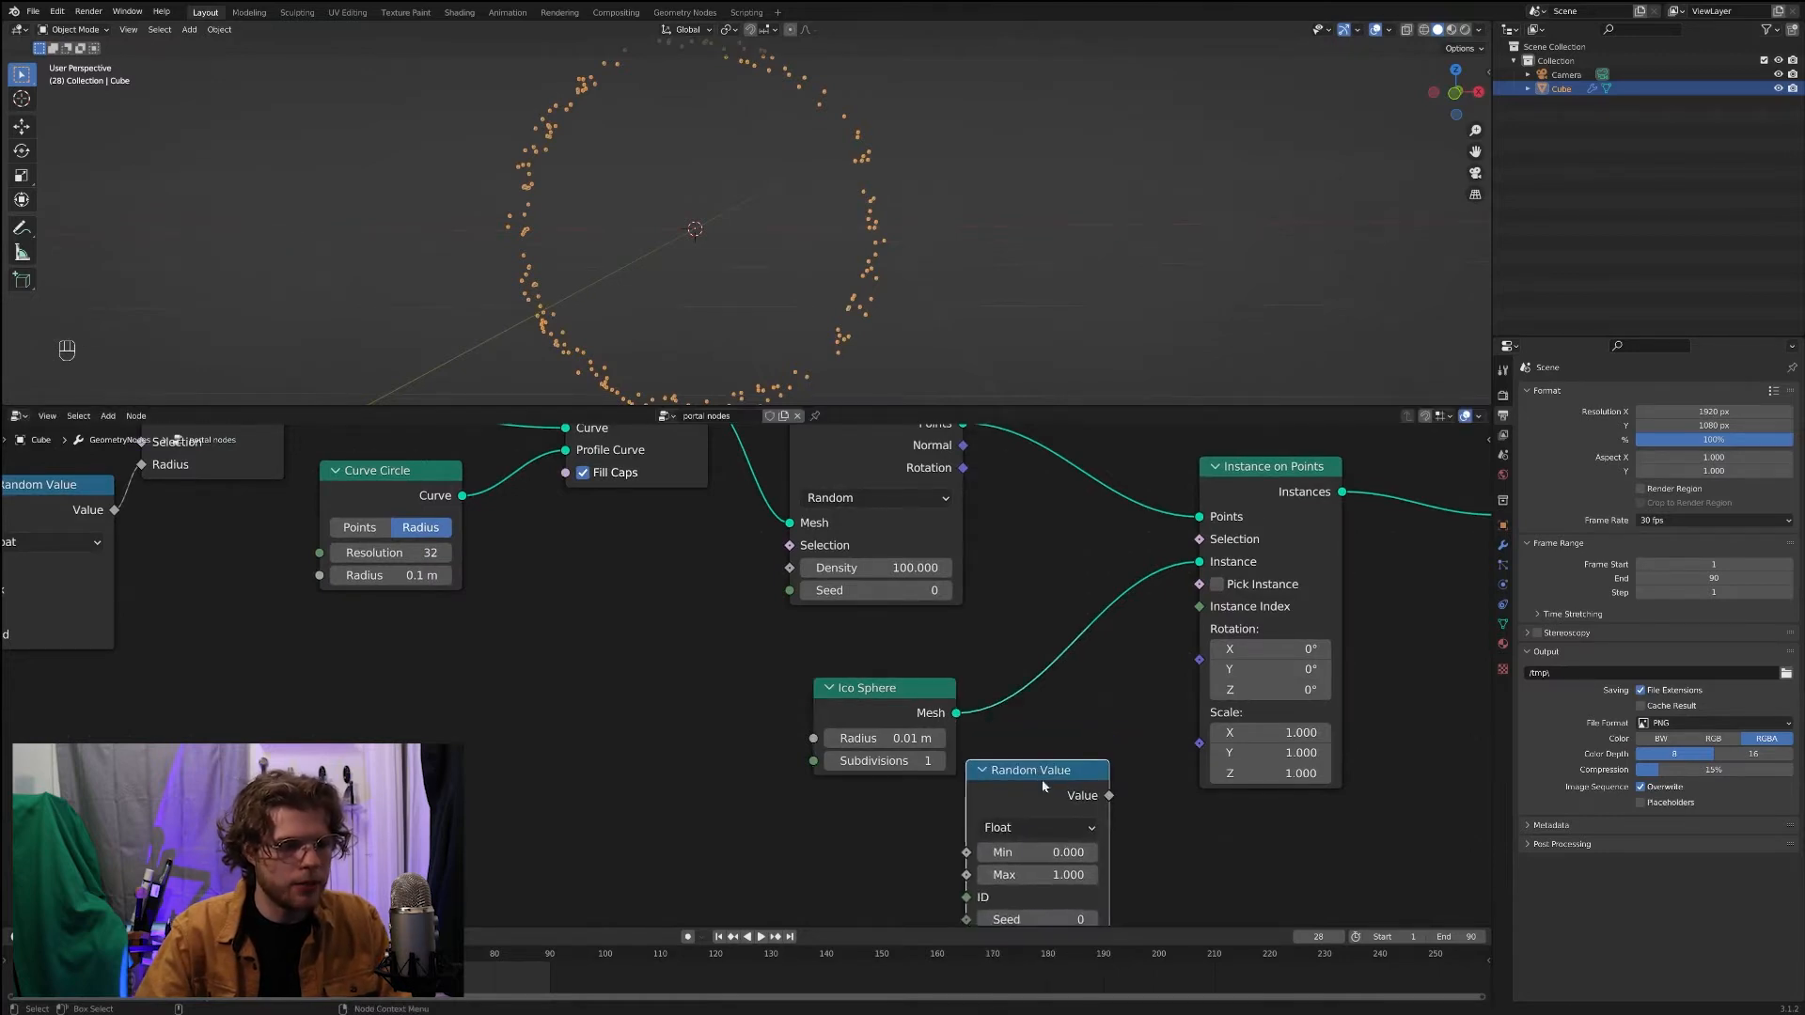
{"action": "left_click_drag", "start_coordinate": [1110, 796], "coordinate": [1201, 747]}
{"action": "middle_click_drag", "start_coordinate": [1180, 836], "coordinate": [1181, 735]}
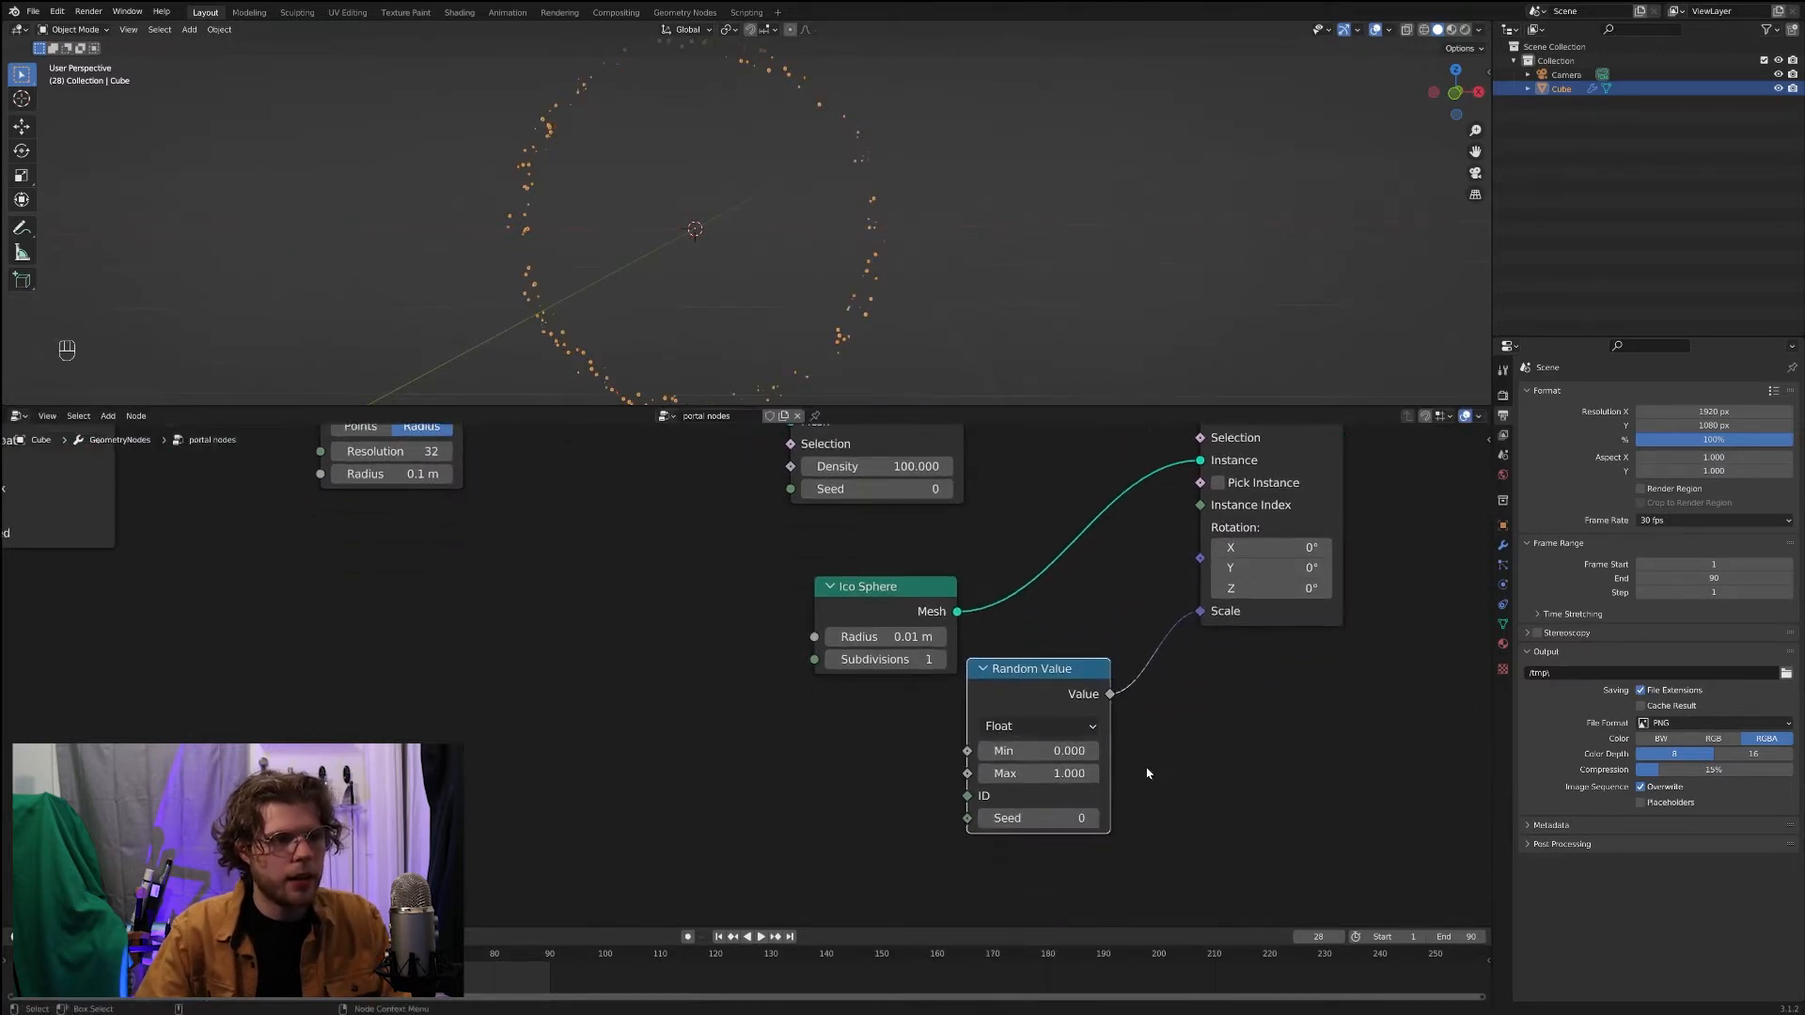
Step: Set the Min of the Random Value node driving the instance scale to 0.5
{"action": "scroll", "coordinate": [1142, 772], "scroll_direction": "up", "scroll_amount": 2}
{"action": "left_click", "coordinate": [1126, 766]}
{"action": "type", "text": ".5"}
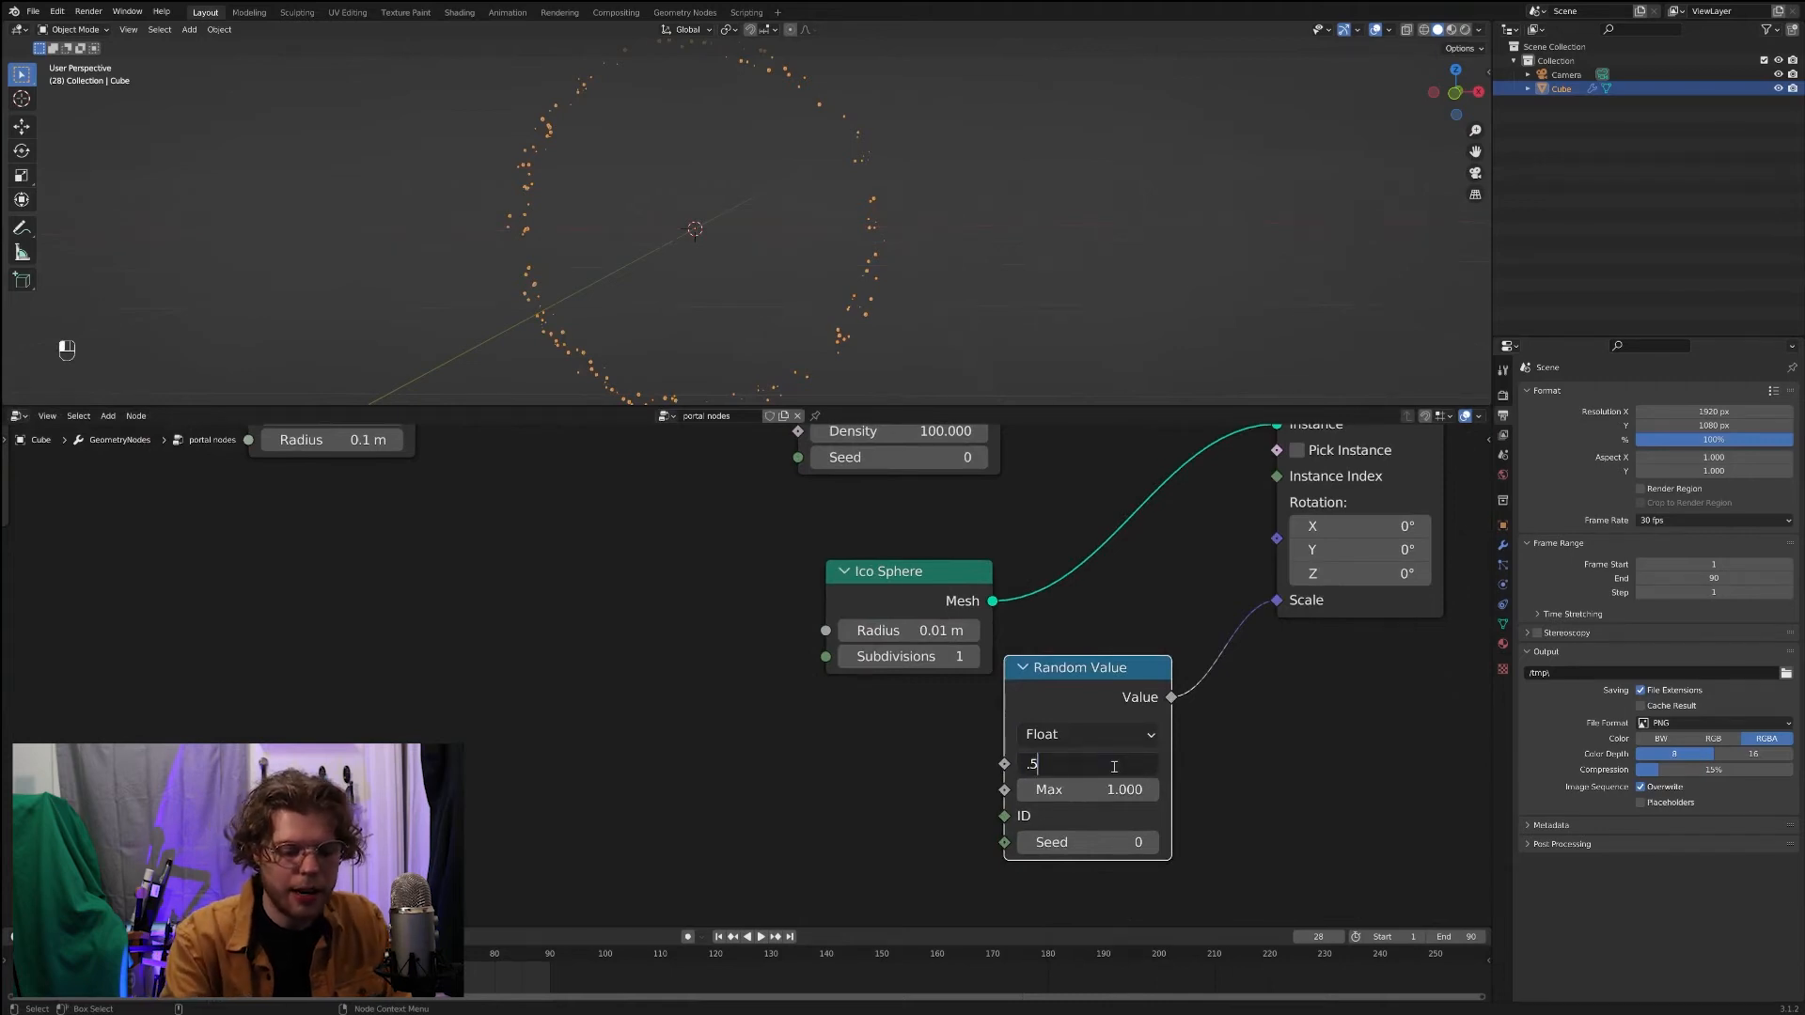
{"action": "key", "text": "Return"}
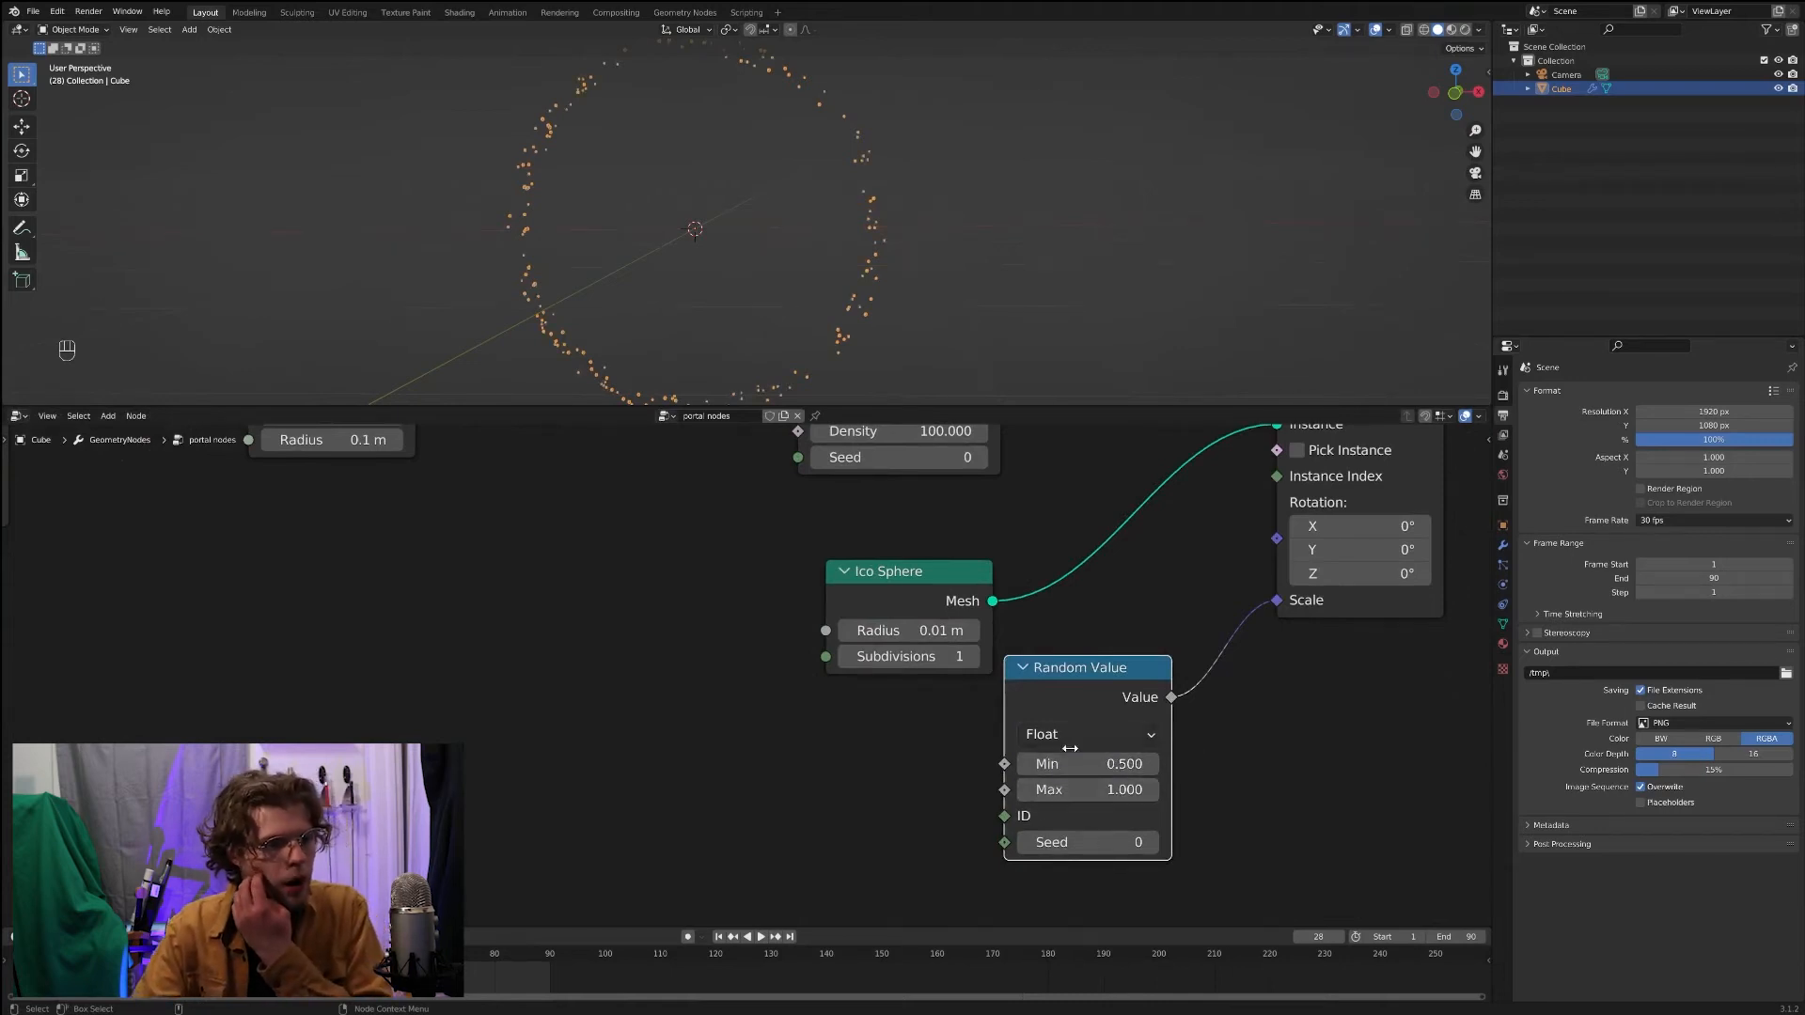
Step: Examine the size variation of the instanced spheres along the ring up close and from farther away
{"action": "scroll", "coordinate": [1058, 220], "scroll_direction": "up", "scroll_amount": 3}
{"action": "middle_click_drag", "start_coordinate": [1062, 218], "coordinate": [926, 254], "text": "shift"}
{"action": "scroll", "coordinate": [782, 273], "scroll_direction": "up", "scroll_amount": 4}
{"action": "scroll", "coordinate": [785, 276], "scroll_direction": "down", "scroll_amount": 1}
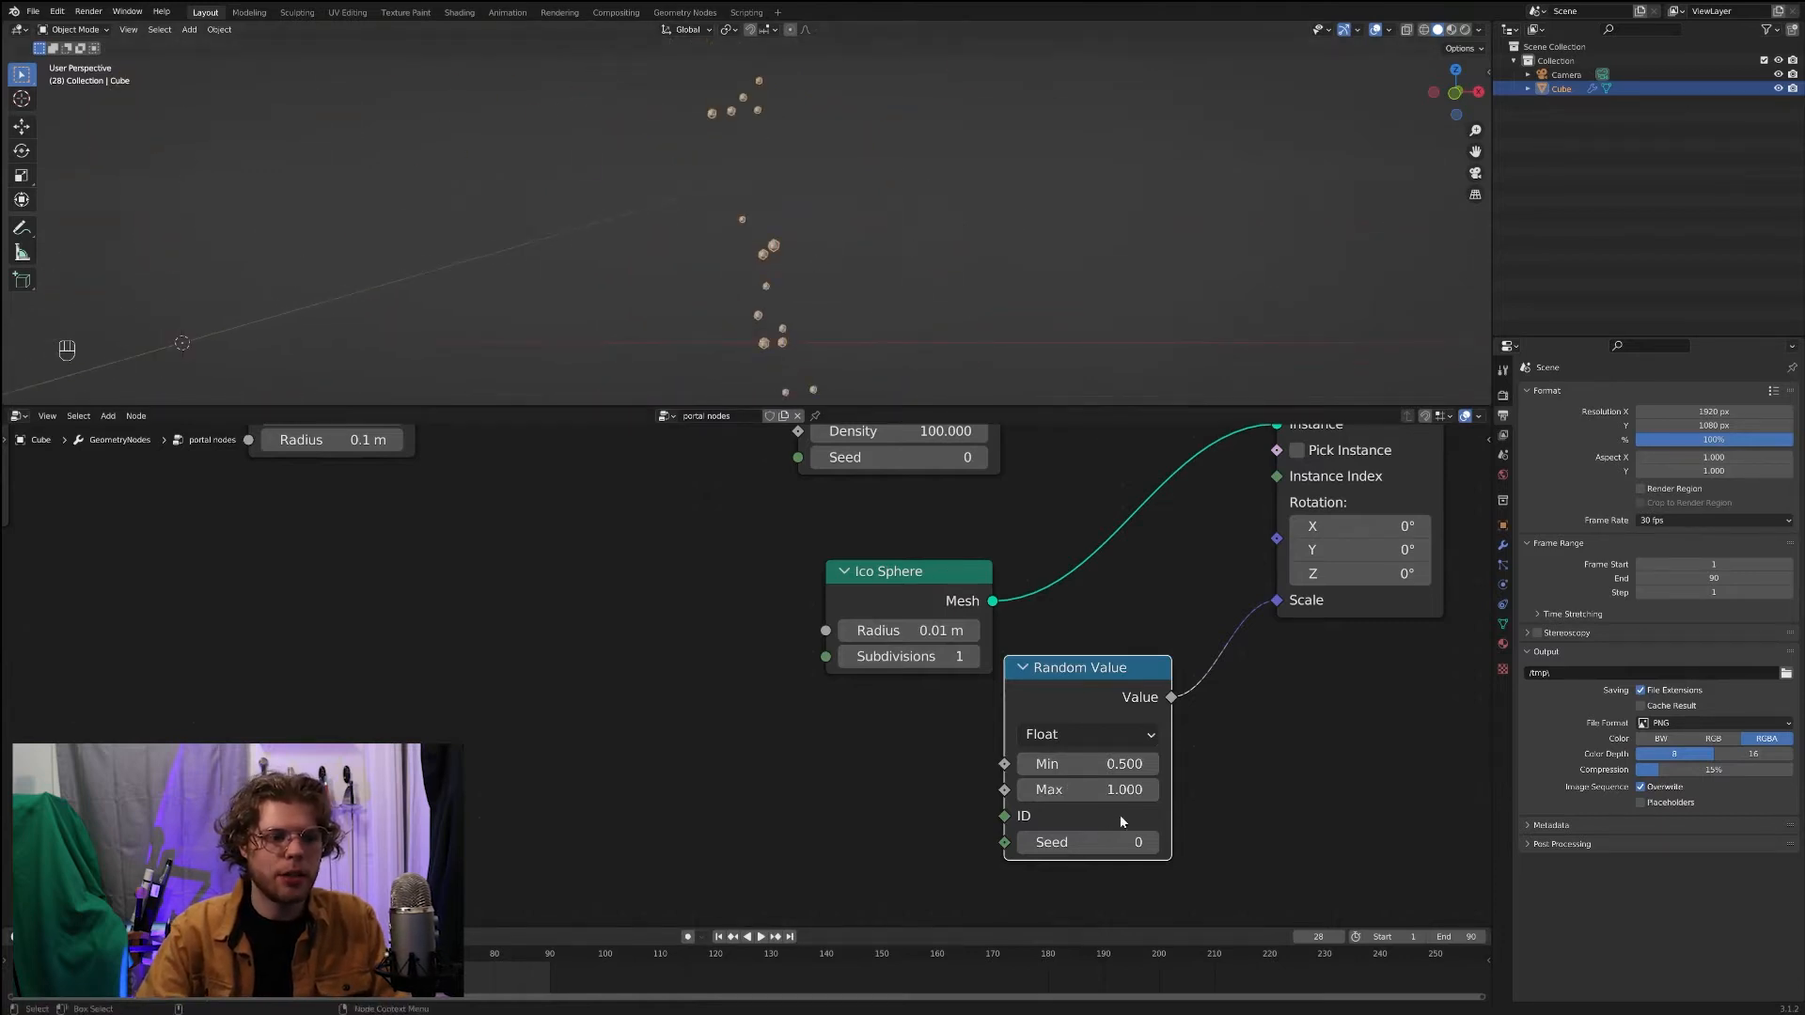
{"action": "scroll", "coordinate": [957, 193], "scroll_direction": "up", "scroll_amount": 5}
{"action": "scroll", "coordinate": [682, 226], "scroll_direction": "down", "scroll_amount": 12}
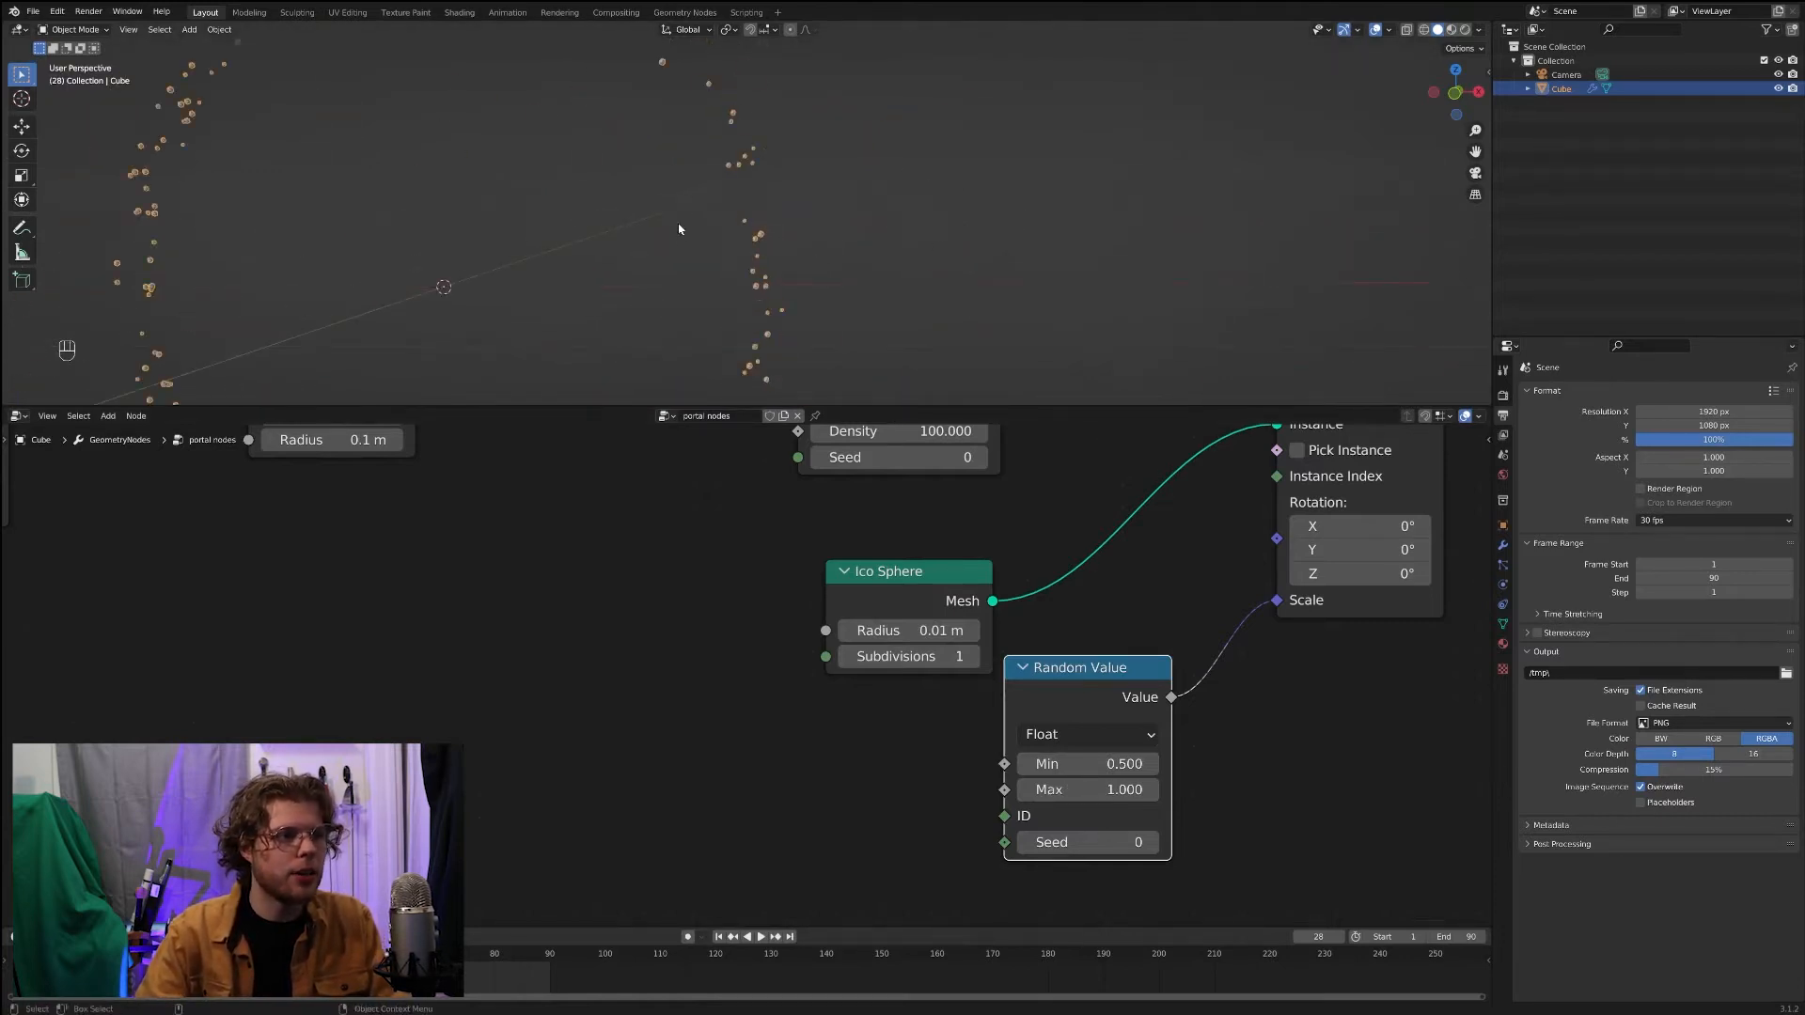
{"action": "middle_click_drag", "start_coordinate": [762, 230], "coordinate": [852, 231], "text": "shift"}
Step: Raise the Distribute Points on Faces density to 10000 and inspect how densely the spheres cover the ring
{"action": "scroll", "coordinate": [614, 627], "scroll_direction": "down", "scroll_amount": 2}
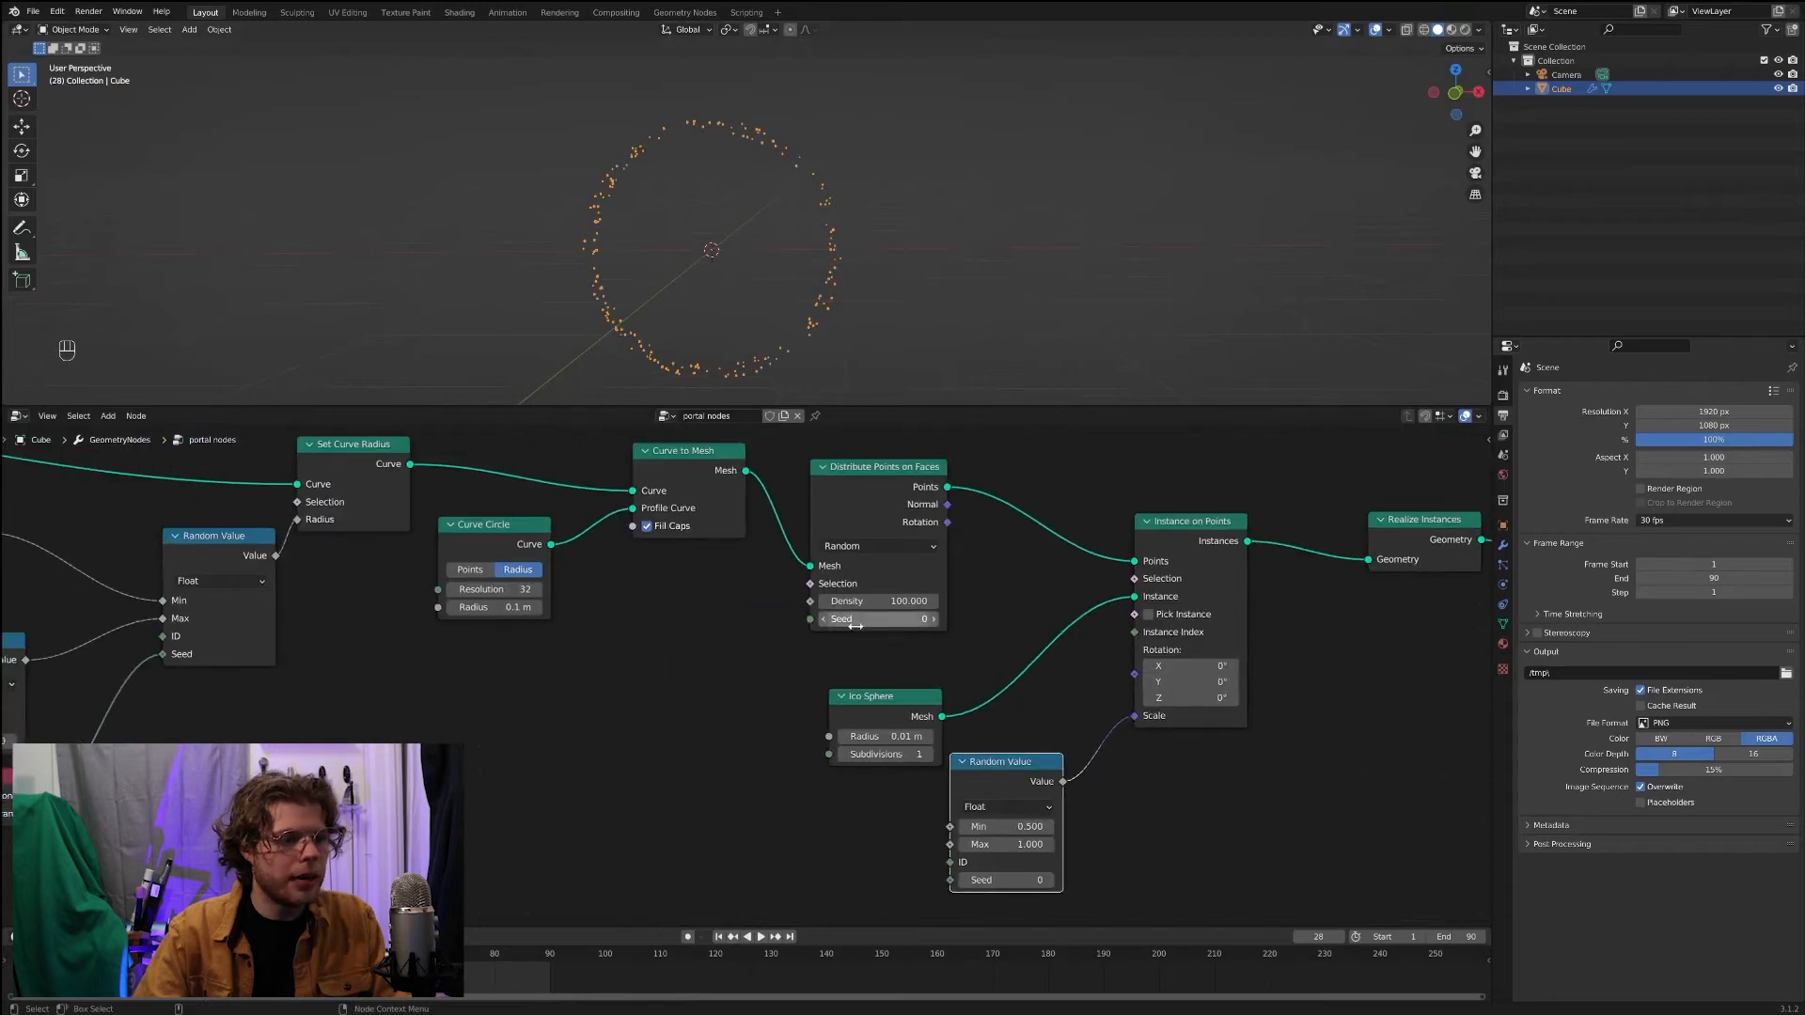
{"action": "double_click", "coordinate": [879, 601]}
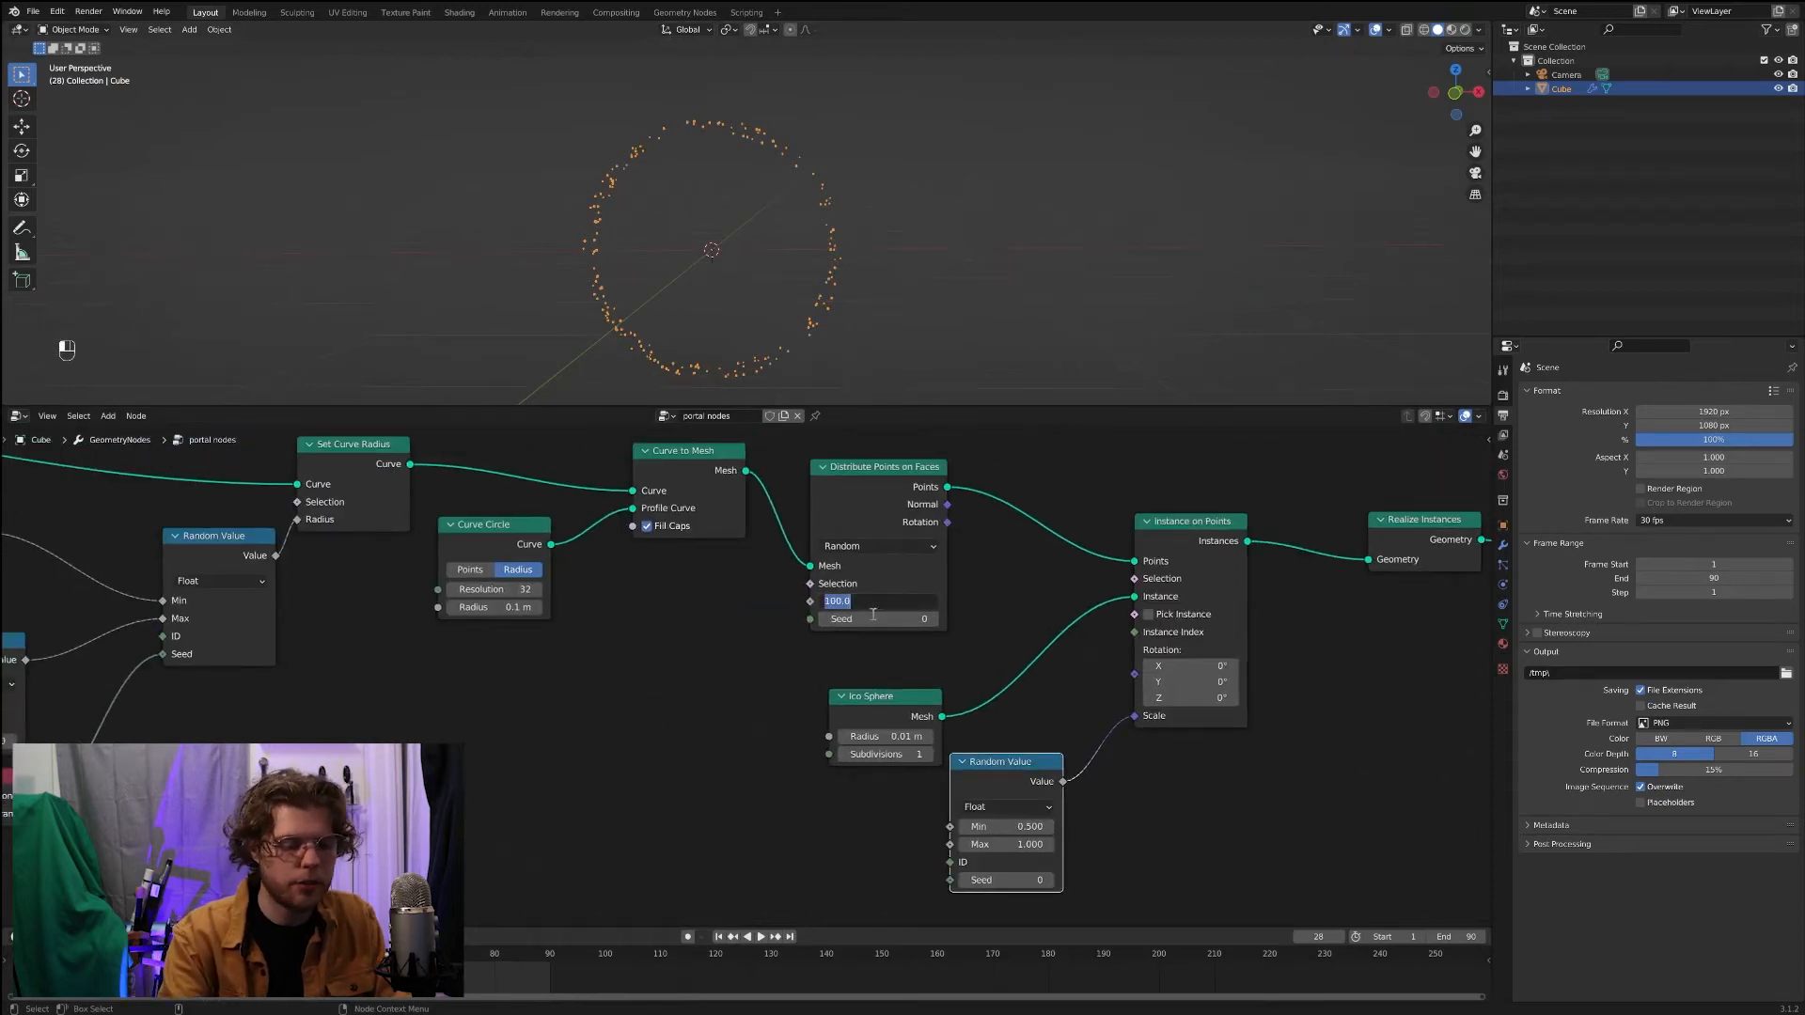
{"action": "type", "text": "100"}
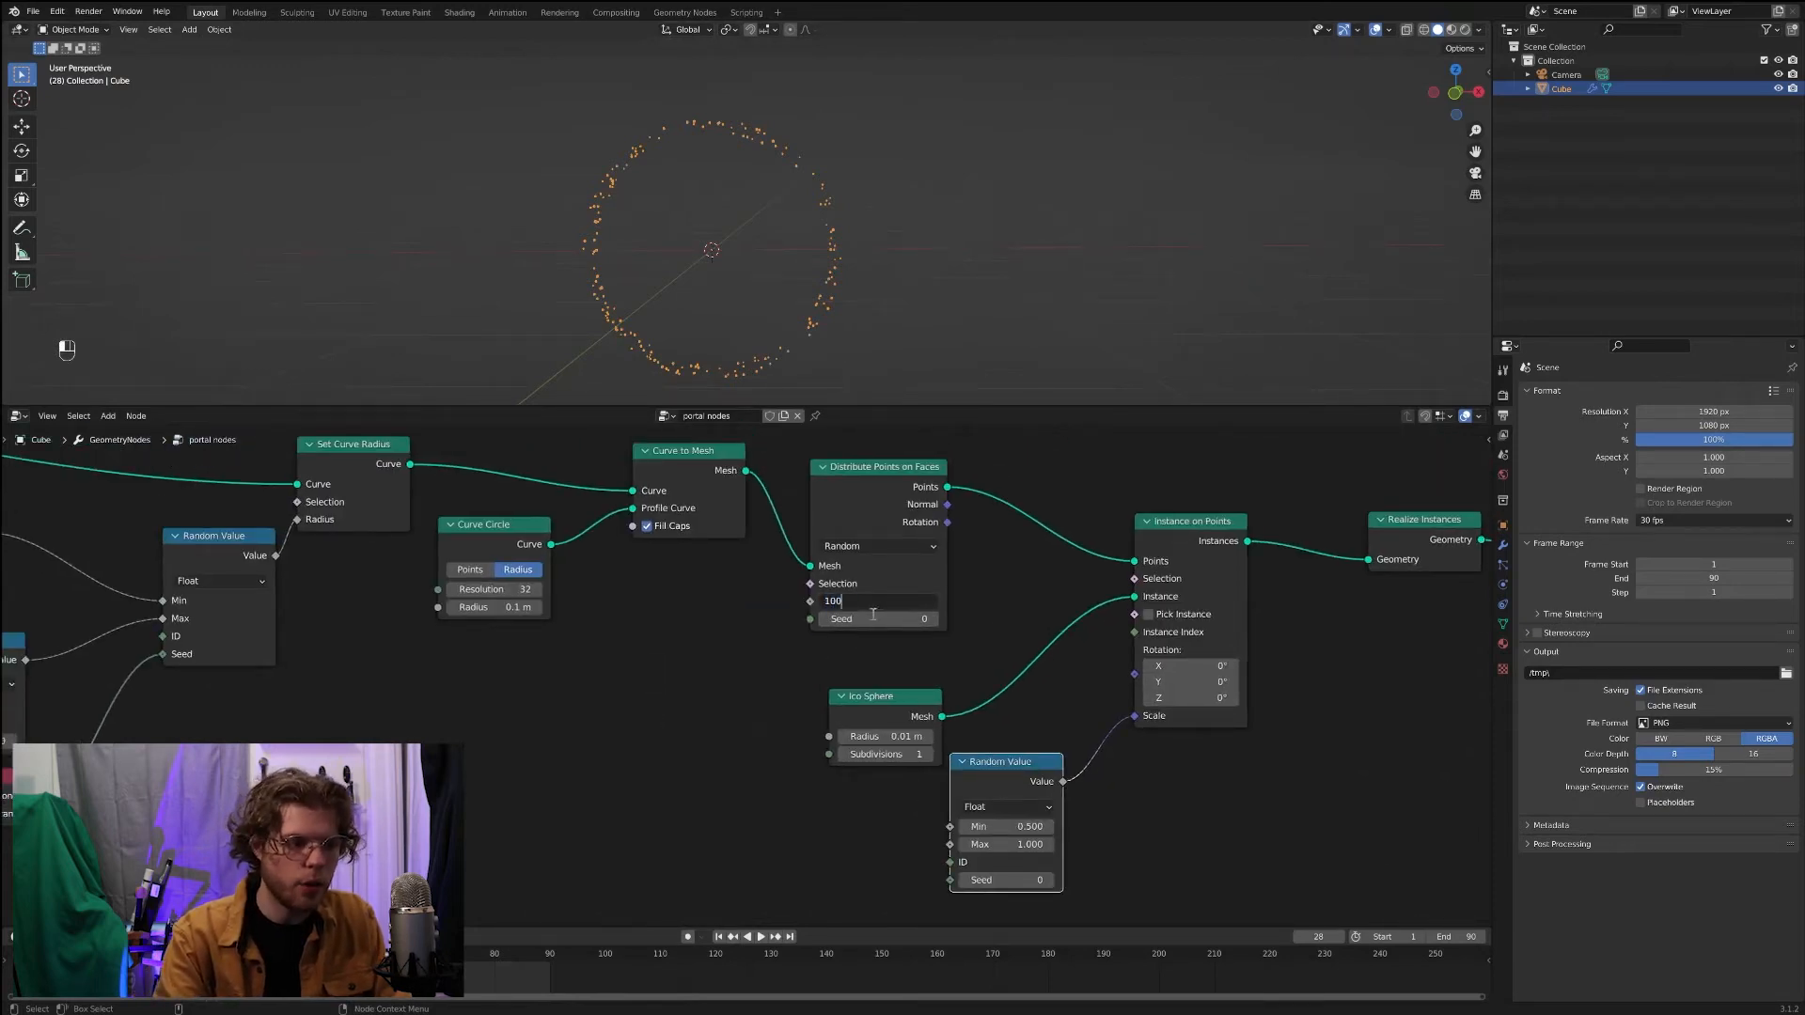
{"action": "type", "text": "00"}
{"action": "key", "text": "Return"}
{"action": "scroll", "coordinate": [932, 266], "scroll_direction": "up", "scroll_amount": 3}
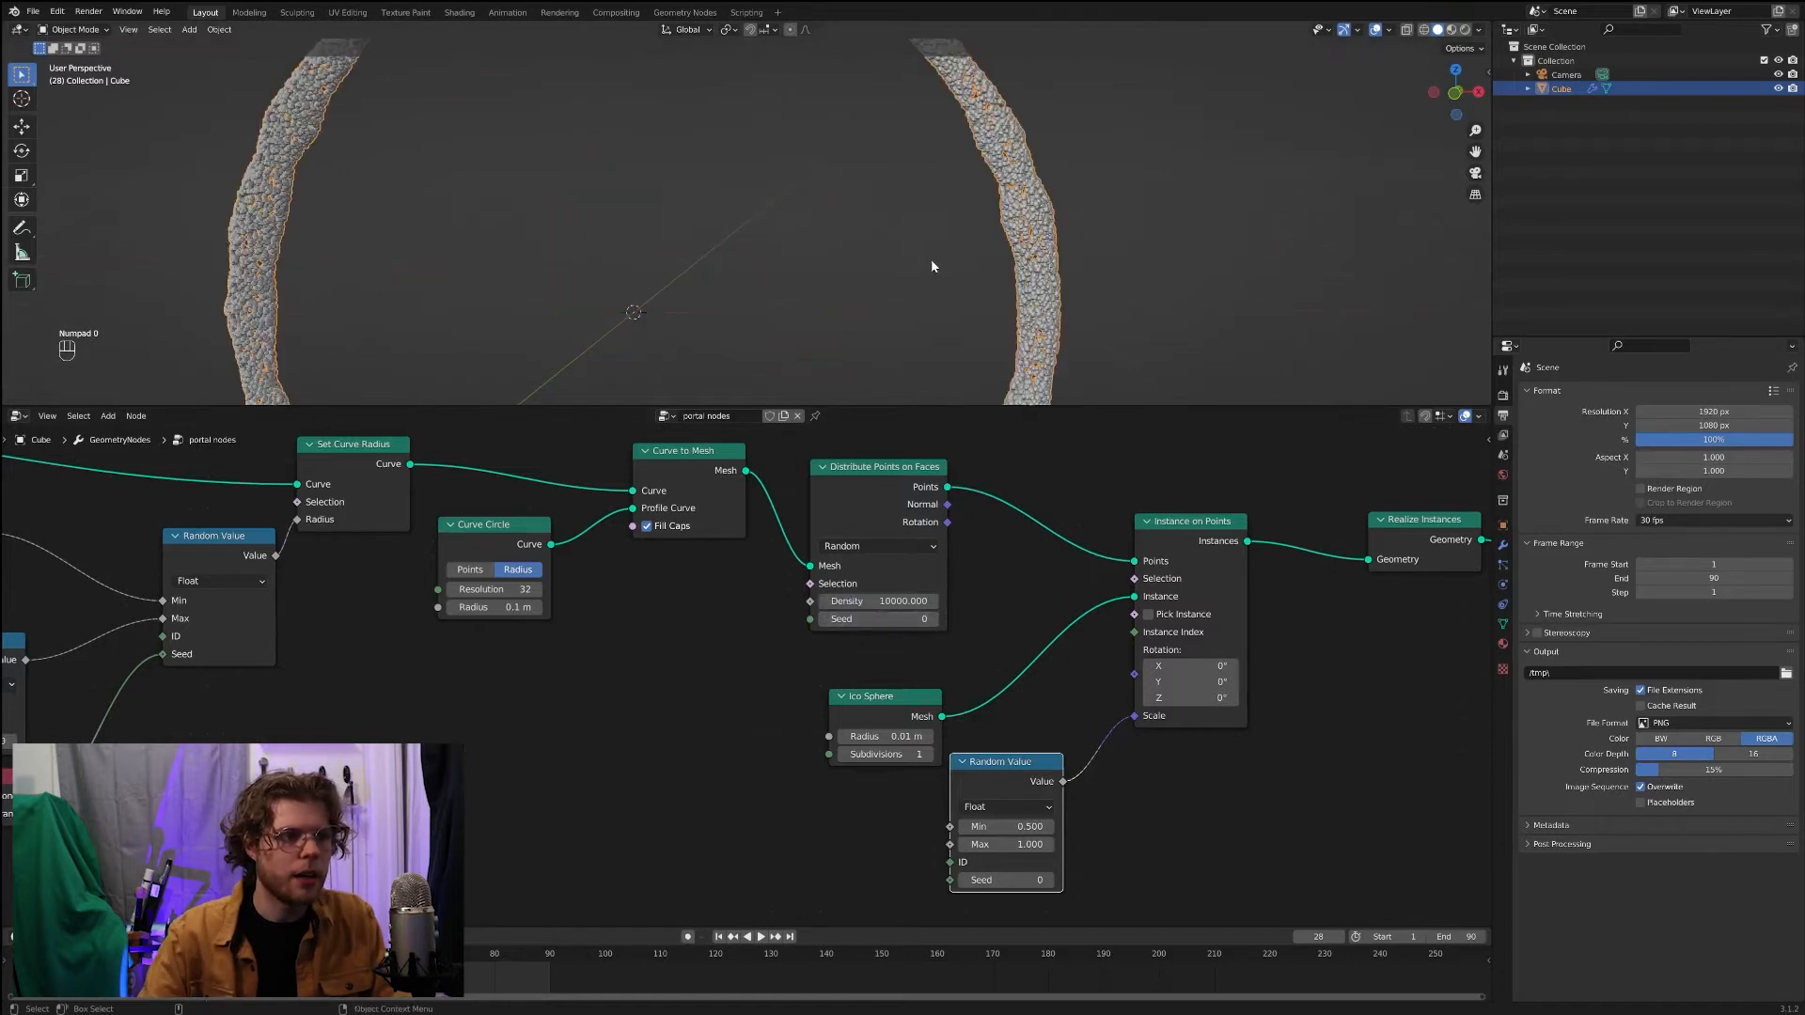
{"action": "middle_click_drag", "start_coordinate": [931, 266], "coordinate": [725, 291], "text": "shift"}
{"action": "scroll", "coordinate": [799, 263], "scroll_direction": "up", "scroll_amount": 6}
{"action": "middle_click_drag", "start_coordinate": [817, 254], "coordinate": [728, 264], "text": "shift"}
{"action": "scroll", "coordinate": [729, 264], "scroll_direction": "up", "scroll_amount": 1}
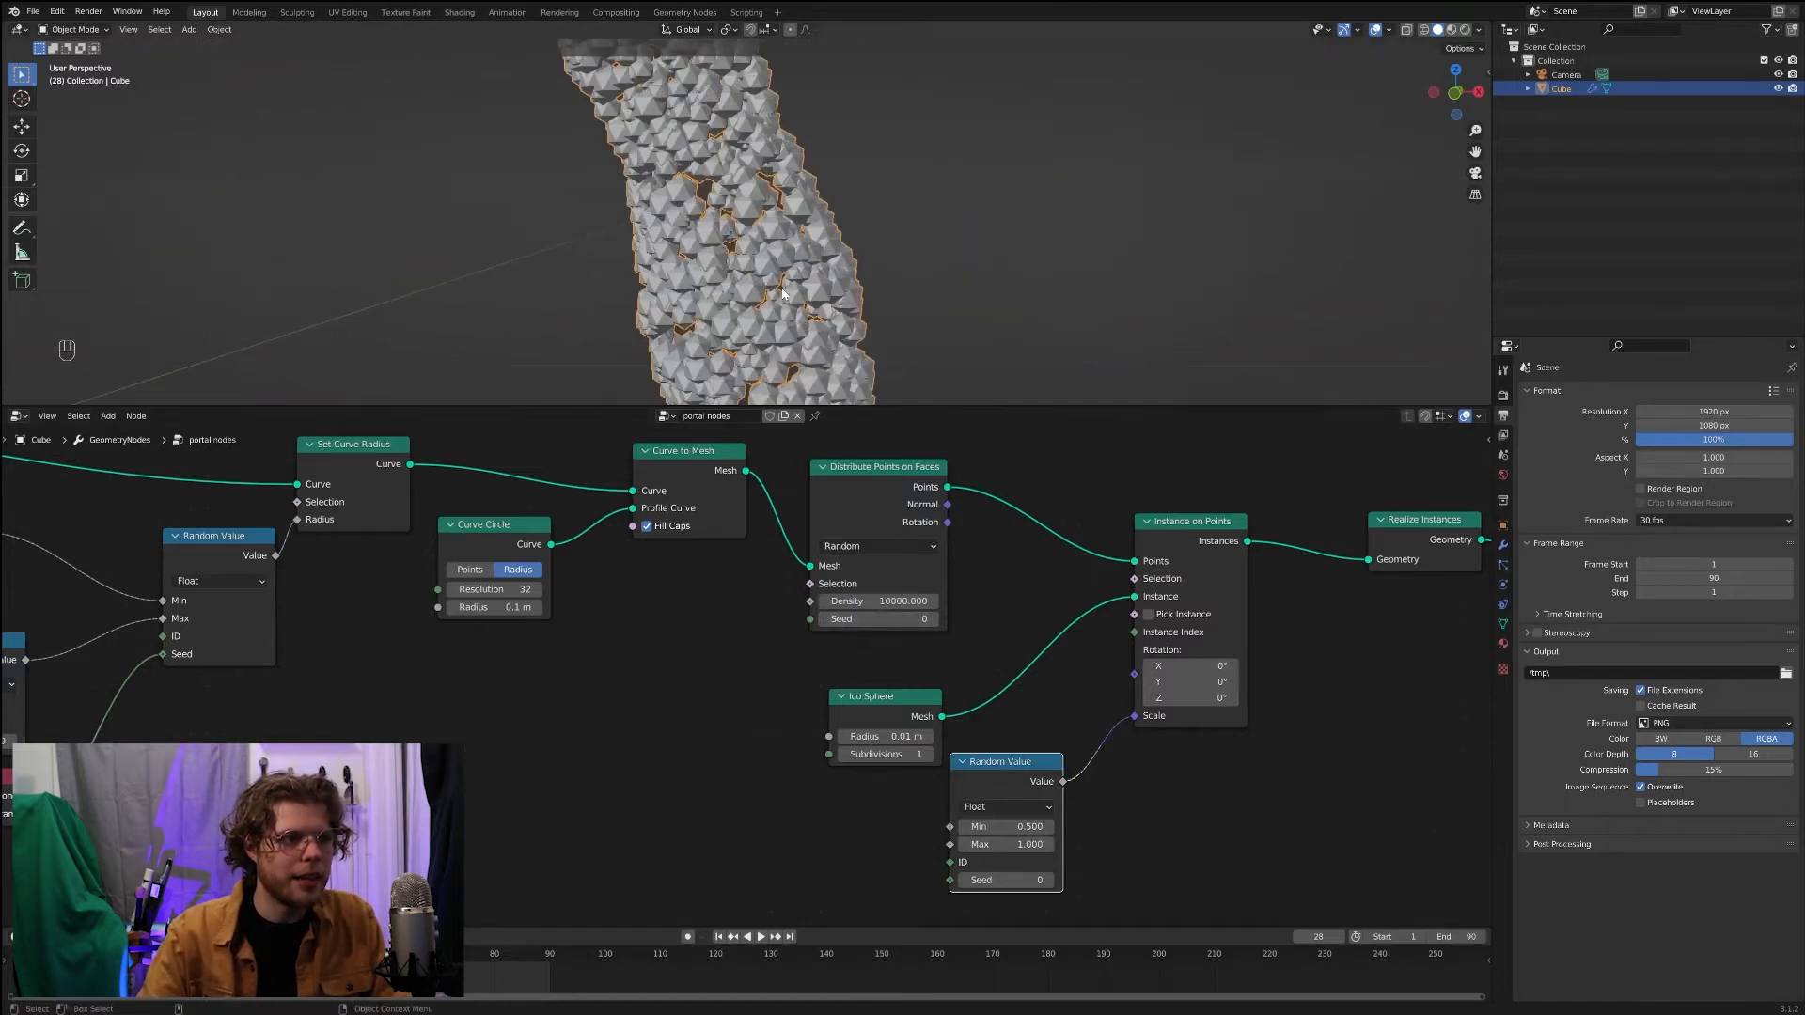
Step: Set the Distribute Points on Faces density to 5000 and check the whole ring
{"action": "left_click", "coordinate": [872, 601]}
{"action": "type", "text": "500"}
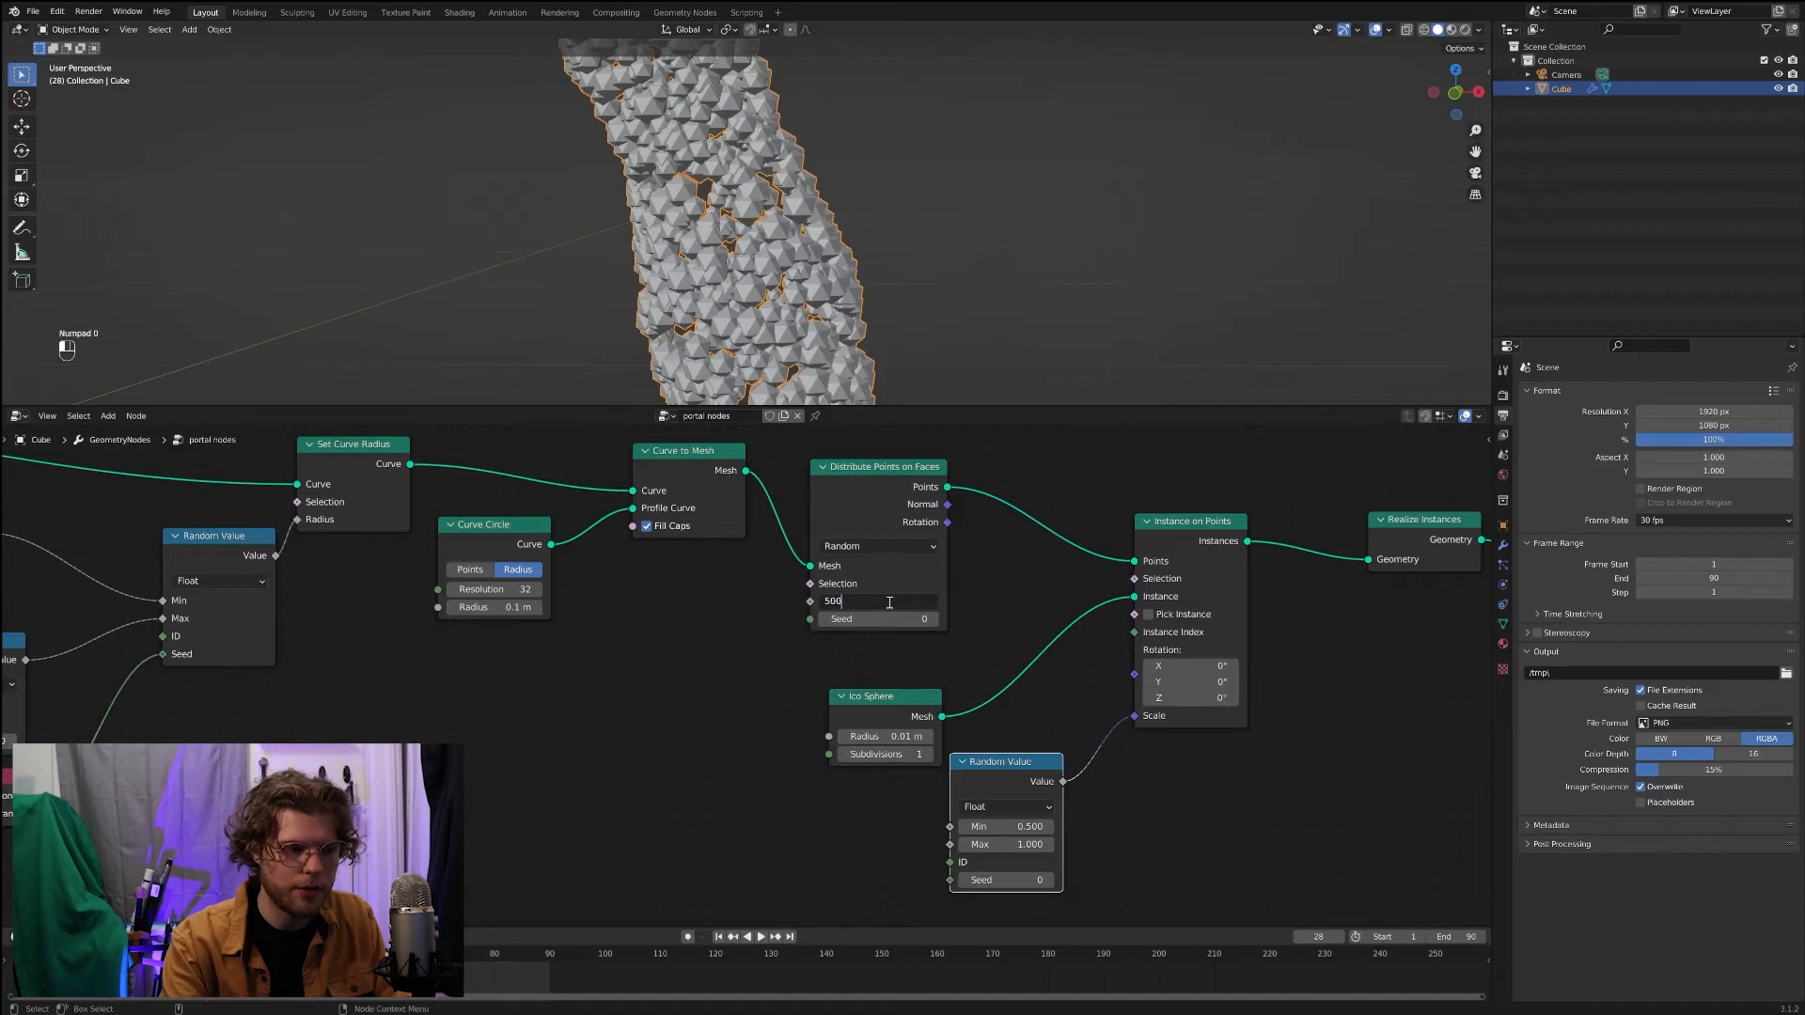
{"action": "key", "text": "Return"}
{"action": "scroll", "coordinate": [686, 282], "scroll_direction": "down", "scroll_amount": 5}
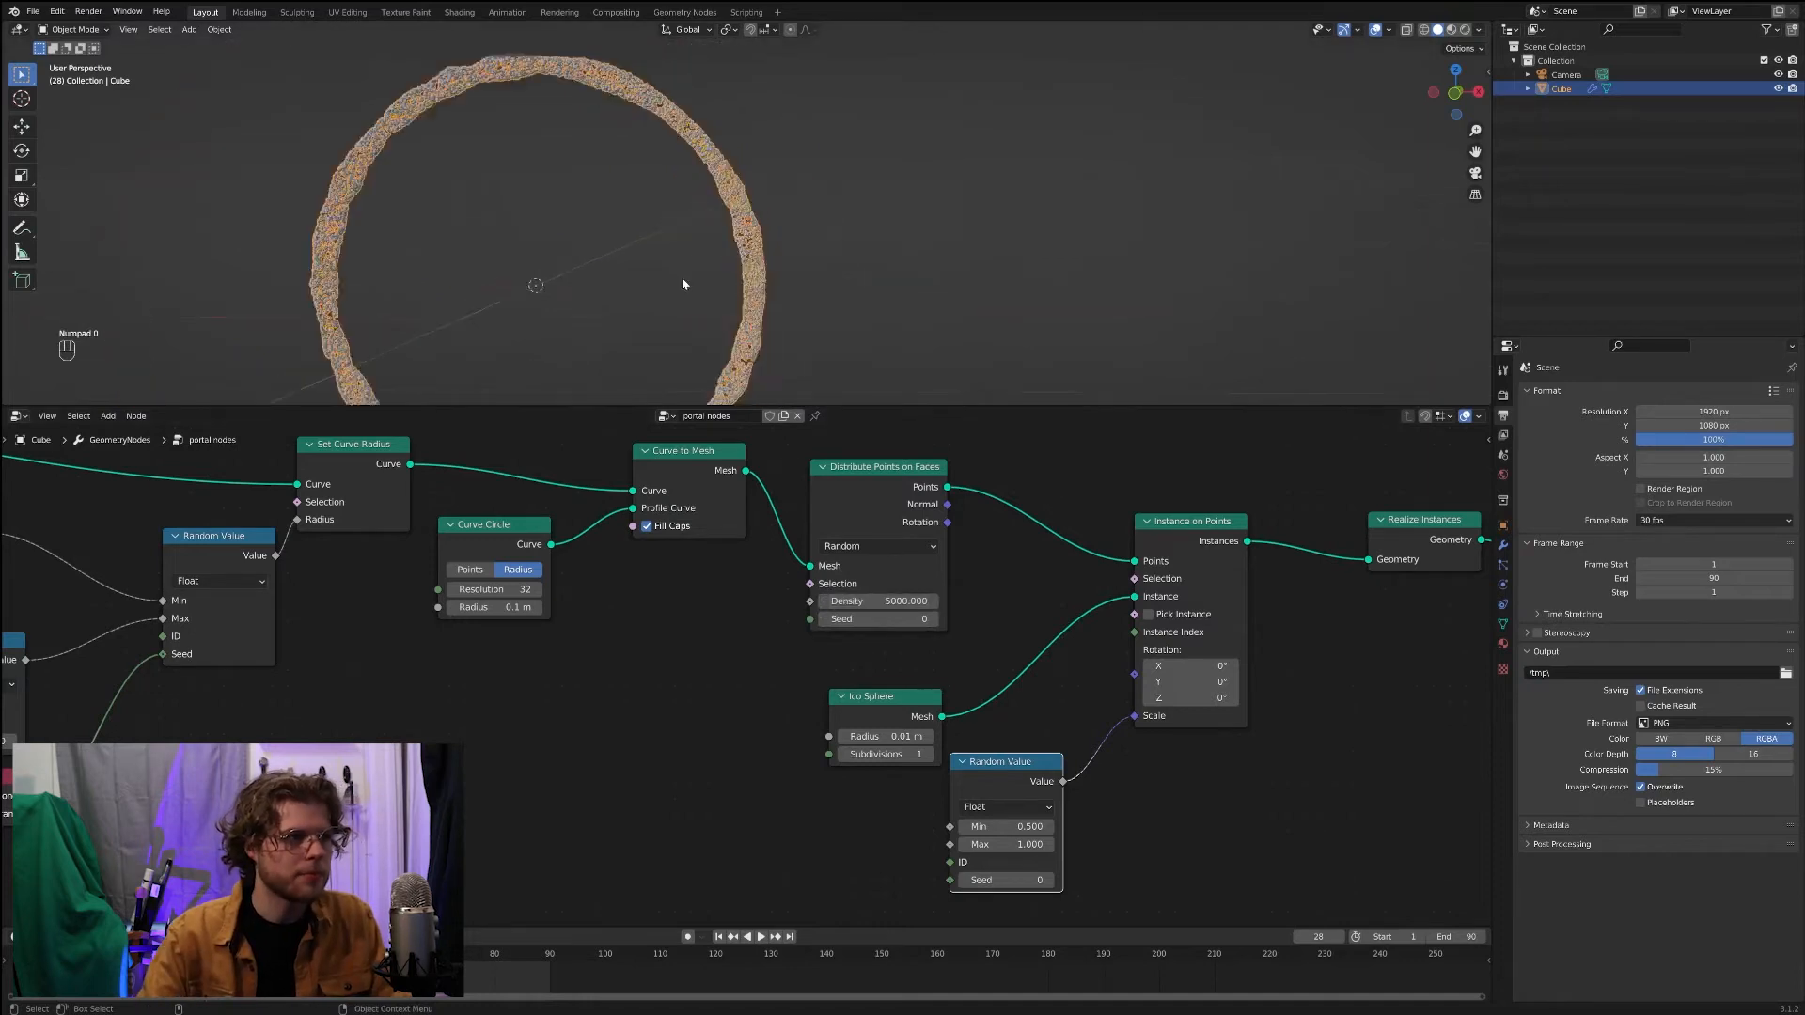
Step: Insert a Set Material node between Realize Instances and Group Output and assign the existing material named Material
{"action": "left_click", "coordinate": [645, 294]}
{"action": "mouse_move", "coordinate": [645, 294]}
{"action": "middle_mouse_down"}
{"action": "mouse_move", "coordinate": [1016, 310]}
{"action": "mouse_move", "coordinate": [645, 282]}
{"action": "middle_mouse_up"}
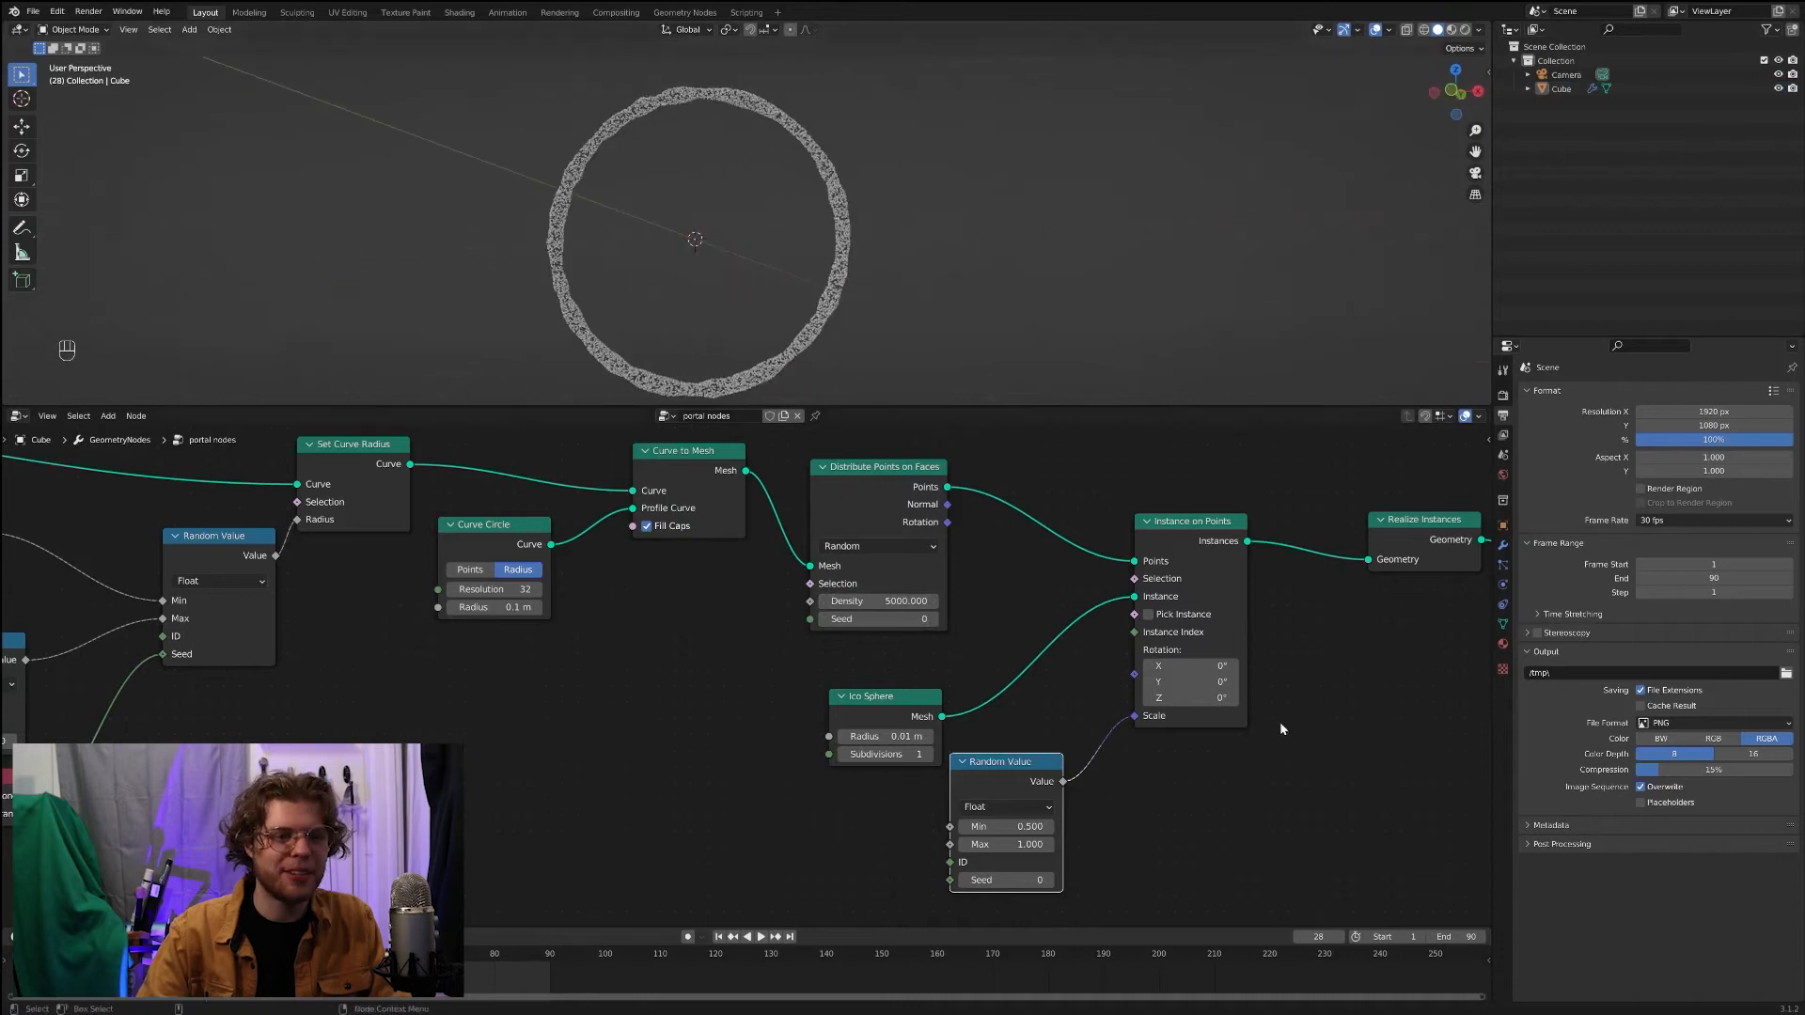
{"action": "middle_click_drag", "start_coordinate": [1277, 729], "coordinate": [890, 723]}
{"action": "left_click_drag", "start_coordinate": [944, 584], "coordinate": [1199, 568]}
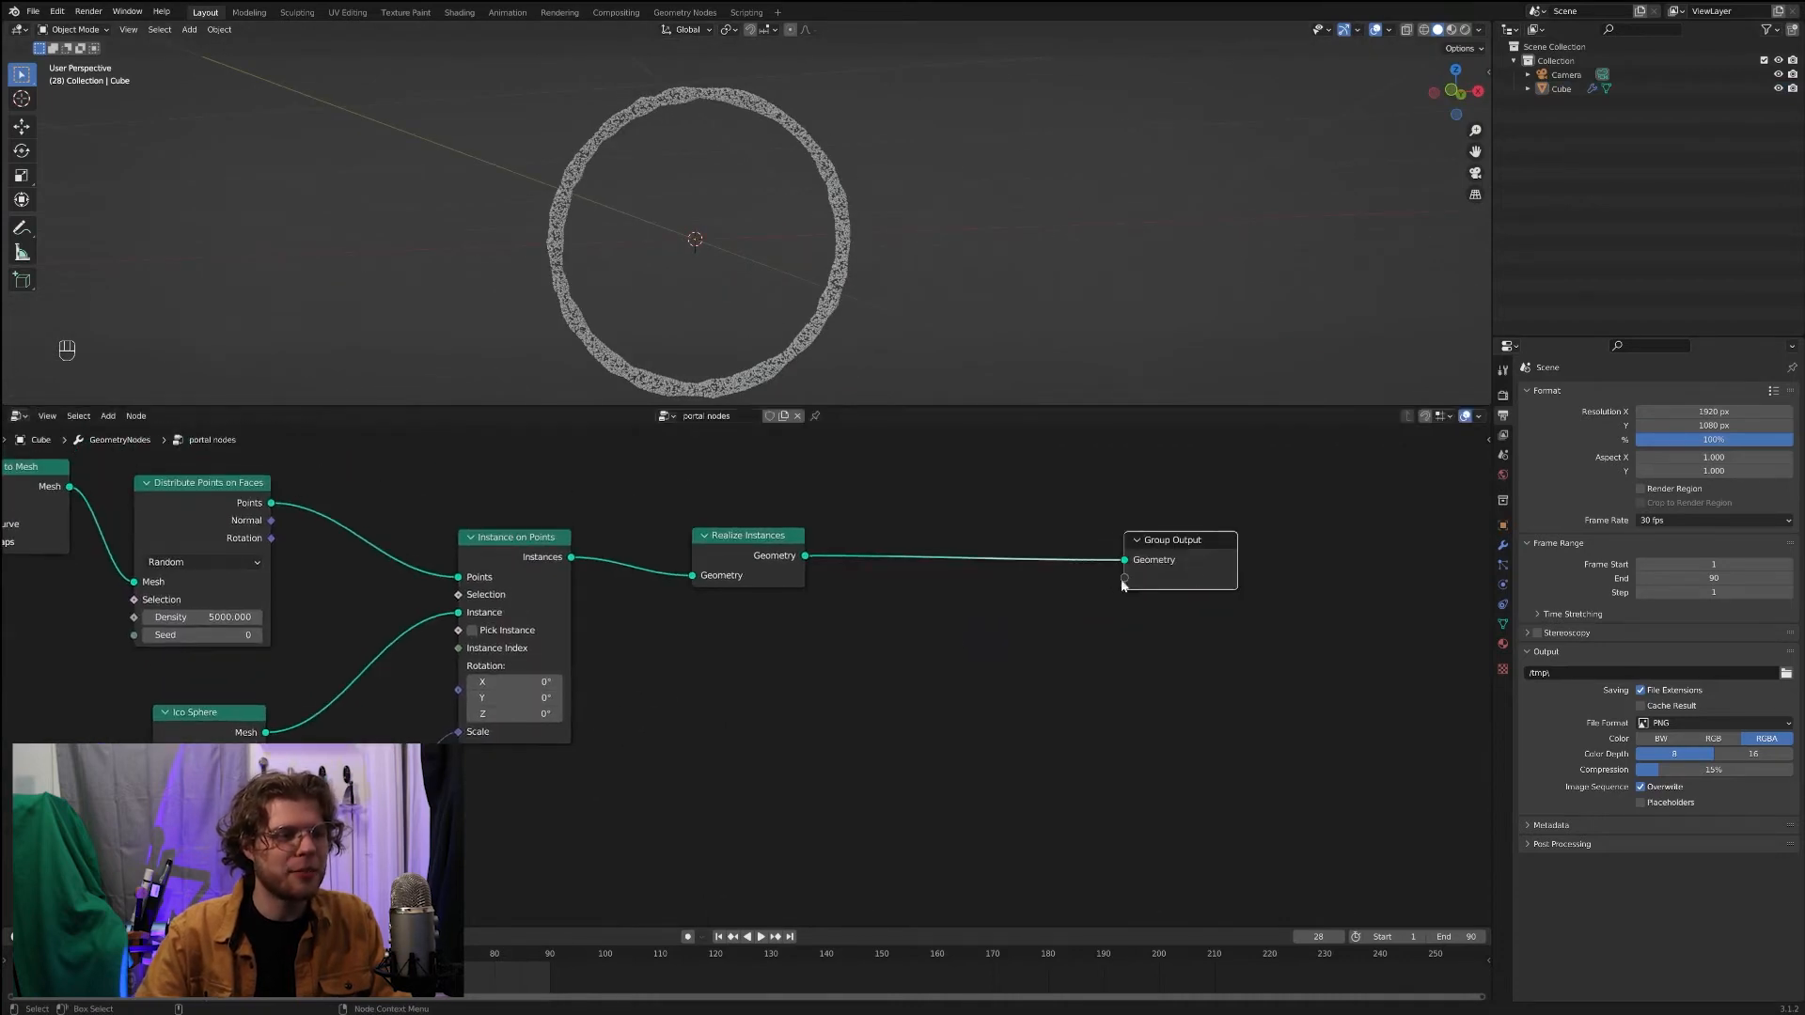
{"action": "middle_click_drag", "start_coordinate": [955, 635], "coordinate": [978, 682]}
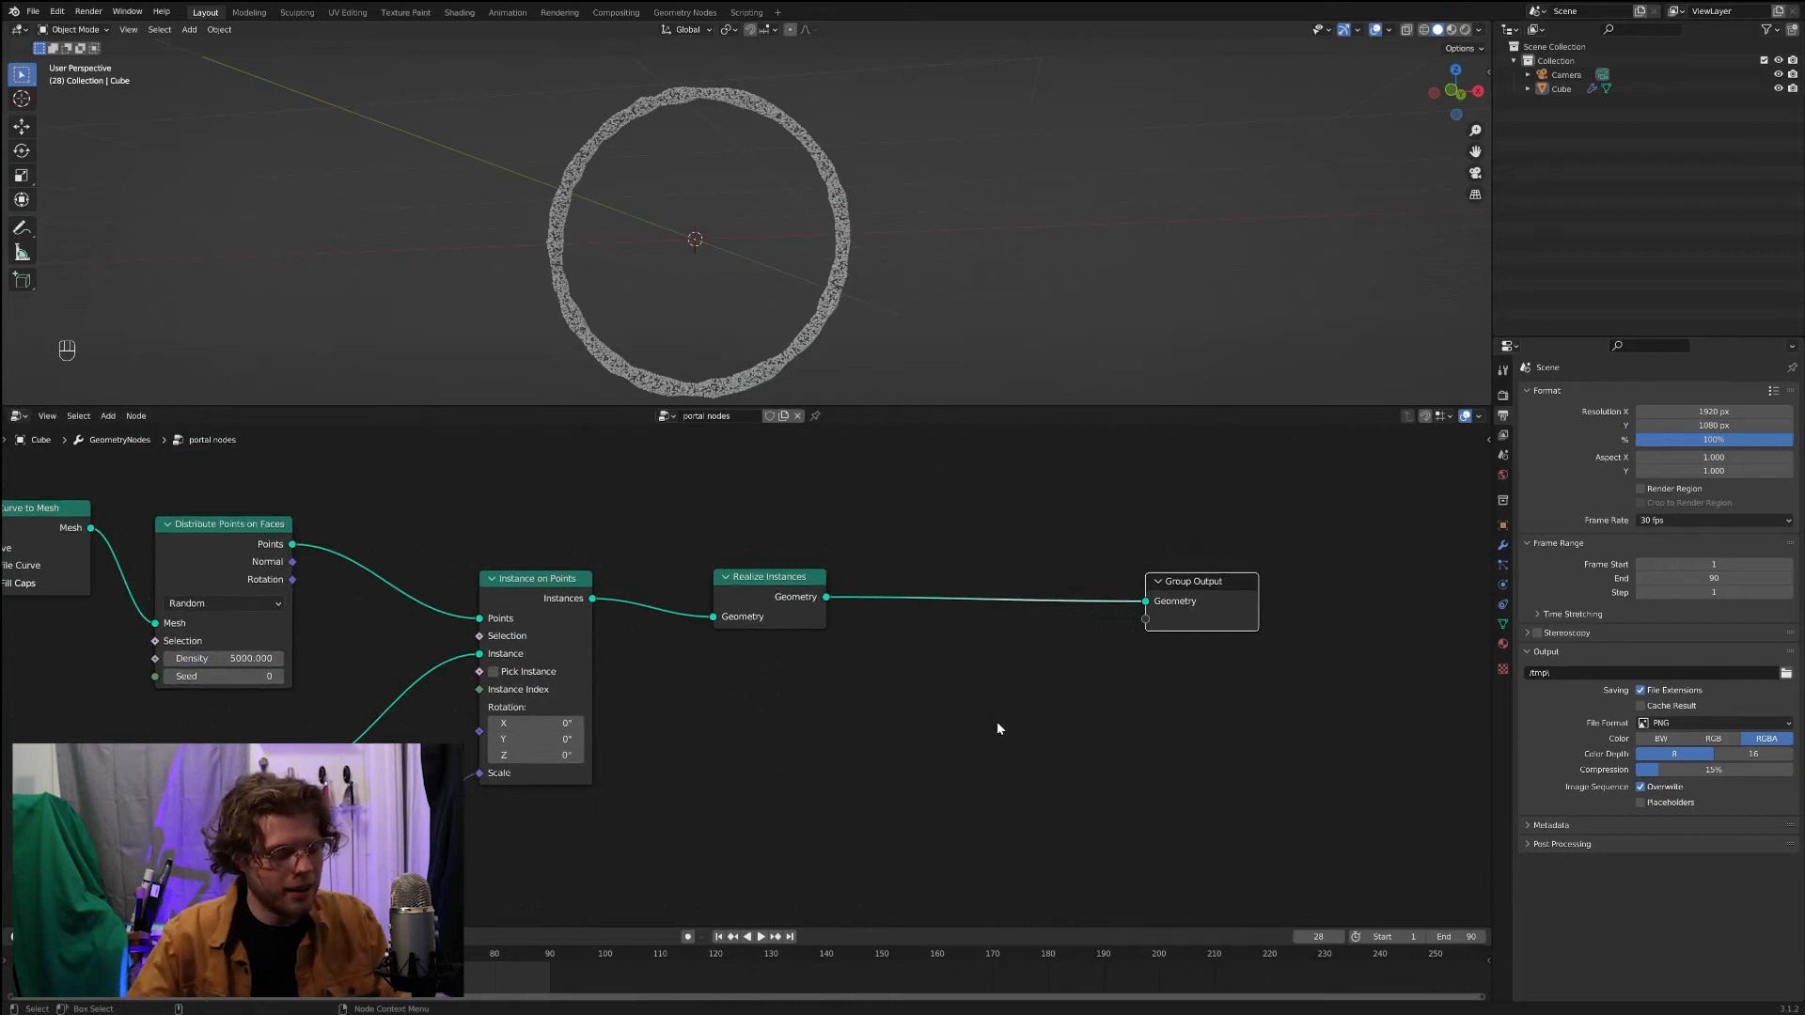
{"action": "key", "text": "shift+a"}
{"action": "type", "text": "set"}
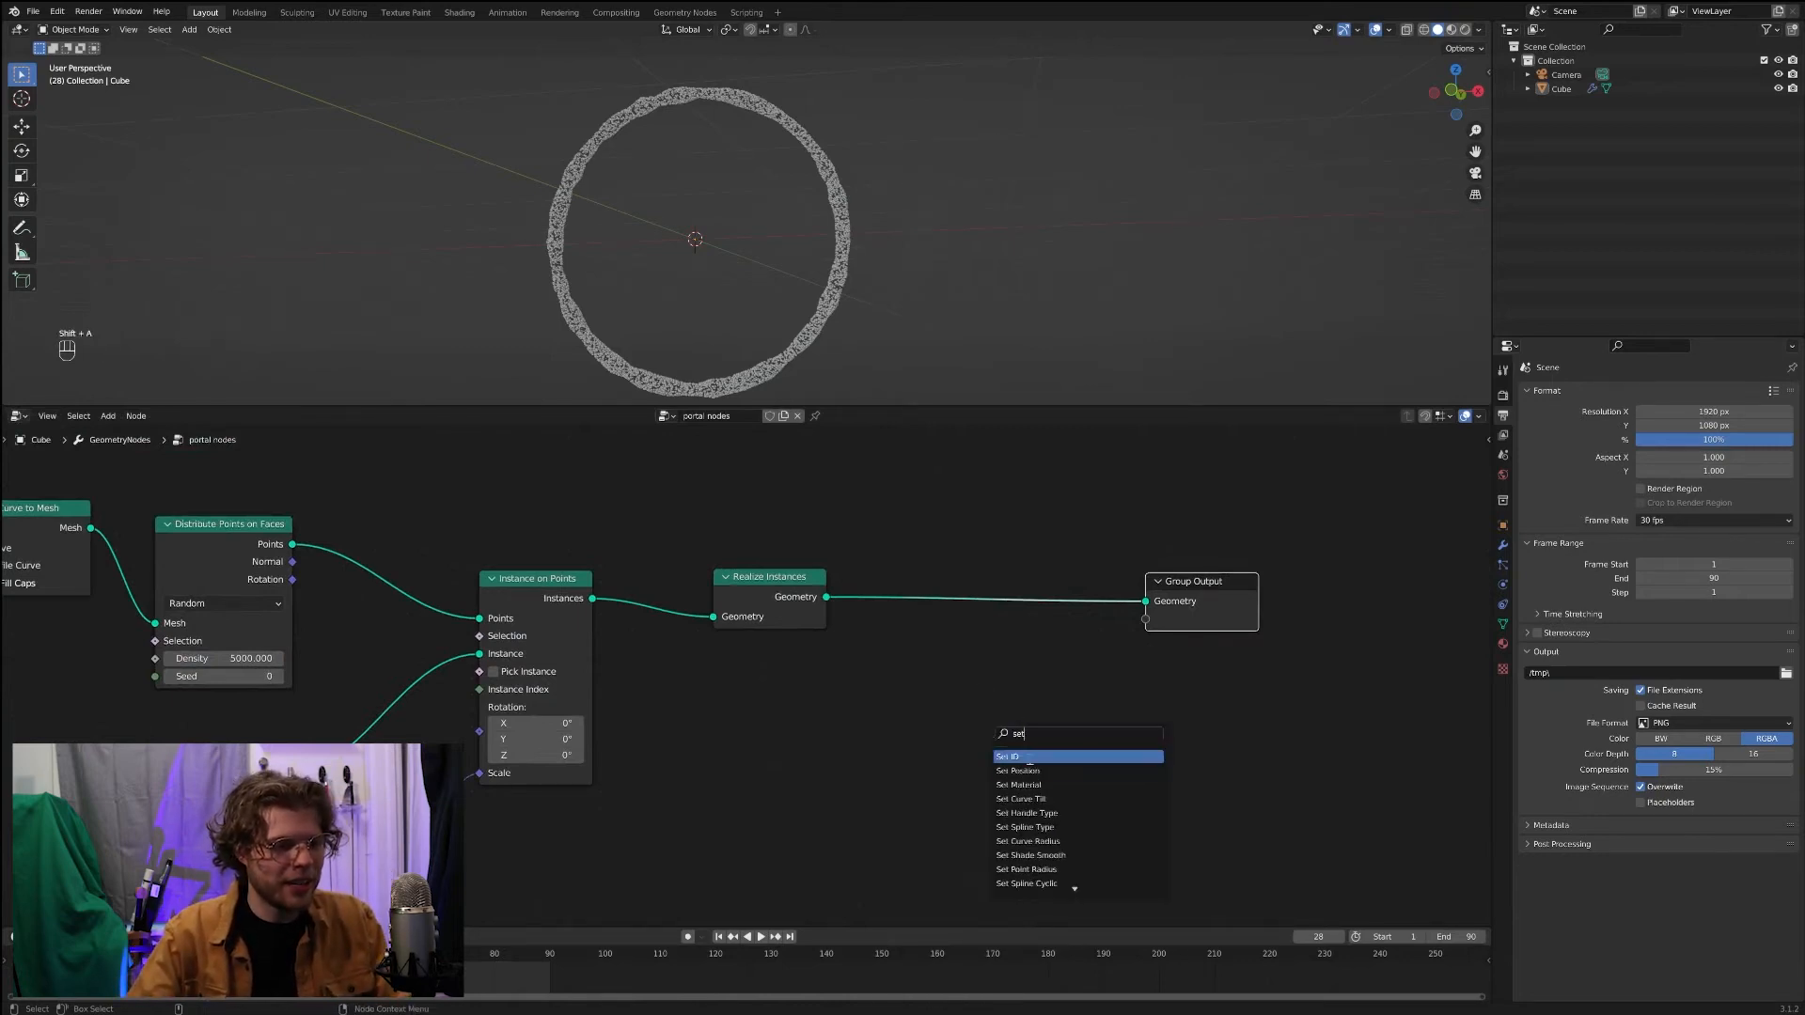
{"action": "left_click", "coordinate": [1024, 785]}
{"action": "left_click", "coordinate": [999, 639]}
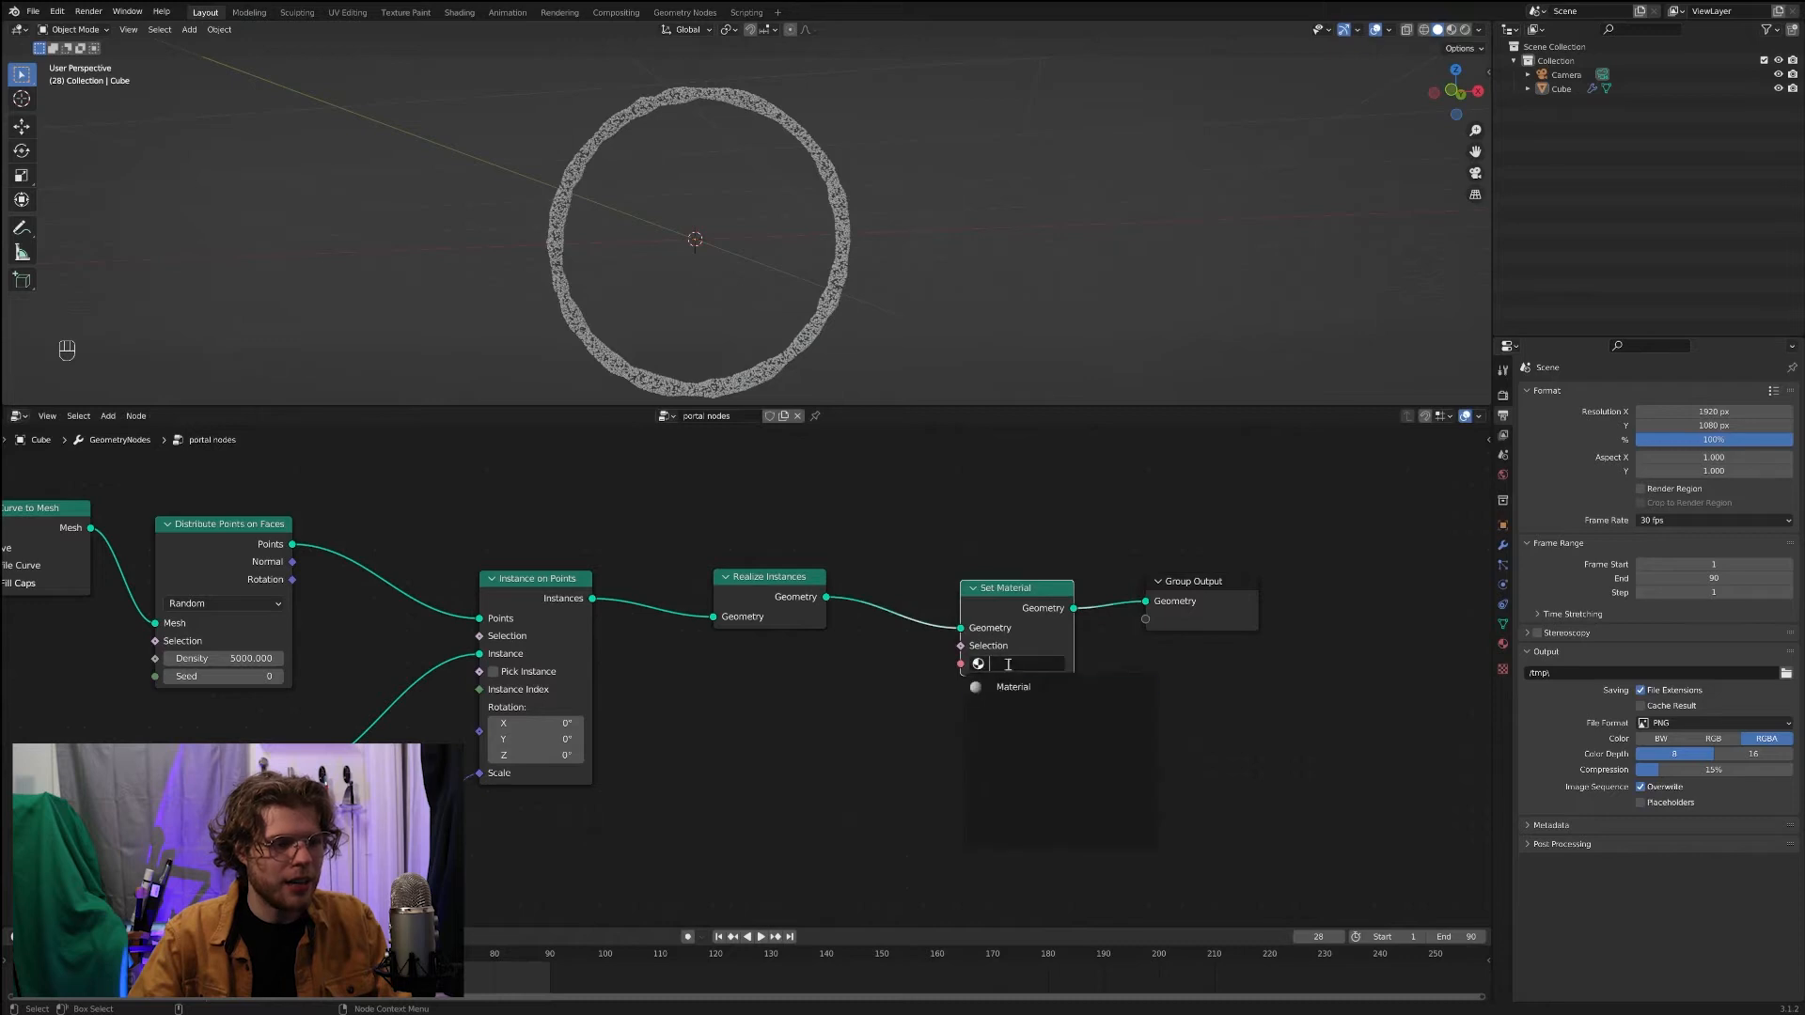
{"action": "left_click", "coordinate": [1012, 688]}
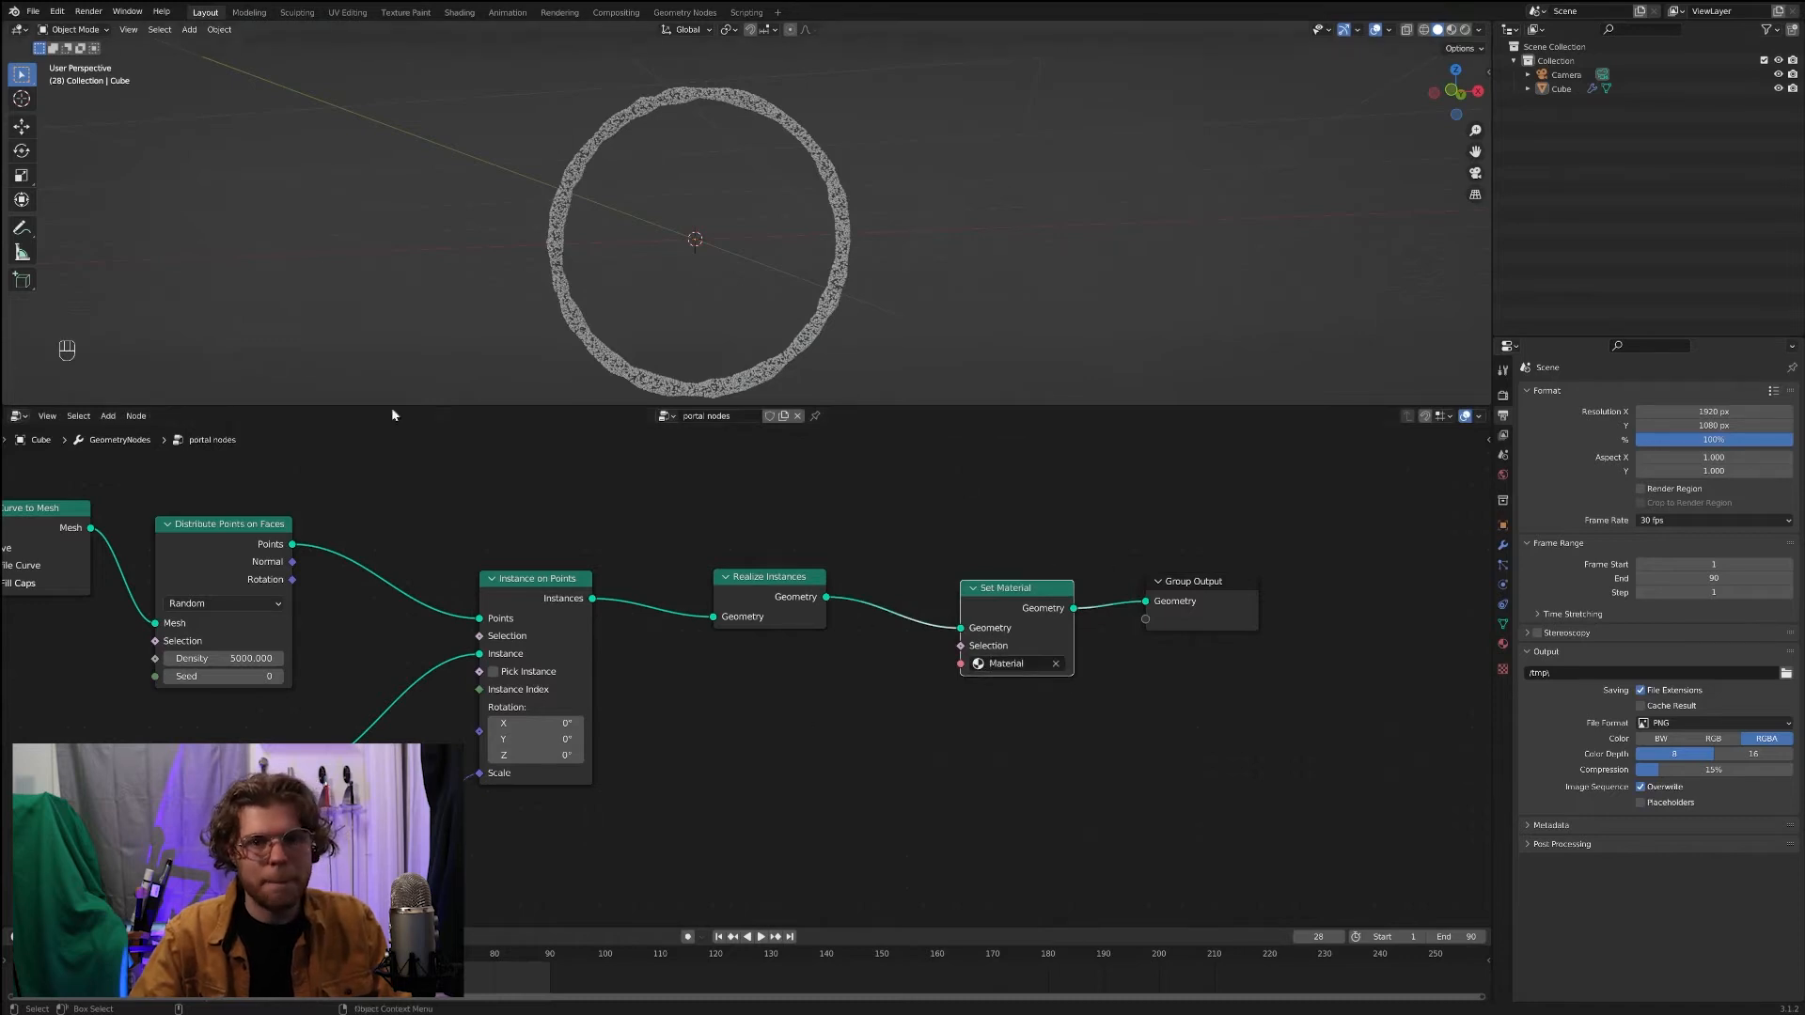
Step: Play the animation briefly to examine the motion of the sphere-covered ring from farther away
{"action": "scroll", "coordinate": [634, 357], "scroll_direction": "down", "scroll_amount": 3}
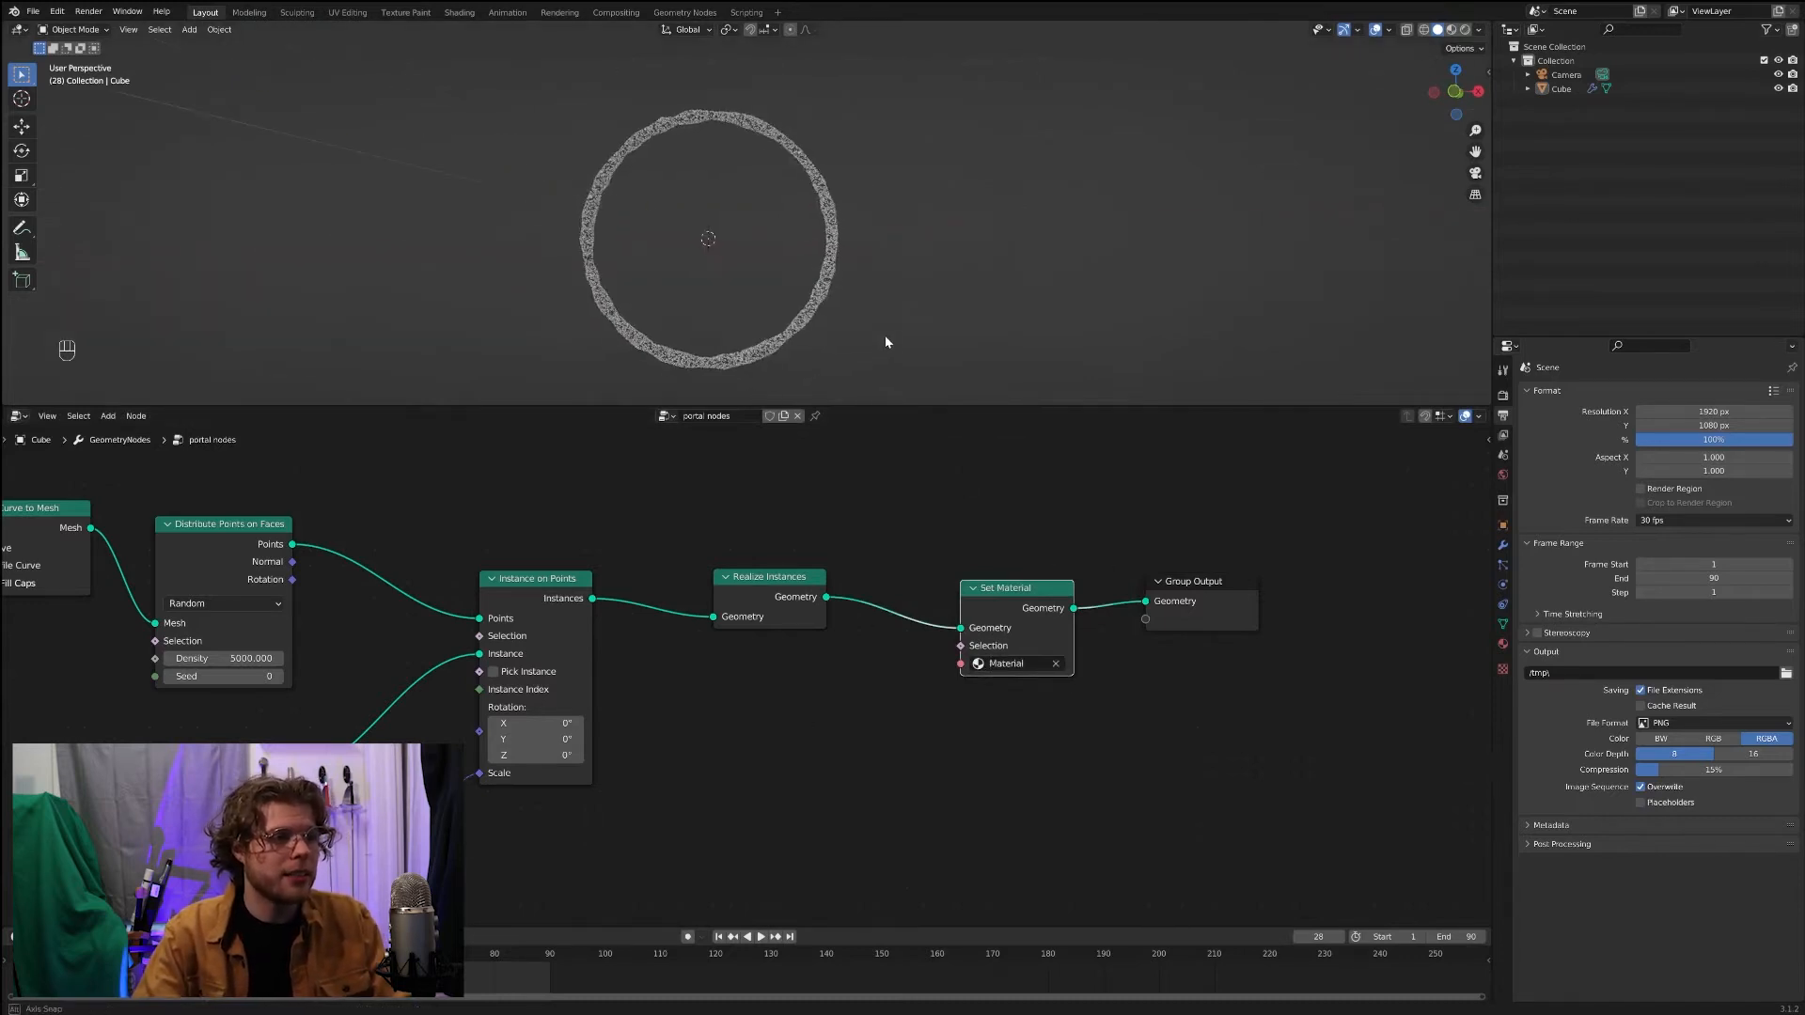
{"action": "scroll", "coordinate": [887, 284], "scroll_direction": "up", "scroll_amount": 5}
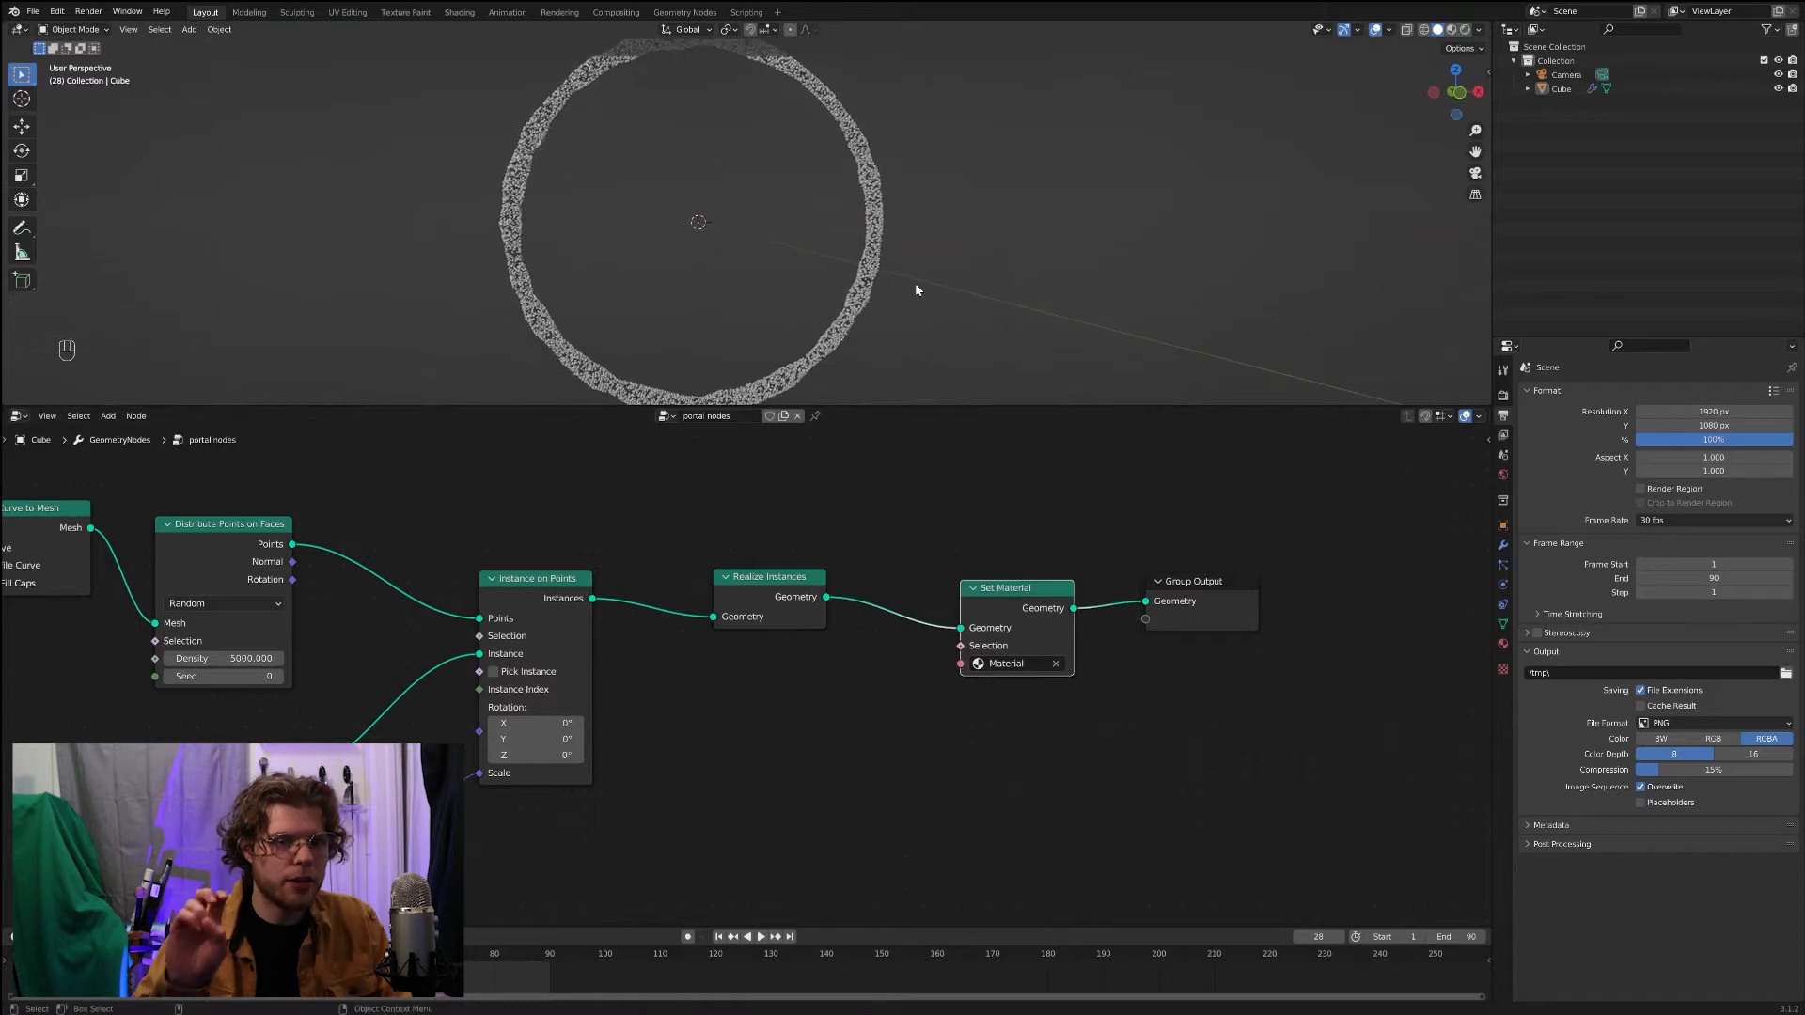
{"action": "key", "text": "space"}
{"action": "scroll", "coordinate": [724, 225], "scroll_direction": "down", "scroll_amount": 3}
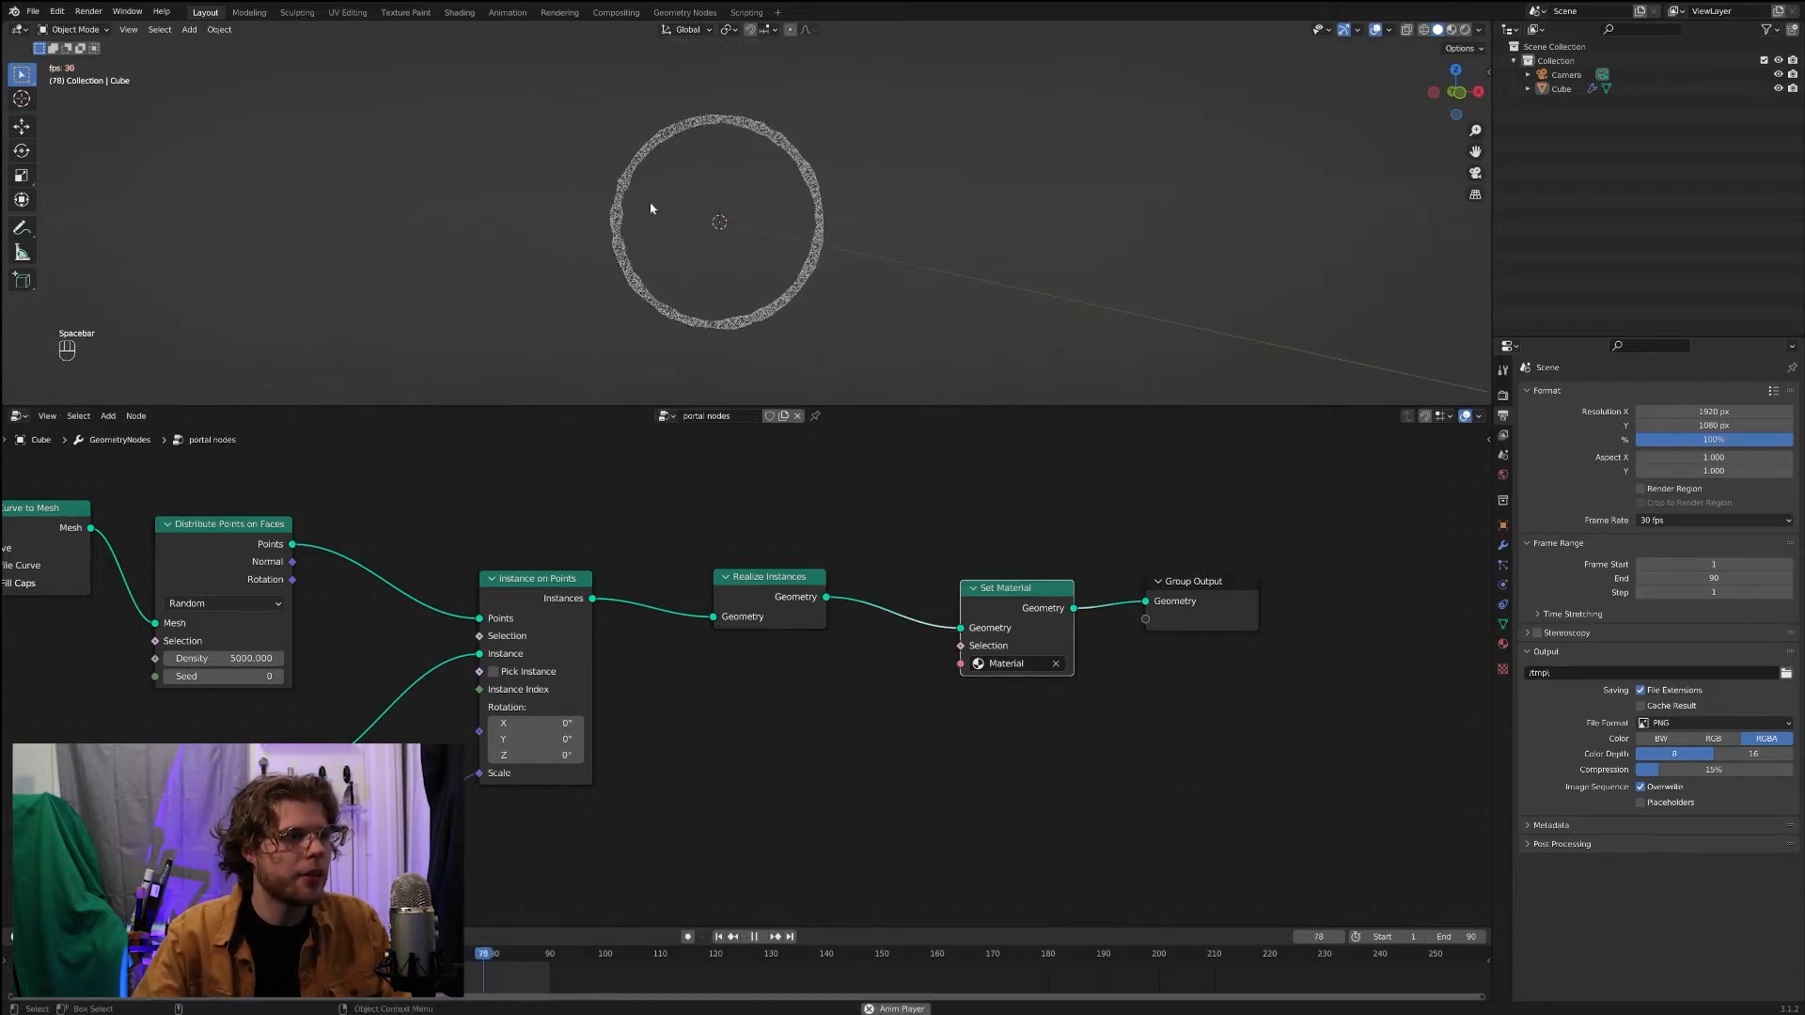
{"action": "key", "text": "space"}
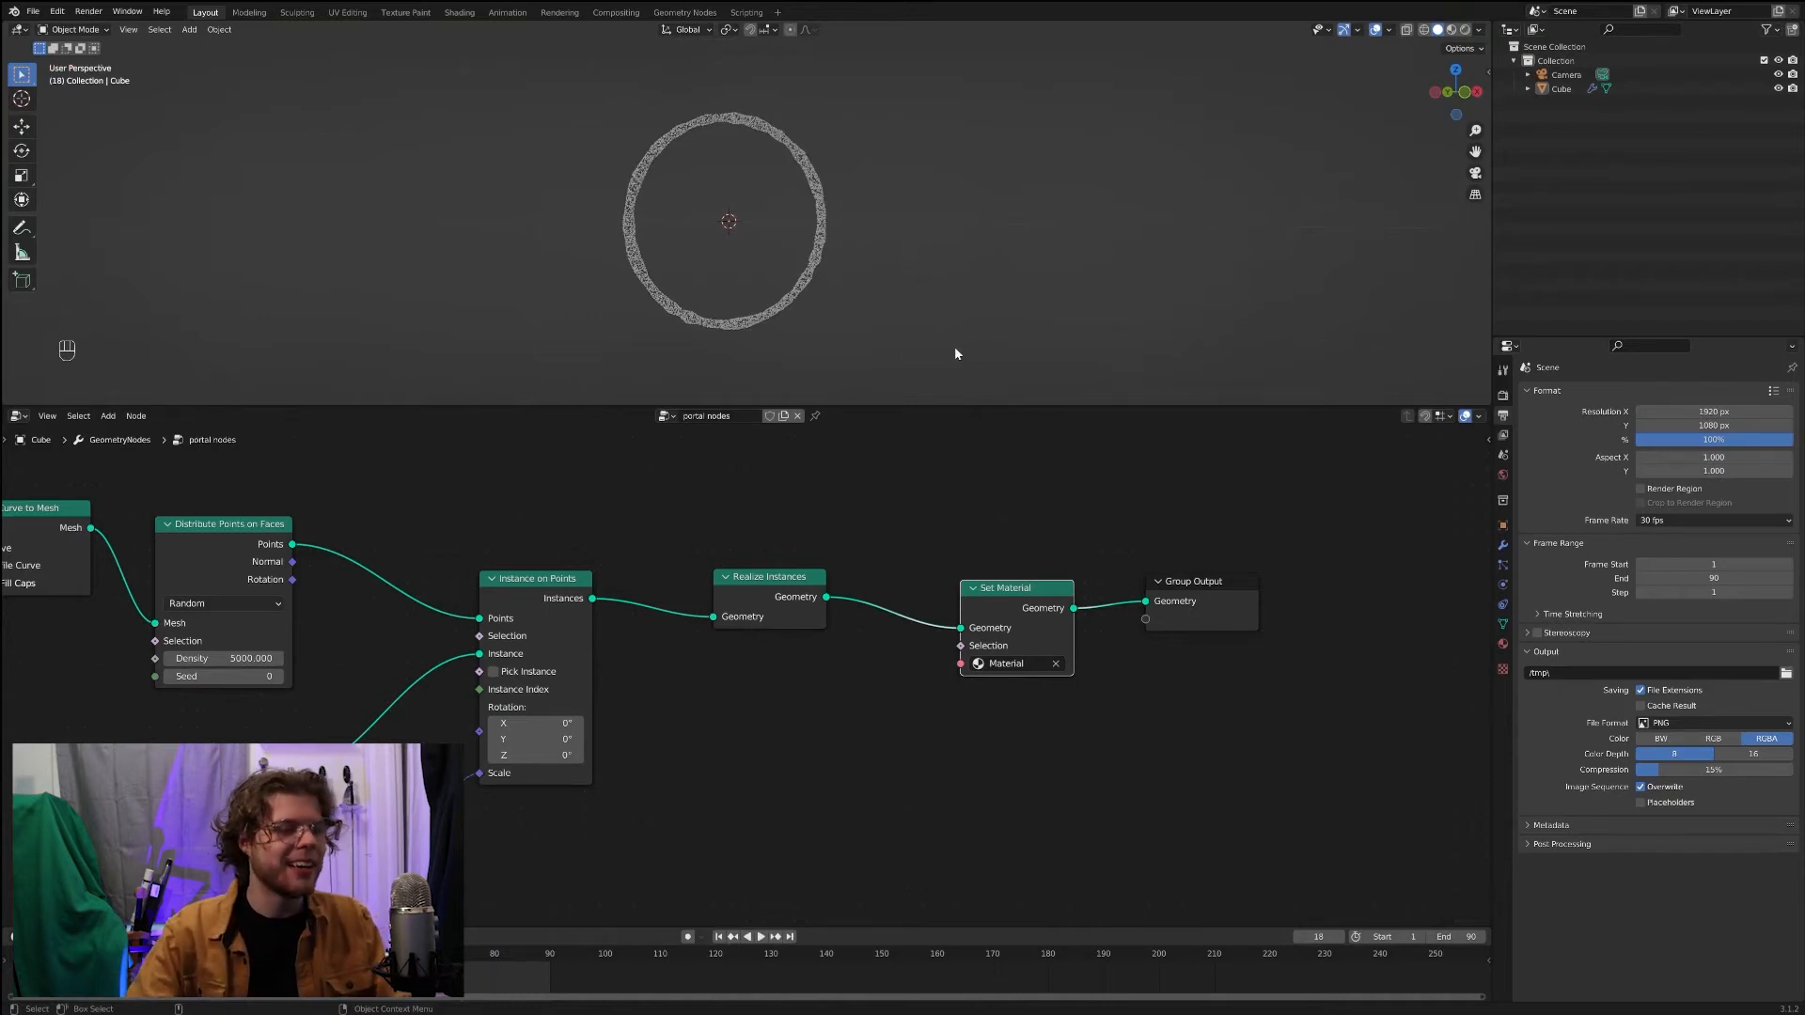
Step: Duplicate the ring object in place, leaving the copy at the same position
{"action": "scroll", "coordinate": [950, 353], "scroll_direction": "up", "scroll_amount": 2}
{"action": "middle_click_drag", "start_coordinate": [973, 325], "coordinate": [1054, 347], "text": "shift"}
{"action": "left_click", "coordinate": [960, 297]}
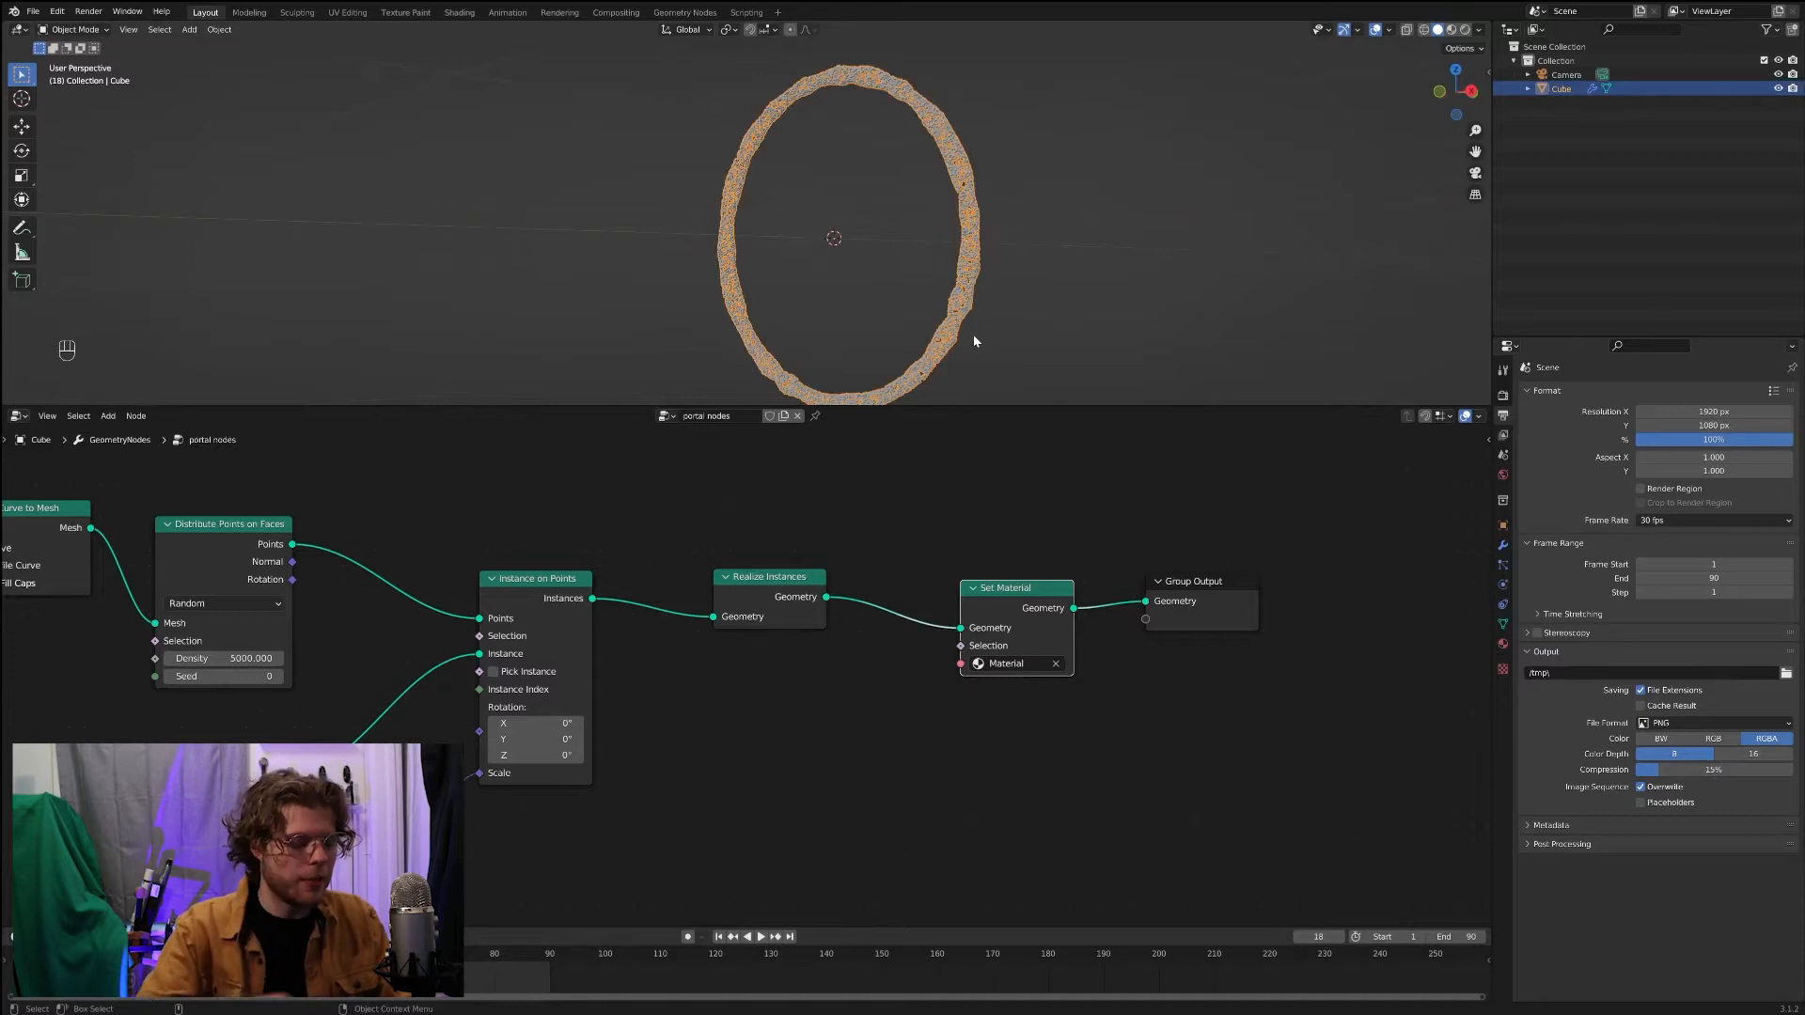
{"action": "key", "text": "shift"}
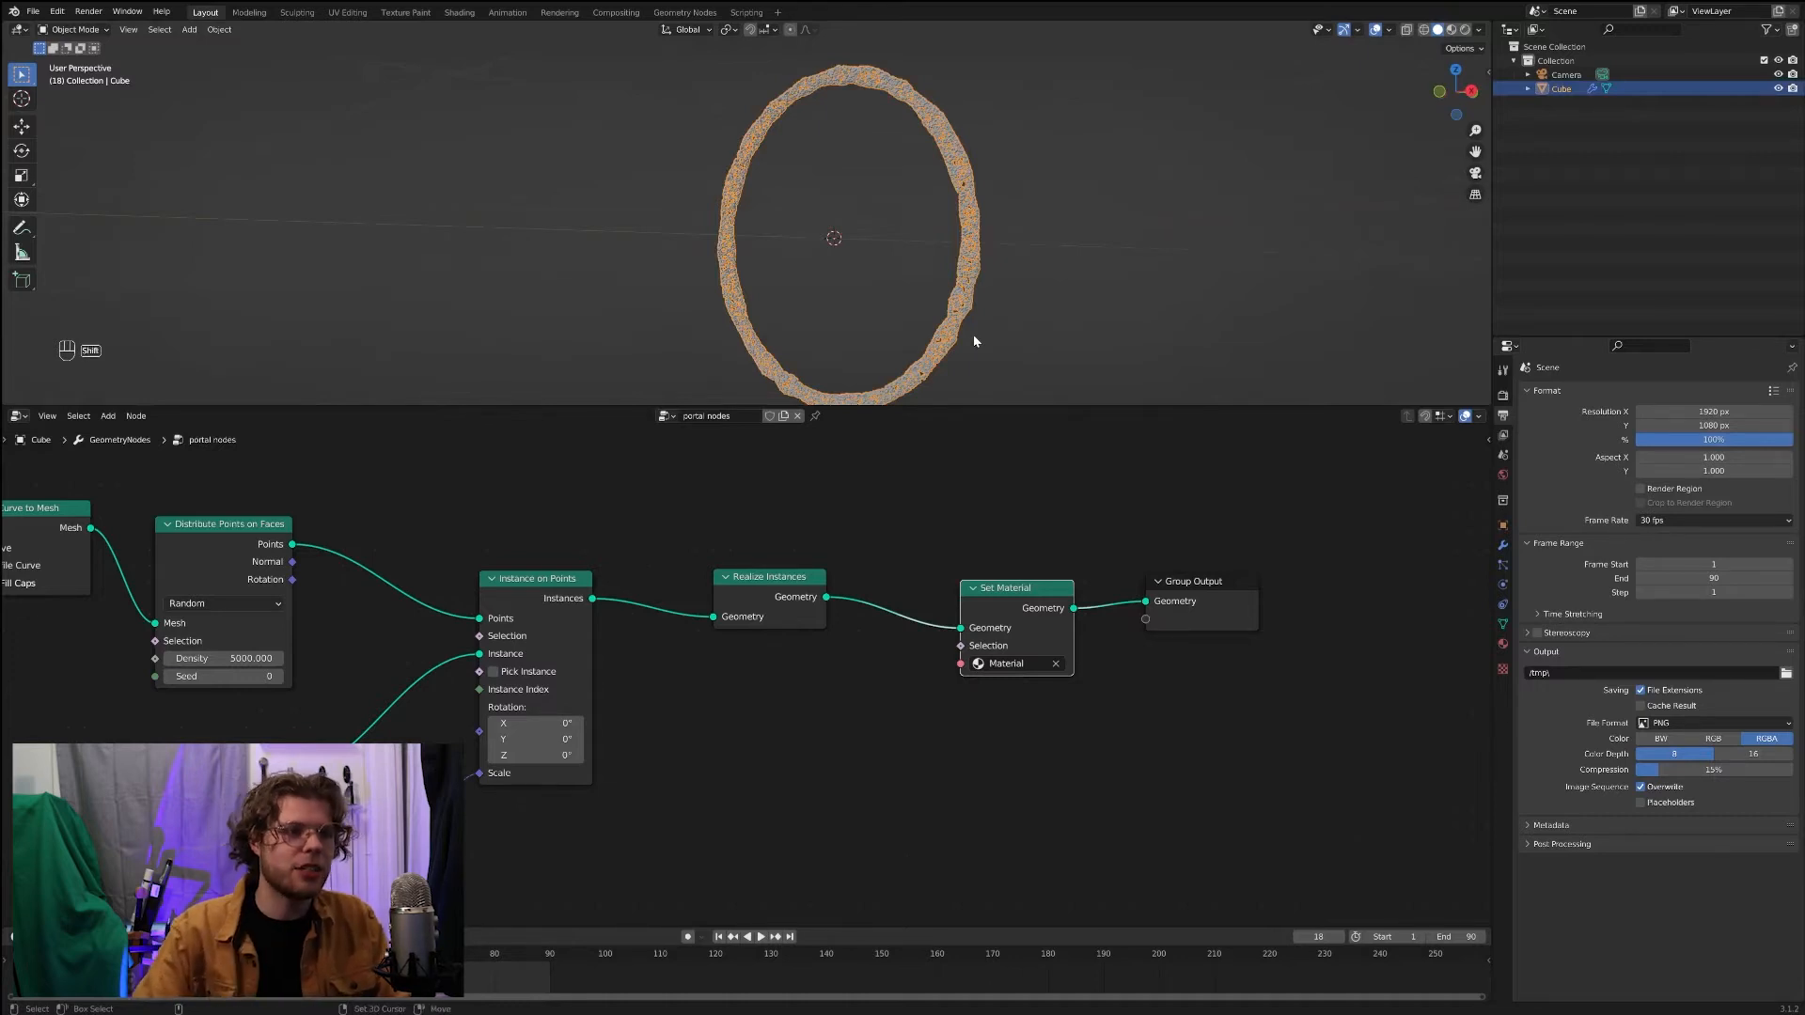
{"action": "key", "text": "shift+d"}
{"action": "left_click", "coordinate": [973, 335]}
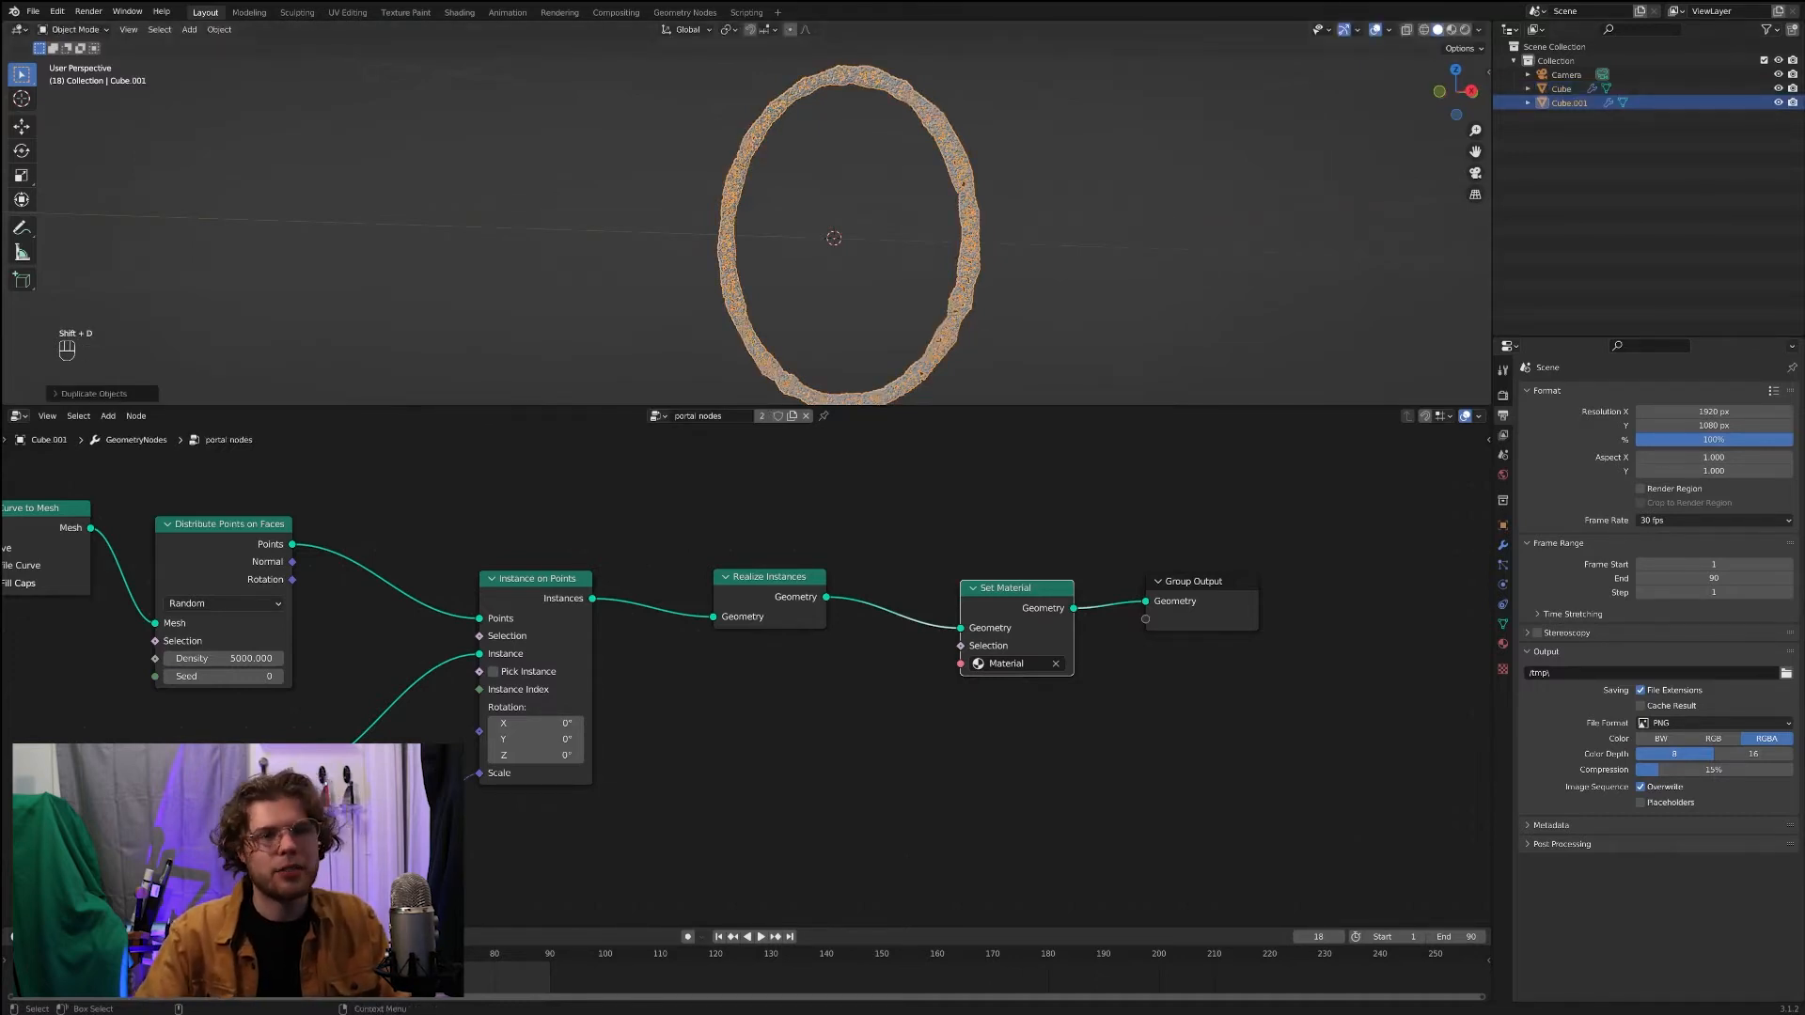
Step: Rename the original ring object Cube as "portal"
{"action": "left_click", "coordinate": [1561, 89]}
{"action": "double_click", "coordinate": [1557, 89]}
{"action": "type", "text": "po"}
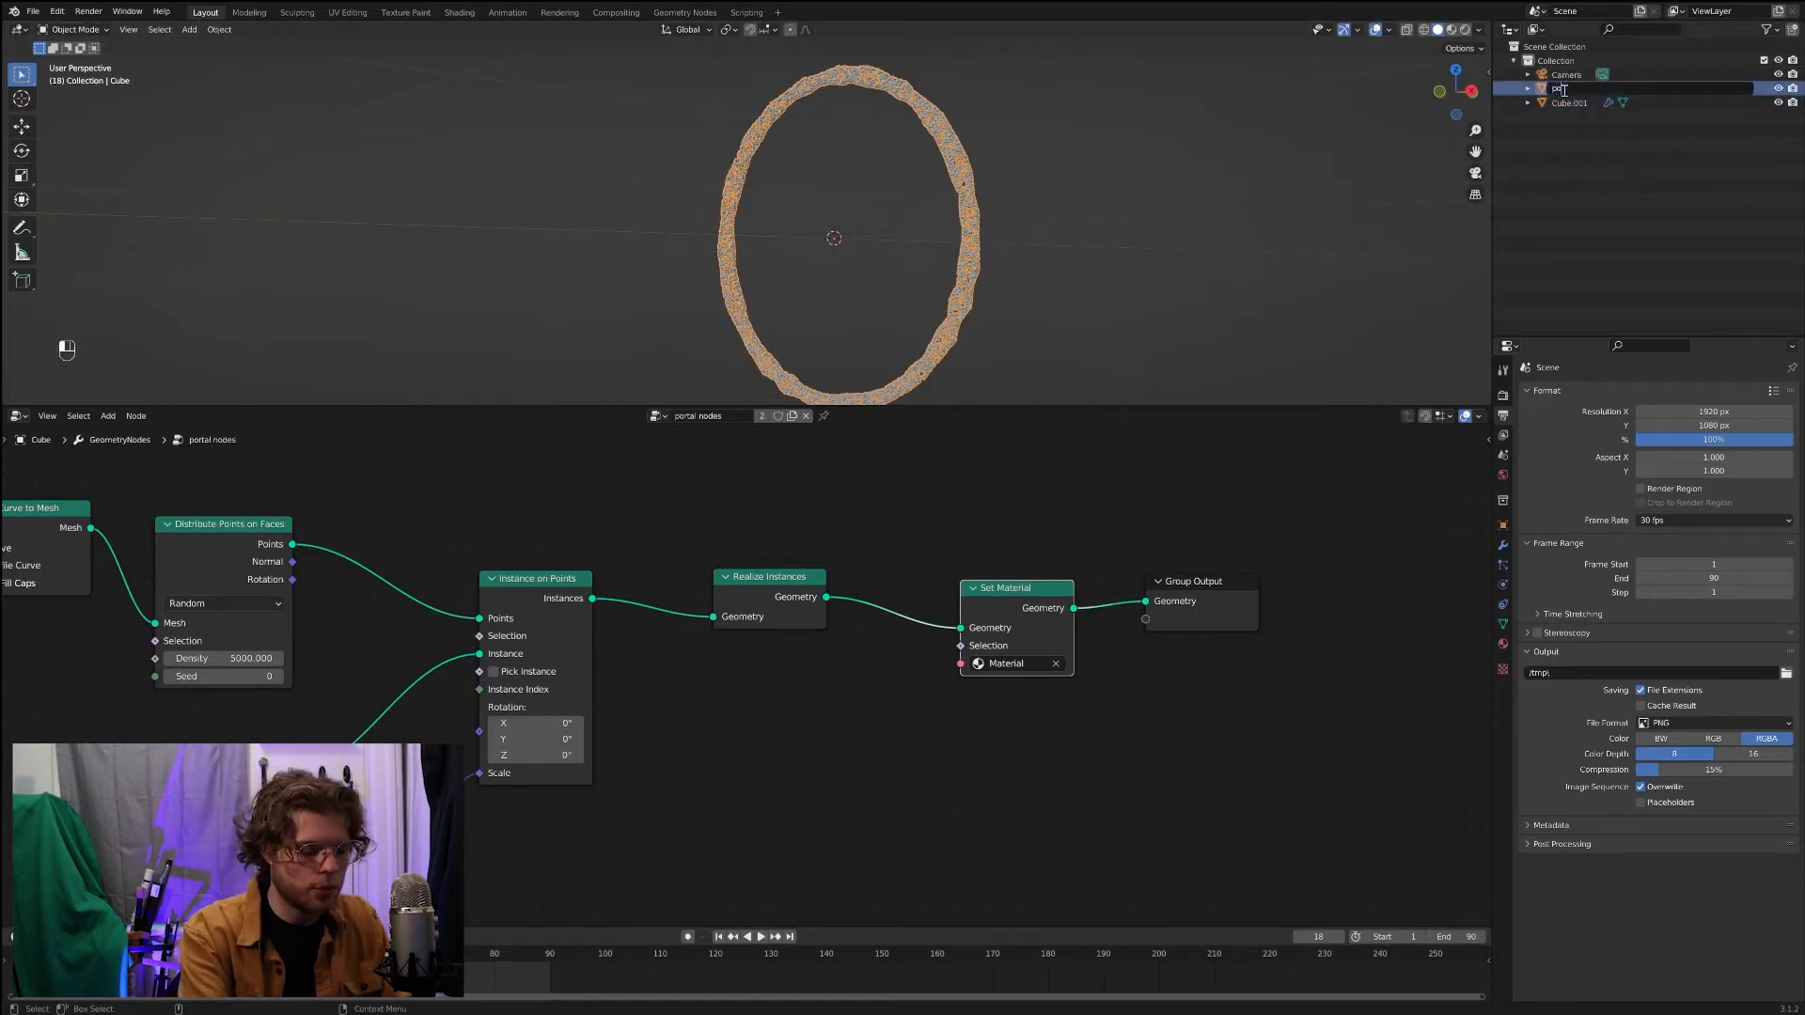
{"action": "type", "text": "rtal"}
{"action": "key", "text": "Return"}
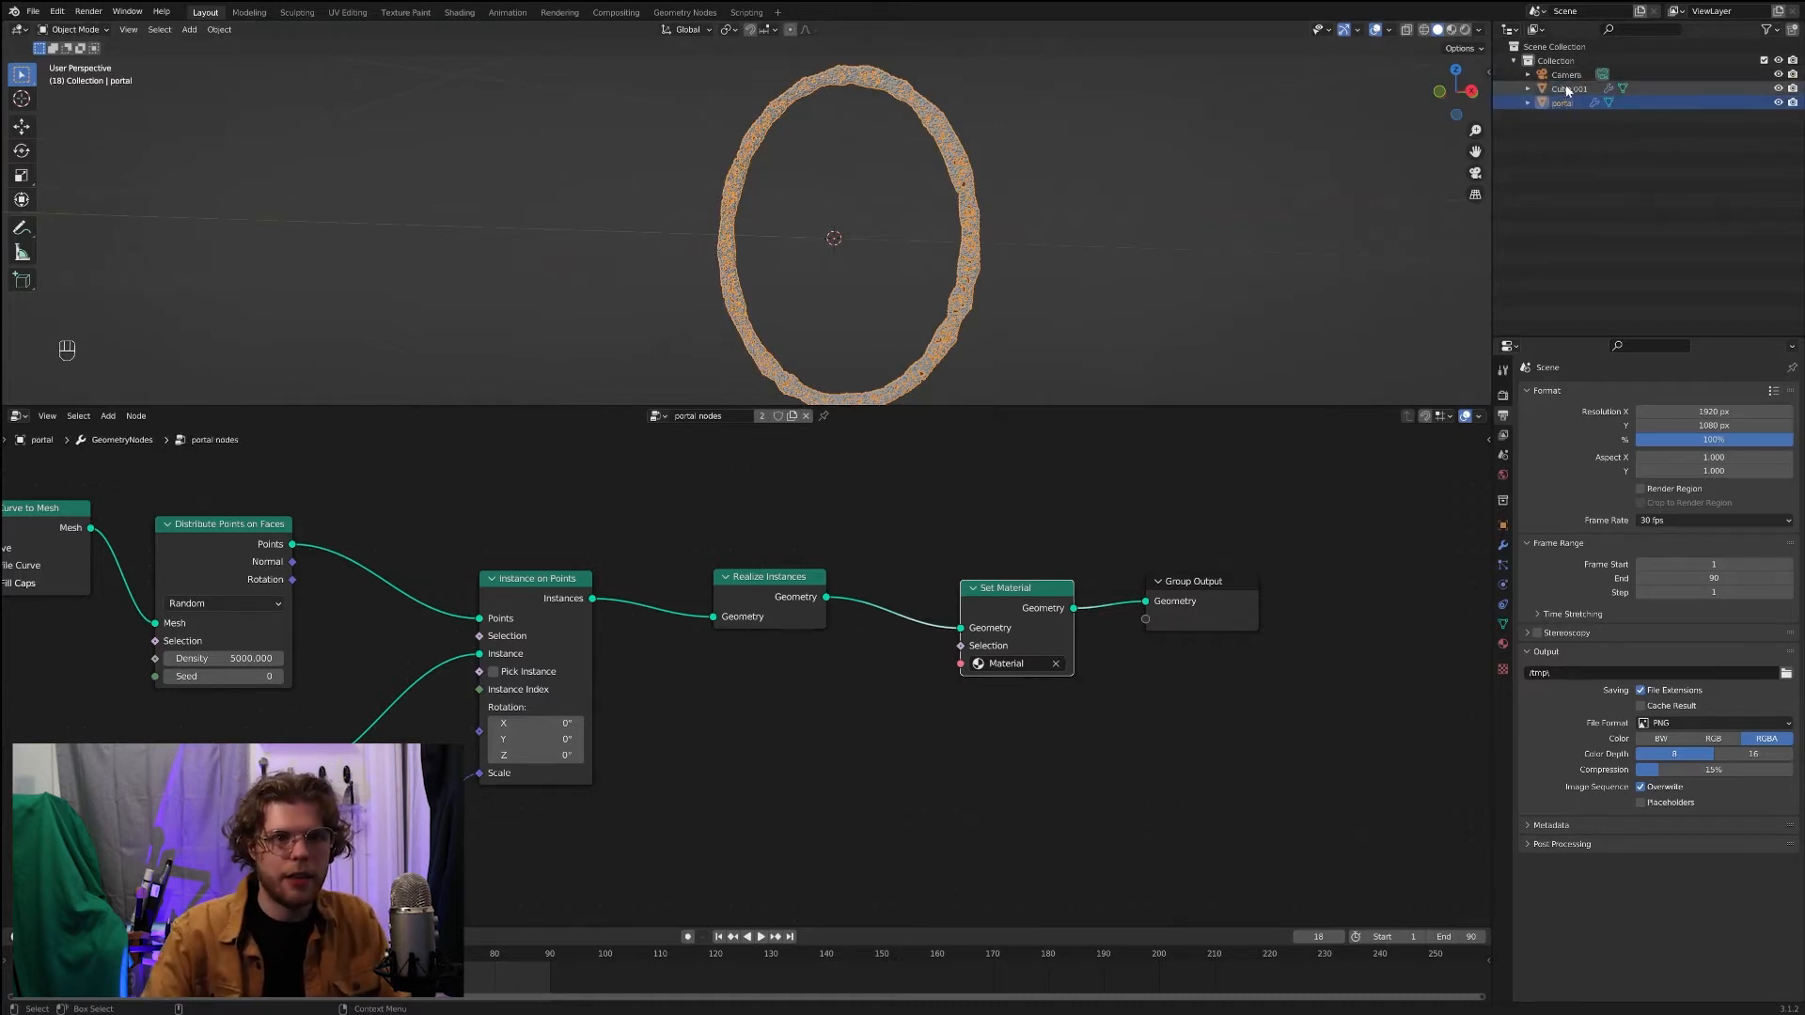
Step: Rename the duplicated ring object Cube.001 as "portal particles"
{"action": "double_click", "coordinate": [1567, 90]}
{"action": "type", "text": "p"}
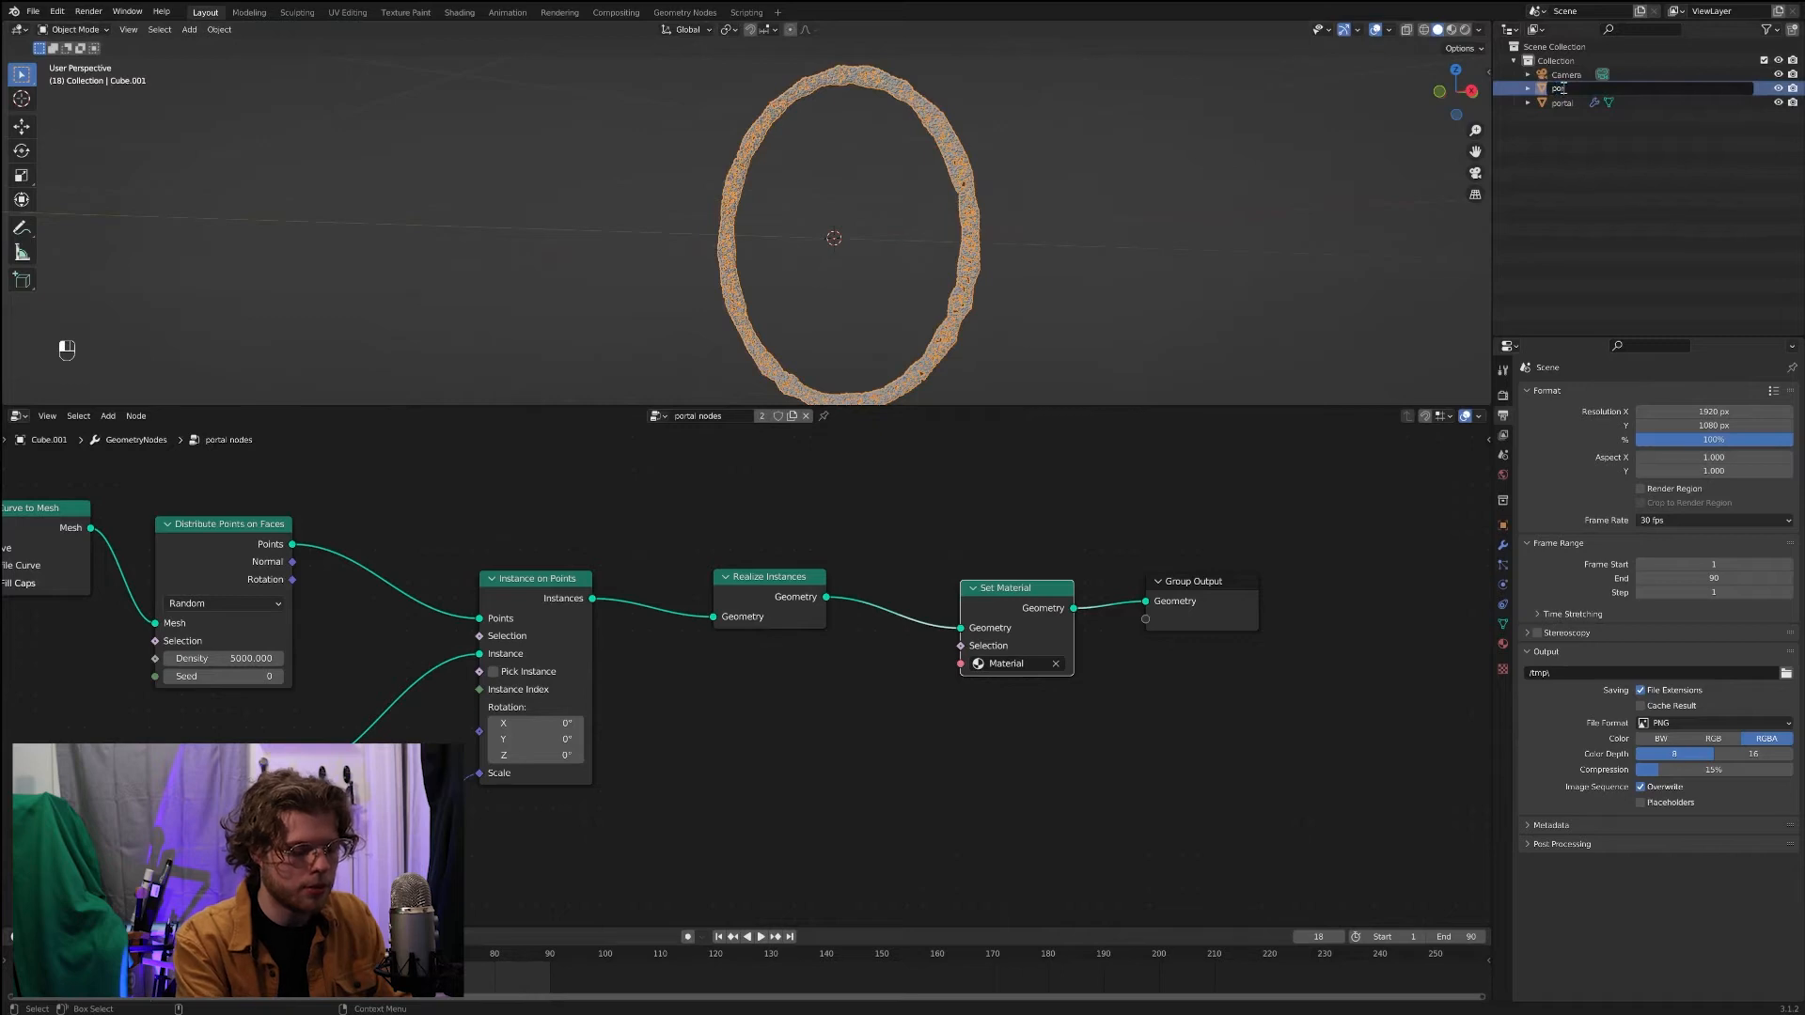
{"action": "type", "text": "ortal partic"}
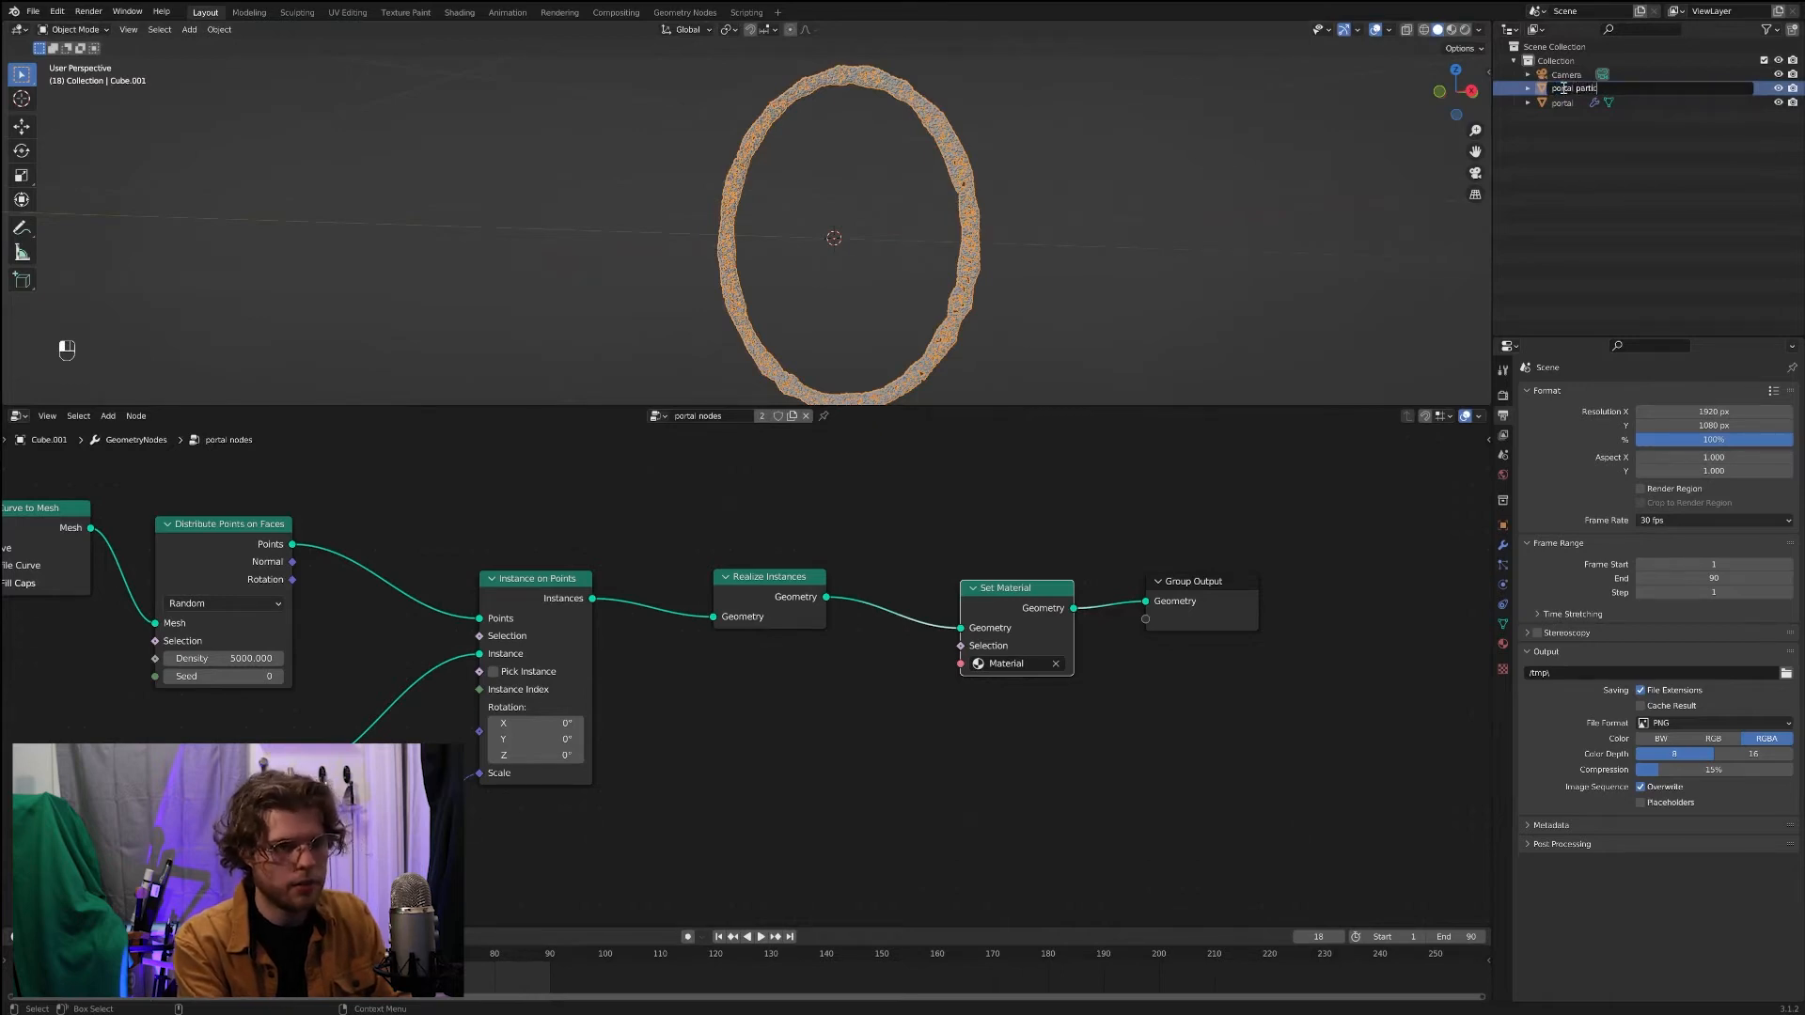
{"action": "type", "text": "les"}
{"action": "key", "text": "Return"}
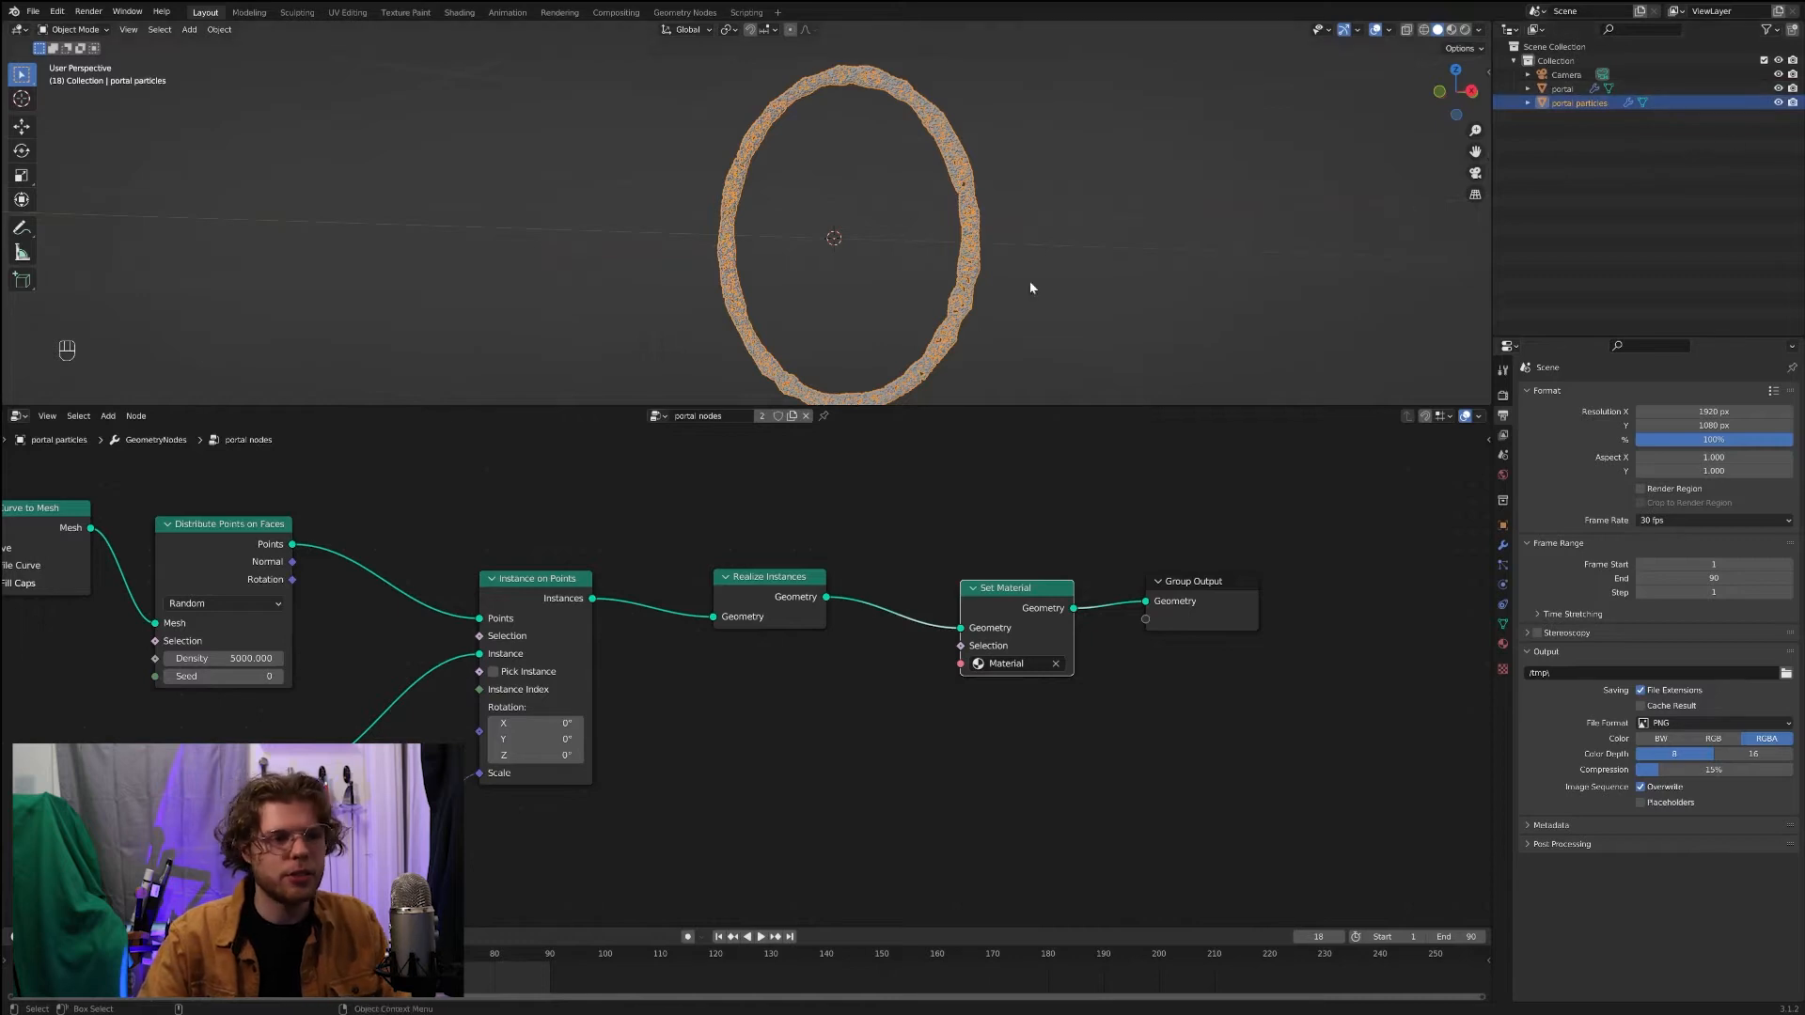
Step: Make the portal nodes tree a single-user copy for the portal particles object so each ring has its own node tree
{"action": "scroll", "coordinate": [700, 773], "scroll_direction": "down", "scroll_amount": 2}
{"action": "middle_click_drag", "start_coordinate": [724, 771], "coordinate": [864, 750]}
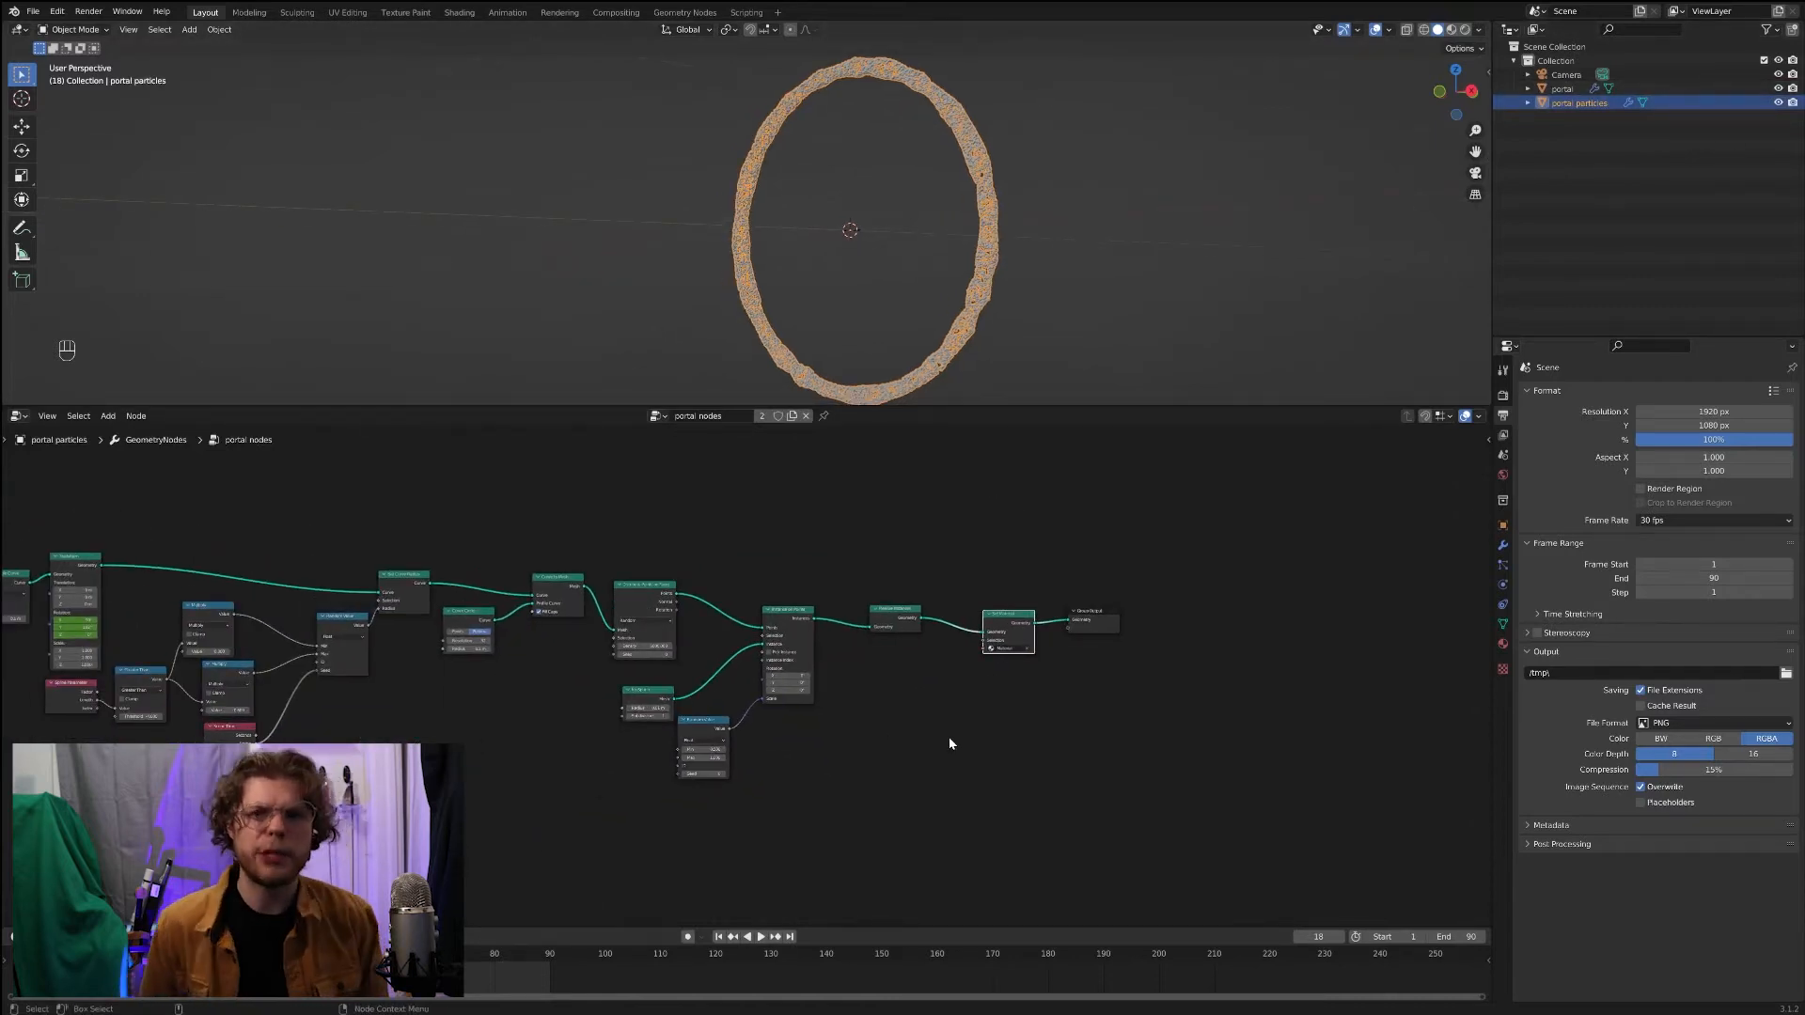
{"action": "scroll", "coordinate": [874, 566], "scroll_direction": "up", "scroll_amount": 1}
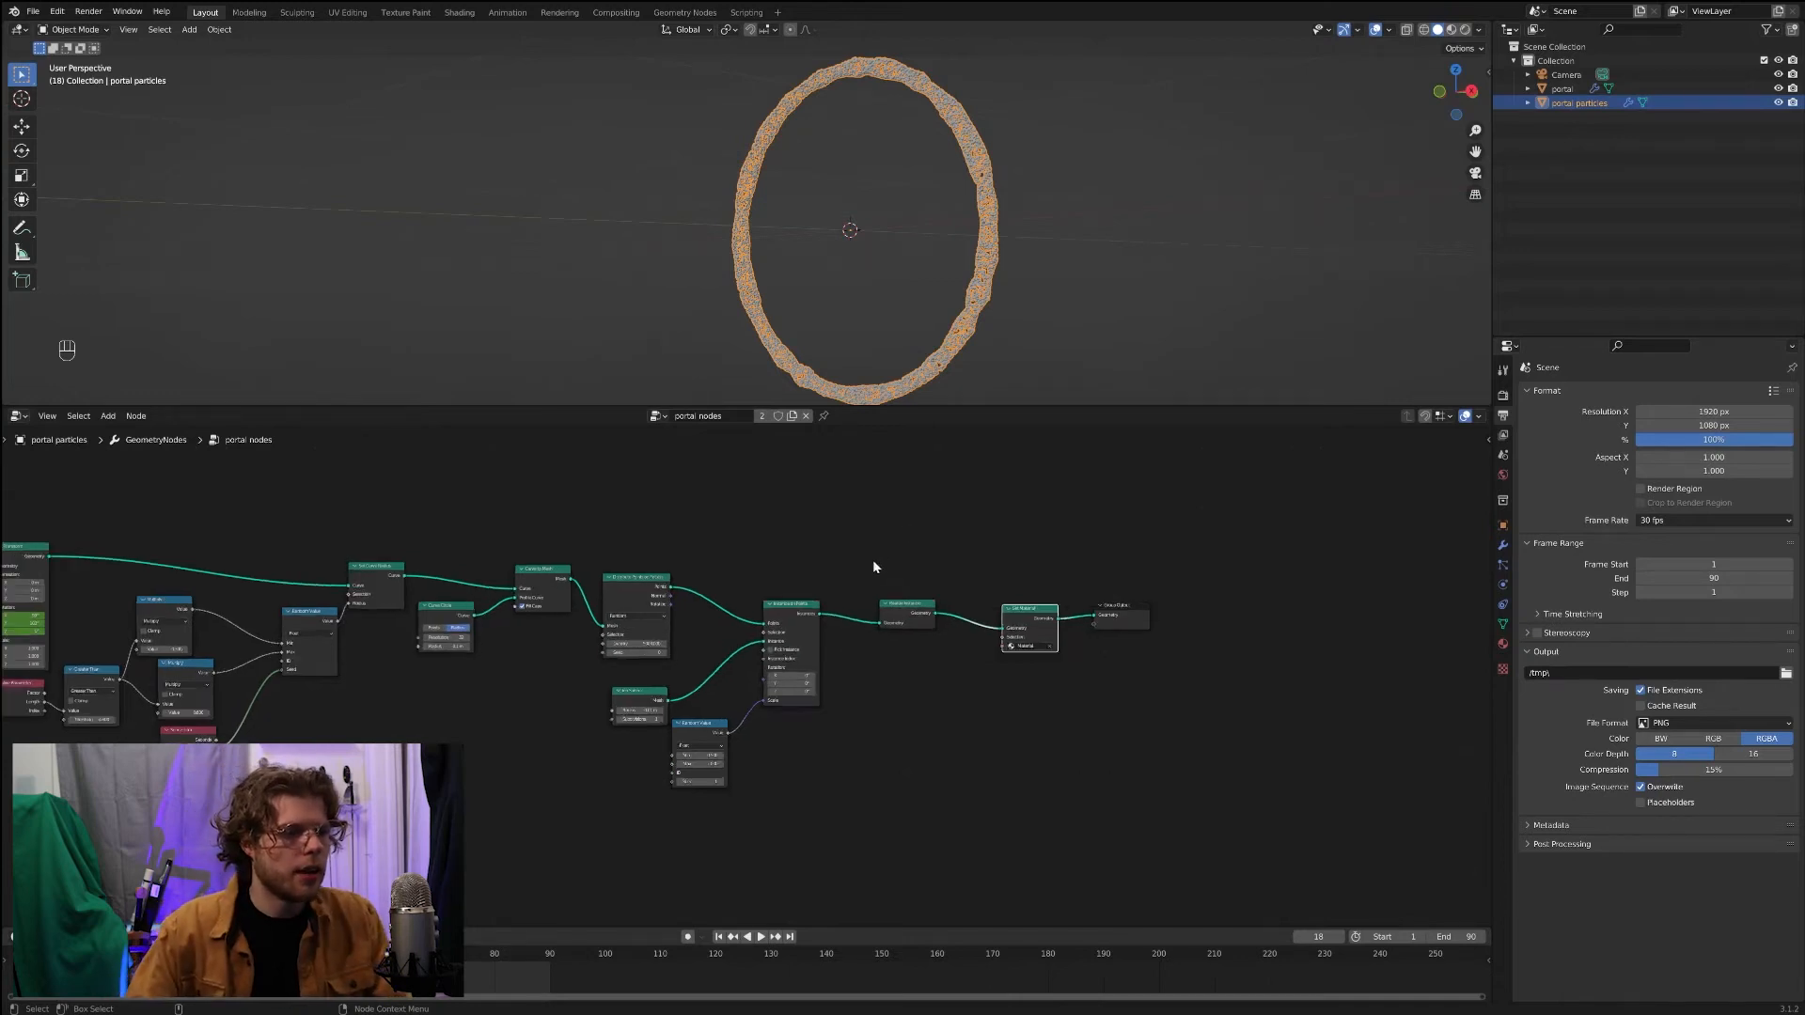
{"action": "key", "text": "Home"}
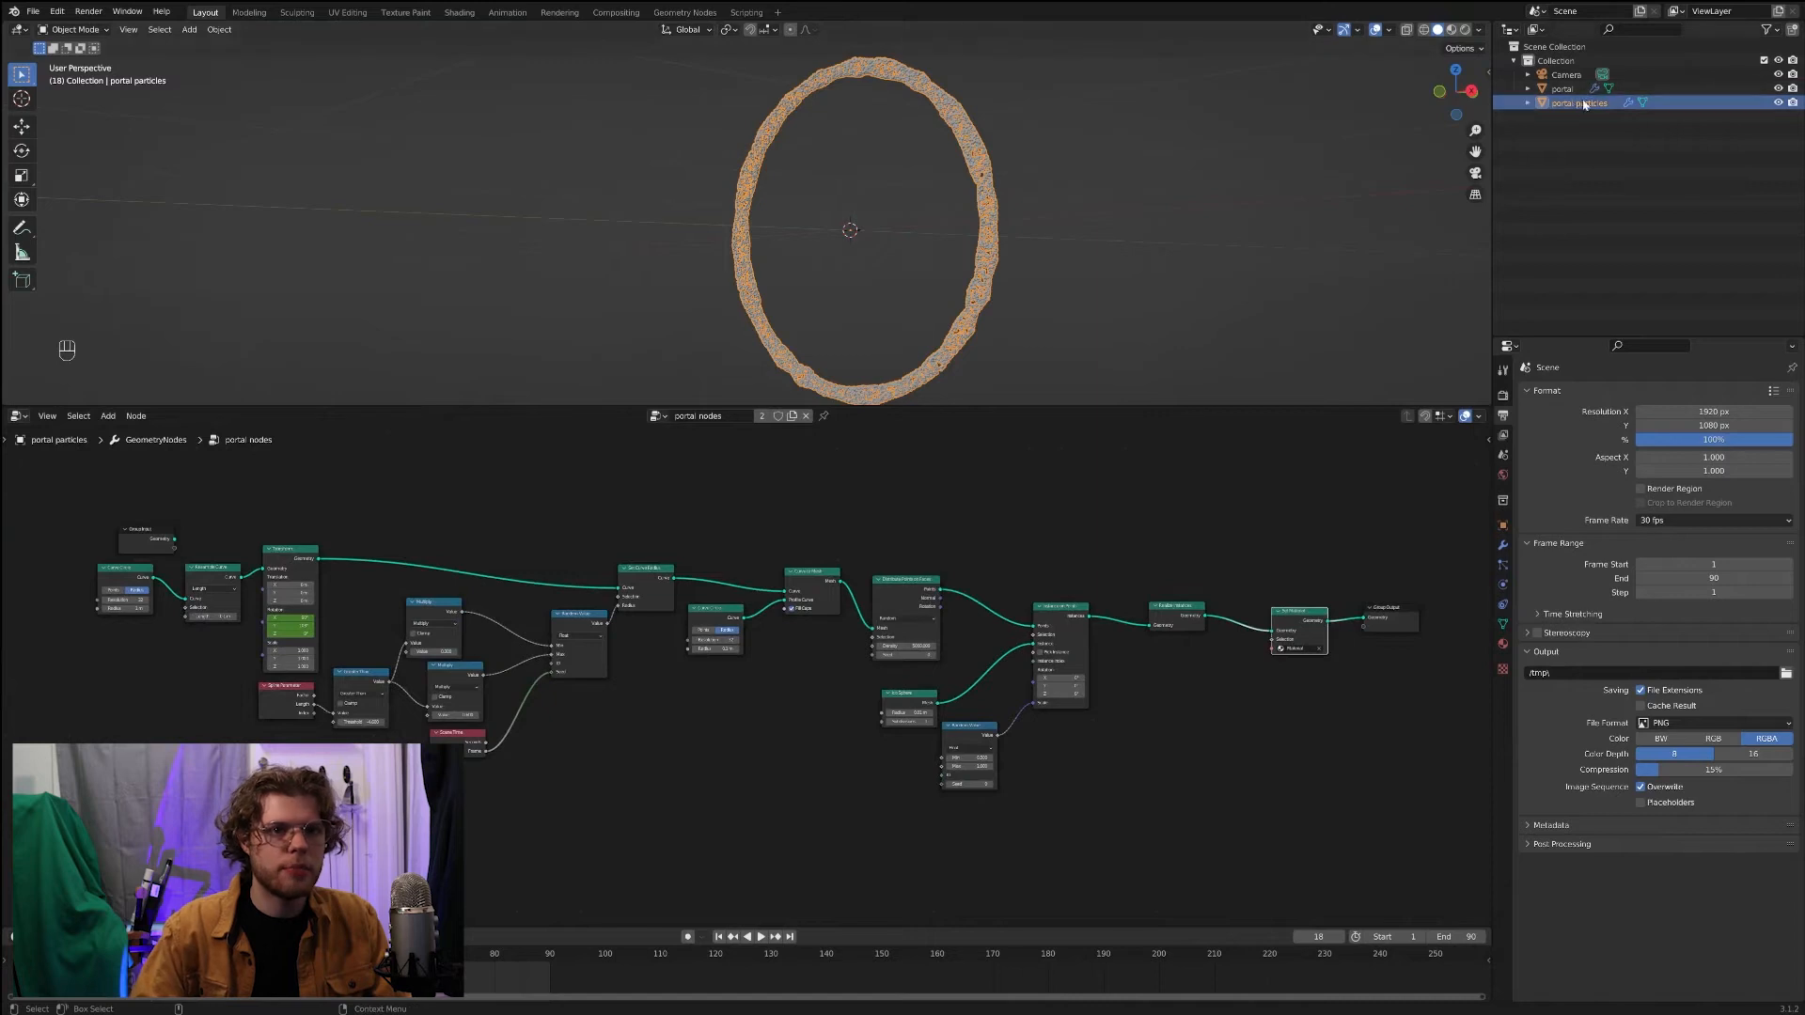
{"action": "scroll", "coordinate": [908, 611], "scroll_direction": "up", "scroll_amount": 1}
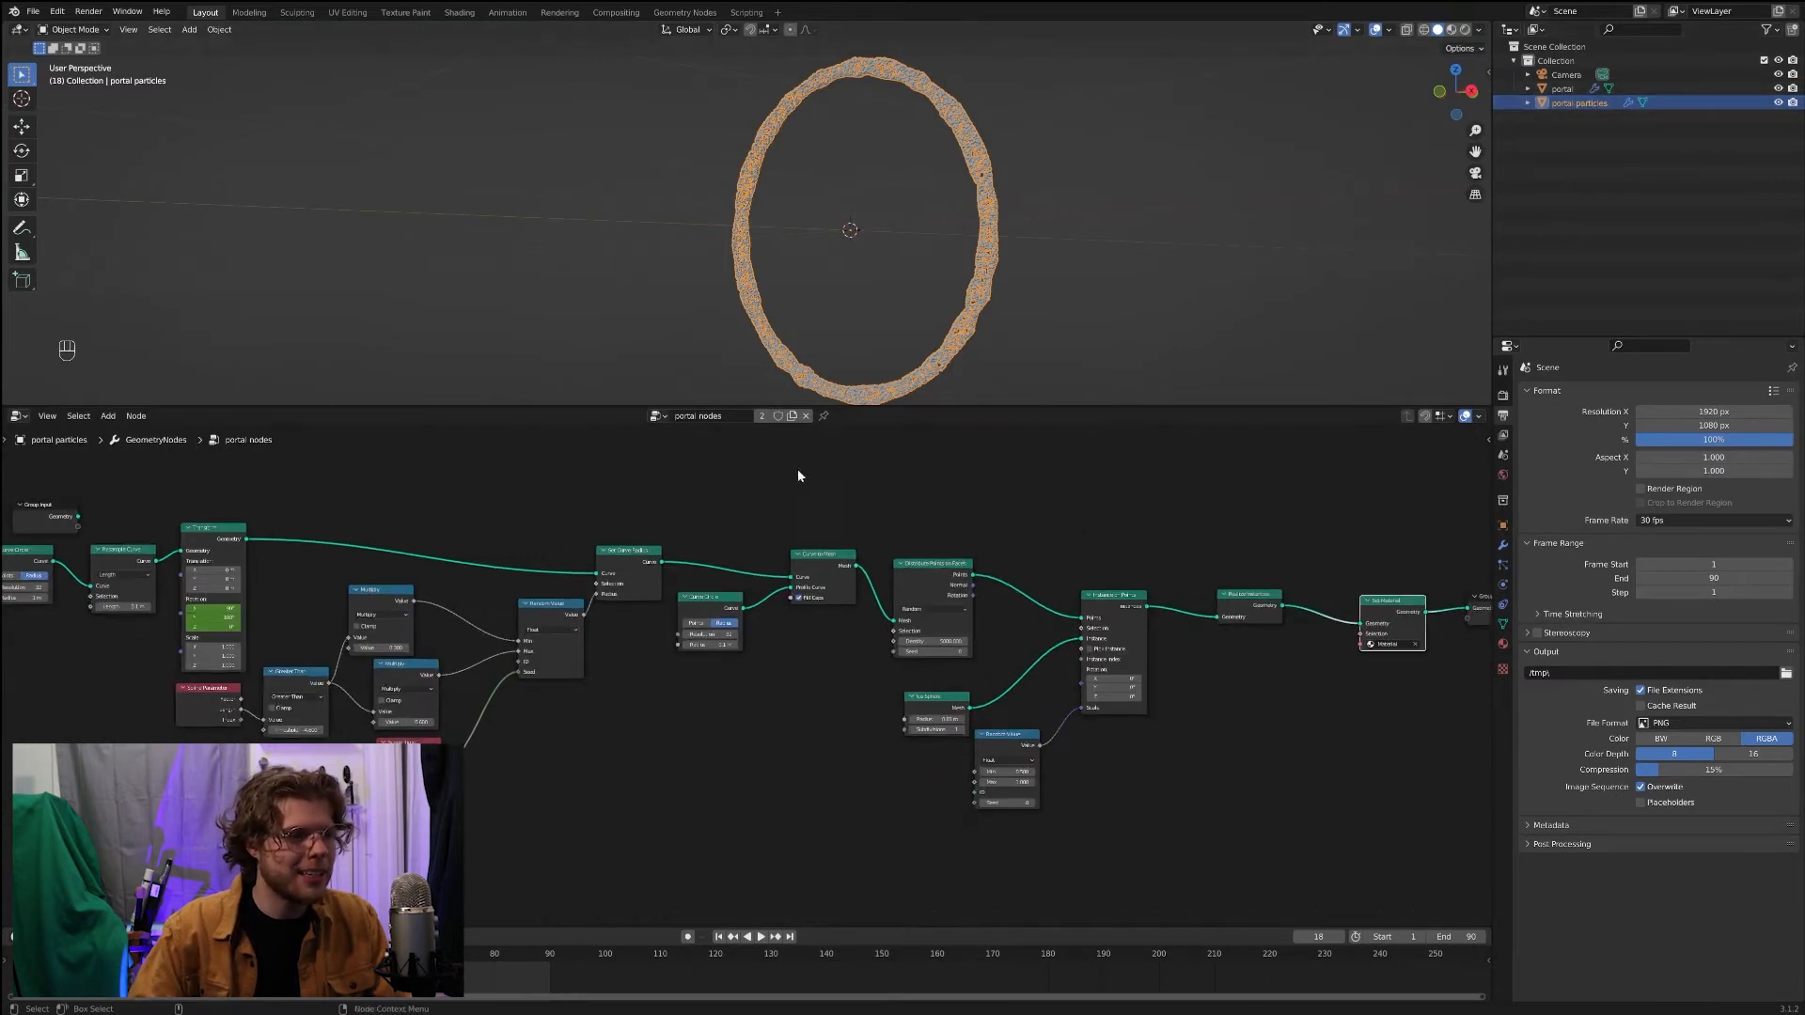
{"action": "left_click", "coordinate": [791, 417]}
{"action": "scroll", "coordinate": [512, 554], "scroll_direction": "down", "scroll_amount": 1}
{"action": "middle_click_drag", "start_coordinate": [507, 543], "coordinate": [816, 555]}
{"action": "scroll", "coordinate": [816, 555], "scroll_direction": "up", "scroll_amount": 1}
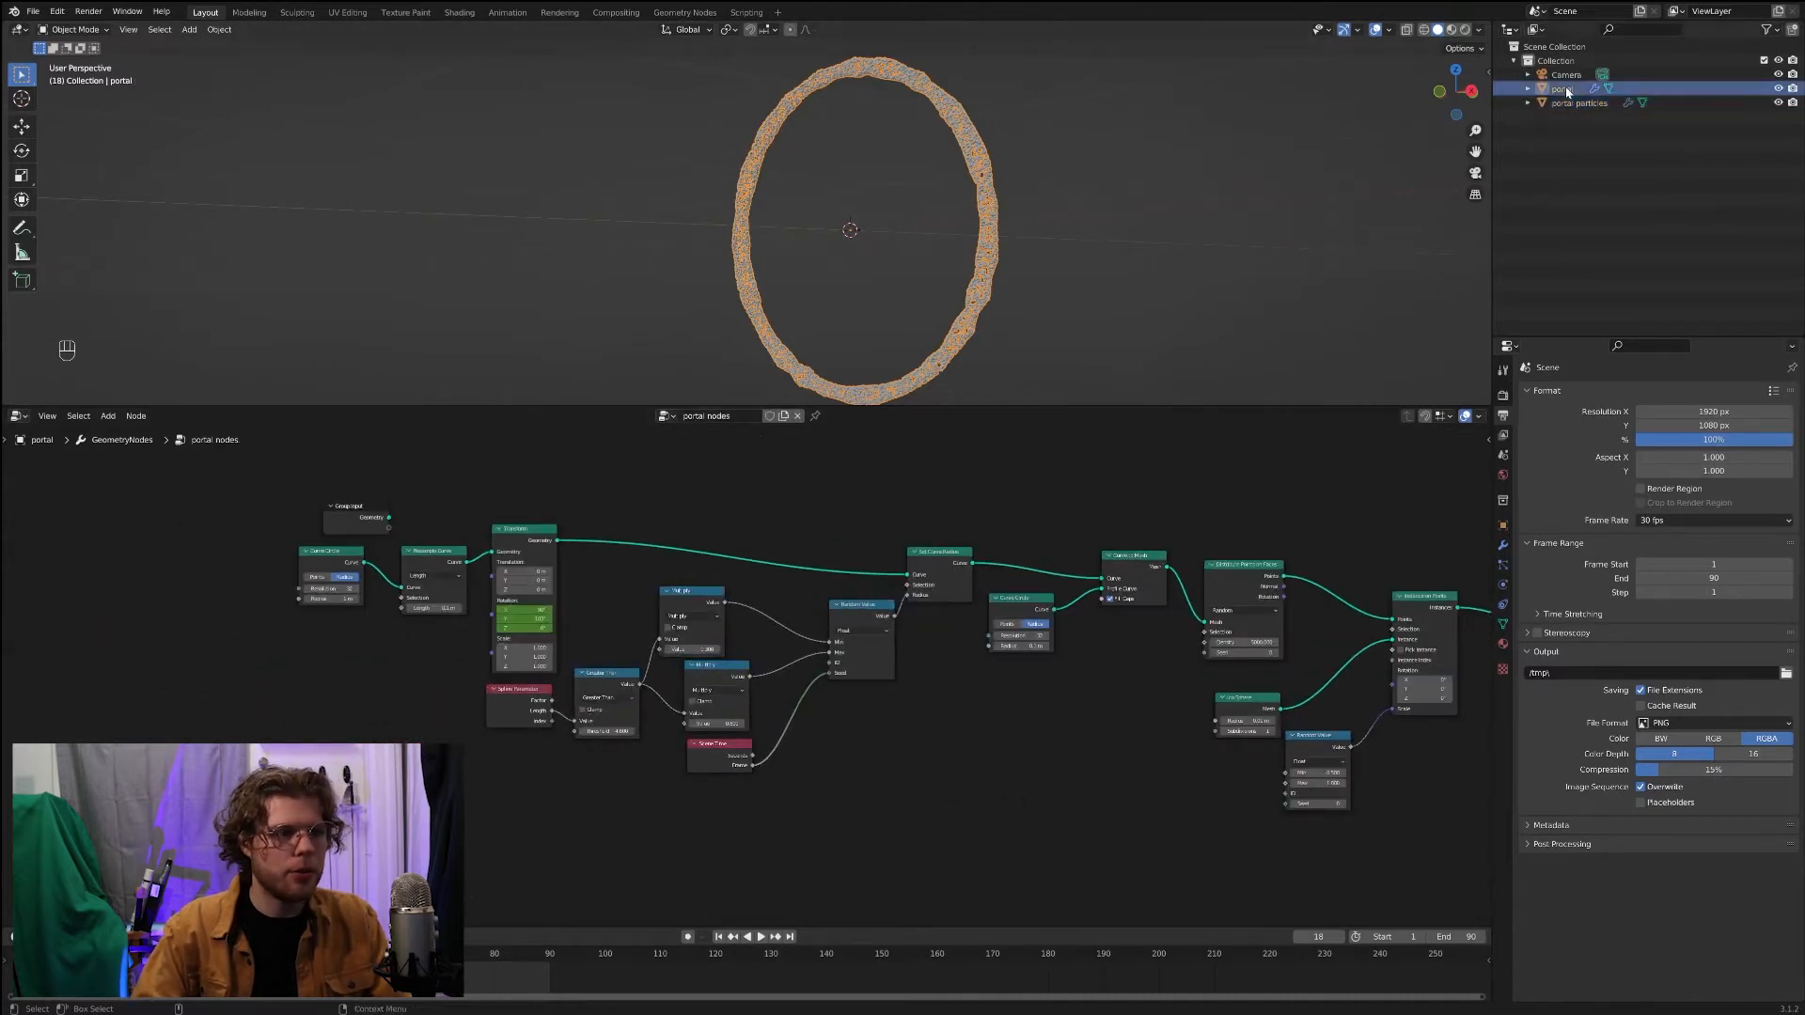
Step: Toggle muting of Set Curve Radius in the portal and portal particles trees to check that they work independently
{"action": "left_click_drag", "start_coordinate": [962, 569], "coordinate": [966, 550]}
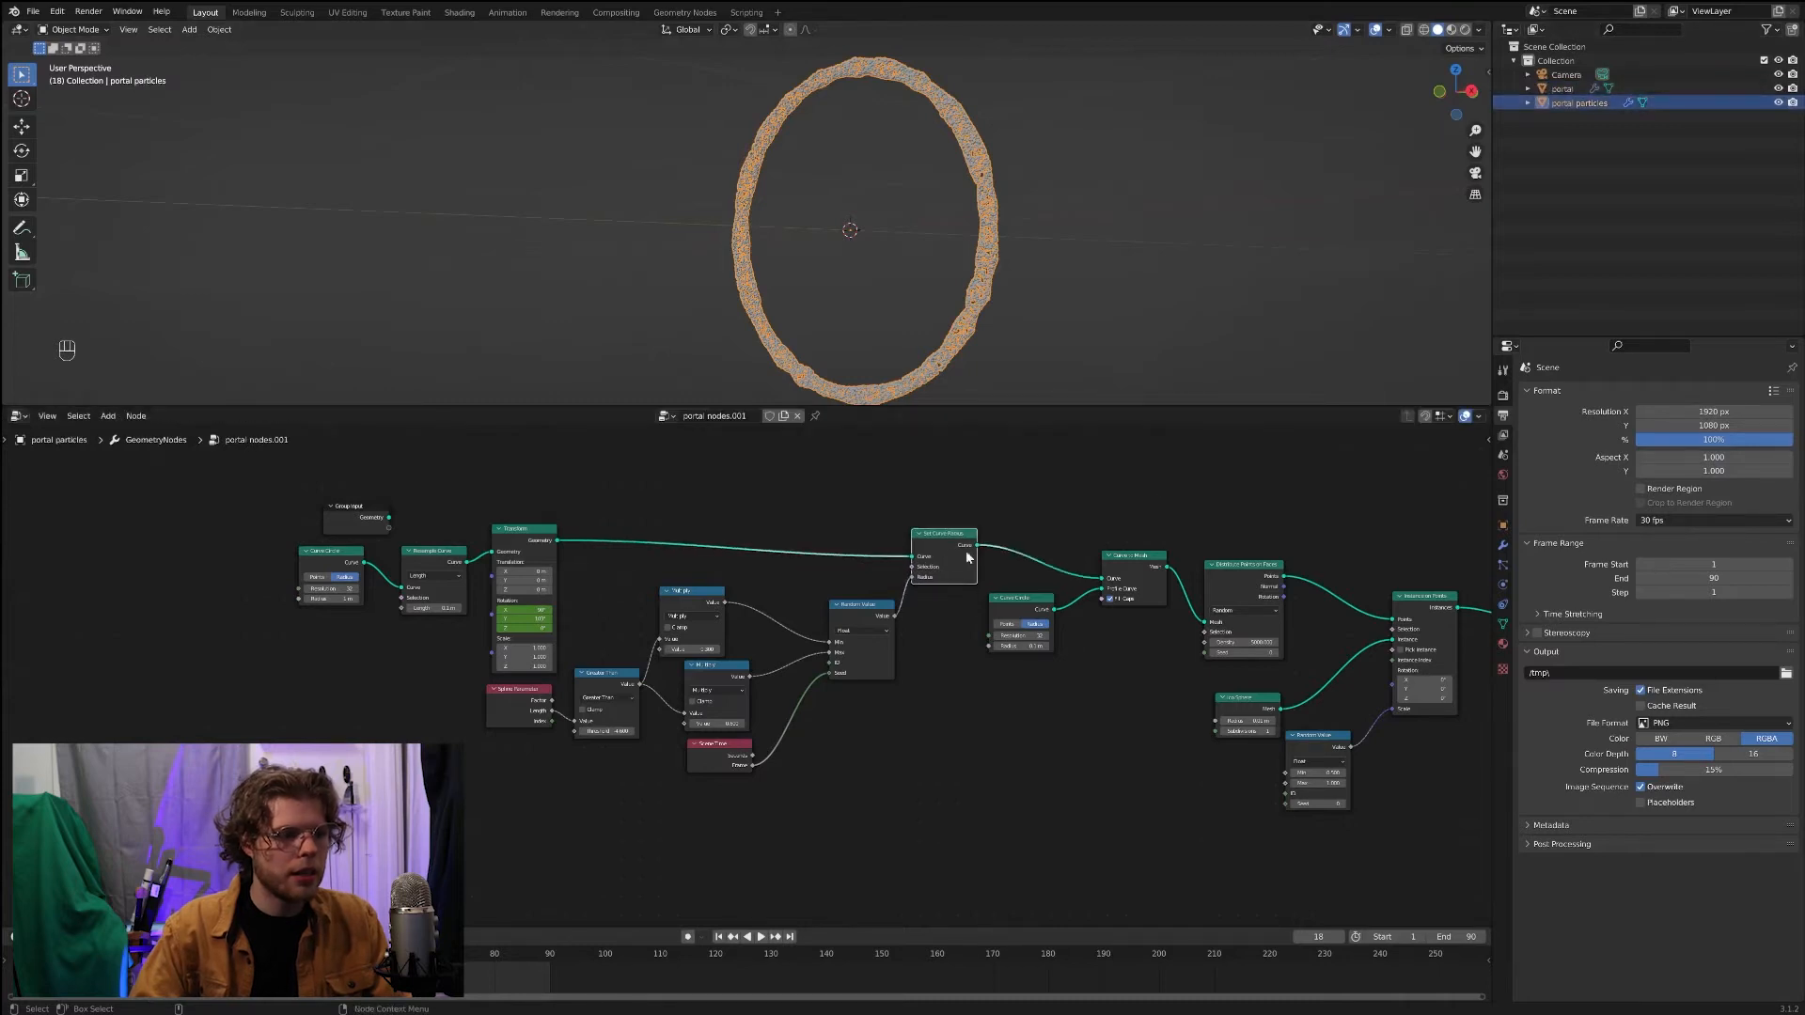
{"action": "left_click", "coordinate": [1562, 89]}
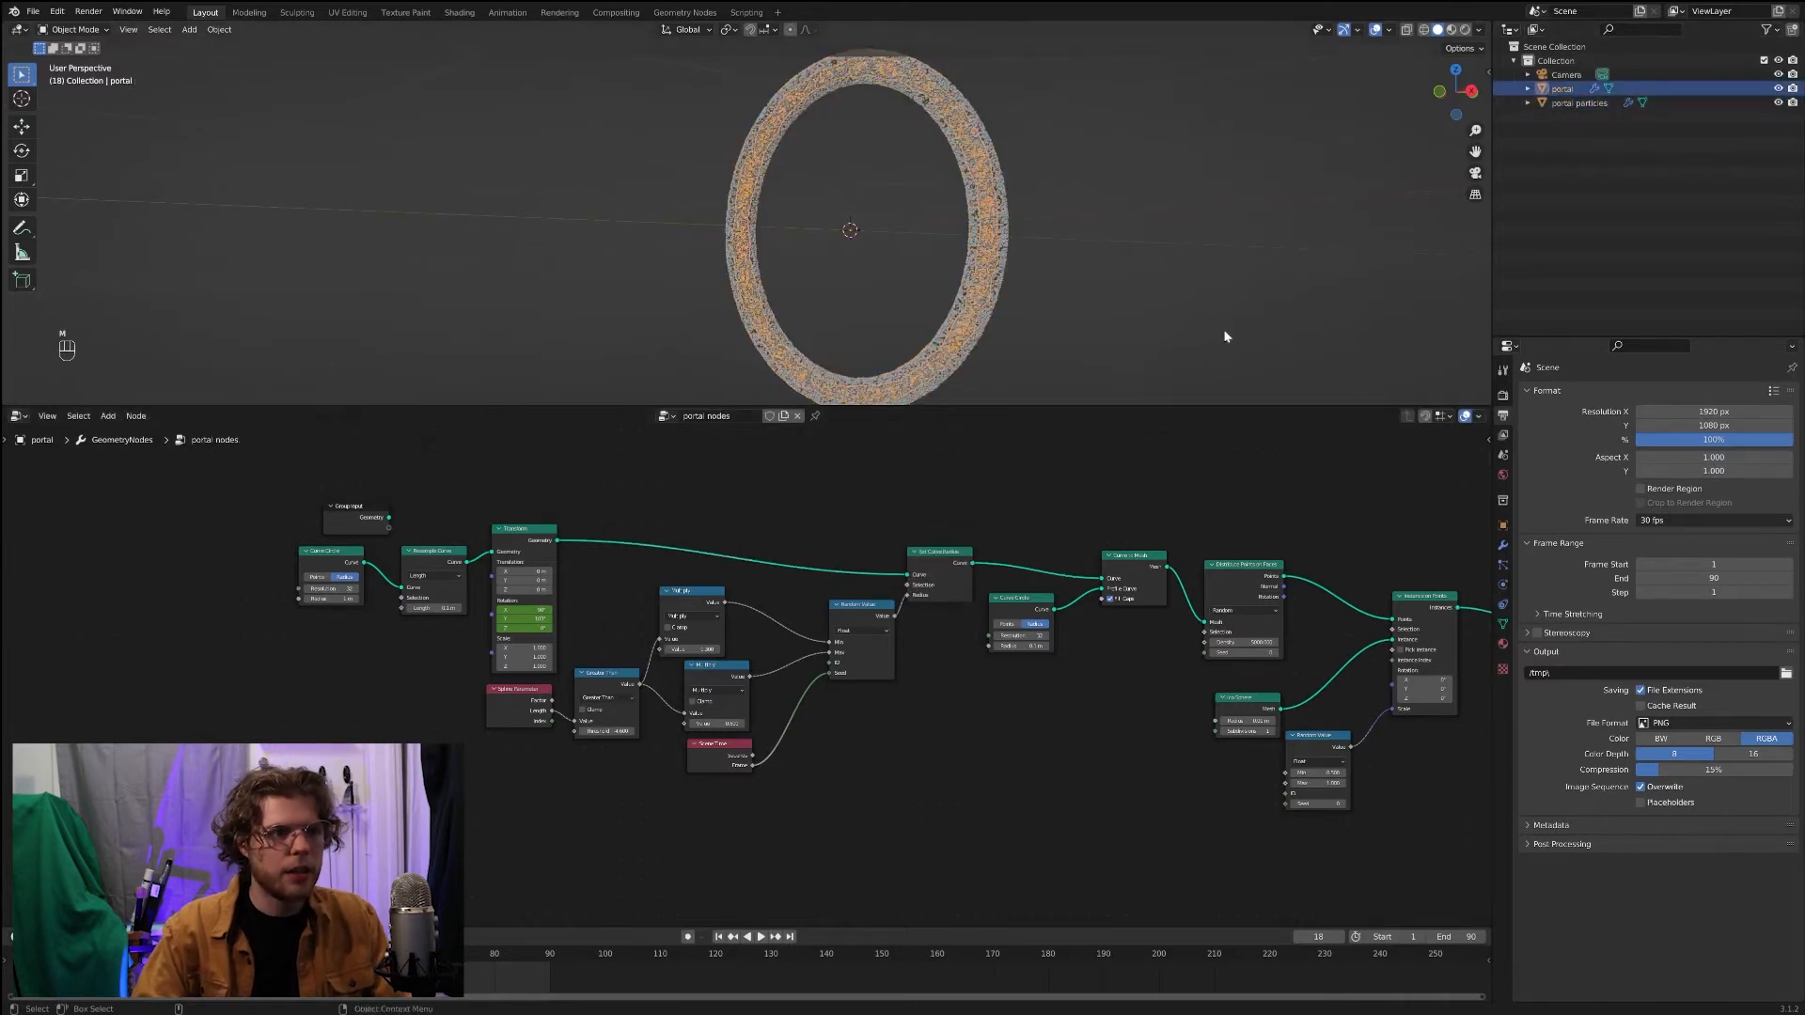
{"action": "key", "text": "m"}
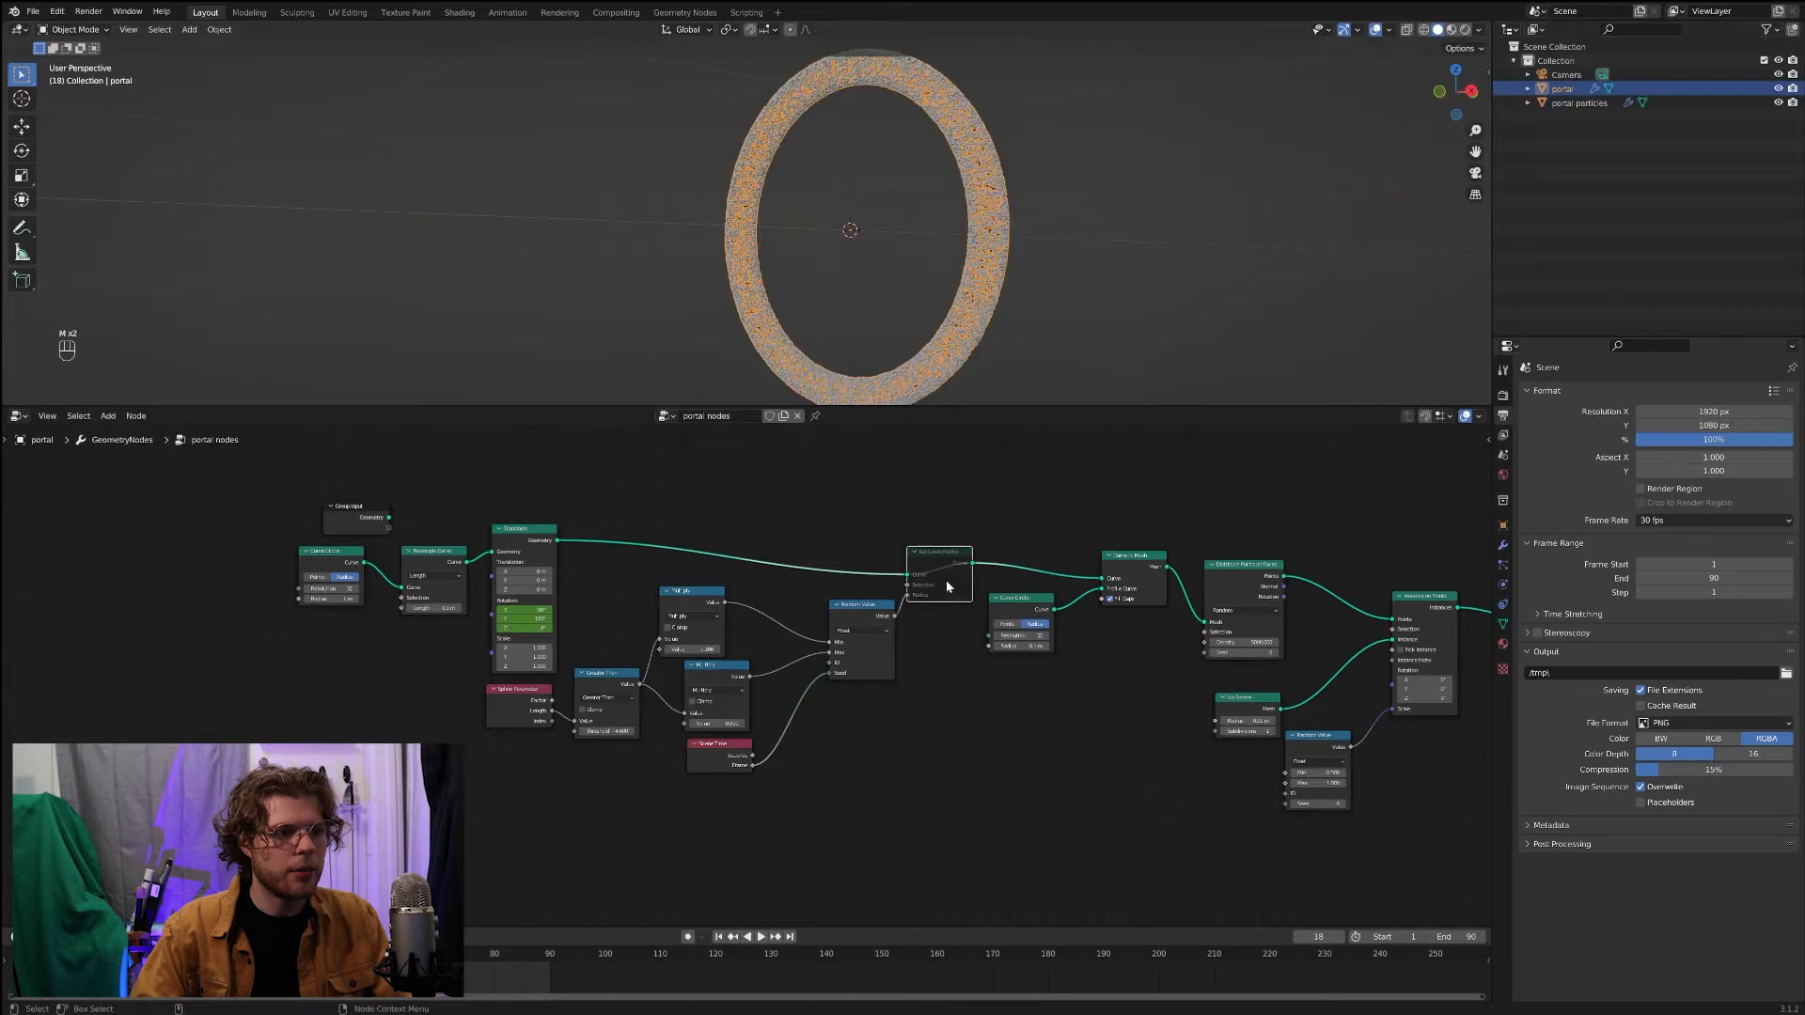
{"action": "key", "text": "m"}
{"action": "left_click", "coordinate": [1577, 105]}
{"action": "key", "text": "m"}
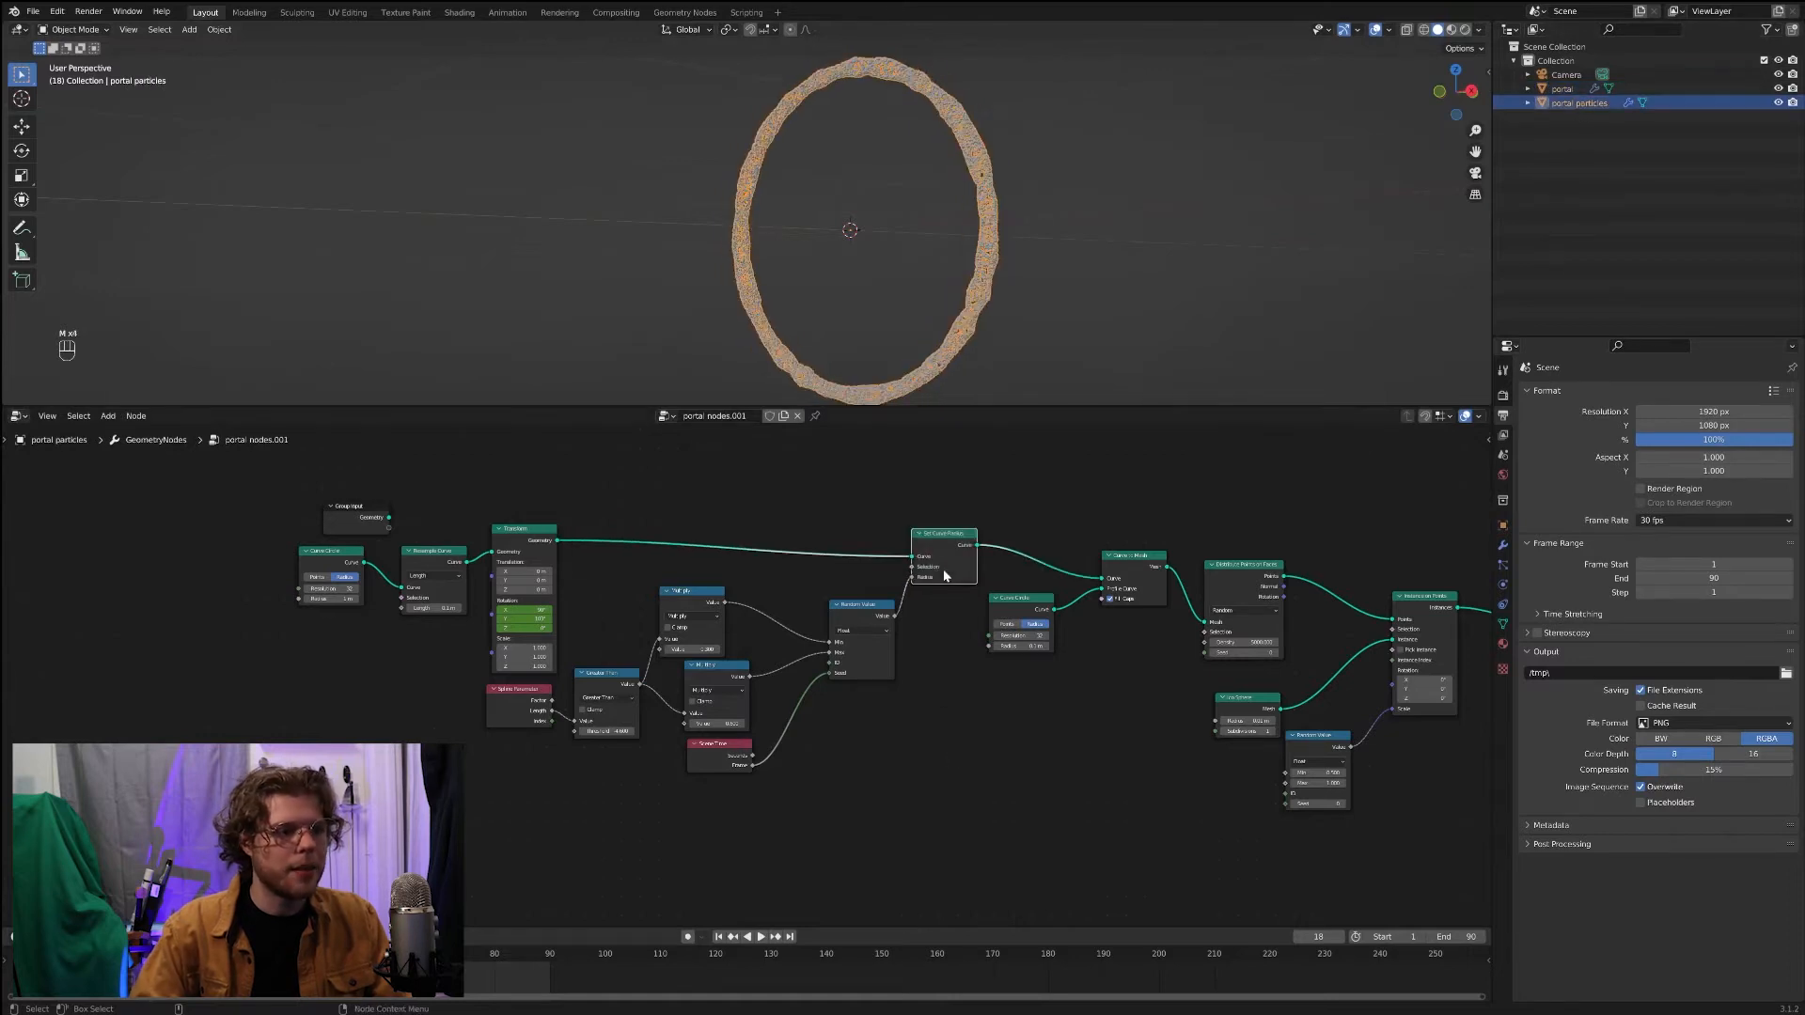
Step: Remove all point distribution, instancing, realizing and material nodes from the portal particles tree, keeping Curve to Mesh linked to Group Output
{"action": "scroll", "coordinate": [1019, 713], "scroll_direction": "down", "scroll_amount": 3}
{"action": "middle_click_drag", "start_coordinate": [1019, 714], "coordinate": [656, 666]}
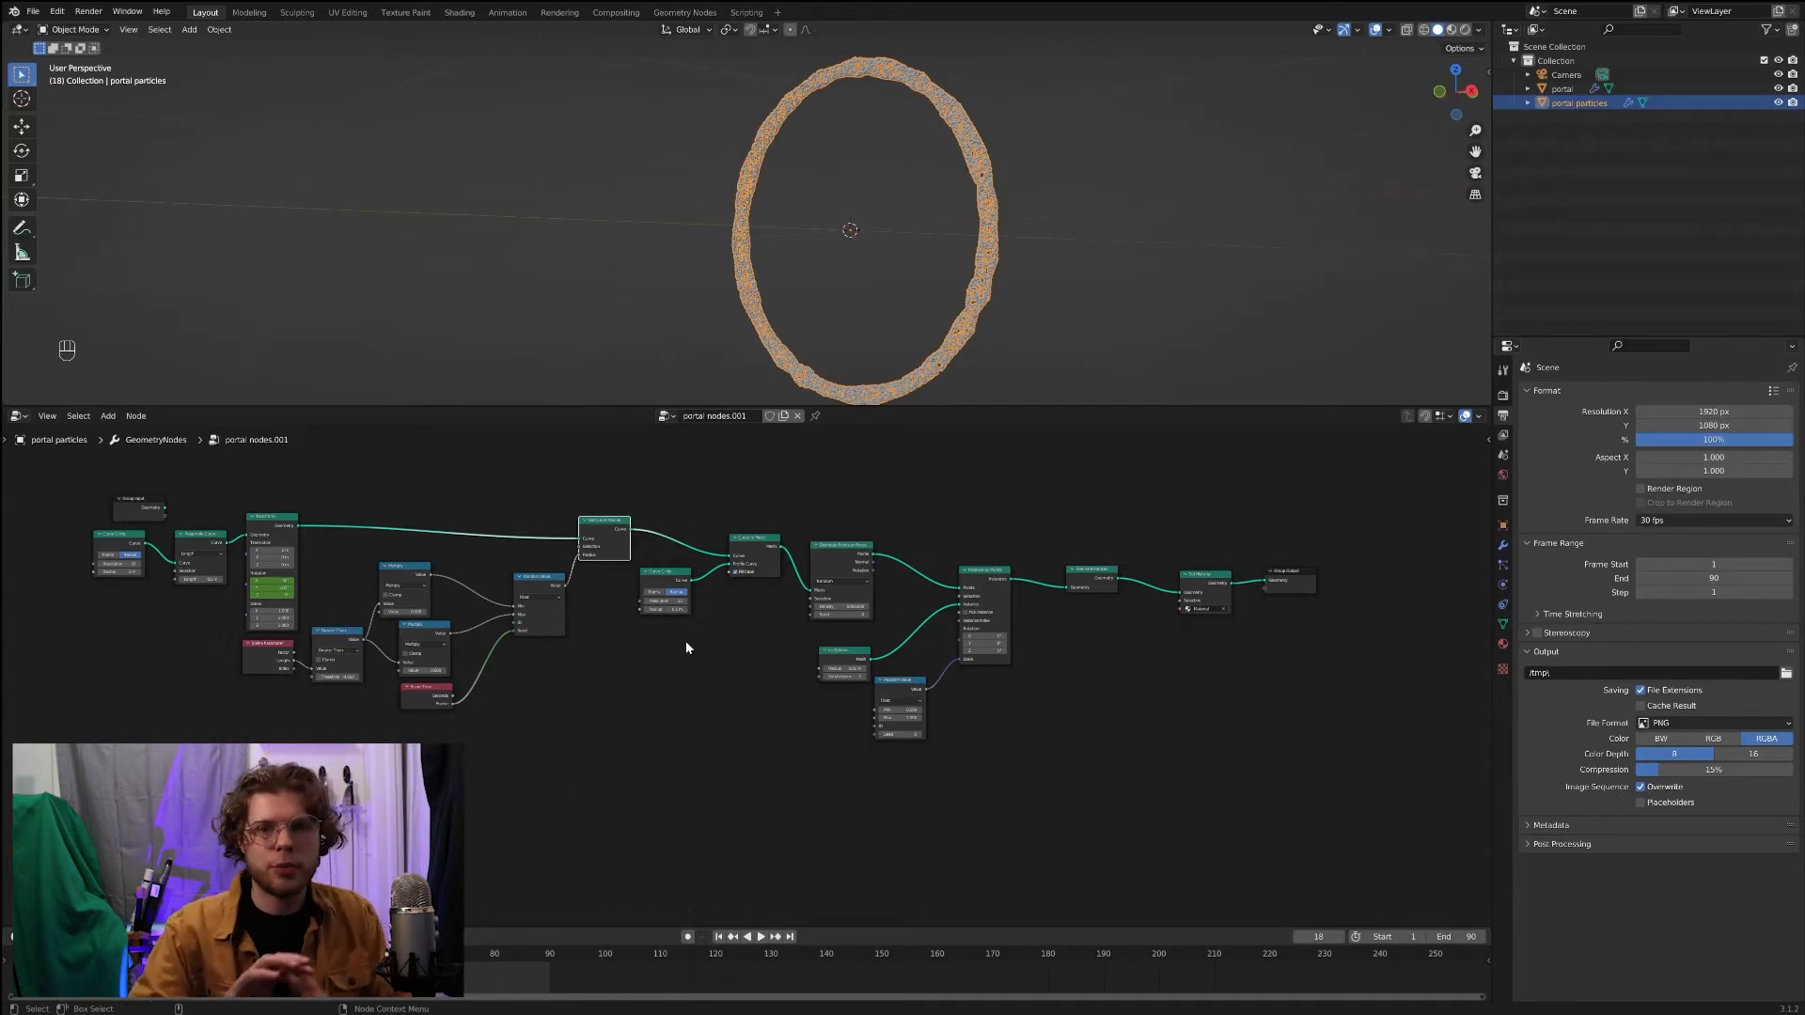
{"action": "scroll", "coordinate": [688, 639], "scroll_direction": "up", "scroll_amount": 2}
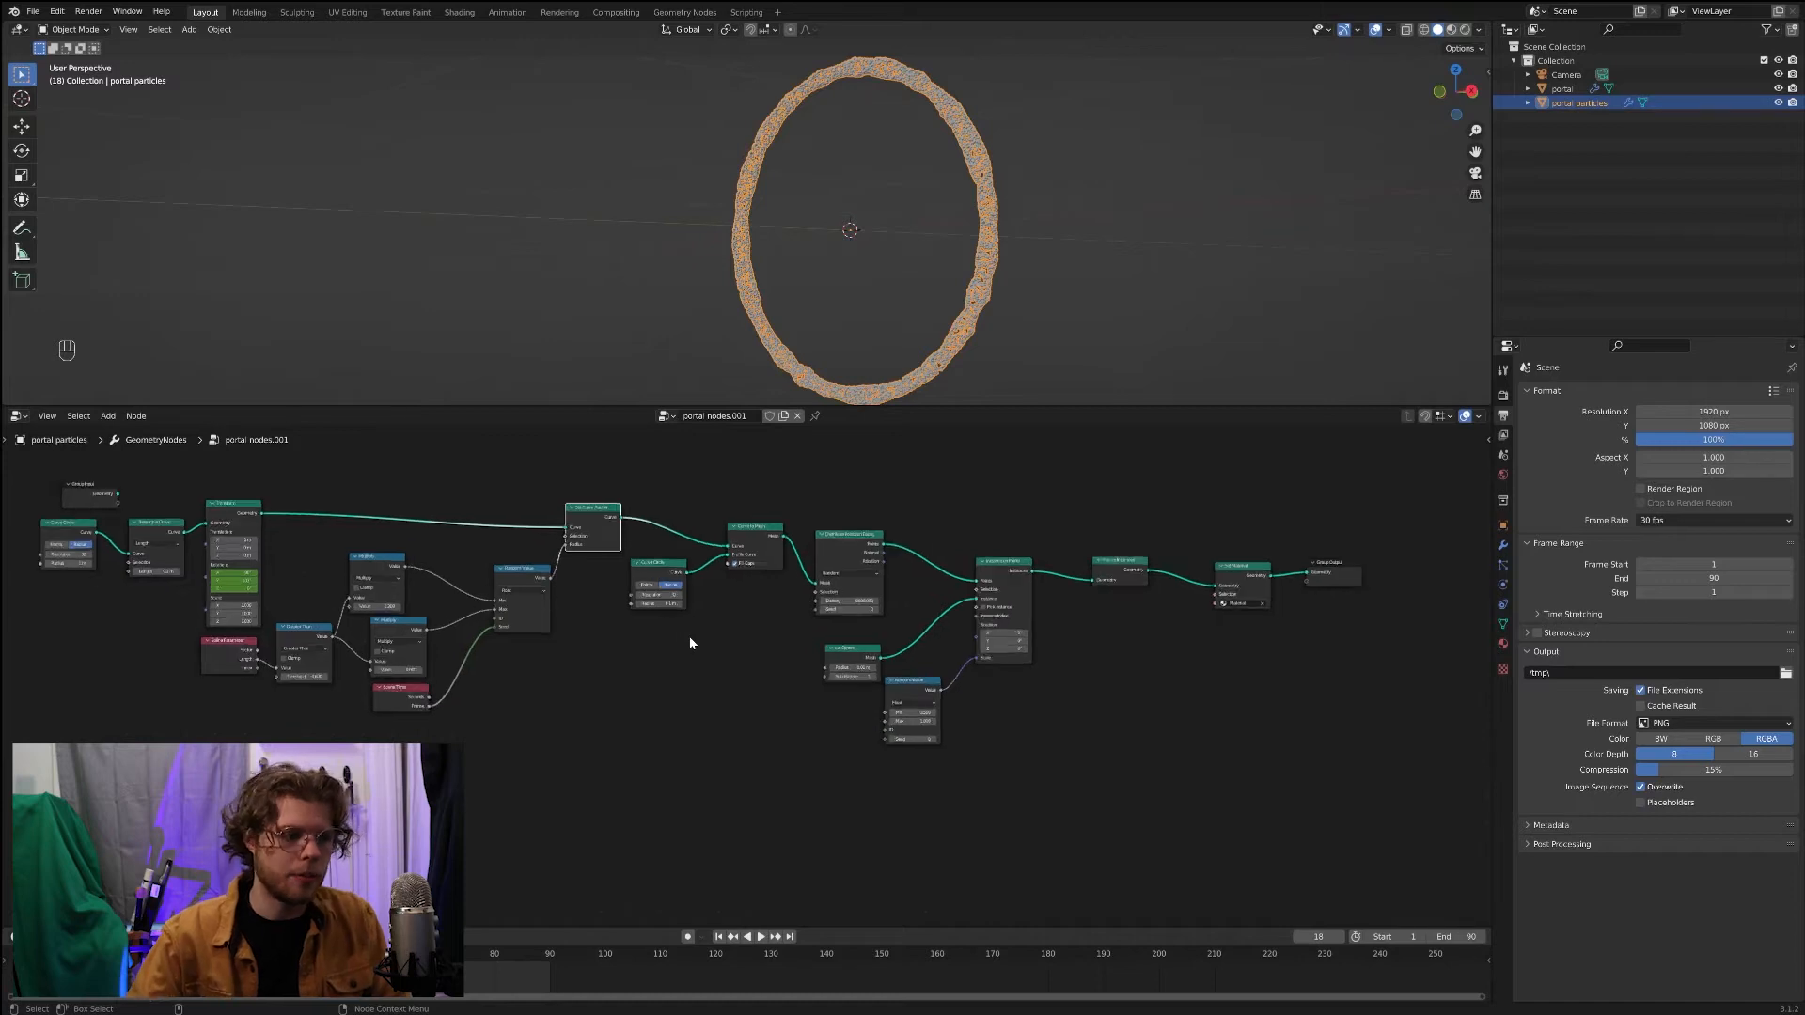
{"action": "middle_click_drag", "start_coordinate": [816, 515], "coordinate": [743, 537]}
{"action": "key", "text": "b"}
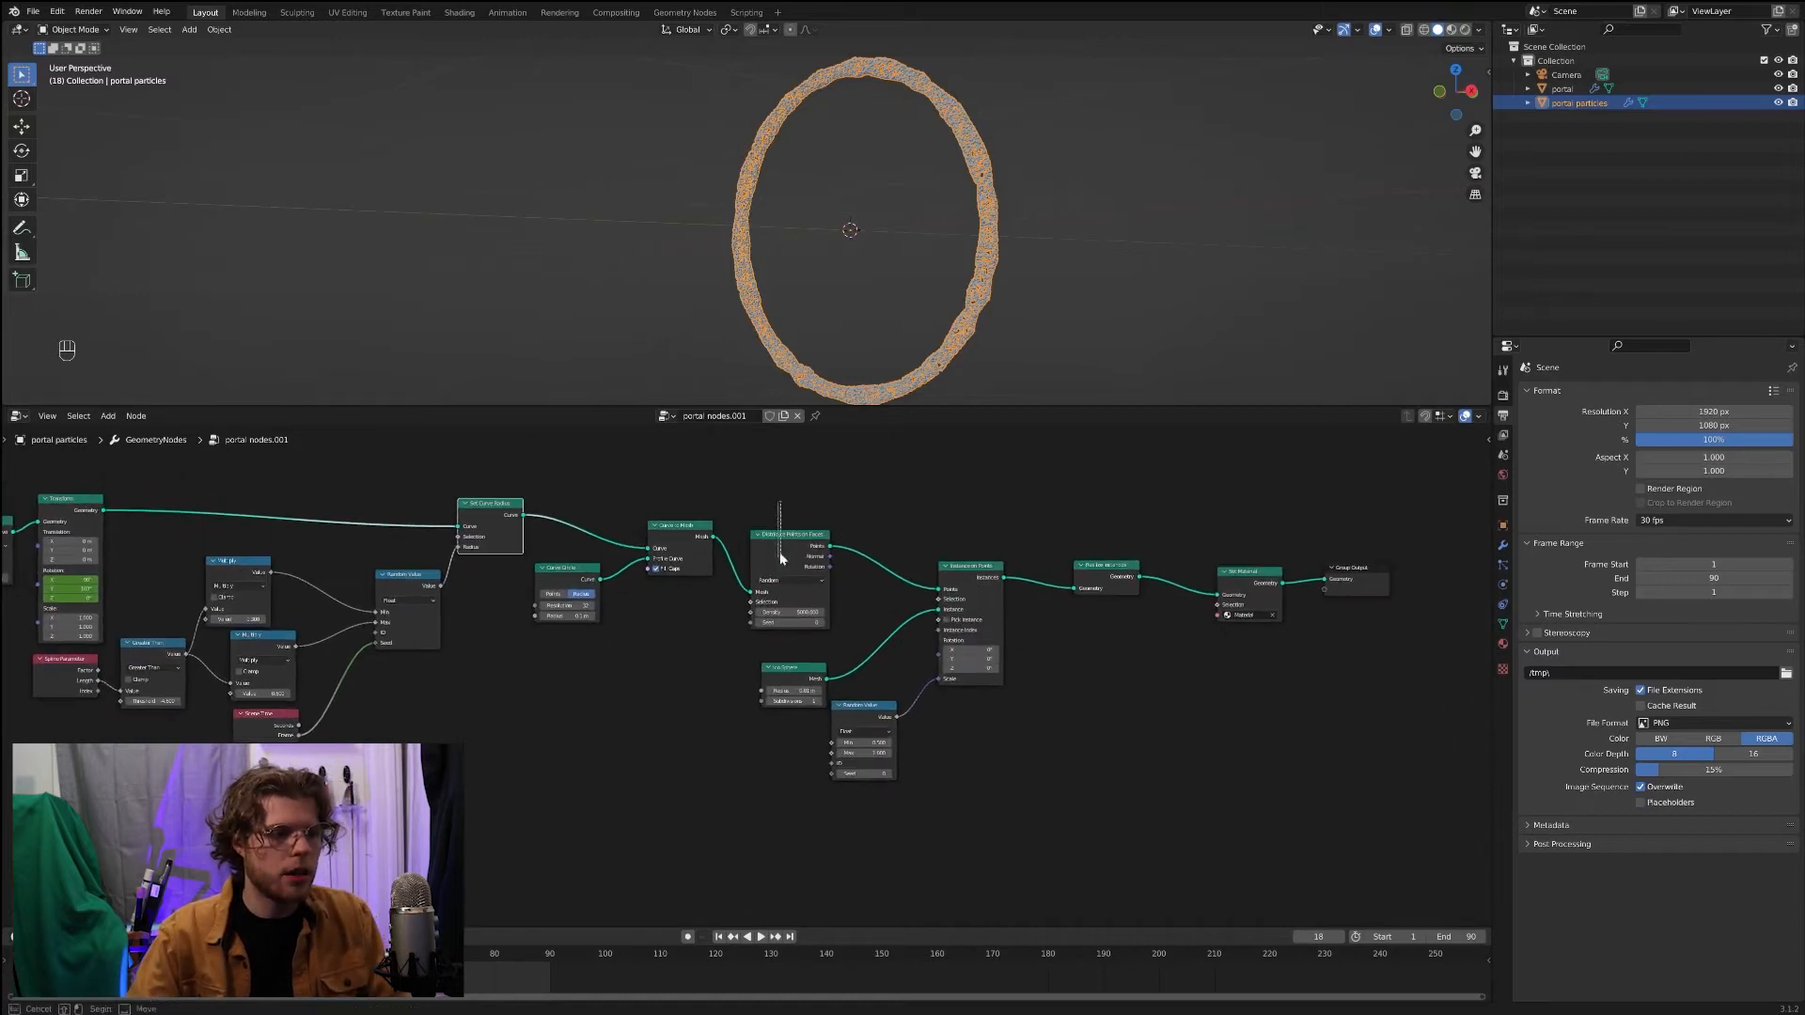
{"action": "left_click_drag", "start_coordinate": [777, 501], "coordinate": [1287, 801]}
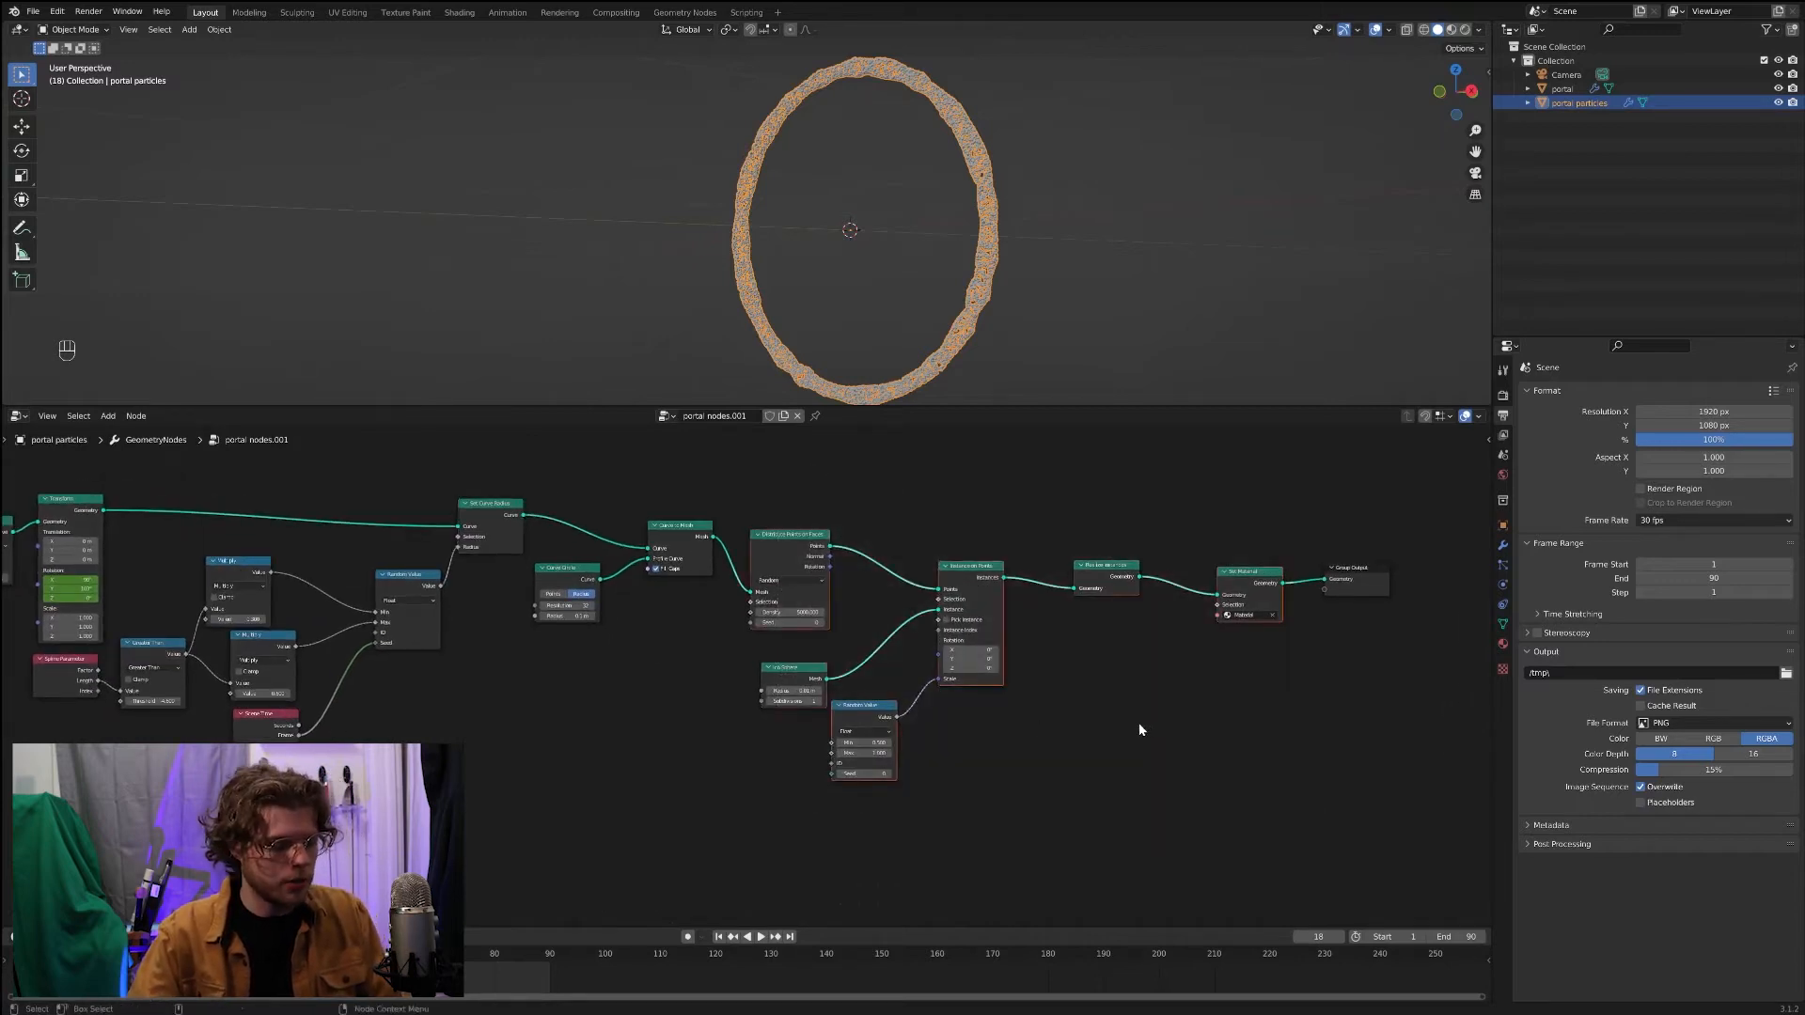
{"action": "key", "text": "ctrl+x"}
{"action": "scroll", "coordinate": [943, 656], "scroll_direction": "down", "scroll_amount": 2}
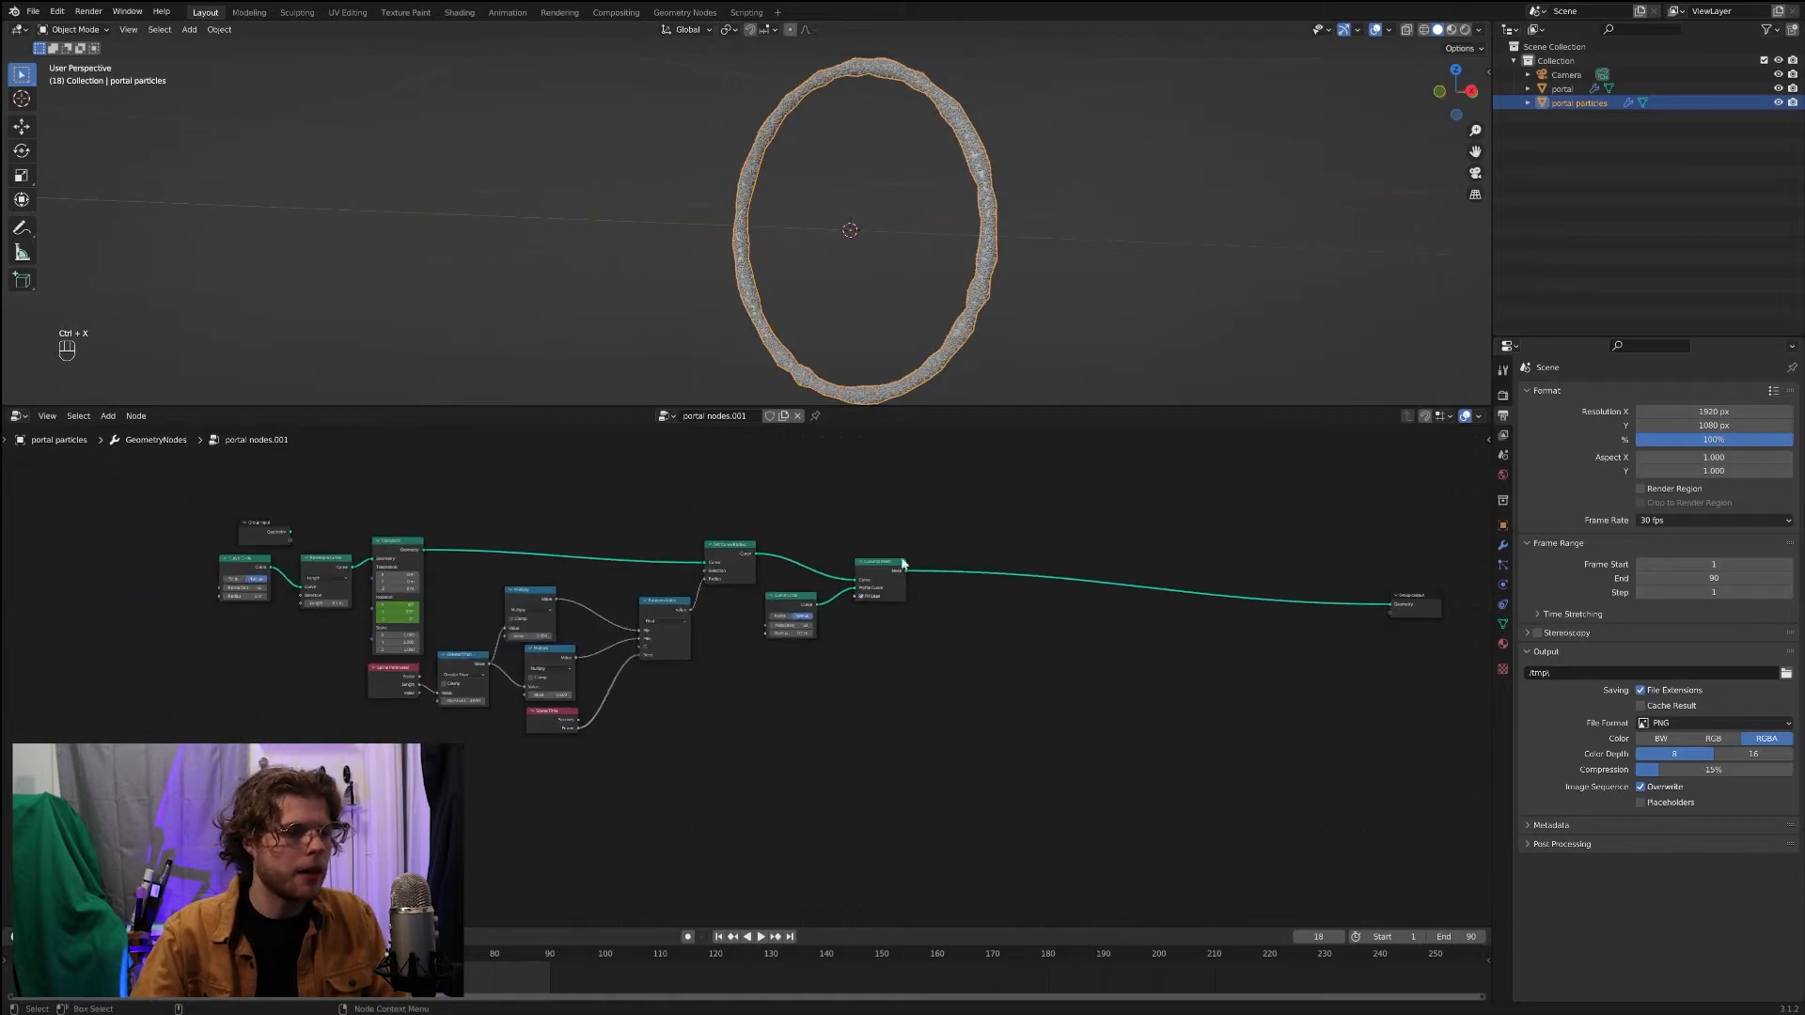
Step: Inspect the plain mesh ring beneath the spheres up close and add a particle system to the portal particles object
{"action": "scroll", "coordinate": [1141, 263], "scroll_direction": "up", "scroll_amount": 6}
{"action": "middle_click_drag", "start_coordinate": [1274, 261], "coordinate": [721, 258], "text": "shift"}
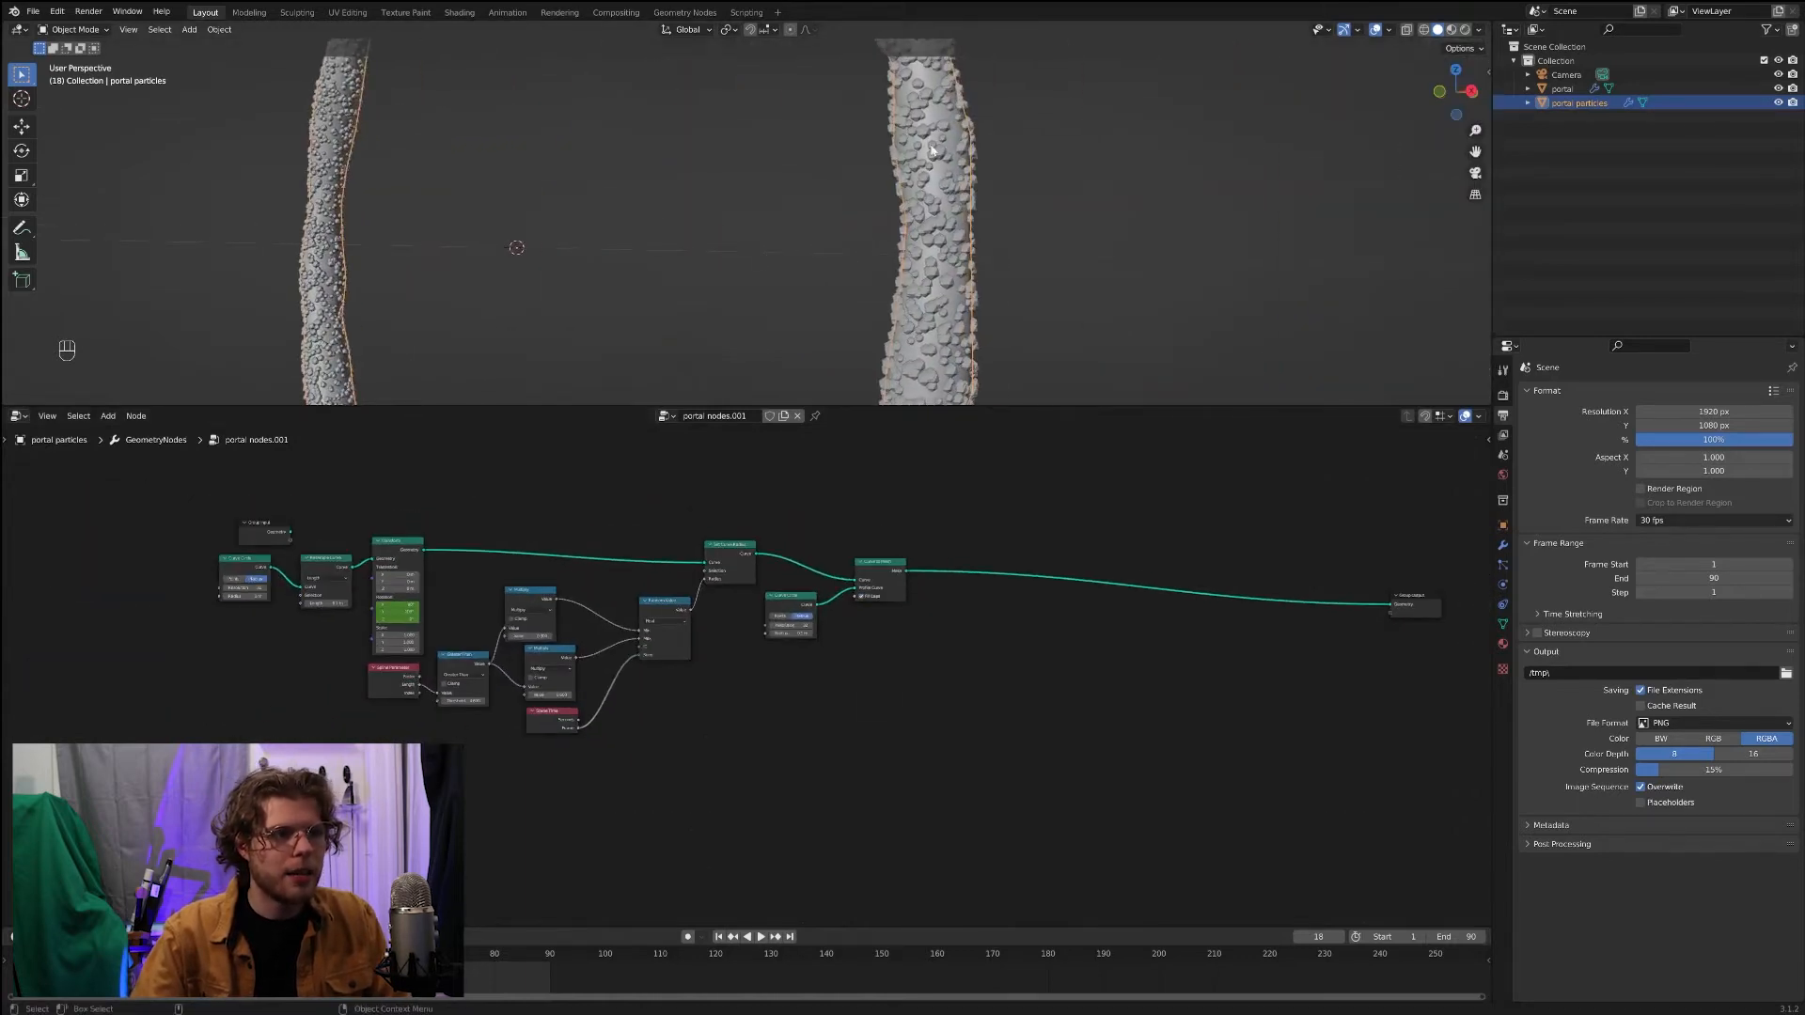
{"action": "middle_click_drag", "start_coordinate": [983, 179], "coordinate": [1004, 184]}
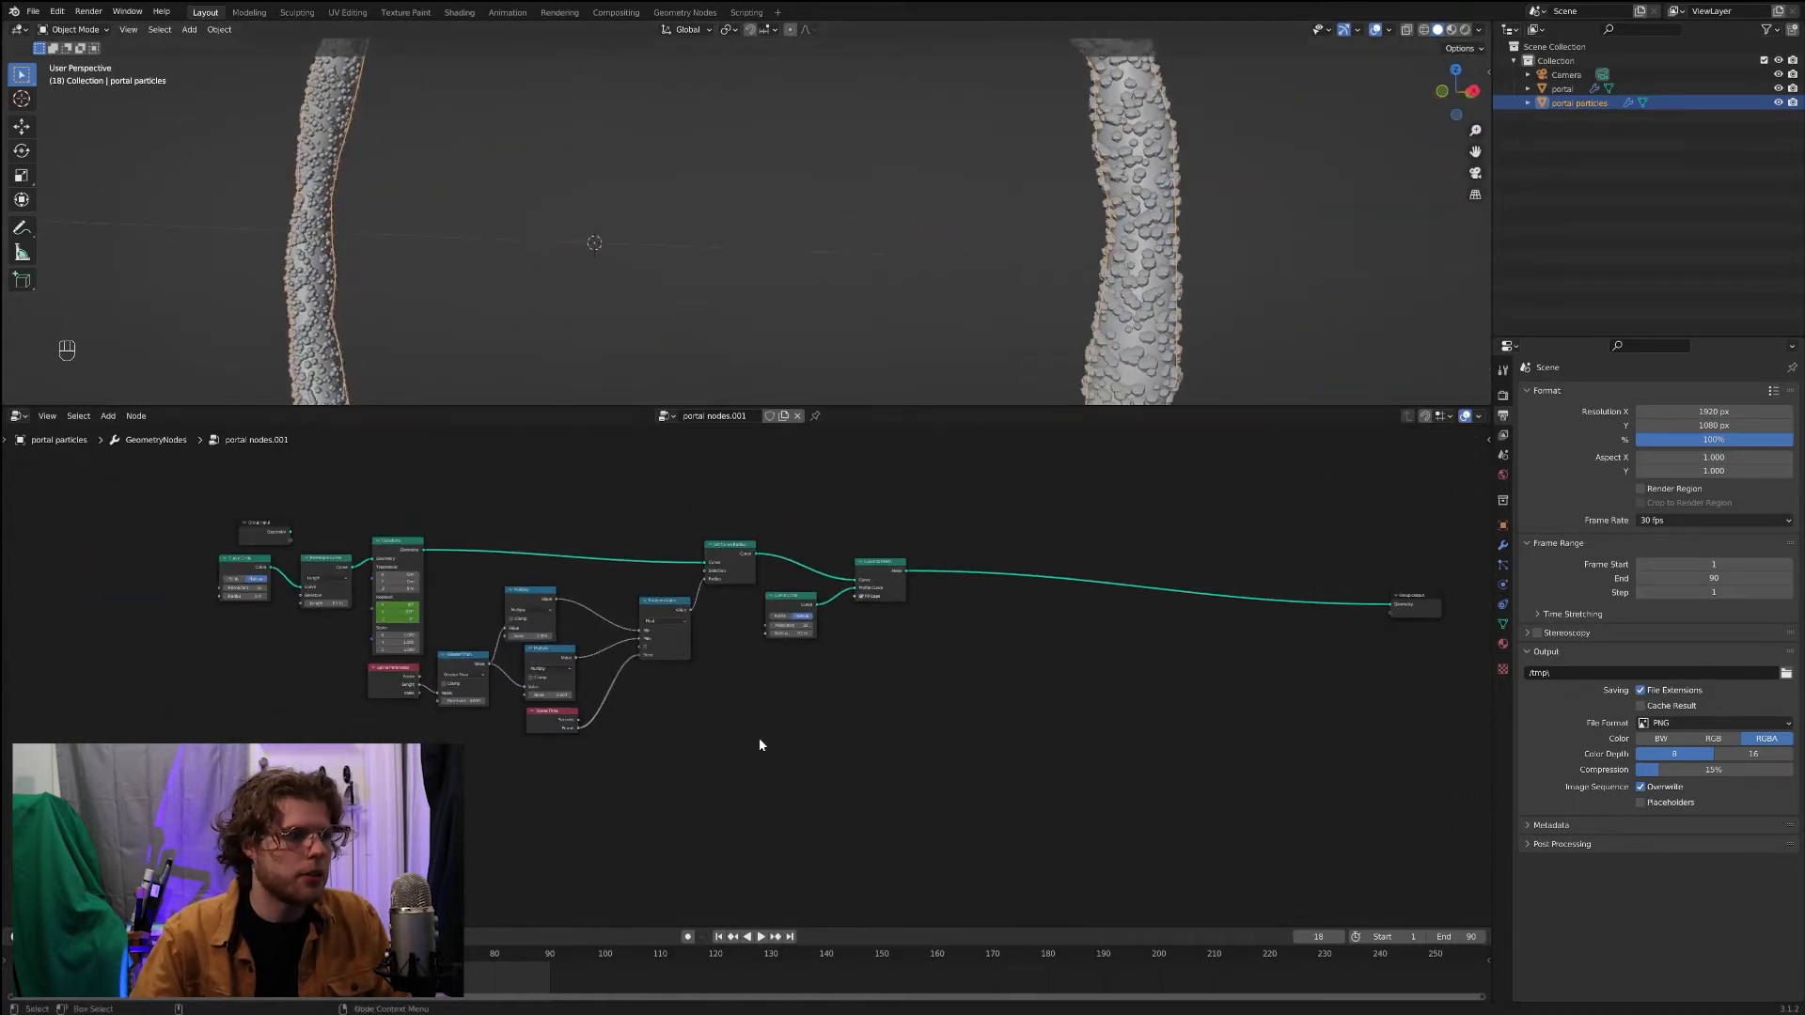
{"action": "scroll", "coordinate": [759, 744], "scroll_direction": "down", "scroll_amount": 1}
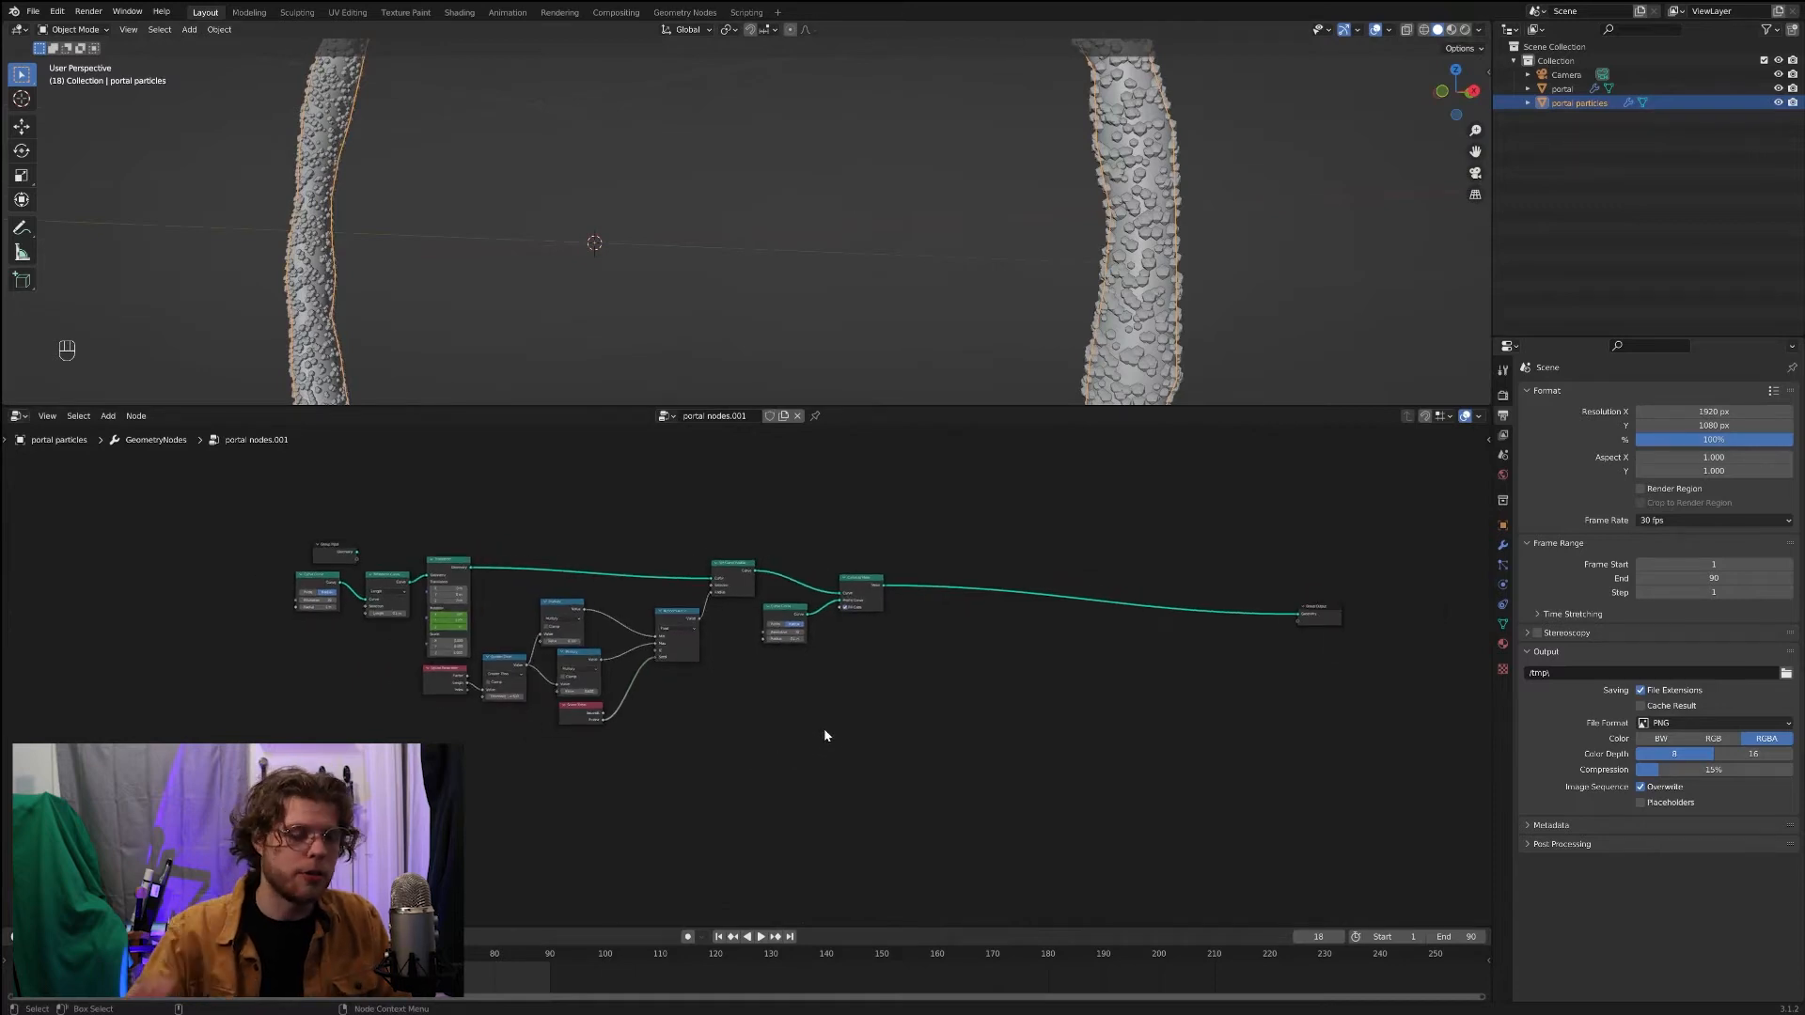
{"action": "scroll", "coordinate": [802, 746], "scroll_direction": "up", "scroll_amount": 2}
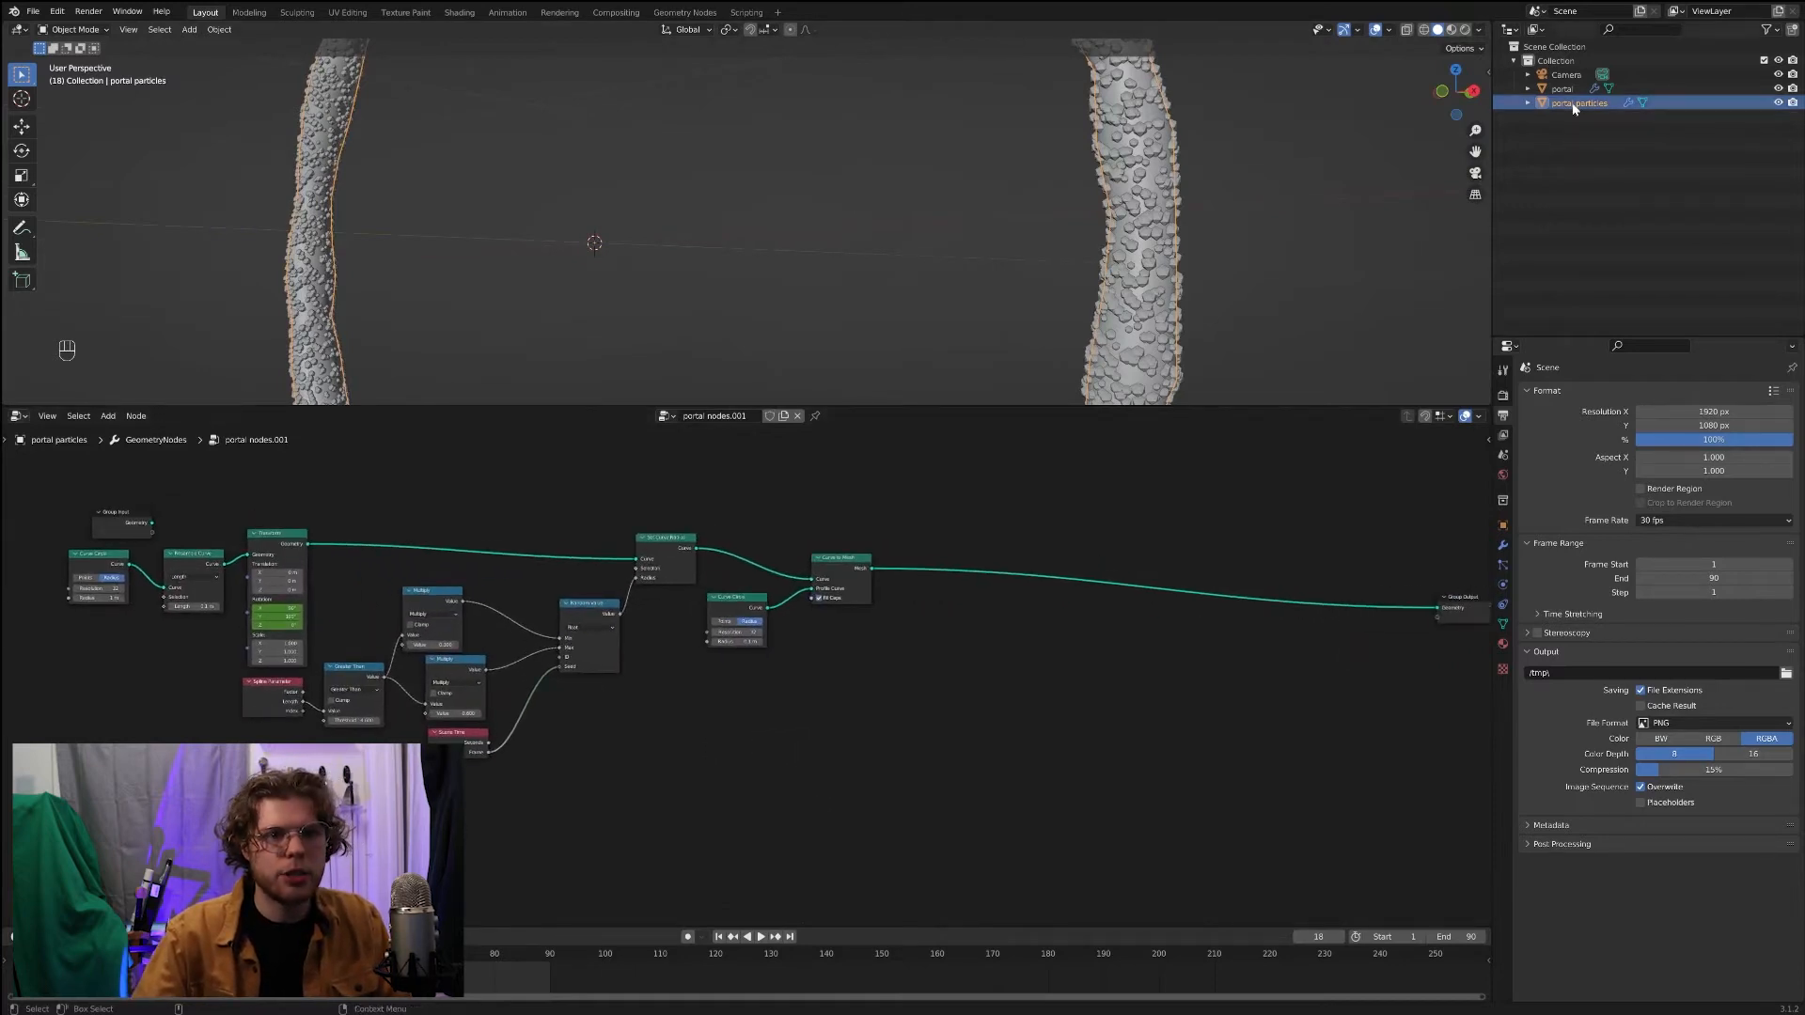
{"action": "left_click", "coordinate": [1502, 564]}
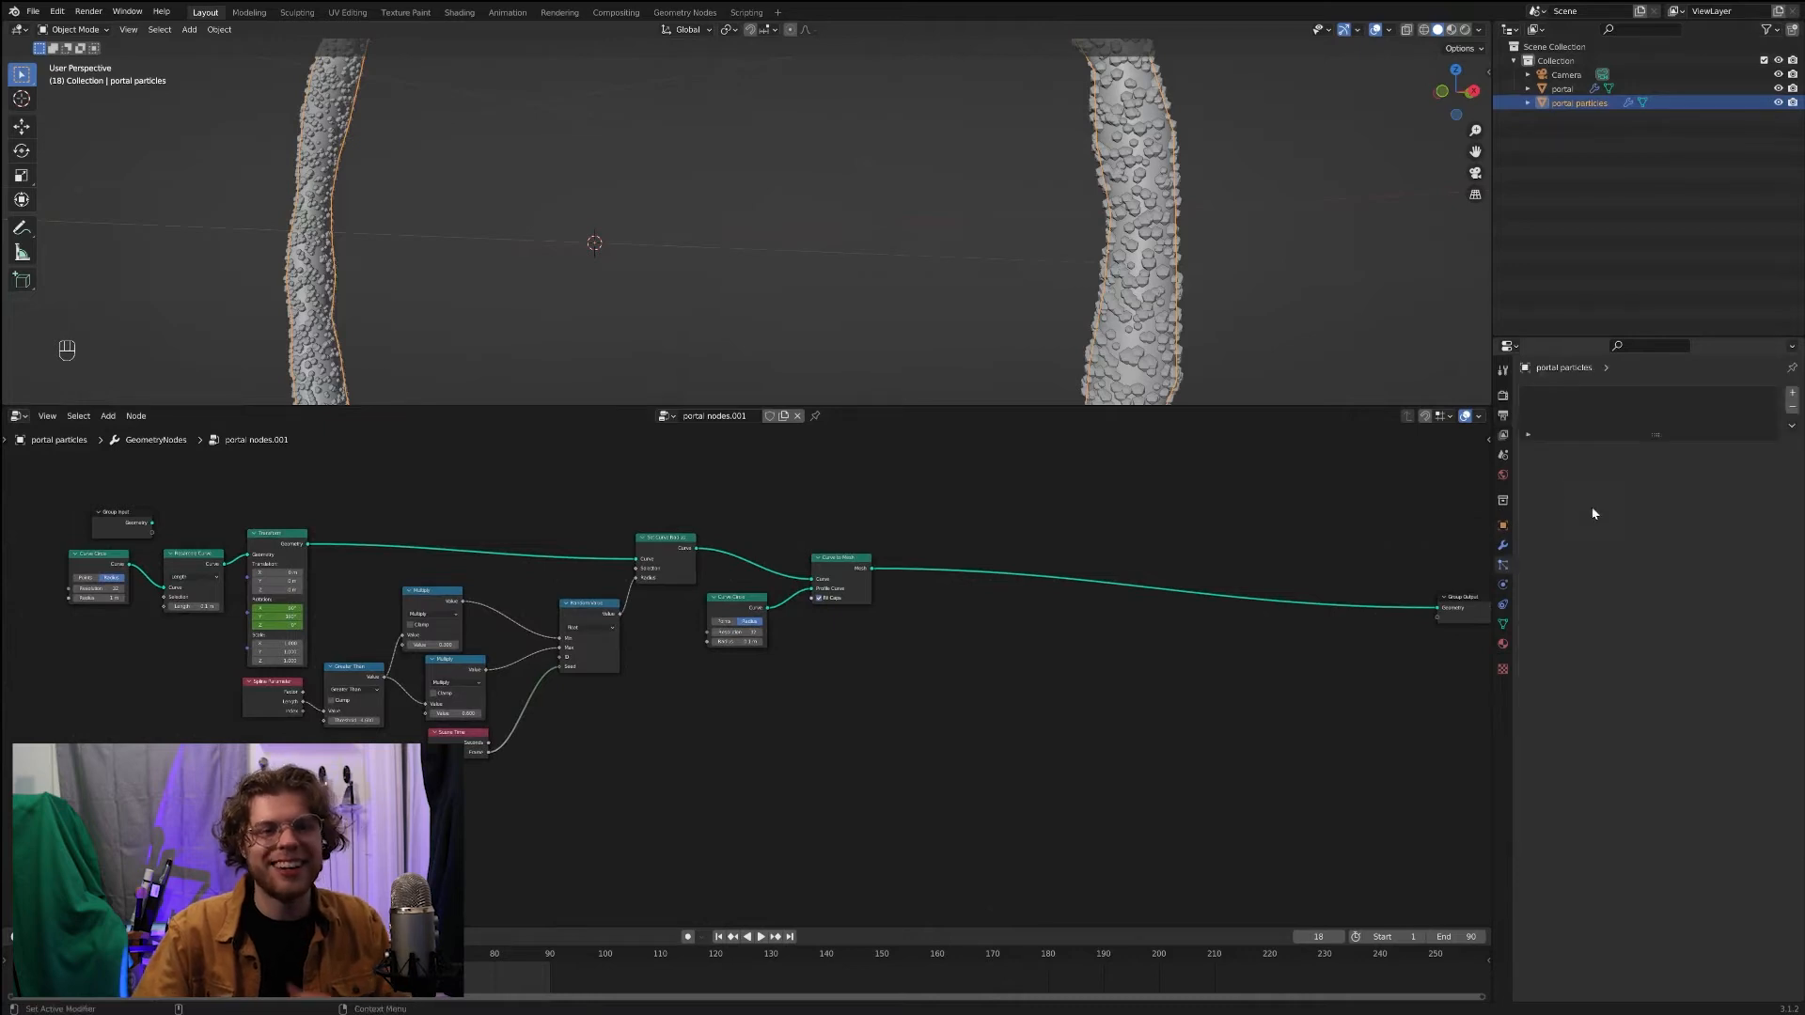
{"action": "left_click", "coordinate": [1791, 393]}
Step: Compare the two ring objects and play the animation with portal particles selected to examine where its particles are emitted
{"action": "left_click", "coordinate": [1562, 88]}
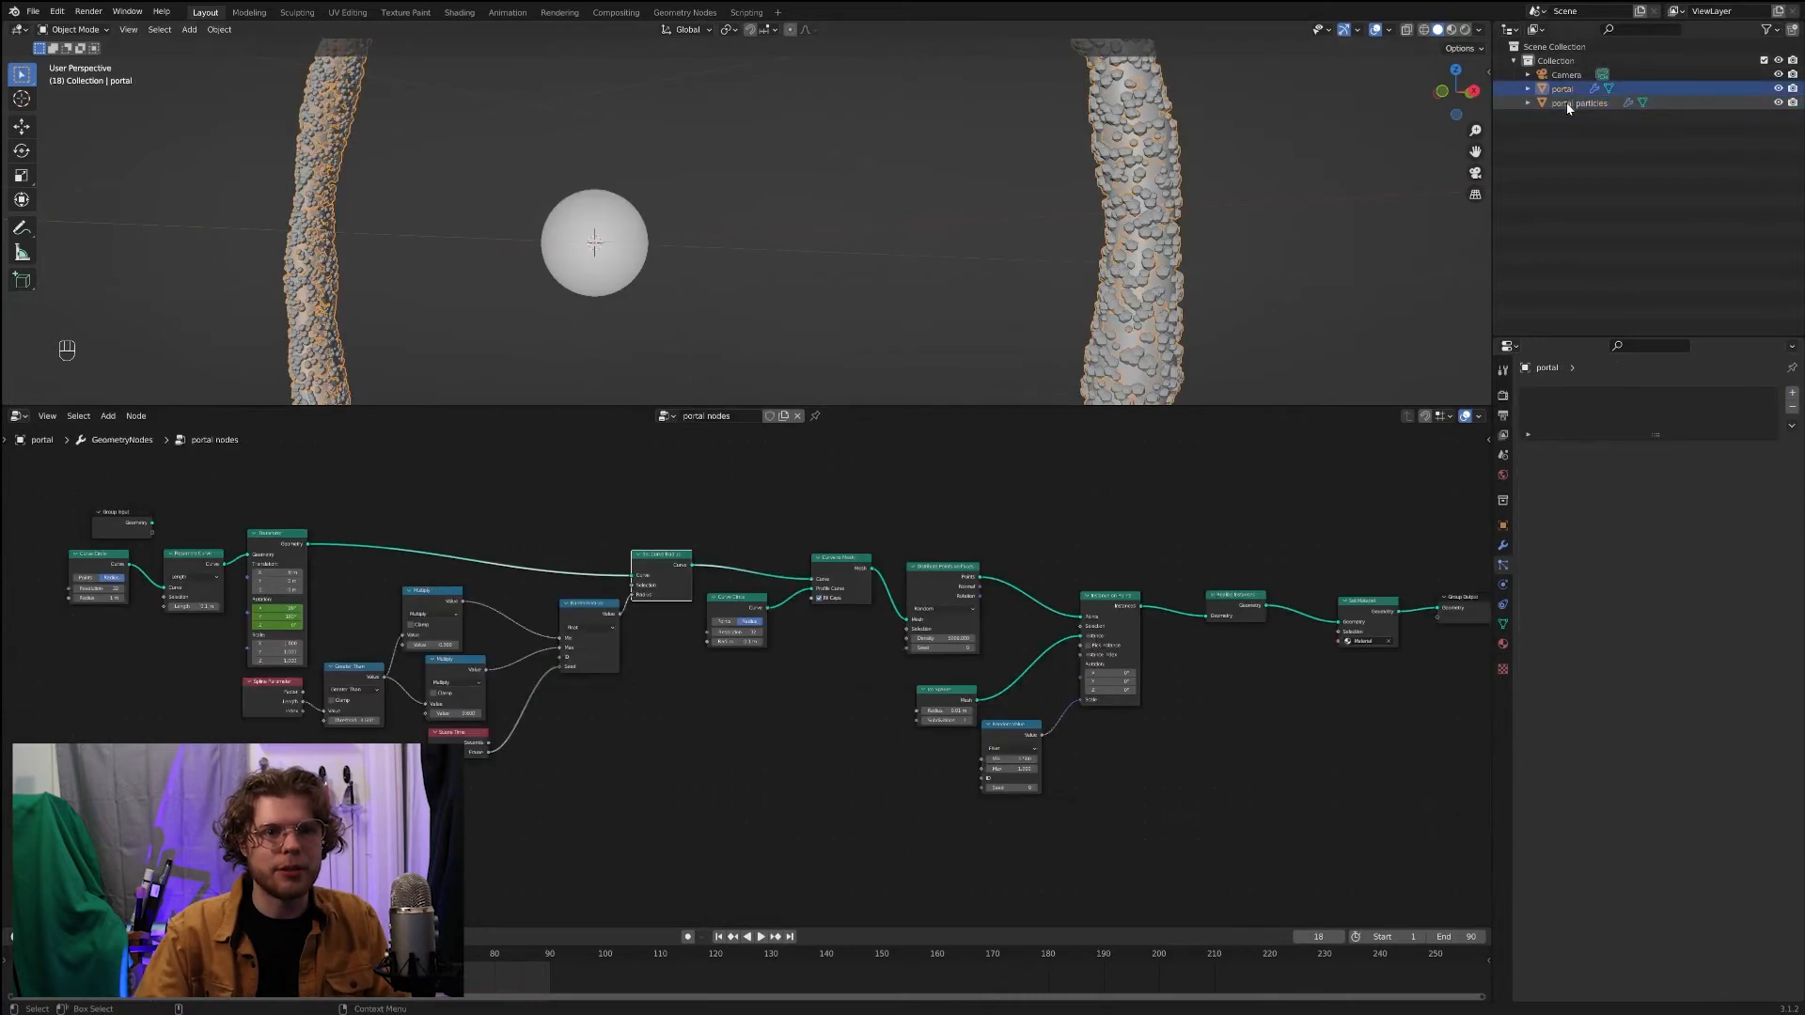
{"action": "left_click", "coordinate": [1578, 103]}
{"action": "scroll", "coordinate": [736, 221], "scroll_direction": "down", "scroll_amount": 3}
{"action": "middle_click_drag", "start_coordinate": [736, 220], "coordinate": [866, 275]}
{"action": "key", "text": "space"}
{"action": "scroll", "coordinate": [846, 270], "scroll_direction": "down", "scroll_amount": 3}
{"action": "key", "text": "space"}
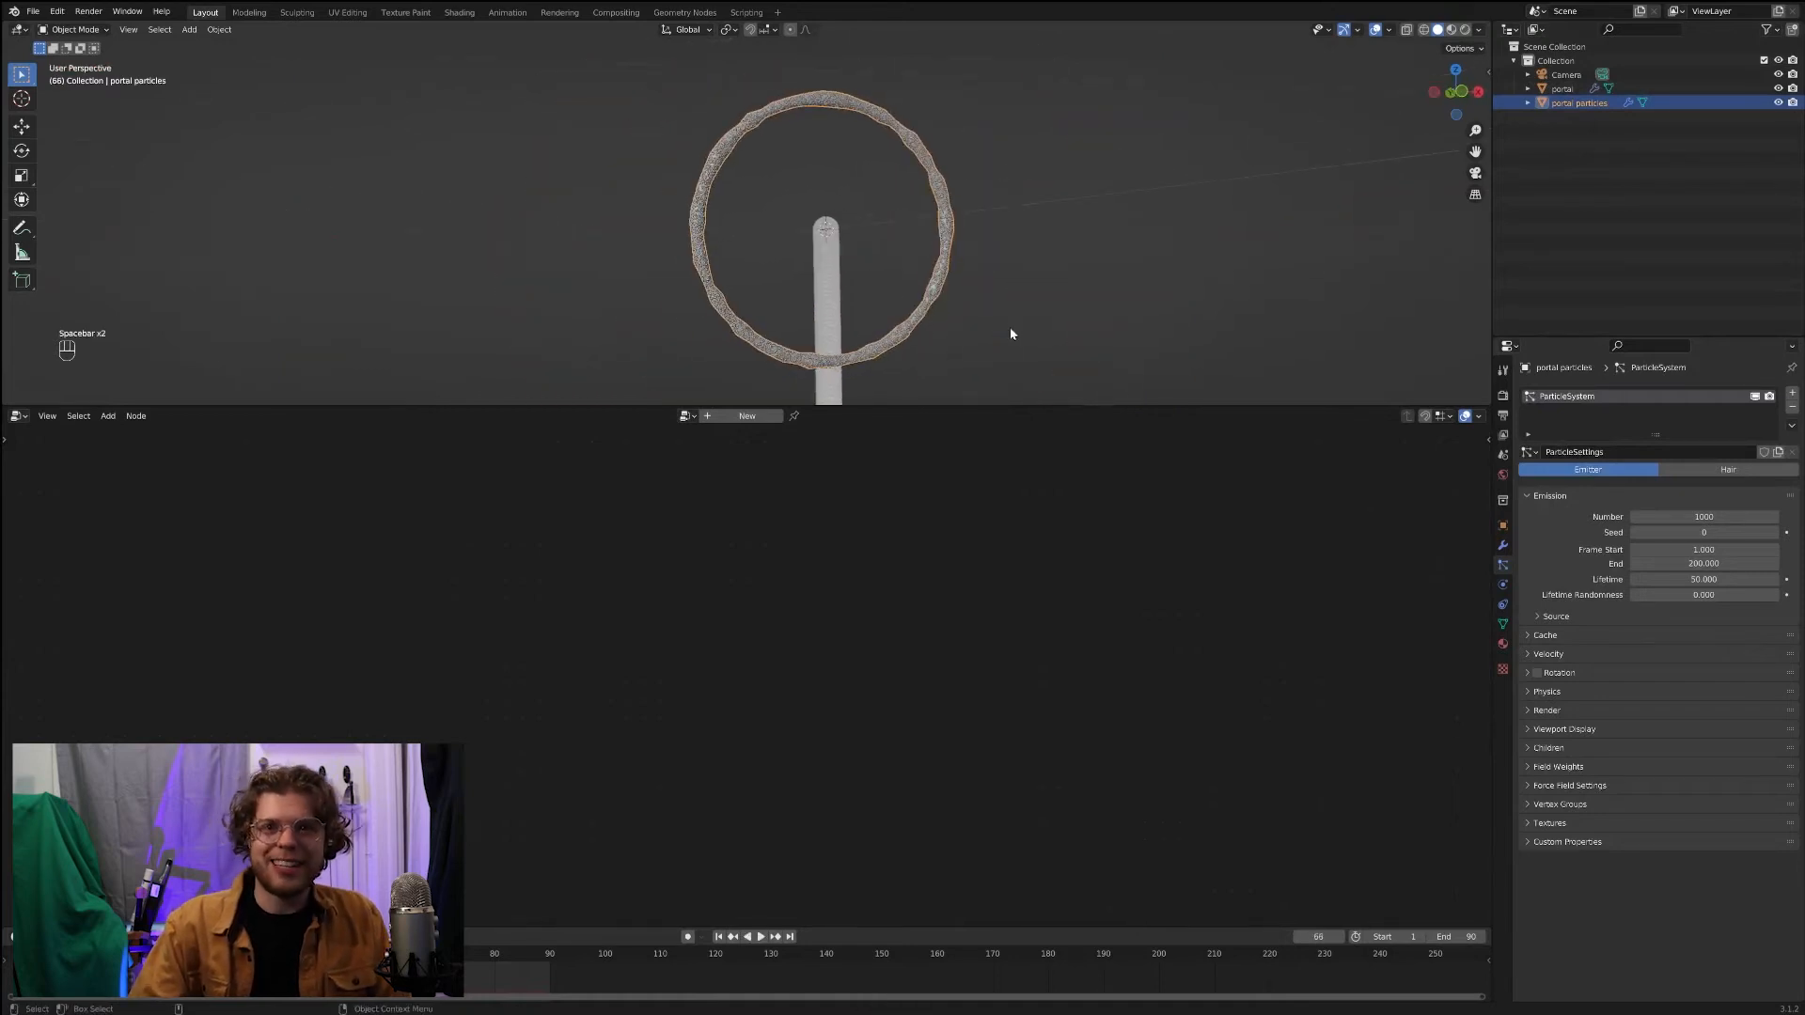
{"action": "scroll", "coordinate": [955, 337], "scroll_direction": "up", "scroll_amount": 2}
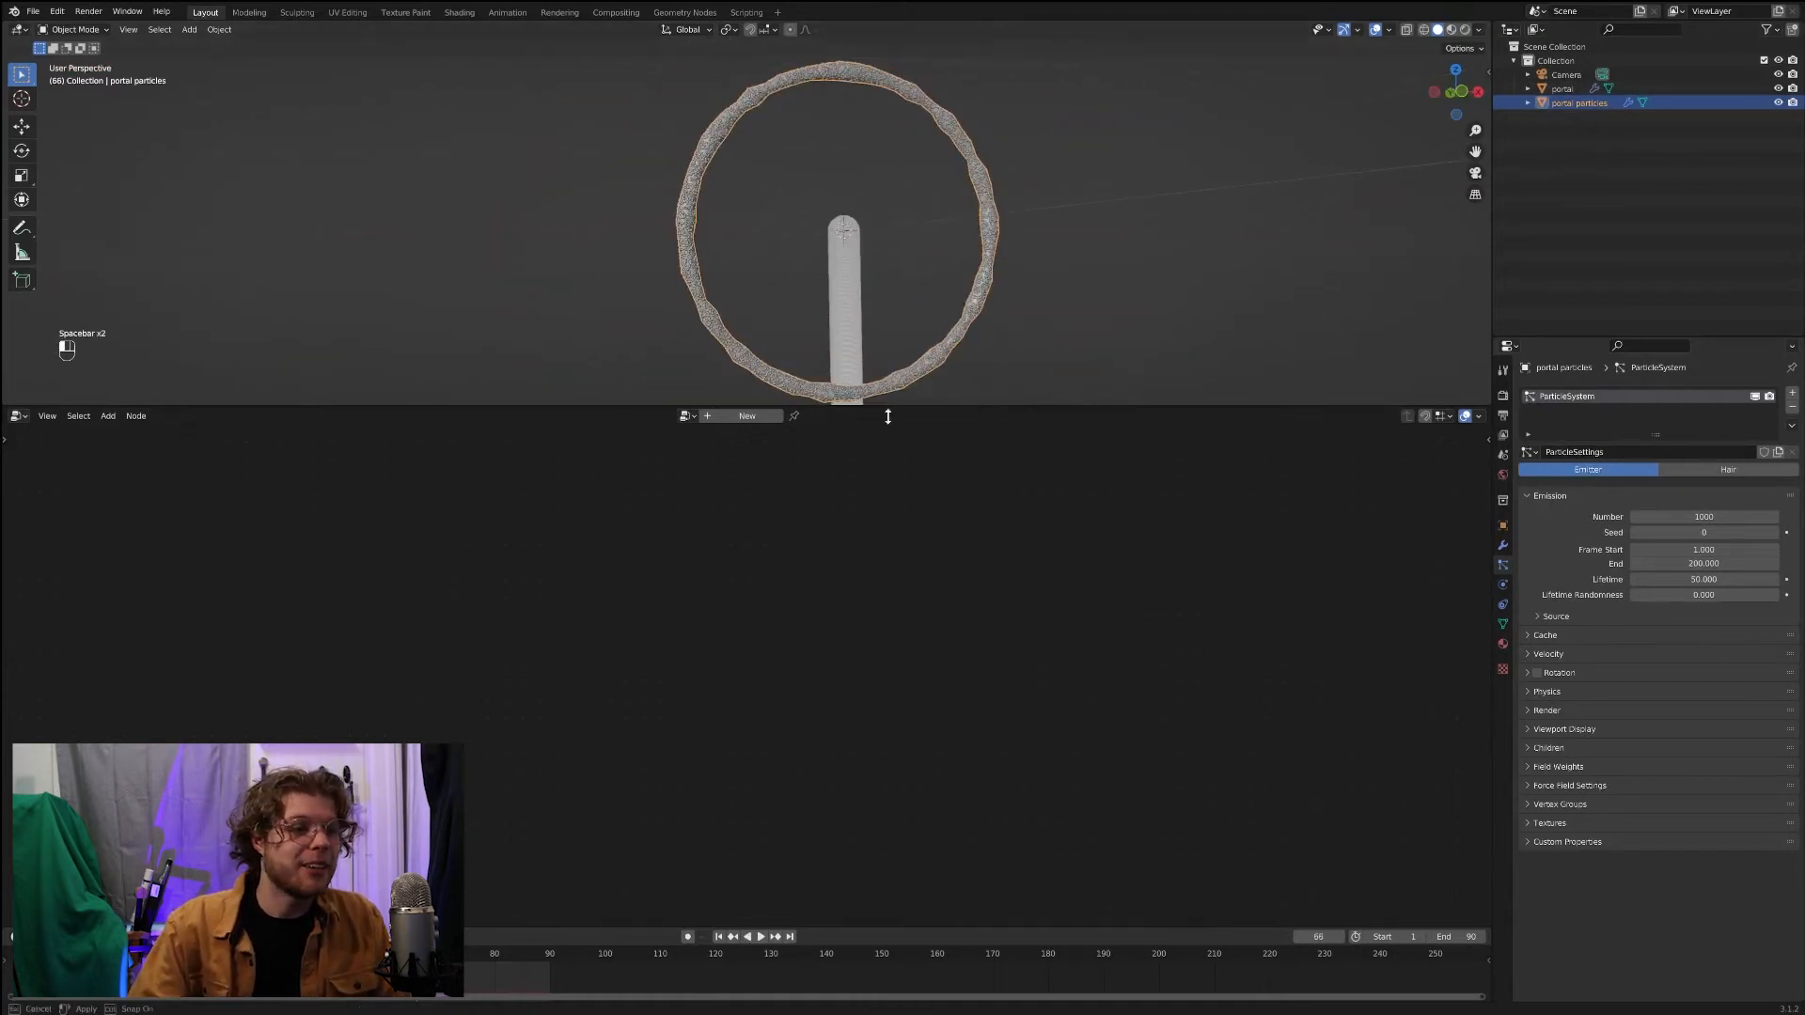
Step: Enlarge the 3D viewport above the node editor and return the animation to frame 1
{"action": "left_click_drag", "start_coordinate": [887, 408], "coordinate": [833, 651]}
{"action": "middle_click_drag", "start_coordinate": [1083, 474], "coordinate": [1032, 391], "text": "shift"}
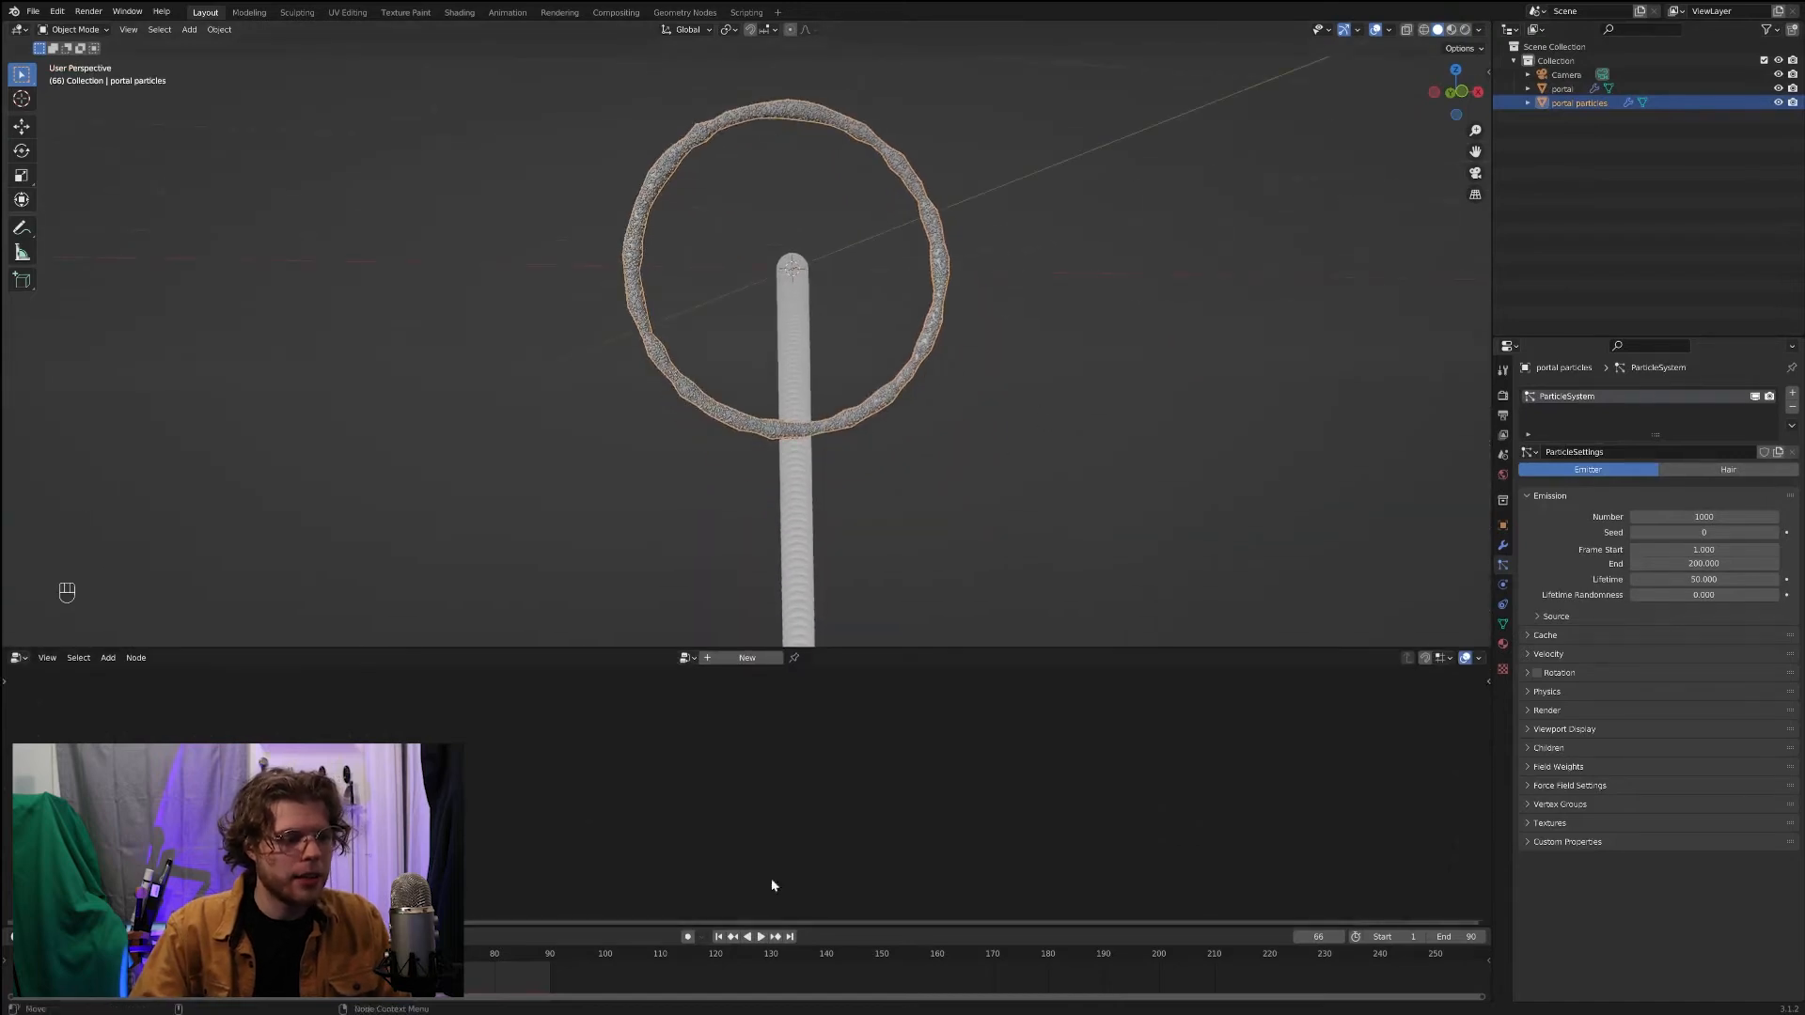
{"action": "left_click", "coordinate": [718, 936]}
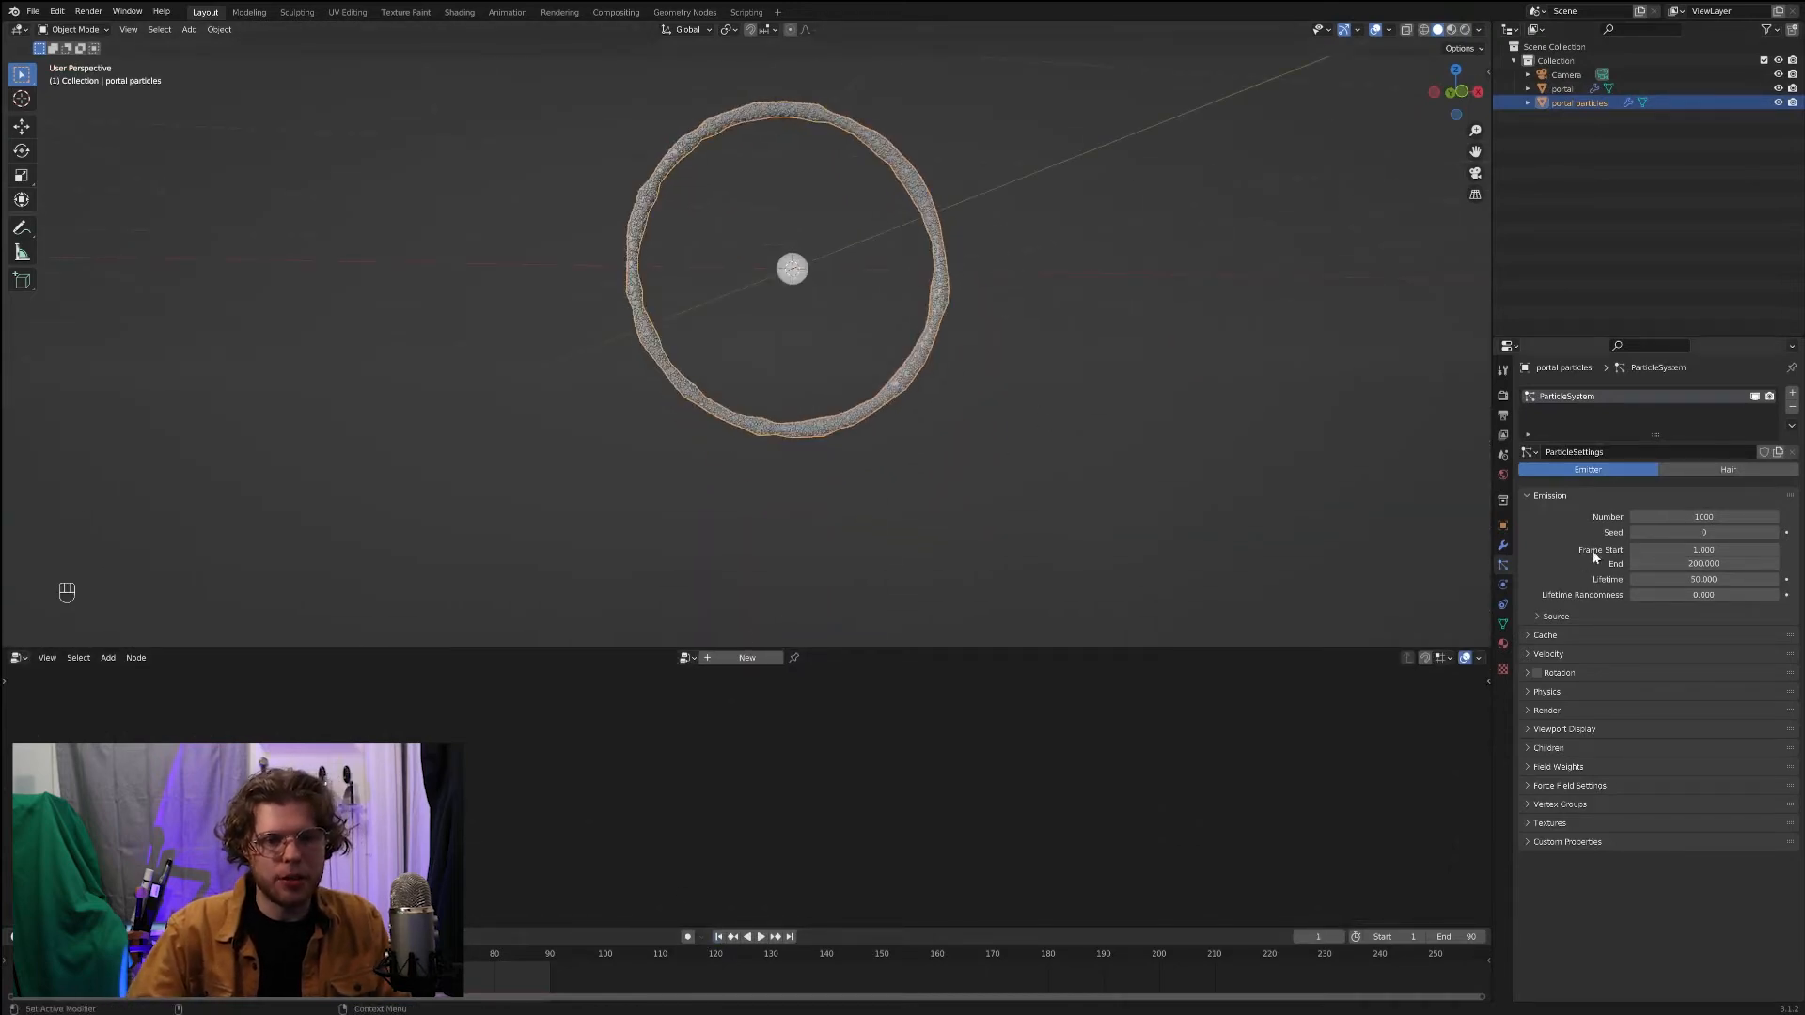
Step: Set the portal particles' emission number to 100000
{"action": "left_click", "coordinate": [1679, 519]}
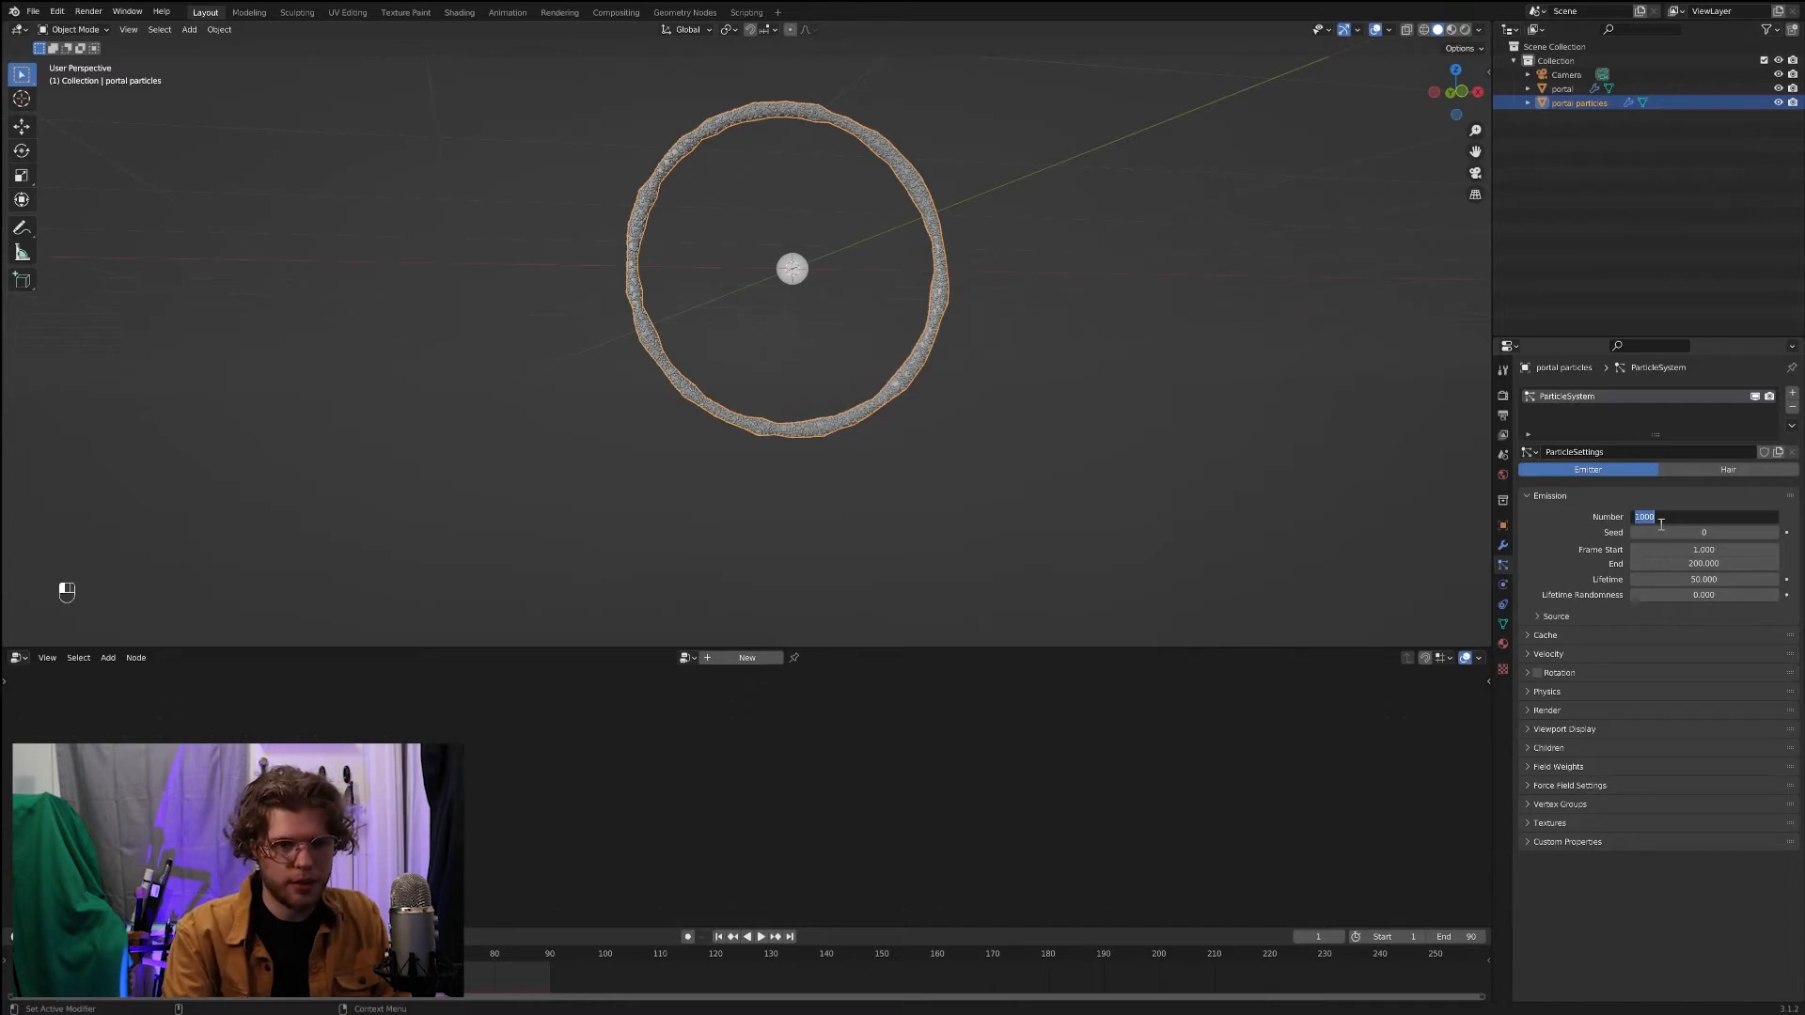
{"action": "type", "text": "1"}
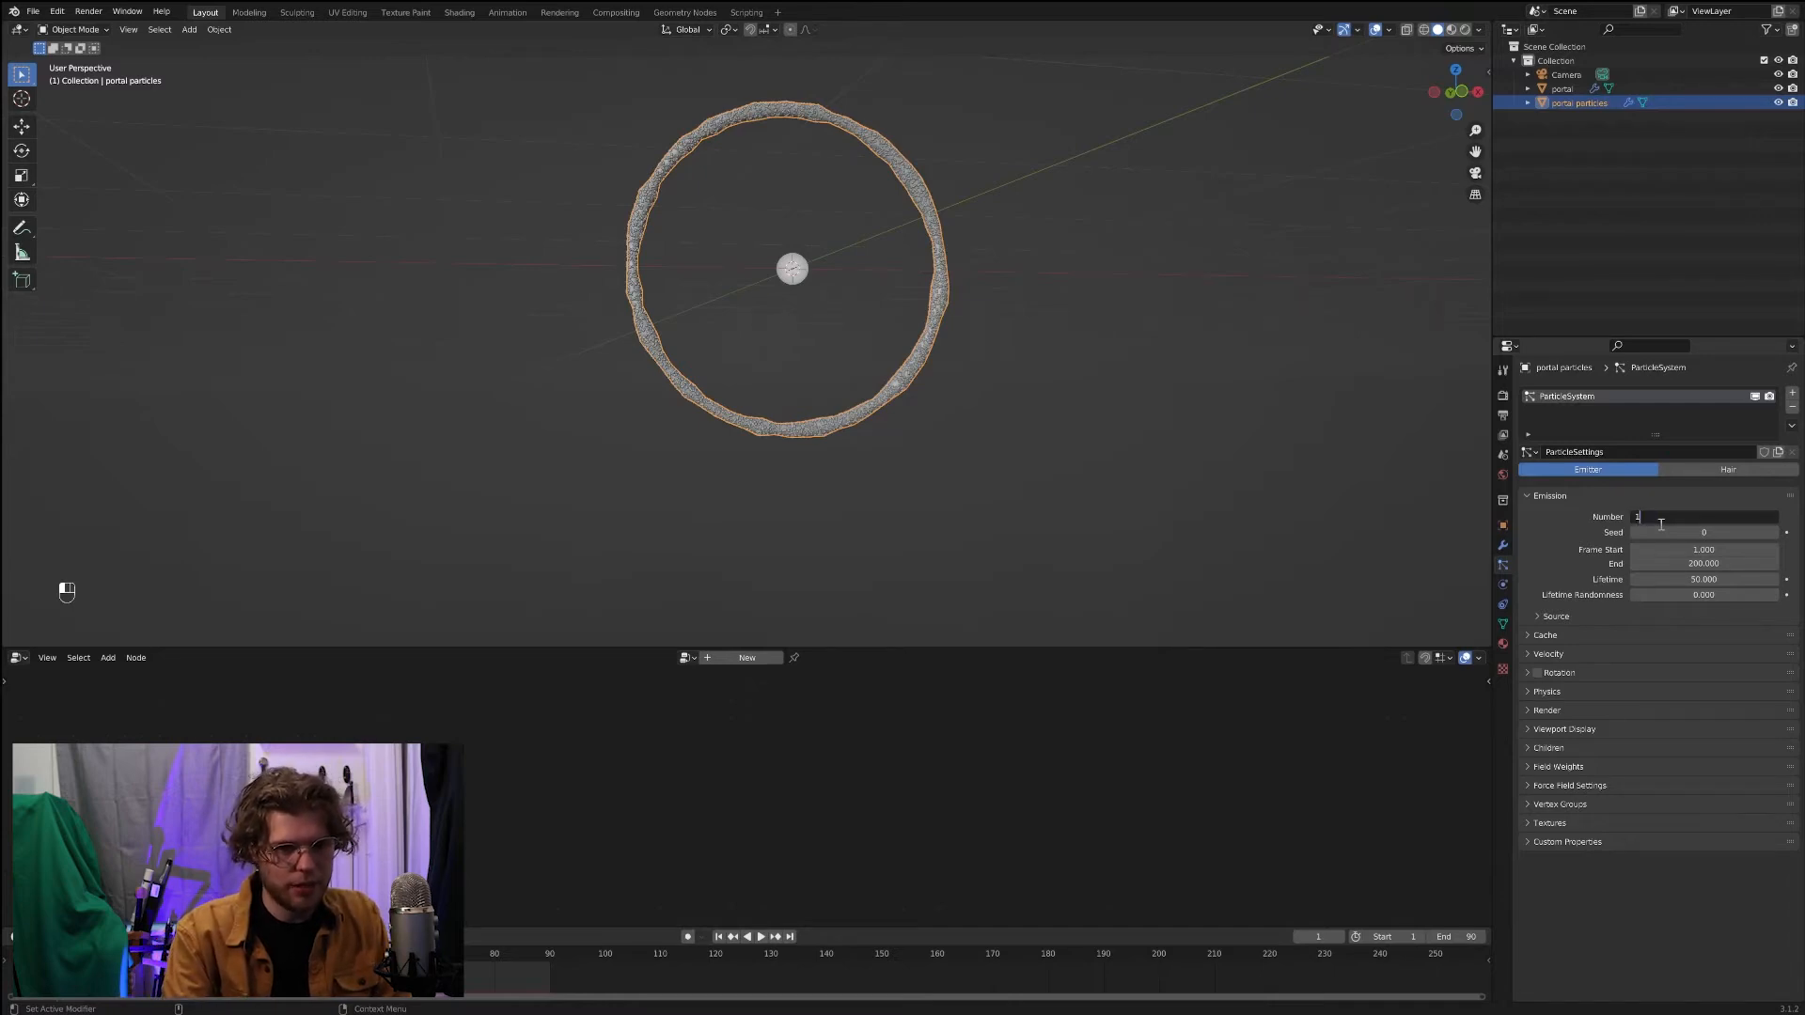
{"action": "type", "text": "0000"}
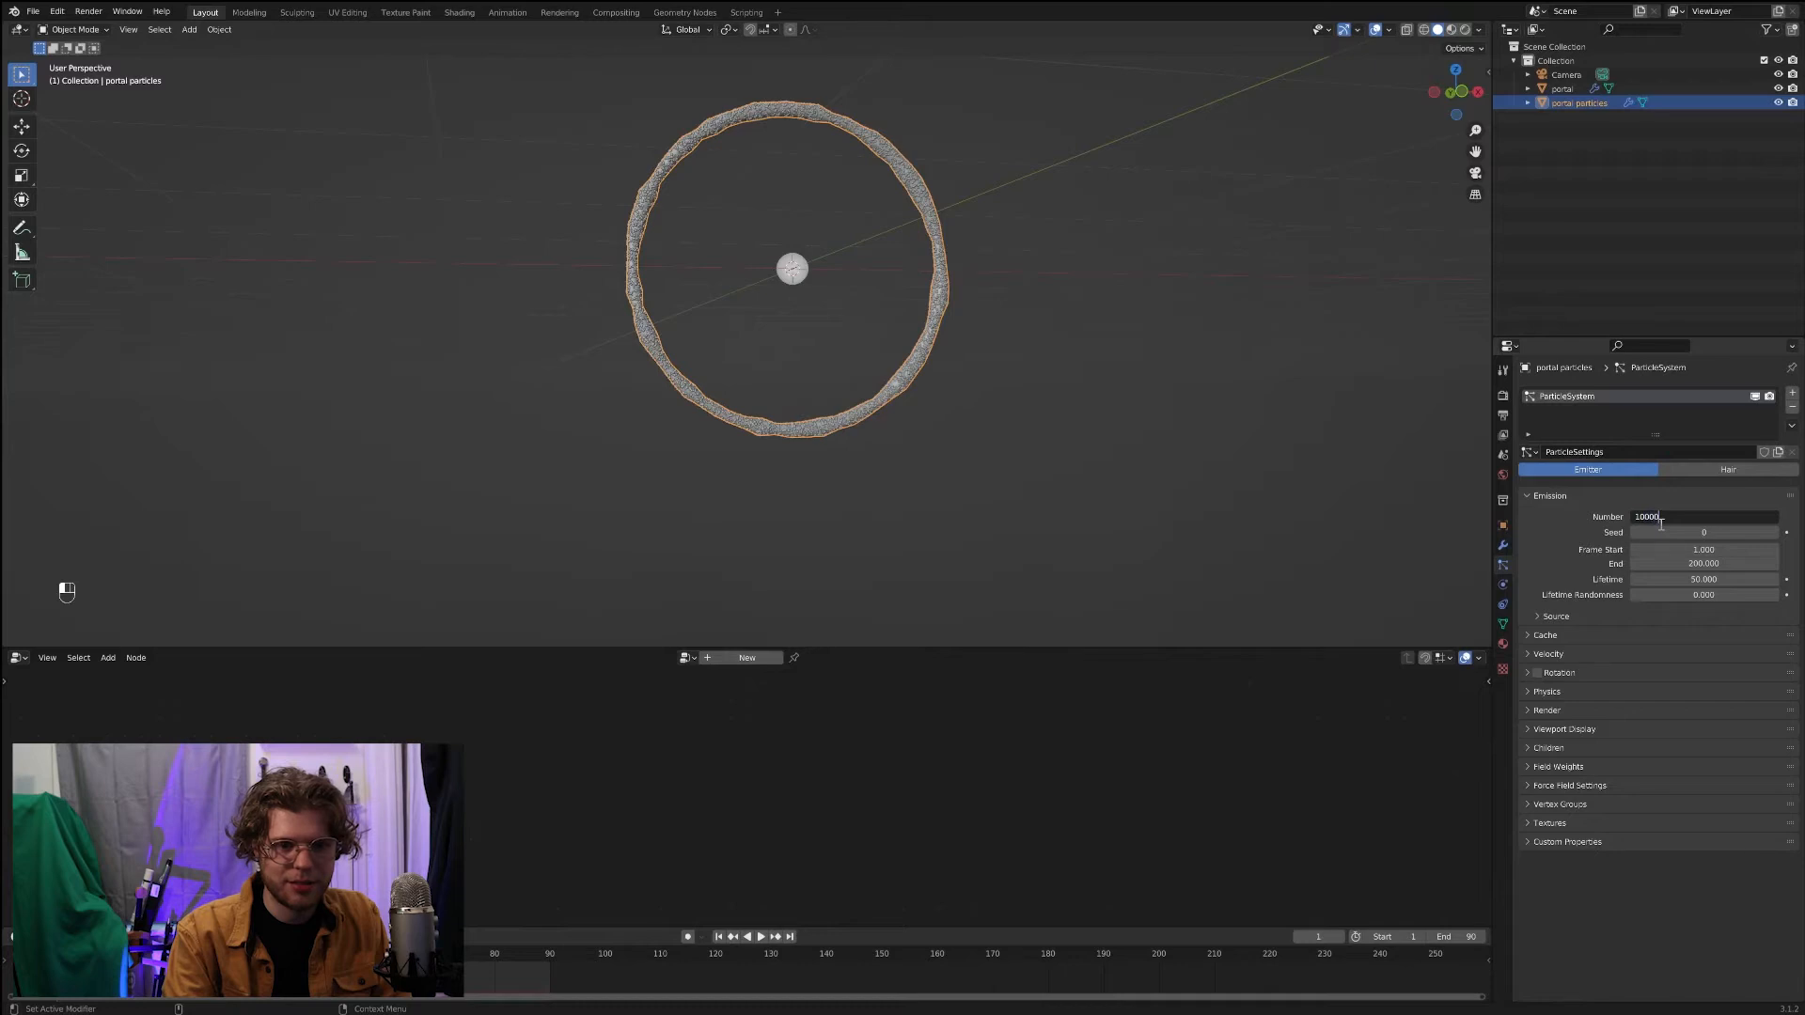
{"action": "type", "text": "0"}
{"action": "key", "text": "Return"}
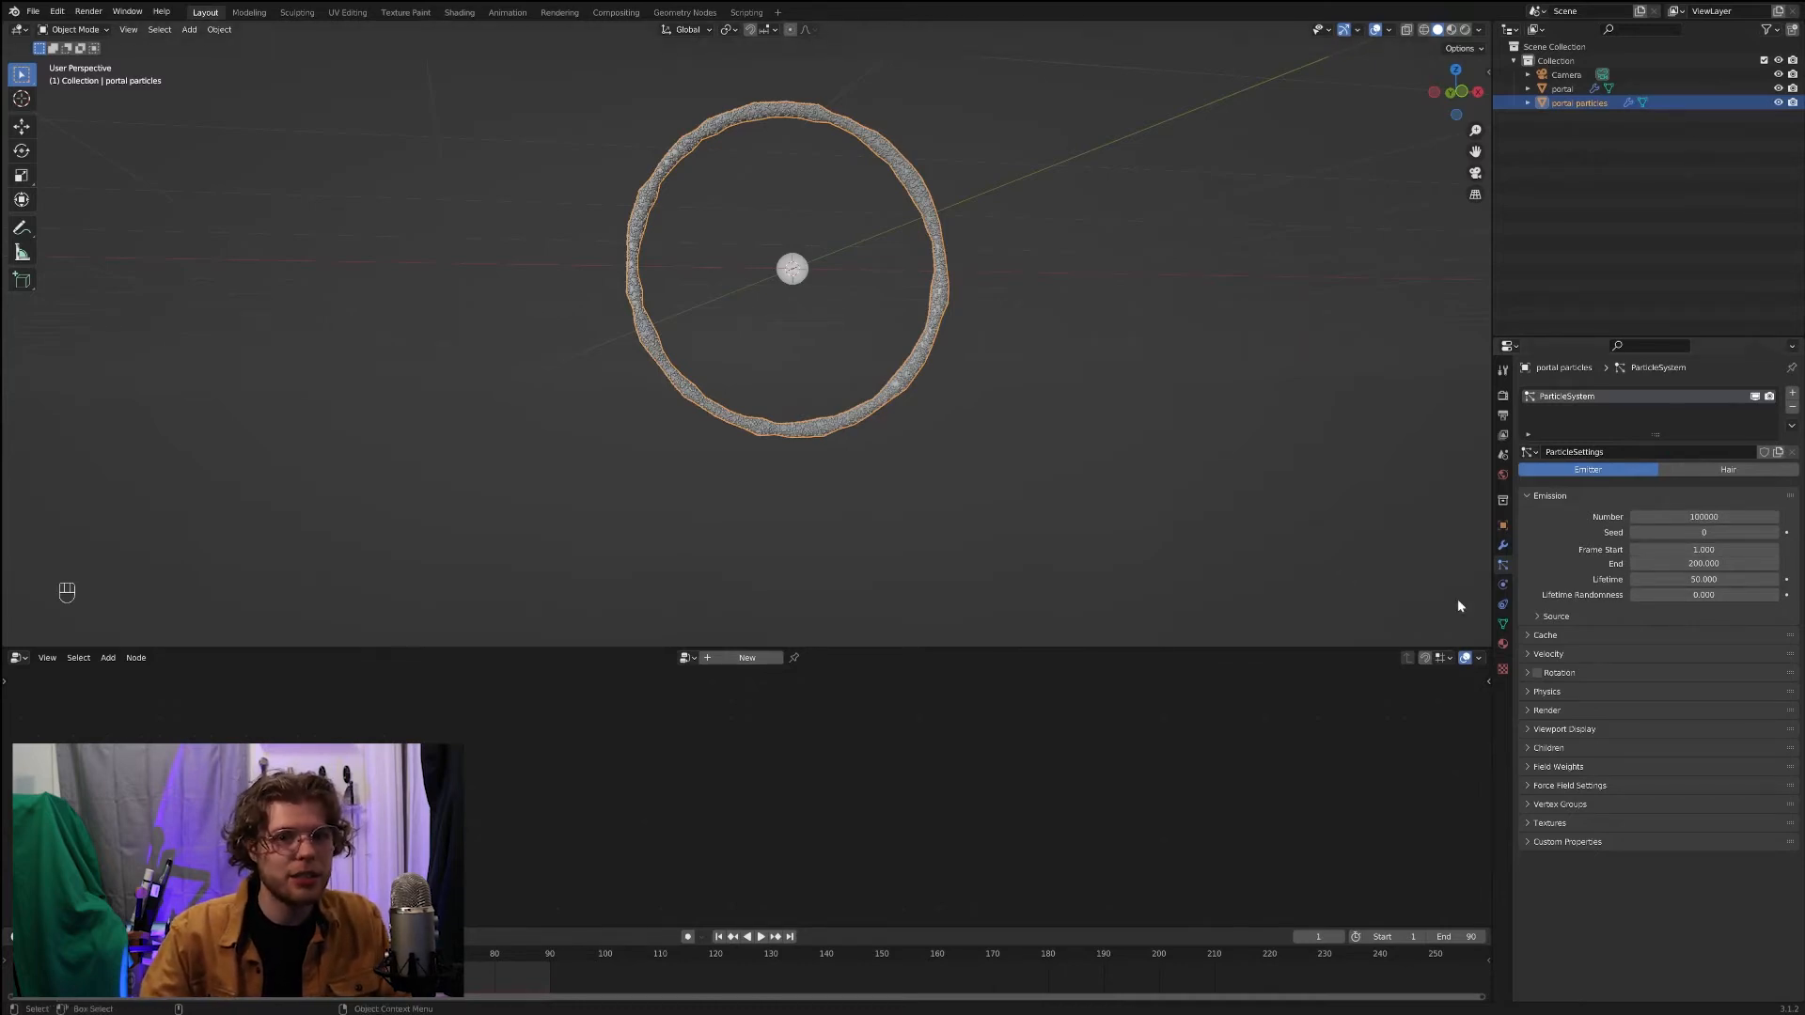
Step: Set the particle lifetime to 2 frames and the emission end frame to 100
{"action": "left_click", "coordinate": [1646, 579]}
{"action": "type", "text": "2"}
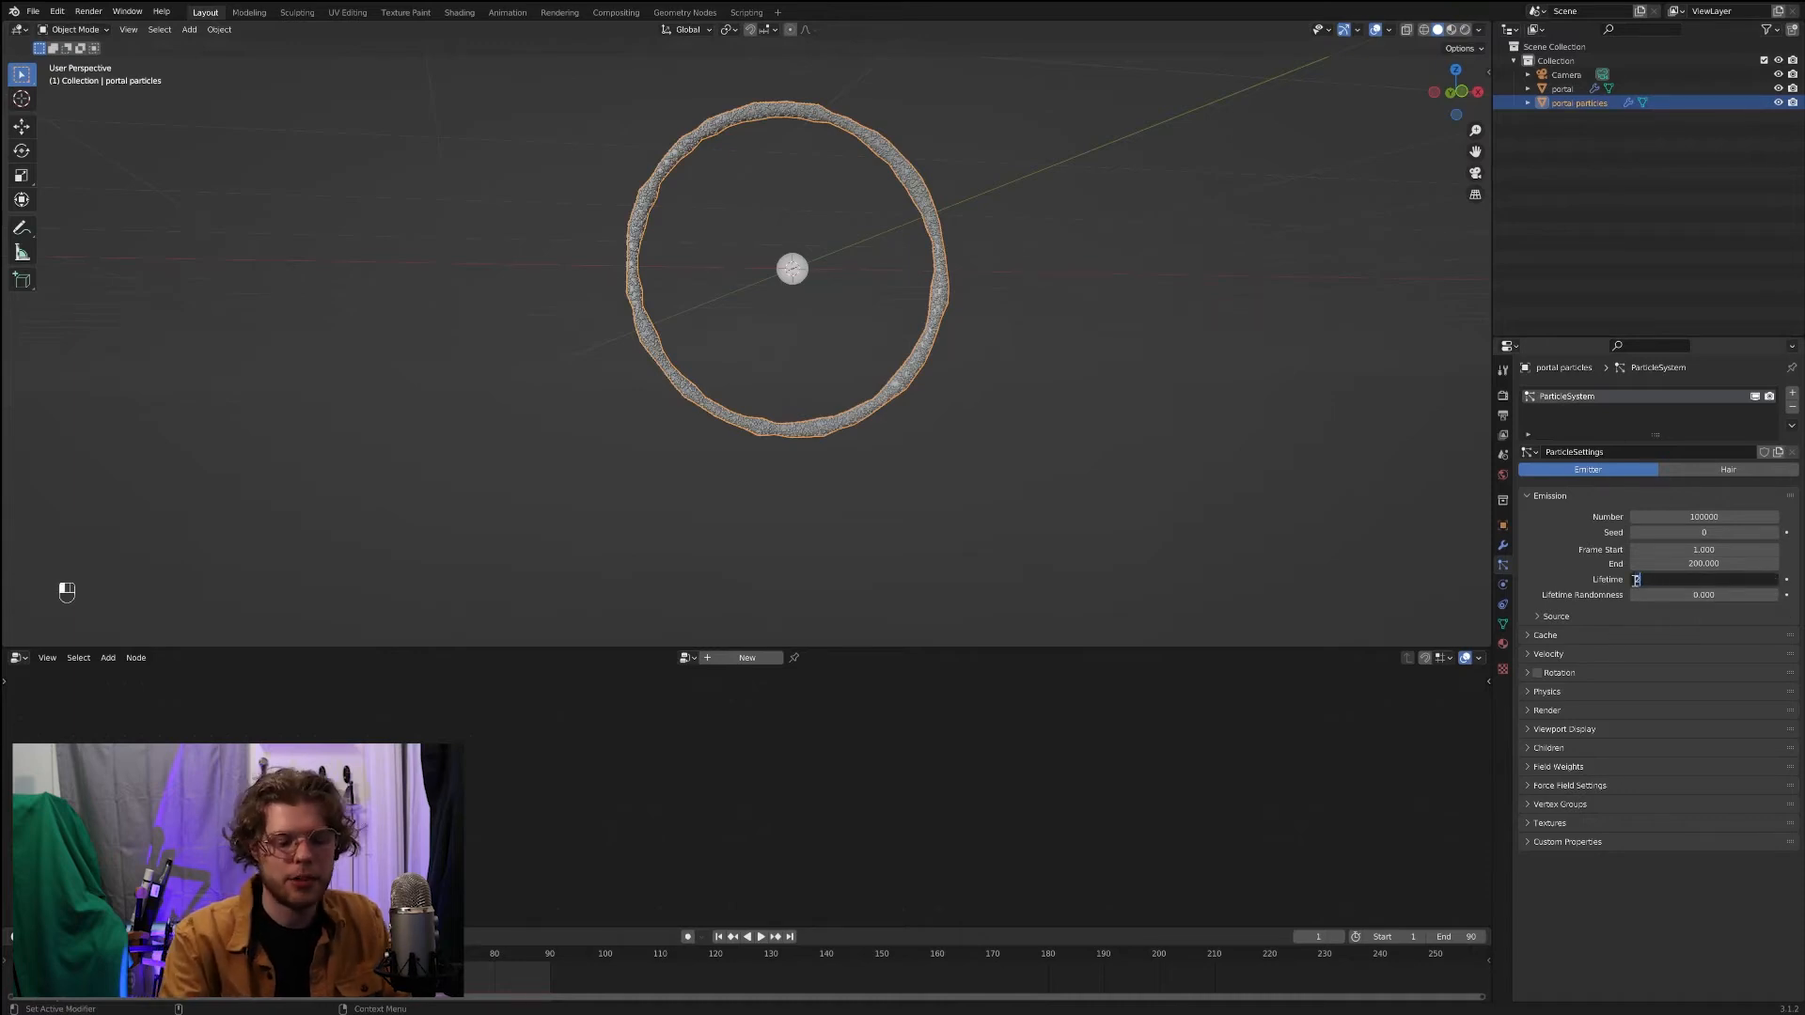
{"action": "key", "text": "Return"}
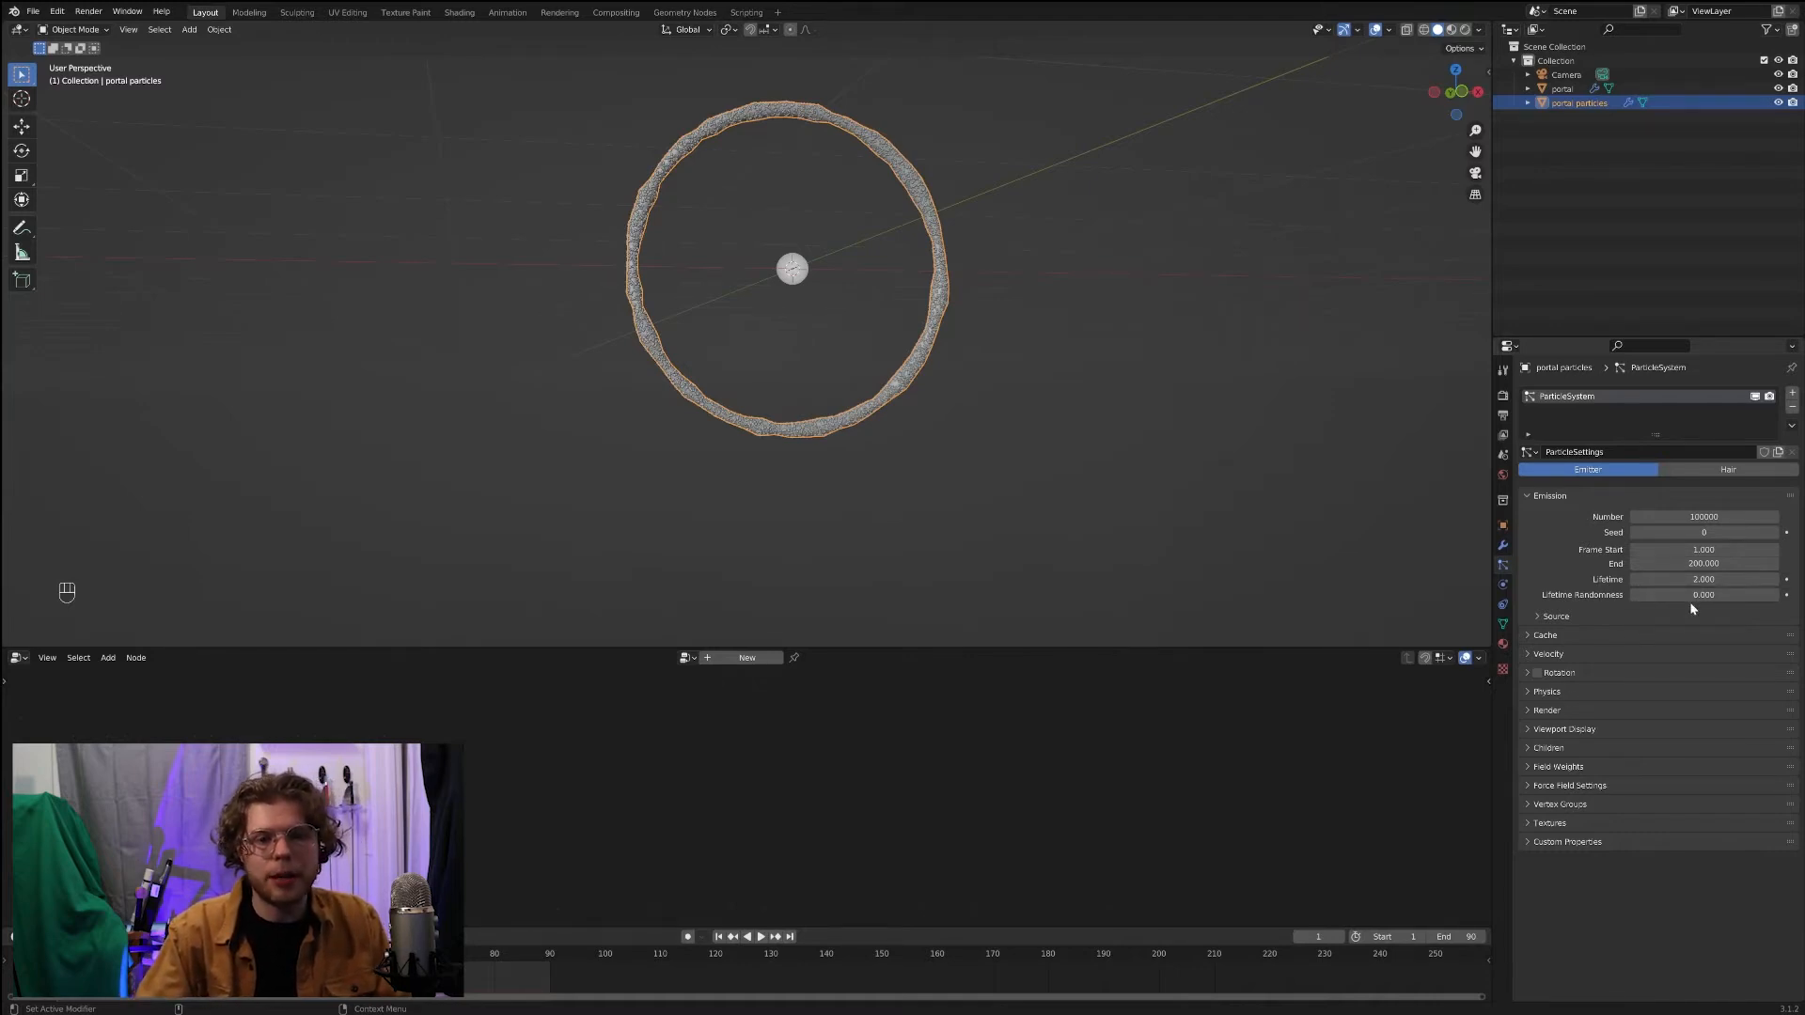
{"action": "left_click", "coordinate": [1714, 564]}
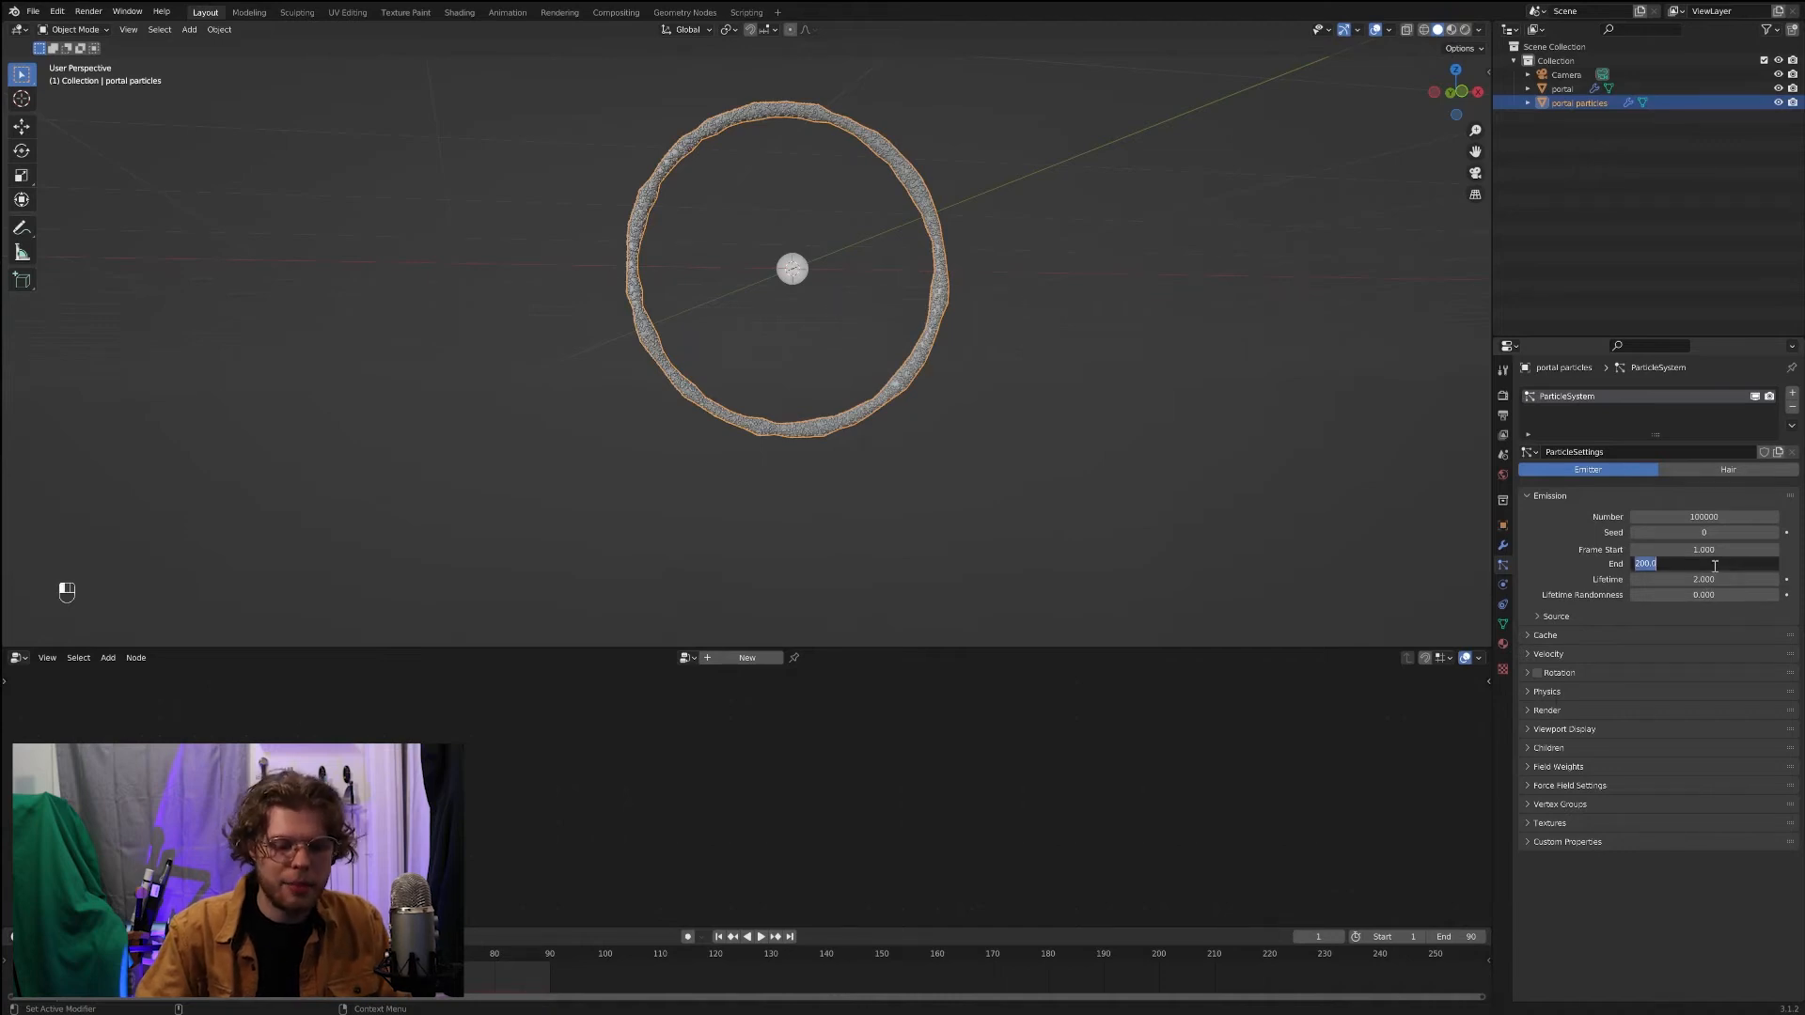
{"action": "type", "text": "100"}
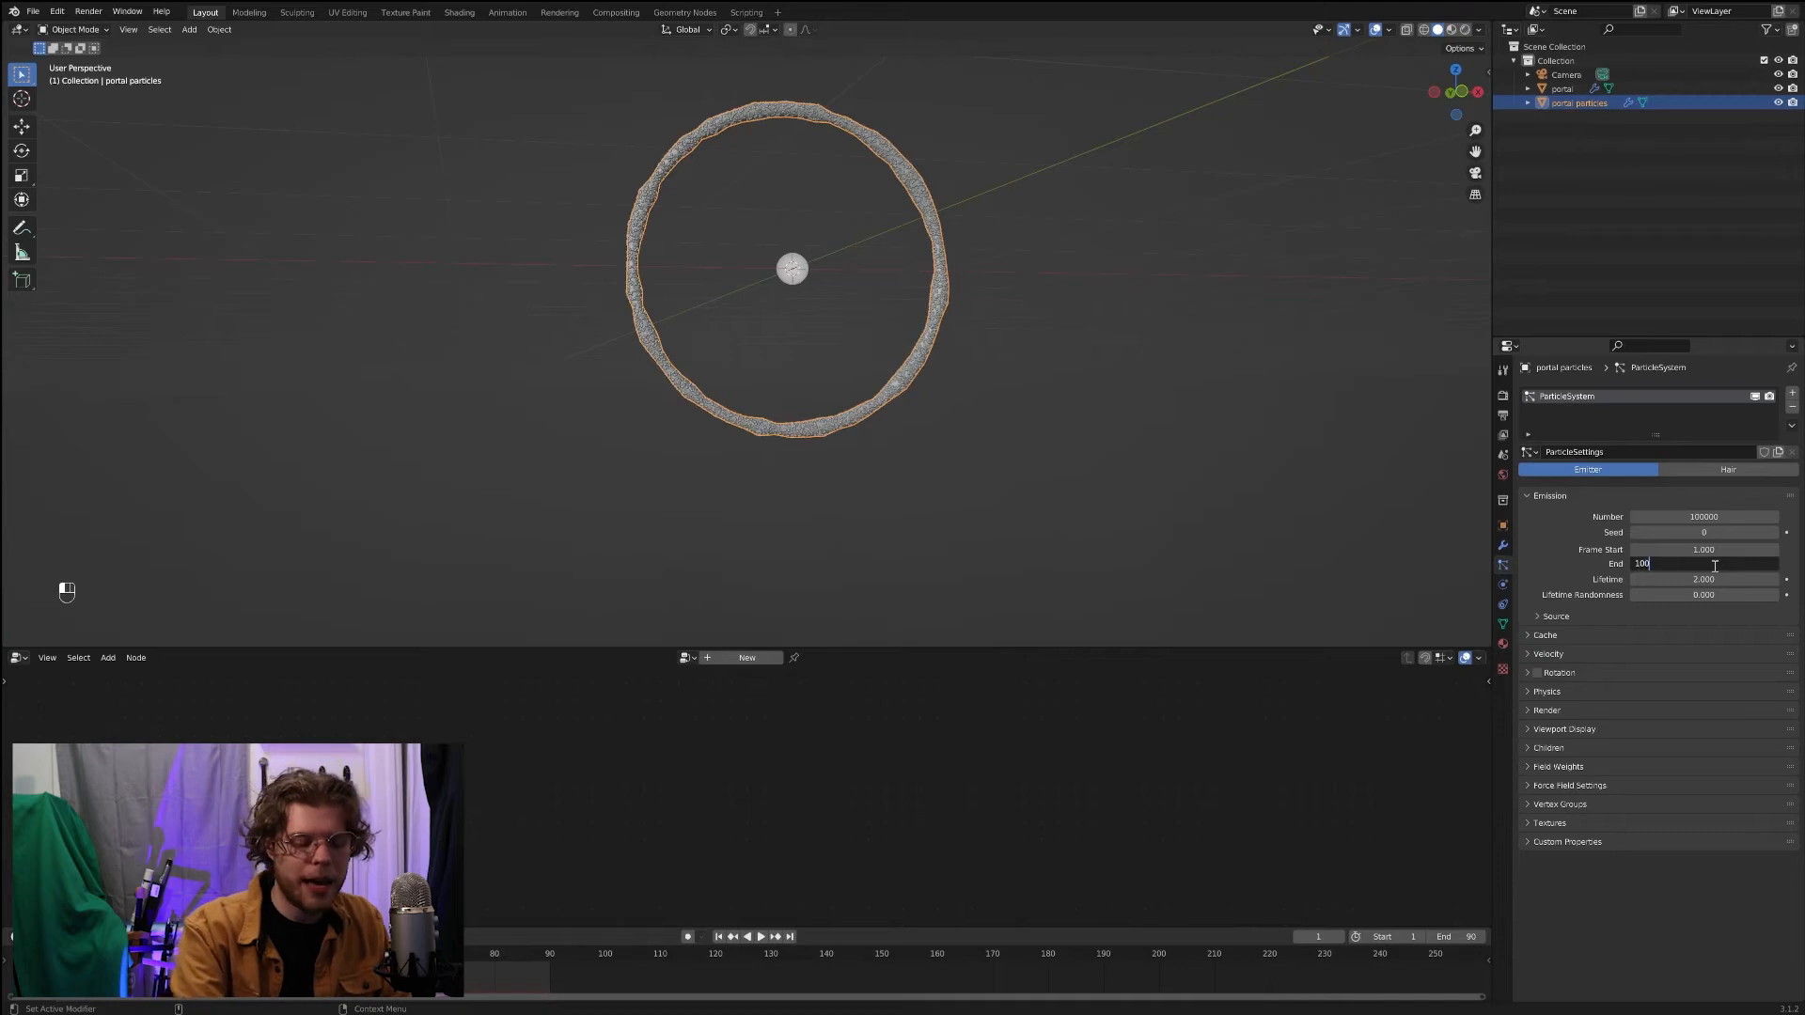
{"action": "key", "text": "Return"}
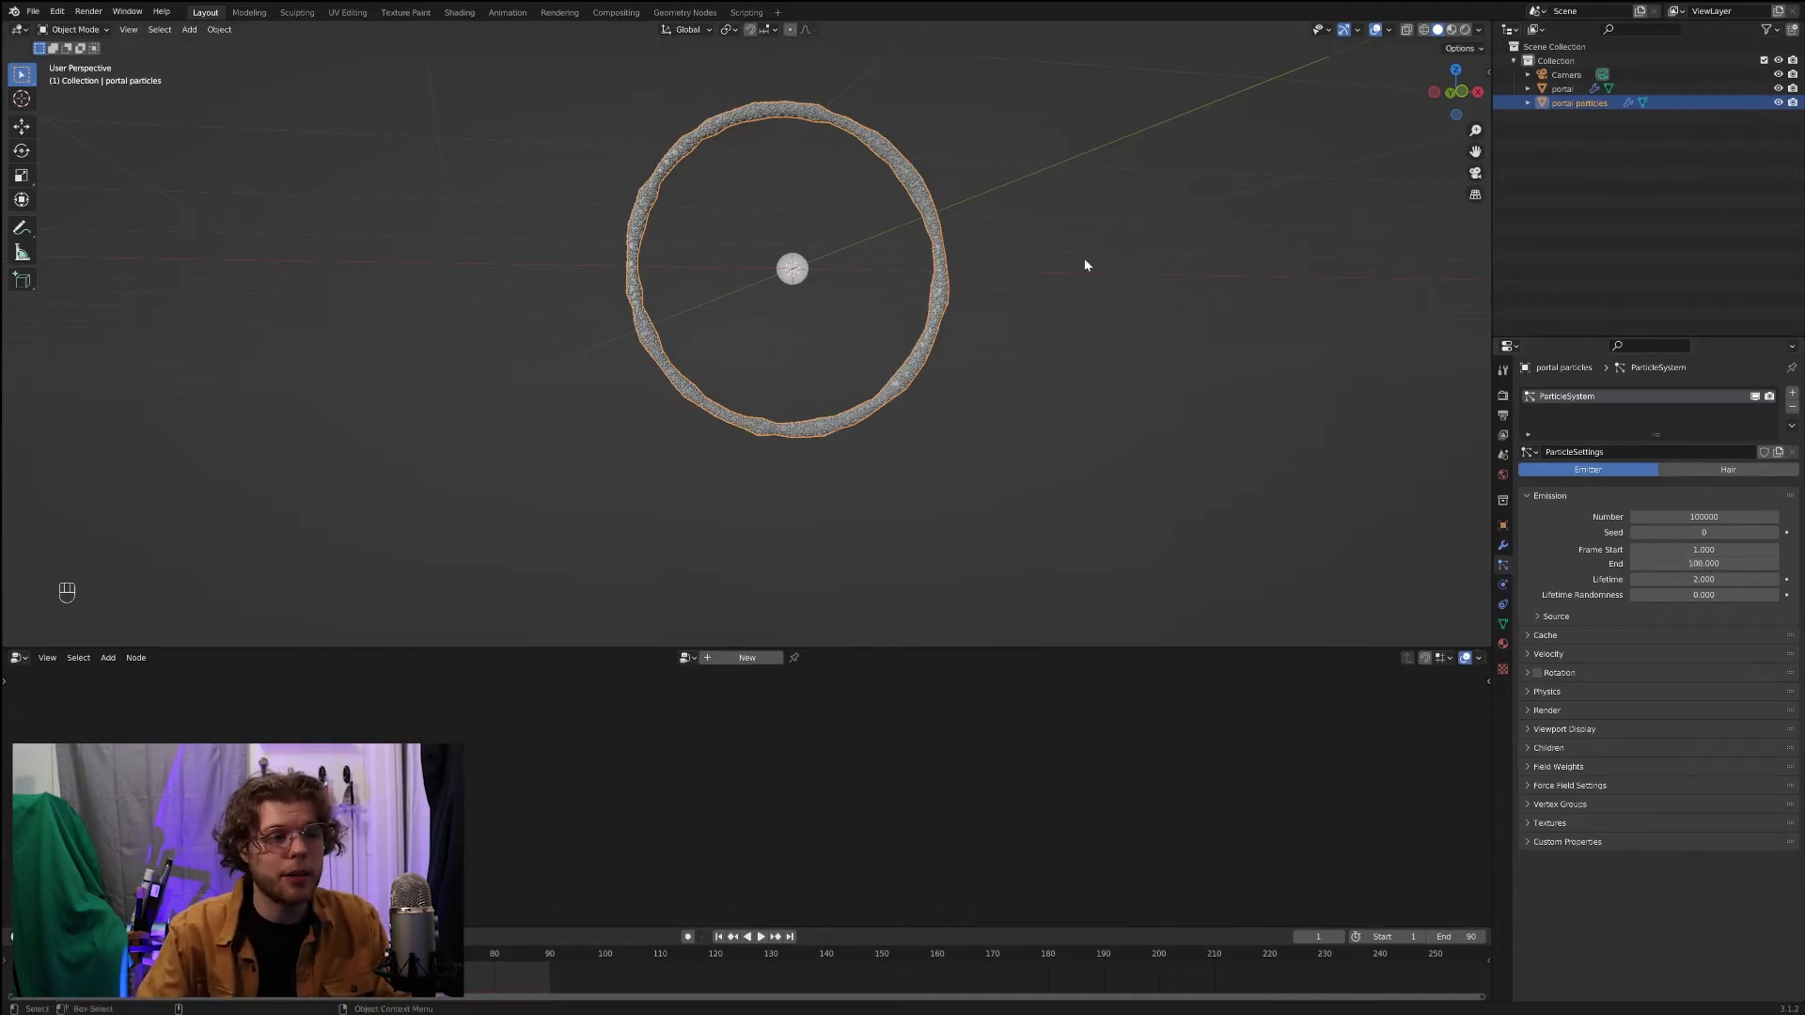
Step: Play a short stretch of the animation and inspect how the particles emit around the portal ring
{"action": "key", "text": "space"}
{"action": "key", "text": "space"}
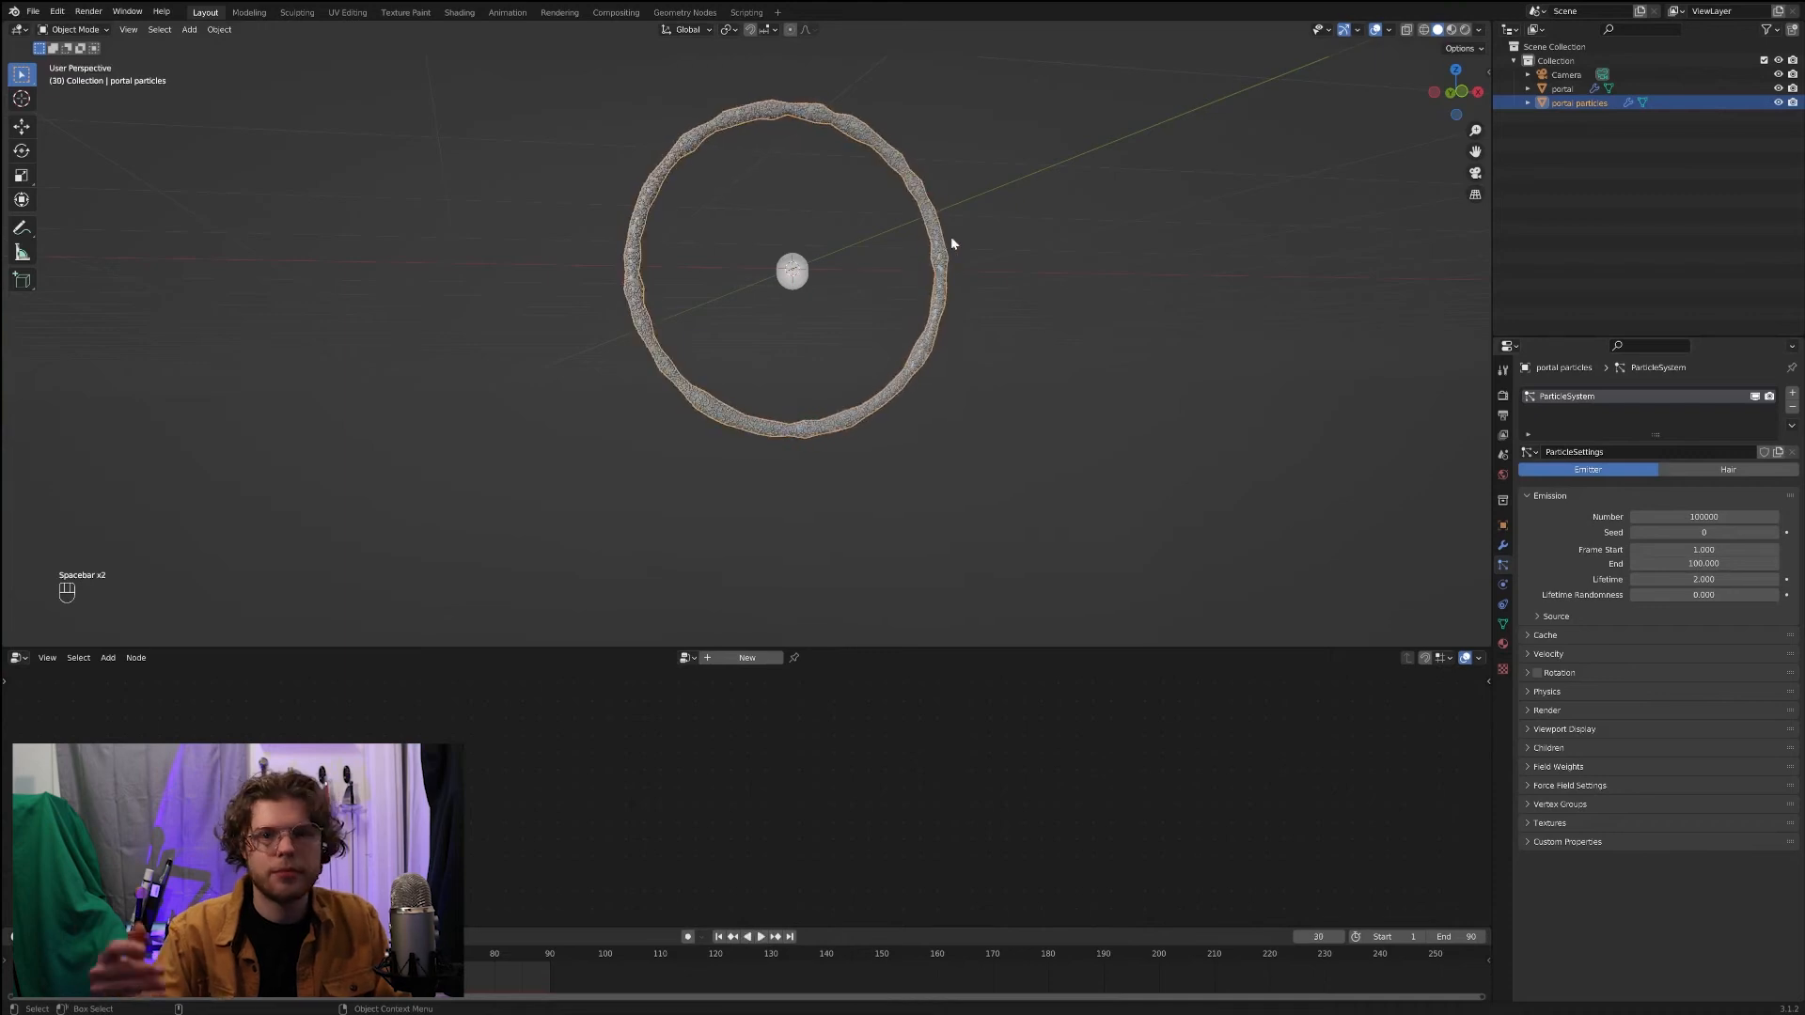
{"action": "scroll", "coordinate": [940, 282], "scroll_direction": "up", "scroll_amount": 6}
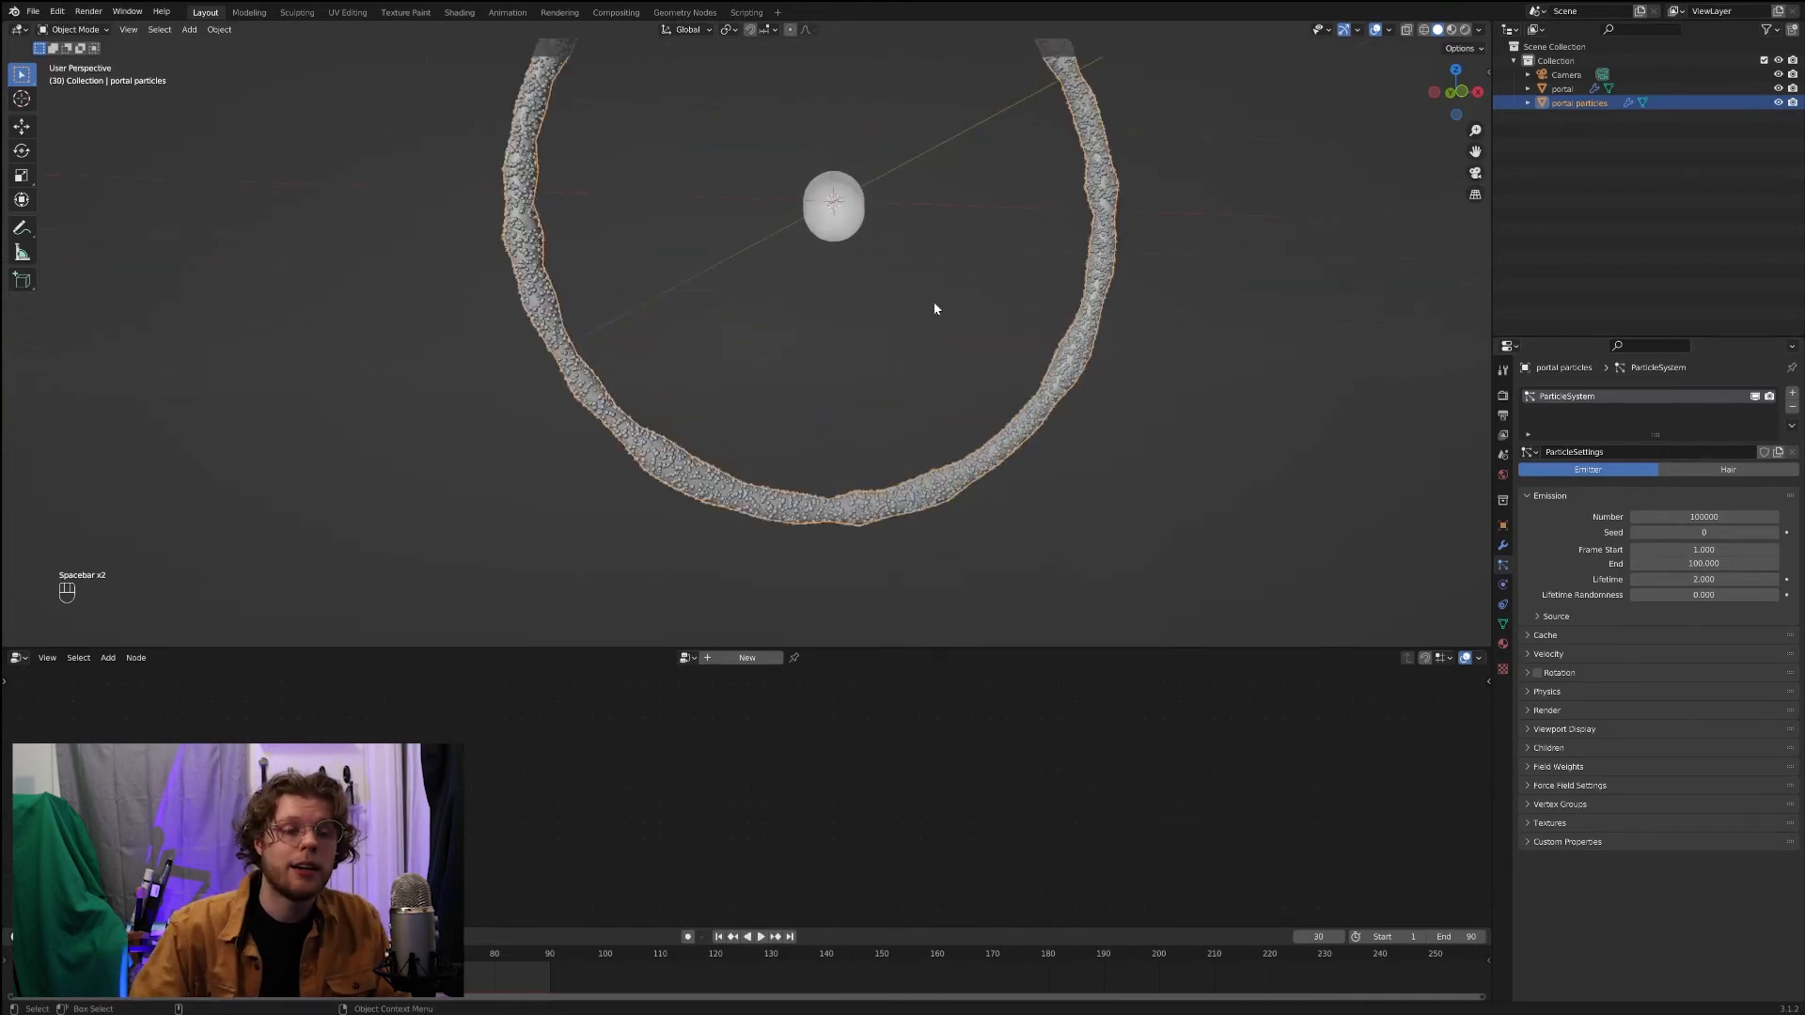
{"action": "middle_click_drag", "start_coordinate": [893, 471], "coordinate": [901, 465]}
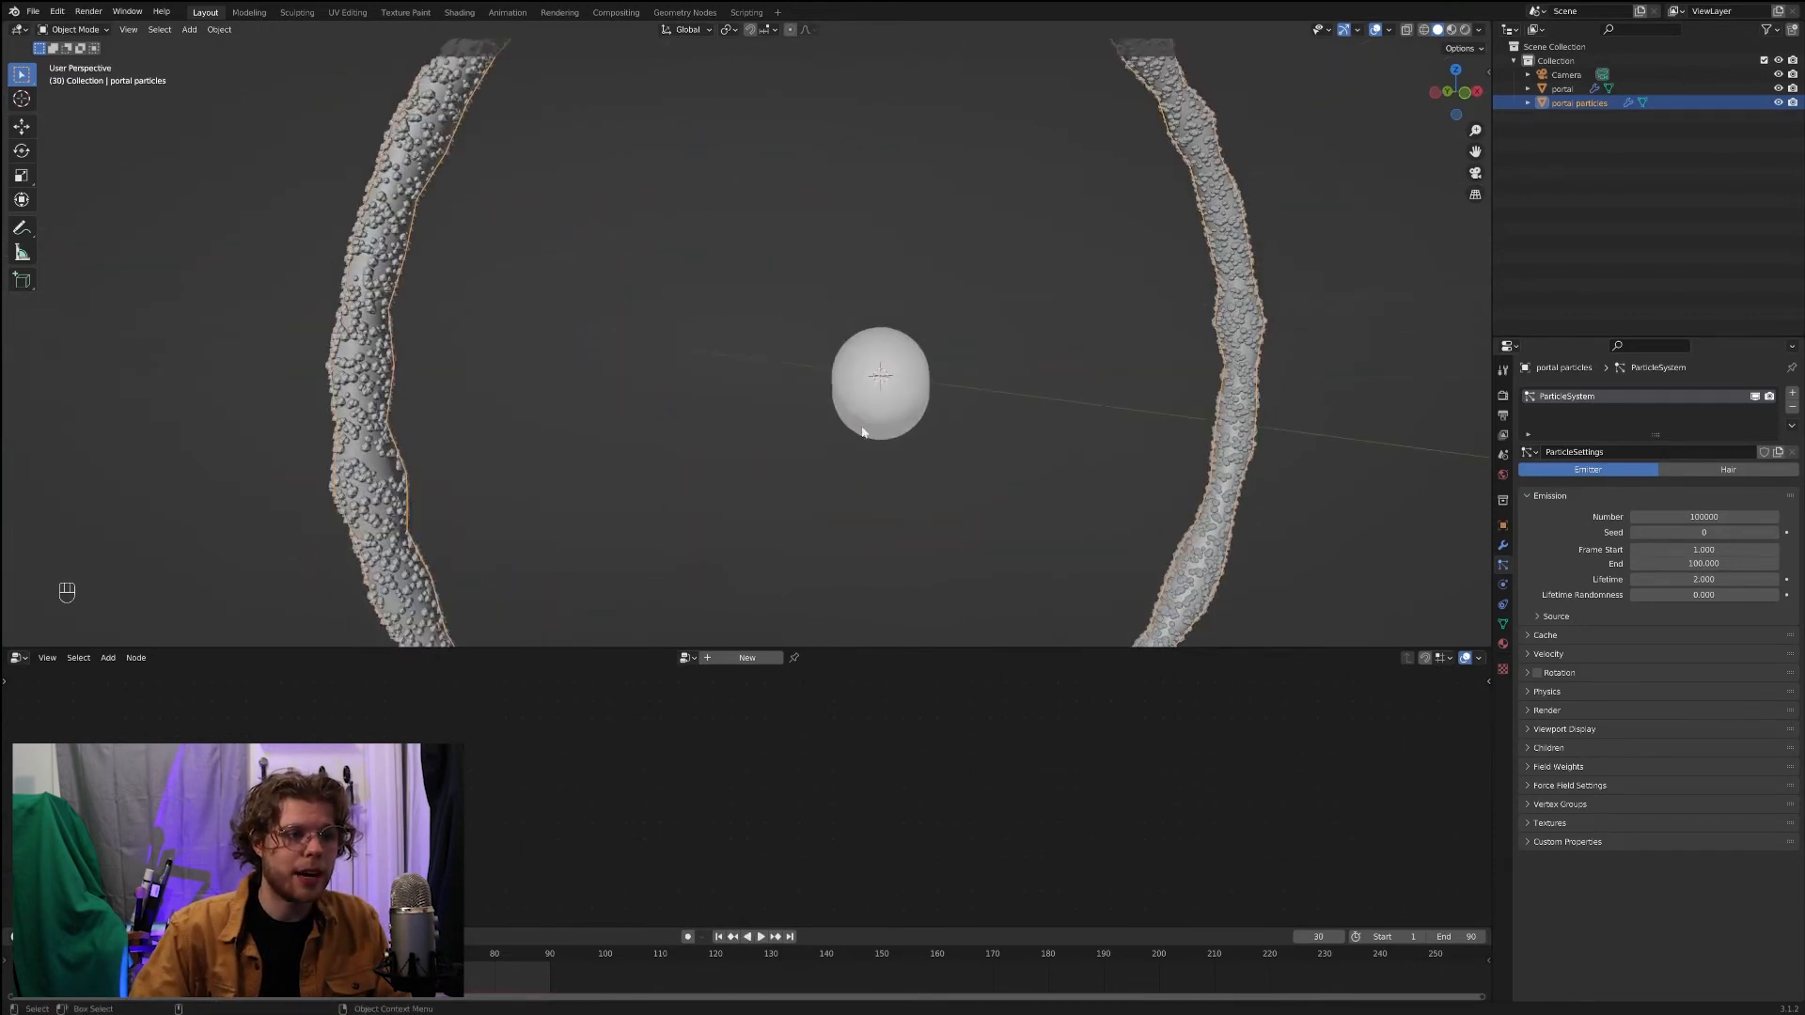
{"action": "middle_click_drag", "start_coordinate": [1074, 481], "coordinate": [964, 466]}
{"action": "scroll", "coordinate": [943, 401], "scroll_direction": "down", "scroll_amount": 4}
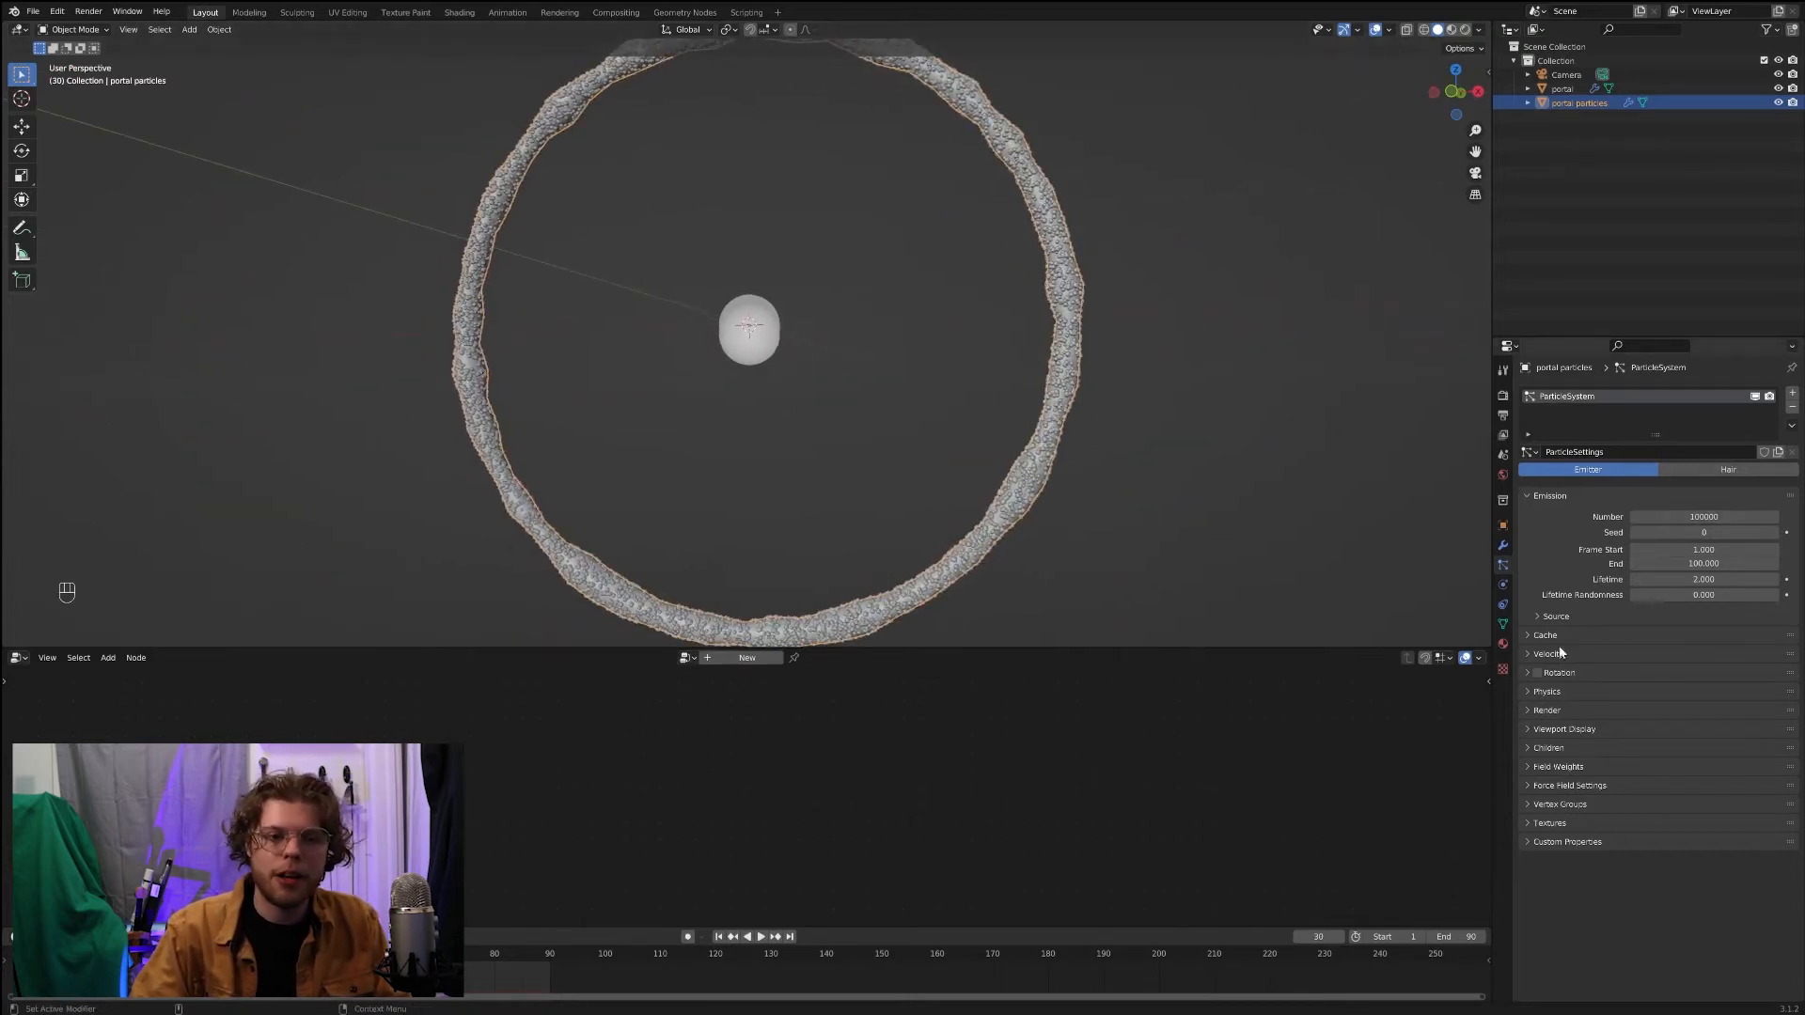
Step: Set the particle source to emit from Volume and enable Use Modifier Stack
{"action": "left_click", "coordinate": [1547, 617]}
{"action": "left_click", "coordinate": [1666, 643]}
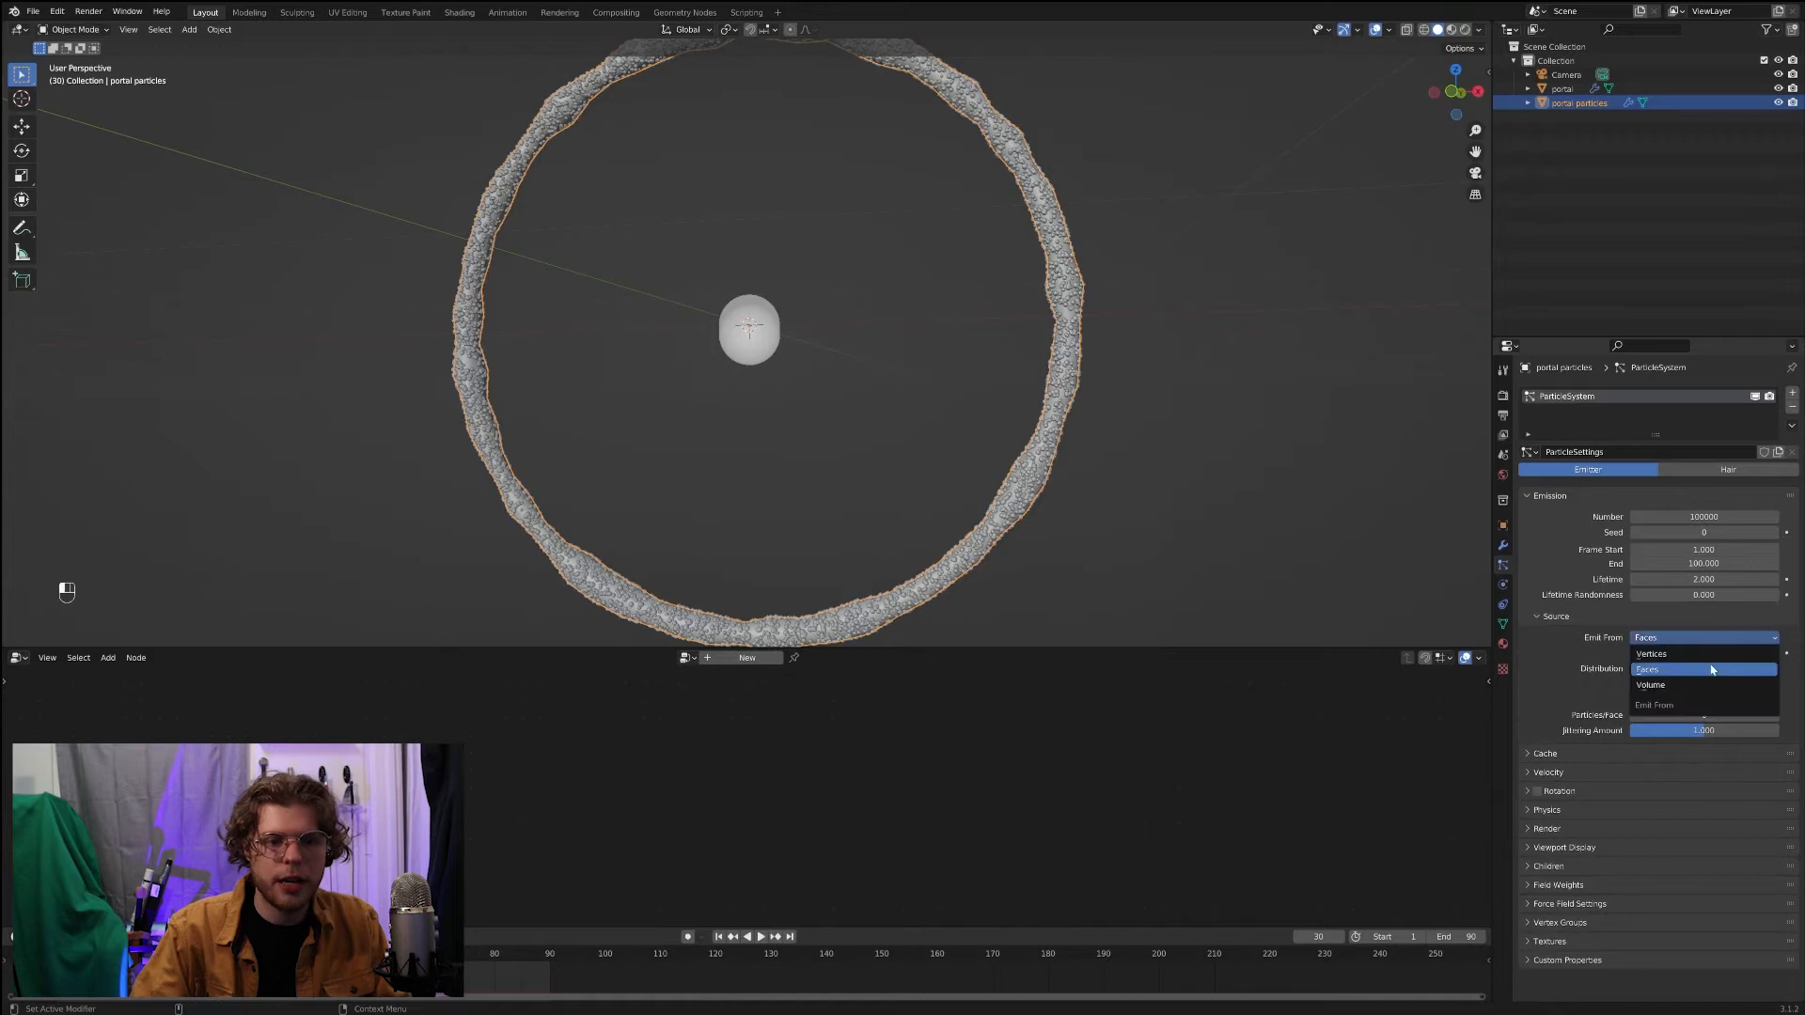
{"action": "left_click", "coordinate": [1665, 683]}
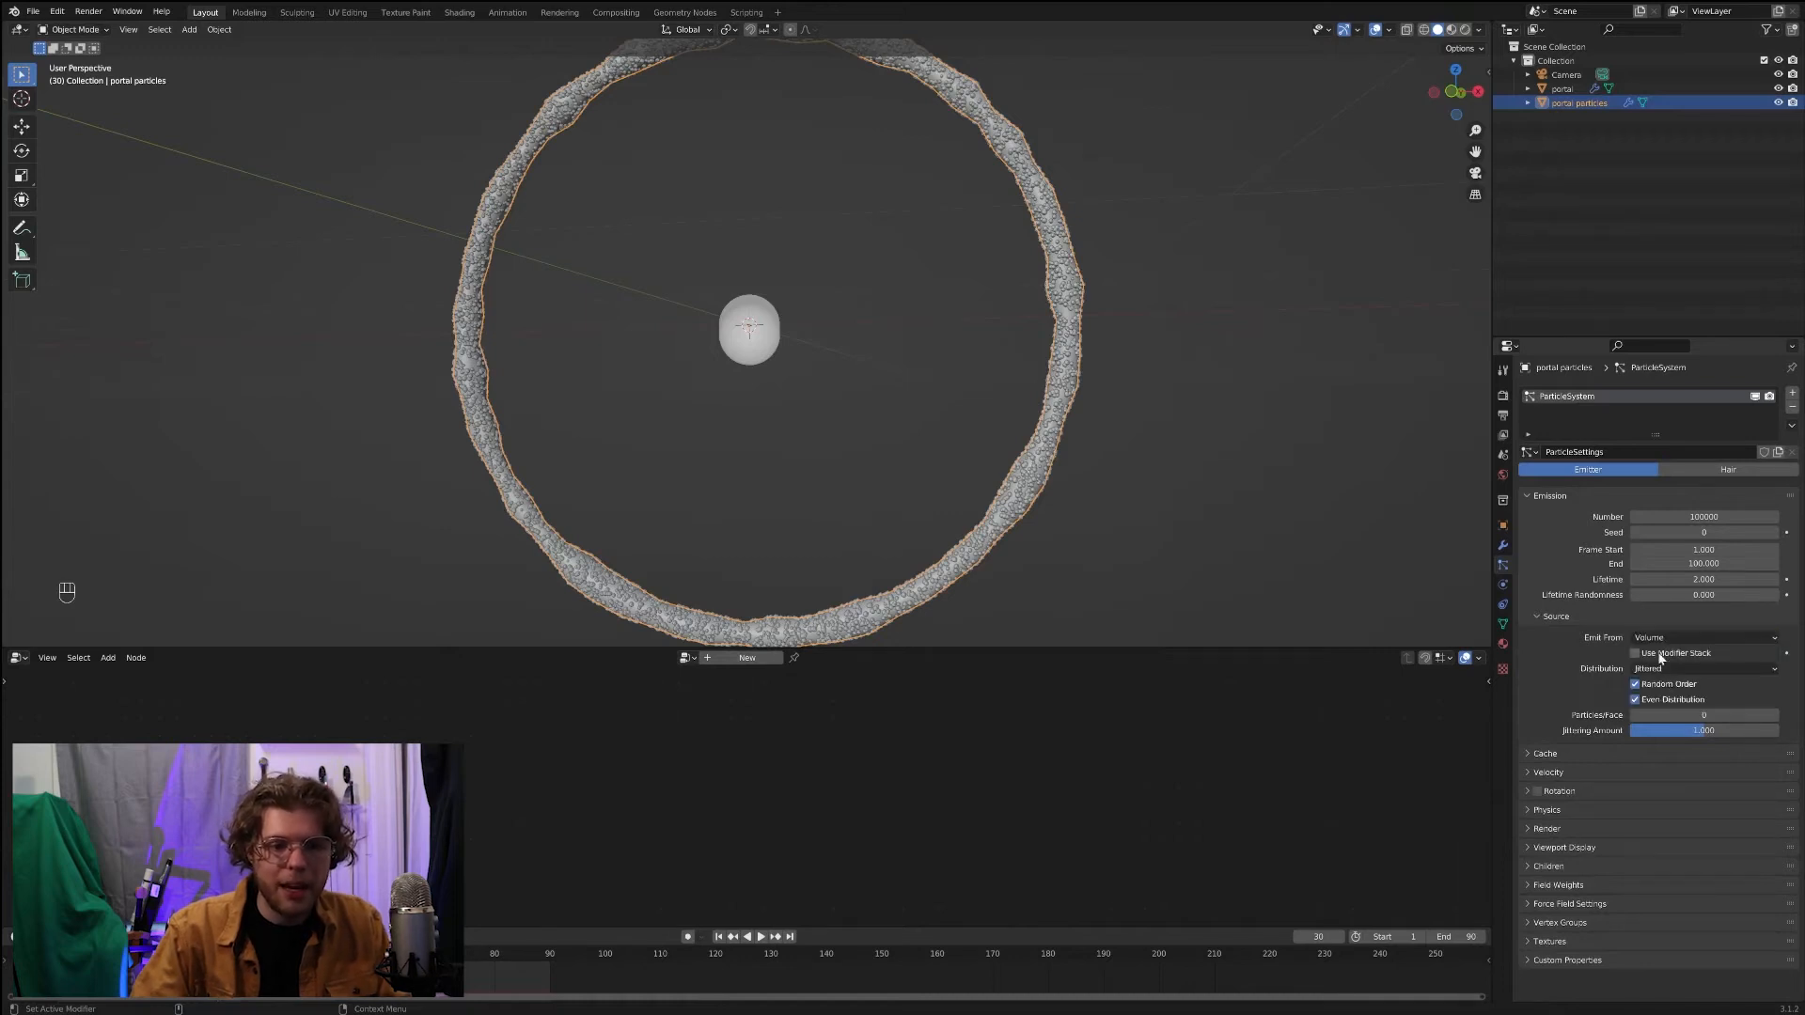
{"action": "left_click", "coordinate": [1637, 654]}
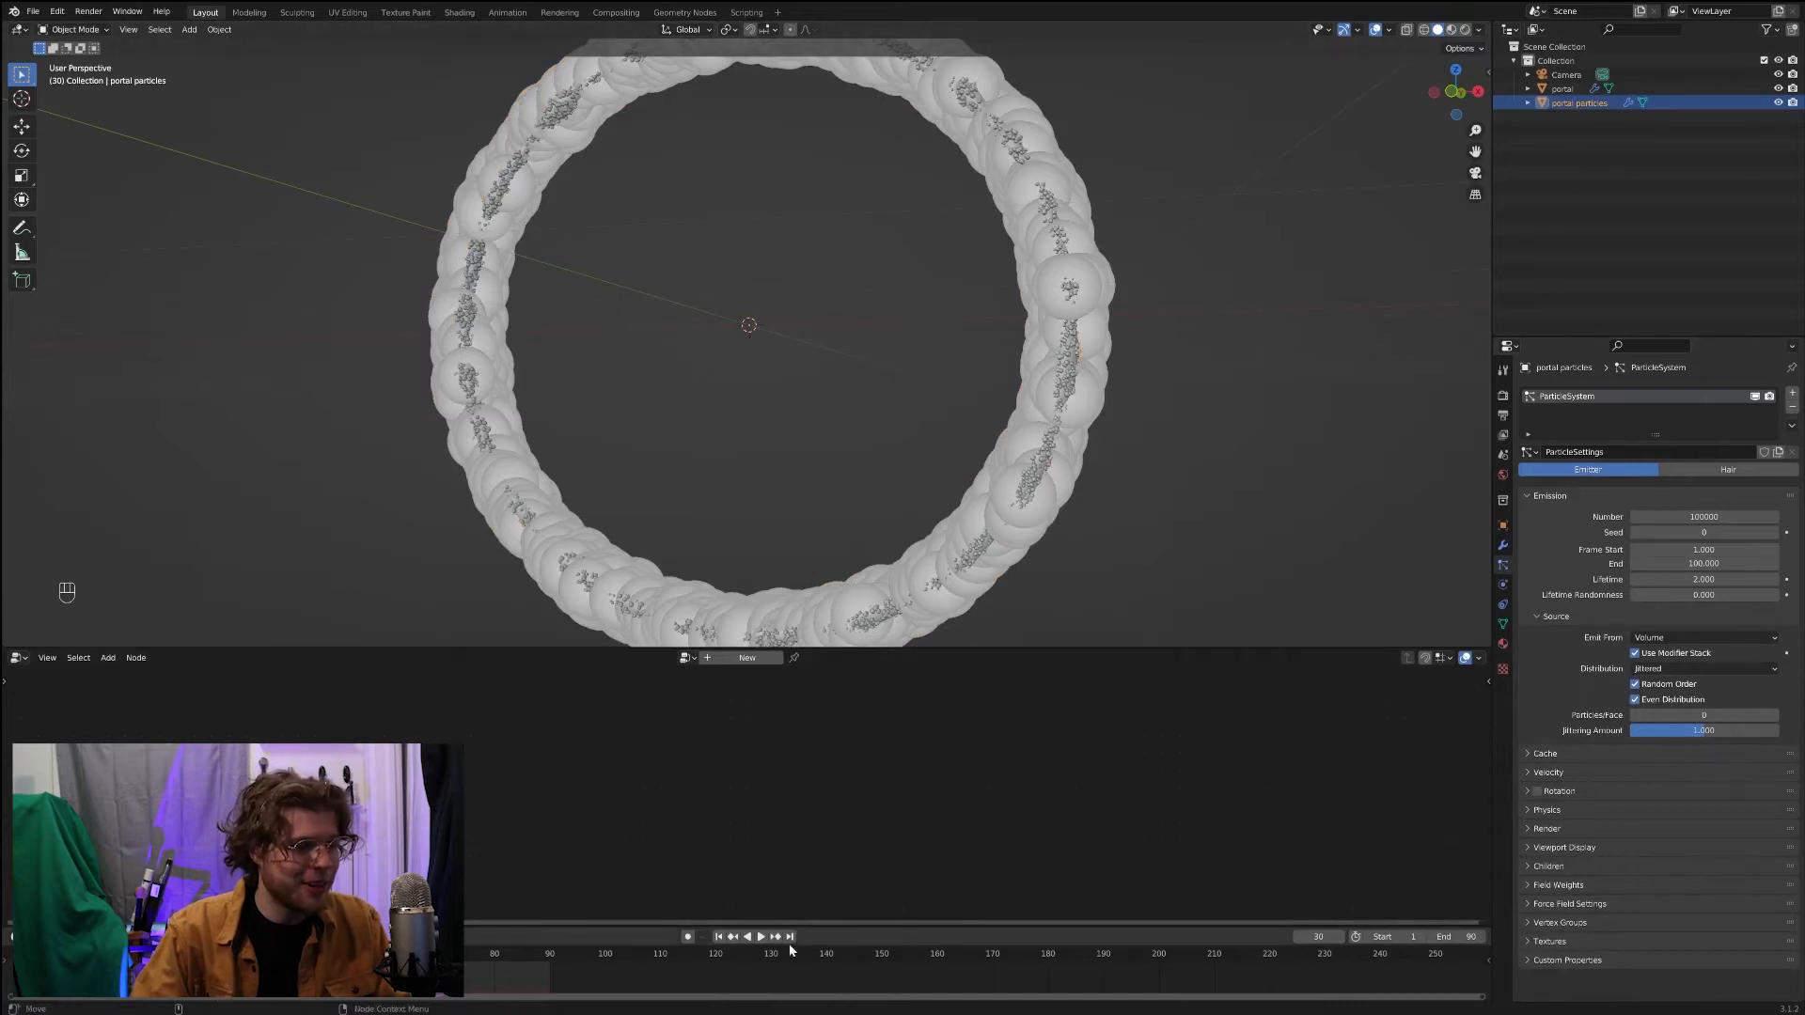
Step: Replay the simulation from frame 1 and examine the distribution of volume-emitted particles along the ring
{"action": "left_click", "coordinate": [718, 936]}
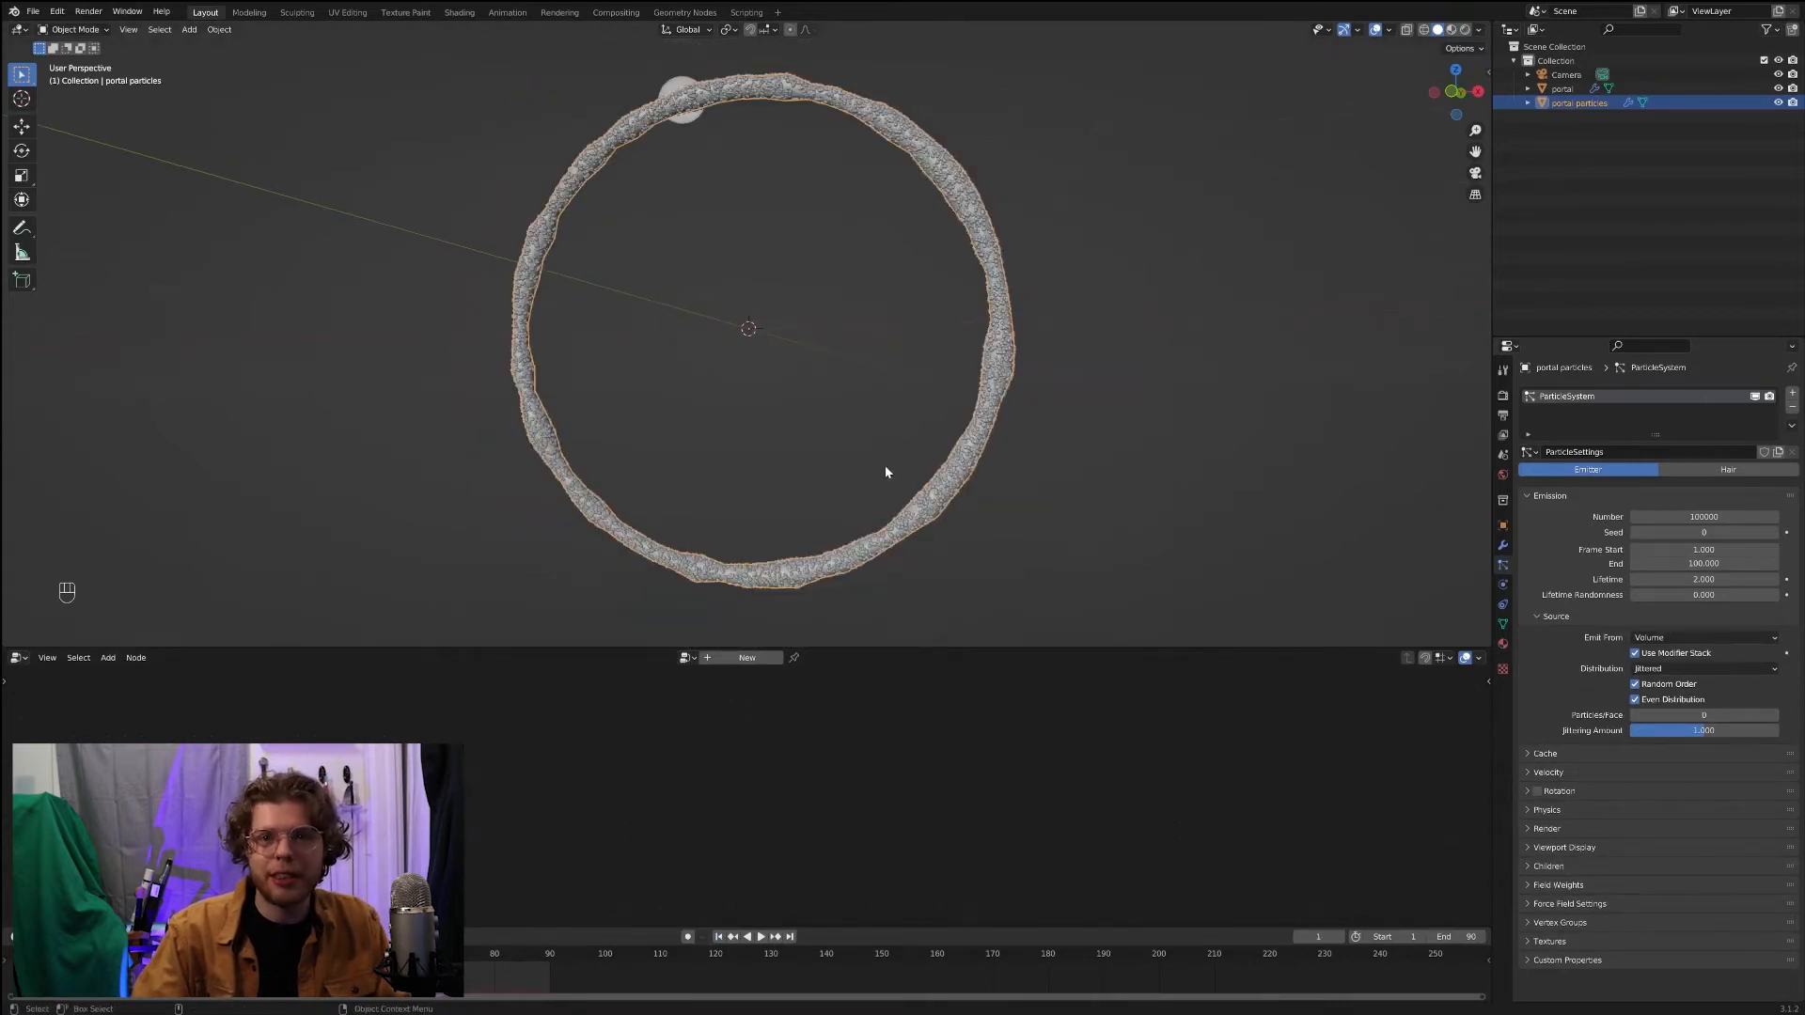
{"action": "key", "text": "space"}
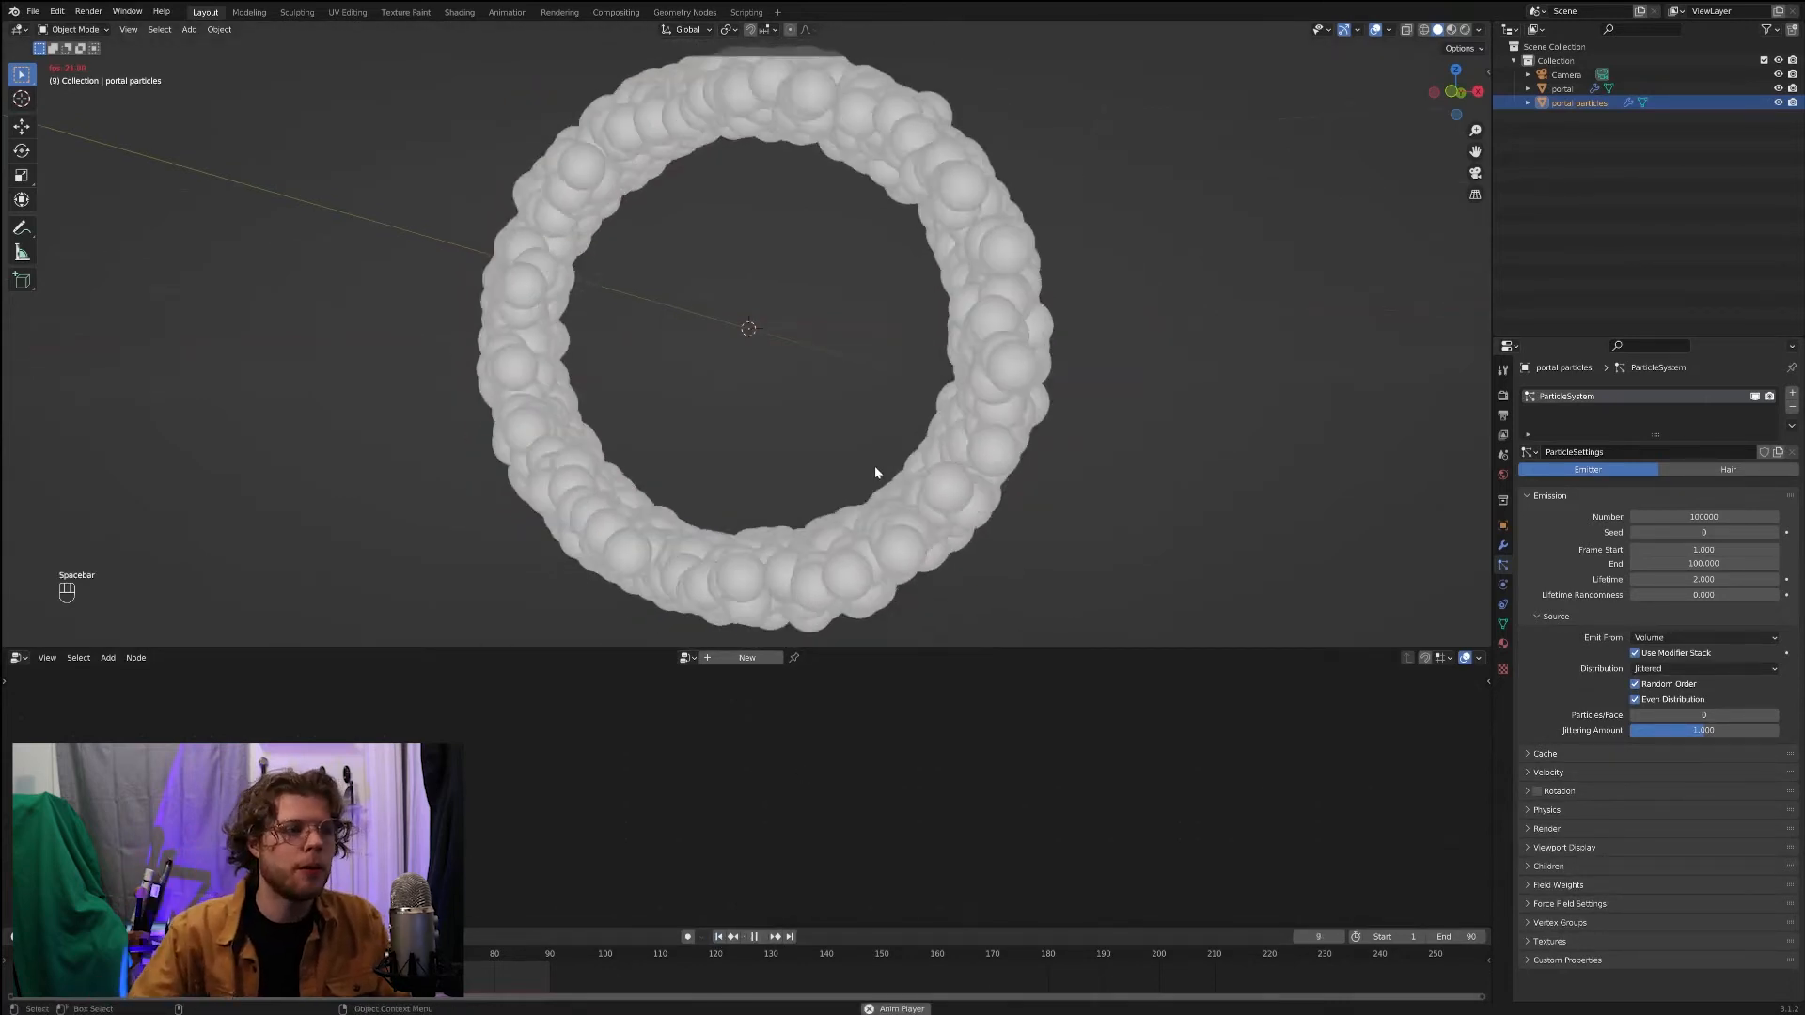
{"action": "key", "text": "space"}
{"action": "middle_click_drag", "start_coordinate": [927, 257], "coordinate": [757, 351]}
{"action": "scroll", "coordinate": [927, 351], "scroll_direction": "up", "scroll_amount": 4}
{"action": "scroll", "coordinate": [757, 350], "scroll_direction": "down", "scroll_amount": 4}
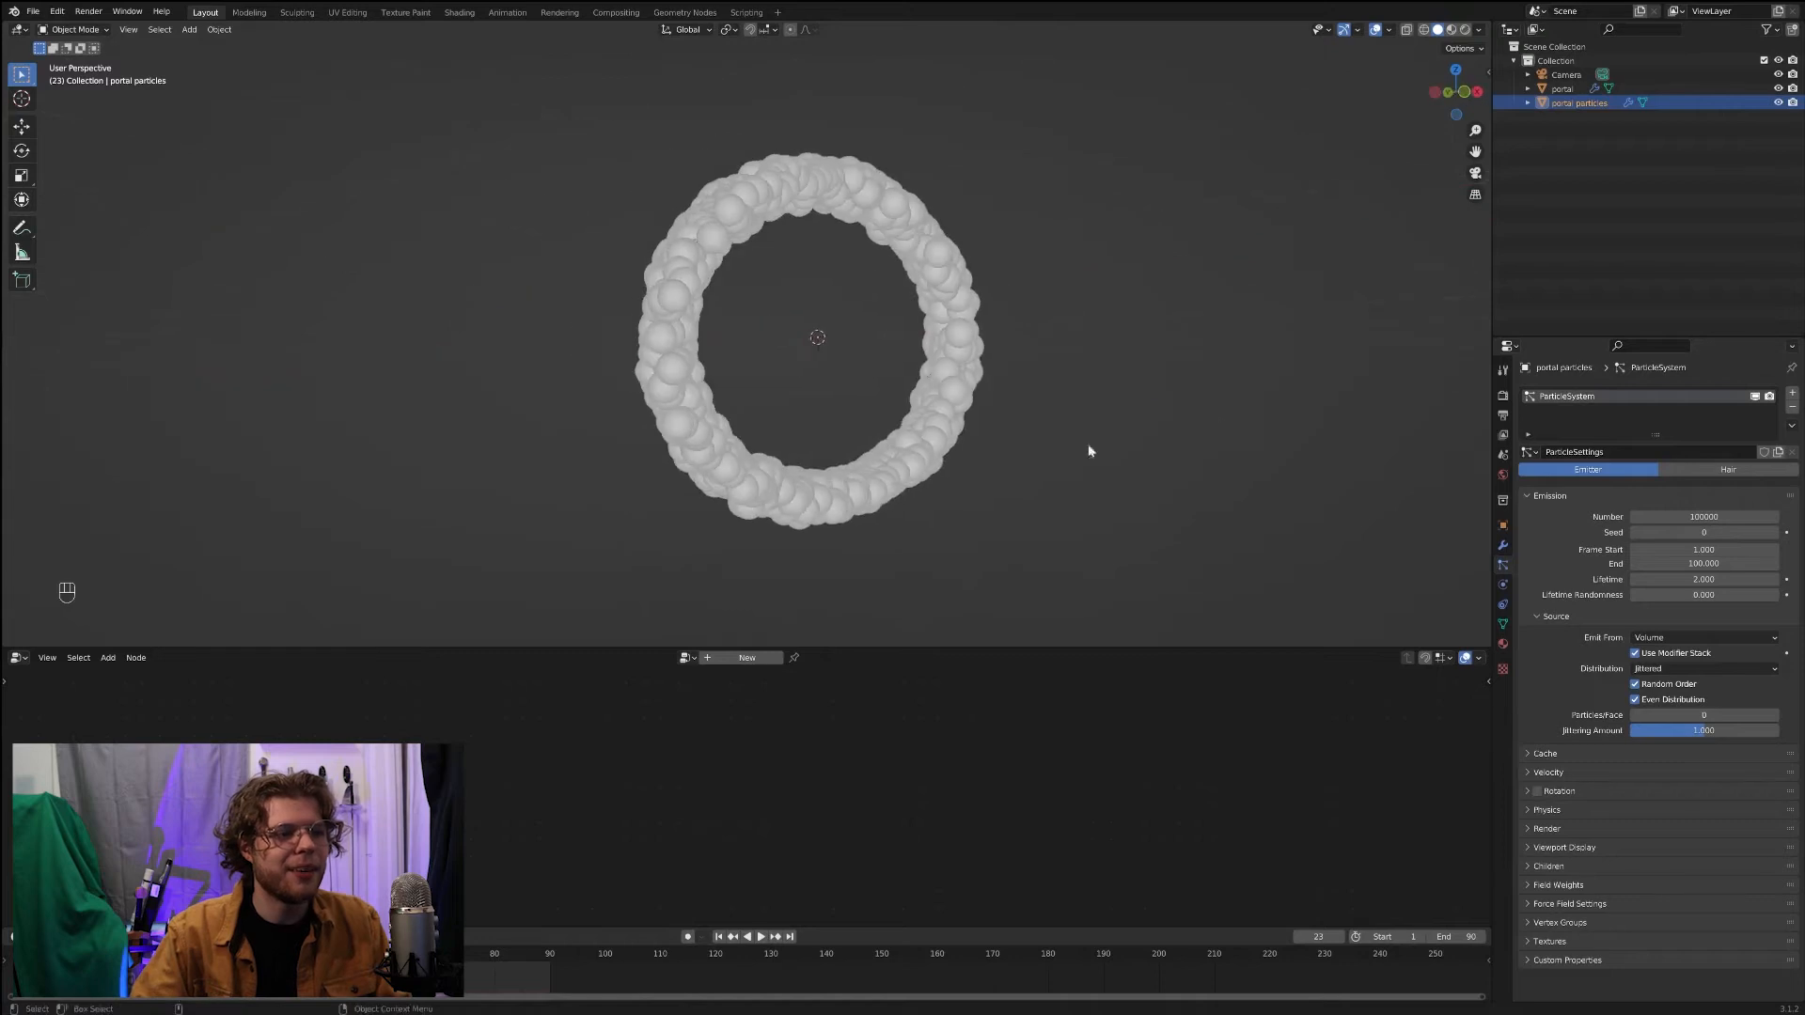
Step: Set the particles' Normal velocity to 0 m/s and their Object Velocity to 1
{"action": "left_click", "coordinate": [1543, 776]}
{"action": "scroll", "coordinate": [1542, 785], "scroll_direction": "down", "scroll_amount": 3}
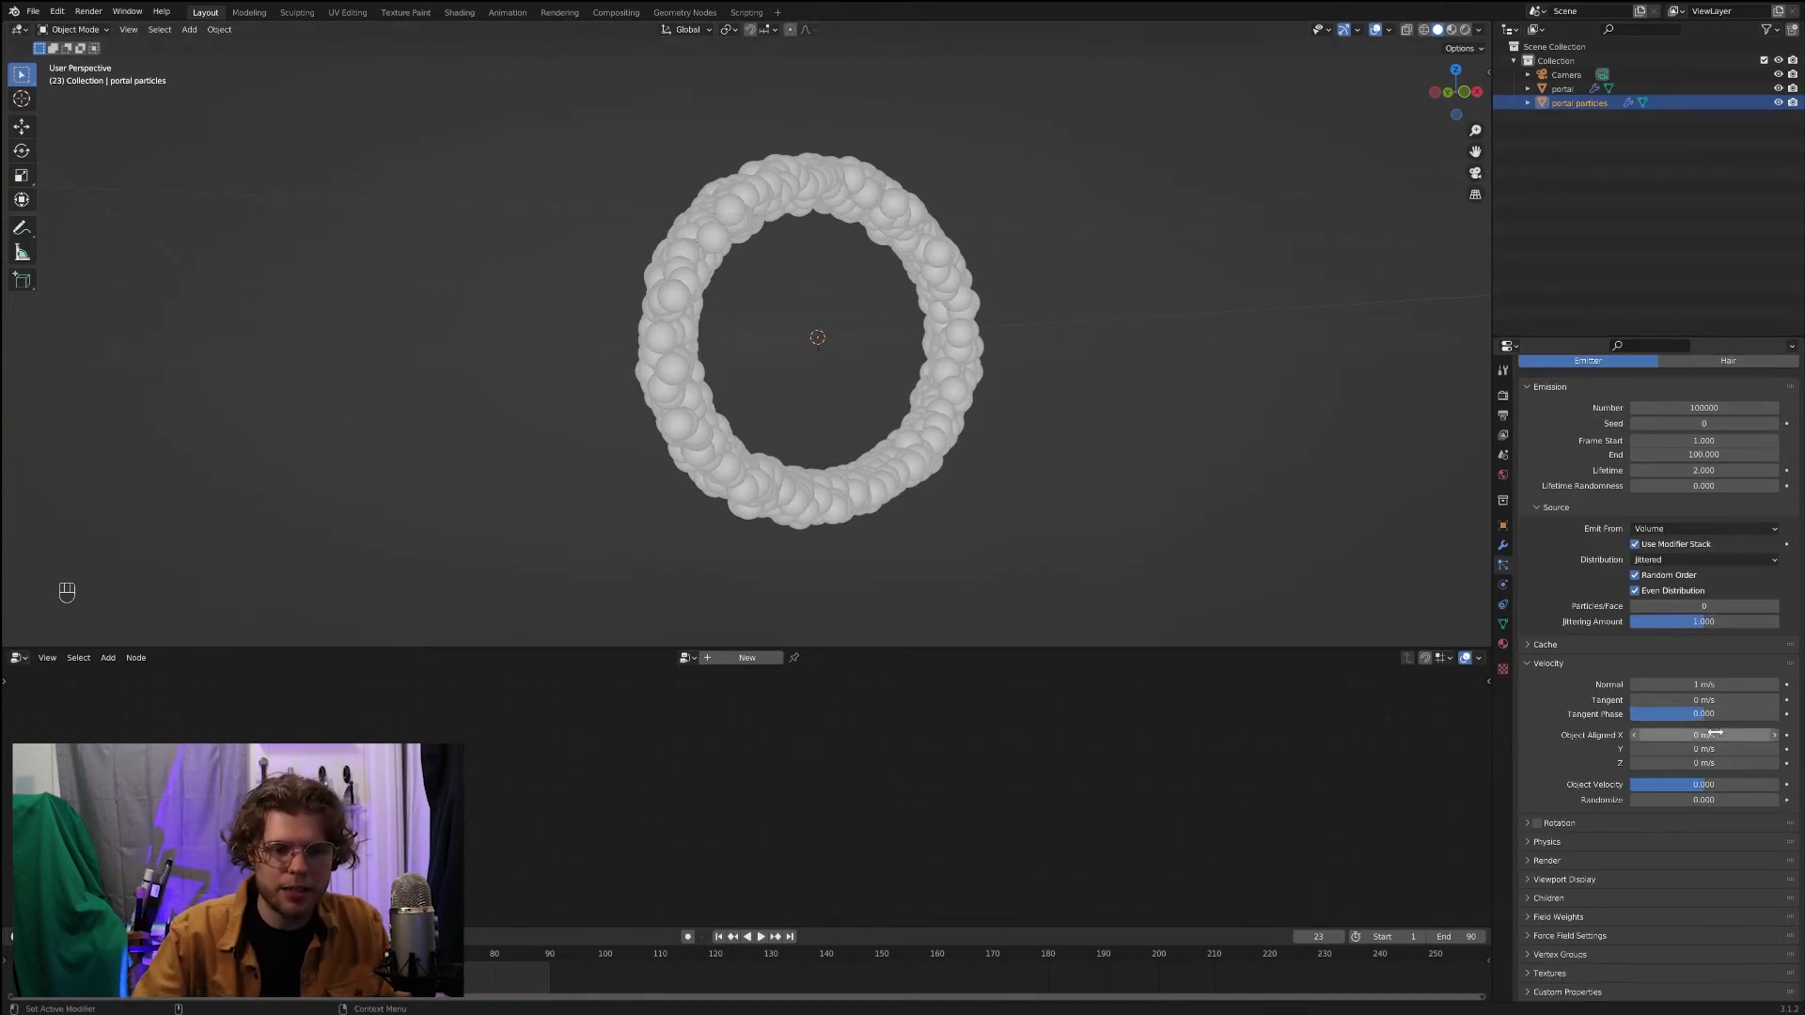
{"action": "left_click_drag", "start_coordinate": [1729, 684], "coordinate": [1673, 684]}
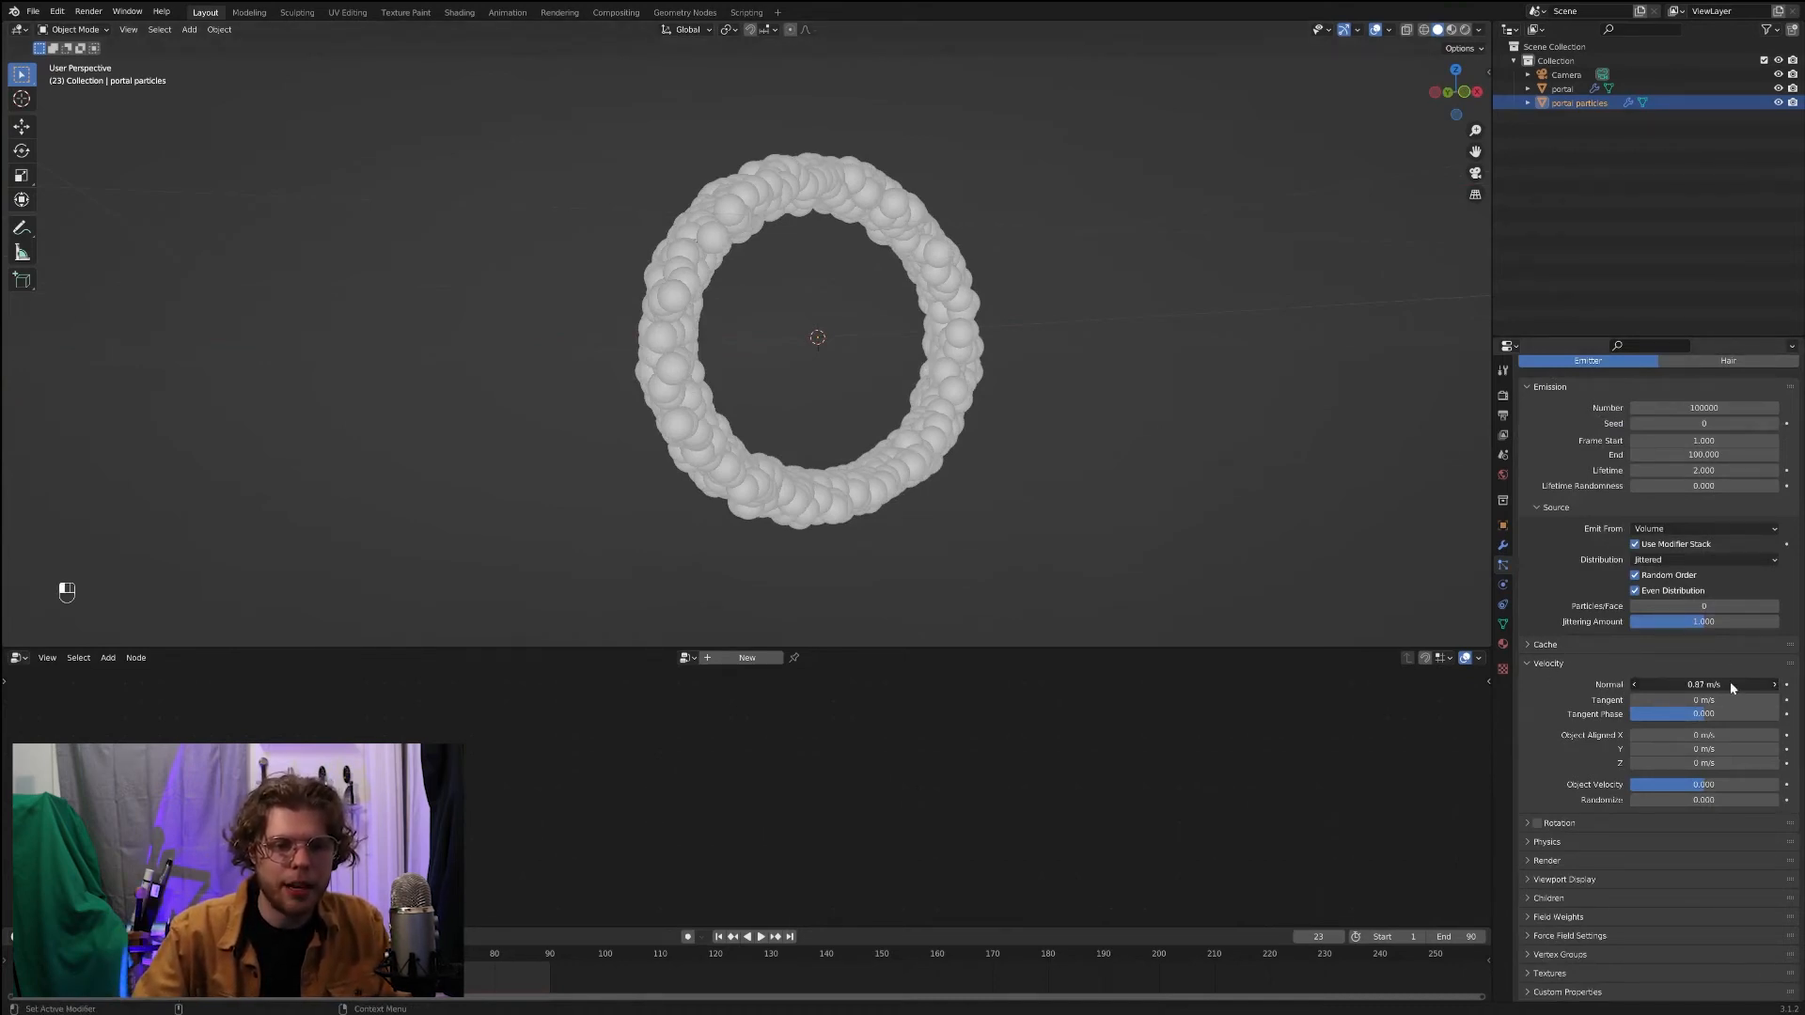
{"action": "left_click", "coordinate": [1729, 684]}
{"action": "key", "text": "Return"}
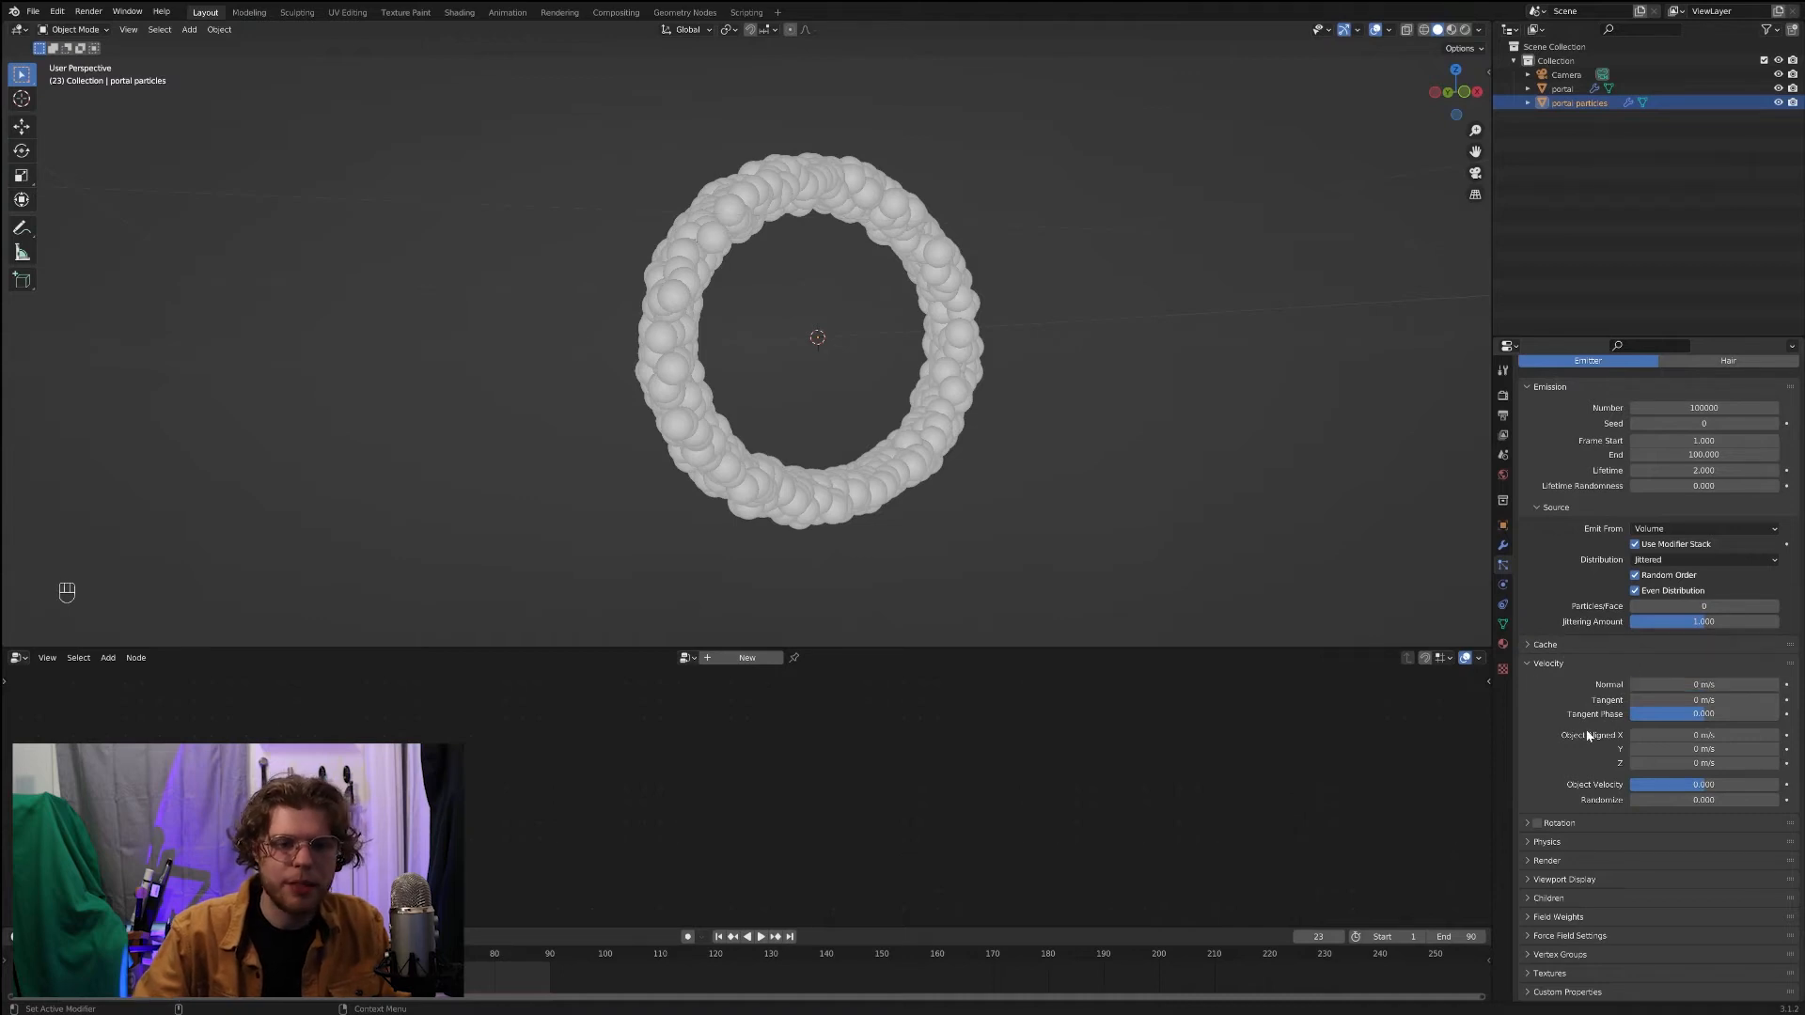
{"action": "left_click", "coordinate": [1665, 787]}
{"action": "left_click_drag", "start_coordinate": [1666, 787], "coordinate": [1776, 787]}
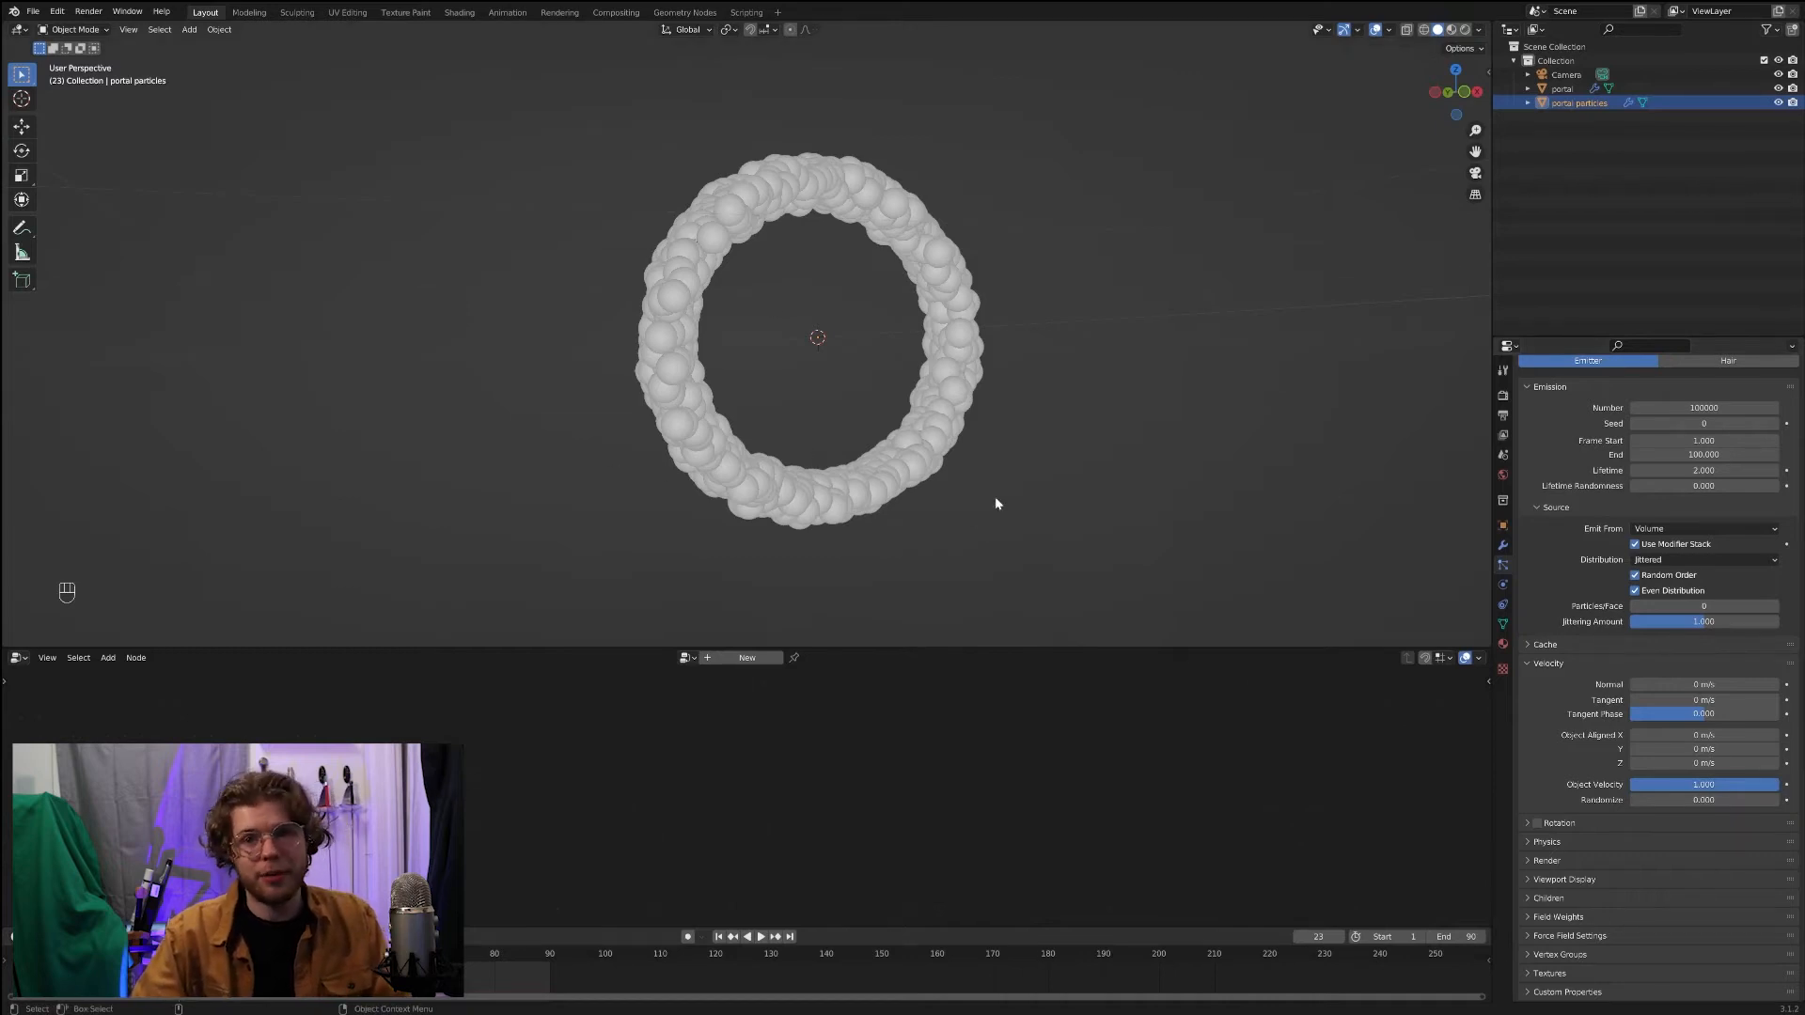
Step: Save the project in the Blender stuff folder as "strange portal tut subscribe.blend"
{"action": "key", "text": "ctrl+s"}
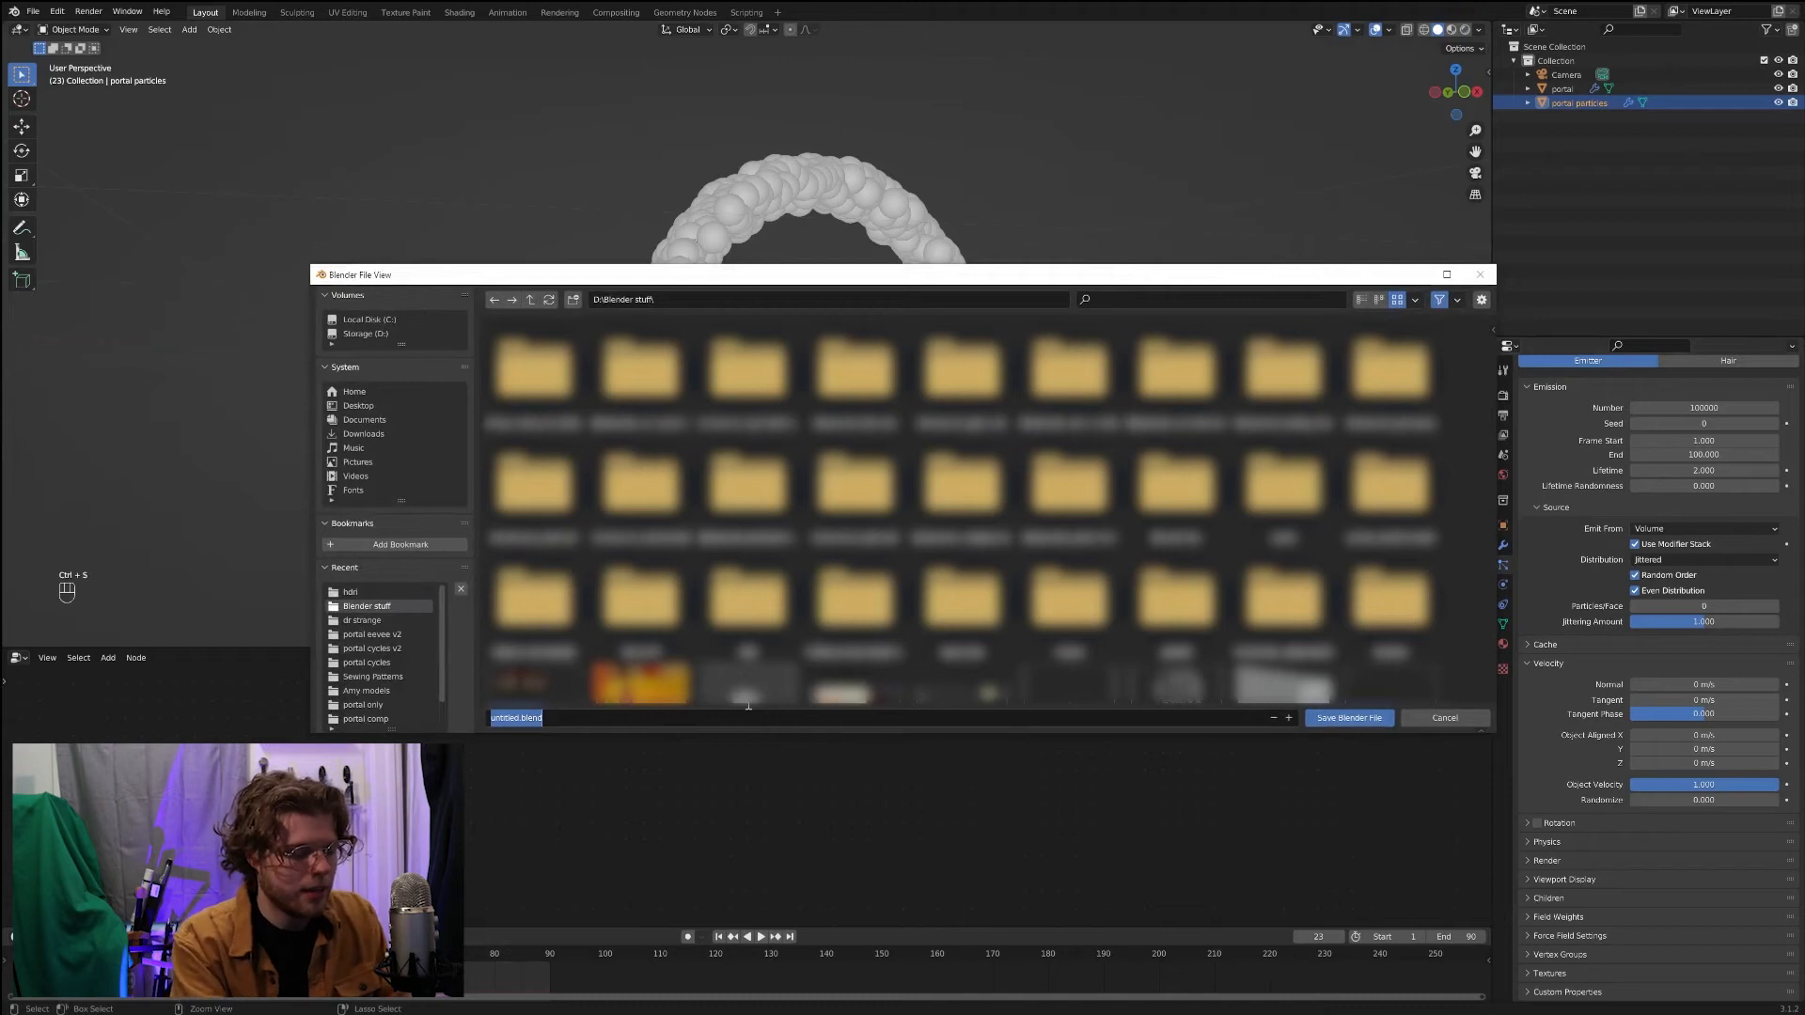
{"action": "type", "text": "strangw"}
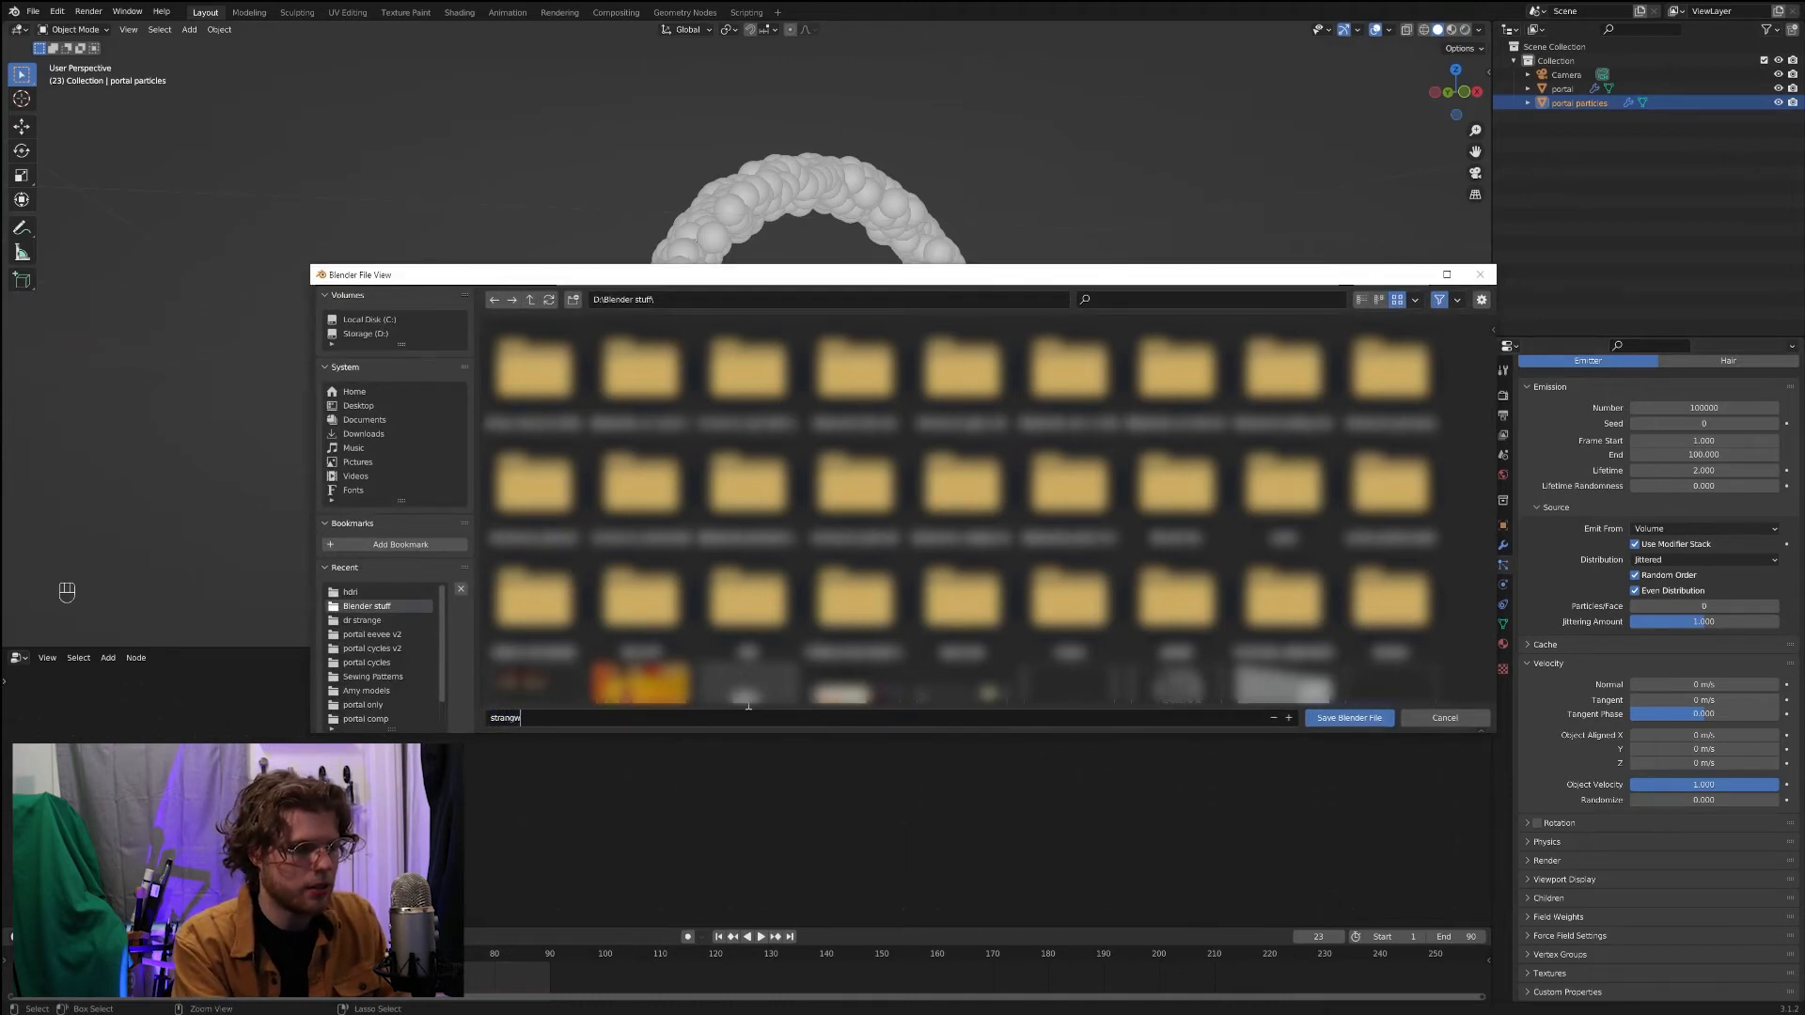
{"action": "key", "text": "BackSpace"}
{"action": "type", "text": "e portal tut subscribe"}
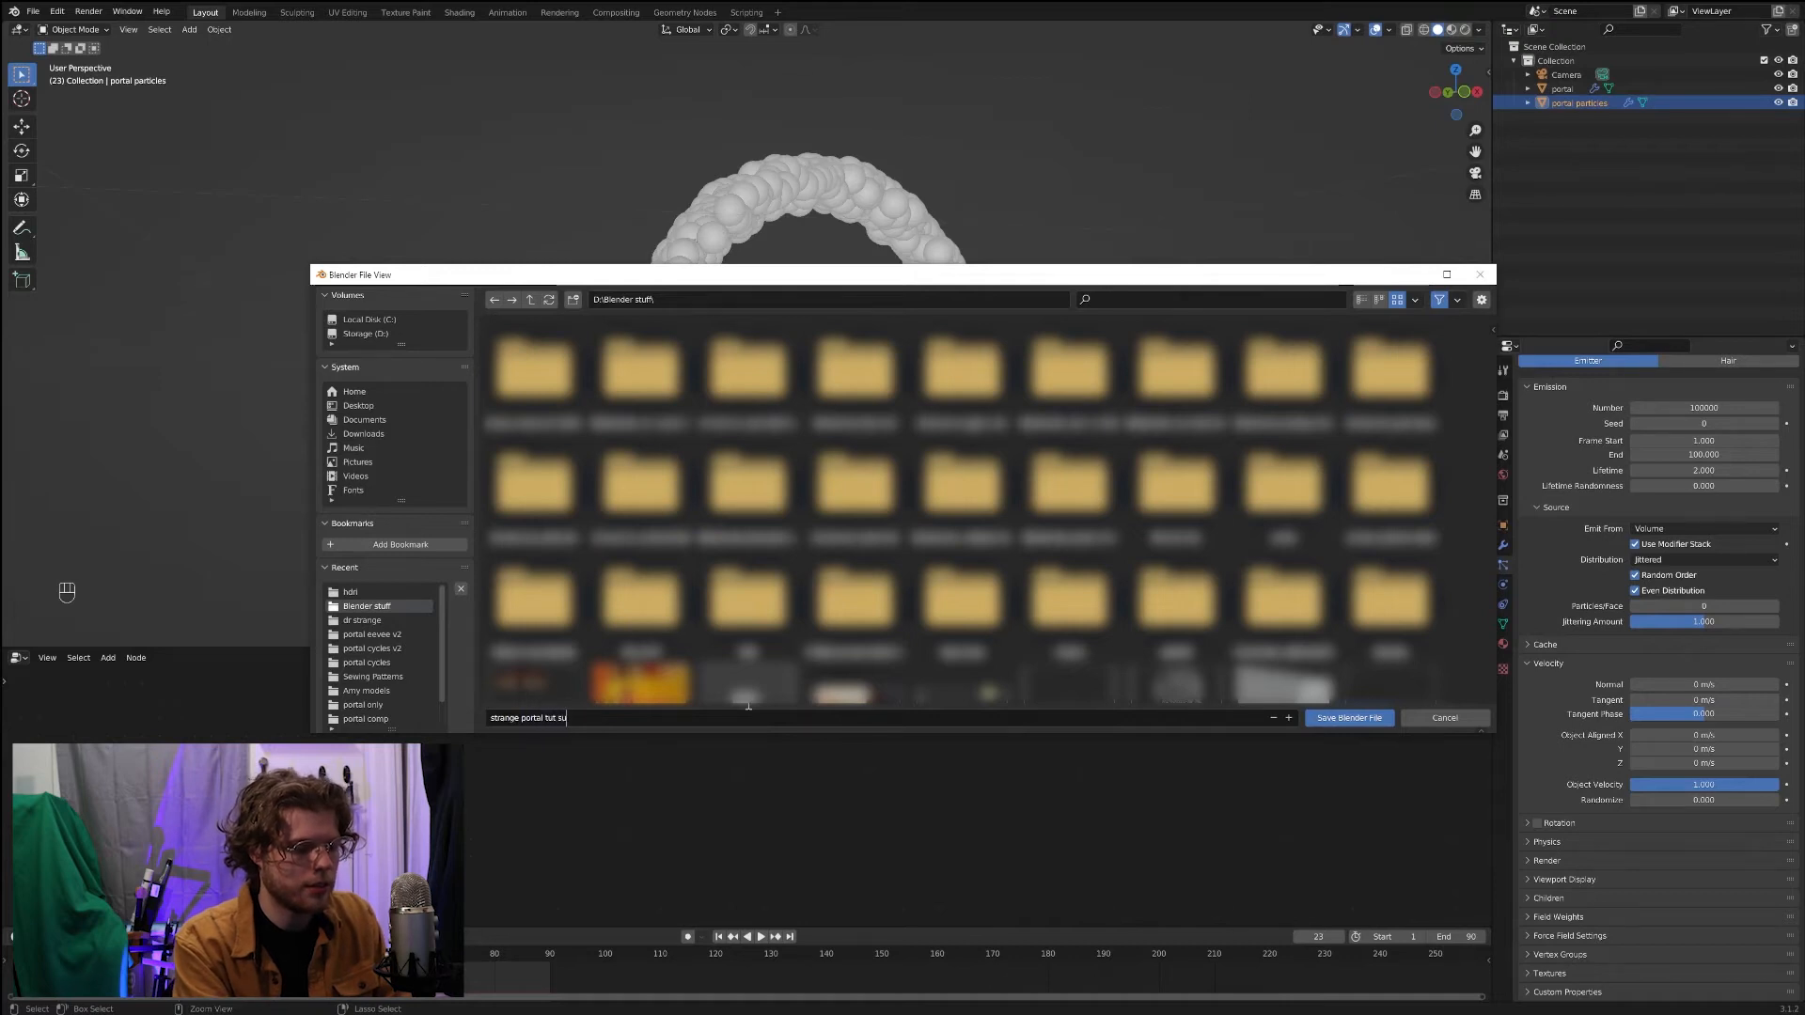
{"action": "key", "text": "Return"}
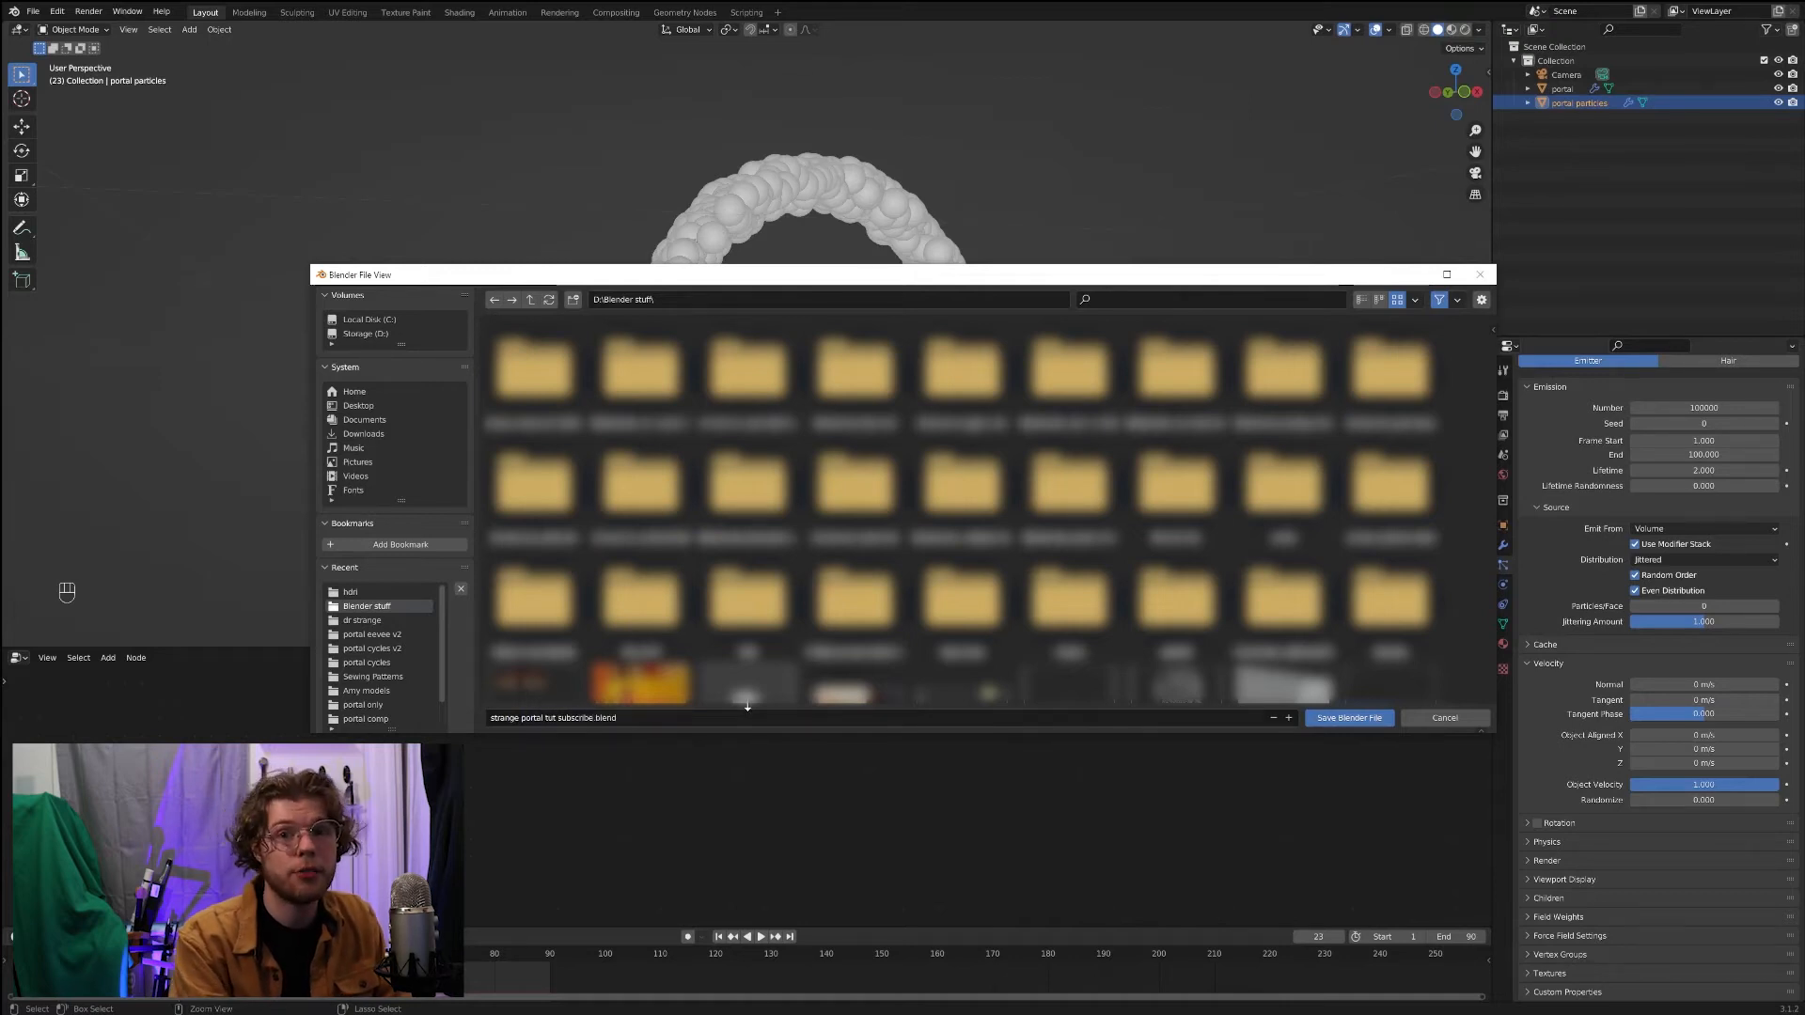
{"action": "left_click", "coordinate": [1358, 720]}
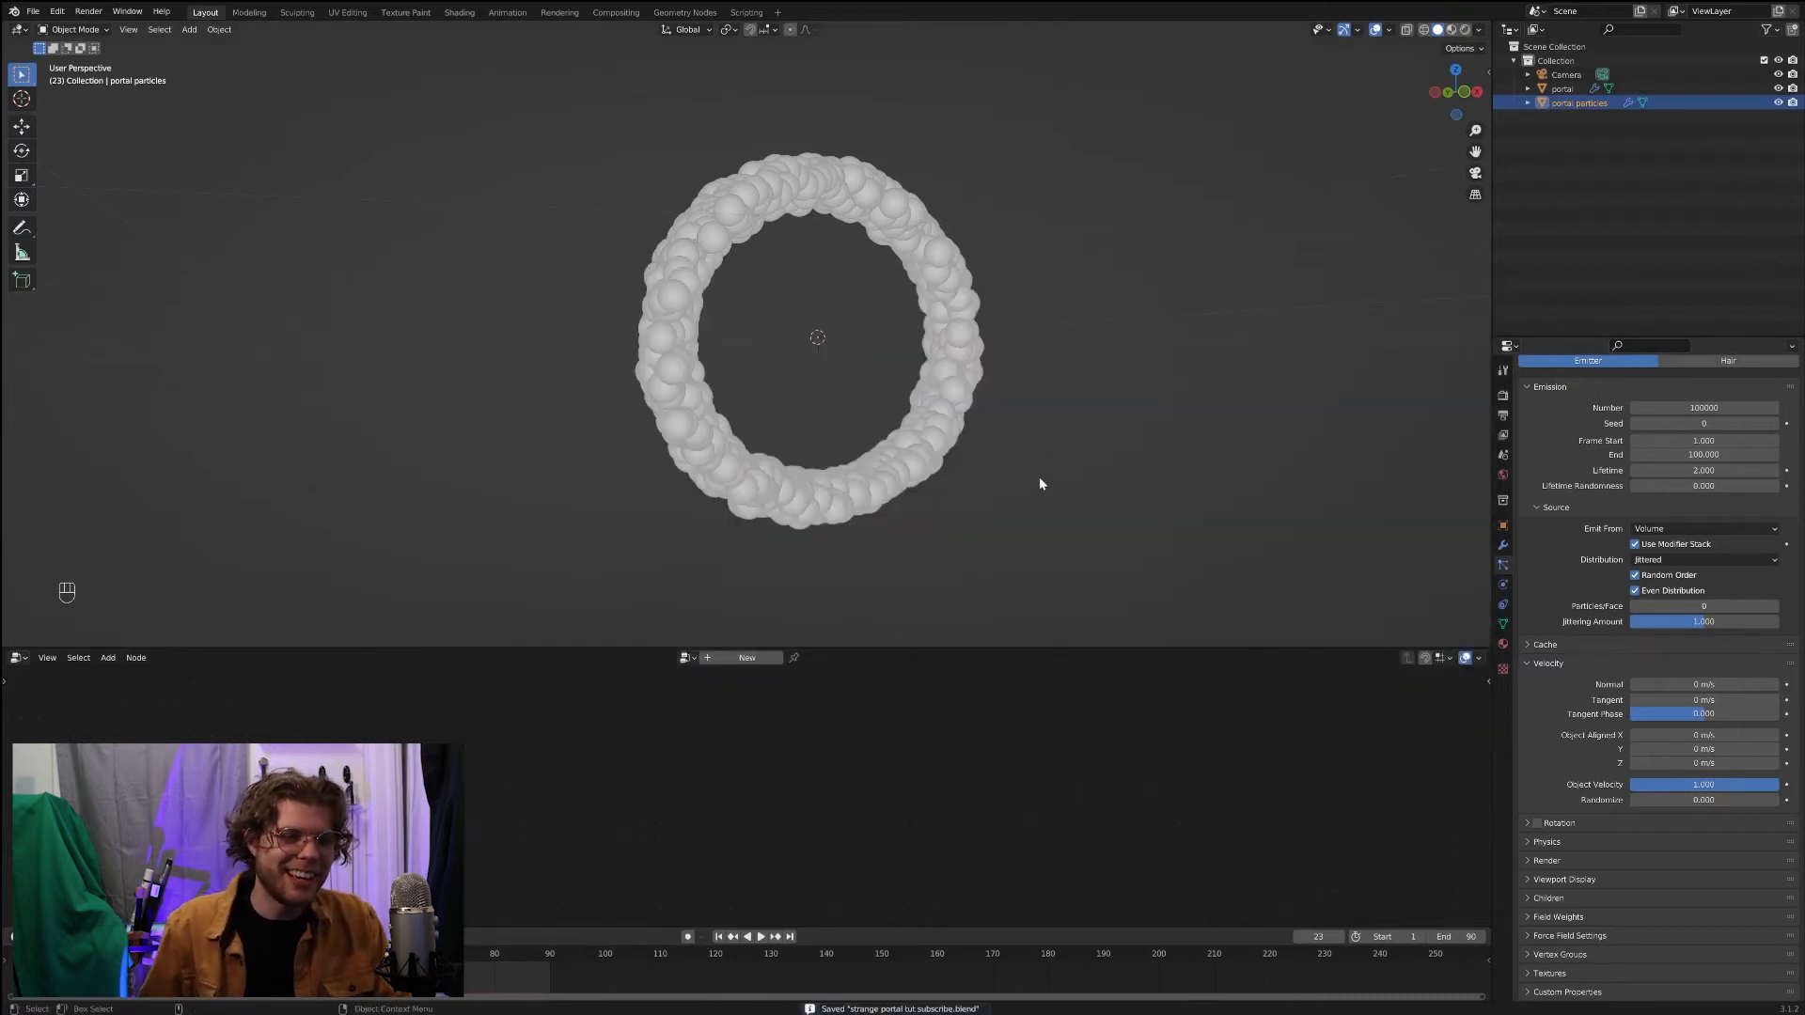
Step: Replay the animation from frame 1 and check the particle motion around the ring with the new velocity settings
{"action": "middle_click_drag", "start_coordinate": [1039, 483], "coordinate": [1081, 451]}
{"action": "scroll", "coordinate": [1005, 482], "scroll_direction": "up", "scroll_amount": 1}
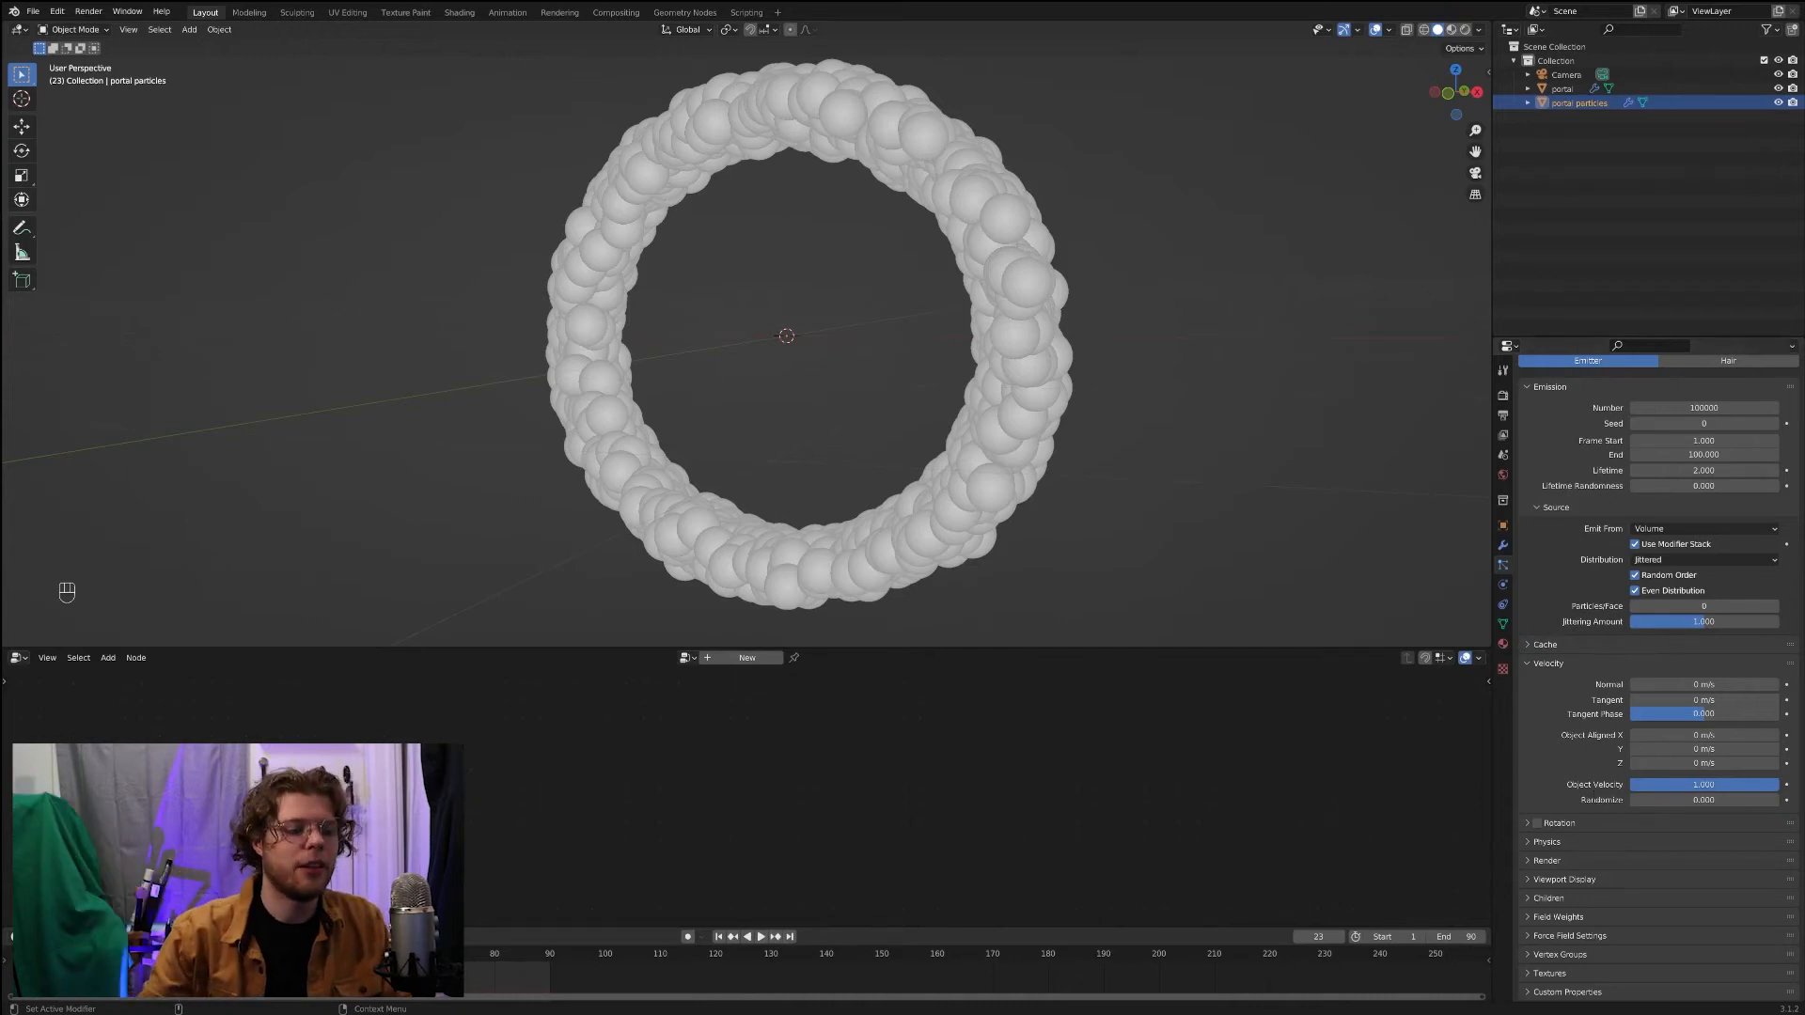
{"action": "left_click", "coordinate": [718, 937]}
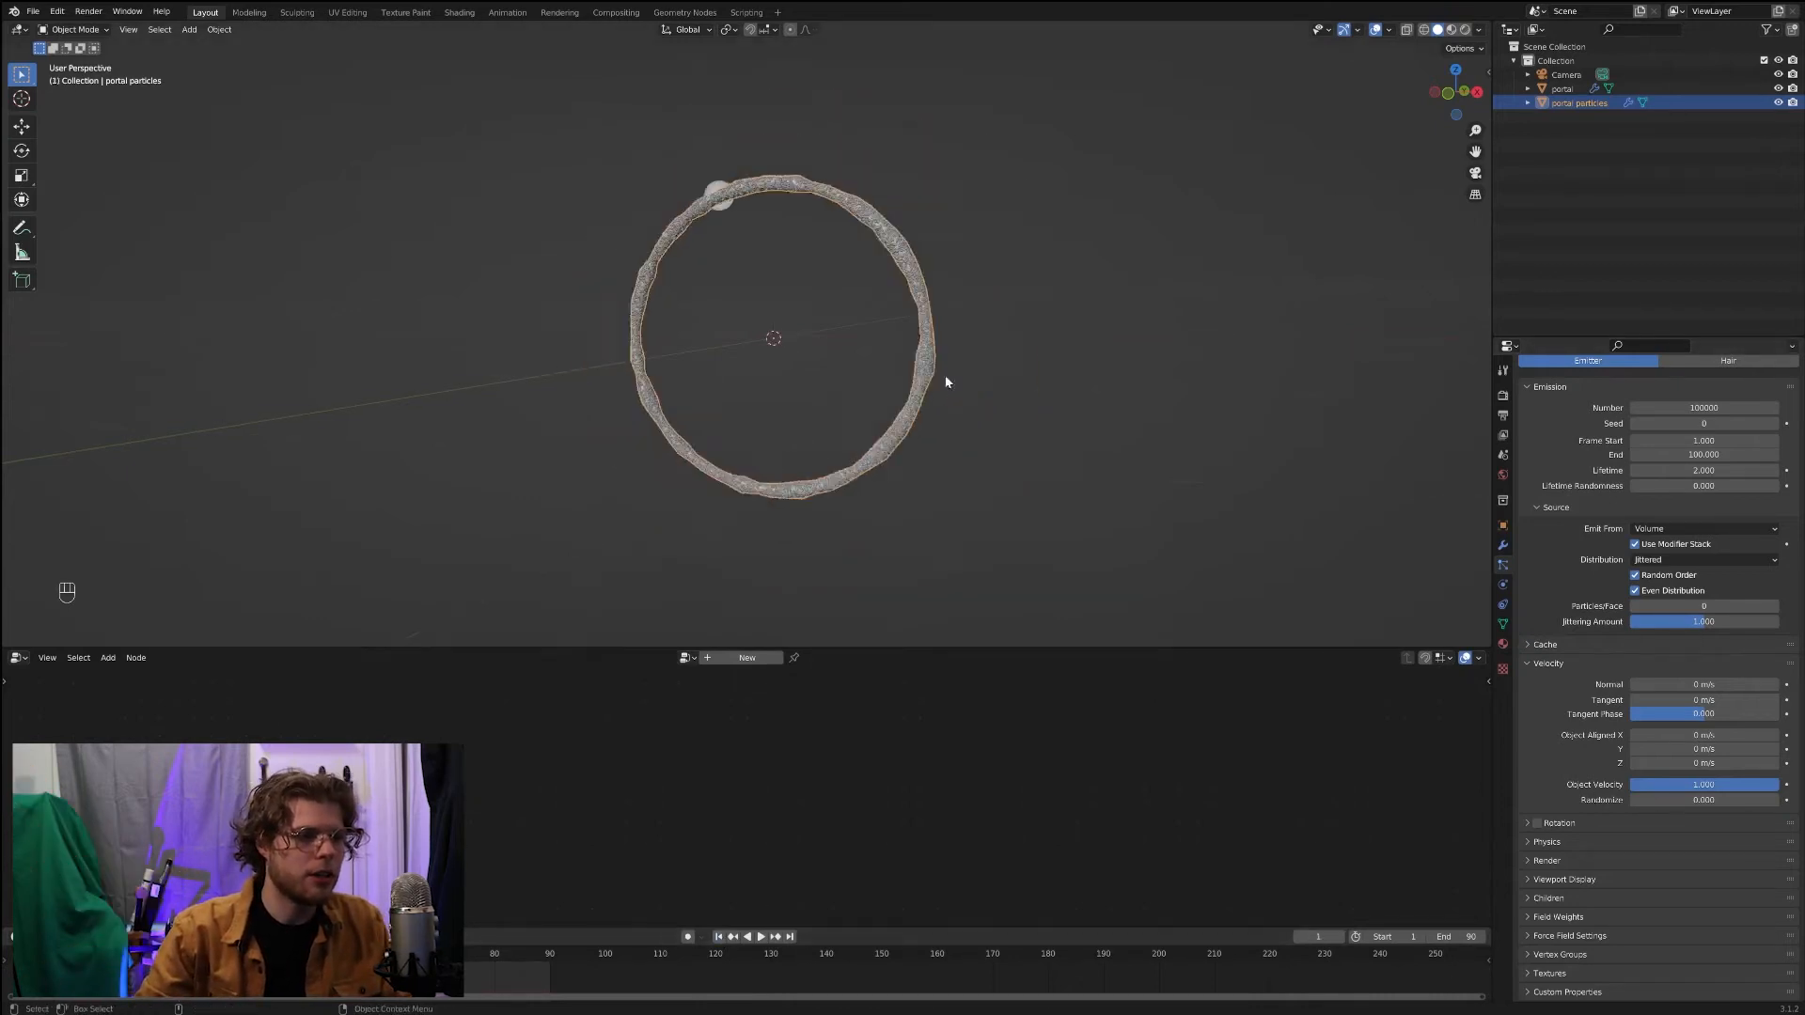
{"action": "key", "text": "space"}
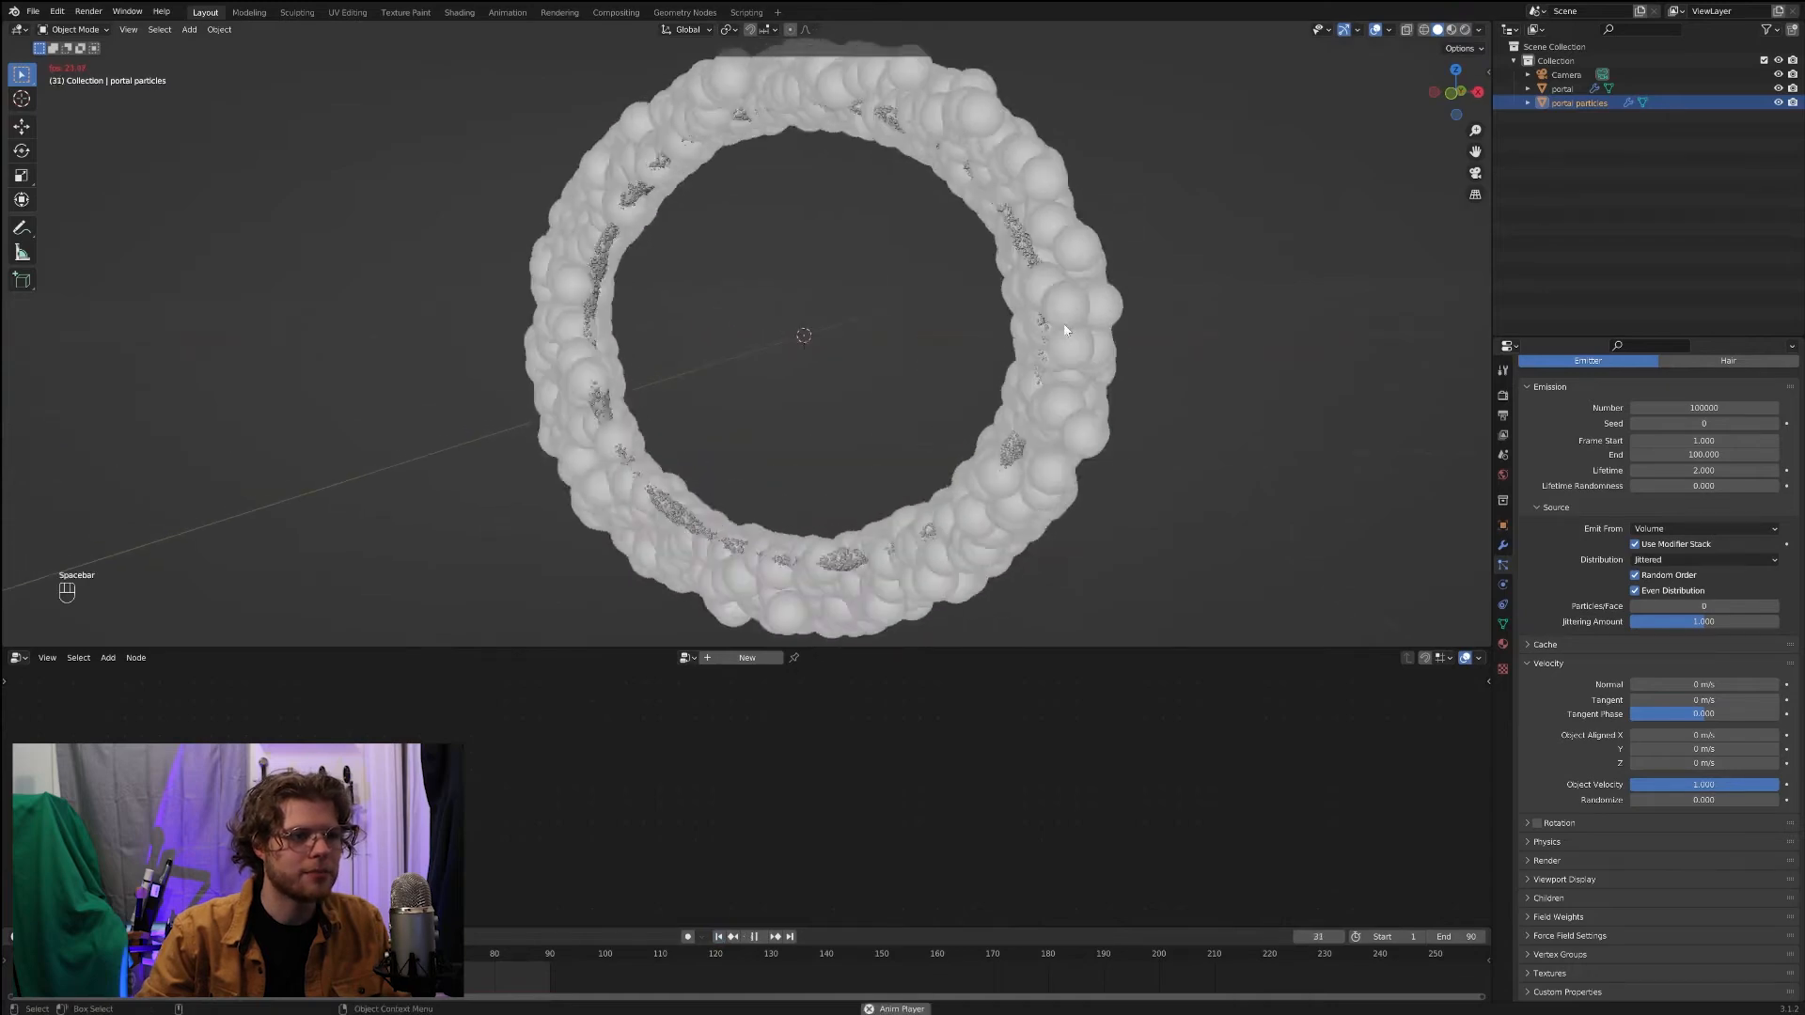
{"action": "middle_click_drag", "start_coordinate": [1085, 298], "coordinate": [1034, 305]}
{"action": "key", "text": "space"}
{"action": "scroll", "coordinate": [1208, 390], "scroll_direction": "down", "scroll_amount": 3}
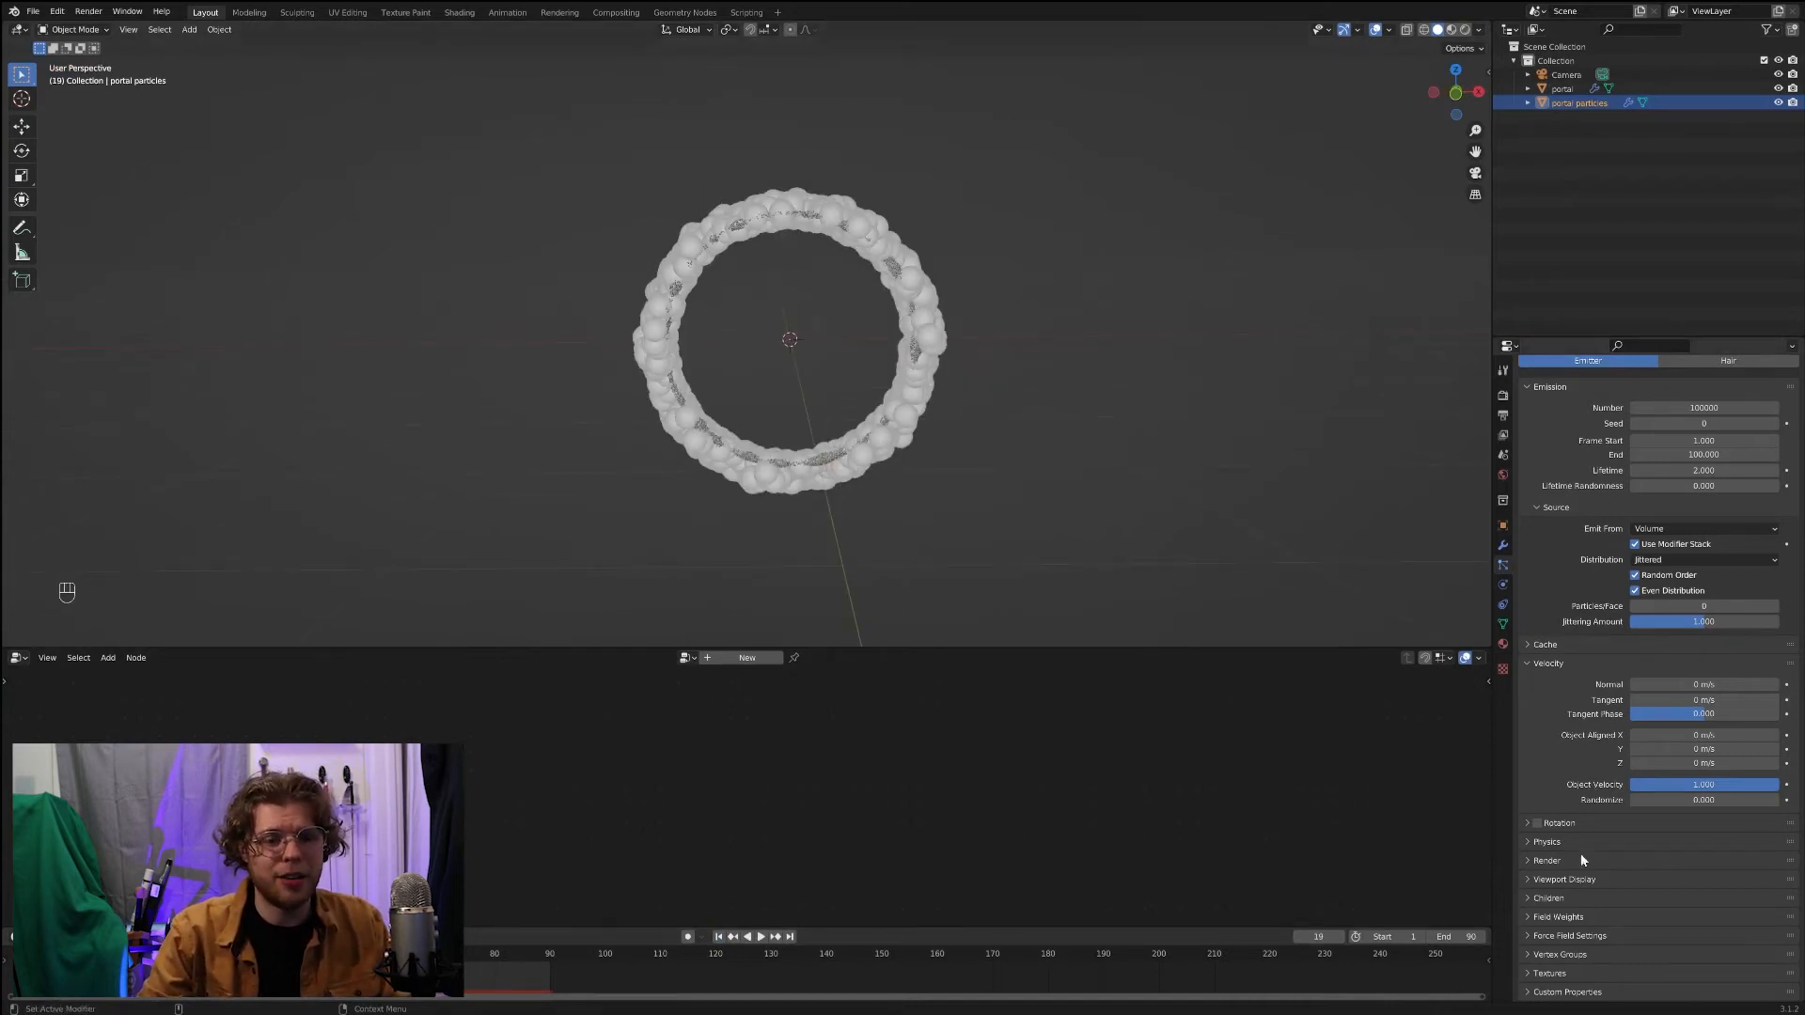
Step: Set the portal particle system to render its particles as Object
{"action": "left_click", "coordinate": [1534, 862]}
{"action": "scroll", "coordinate": [1543, 769], "scroll_direction": "down", "scroll_amount": 3}
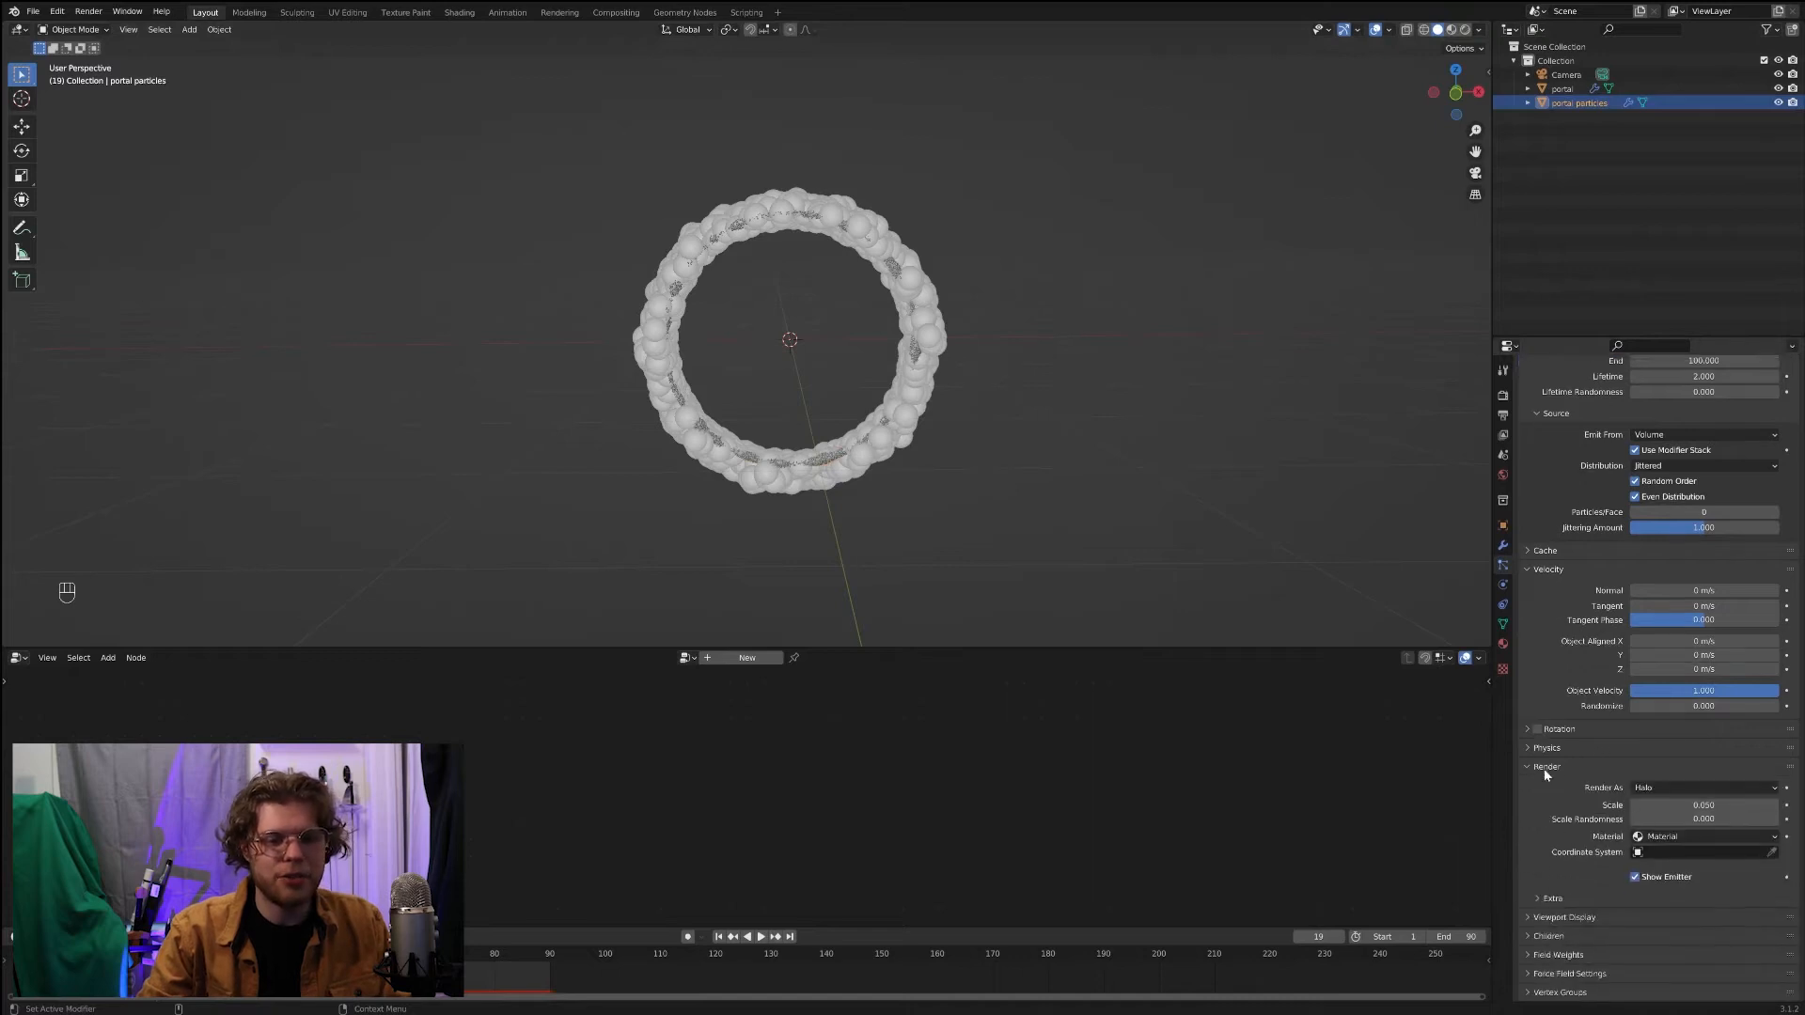
{"action": "left_click", "coordinate": [1547, 711]}
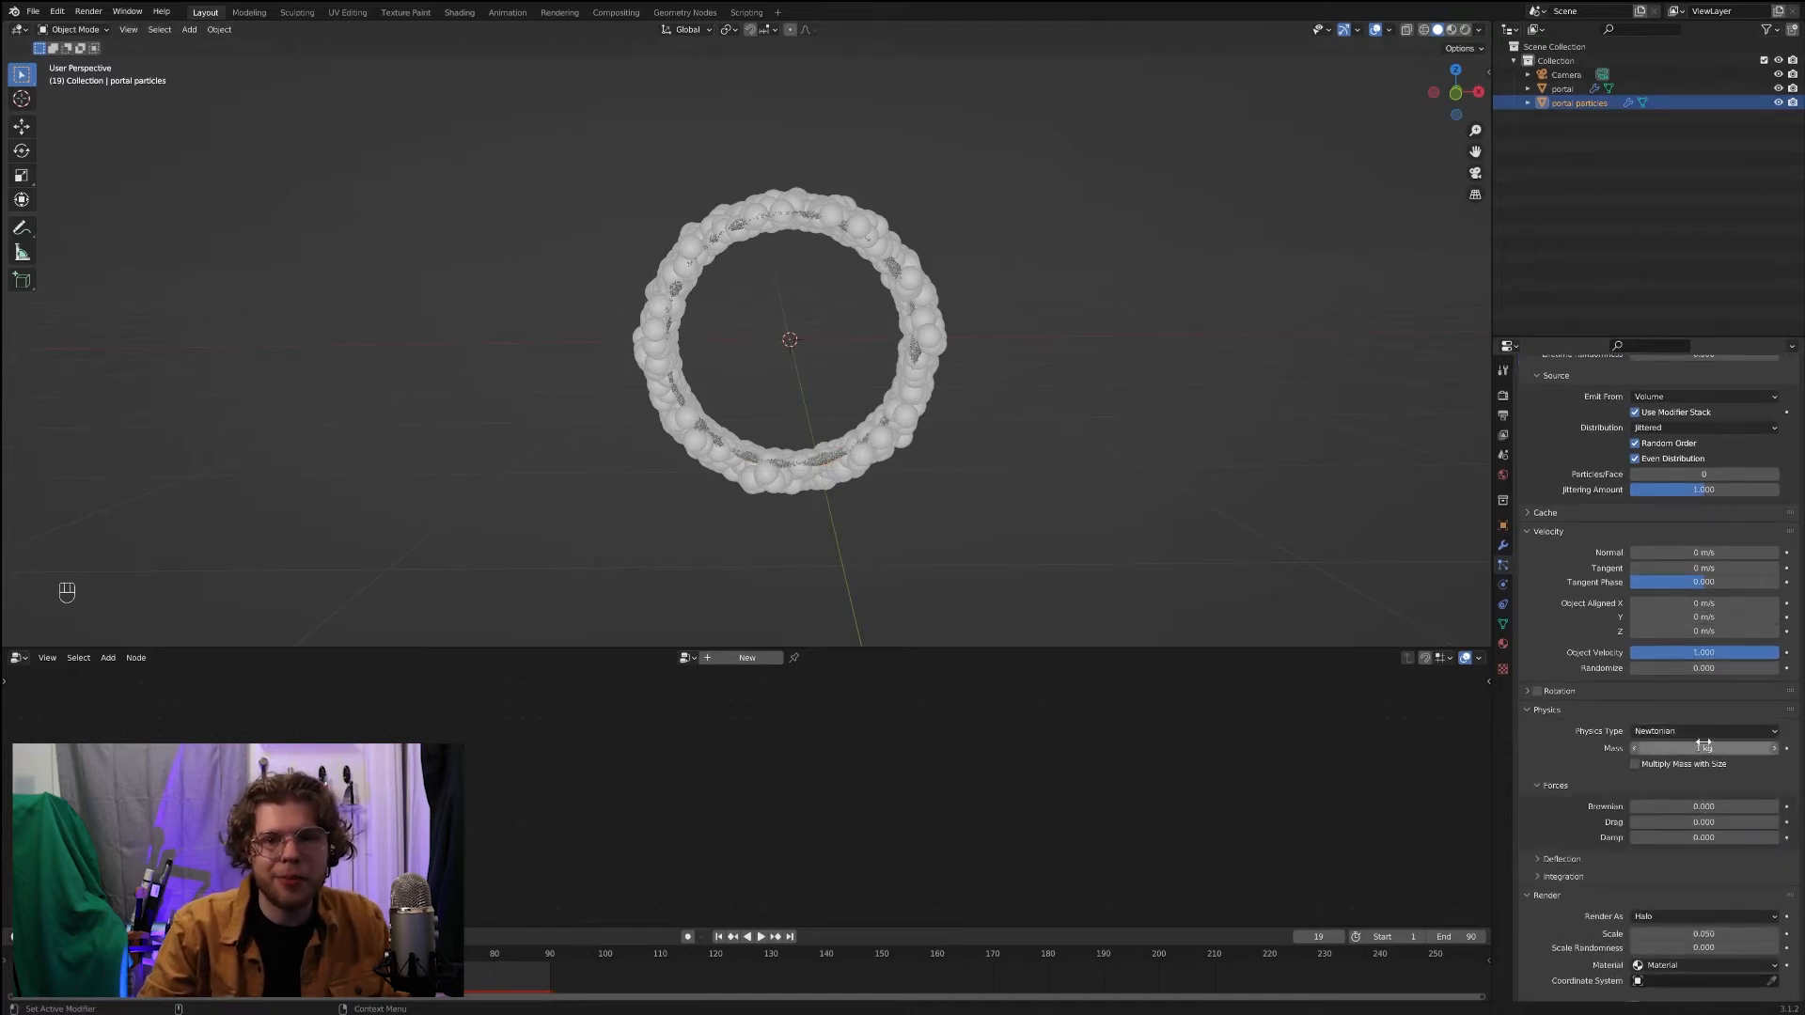
{"action": "left_click", "coordinate": [1538, 711]}
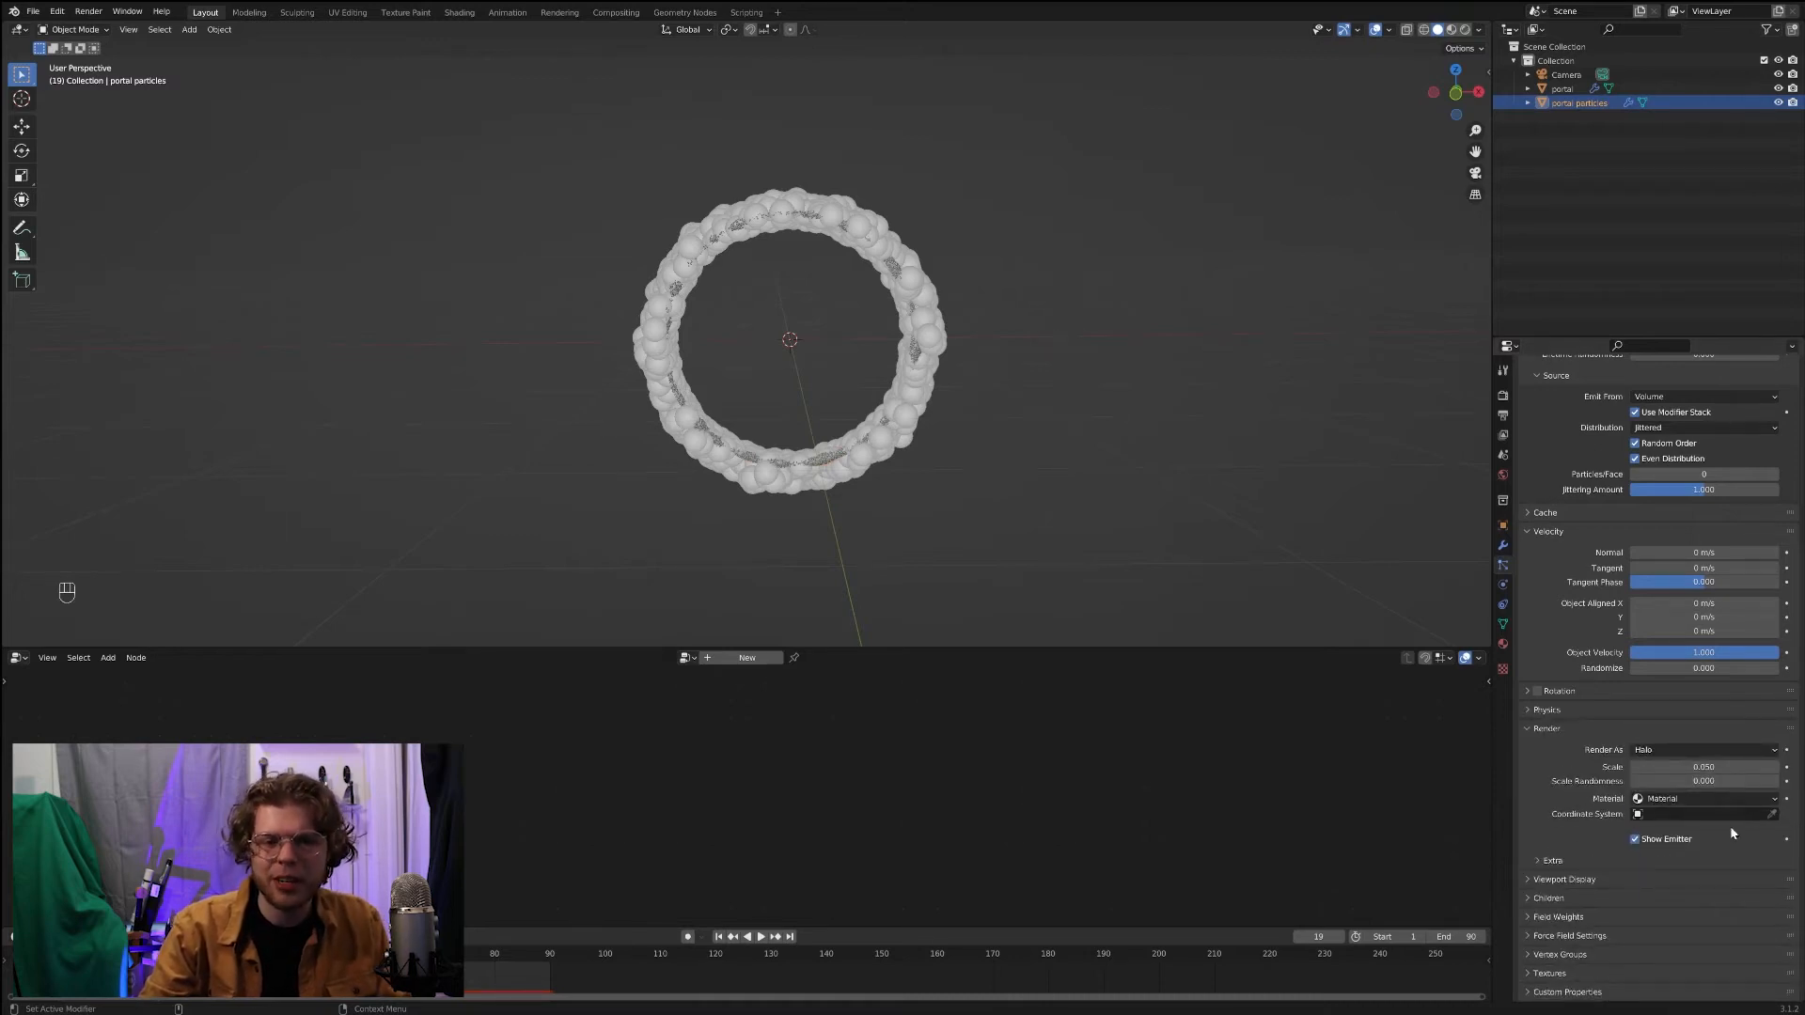
{"action": "left_click", "coordinate": [1696, 750]}
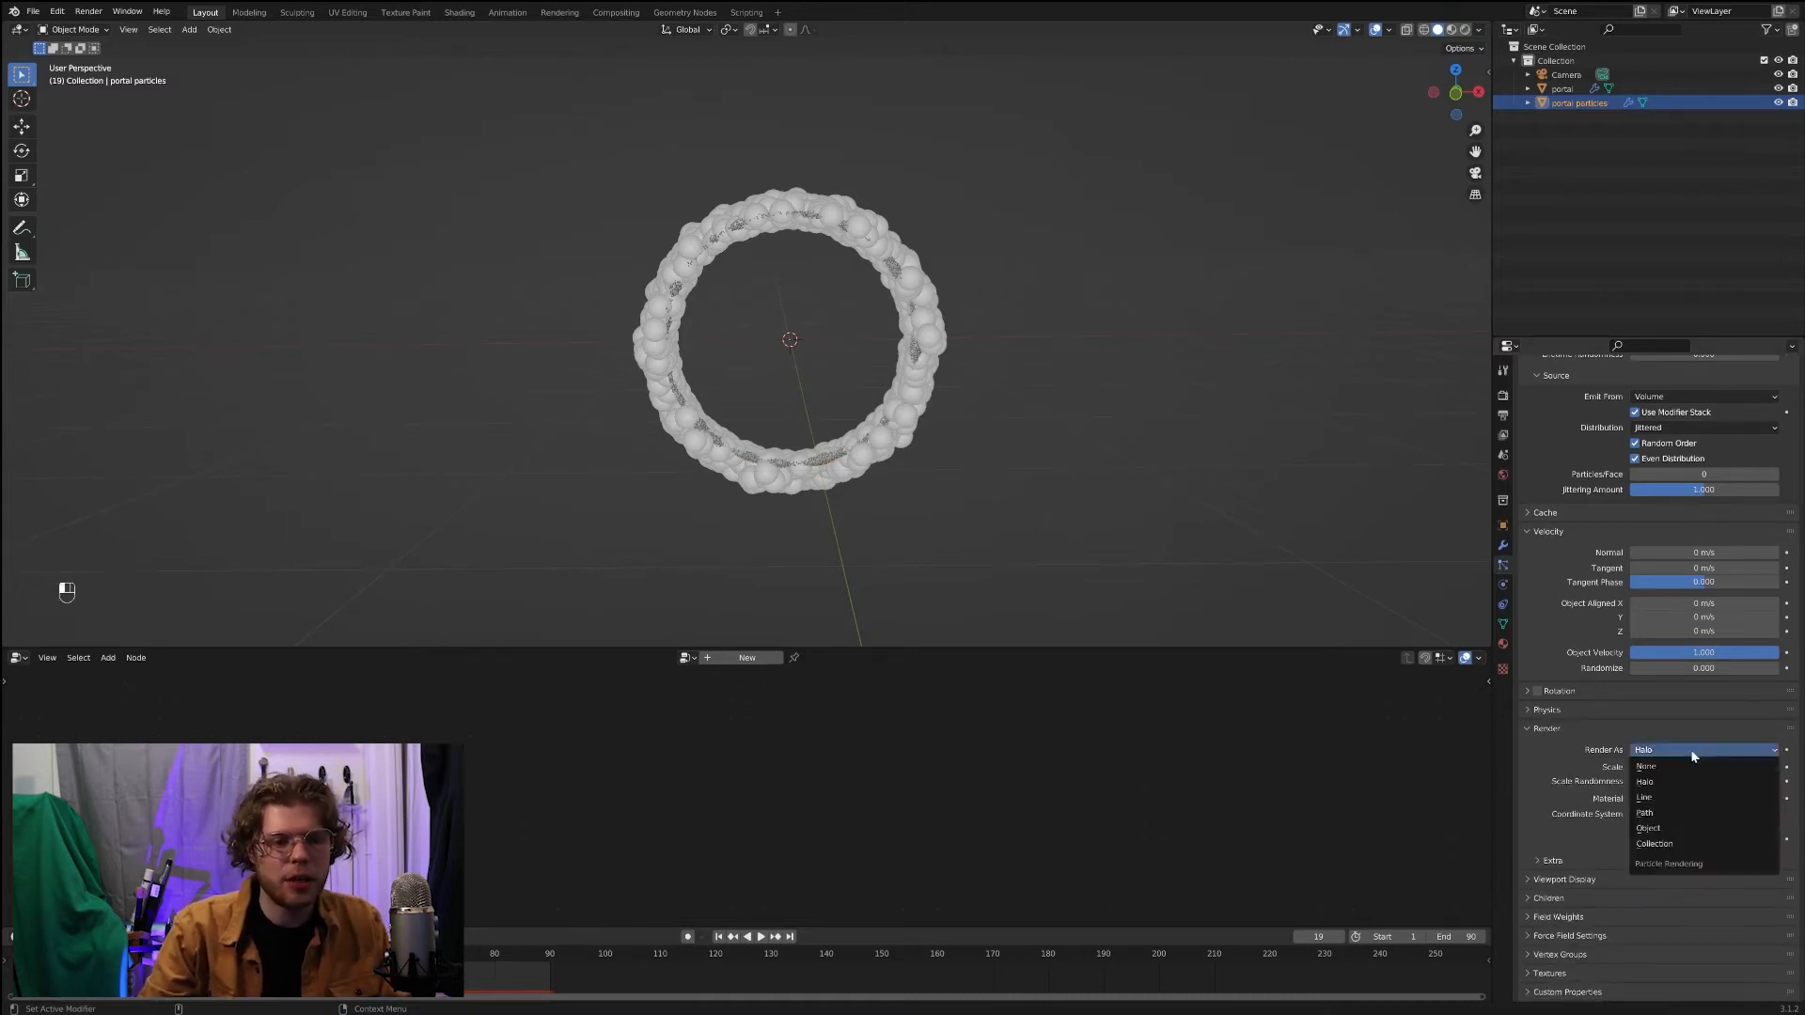
{"action": "left_click", "coordinate": [1673, 831]}
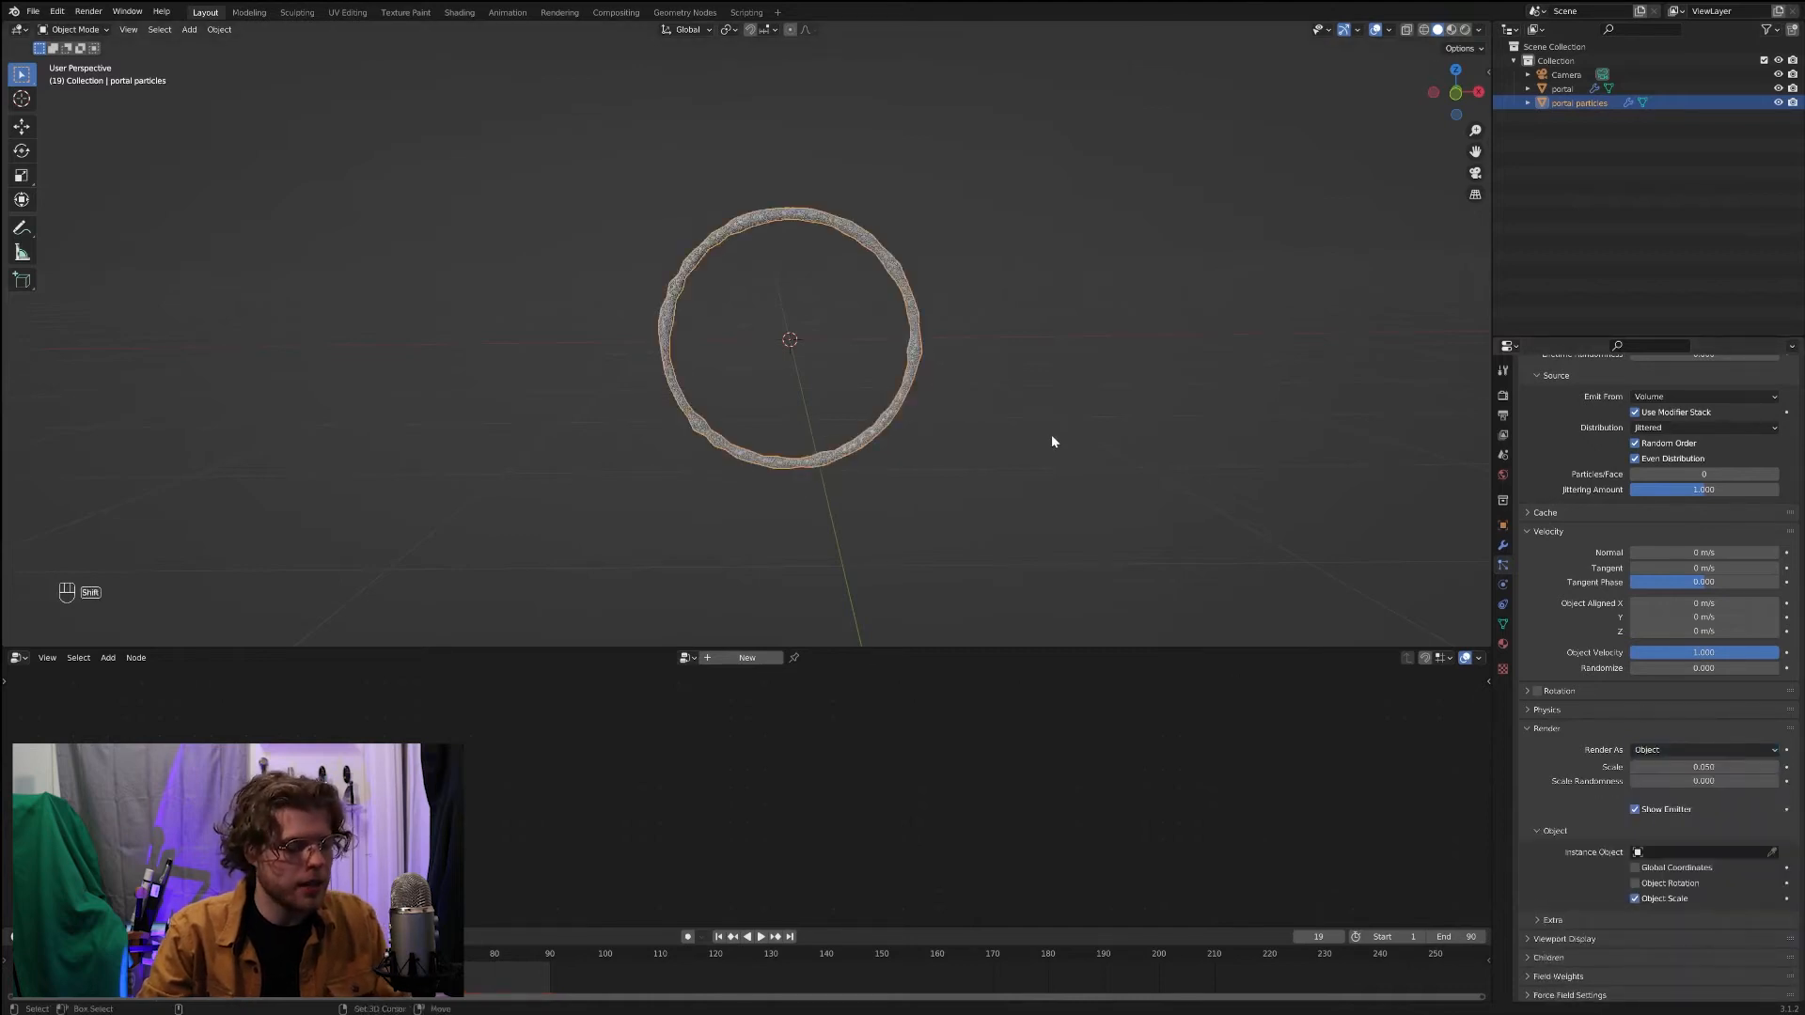
Step: Add an ico sphere with 1 subdivision at the center of the ring
{"action": "key", "text": "shift+a"}
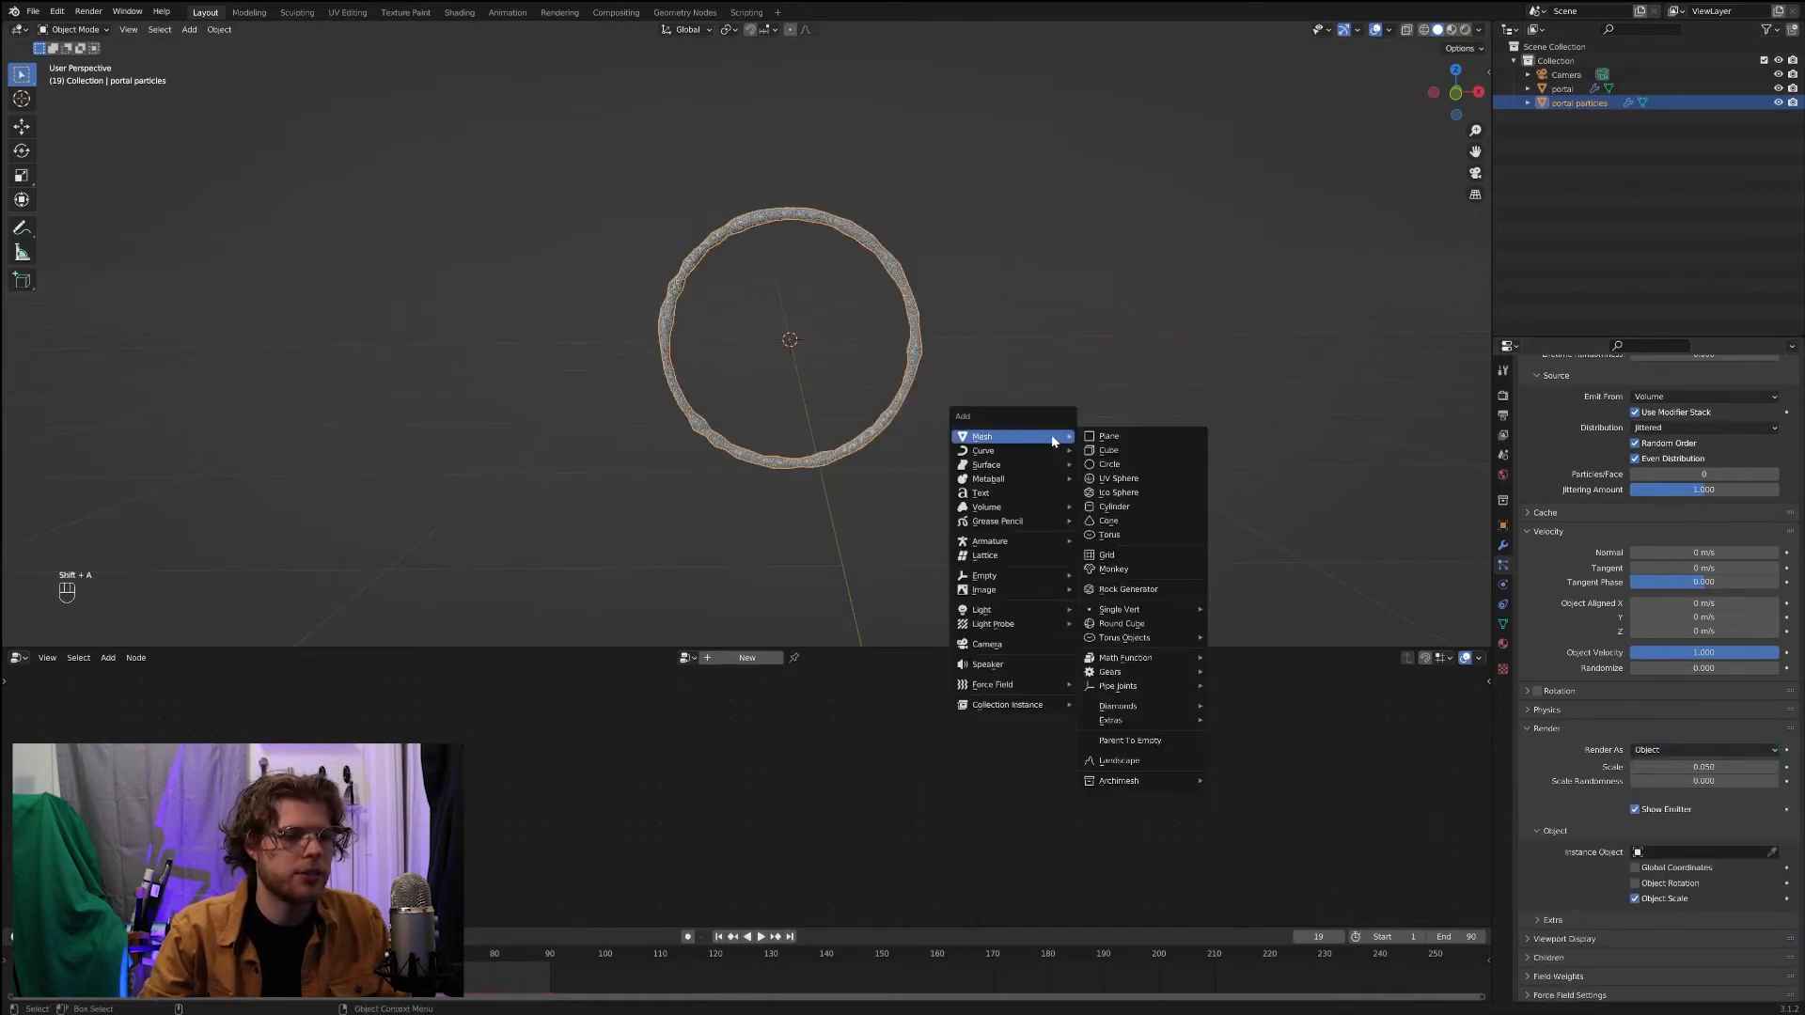
{"action": "left_click", "coordinate": [1113, 495]}
{"action": "left_click", "coordinate": [80, 633]}
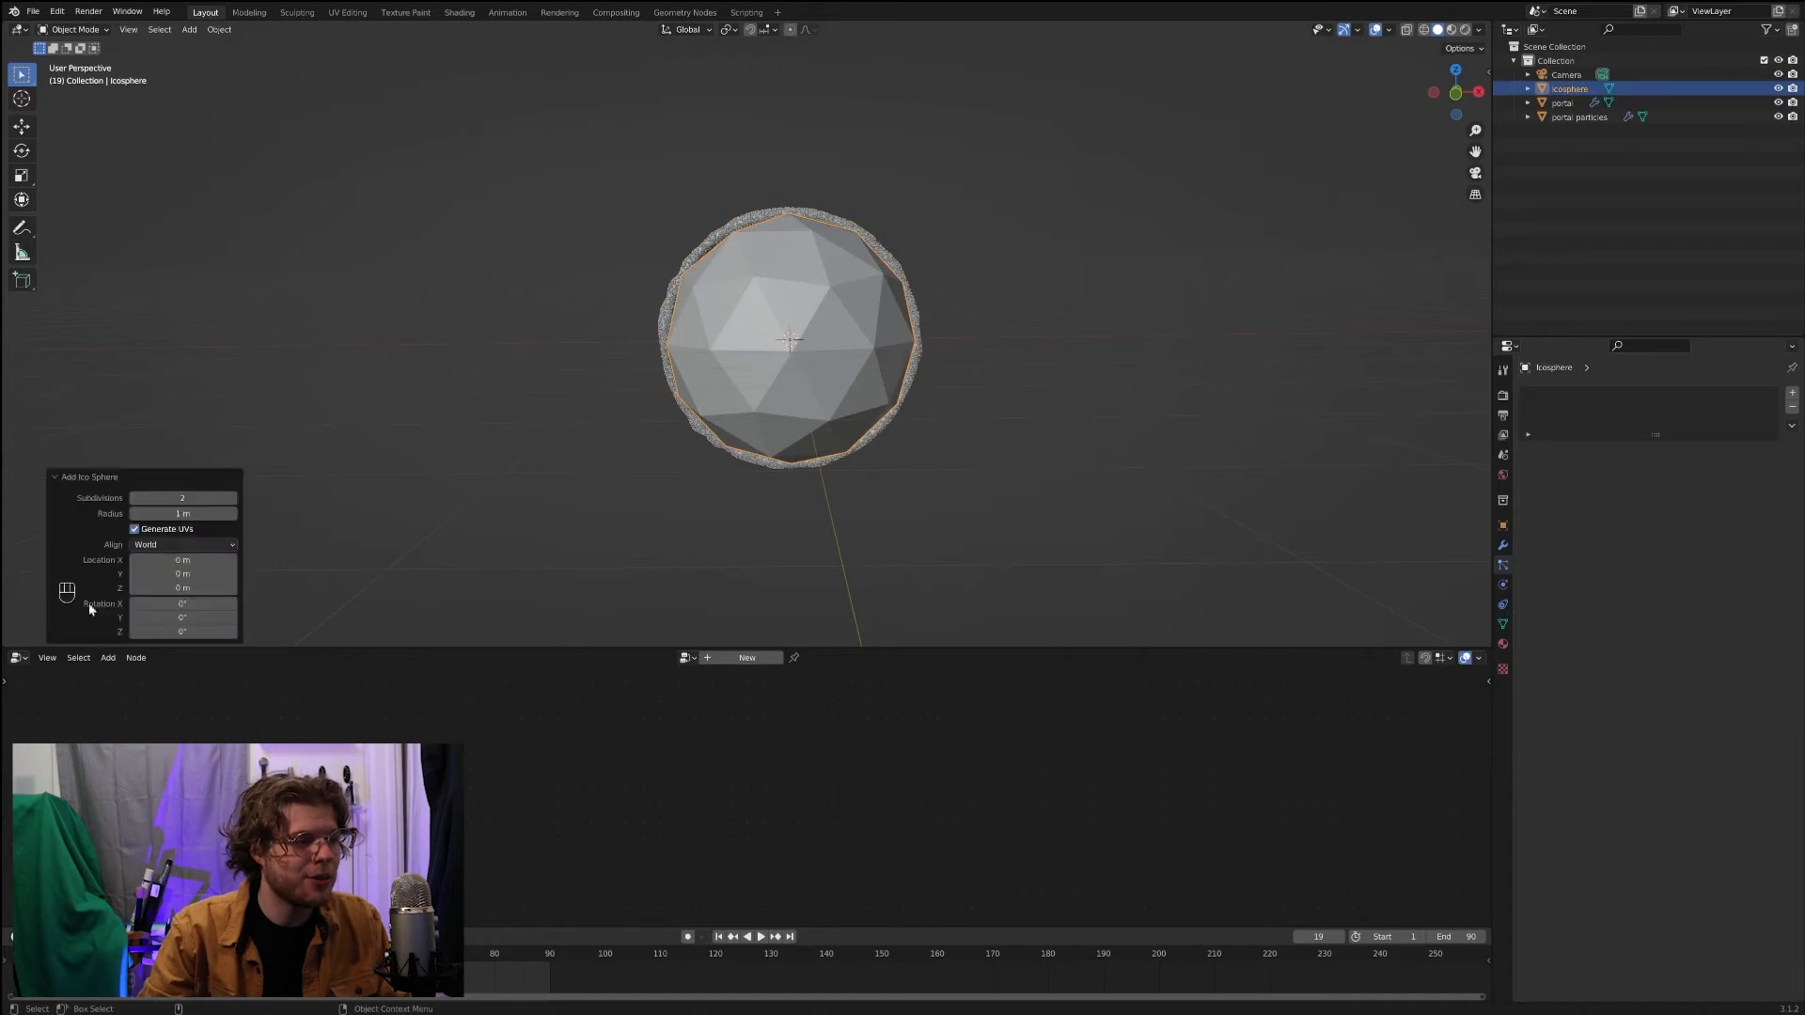
{"action": "left_click", "coordinate": [134, 498]}
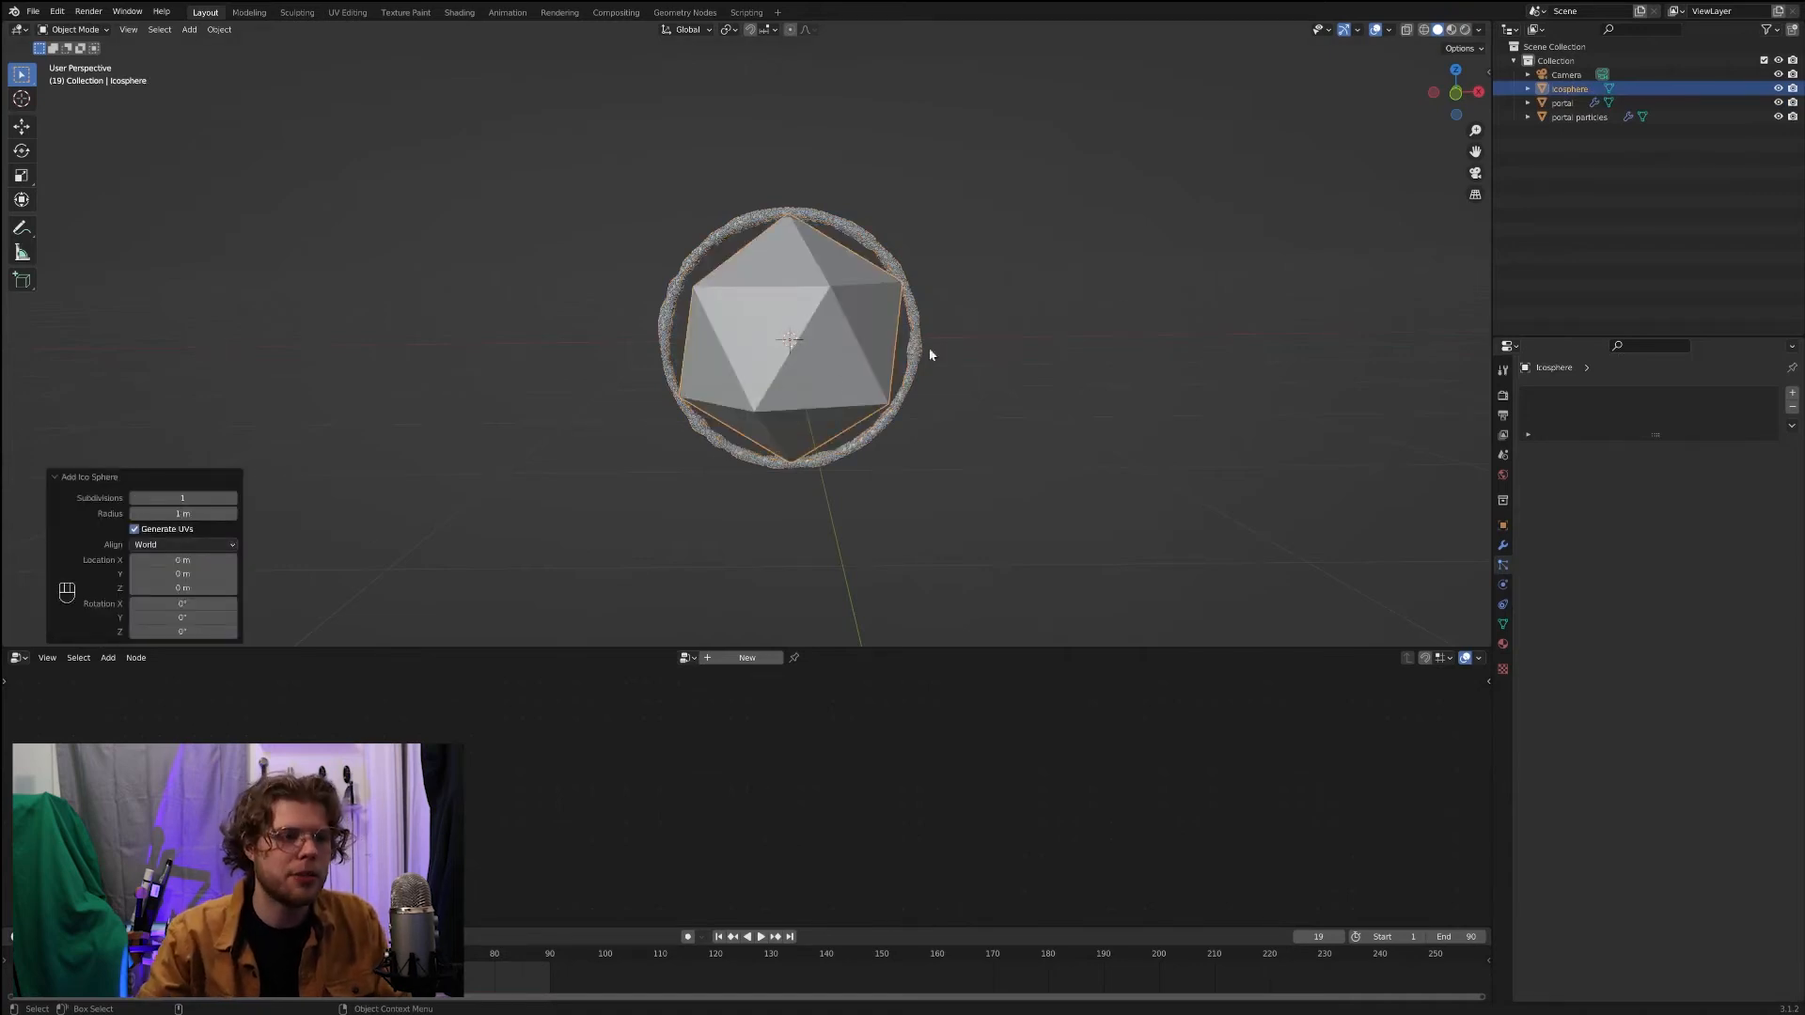
Step: Move the ico sphere about 4.1 m along the X axis, clear of the ring
{"action": "key", "text": "g"}
{"action": "key", "text": "x"}
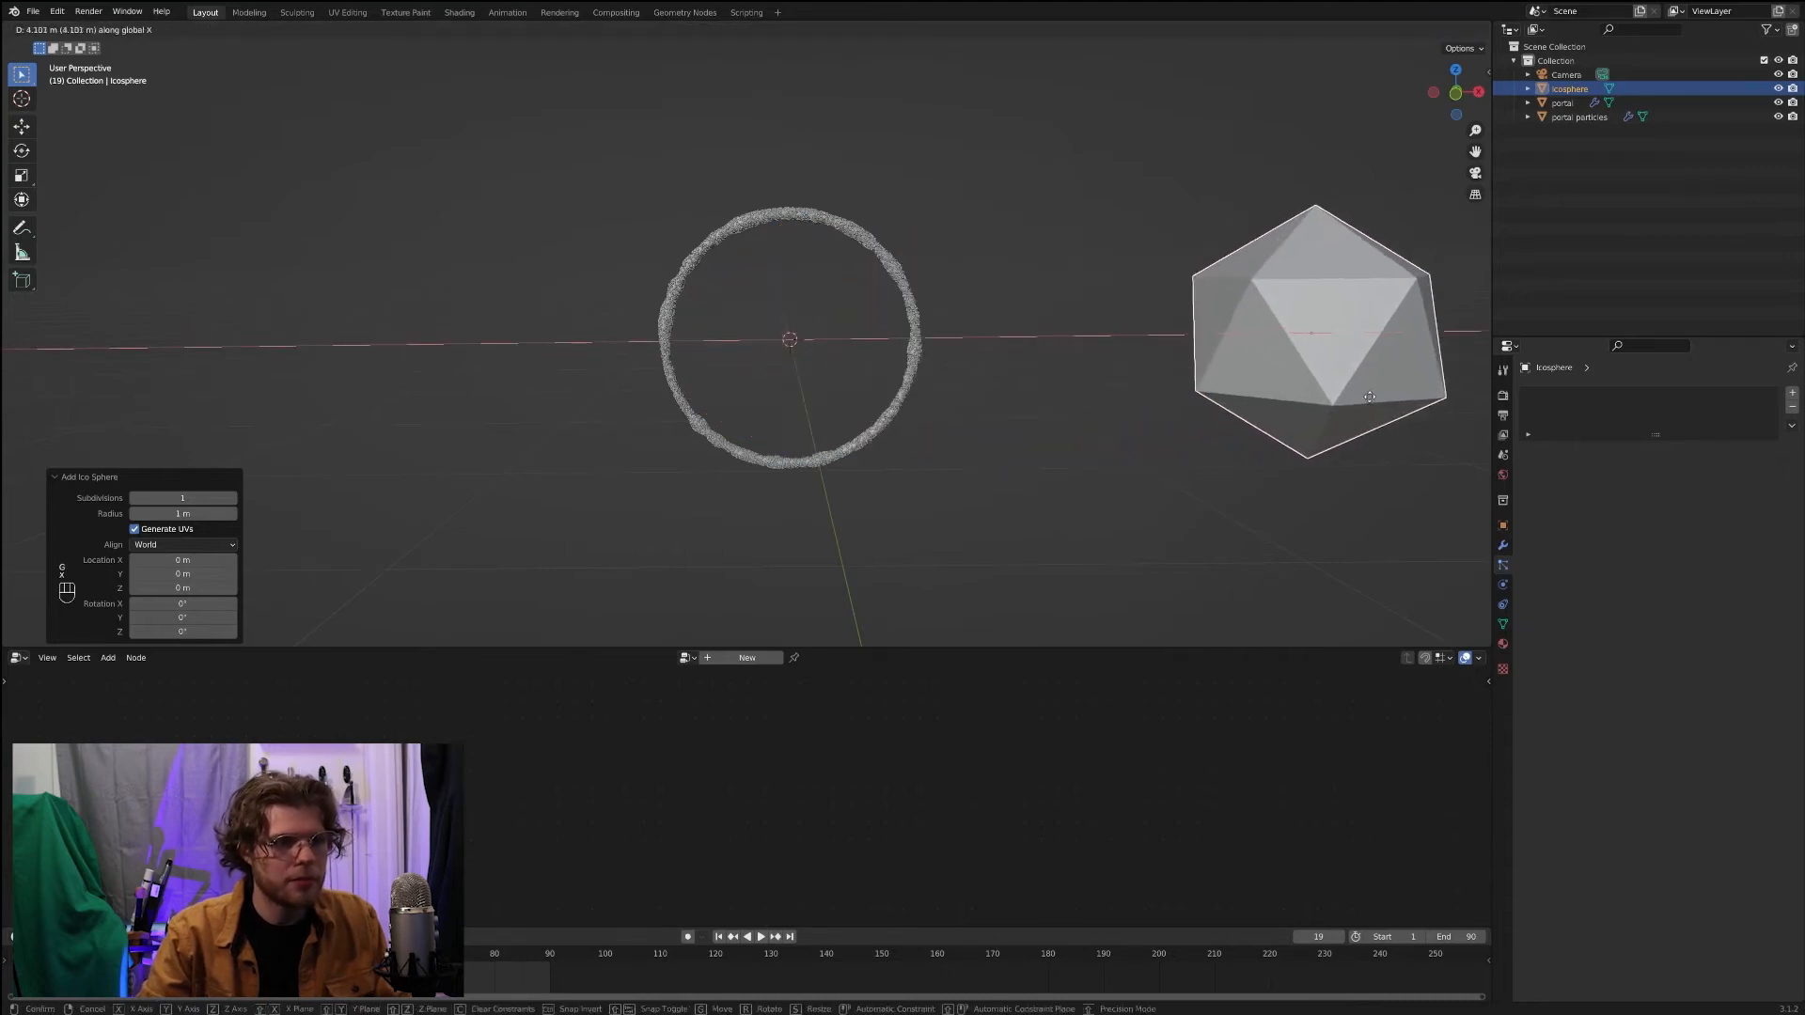
{"action": "left_click", "coordinate": [1366, 401]}
{"action": "scroll", "coordinate": [1354, 413], "scroll_direction": "down", "scroll_amount": 3}
{"action": "middle_click_drag", "start_coordinate": [1354, 414], "coordinate": [1333, 431]}
Step: Scale the ico sphere down to about 0.085 and apply its scale
{"action": "key", "text": "s"}
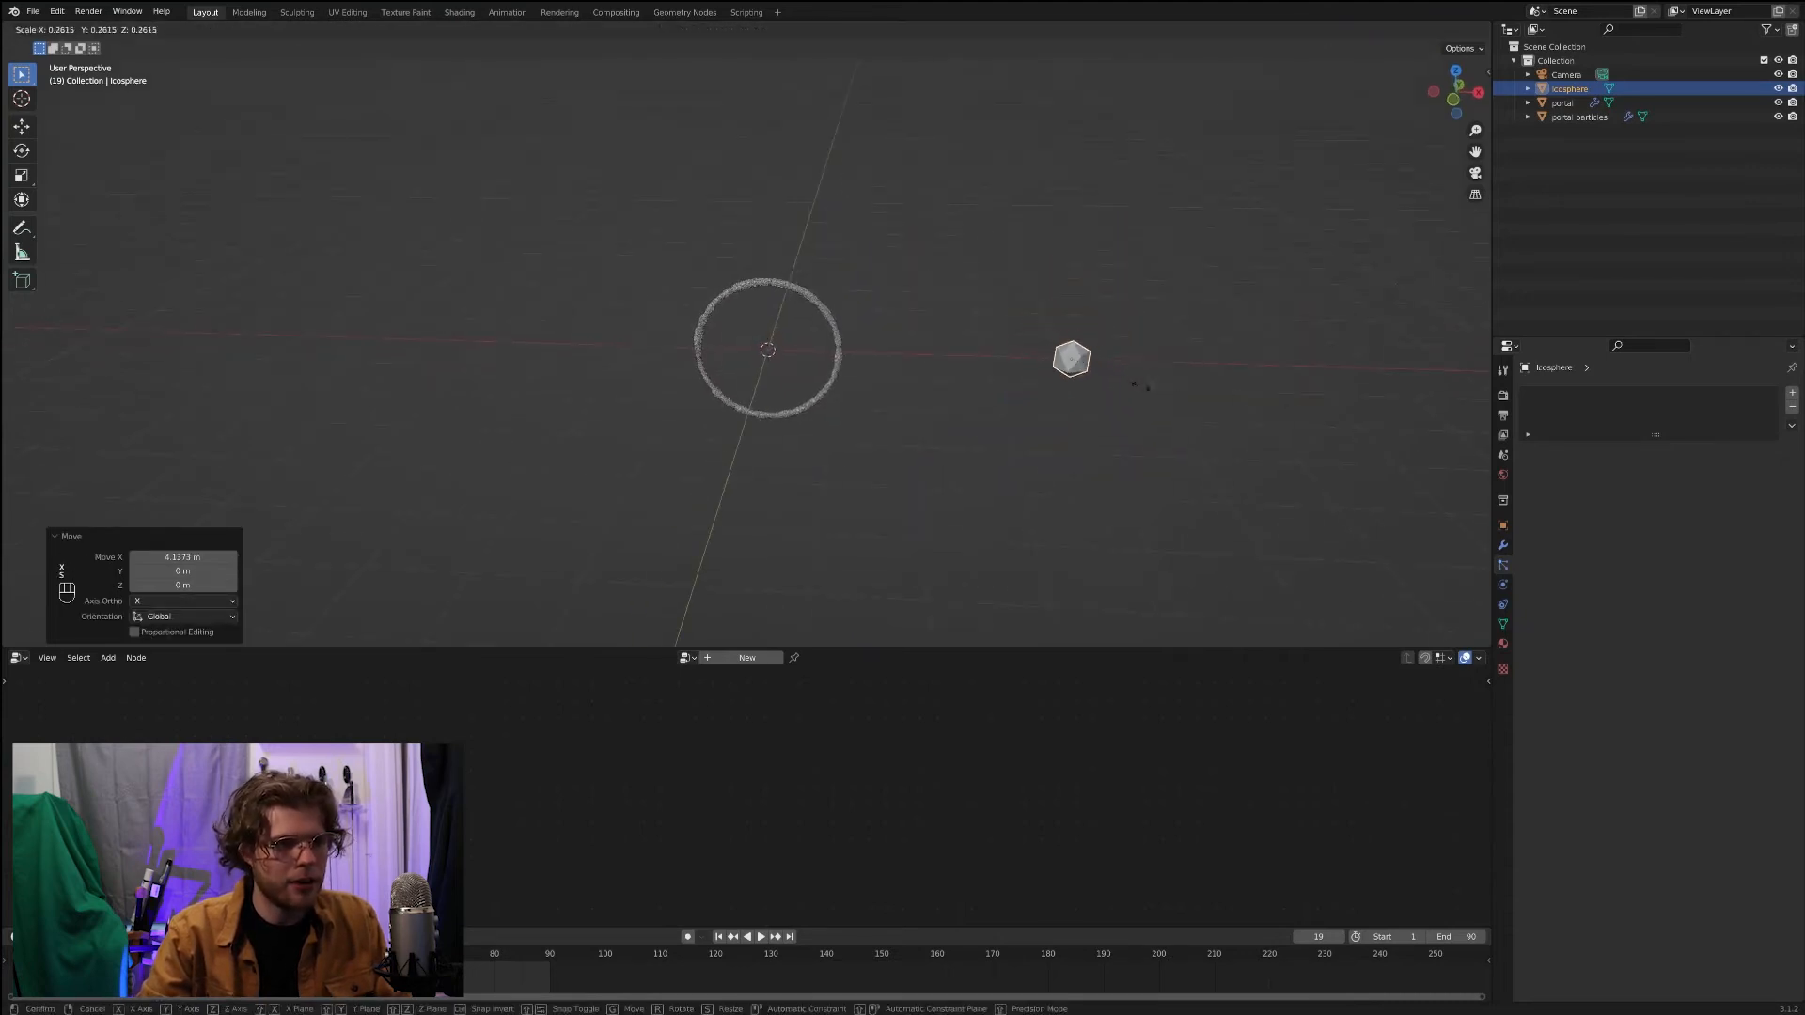
{"action": "left_click", "coordinate": [1096, 368]}
{"action": "key", "text": "ctrl+a"}
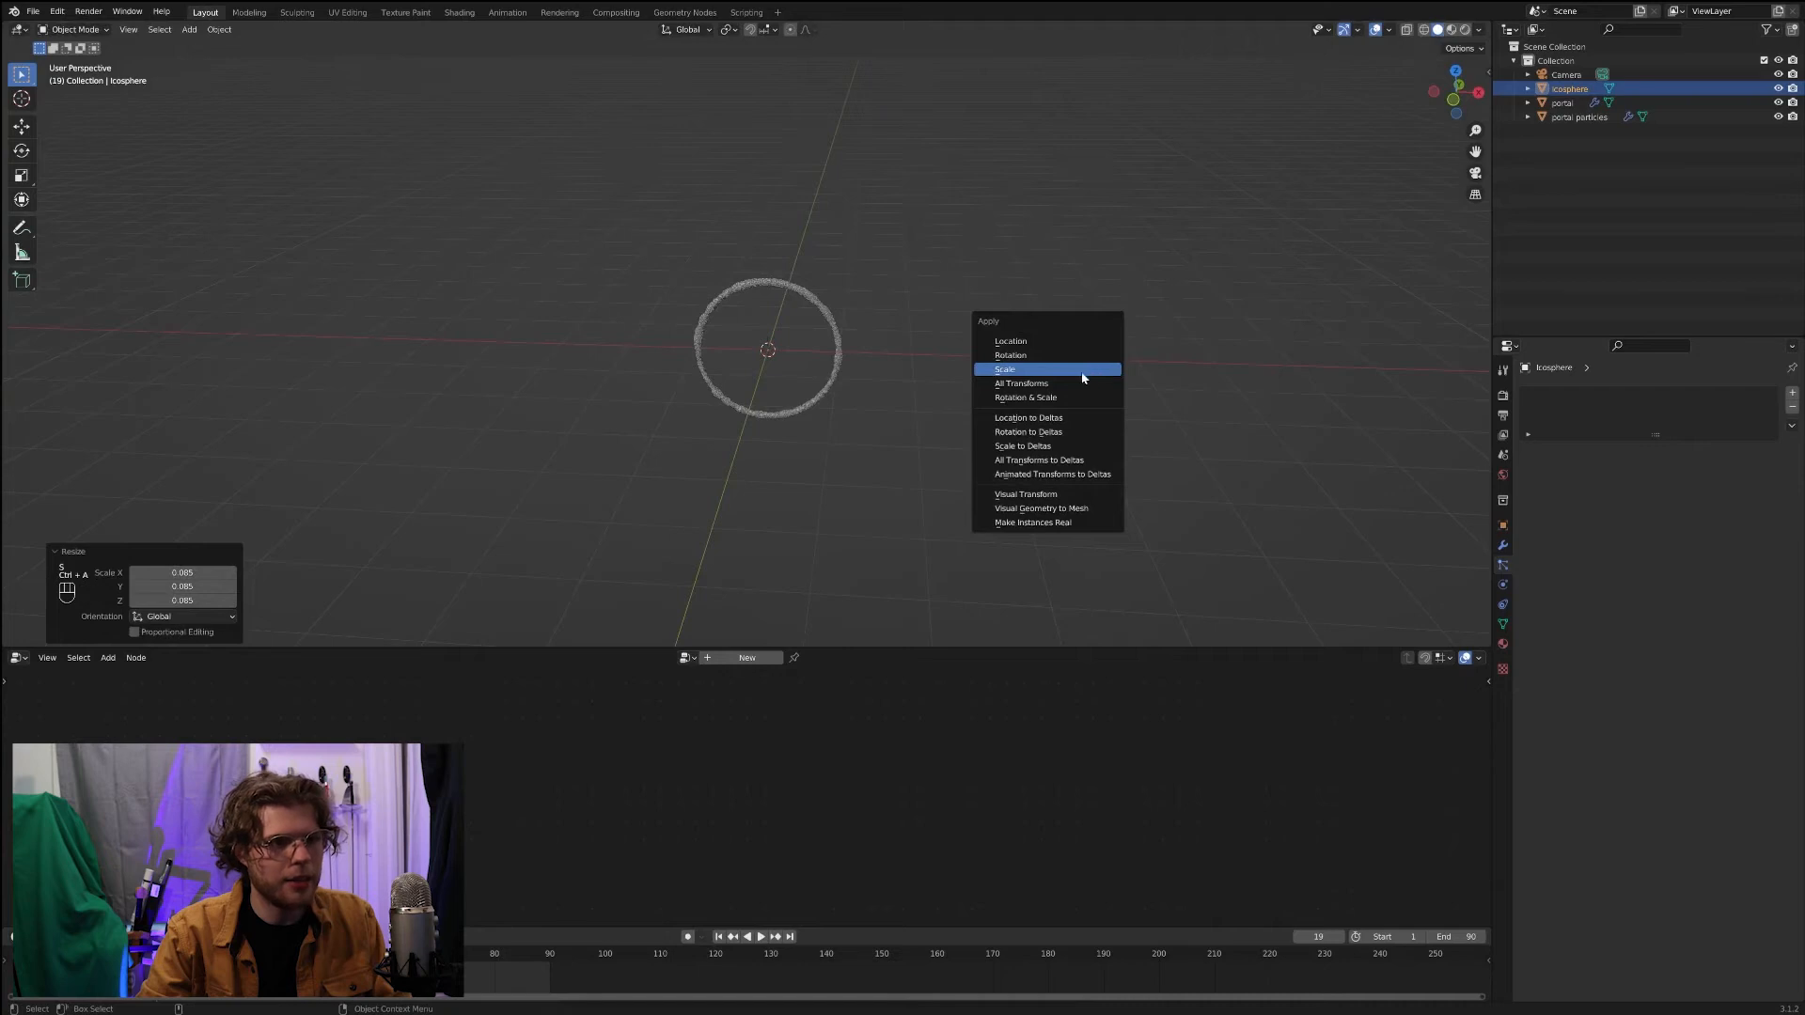
{"action": "left_click", "coordinate": [1071, 373]}
Step: Move the small ico sphere about 0.92 m farther along the X axis
{"action": "key", "text": "g"}
{"action": "key", "text": "x"}
{"action": "left_click", "coordinate": [1213, 482]}
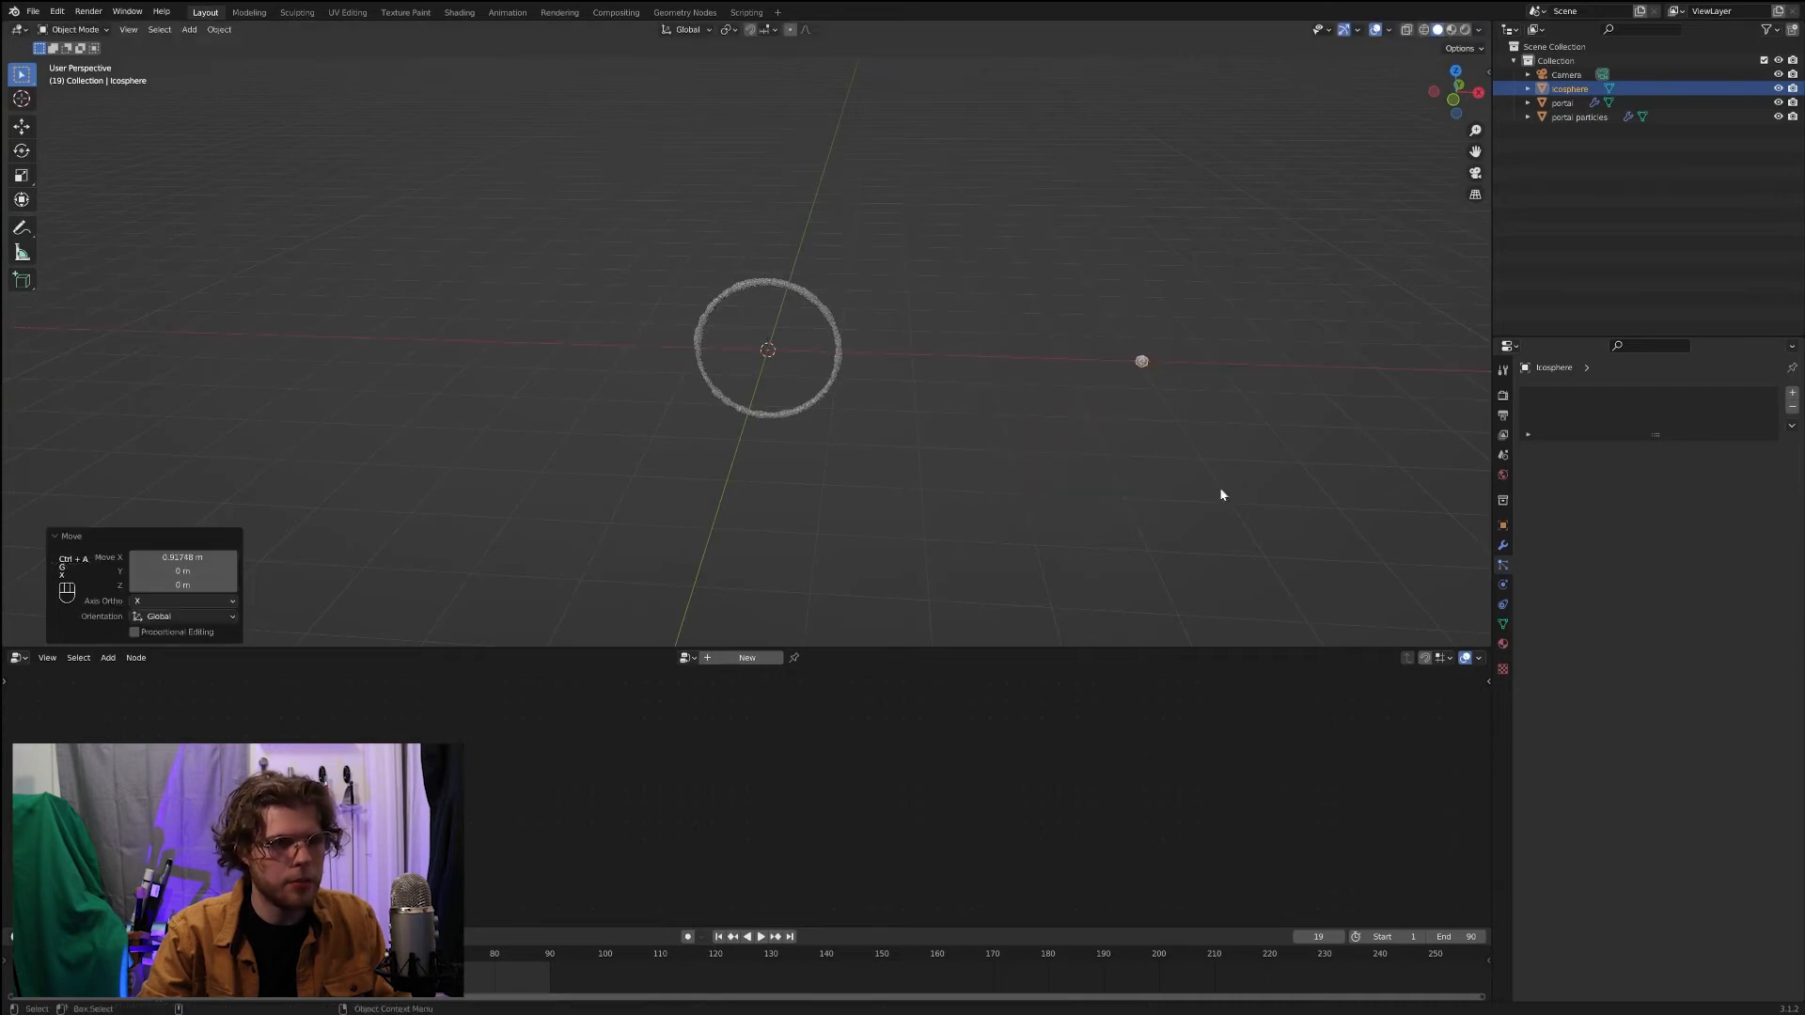
{"action": "middle_click_drag", "start_coordinate": [1220, 487], "coordinate": [1183, 468]}
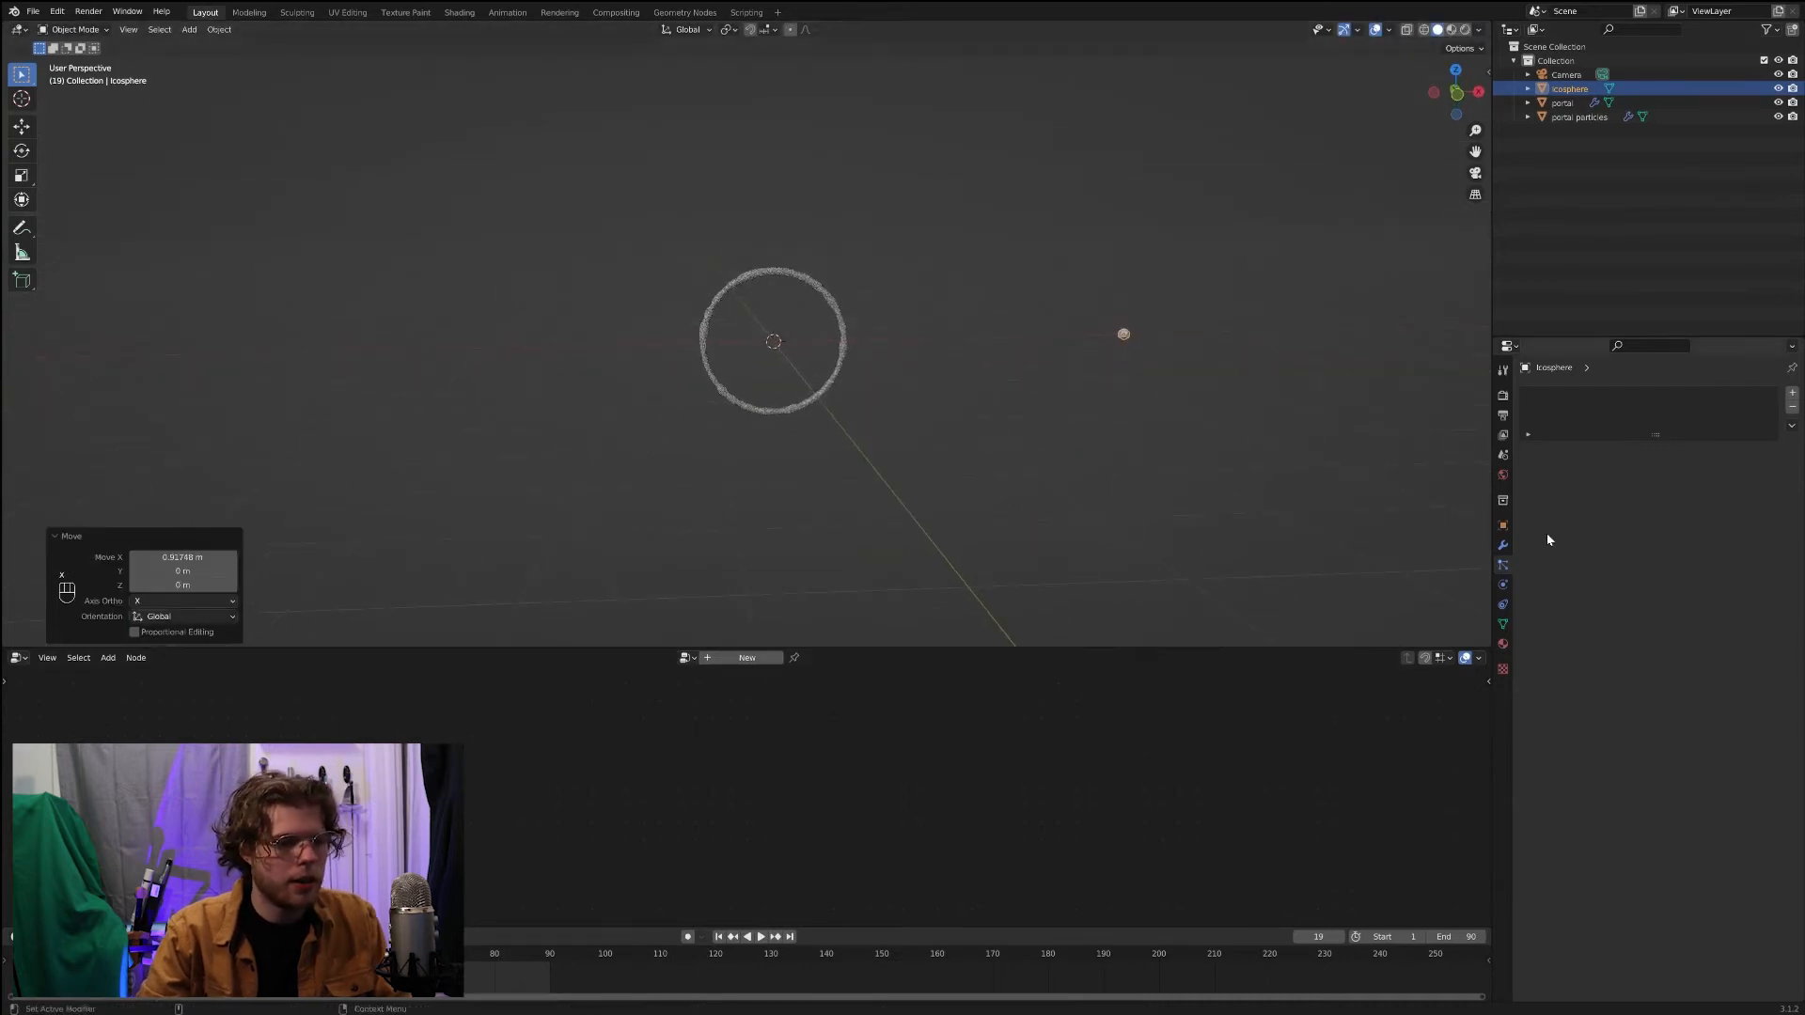
Step: Assign the ico sphere as the Instance Object in the portal particles' render settings
{"action": "left_click", "coordinate": [846, 329]}
{"action": "middle_click_drag", "start_coordinate": [856, 329], "coordinate": [1216, 455]}
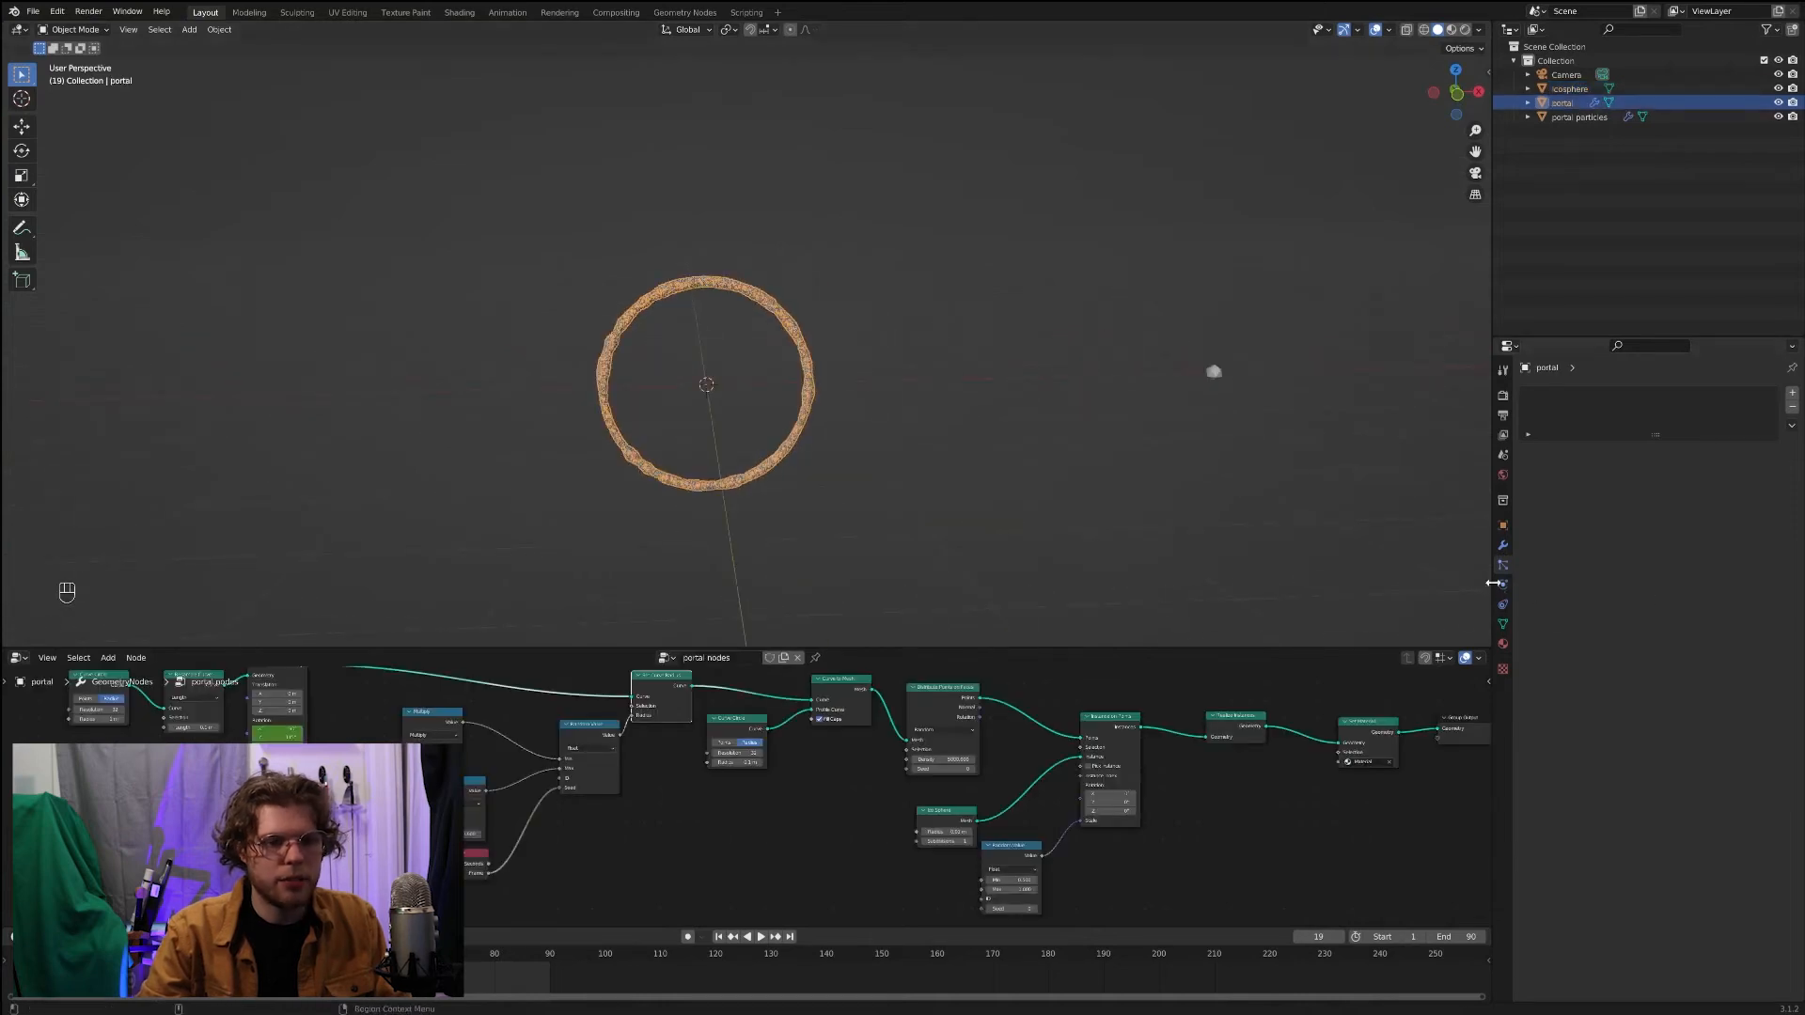
{"action": "left_click", "coordinate": [1579, 117]}
{"action": "middle_click_drag", "start_coordinate": [1075, 497], "coordinate": [1118, 471], "text": "shift"}
{"action": "scroll", "coordinate": [1119, 470], "scroll_direction": "up", "scroll_amount": 2}
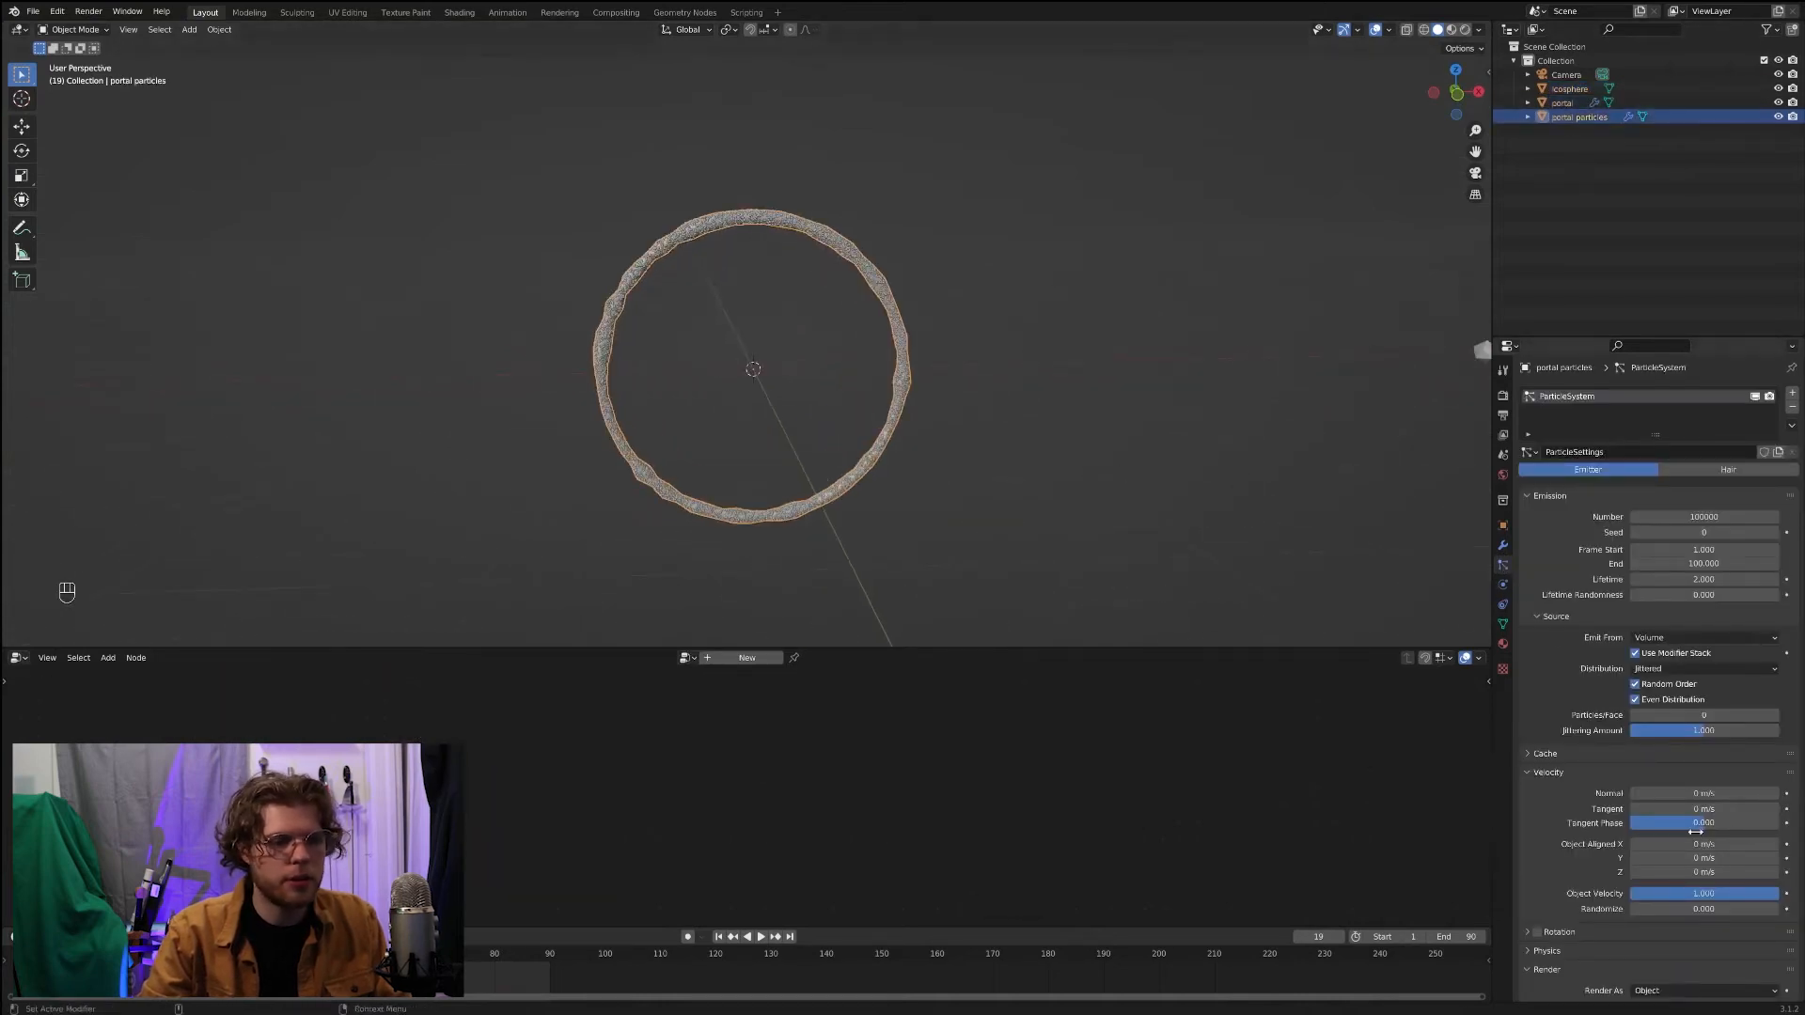
{"action": "scroll", "coordinate": [1553, 861], "scroll_direction": "down", "scroll_amount": 12}
{"action": "scroll", "coordinate": [1563, 870], "scroll_direction": "down", "scroll_amount": 2}
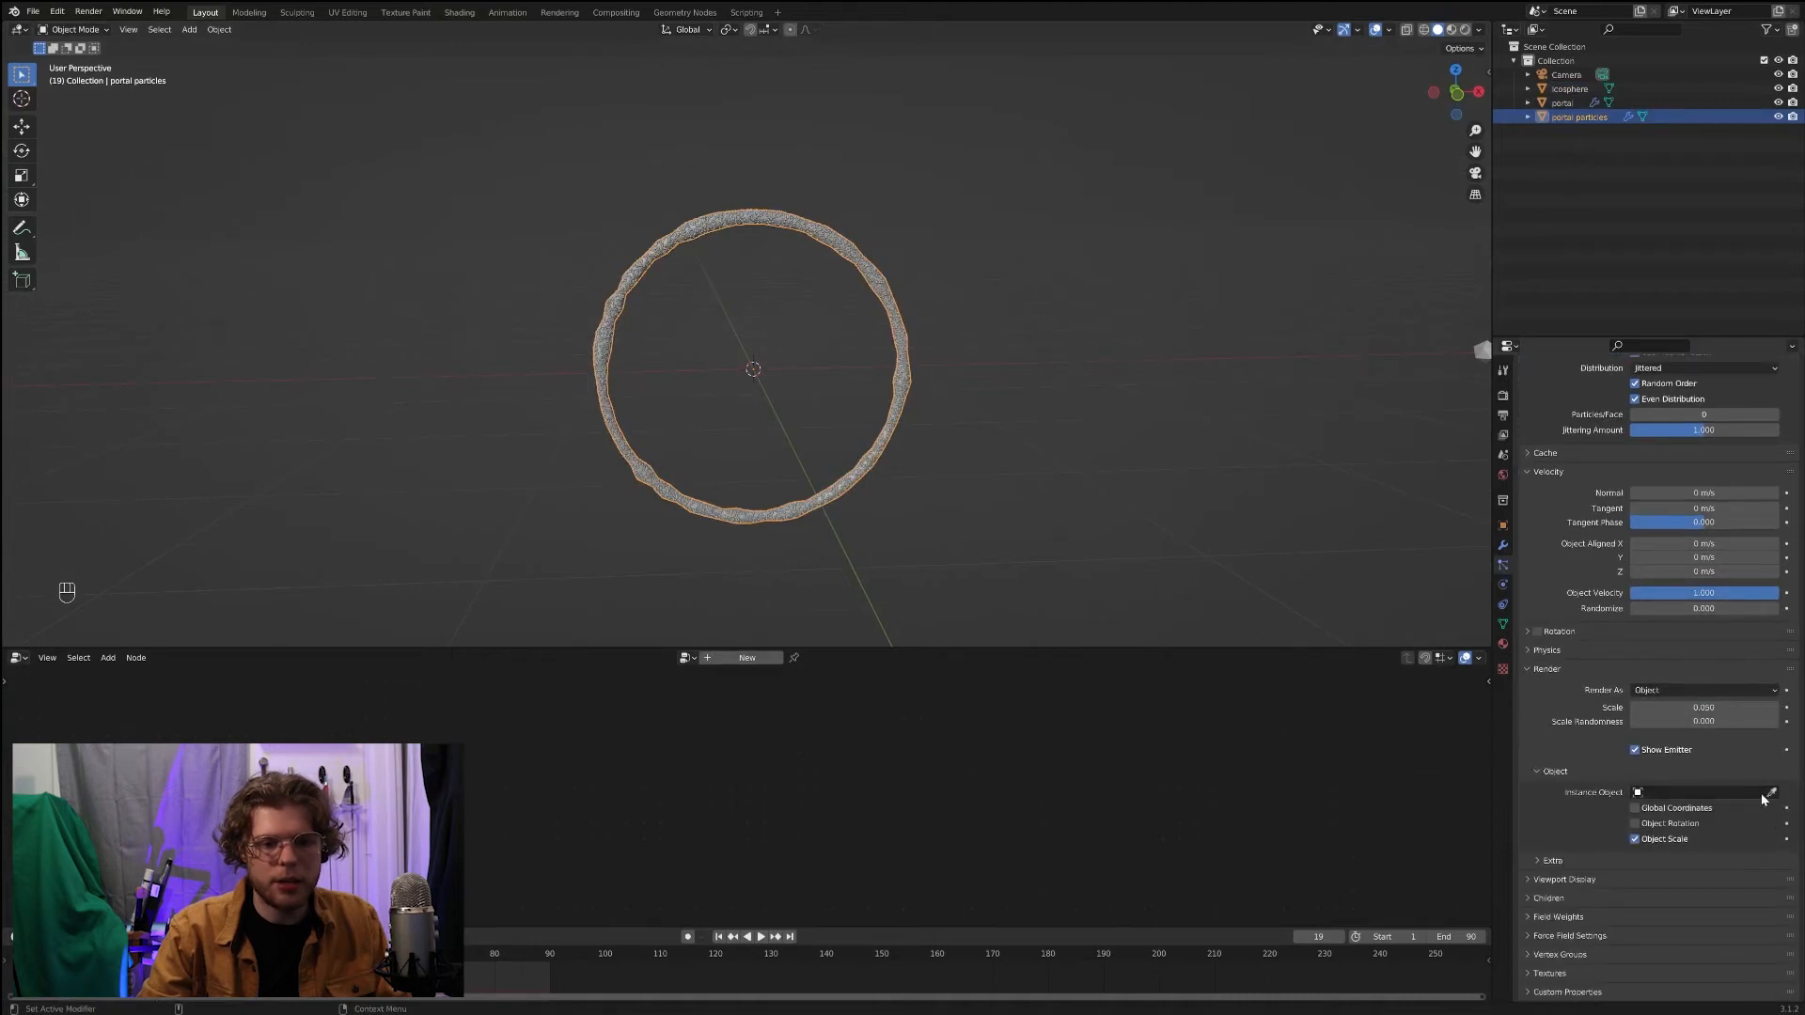
{"action": "left_click", "coordinate": [1771, 792]}
{"action": "left_click", "coordinate": [1483, 350]}
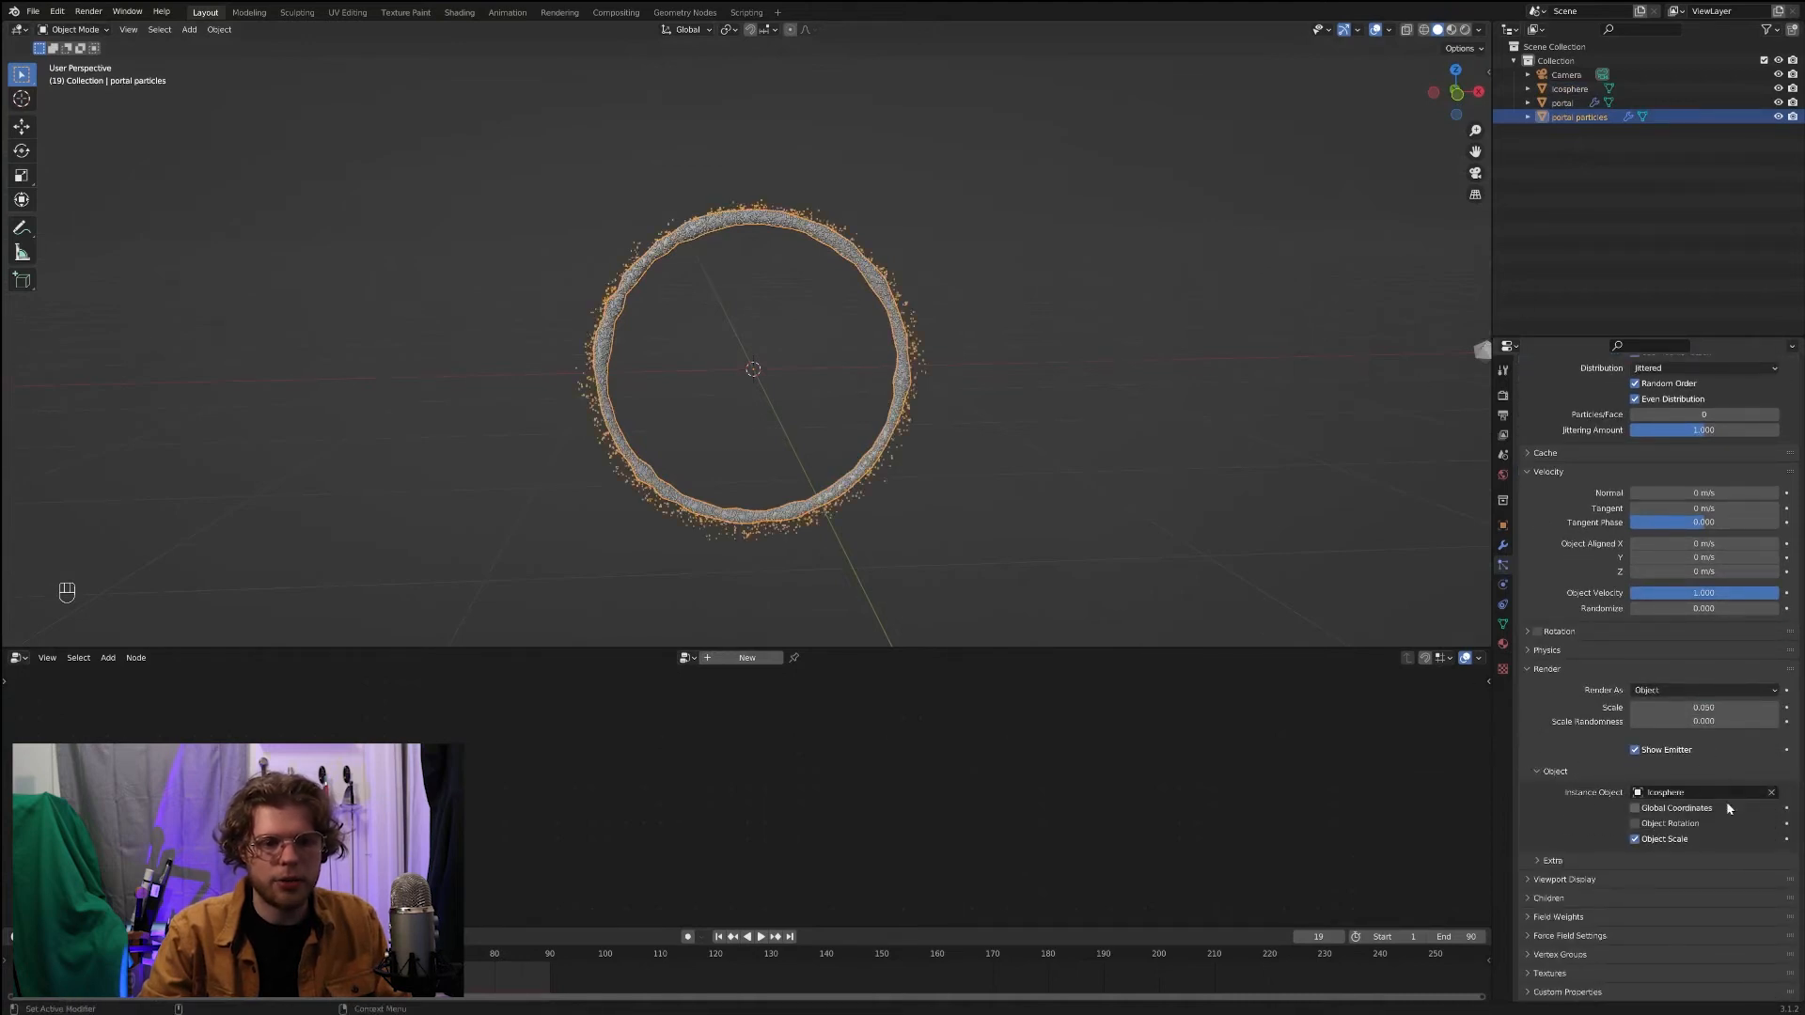
Step: Try a larger render scale on the instanced particles and set it back to 0.05
{"action": "scroll", "coordinate": [1108, 250], "scroll_direction": "up", "scroll_amount": 4}
{"action": "scroll", "coordinate": [974, 260], "scroll_direction": "up", "scroll_amount": 5}
{"action": "middle_click_drag", "start_coordinate": [974, 260], "coordinate": [790, 188], "text": "shift"}
{"action": "scroll", "coordinate": [1109, 282], "scroll_direction": "up", "scroll_amount": 3}
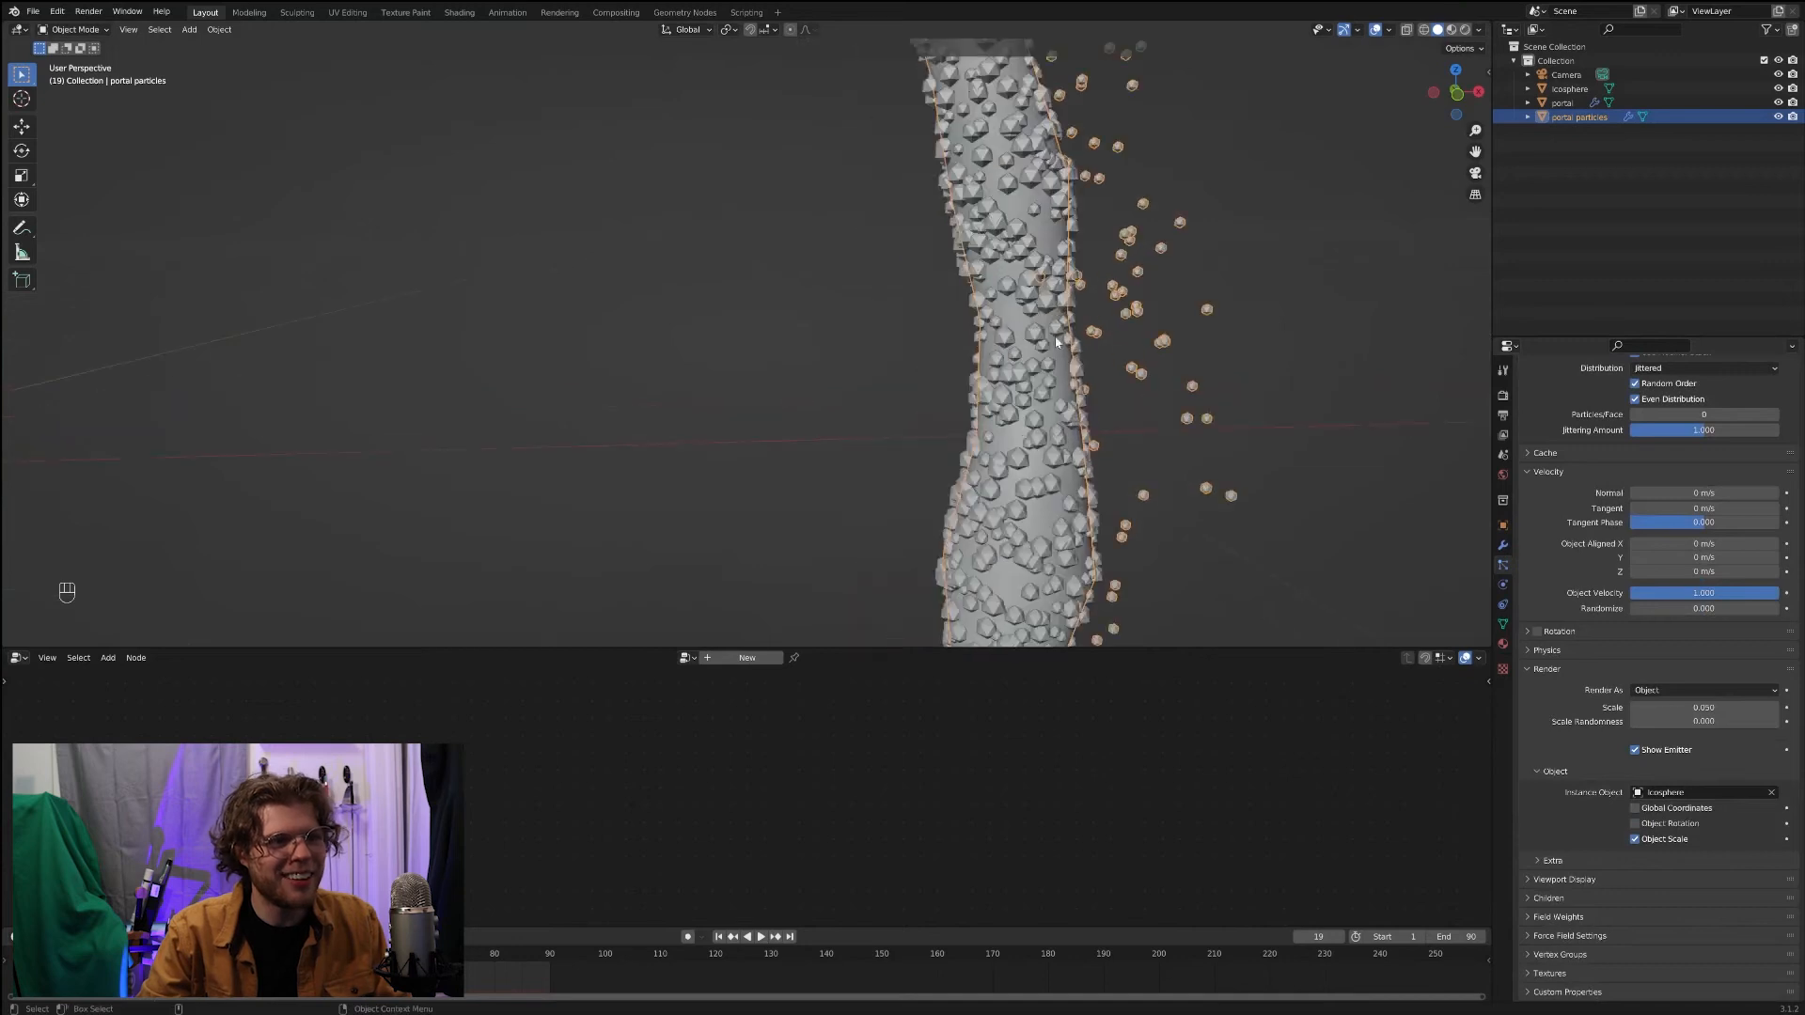
{"action": "middle_click_drag", "start_coordinate": [1114, 282], "coordinate": [814, 365], "text": "shift"}
{"action": "scroll", "coordinate": [814, 364], "scroll_direction": "up", "scroll_amount": 1}
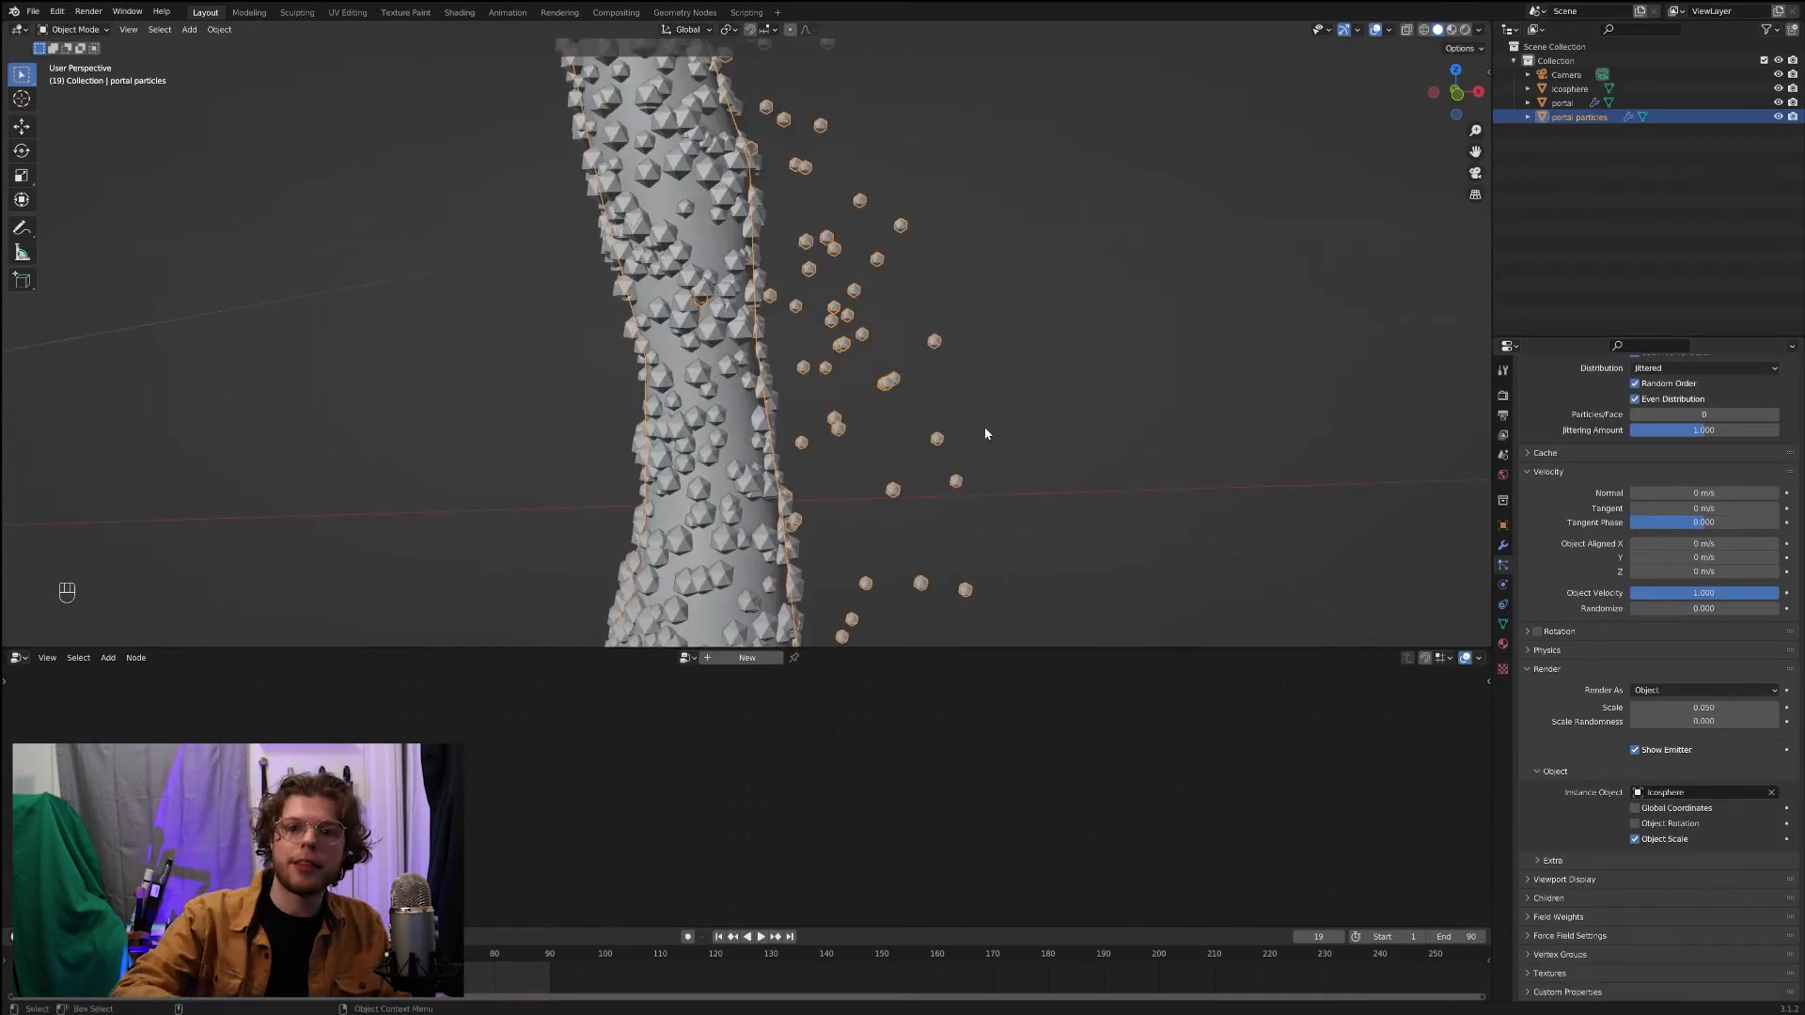
{"action": "left_click_drag", "start_coordinate": [1699, 708], "coordinate": [1747, 708]}
{"action": "left_click", "coordinate": [1704, 711]}
{"action": "type", "text": ".05"}
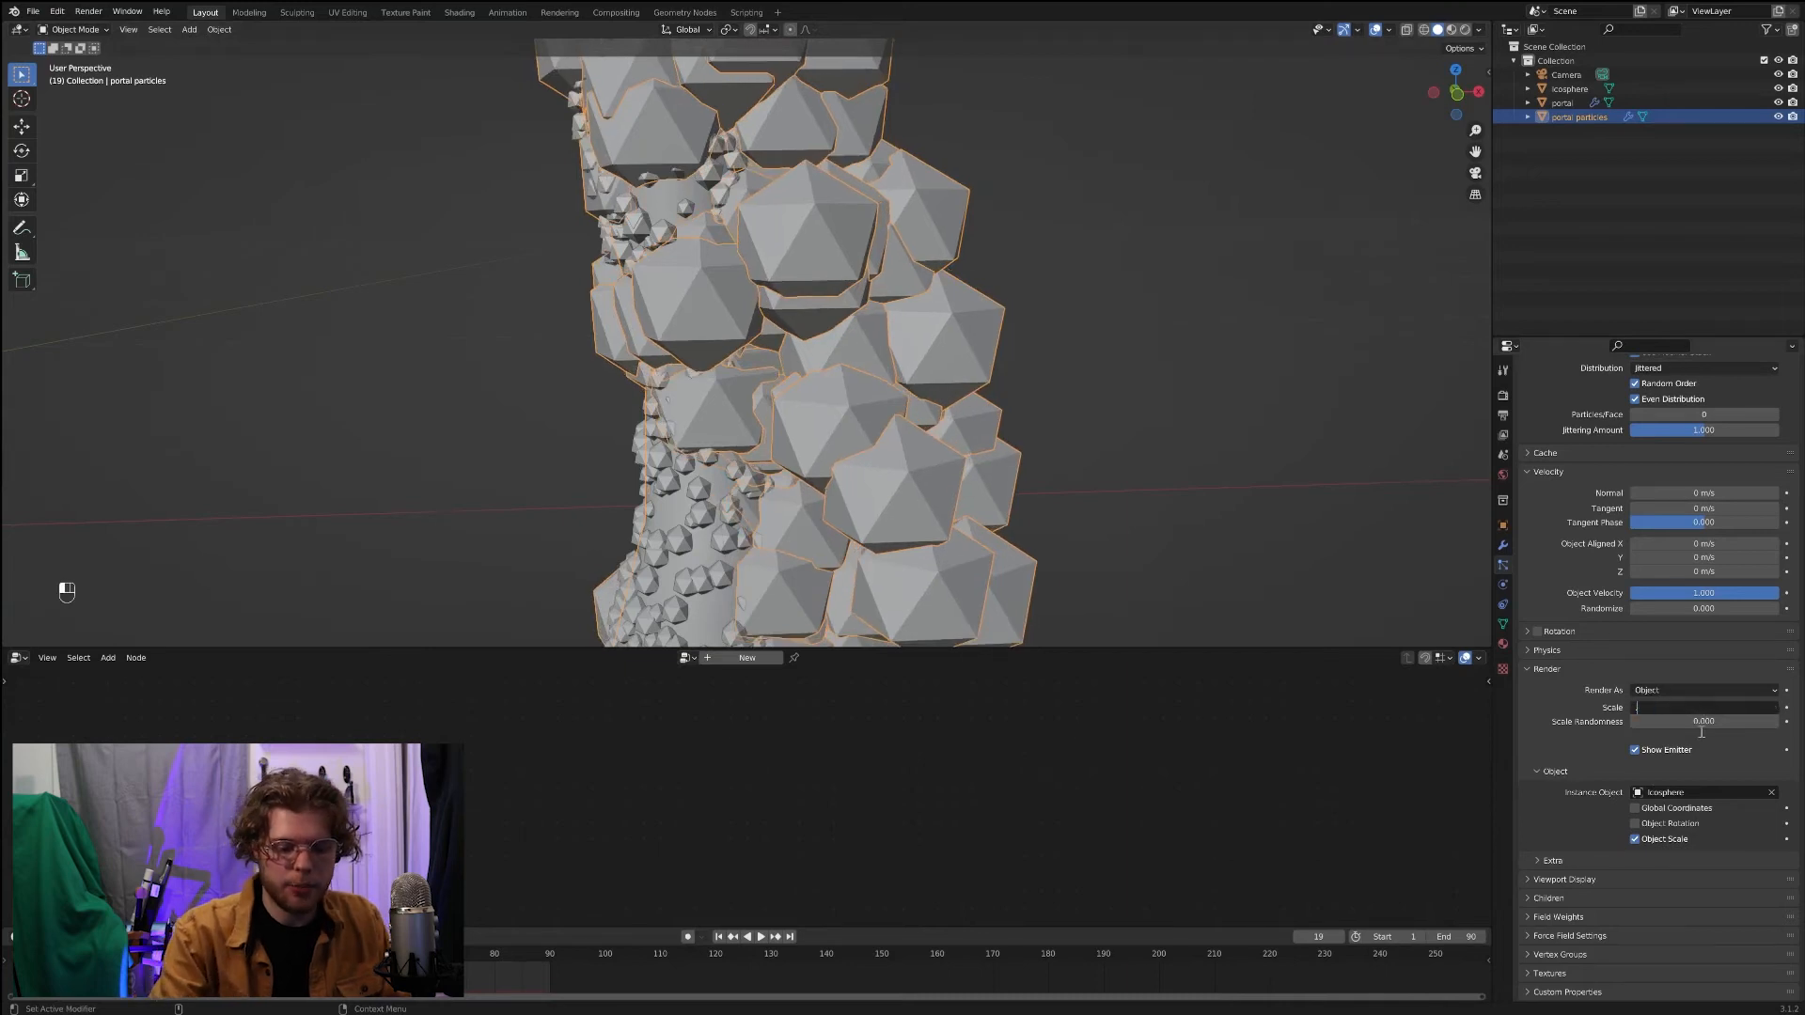
{"action": "key", "text": "Return"}
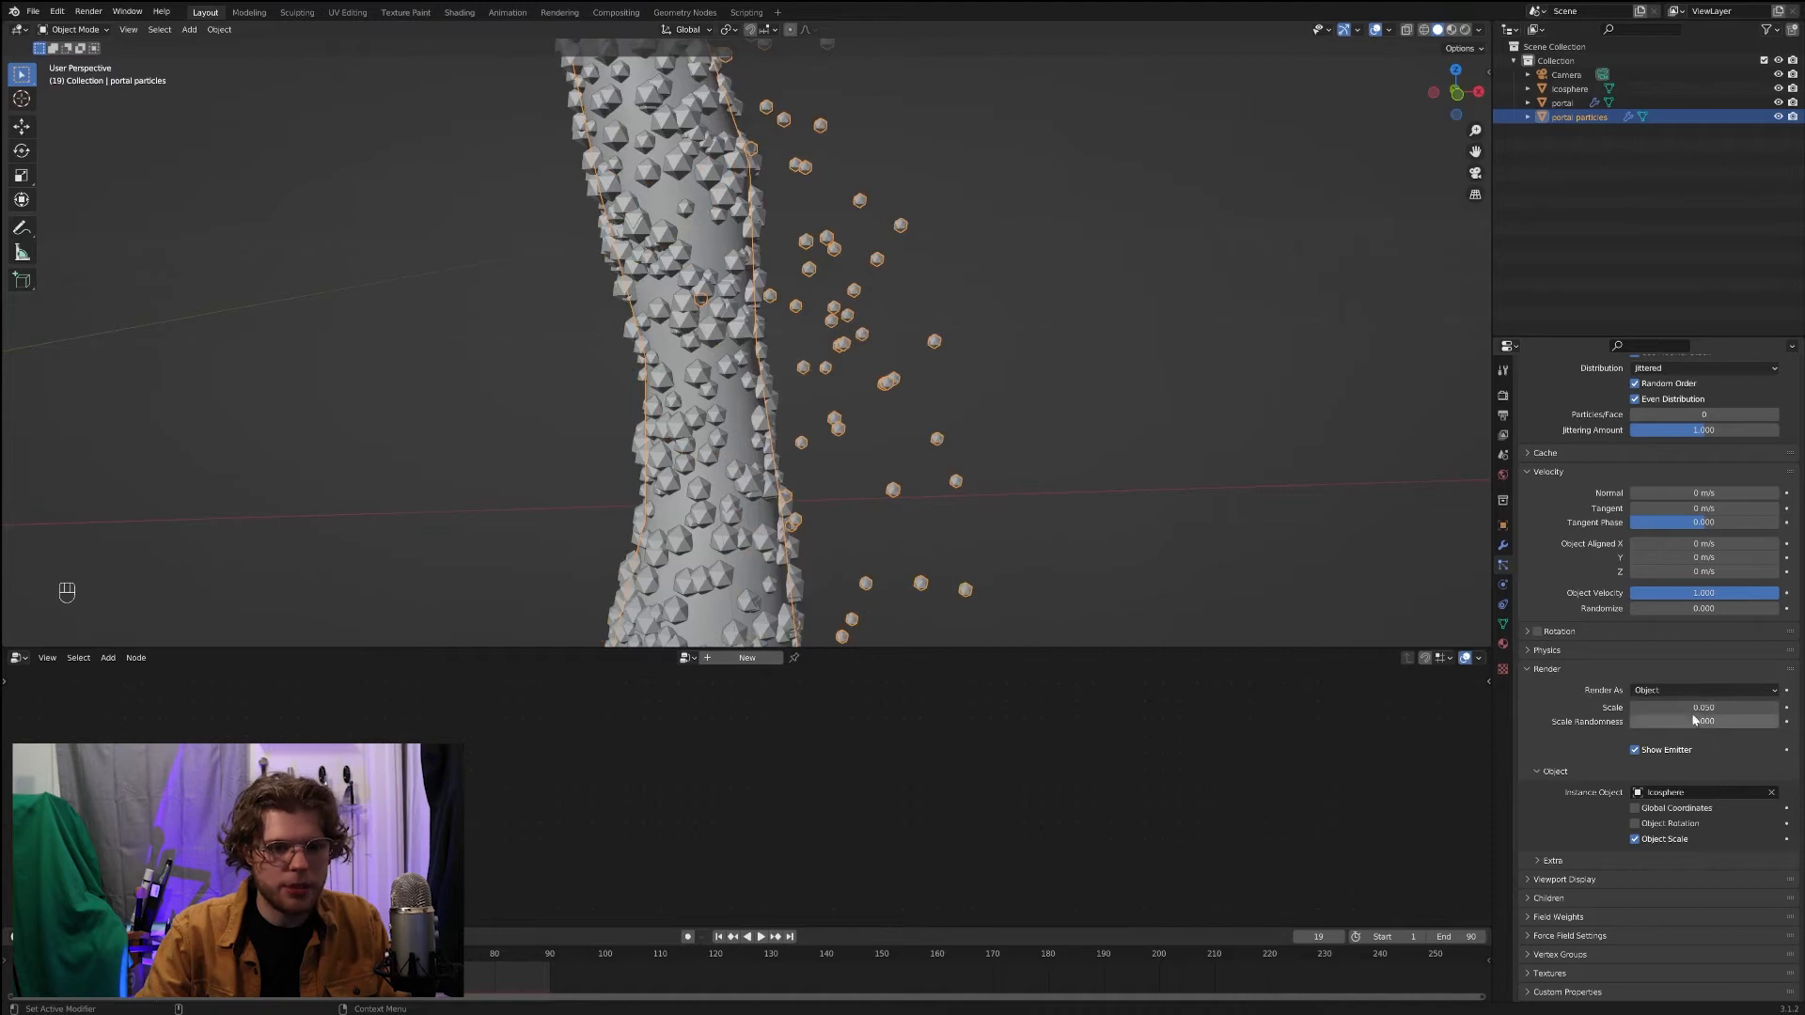
Step: Set the particles' Scale Randomness to 0.094 and turn off Show Emitter for both the render and the viewport display
{"action": "left_click", "coordinate": [1695, 720]}
{"action": "left_click_drag", "start_coordinate": [1696, 721], "coordinate": [1709, 721]}
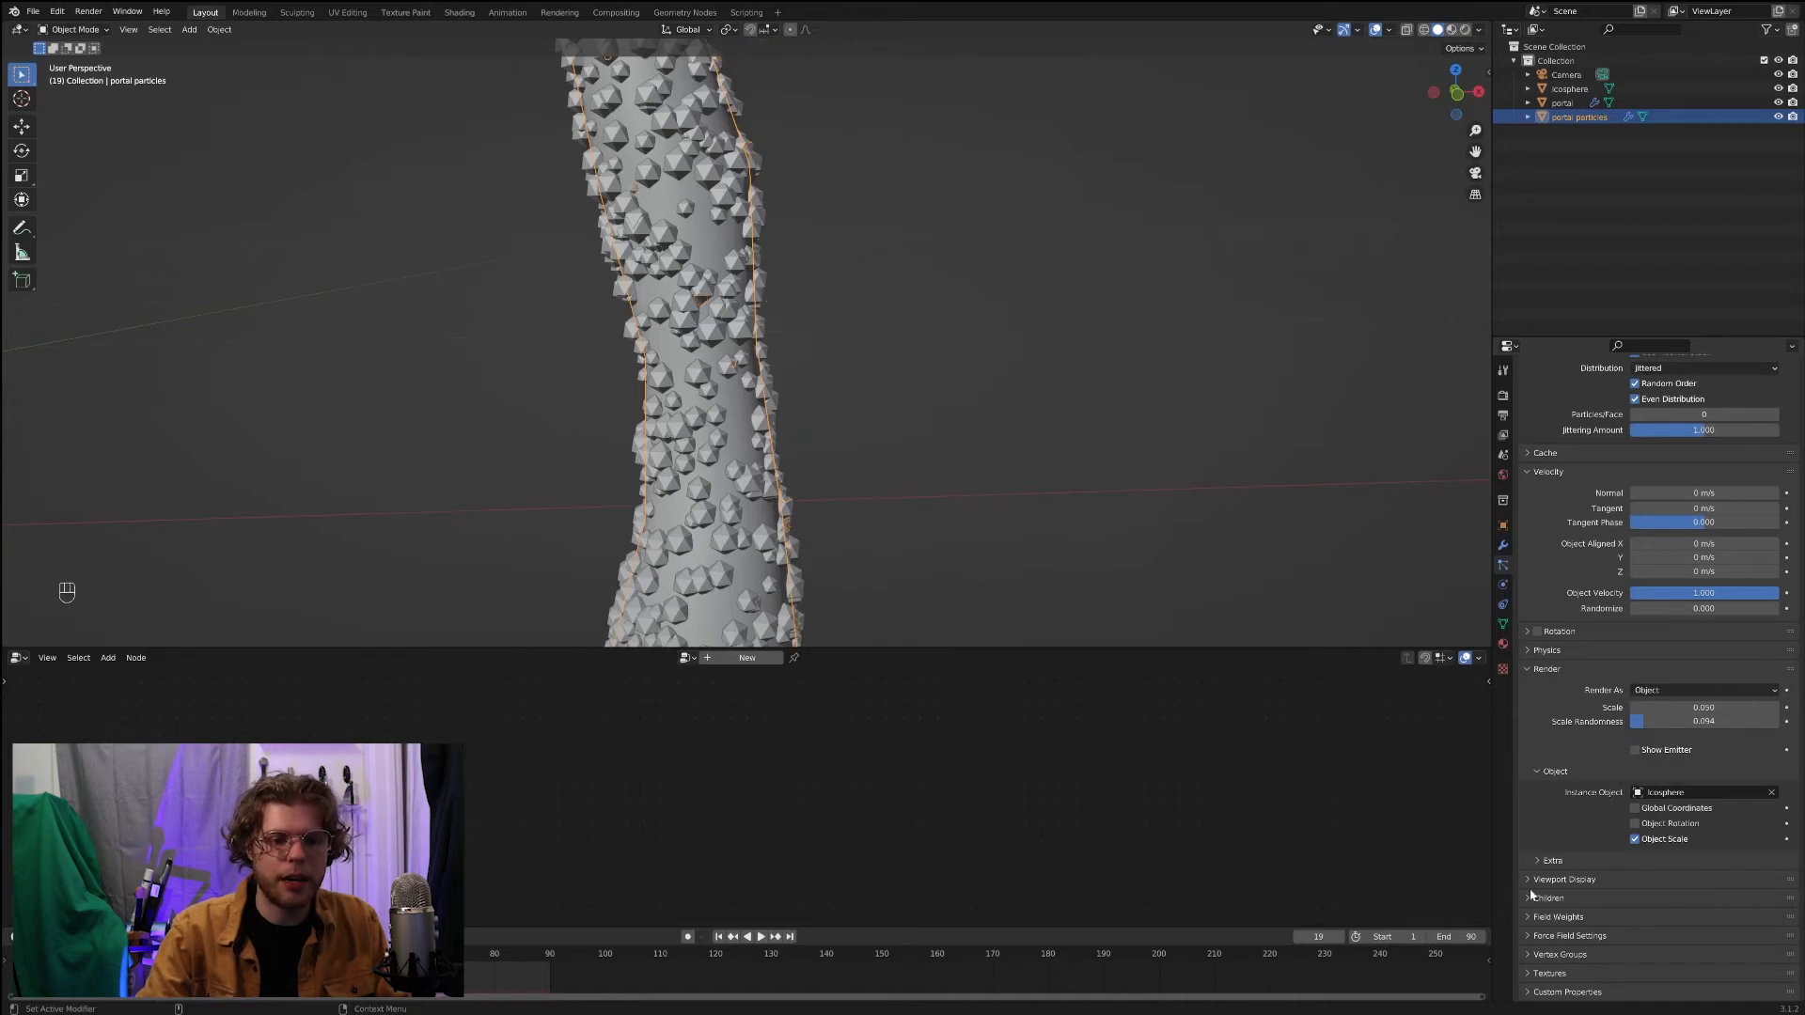
{"action": "left_click", "coordinate": [1535, 881]}
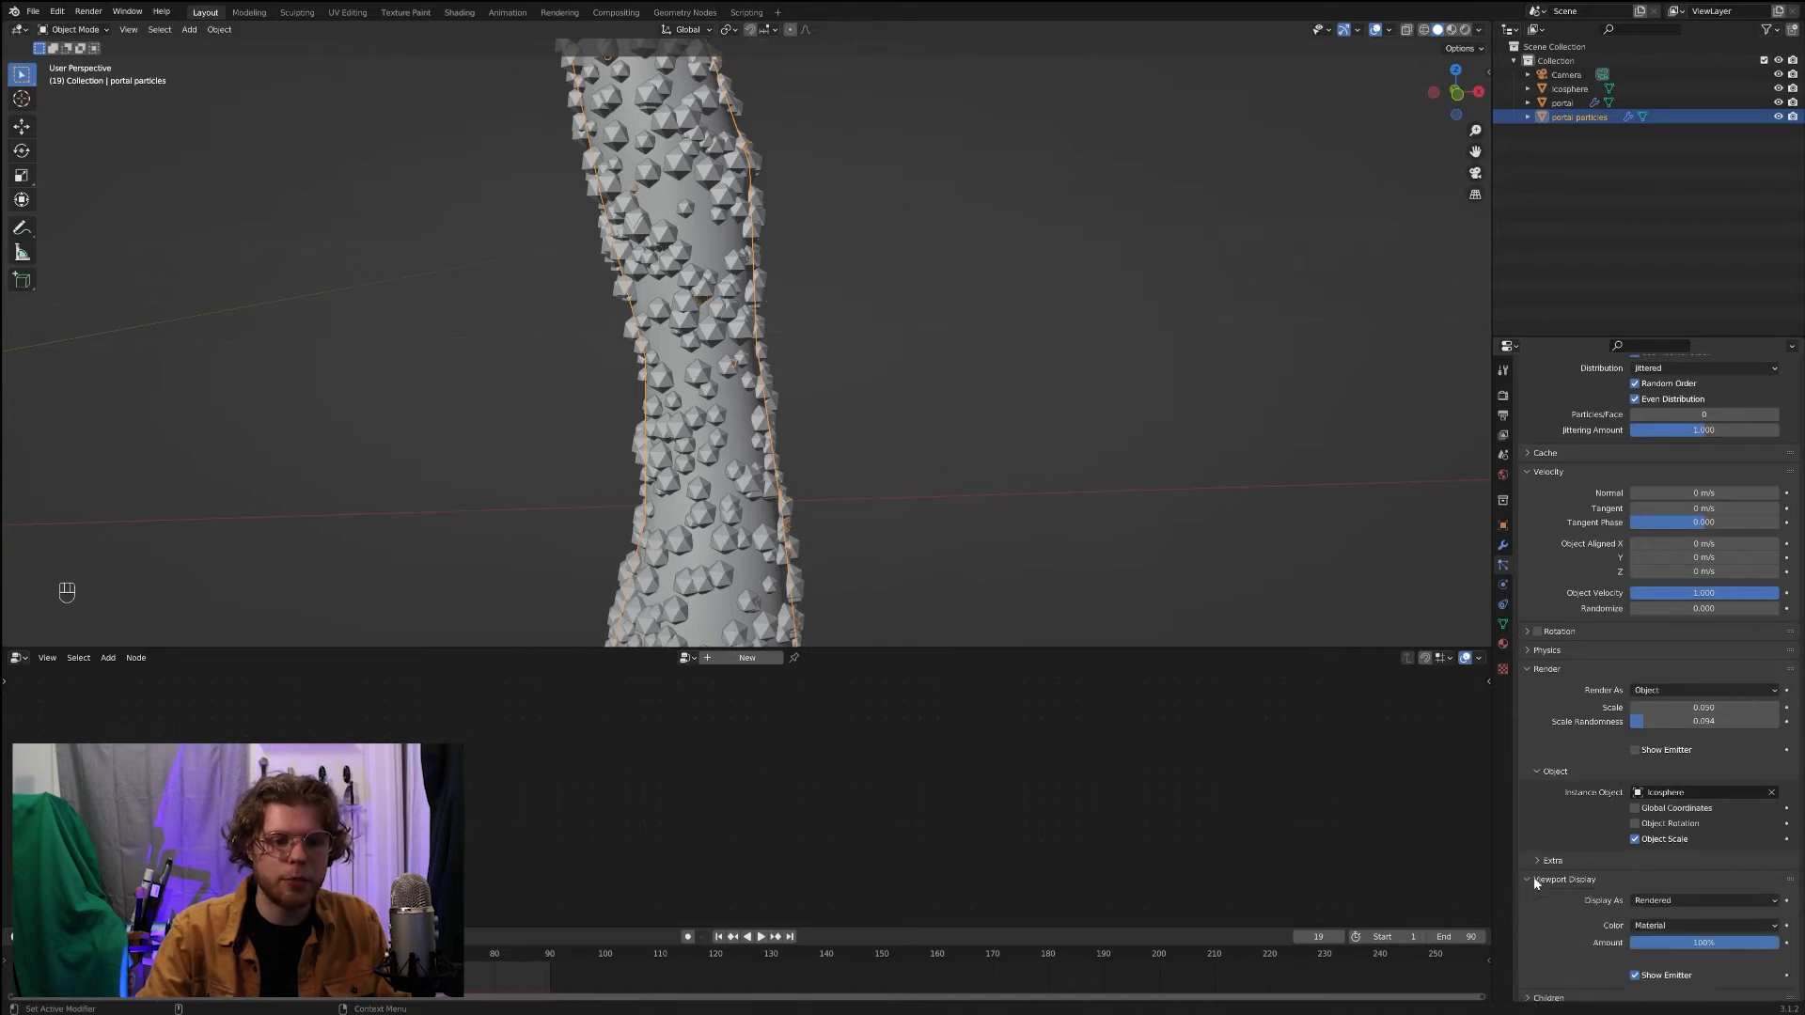
{"action": "scroll", "coordinate": [1589, 879], "scroll_direction": "down", "scroll_amount": 3}
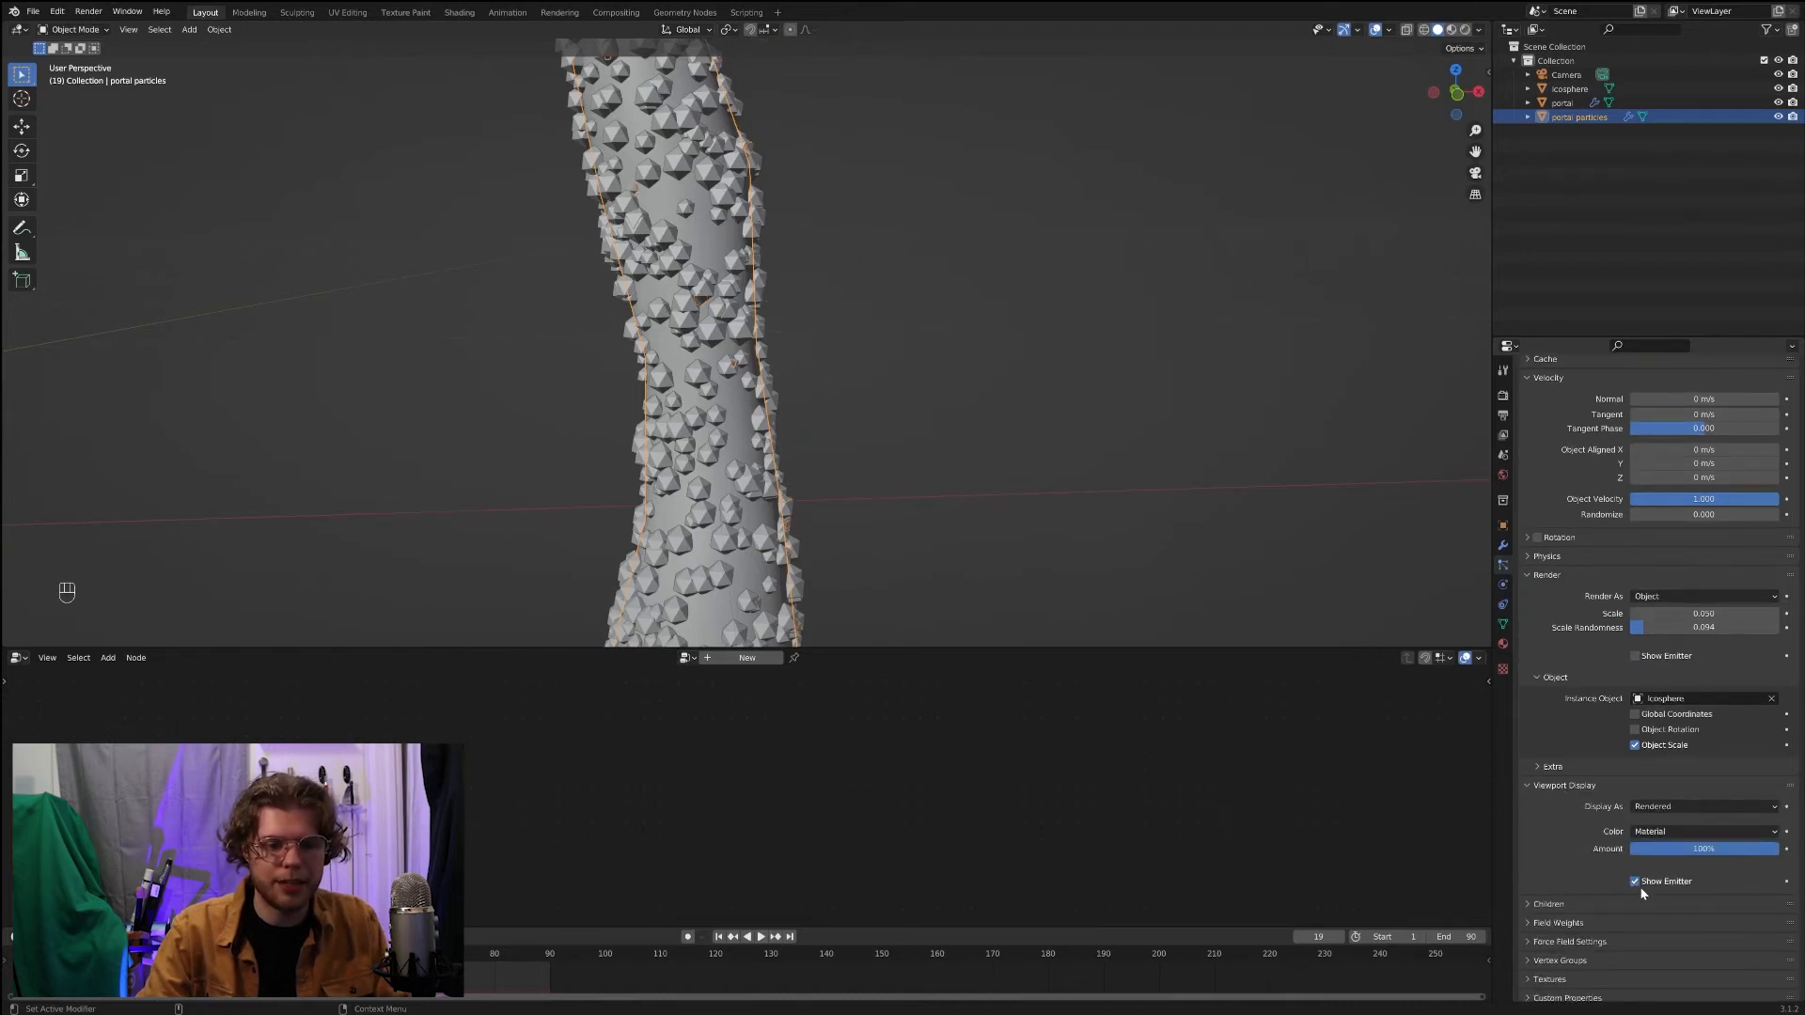
{"action": "left_click", "coordinate": [1636, 882]}
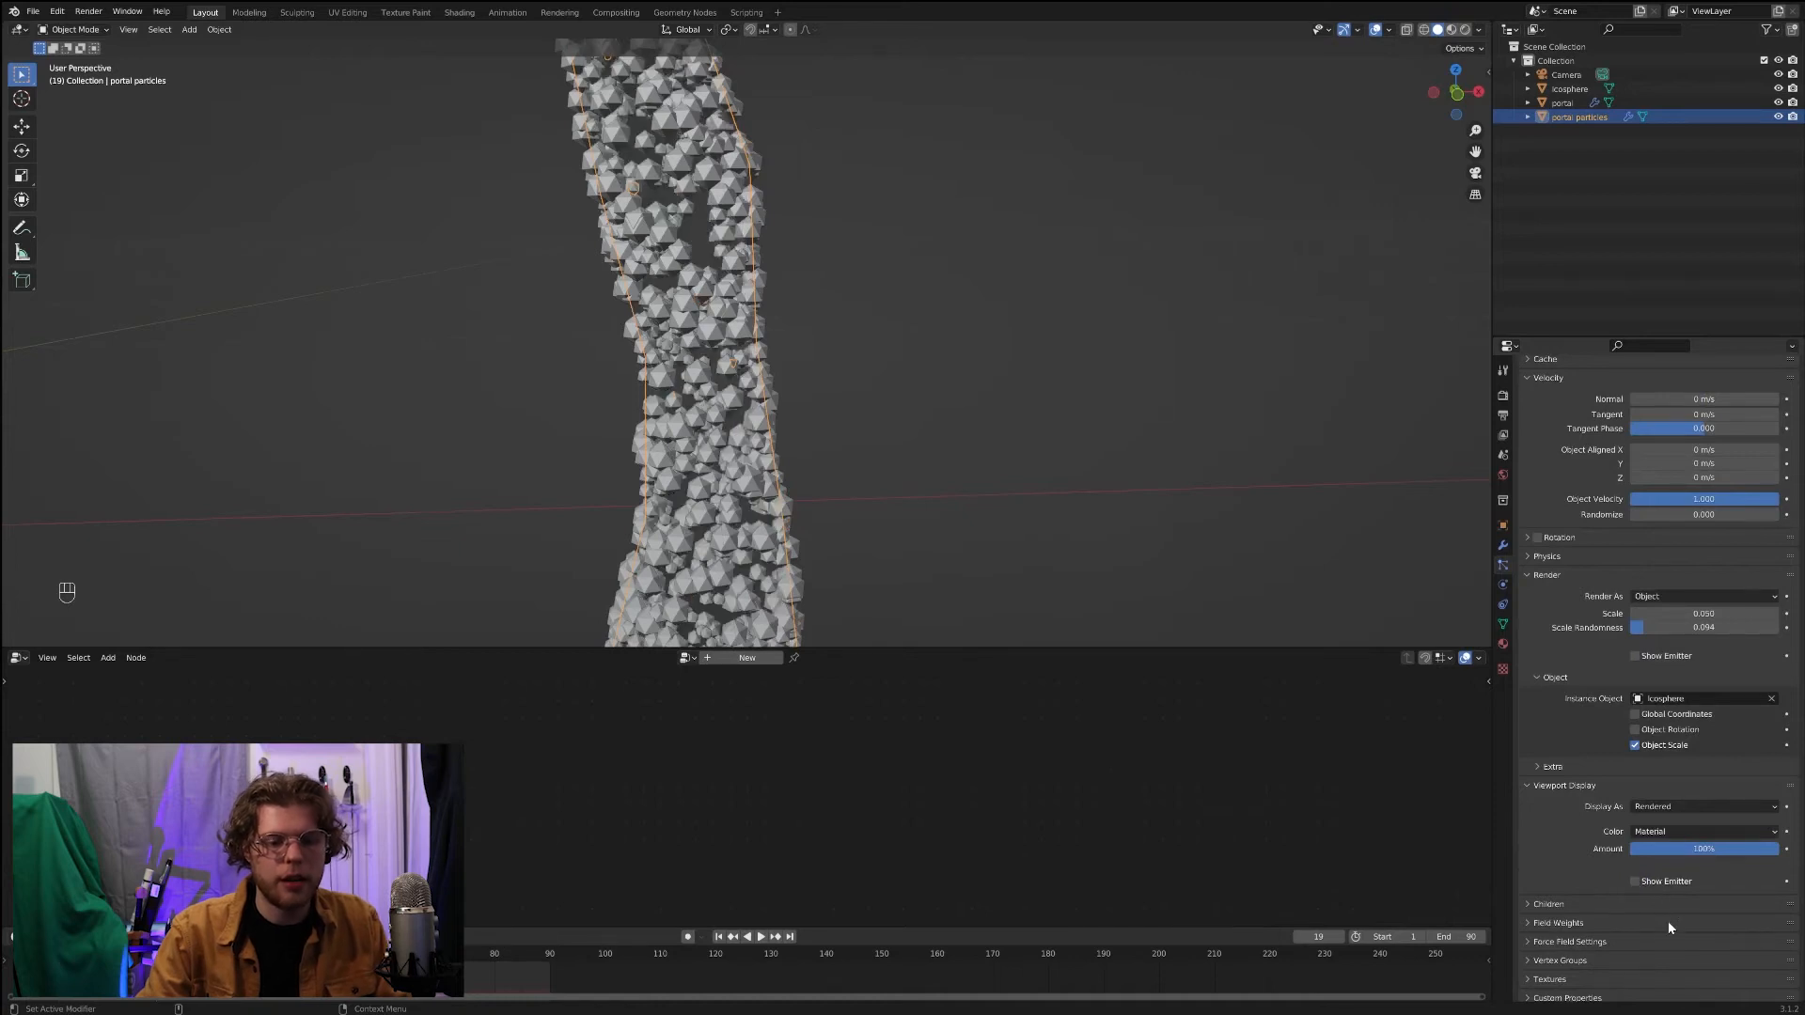
Step: Replay the animation from frame 1 and check the motion of the ico sphere particles around the ring
{"action": "scroll", "coordinate": [874, 375], "scroll_direction": "down", "scroll_amount": 8}
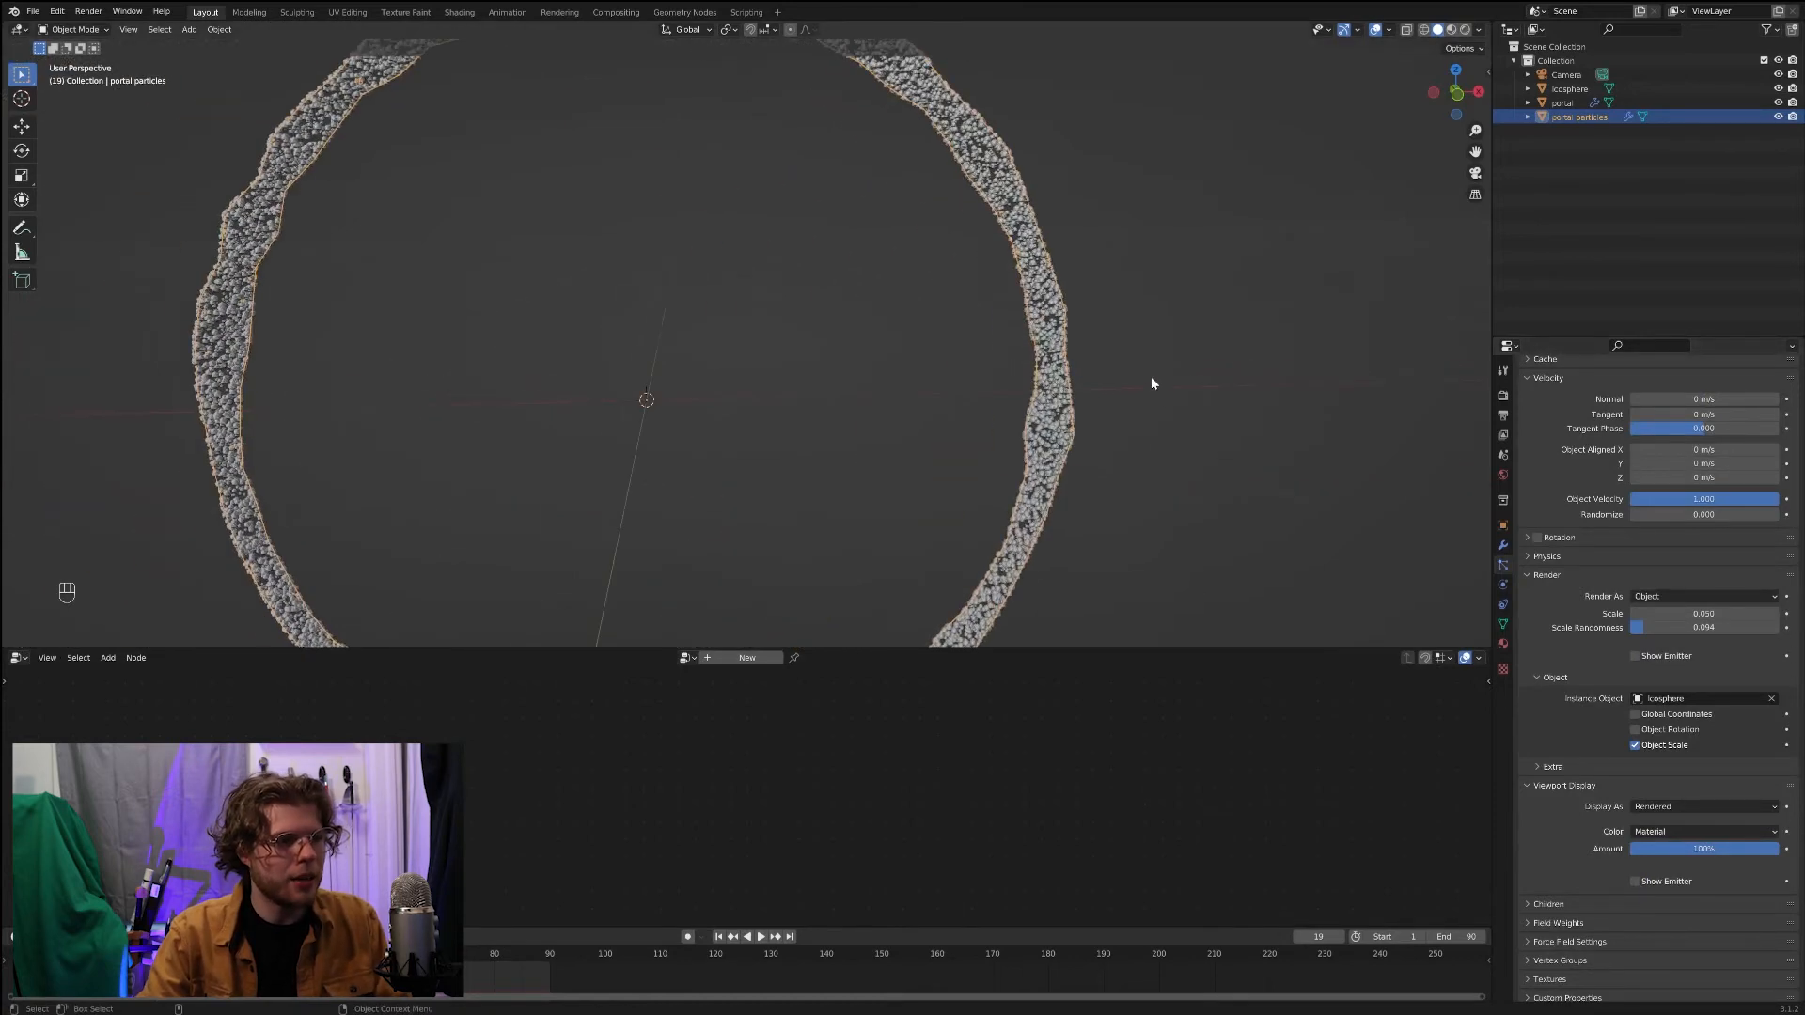
{"action": "middle_click_drag", "start_coordinate": [1152, 383], "coordinate": [977, 429]}
{"action": "left_click", "coordinate": [1032, 378]}
{"action": "left_click", "coordinate": [719, 937]}
{"action": "scroll", "coordinate": [946, 425], "scroll_direction": "down", "scroll_amount": 3}
{"action": "key", "text": "space"}
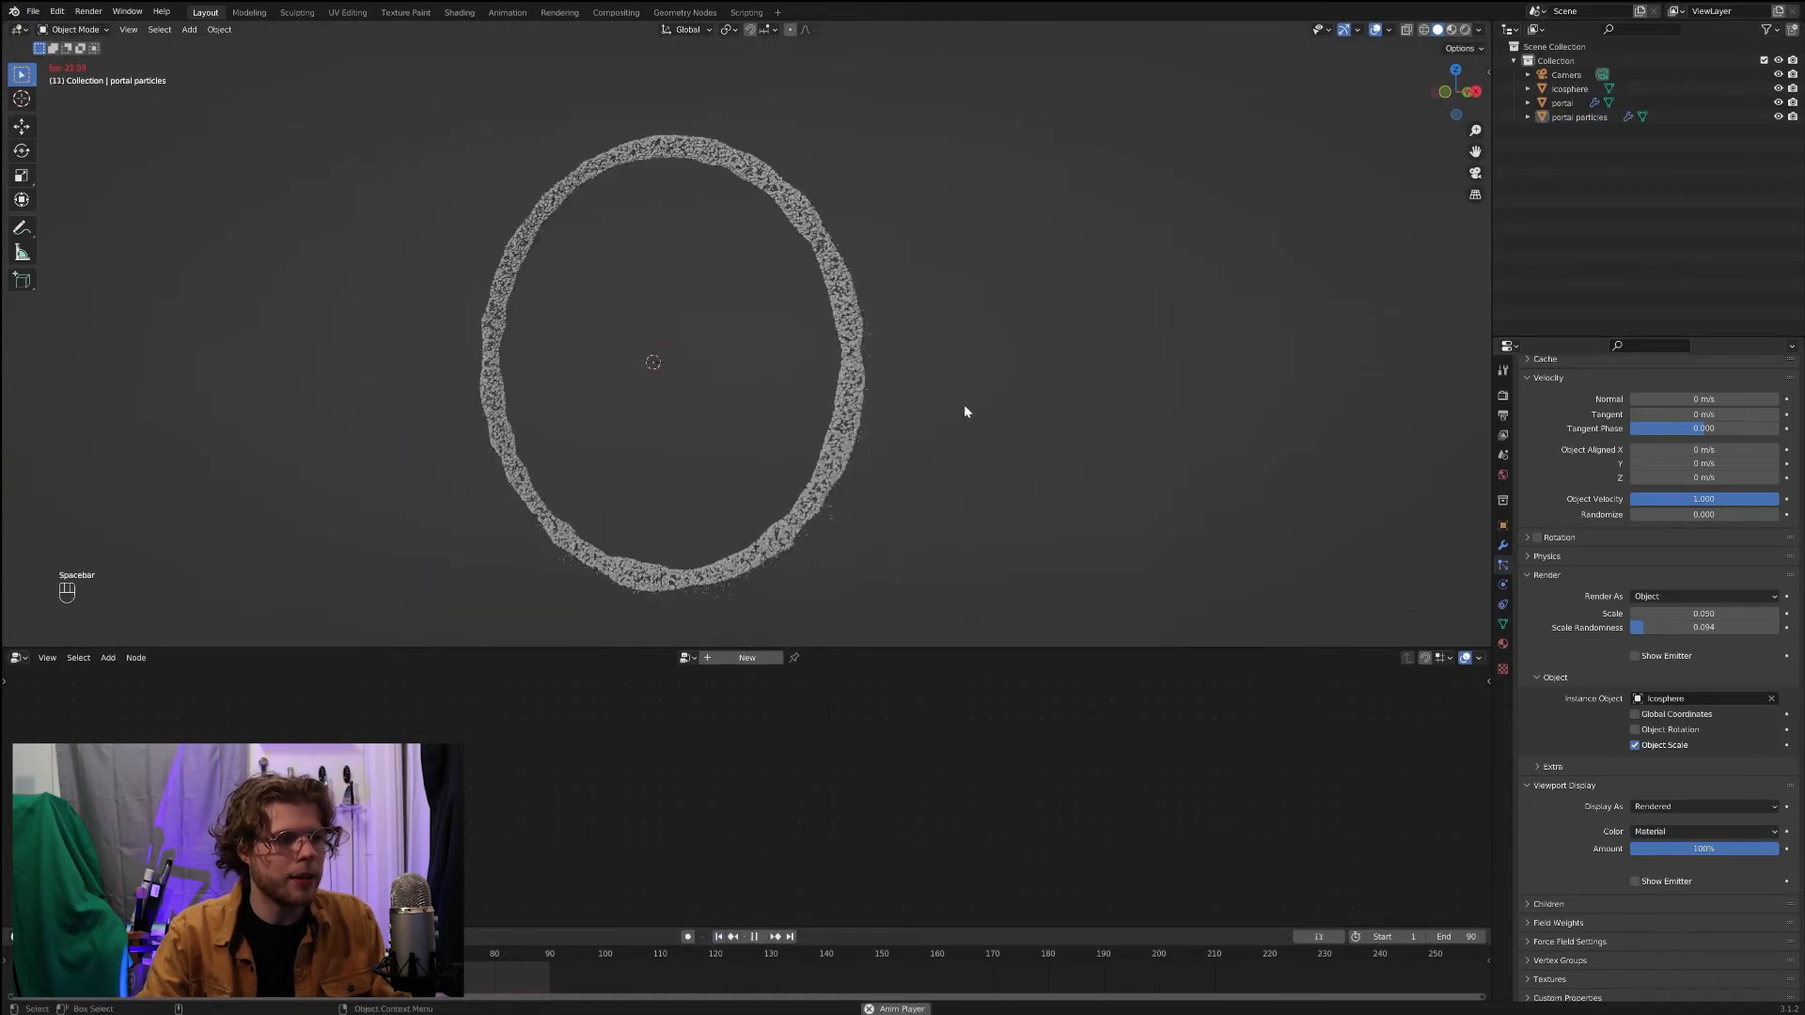
{"action": "key", "text": "space"}
Step: Examine the density and spread of the ico sphere particles around the ring up close and from several angles
{"action": "scroll", "coordinate": [947, 367], "scroll_direction": "up", "scroll_amount": 6}
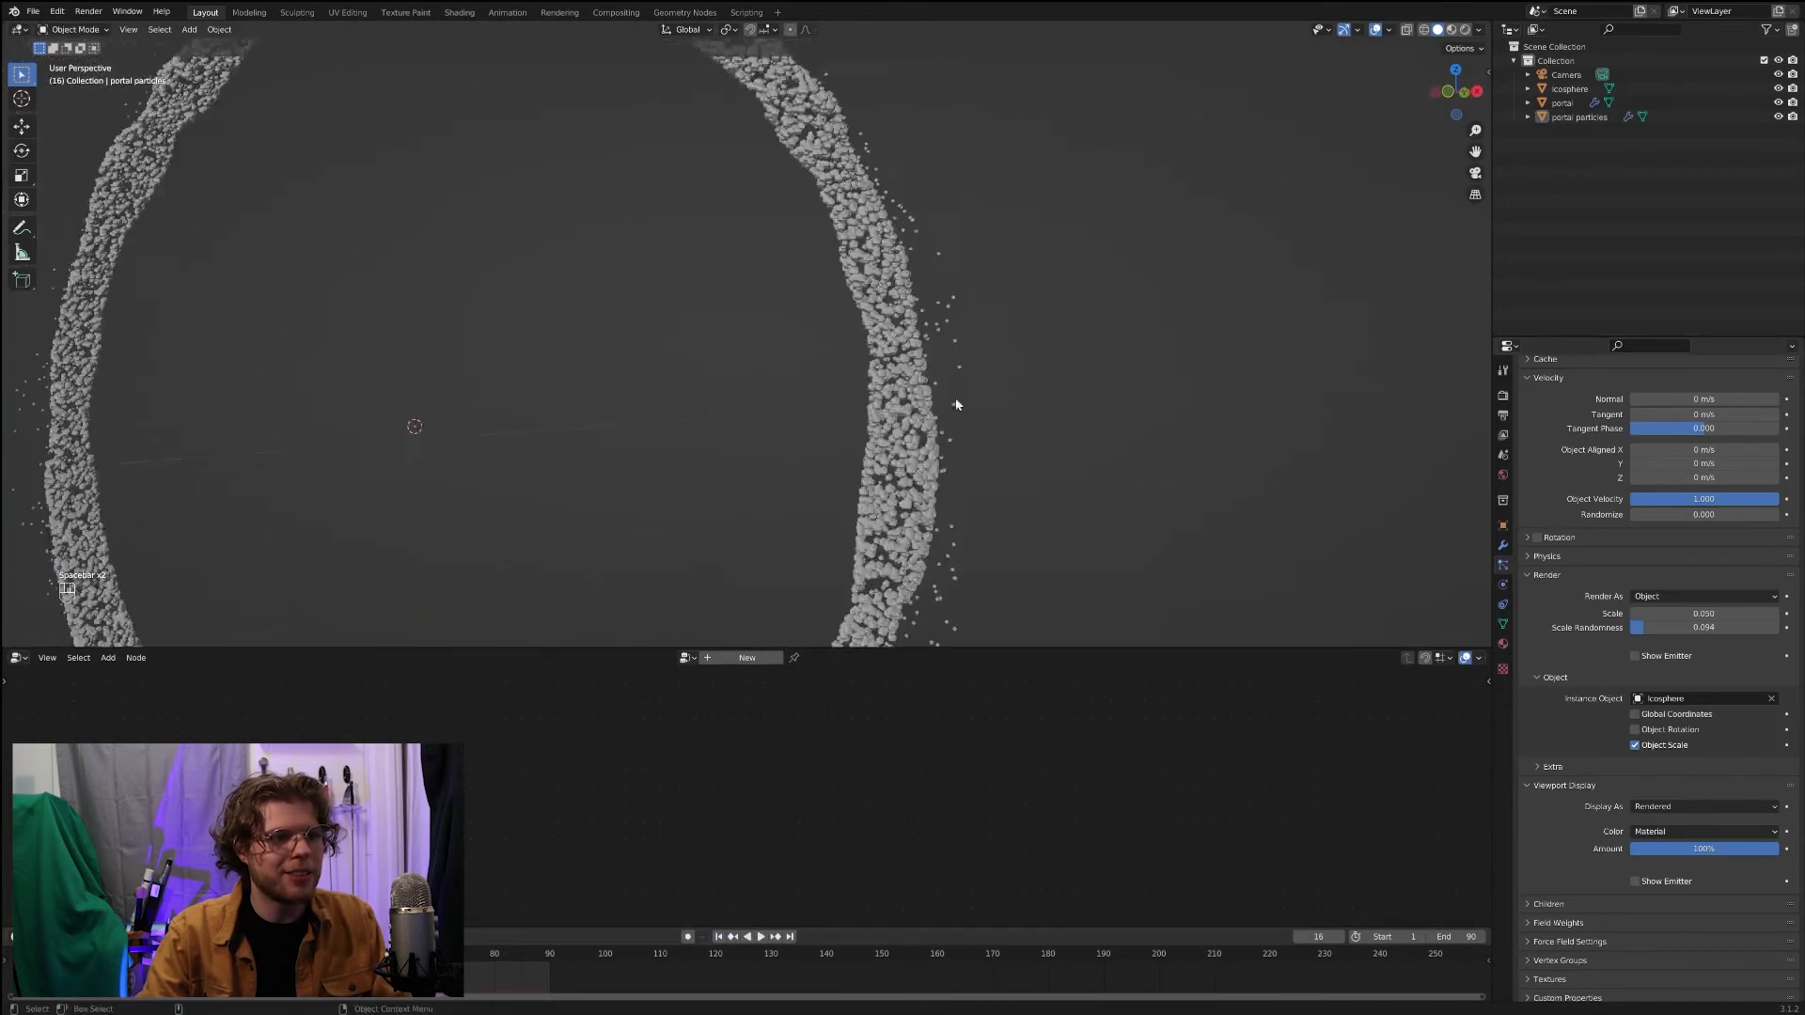
{"action": "scroll", "coordinate": [949, 408], "scroll_direction": "down", "scroll_amount": 5}
{"action": "middle_click_drag", "start_coordinate": [890, 425], "coordinate": [977, 470]}
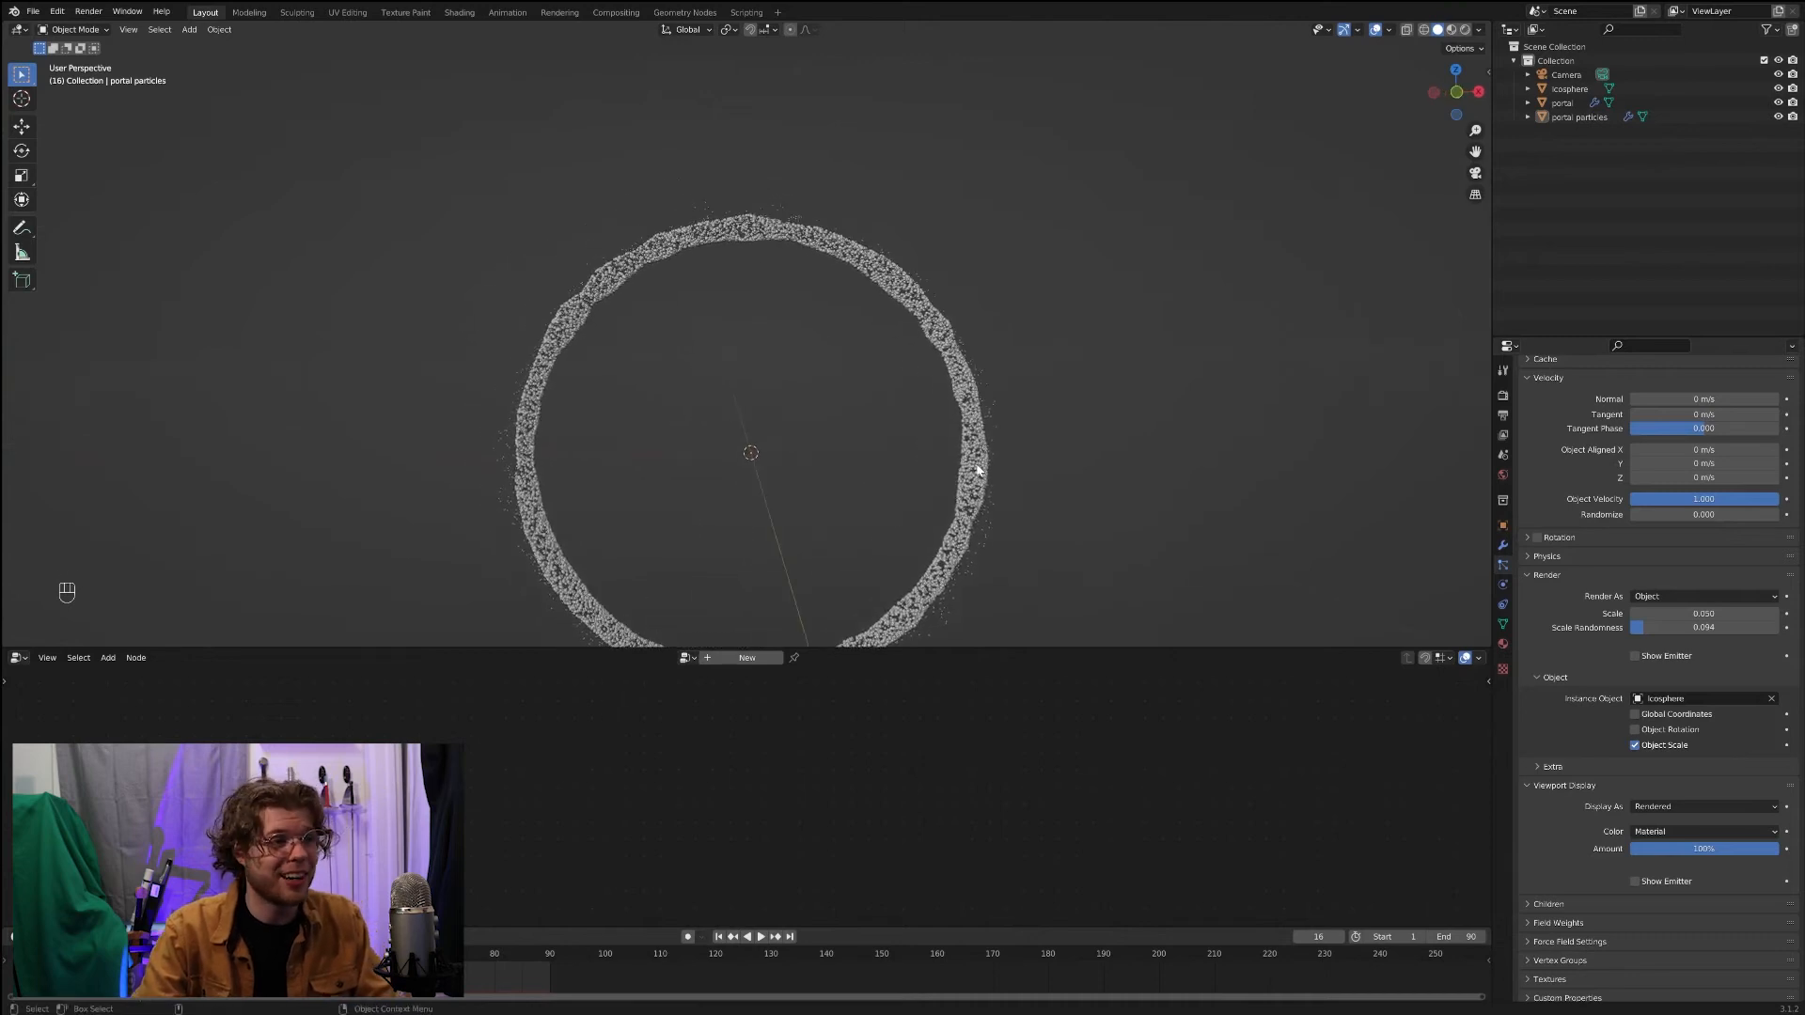
{"action": "scroll", "coordinate": [977, 470], "scroll_direction": "up", "scroll_amount": 3}
{"action": "middle_click_drag", "start_coordinate": [780, 390], "coordinate": [913, 296], "text": "shift"}
{"action": "scroll", "coordinate": [817, 319], "scroll_direction": "down", "scroll_amount": 4}
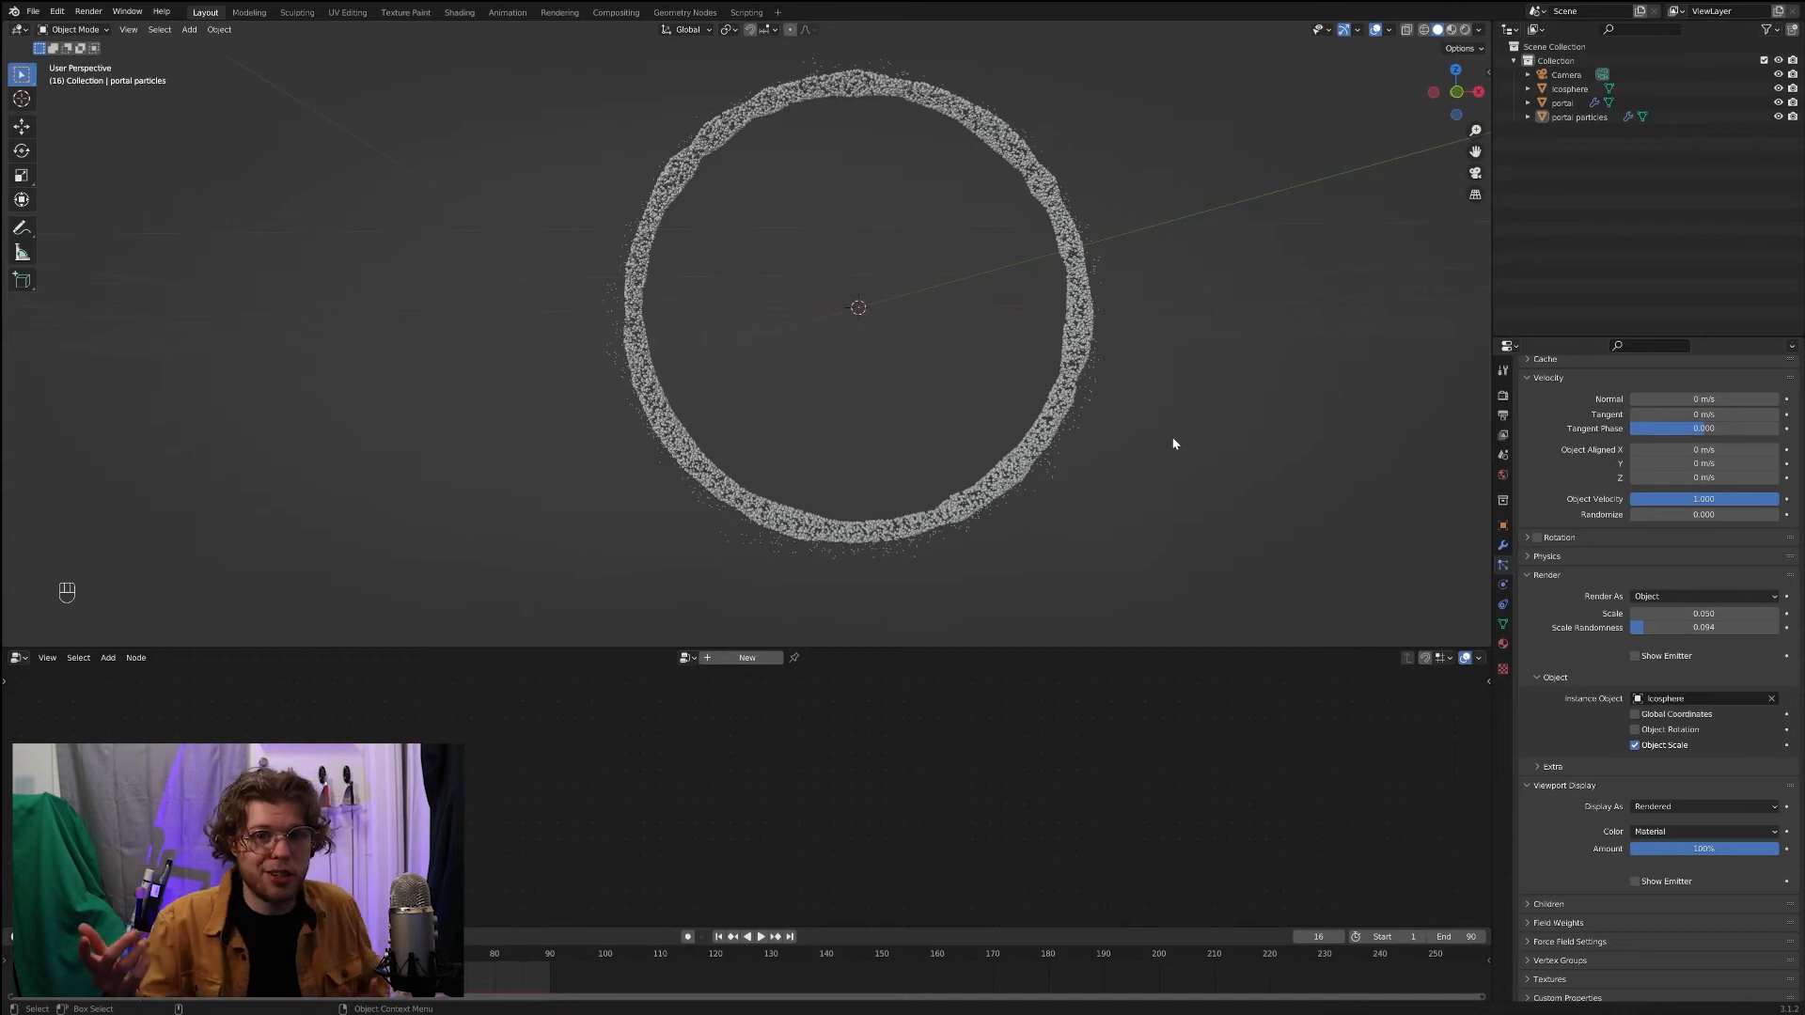
{"action": "scroll", "coordinate": [973, 316], "scroll_direction": "up", "scroll_amount": 5}
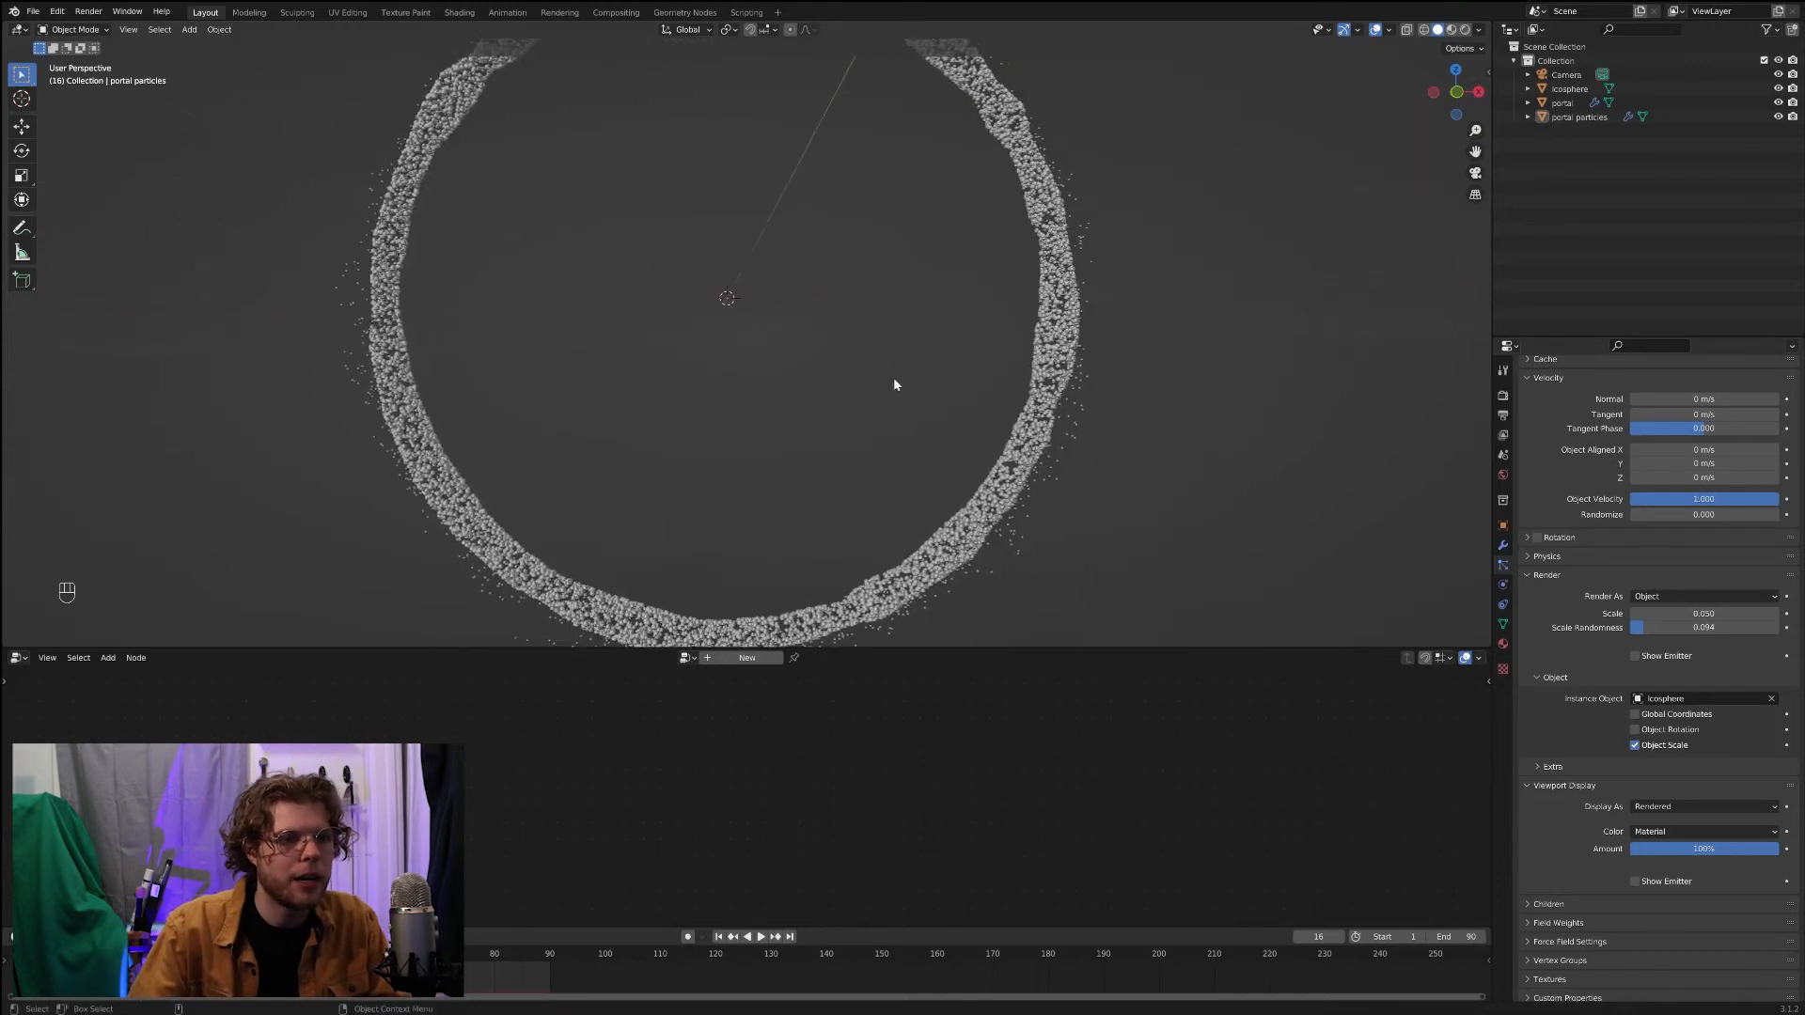
{"action": "scroll", "coordinate": [1541, 716], "scroll_direction": "down", "scroll_amount": 1}
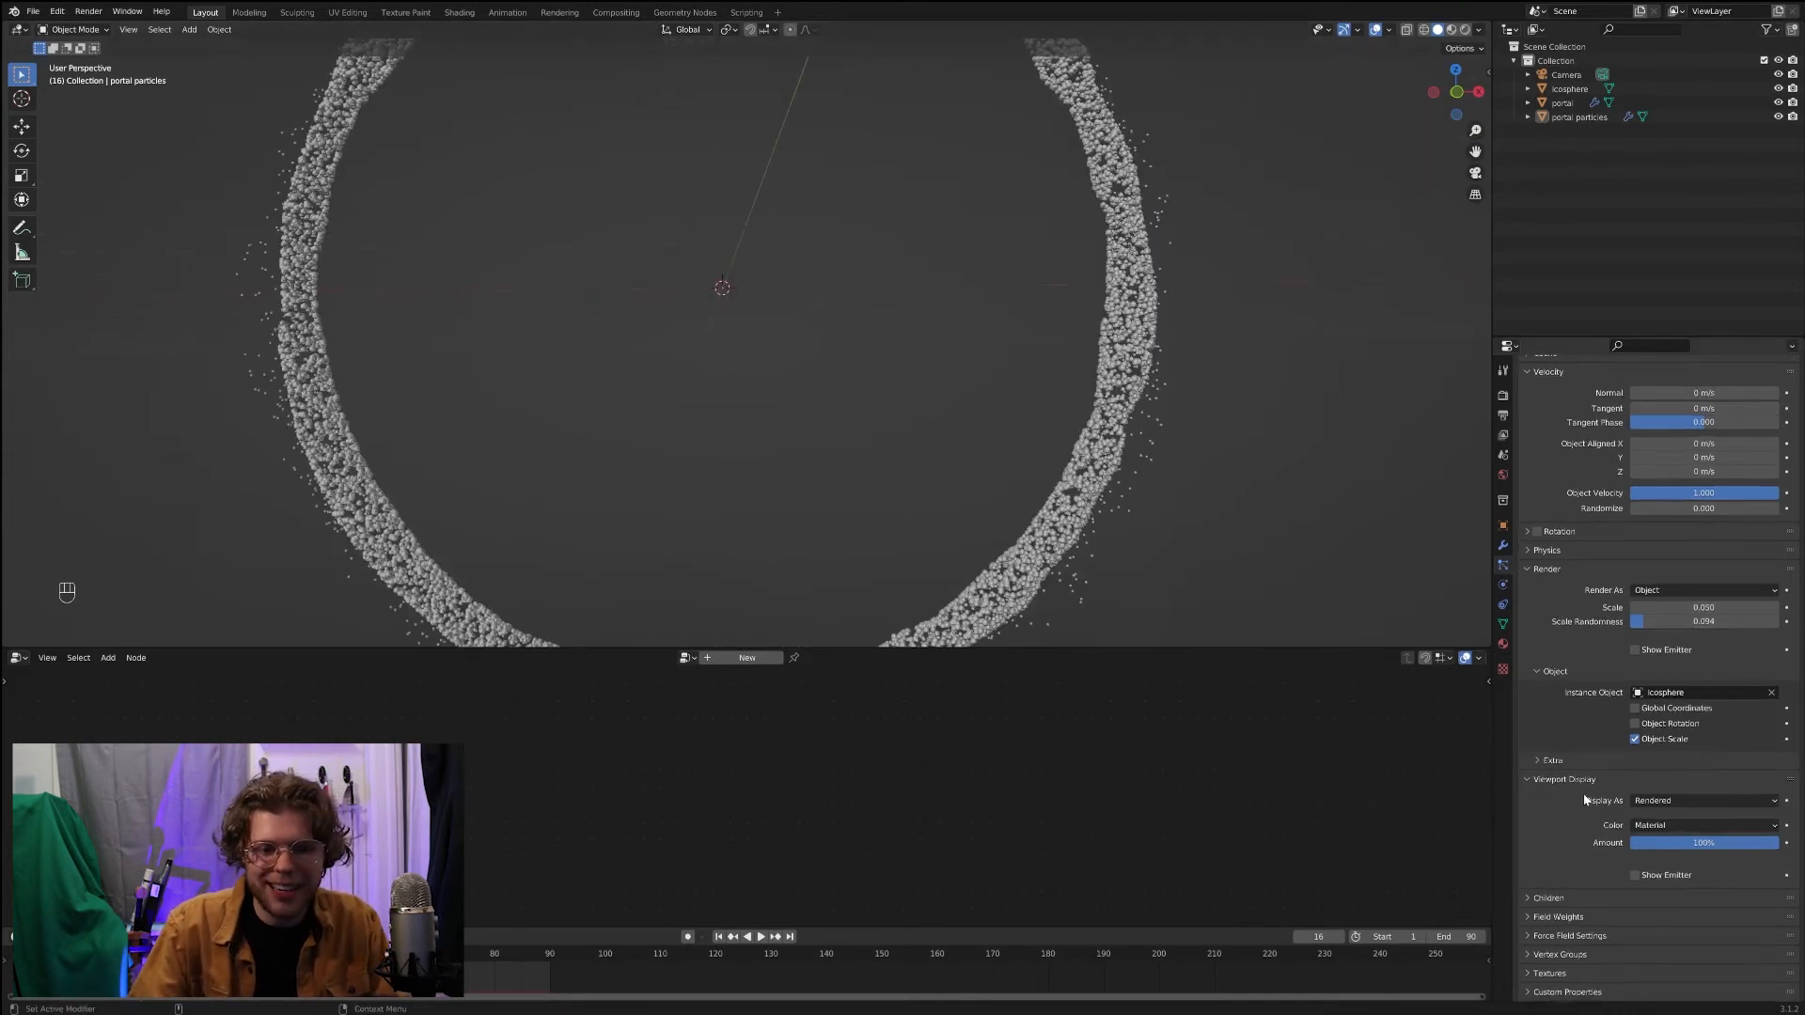
Step: Return to frame 1 and review the particle system's emission, velocity and render settings
{"action": "scroll", "coordinate": [1579, 696], "scroll_direction": "up", "scroll_amount": 5}
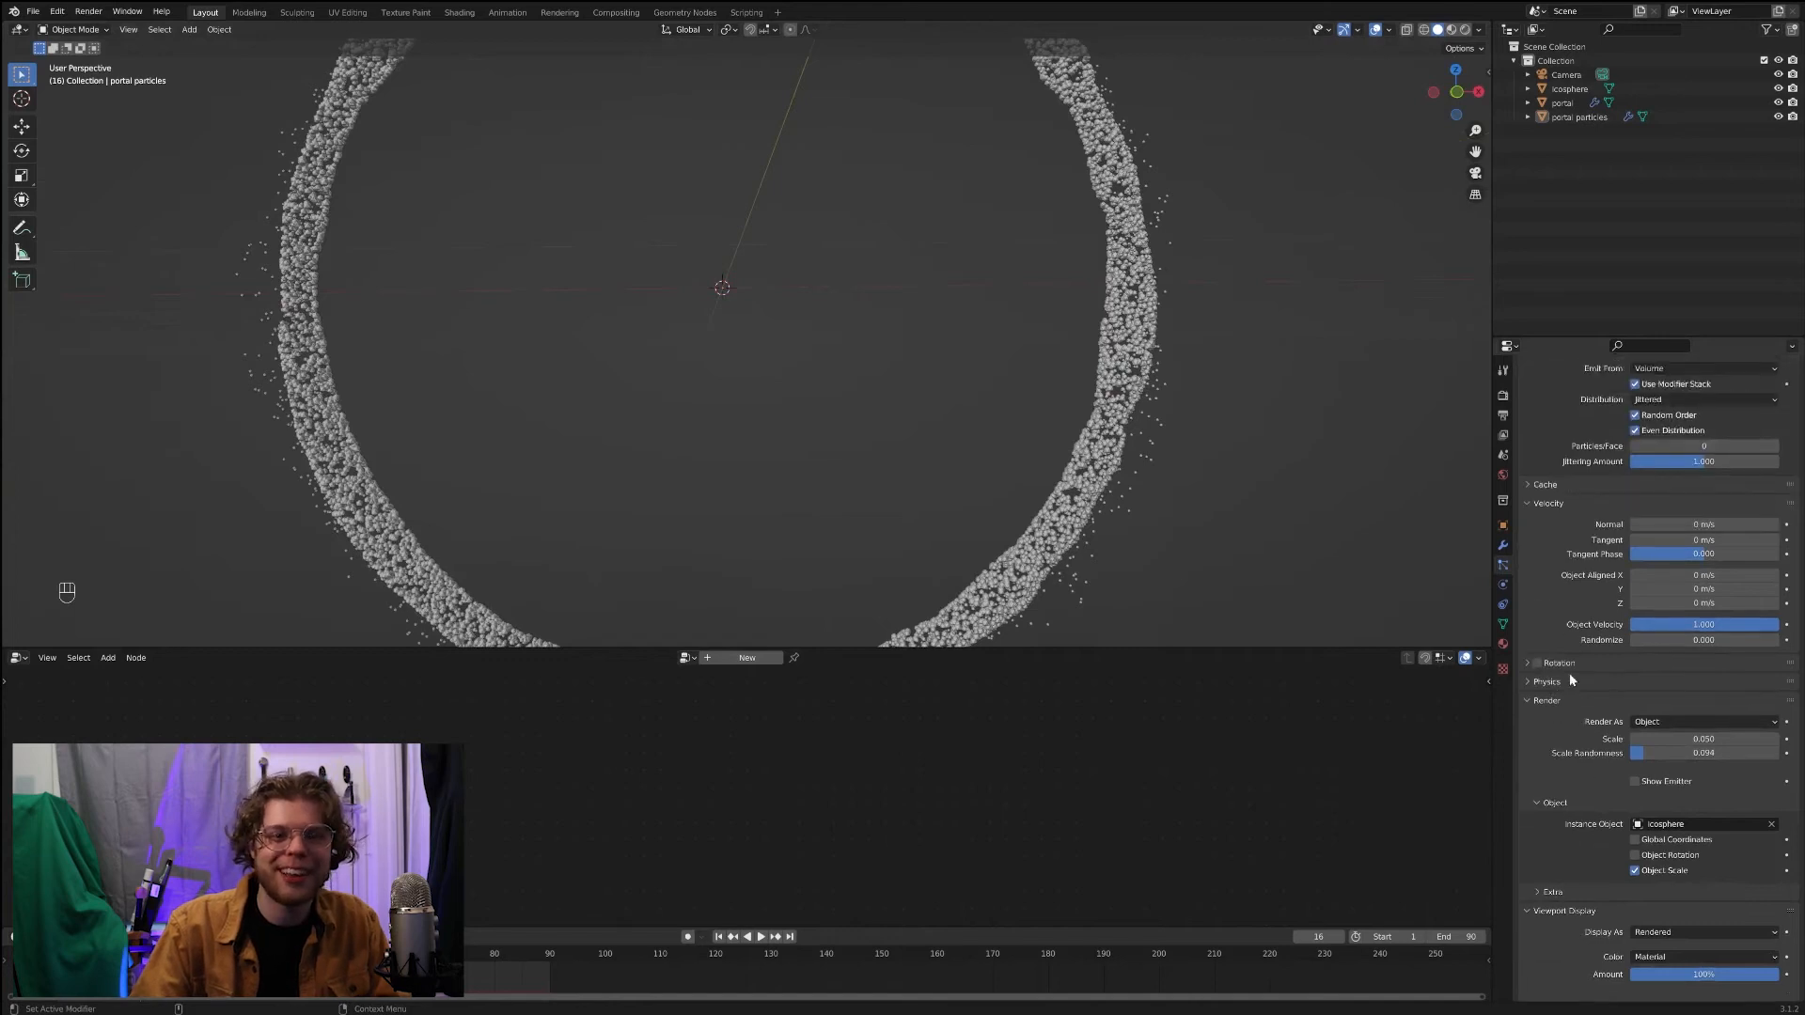
{"action": "left_click", "coordinate": [718, 936]}
{"action": "scroll", "coordinate": [1549, 663], "scroll_direction": "up", "scroll_amount": 6}
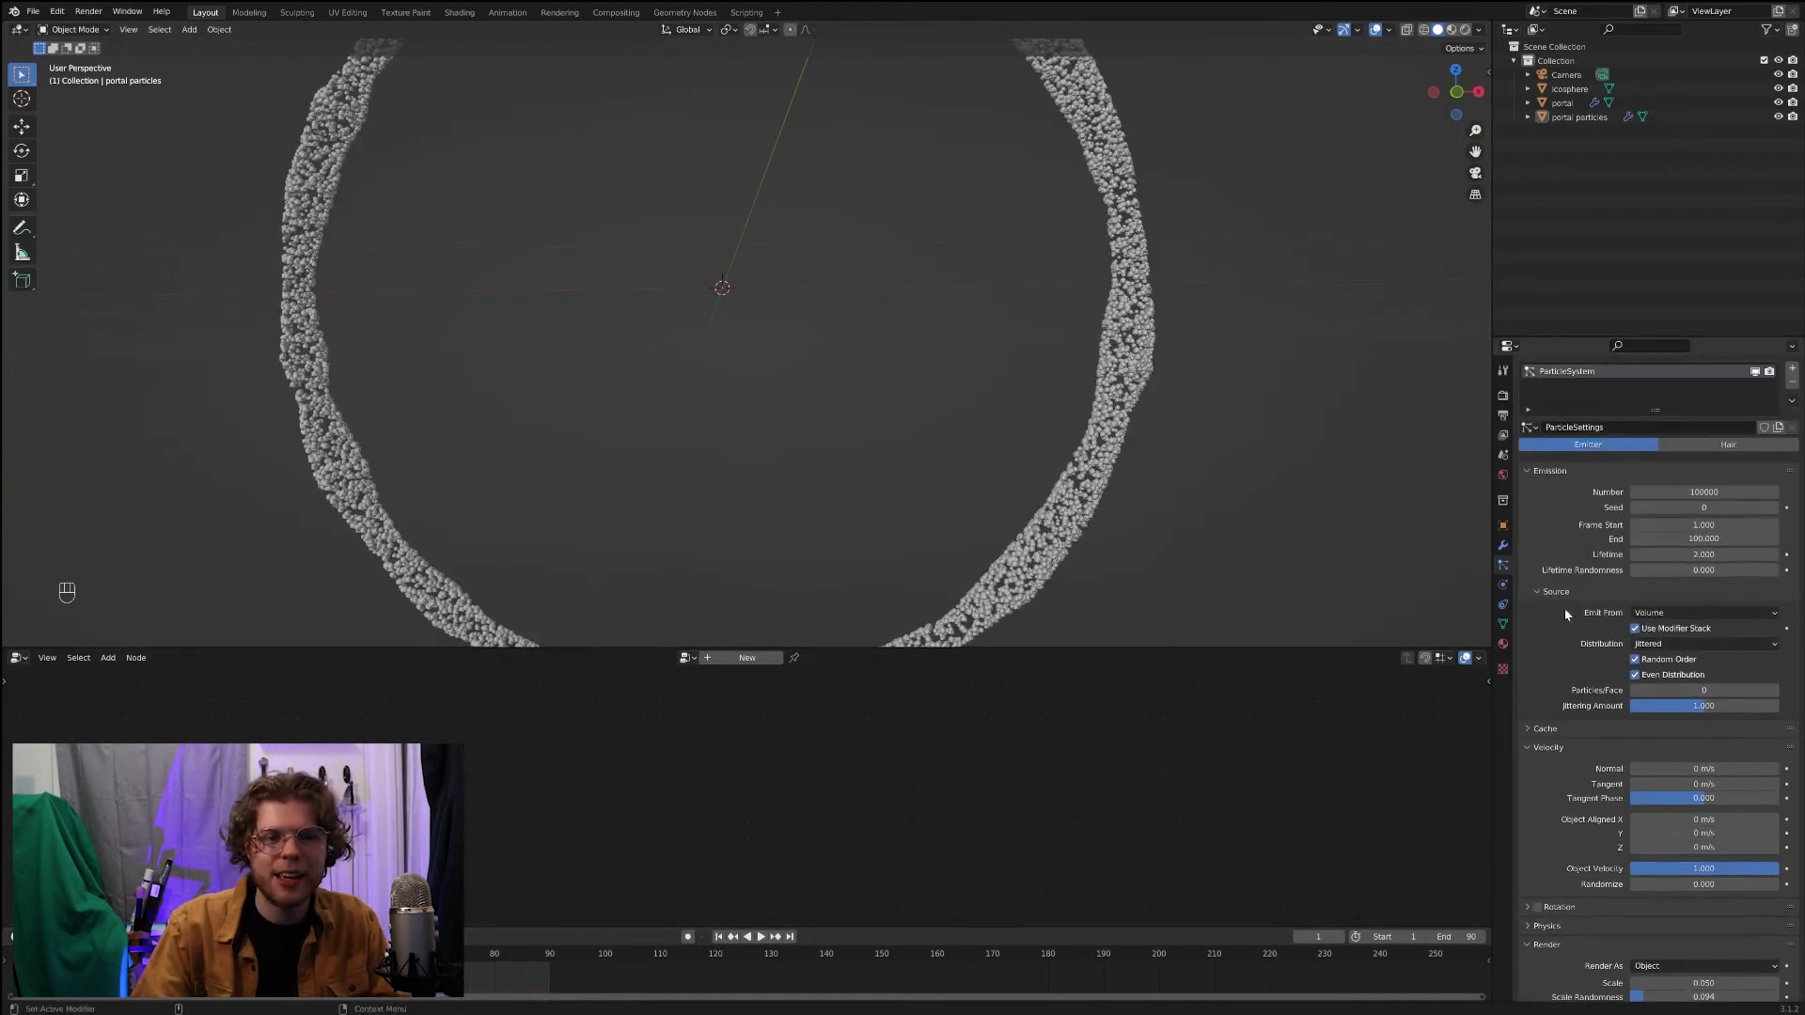
{"action": "scroll", "coordinate": [1549, 663], "scroll_direction": "down", "scroll_amount": 3}
{"action": "scroll", "coordinate": [1575, 792], "scroll_direction": "down", "scroll_amount": 5}
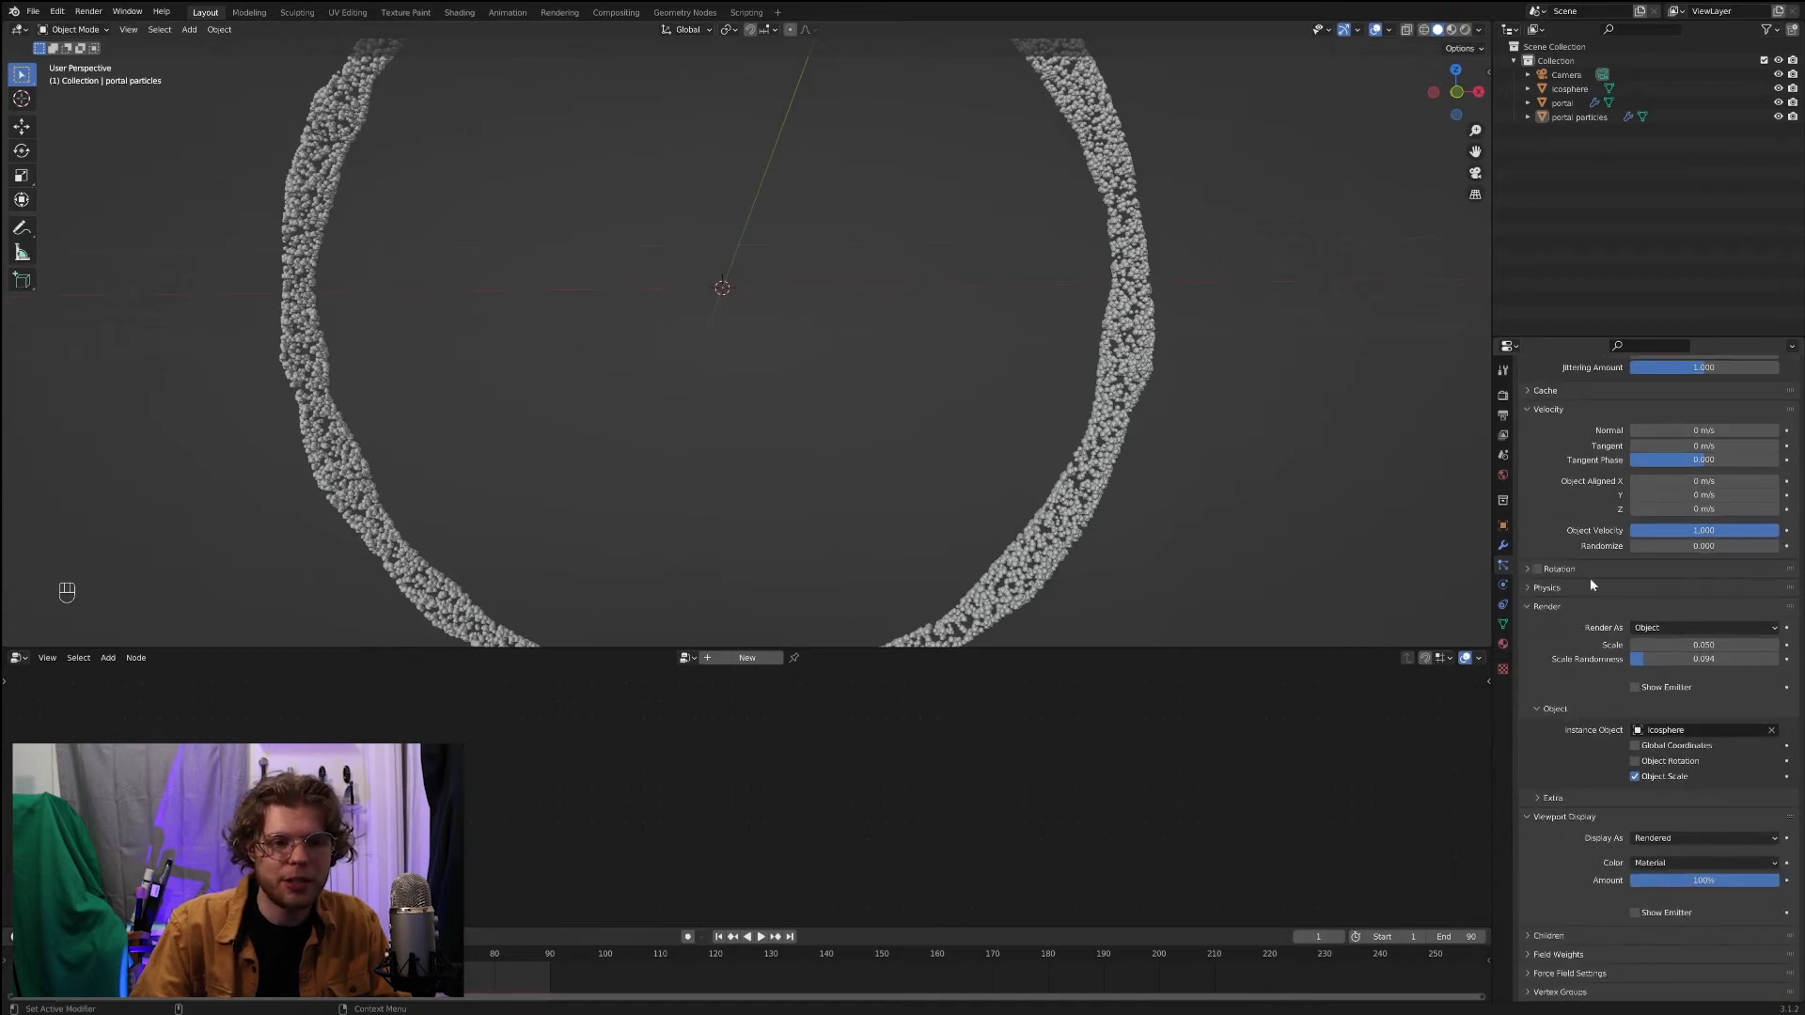
Step: Bake the simulation cache of the portal particles' particle system
{"action": "left_click", "coordinate": [1543, 389]}
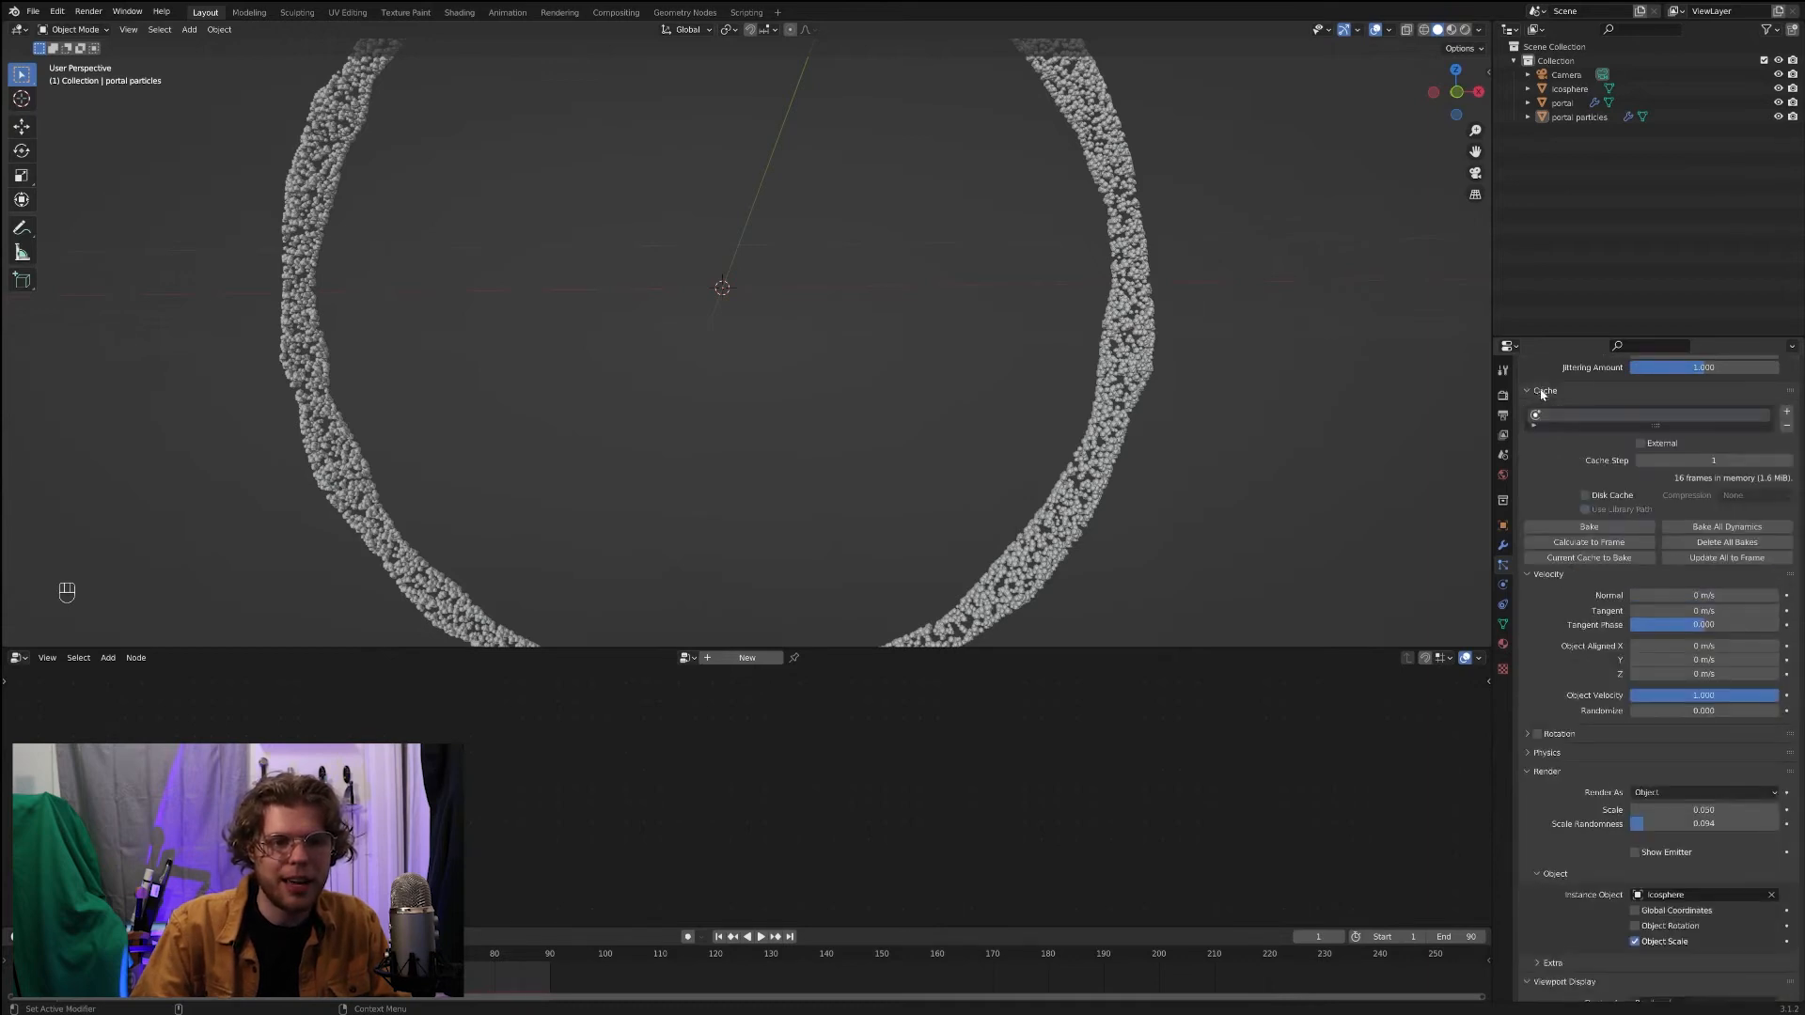
{"action": "left_click", "coordinate": [1584, 526]}
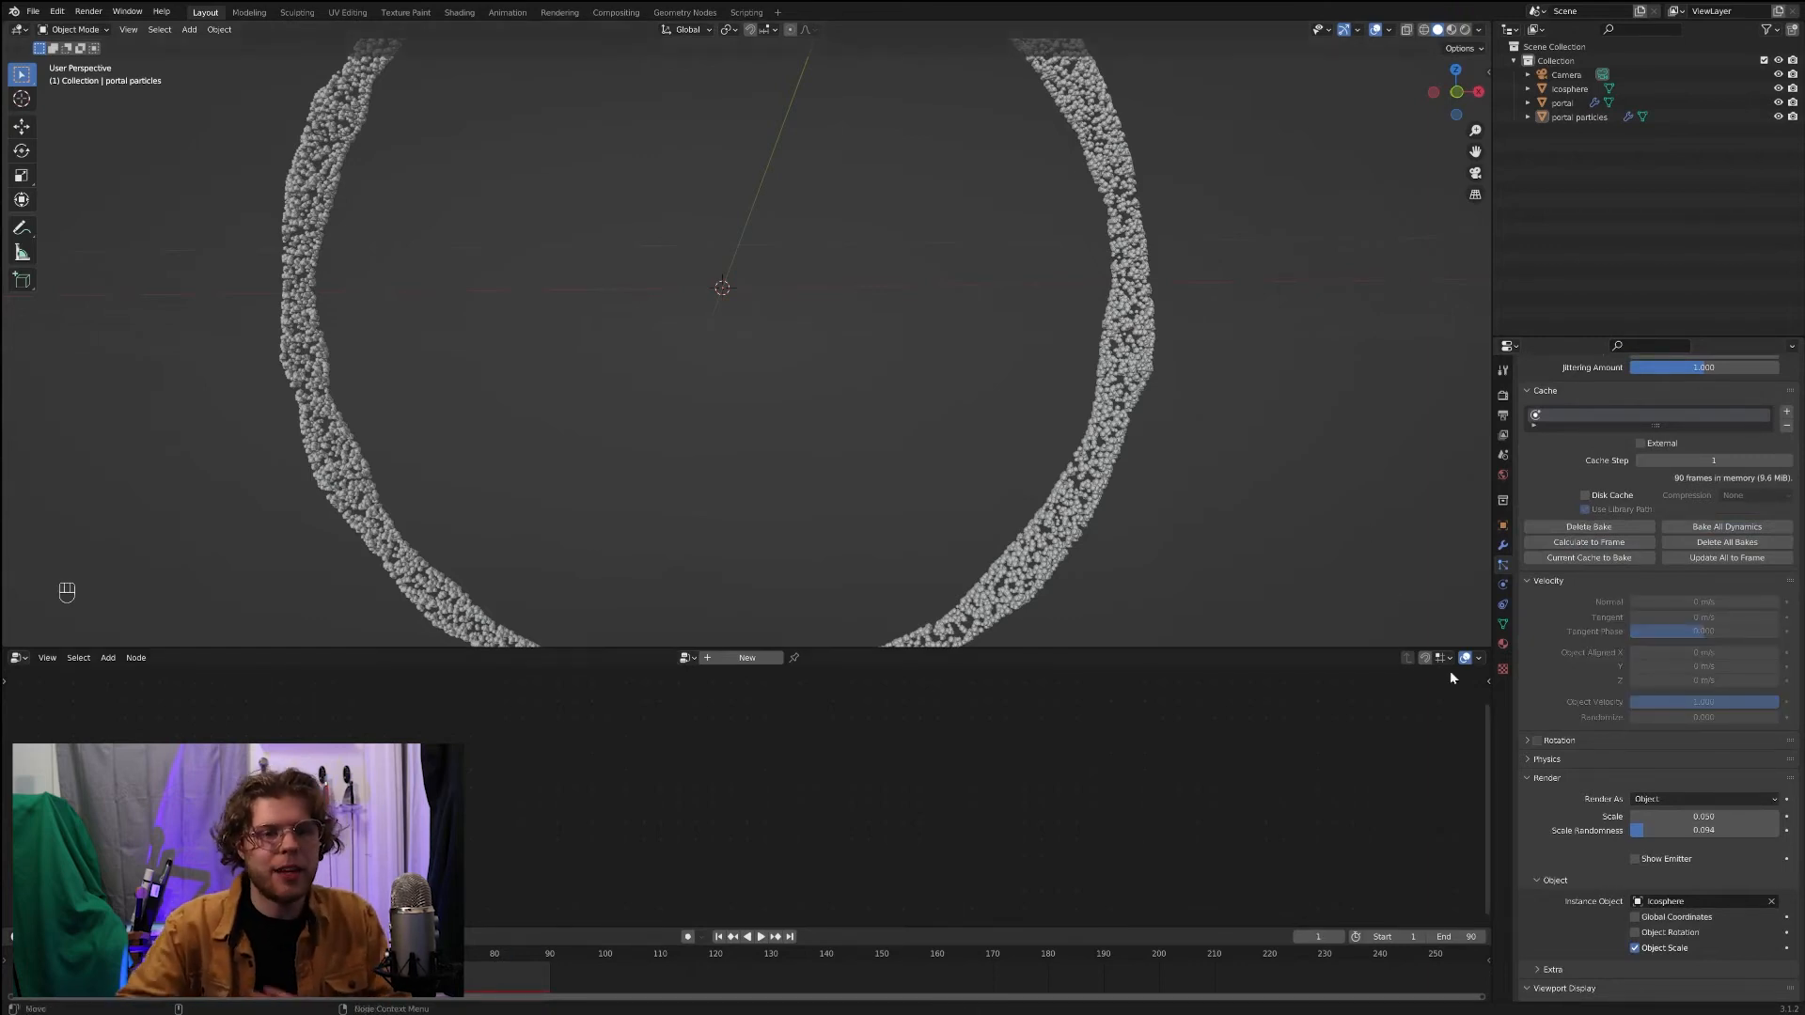
{"action": "scroll", "coordinate": [1543, 762], "scroll_direction": "down", "scroll_amount": 3}
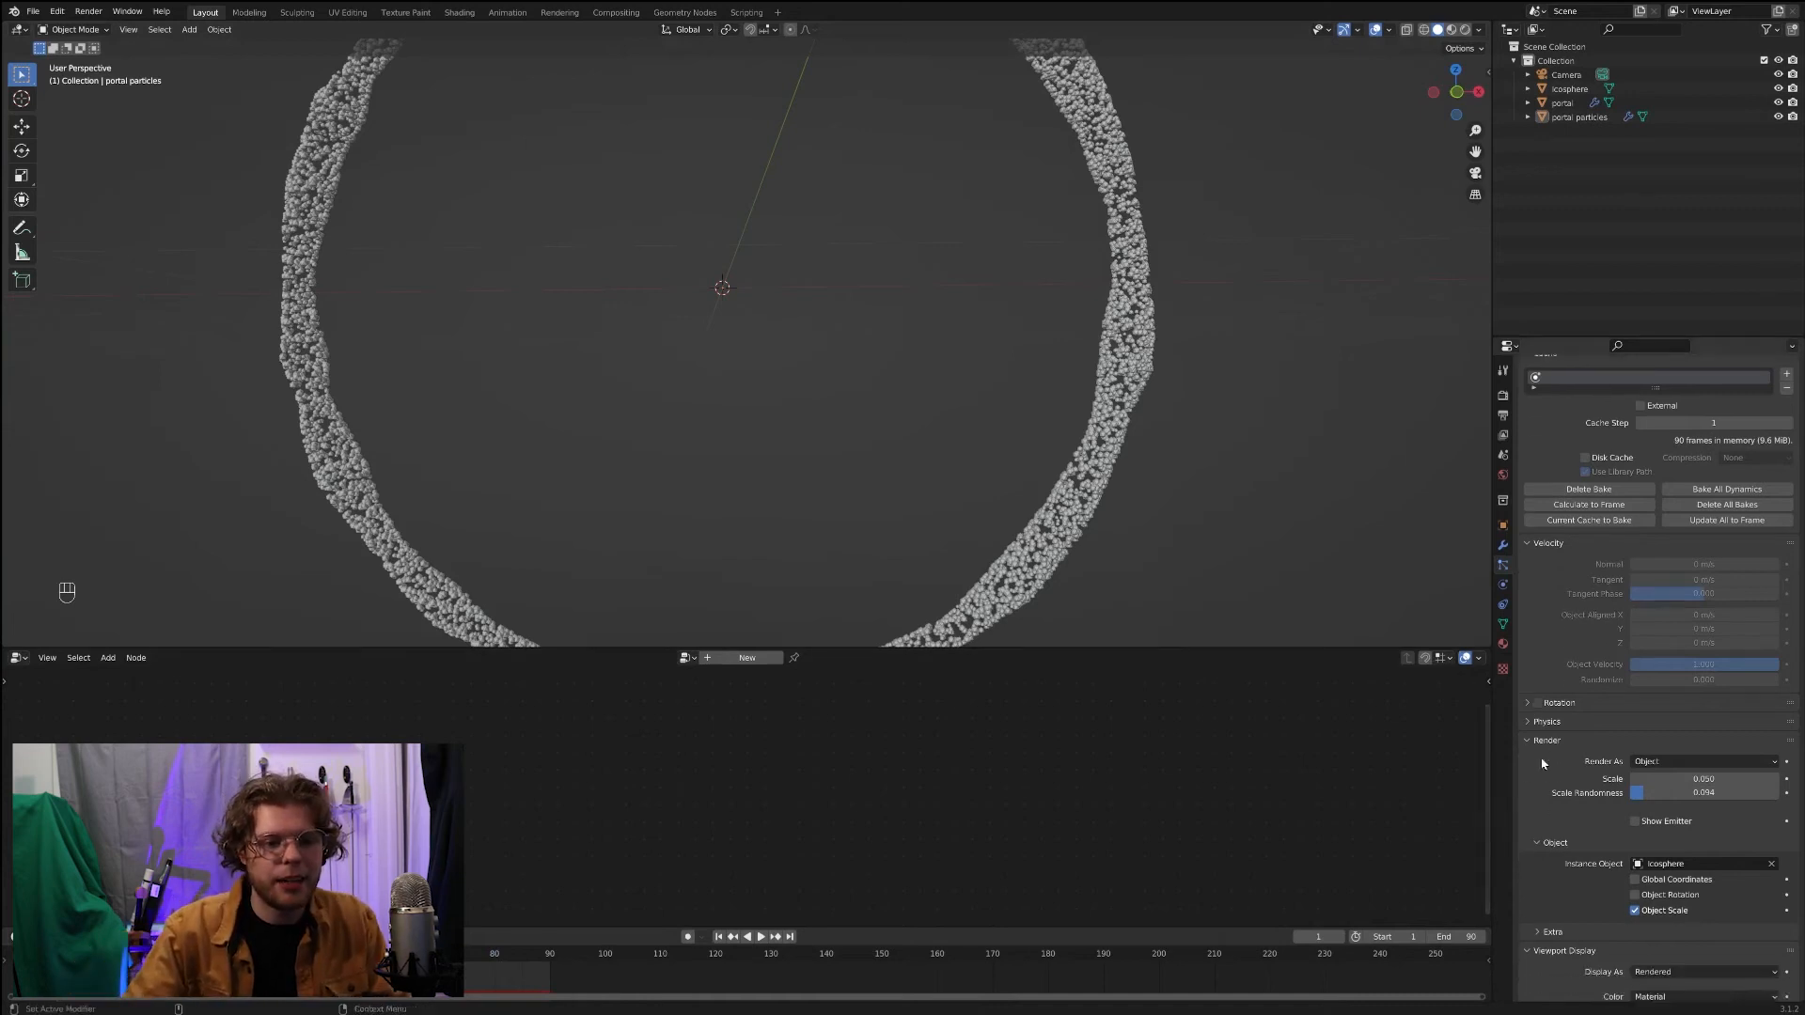
Step: Review the particle system's physics, forces and deflection settings and the physics options available for the portal particles object
{"action": "left_click", "coordinate": [1529, 707]}
{"action": "scroll", "coordinate": [1572, 738], "scroll_direction": "down", "scroll_amount": 5}
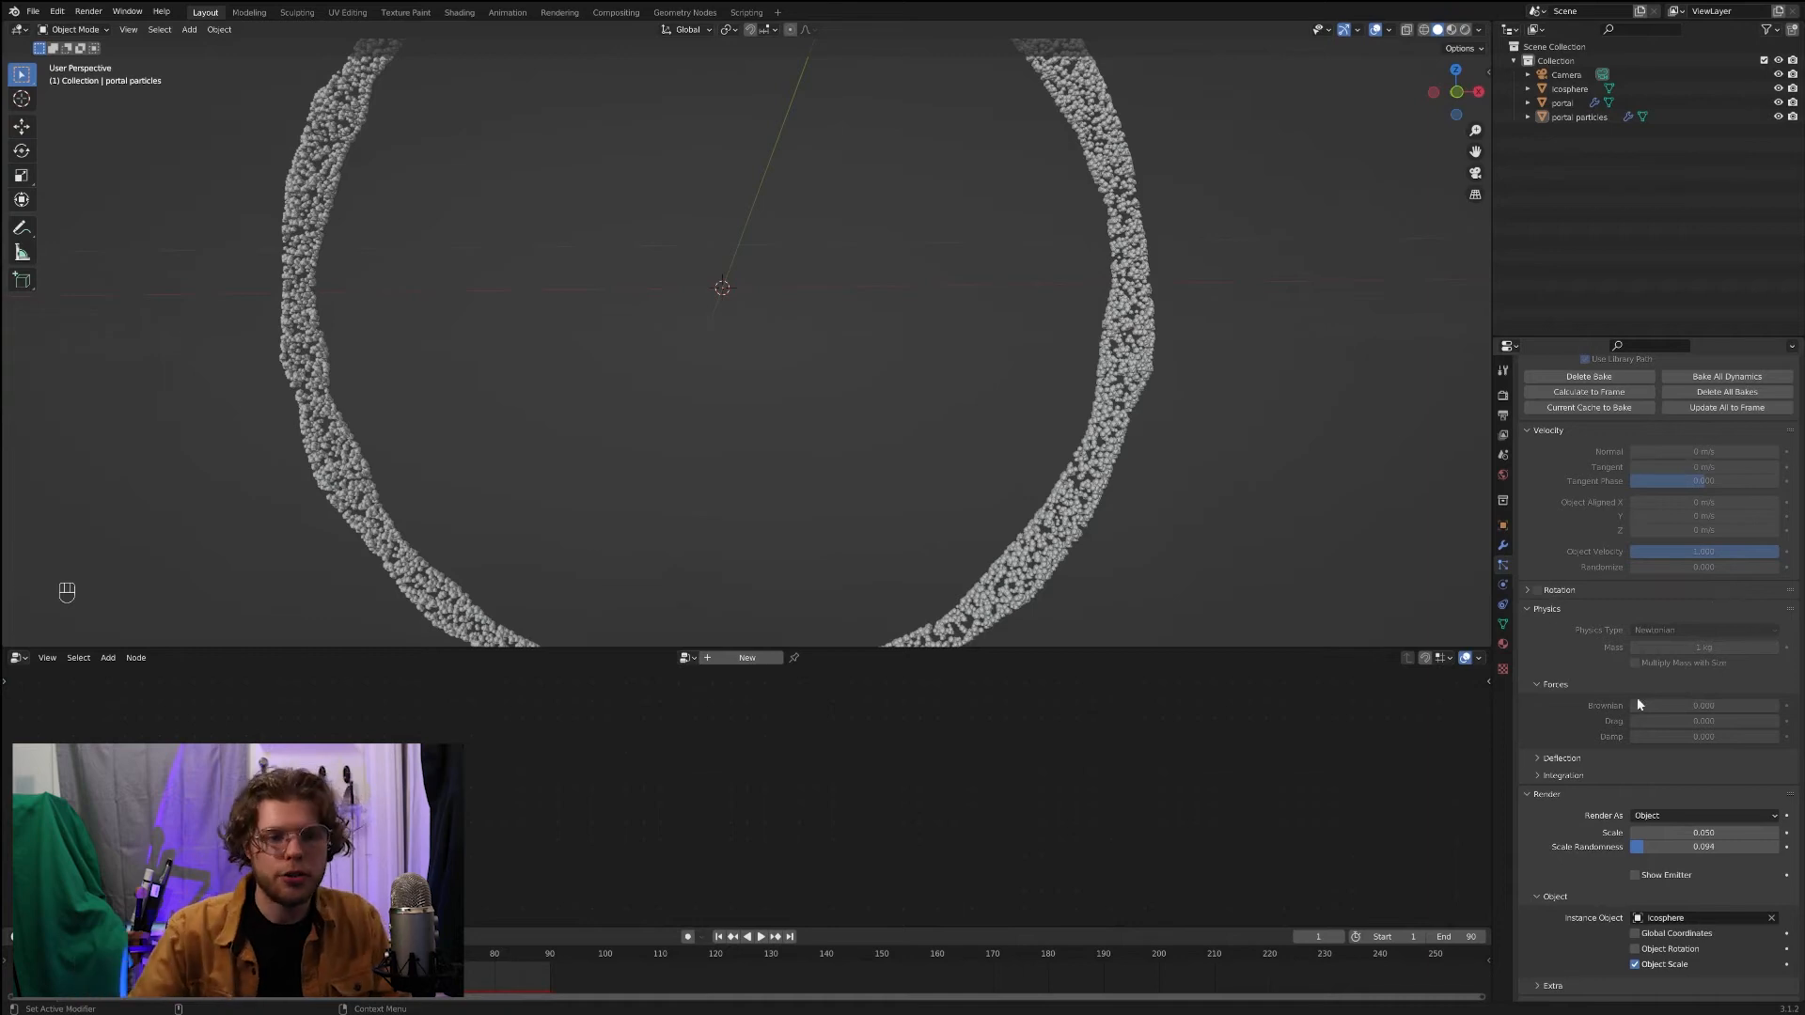
{"action": "scroll", "coordinate": [1603, 736], "scroll_direction": "down", "scroll_amount": 2}
{"action": "left_click", "coordinate": [1561, 683]}
{"action": "scroll", "coordinate": [1673, 677], "scroll_direction": "down", "scroll_amount": 2}
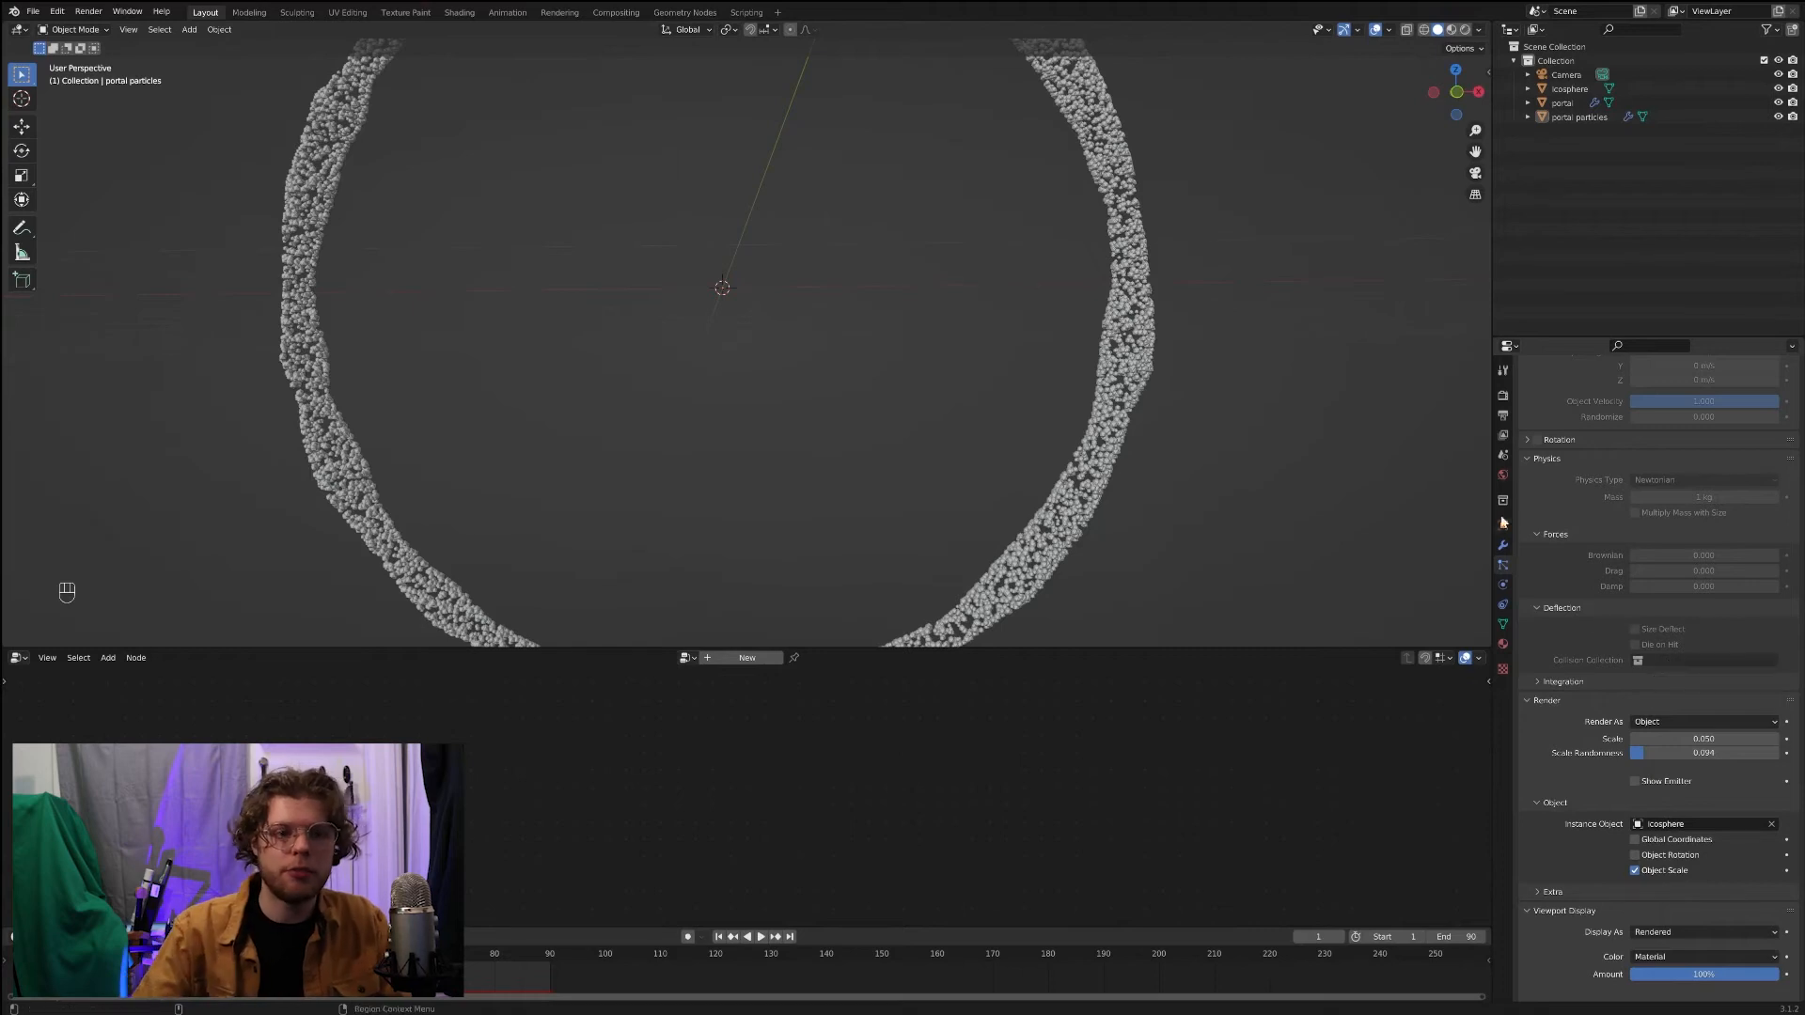
{"action": "left_click", "coordinate": [1502, 583]}
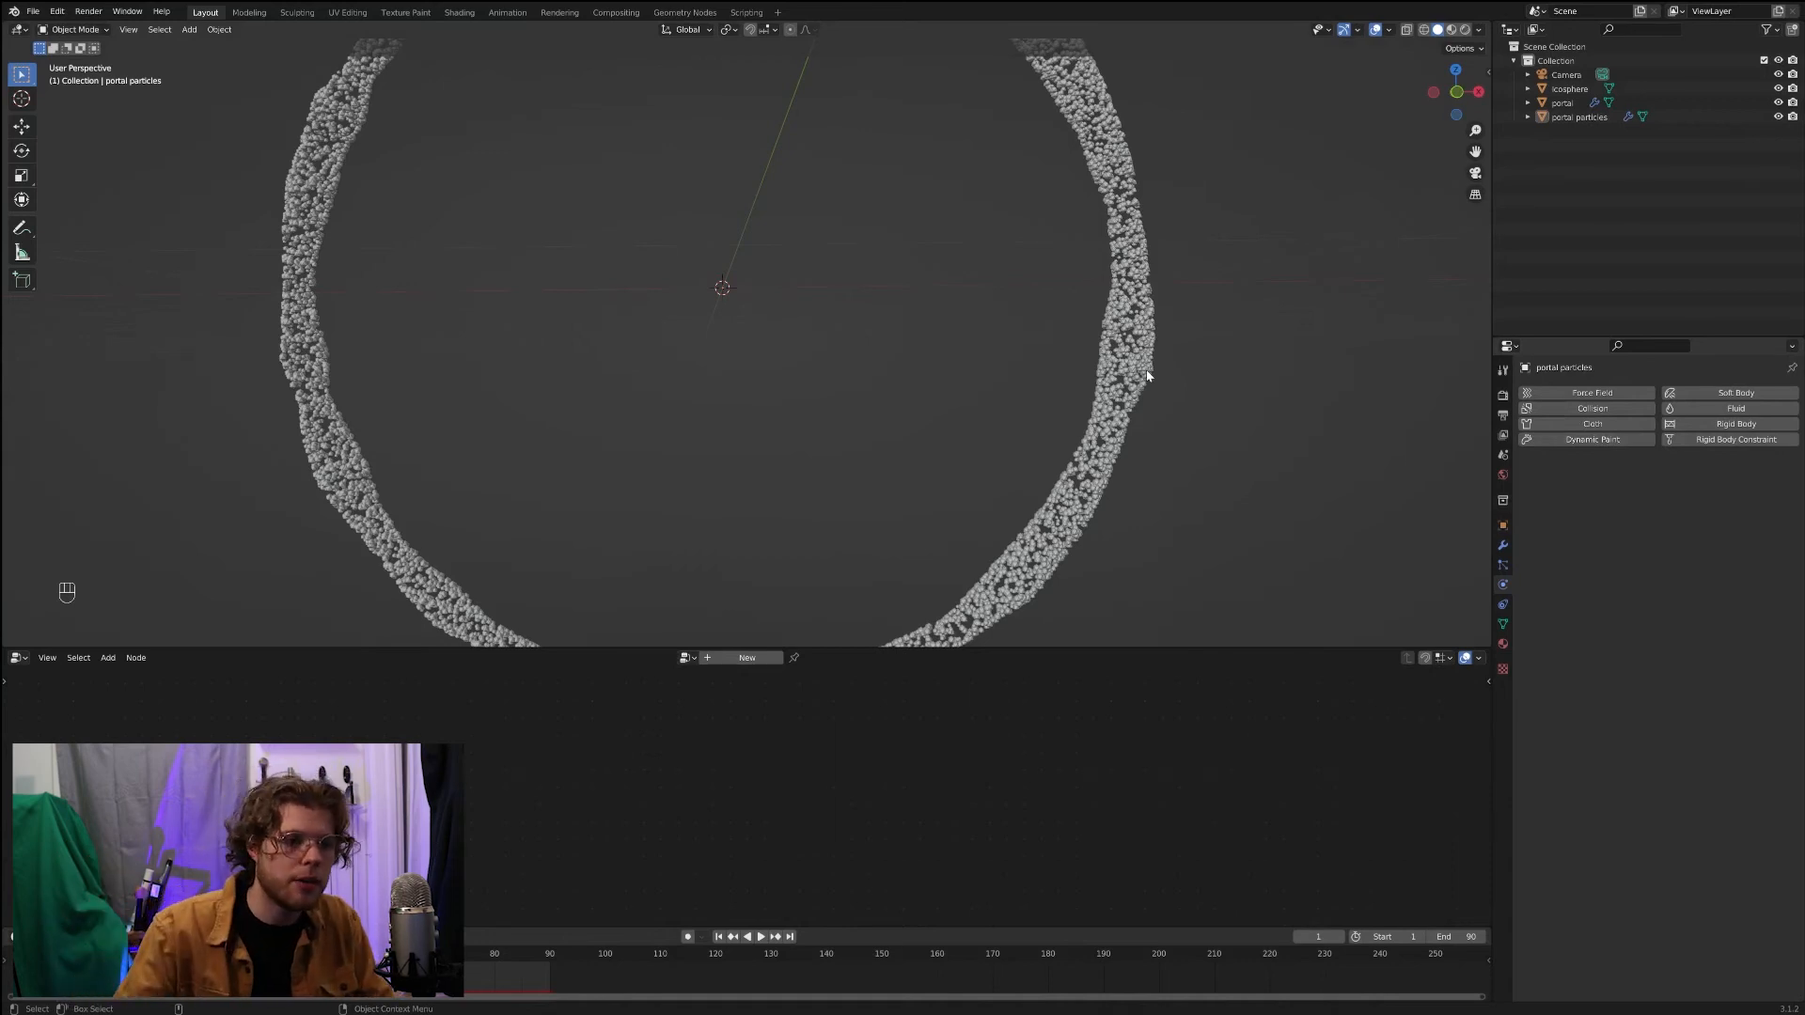
Step: Play the baked particle animation in a wider view of the whole ring, stop it, and bring up the scene's render settings
{"action": "scroll", "coordinate": [943, 417], "scroll_direction": "down", "scroll_amount": 5}
{"action": "key", "text": "space"}
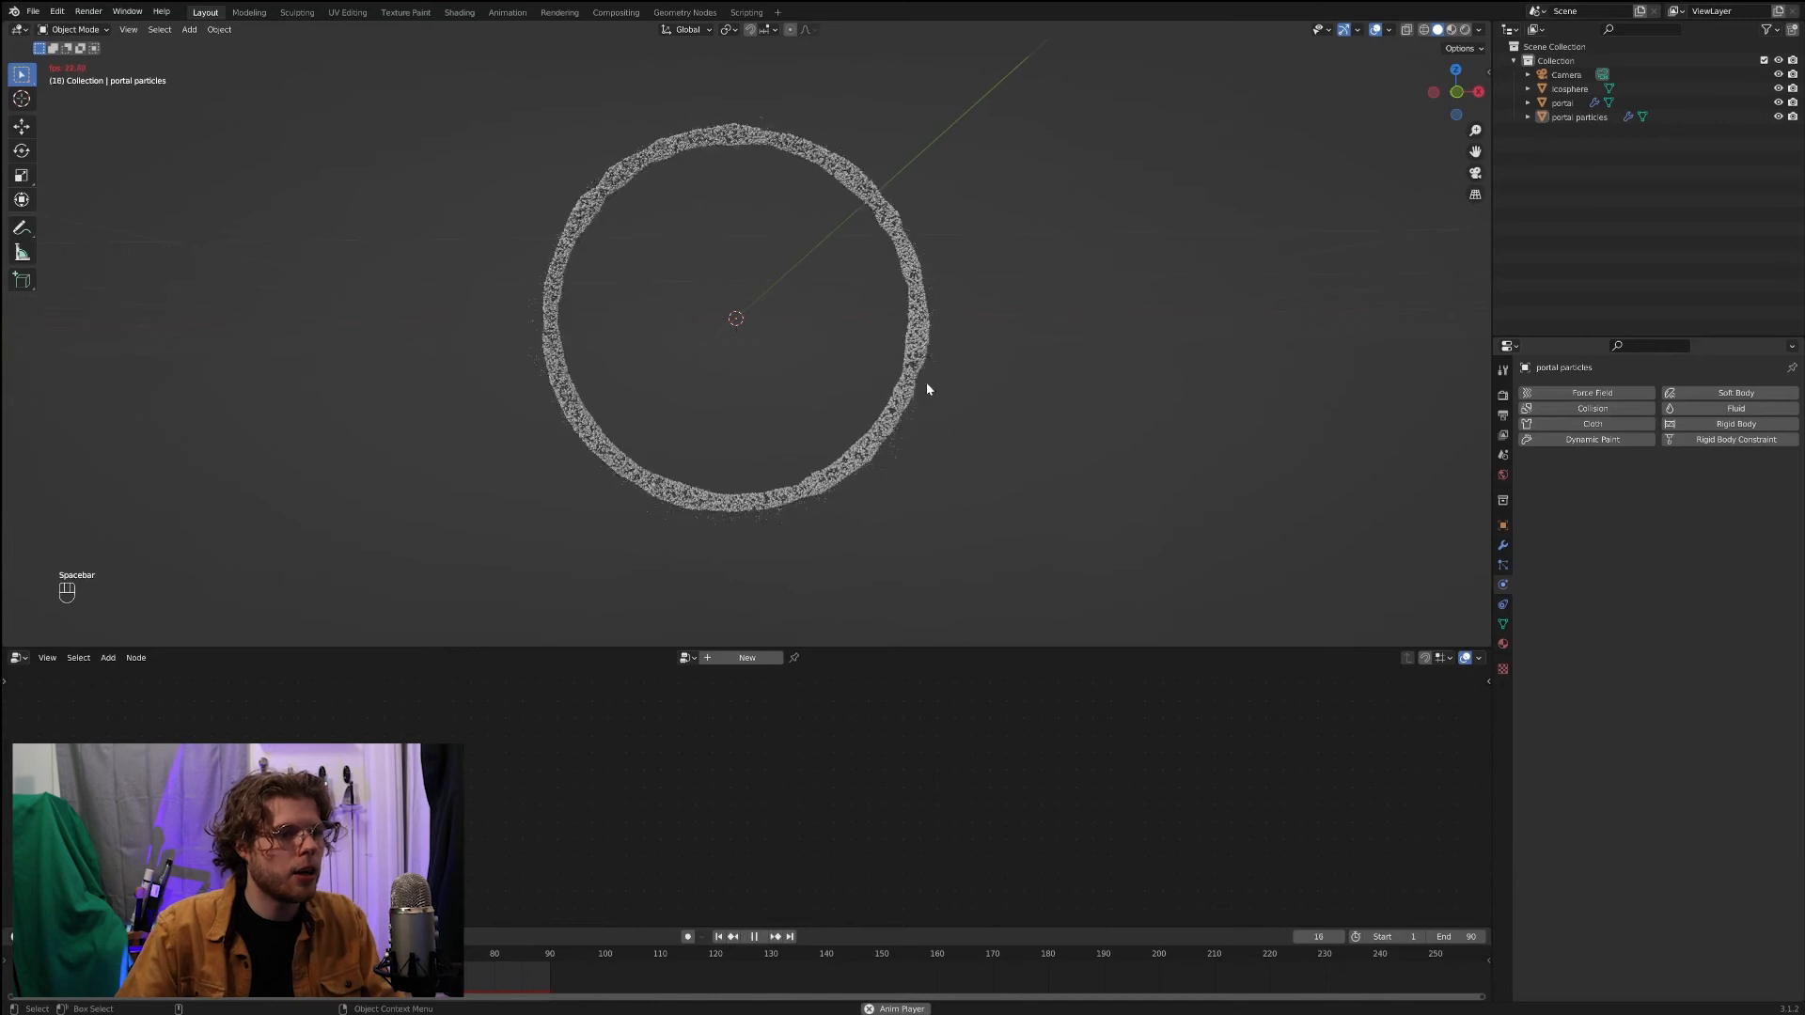
{"action": "key", "text": "space"}
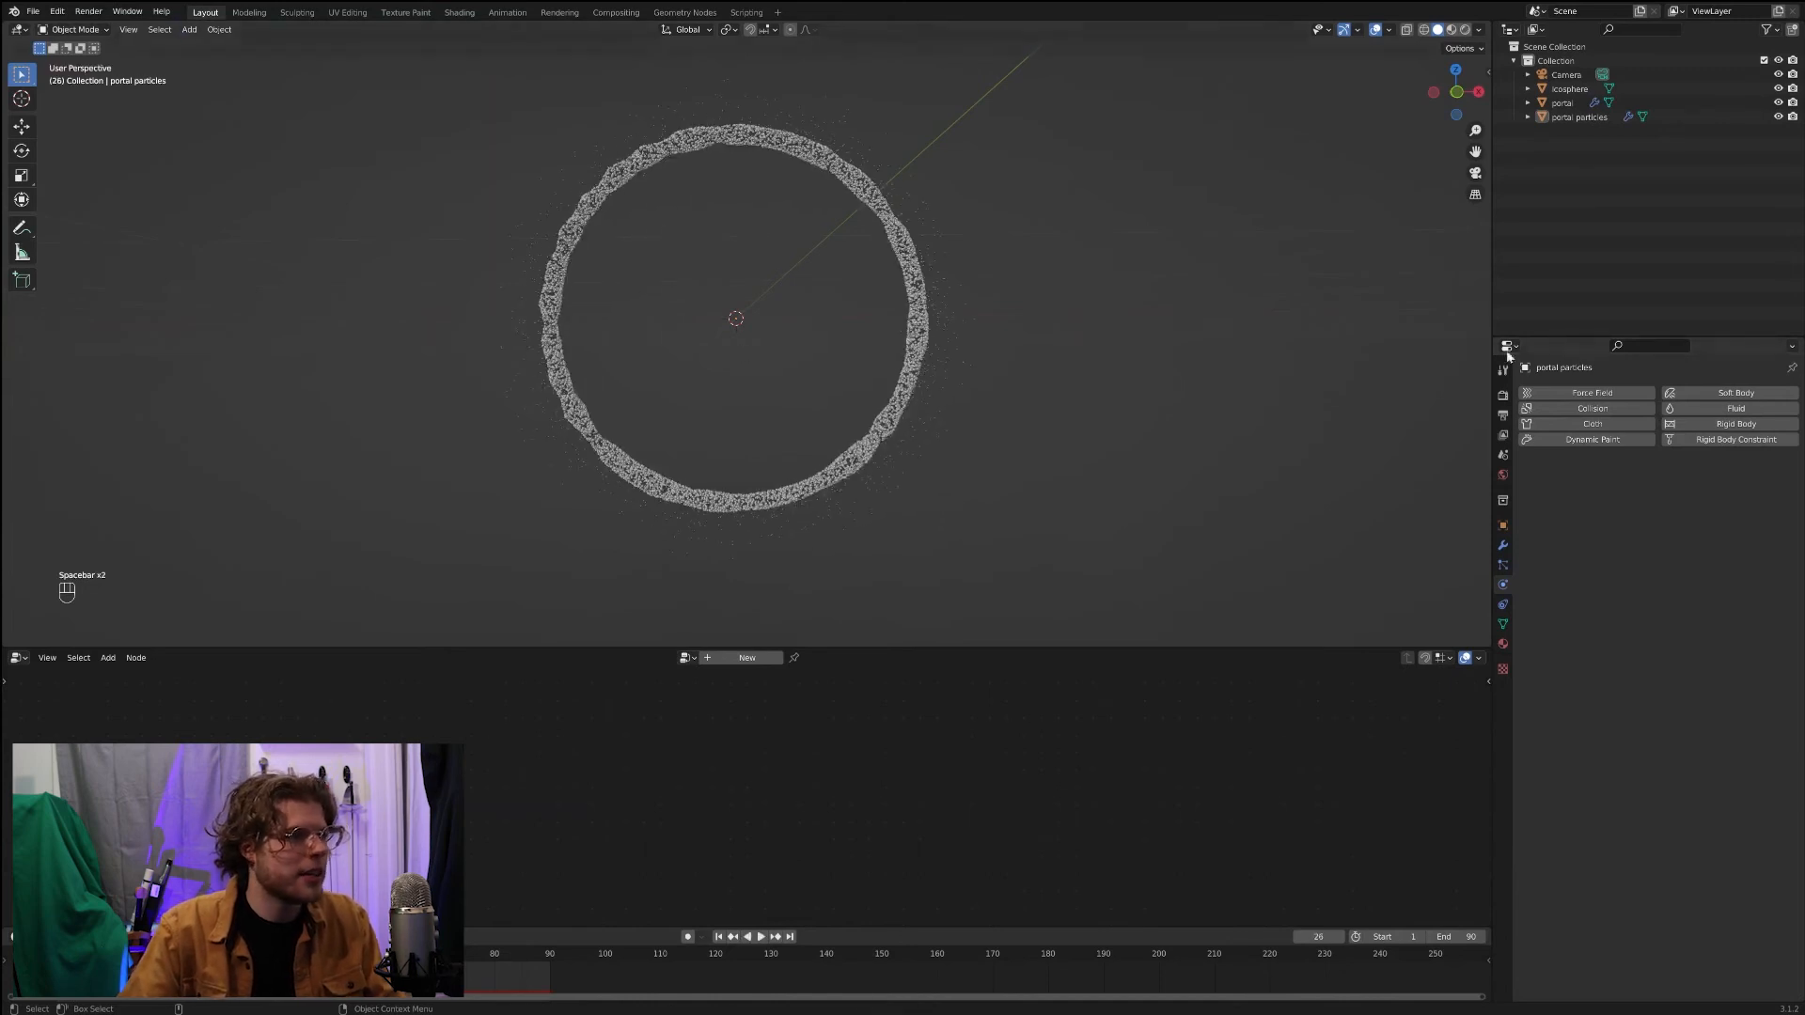
{"action": "left_click", "coordinate": [1502, 394]}
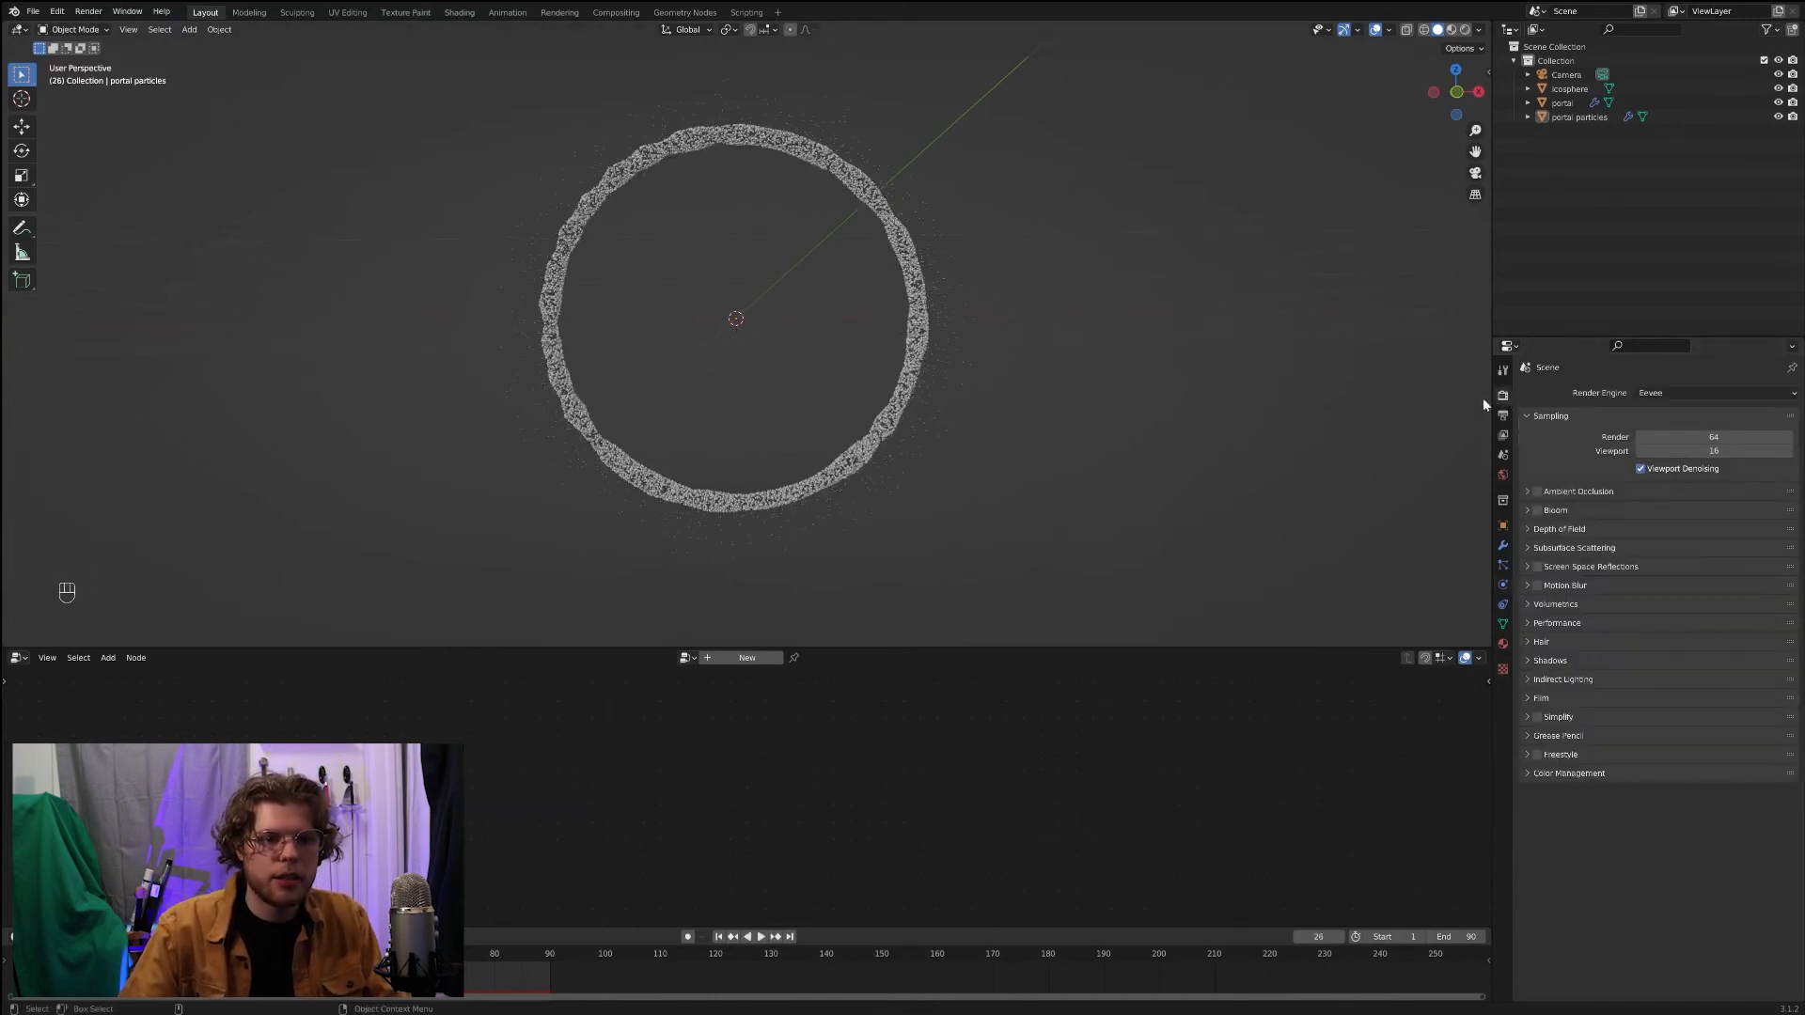
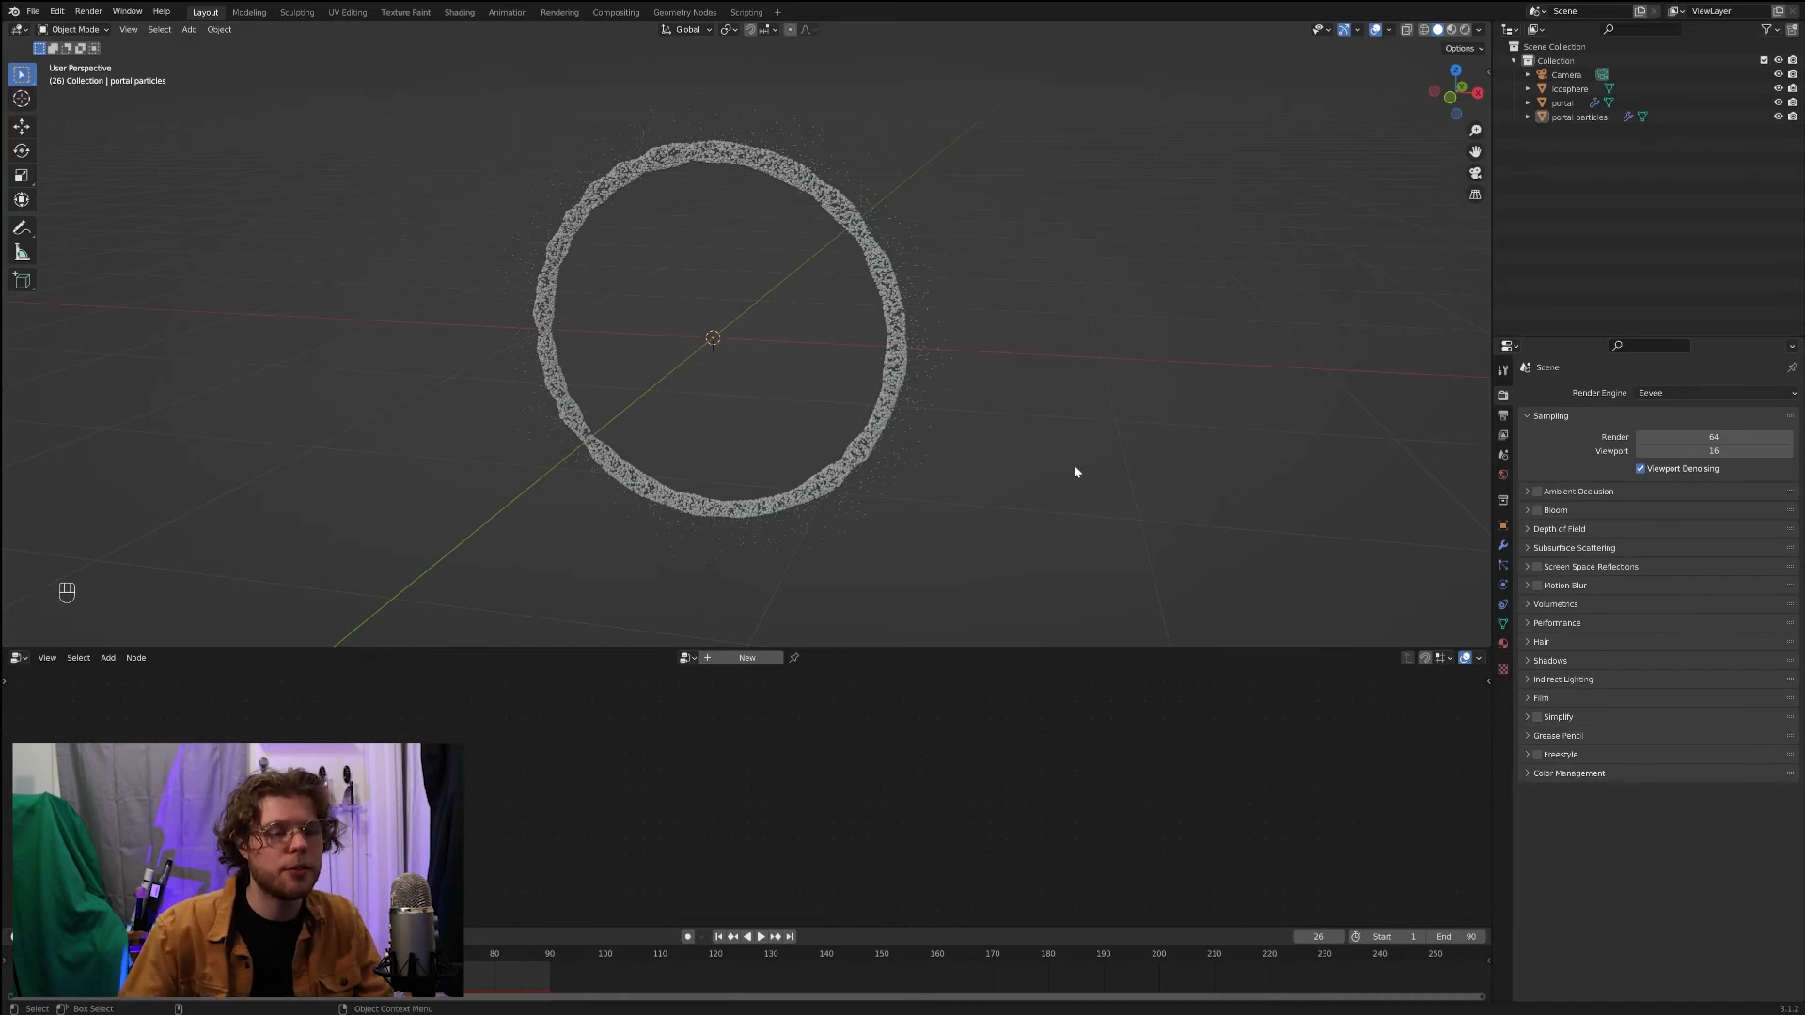
Step: Look through the camera, lock it to the view to frame the ring straight from the front, and unlock it again
{"action": "left_click", "coordinate": [91, 12]}
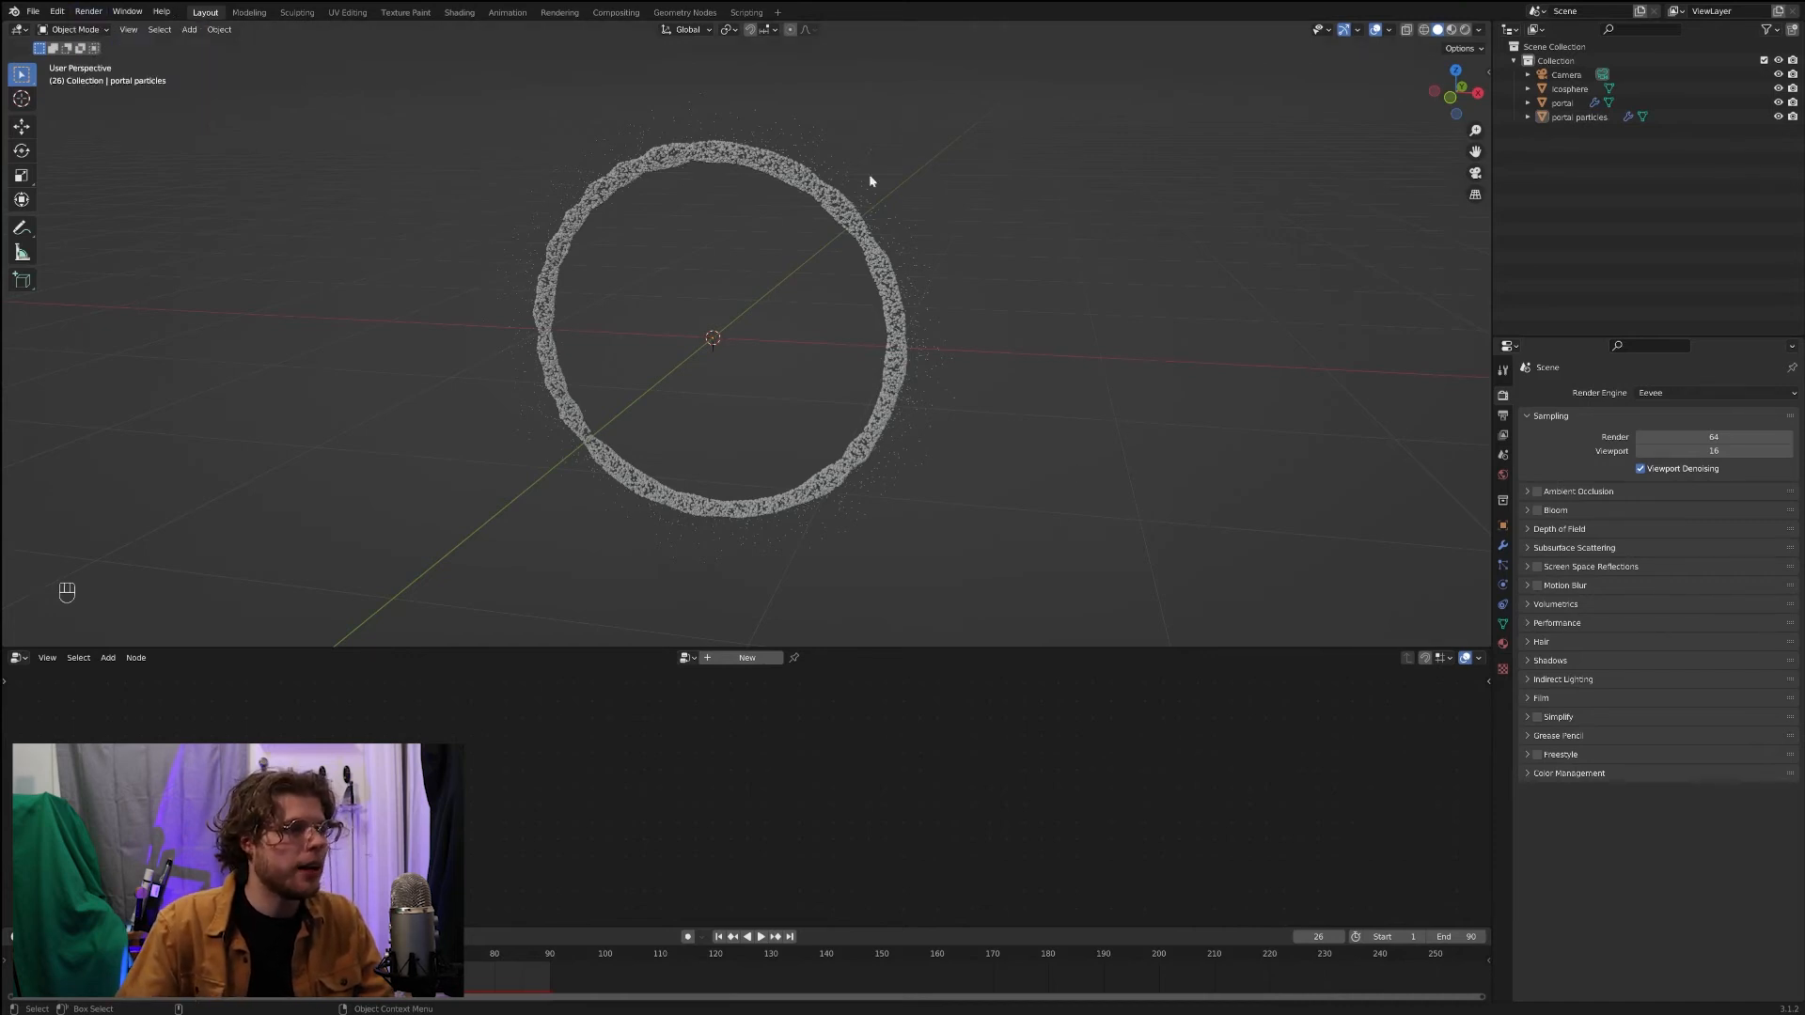
{"action": "scroll", "coordinate": [1394, 182], "scroll_direction": "down", "scroll_amount": 4}
{"action": "left_click", "coordinate": [1475, 175]}
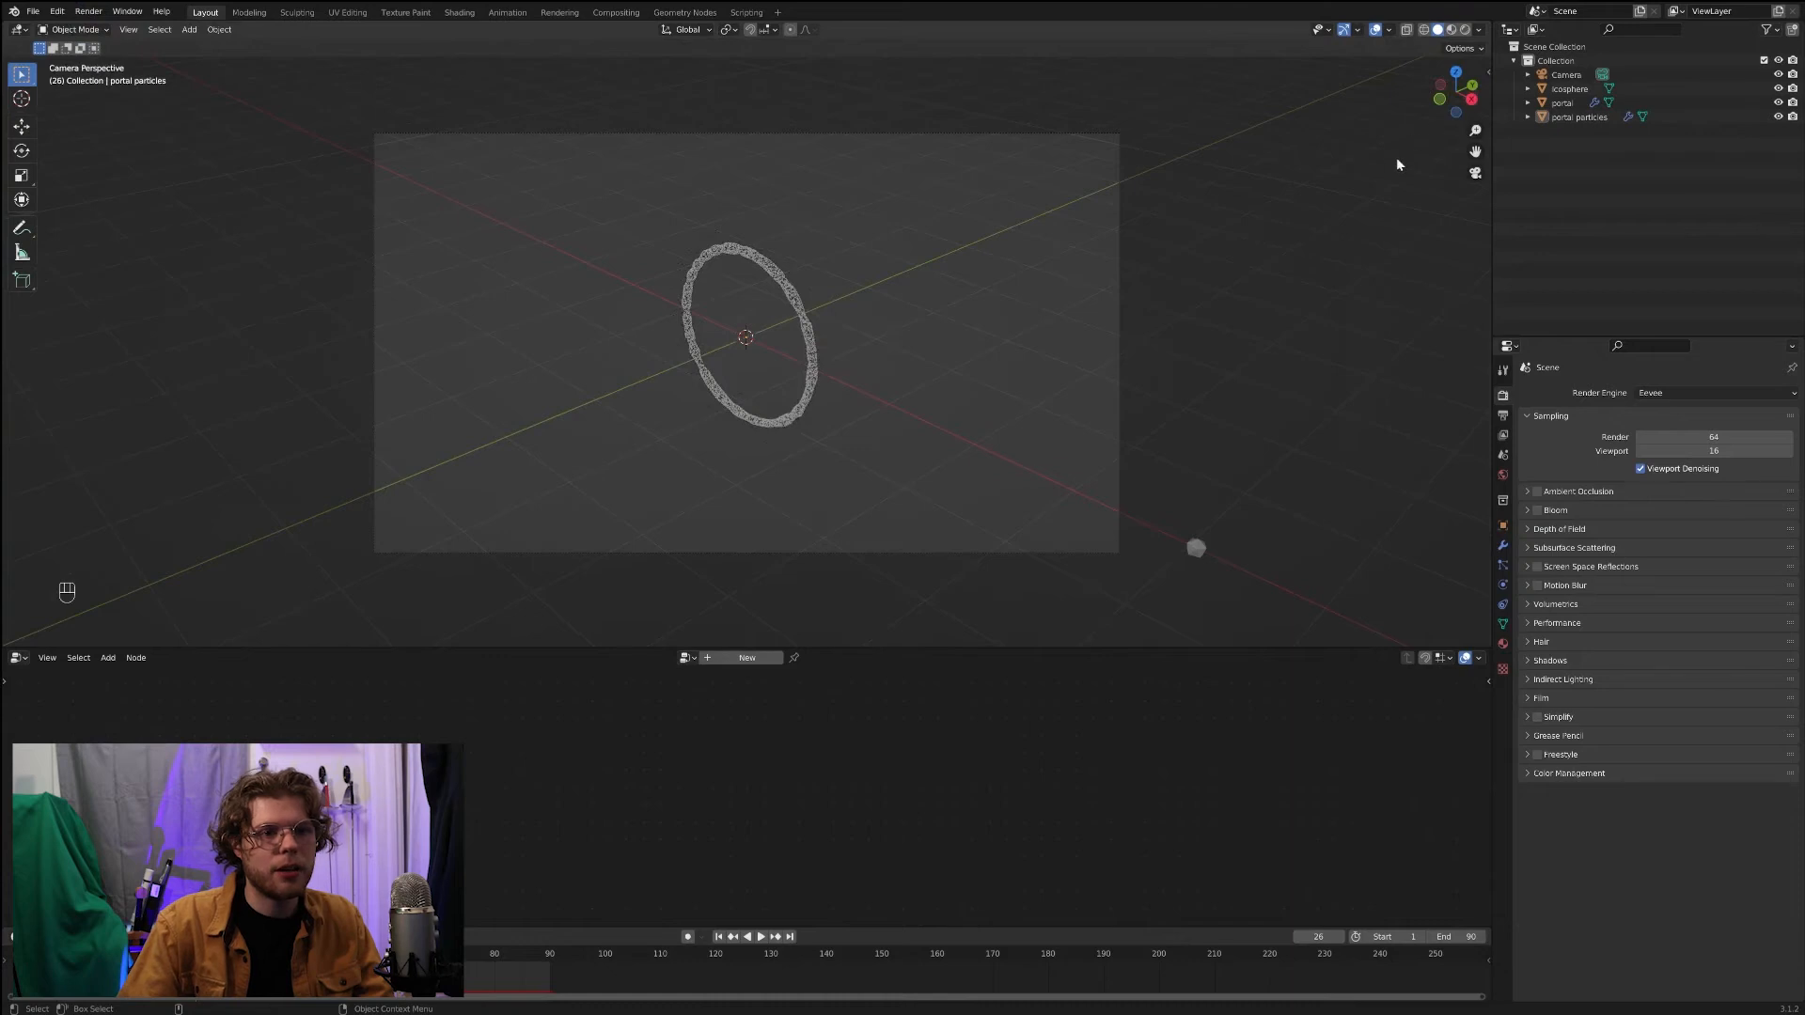
{"action": "key", "text": "n"}
{"action": "left_click", "coordinate": [1484, 137]}
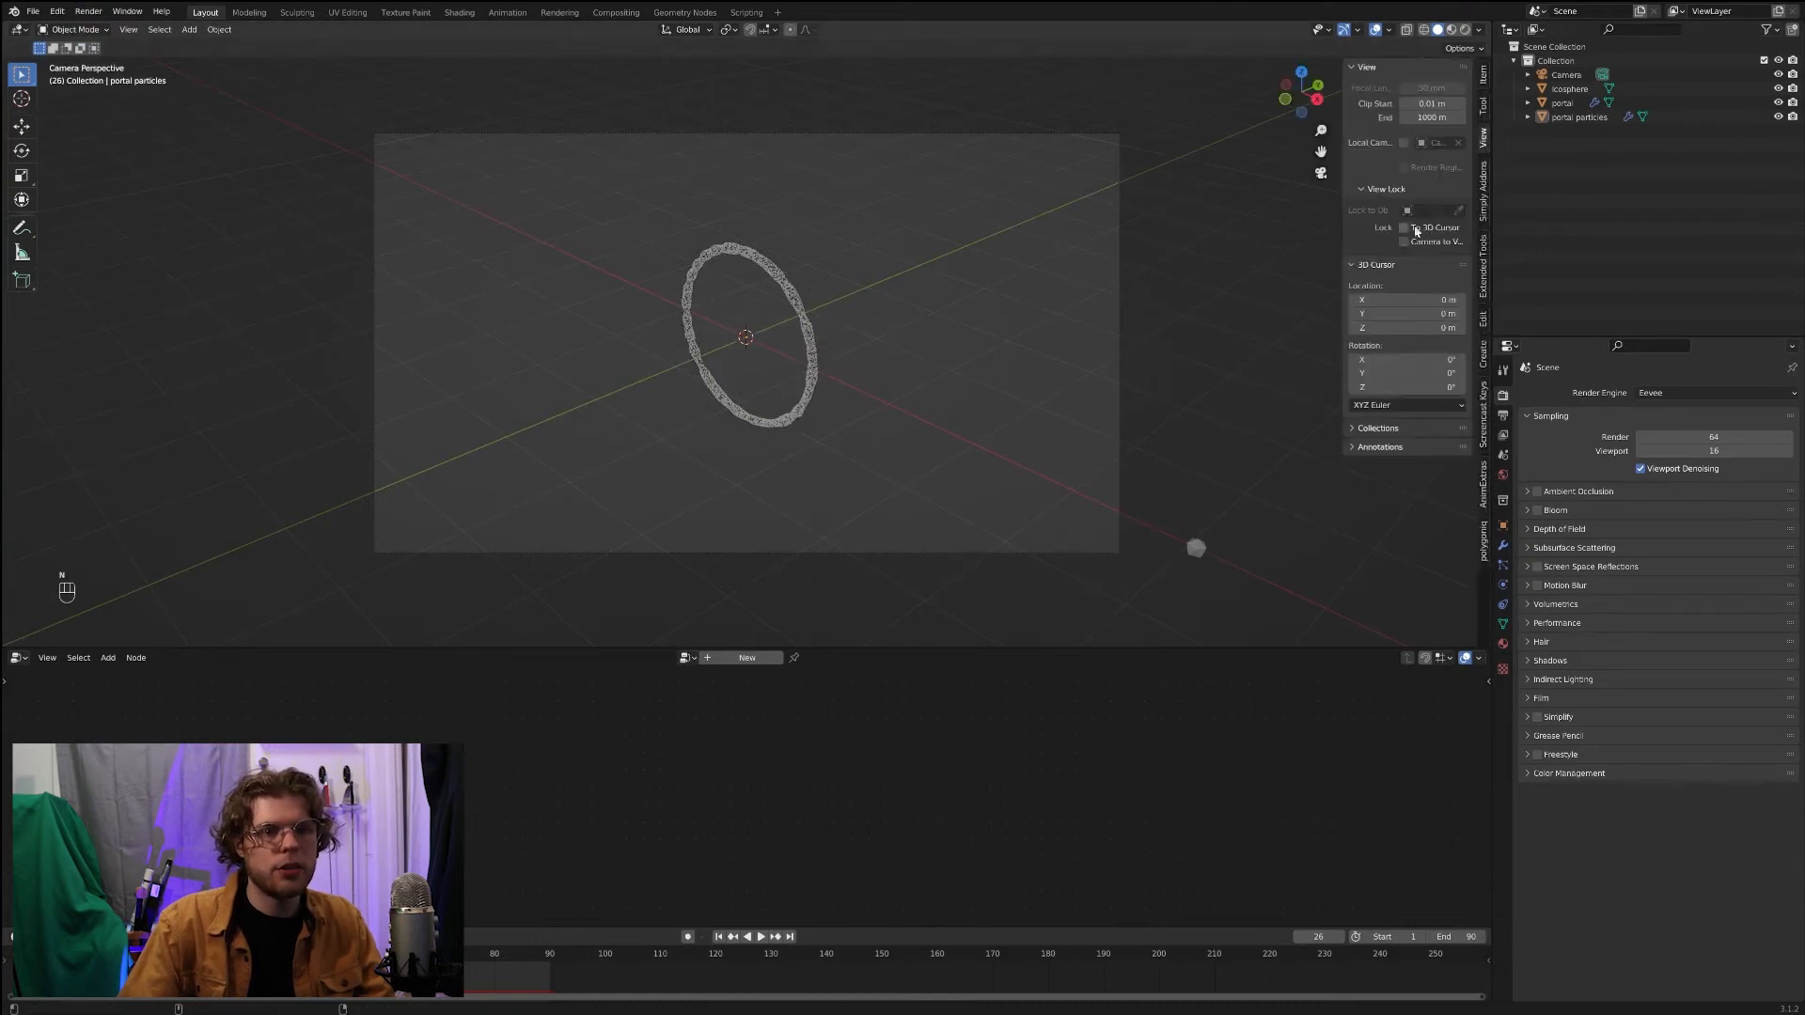
{"action": "left_click", "coordinate": [1405, 241]}
{"action": "middle_click_drag", "start_coordinate": [1109, 372], "coordinate": [988, 401]}
{"action": "scroll", "coordinate": [978, 386], "scroll_direction": "up", "scroll_amount": 3}
{"action": "scroll", "coordinate": [975, 404], "scroll_direction": "down", "scroll_amount": 1}
{"action": "left_click", "coordinate": [1405, 241]}
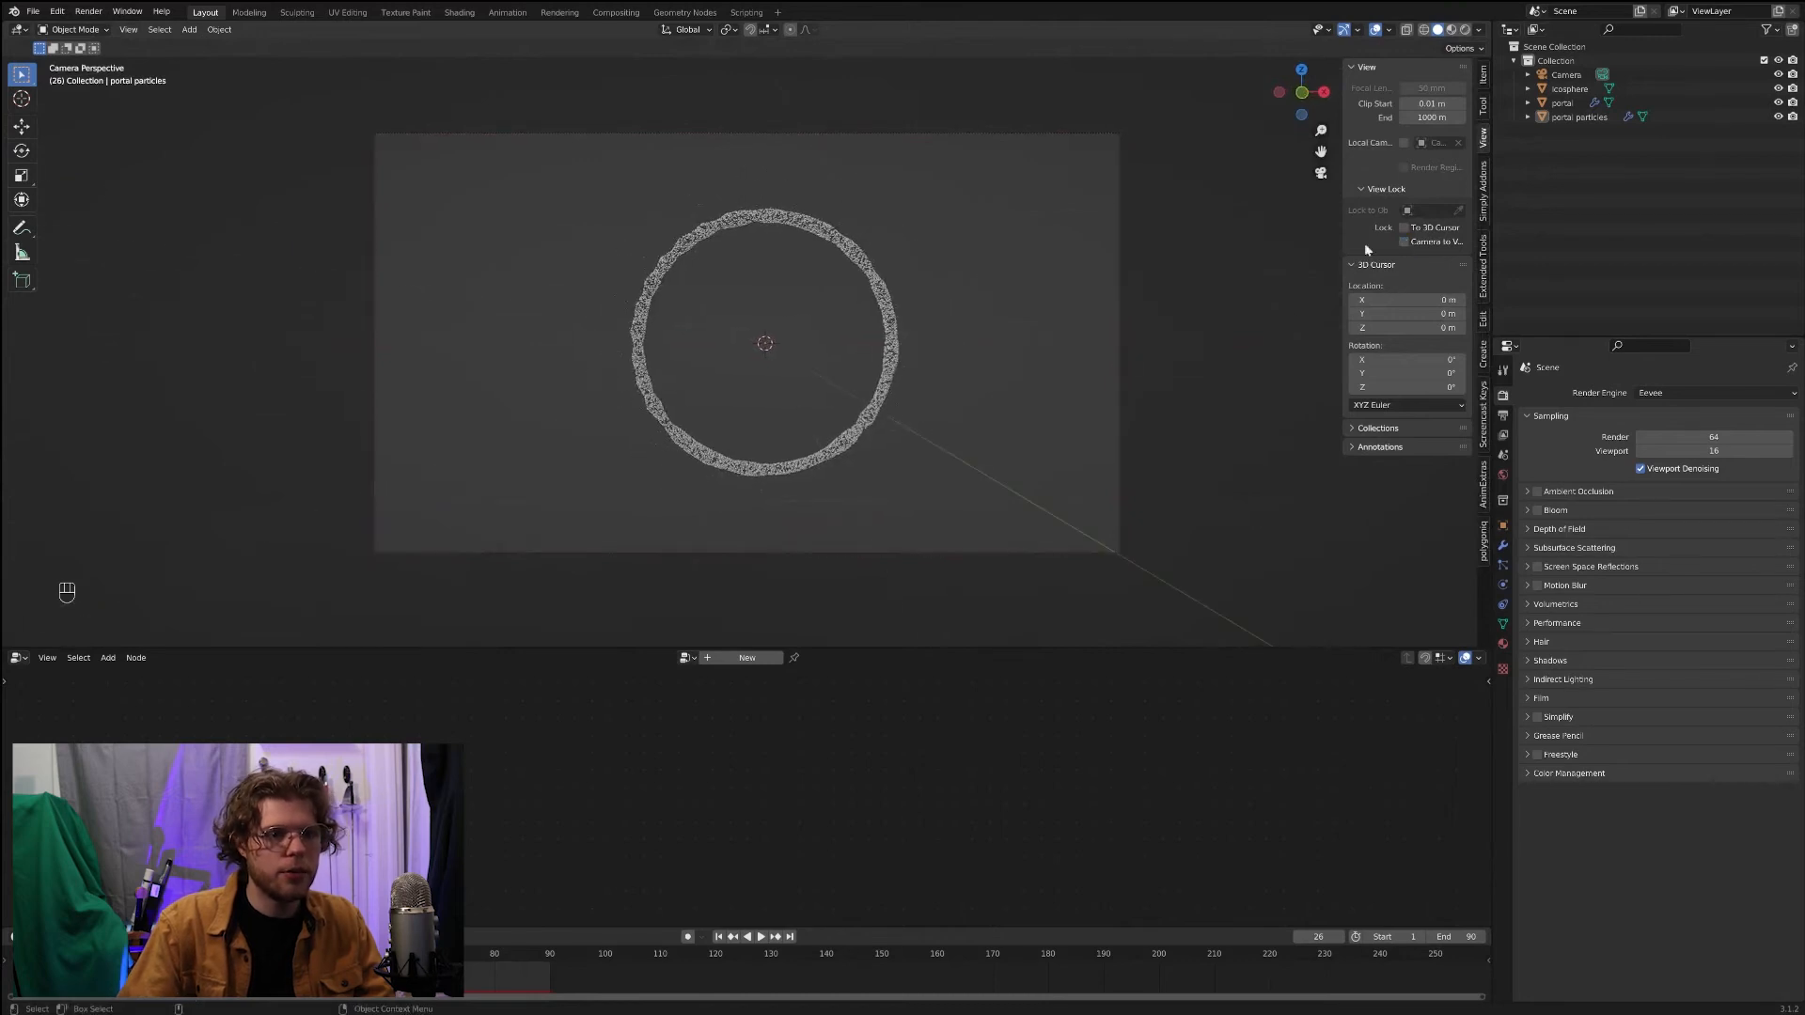
Step: Render the current frame, inspect the ring in the rendered image up close, and close the result
{"action": "left_click", "coordinate": [88, 12]}
{"action": "left_click", "coordinate": [117, 27]}
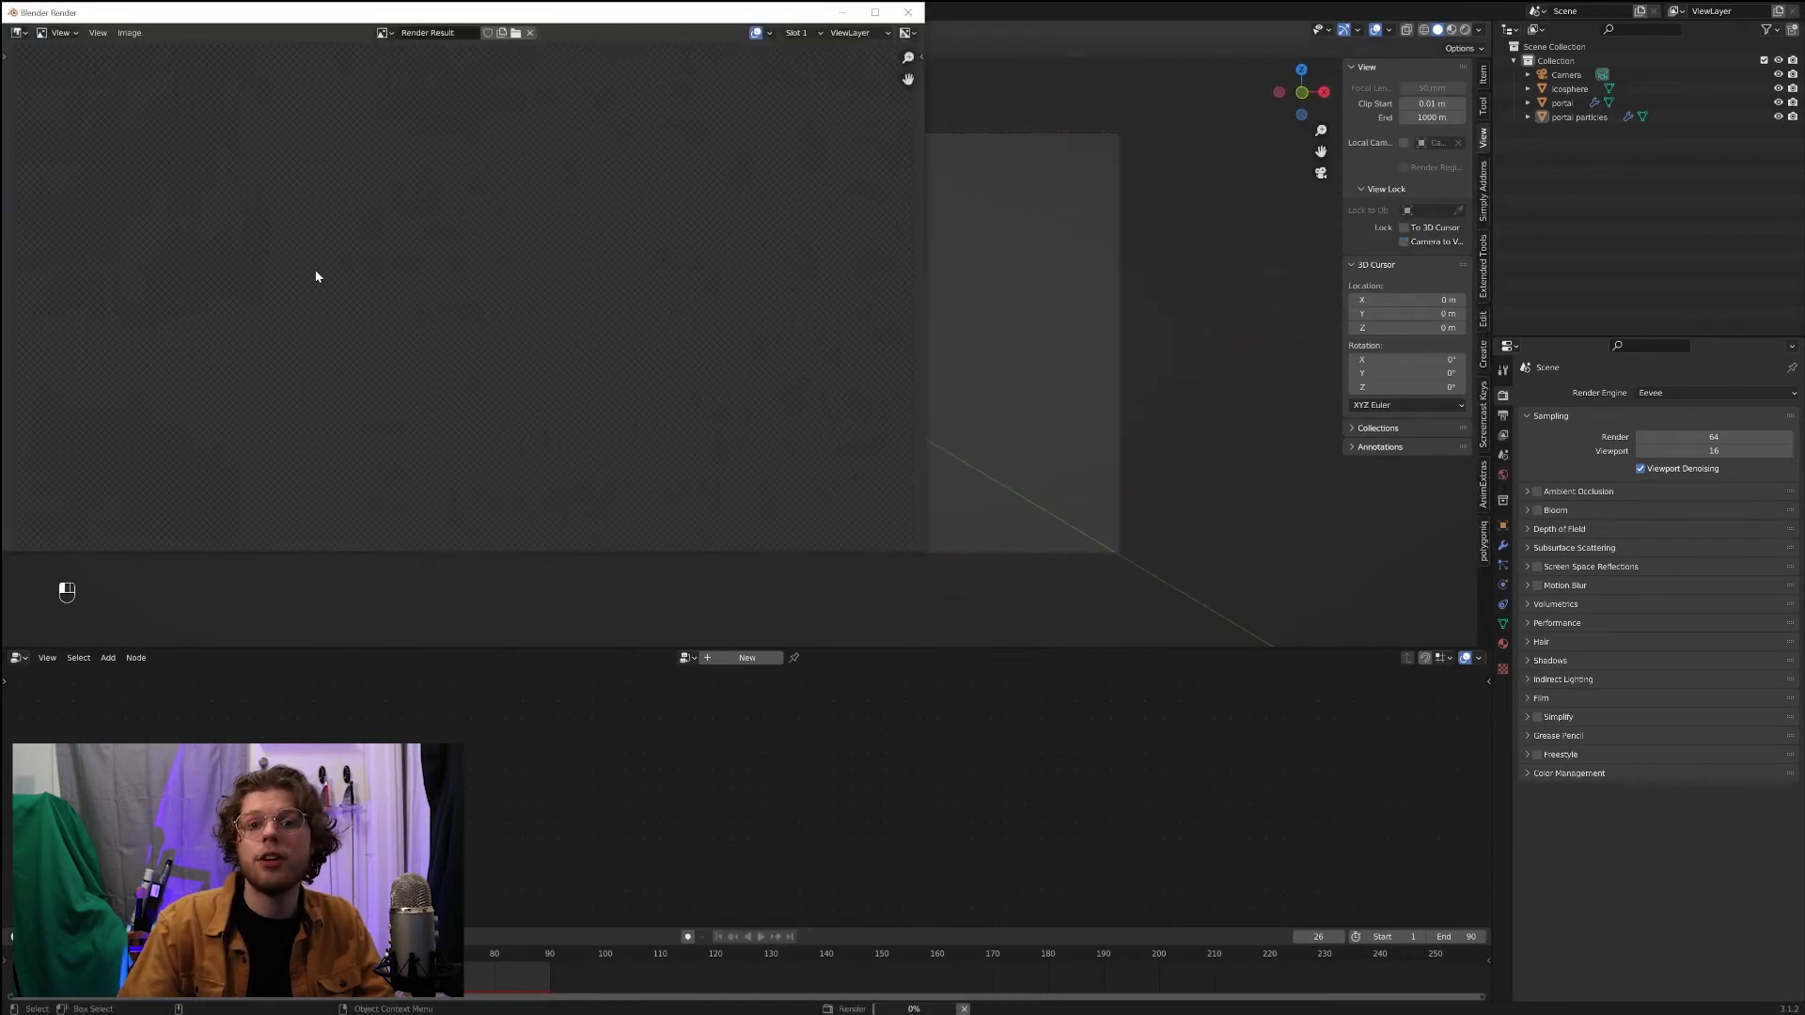
{"action": "scroll", "coordinate": [552, 387], "scroll_direction": "up", "scroll_amount": 3}
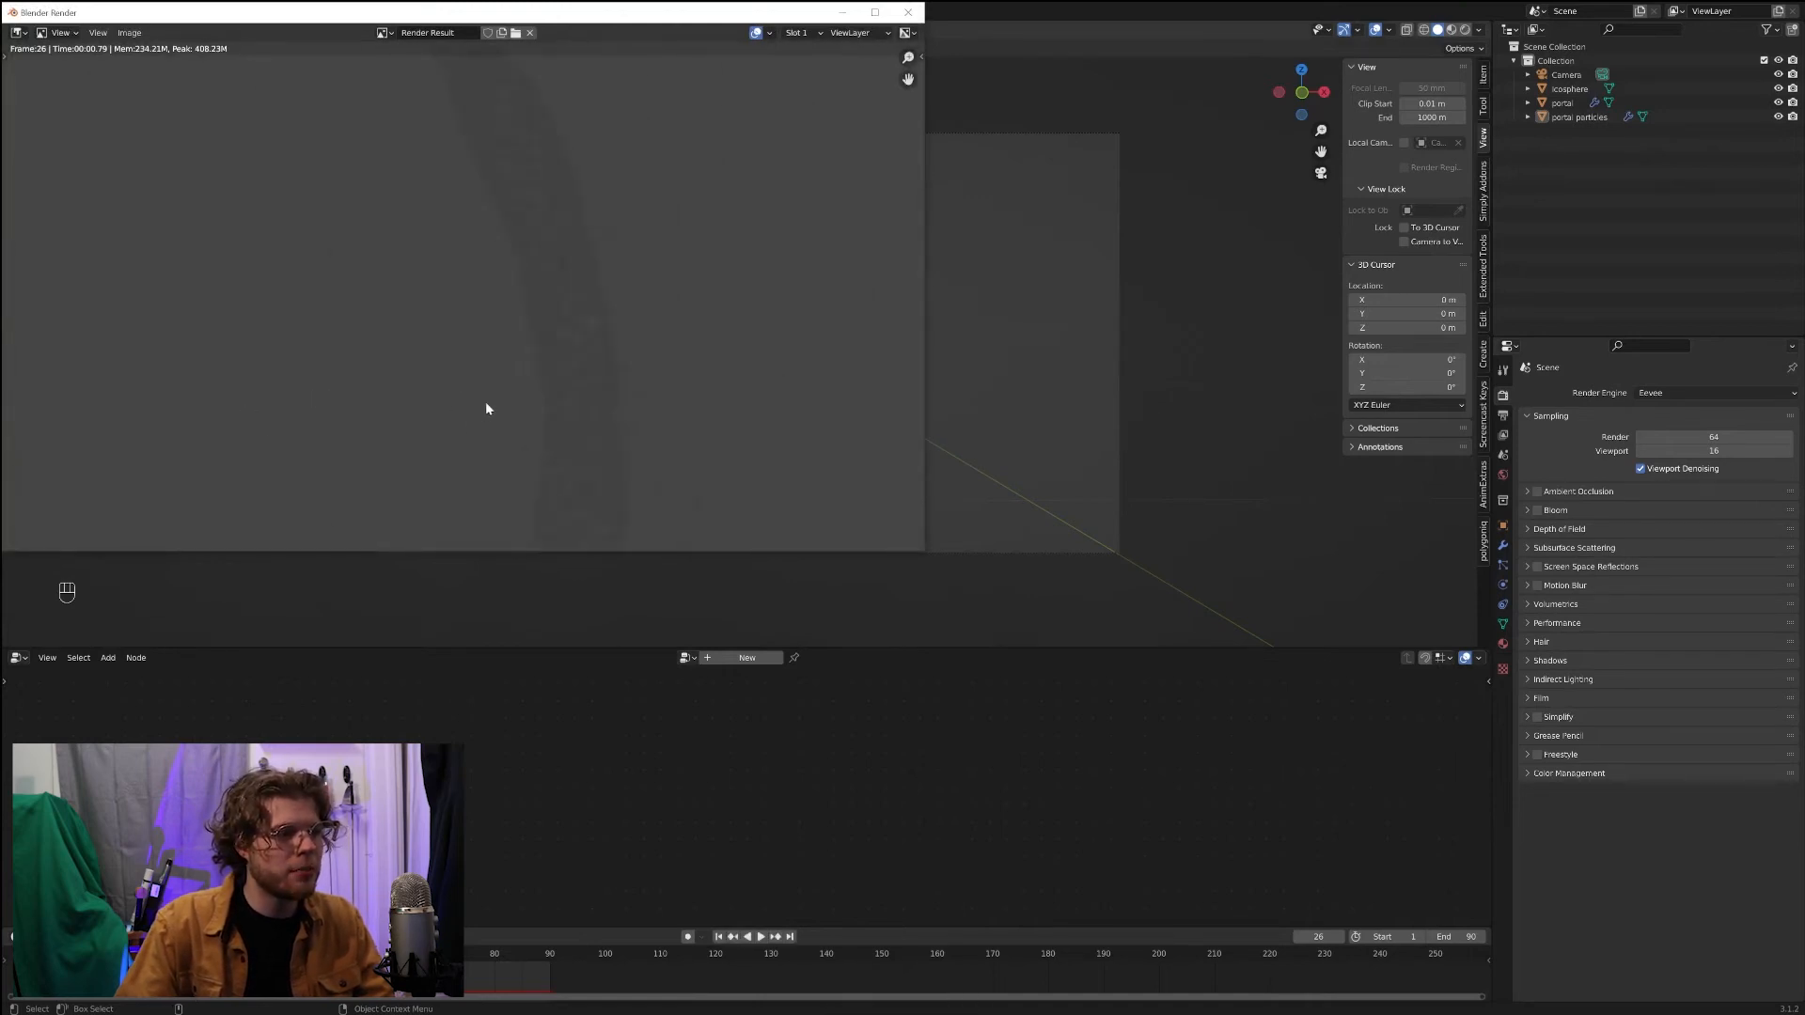
{"action": "scroll", "coordinate": [516, 315], "scroll_direction": "down", "scroll_amount": 6}
{"action": "middle_click_drag", "start_coordinate": [516, 329], "coordinate": [620, 320]}
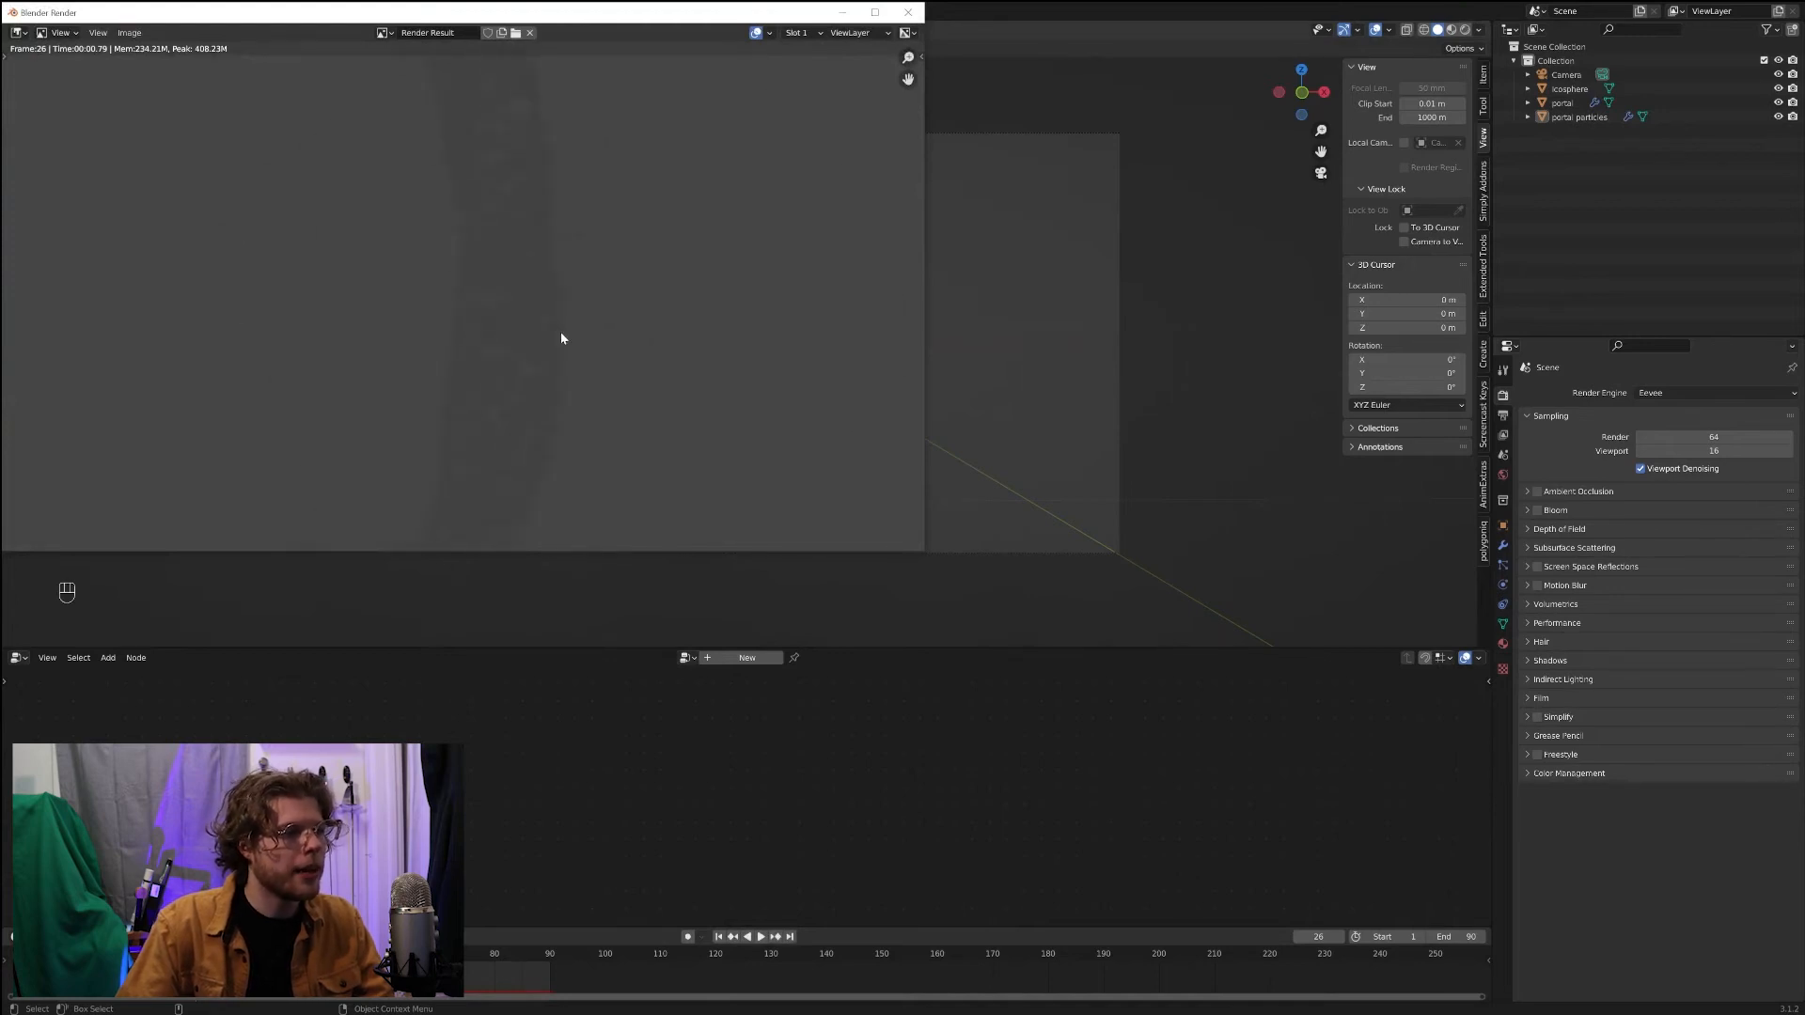
{"action": "left_click", "coordinate": [909, 12]}
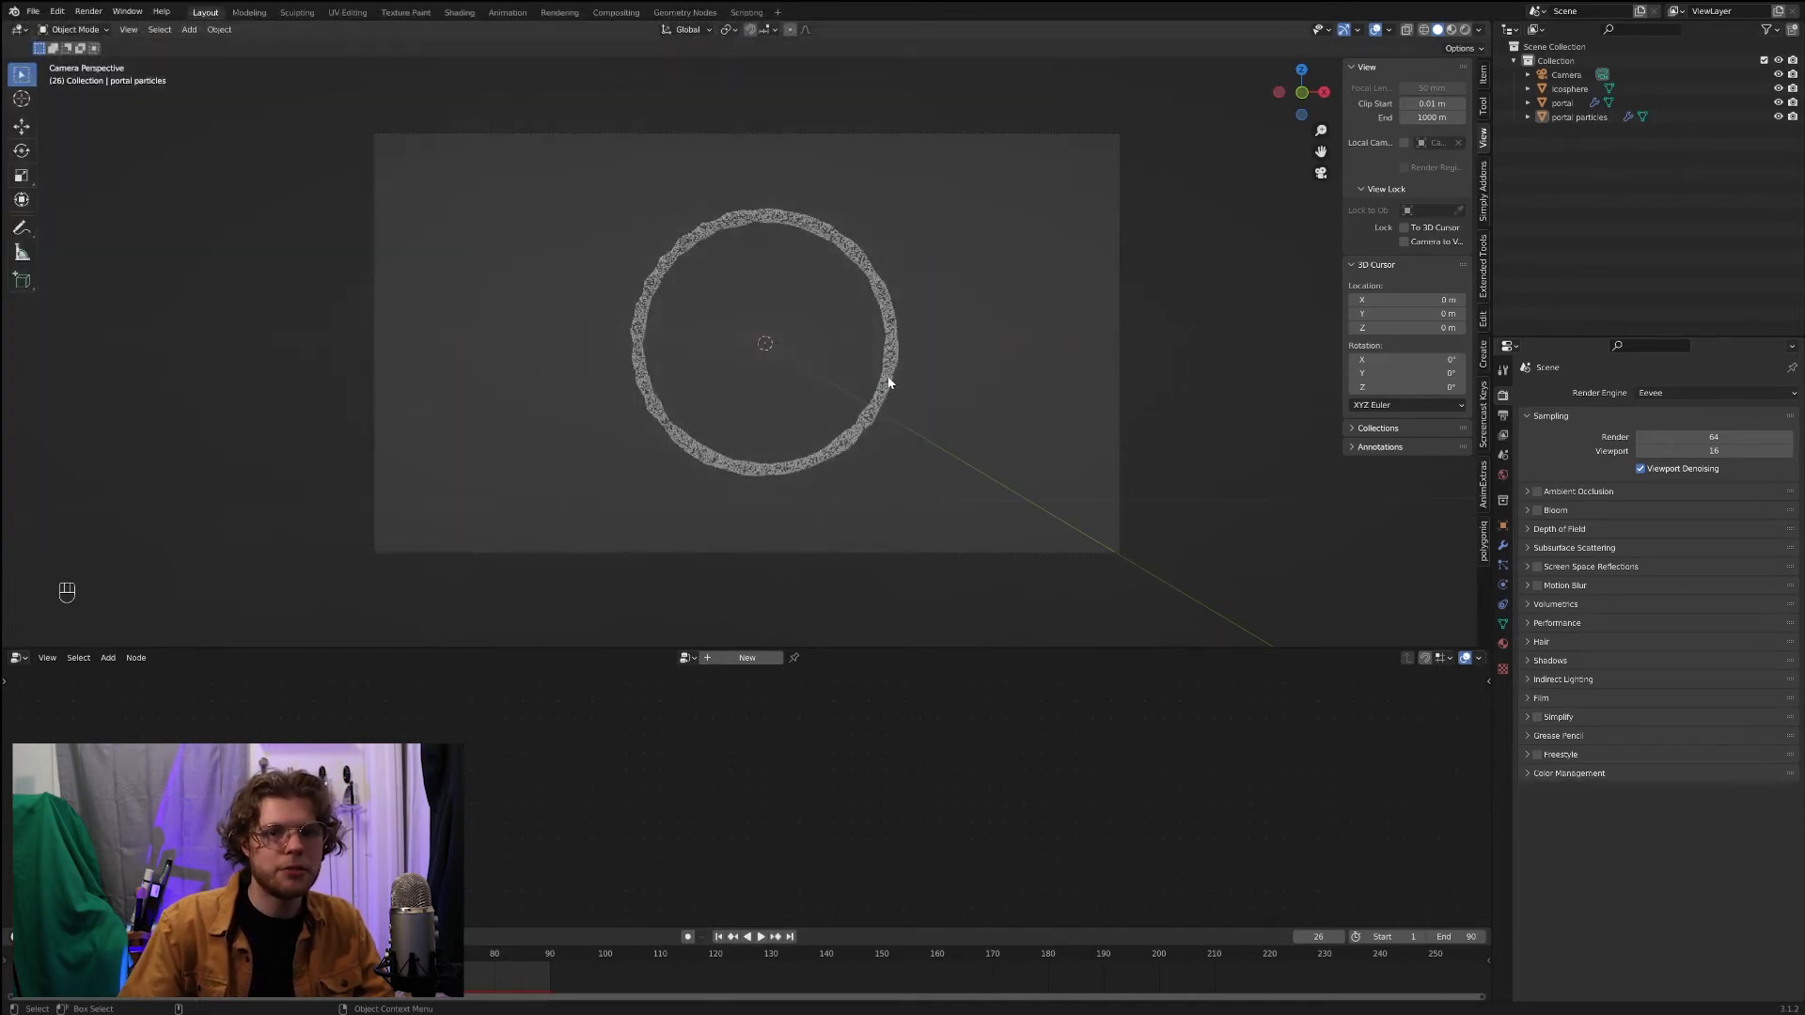
Step: Select the portal ring, split its node editor into two side-by-side areas showing Set Material in one, and enlarge both vertically
{"action": "left_click", "coordinate": [880, 407]}
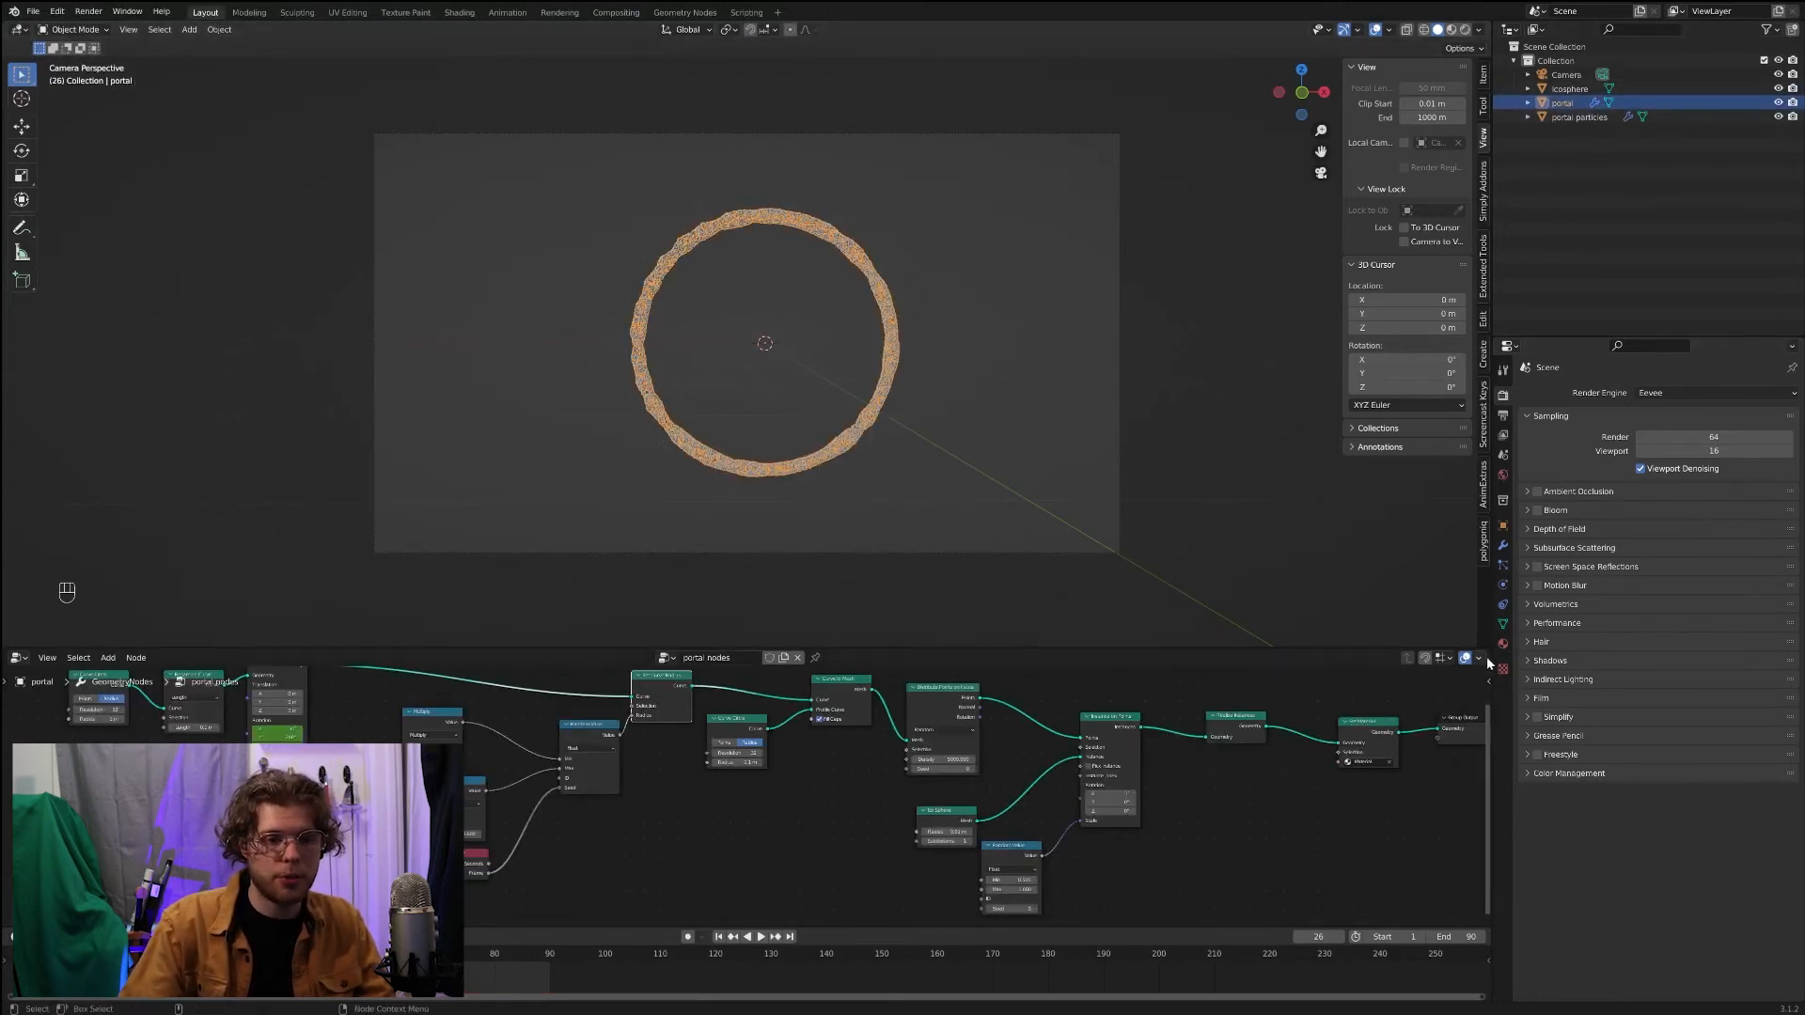
{"action": "left_click_drag", "start_coordinate": [1488, 656], "coordinate": [459, 700]}
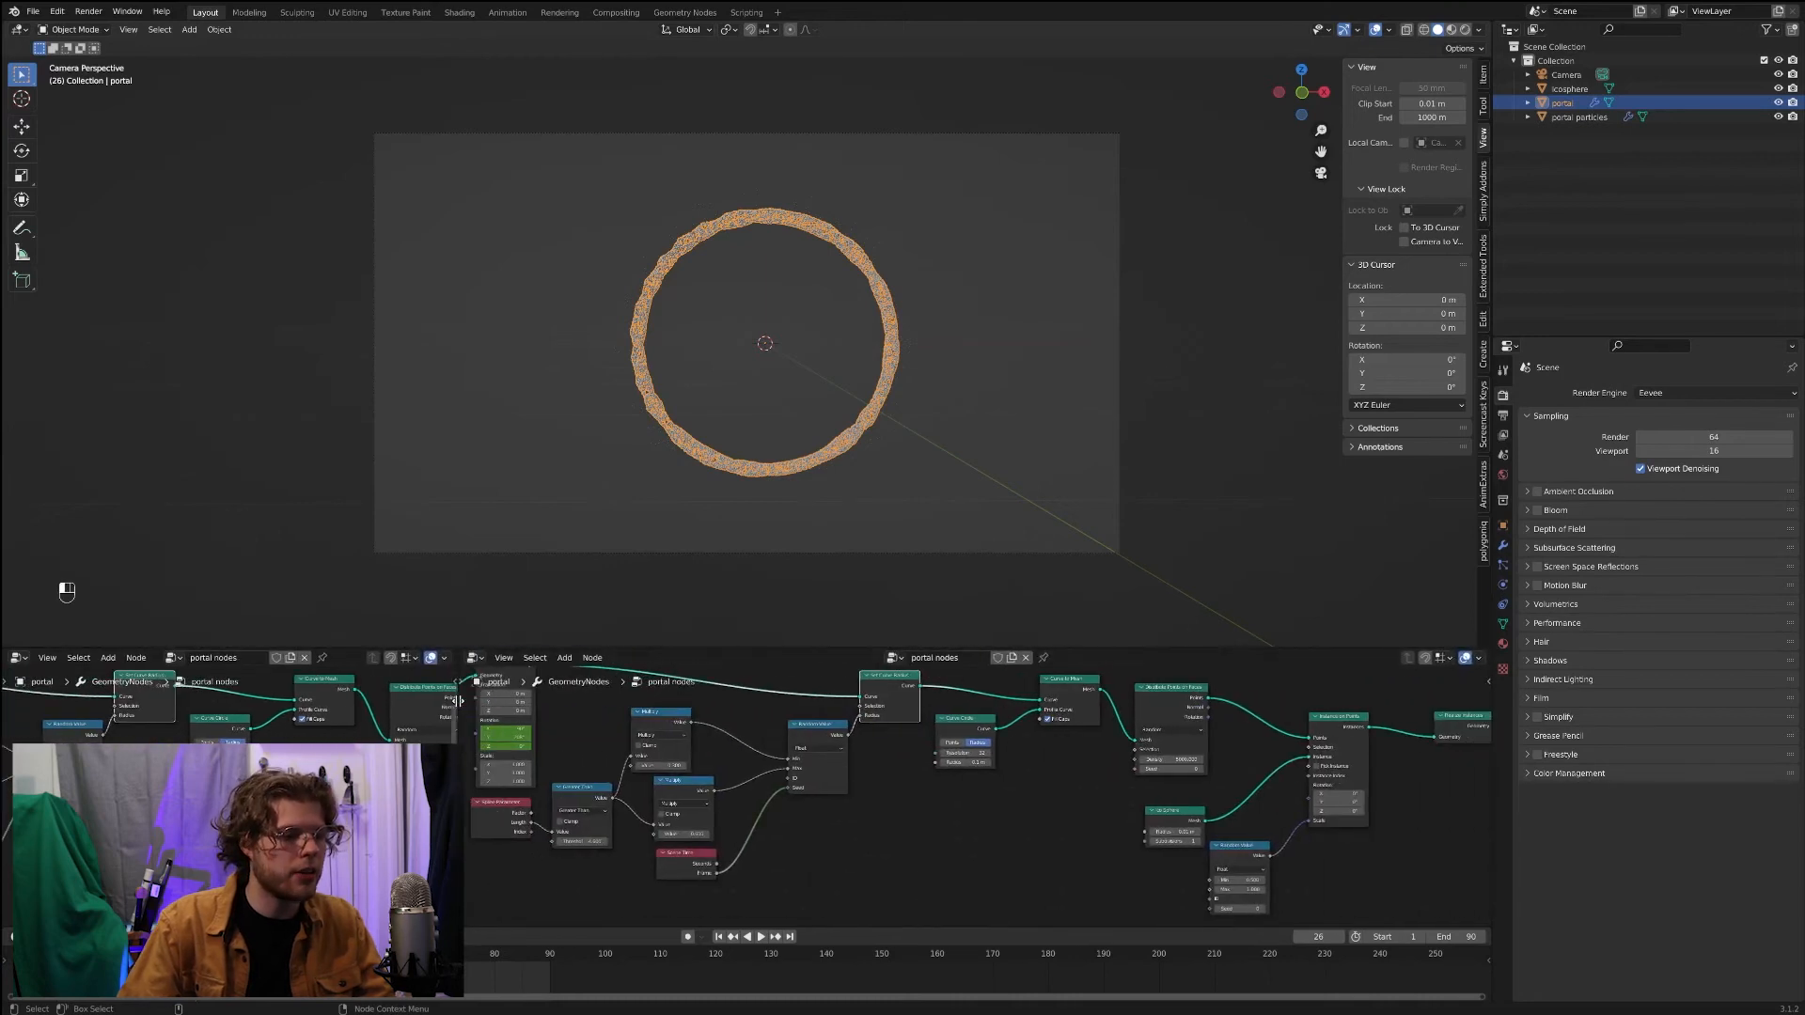
{"action": "middle_click_drag", "start_coordinate": [414, 799], "coordinate": [113, 804]}
{"action": "middle_click_drag", "start_coordinate": [673, 746], "coordinate": [655, 753]}
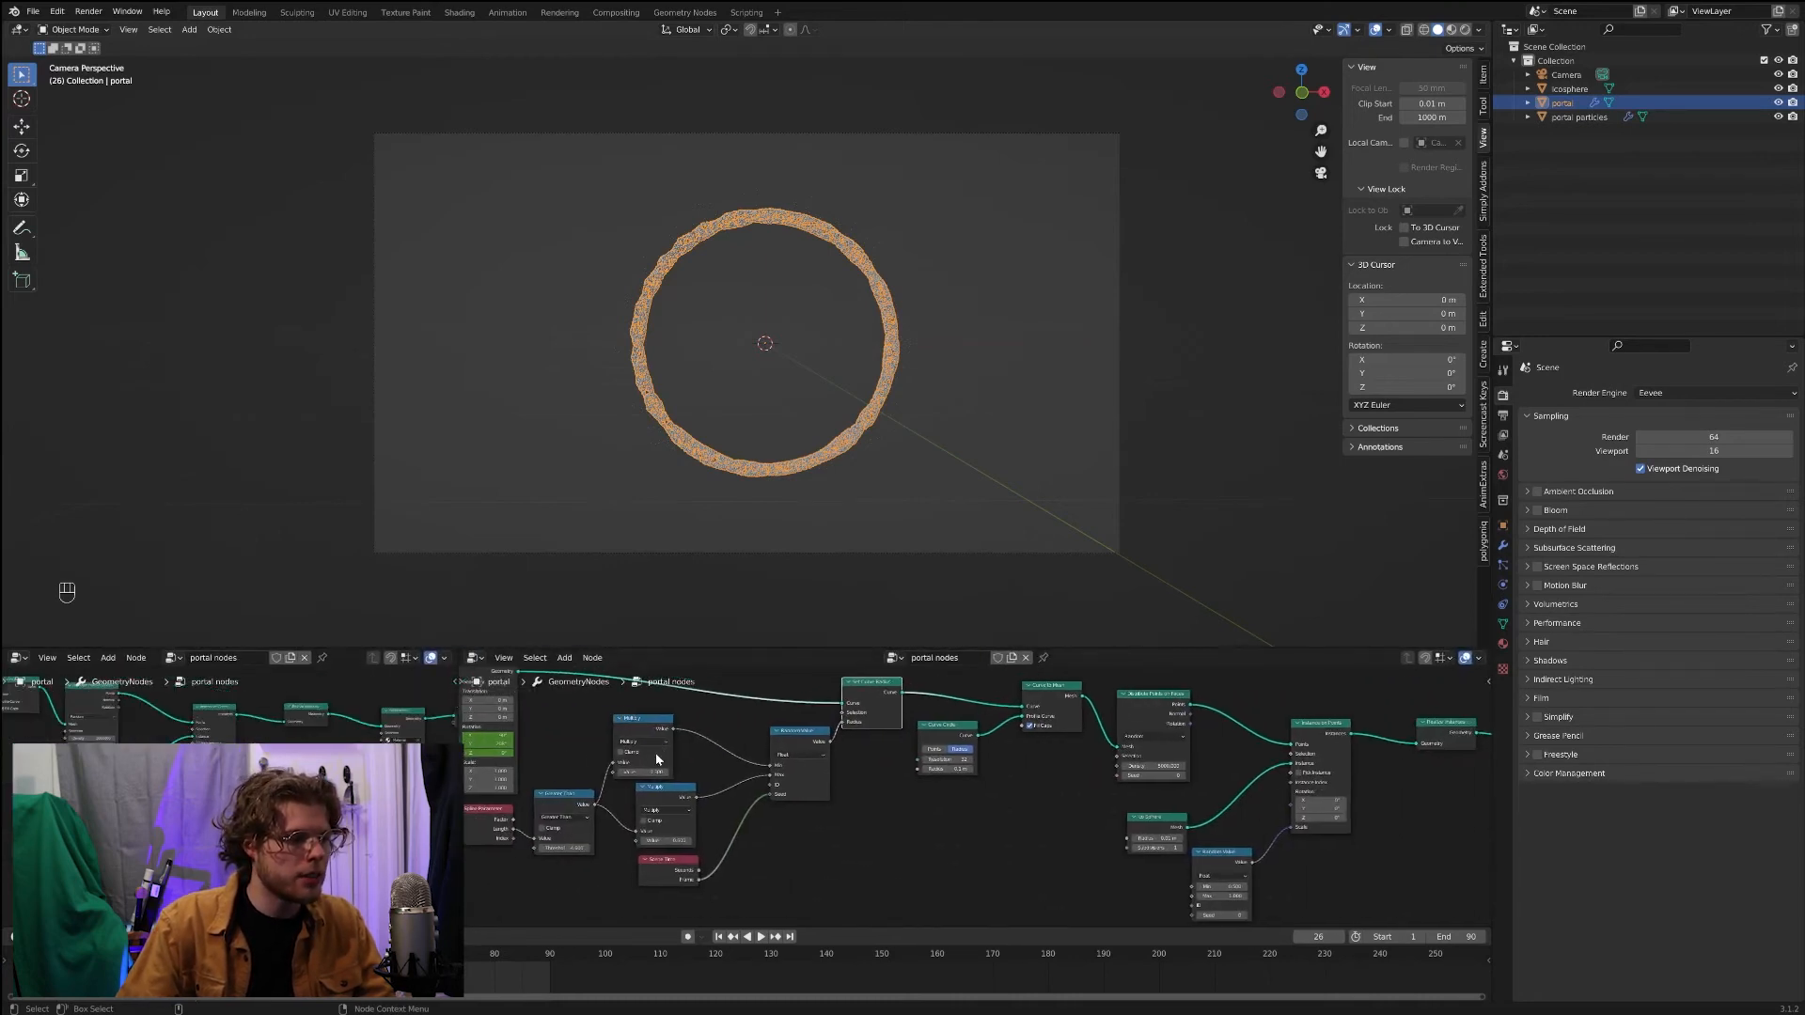
{"action": "scroll", "coordinate": [282, 808], "scroll_direction": "down", "scroll_amount": 3}
{"action": "scroll", "coordinate": [74, 752], "scroll_direction": "up", "scroll_amount": 4}
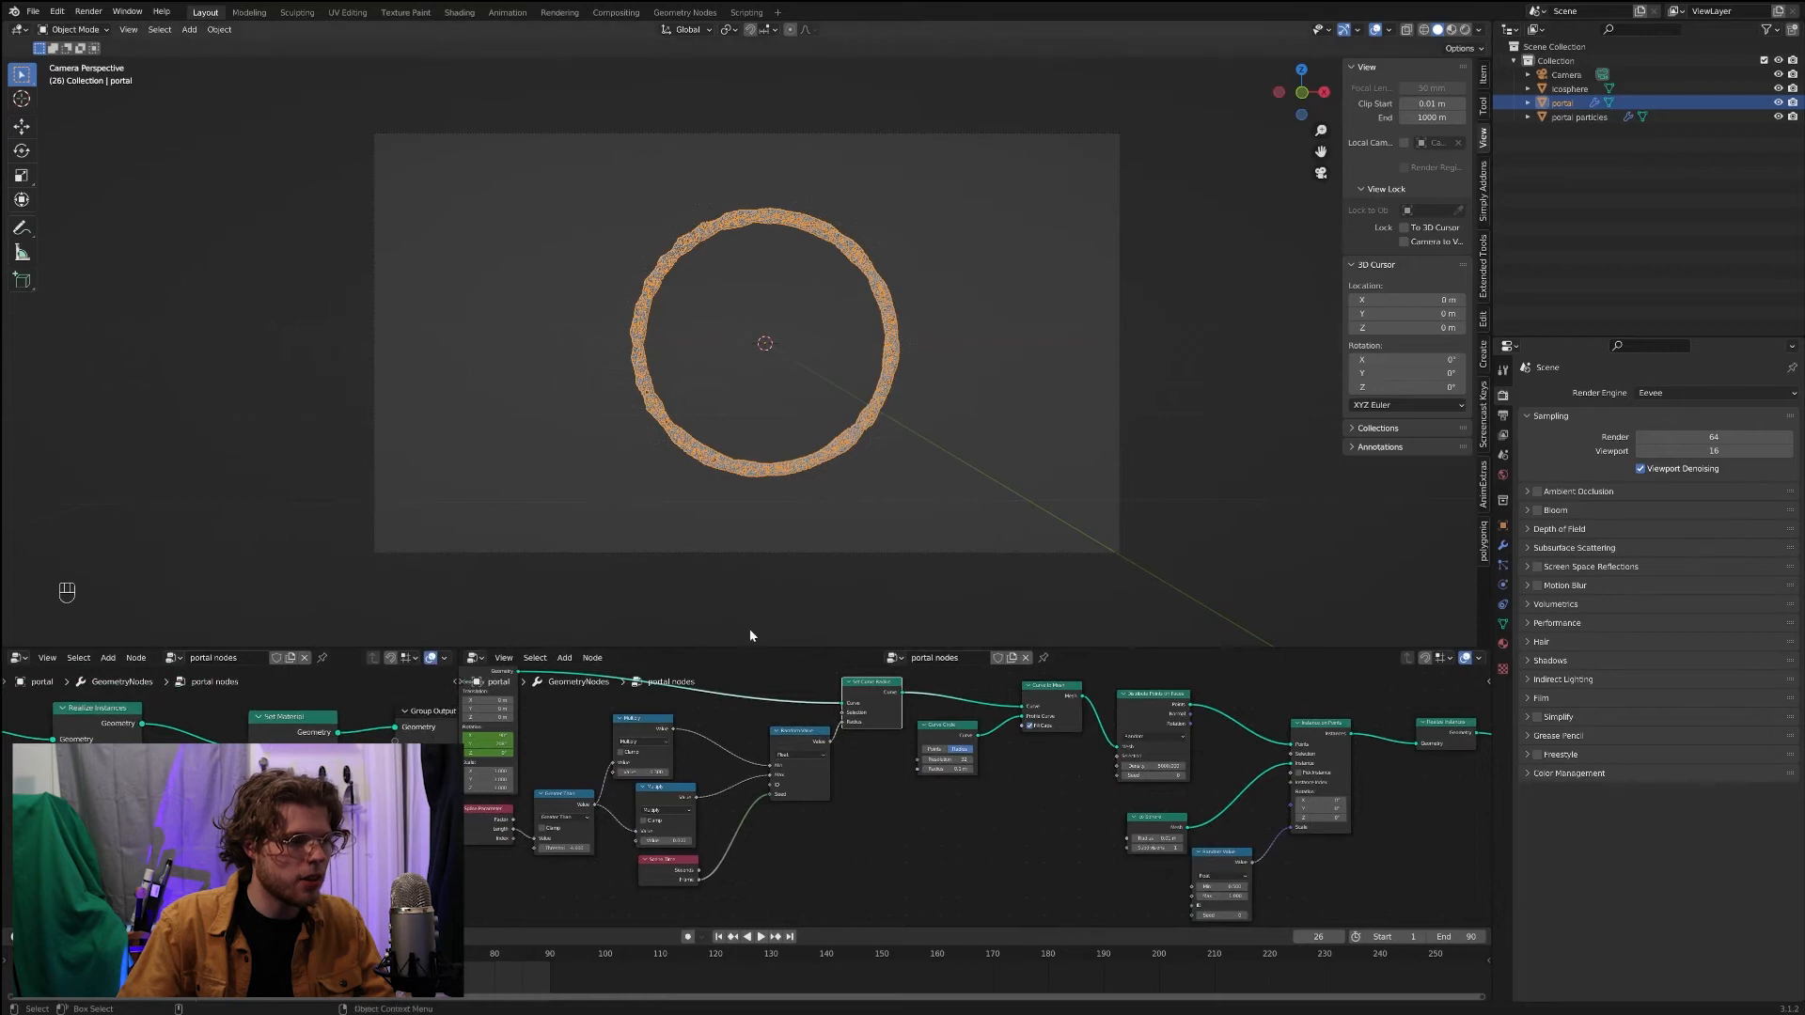
{"action": "left_click_drag", "start_coordinate": [890, 646], "coordinate": [893, 525]}
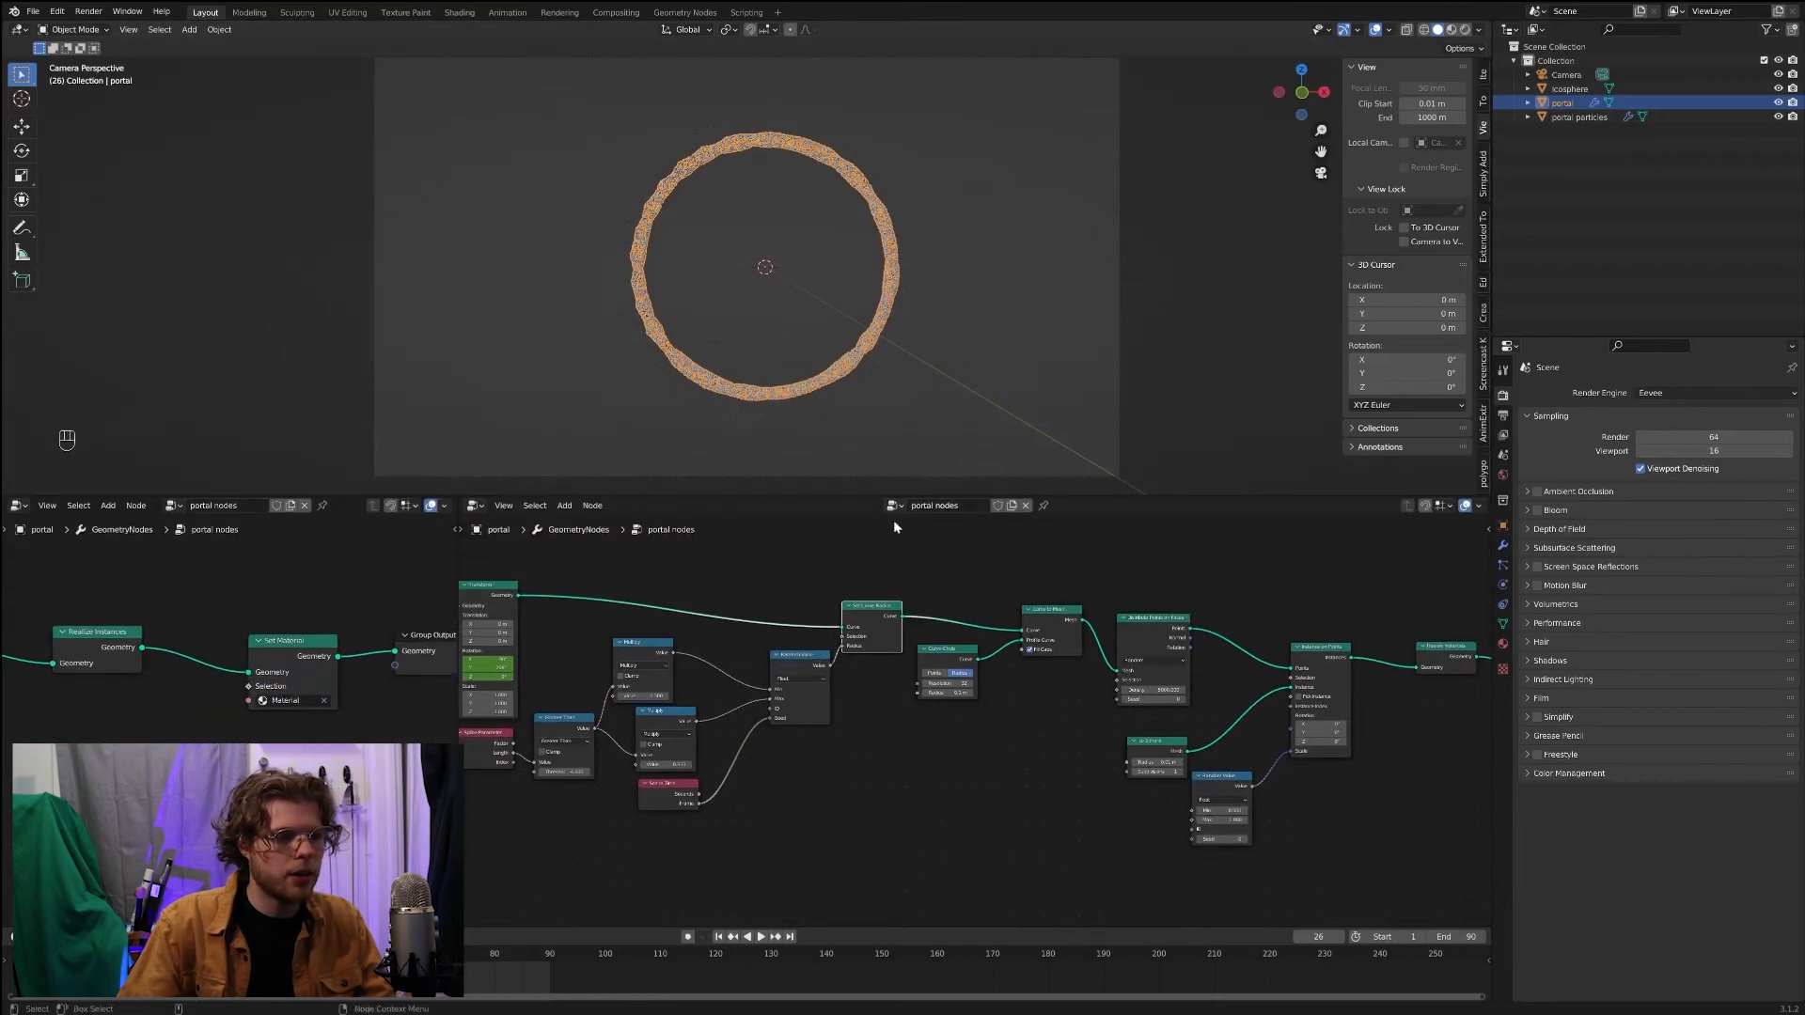
Step: Change the wider of the two node areas to the Shader Editor showing the portal's material
{"action": "left_click", "coordinate": [473, 505]}
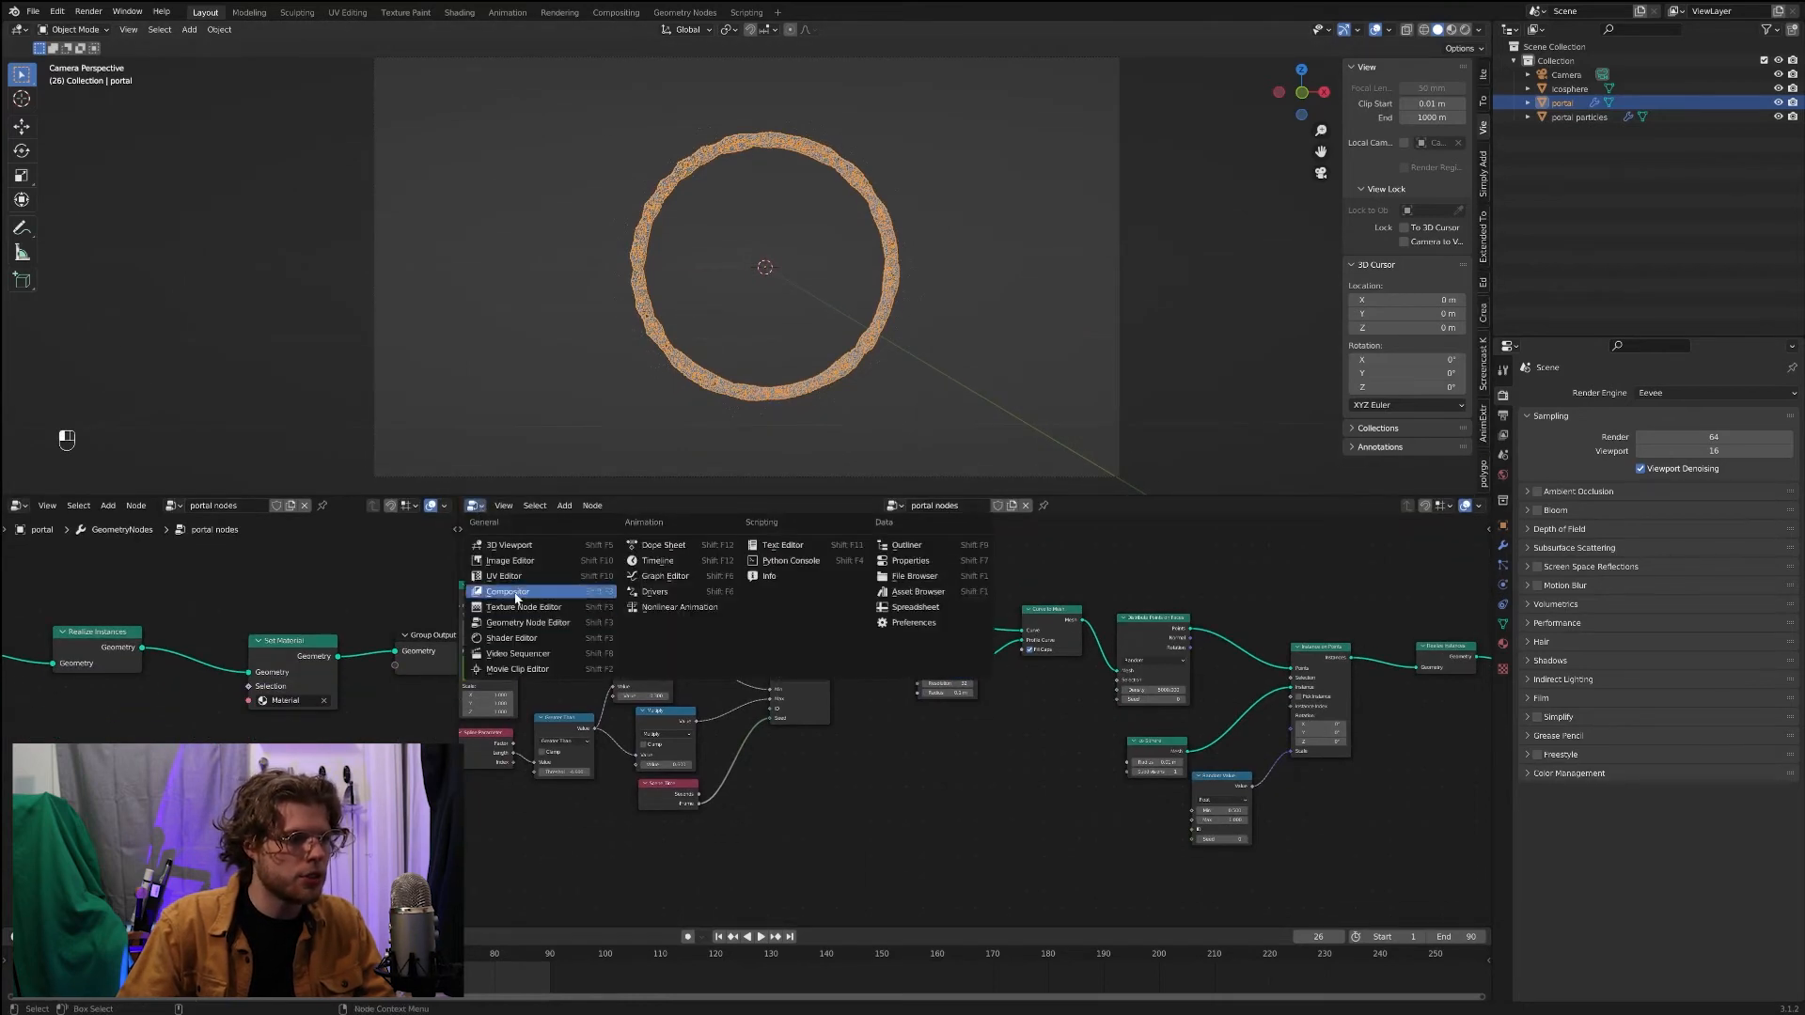
{"action": "left_click", "coordinate": [522, 647]}
{"action": "middle_click_drag", "start_coordinate": [1209, 699], "coordinate": [1246, 757]}
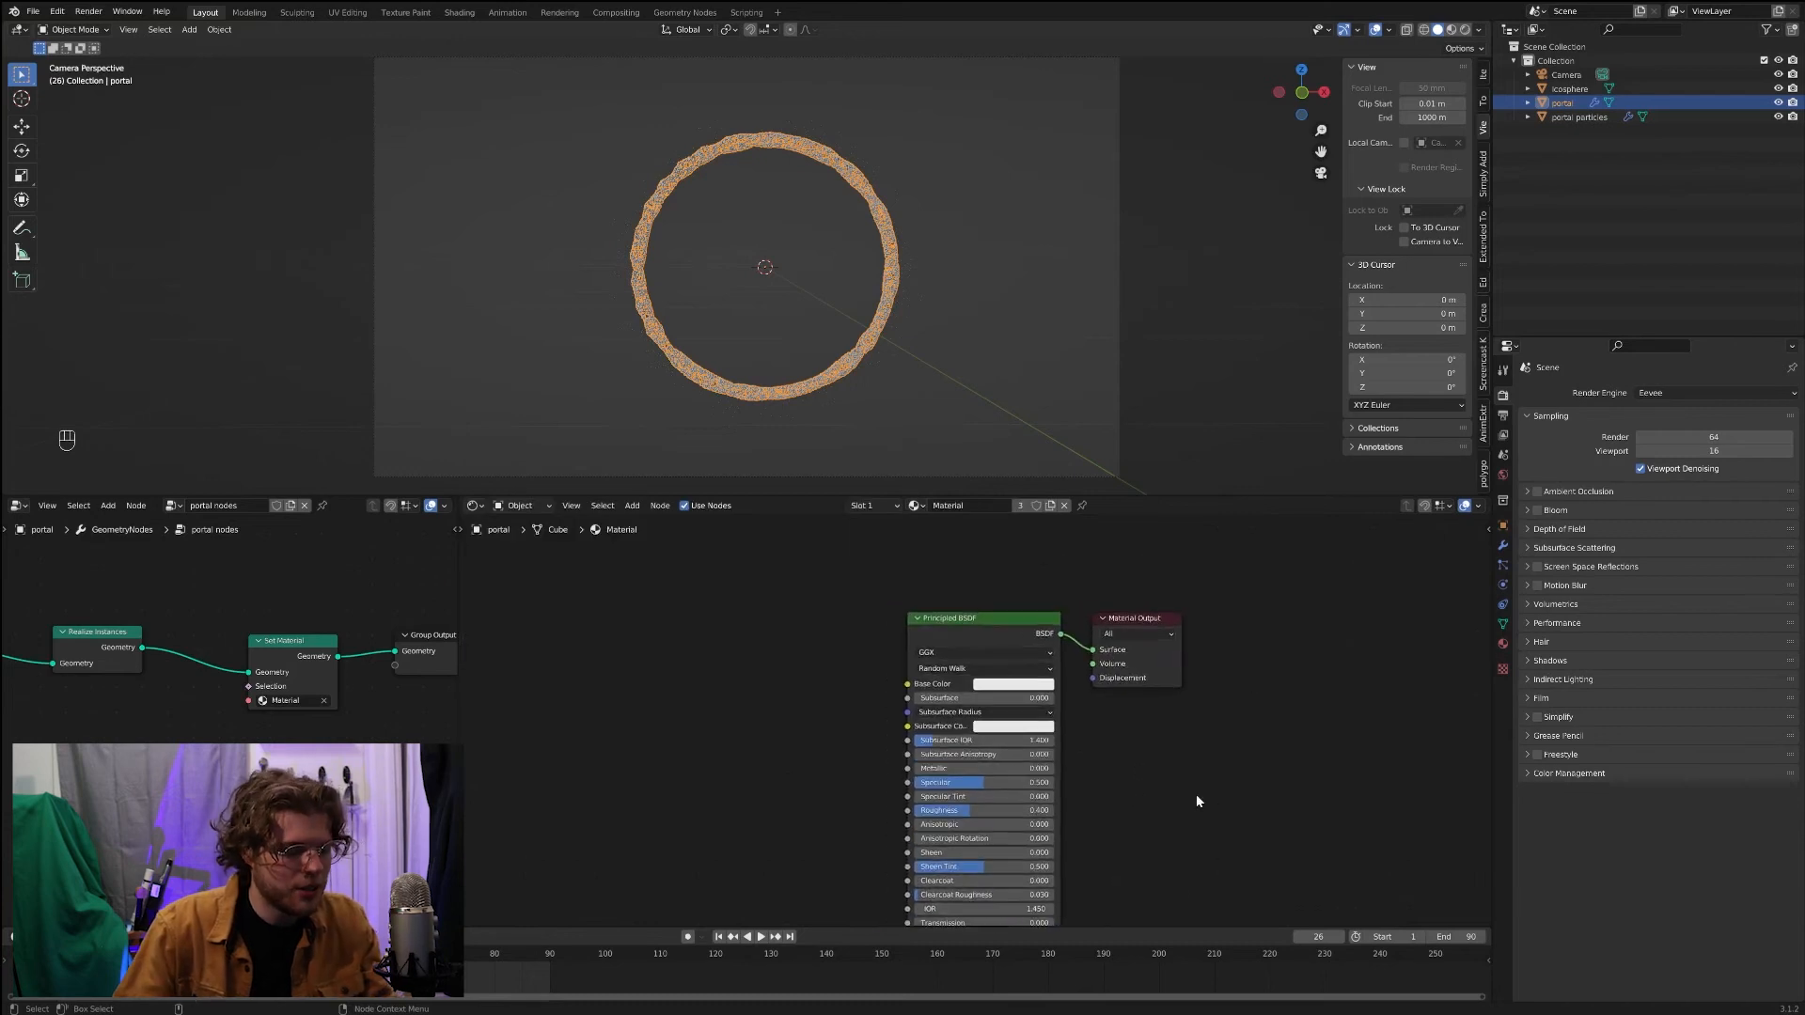
Step: Add an Emission node above the Principled BSDF and connect it to the Material Output's Surface in place of the Principled BSDF
{"action": "key", "text": "shift+a"}
{"action": "mouse_move", "coordinate": [1105, 810]}
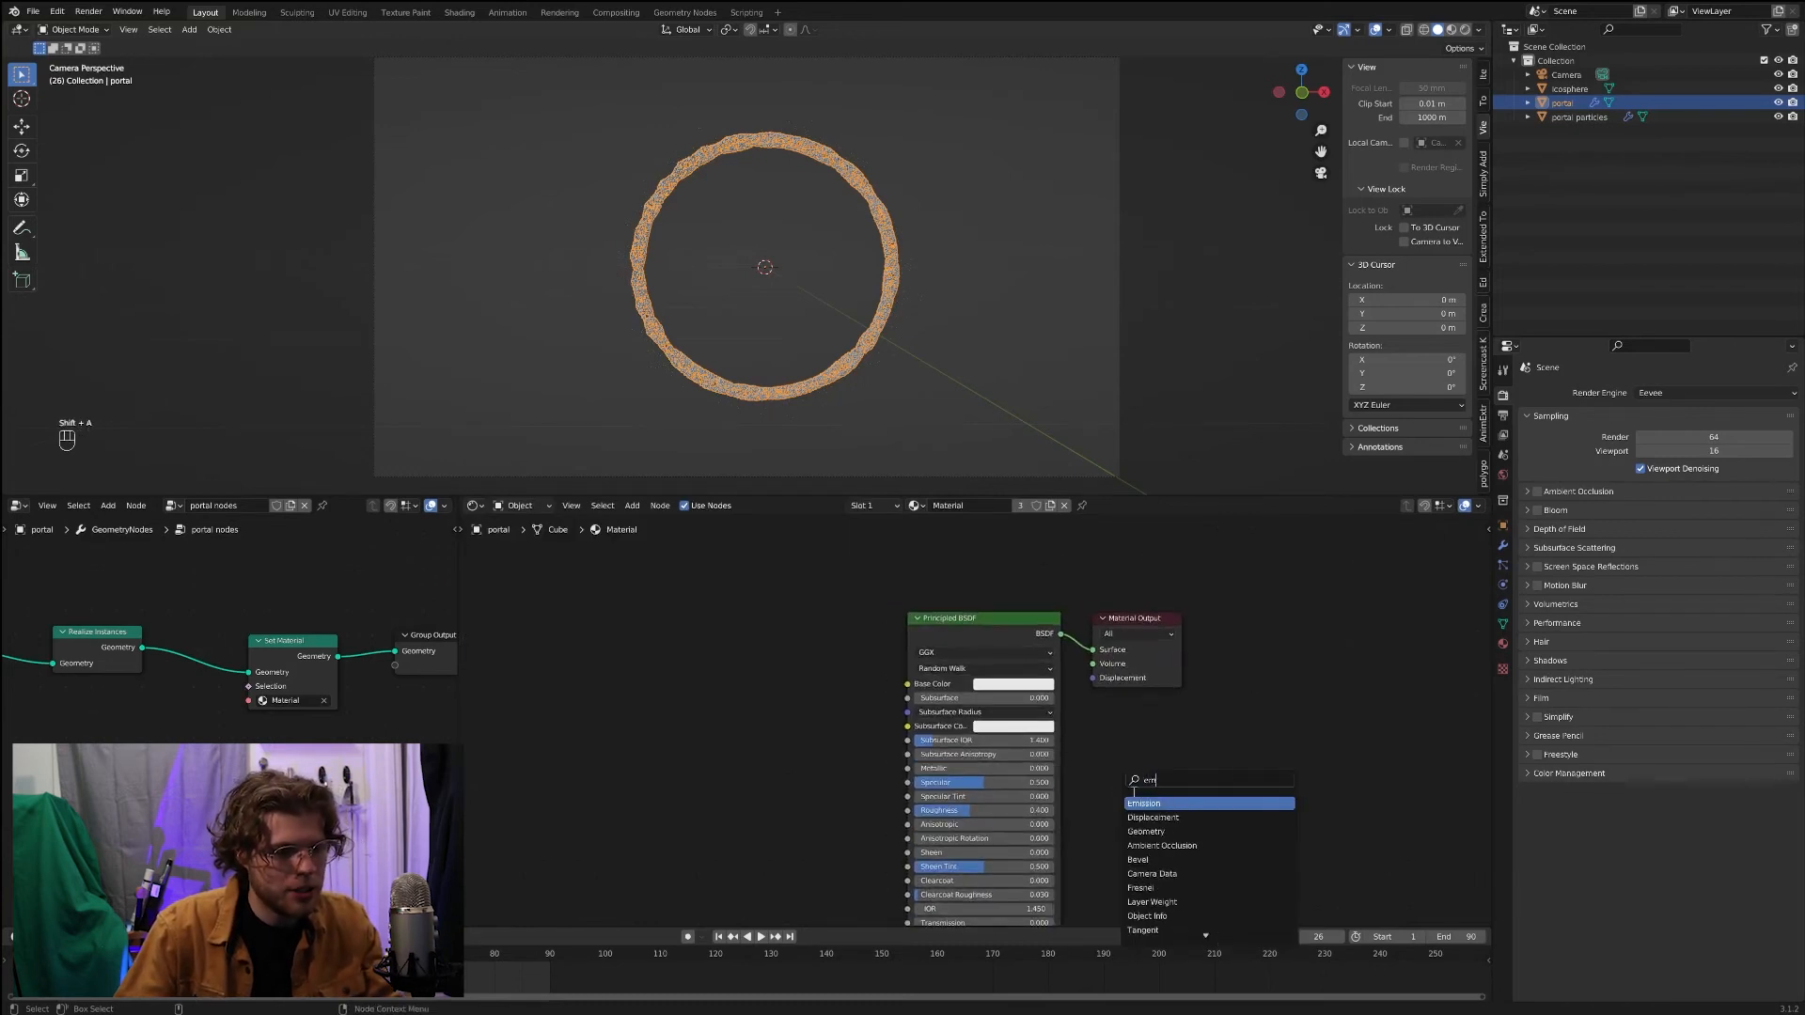
{"action": "left_click", "coordinate": [1155, 903]}
{"action": "left_click", "coordinate": [935, 564]}
{"action": "middle_click_drag", "start_coordinate": [990, 633], "coordinate": [960, 699]}
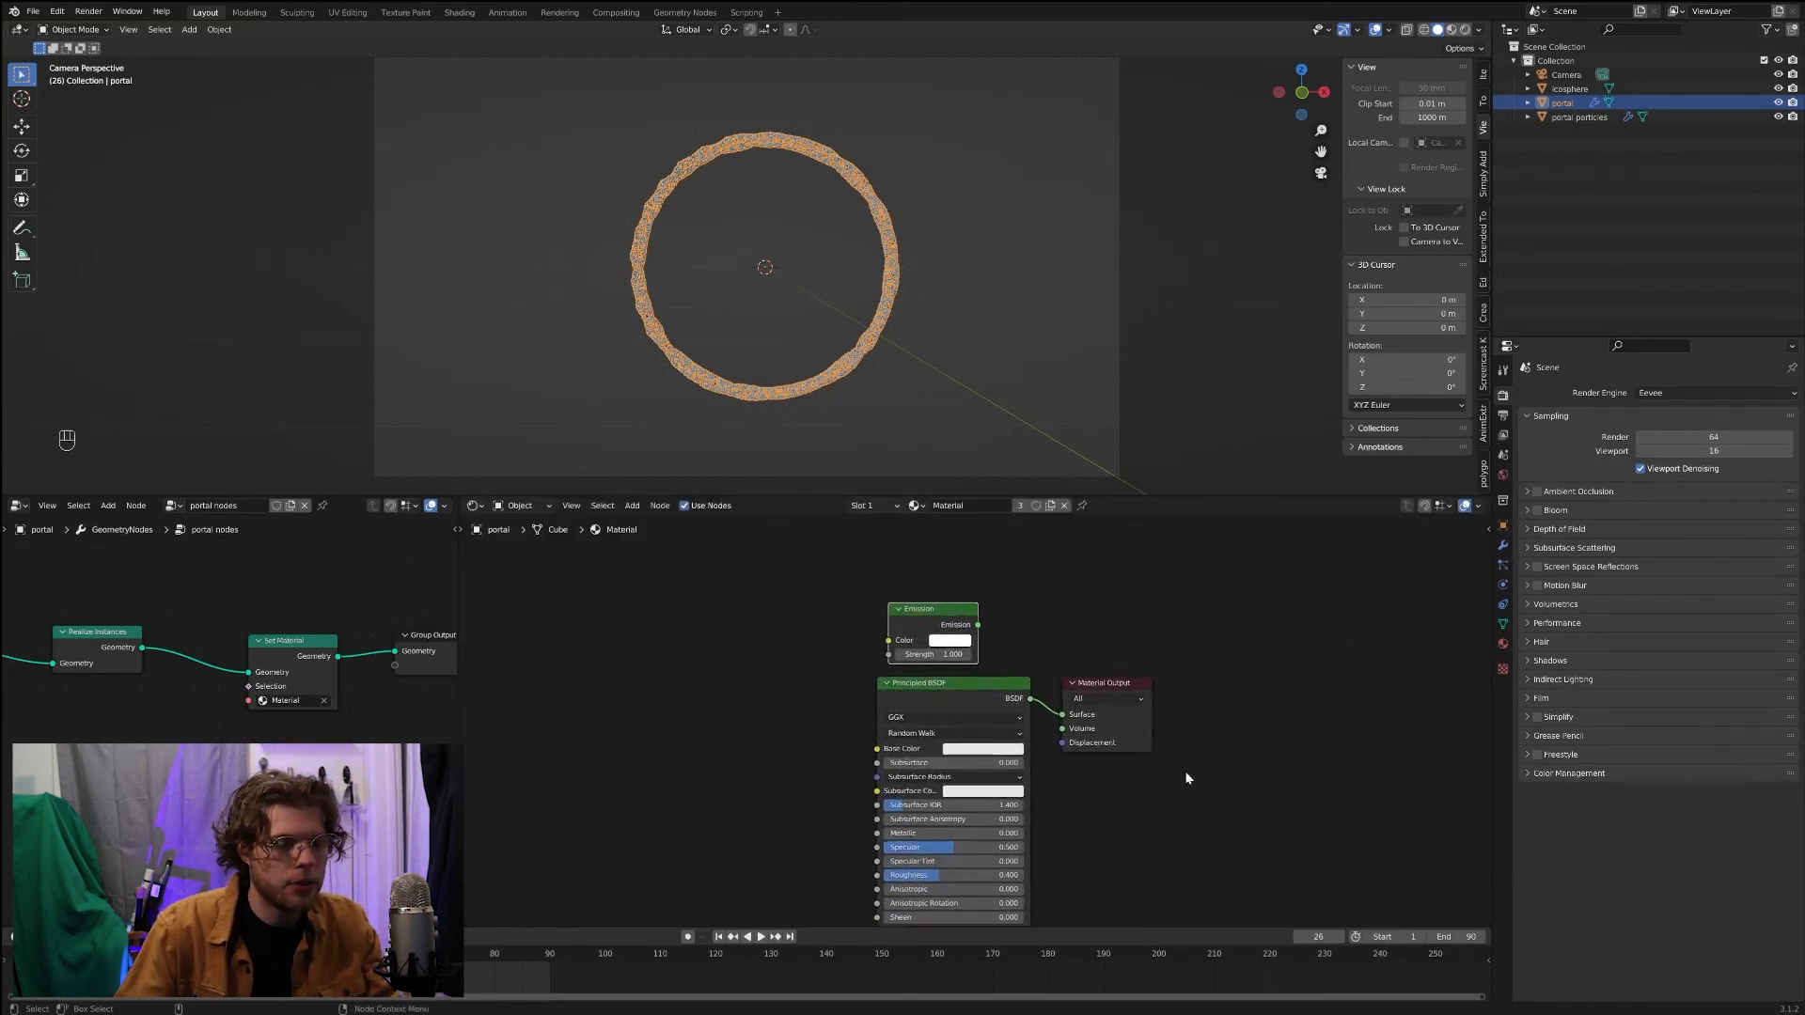
{"action": "left_click_drag", "start_coordinate": [1137, 712], "coordinate": [1146, 691]}
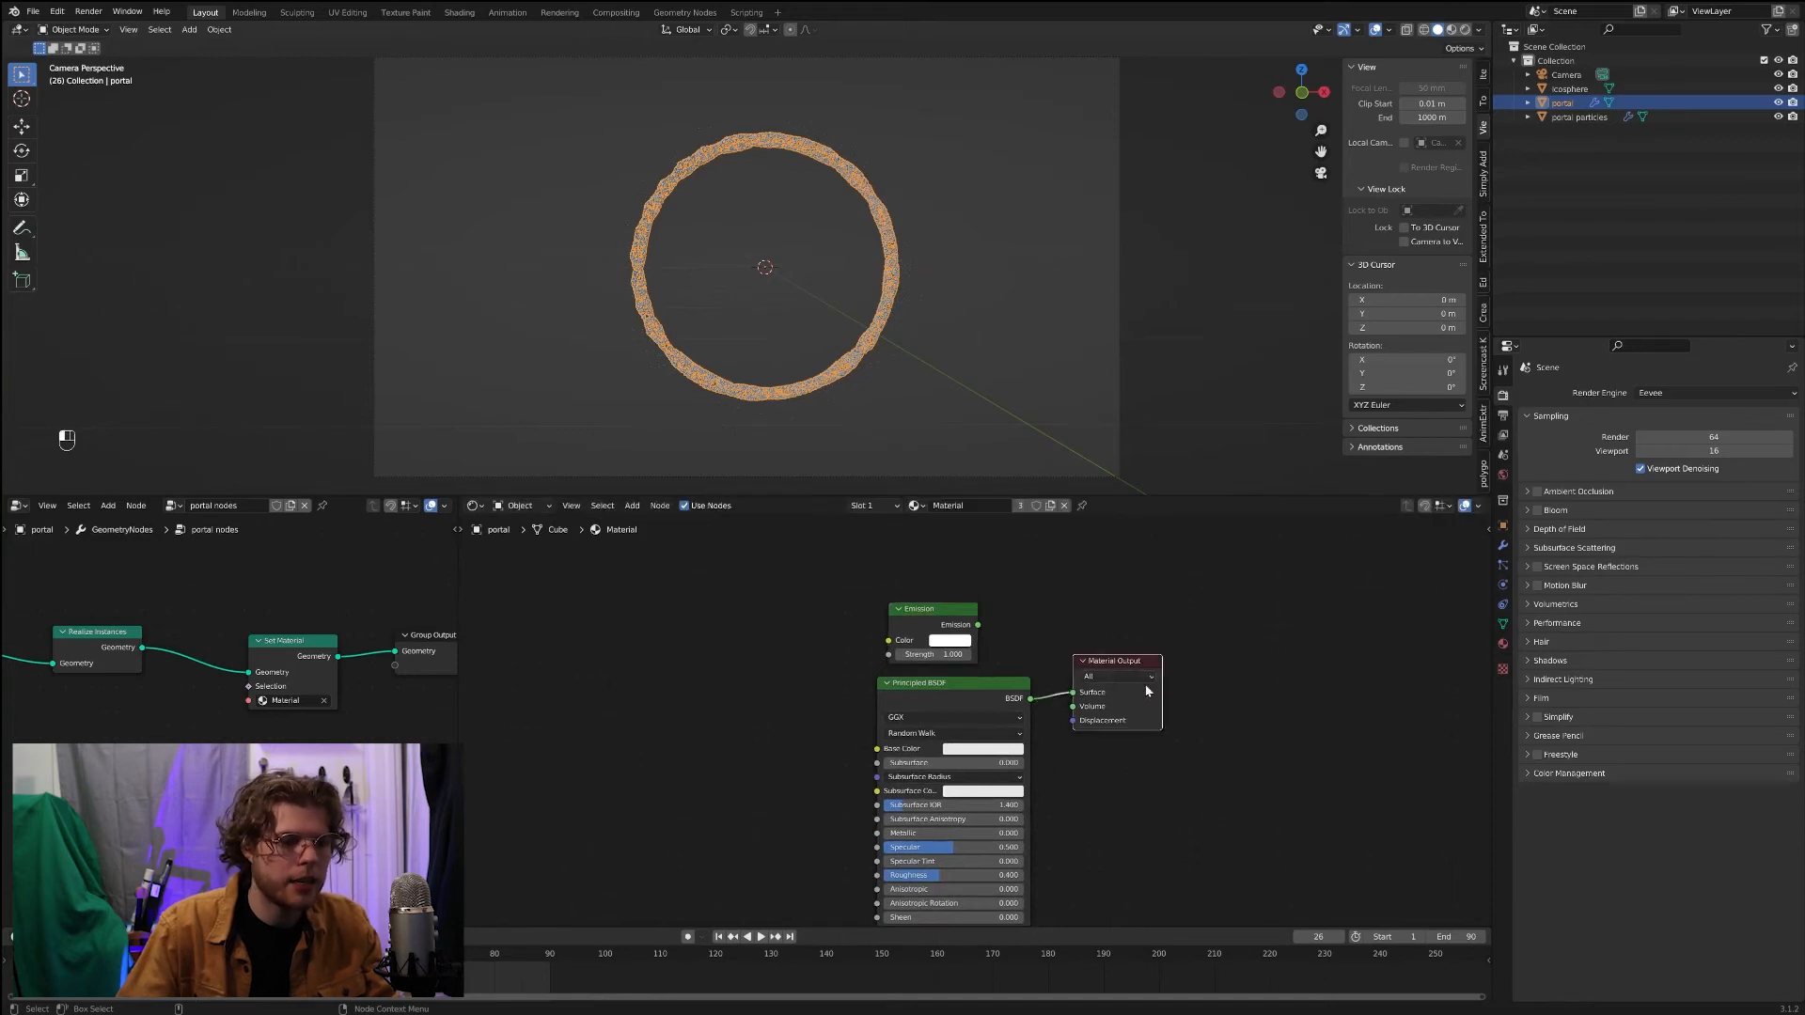
{"action": "left_click_drag", "start_coordinate": [978, 626], "coordinate": [987, 733]}
{"action": "middle_click_drag", "start_coordinate": [763, 729], "coordinate": [794, 727]}
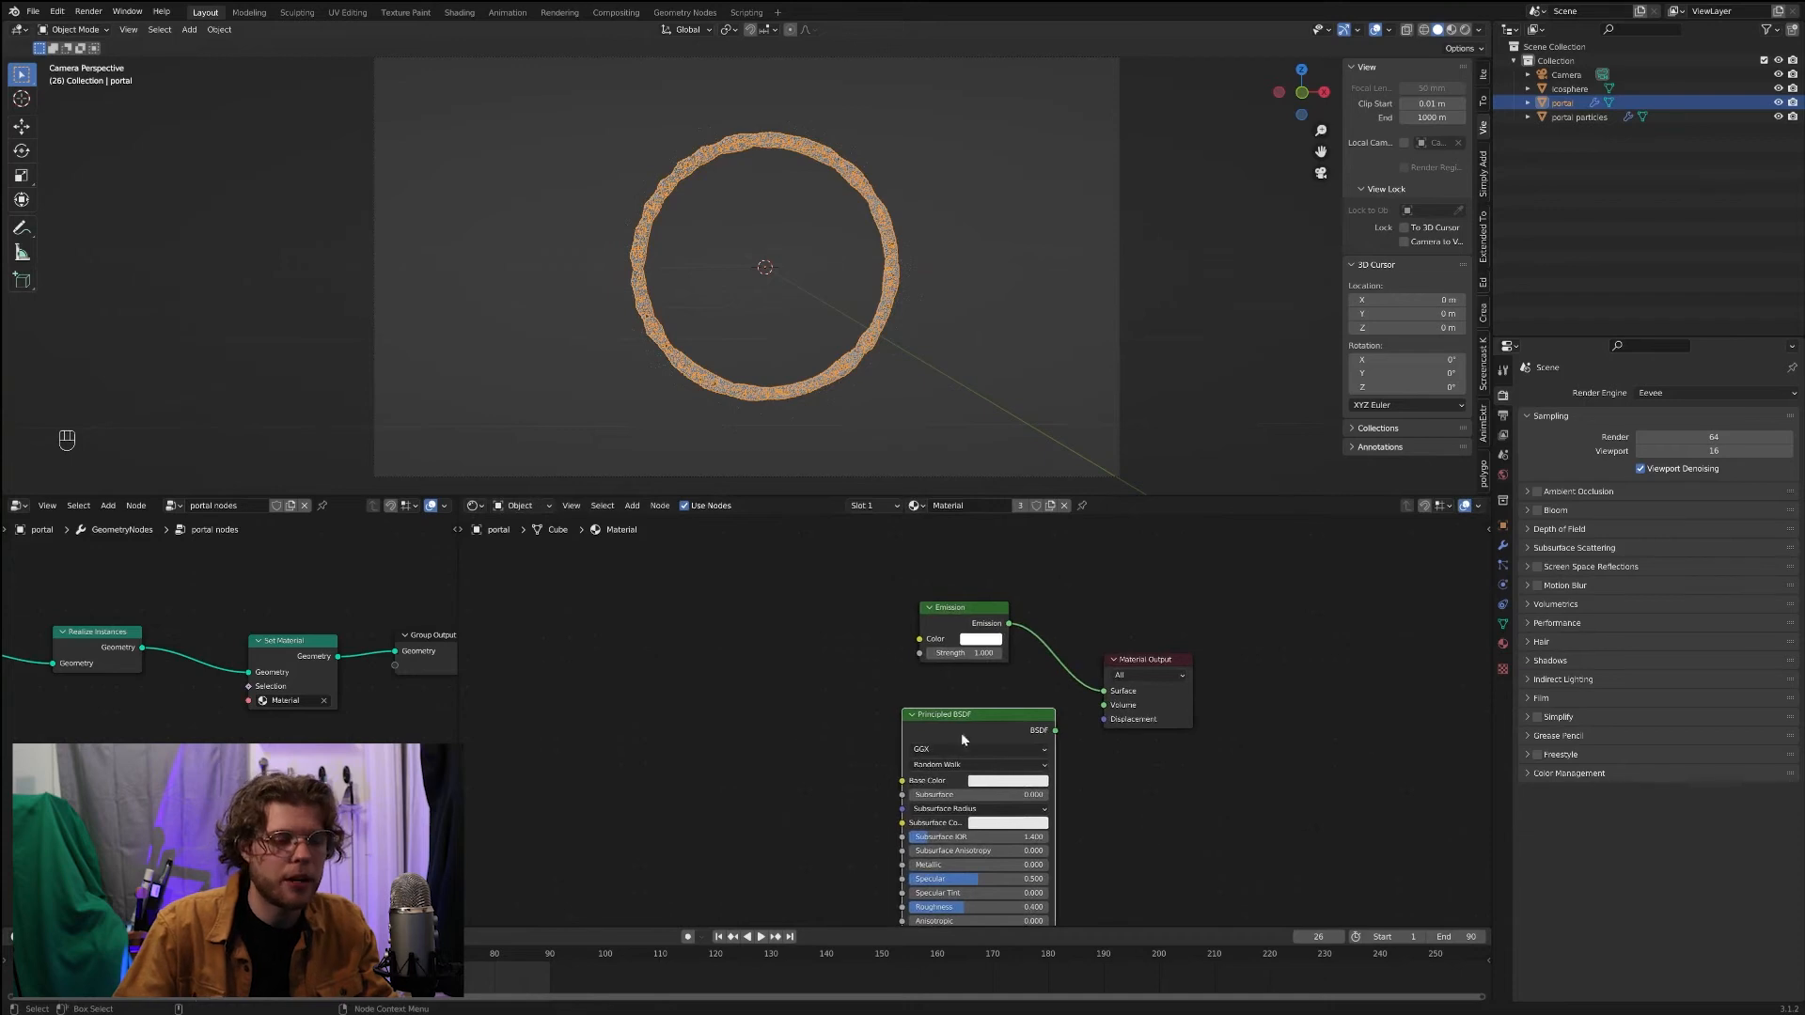
Step: Set the Emission strength to 20 and show the ring in Material Preview shading
{"action": "scroll", "coordinate": [997, 686], "scroll_direction": "up", "scroll_amount": 2}
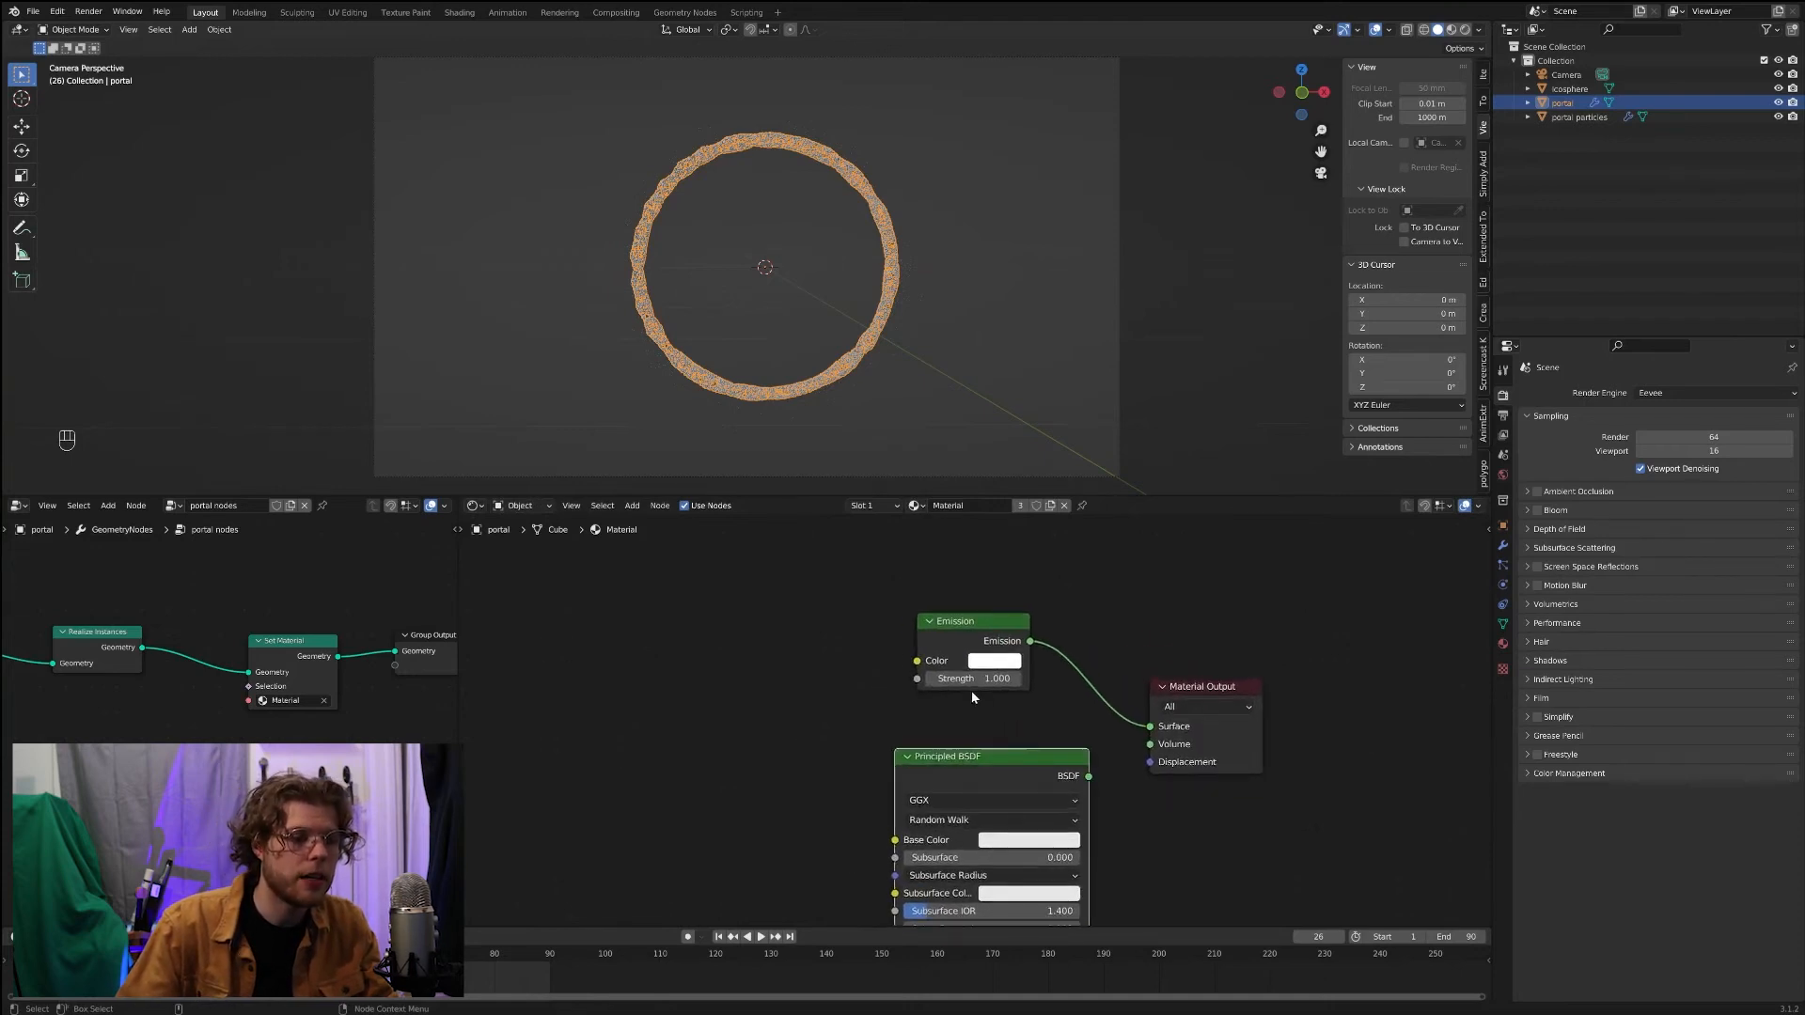
{"action": "left_click", "coordinate": [962, 681]}
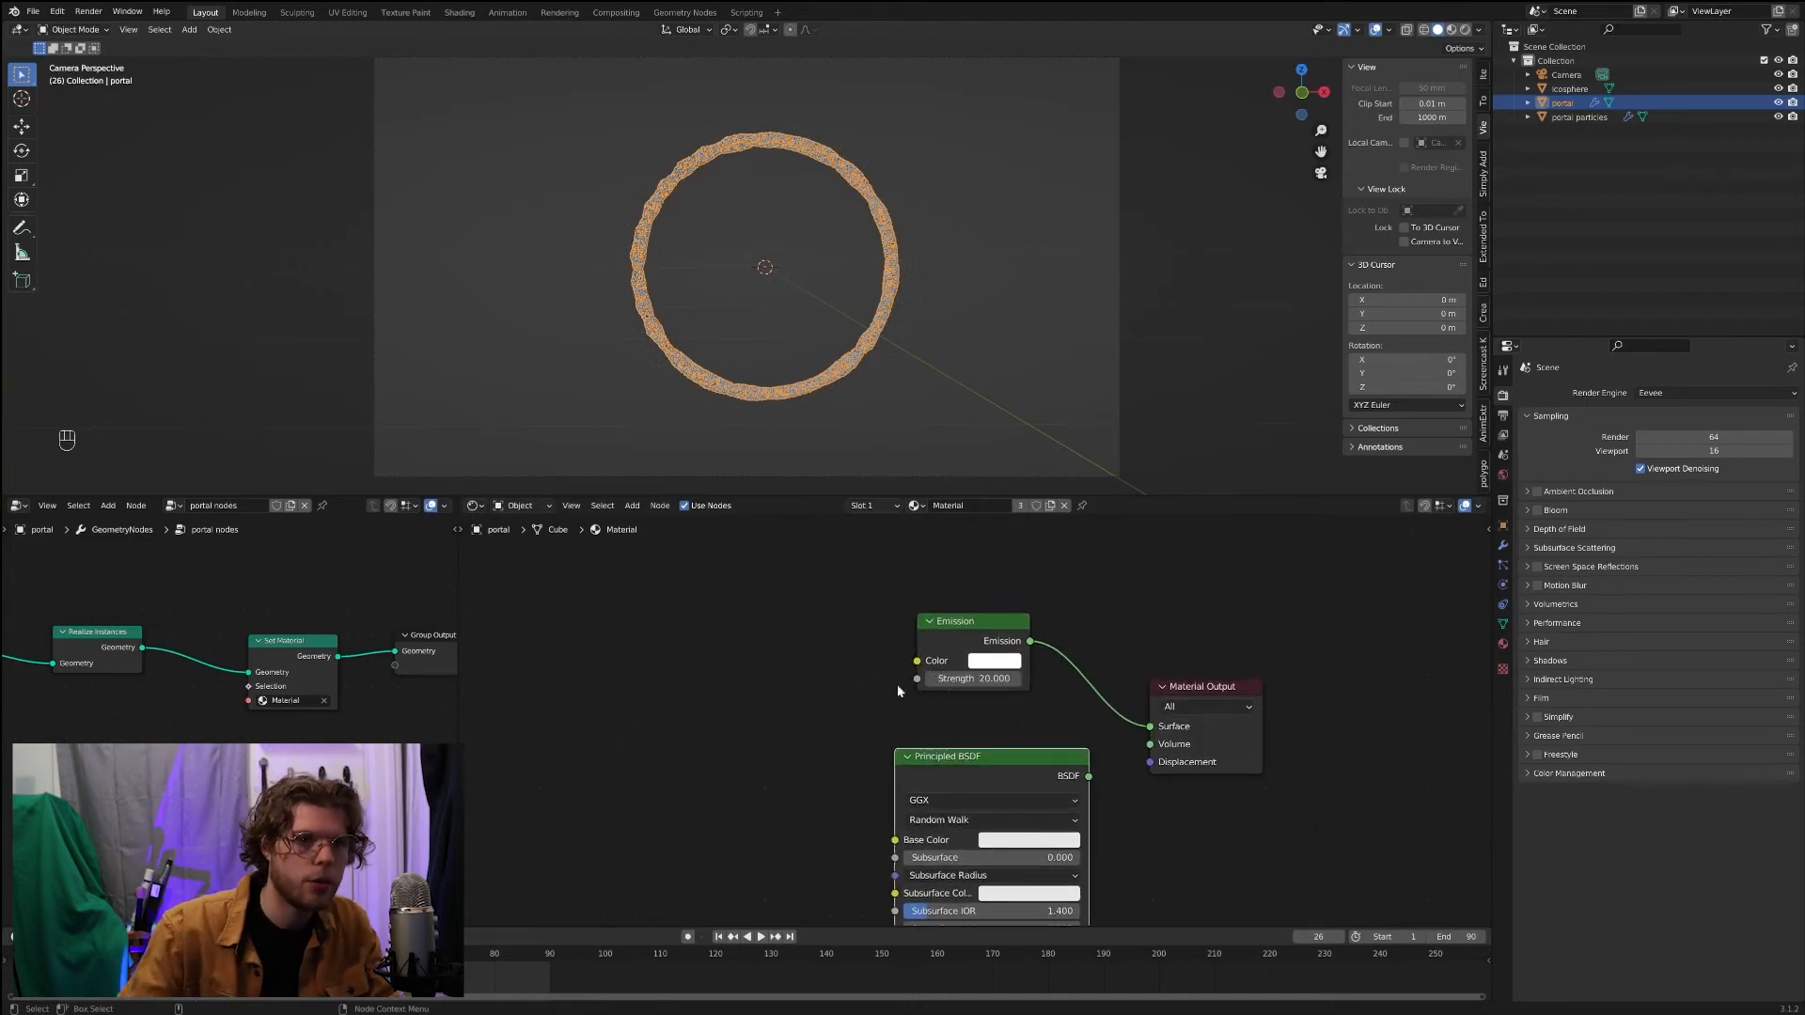
{"action": "left_click", "coordinate": [1452, 29]}
{"action": "scroll", "coordinate": [1060, 370], "scroll_direction": "up", "scroll_amount": 4}
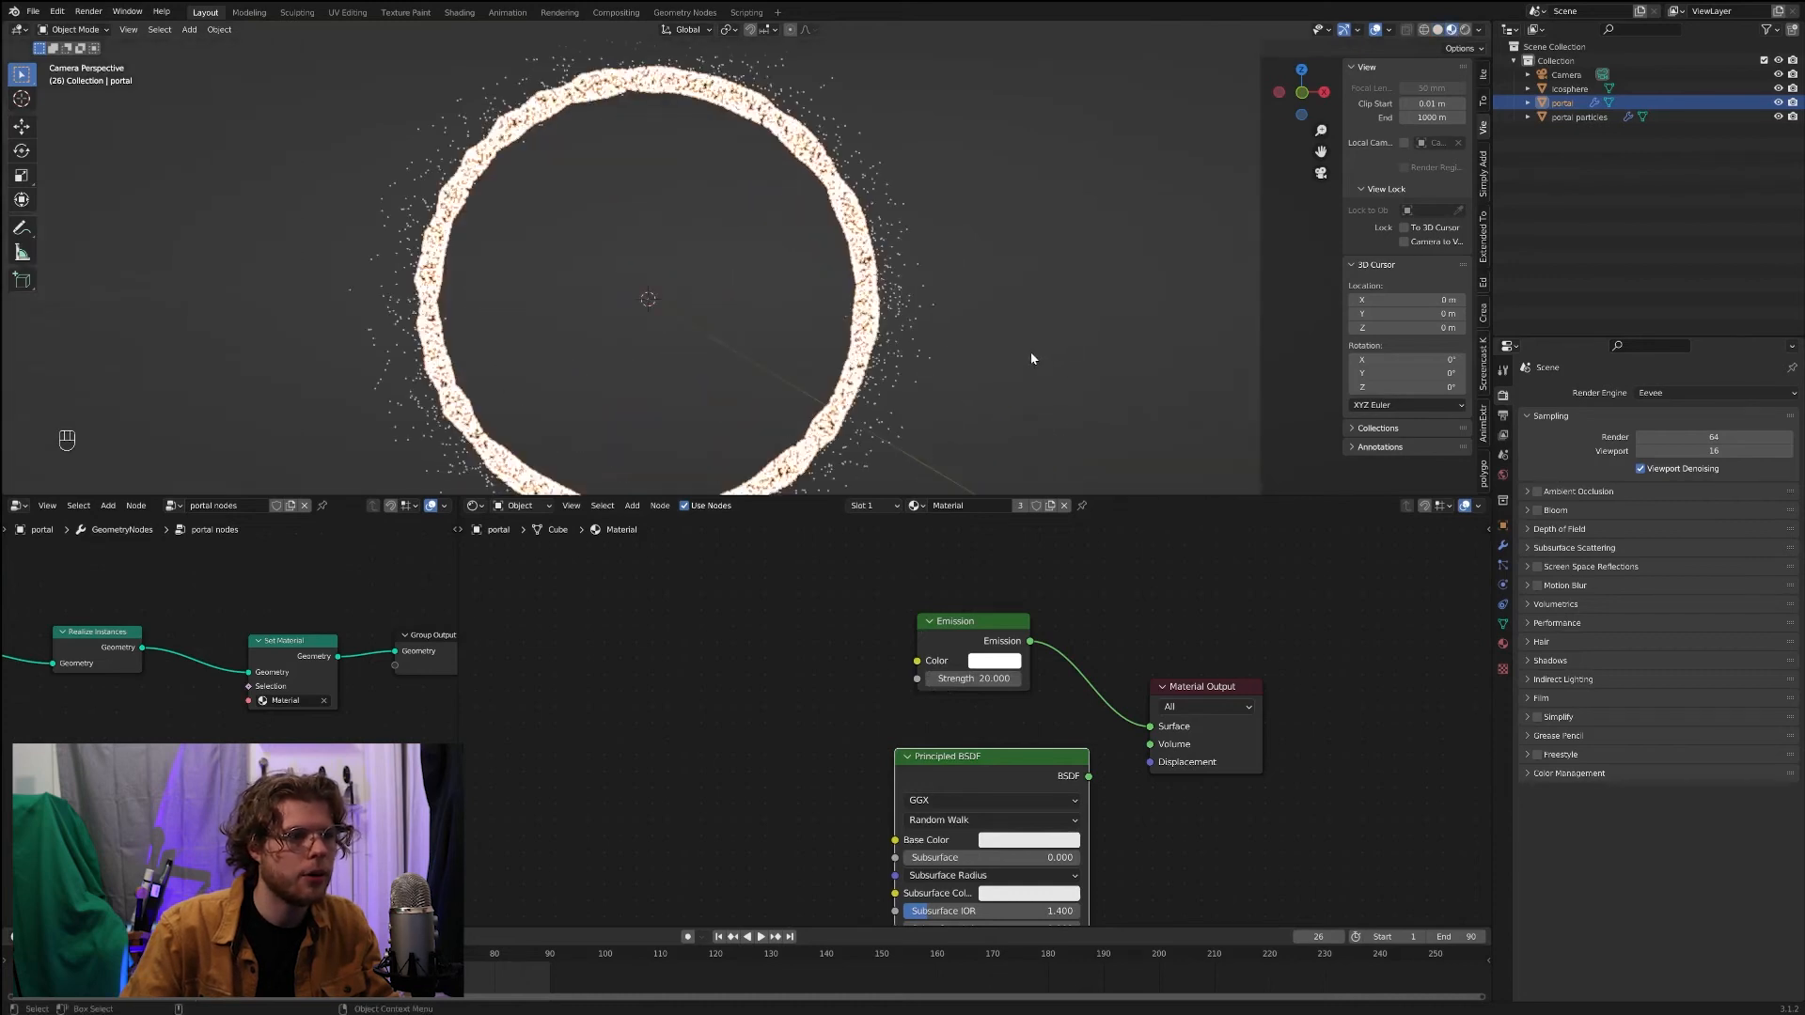
{"action": "scroll", "coordinate": [1031, 358], "scroll_direction": "up", "scroll_amount": 2}
Step: Set the Emission node's color to a saturated orange-red
{"action": "left_click", "coordinate": [996, 662]}
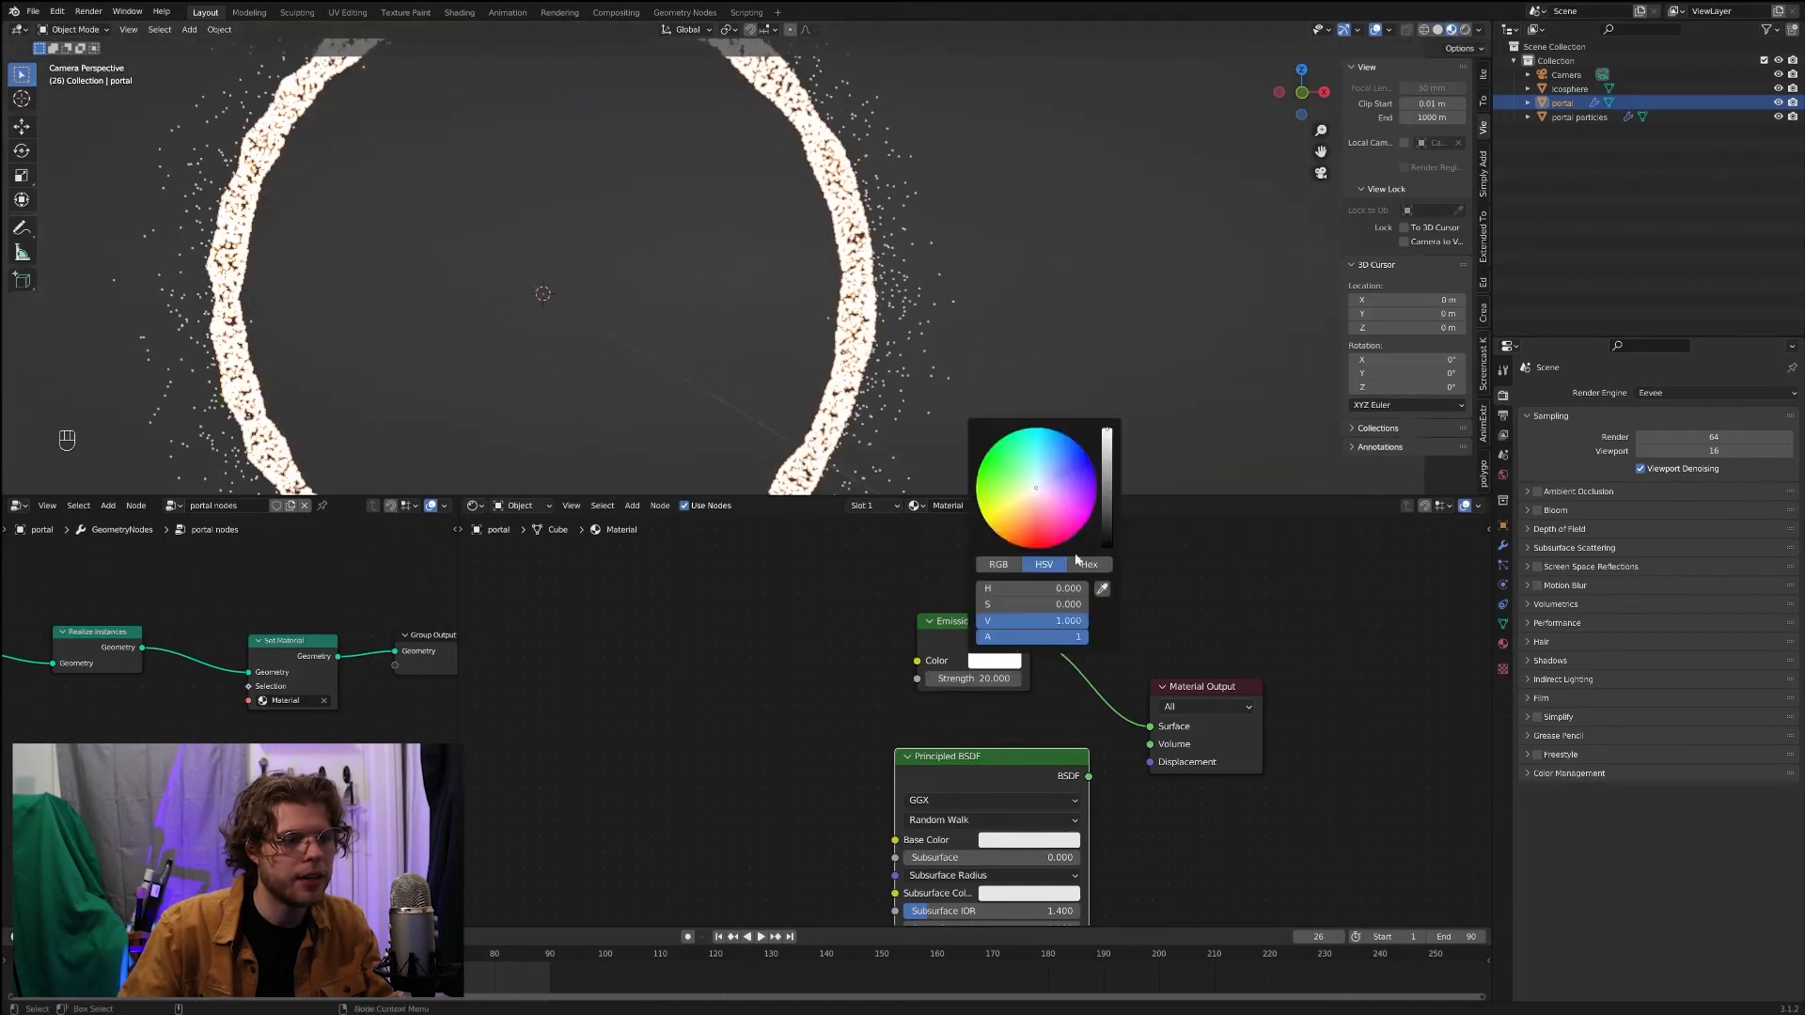
{"action": "left_click_drag", "start_coordinate": [1035, 496], "coordinate": [1026, 545]}
{"action": "scroll", "coordinate": [861, 657], "scroll_direction": "down", "scroll_amount": 4}
{"action": "middle_click_drag", "start_coordinate": [770, 690], "coordinate": [895, 680]}
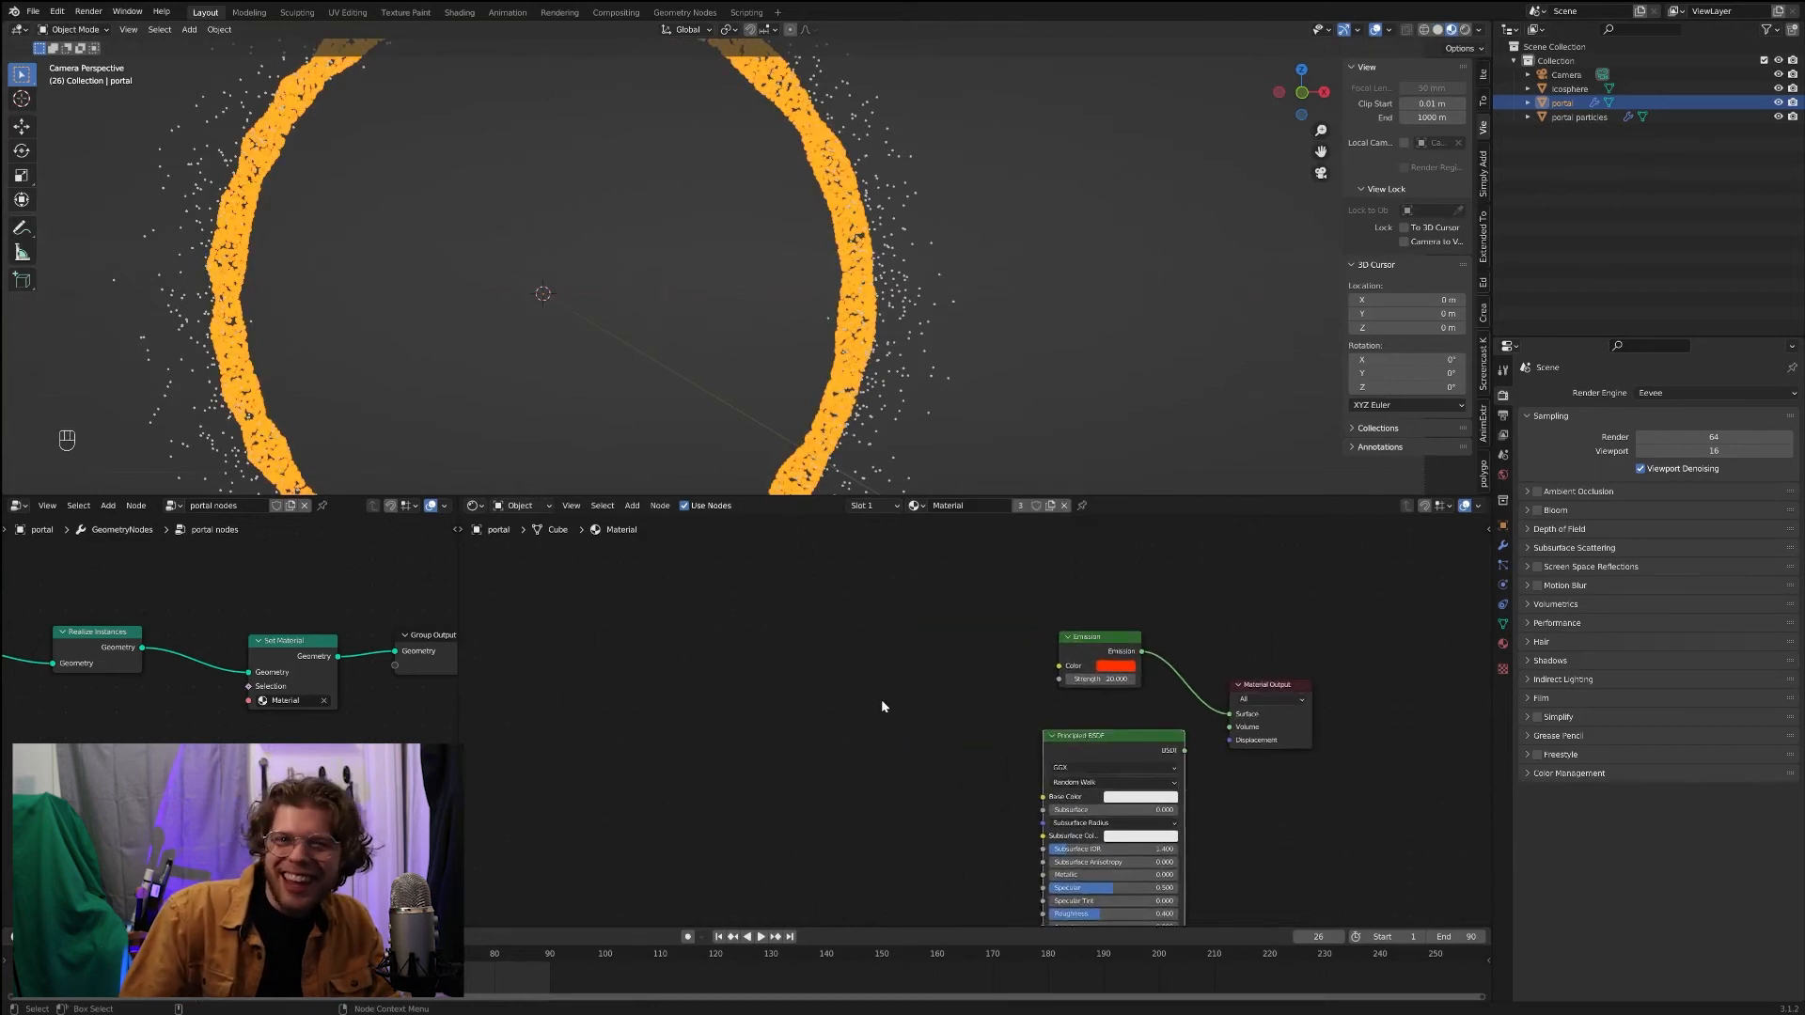
{"action": "scroll", "coordinate": [862, 743], "scroll_direction": "up", "scroll_amount": 1}
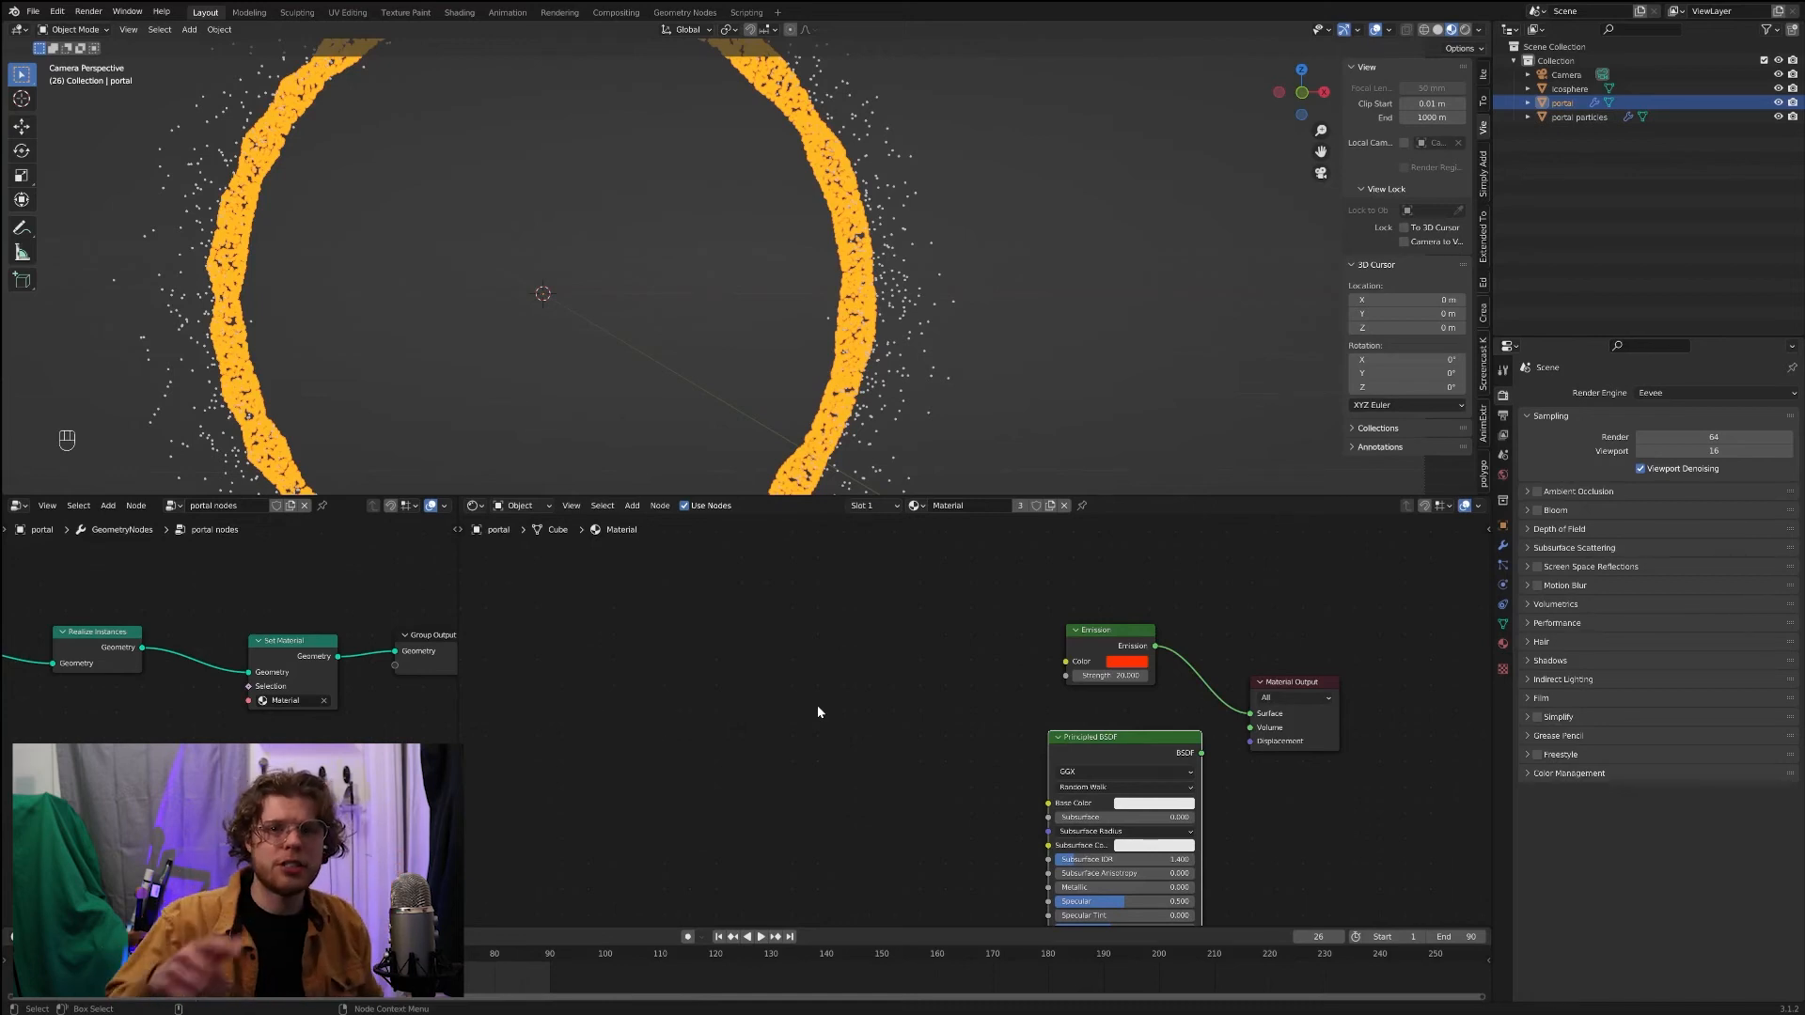
Step: Add a Wave Texture node and connect its Color output to the Emission node's Color input
{"action": "scroll", "coordinate": [862, 691], "scroll_direction": "down", "scroll_amount": 2}
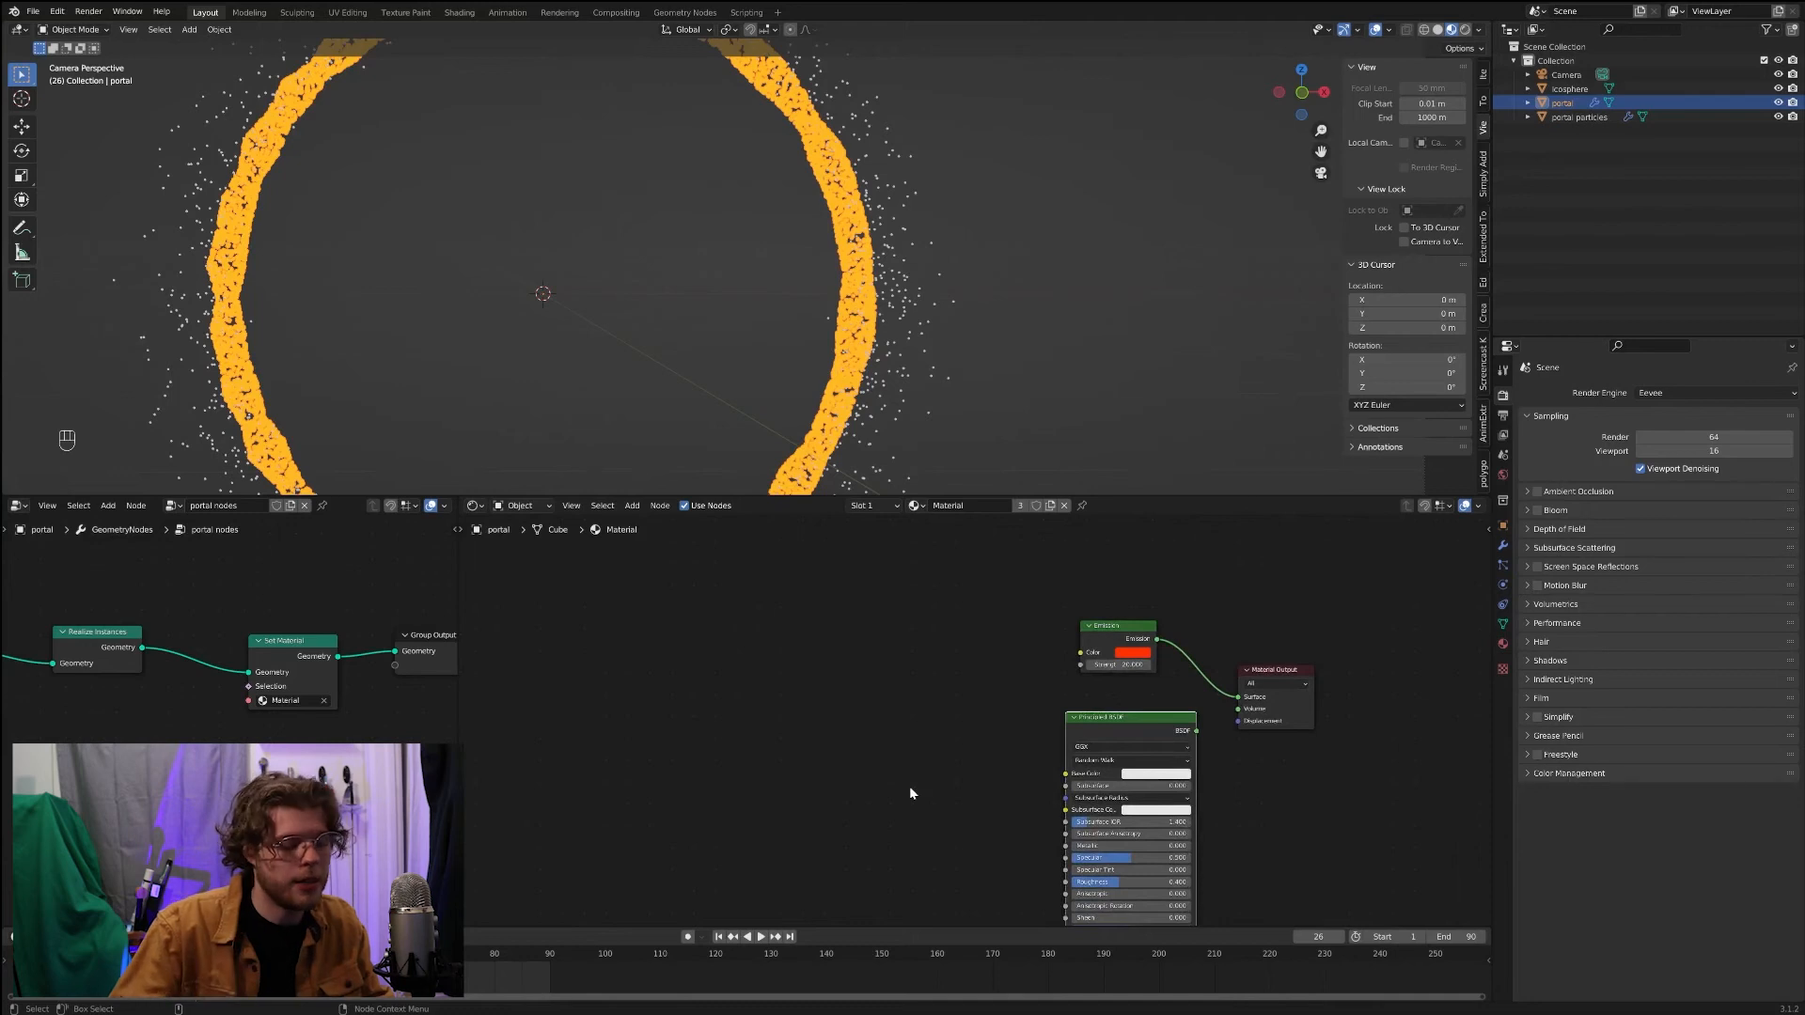
{"action": "key", "text": "shift+a"}
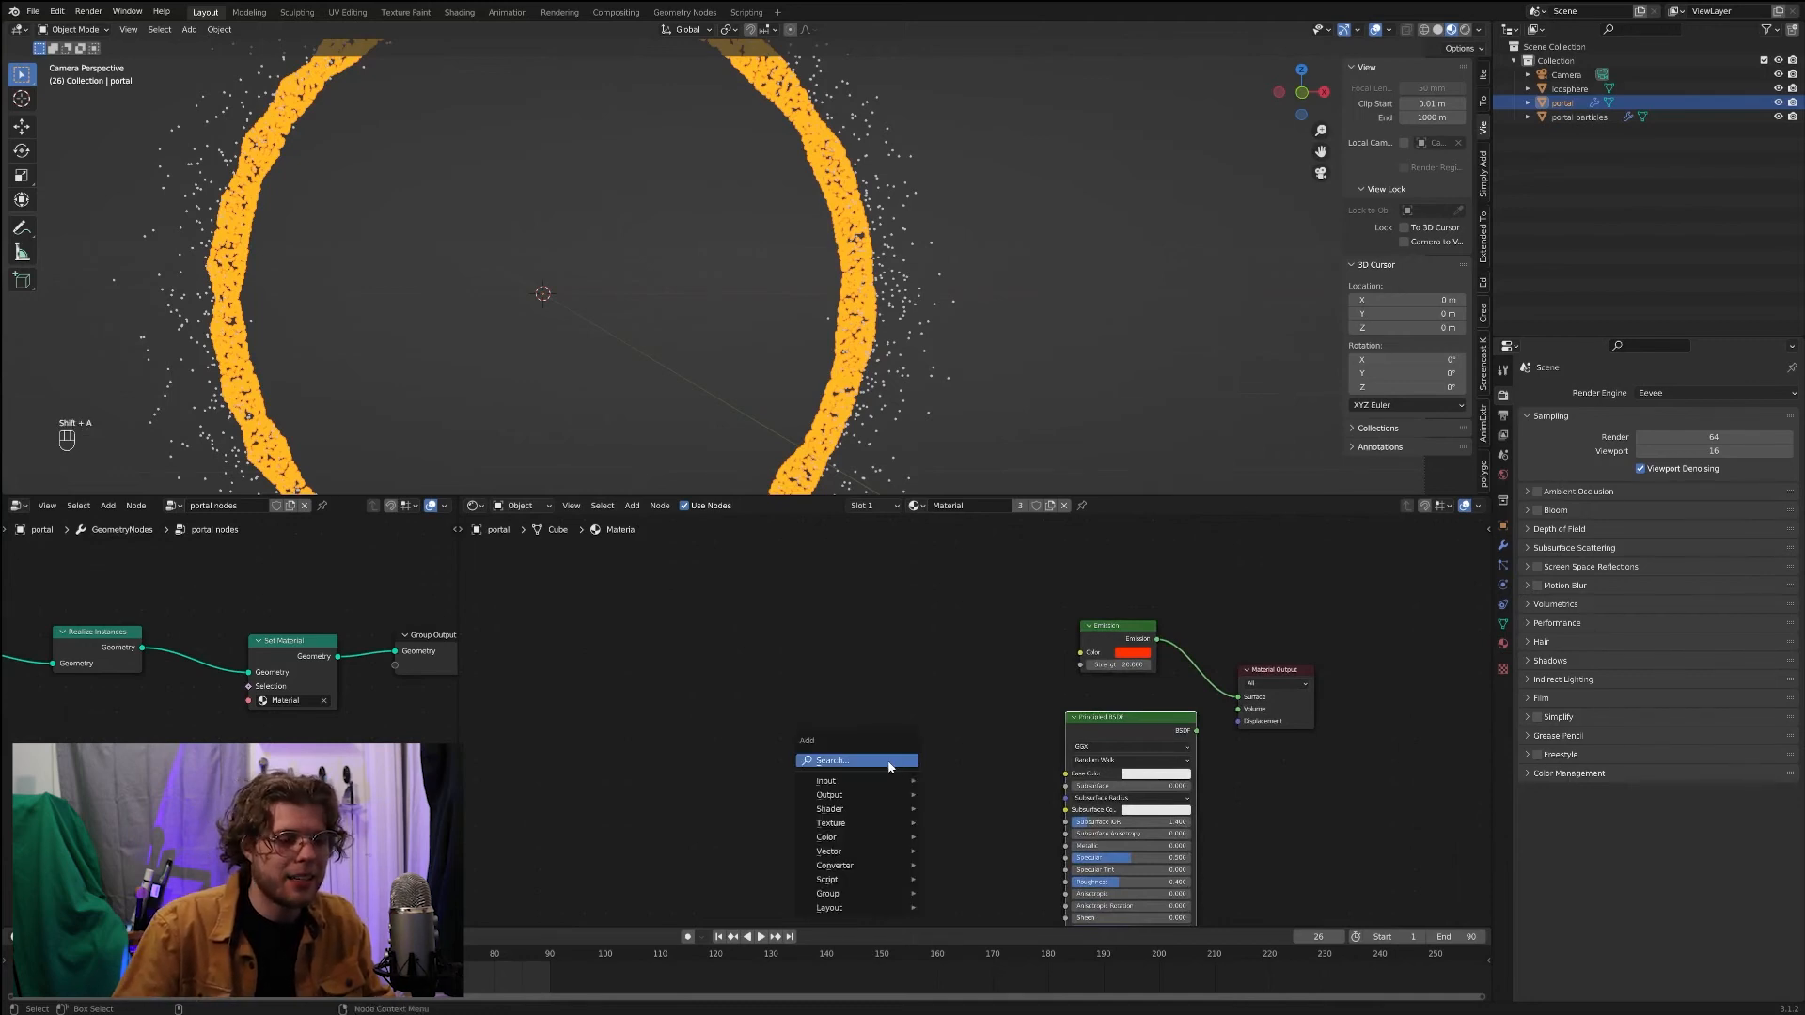
{"action": "left_click", "coordinate": [879, 763]}
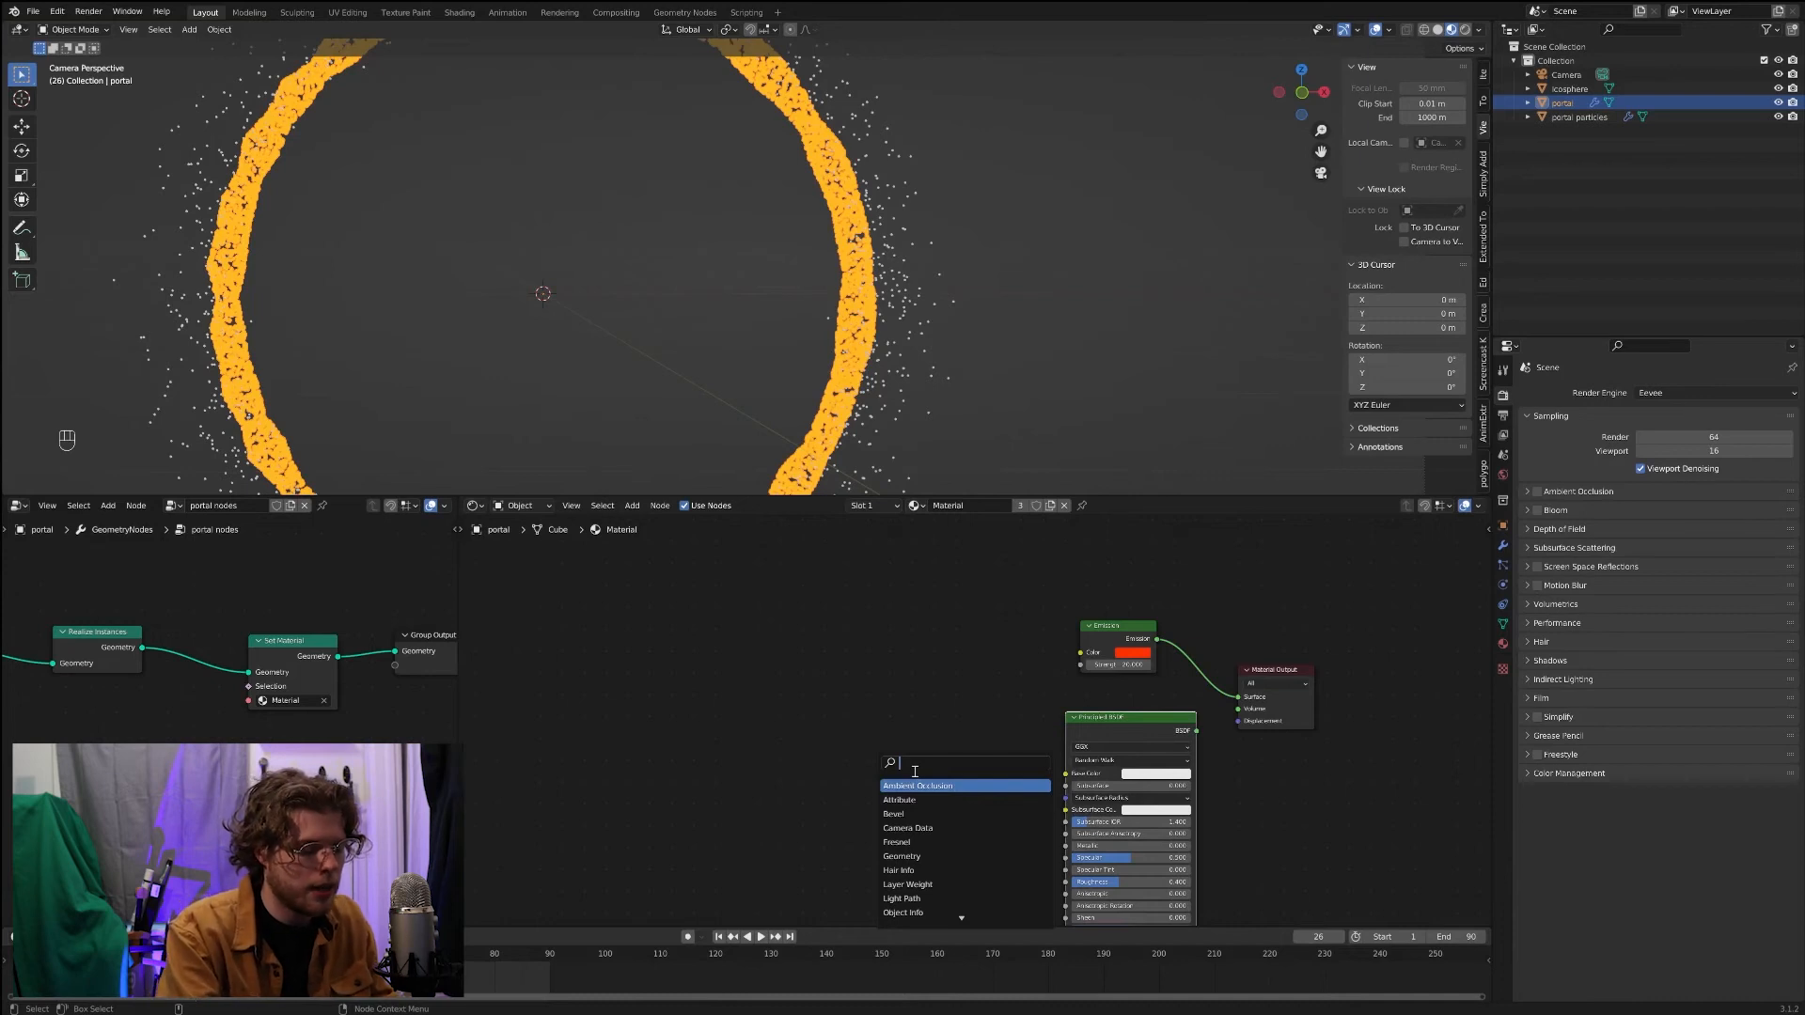
{"action": "type", "text": "wave"}
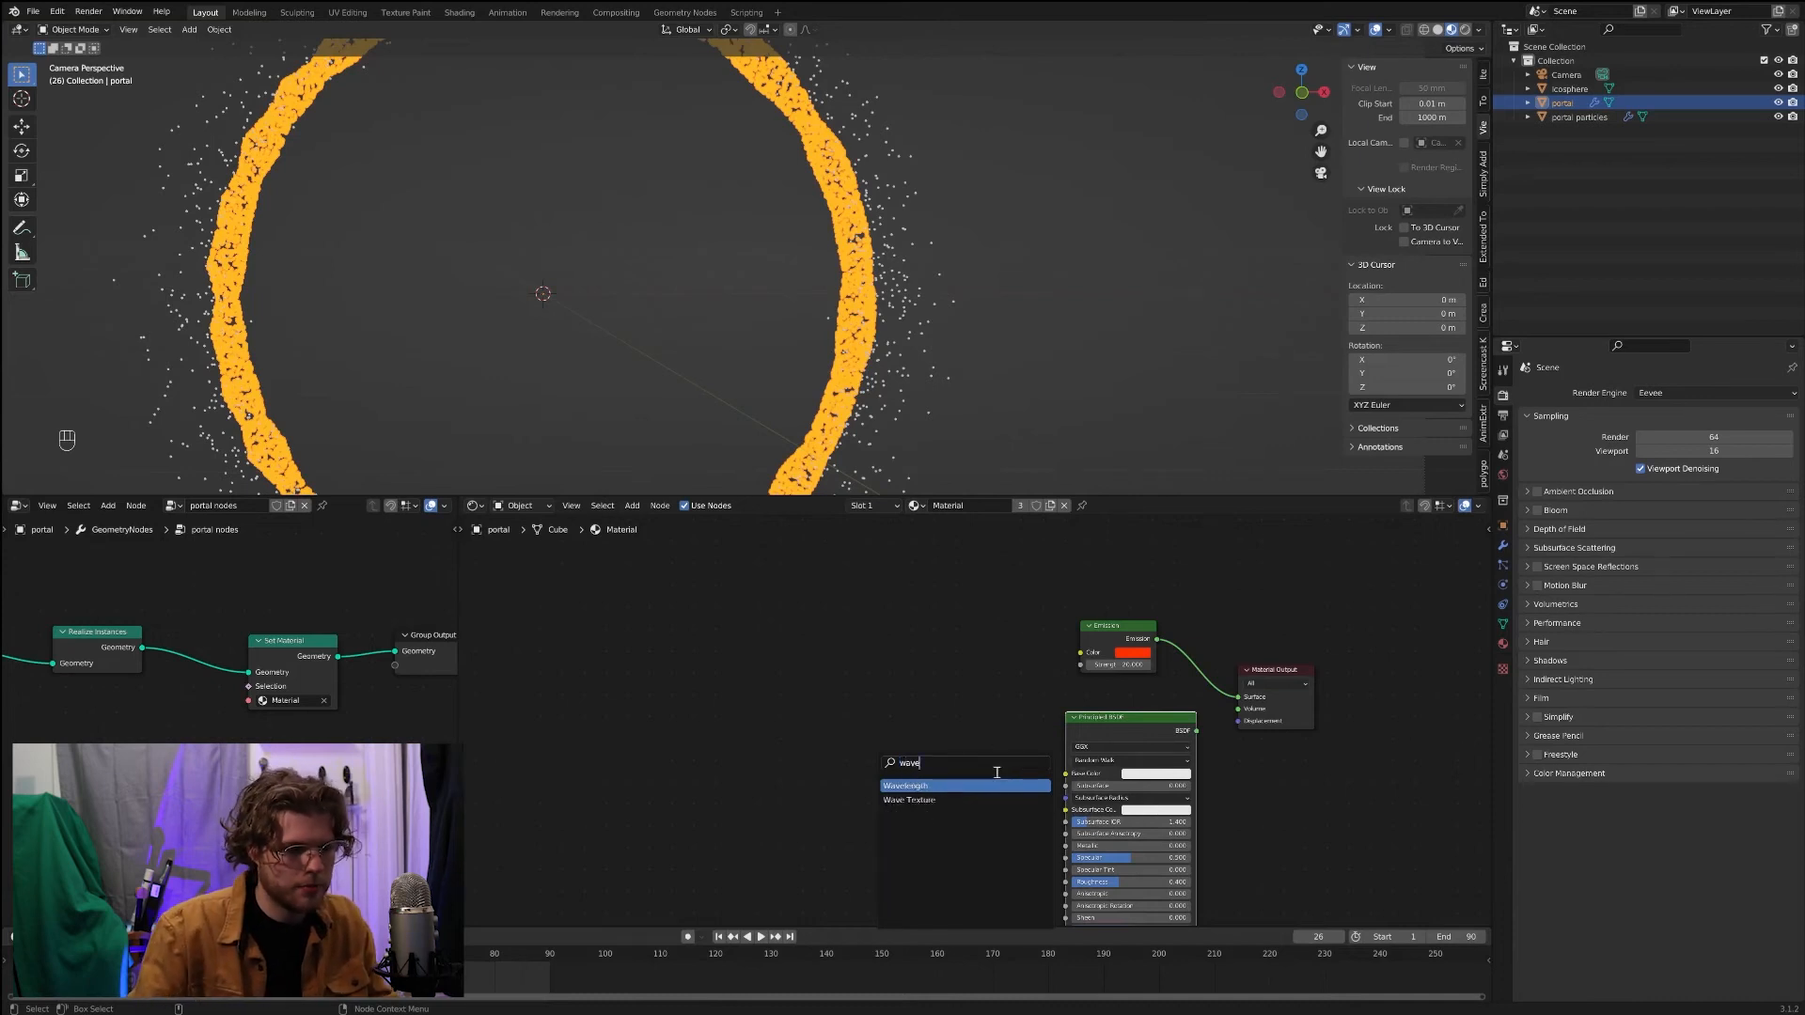
{"action": "left_click", "coordinate": [955, 801]}
{"action": "left_click", "coordinate": [685, 722]}
{"action": "scroll", "coordinate": [683, 720], "scroll_direction": "up", "scroll_amount": 4}
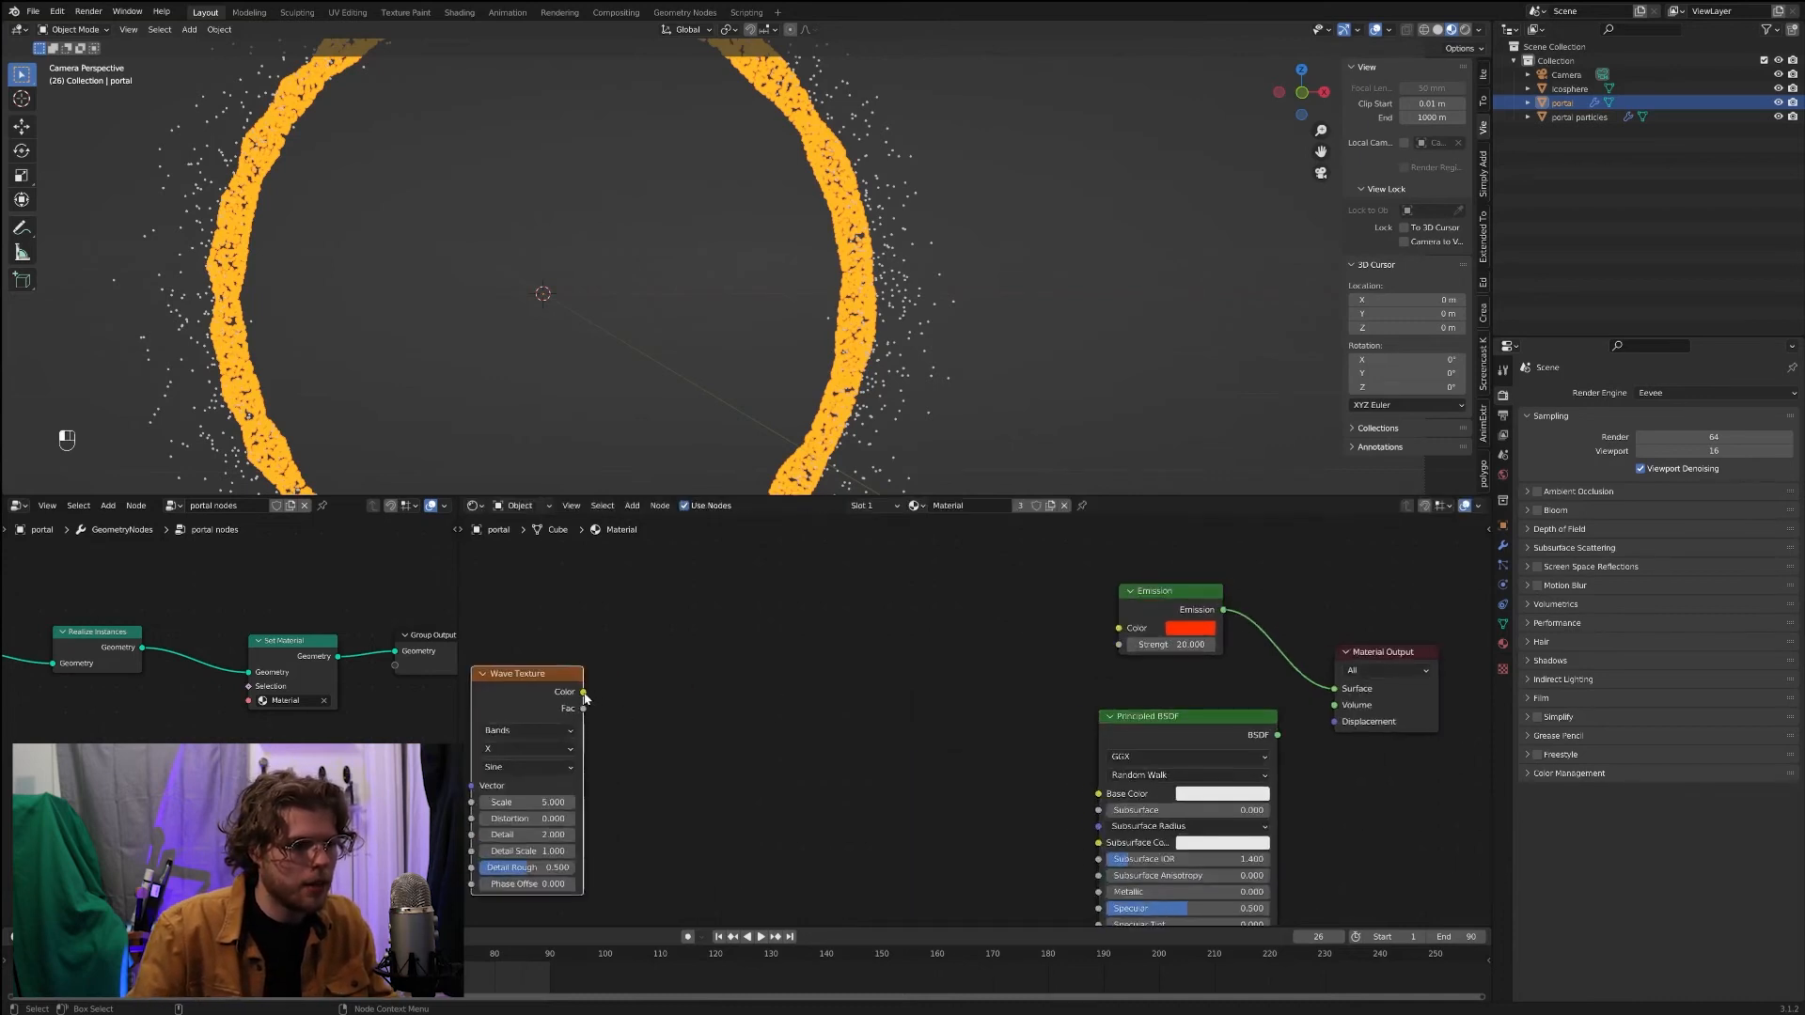
{"action": "left_click_drag", "start_coordinate": [584, 693], "coordinate": [1118, 630]}
{"action": "middle_click_drag", "start_coordinate": [901, 740], "coordinate": [978, 725]}
{"action": "scroll", "coordinate": [887, 225], "scroll_direction": "up", "scroll_amount": 1}
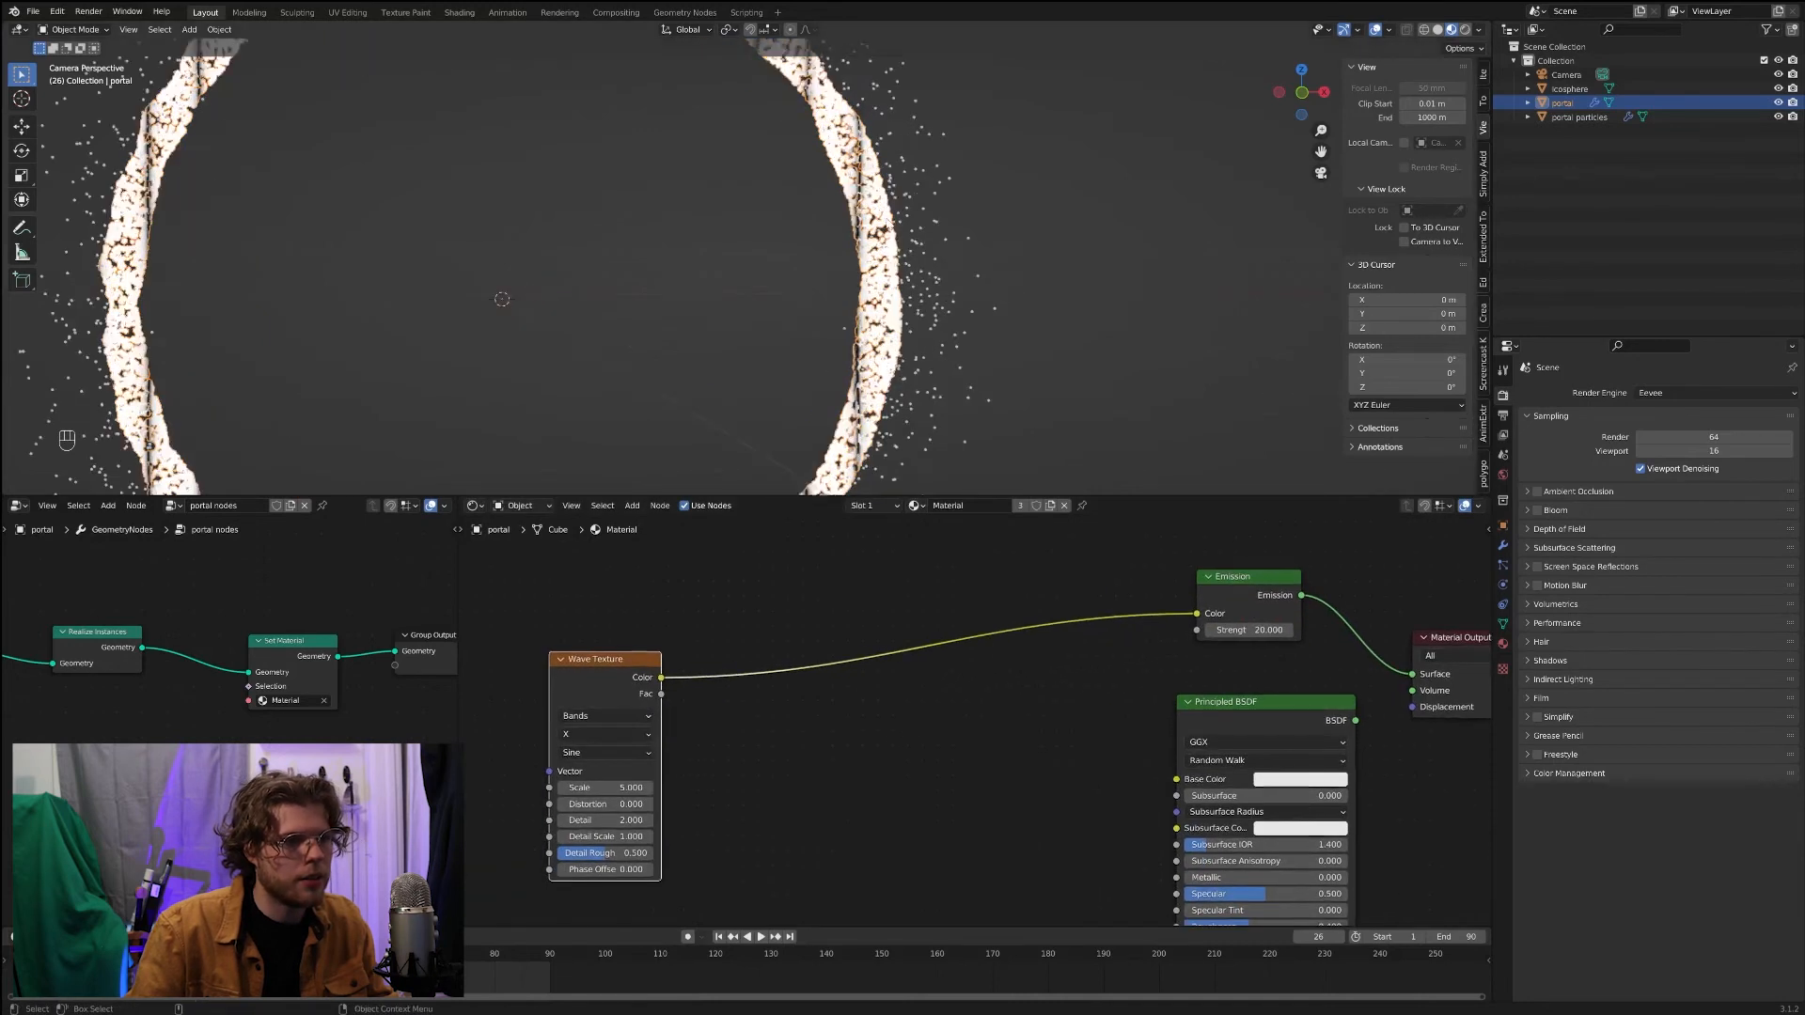
{"action": "middle_click_drag", "start_coordinate": [887, 223], "coordinate": [870, 267]}
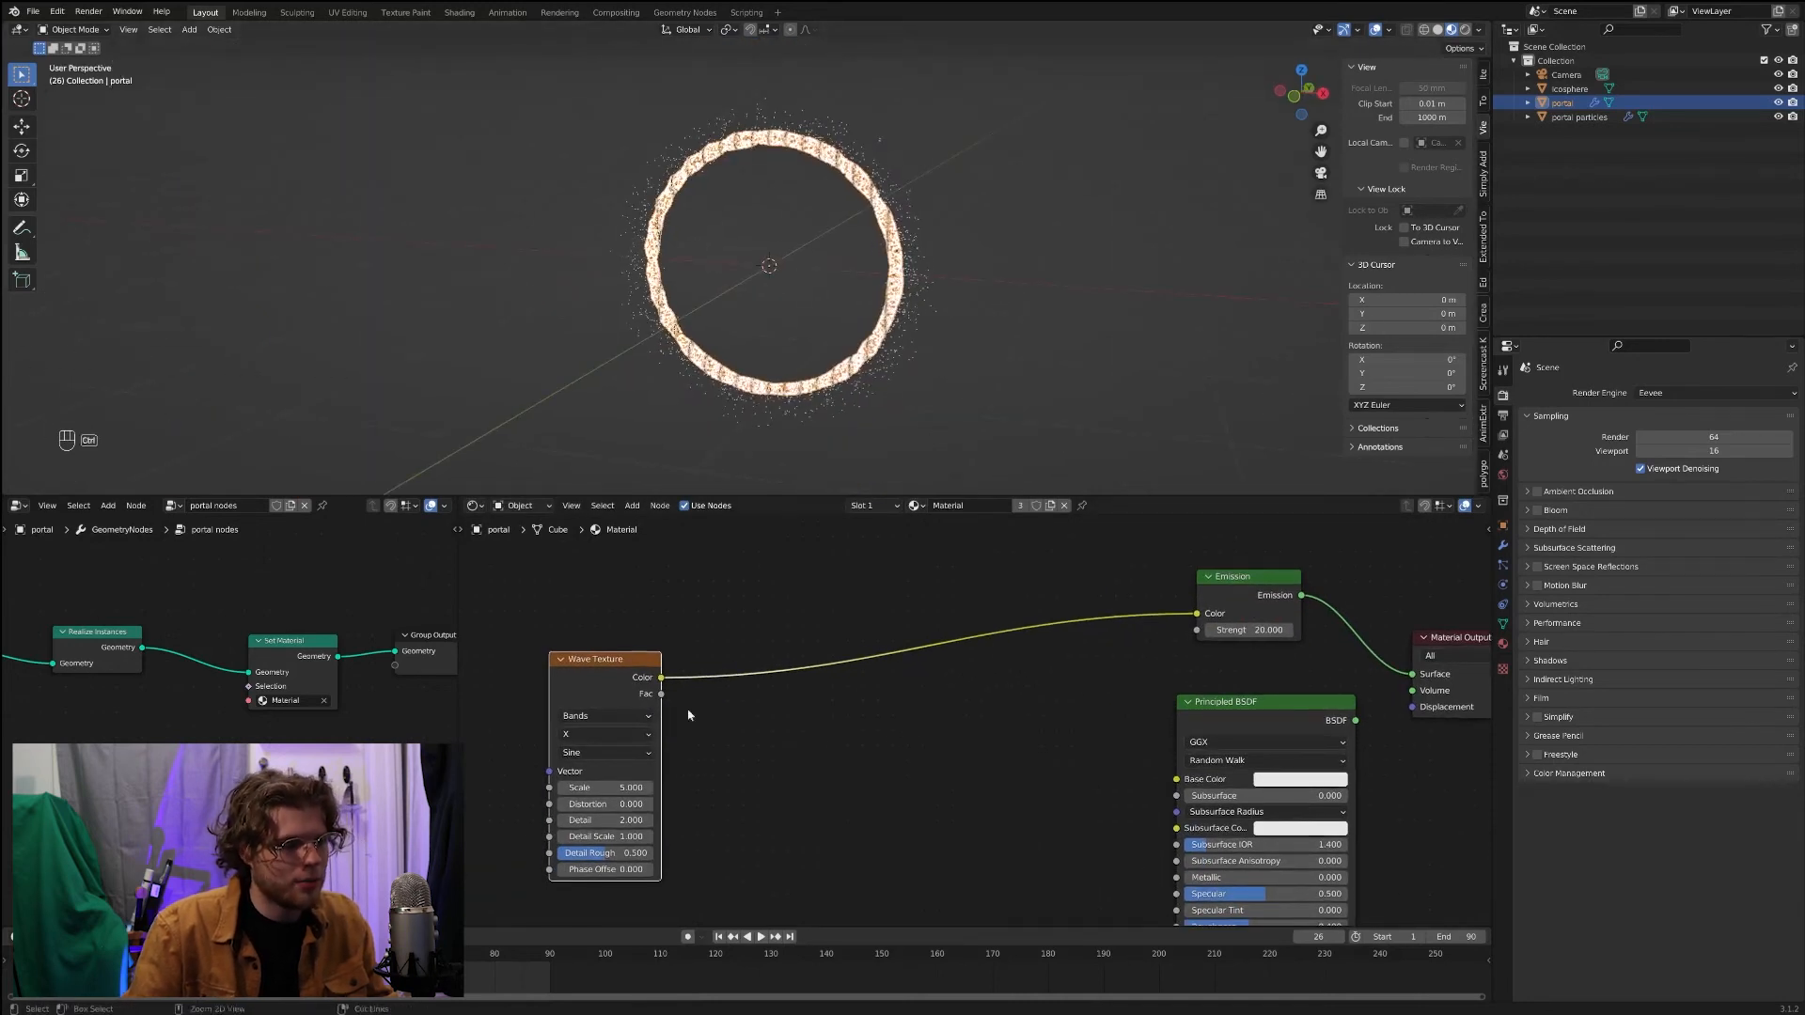
Step: Insert a ColorRamp between the Wave Texture and the Emission node and preview the ramp's output on the ring
{"action": "key", "text": "shift+a"}
{"action": "type", "text": "colo"}
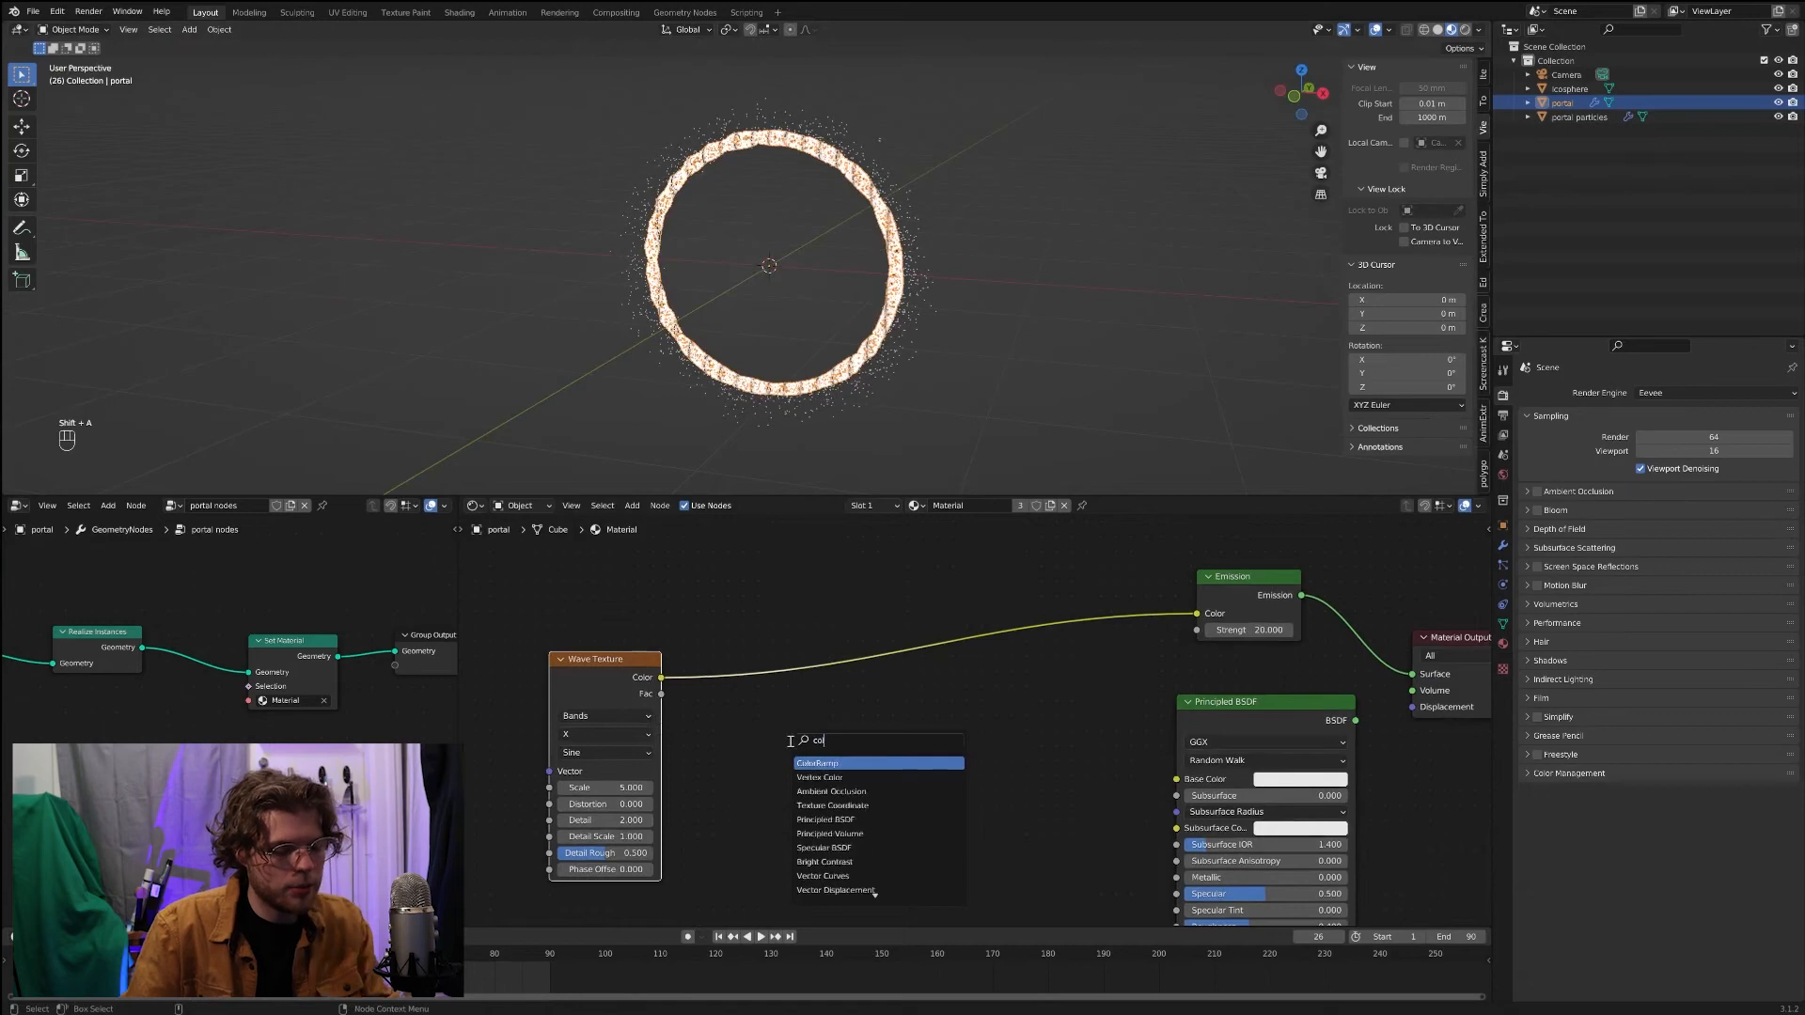
{"action": "type", "text": "r"}
{"action": "key", "text": "Return"}
{"action": "left_click", "coordinate": [854, 680]}
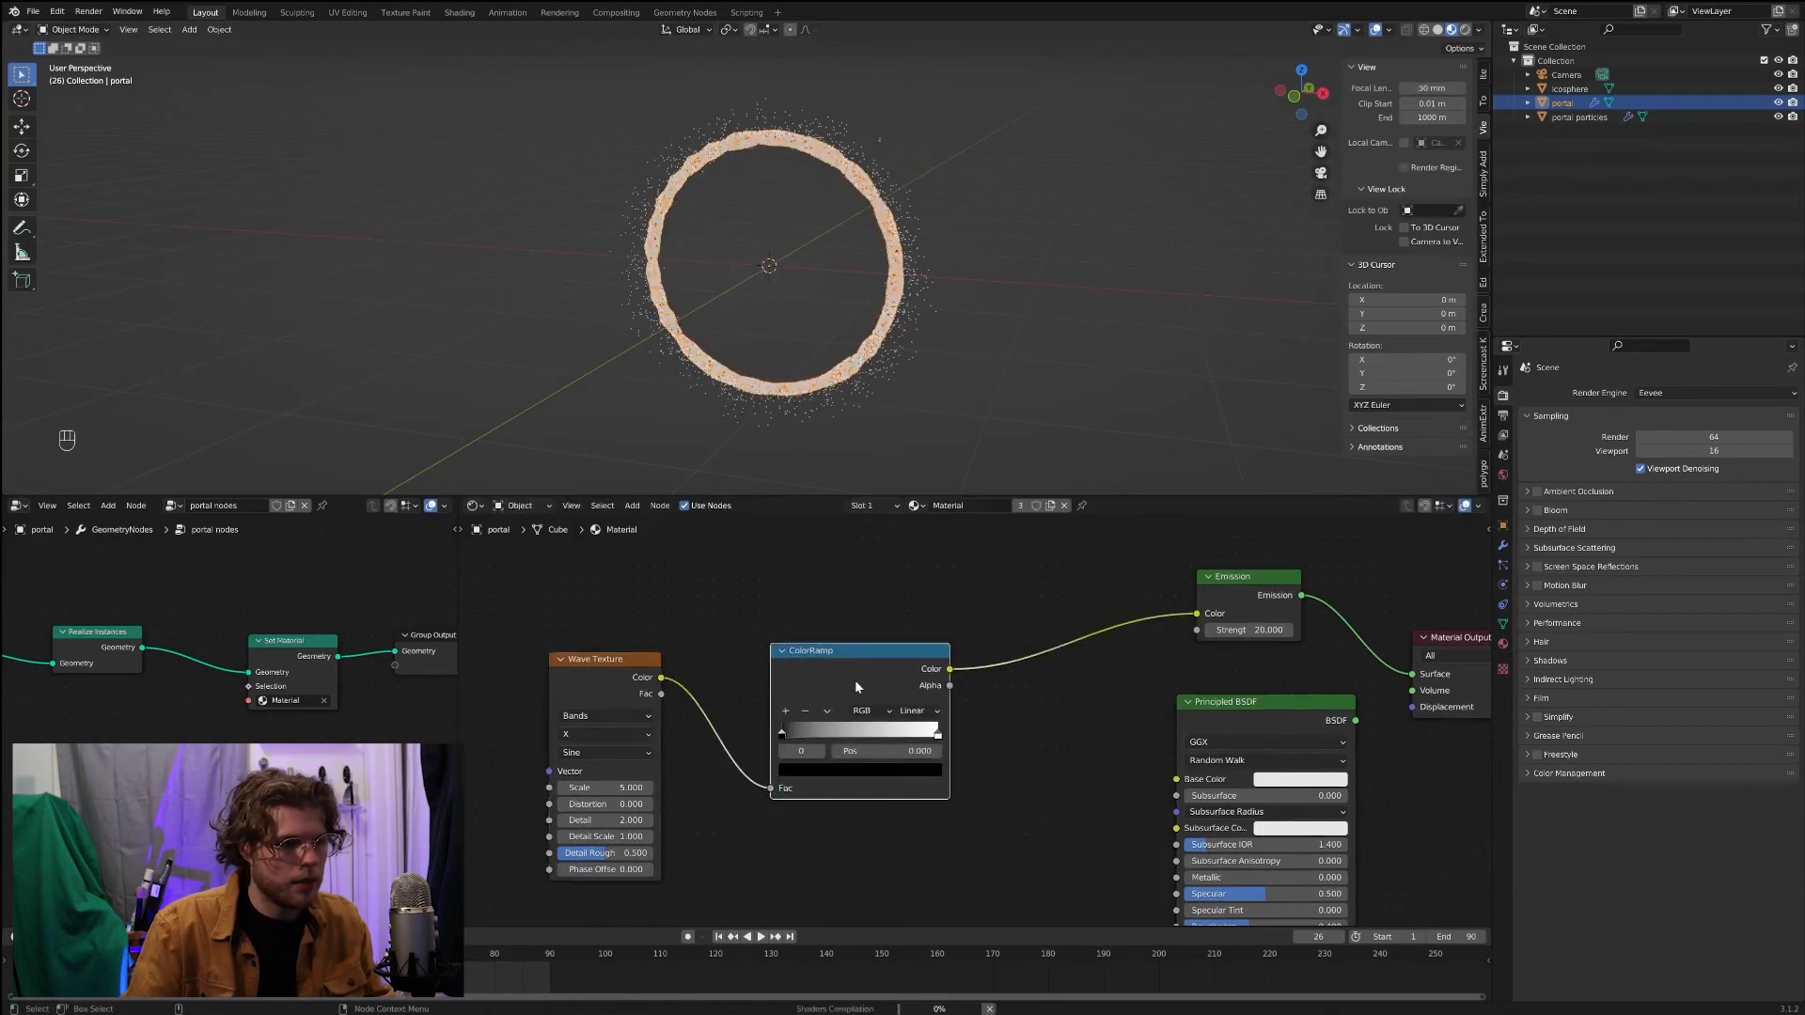
{"action": "middle_click_drag", "start_coordinate": [739, 686], "coordinate": [824, 666]}
{"action": "scroll", "coordinate": [968, 327], "scroll_direction": "up", "scroll_amount": 4}
{"action": "middle_click_drag", "start_coordinate": [984, 324], "coordinate": [917, 313]}
{"action": "mouse_move", "coordinate": [916, 313]}
{"action": "middle_mouse_down", "text": "shift"}
{"action": "mouse_move", "coordinate": [968, 286]}
{"action": "mouse_move", "coordinate": [912, 314]}
{"action": "middle_mouse_up", "text": "shift"}
{"action": "scroll", "coordinate": [978, 307], "scroll_direction": "up", "scroll_amount": 3}
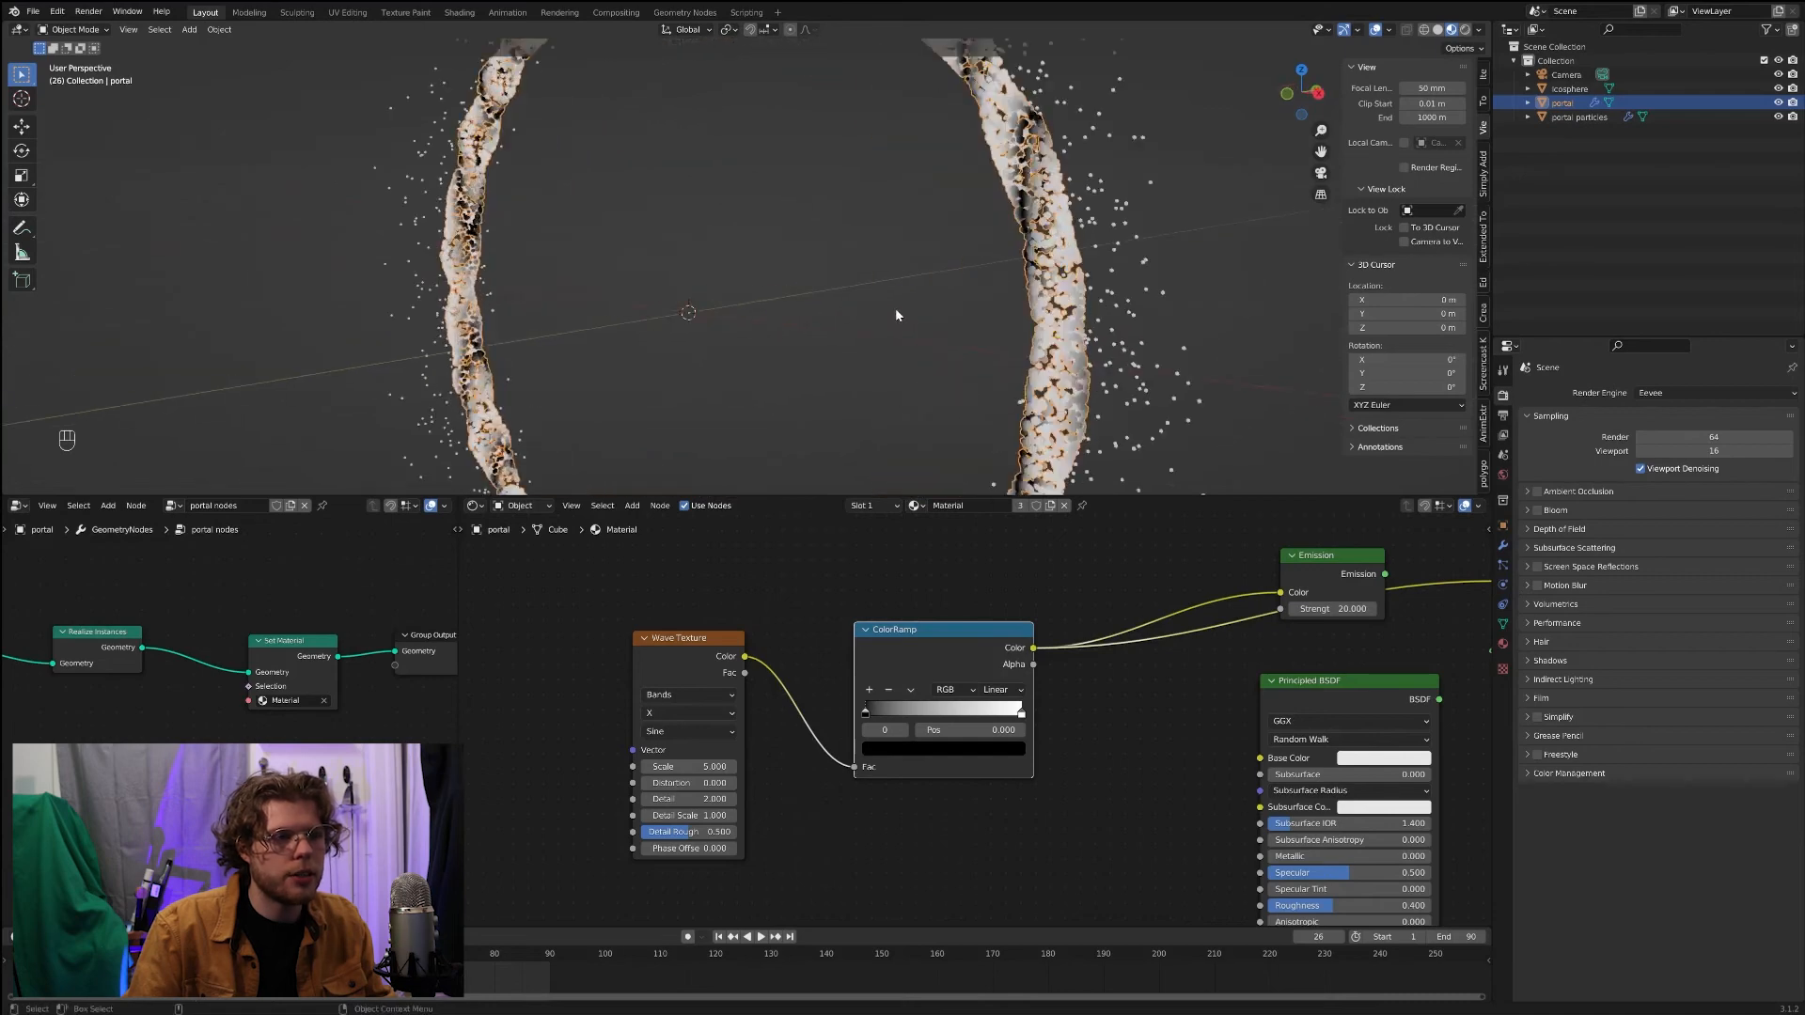
Step: Set the Wave Texture's bands direction to Y and check the stripes close up on the ring
{"action": "left_click", "coordinate": [672, 714]}
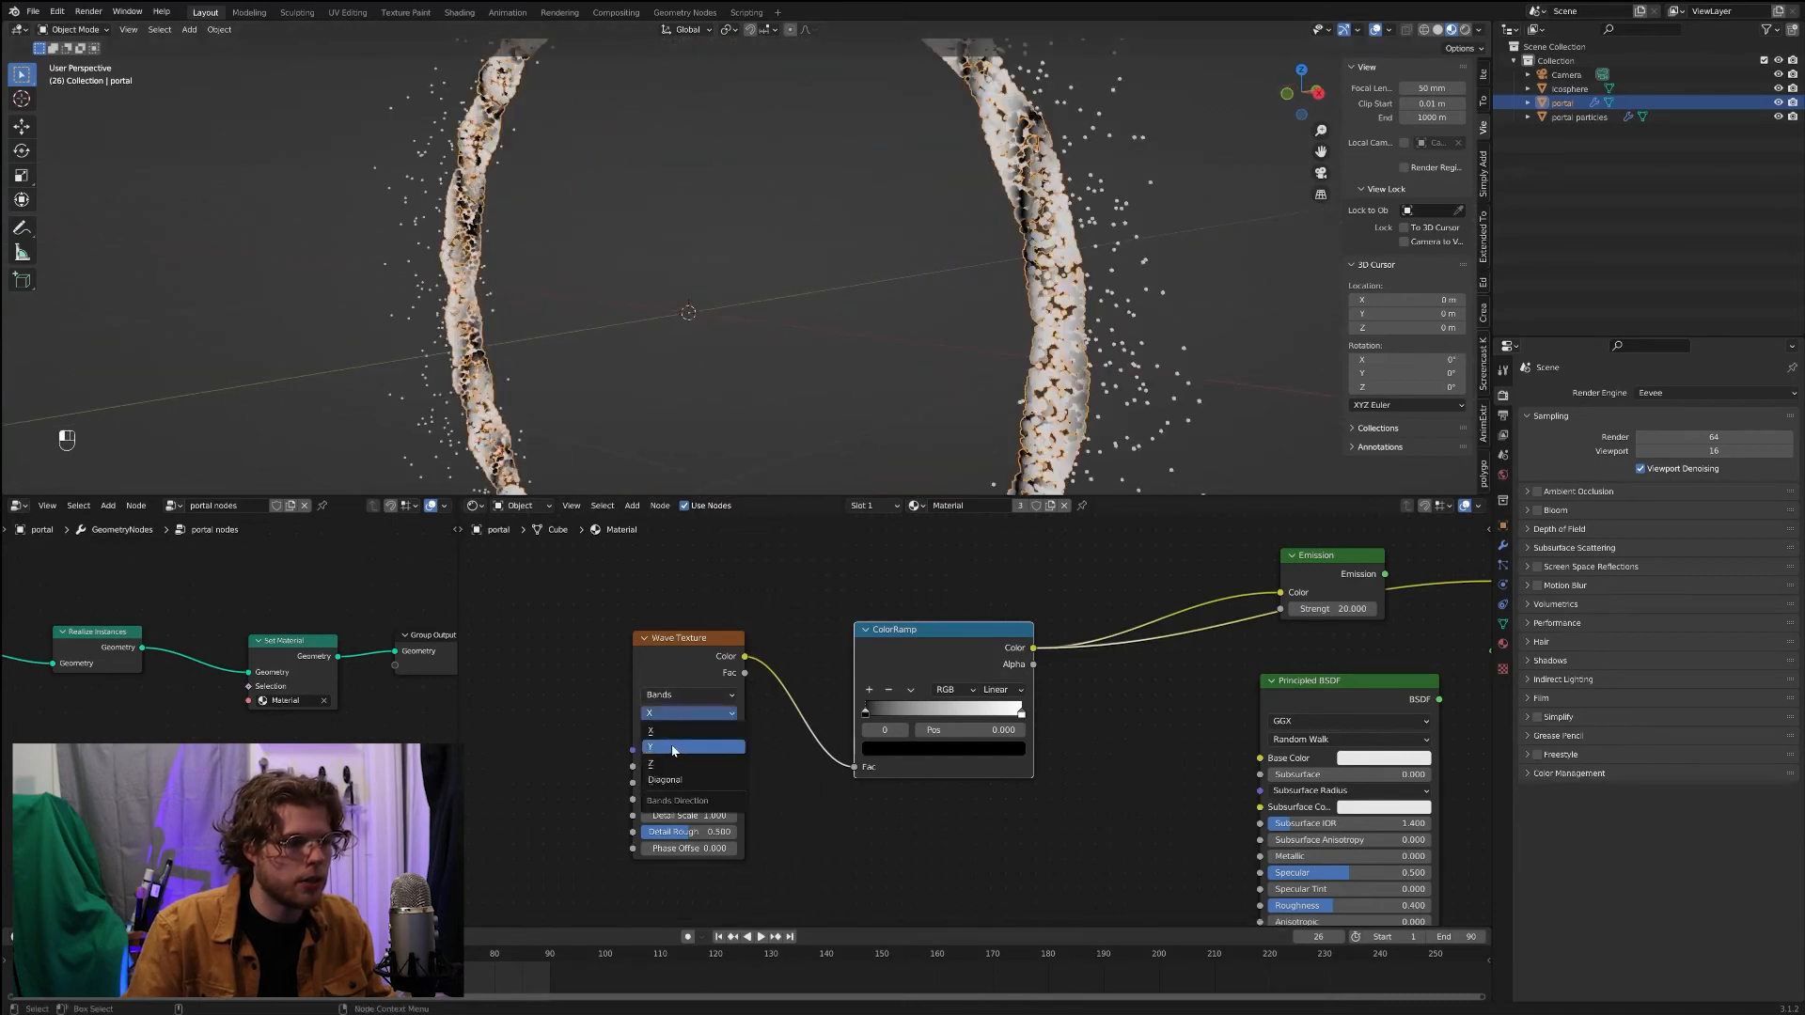
{"action": "left_click", "coordinate": [682, 732]}
{"action": "middle_click_drag", "start_coordinate": [1034, 324], "coordinate": [853, 375]}
{"action": "scroll", "coordinate": [922, 349], "scroll_direction": "up", "scroll_amount": 6}
{"action": "scroll", "coordinate": [852, 378], "scroll_direction": "down", "scroll_amount": 6}
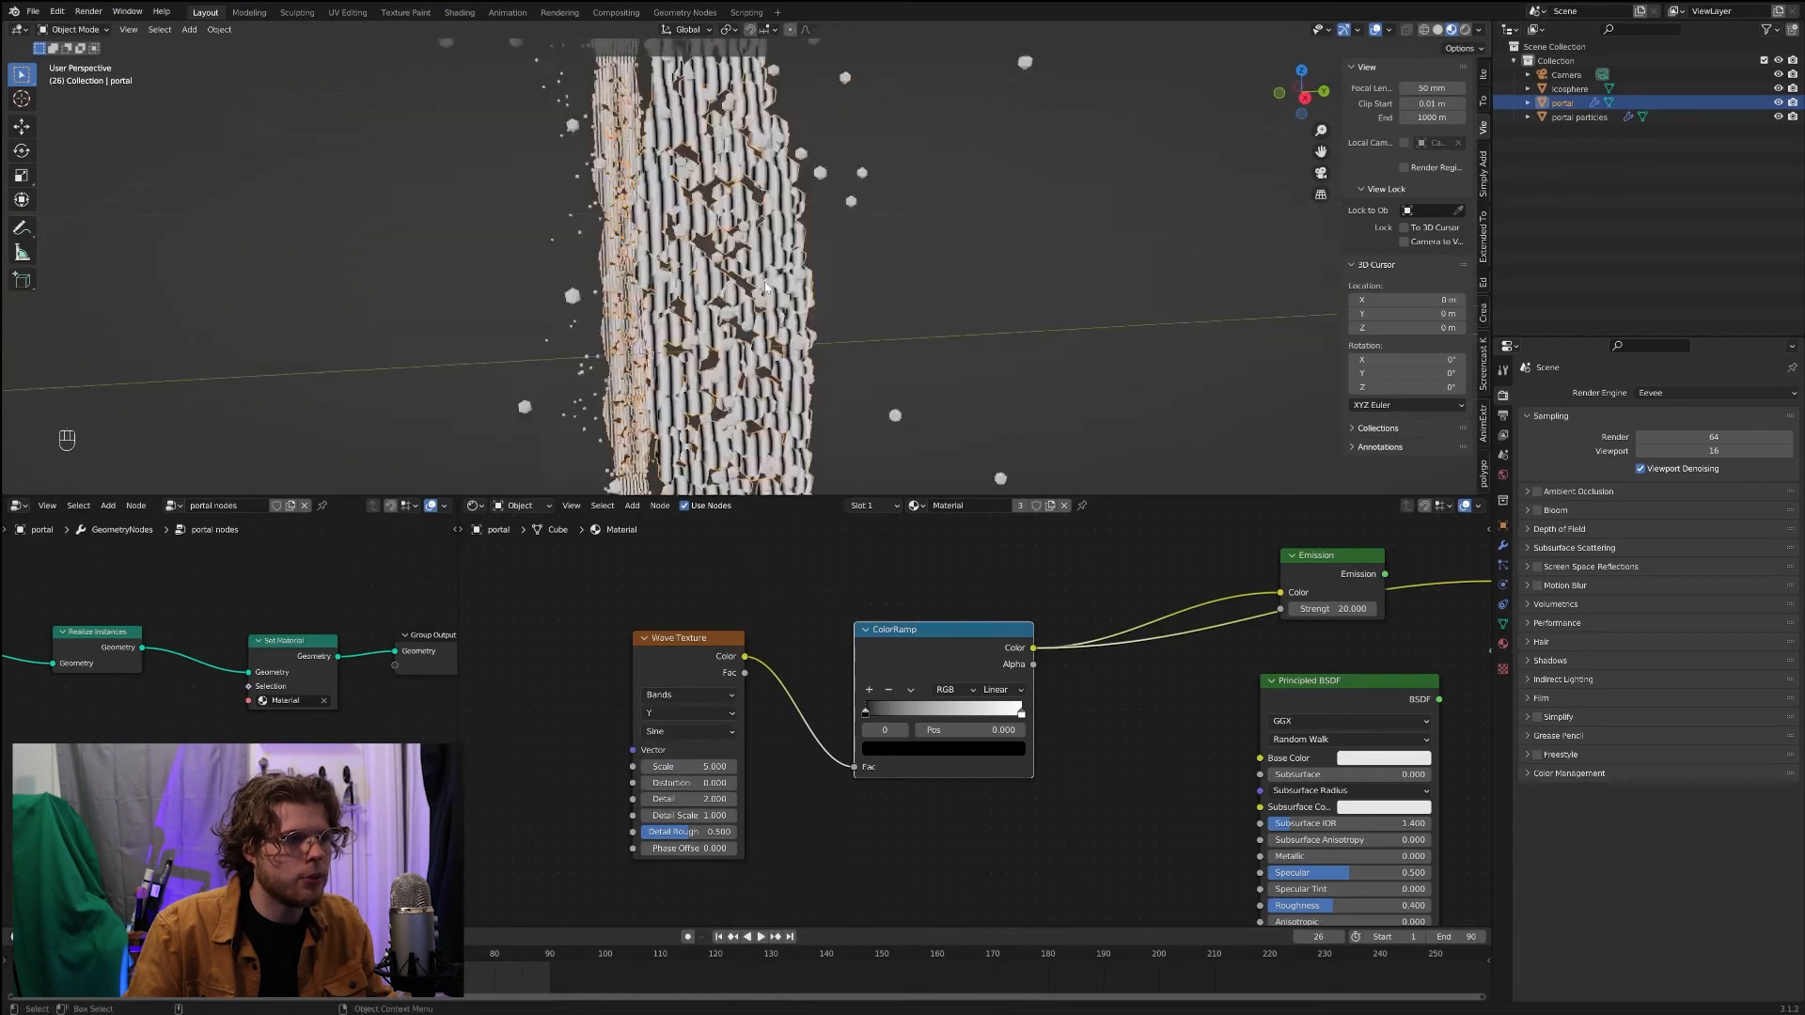
{"action": "scroll", "coordinate": [785, 414], "scroll_direction": "up", "scroll_amount": 2}
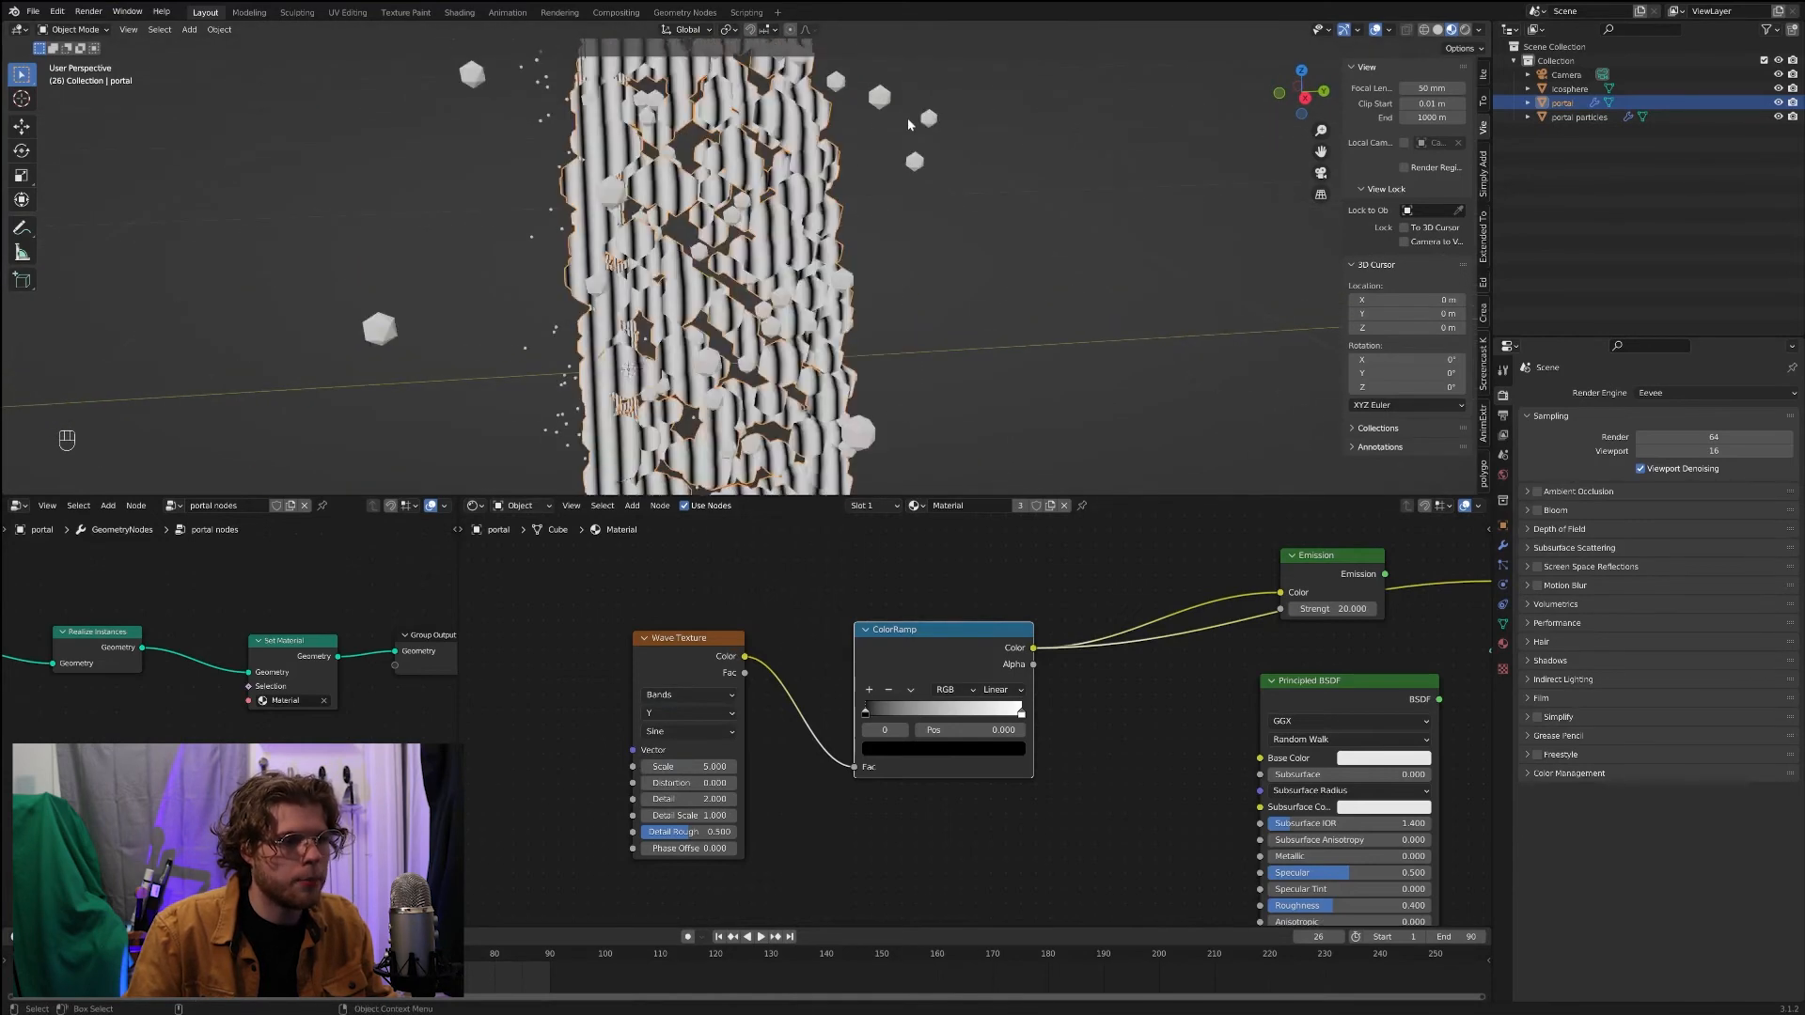
Step: Set the Wave Texture's scale to 0.1
{"action": "left_click", "coordinate": [696, 766]}
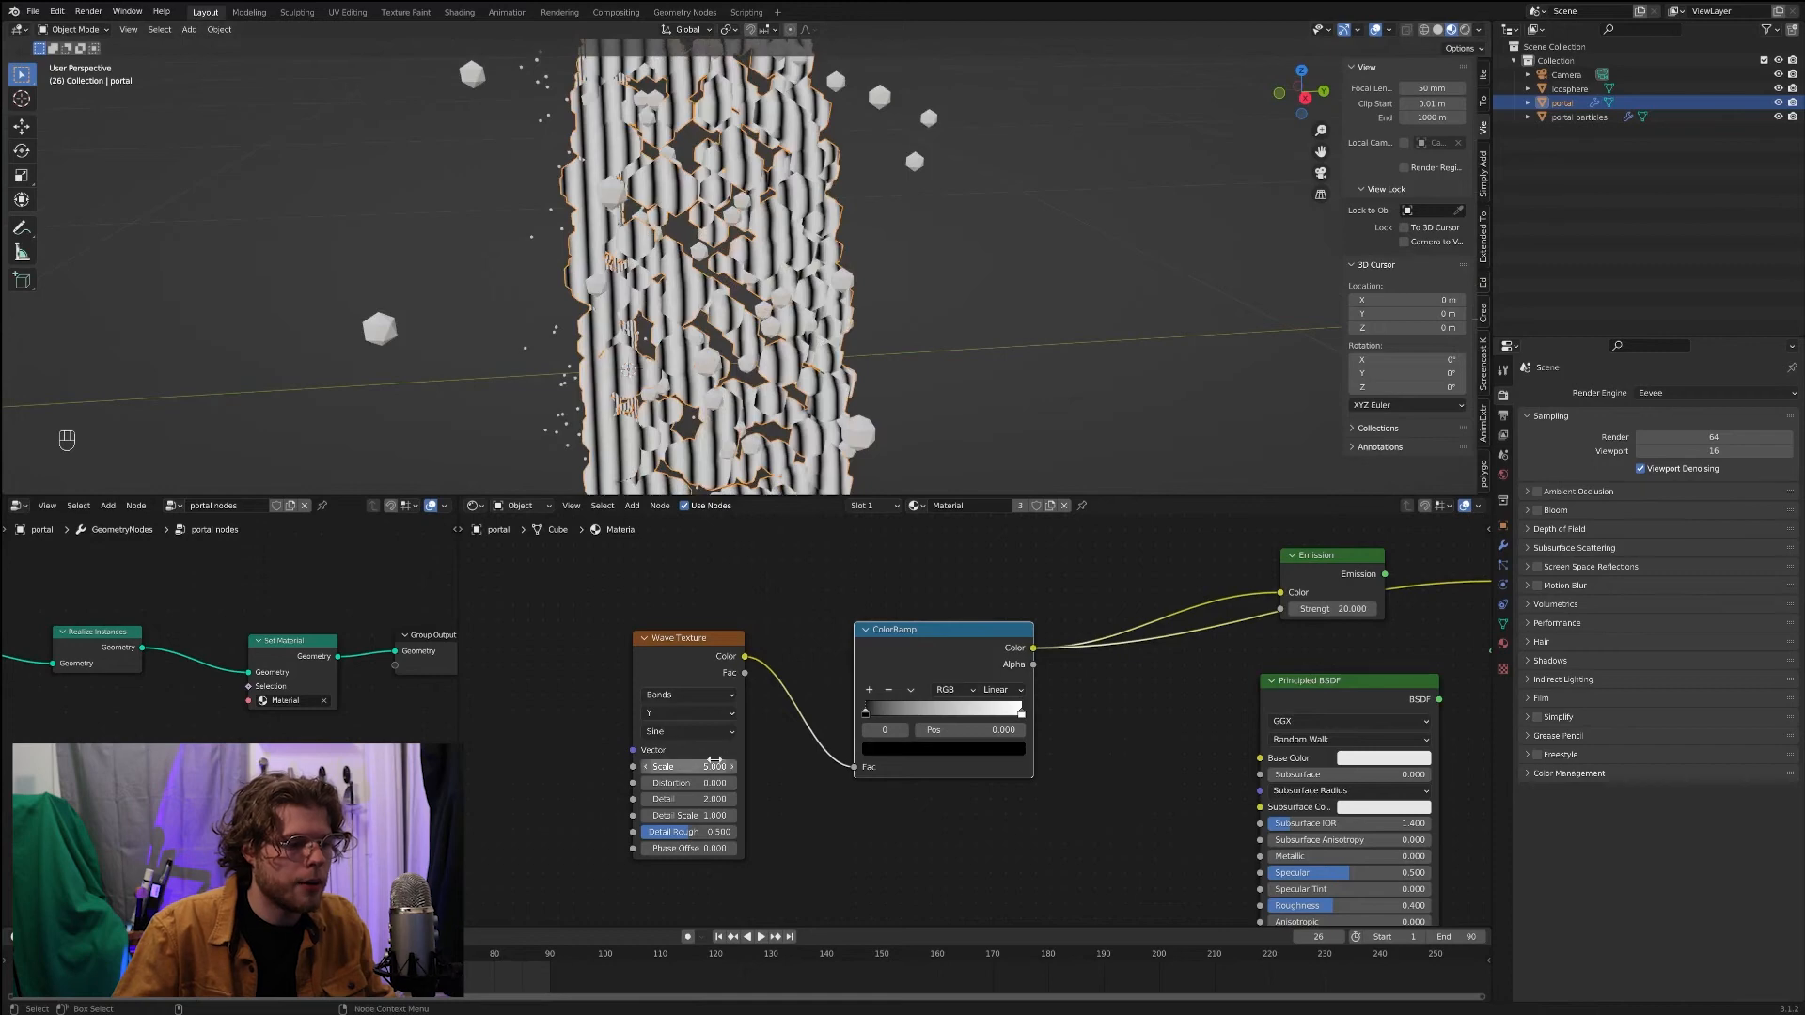
{"action": "type", "text": ".1"}
{"action": "key", "text": "Return"}
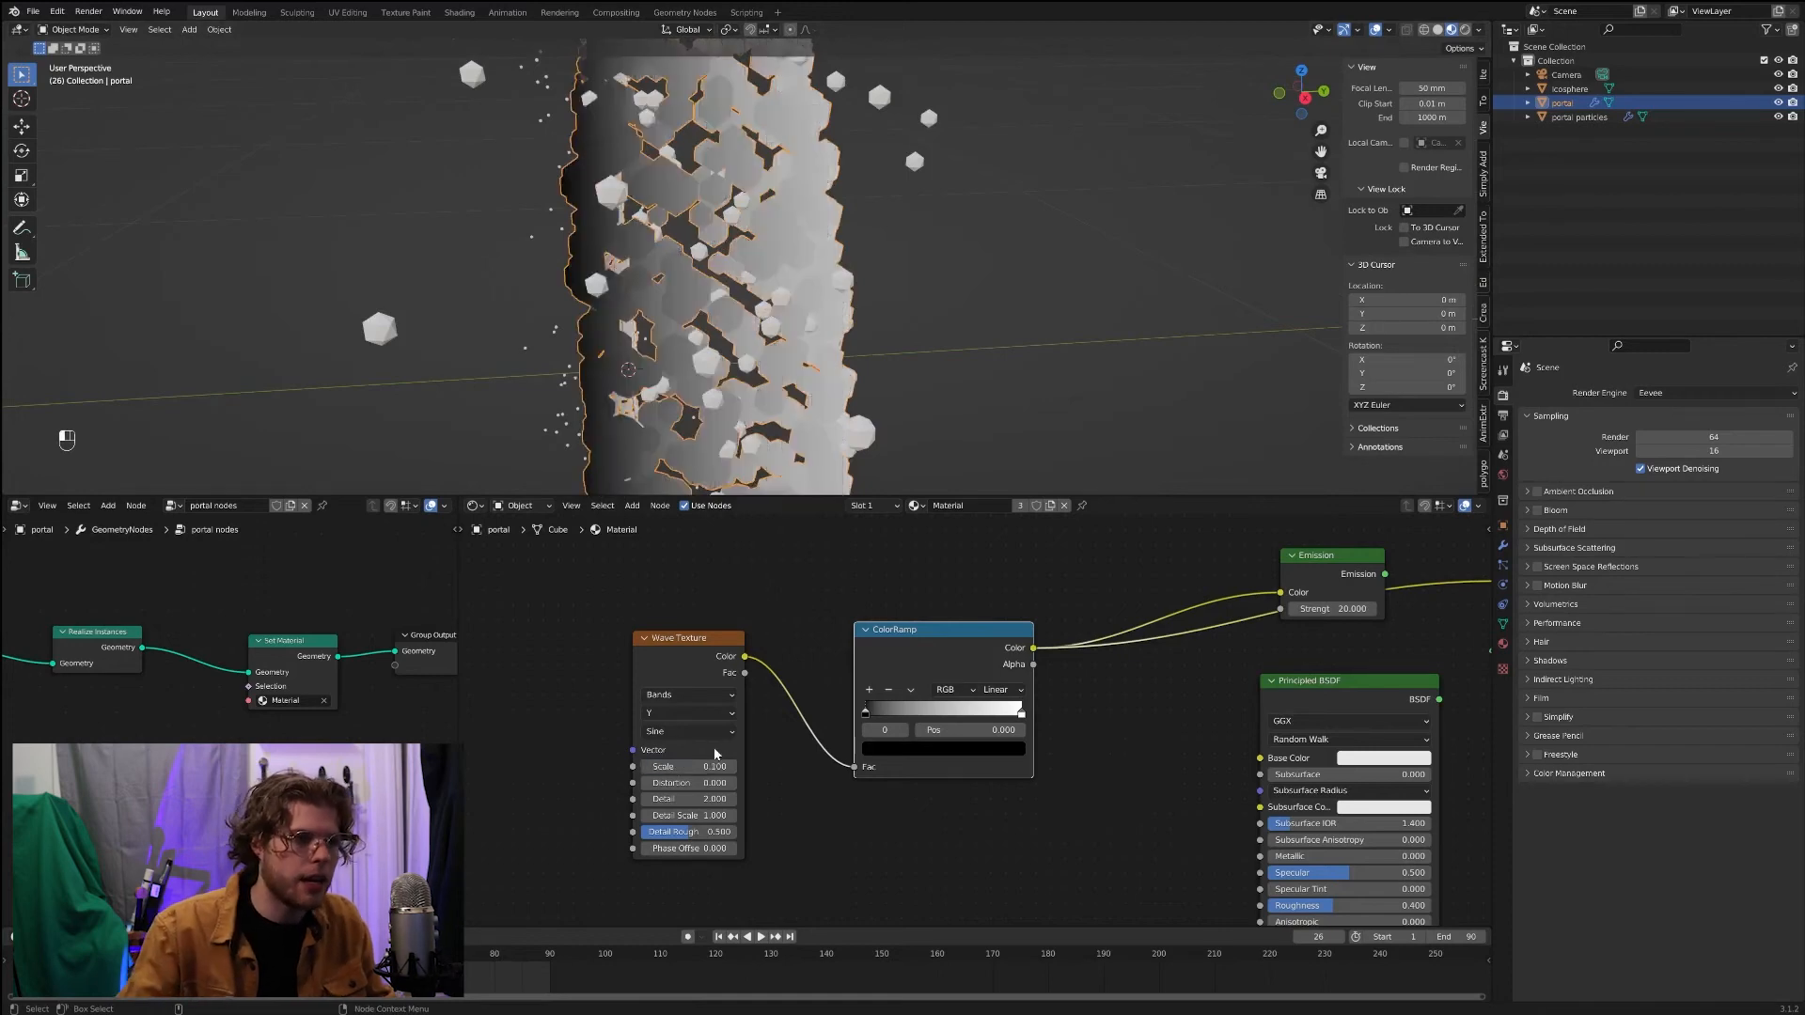
{"action": "scroll", "coordinate": [780, 282], "scroll_direction": "down", "scroll_amount": 4}
{"action": "middle_click_drag", "start_coordinate": [788, 282], "coordinate": [777, 284]}
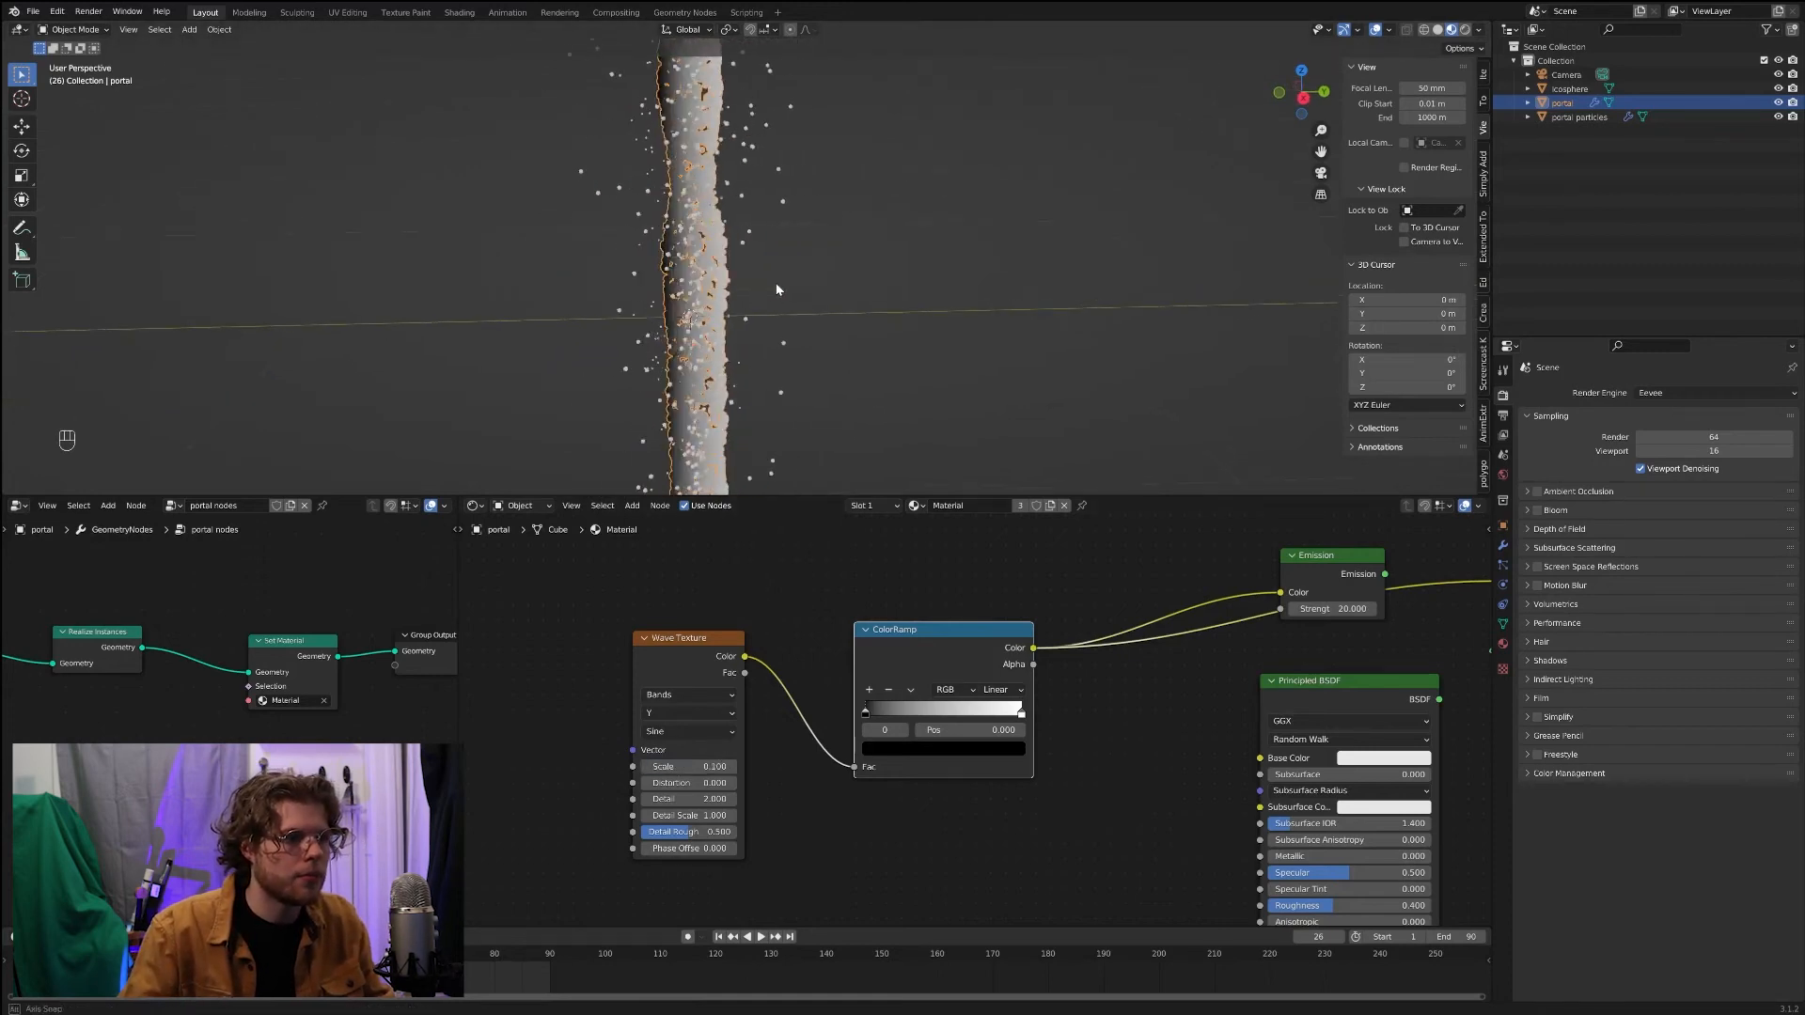
Step: Try a scale of 0.2 on the Wave Texture
{"action": "left_click", "coordinate": [699, 762]}
{"action": "type", "text": ".2"}
{"action": "key", "text": "Return"}
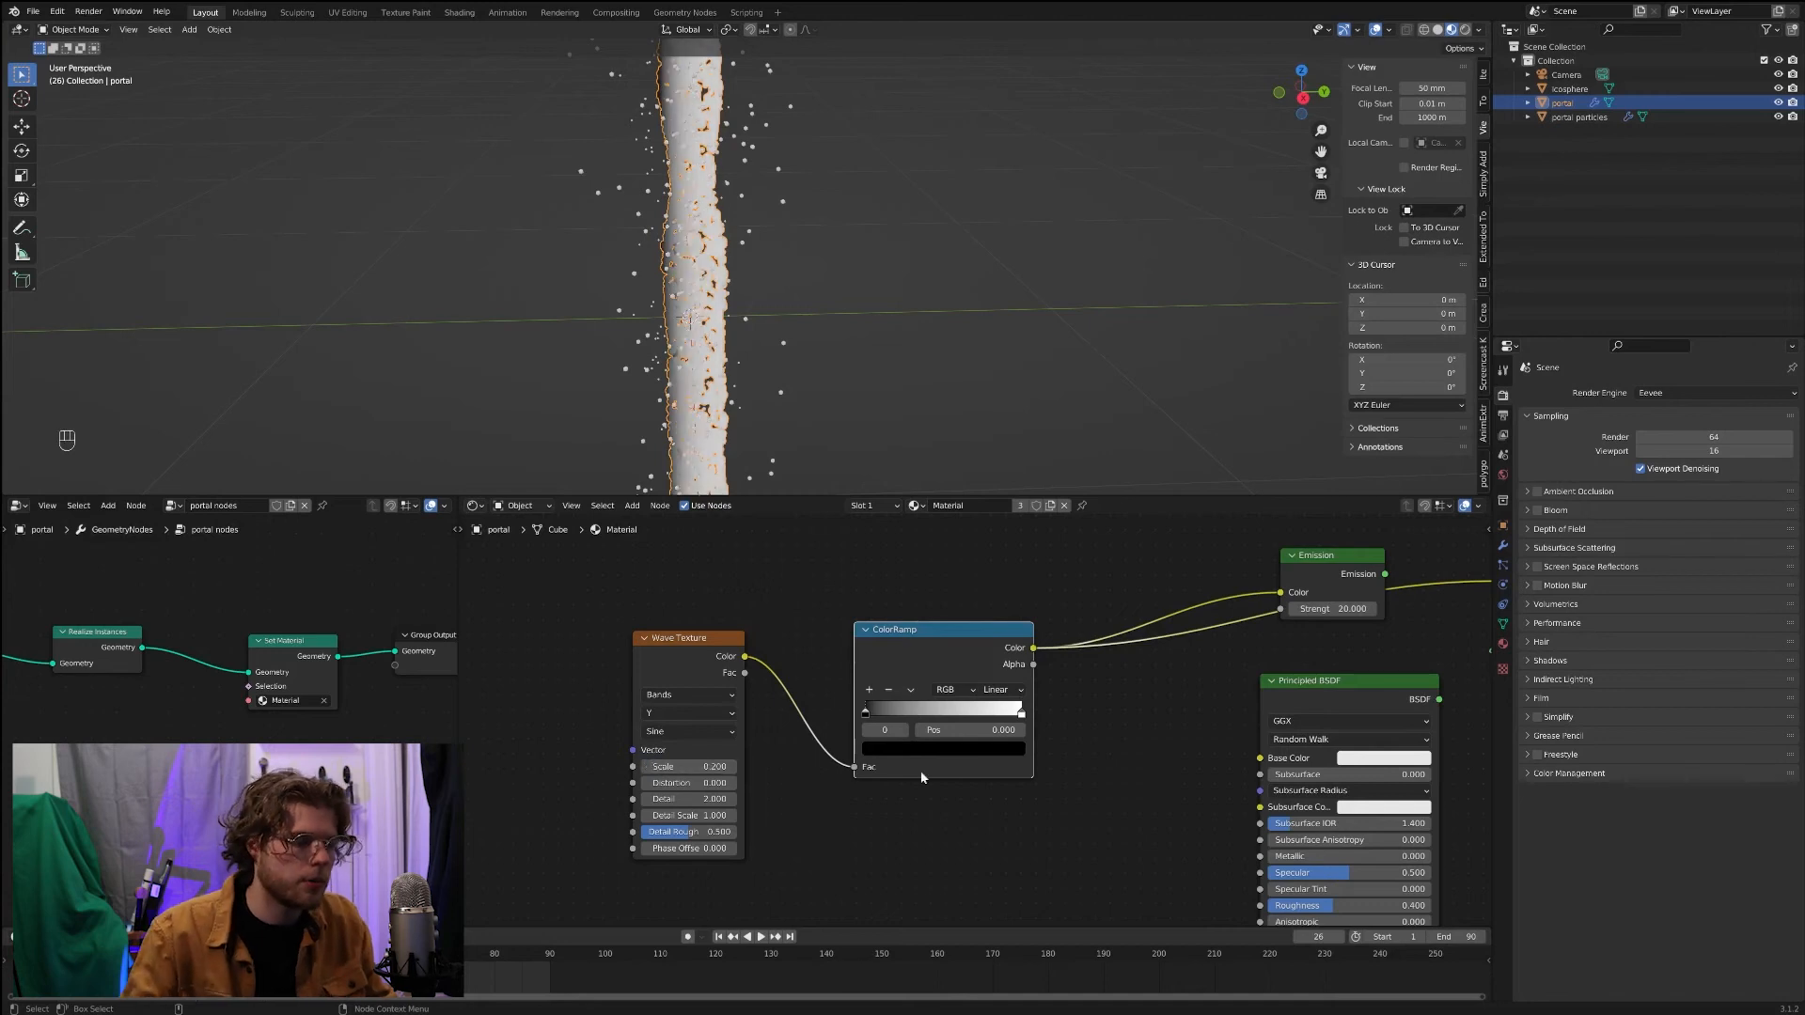
Step: Raise the Wave Texture's distortion to about 6.5 and set its scale back to 0.1
{"action": "left_click_drag", "start_coordinate": [689, 783], "coordinate": [752, 783]}
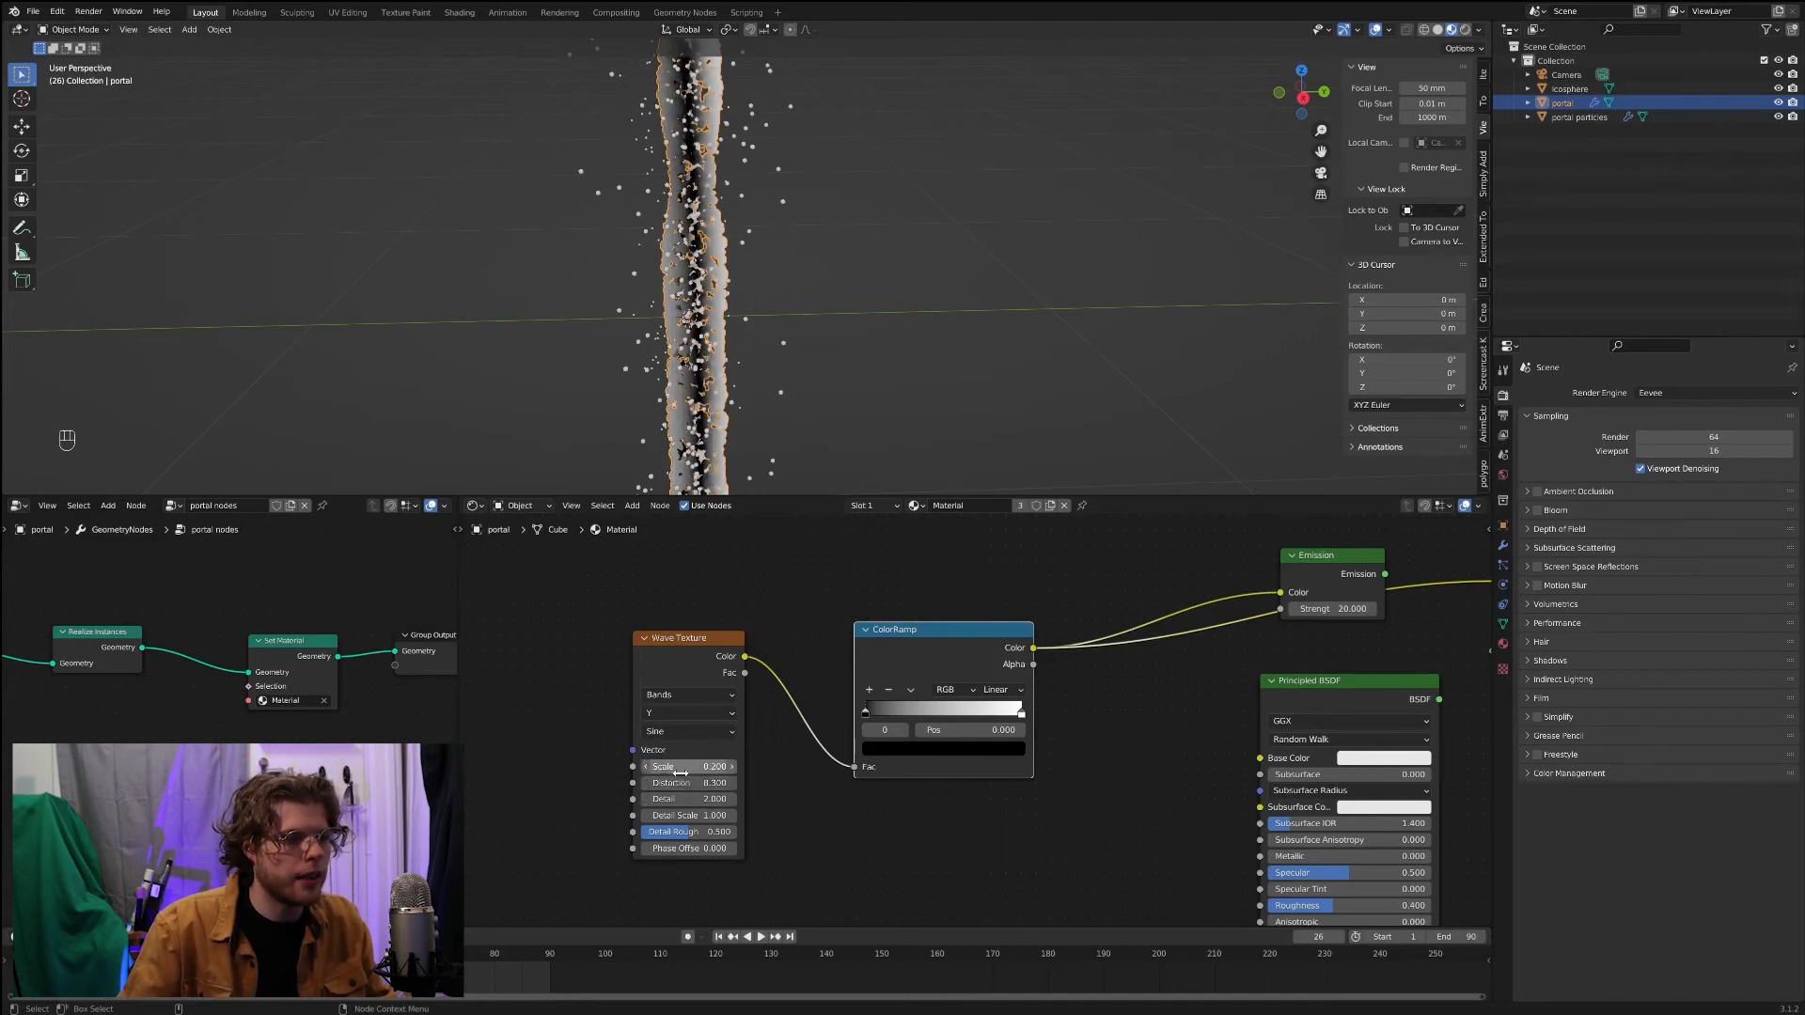
{"action": "left_click", "coordinate": [648, 767]}
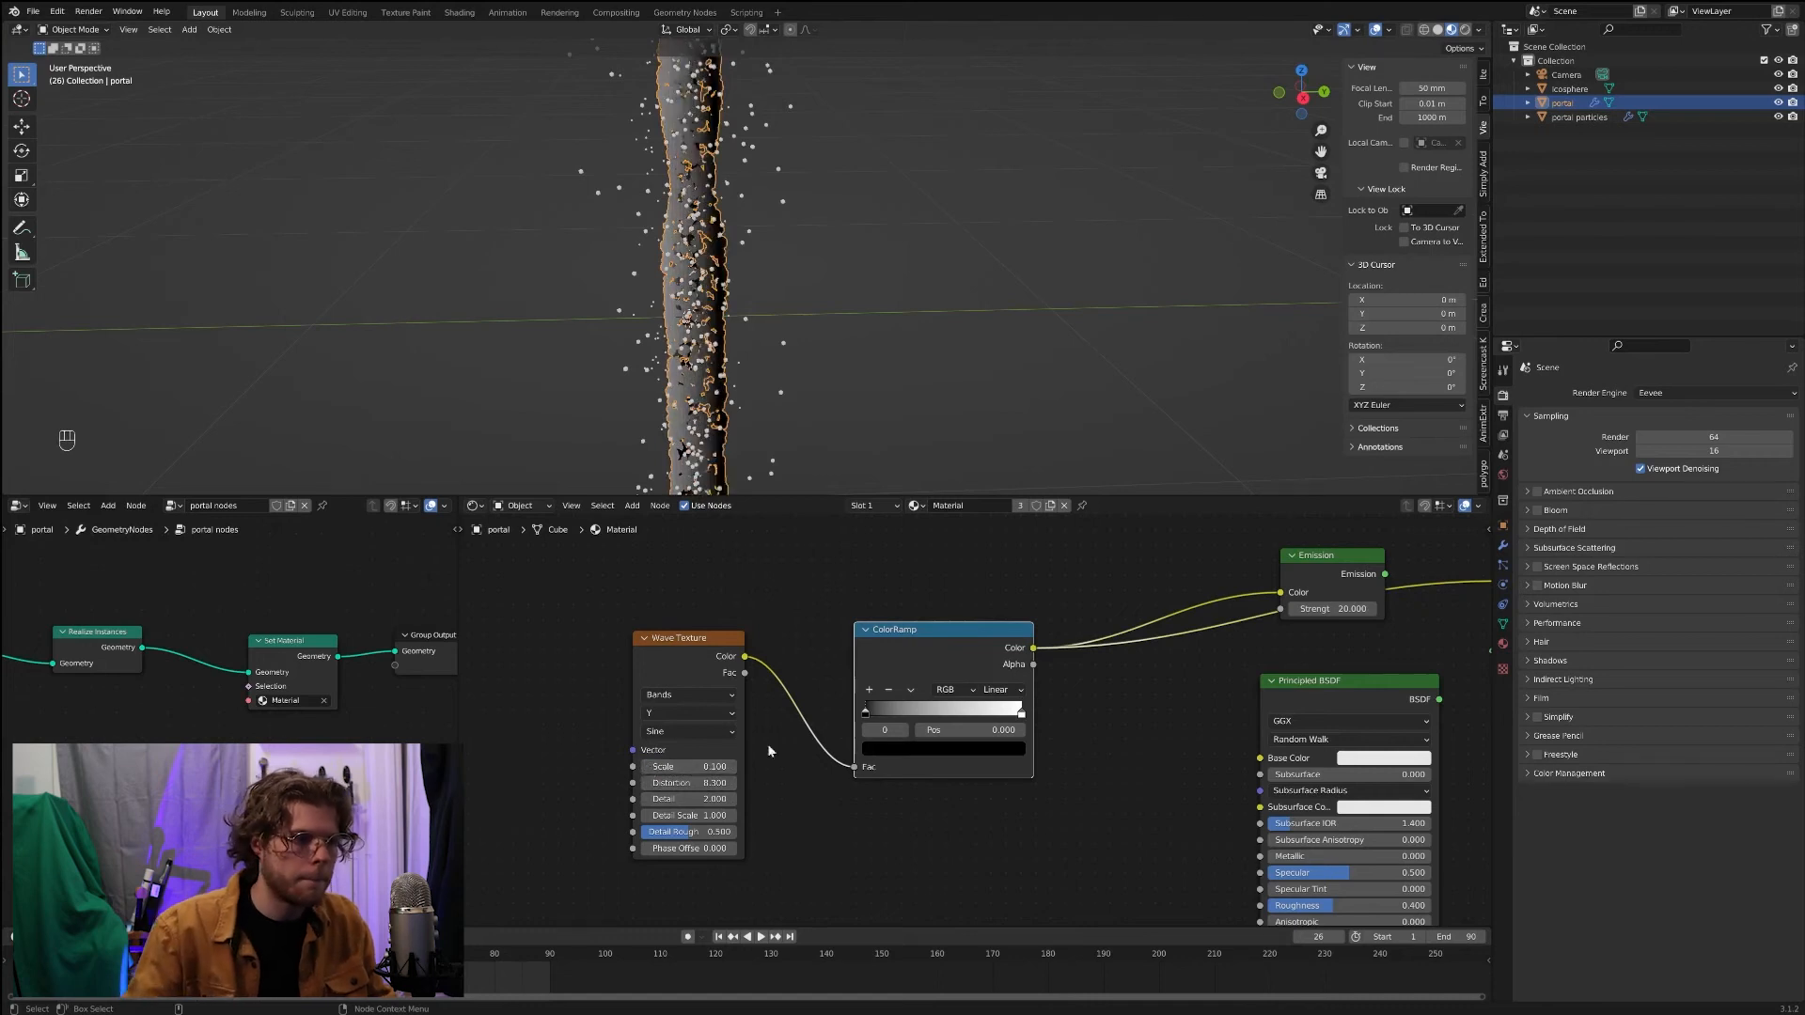
{"action": "left_click_drag", "start_coordinate": [691, 783], "coordinate": [658, 783]}
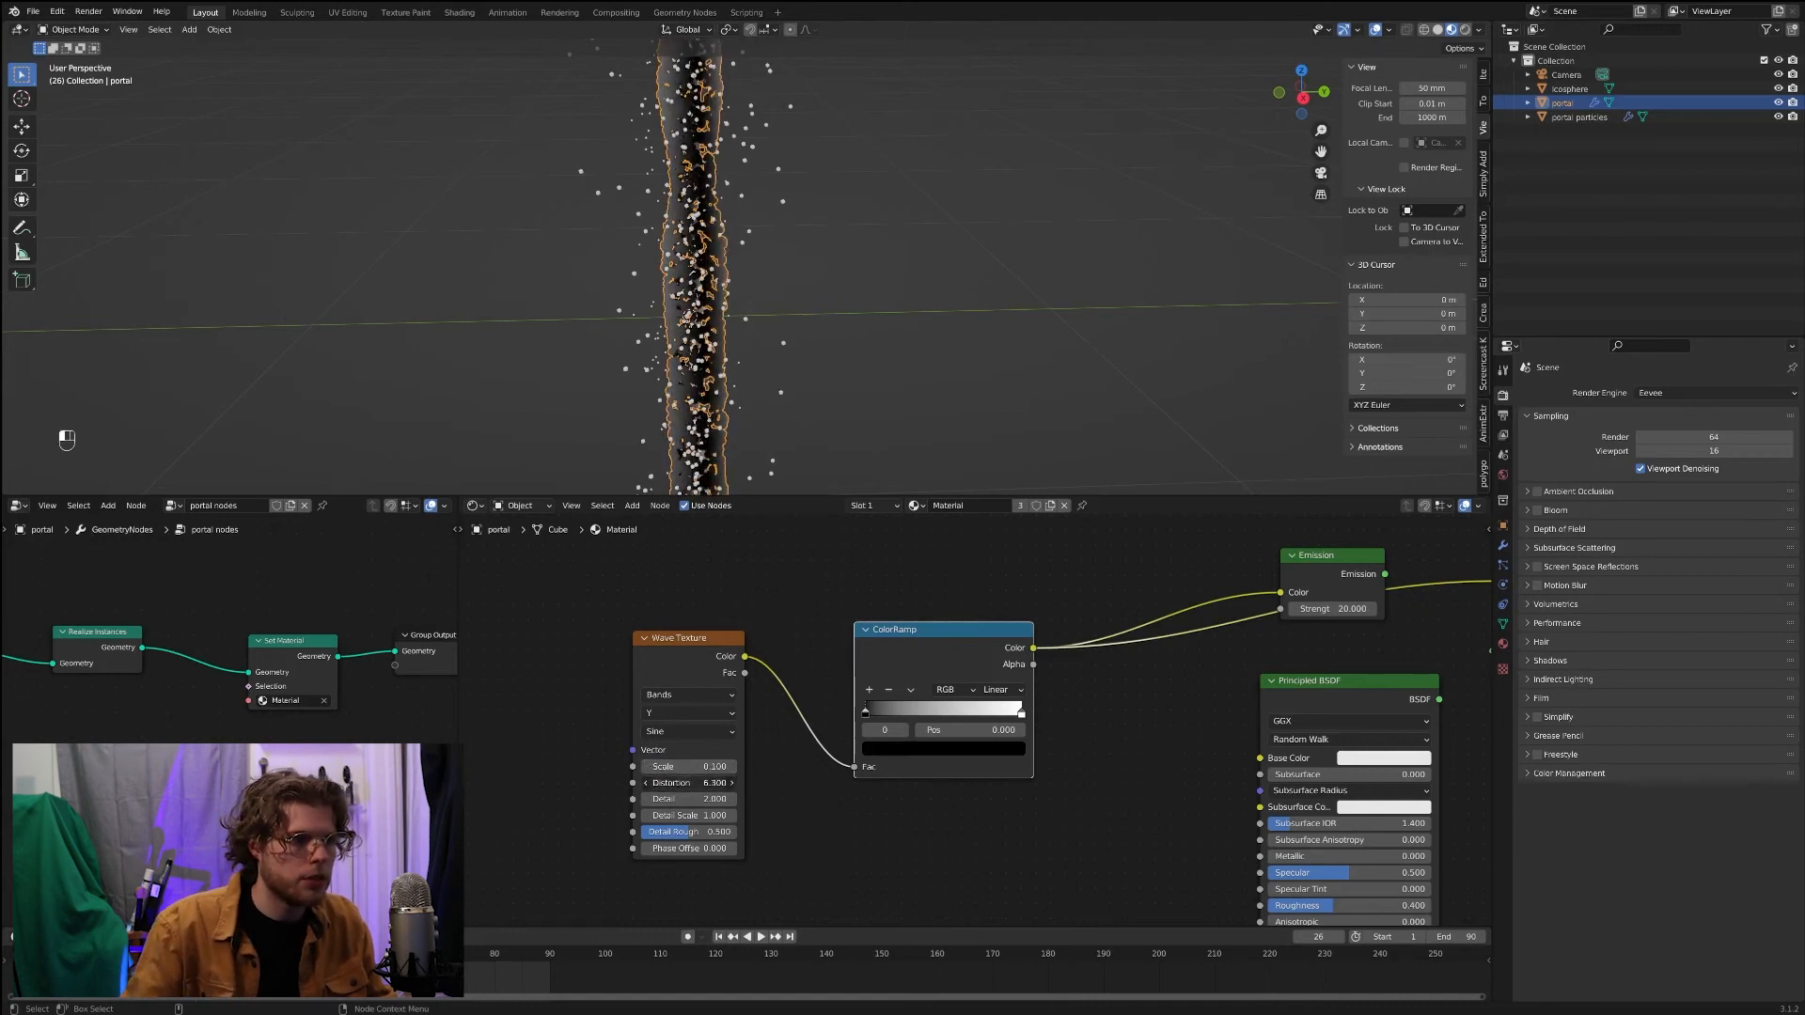
{"action": "middle_click_drag", "start_coordinate": [733, 310], "coordinate": [905, 254]}
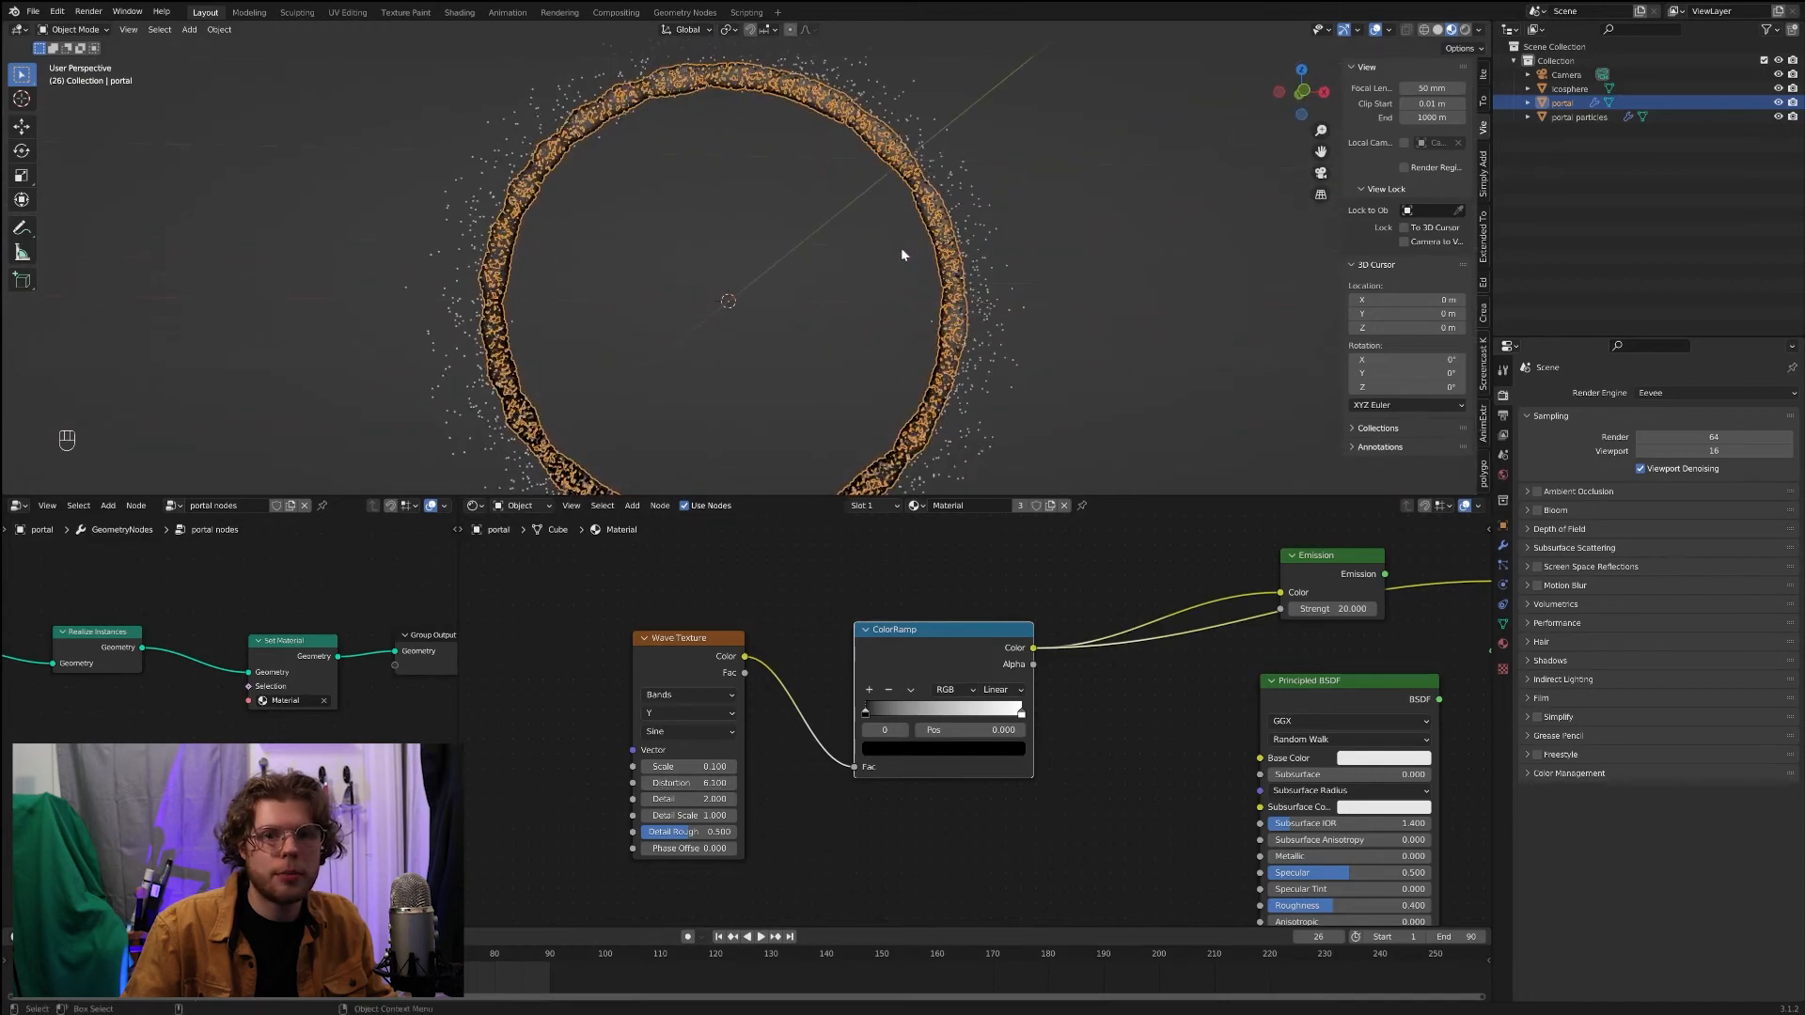
Step: Fine-tune the Wave Texture's distortion to about 6.9 and save the file
{"action": "left_click", "coordinate": [733, 785]}
{"action": "middle_click_drag", "start_coordinate": [1032, 339], "coordinate": [846, 342]}
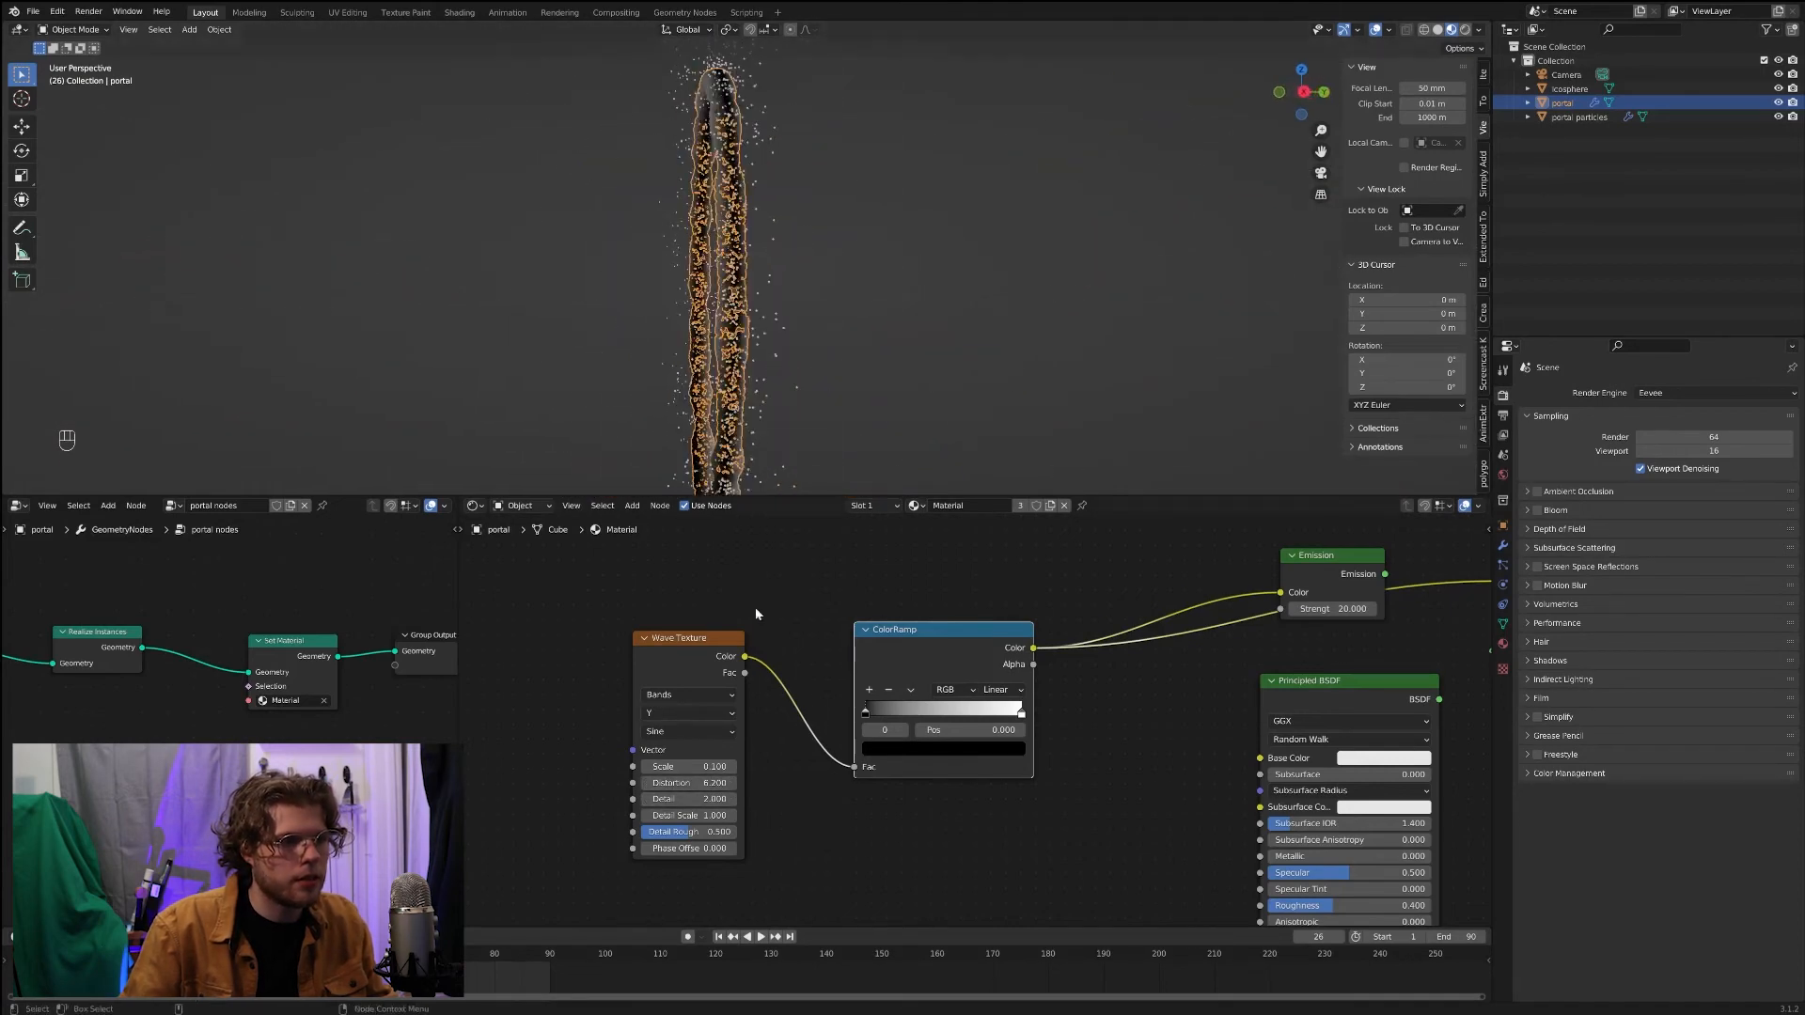
{"action": "left_click_drag", "start_coordinate": [700, 783], "coordinate": [721, 783]}
{"action": "middle_click_drag", "start_coordinate": [760, 256], "coordinate": [909, 254]}
{"action": "scroll", "coordinate": [951, 269], "scroll_direction": "down", "scroll_amount": 4}
{"action": "key", "text": "ctrl+s"}
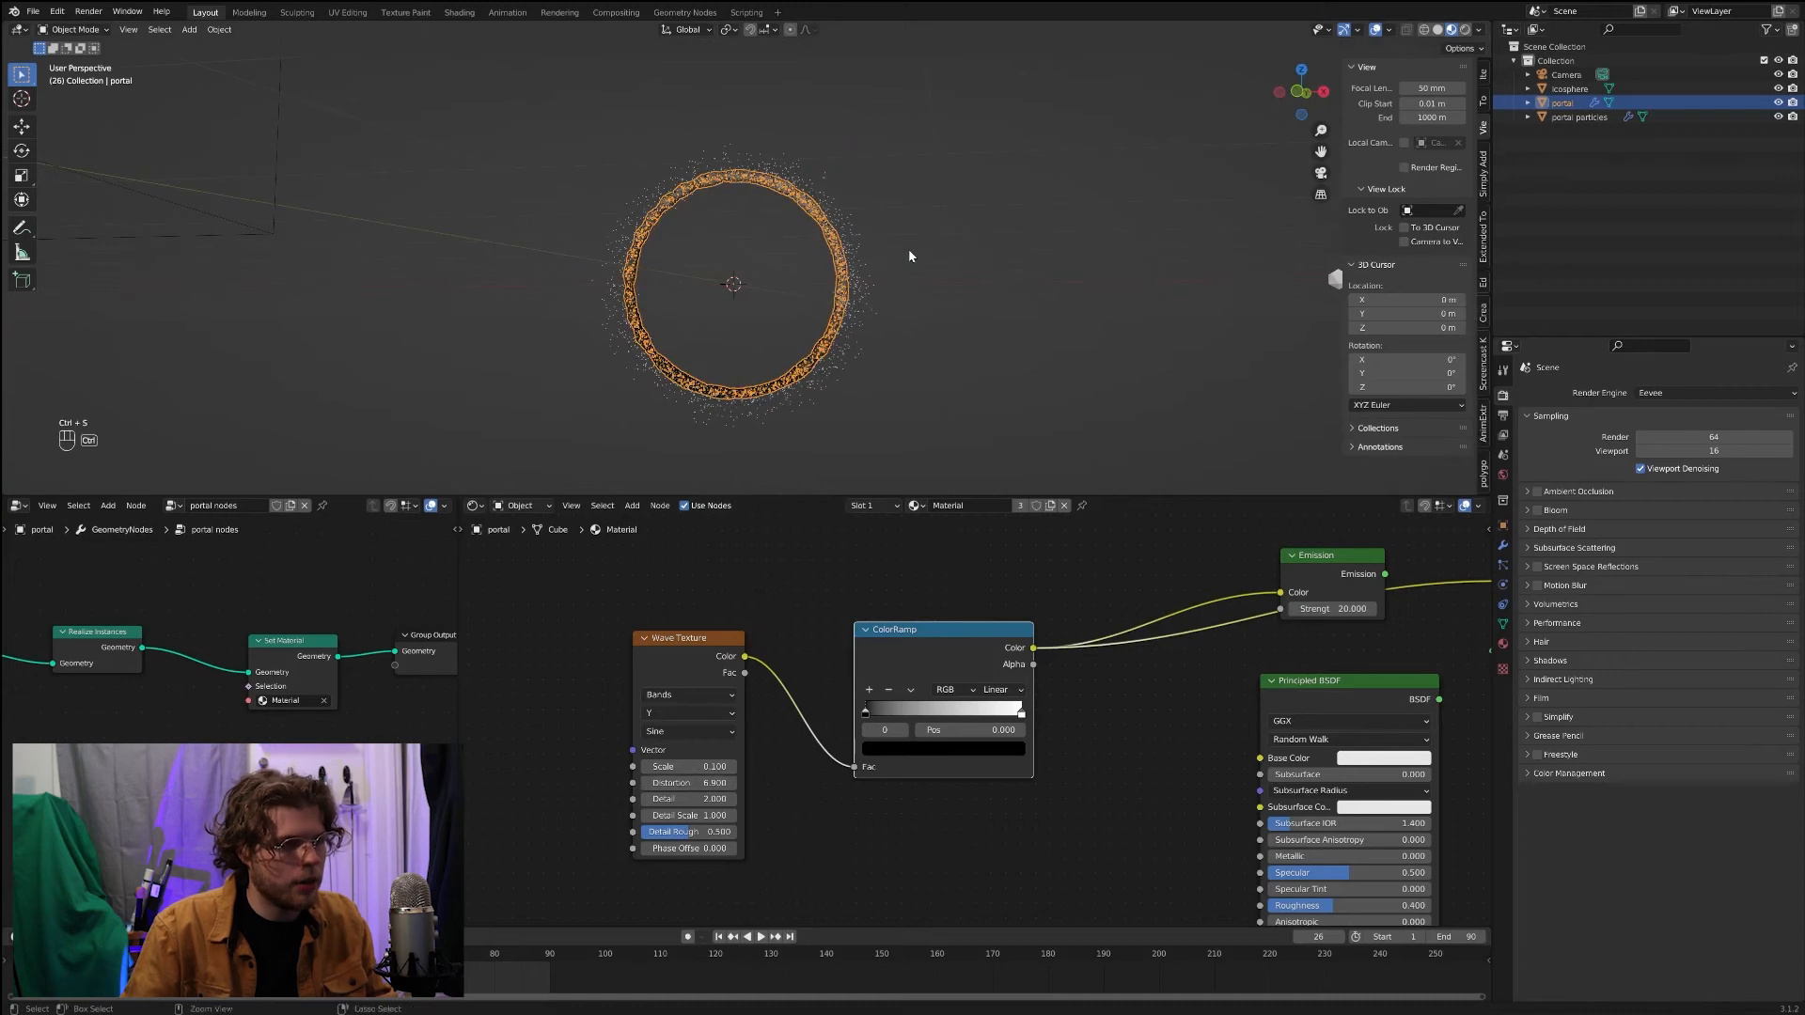
Step: Deselect the portal and route the Emission node back into the Material Output's Surface
{"action": "scroll", "coordinate": [909, 256], "scroll_direction": "up", "scroll_amount": 2}
{"action": "left_click", "coordinate": [1092, 318]}
{"action": "mouse_move", "coordinate": [1092, 318]}
{"action": "middle_mouse_down"}
{"action": "mouse_move", "coordinate": [1065, 317]}
{"action": "mouse_move", "coordinate": [1167, 299]}
{"action": "mouse_move", "coordinate": [1047, 329]}
{"action": "mouse_move", "coordinate": [1019, 294]}
{"action": "mouse_move", "coordinate": [1066, 297]}
{"action": "middle_mouse_up"}
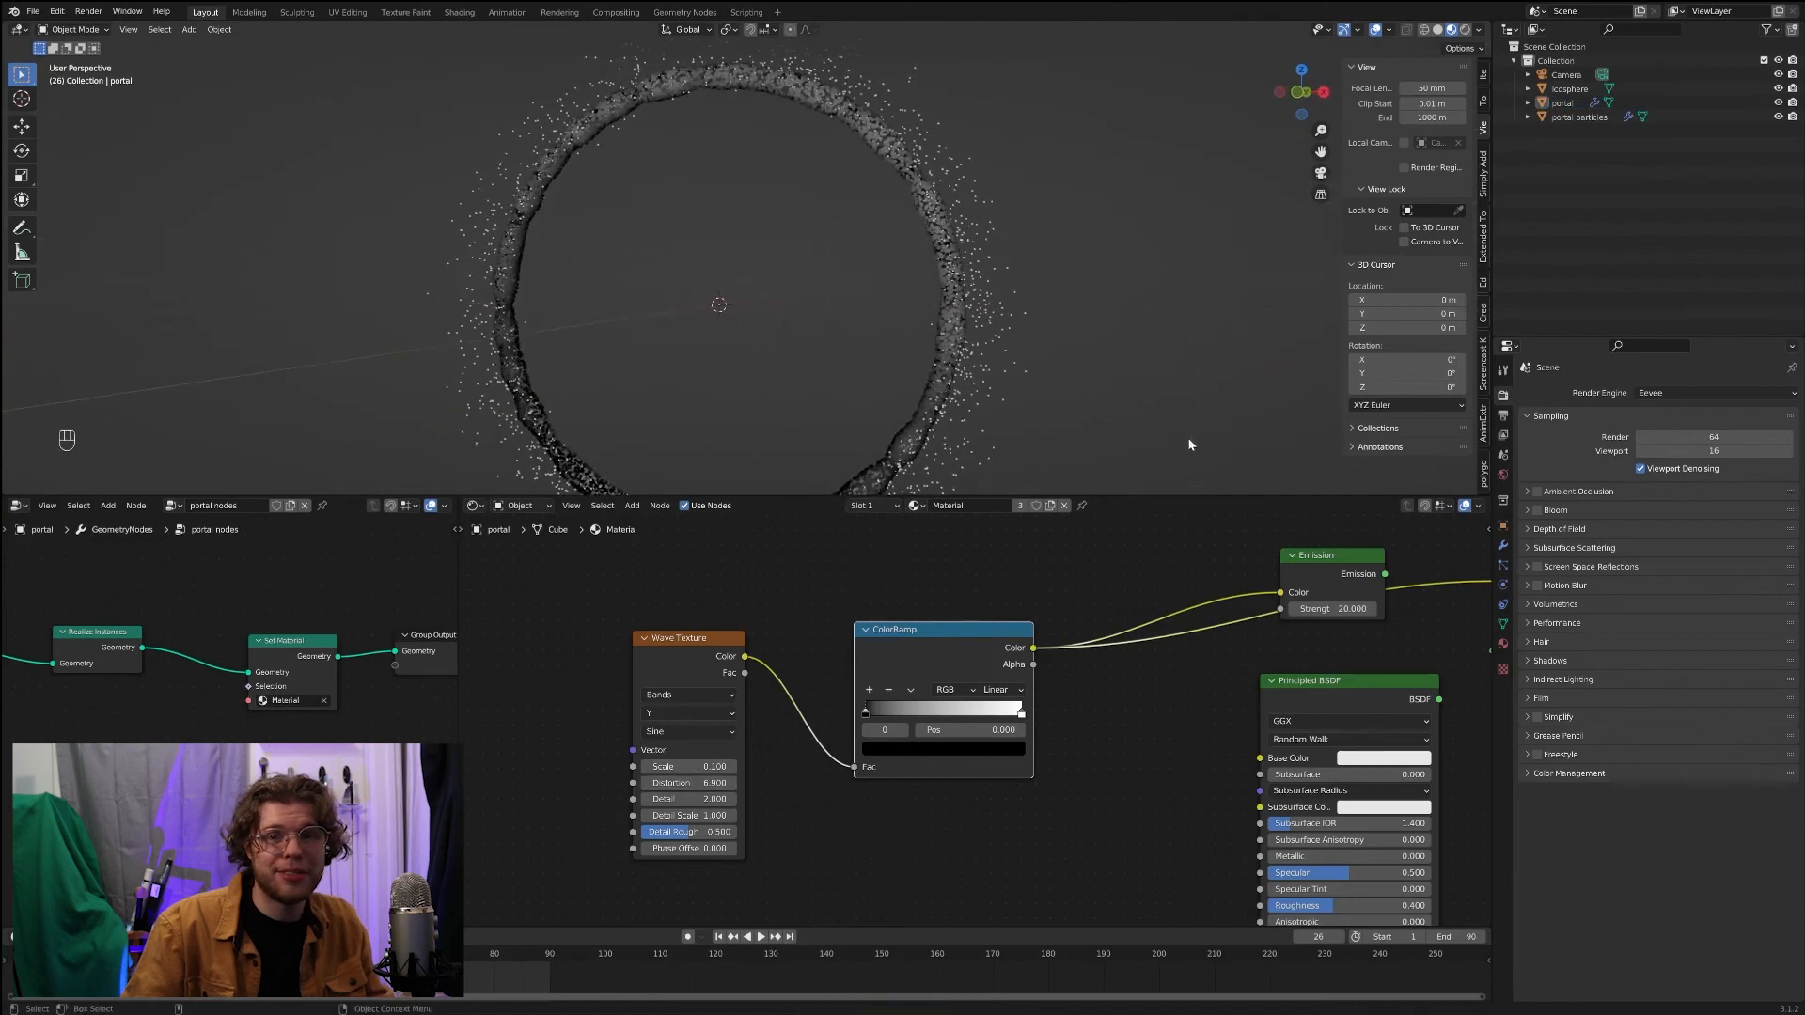
{"action": "middle_click_drag", "start_coordinate": [1146, 707], "coordinate": [1092, 697]}
{"action": "left_click", "coordinate": [1269, 554], "text": "ctrl+shift"}
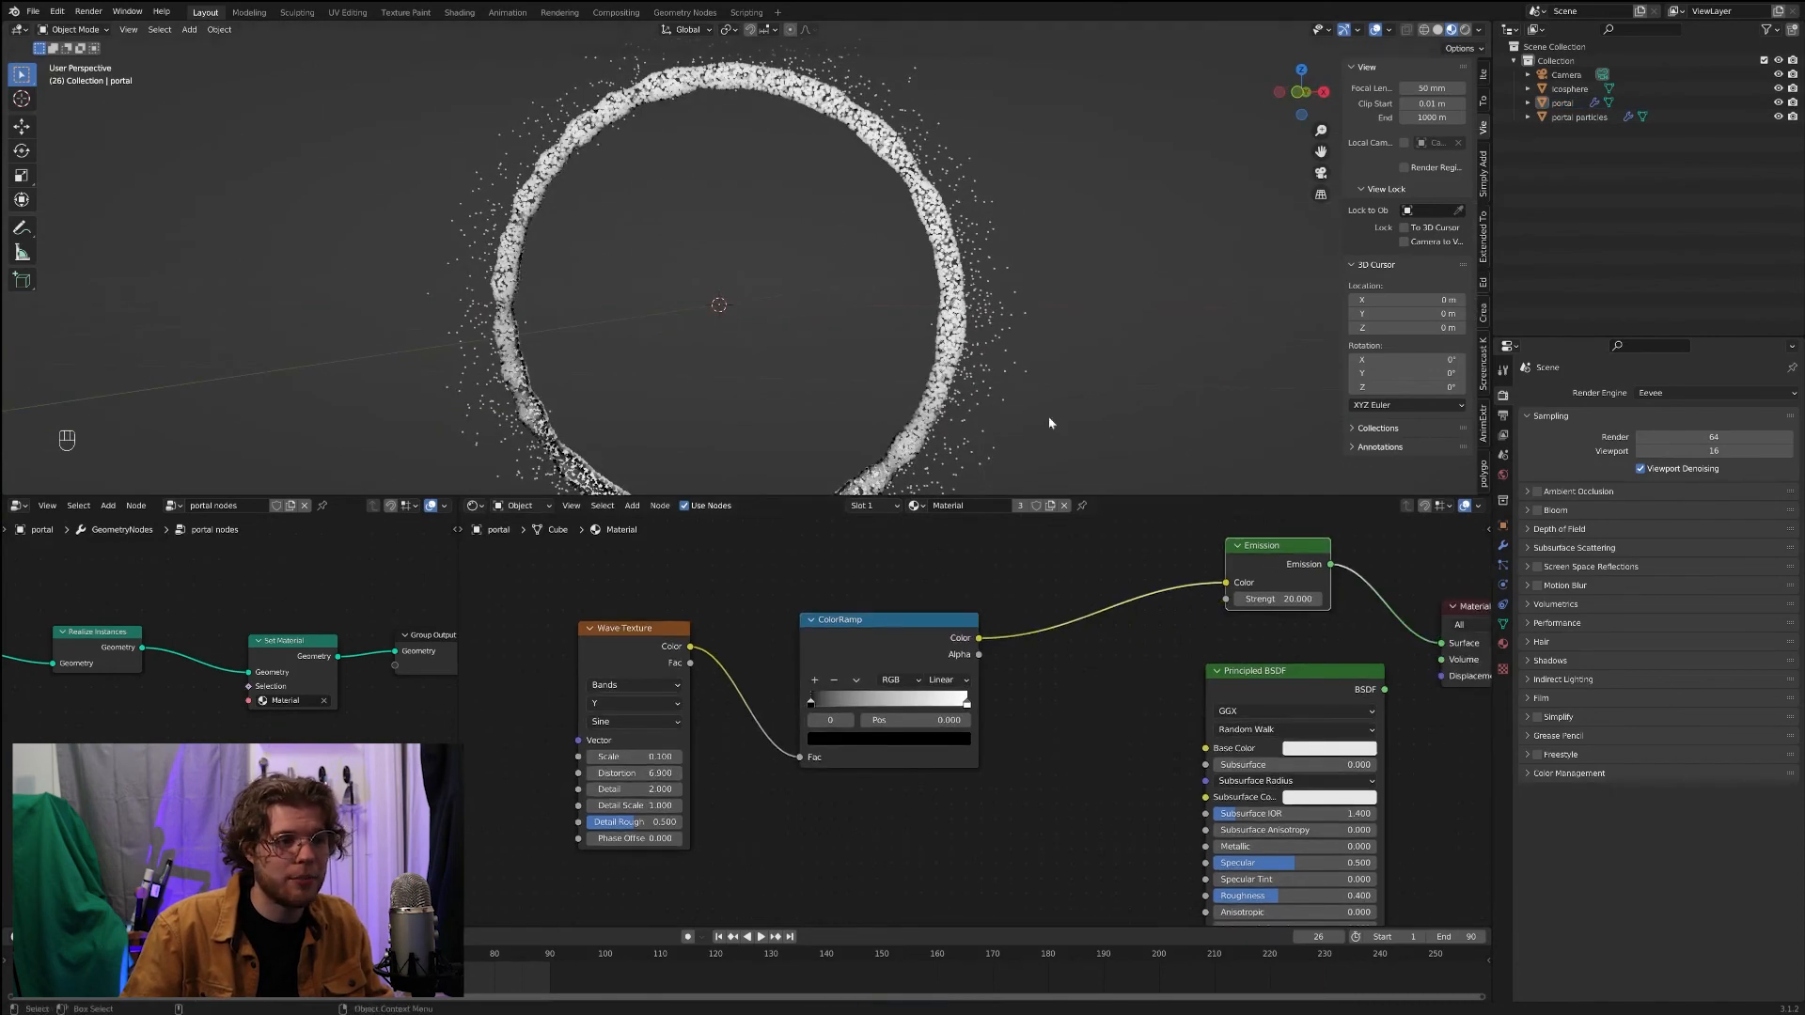
{"action": "scroll", "coordinate": [1051, 404], "scroll_direction": "up", "scroll_amount": 2}
{"action": "middle_click_drag", "start_coordinate": [1065, 362], "coordinate": [1020, 250]}
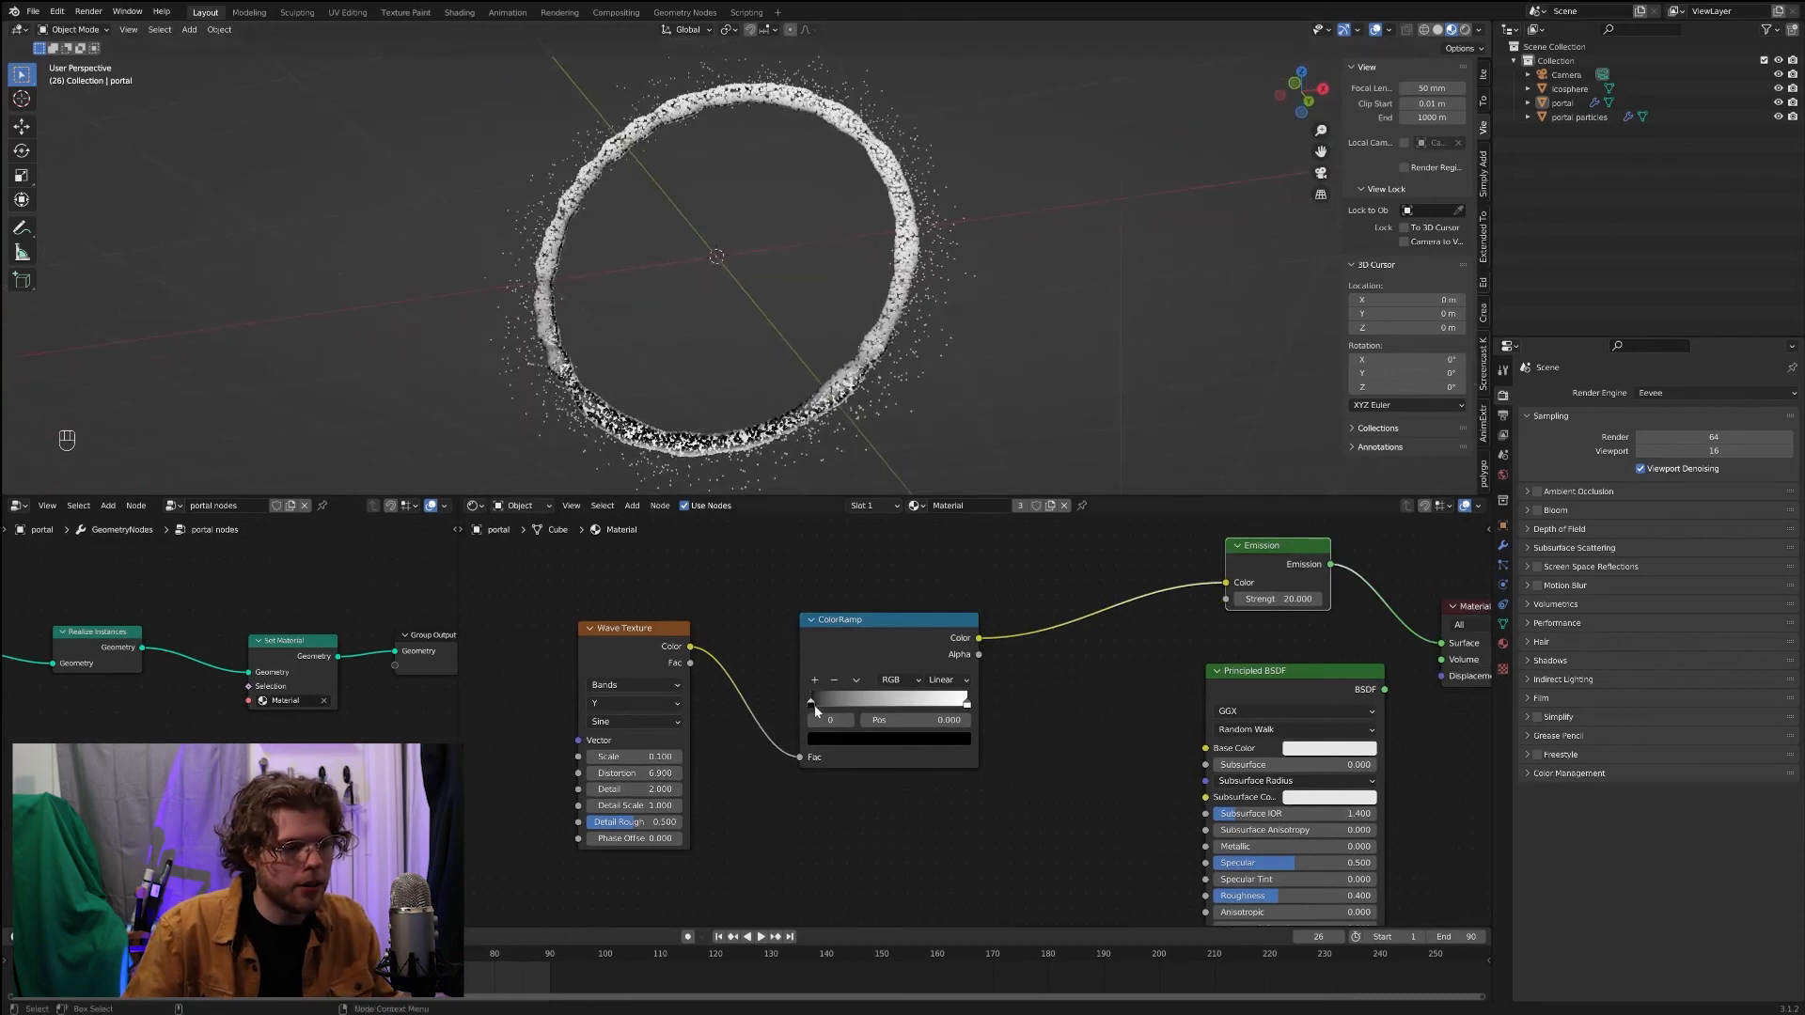
Step: Move the ColorRamp's black stop to about 0.06 and white stop to about 0.82, and lower the Wave Texture's distortion to about 6.8
{"action": "middle_click_drag", "start_coordinate": [940, 443], "coordinate": [885, 353]}
{"action": "scroll", "coordinate": [957, 329], "scroll_direction": "up", "scroll_amount": 4}
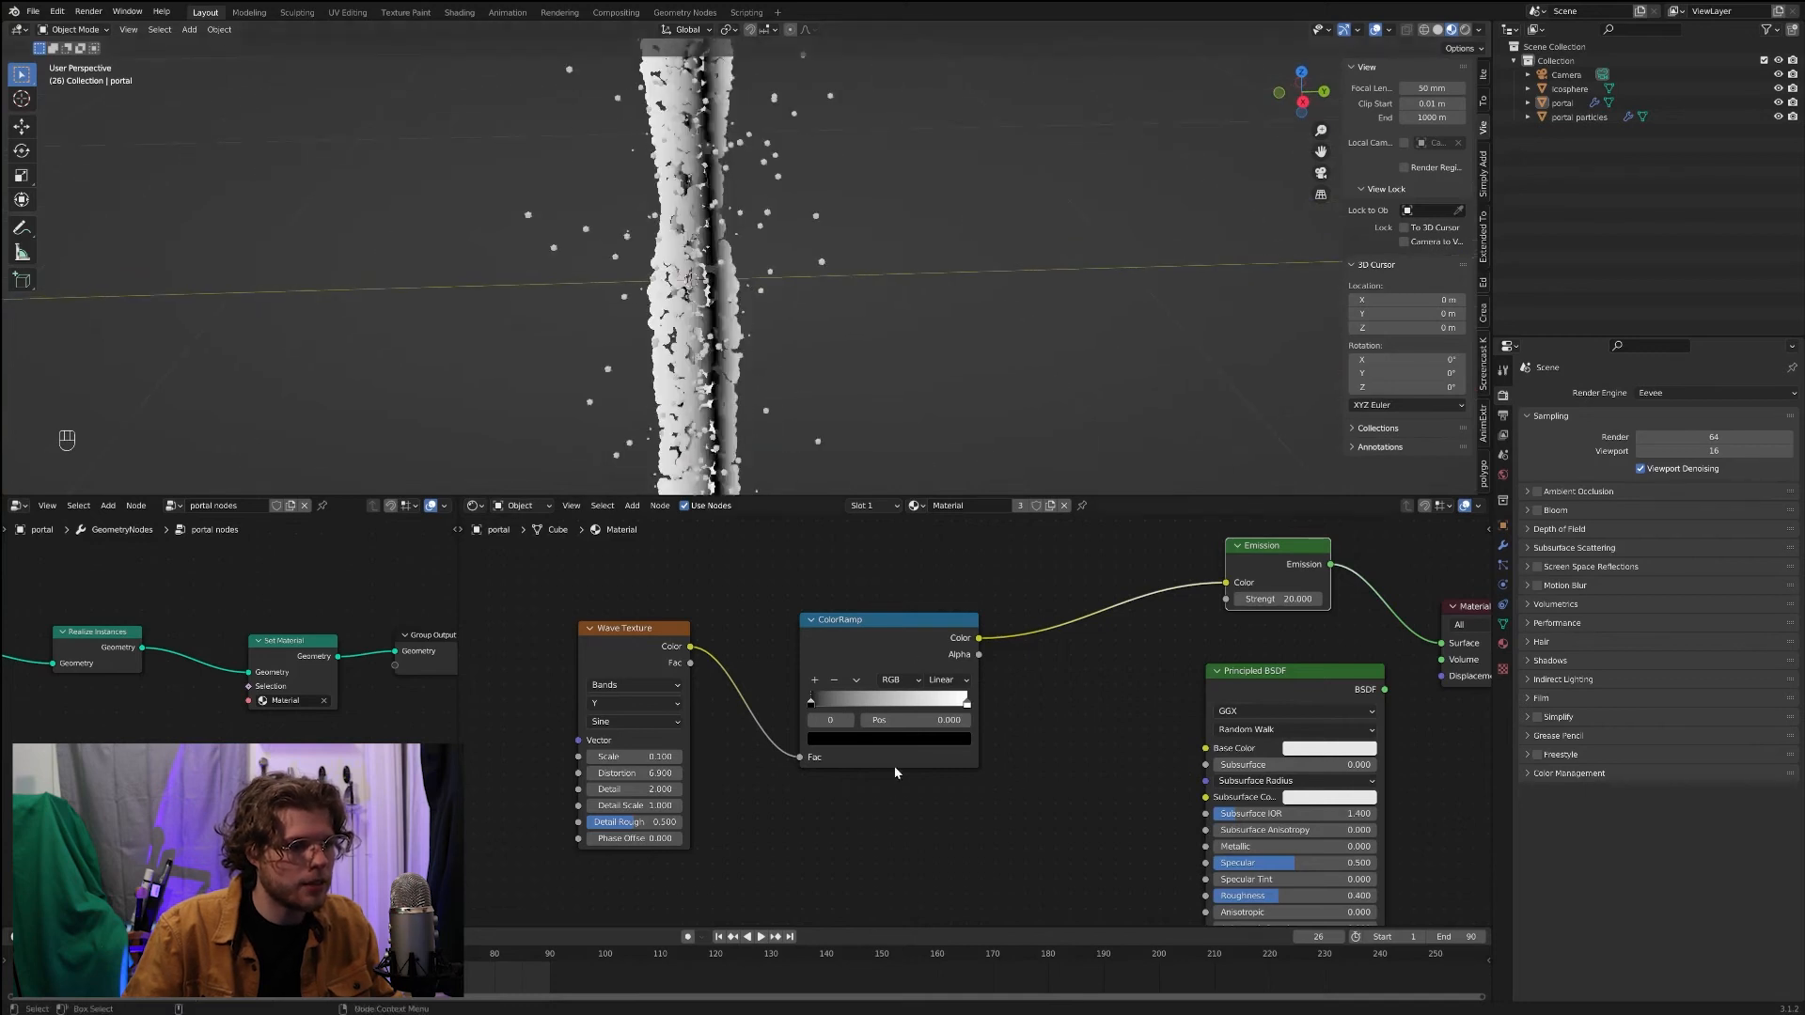
{"action": "left_click_drag", "start_coordinate": [813, 712], "coordinate": [836, 702]}
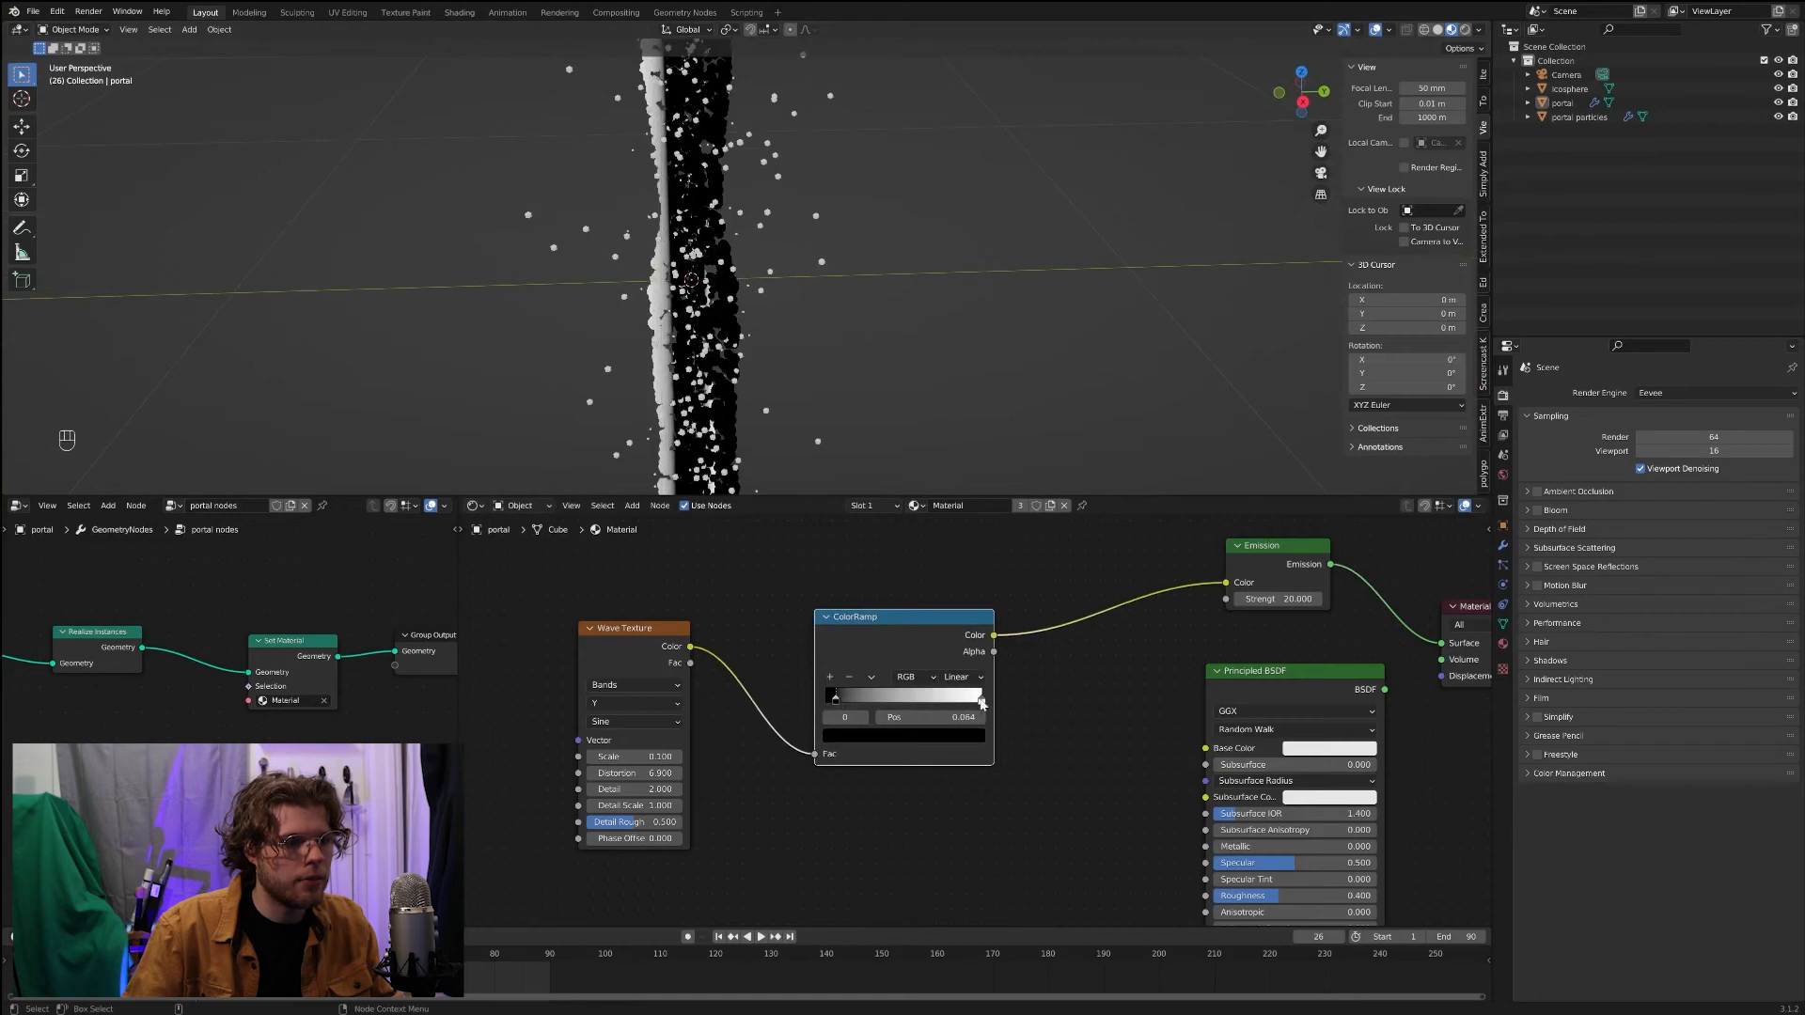
{"action": "left_click_drag", "start_coordinate": [982, 702], "coordinate": [947, 701]}
{"action": "left_click_drag", "start_coordinate": [654, 772], "coordinate": [571, 773]}
{"action": "middle_click_drag", "start_coordinate": [827, 141], "coordinate": [893, 339]}
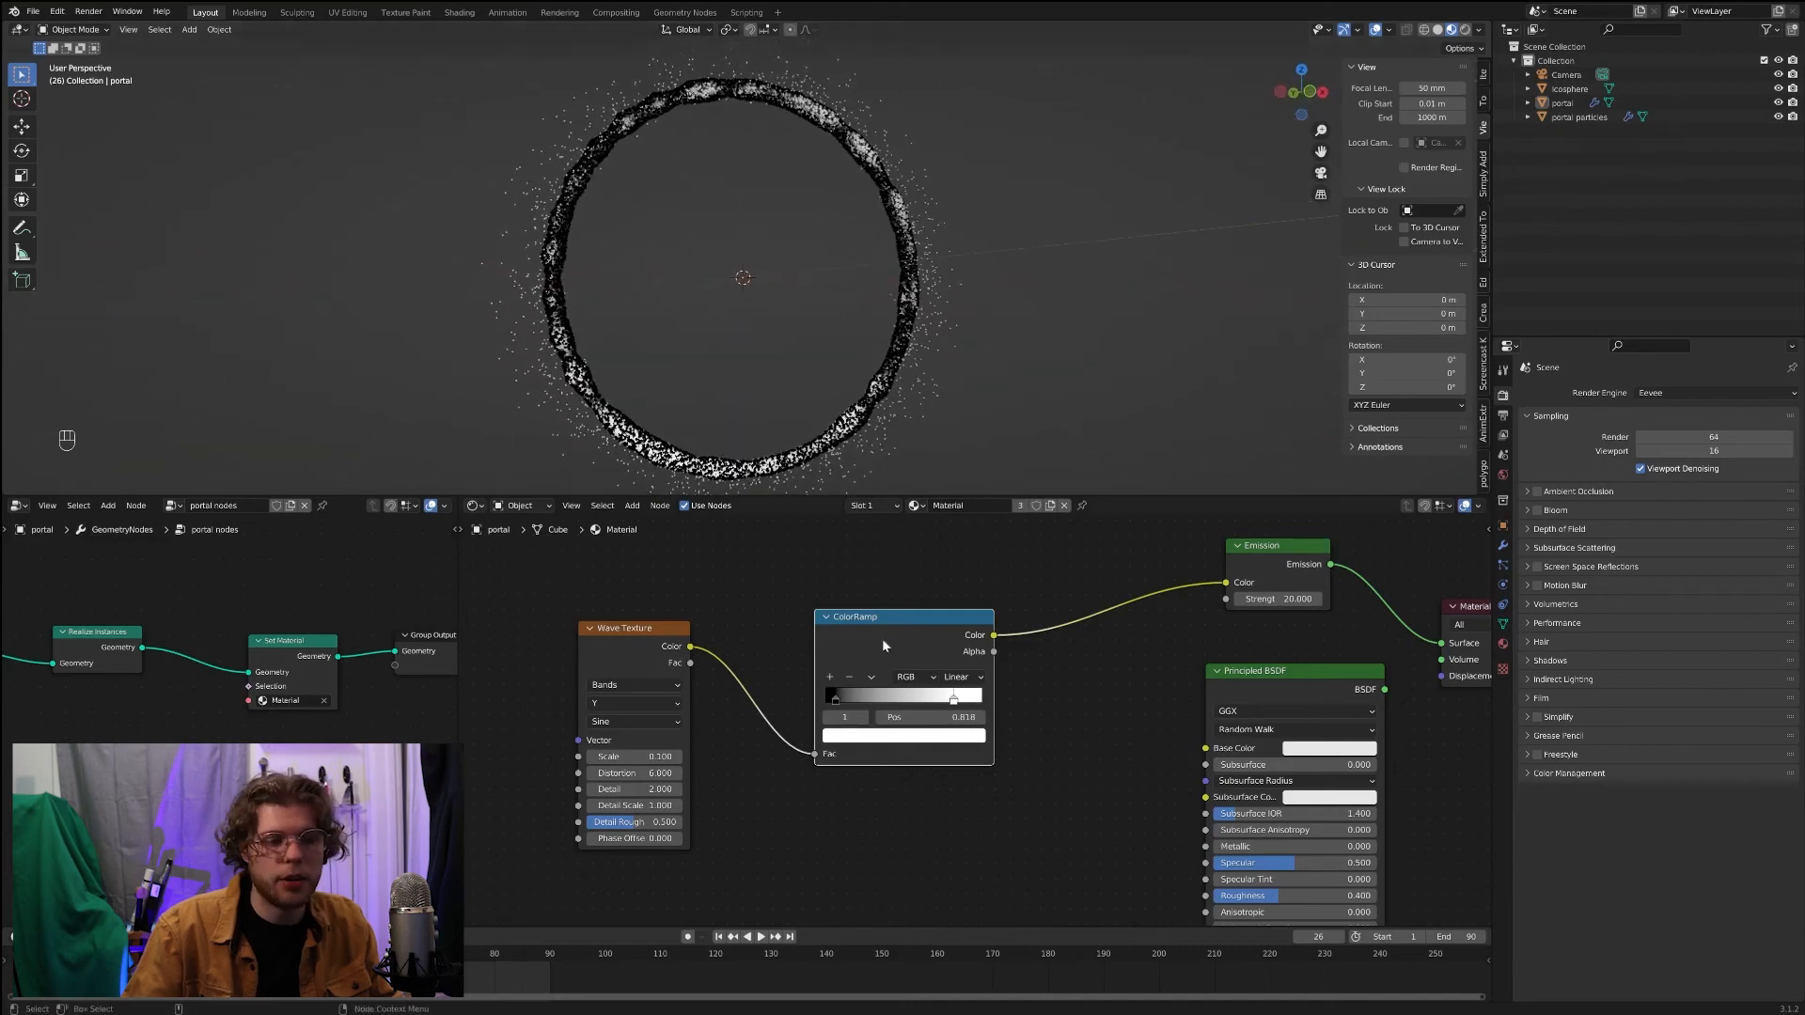
Step: Color the ColorRamp's black stop a deep burnt orange and its white stop a pale peach
{"action": "left_click", "coordinate": [835, 700]}
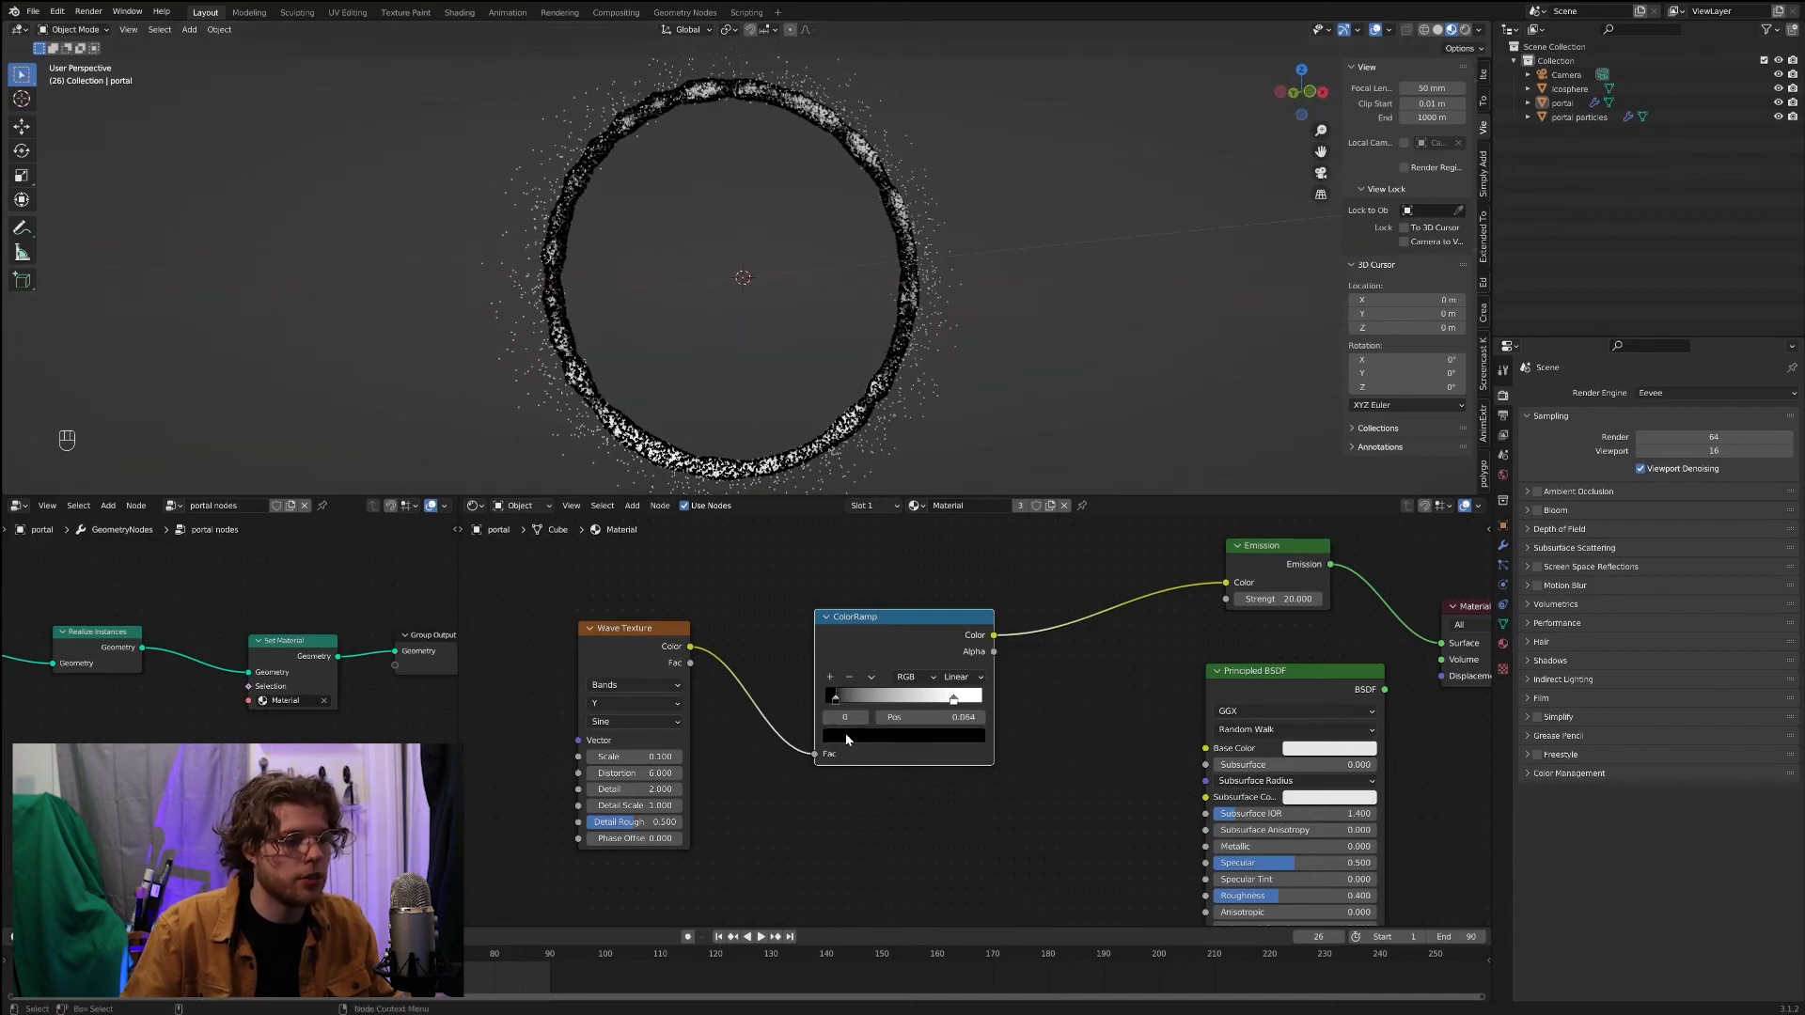
{"action": "left_click", "coordinate": [846, 739]}
{"action": "left_click_drag", "start_coordinate": [951, 607], "coordinate": [872, 619]}
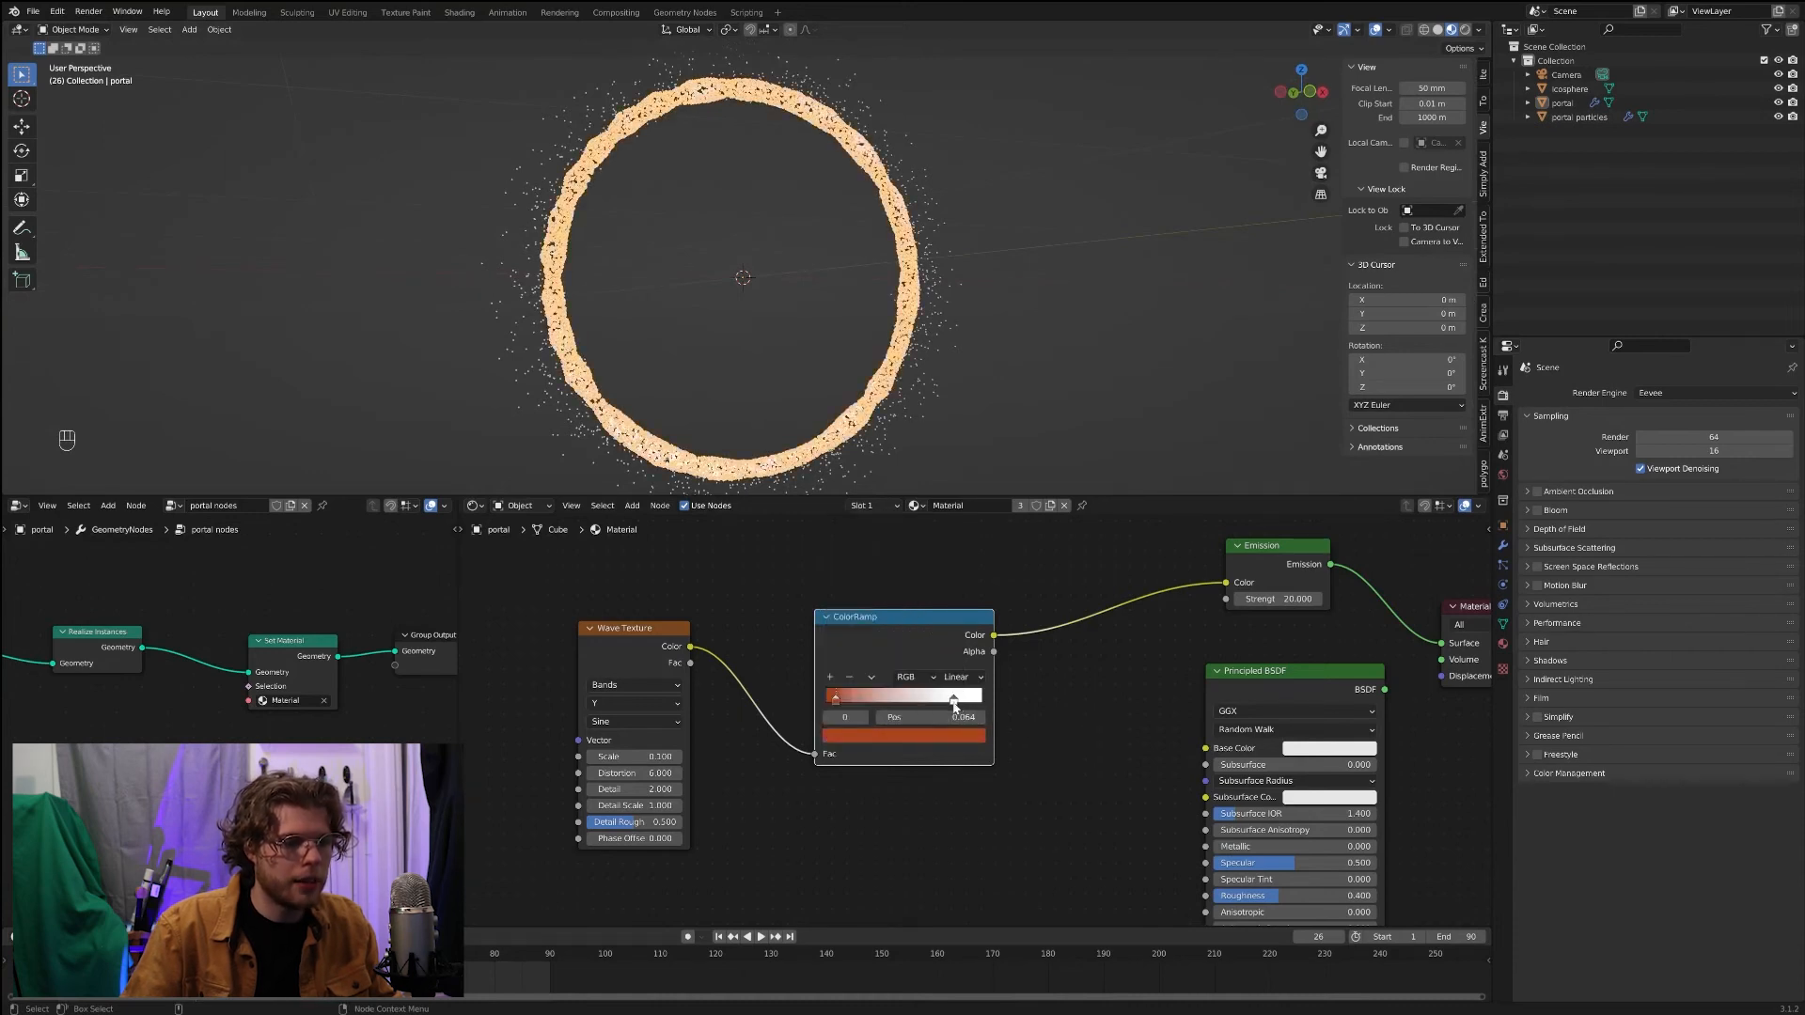
{"action": "left_click", "coordinate": [954, 700]}
{"action": "left_click", "coordinate": [949, 736]}
{"action": "left_click_drag", "start_coordinate": [882, 581], "coordinate": [876, 590]}
{"action": "scroll", "coordinate": [911, 338], "scroll_direction": "up", "scroll_amount": 2}
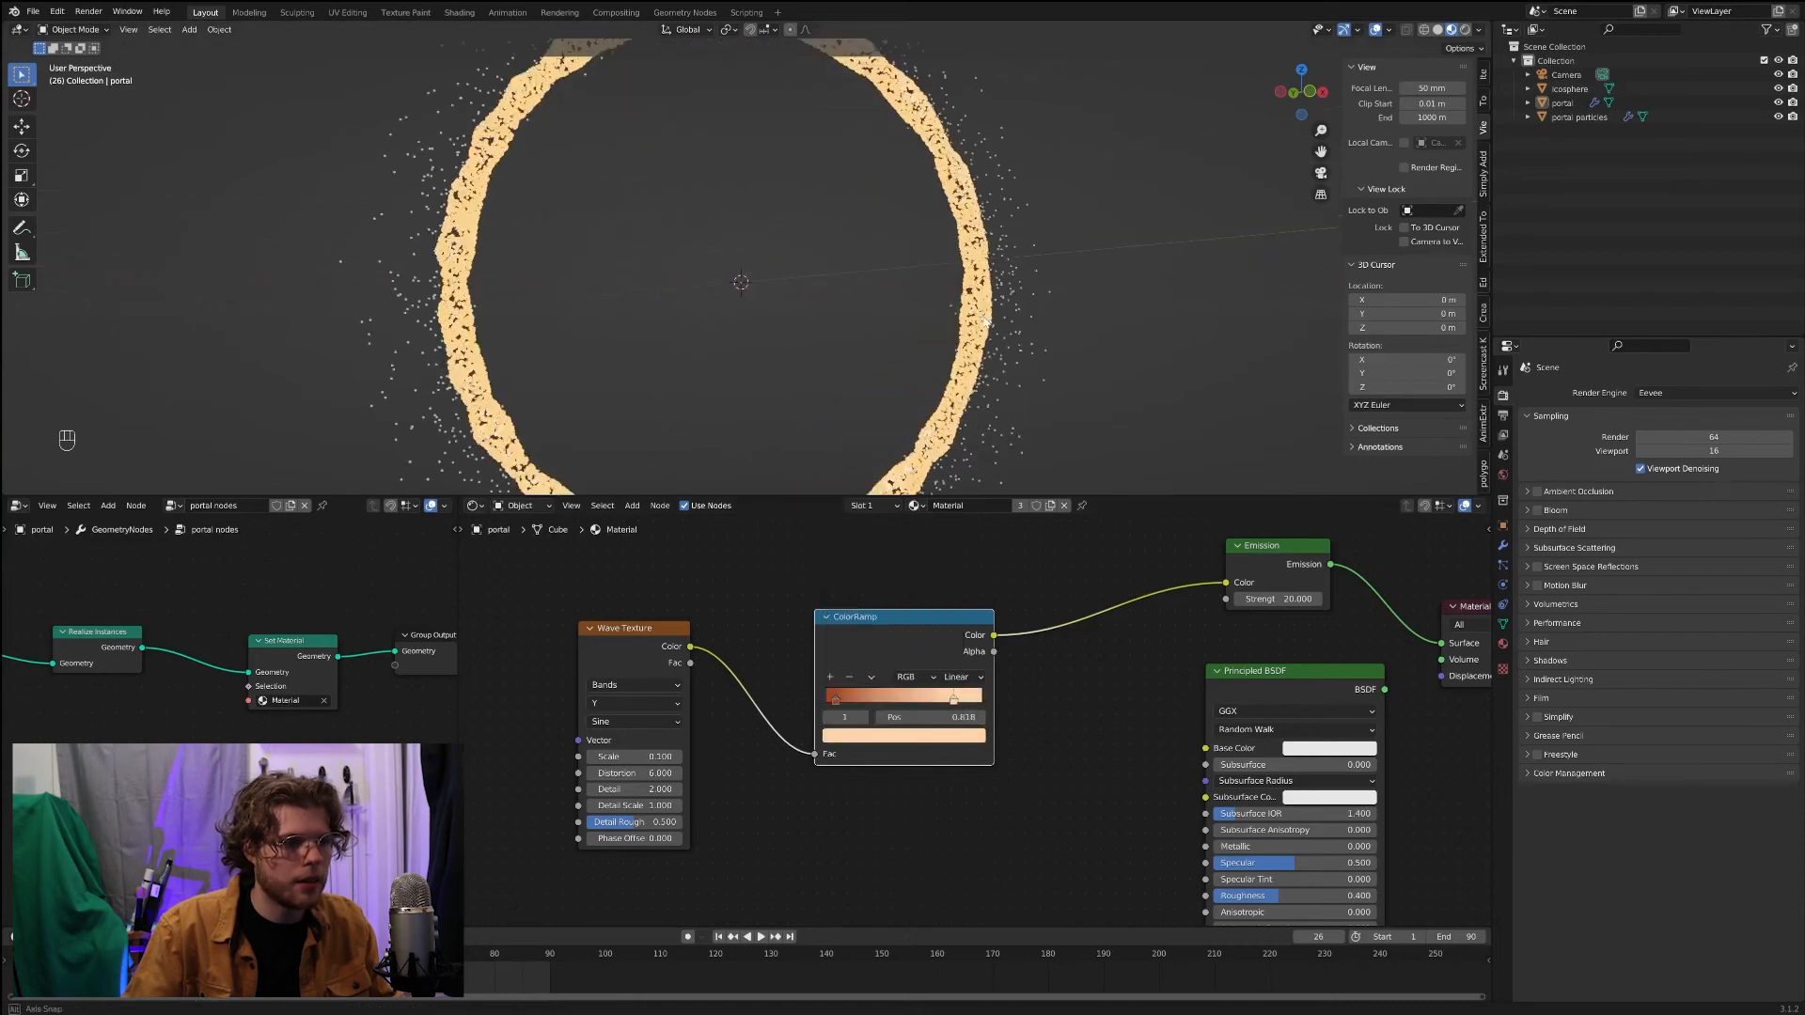
Step: Spread the ColorRamp's outer stops, add a middle stop at about 0.53, and color it salmon orange with a hue of about 0.033
{"action": "middle_click_drag", "start_coordinate": [917, 325], "coordinate": [796, 332]}
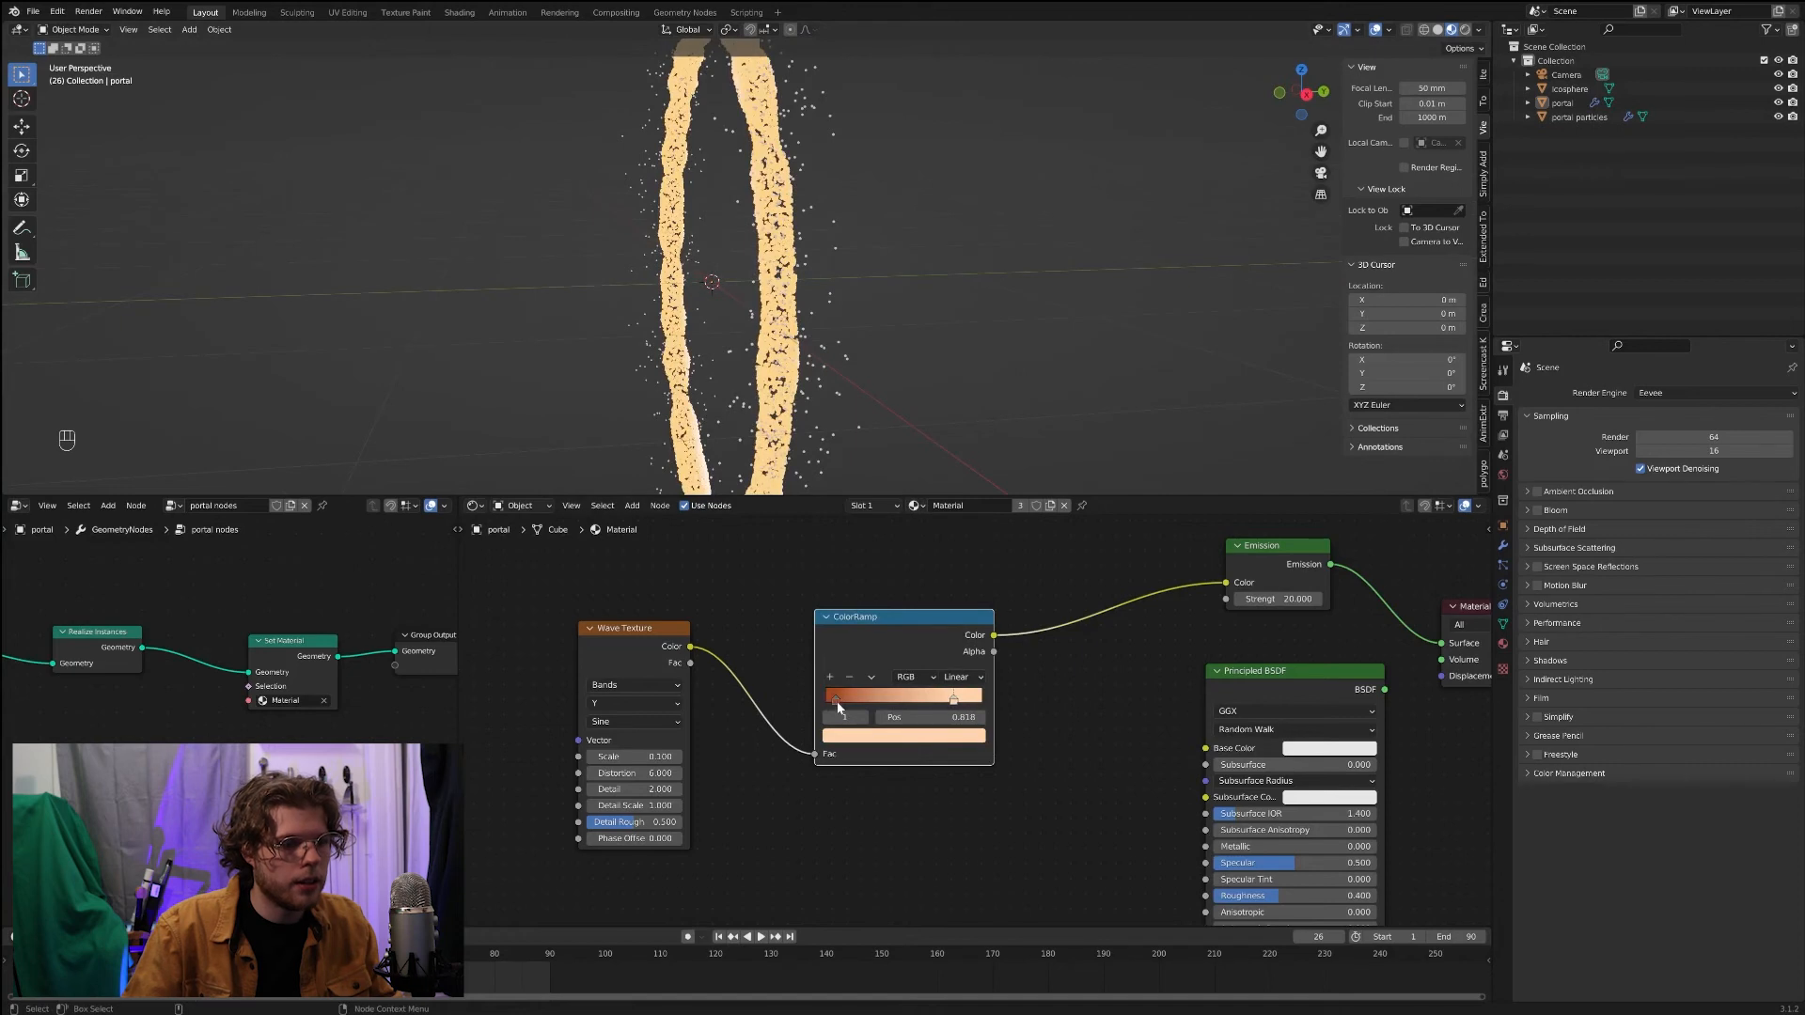
{"action": "left_click_drag", "start_coordinate": [834, 697], "coordinate": [965, 704]}
{"action": "left_click", "coordinate": [828, 677]}
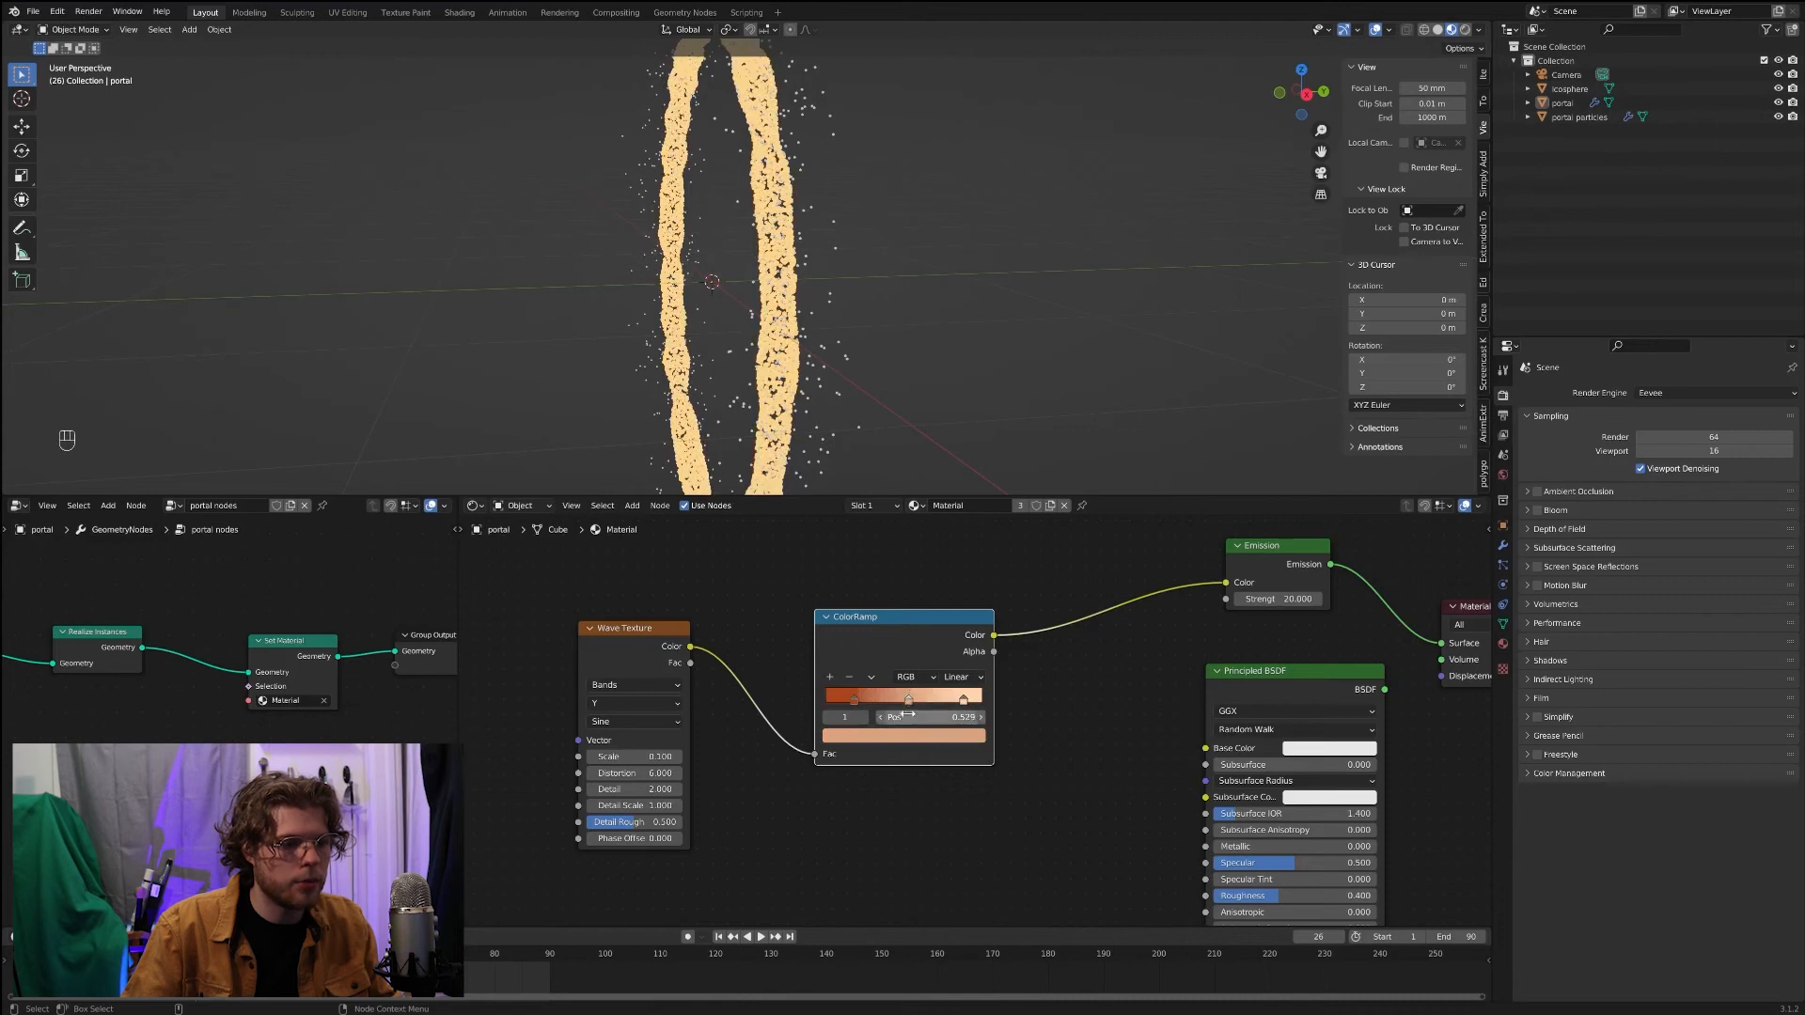
{"action": "left_click", "coordinate": [904, 735]}
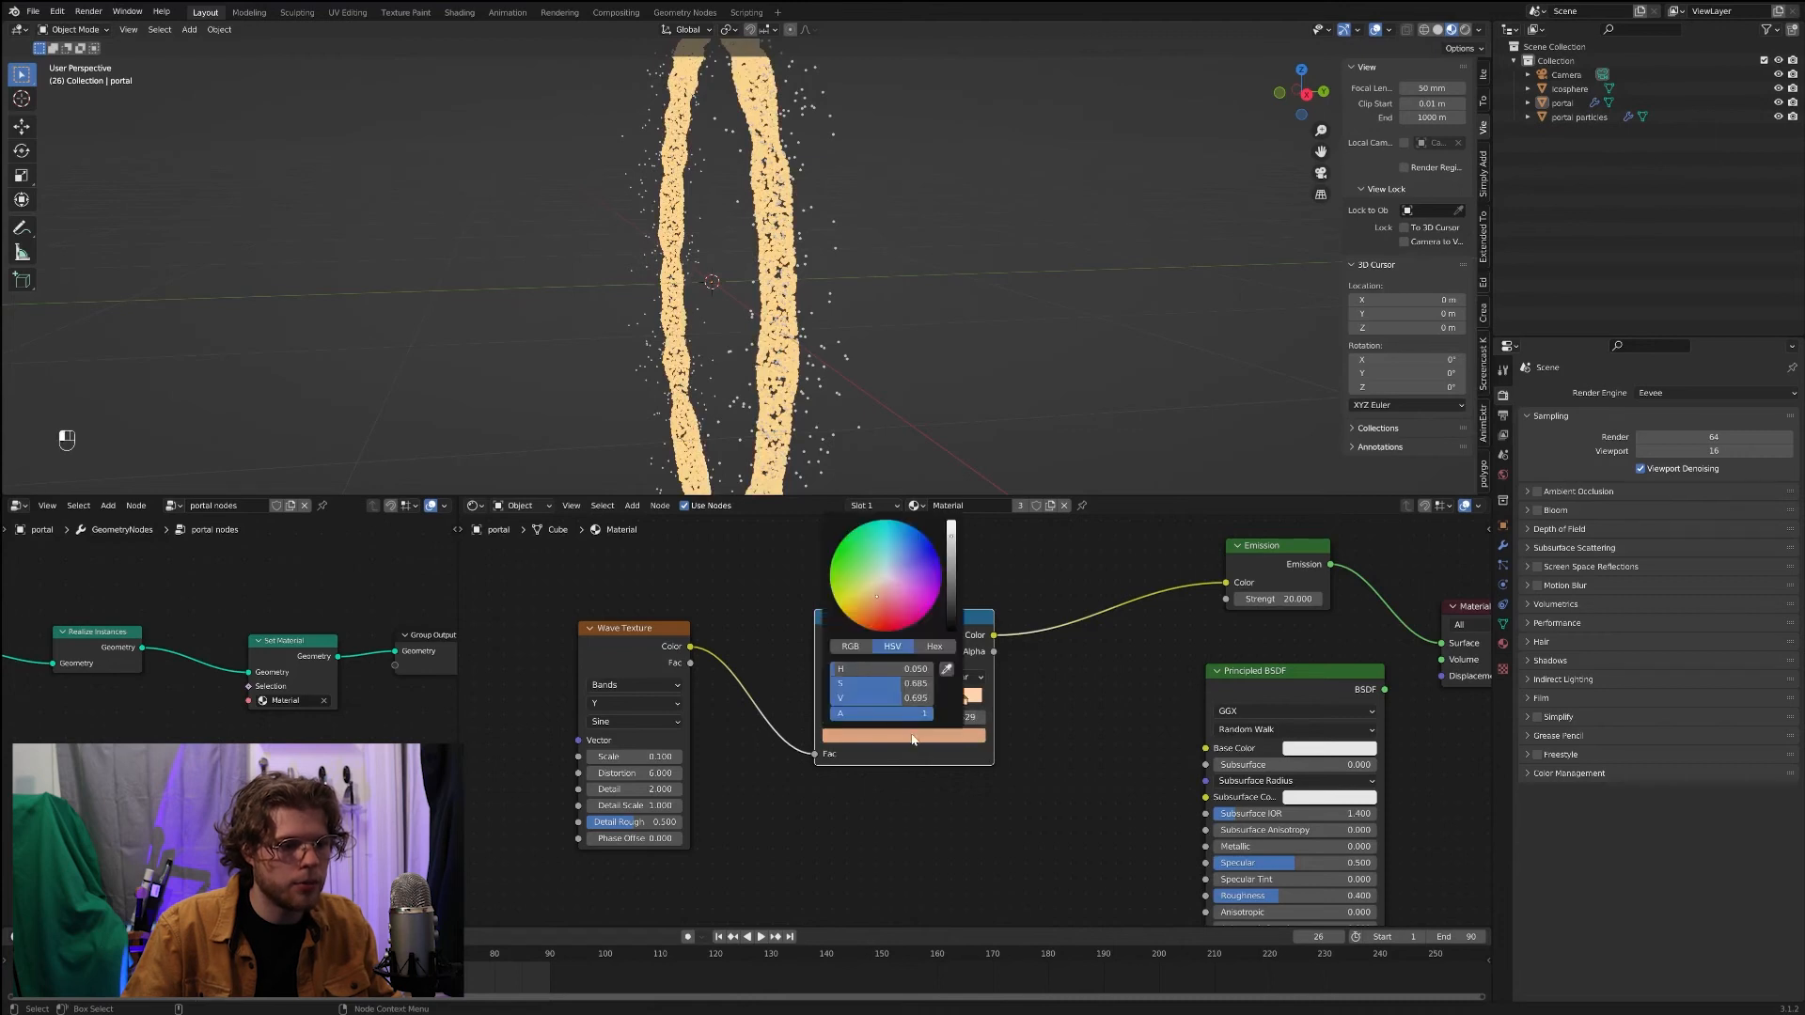
{"action": "left_click", "coordinate": [879, 605]}
{"action": "left_click_drag", "start_coordinate": [879, 605], "coordinate": [879, 598]}
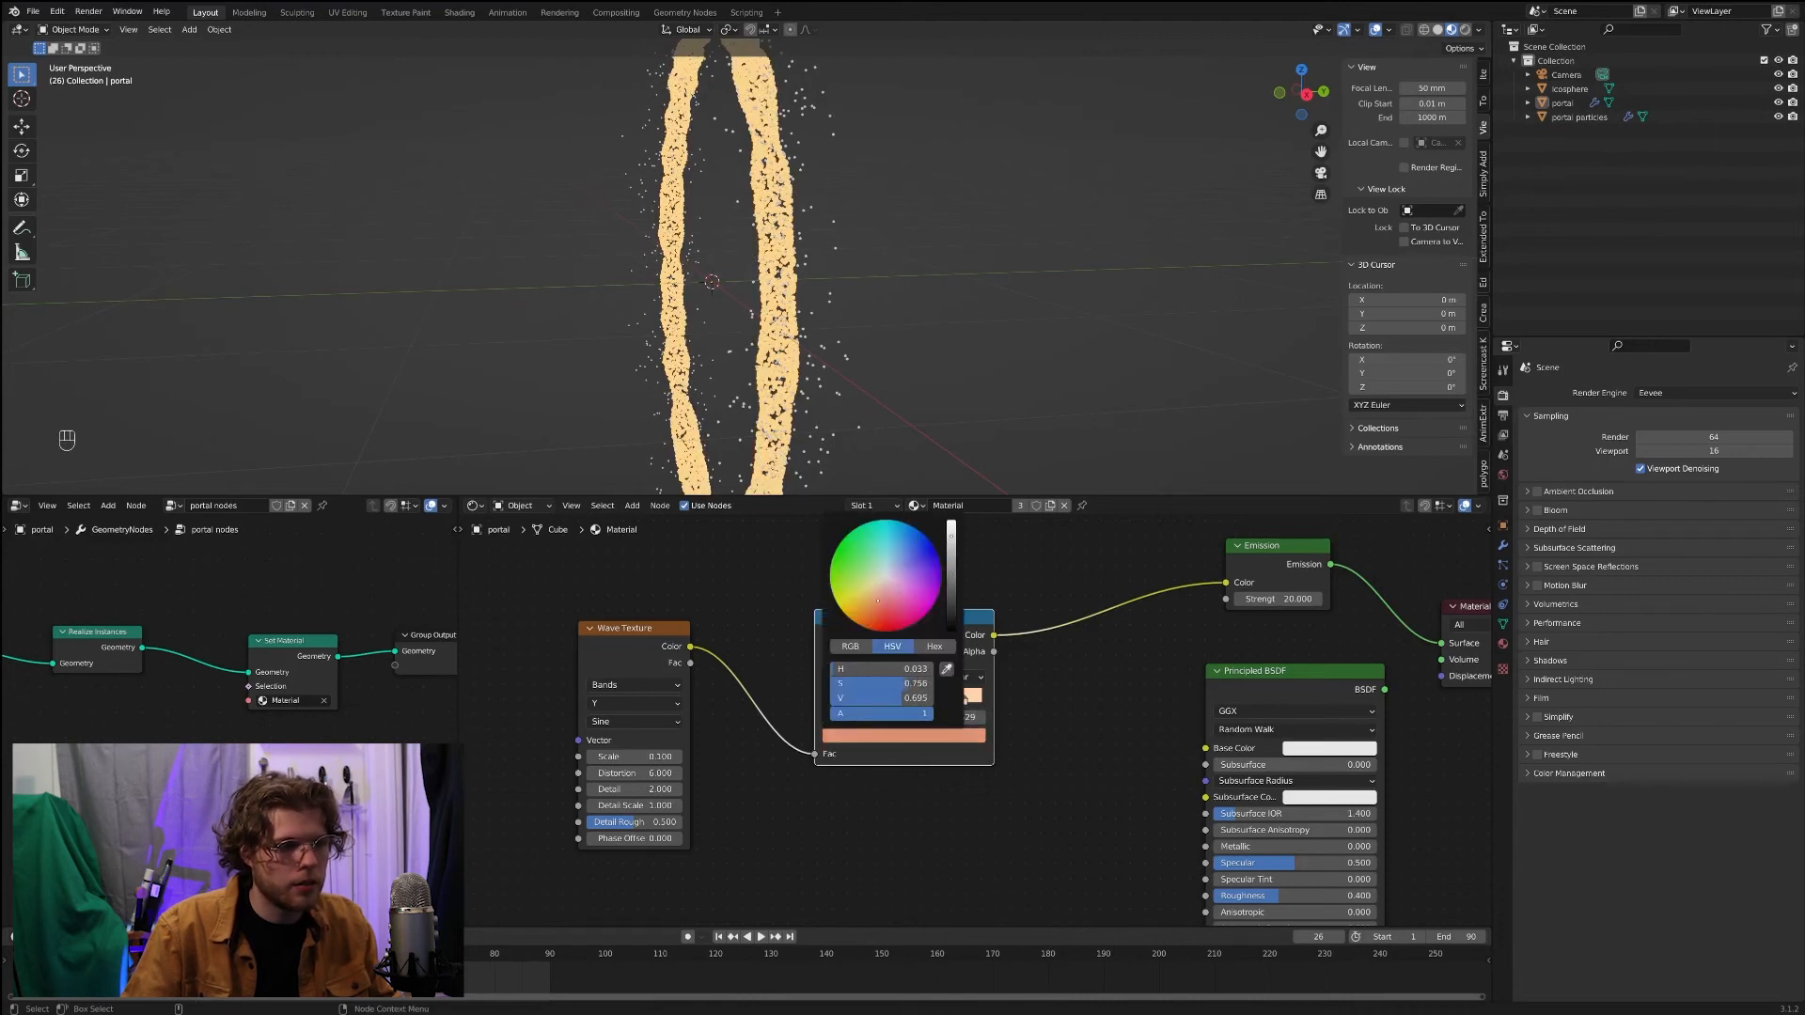
Step: Move the ColorRamp's dark stop to about 0.115 and set the Wave Texture's scale to 0.3
{"action": "mouse_move", "coordinate": [891, 367]}
{"action": "middle_mouse_down"}
{"action": "mouse_move", "coordinate": [946, 345]}
{"action": "mouse_move", "coordinate": [921, 376]}
{"action": "middle_mouse_up"}
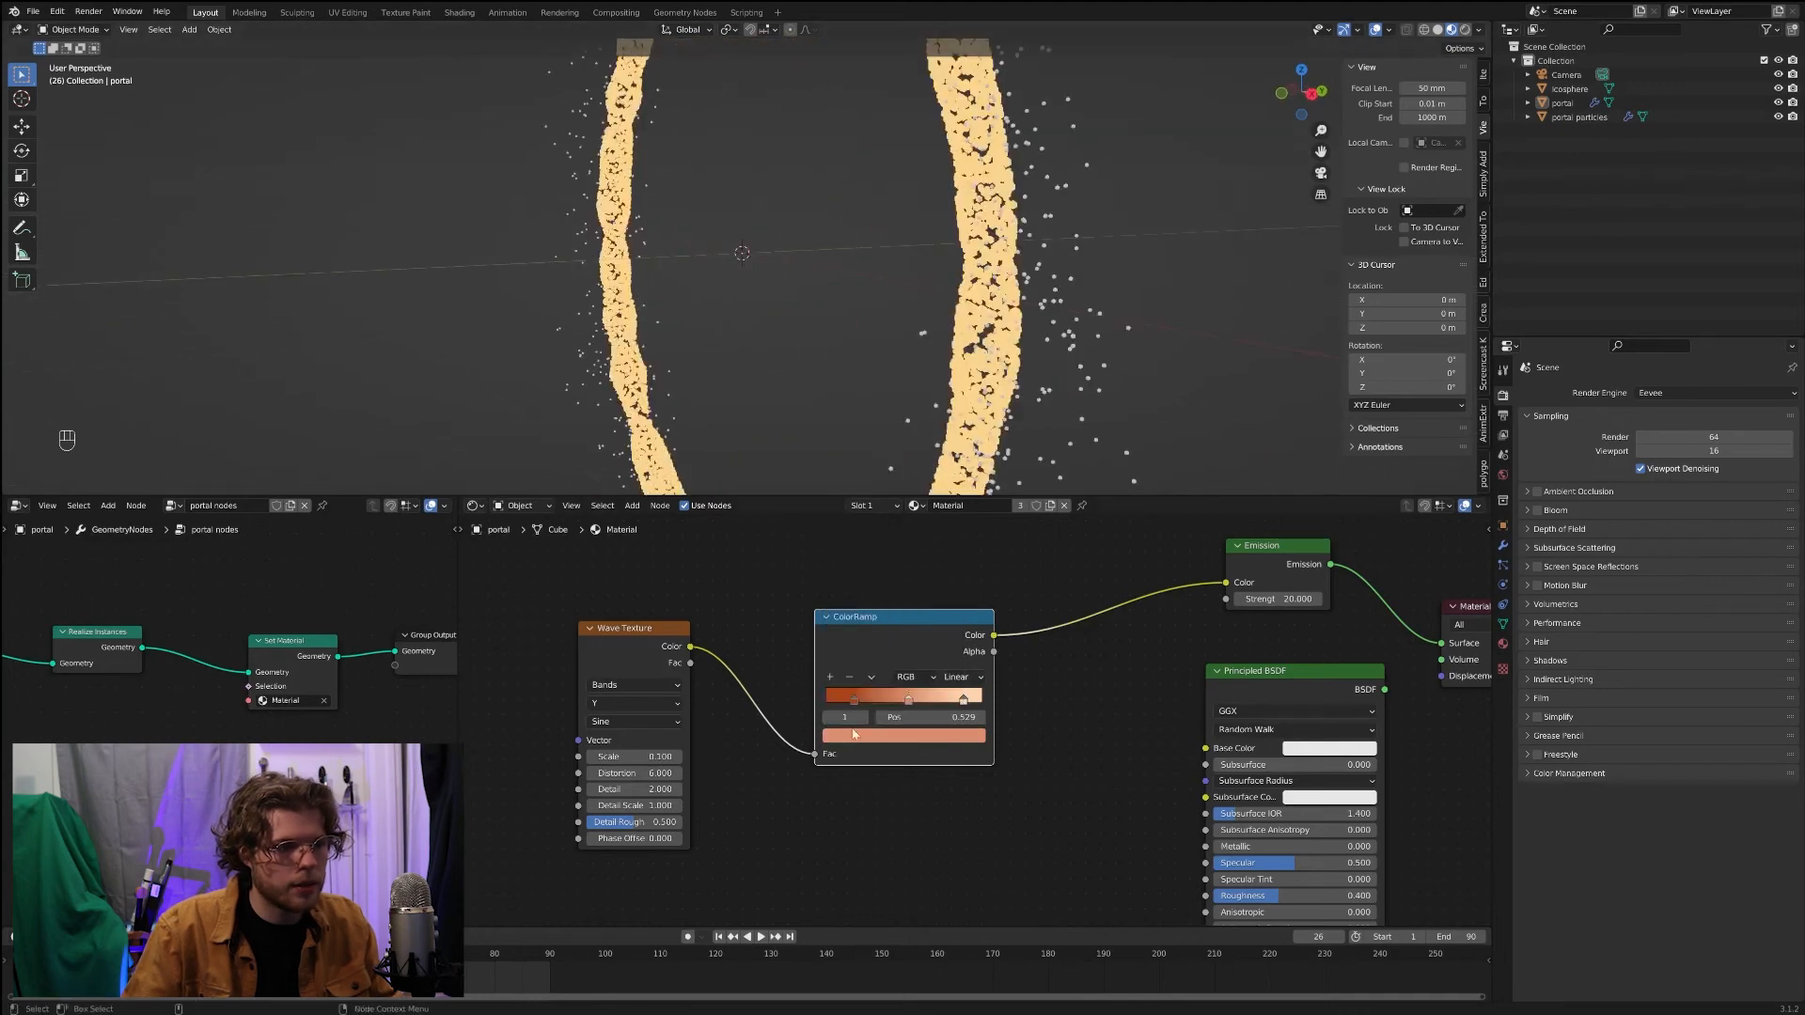
{"action": "left_click_drag", "start_coordinate": [853, 700], "coordinate": [843, 702]}
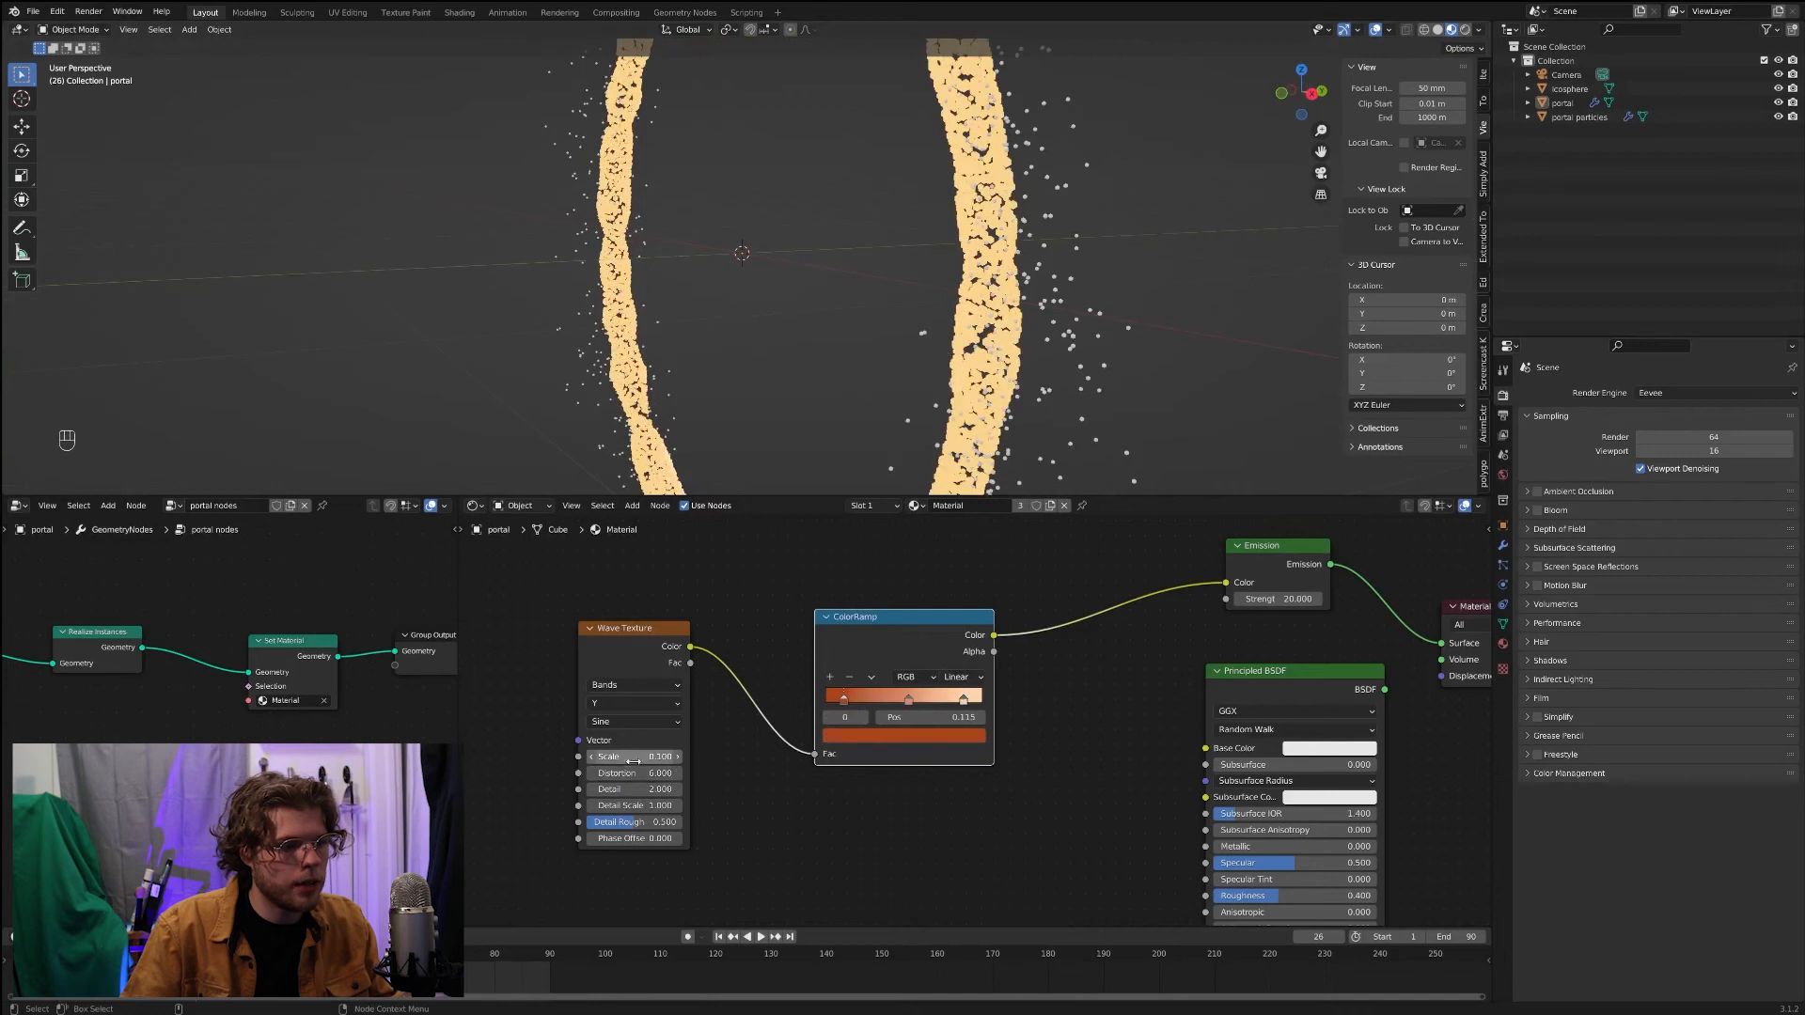
{"action": "mouse_move", "coordinate": [635, 757]}
{"action": "left_mouse_down"}
{"action": "mouse_move", "coordinate": [675, 758]}
{"action": "mouse_move", "coordinate": [635, 760]}
{"action": "left_mouse_up"}
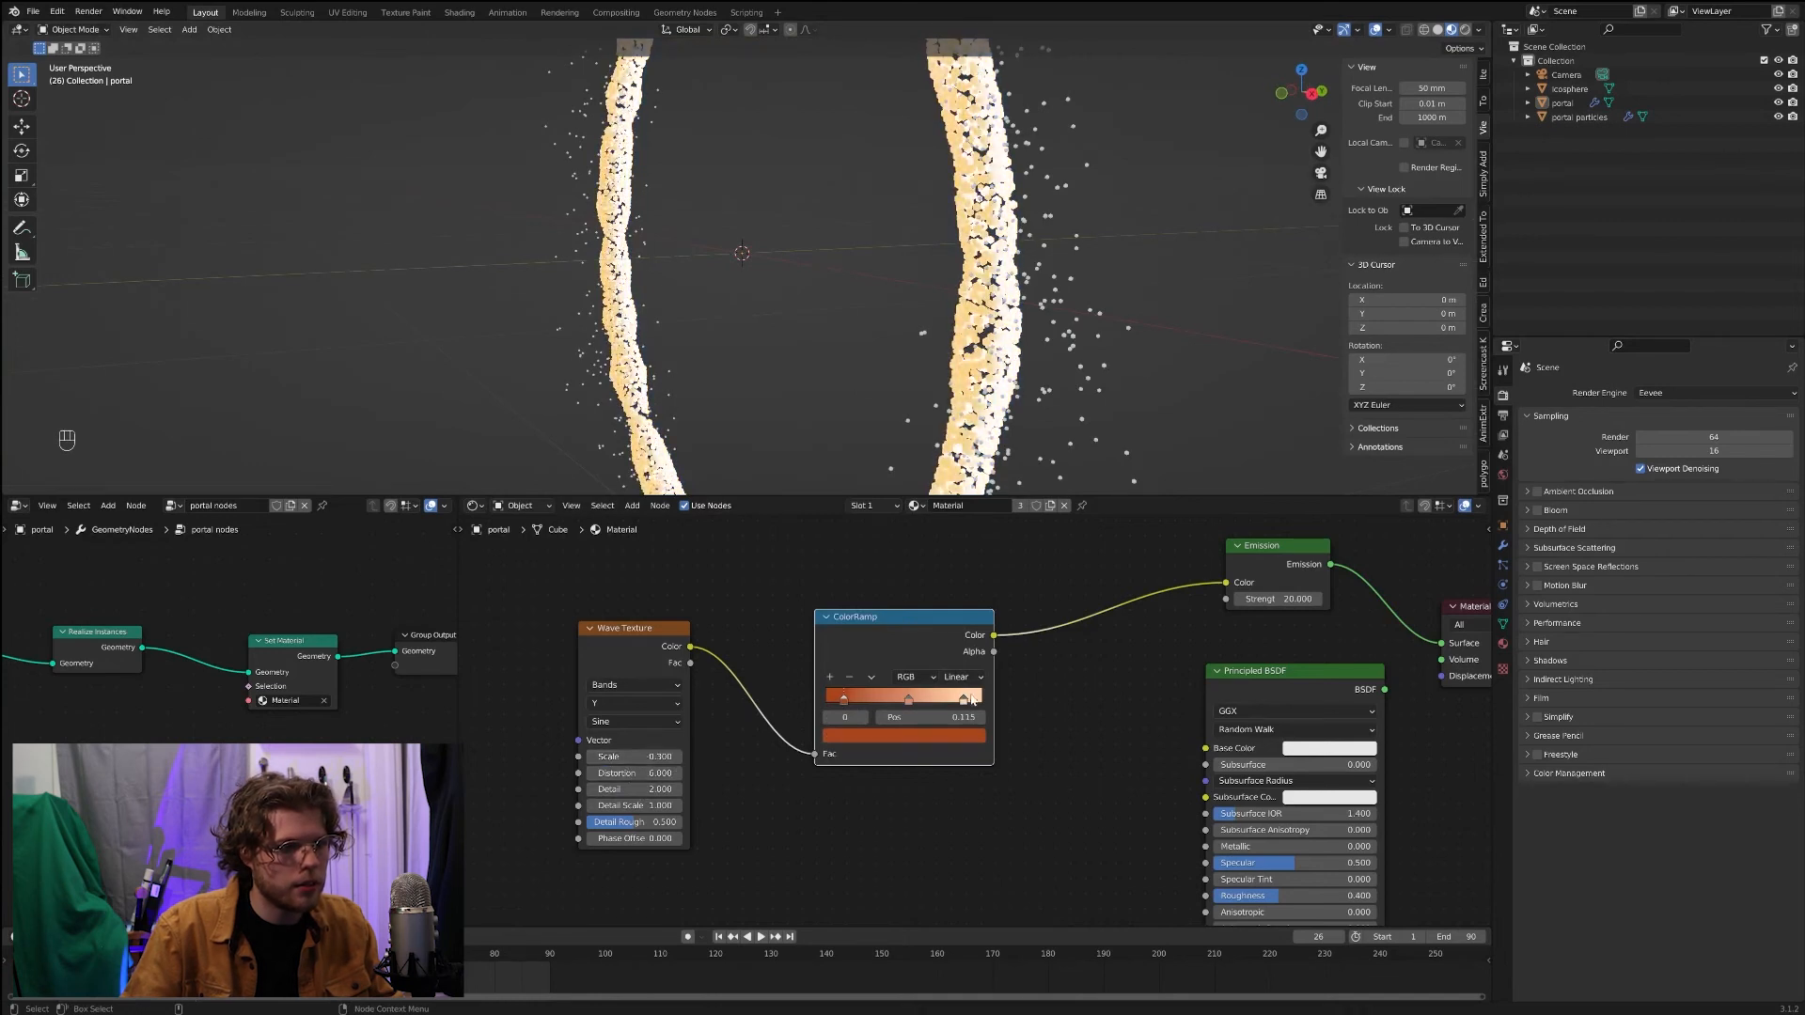
{"action": "middle_click_drag", "start_coordinate": [1075, 714], "coordinate": [992, 693]}
{"action": "scroll", "coordinate": [983, 720], "scroll_direction": "up", "scroll_amount": 2}
{"action": "scroll", "coordinate": [901, 737], "scroll_direction": "down", "scroll_amount": 10}
{"action": "middle_click_drag", "start_coordinate": [1128, 282], "coordinate": [1059, 294]}
{"action": "scroll", "coordinate": [977, 729], "scroll_direction": "up", "scroll_amount": 1}
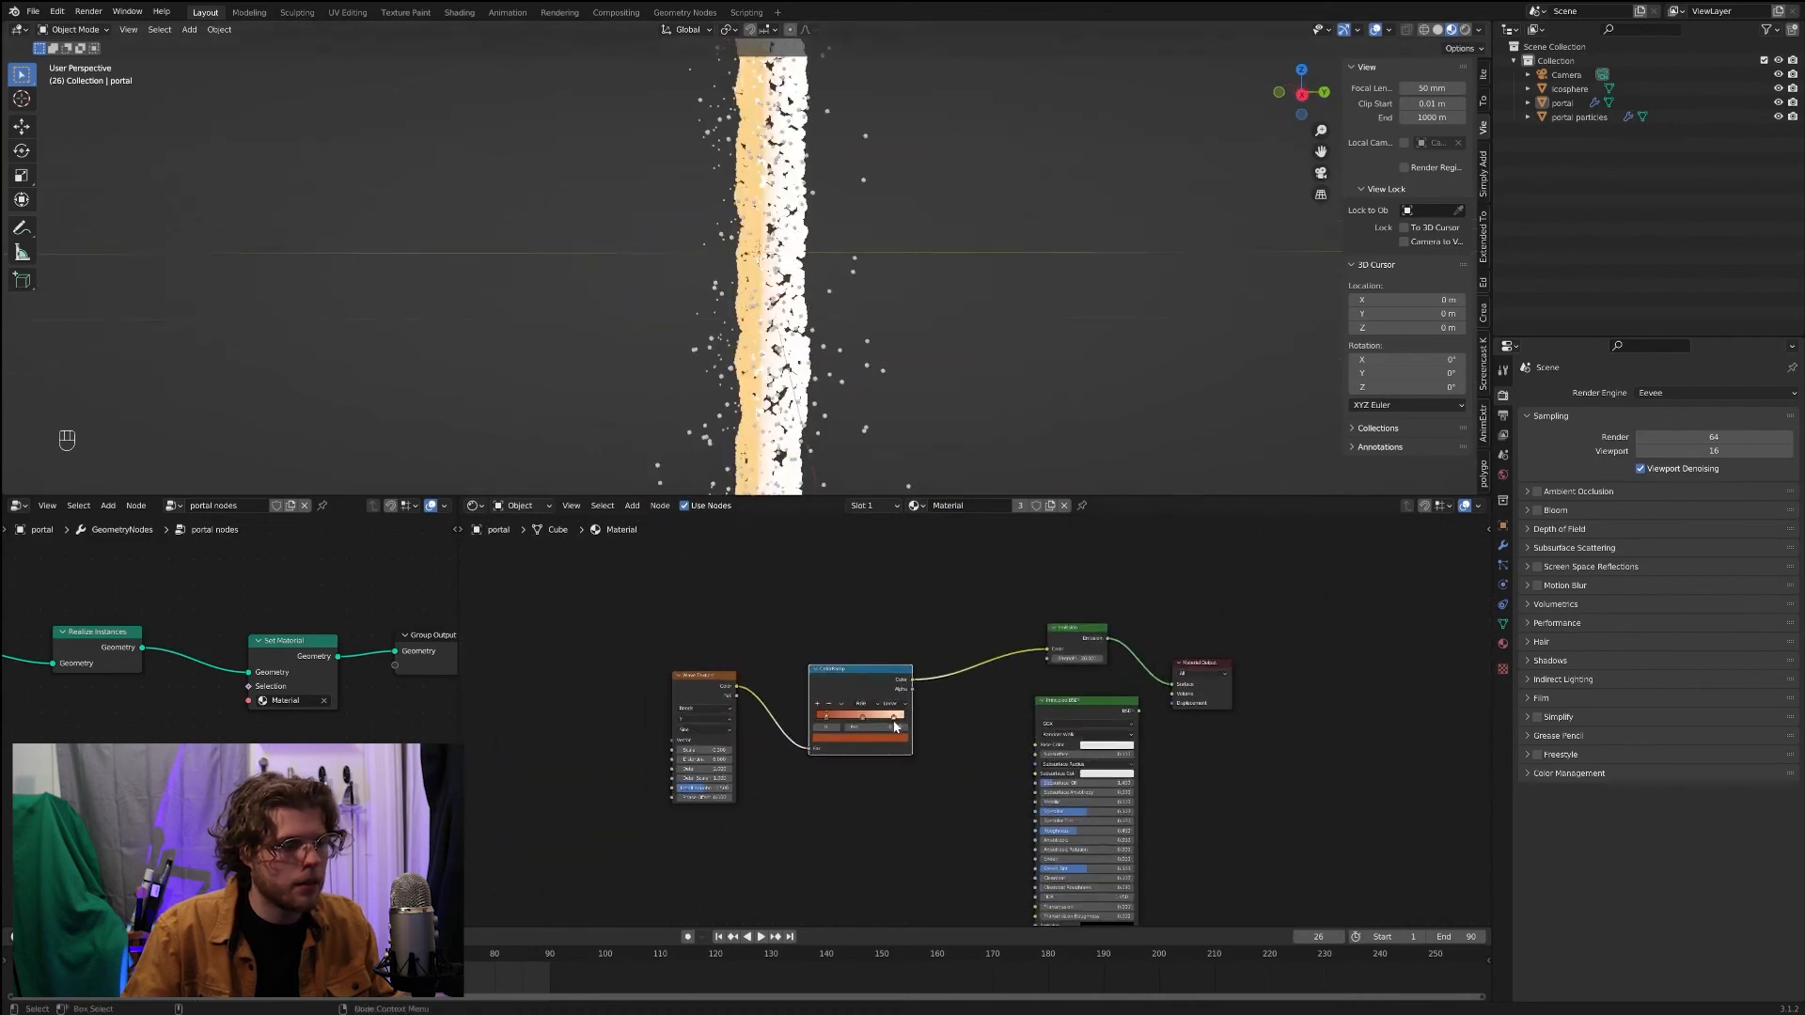
Step: Move the ColorRamp's light stop to about 0.8, and set the Wave Texture's scale to 0.2 and distortion to about 9.6
{"action": "left_click_drag", "start_coordinate": [829, 720], "coordinate": [843, 717]}
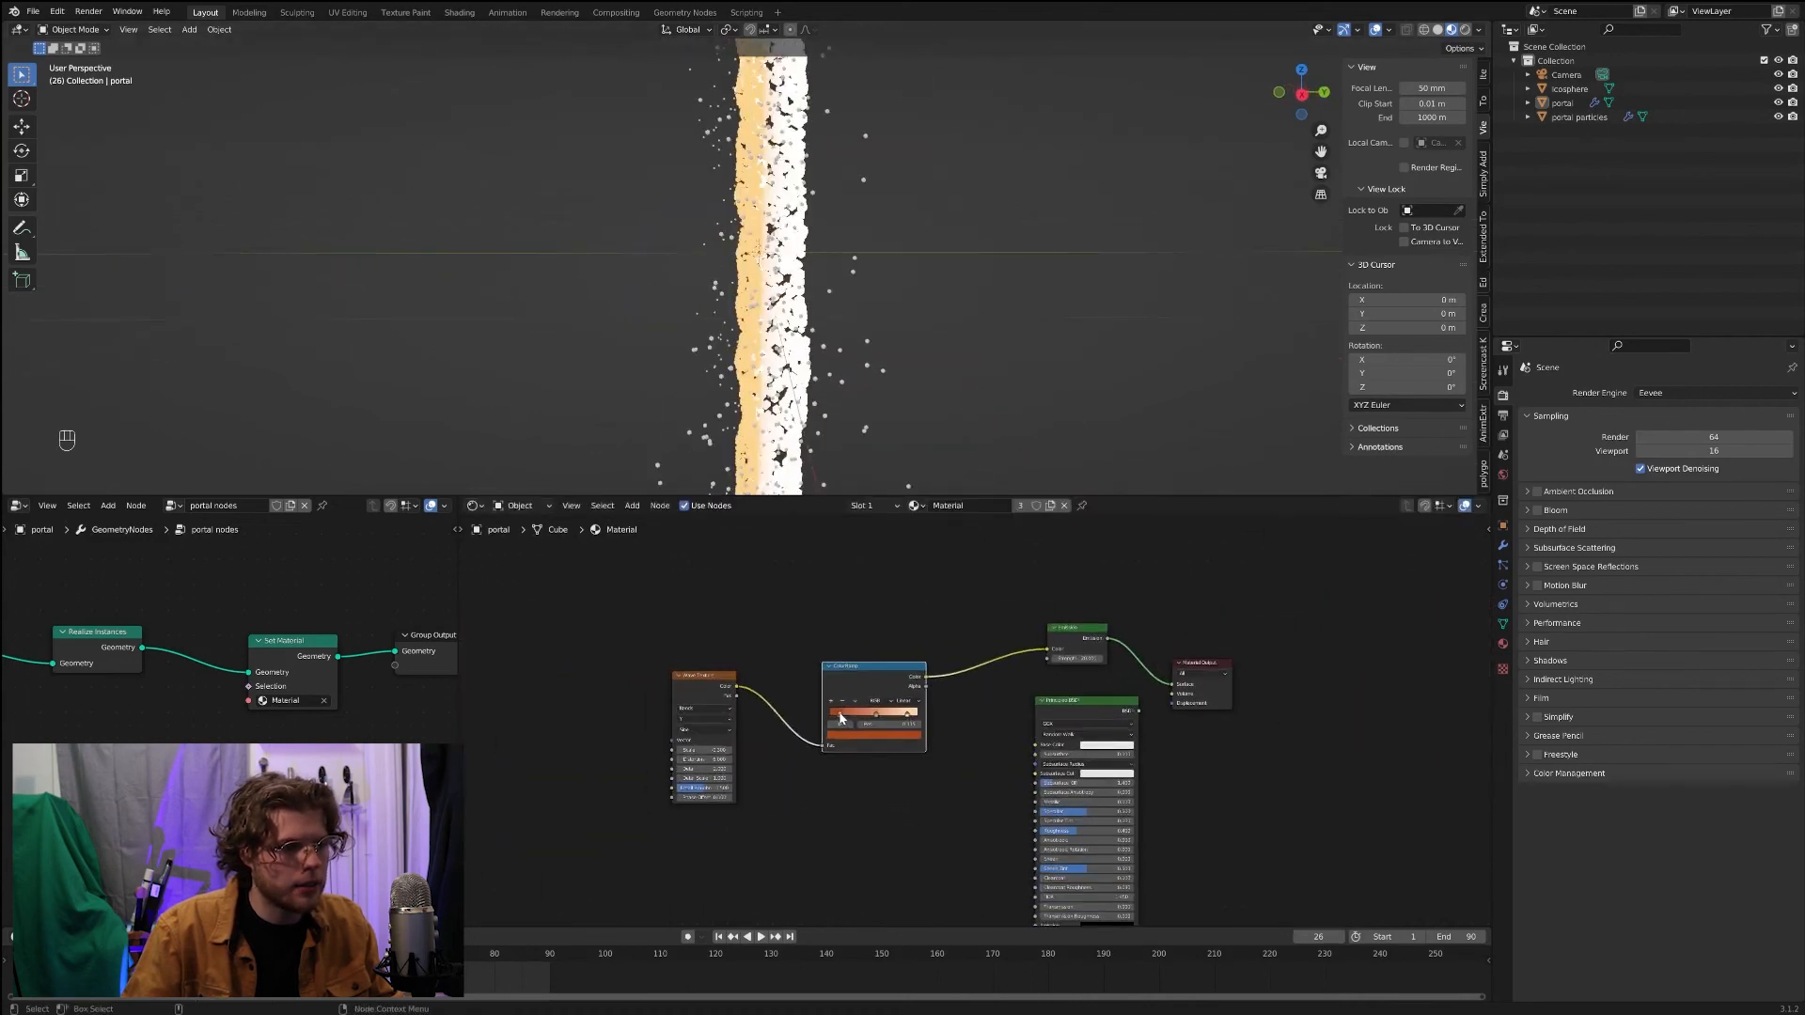
{"action": "scroll", "coordinate": [837, 722], "scroll_direction": "up", "scroll_amount": 3}
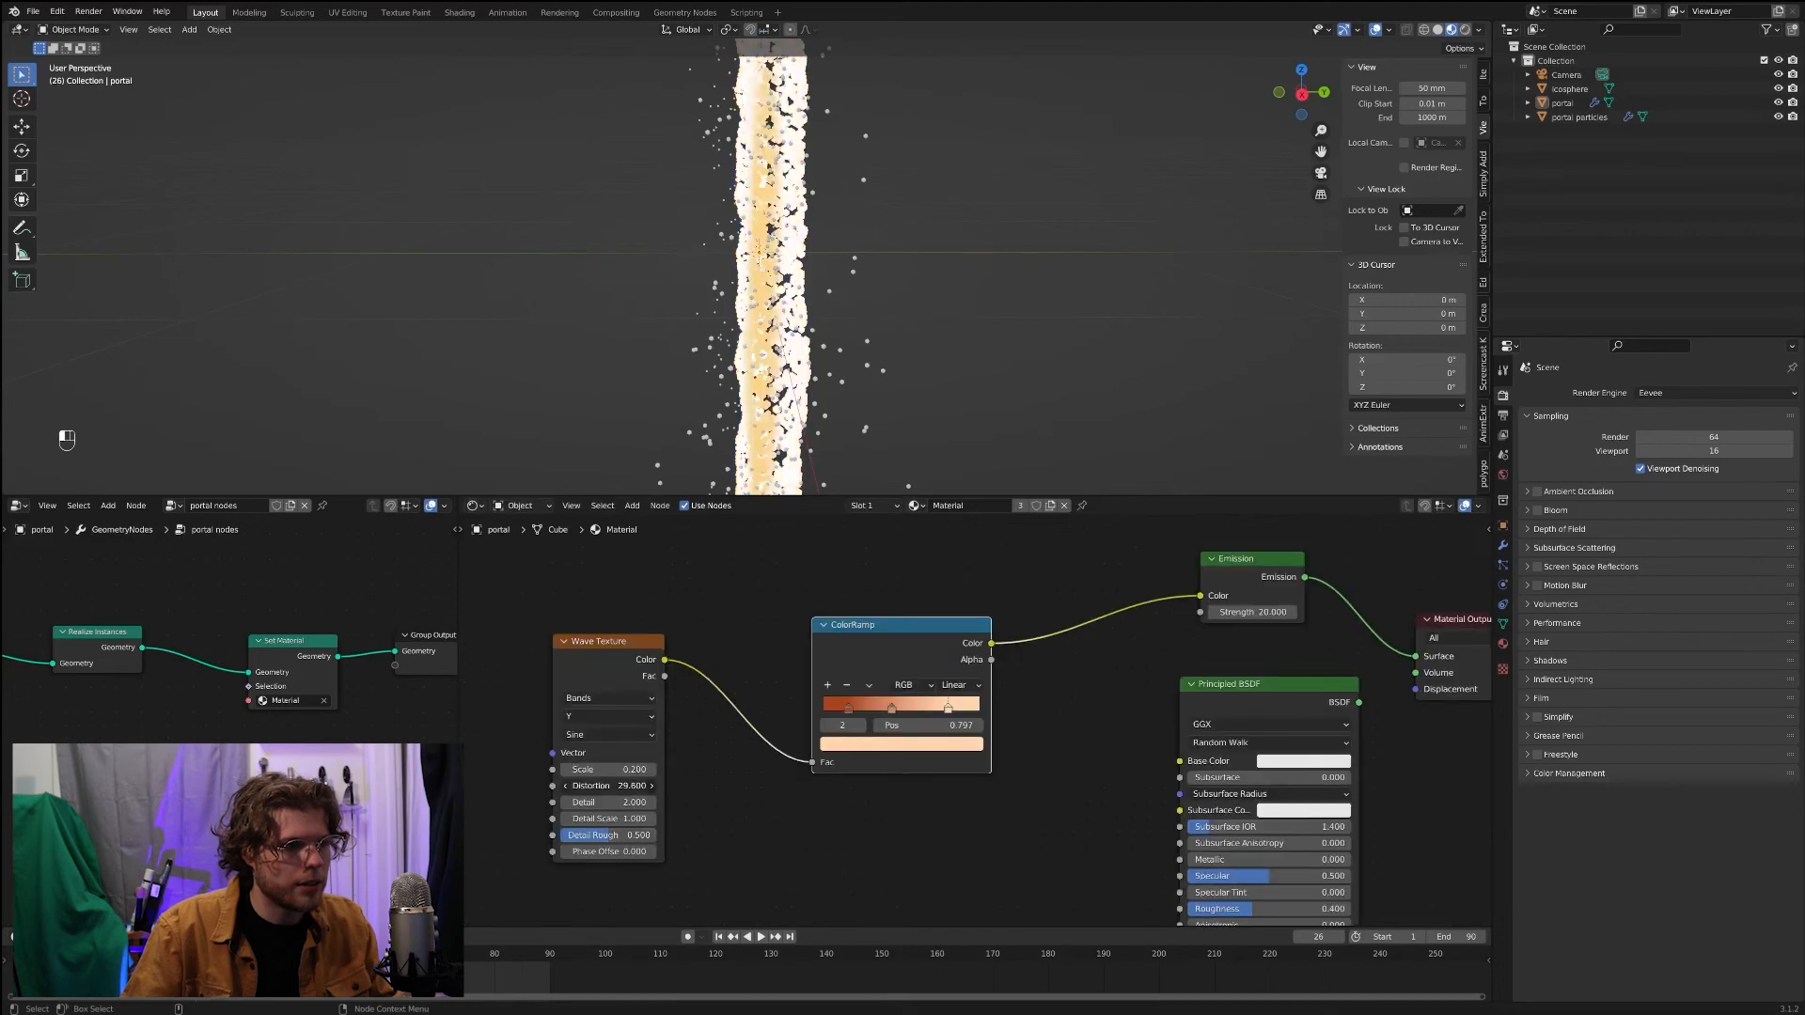
{"action": "left_click_drag", "start_coordinate": [607, 786], "coordinate": [634, 786]}
{"action": "mouse_move", "coordinate": [827, 282]}
{"action": "middle_mouse_down"}
{"action": "mouse_move", "coordinate": [954, 304]}
{"action": "mouse_move", "coordinate": [842, 306]}
{"action": "middle_mouse_up"}
{"action": "scroll", "coordinate": [843, 306], "scroll_direction": "up", "scroll_amount": 3}
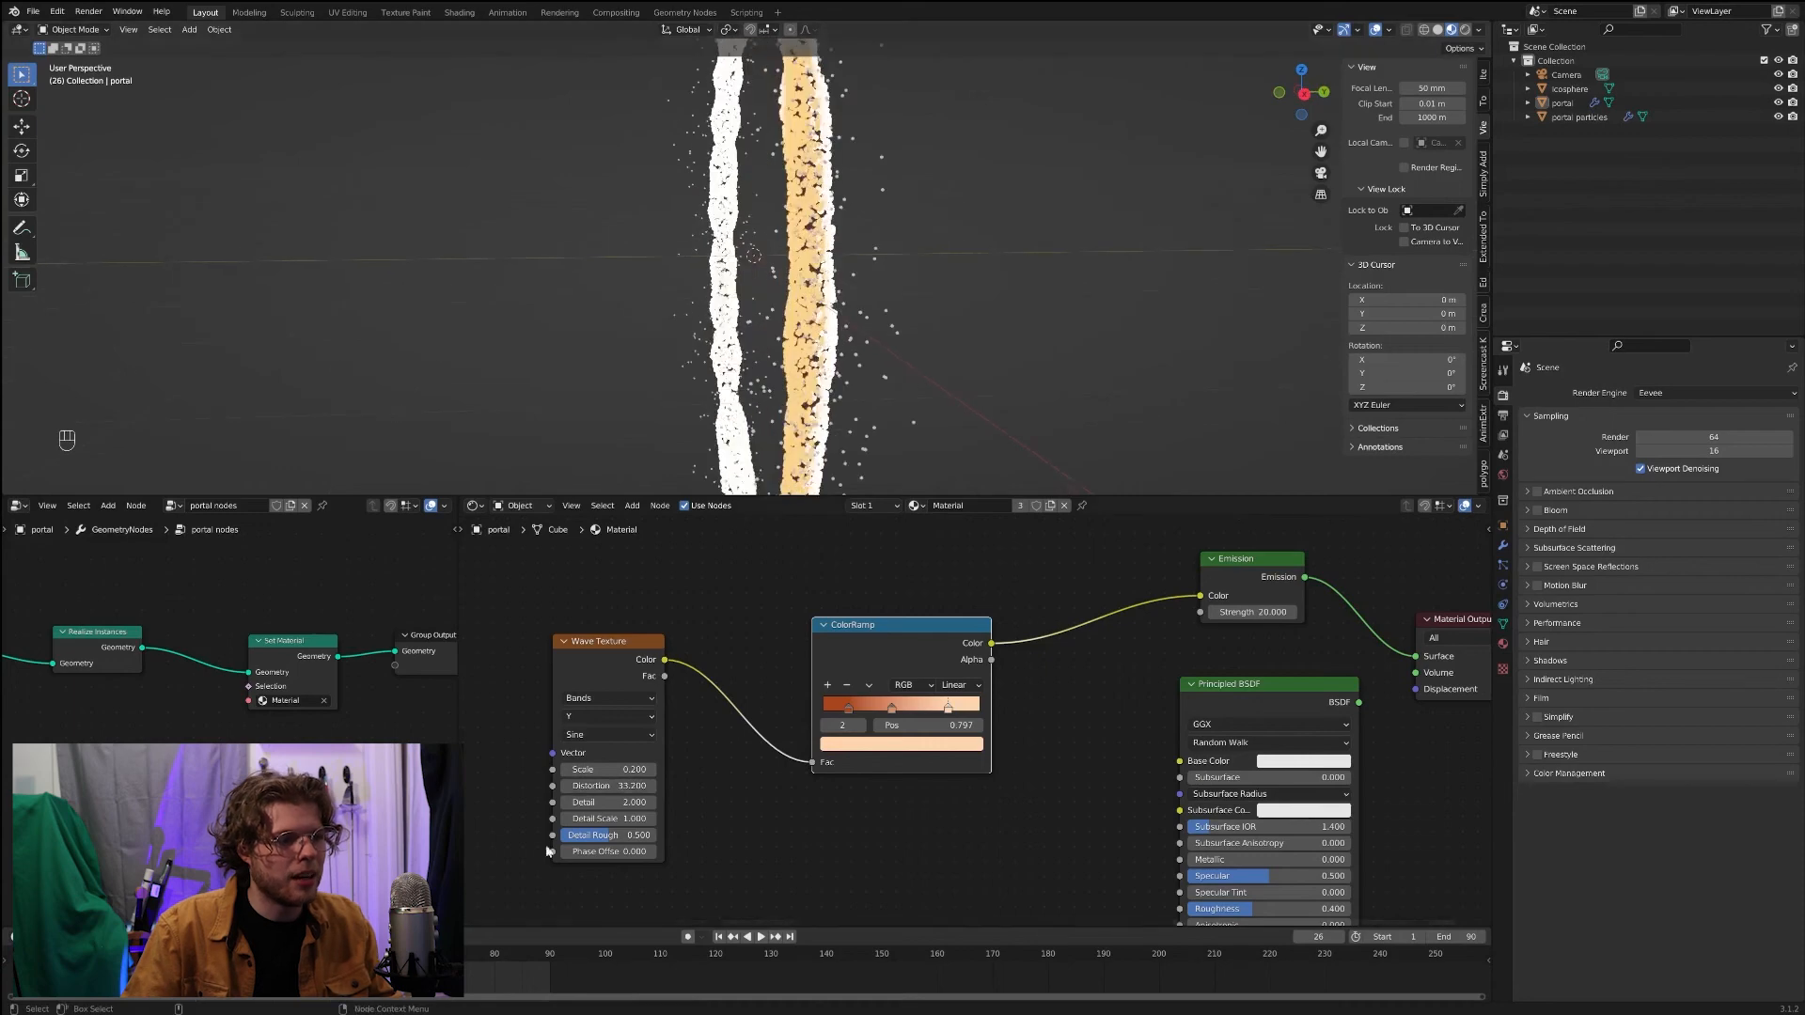
{"action": "left_click_drag", "start_coordinate": [609, 787], "coordinate": [383, 787]}
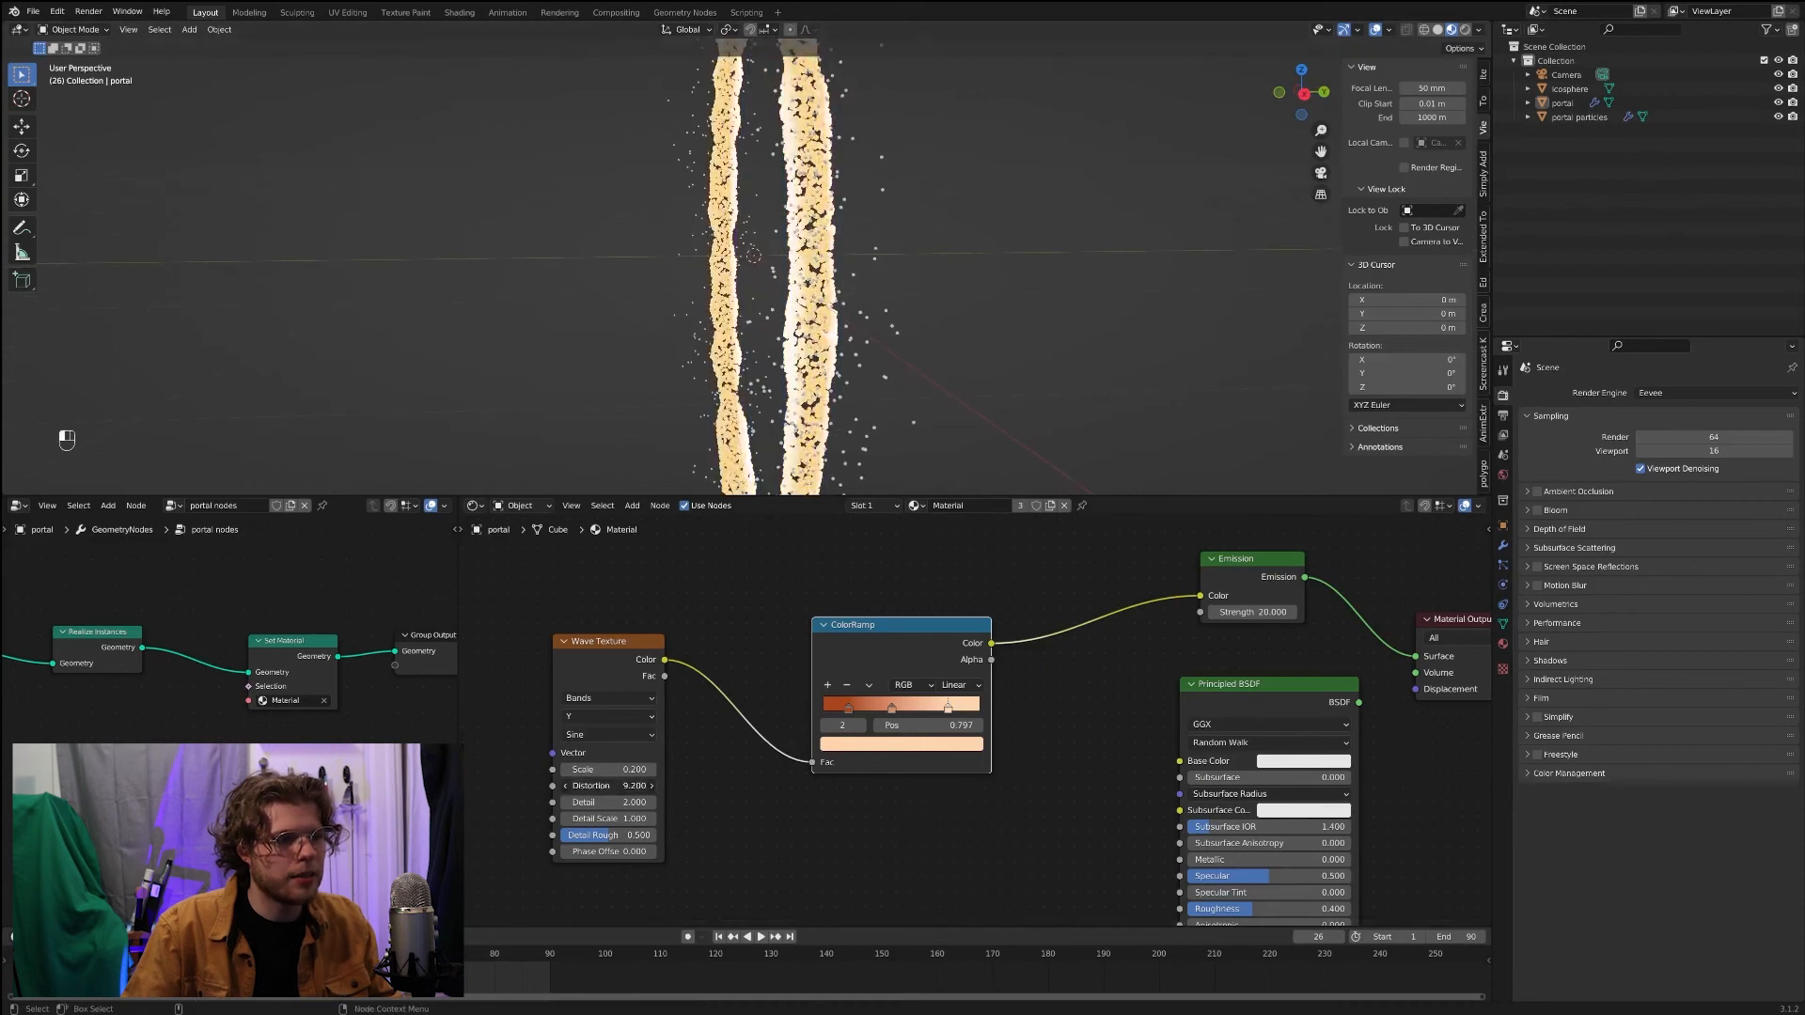
Step: Move the ColorRamp's dark stop to about 0.28 and middle stop to about 0.6, and darken the dark stop to deep brown
{"action": "scroll", "coordinate": [773, 324], "scroll_direction": "down", "scroll_amount": 3}
{"action": "middle_click_drag", "start_coordinate": [773, 324], "coordinate": [802, 359]}
{"action": "scroll", "coordinate": [802, 359], "scroll_direction": "up", "scroll_amount": 3}
{"action": "left_click", "coordinate": [849, 717]}
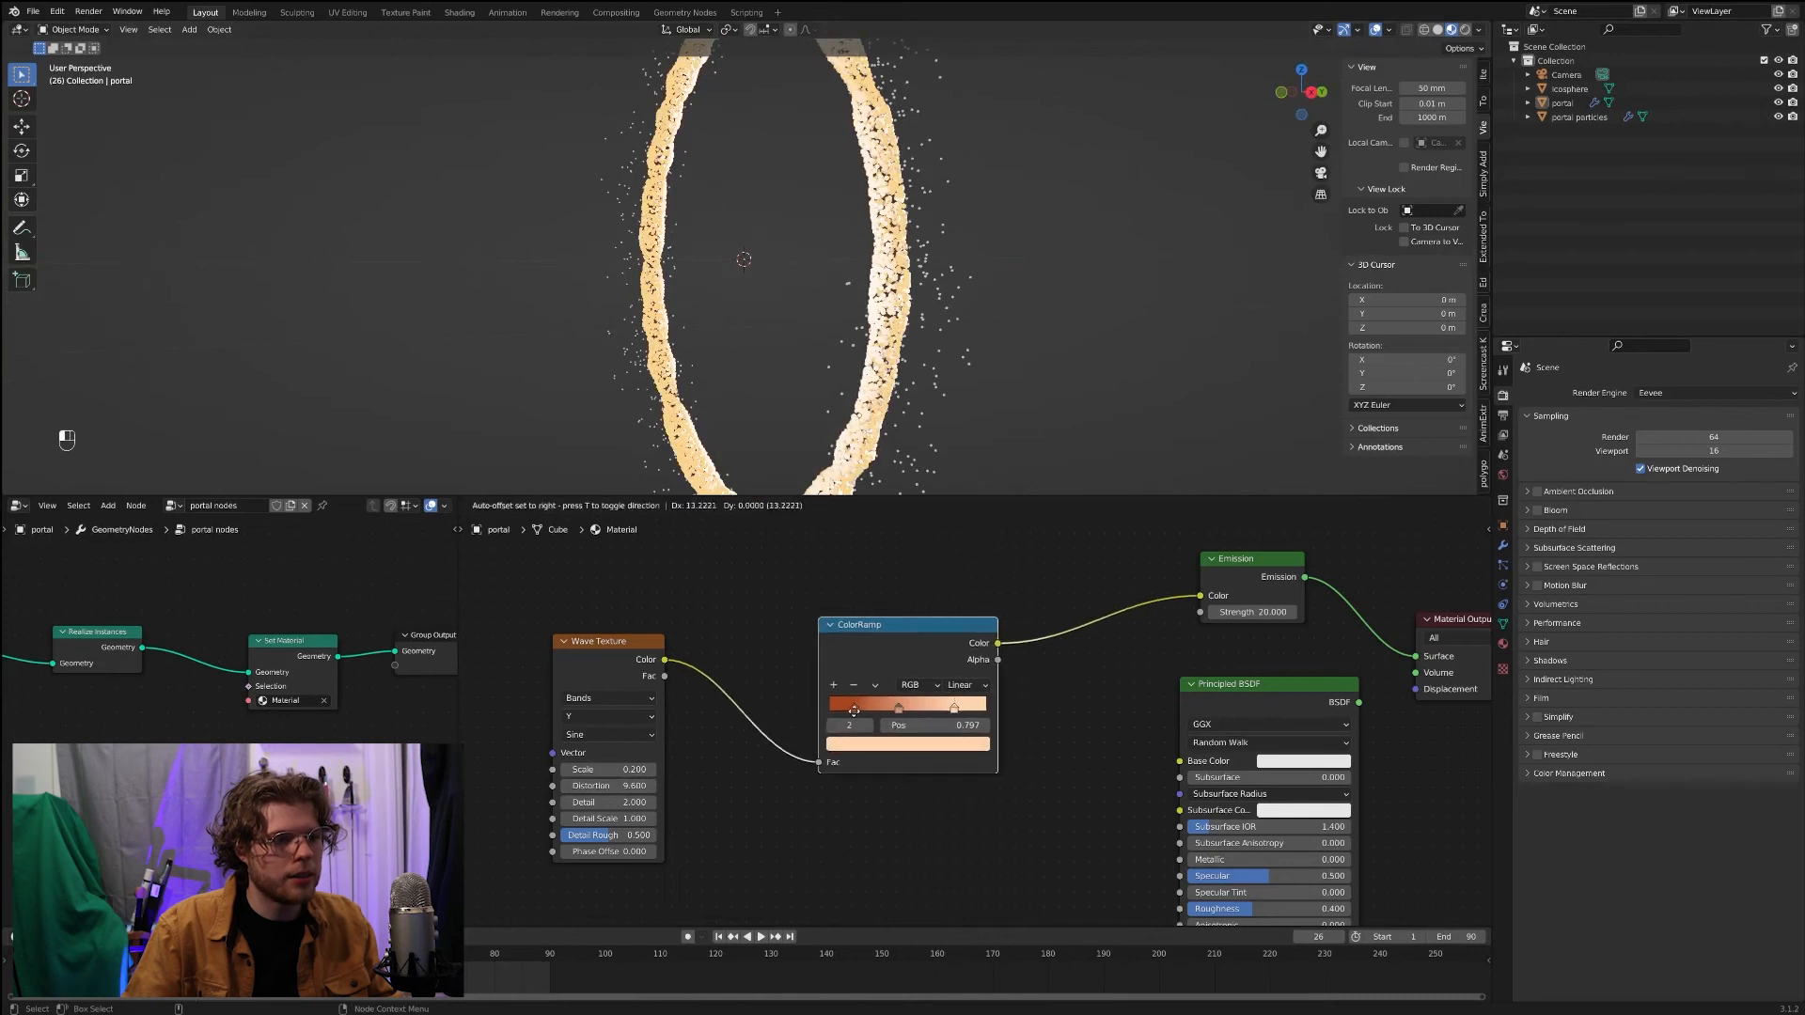
{"action": "mouse_move", "coordinate": [900, 709]}
{"action": "left_mouse_down"}
{"action": "mouse_move", "coordinate": [927, 710]}
{"action": "mouse_move", "coordinate": [881, 711]}
{"action": "left_mouse_up"}
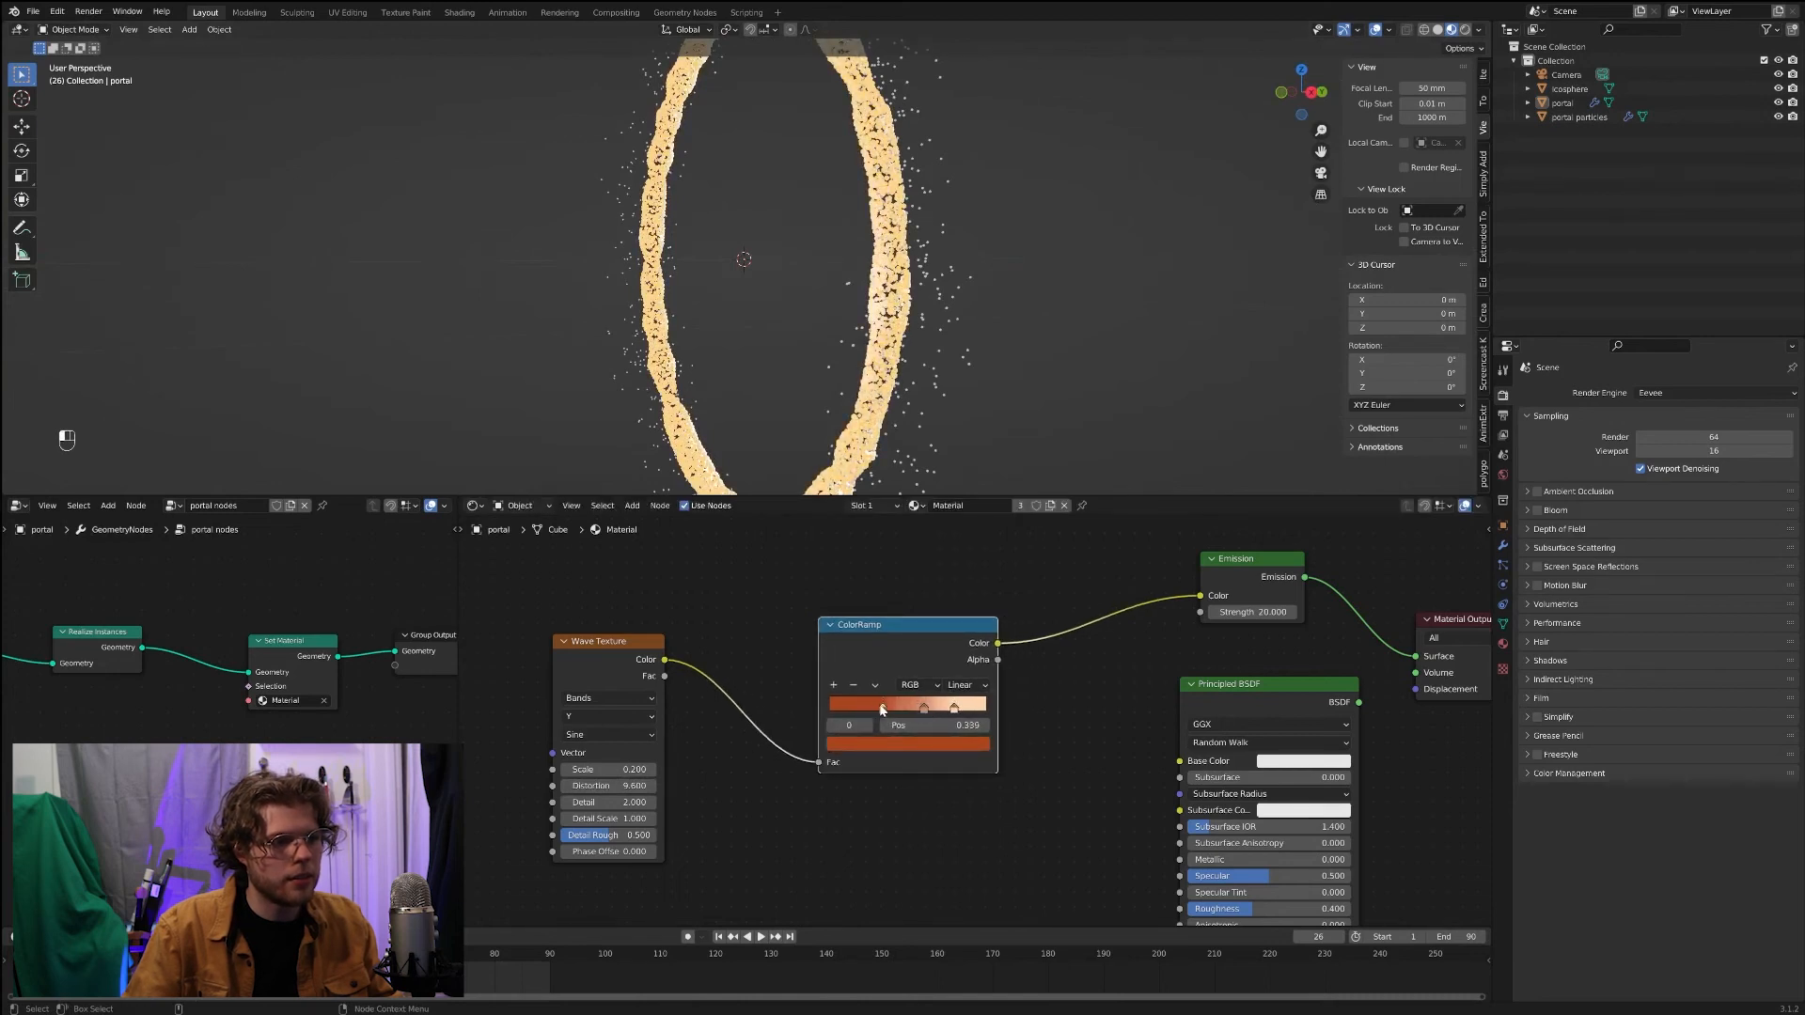
{"action": "left_click", "coordinate": [871, 743]}
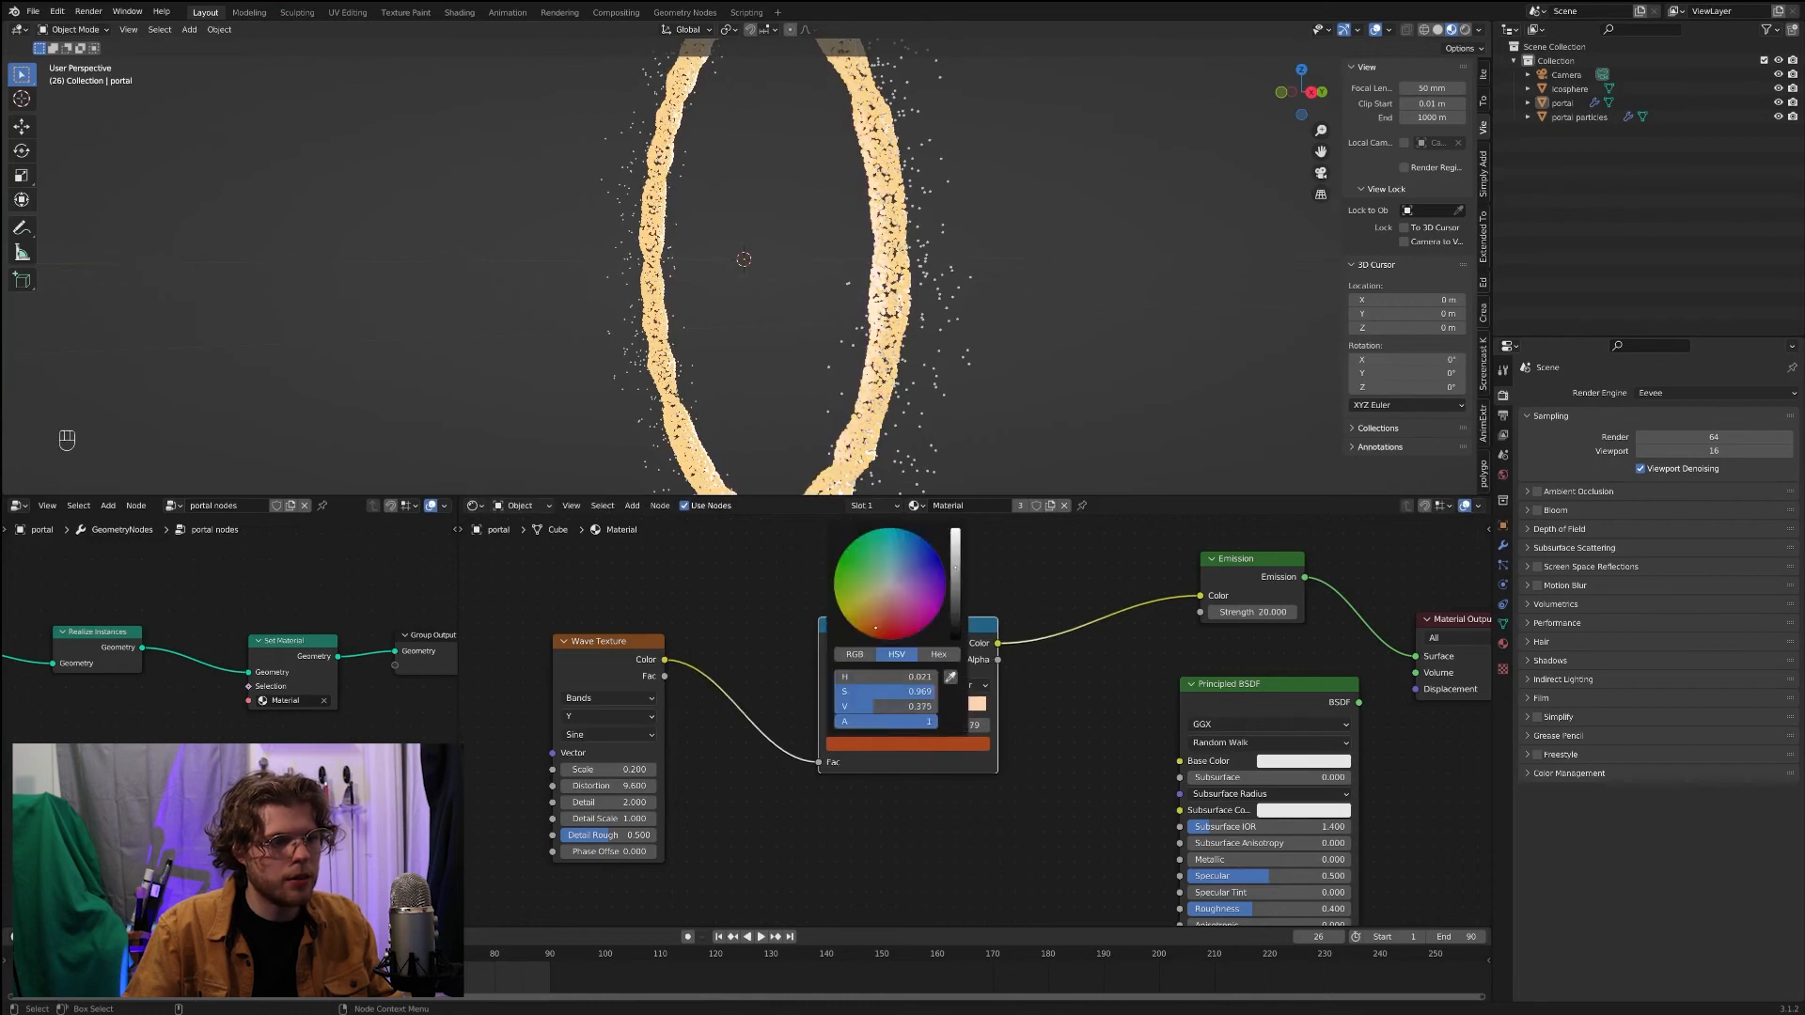
{"action": "left_click_drag", "start_coordinate": [955, 566], "coordinate": [955, 596]}
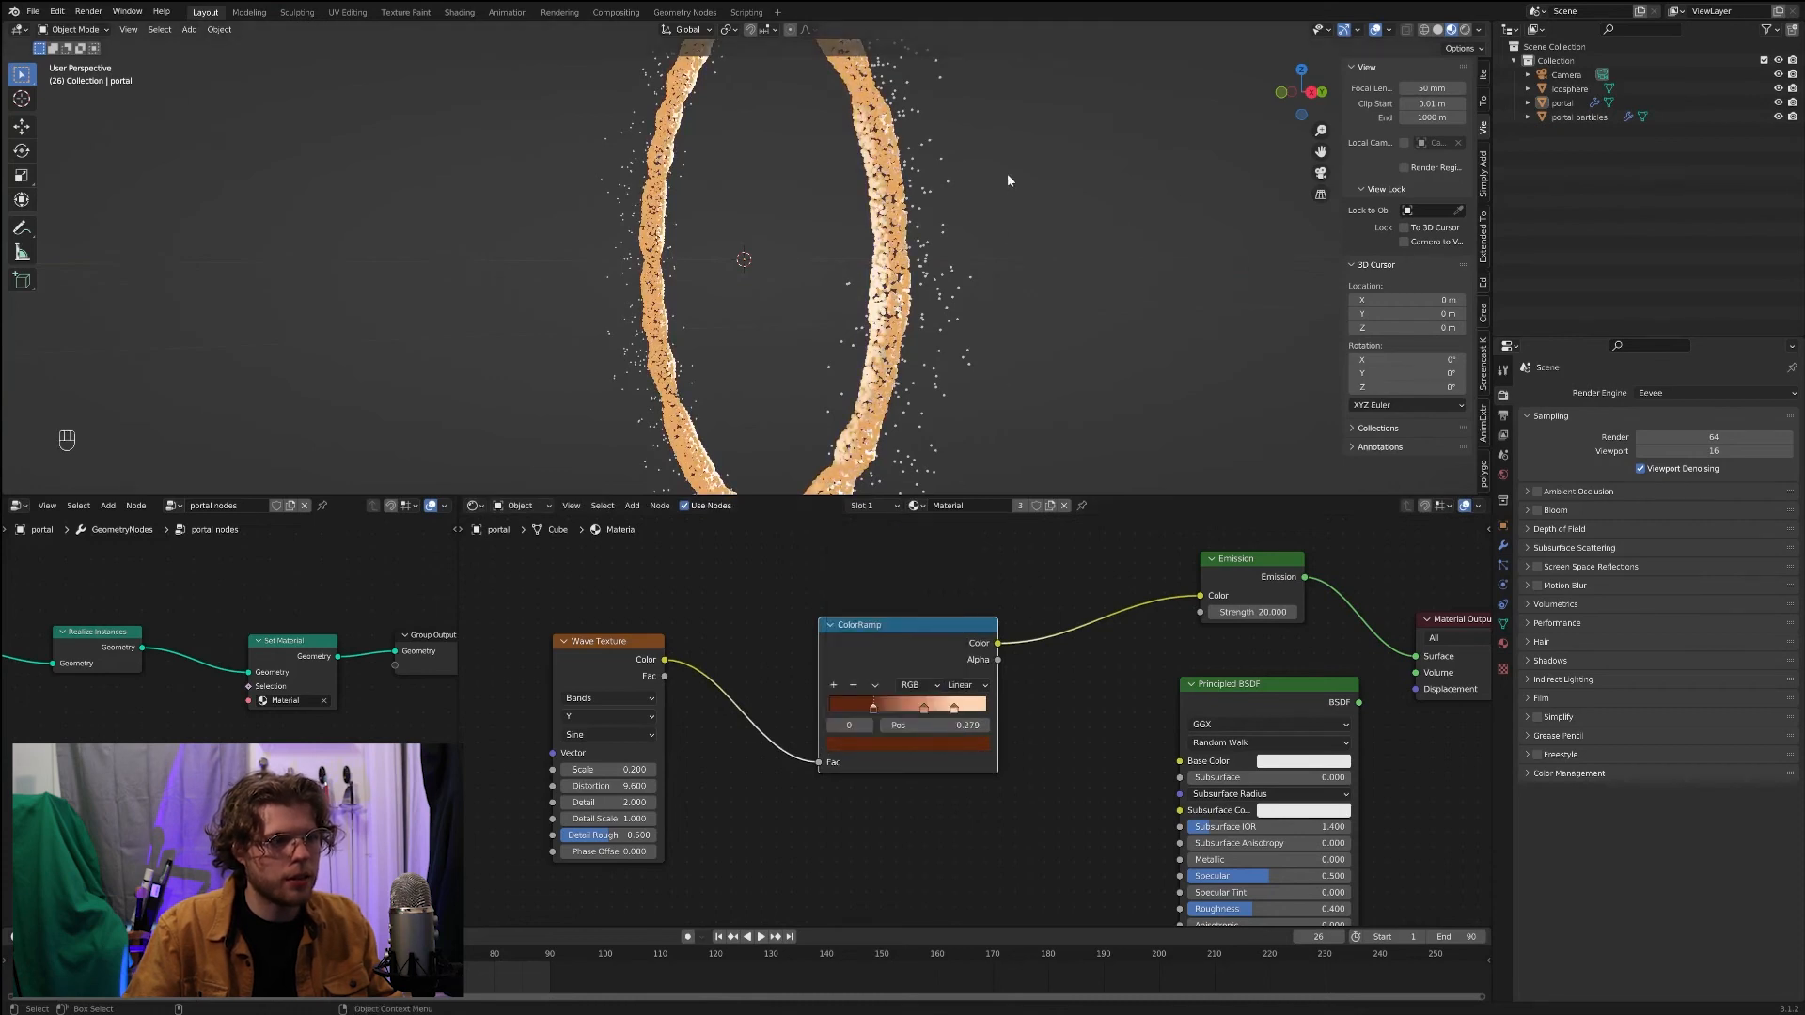
Step: Show the viewport in Rendered shading and enable Bloom in the Eevee render settings
{"action": "scroll", "coordinate": [1006, 173], "scroll_direction": "down", "scroll_amount": 1}
{"action": "middle_click_drag", "start_coordinate": [1101, 317], "coordinate": [1052, 323], "text": "shift"}
{"action": "left_click", "coordinate": [1464, 29]}
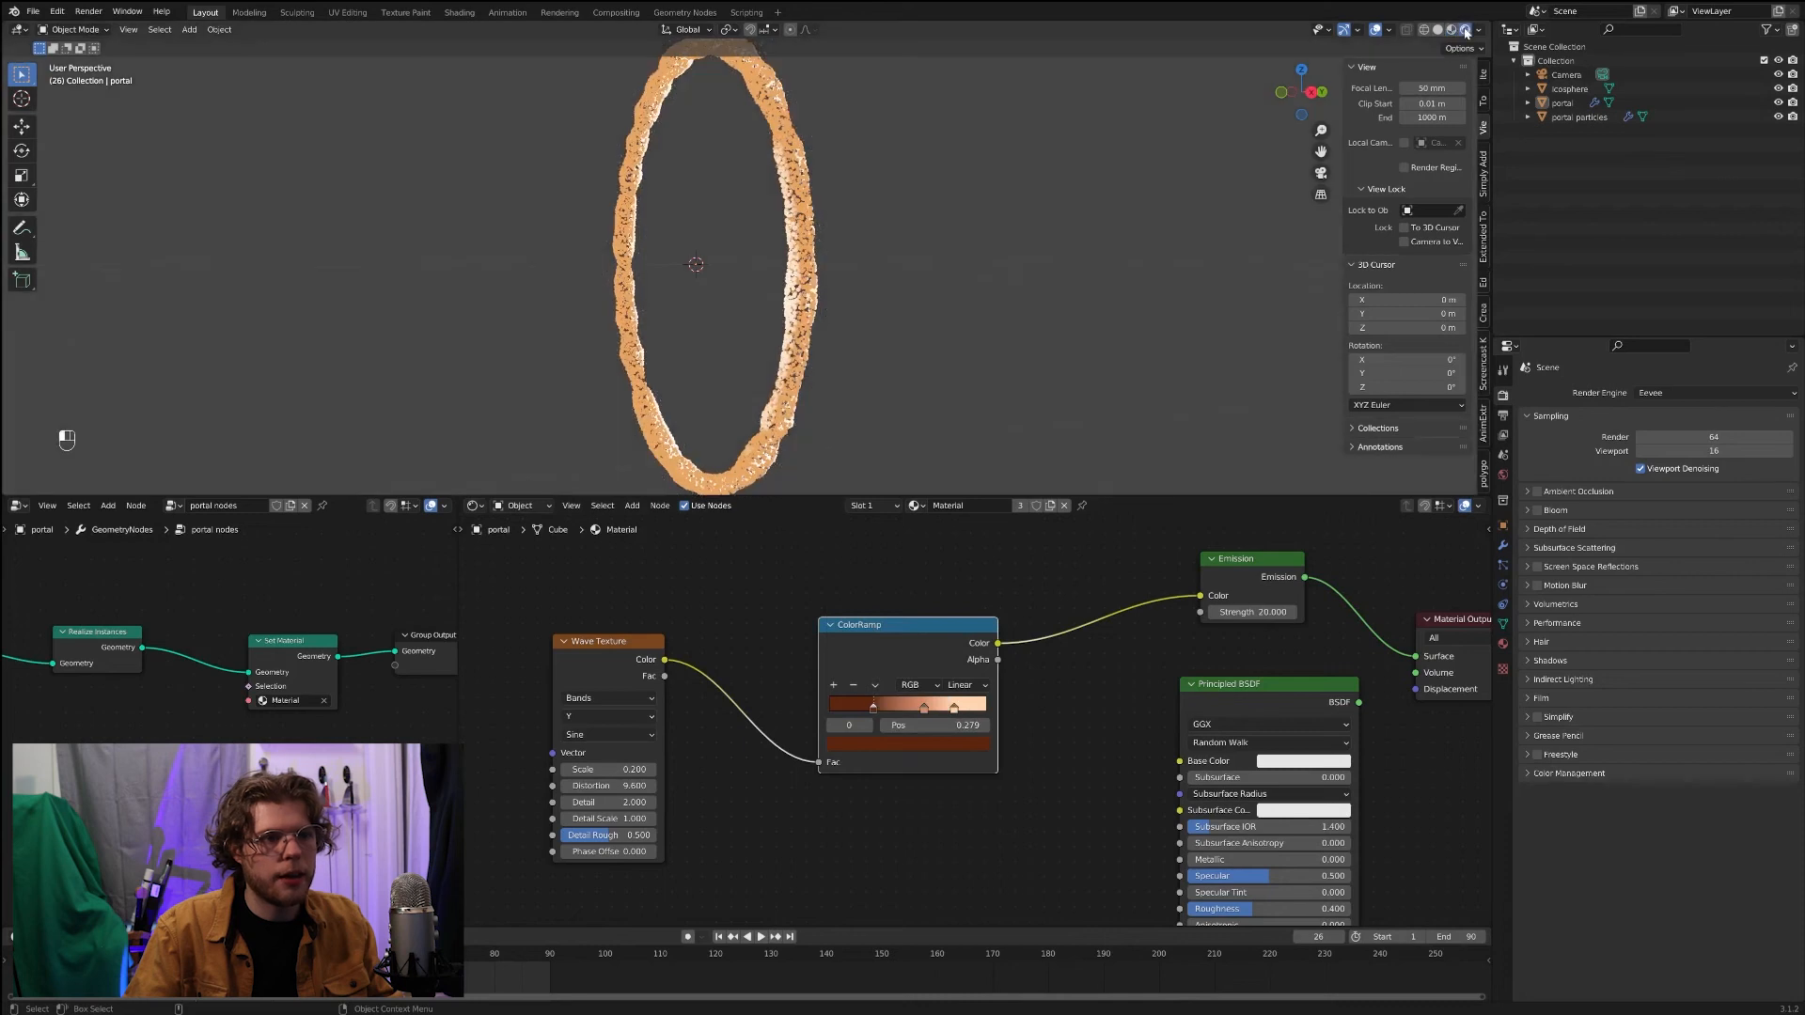
{"action": "left_click", "coordinate": [1502, 549]}
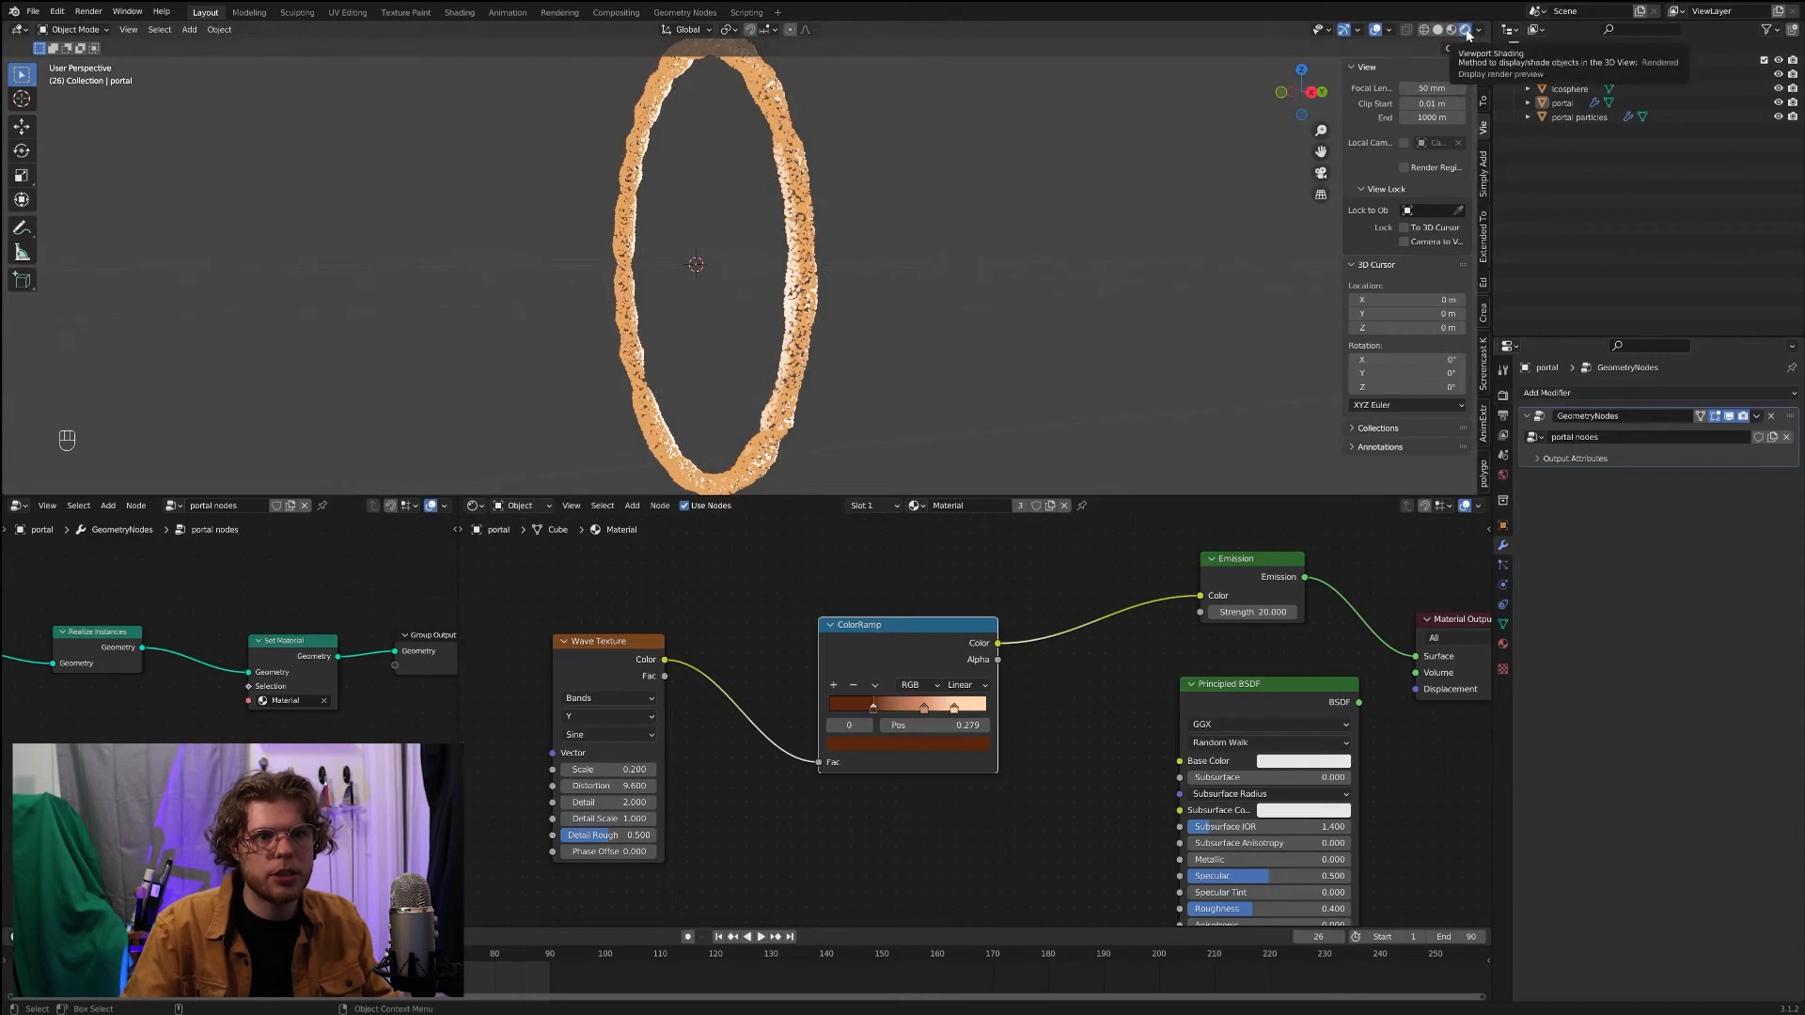
{"action": "left_click", "coordinate": [1502, 401]}
{"action": "left_click", "coordinate": [1537, 511]}
{"action": "scroll", "coordinate": [940, 373], "scroll_direction": "up", "scroll_amount": 3}
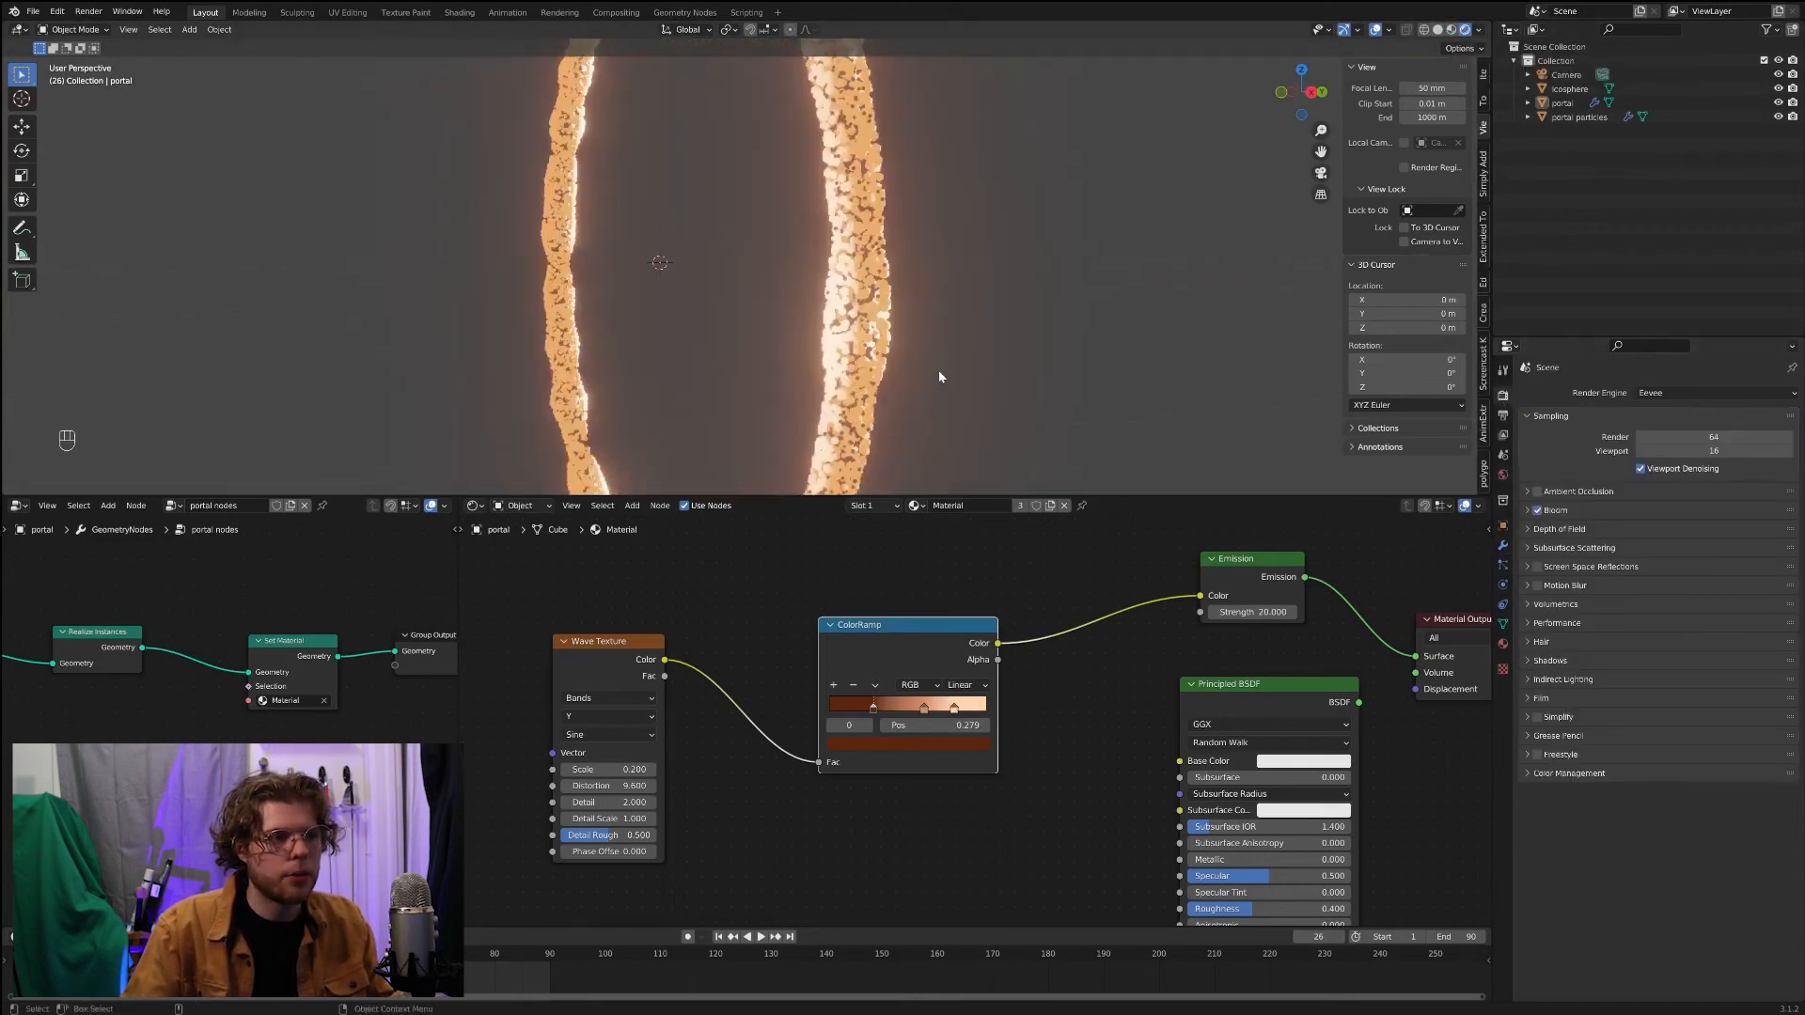
Step: Move the ColorRamp's middle stop to about 0.45 and dark stop to about 0.136, and play the animation briefly
{"action": "middle_click_drag", "start_coordinate": [940, 373], "coordinate": [987, 365]}
{"action": "scroll", "coordinate": [1011, 353], "scroll_direction": "down", "scroll_amount": 2}
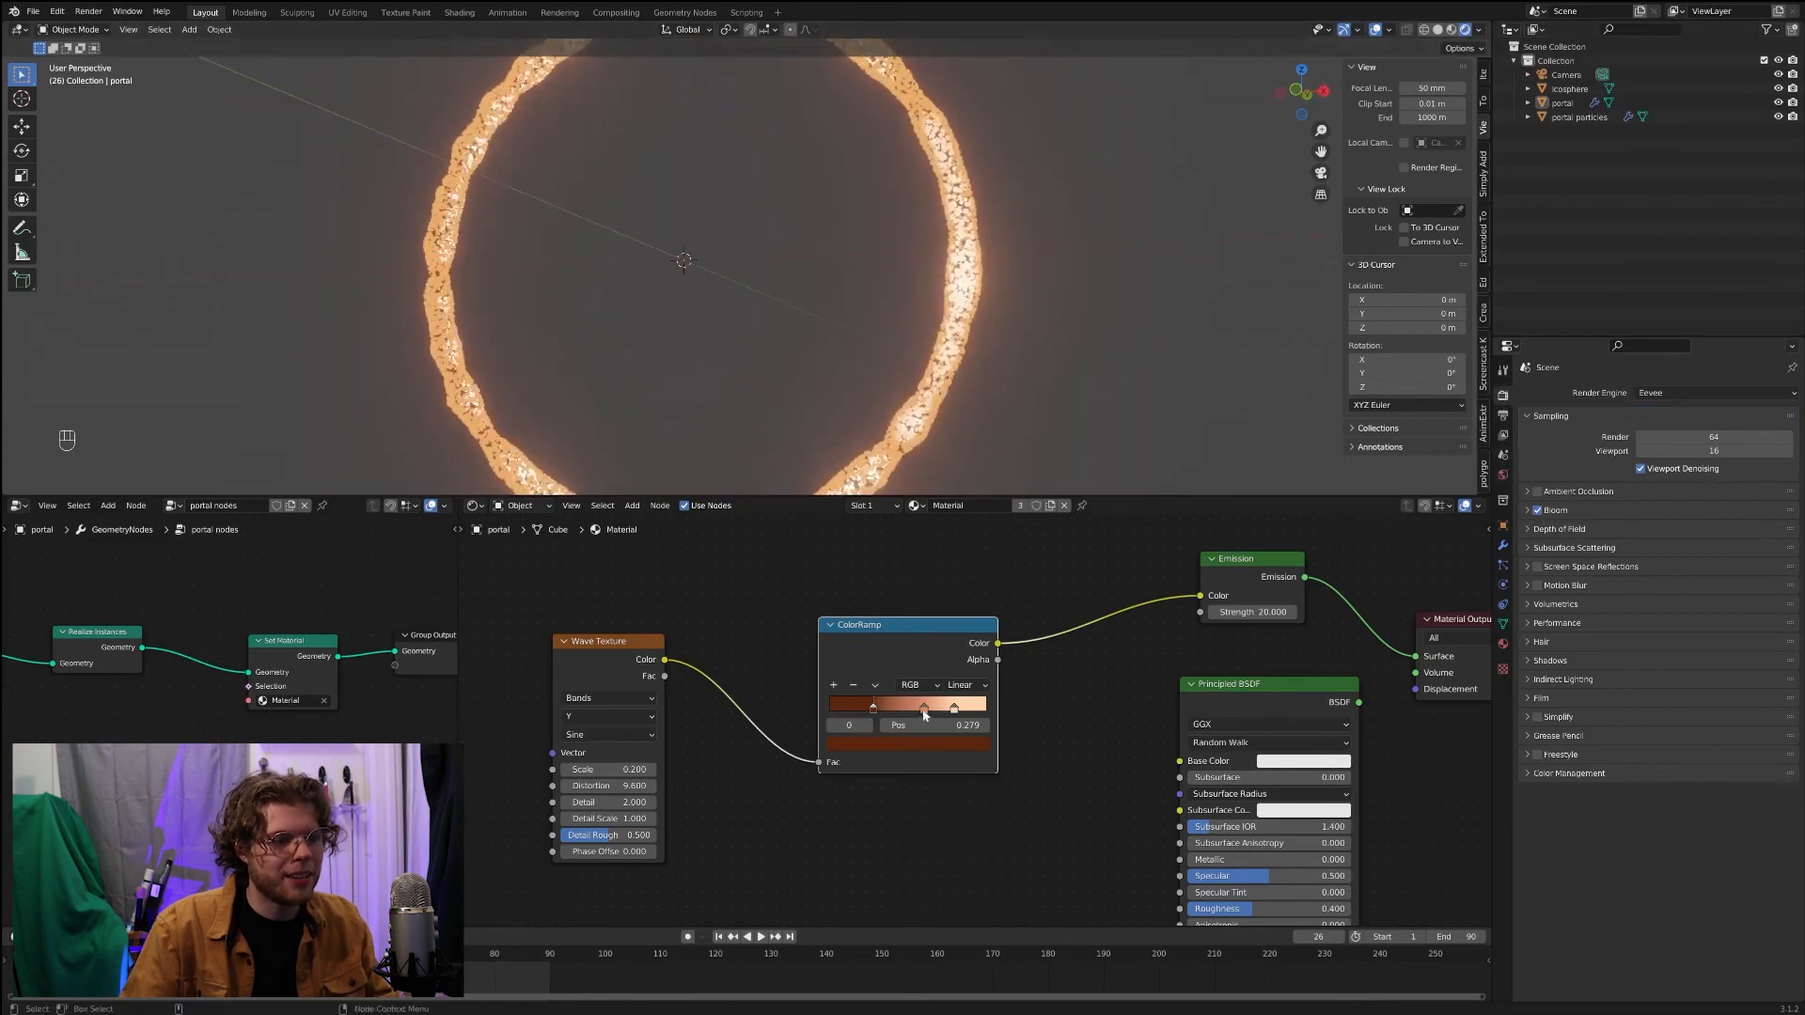
{"action": "left_click_drag", "start_coordinate": [924, 712], "coordinate": [846, 707]}
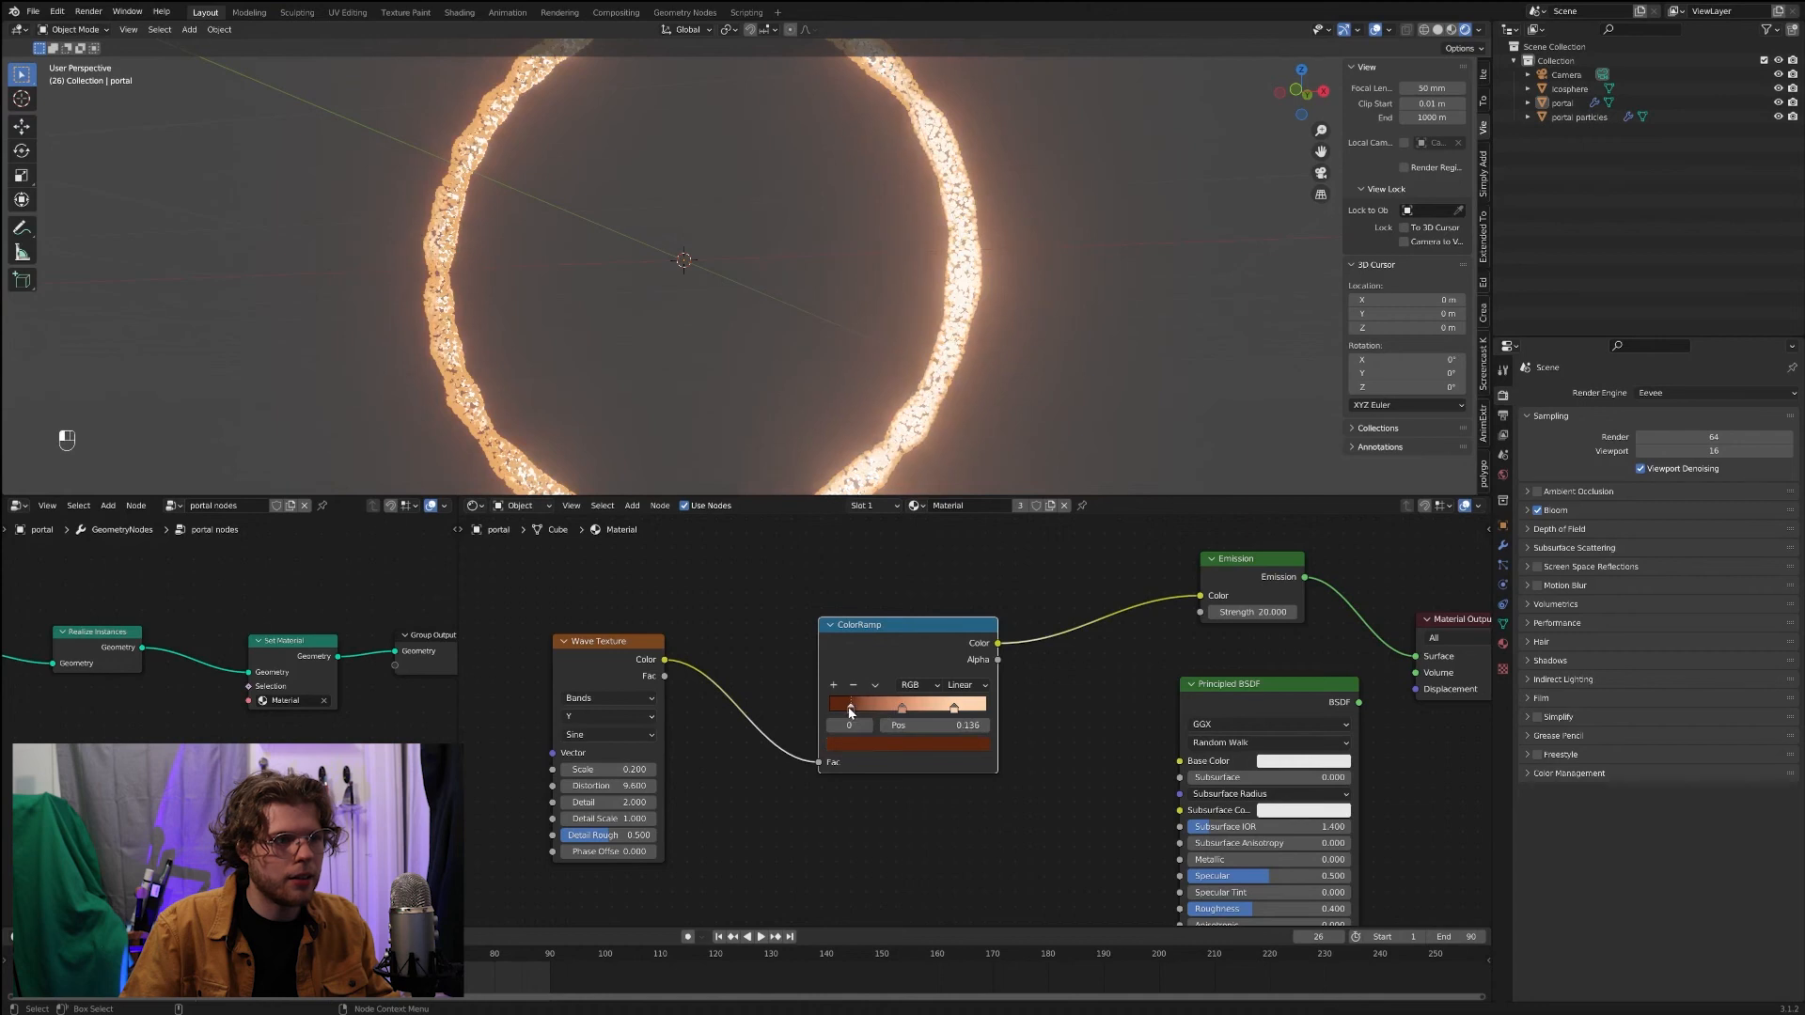
{"action": "key", "text": "space"}
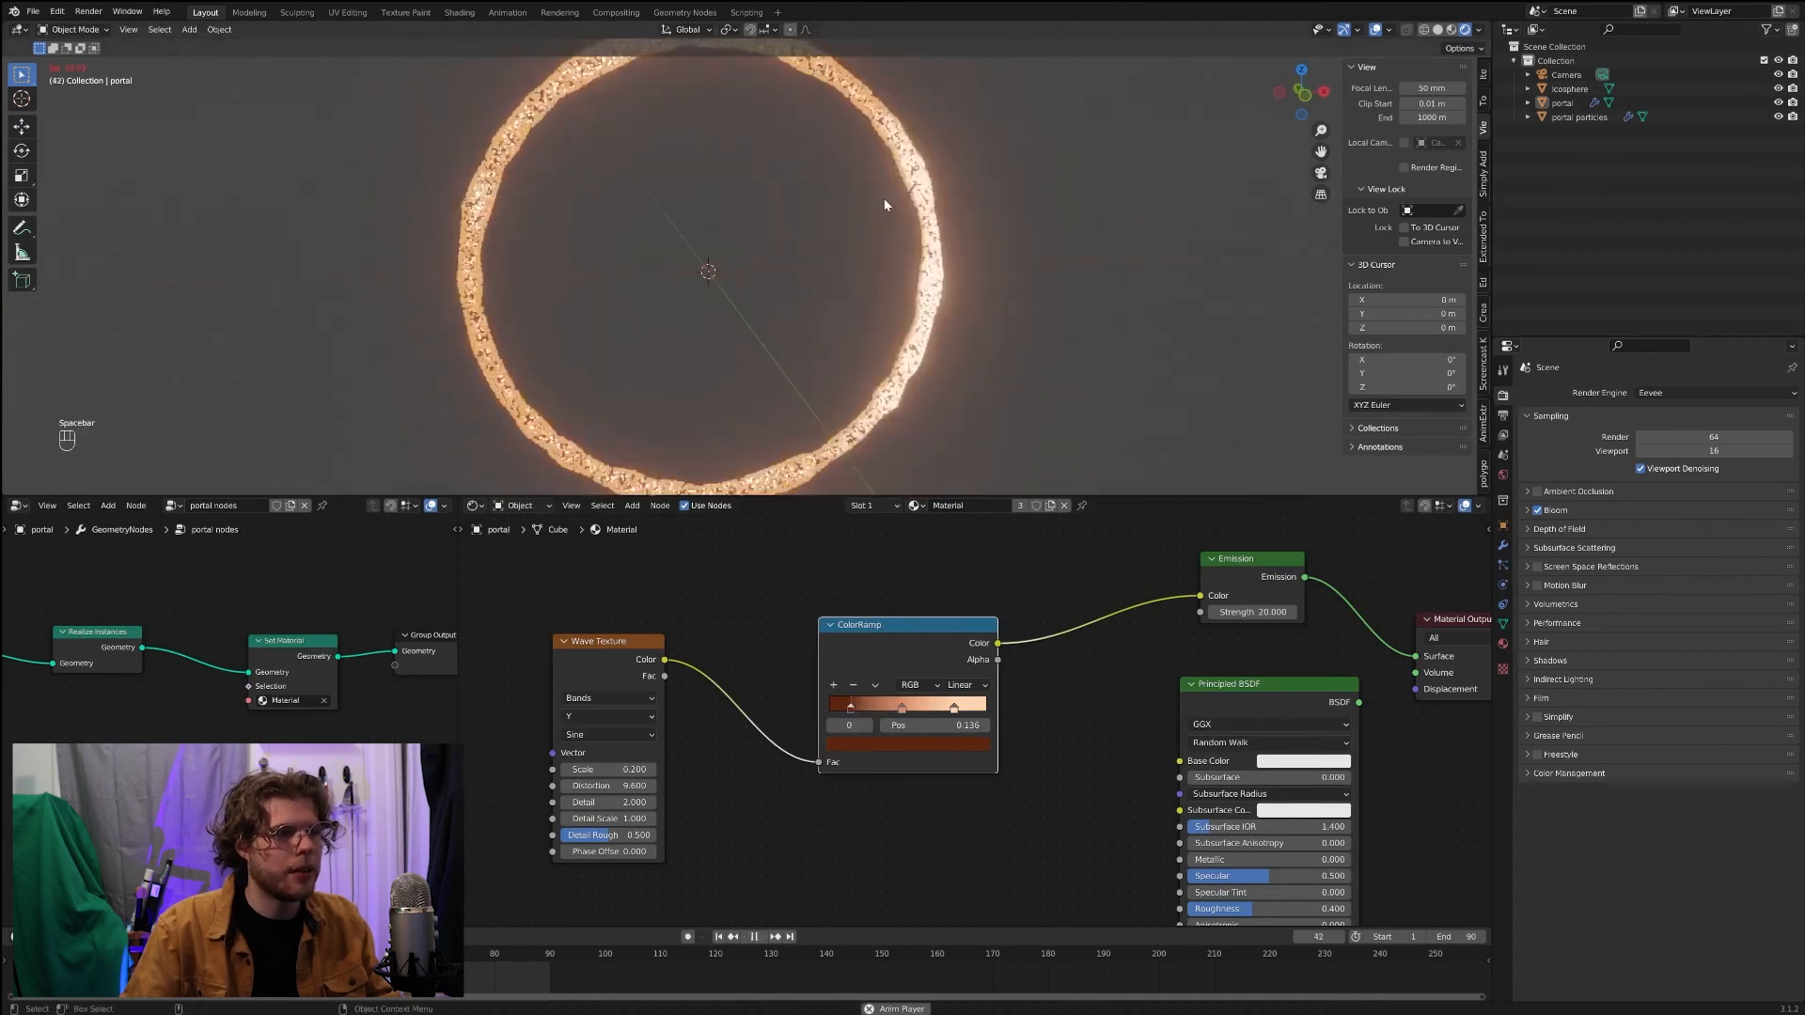
{"action": "key", "text": "space"}
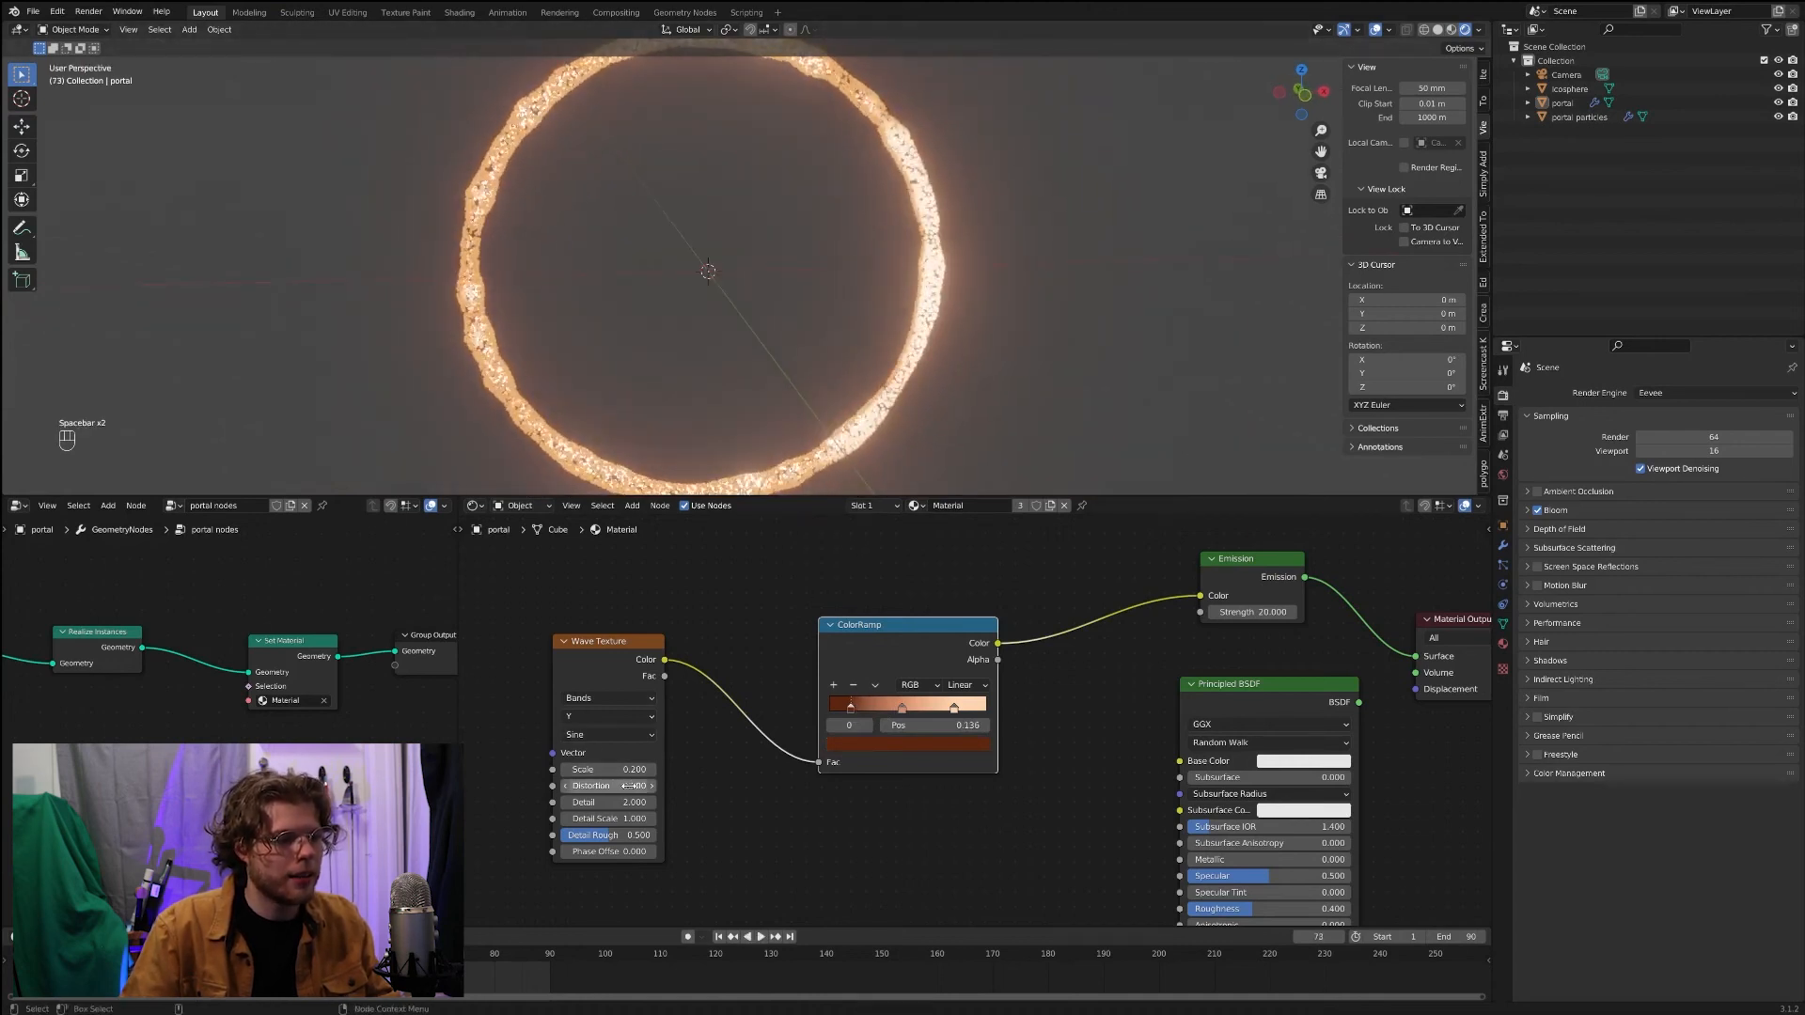
Step: Raise the Wave Texture's distortion to about 13 and play the animation to review the glowing ring
{"action": "mouse_move", "coordinate": [628, 785]}
{"action": "left_mouse_down"}
{"action": "mouse_move", "coordinate": [677, 786]}
{"action": "mouse_move", "coordinate": [658, 786]}
{"action": "left_mouse_up"}
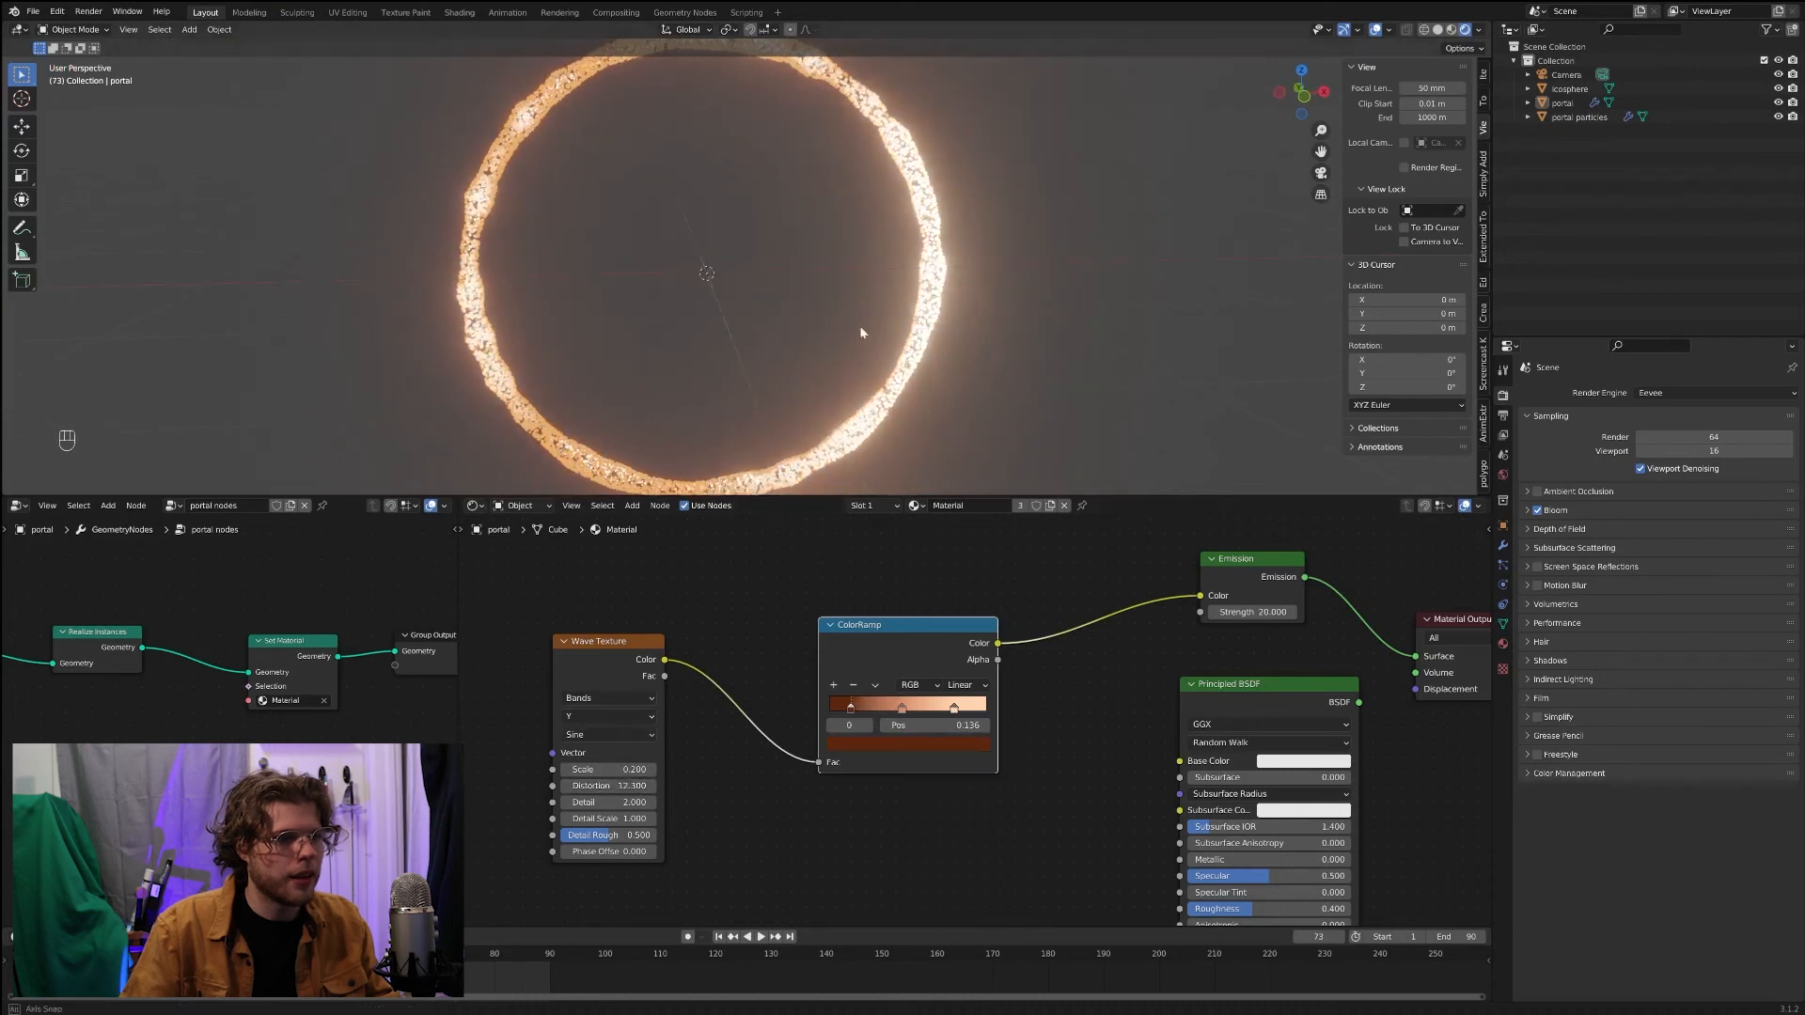
{"action": "mouse_move", "coordinate": [860, 325]}
{"action": "middle_mouse_down"}
{"action": "mouse_move", "coordinate": [698, 313]}
{"action": "mouse_move", "coordinate": [883, 307]}
{"action": "middle_mouse_up"}
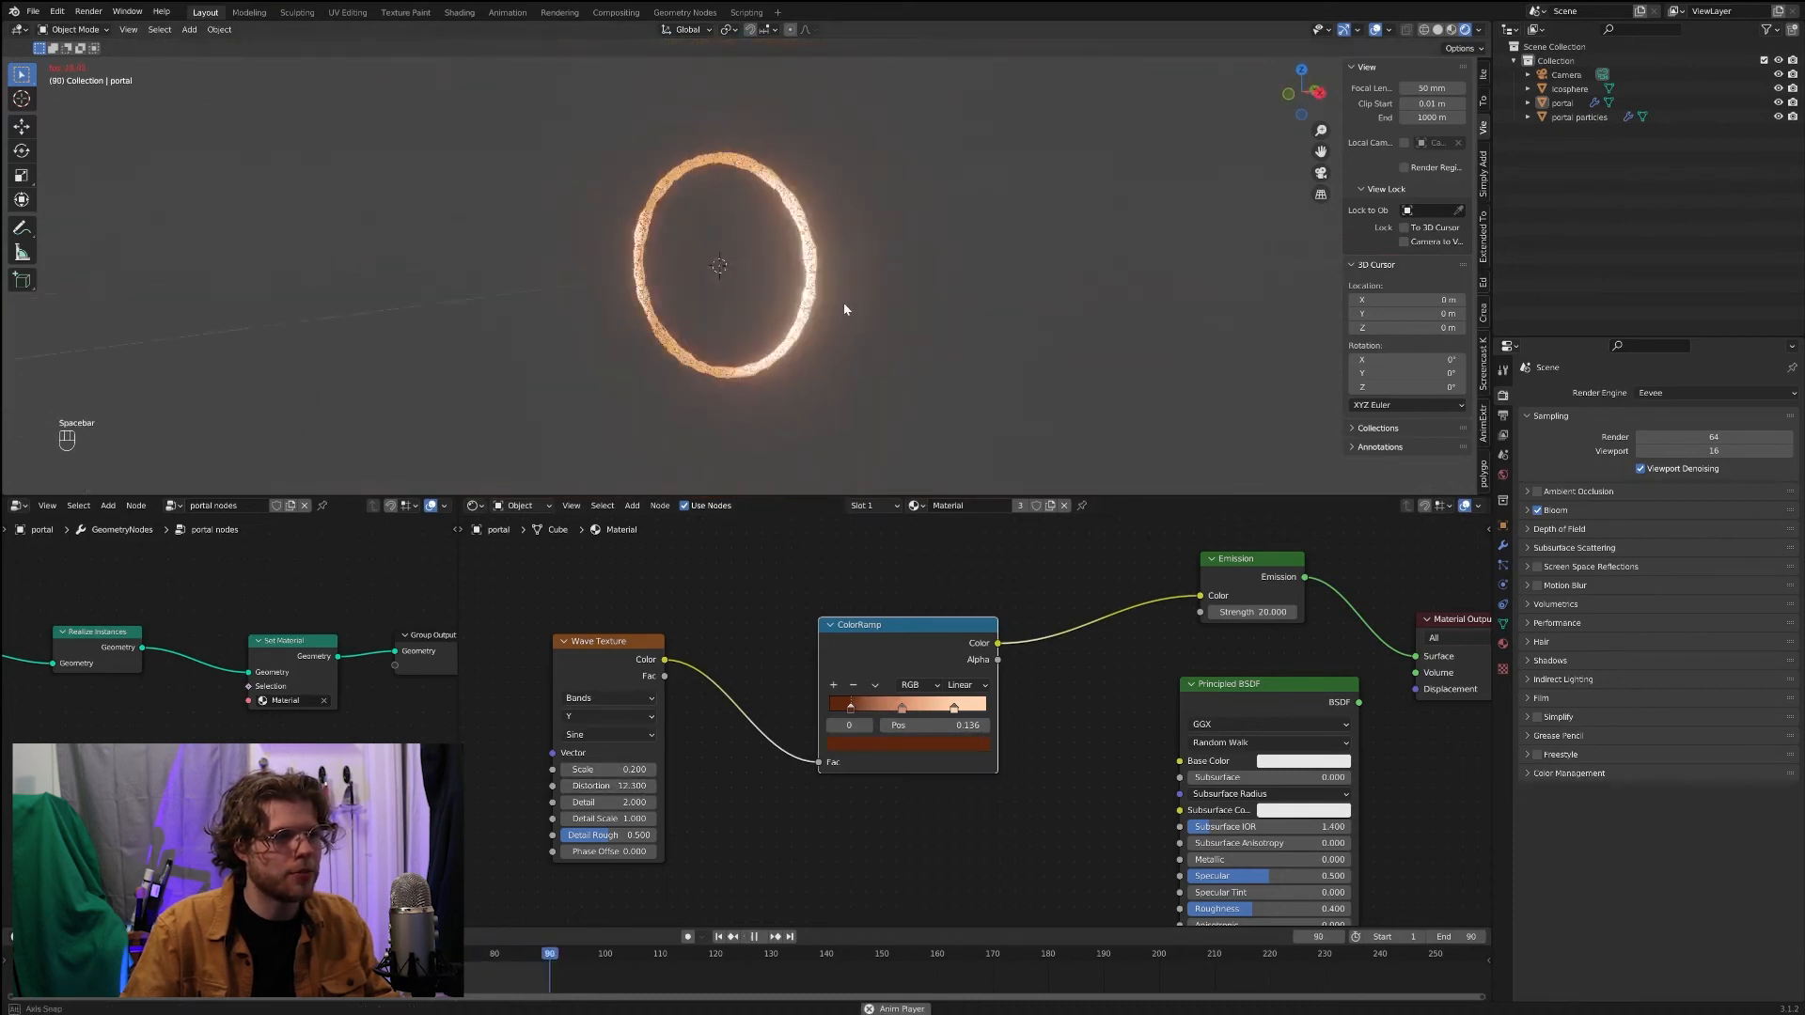
{"action": "key", "text": "space"}
{"action": "key", "text": "space"}
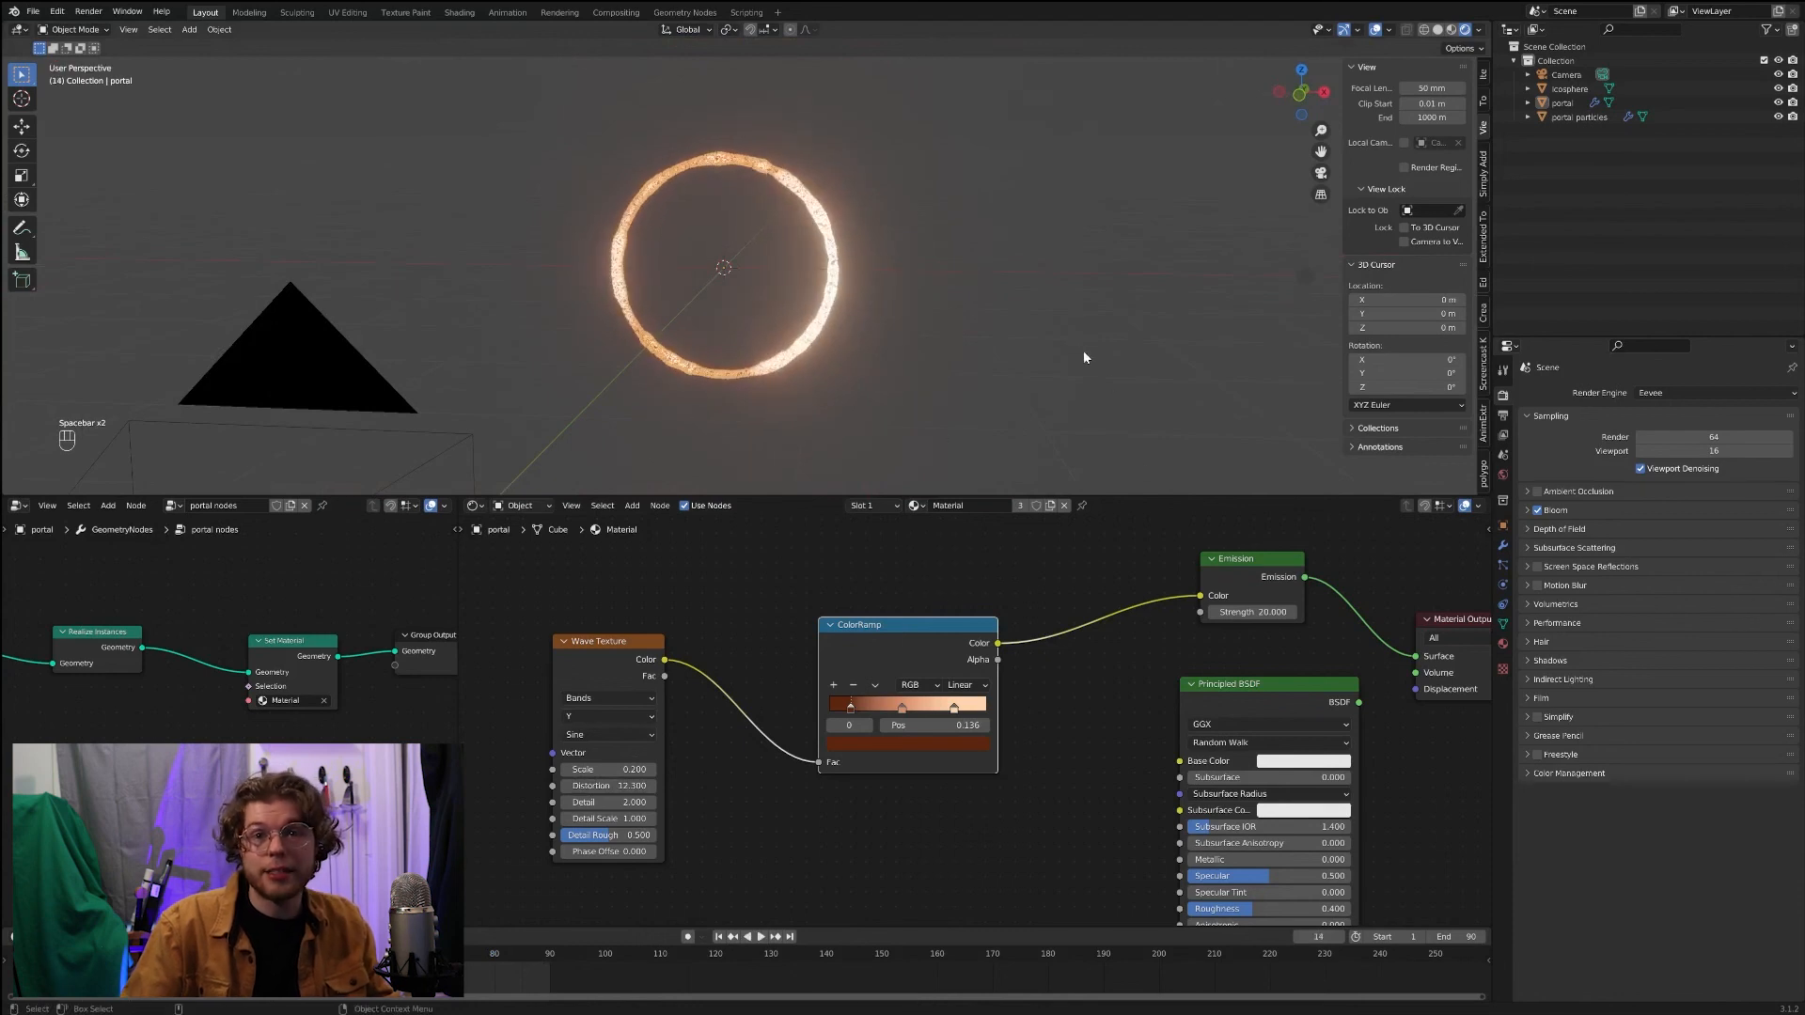
{"action": "scroll", "coordinate": [1090, 339], "scroll_direction": "up", "scroll_amount": 1}
{"action": "scroll", "coordinate": [1126, 322], "scroll_direction": "up", "scroll_amount": 2}
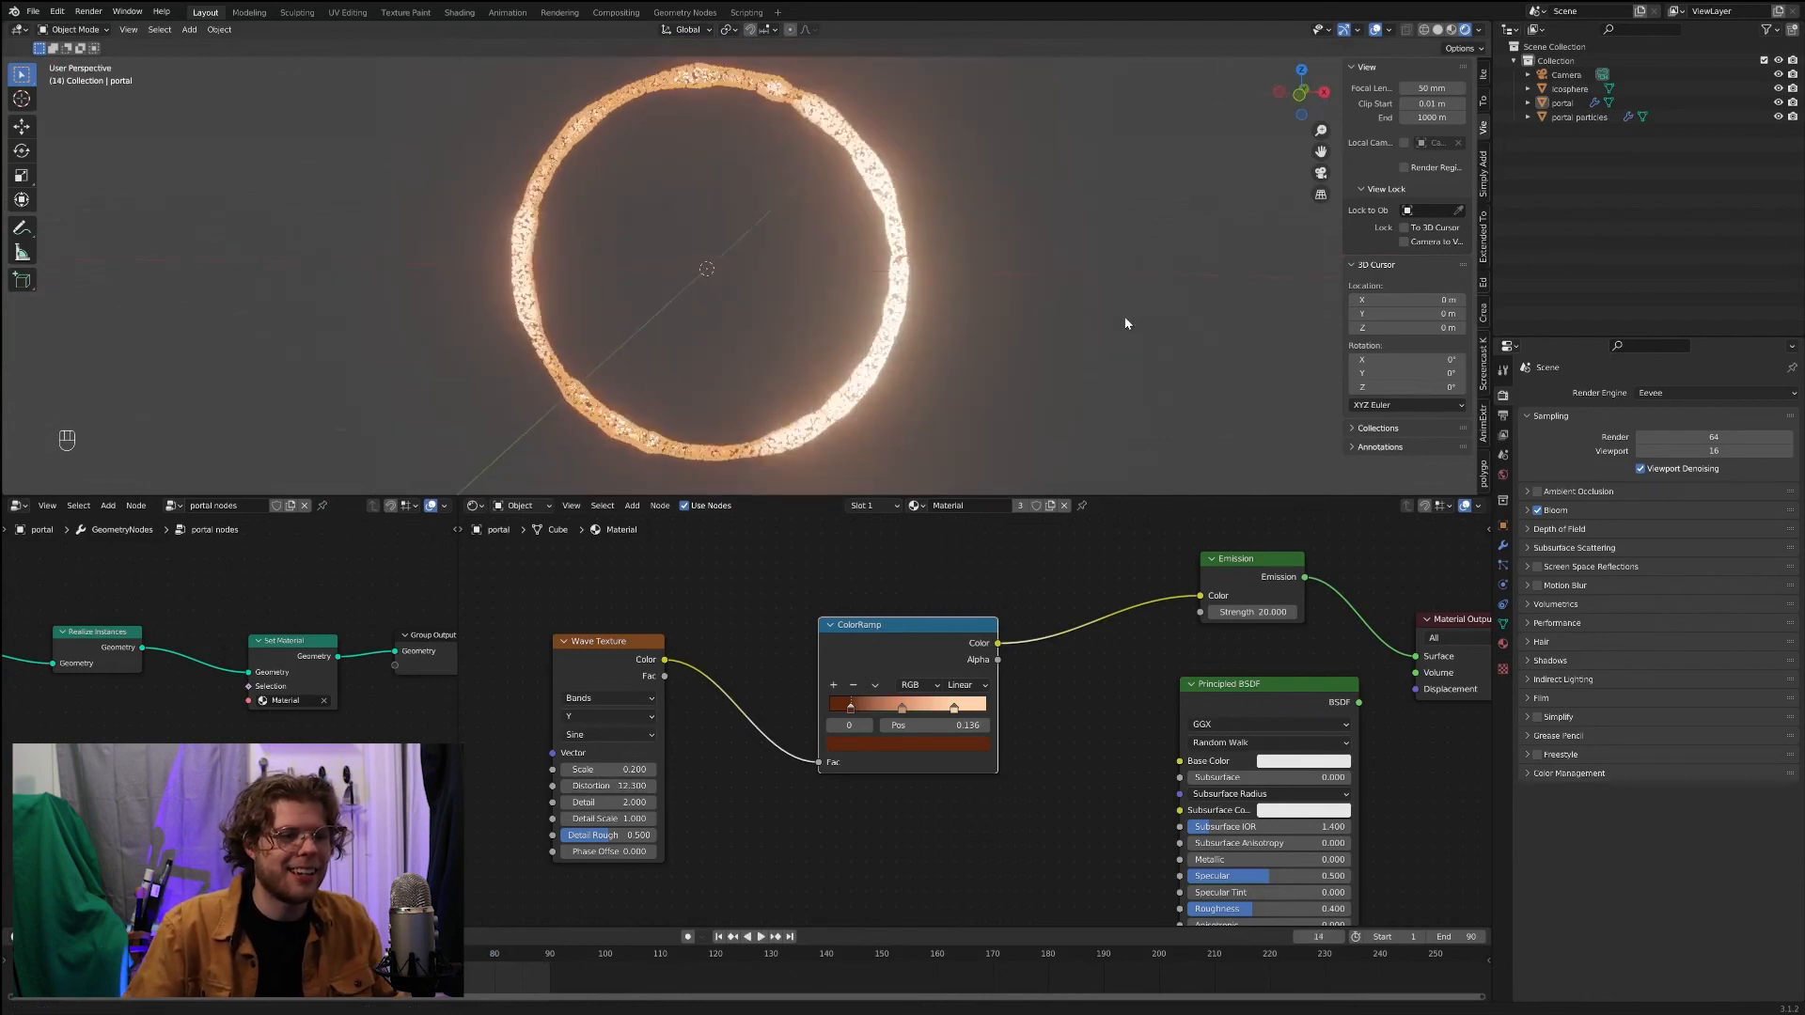
{"action": "scroll", "coordinate": [1117, 322], "scroll_direction": "down", "scroll_amount": 3}
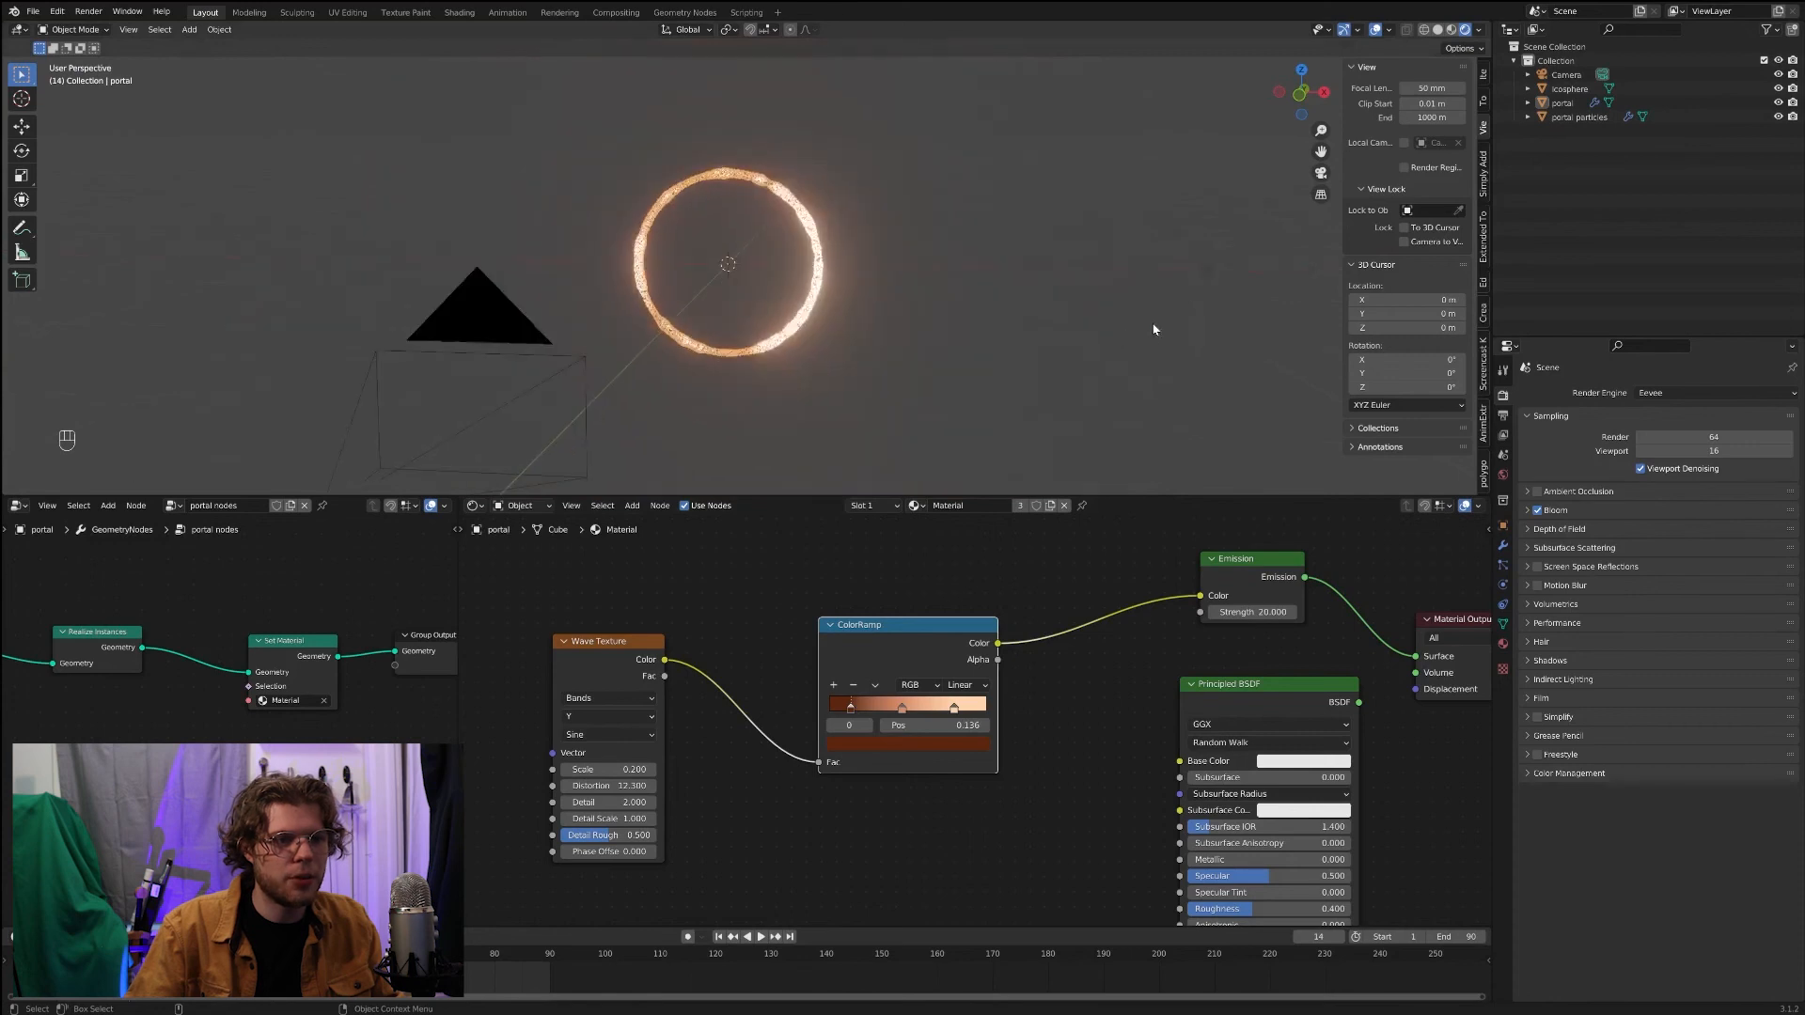
Step: Give the ico sphere beside the portal a new material named particle
{"action": "left_click", "coordinate": [1207, 271]}
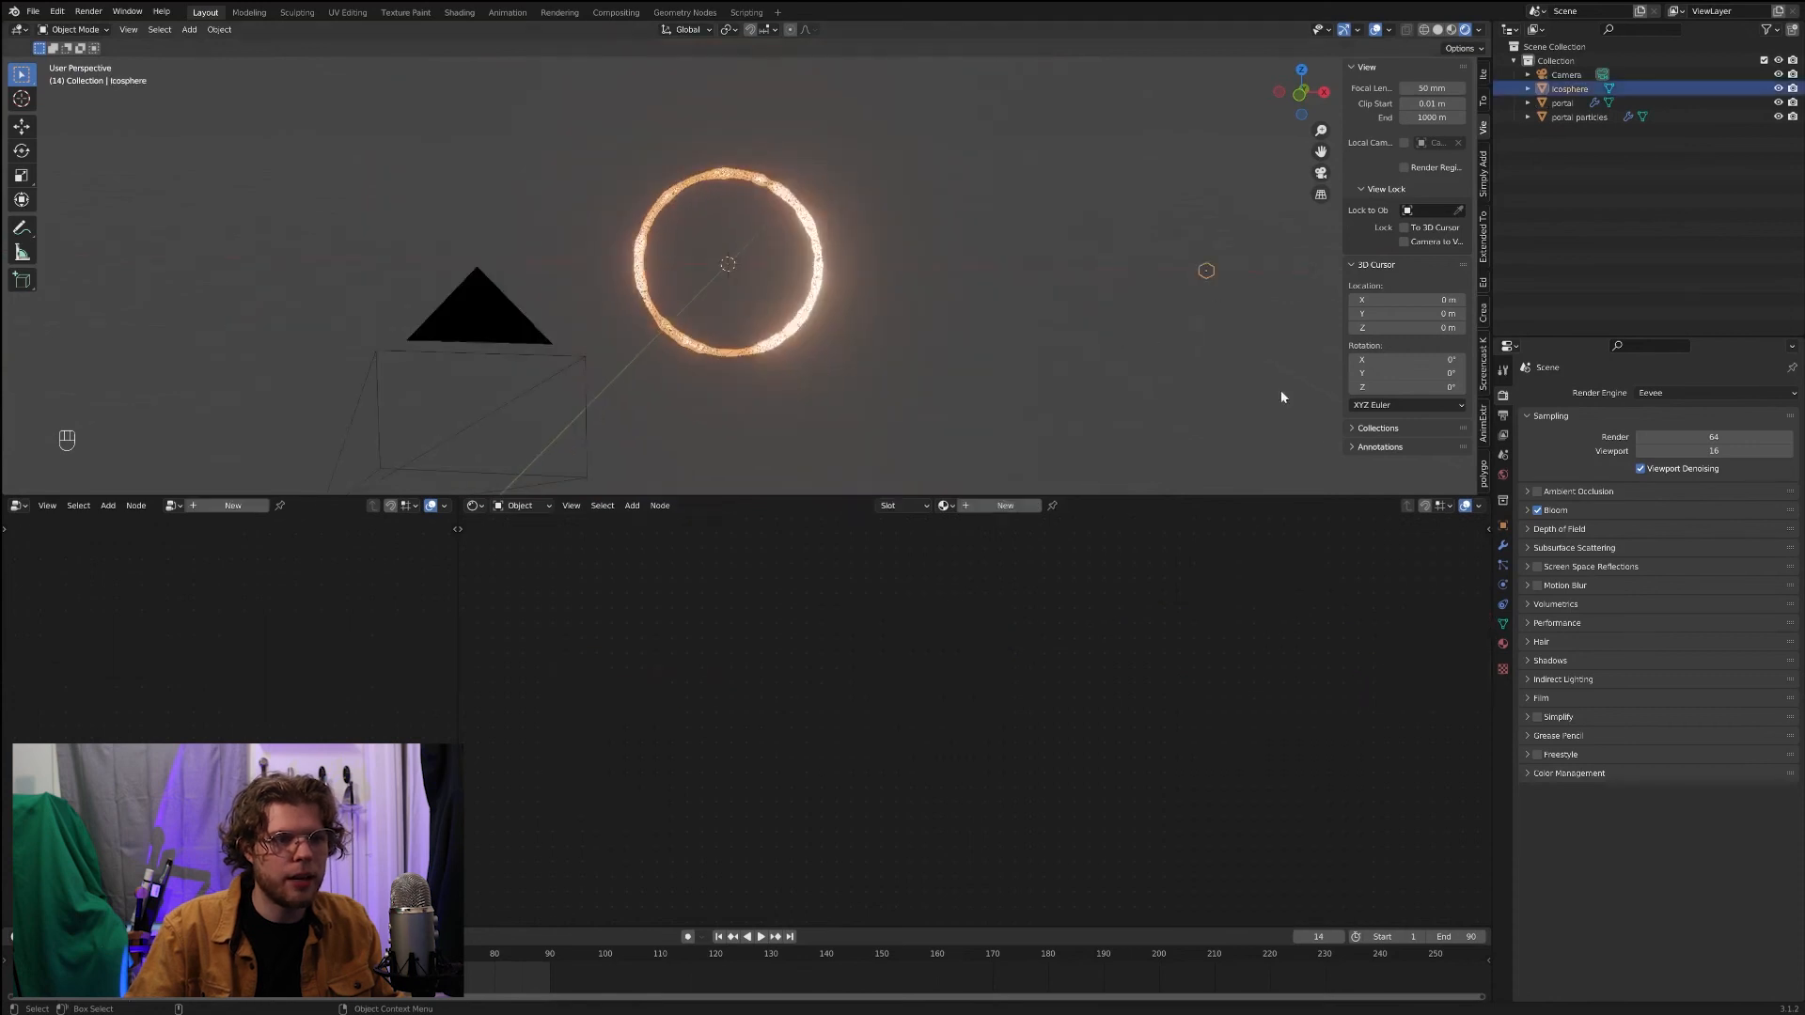
{"action": "left_click", "coordinate": [991, 506]}
{"action": "double_click", "coordinate": [983, 506]}
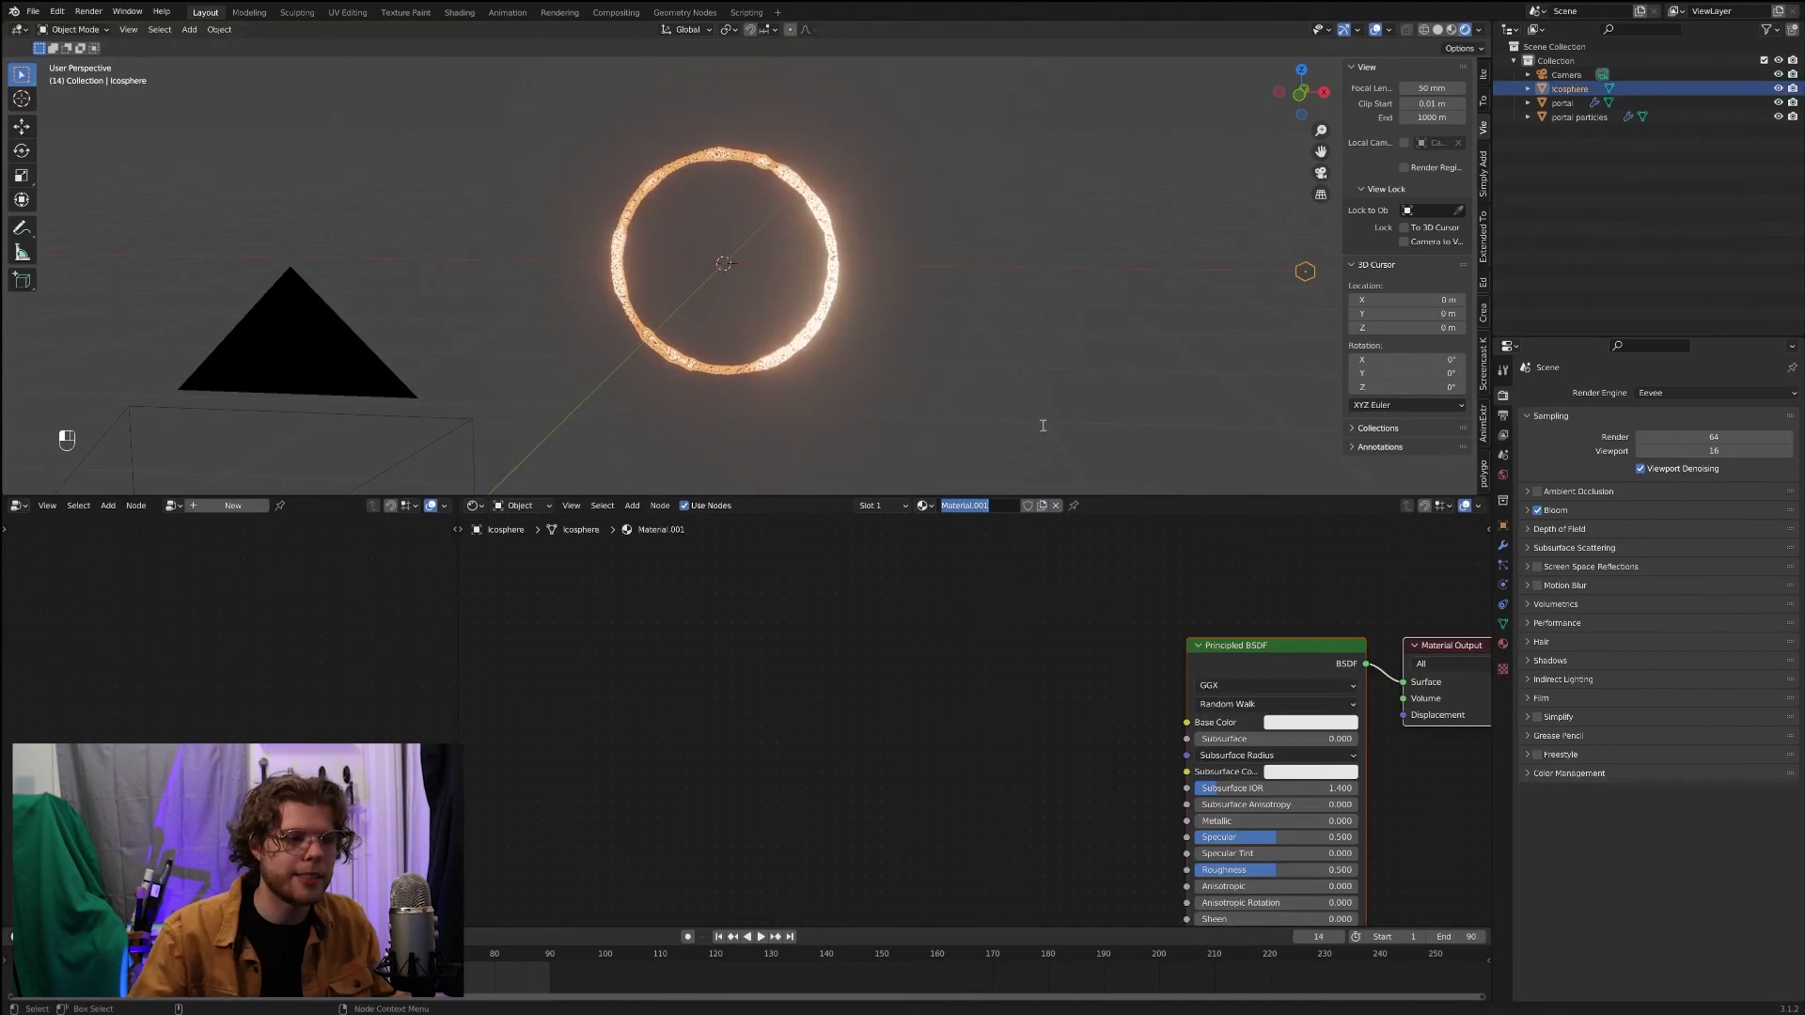
{"action": "type", "text": "part"}
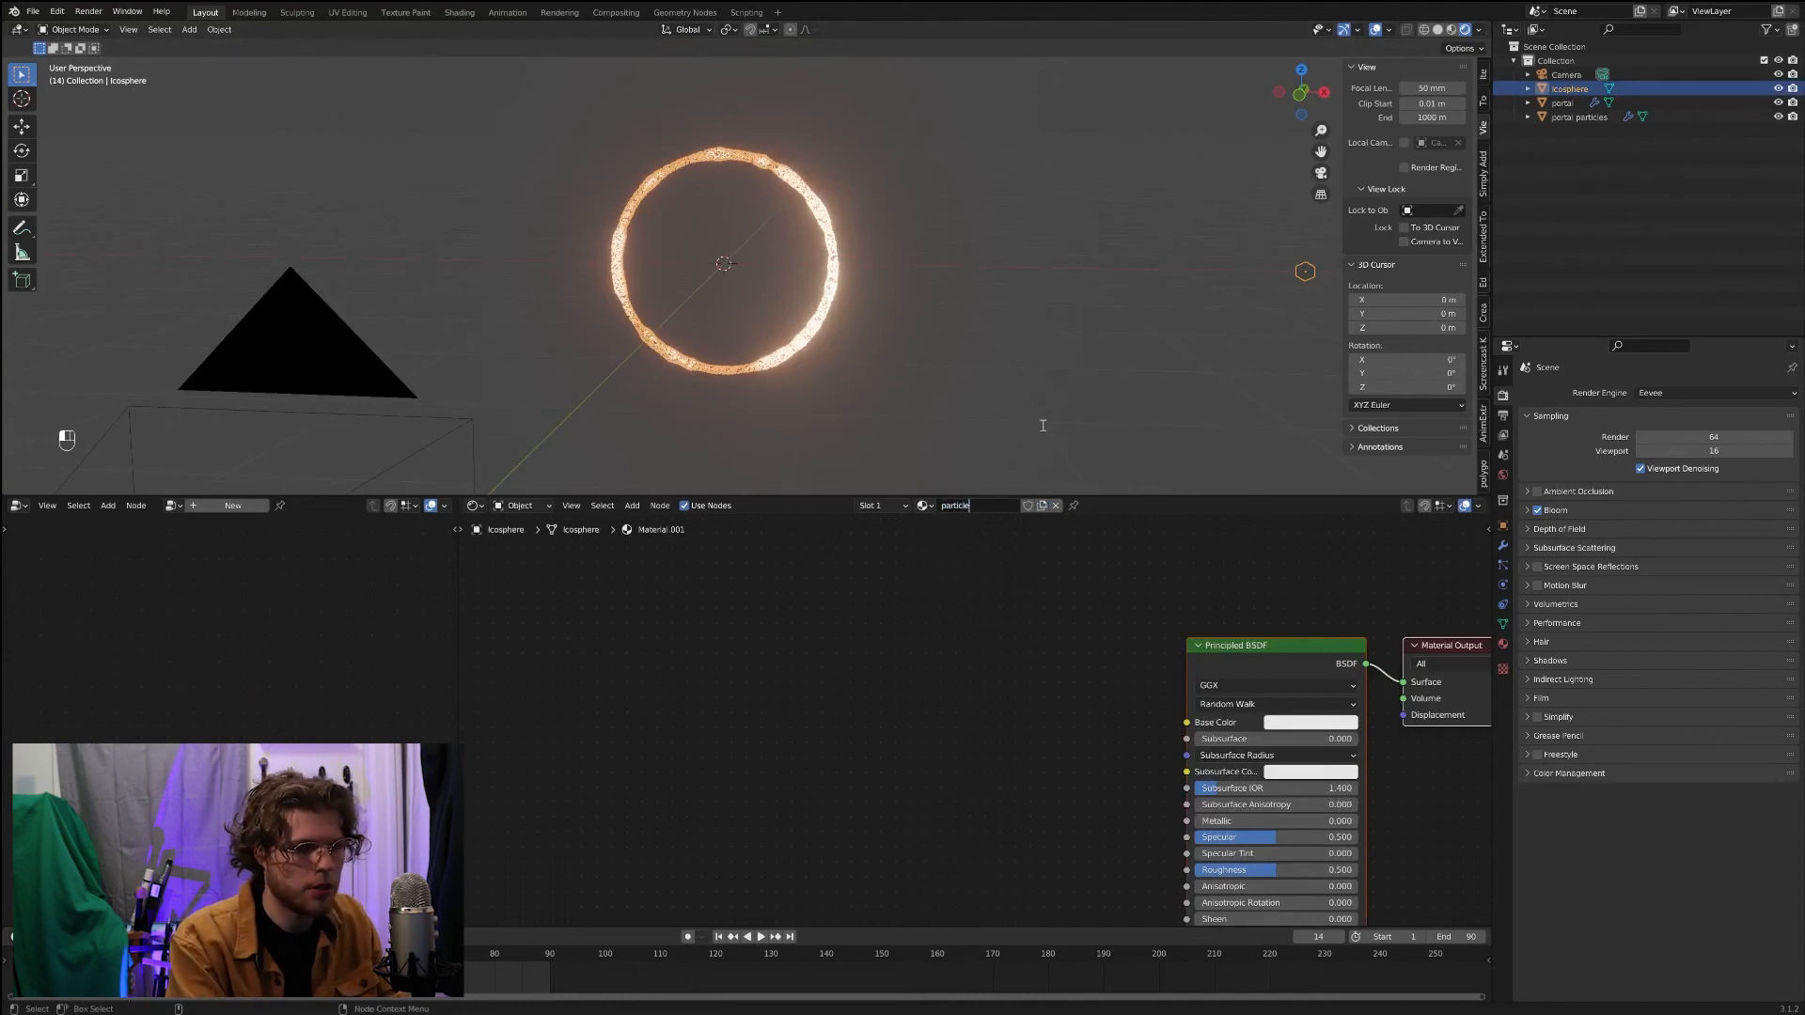
{"action": "type", "text": "icle"}
{"action": "key", "text": "Return"}
Step: Add an Emission node to the particle material and connect it to the Material Output's Surface
{"action": "key", "text": "Home"}
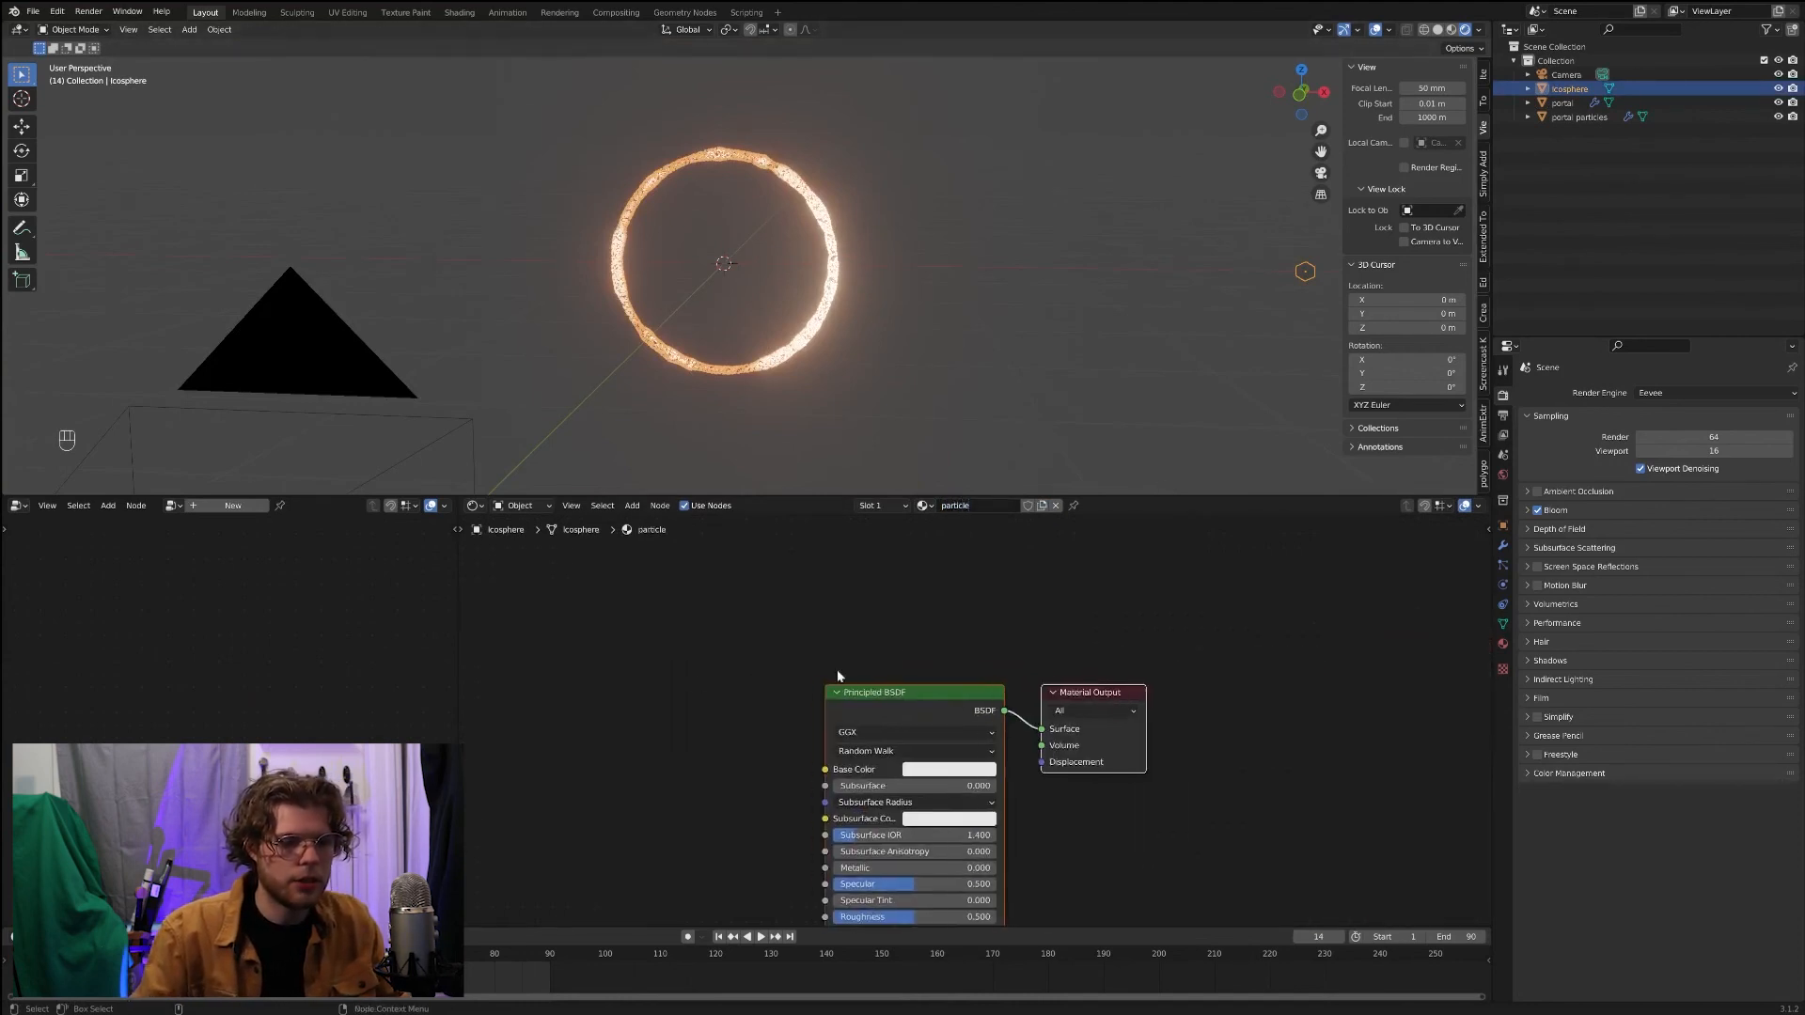
{"action": "key", "text": "shift+a"}
{"action": "type", "text": "e"}
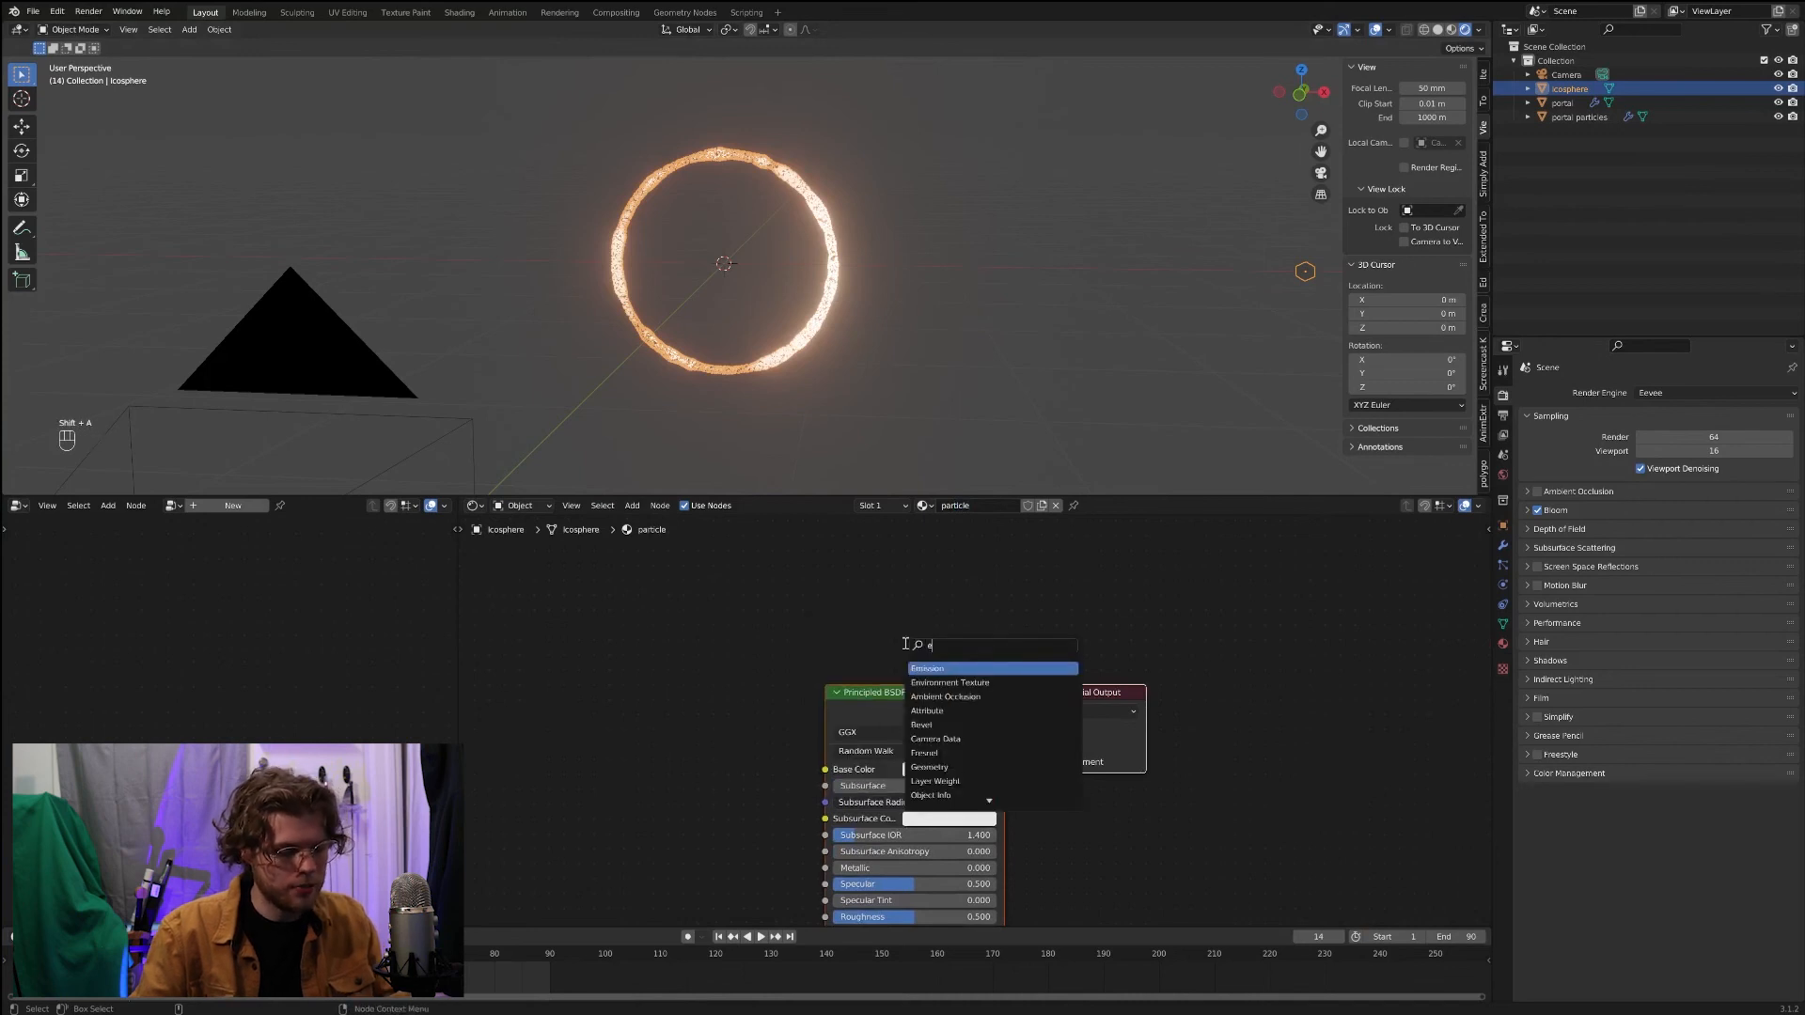
{"action": "type", "text": "mm"}
{"action": "key", "text": "BackSpace"}
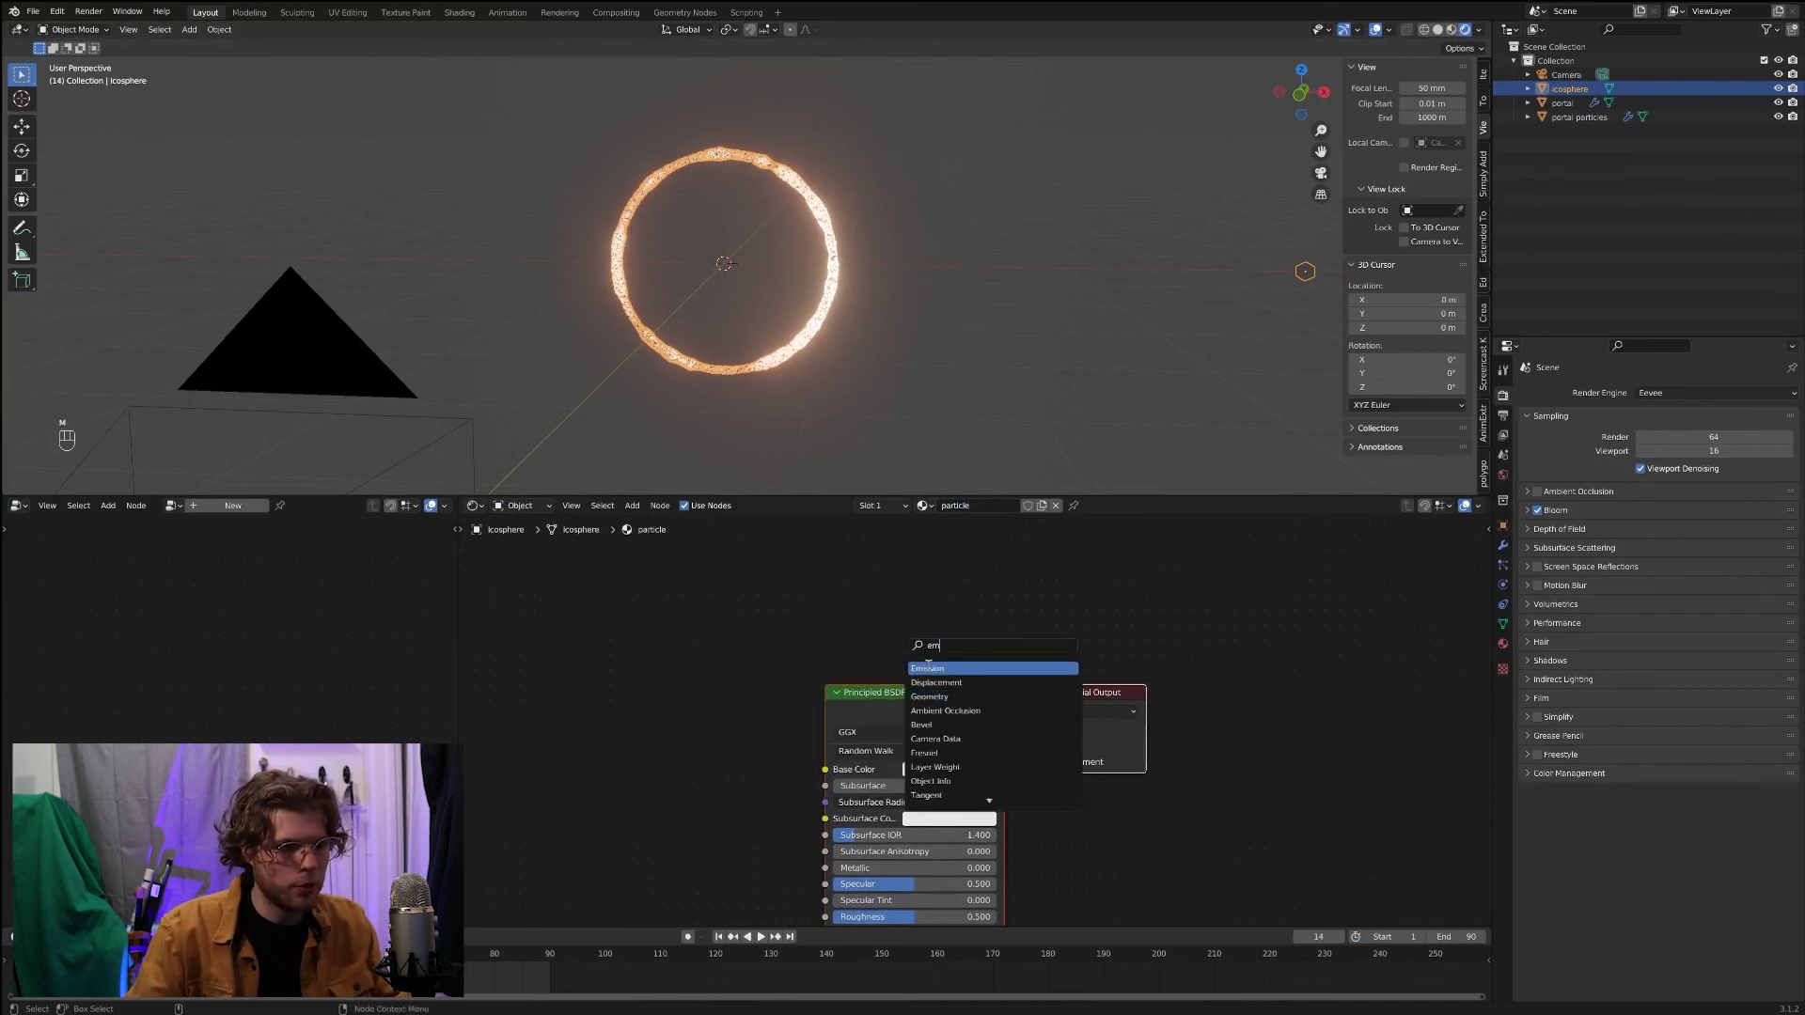
{"action": "left_click", "coordinate": [935, 668]}
{"action": "left_click", "coordinate": [892, 638]}
{"action": "left_click_drag", "start_coordinate": [949, 629], "coordinate": [1042, 729]}
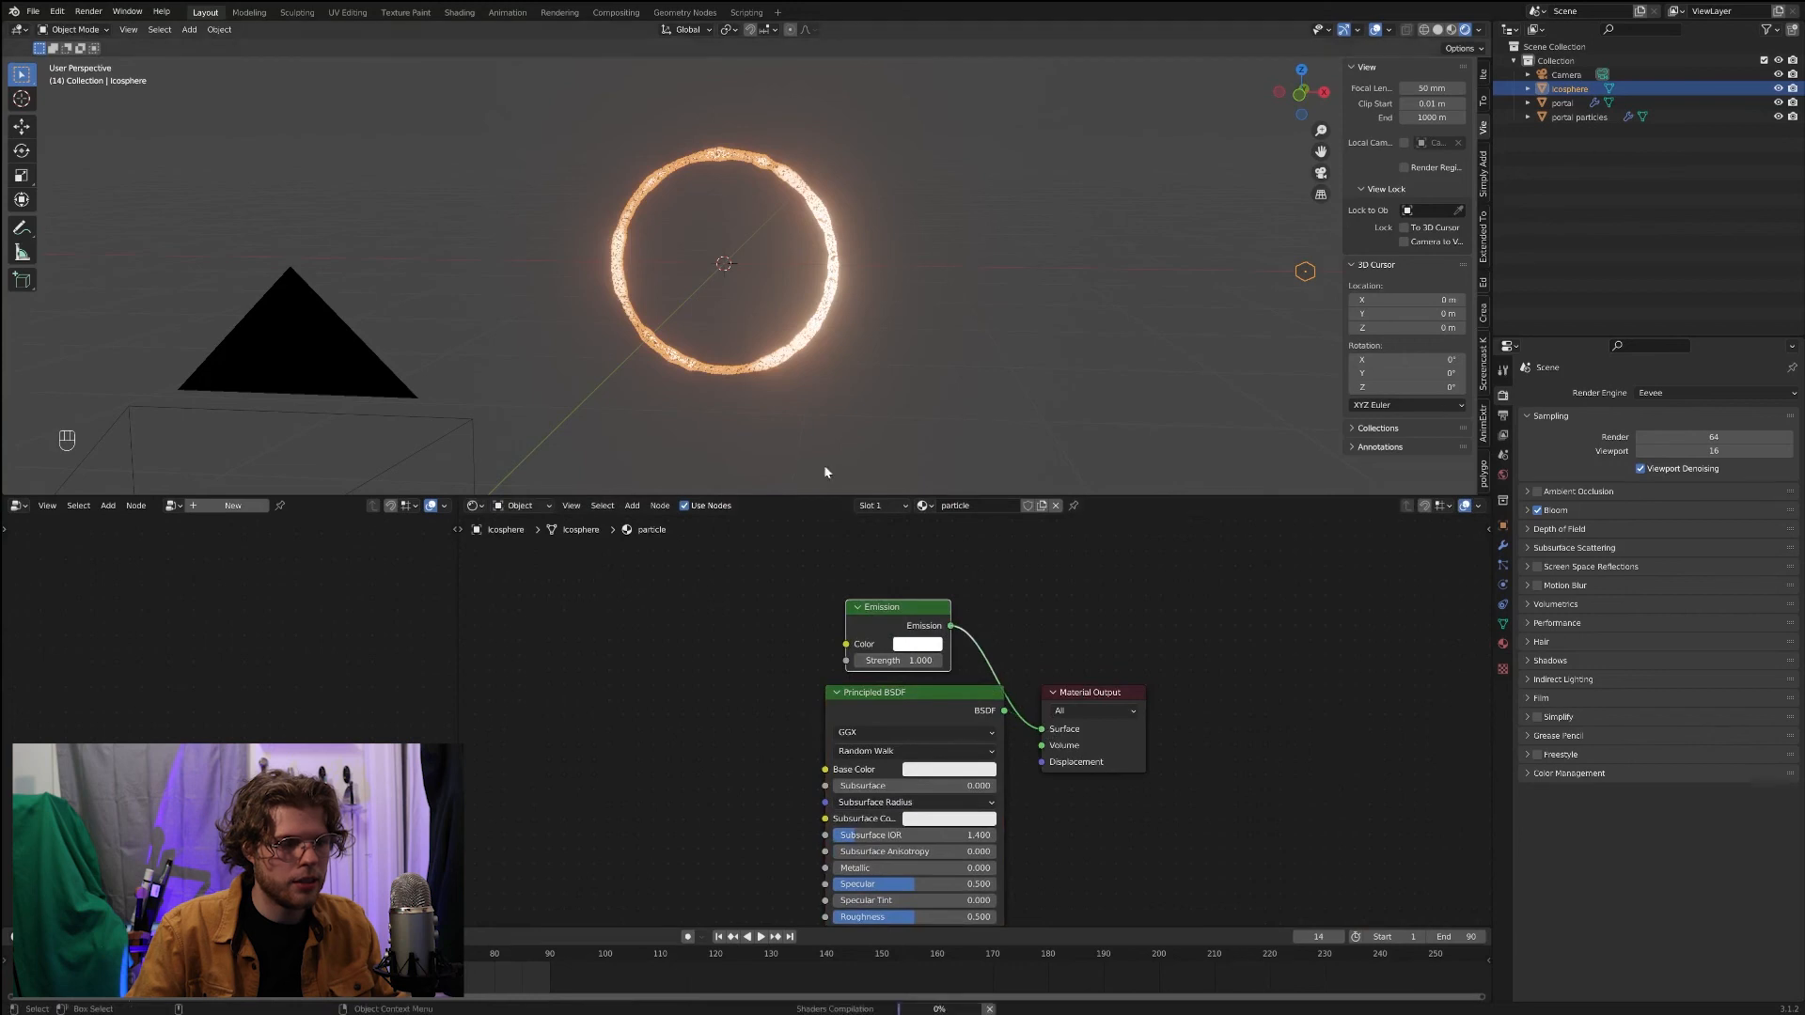
Step: Shift the darkest stop of the portal material's ColorRamp to a redder tone and copy its colour
{"action": "left_click", "coordinate": [1305, 272]}
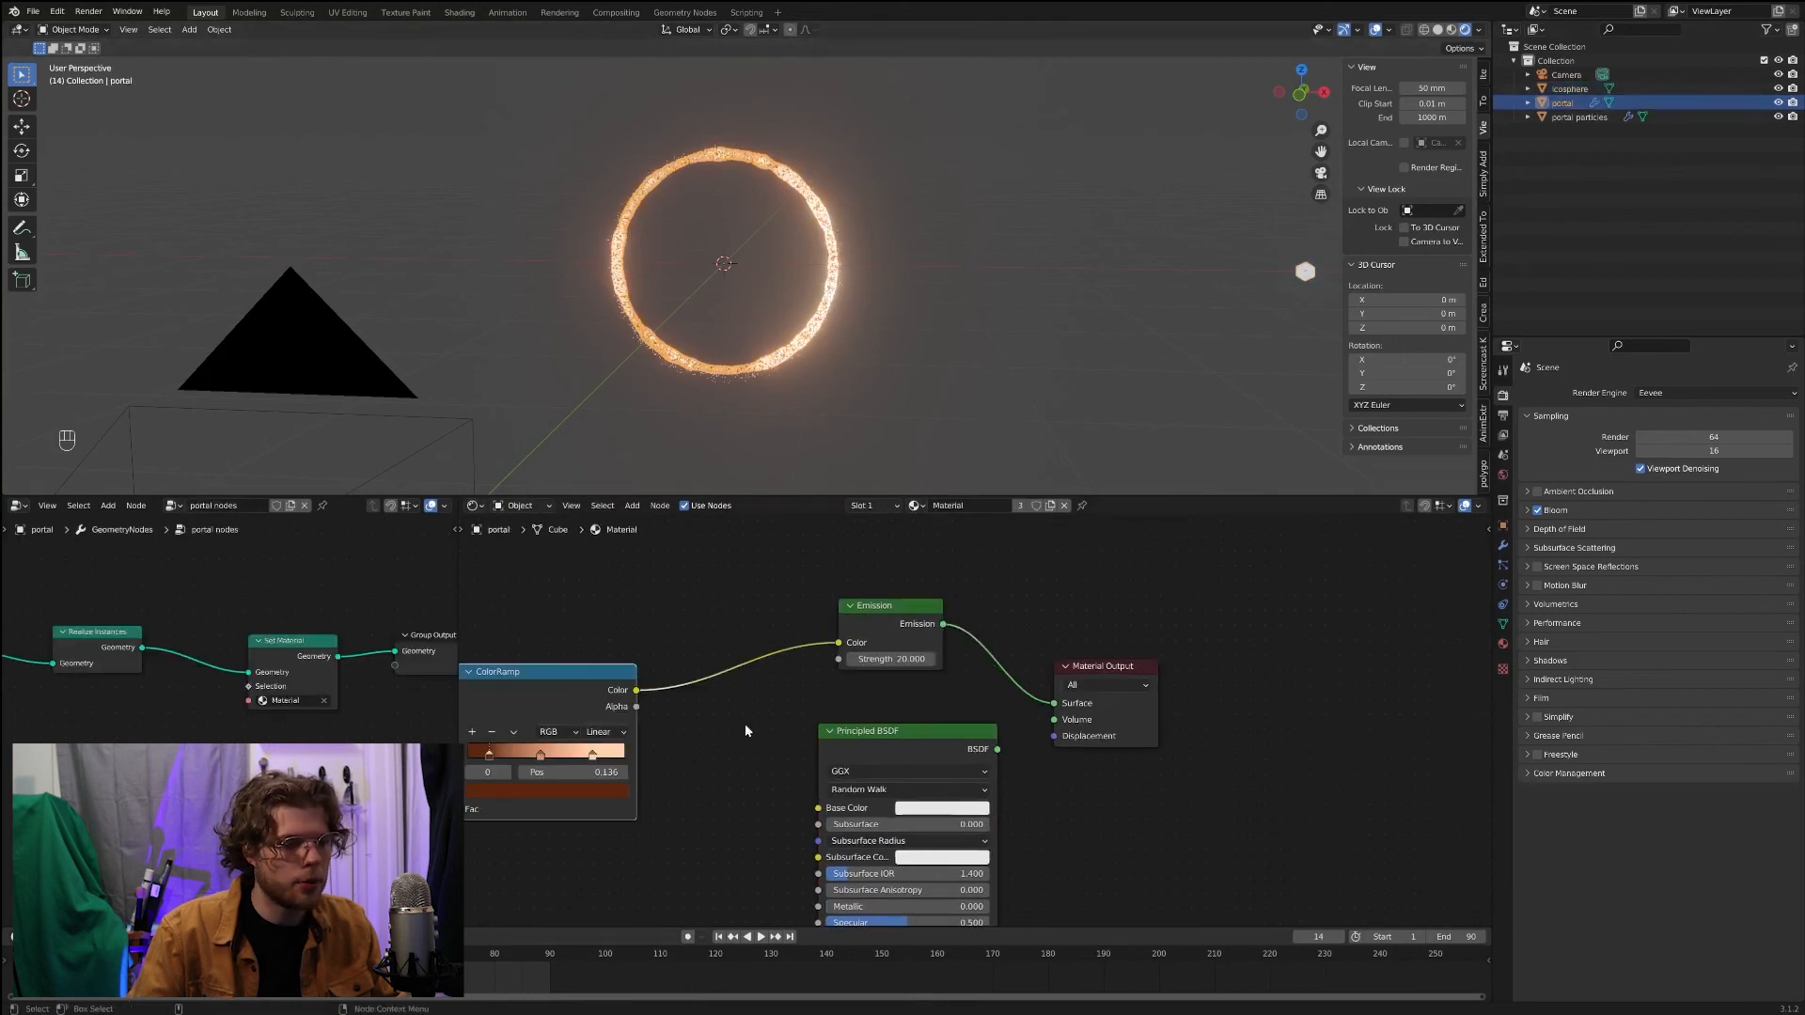
{"action": "middle_click_drag", "start_coordinate": [677, 770], "coordinate": [802, 752]}
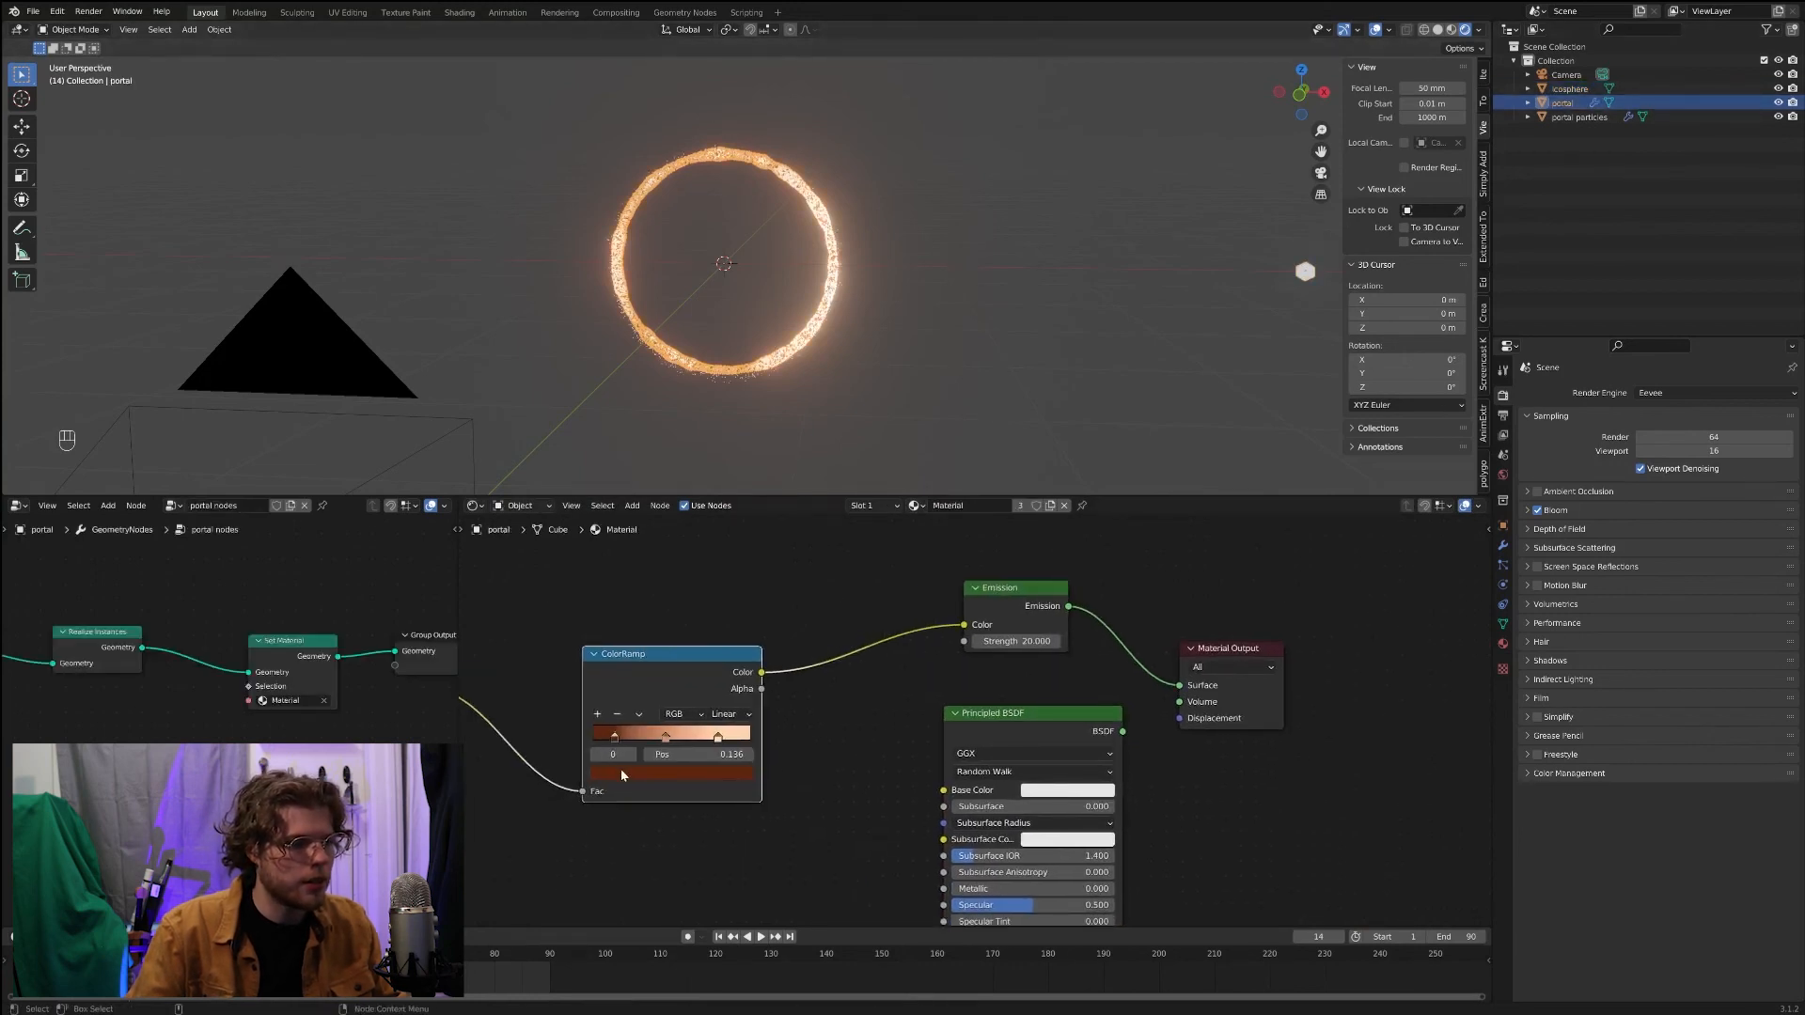
{"action": "left_click", "coordinate": [655, 773]}
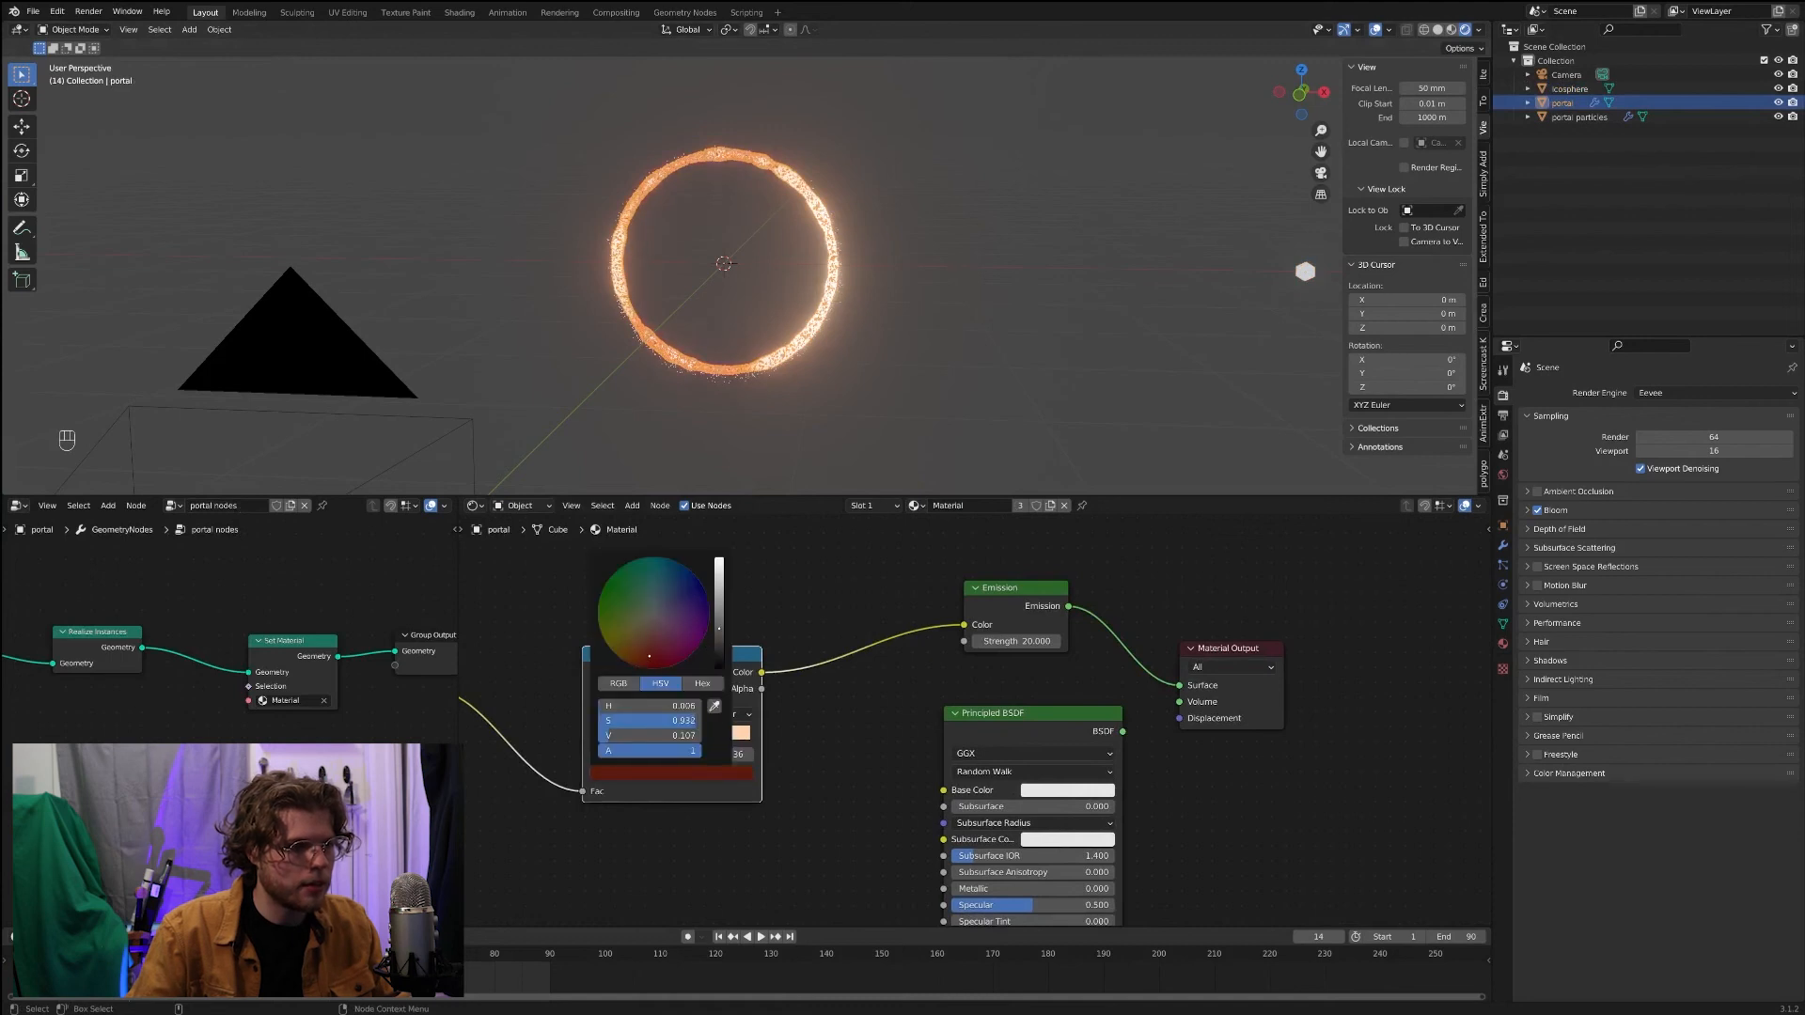
{"action": "key", "text": "ctrl+c"}
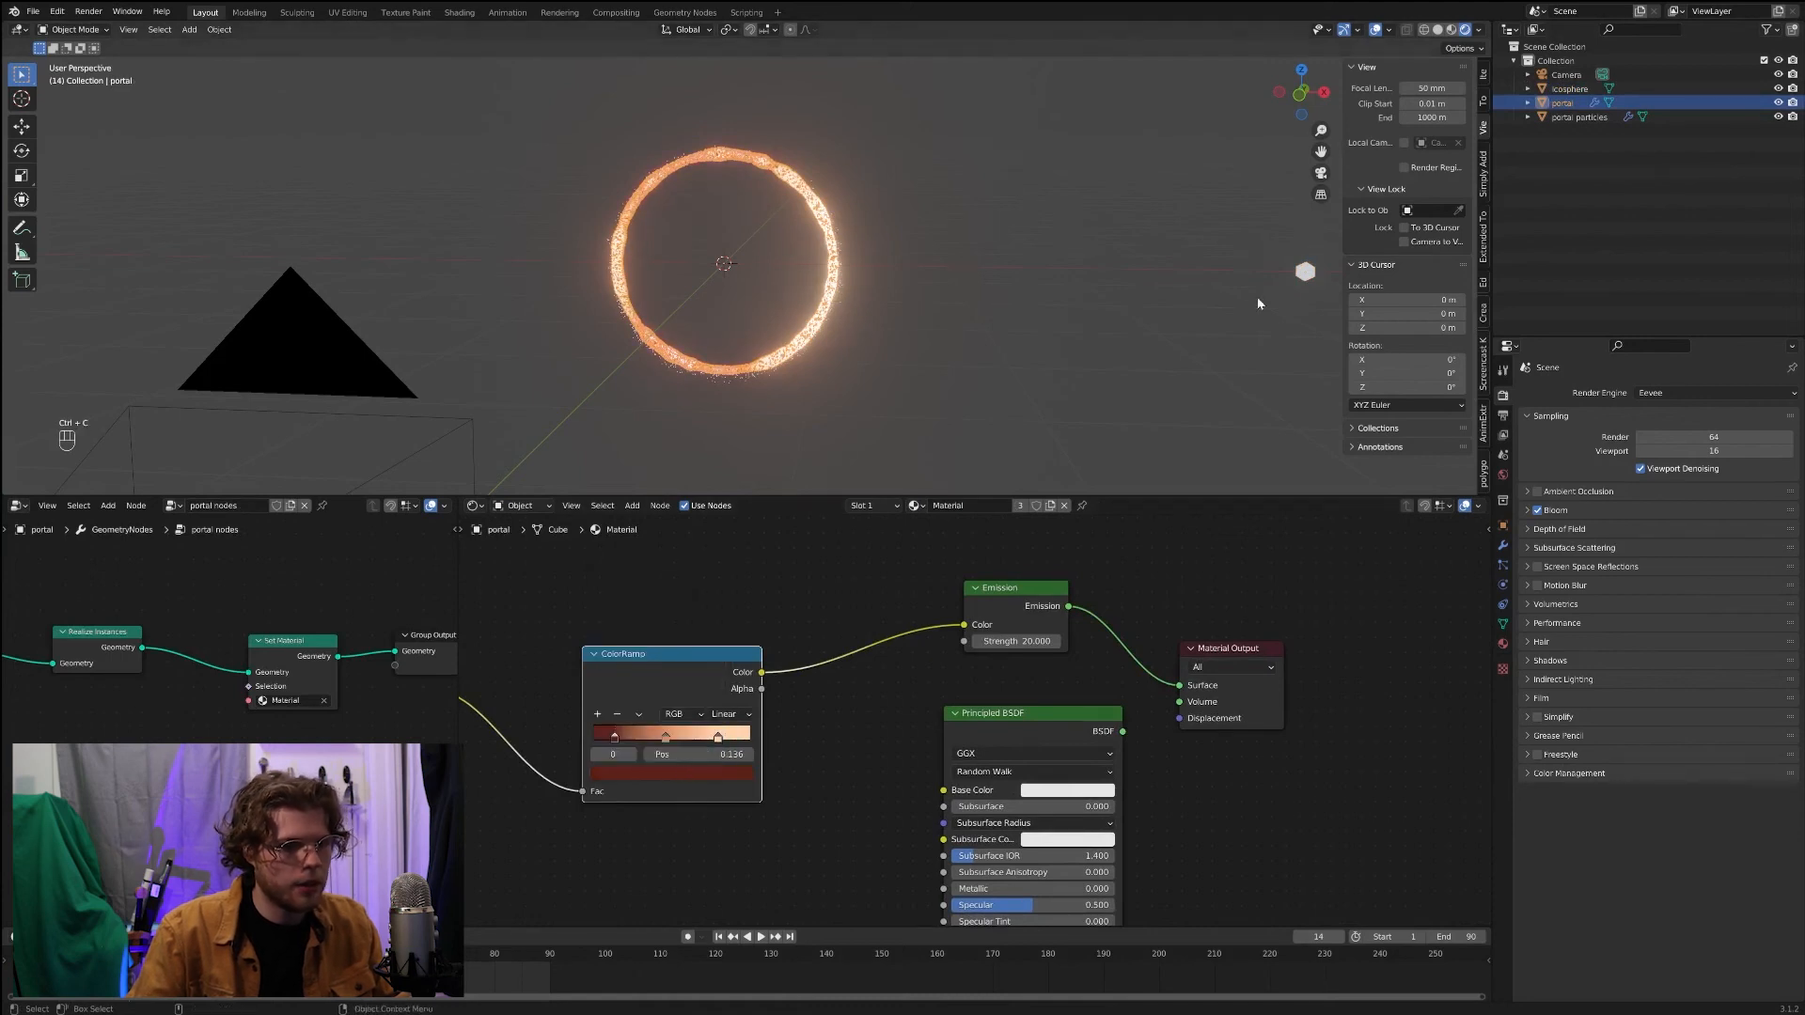
Step: Paste the copied red into the ico sphere's Emission colour, brighten it to a value of about 0.22, and set the strength to 20
{"action": "left_click", "coordinate": [1304, 273]}
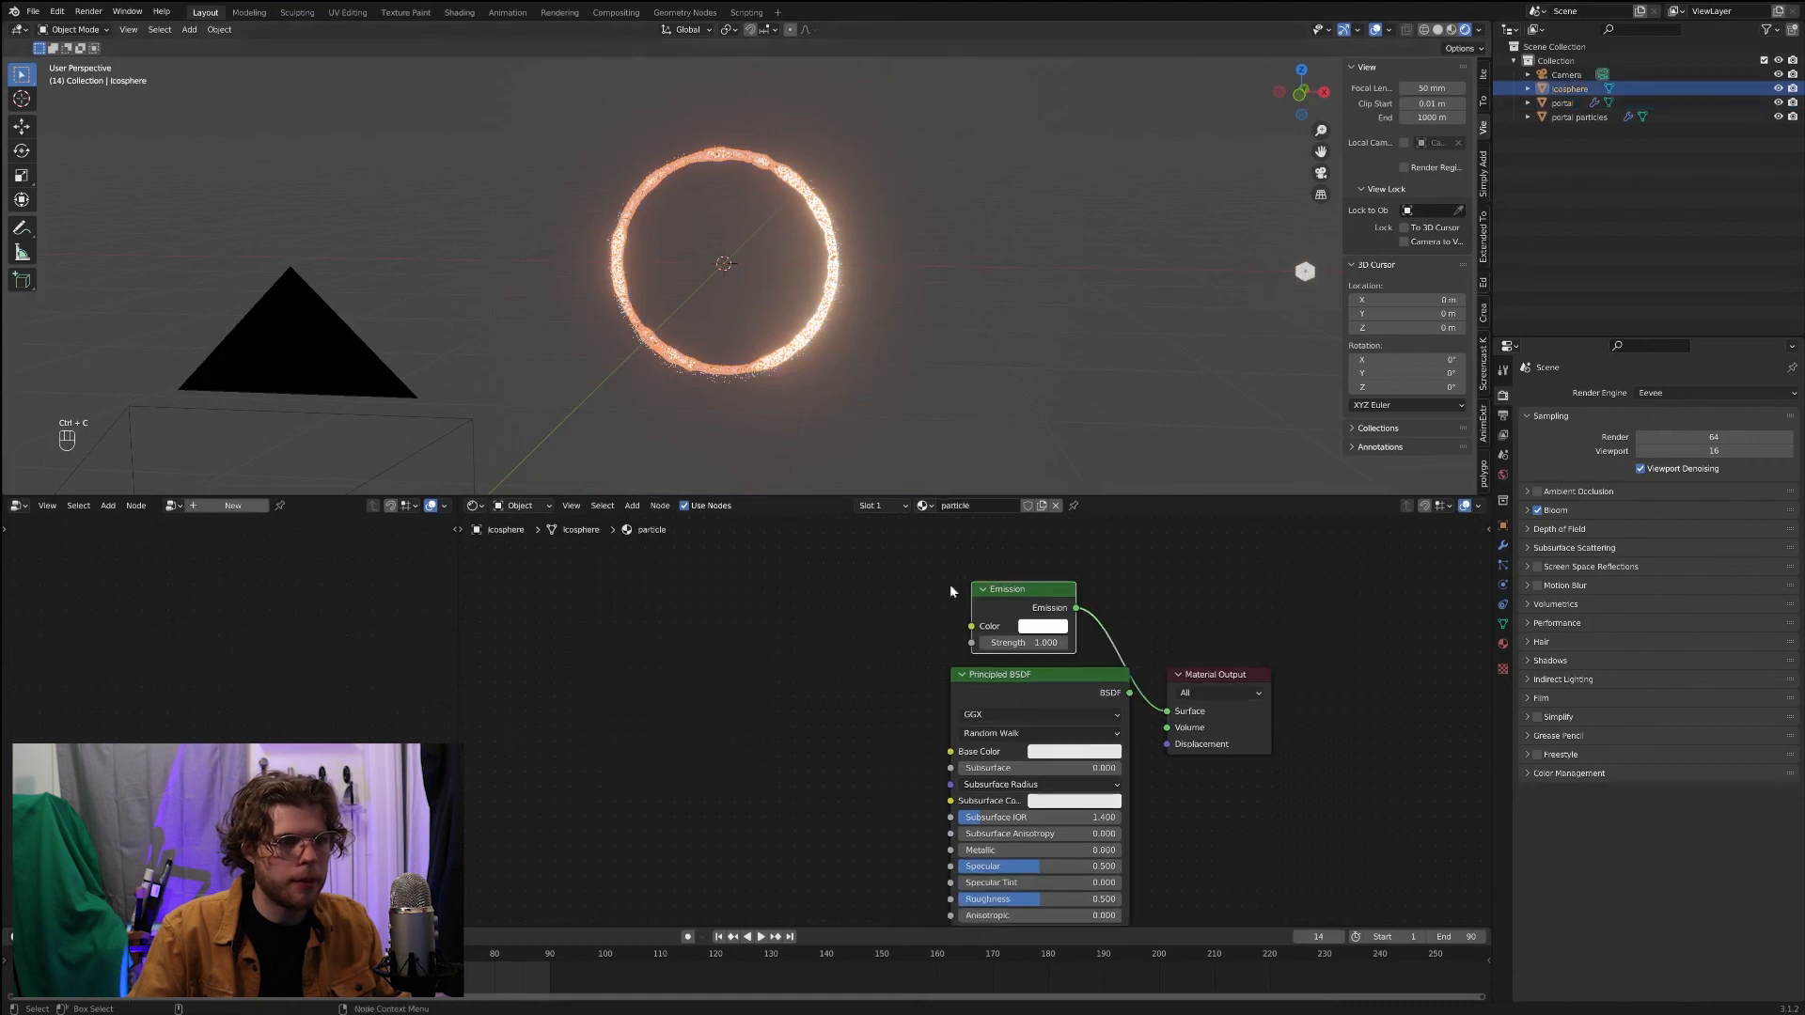
{"action": "key", "text": "ctrl+v"}
{"action": "left_click", "coordinate": [1030, 625]}
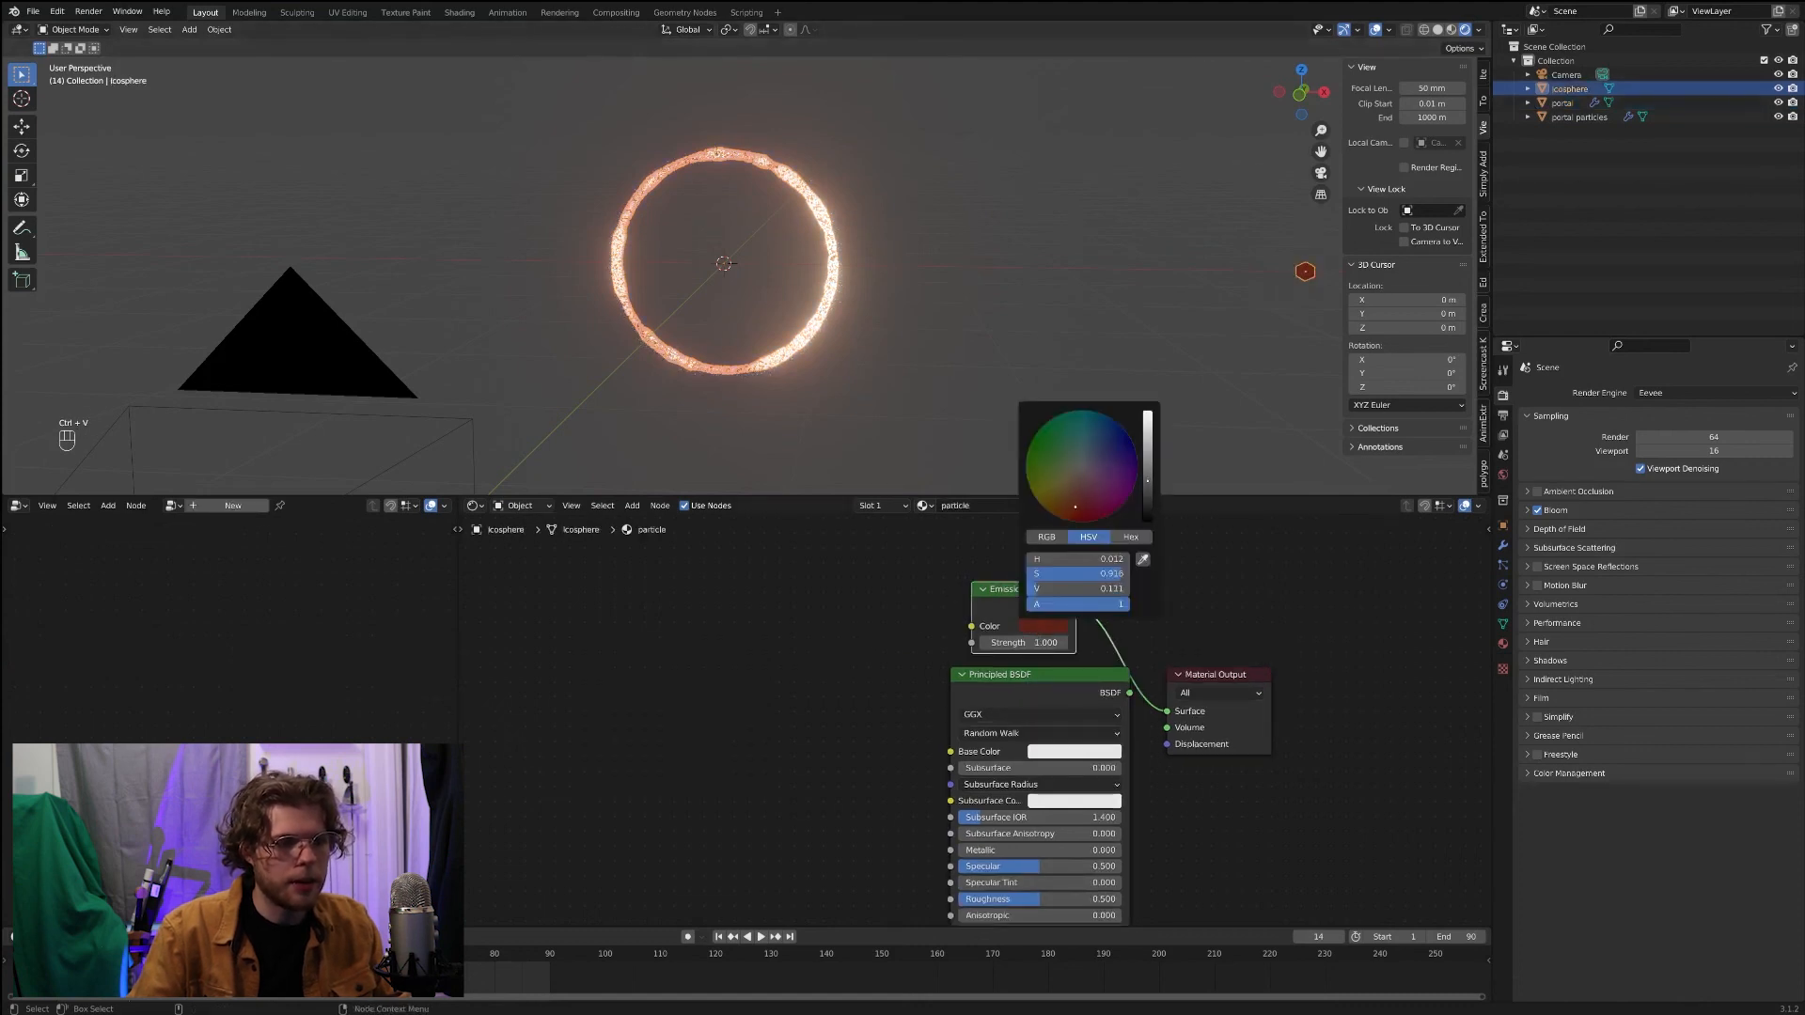
{"action": "left_click_drag", "start_coordinate": [1147, 480], "coordinate": [1147, 465]}
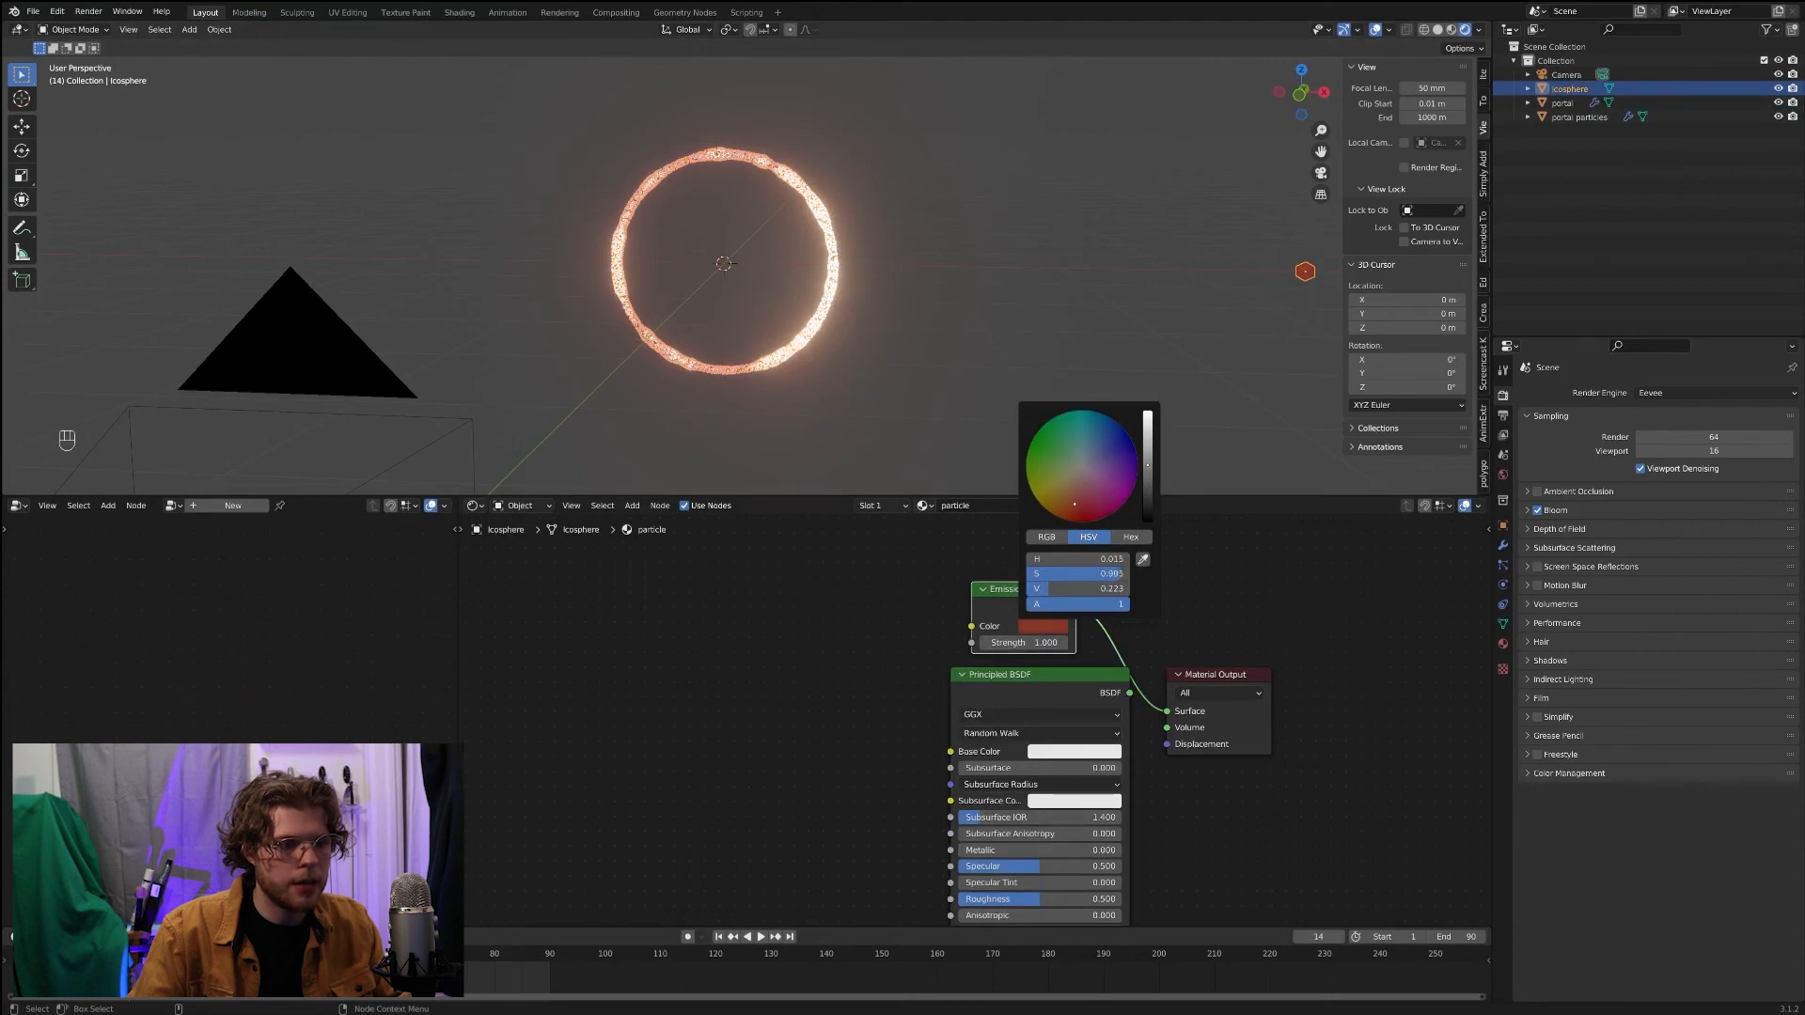
{"action": "left_click", "coordinate": [1024, 643]}
{"action": "type", "text": "20"}
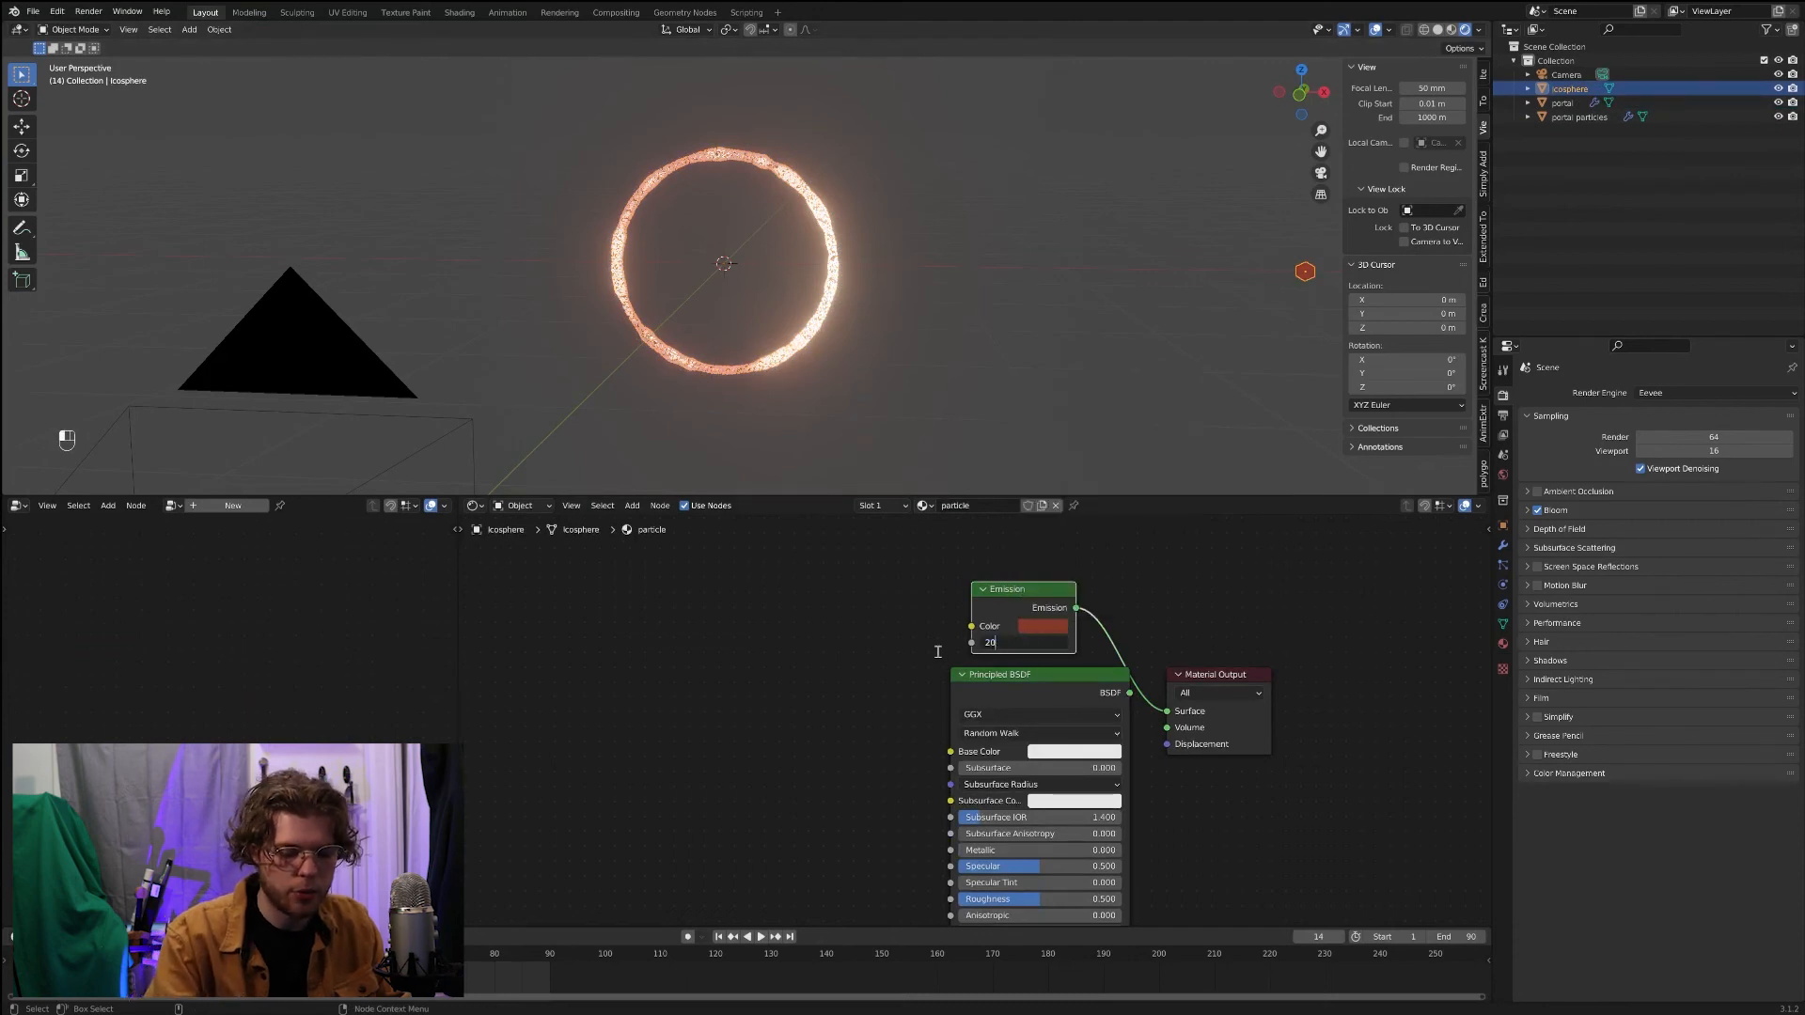
{"action": "key", "text": "Return"}
Step: Play the animation briefly to review the portal with its glowing particles
{"action": "scroll", "coordinate": [1121, 207], "scroll_direction": "down", "scroll_amount": 2}
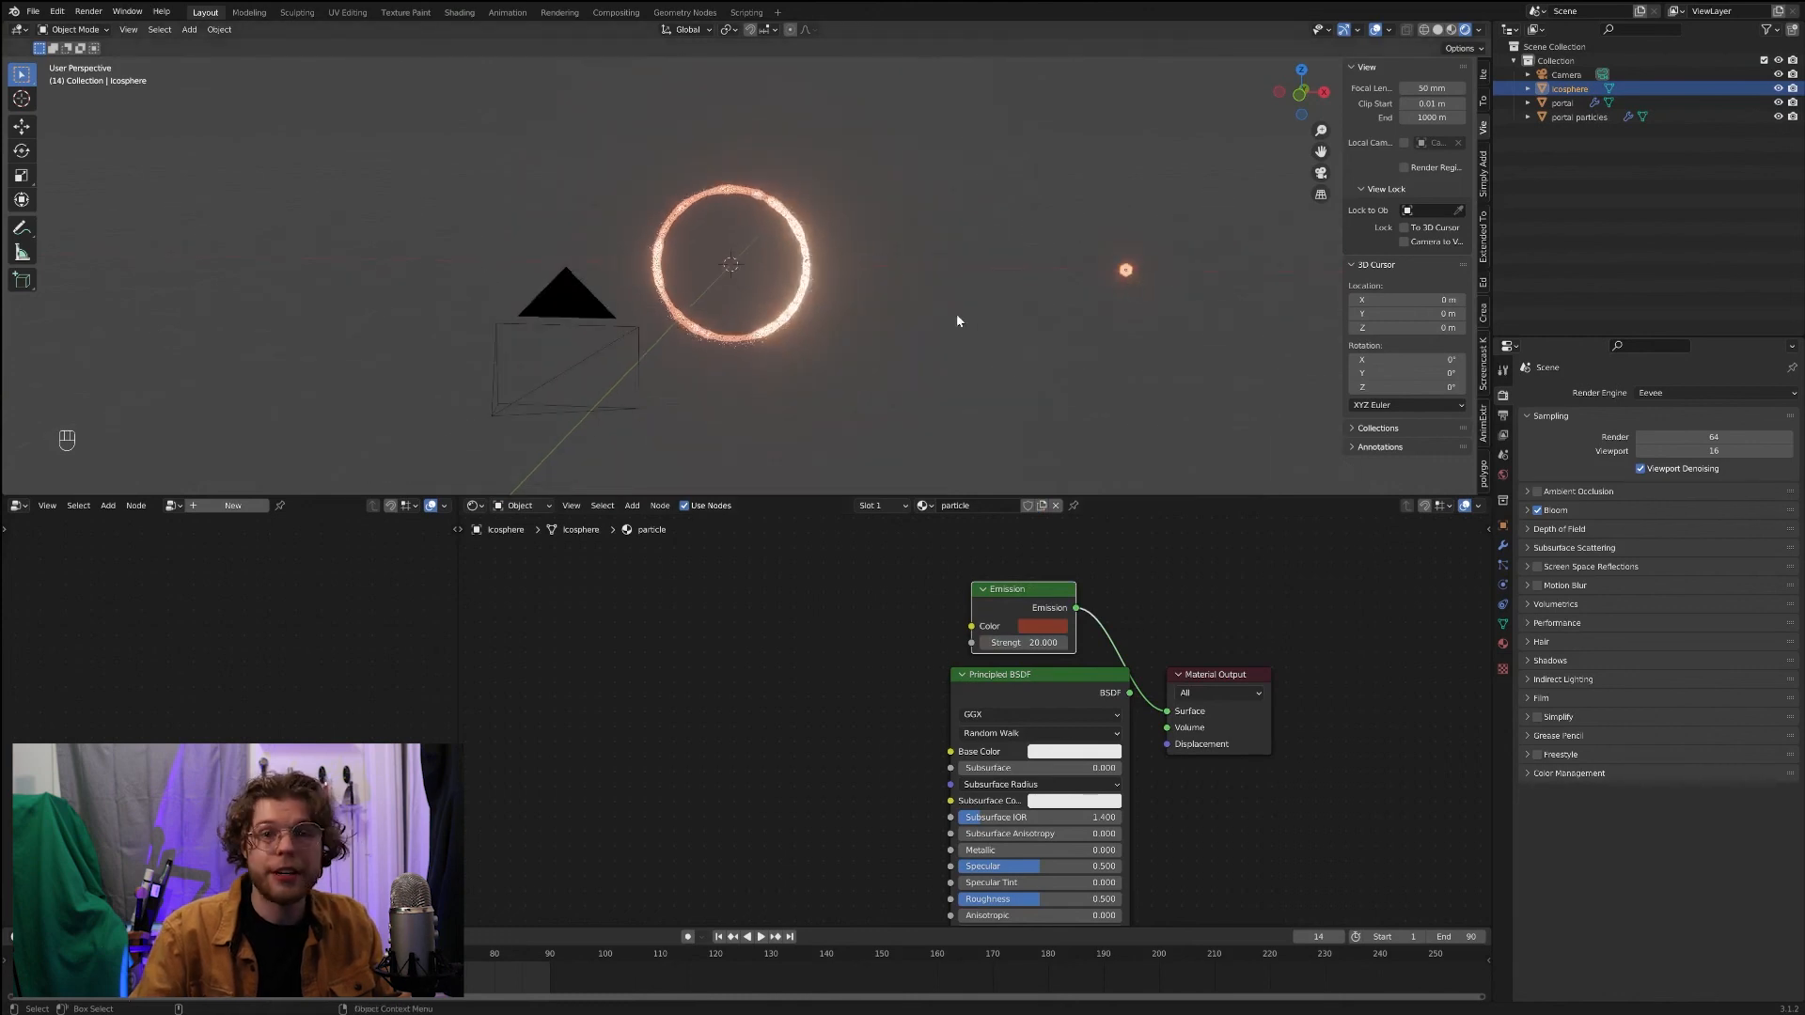
{"action": "middle_click_drag", "start_coordinate": [957, 320], "coordinate": [743, 322]}
{"action": "scroll", "coordinate": [980, 289], "scroll_direction": "down", "scroll_amount": 2}
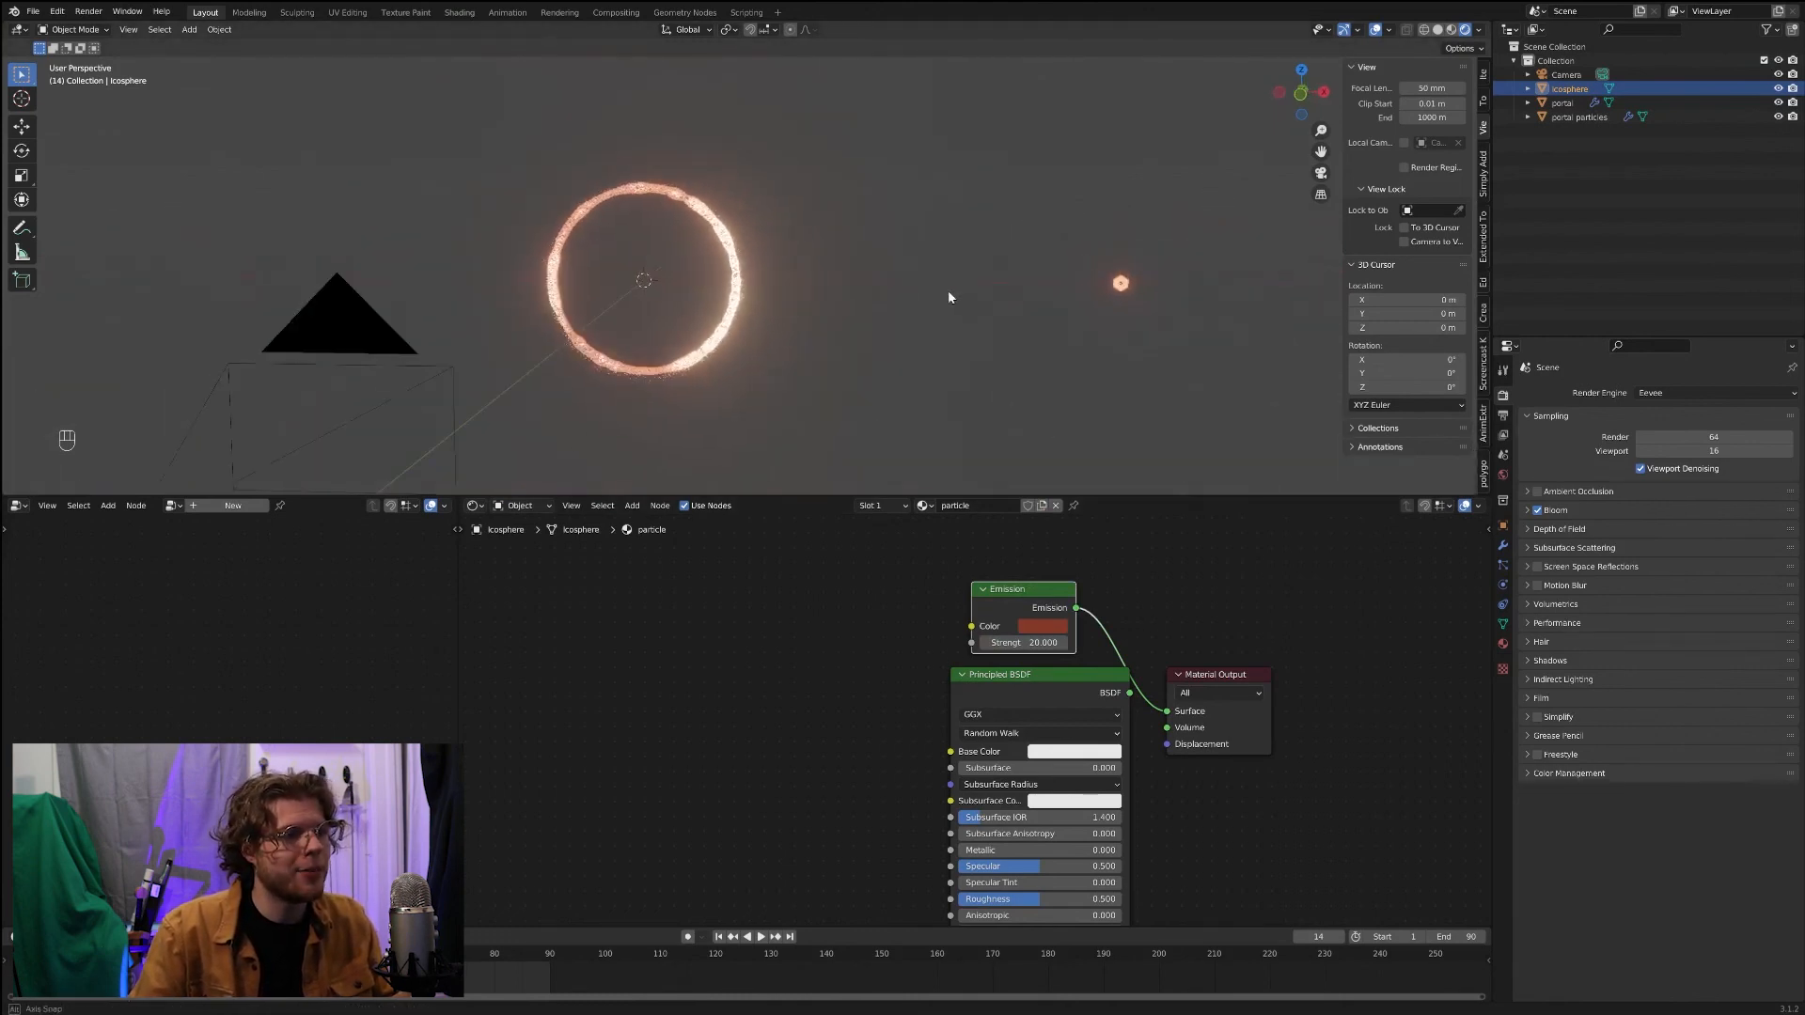
{"action": "key", "text": "space"}
{"action": "scroll", "coordinate": [864, 329], "scroll_direction": "up", "scroll_amount": 3}
{"action": "key", "text": "space"}
{"action": "middle_click_drag", "start_coordinate": [841, 343], "coordinate": [937, 343], "text": "shift"}
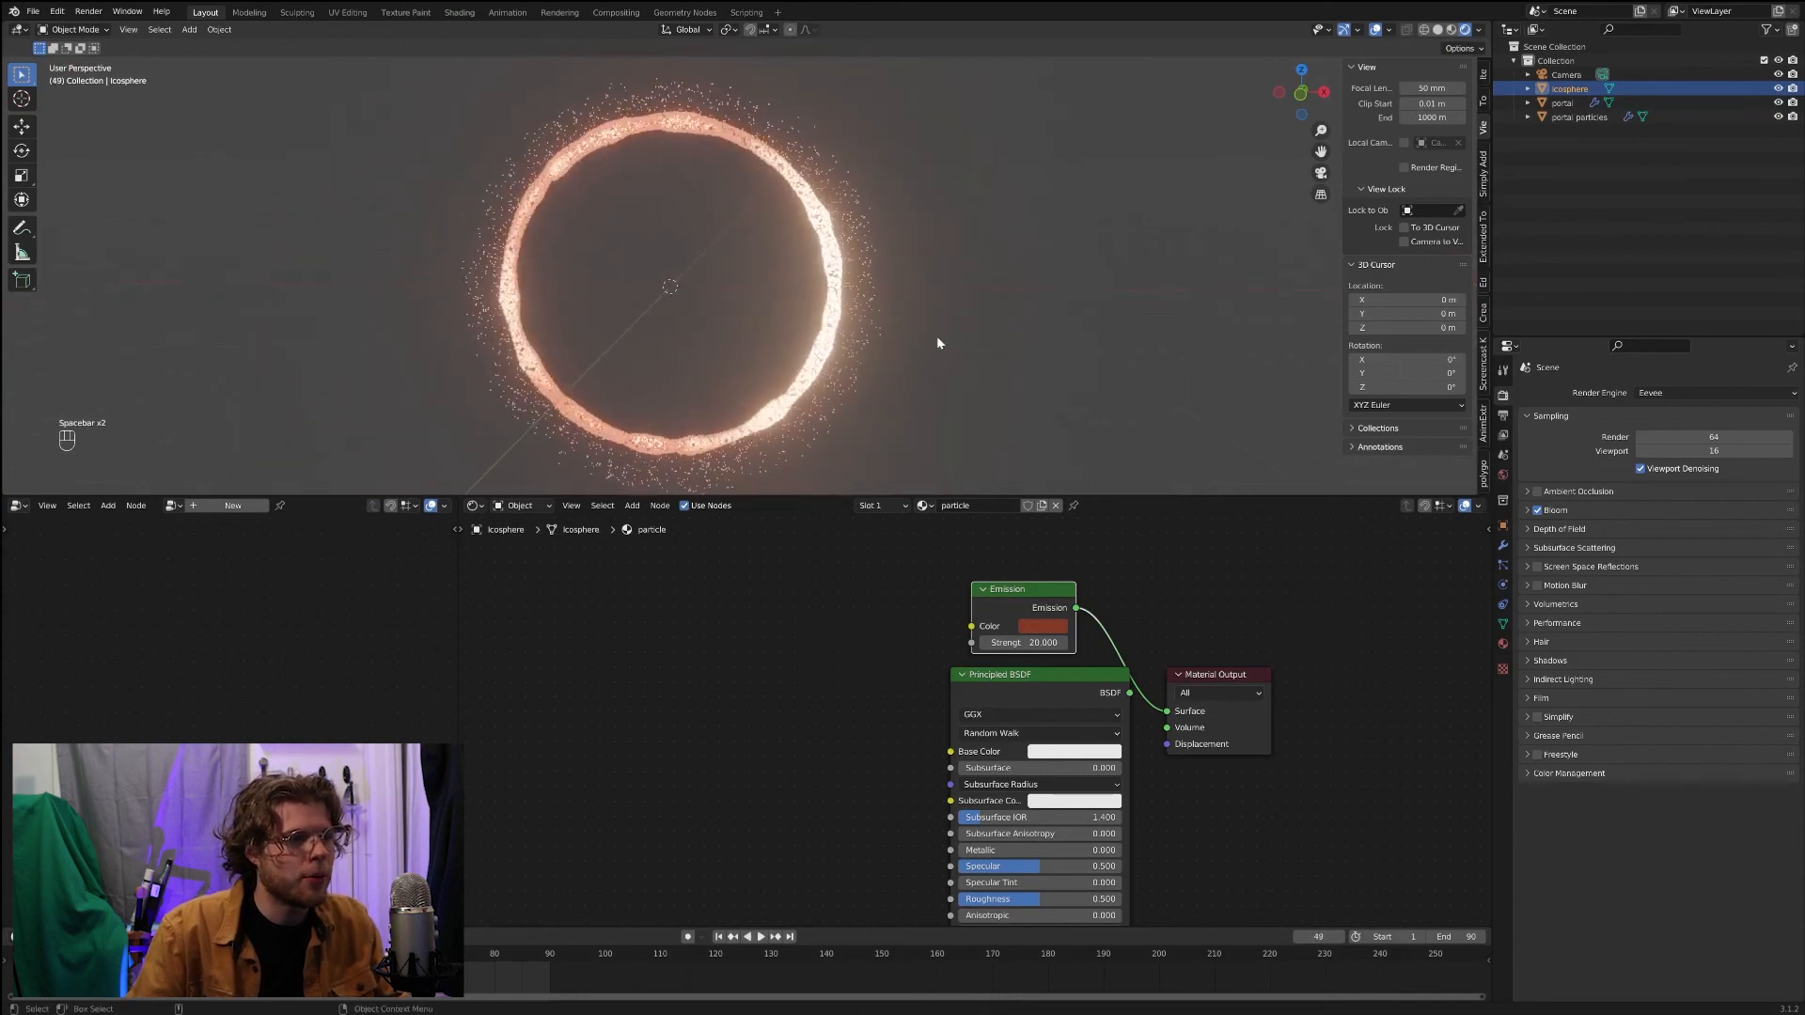
Step: Render the current frame, inspect the ring and particles, and close the render window
{"action": "left_click", "coordinate": [88, 11]}
{"action": "left_click", "coordinate": [104, 31]}
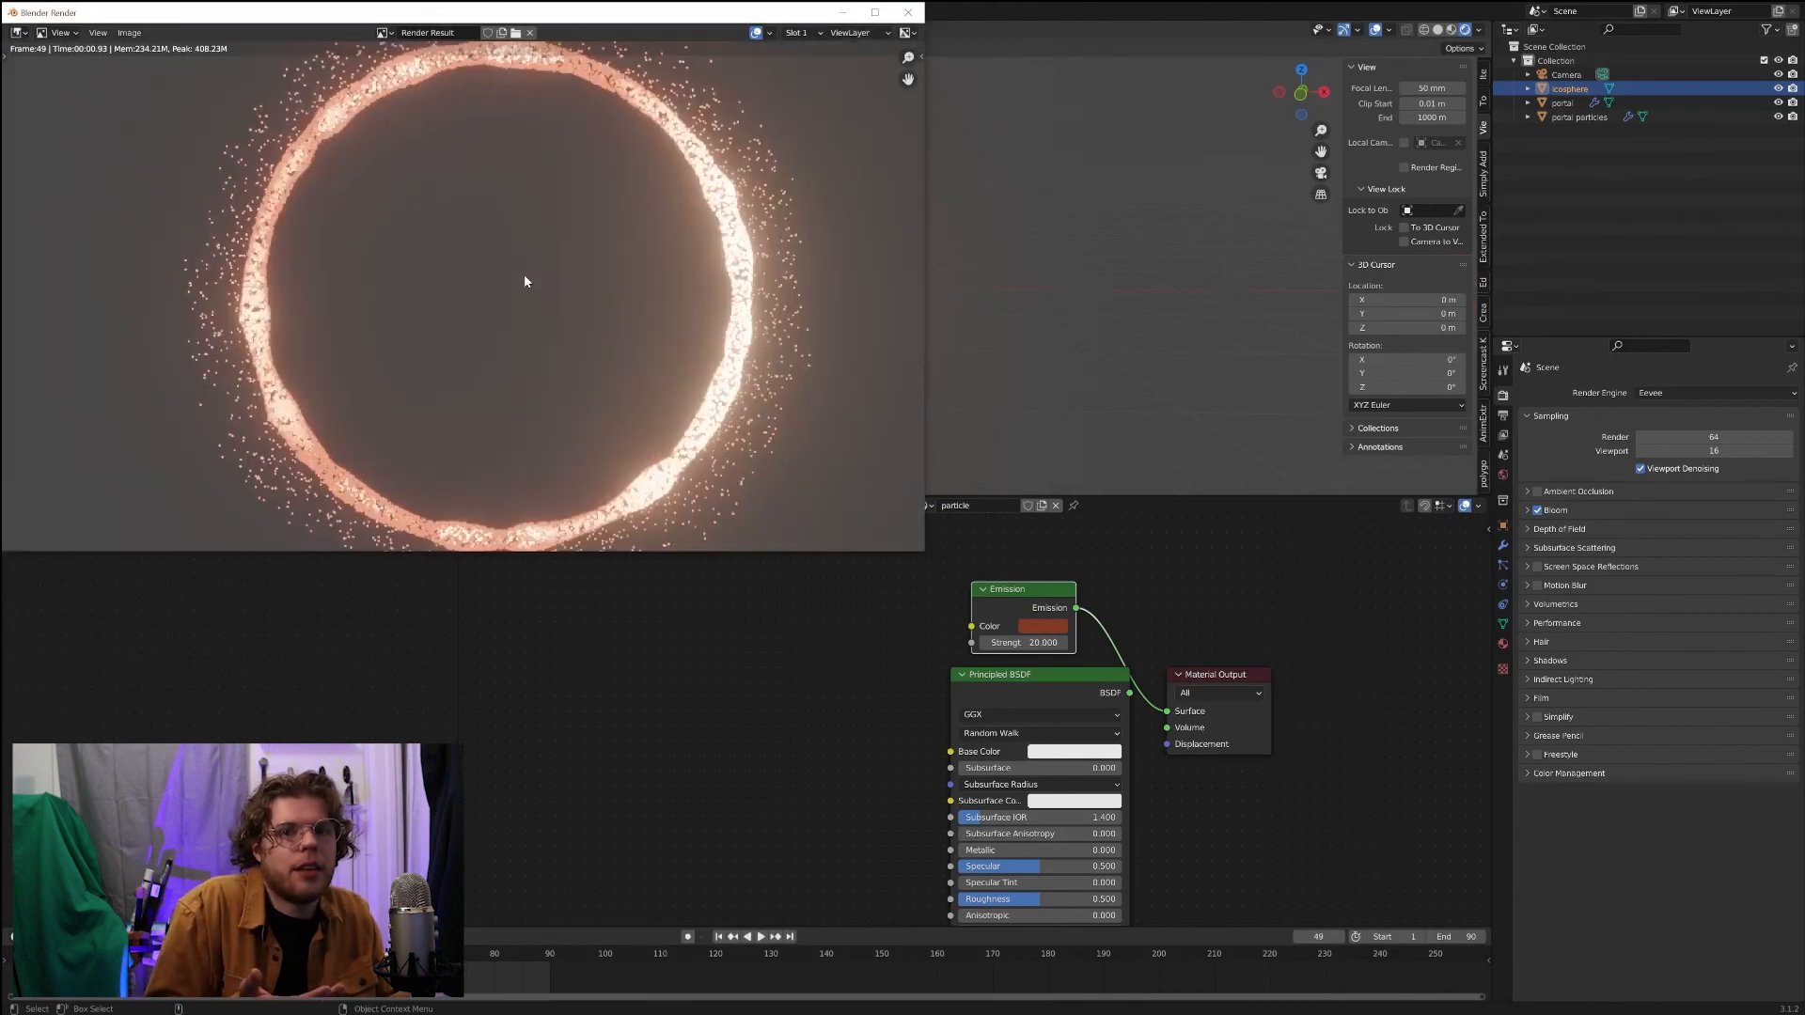
{"action": "scroll", "coordinate": [525, 281], "scroll_direction": "down", "scroll_amount": 3}
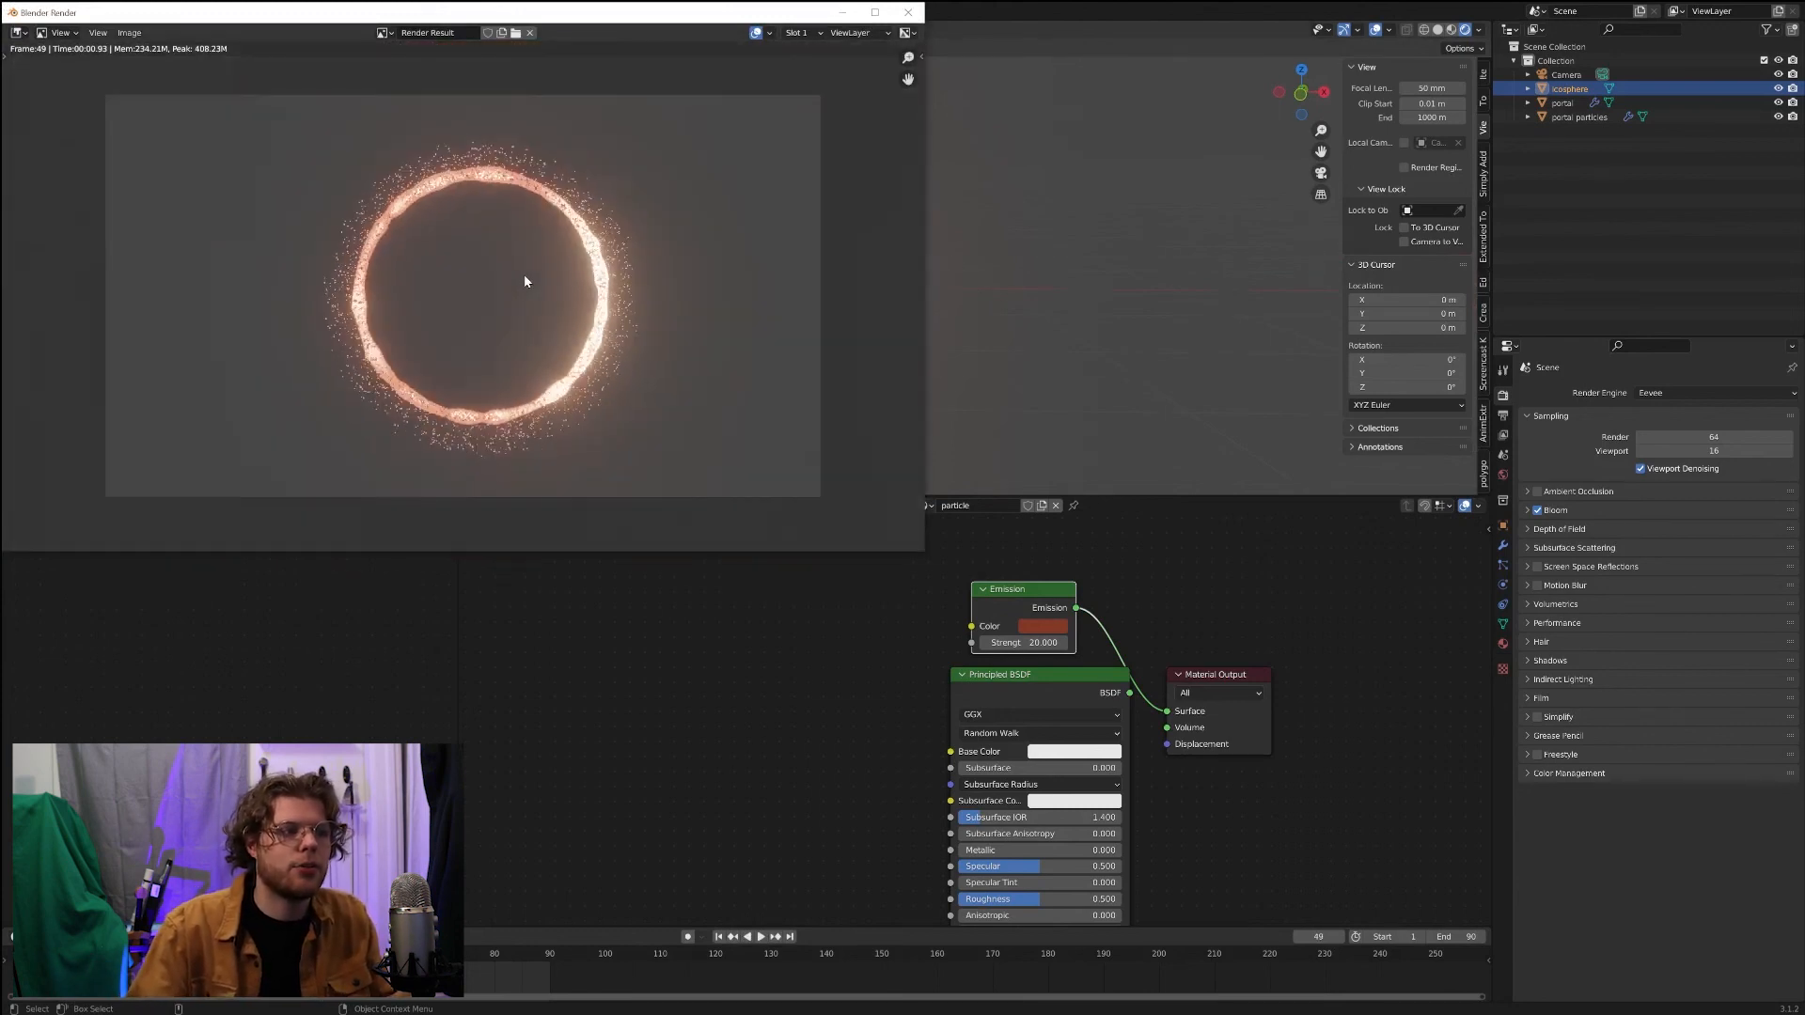
{"action": "scroll", "coordinate": [559, 287], "scroll_direction": "up", "scroll_amount": 2}
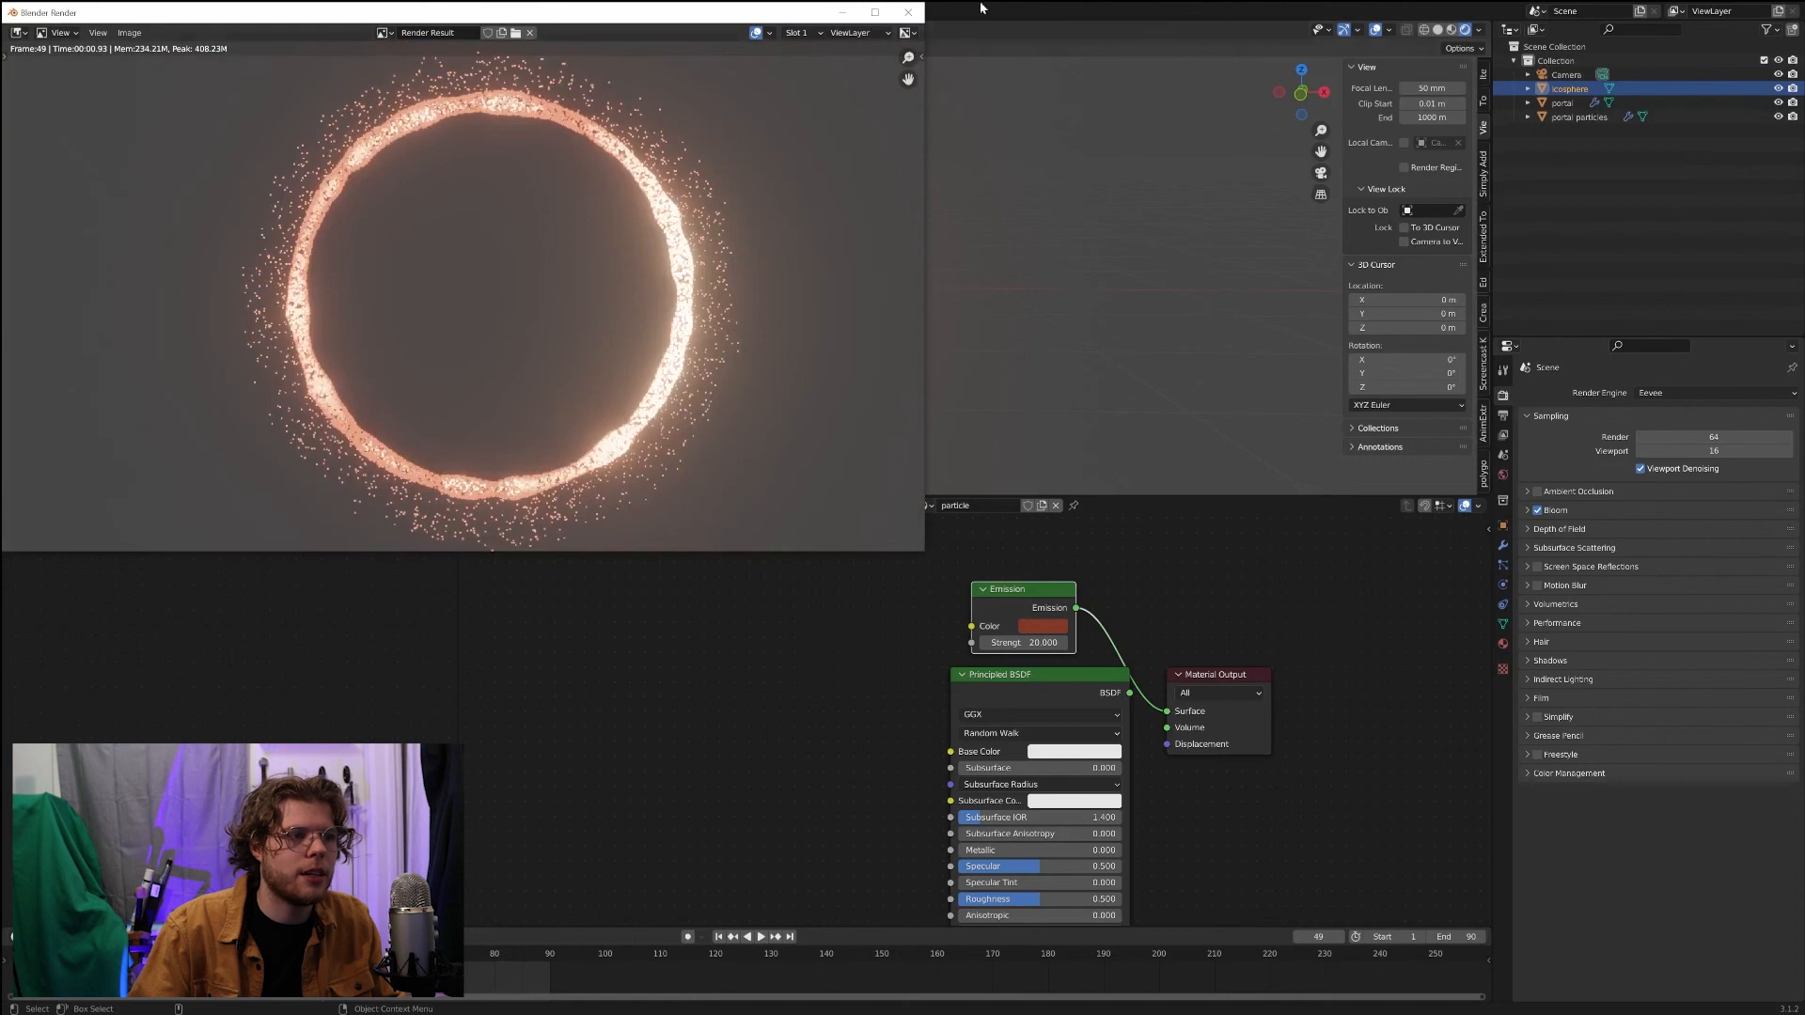
{"action": "left_click", "coordinate": [908, 14]}
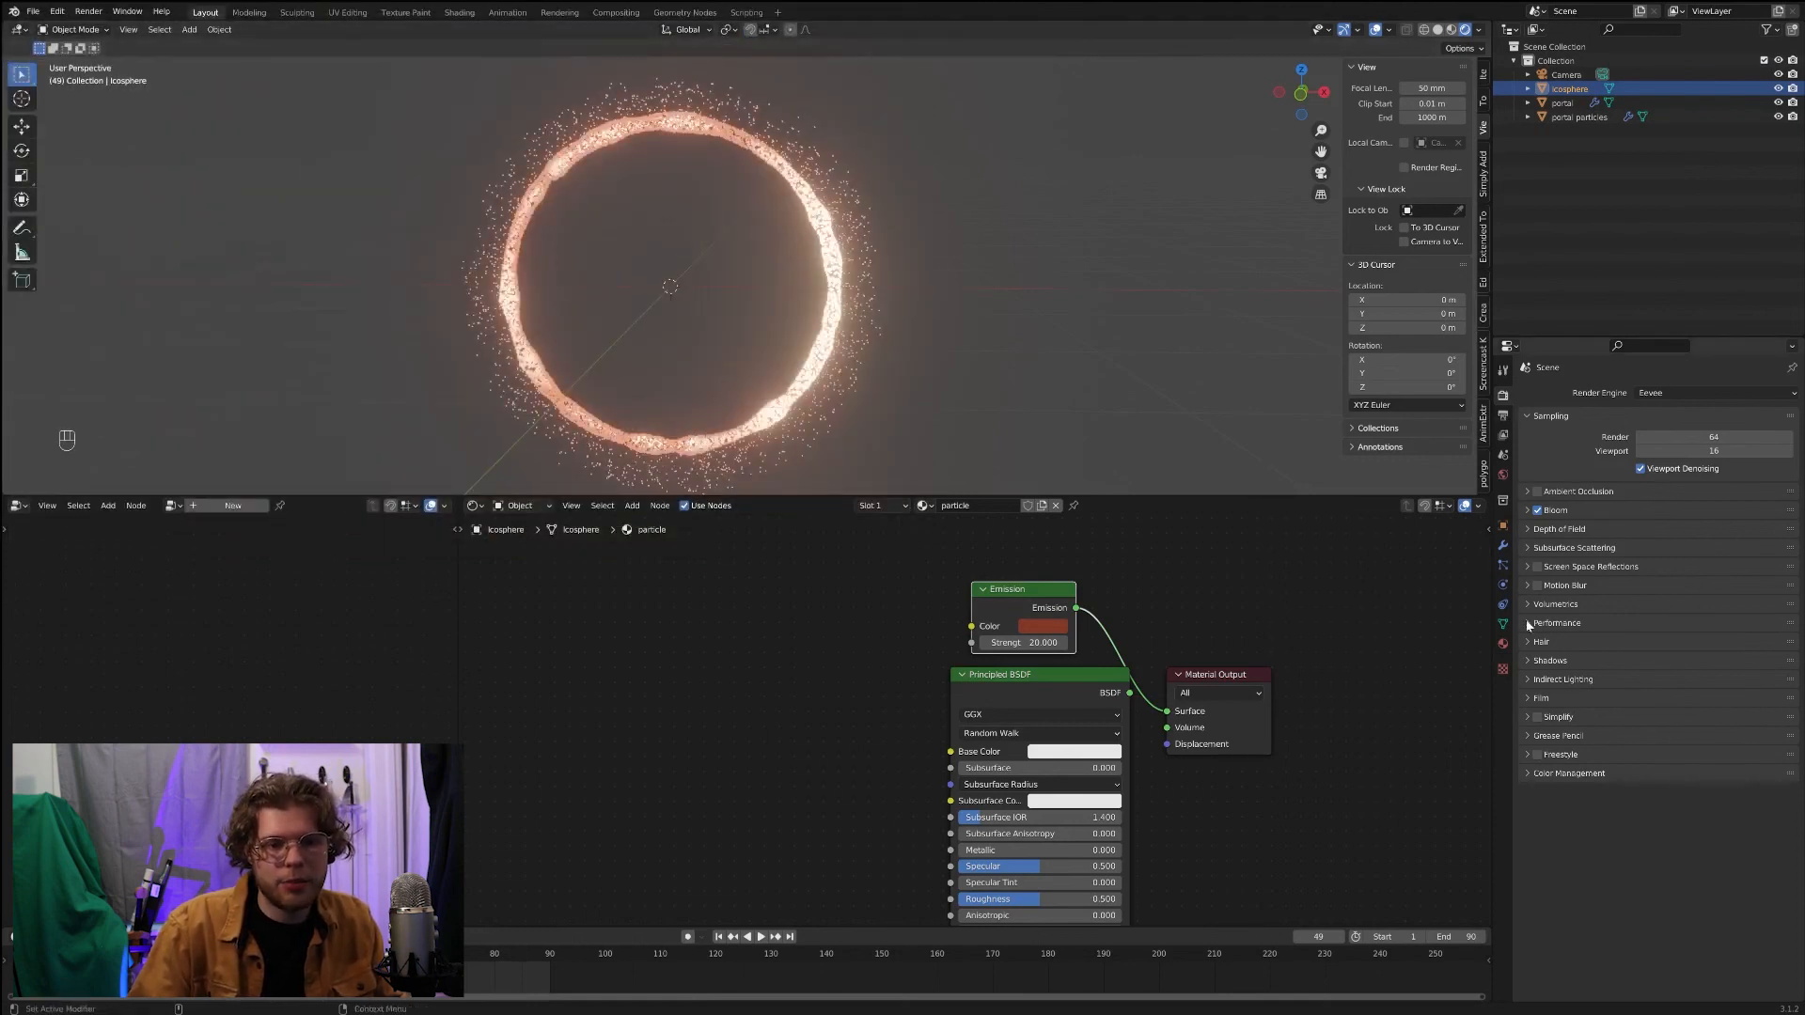
Step: Enable Motion Blur and set the Color Management look to High Contrast
{"action": "left_click", "coordinate": [1557, 780]}
{"action": "left_click", "coordinate": [1711, 831]}
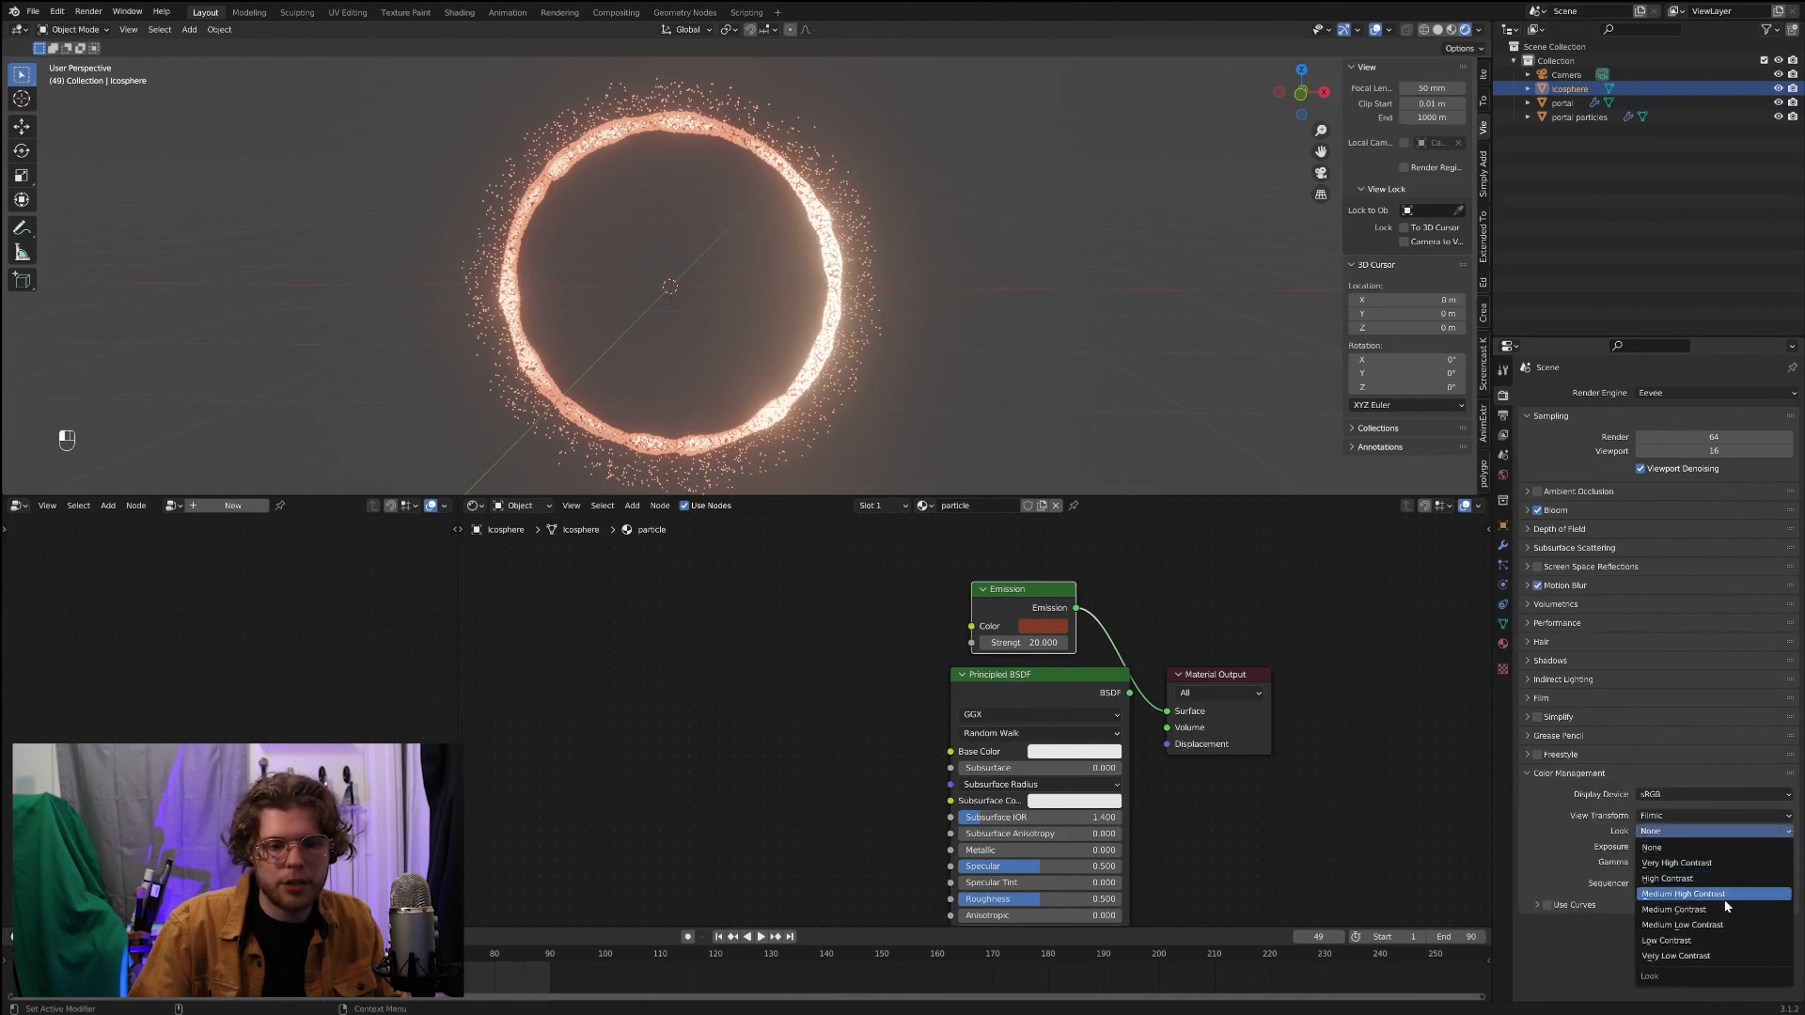
{"action": "left_click", "coordinate": [1683, 878]}
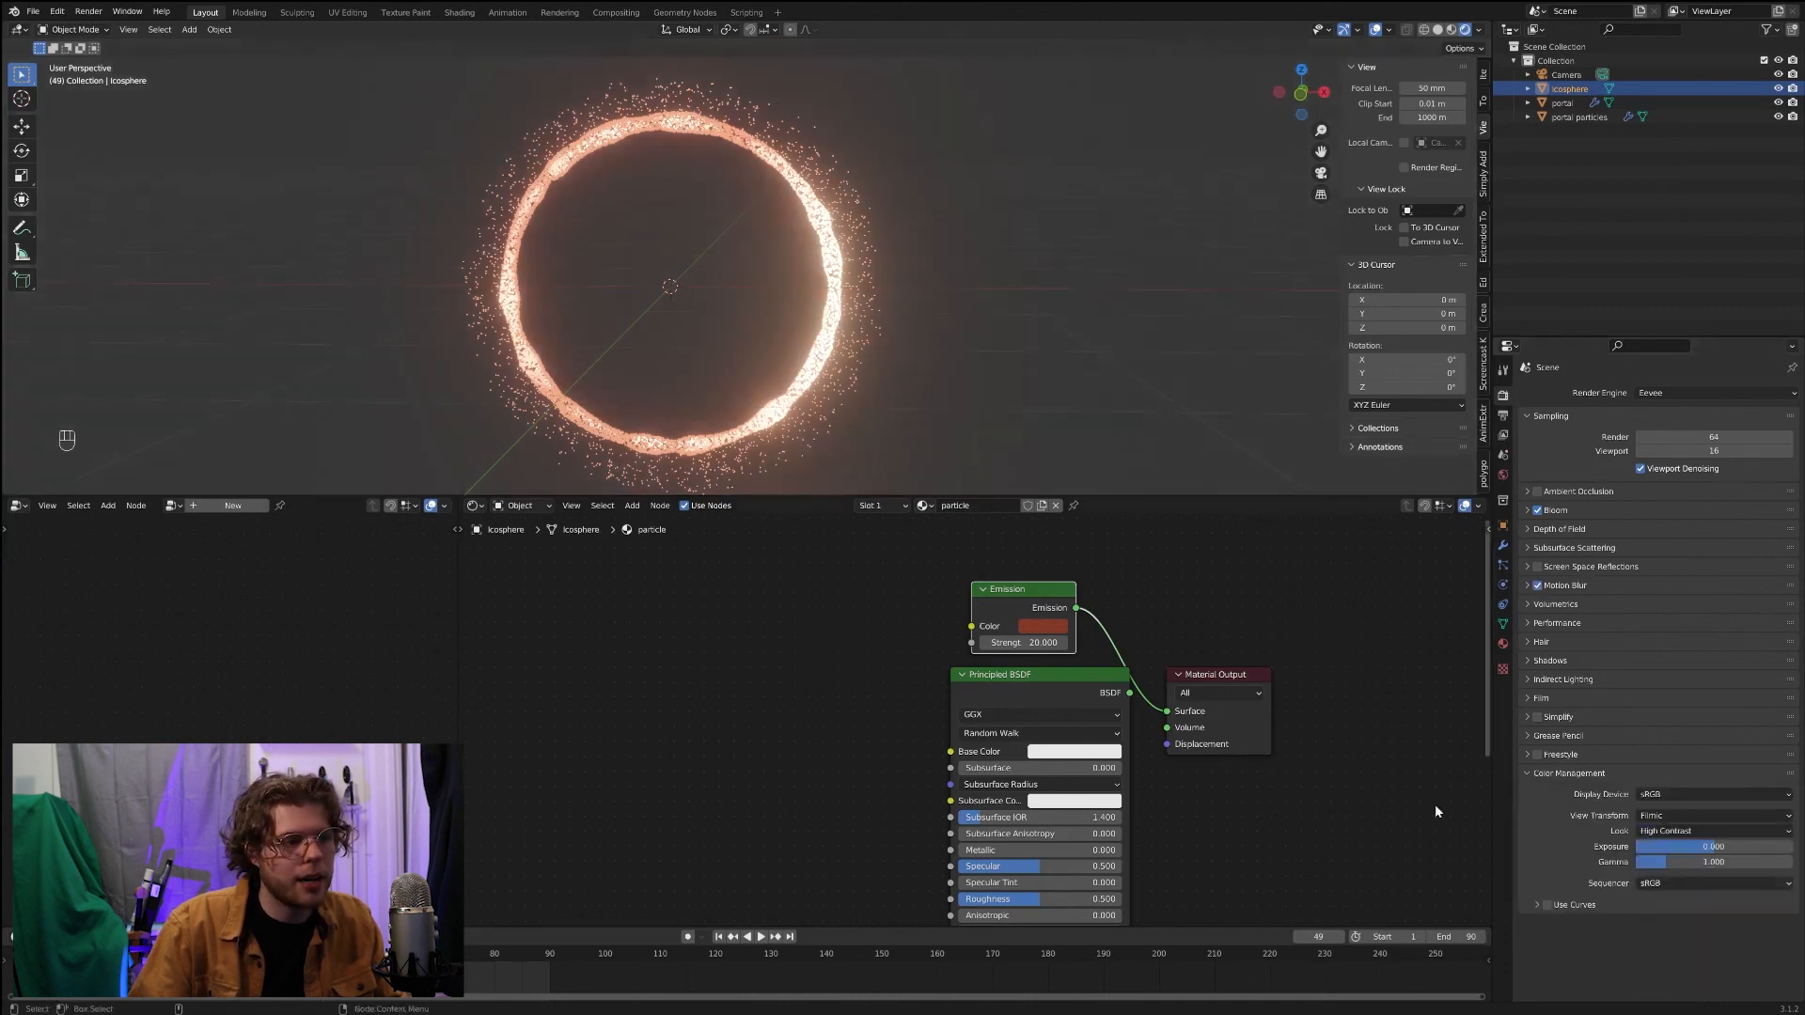
Step: Try the Standard view transform on the portal and switch it back to Filmic
{"action": "left_click", "coordinate": [1679, 818]}
{"action": "left_click", "coordinate": [1675, 833]}
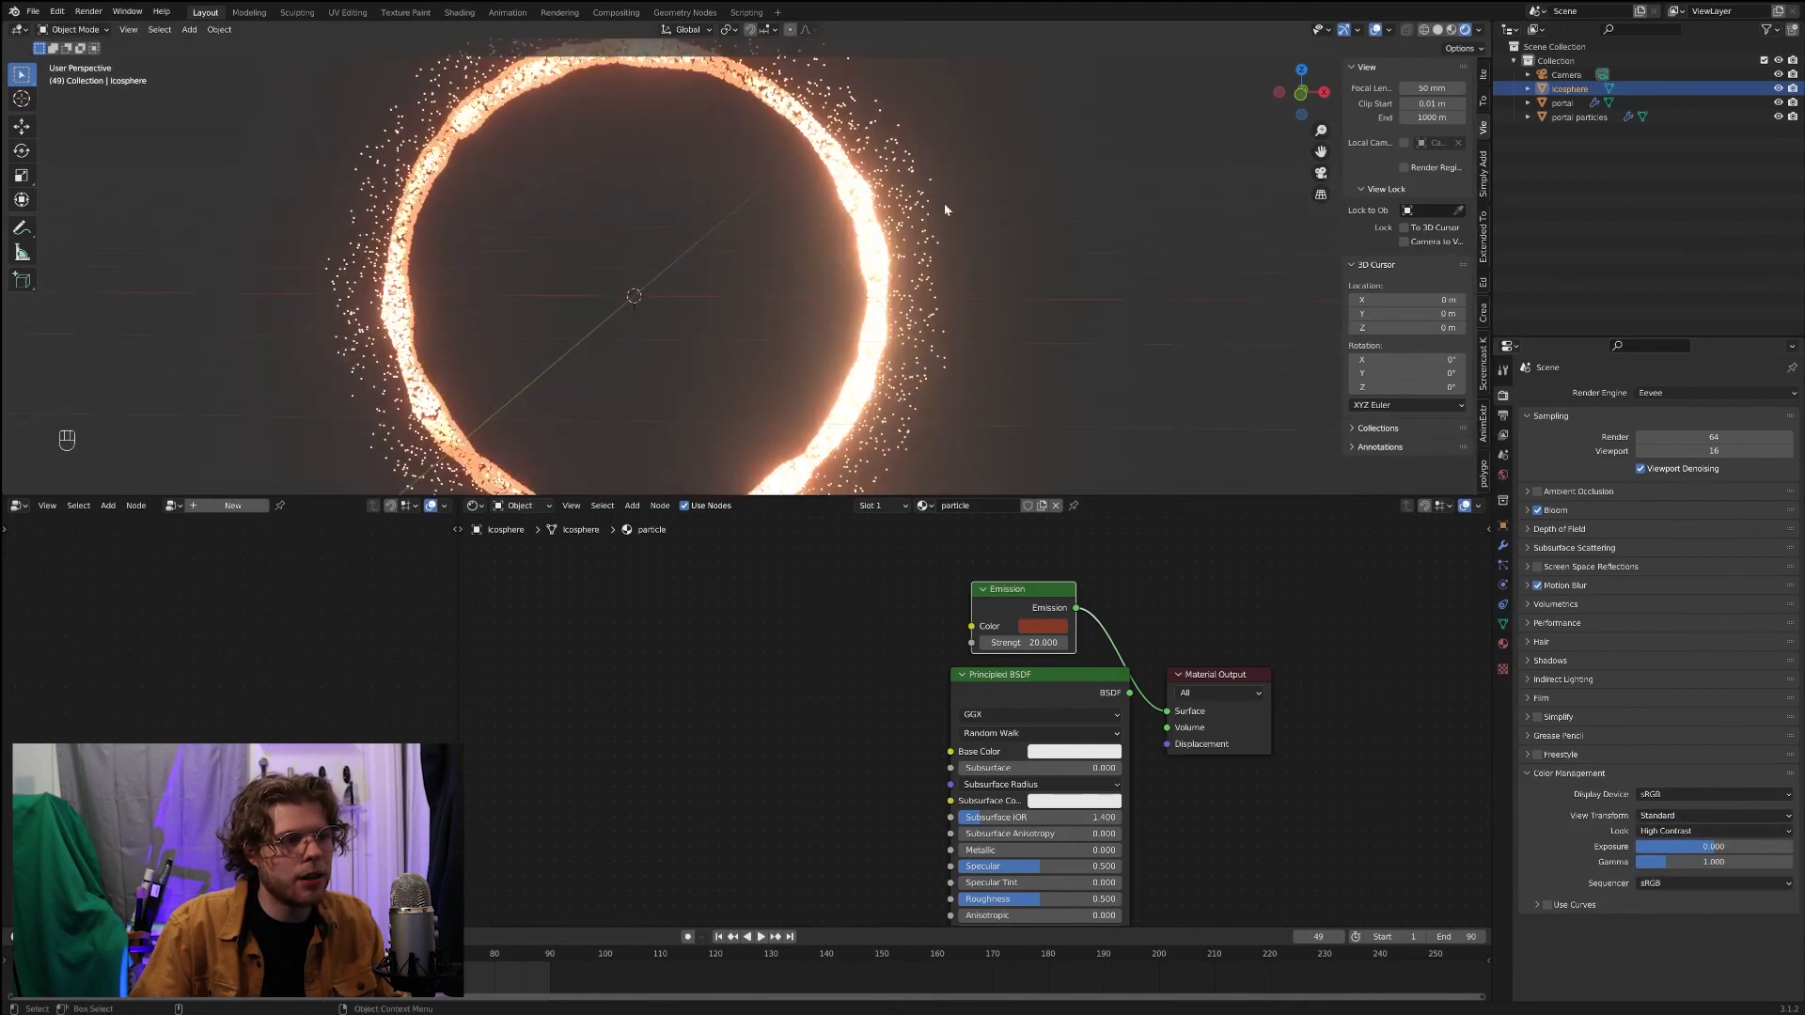
{"action": "middle_click_drag", "start_coordinate": [942, 201], "coordinate": [1023, 339]}
{"action": "left_click", "coordinate": [1670, 817]}
{"action": "left_click", "coordinate": [1653, 847]}
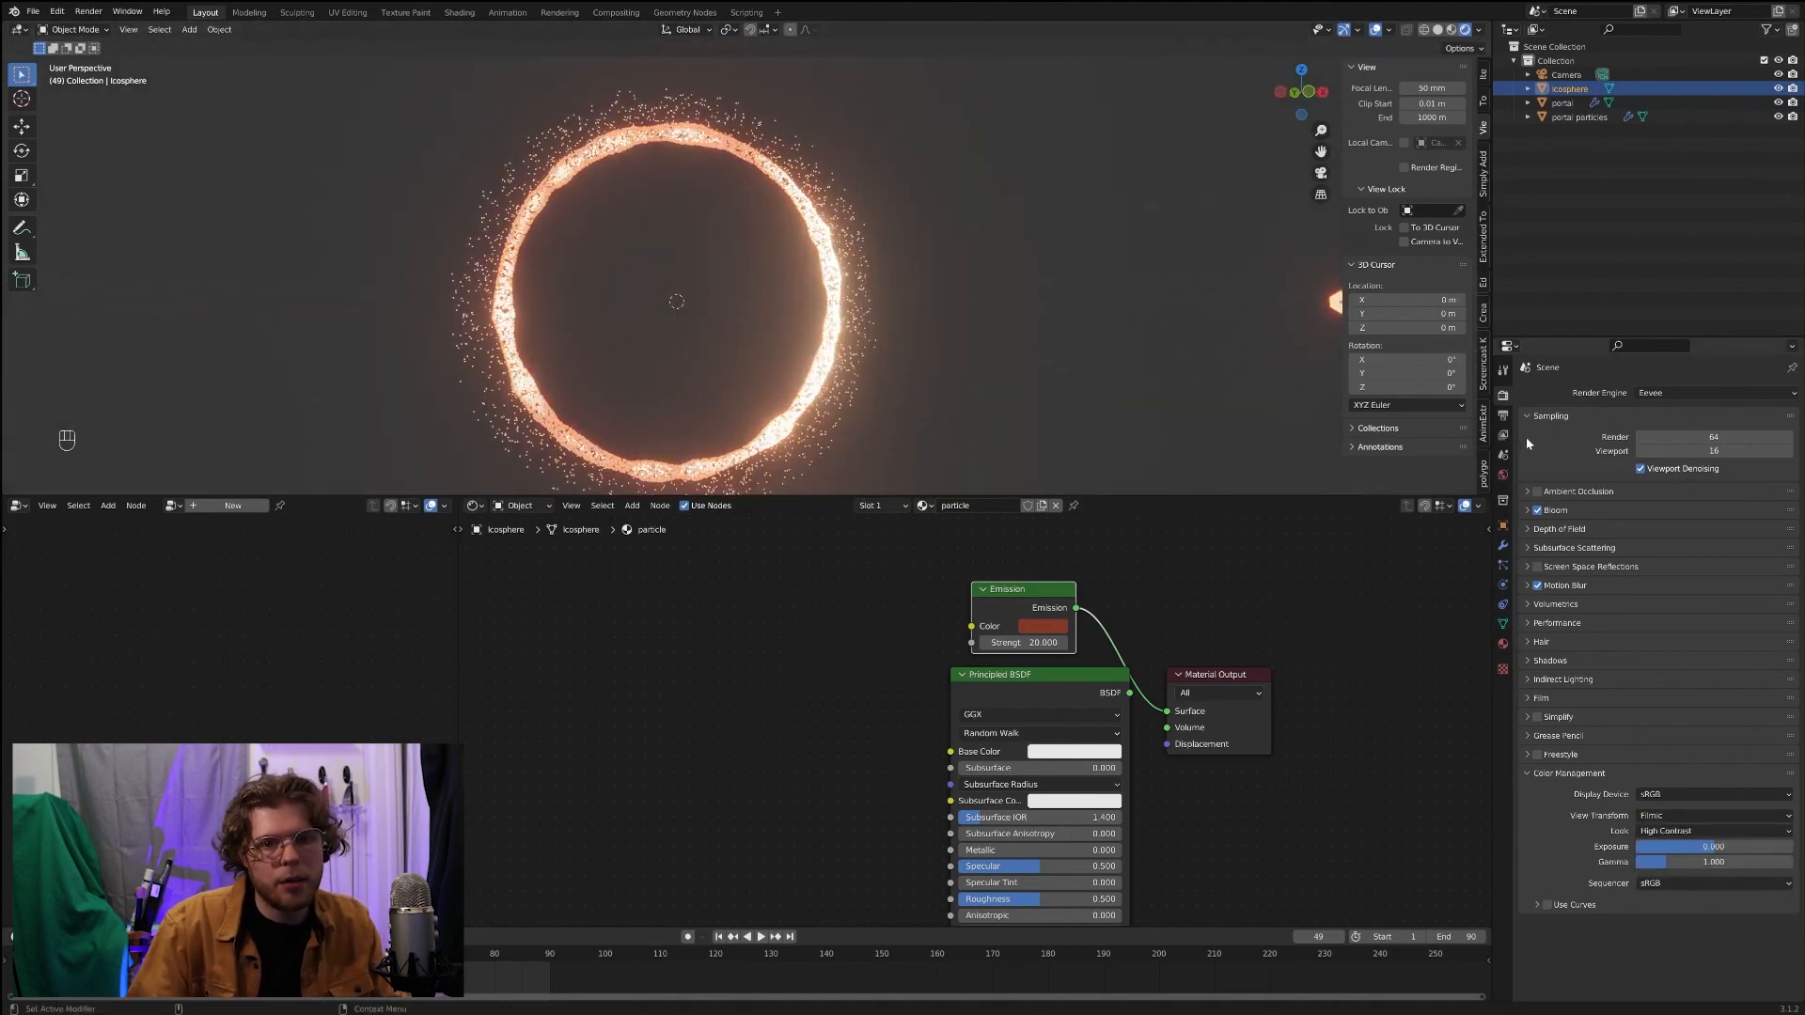
{"action": "middle_click_drag", "start_coordinate": [978, 340], "coordinate": [838, 373]}
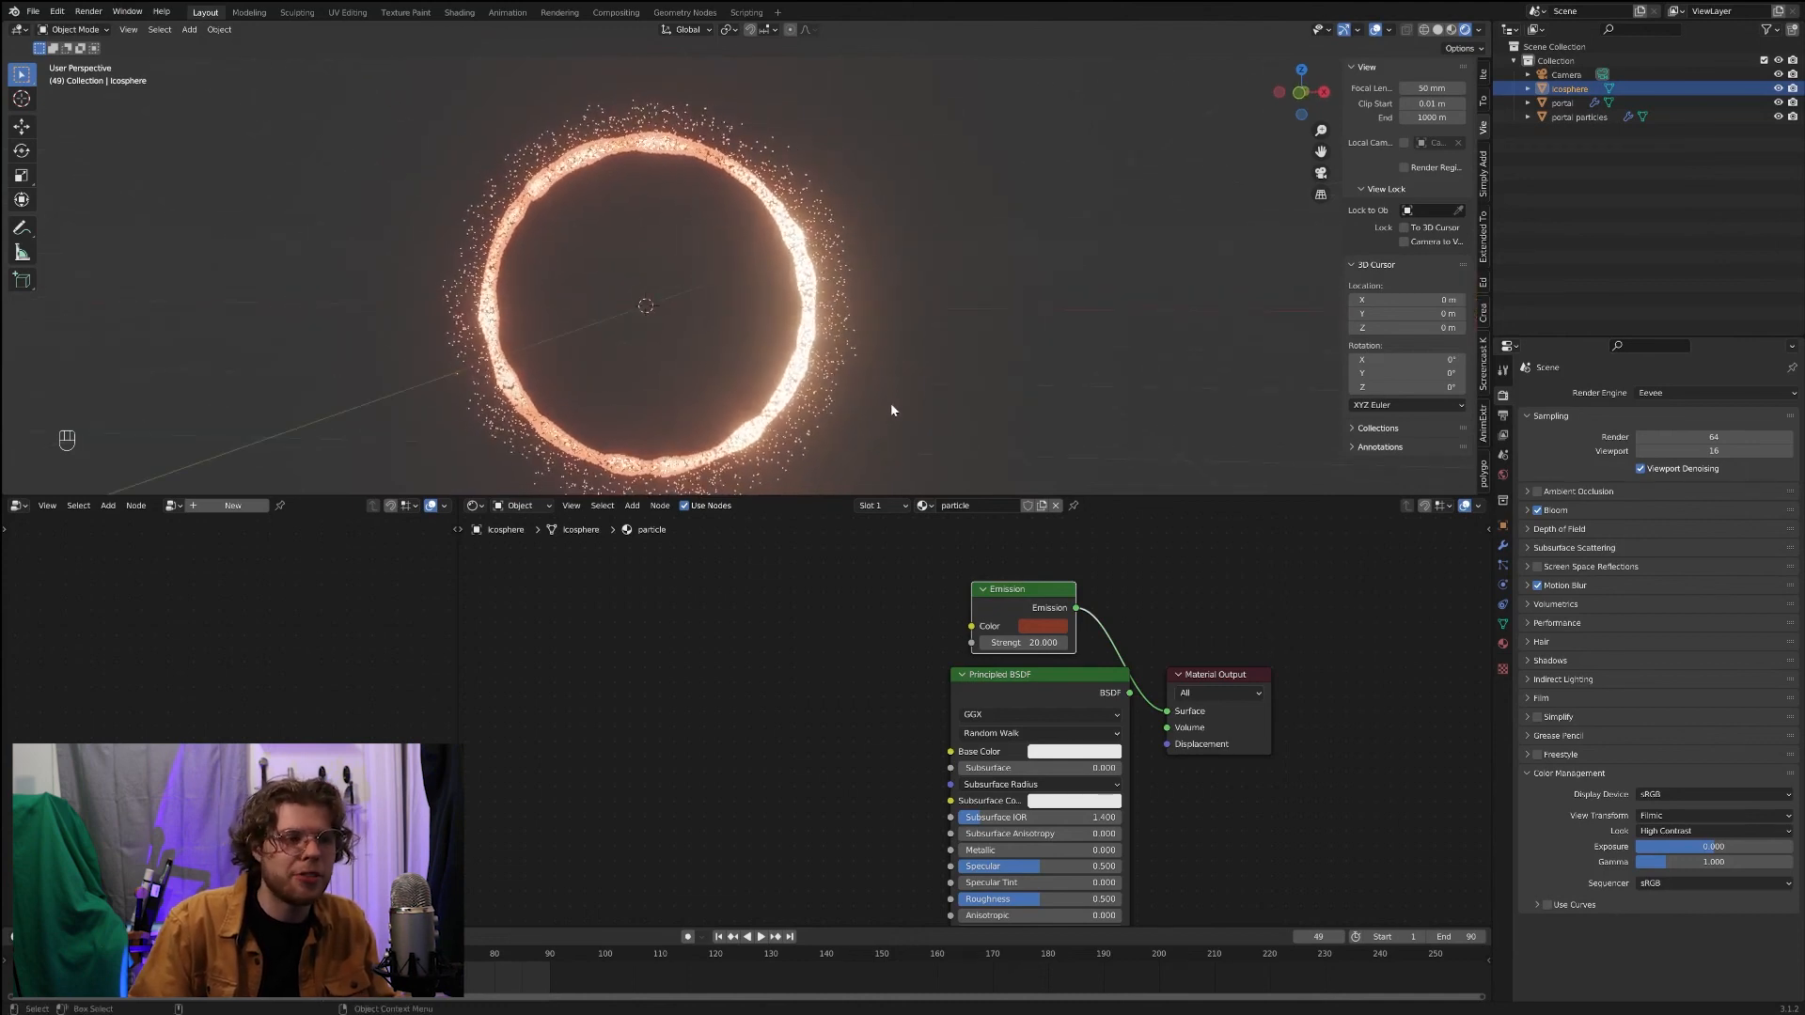
Step: Set the Motion Blur position to End on Frame and its steps to 16
{"action": "left_click", "coordinate": [1587, 585]}
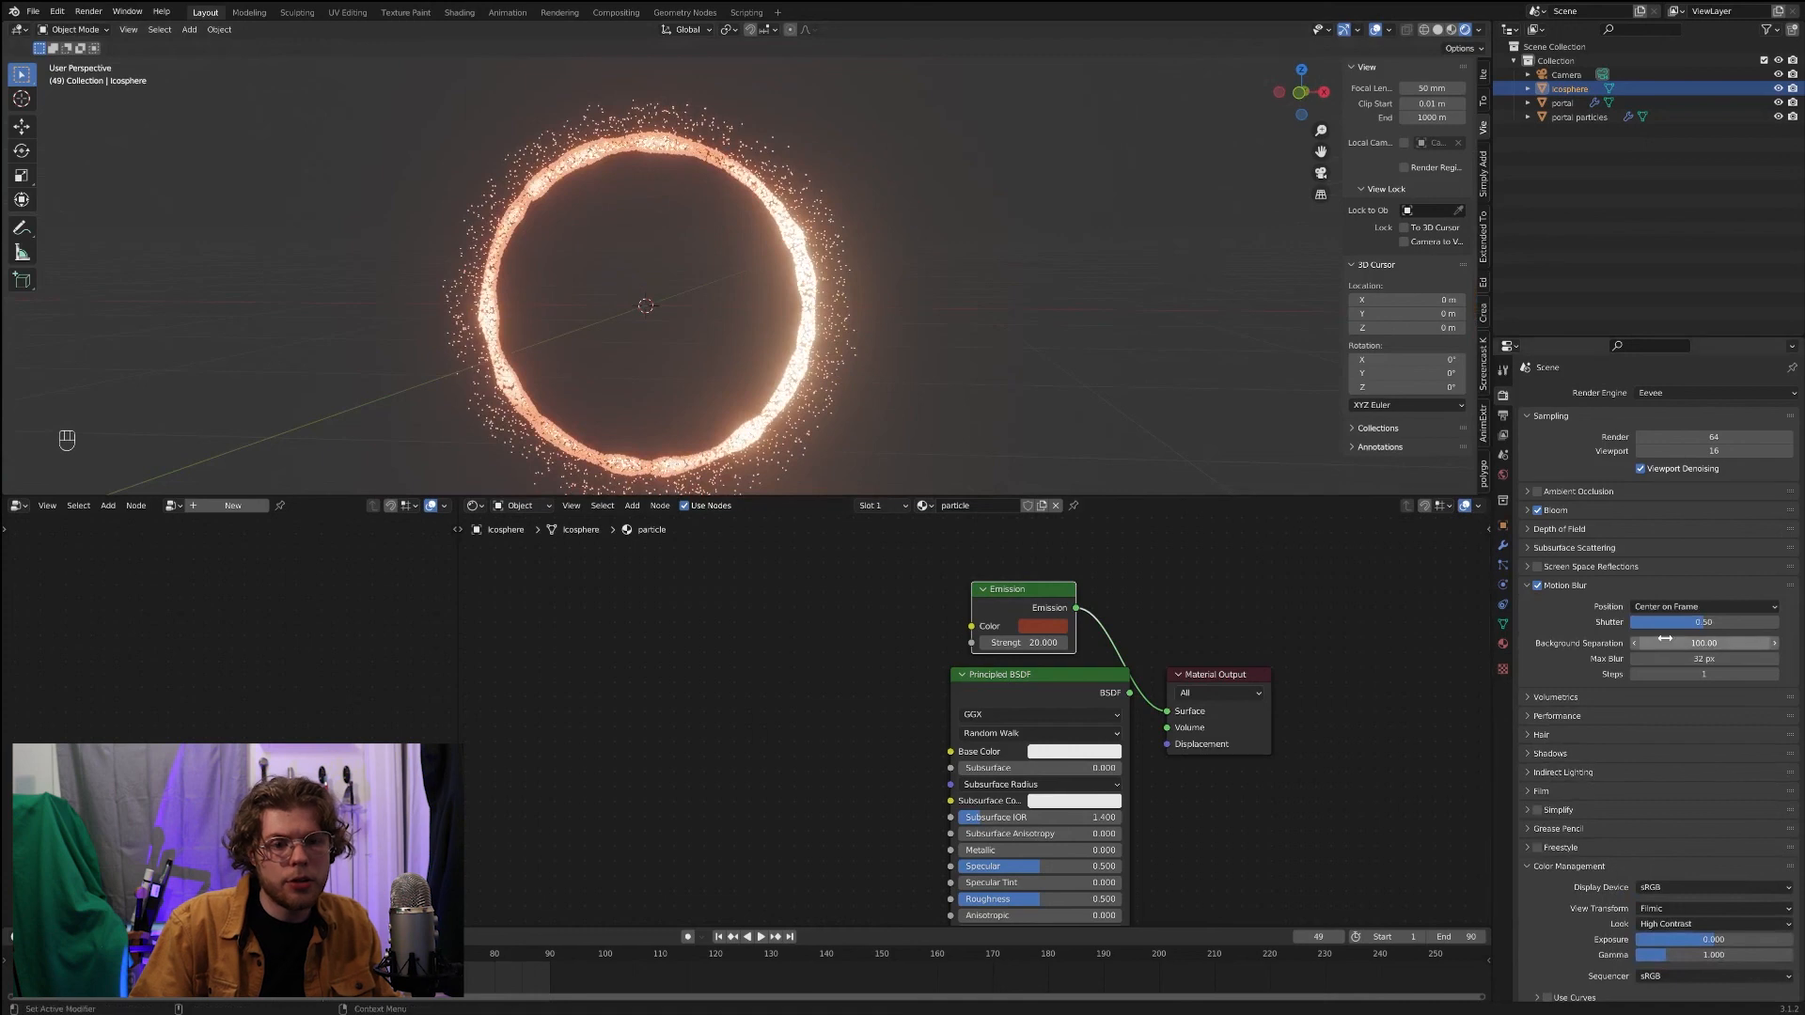
{"action": "left_click", "coordinate": [1717, 607]}
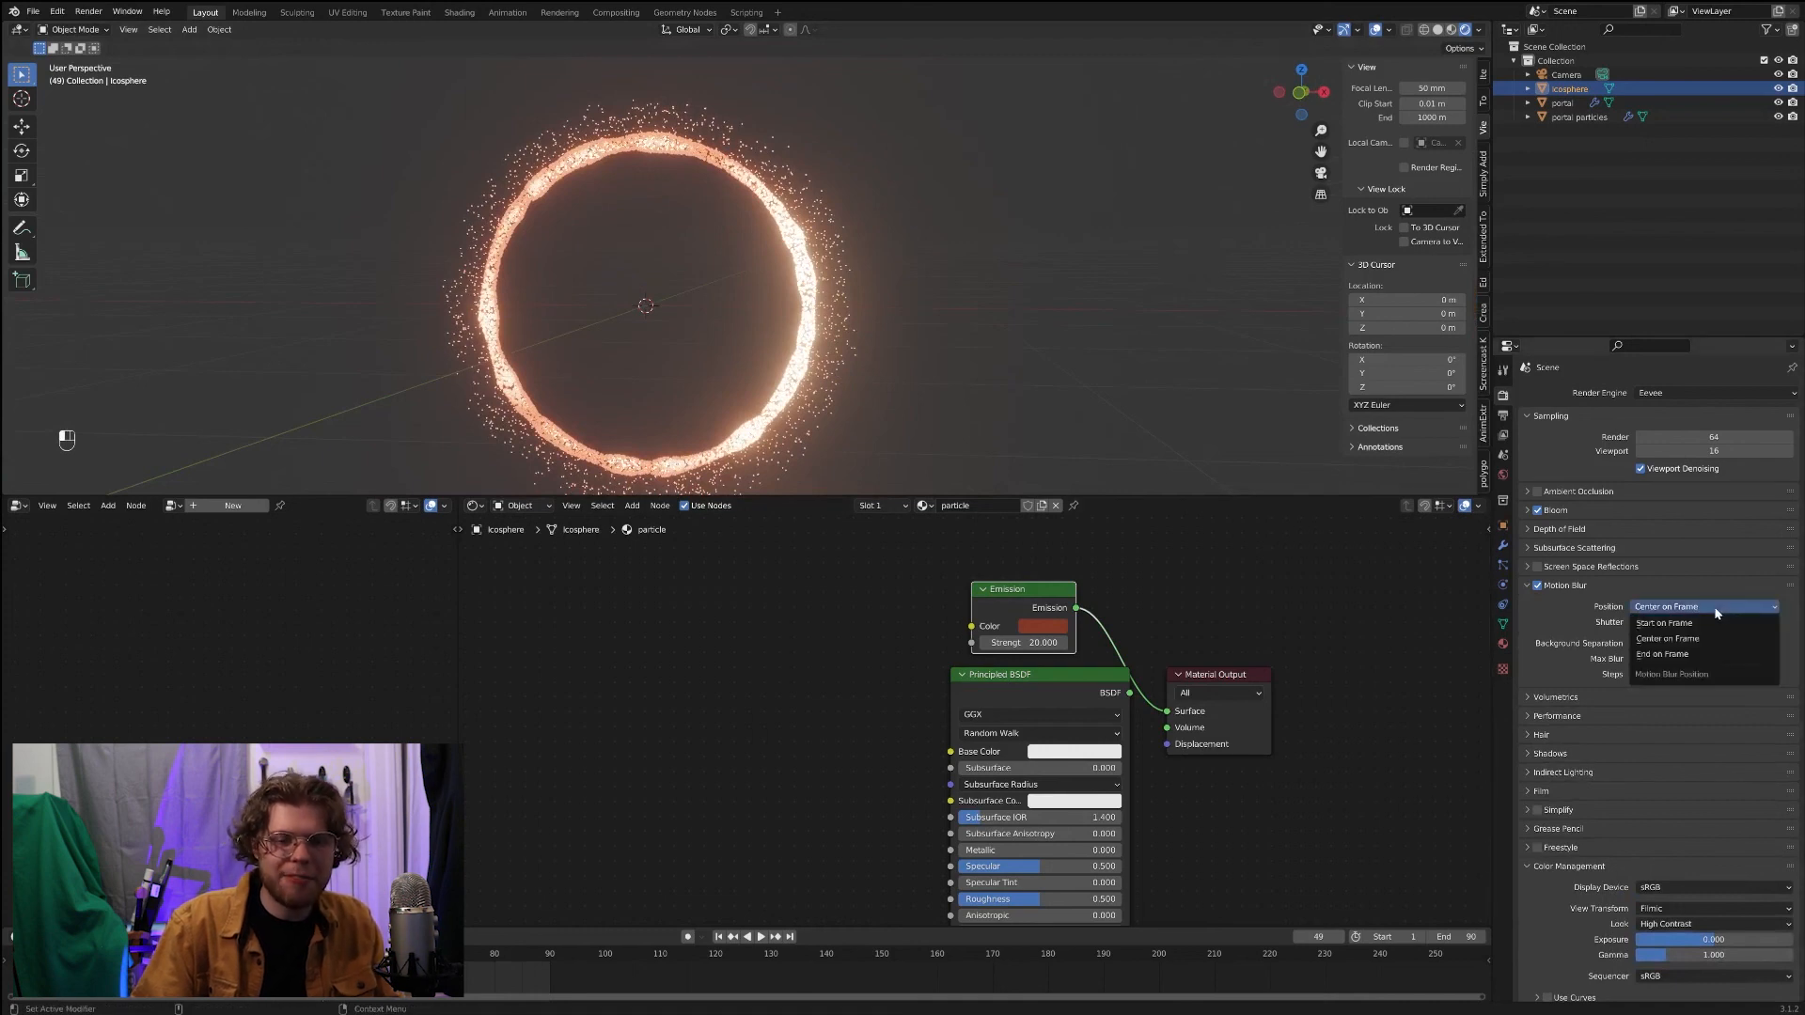
{"action": "left_click", "coordinate": [1687, 654]}
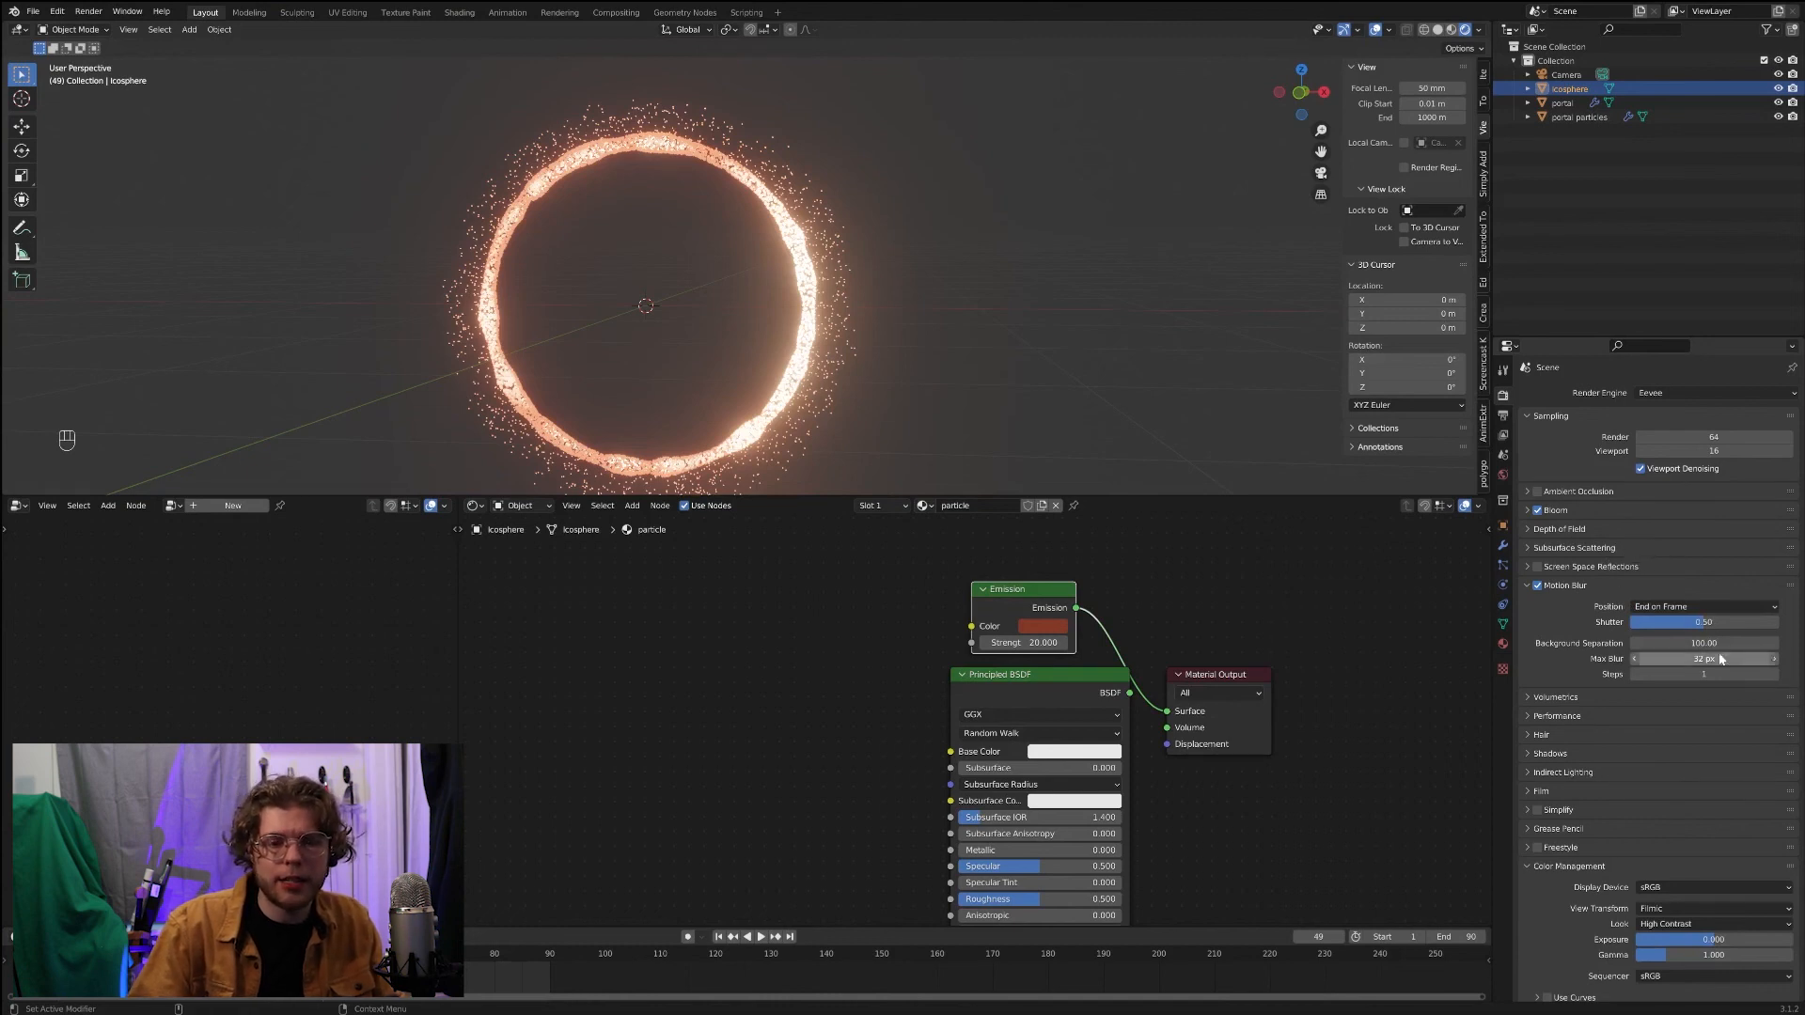
{"action": "left_click", "coordinate": [1702, 673]}
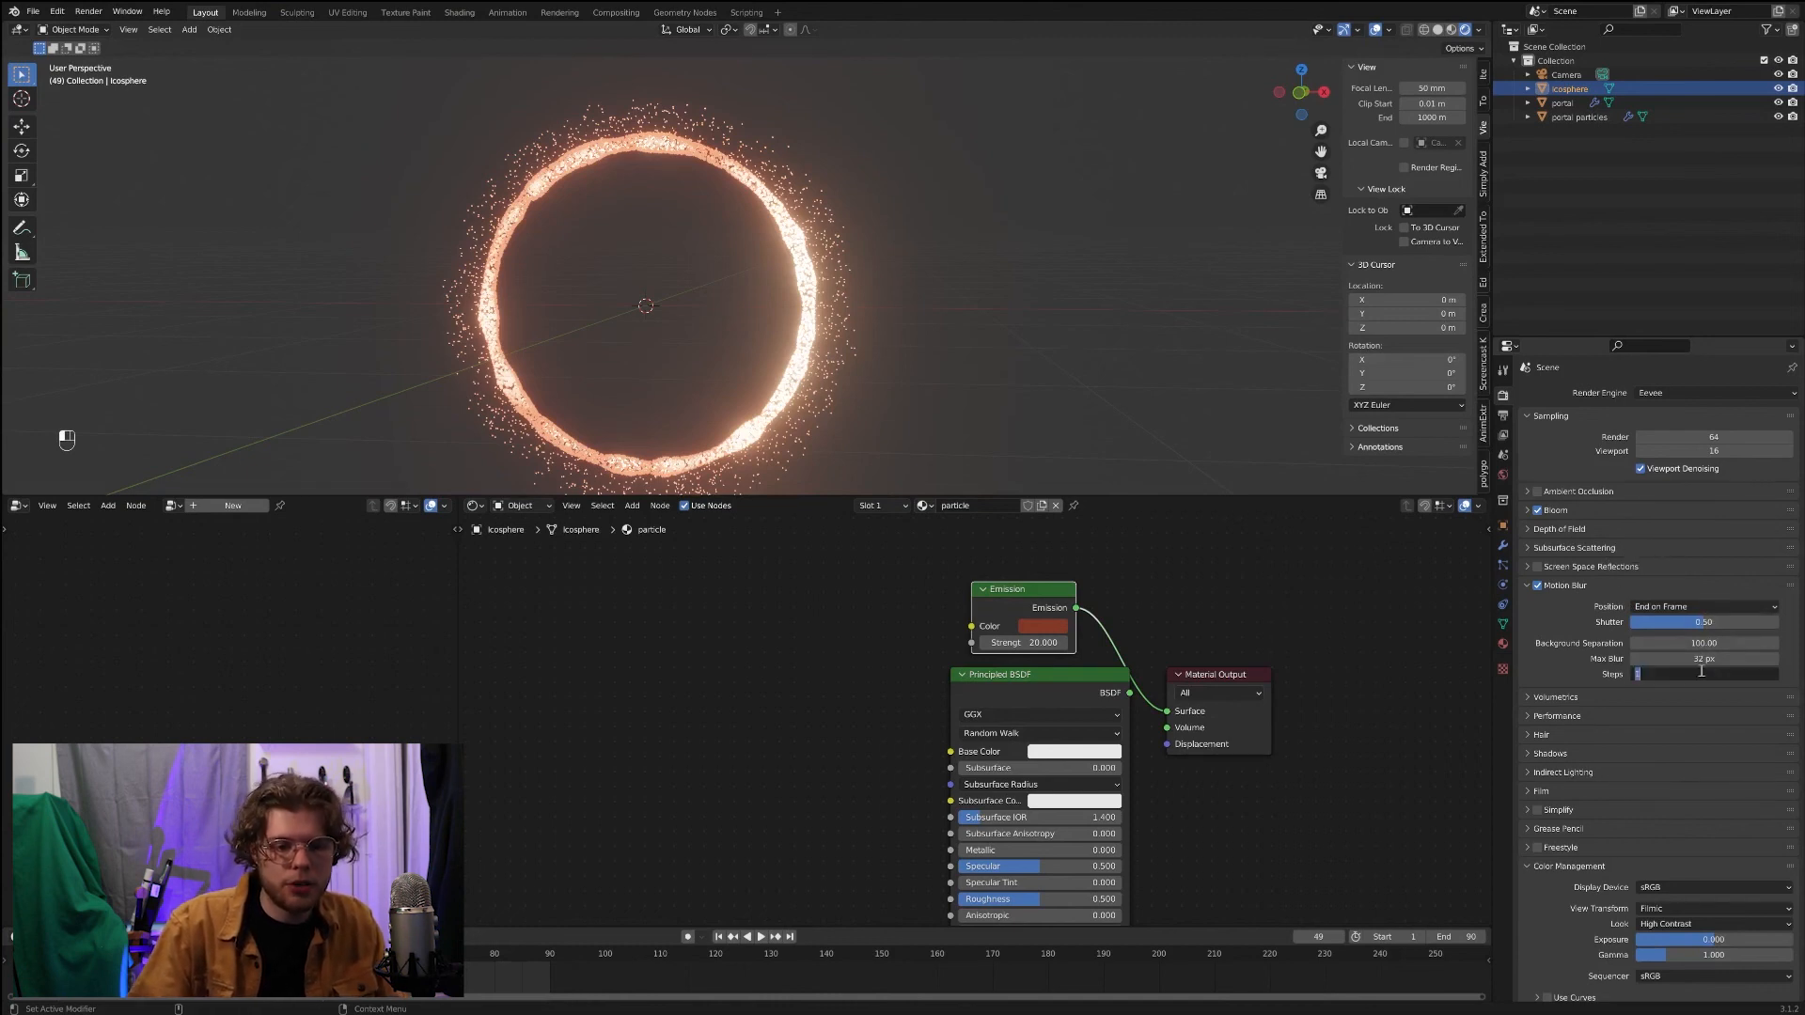
{"action": "type", "text": "6"}
{"action": "key", "text": "Return"}
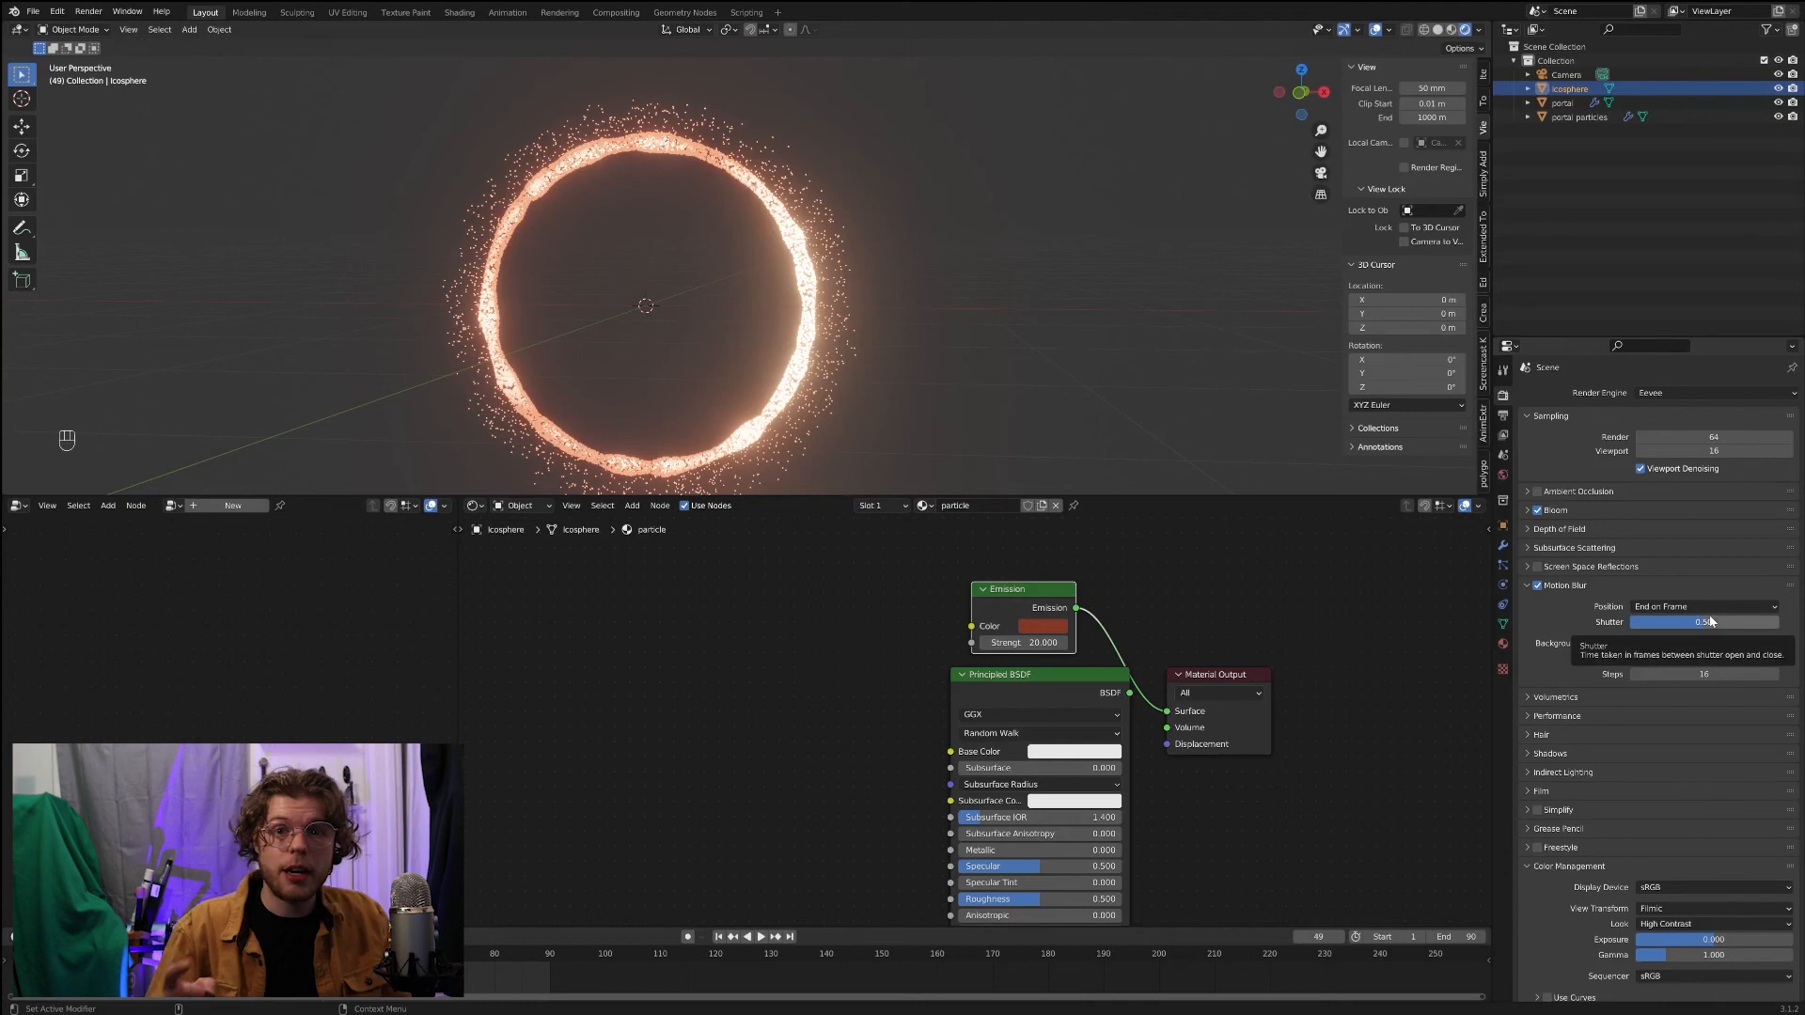
Step: Try a Motion Blur shutter of 0.18 and set it back to 0.5
{"action": "left_click_drag", "start_coordinate": [1707, 623], "coordinate": [1657, 624]}
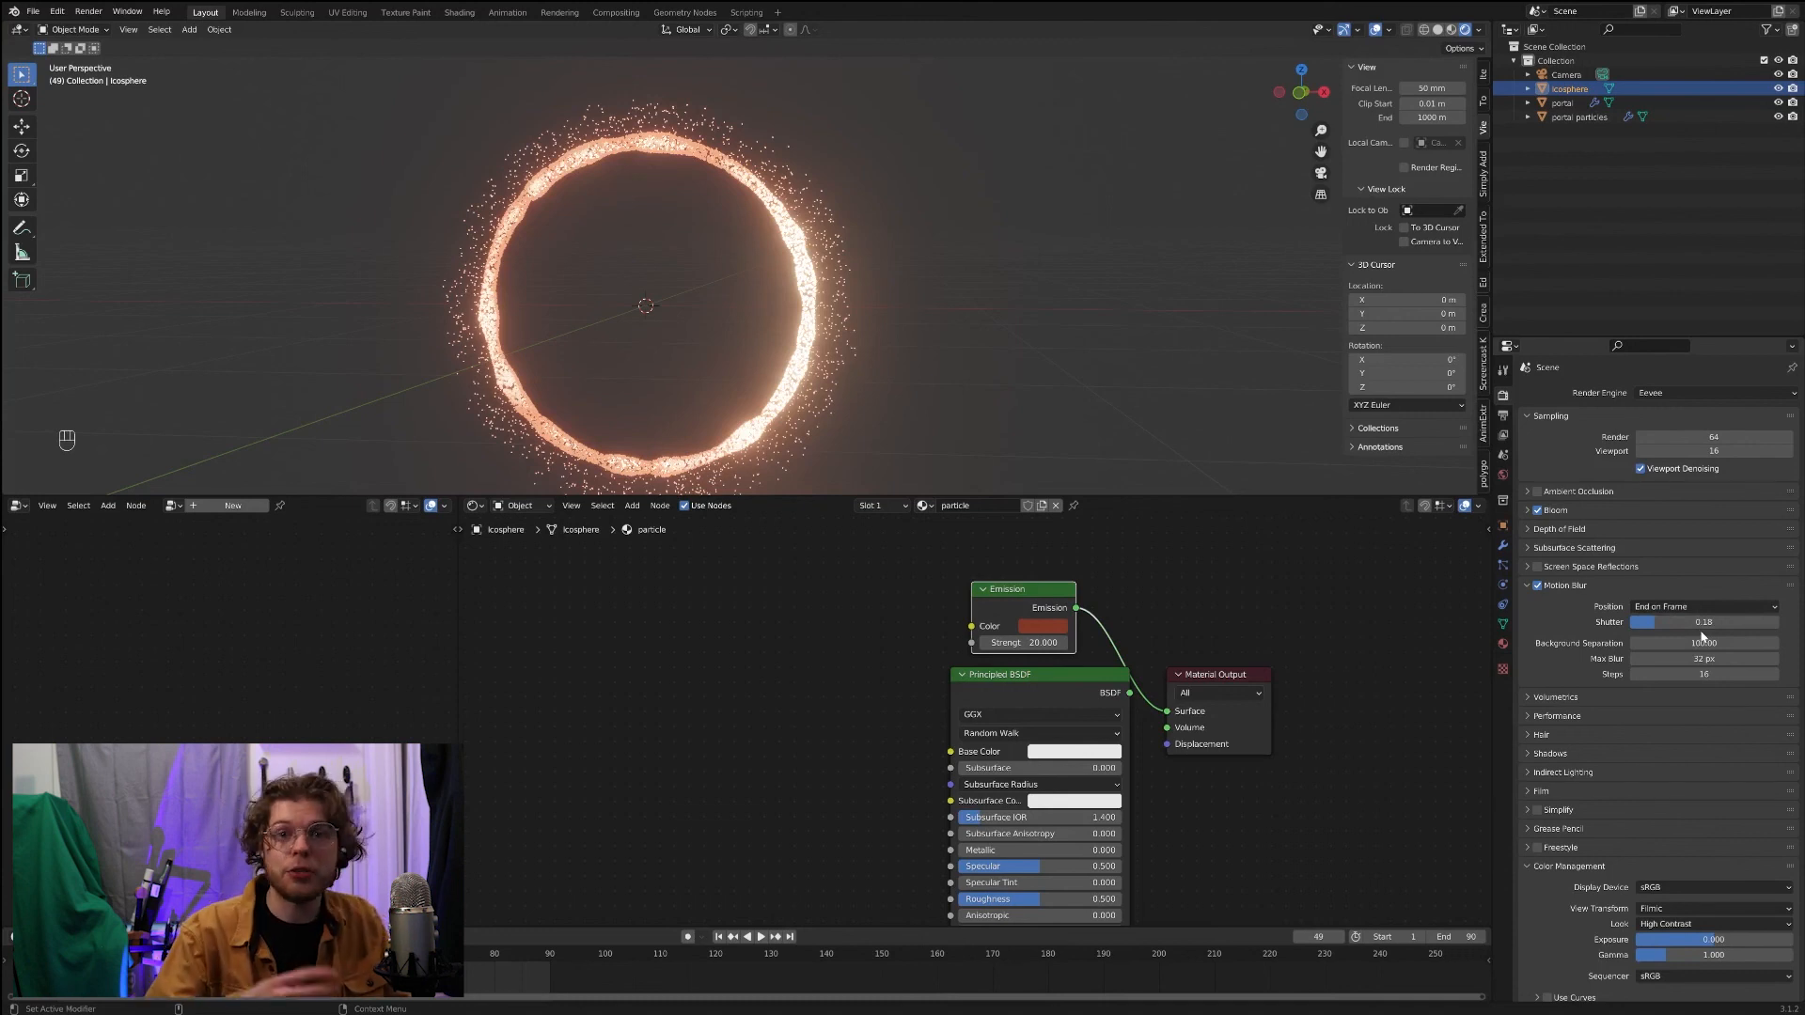
{"action": "left_click", "coordinate": [1702, 632]}
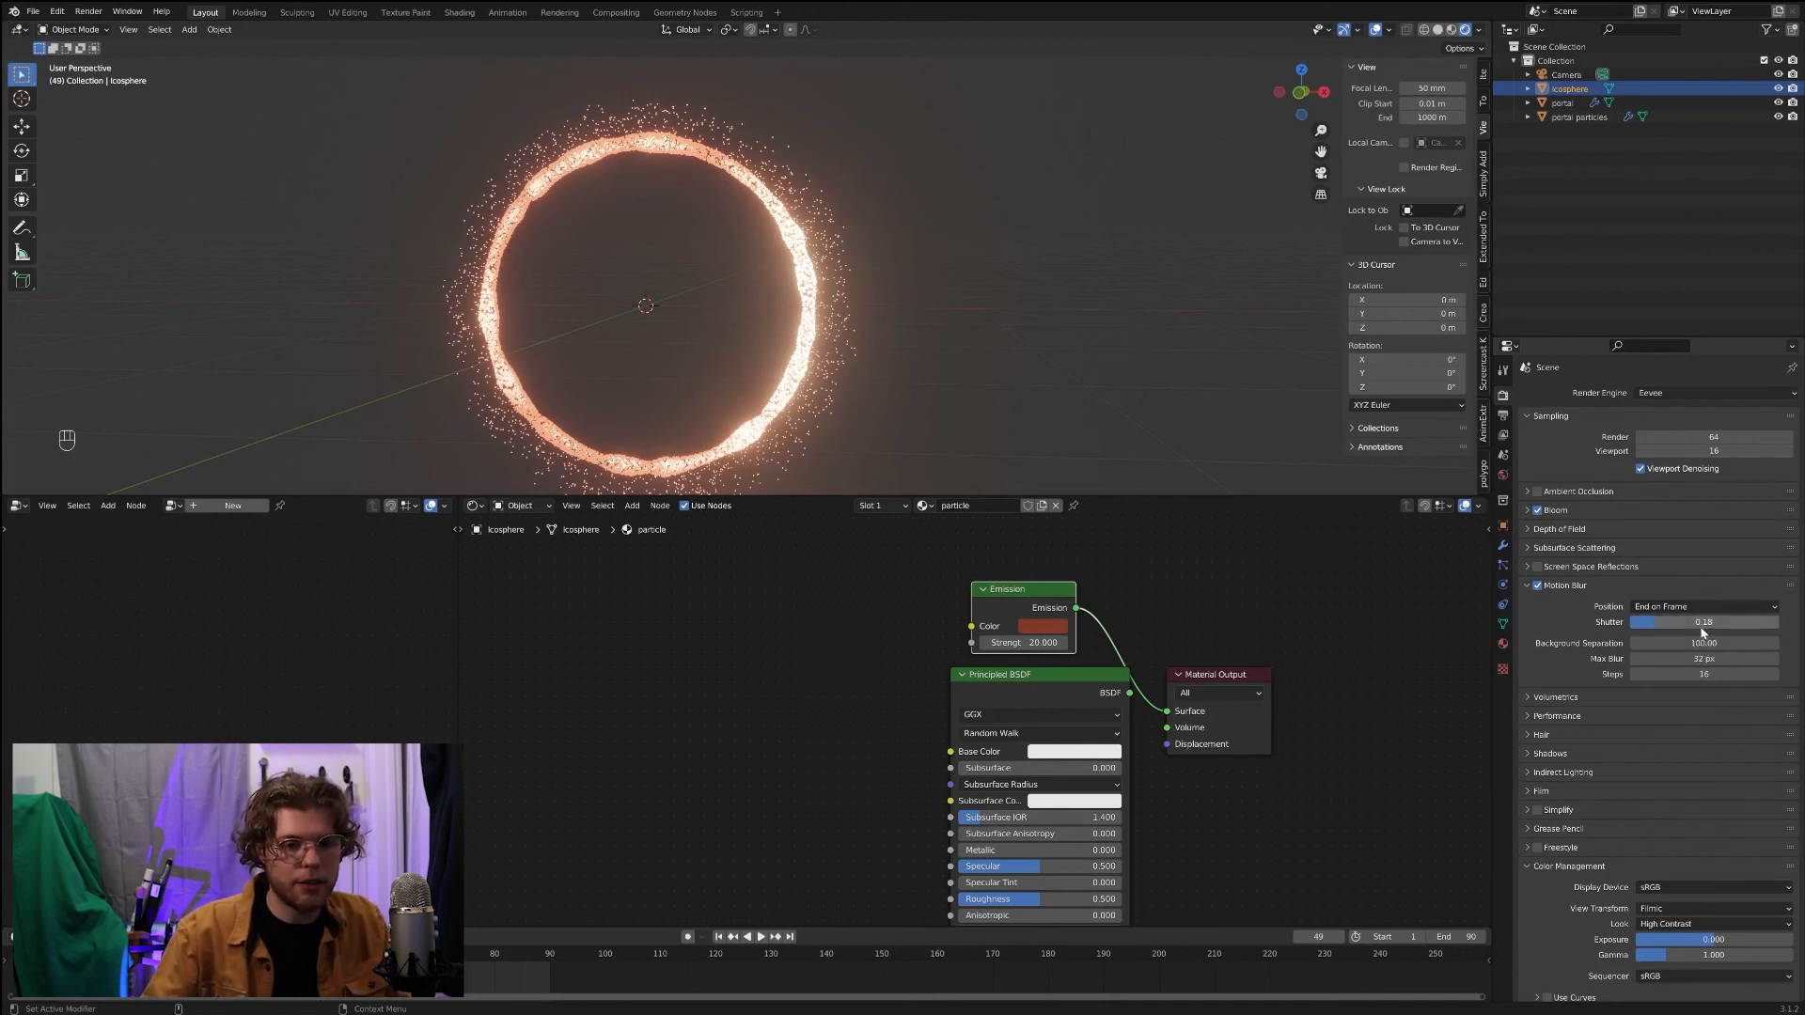
{"action": "type", "text": "0.5"}
{"action": "key", "text": "Return"}
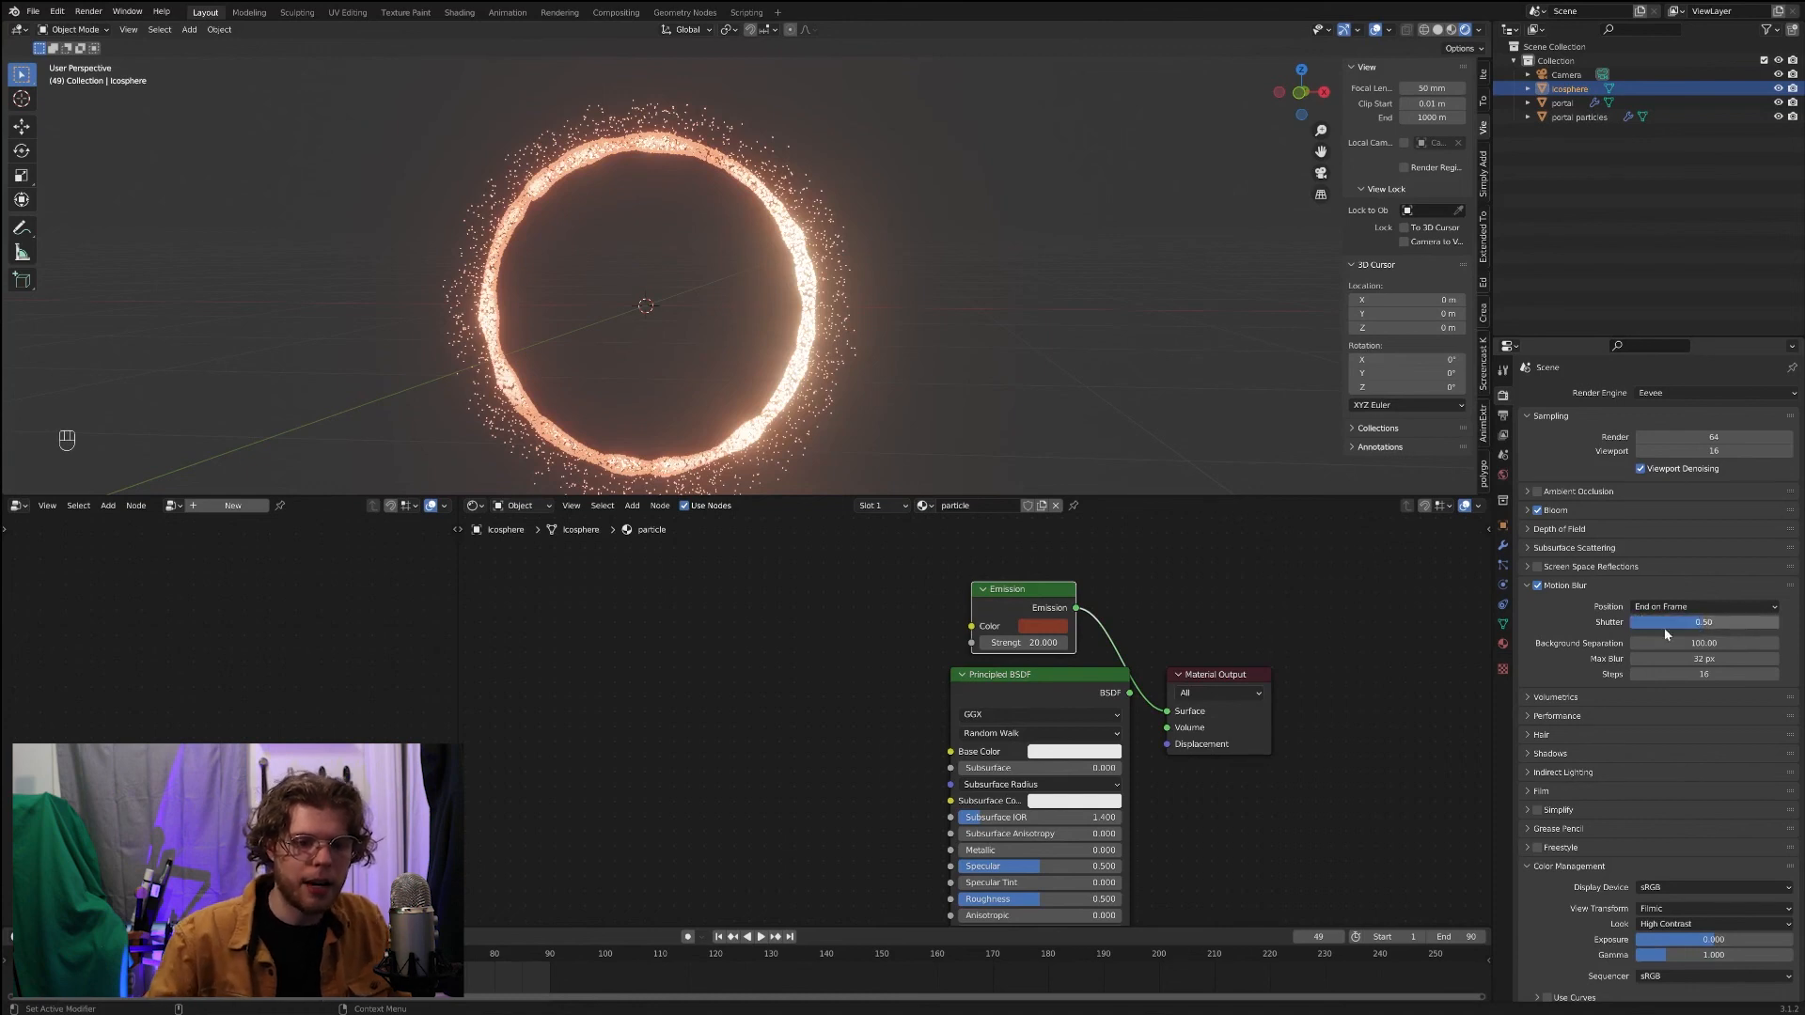
Step: Save the file and render the current frame with motion blur, examining the particle trails around the ring
{"action": "key", "text": "ctrl+s"}
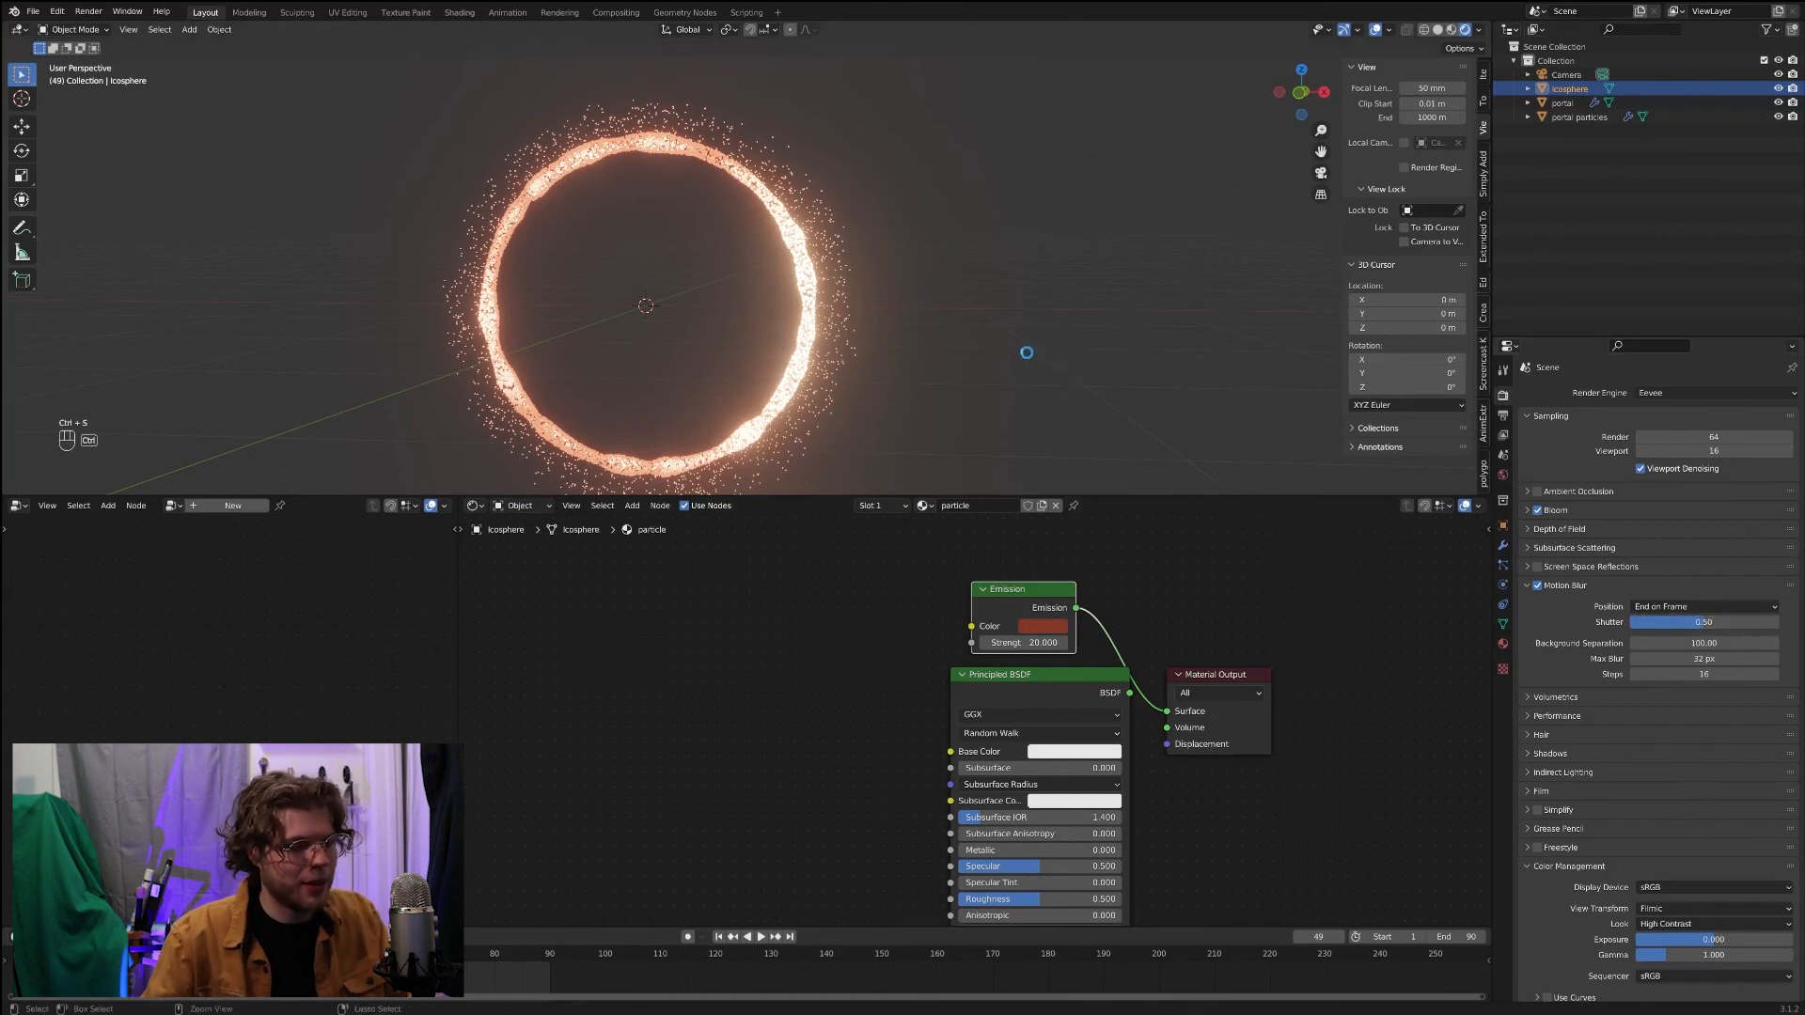
{"action": "left_click", "coordinate": [103, 13]}
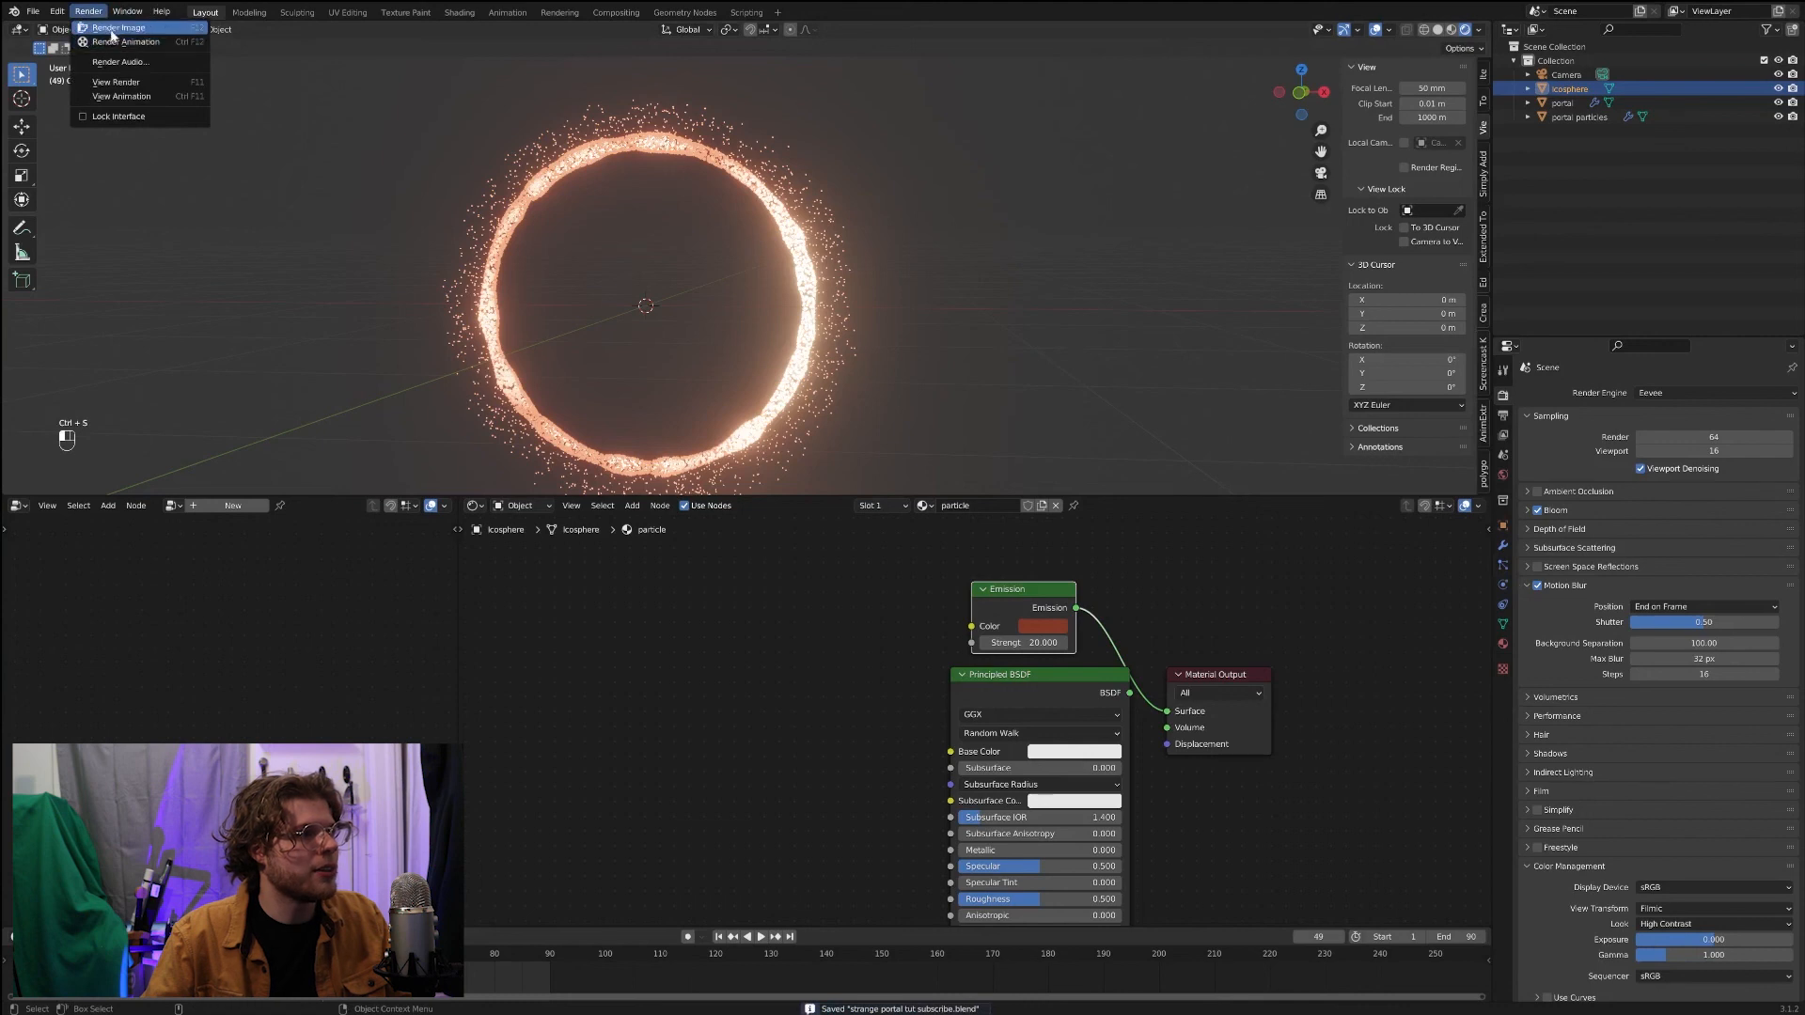
{"action": "left_click", "coordinate": [113, 29]}
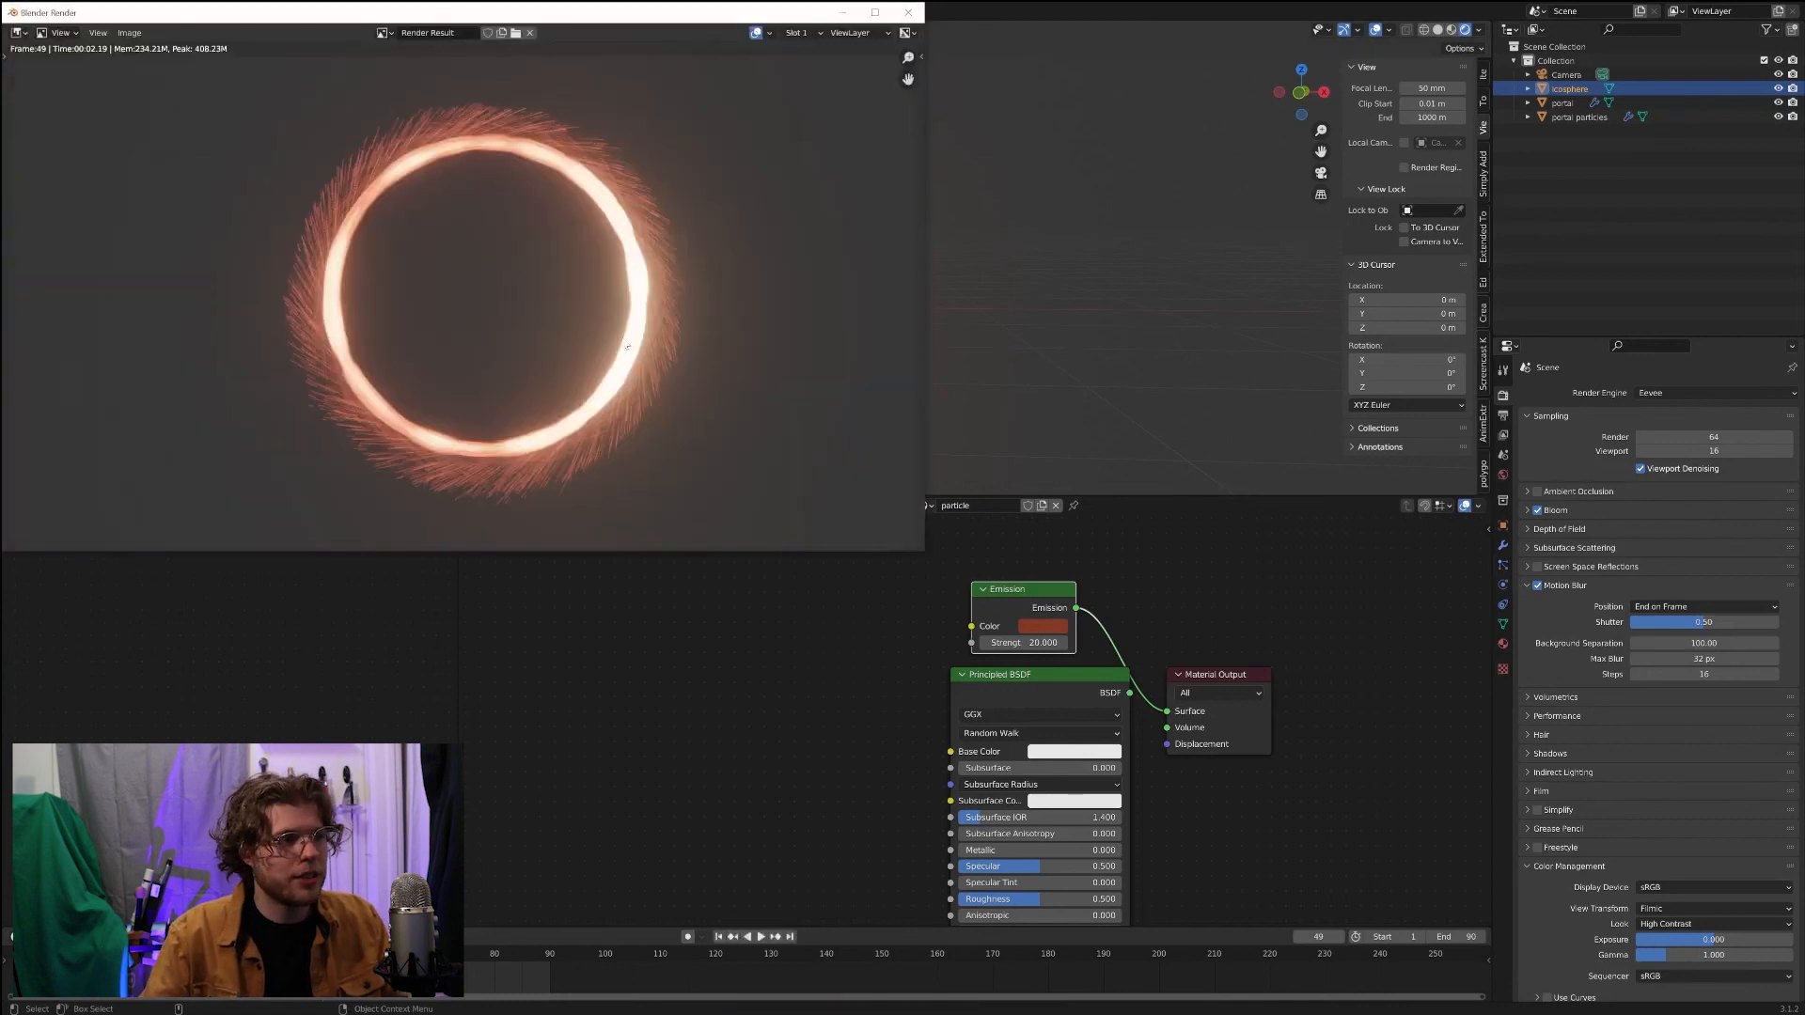
{"action": "scroll", "coordinate": [558, 266], "scroll_direction": "up", "scroll_amount": 2}
{"action": "scroll", "coordinate": [573, 393], "scroll_direction": "down", "scroll_amount": 1}
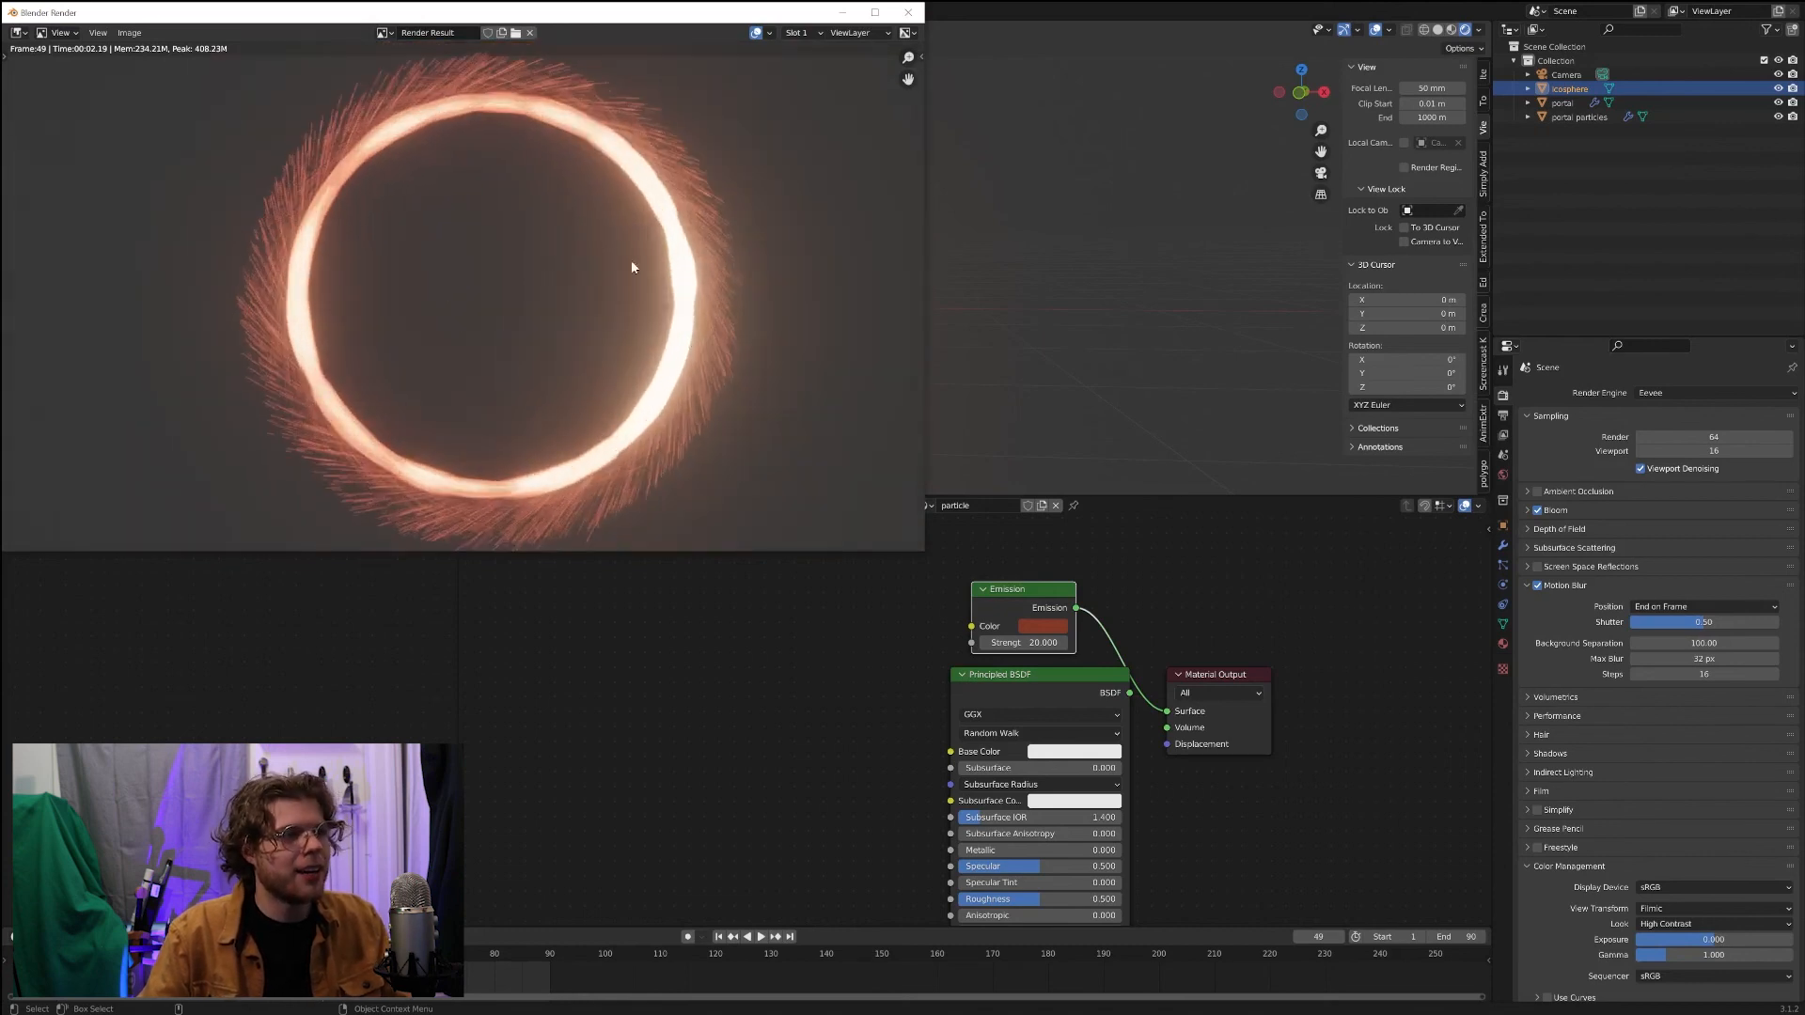
{"action": "left_click_drag", "start_coordinate": [587, 23], "coordinate": [774, 94]}
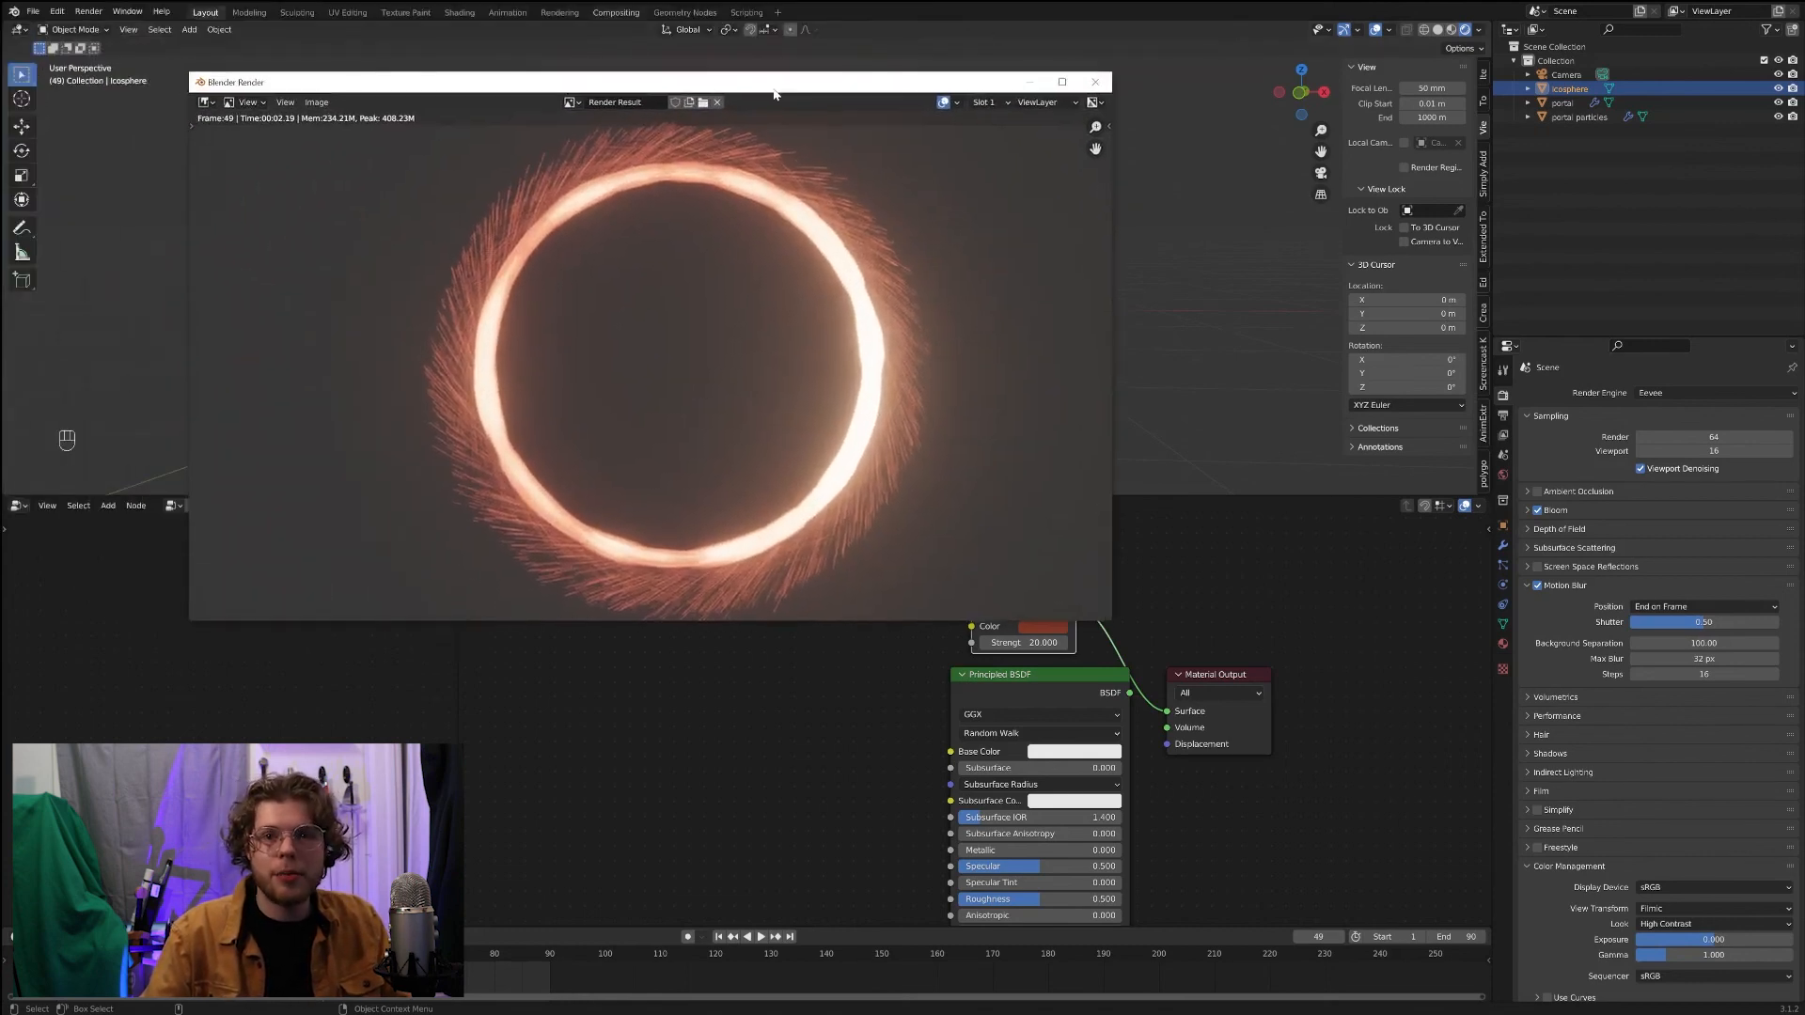
{"action": "scroll", "coordinate": [719, 391], "scroll_direction": "down", "scroll_amount": 3}
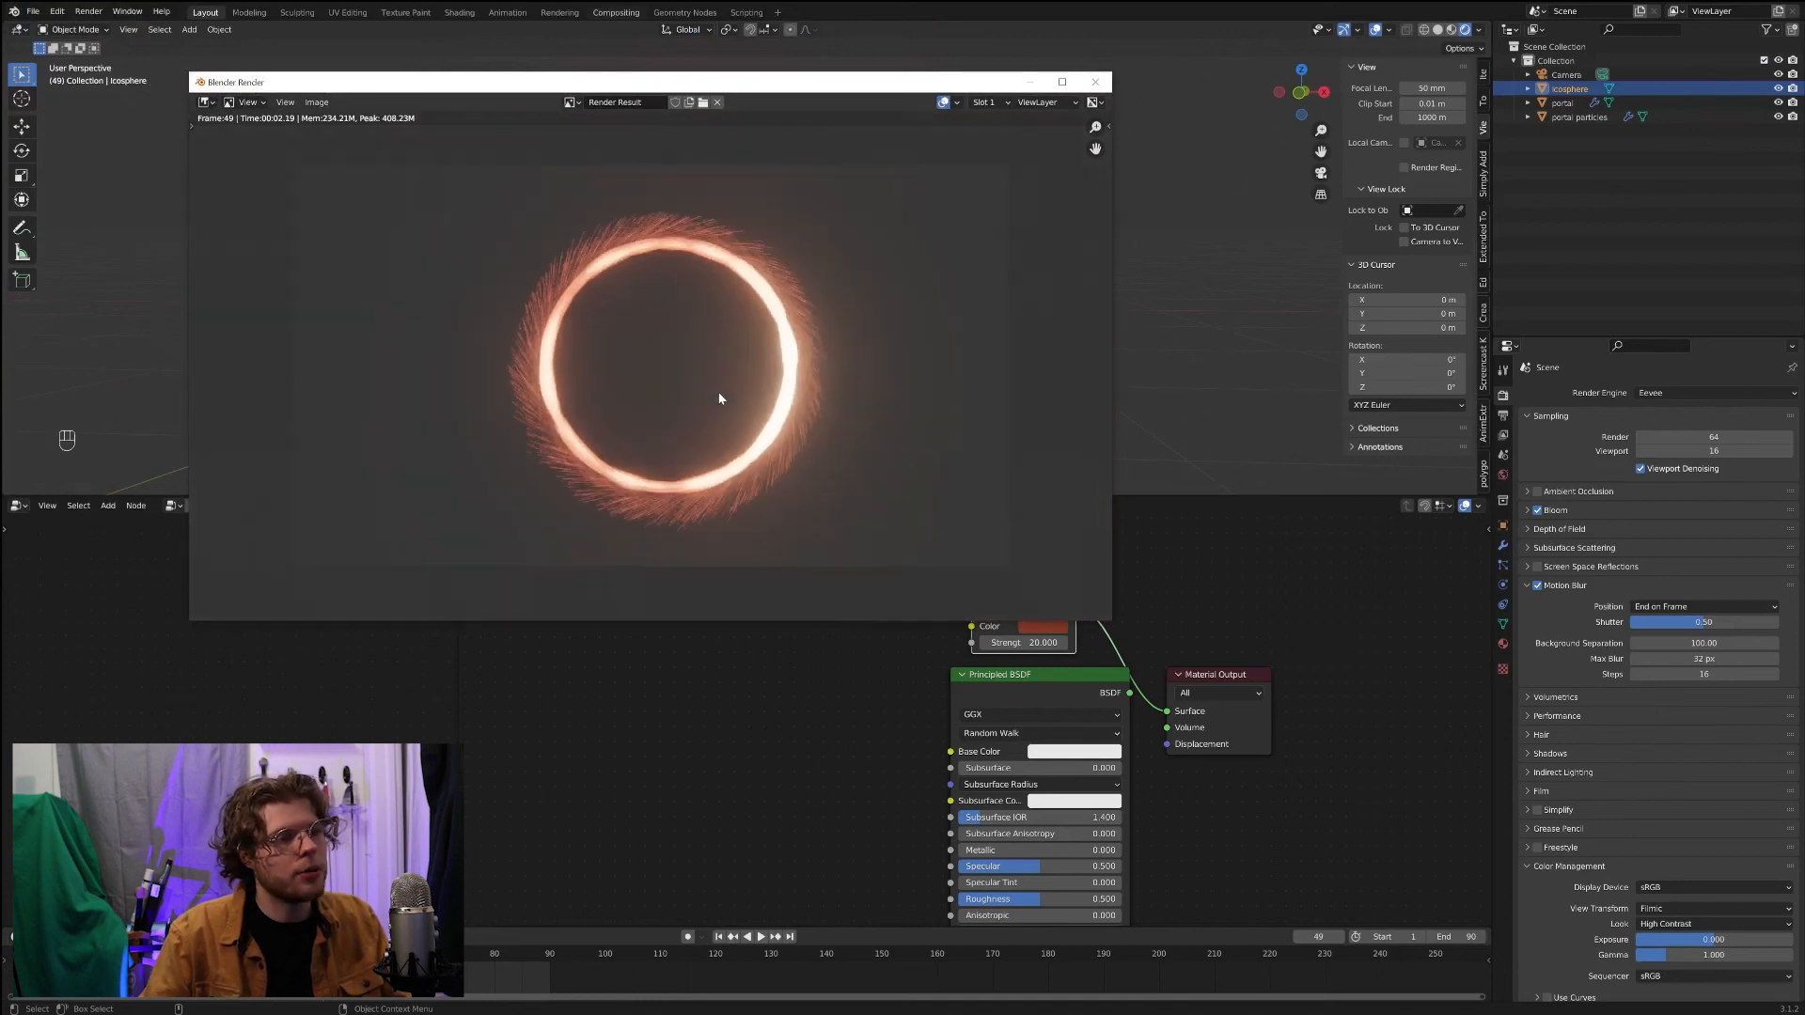
{"action": "scroll", "coordinate": [726, 390], "scroll_direction": "up", "scroll_amount": 2}
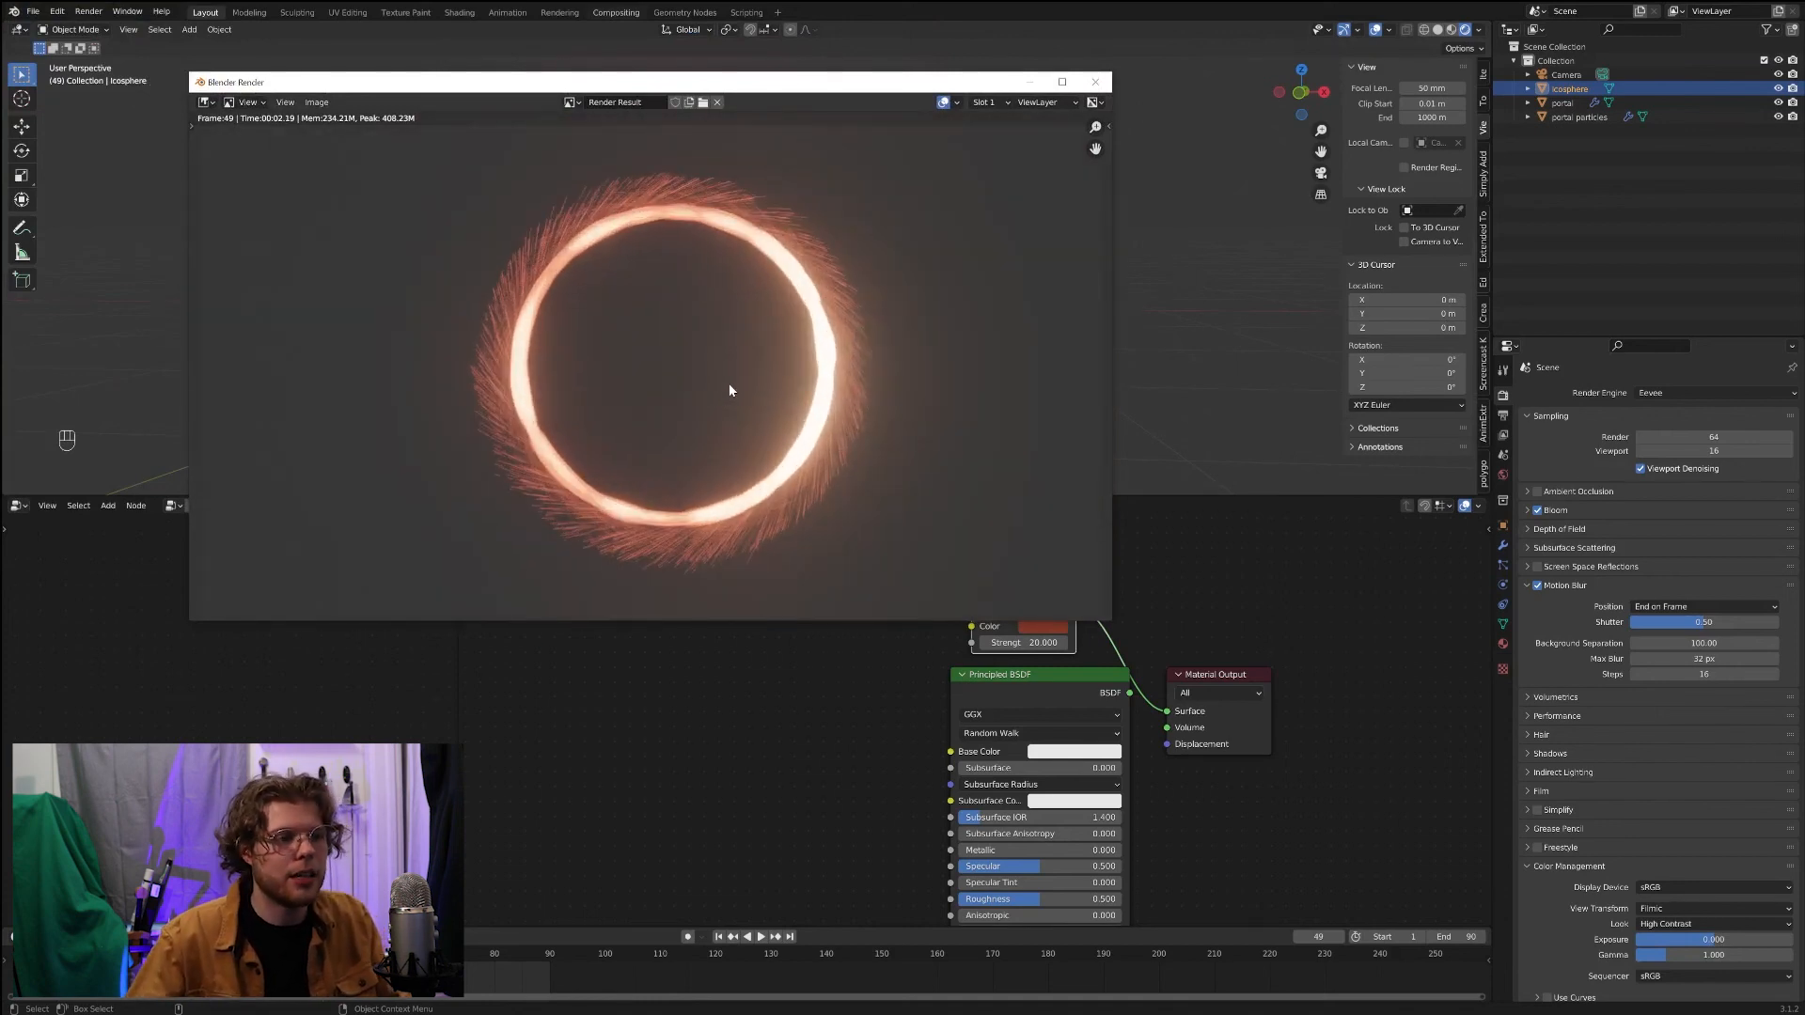
{"action": "scroll", "coordinate": [733, 390], "scroll_direction": "up", "scroll_amount": 1}
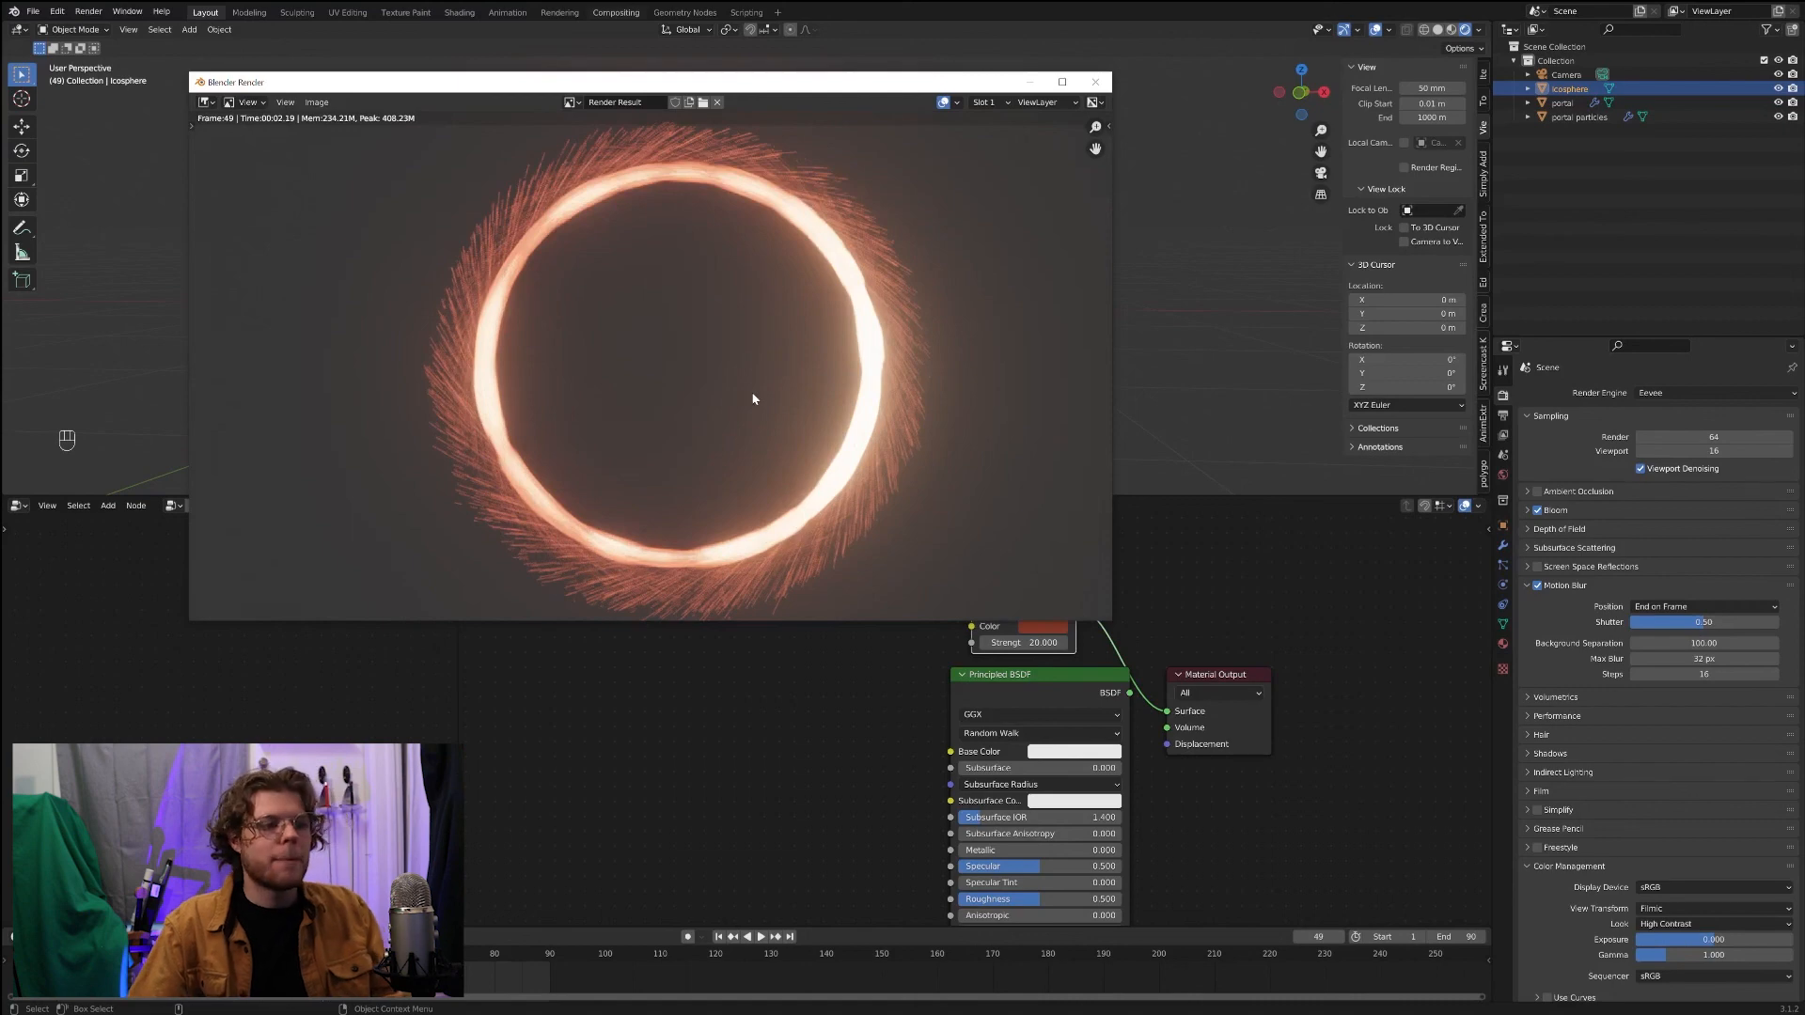